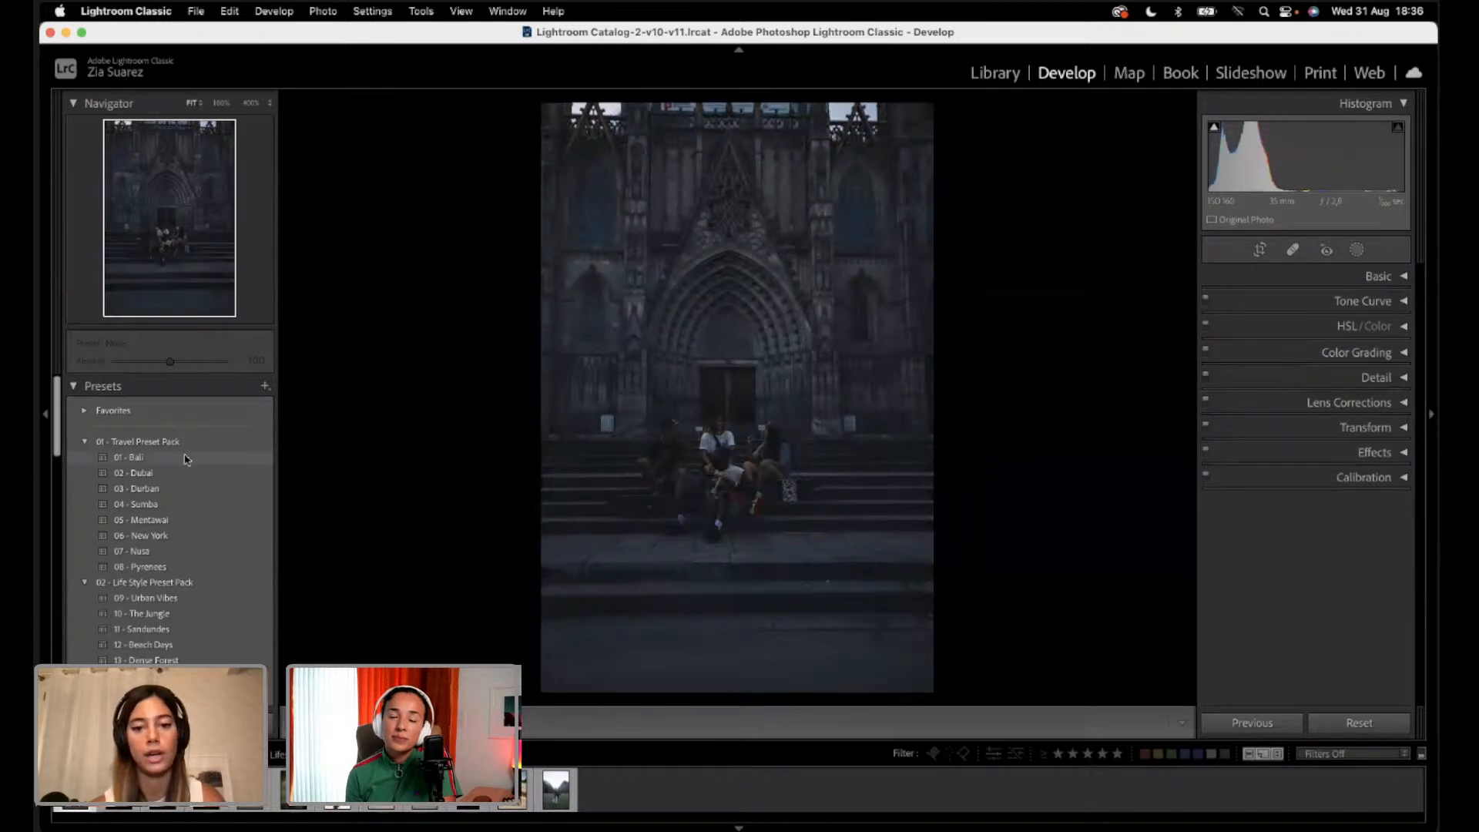
Step: Apply the 06 - New York preset to the cathedral photo and raise its Exposure to +1.45
{"action": "left_click", "coordinate": [165, 534]}
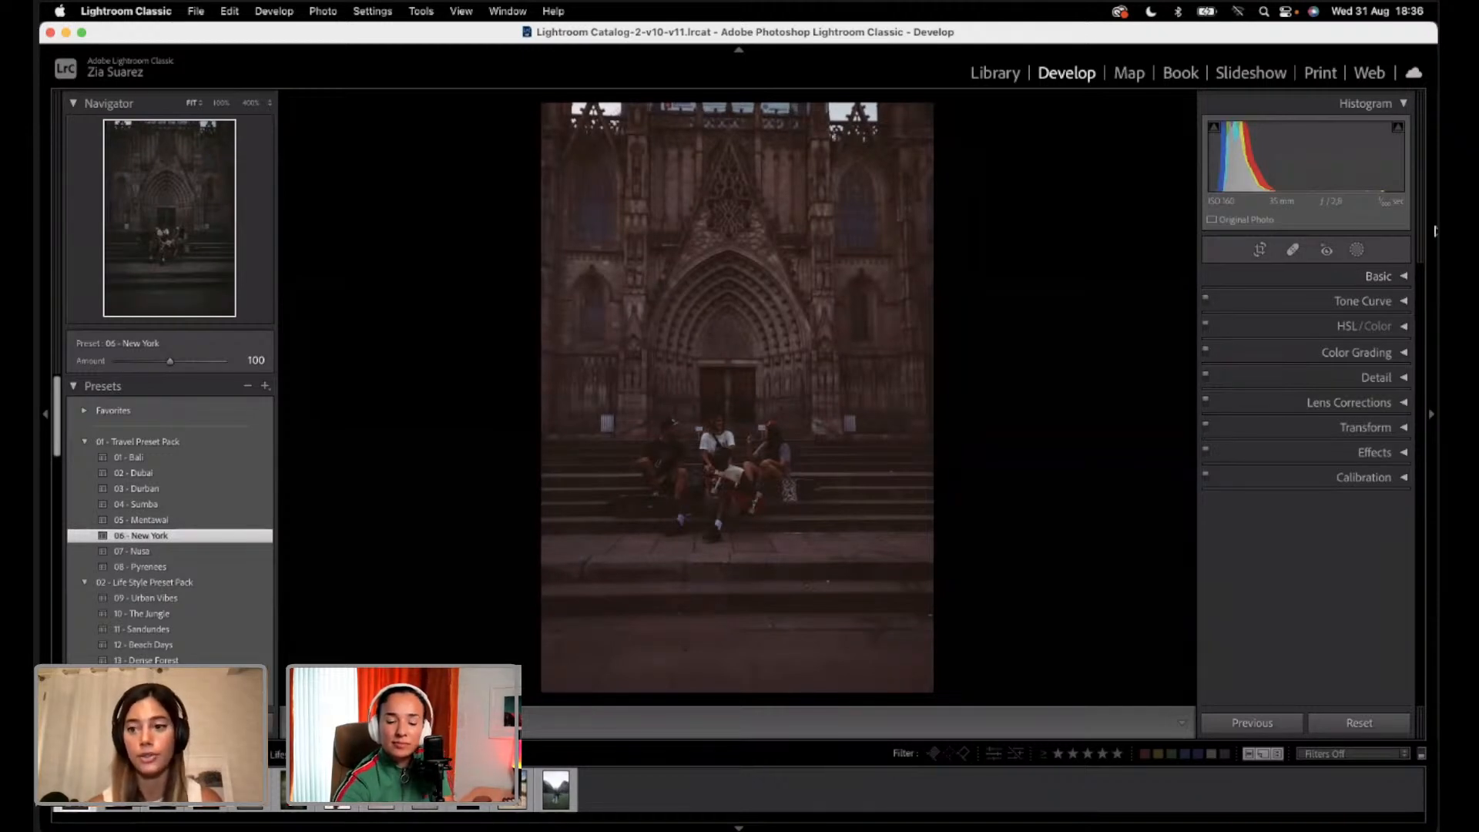
{"action": "left_click", "coordinate": [1403, 277]}
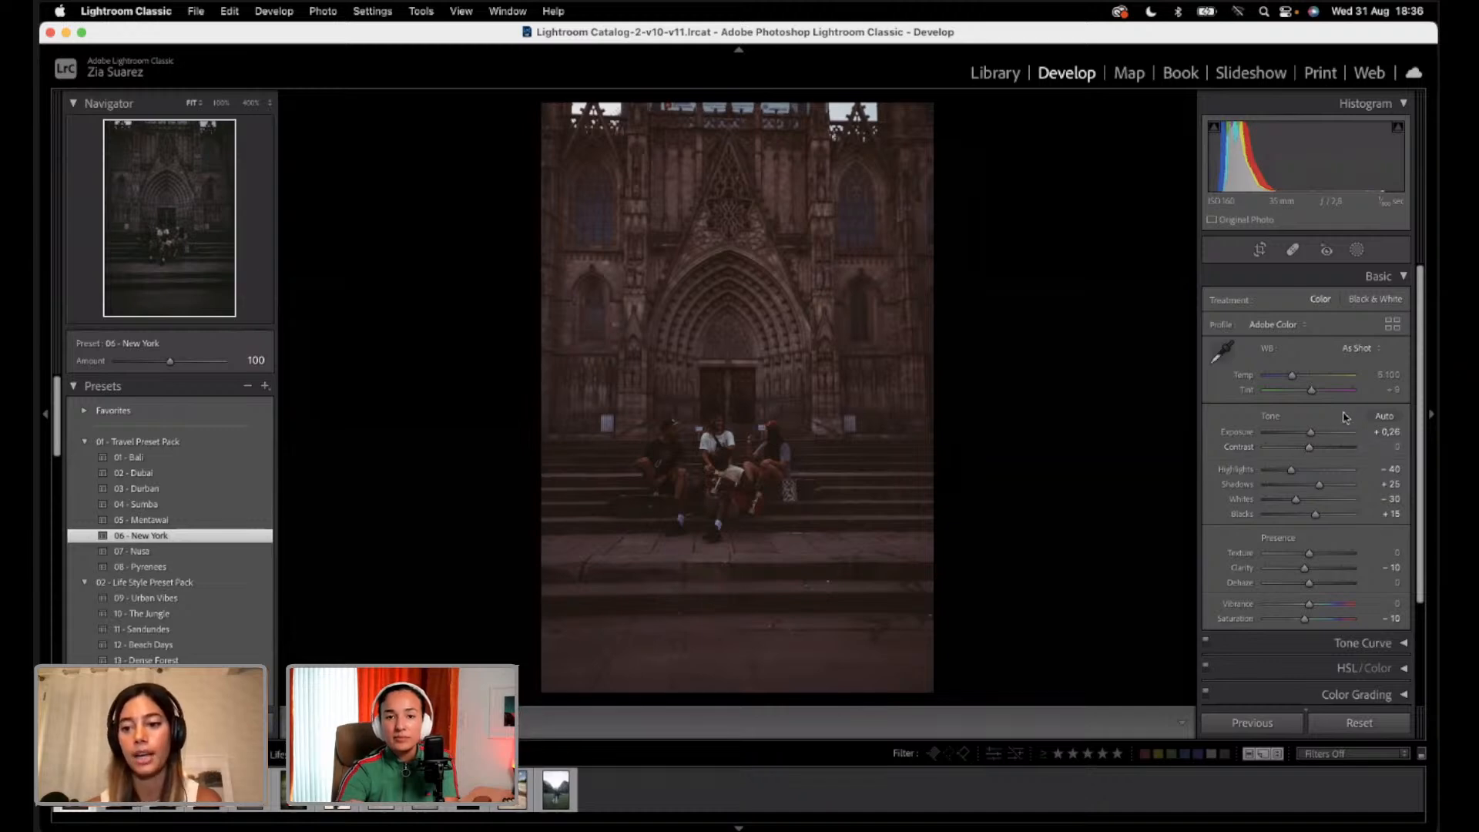
{"action": "left_click_drag", "start_coordinate": [1313, 438], "coordinate": [1322, 438]}
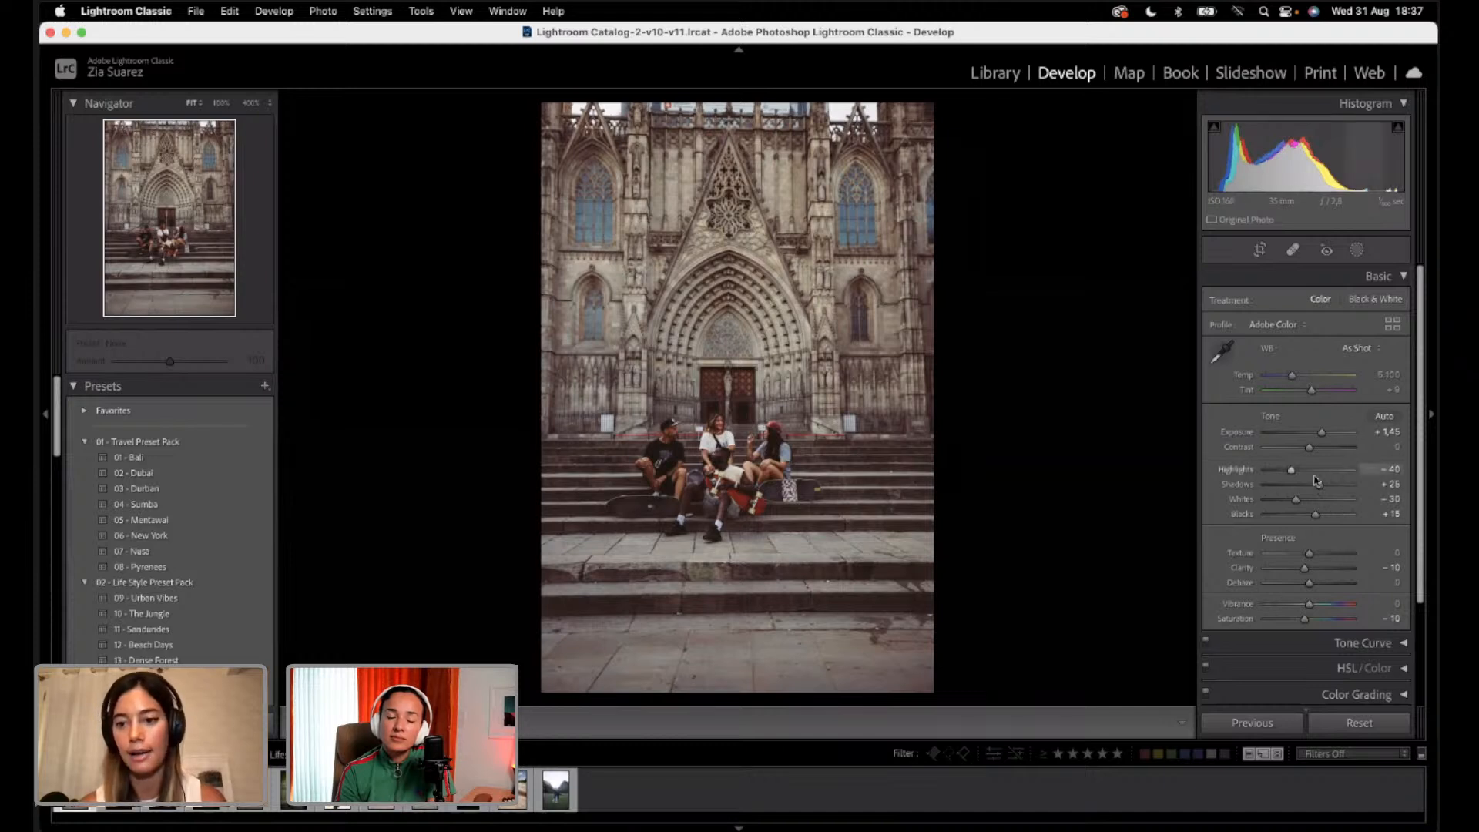
{"action": "scroll", "coordinate": [1312, 469], "scroll_direction": "down", "scroll_amount": 1}
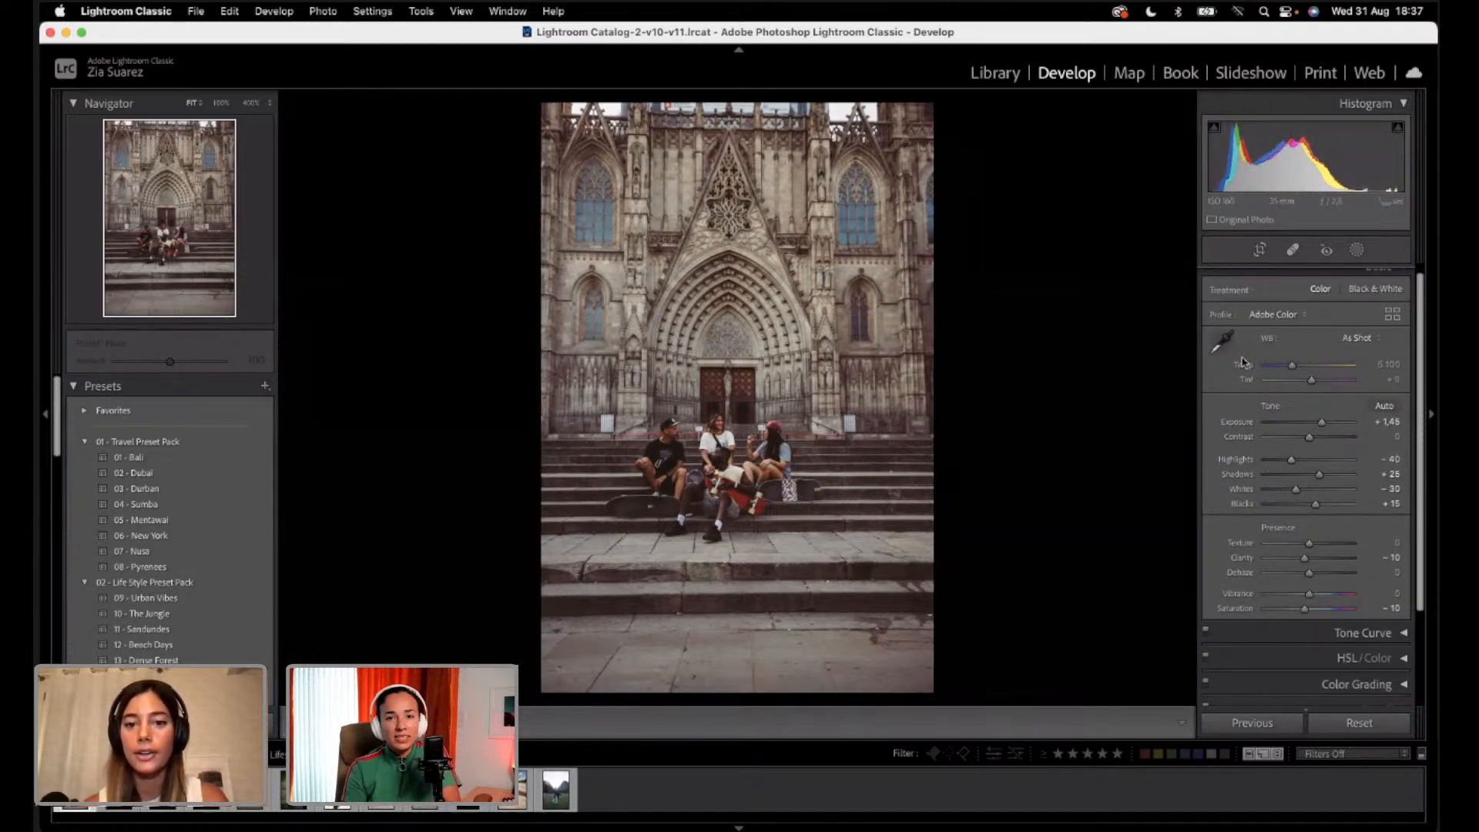
{"action": "left_click", "coordinate": [1264, 256]}
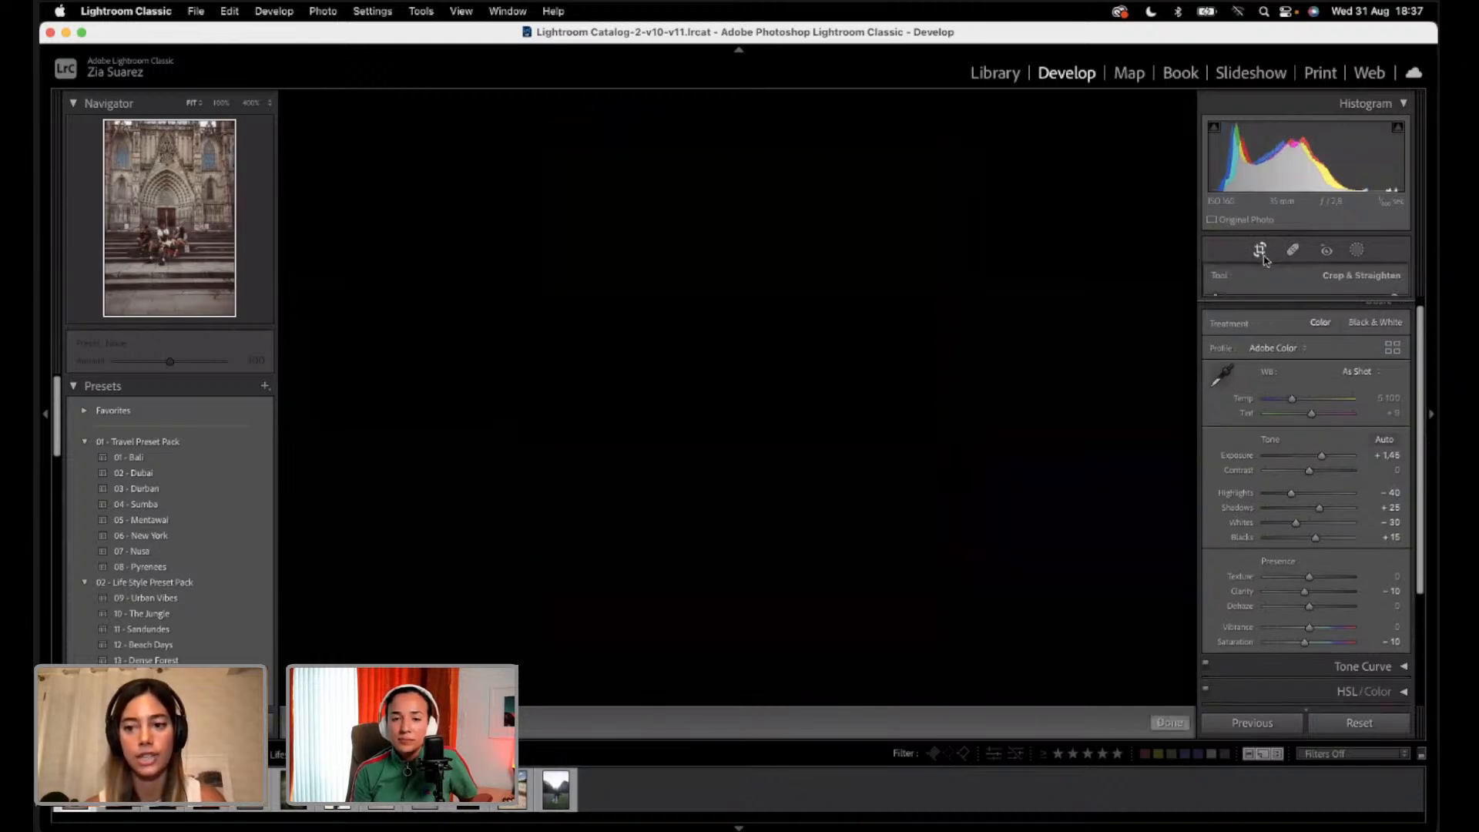
{"action": "left_click_drag", "start_coordinate": [961, 397], "coordinate": [965, 397]}
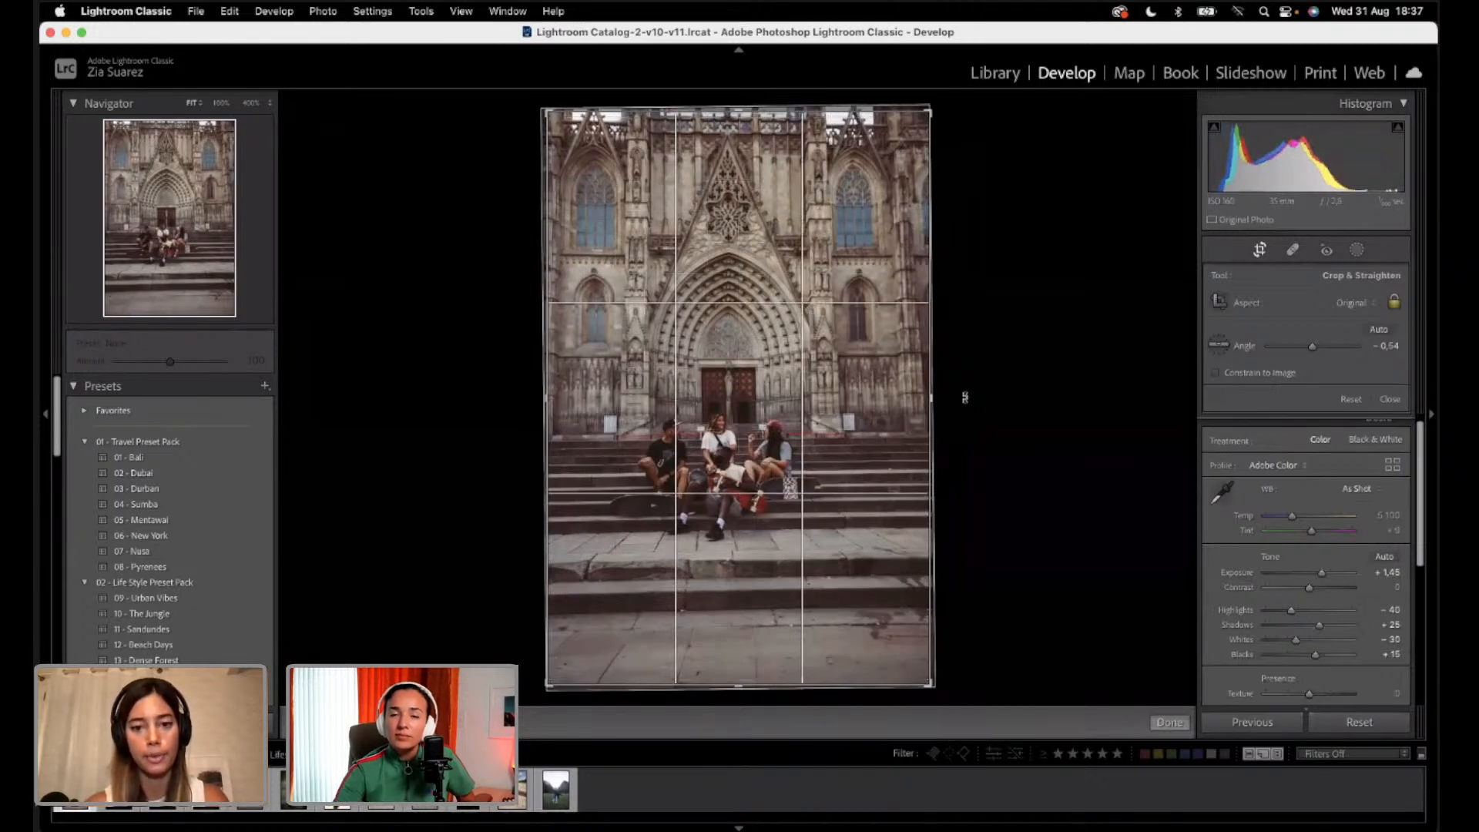
{"action": "key", "text": "o"}
{"action": "left_click_drag", "start_coordinate": [964, 397], "coordinate": [1004, 396]}
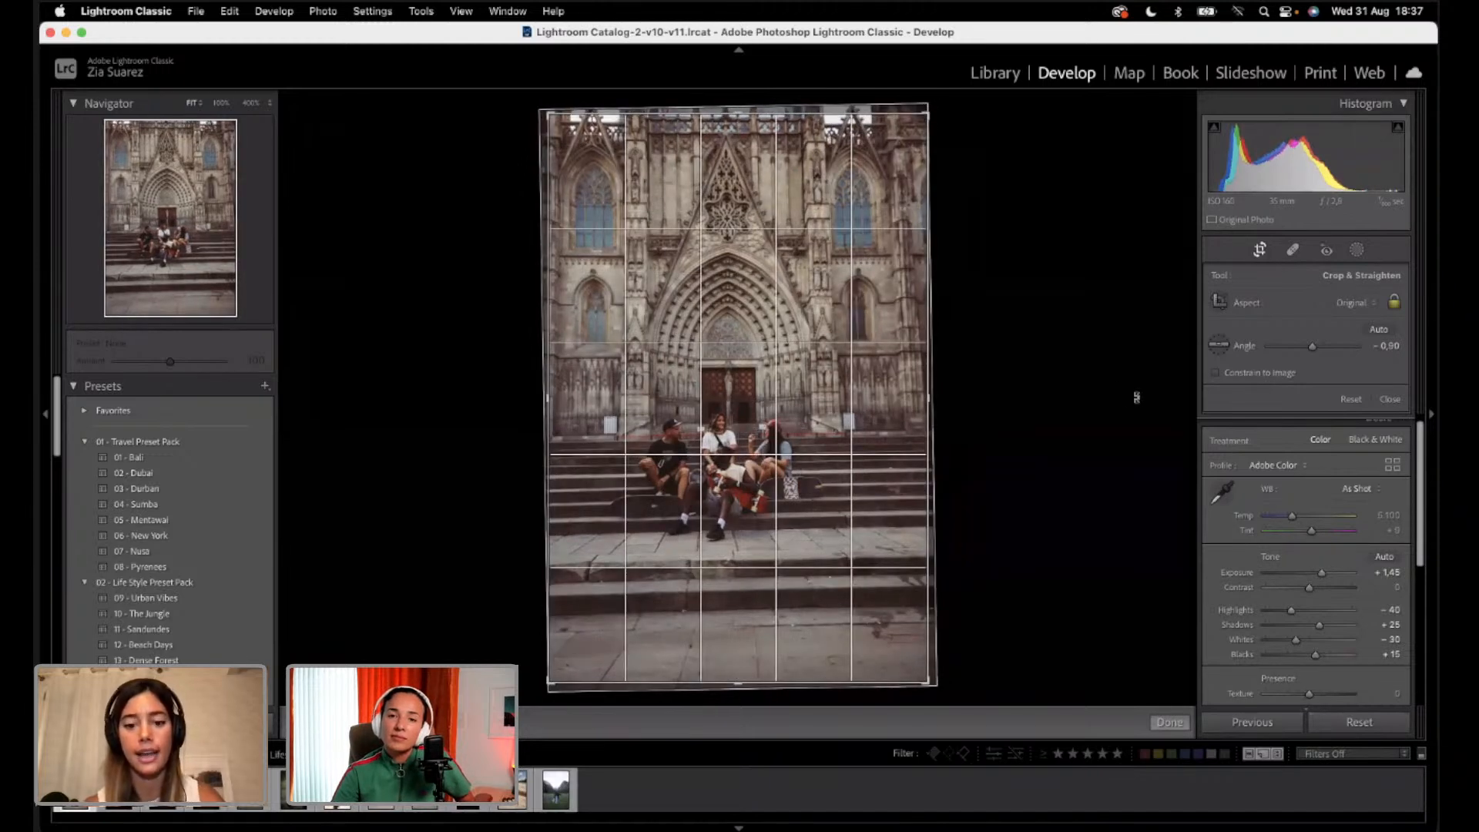
{"action": "key", "text": "super+z"}
{"action": "key", "text": "super+z"}
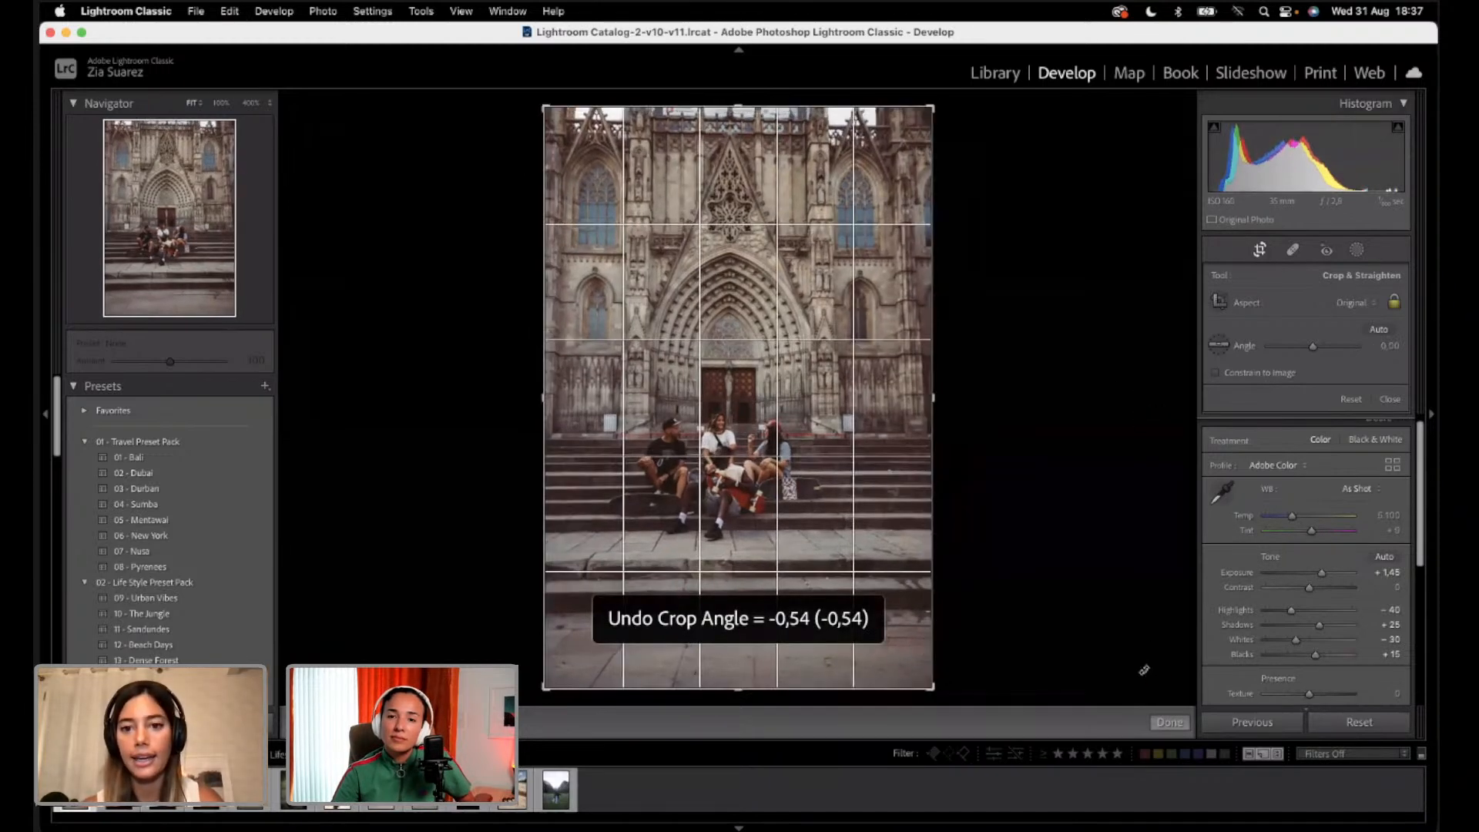
{"action": "left_click", "coordinate": [1169, 722]}
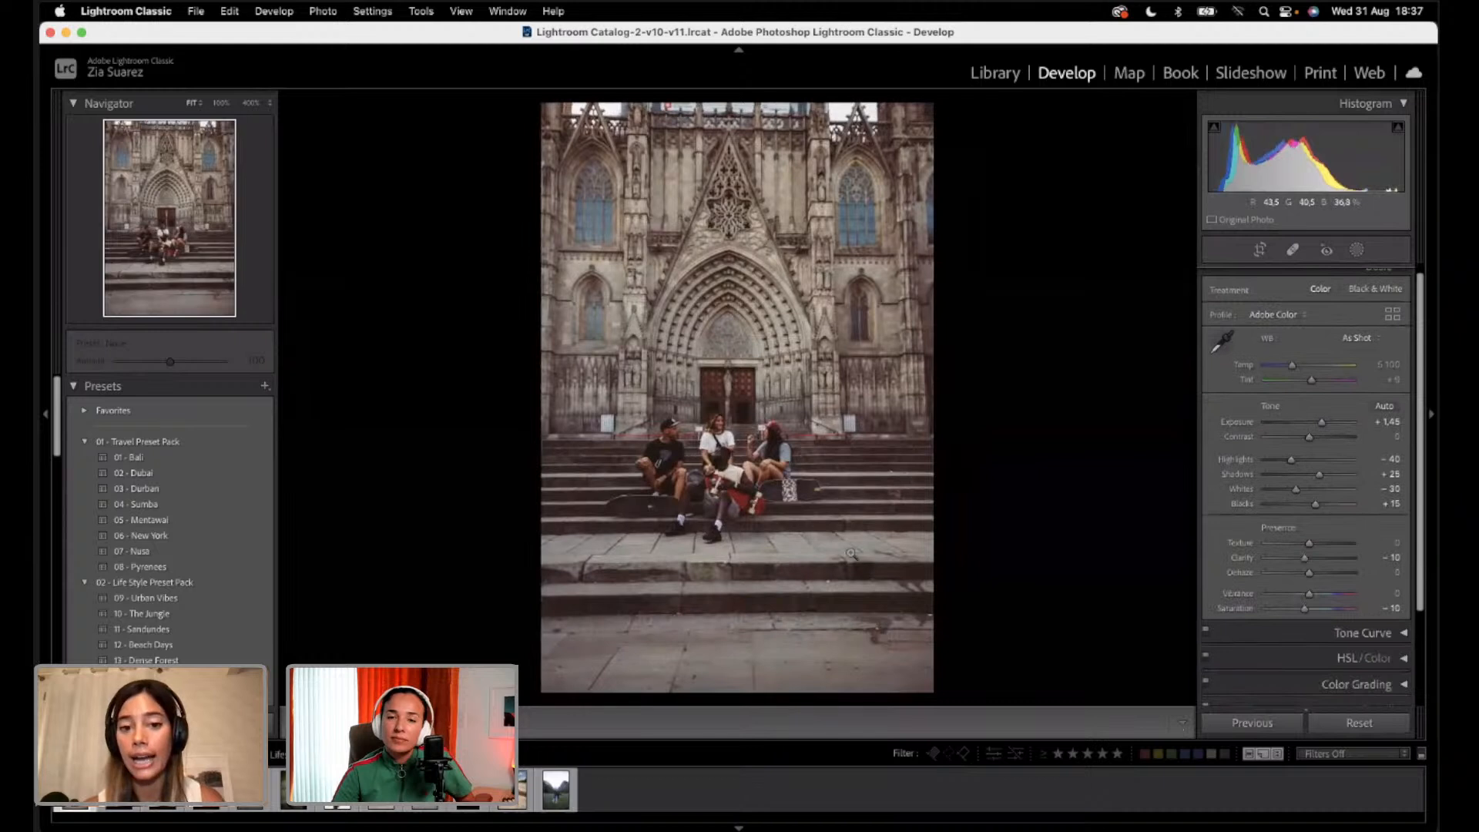
Step: Start a Guided Upright correction and draw horizontal guides along the lower stair edge and the balustrade at the top of the facade
{"action": "scroll", "coordinate": [1326, 468], "scroll_direction": "down", "scroll_amount": 4}
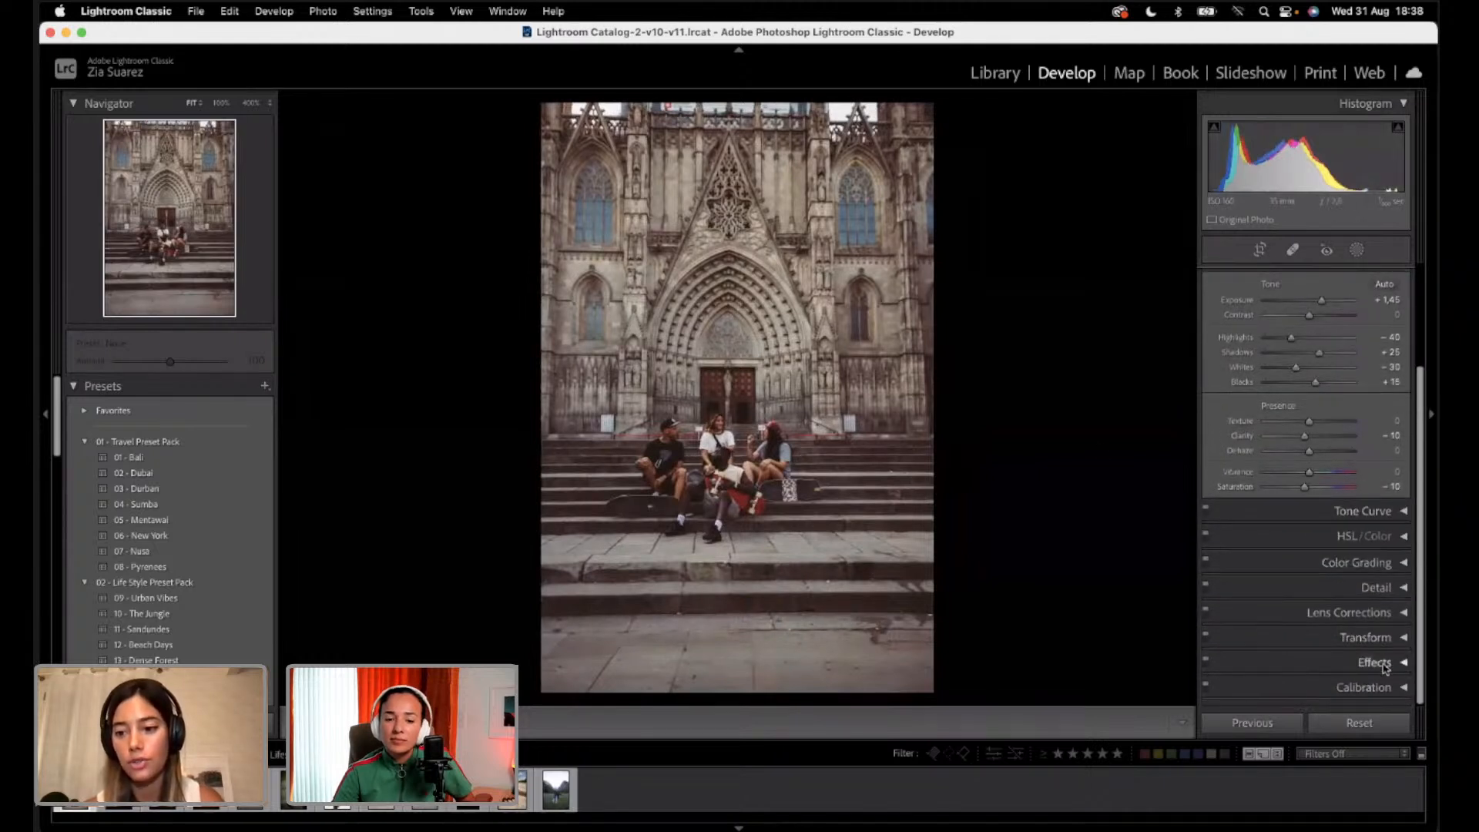
{"action": "left_click", "coordinate": [1404, 638]}
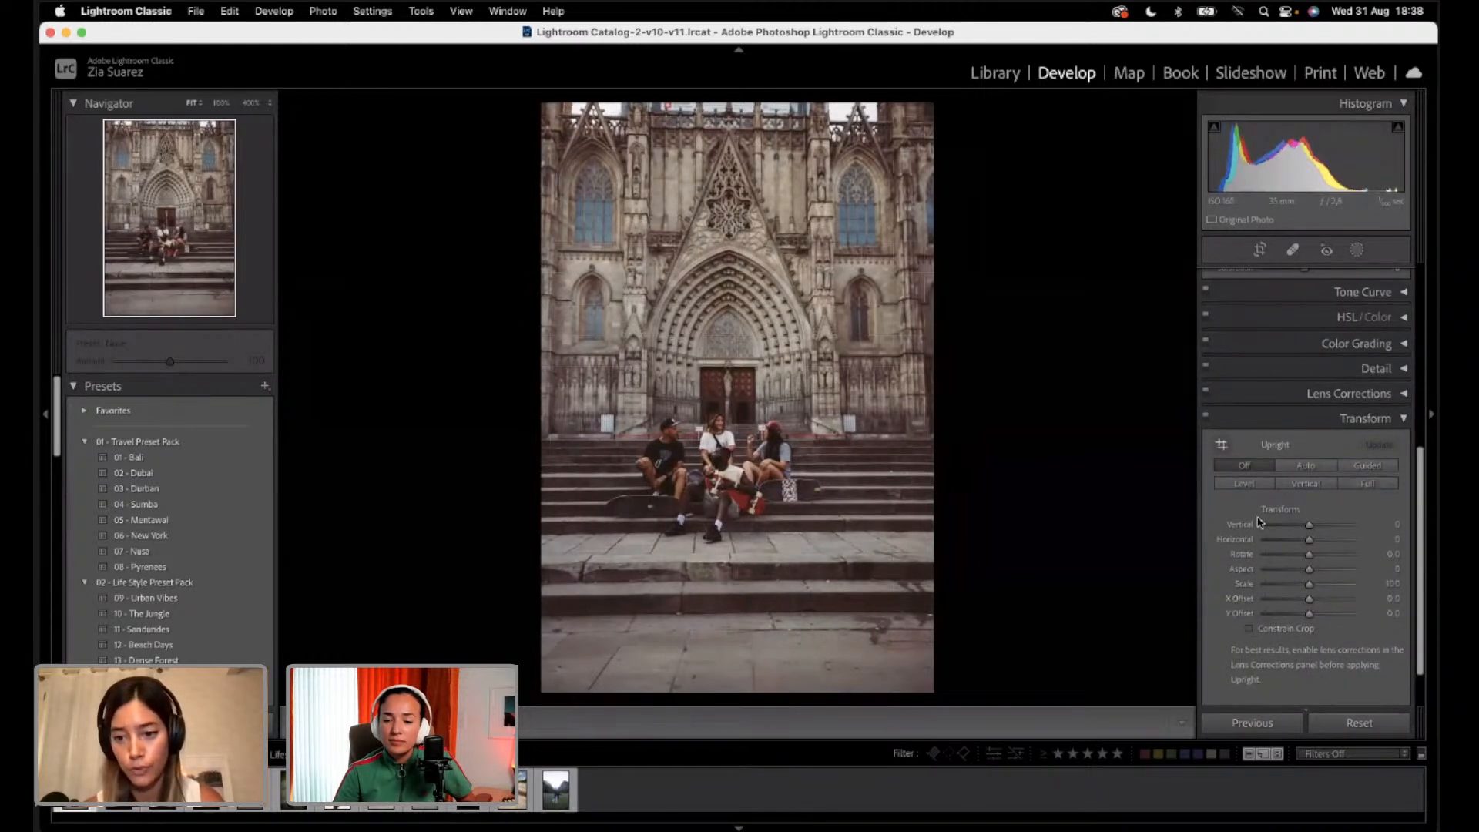
{"action": "left_click", "coordinate": [1221, 446]}
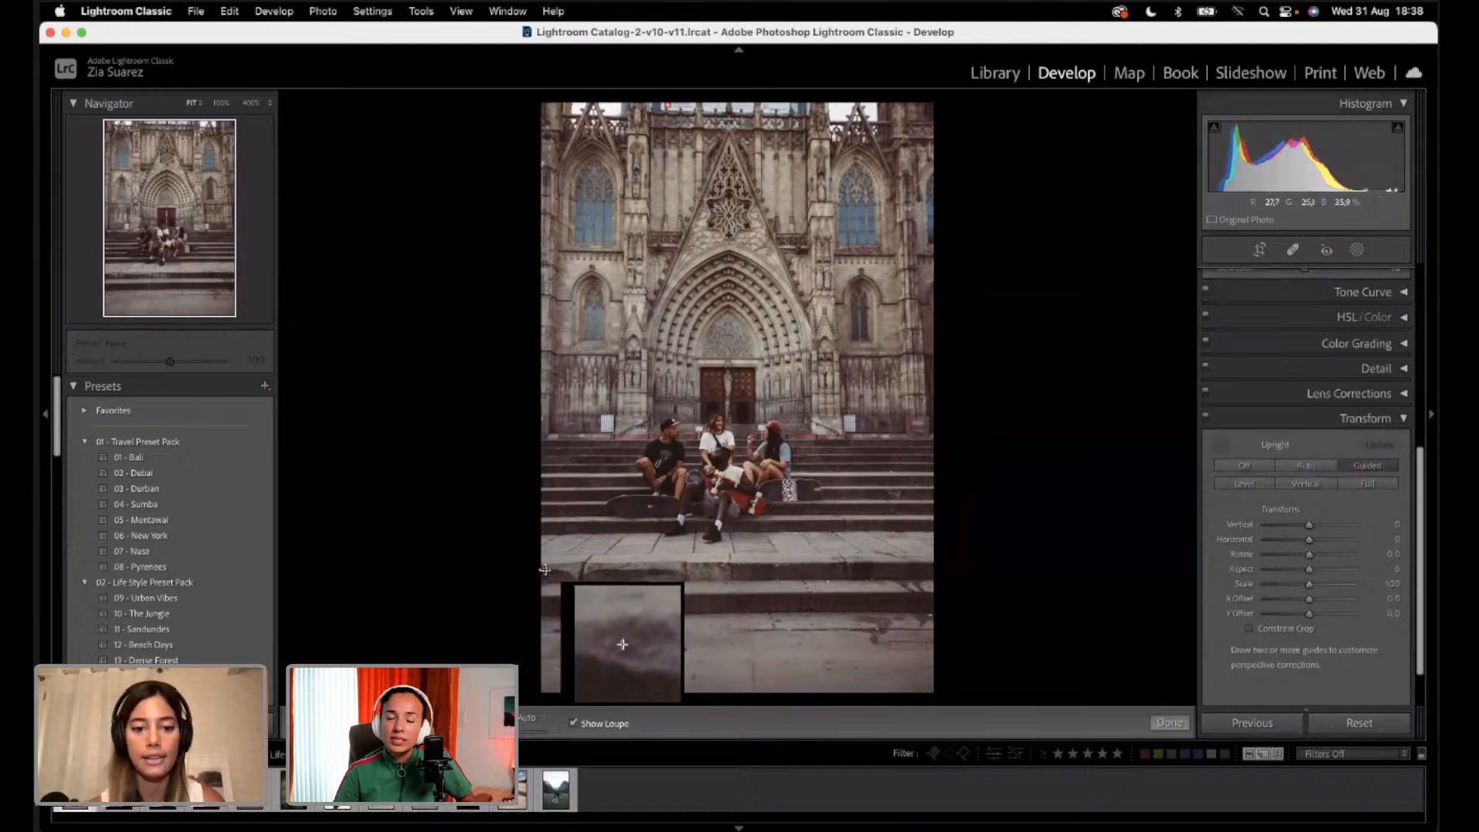
{"action": "left_click_drag", "start_coordinate": [544, 596], "coordinate": [929, 594]}
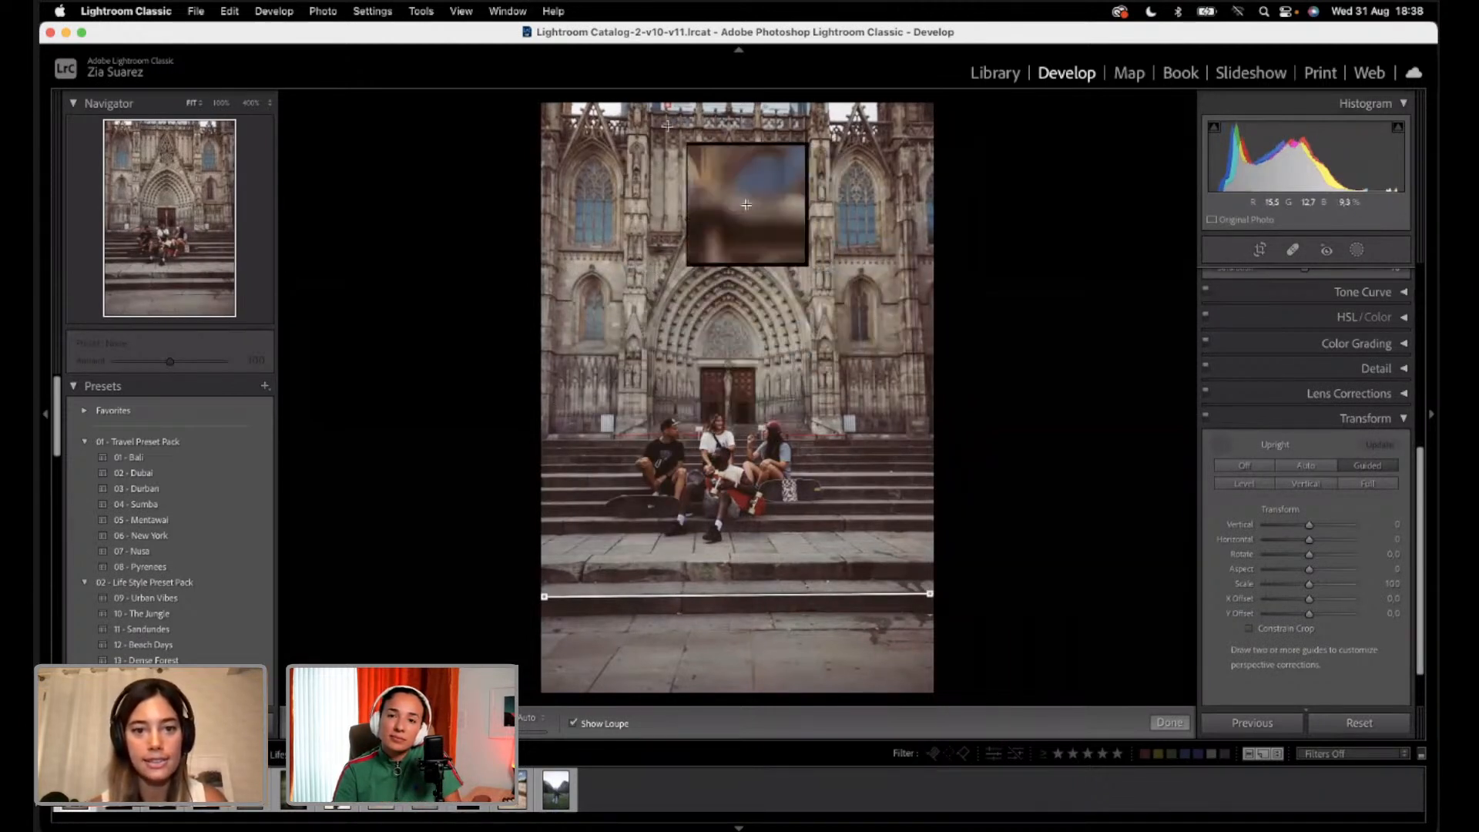
{"action": "left_click_drag", "start_coordinate": [654, 127], "coordinate": [805, 127]}
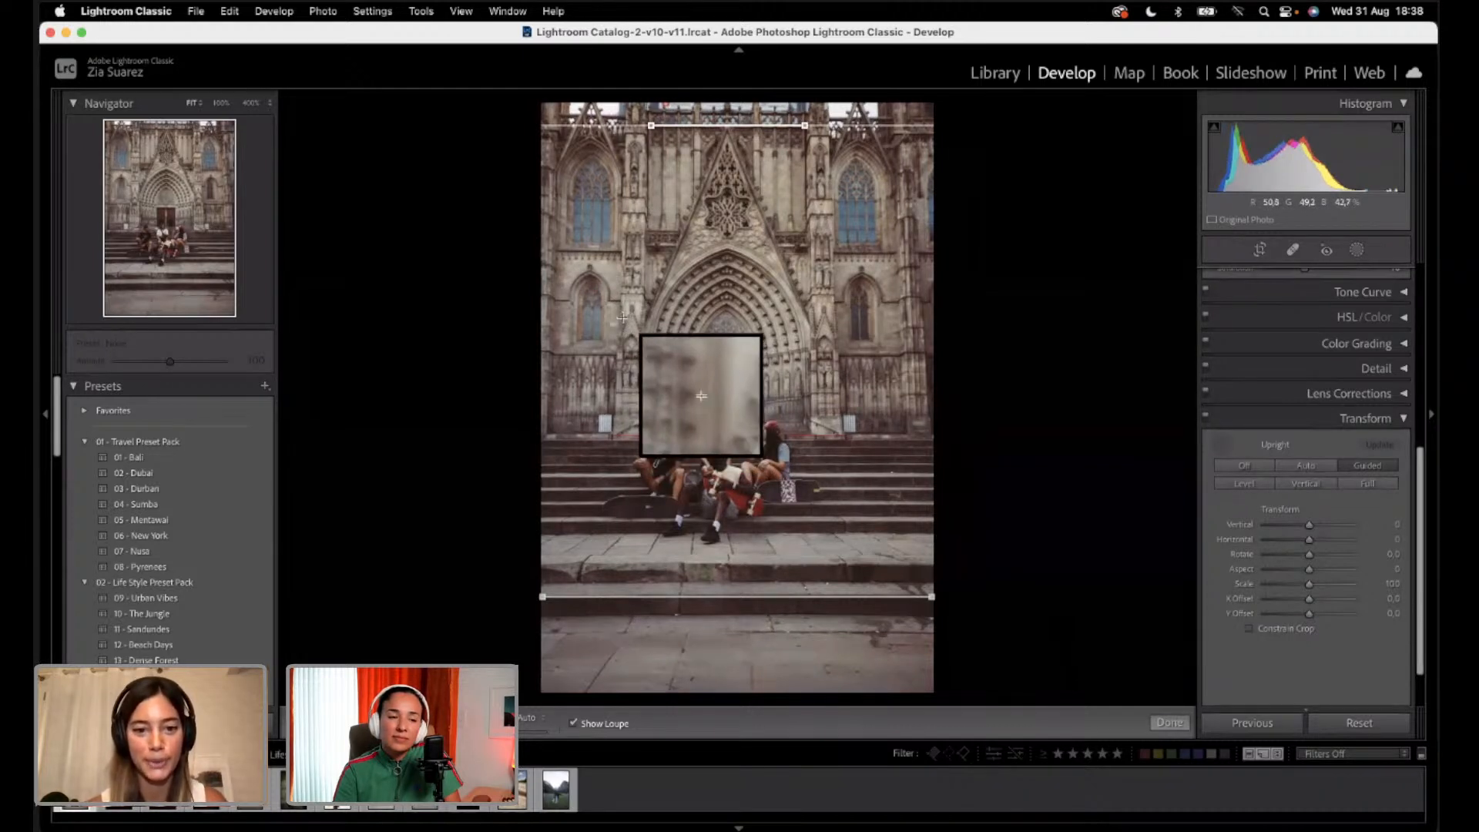
Step: Add vertical guides along the columns on both sides of the portal and finish the Guided Upright correction
{"action": "left_click_drag", "start_coordinate": [626, 294], "coordinate": [626, 166]}
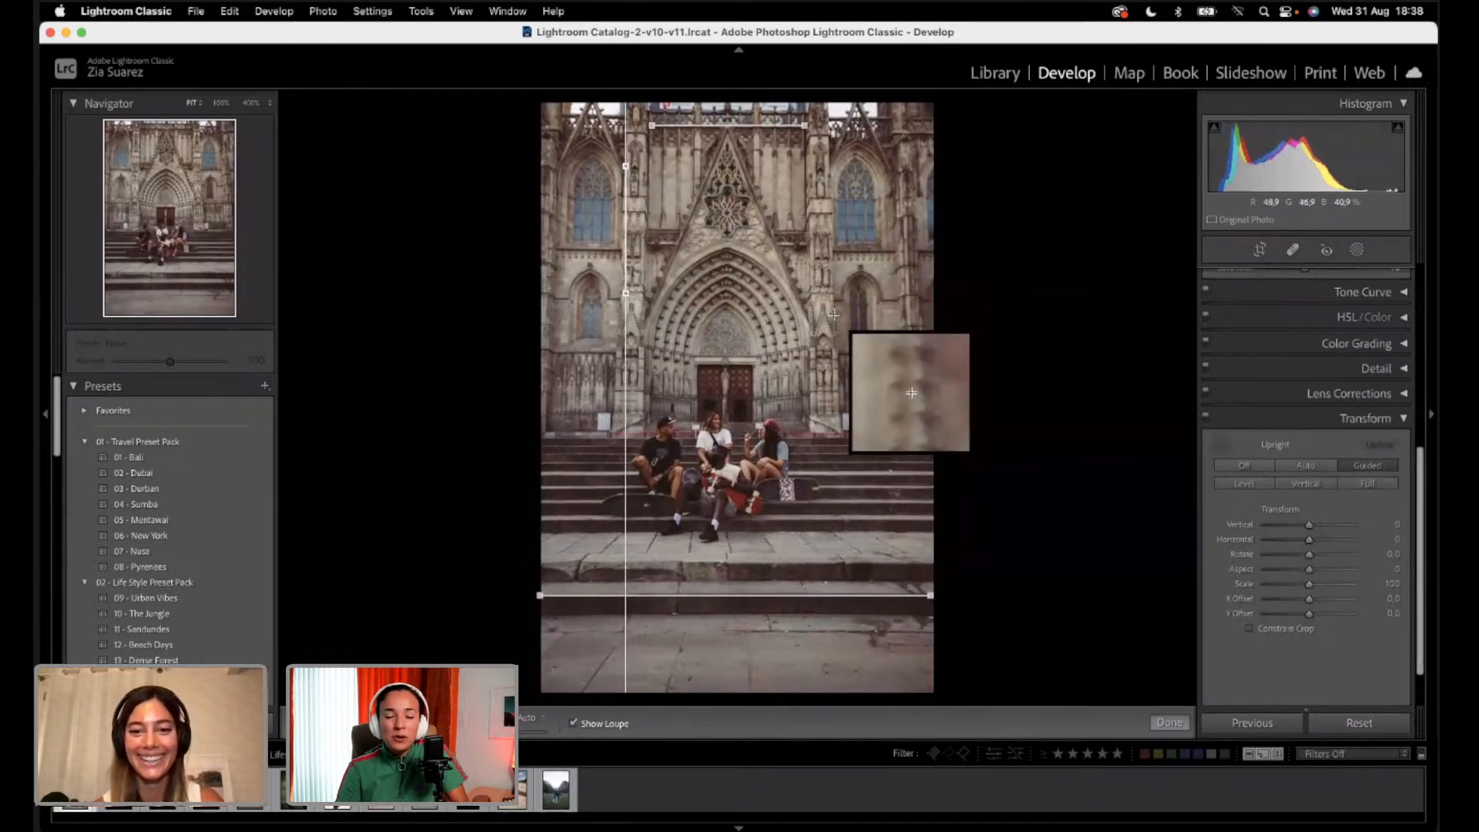
{"action": "left_click_drag", "start_coordinate": [835, 314], "coordinate": [834, 167]}
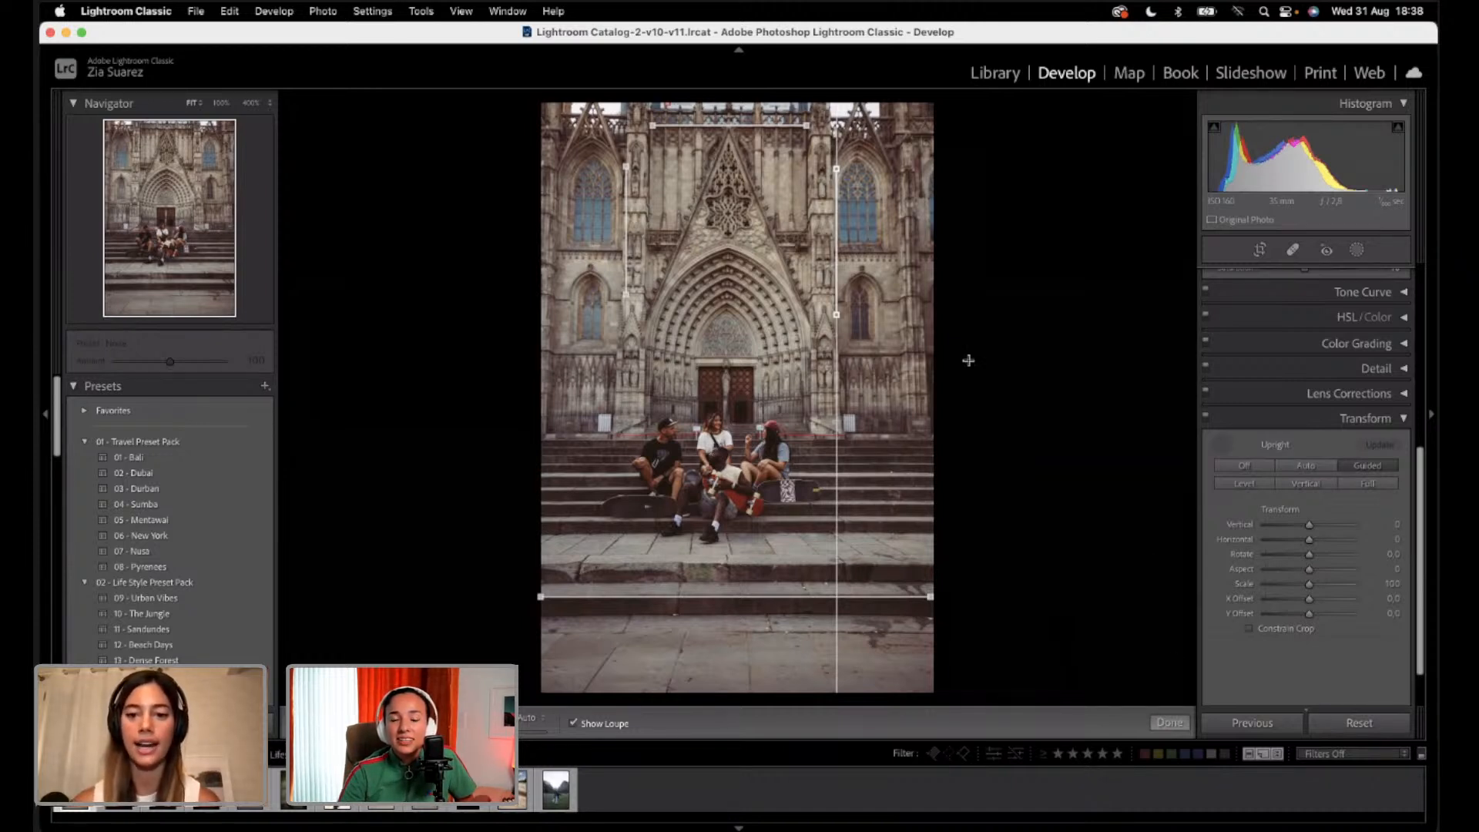
{"action": "left_click_drag", "start_coordinate": [909, 410], "coordinate": [909, 218]}
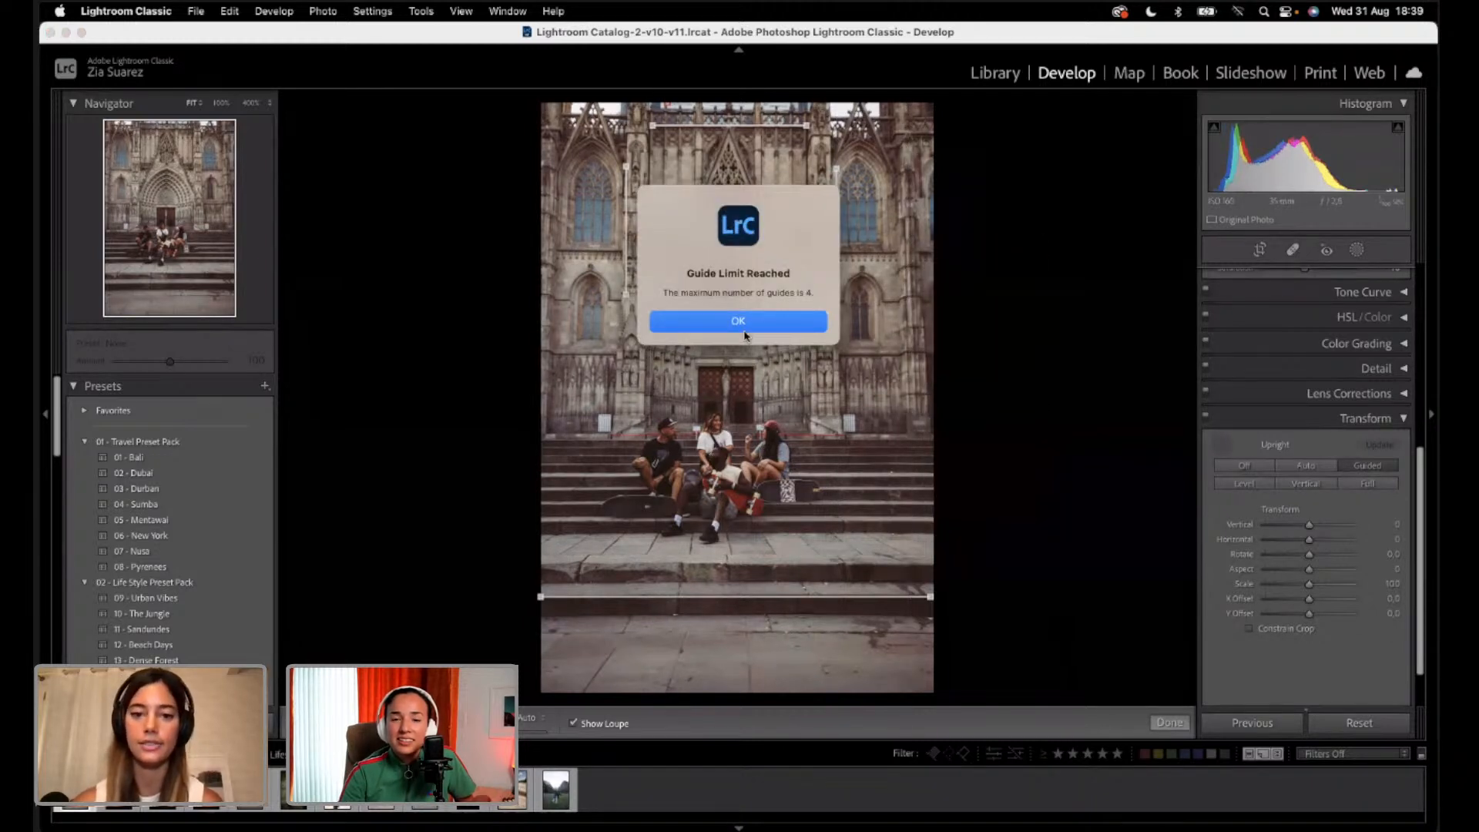
{"action": "left_click", "coordinate": [745, 322]}
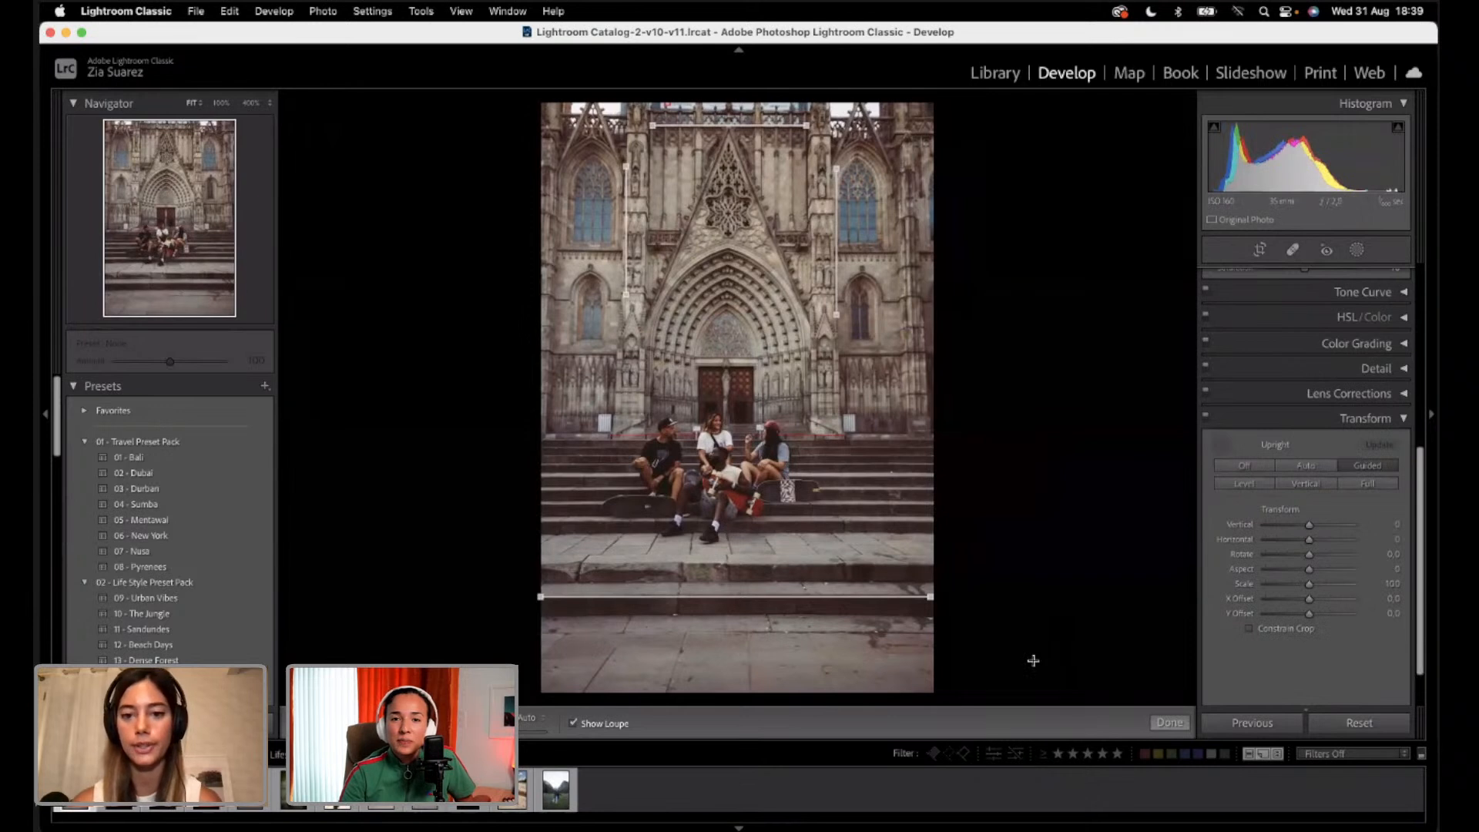
{"action": "left_click", "coordinate": [1177, 726]}
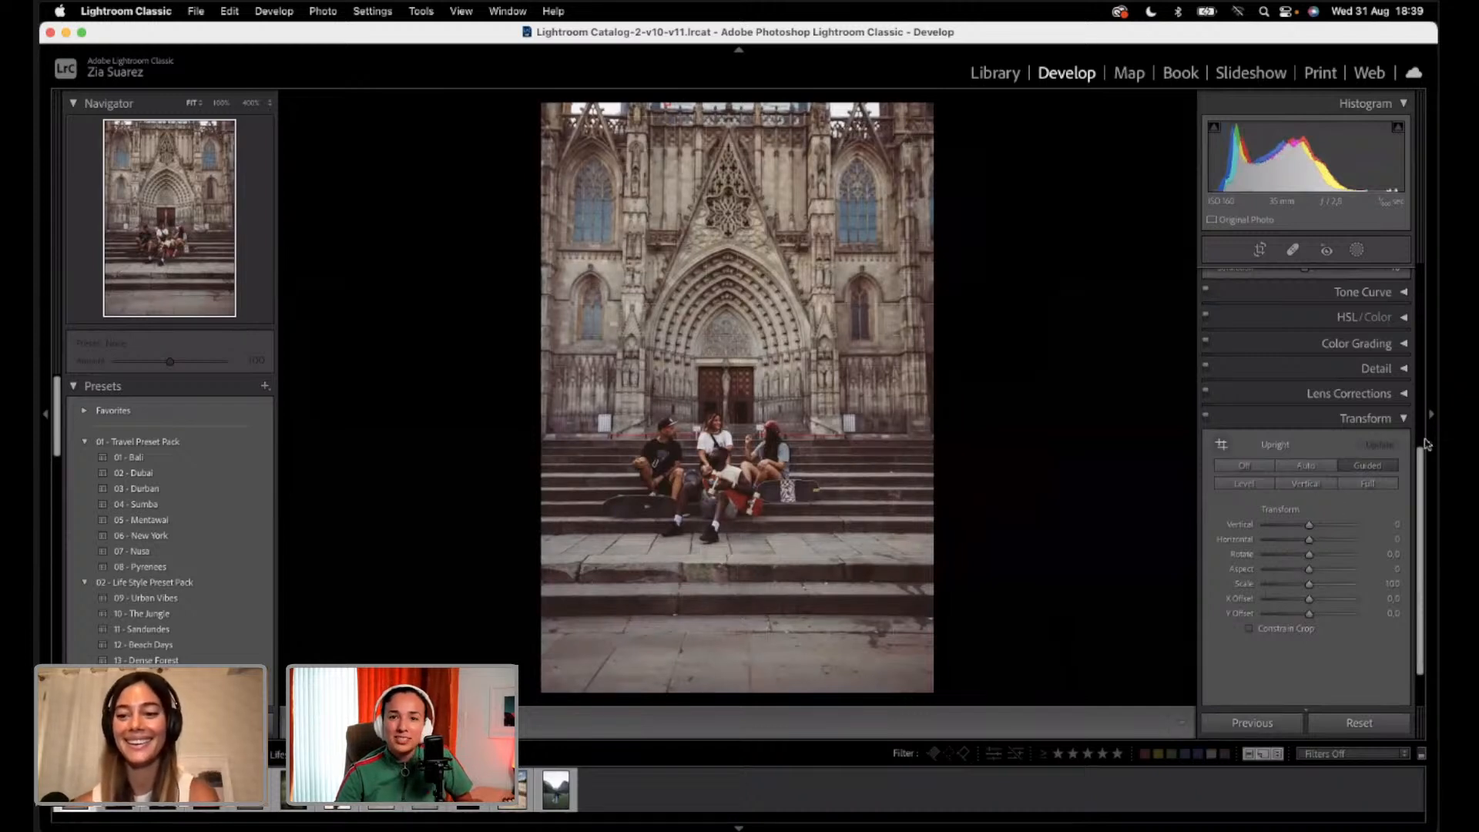
Step: Set the photo's Exposure to +1.65, Shadows to +79 and Highlights to -49
{"action": "scroll", "coordinate": [1371, 483], "scroll_direction": "up", "scroll_amount": 8}
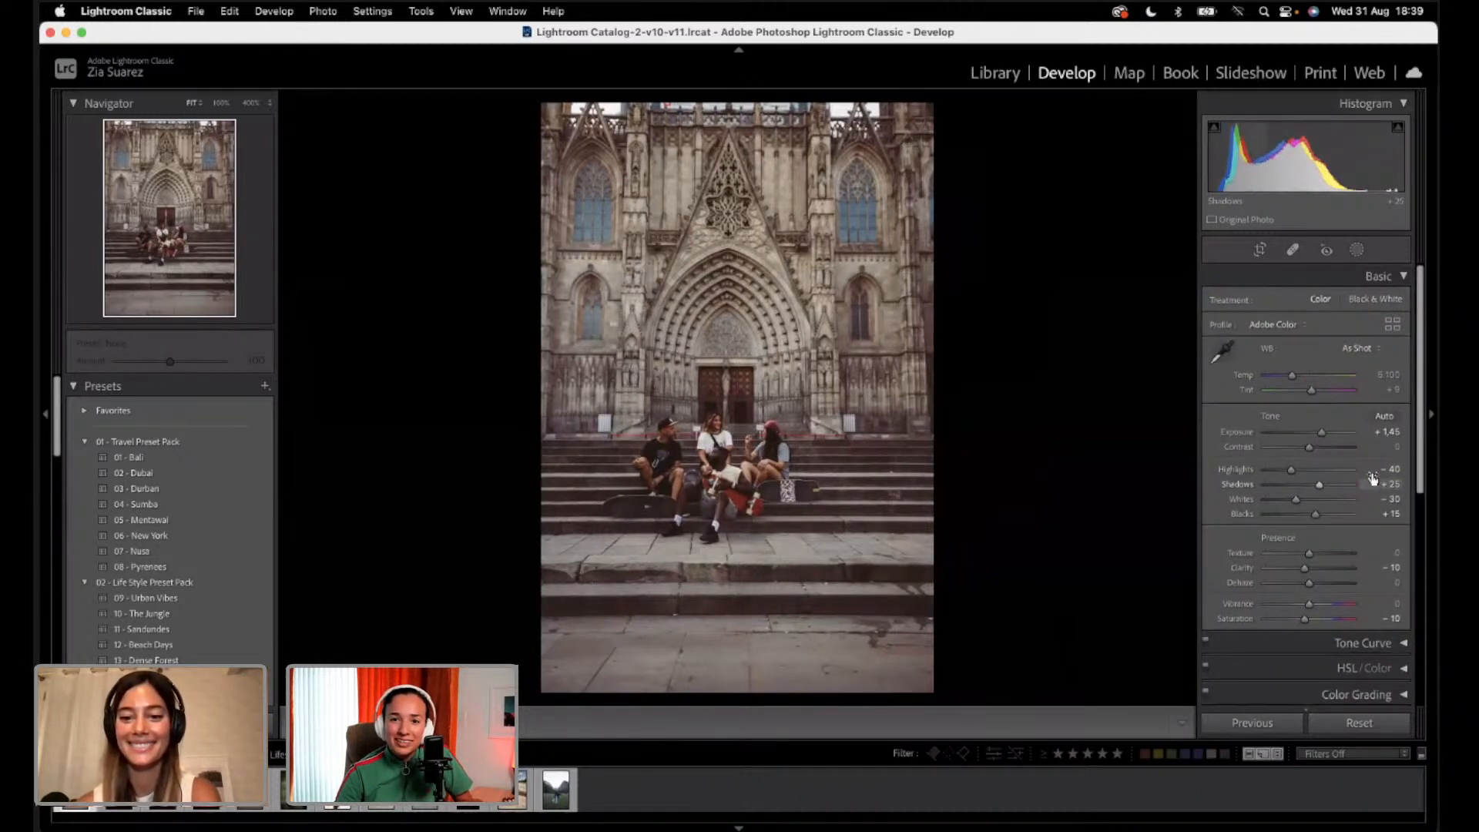
{"action": "left_click_drag", "start_coordinate": [1322, 433], "coordinate": [1325, 437]}
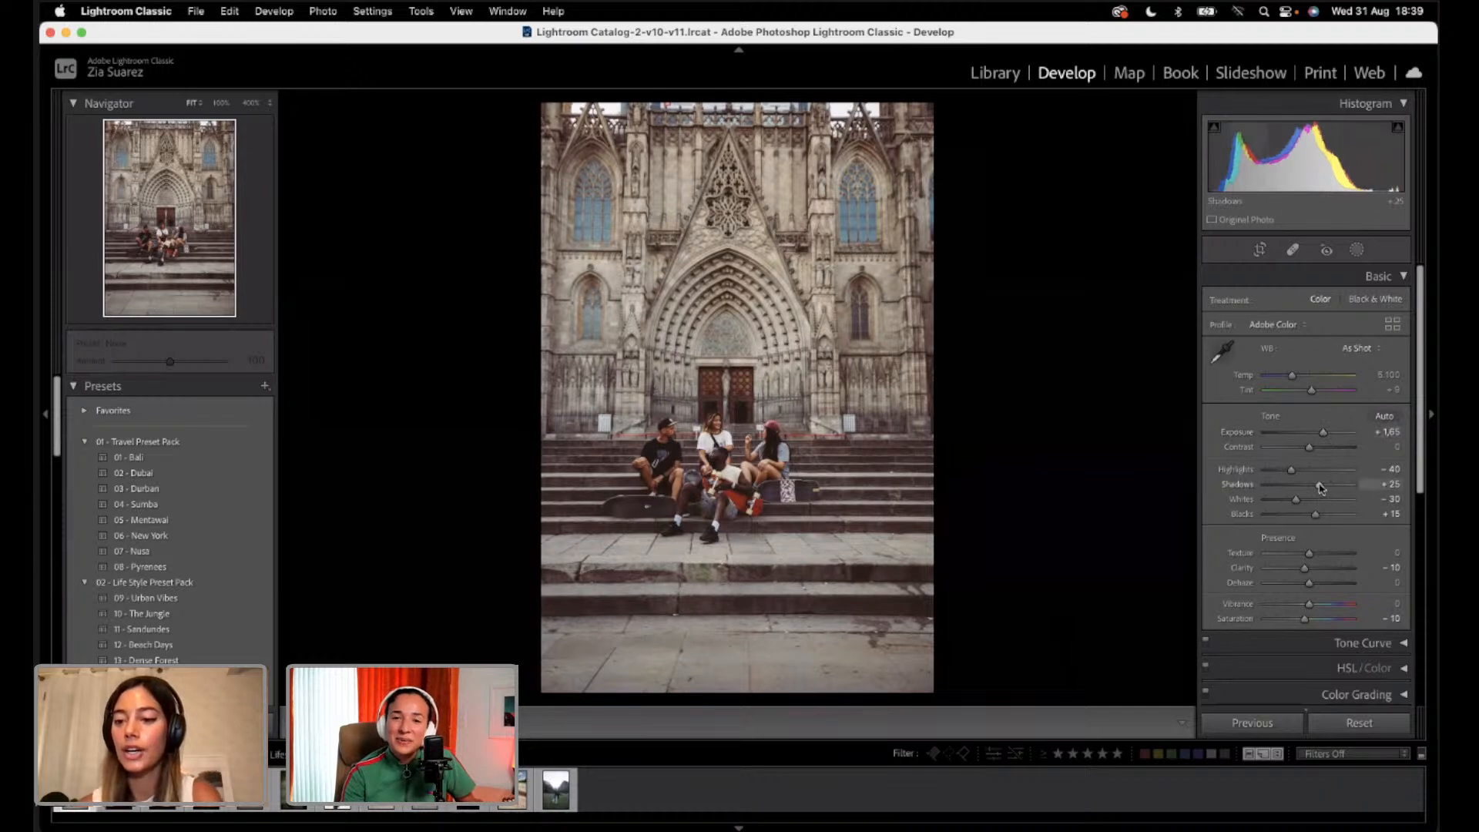
{"action": "left_click_drag", "start_coordinate": [1321, 487], "coordinate": [1288, 476]}
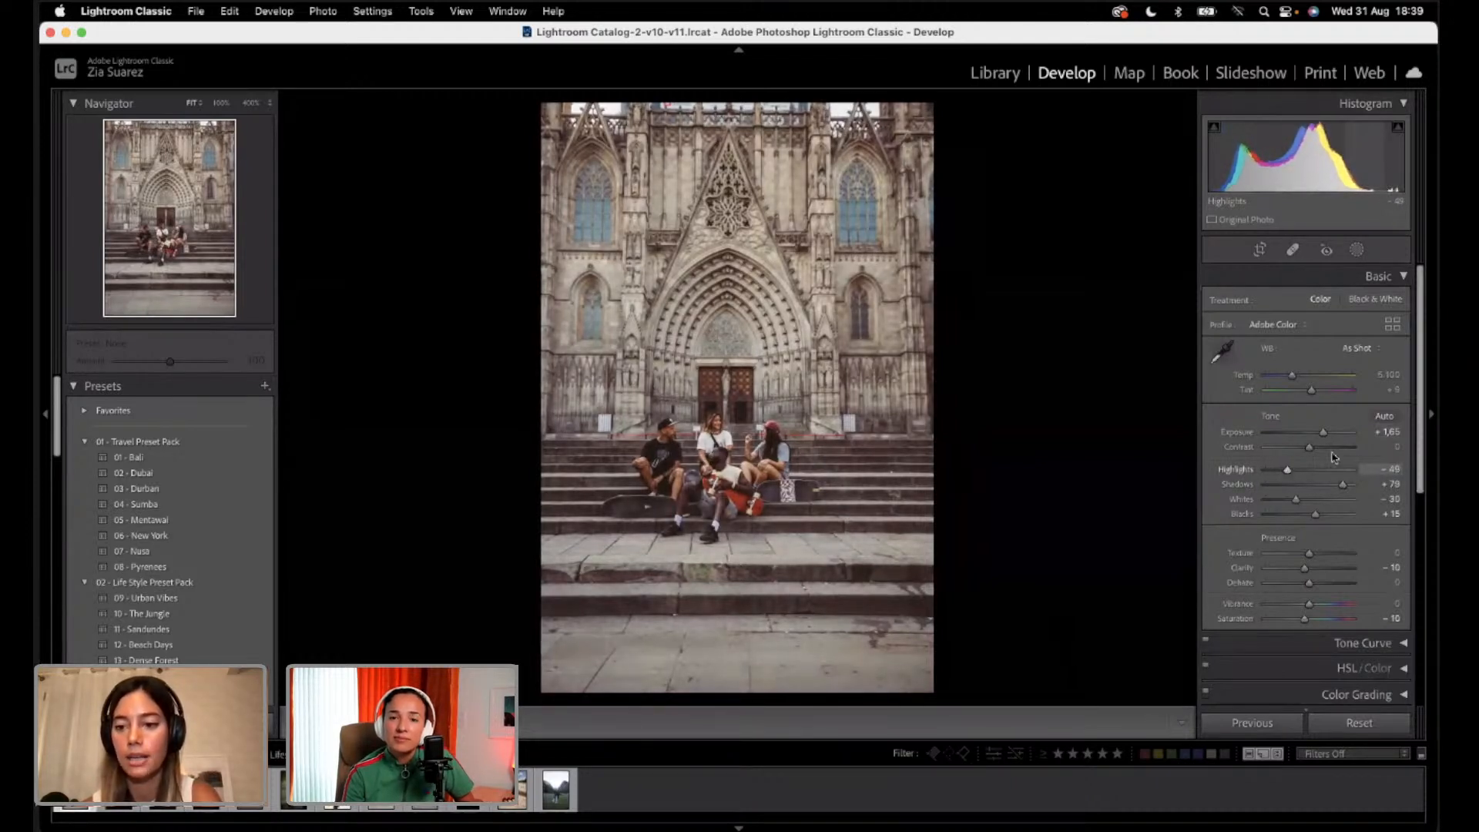
{"action": "left_click_drag", "start_coordinate": [1309, 448], "coordinate": [1310, 448]}
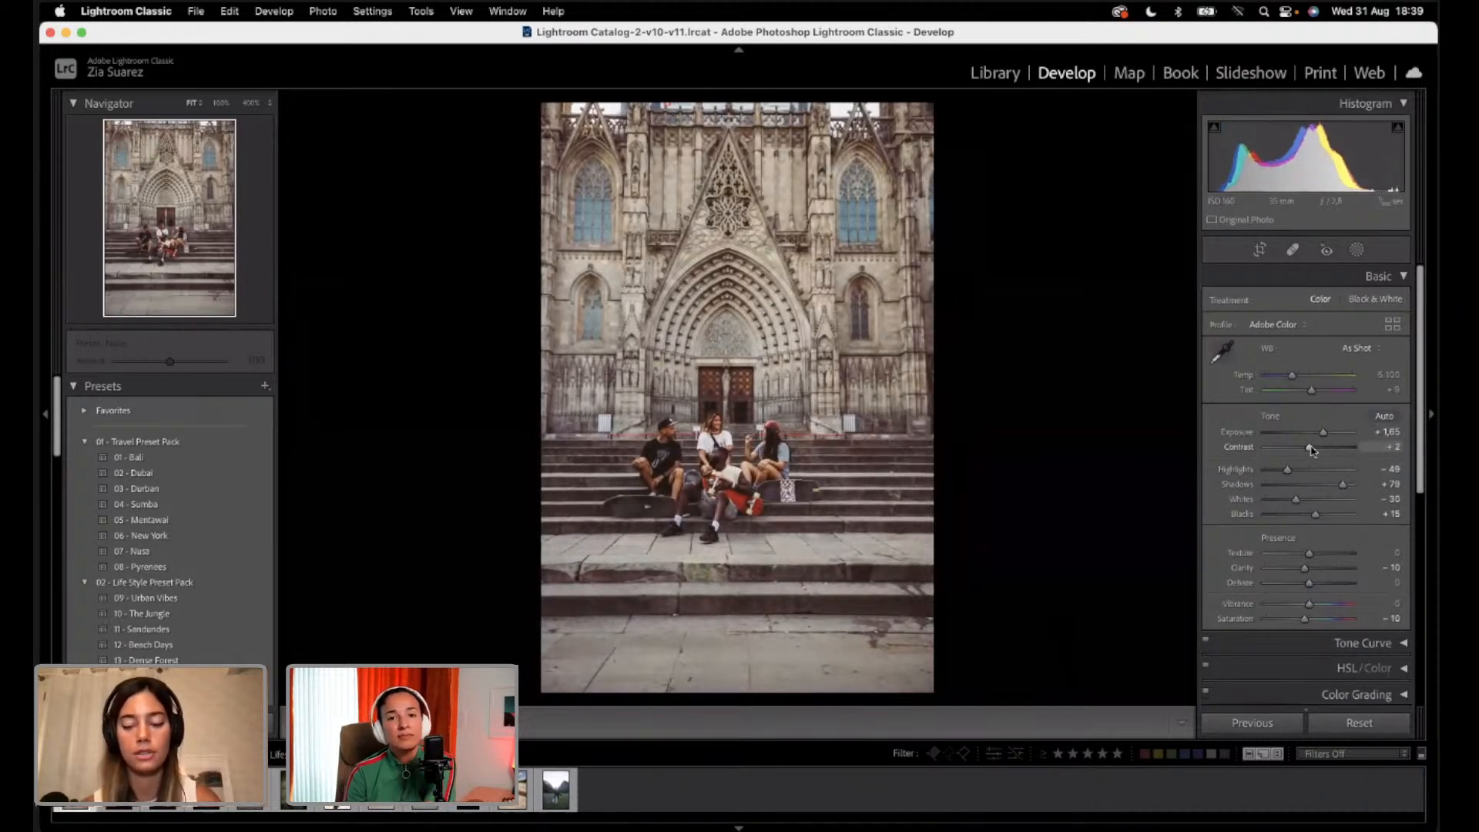
{"action": "key", "text": "super+z"}
{"action": "scroll", "coordinate": [1300, 488], "scroll_direction": "down", "scroll_amount": 1}
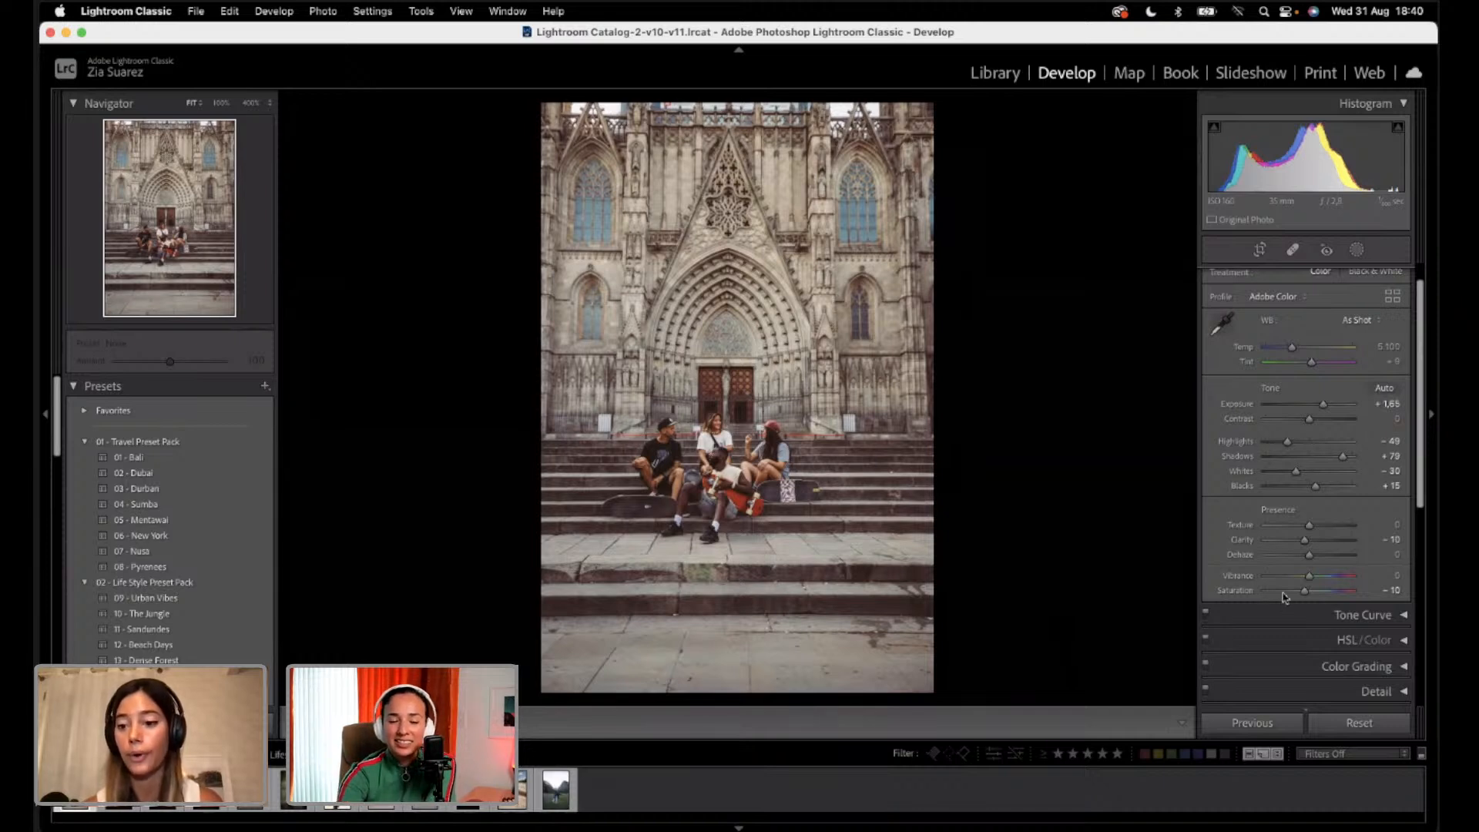
{"action": "scroll", "coordinate": [1300, 561], "scroll_direction": "down", "scroll_amount": 5}
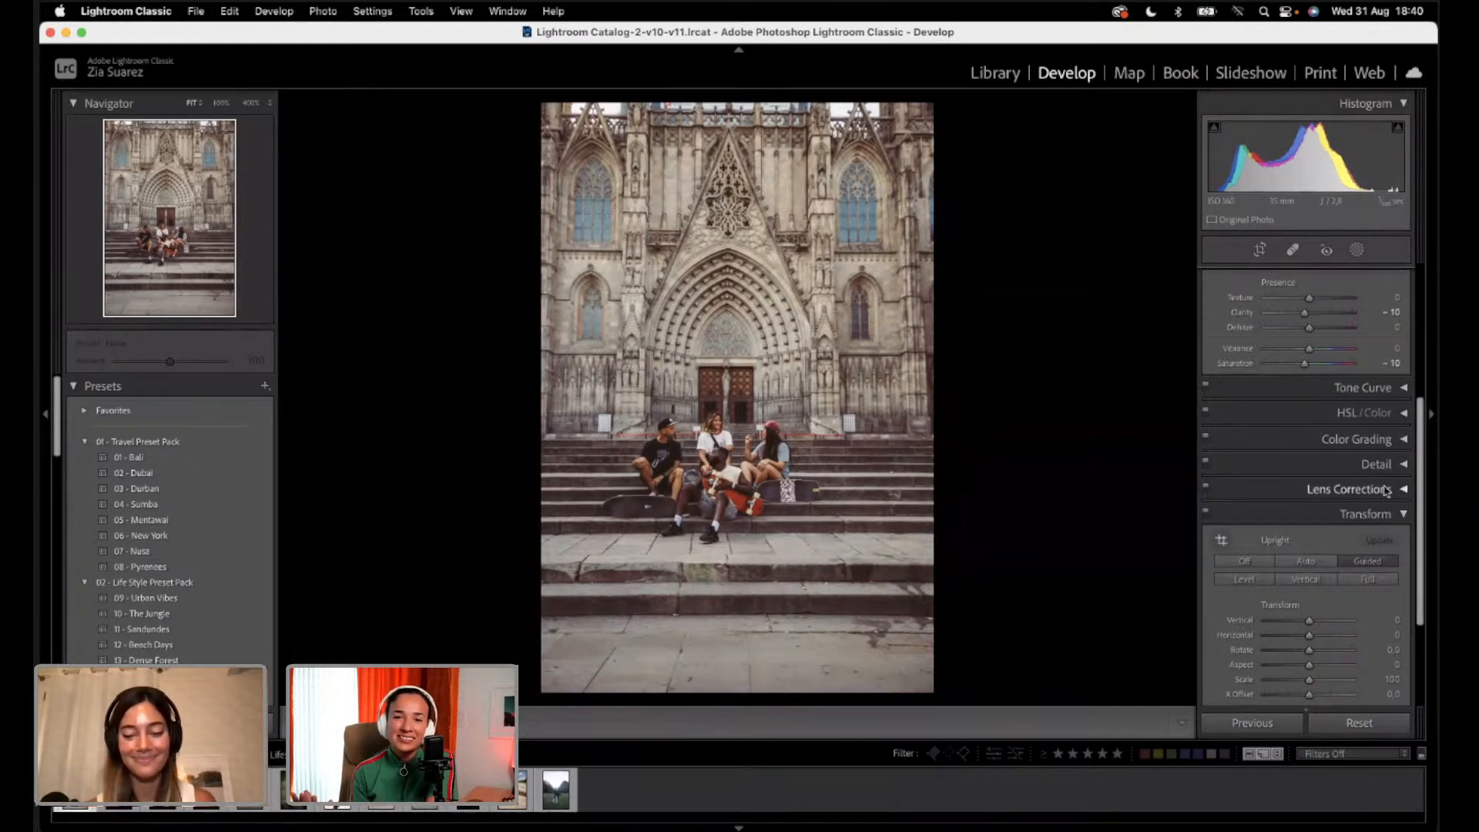
{"action": "scroll", "coordinate": [1386, 490], "scroll_direction": "down", "scroll_amount": 3}
{"action": "scroll", "coordinate": [1386, 490], "scroll_direction": "down", "scroll_amount": 1}
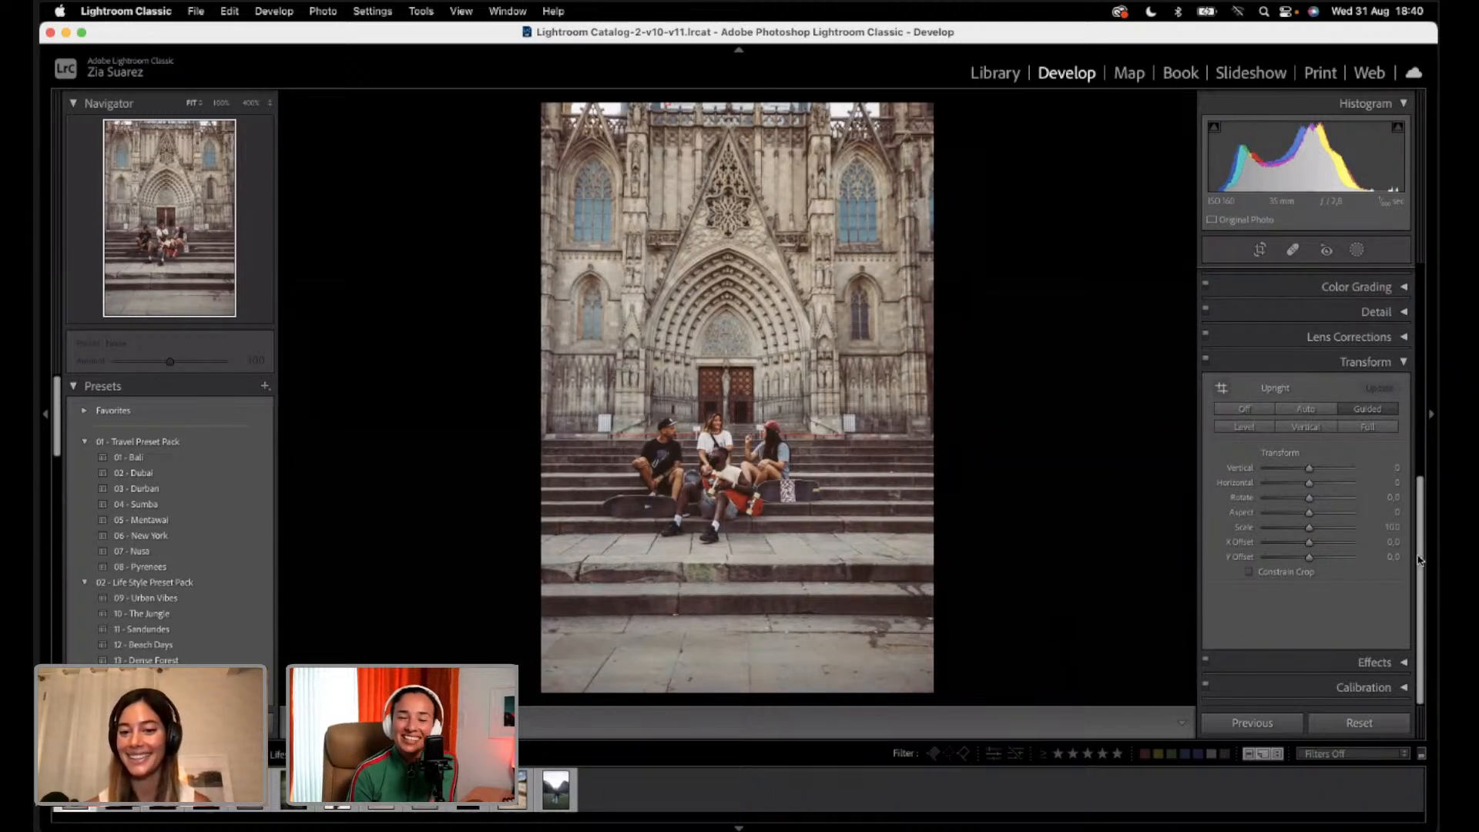
{"action": "scroll", "coordinate": [1310, 484], "scroll_direction": "up", "scroll_amount": 10}
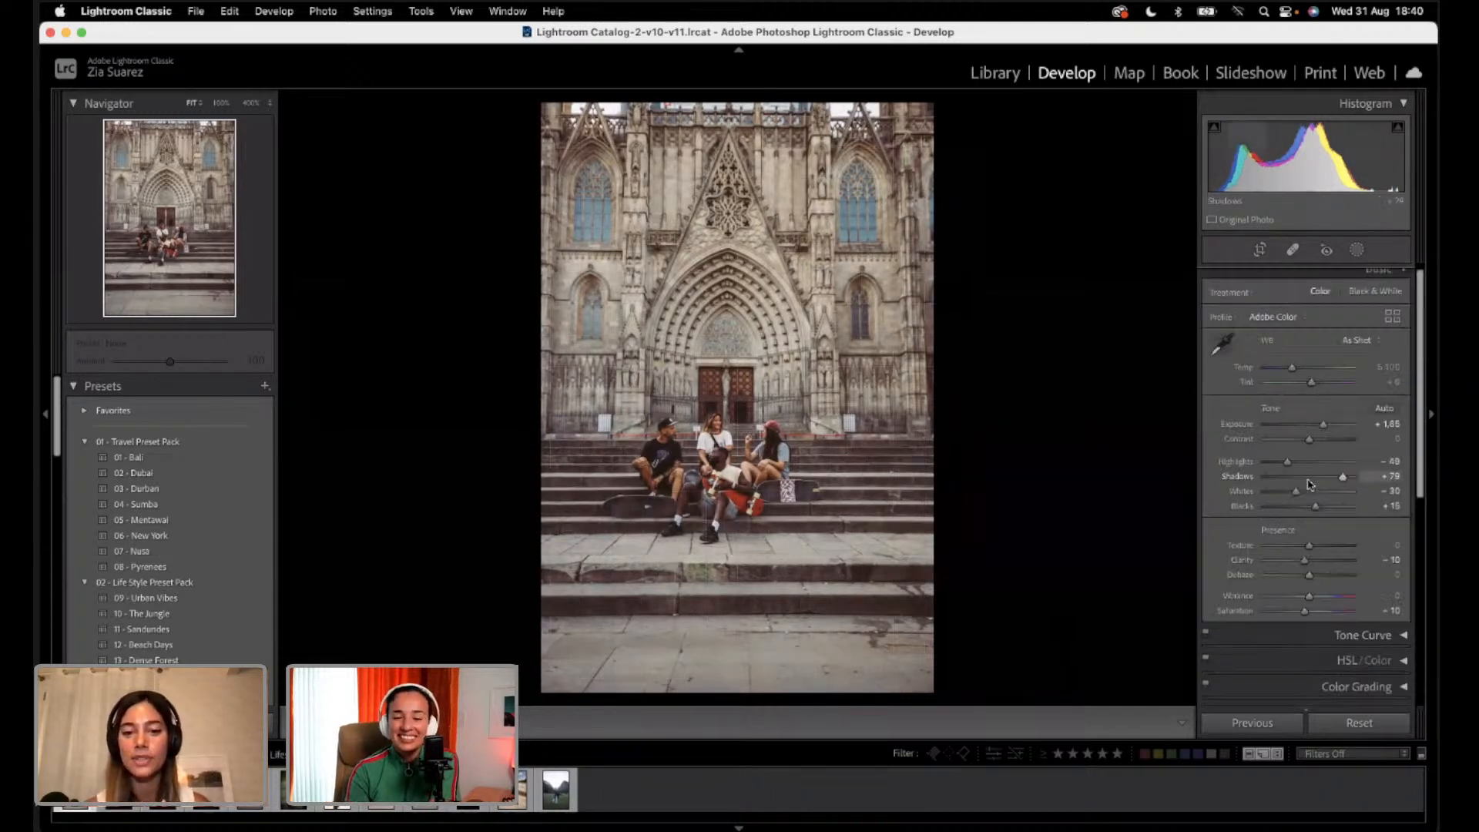
Step: Examine the stairs, the area around the seated group and the upper facade up close for distracting objects to retouch
{"action": "left_click", "coordinate": [628, 502]}
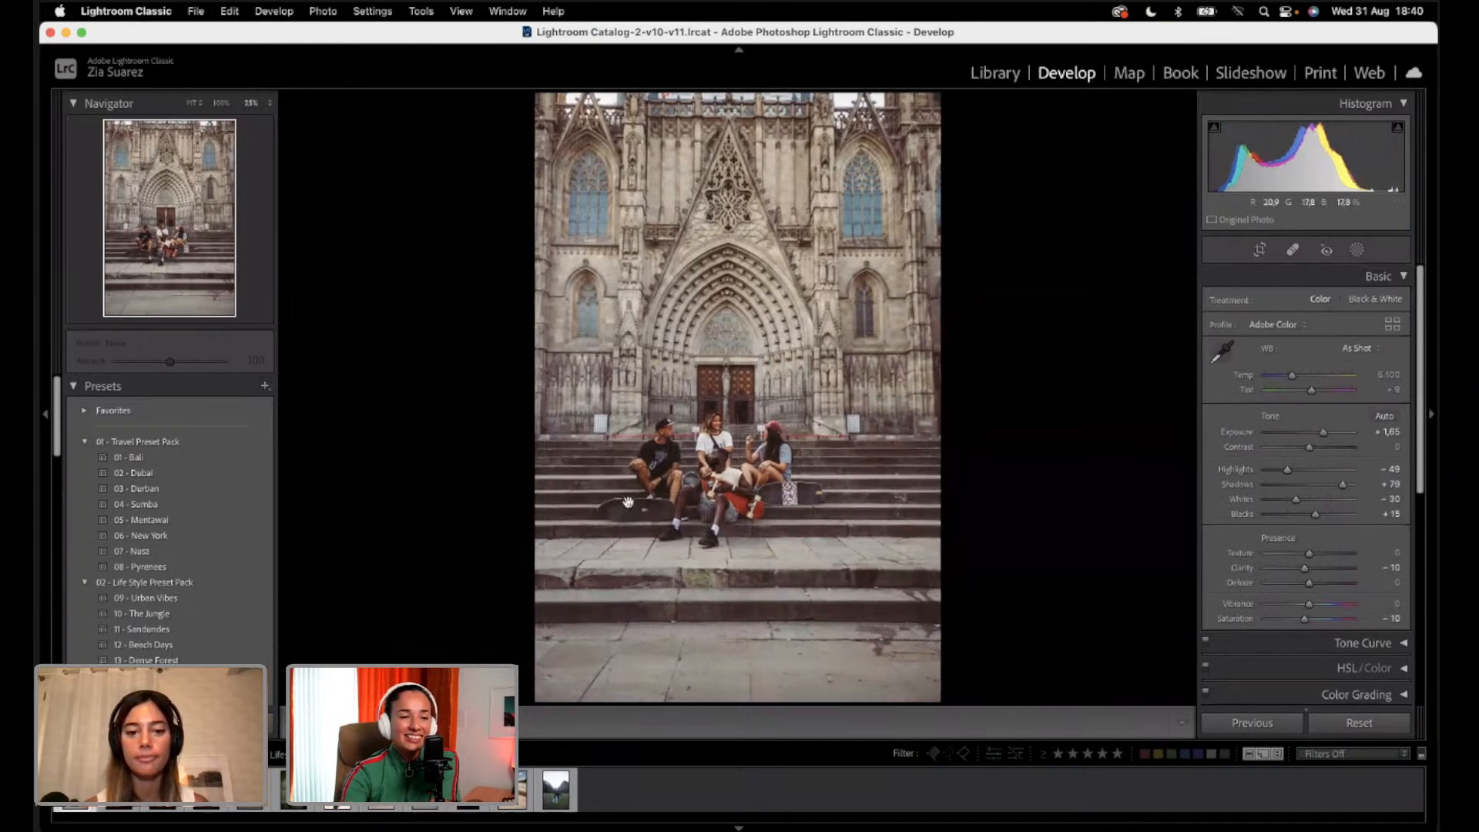
{"action": "key", "text": "super+equal"}
{"action": "left_click_drag", "start_coordinate": [628, 501], "coordinate": [583, 659]}
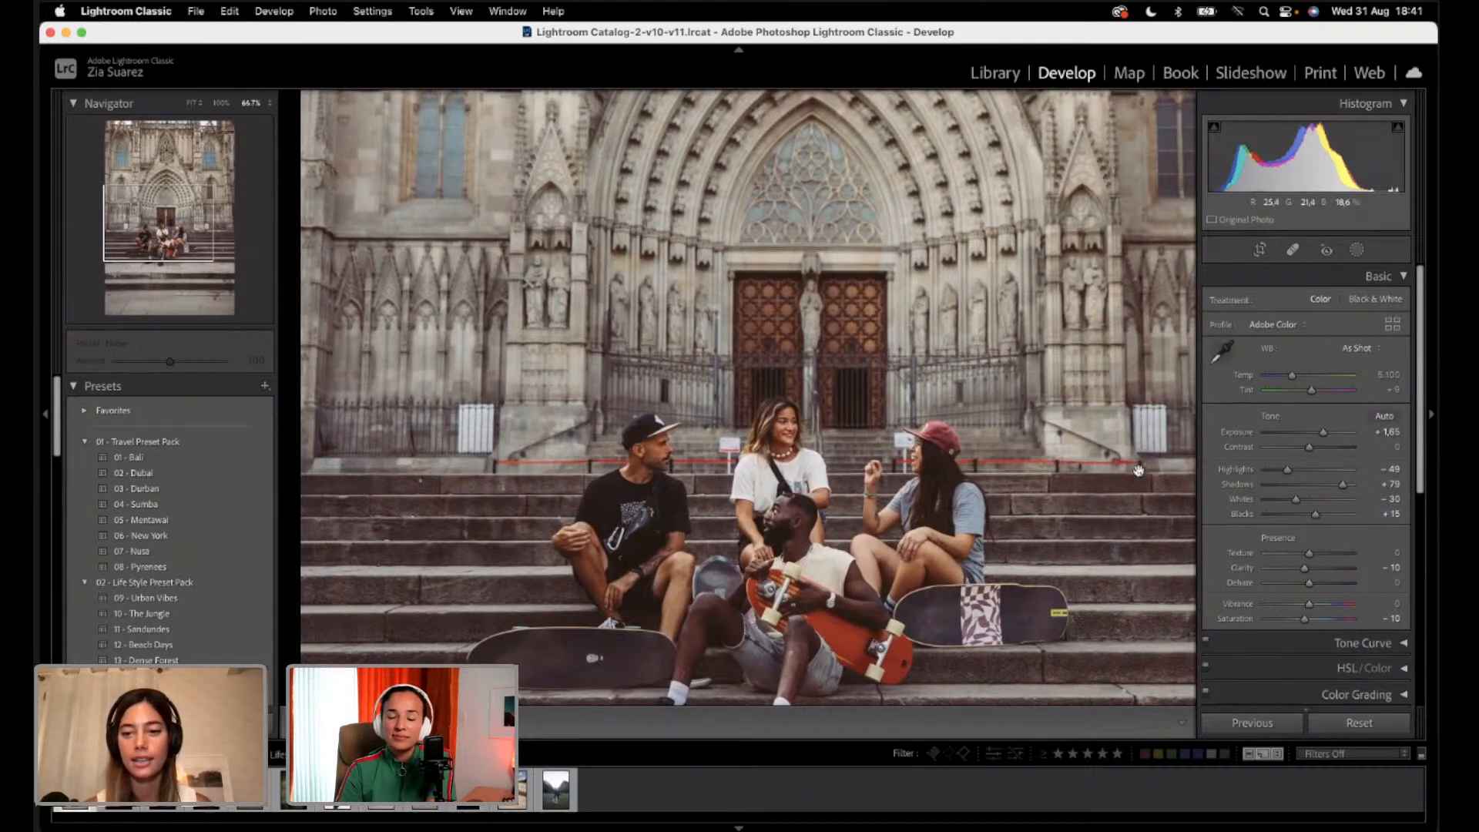
{"action": "left_click_drag", "start_coordinate": [1161, 424], "coordinate": [1114, 426]}
{"action": "key", "text": "super+minus"}
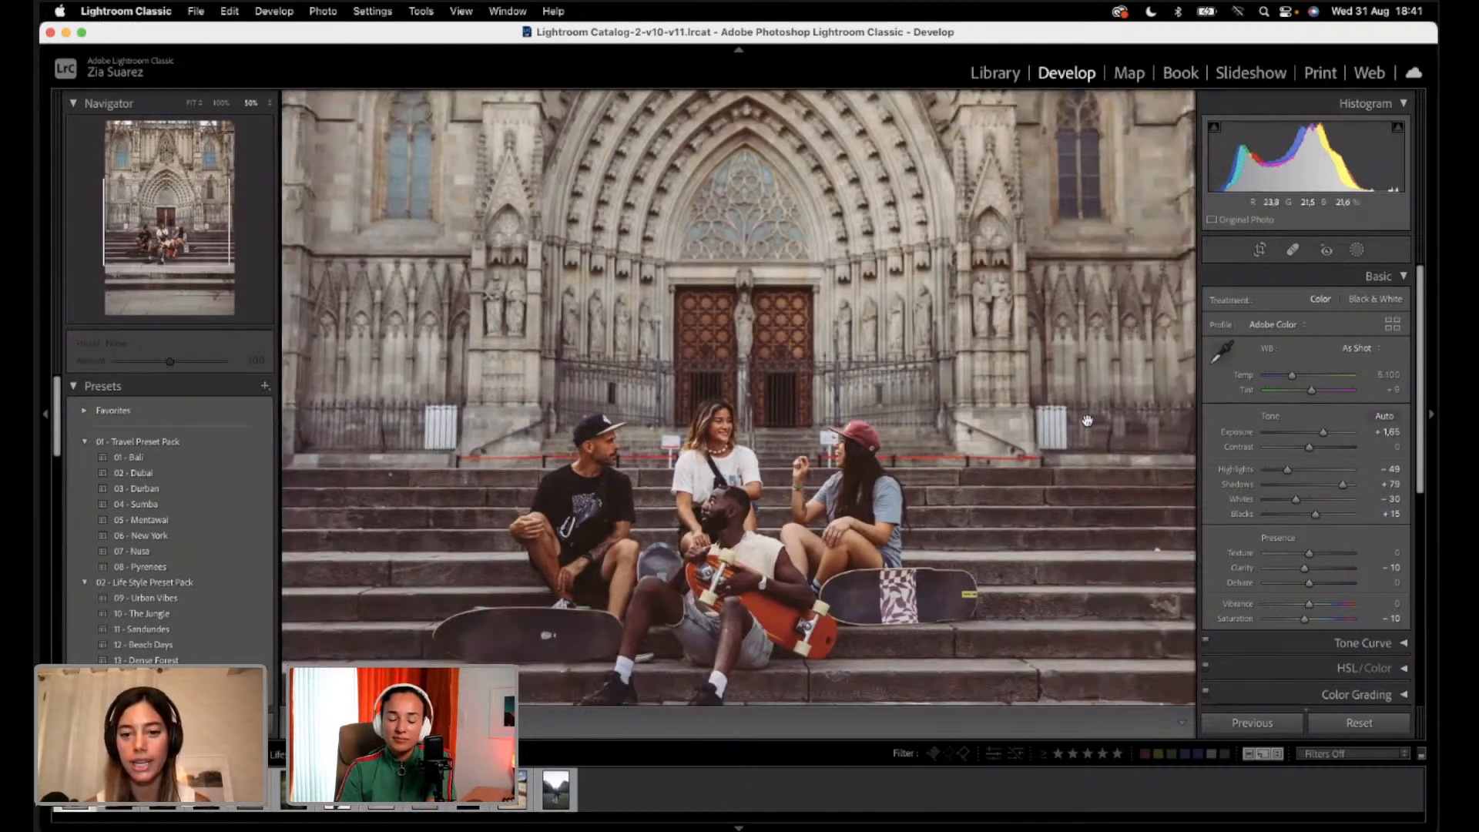
{"action": "left_click_drag", "start_coordinate": [1027, 393], "coordinate": [1119, 590]}
{"action": "left_click_drag", "start_coordinate": [982, 313], "coordinate": [982, 558]}
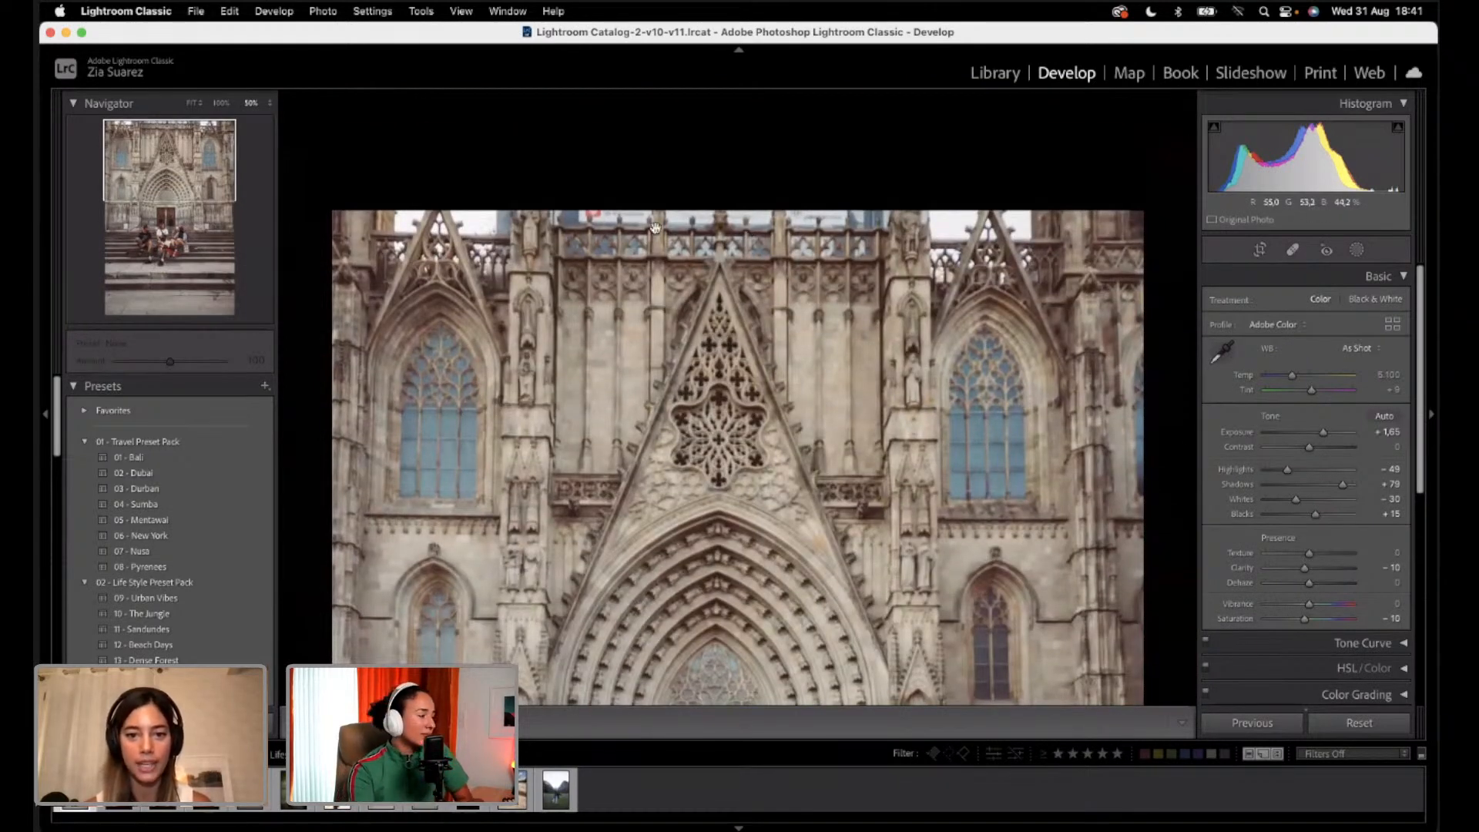
{"action": "left_click_drag", "start_coordinate": [733, 423], "coordinate": [753, 326]}
{"action": "scroll", "coordinate": [753, 326], "scroll_direction": "down", "scroll_amount": 5}
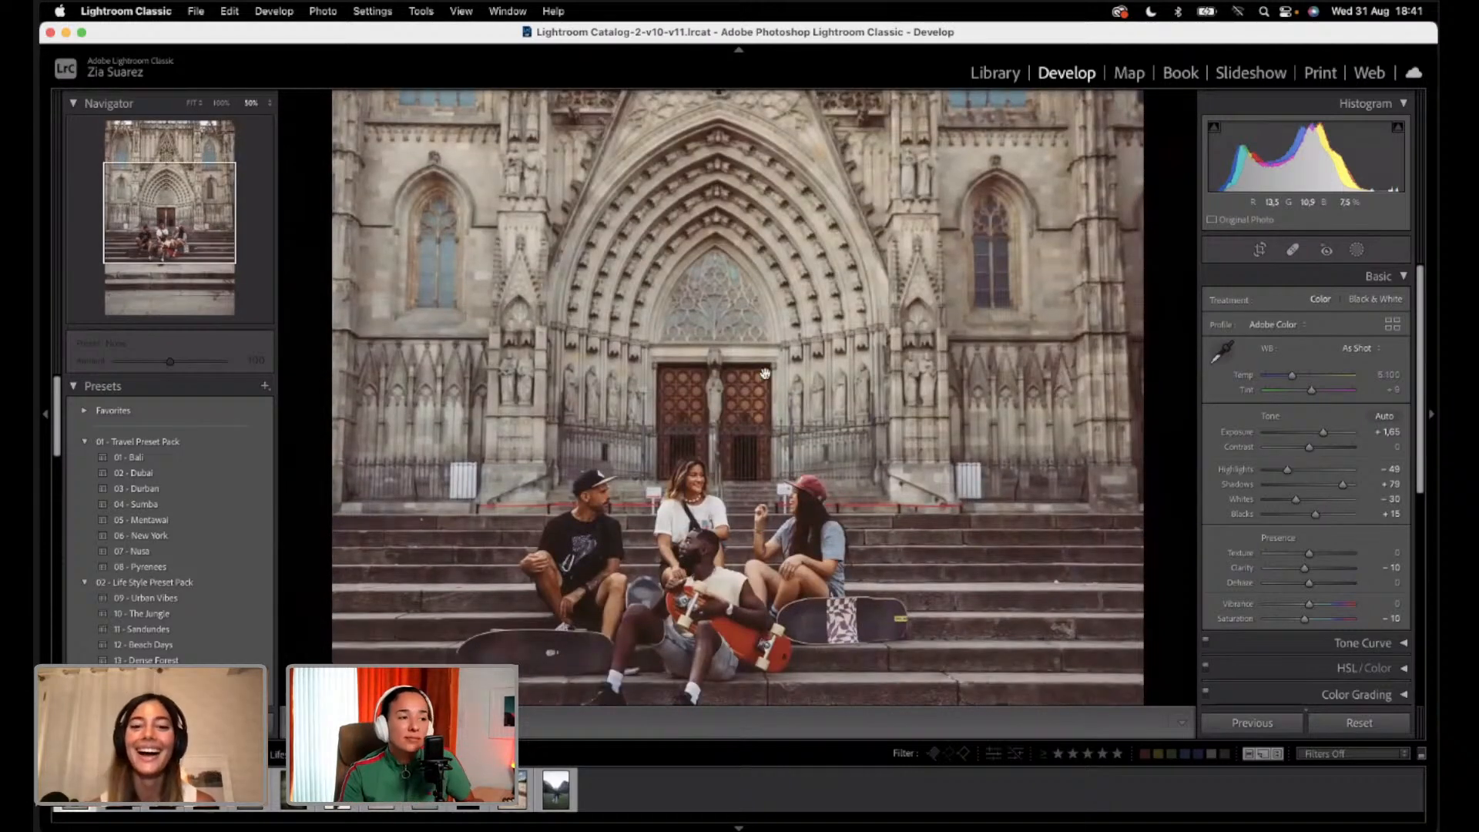
{"action": "key", "text": "super+minus"}
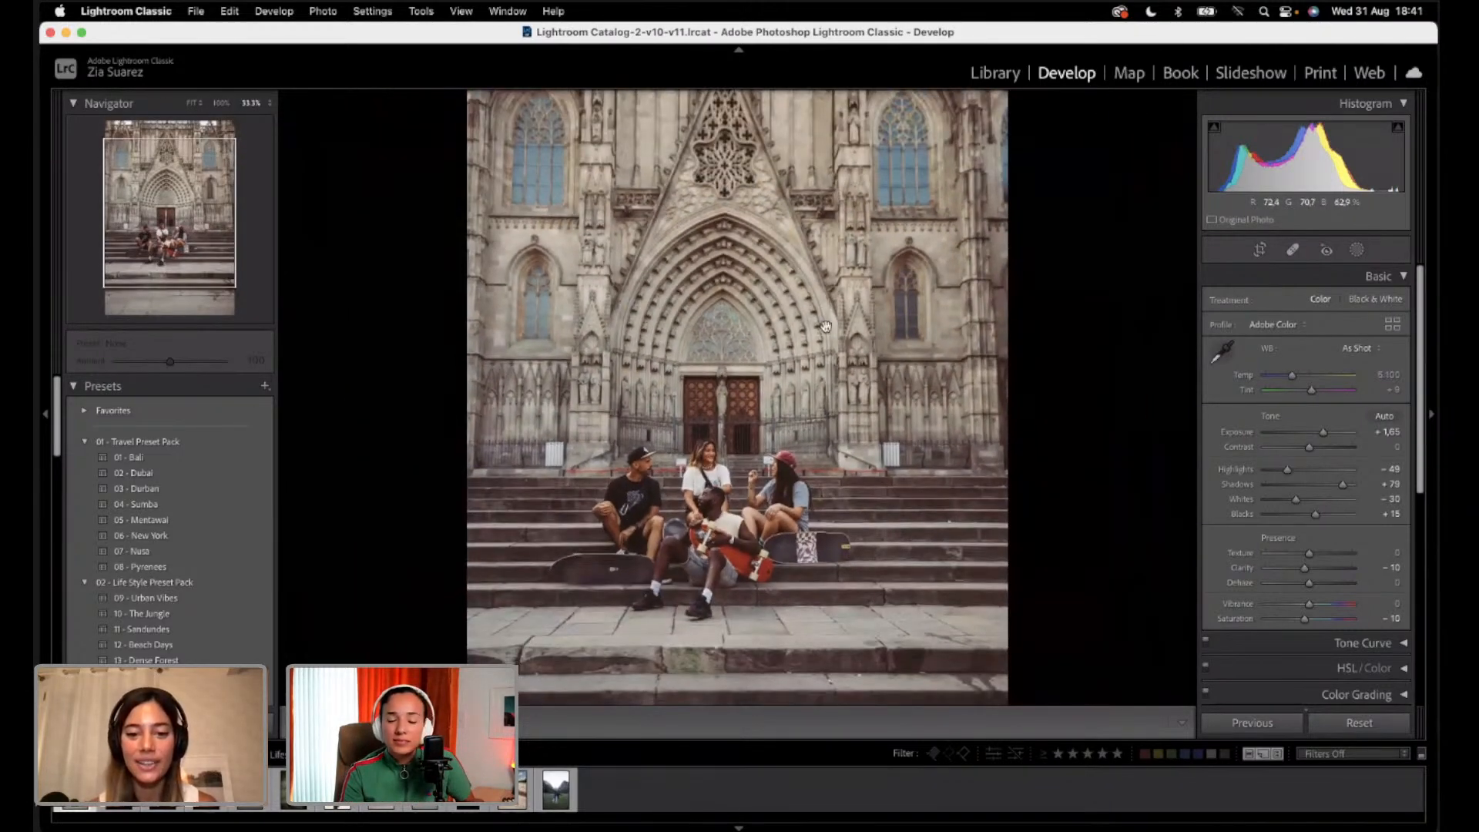
{"action": "key", "text": "super+equal"}
{"action": "key", "text": "super+equal"}
{"action": "scroll", "coordinate": [856, 478], "scroll_direction": "left", "scroll_amount": 5}
{"action": "scroll", "coordinate": [861, 501], "scroll_direction": "right", "scroll_amount": 10}
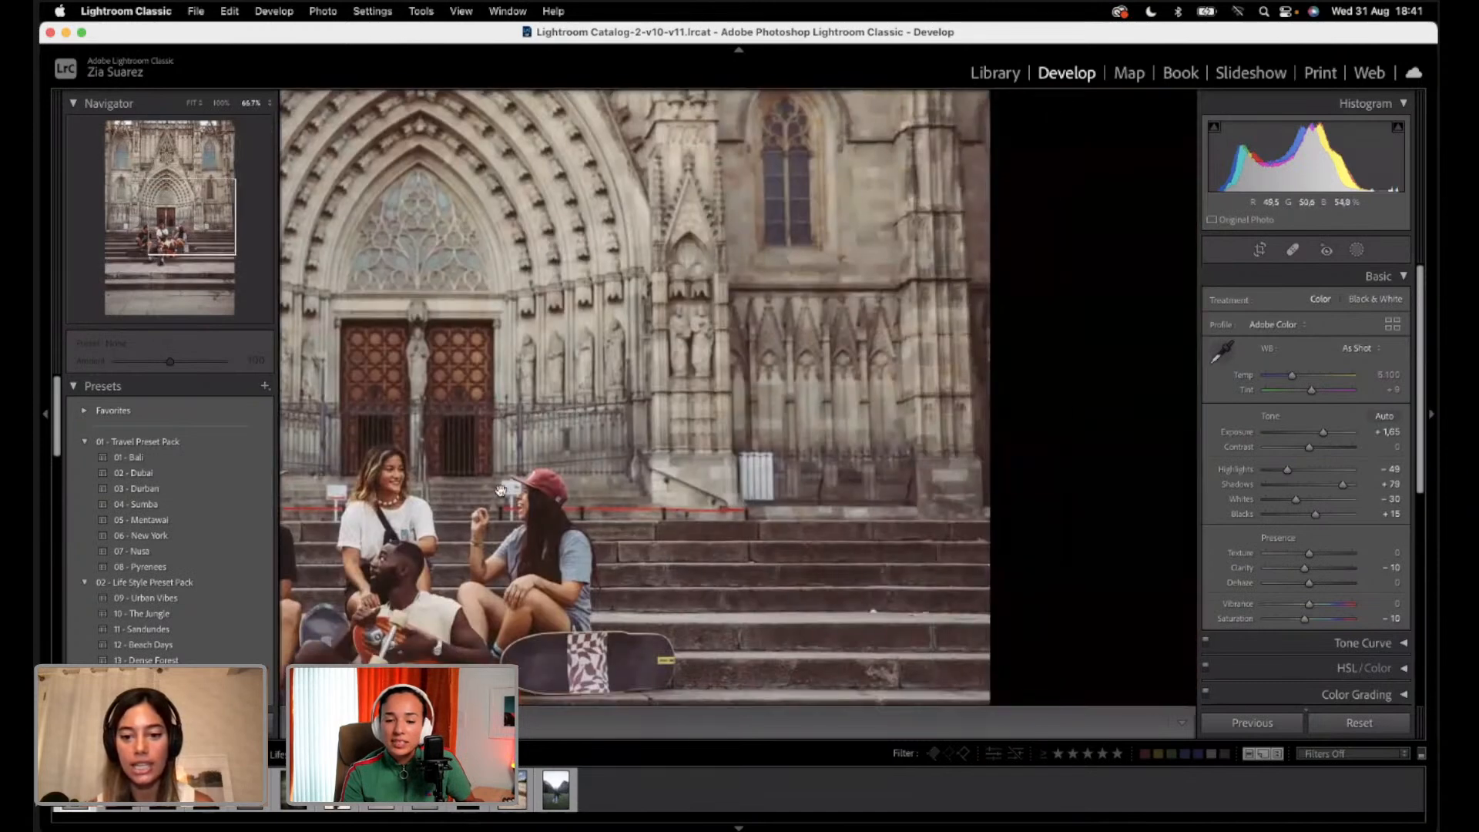
Step: Set up the healing brush in Heal mode with Size 38 and Feather 25 for retouching the red tape
{"action": "left_click", "coordinate": [1293, 250]}
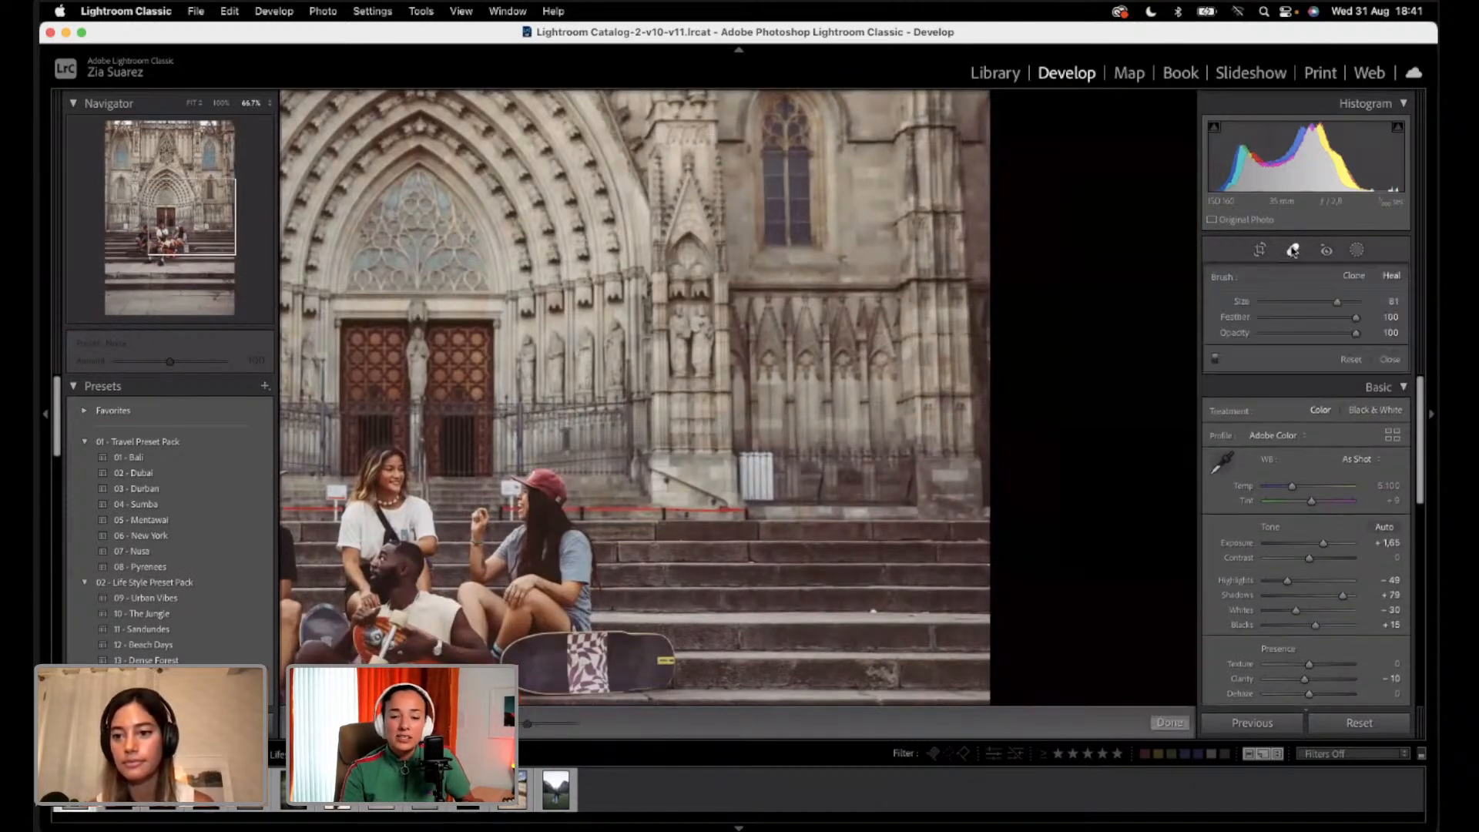
{"action": "left_click", "coordinate": [1326, 300]}
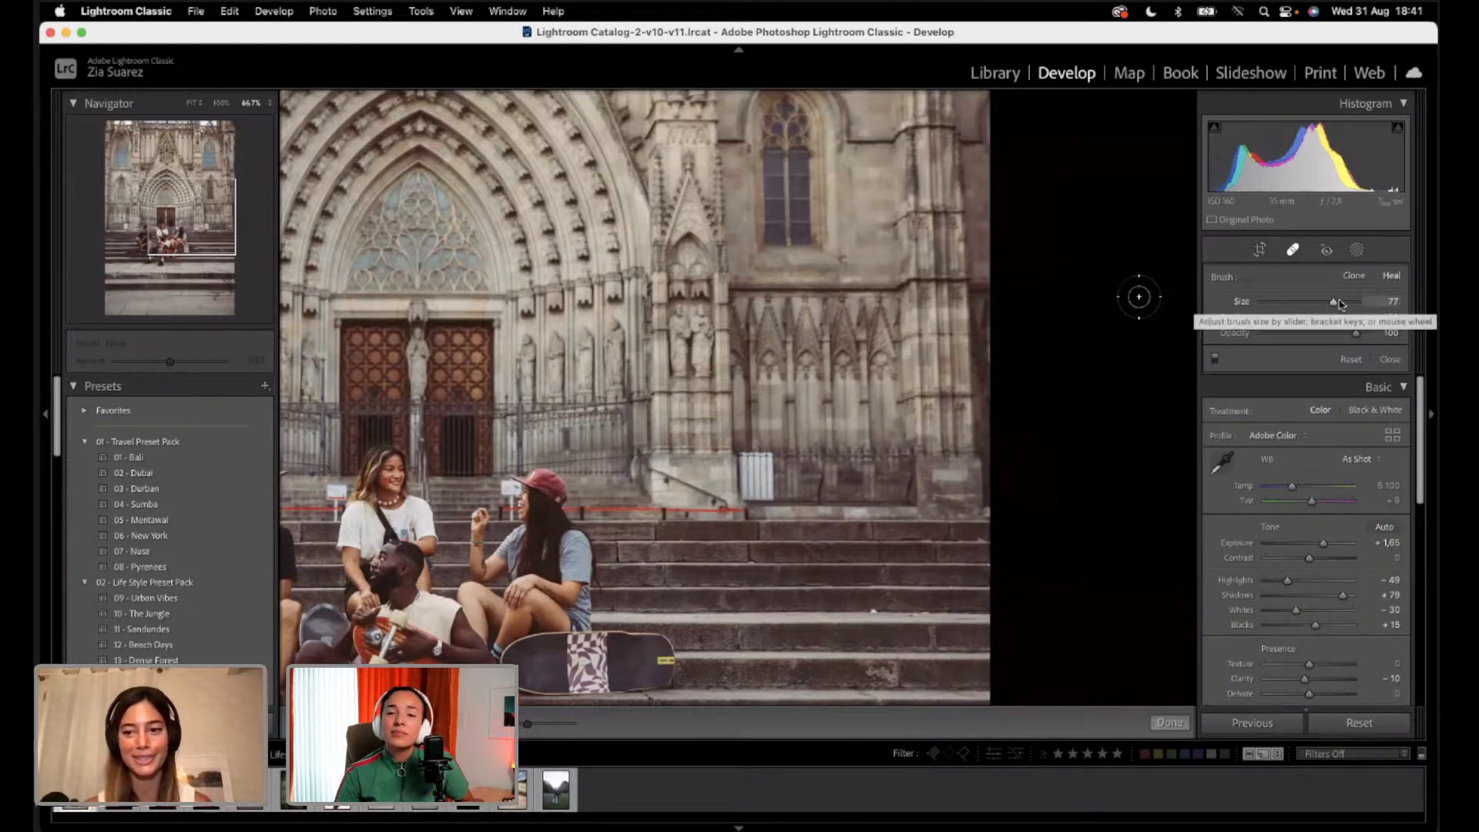
{"action": "left_click_drag", "start_coordinate": [1339, 304], "coordinate": [1286, 324]}
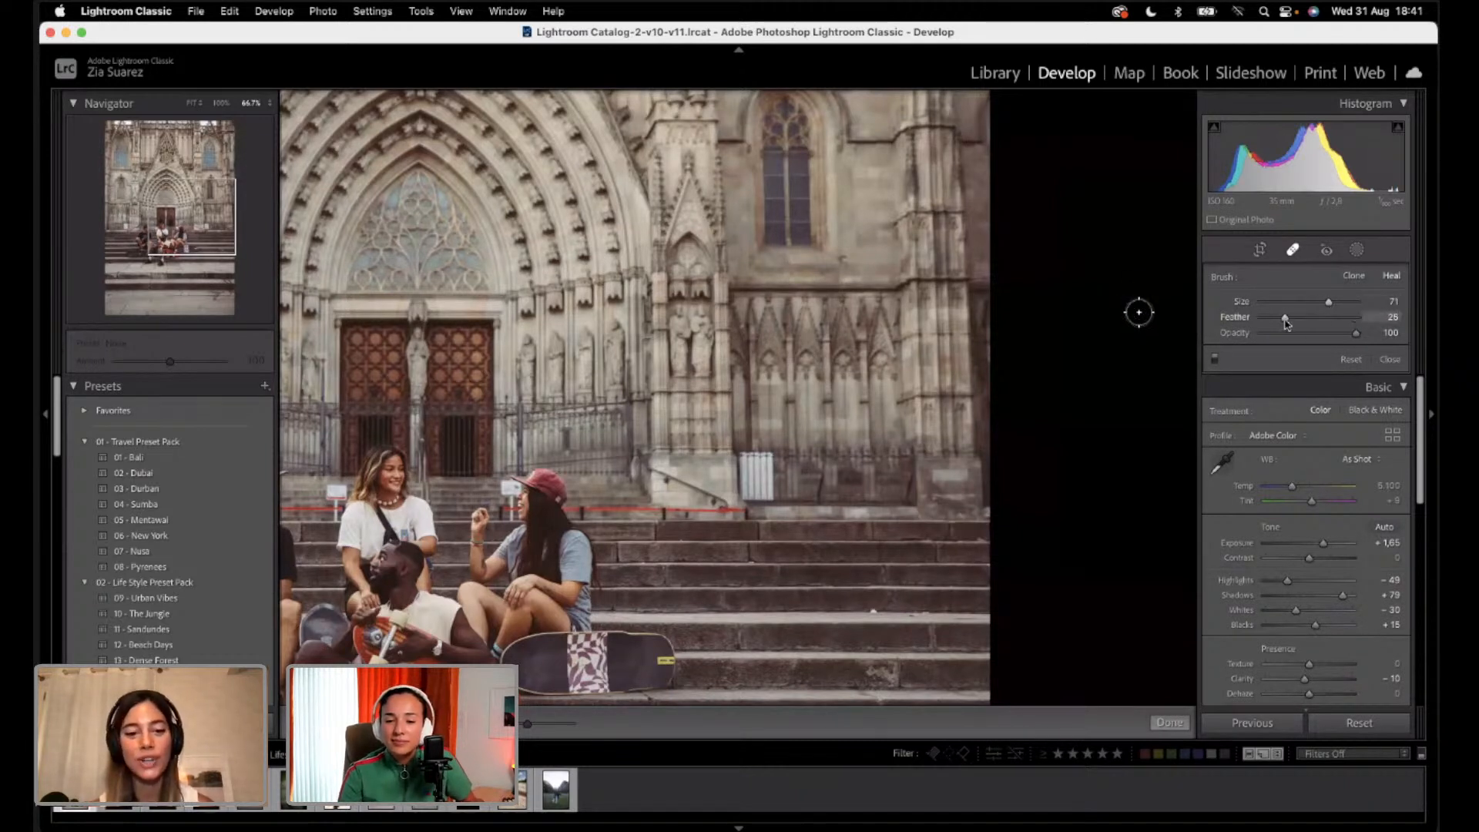
{"action": "key", "text": "super+="}
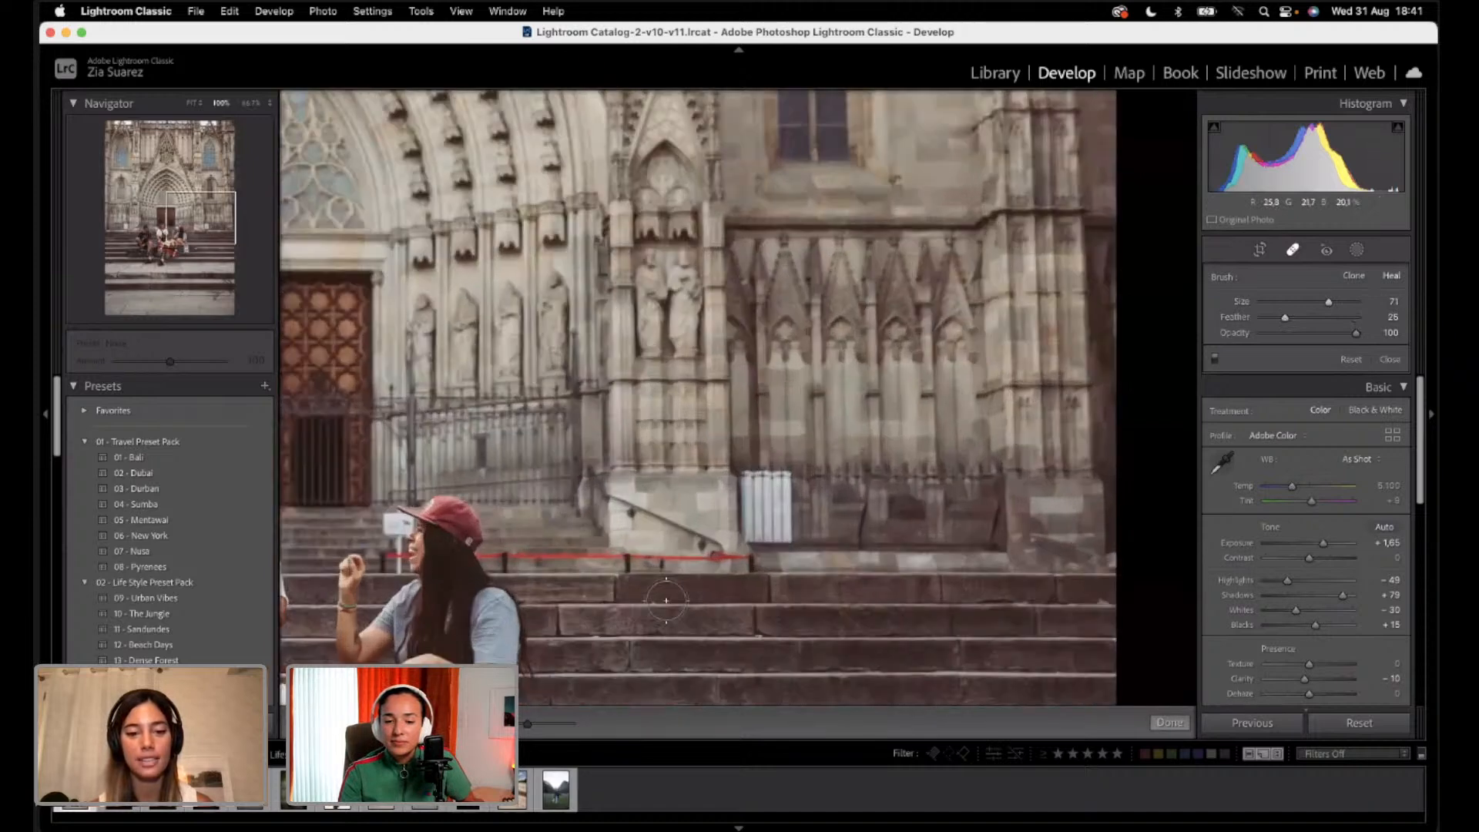
{"action": "scroll", "coordinate": [609, 559], "scroll_direction": "down", "scroll_amount": 2}
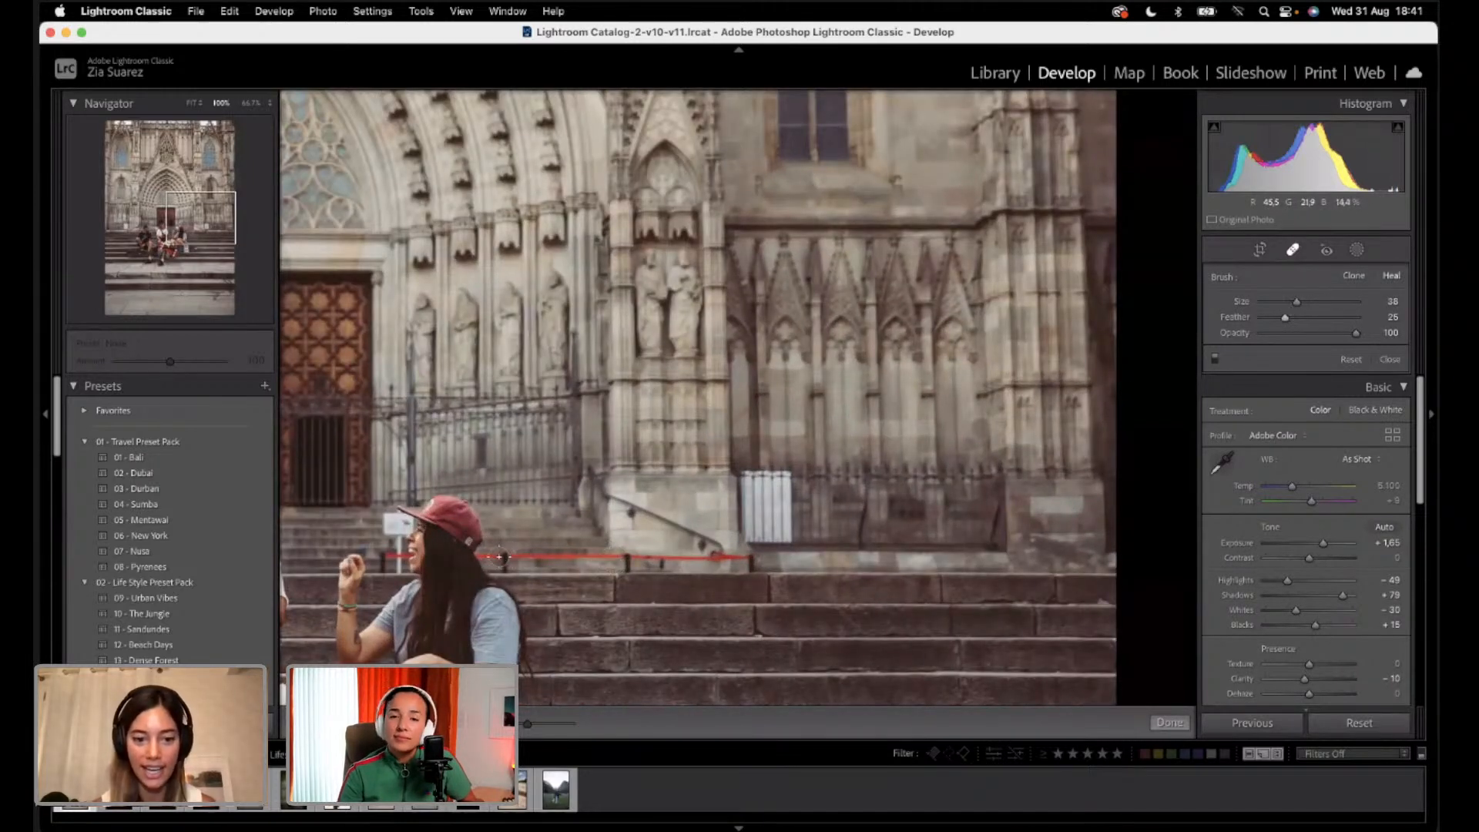
Step: Try to heal the red tape right of the seated group with a source area on the wall above, and delete the correction
{"action": "left_click", "coordinate": [494, 555]}
{"action": "left_click_drag", "start_coordinate": [494, 556], "coordinate": [745, 557]}
{"action": "mouse_move", "coordinate": [621, 413]}
{"action": "left_mouse_down"}
{"action": "mouse_move", "coordinate": [619, 545]}
{"action": "mouse_move", "coordinate": [623, 533]}
{"action": "left_mouse_up"}
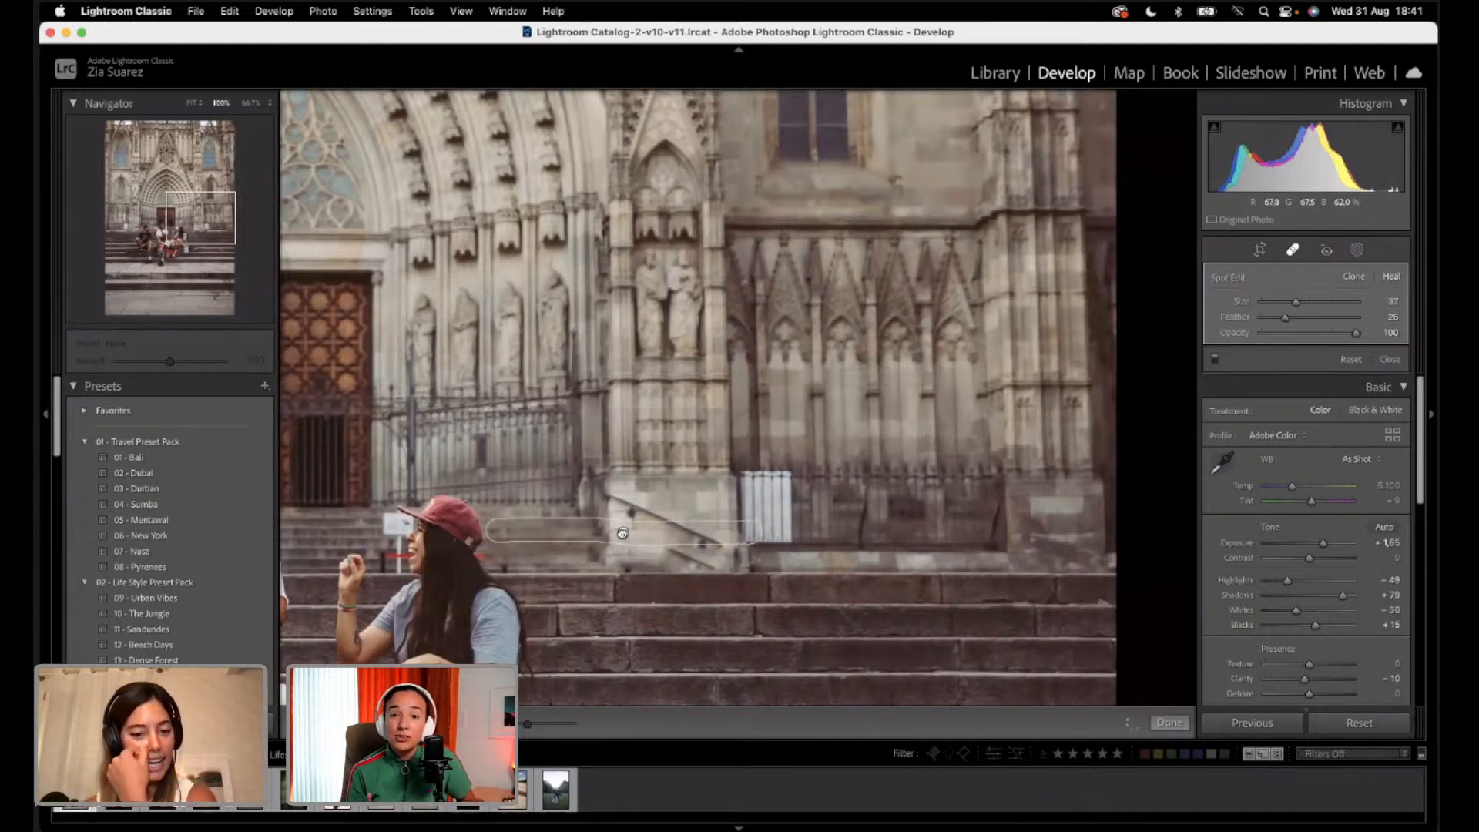
{"action": "key", "text": "Delete"}
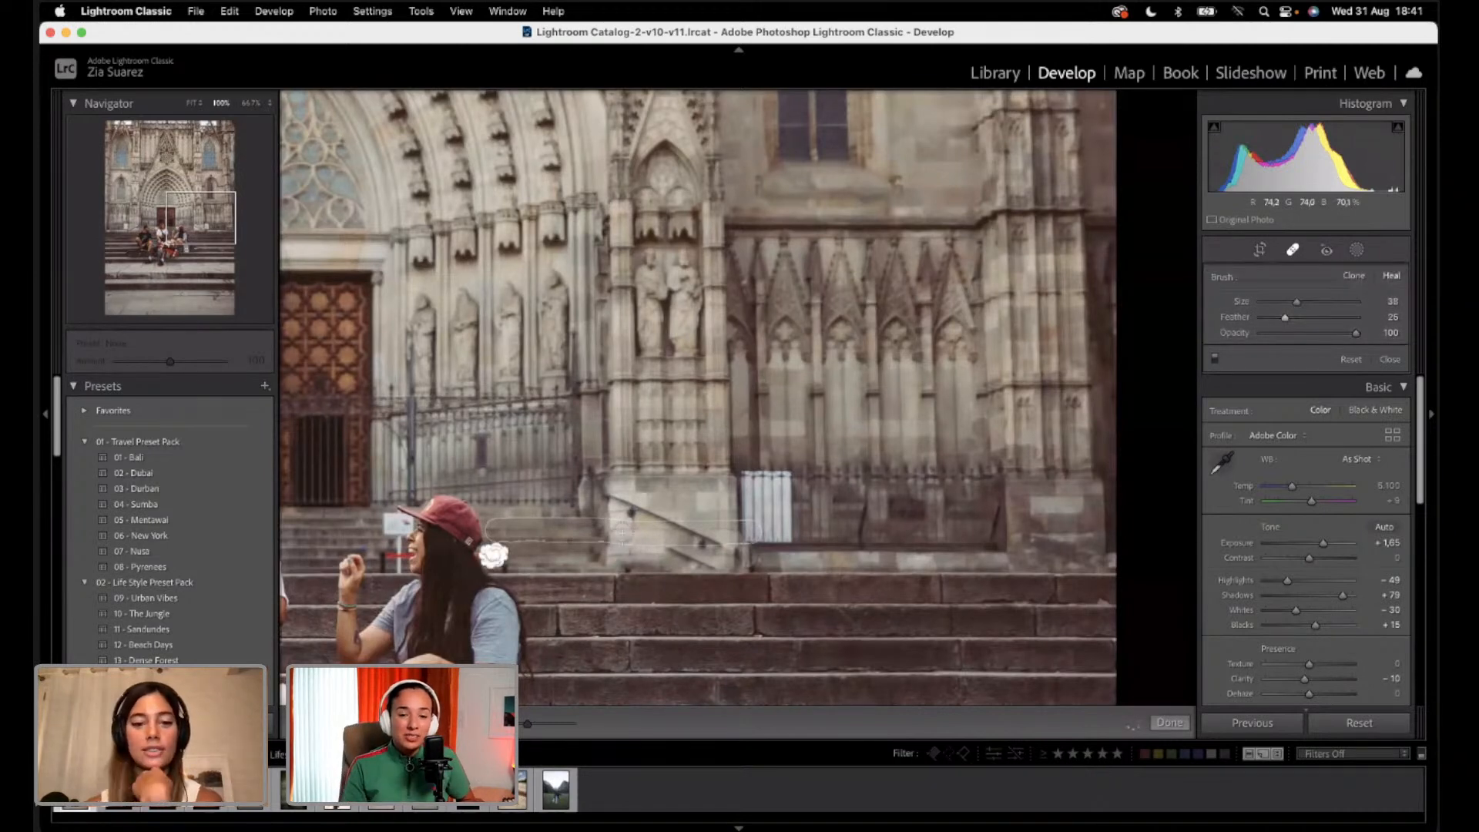
{"action": "left_click", "coordinate": [1170, 723]}
{"action": "left_click", "coordinate": [776, 531]}
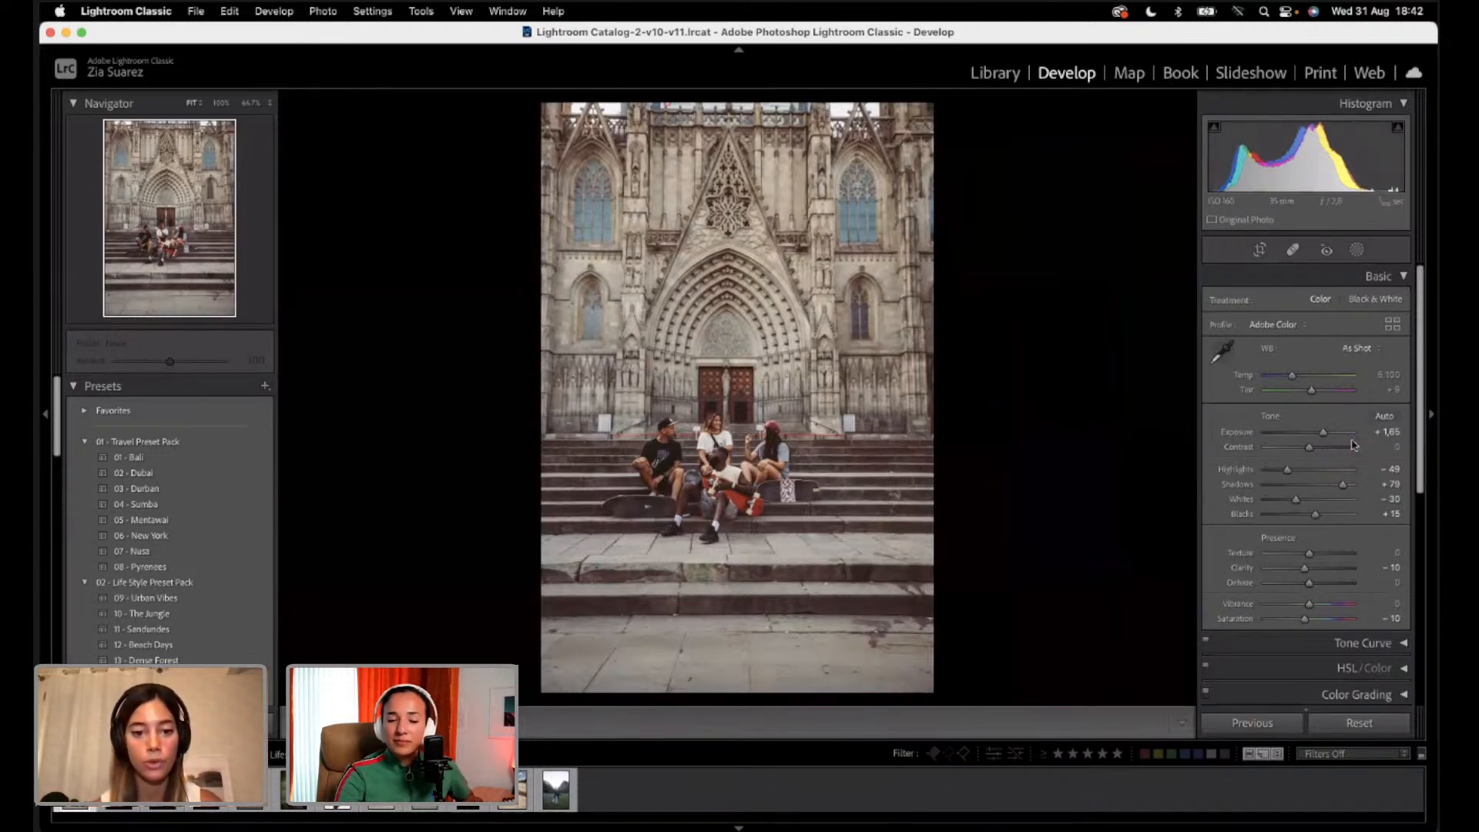
Step: Crop the photo to the 4 x 5 / 8 x 10 aspect ratio, trimming the facade's upper edge and the pavement below the steps
{"action": "scroll", "coordinate": [1344, 458], "scroll_direction": "down", "scroll_amount": 3}
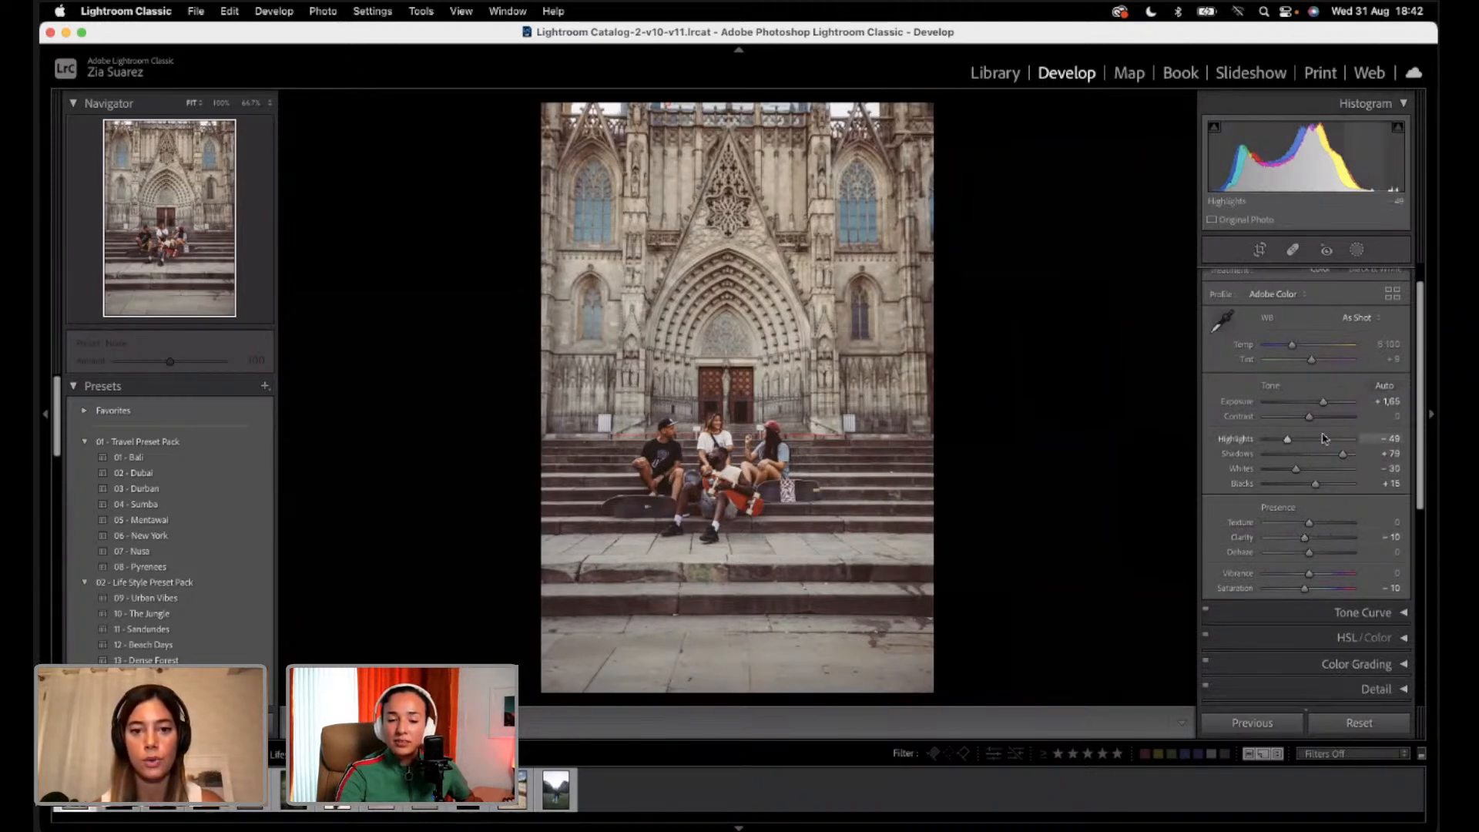
{"action": "left_click", "coordinate": [1259, 249]}
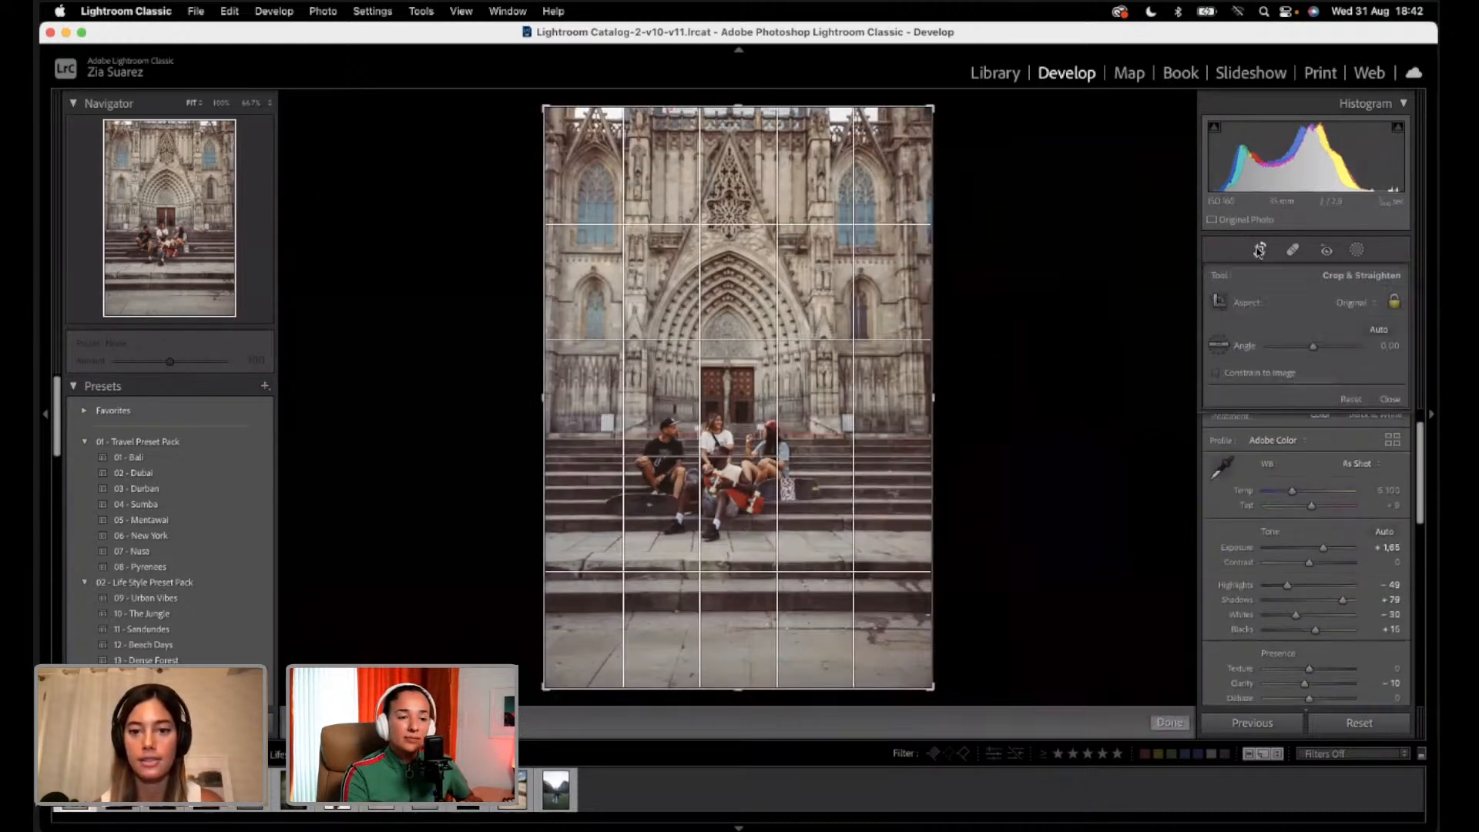
{"action": "left_click", "coordinate": [1352, 304]}
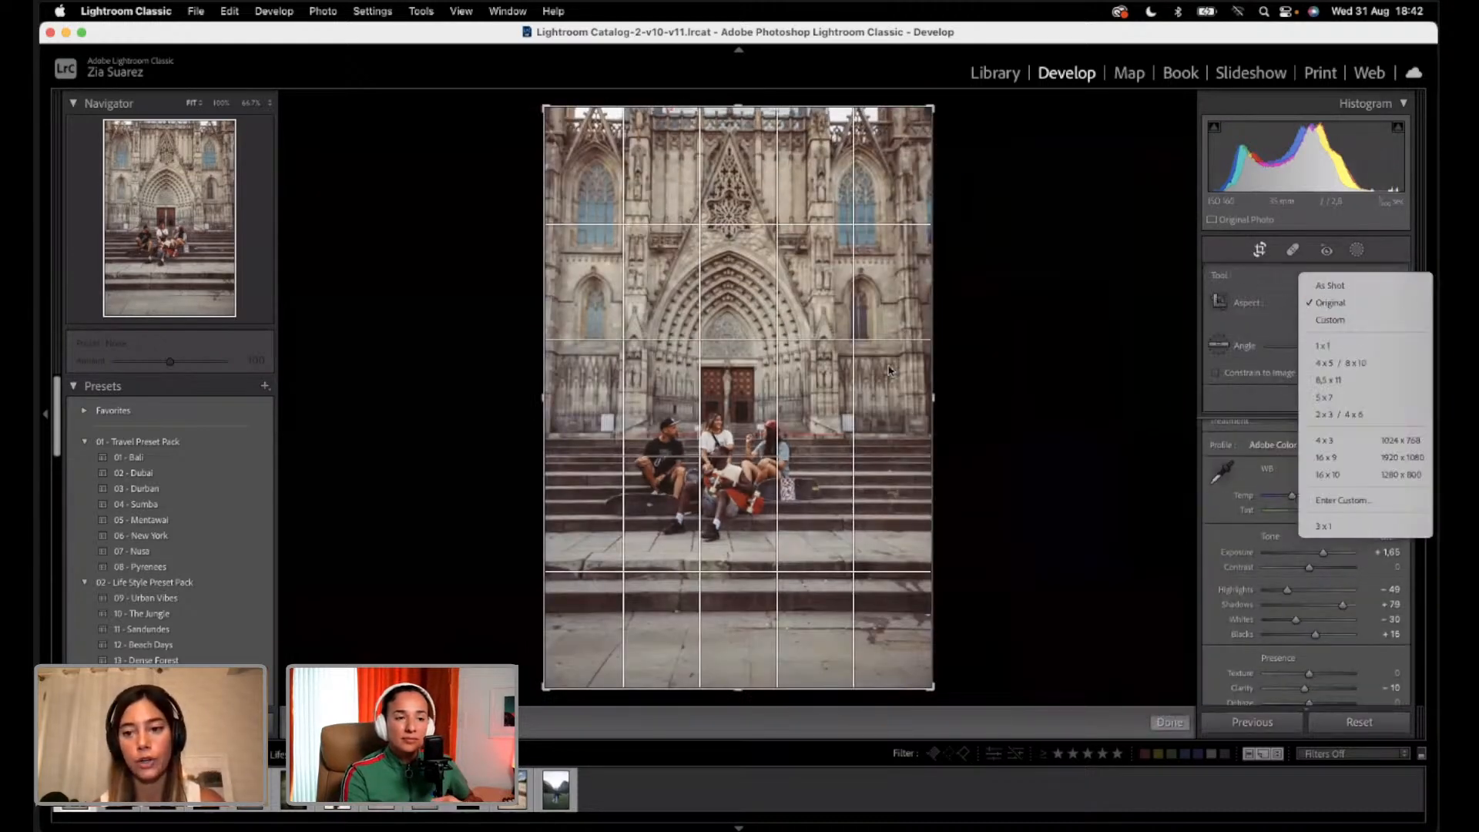
{"action": "left_click", "coordinate": [1362, 364]}
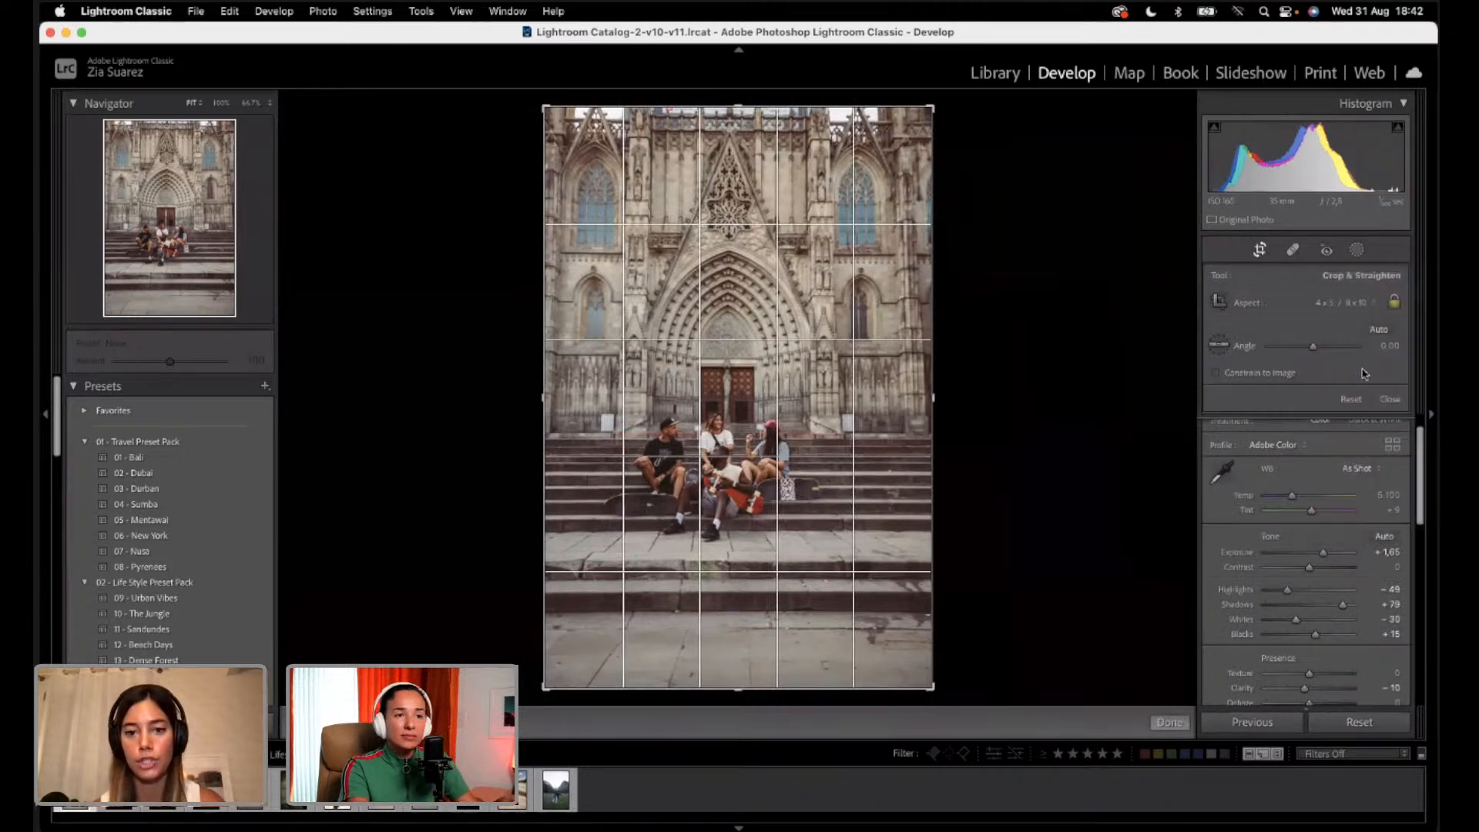
{"action": "left_click_drag", "start_coordinate": [875, 397], "coordinate": [854, 499]}
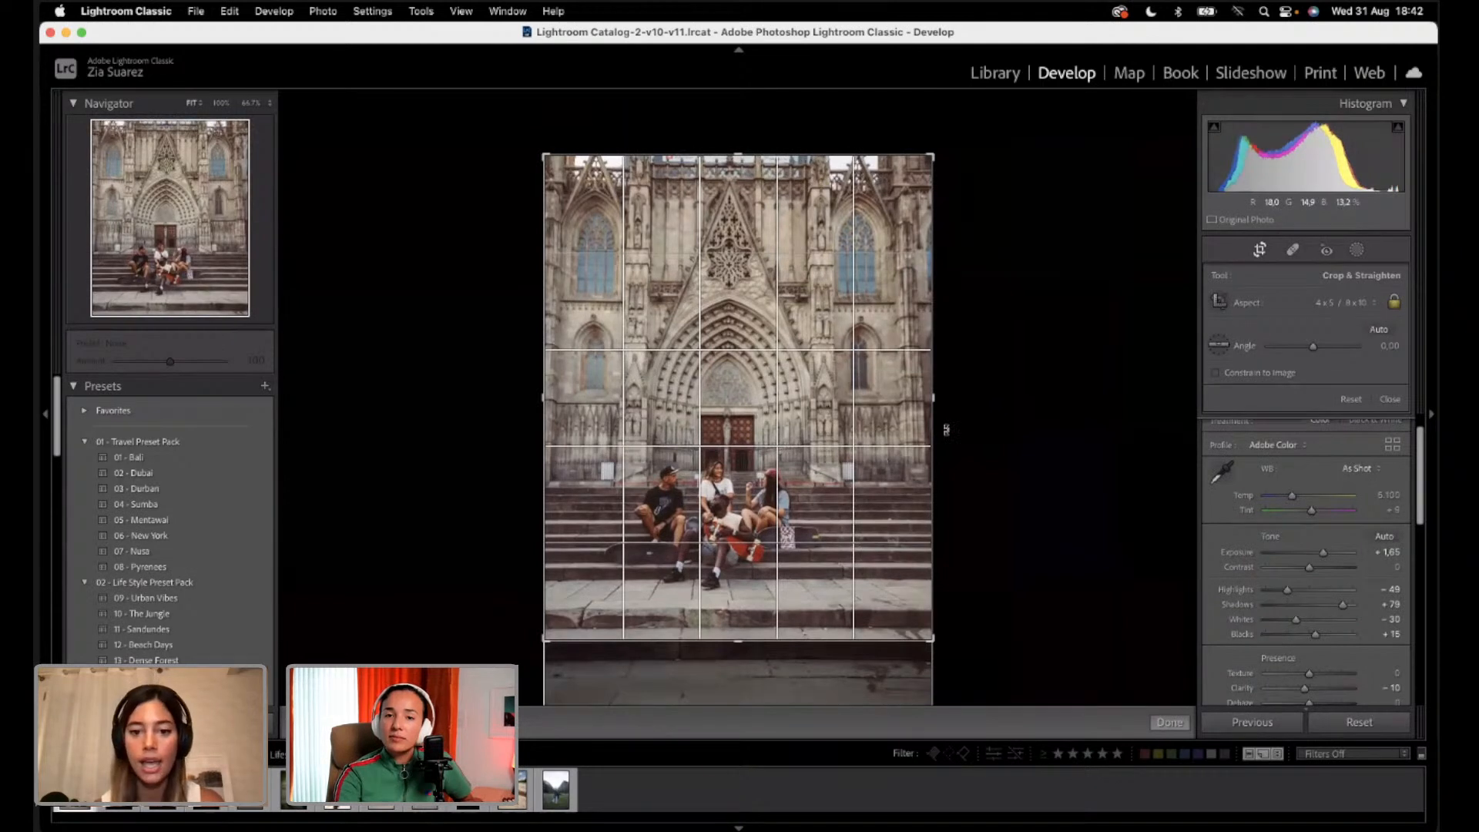
{"action": "left_click_drag", "start_coordinate": [816, 457], "coordinate": [844, 434]}
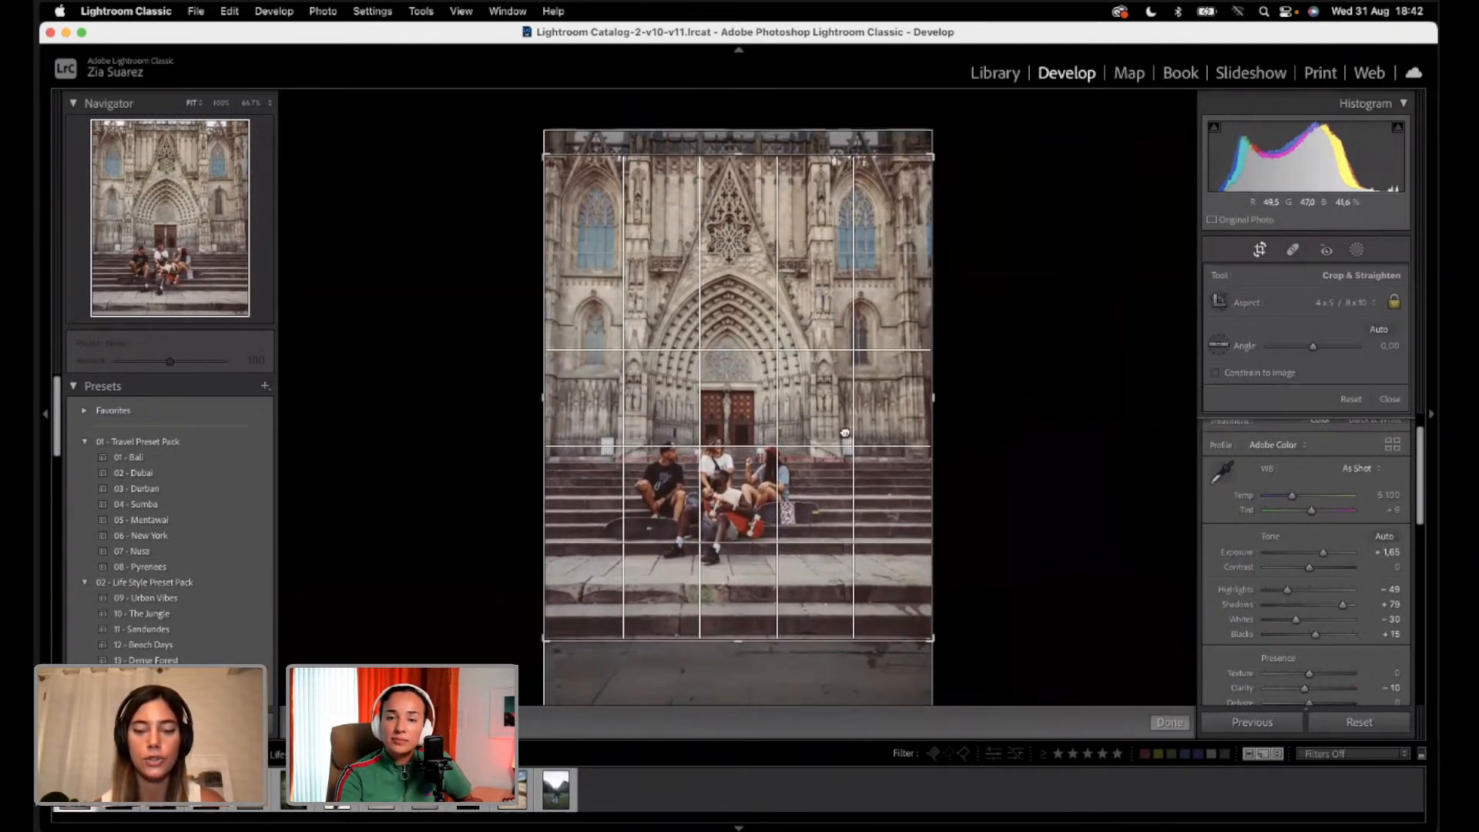
{"action": "left_click", "coordinate": [1171, 722]}
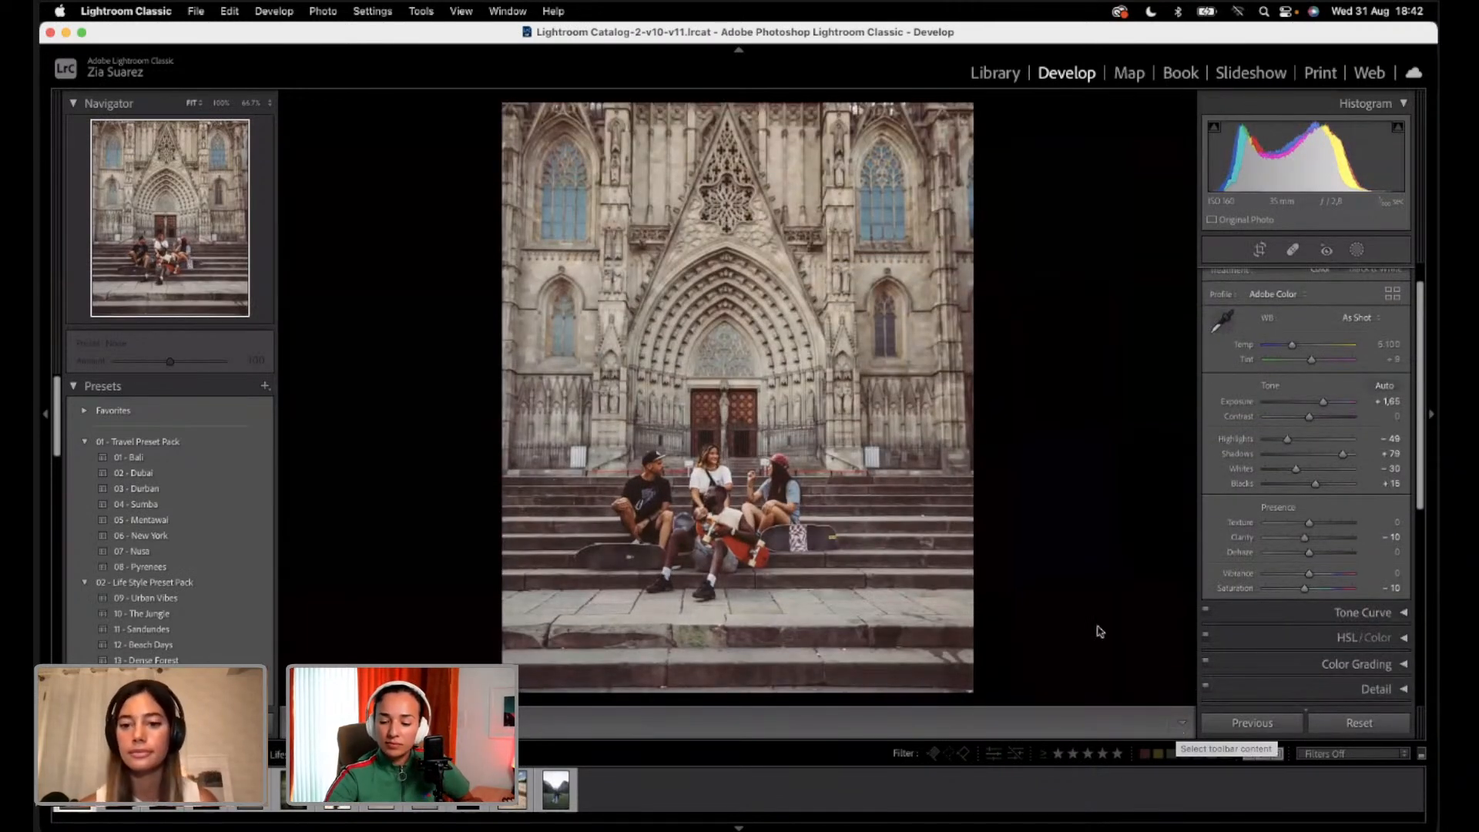
Step: Reset the crop to the photo's original aspect ratio and full frame
{"action": "key", "text": "super+z"}
{"action": "key", "text": "super+z"}
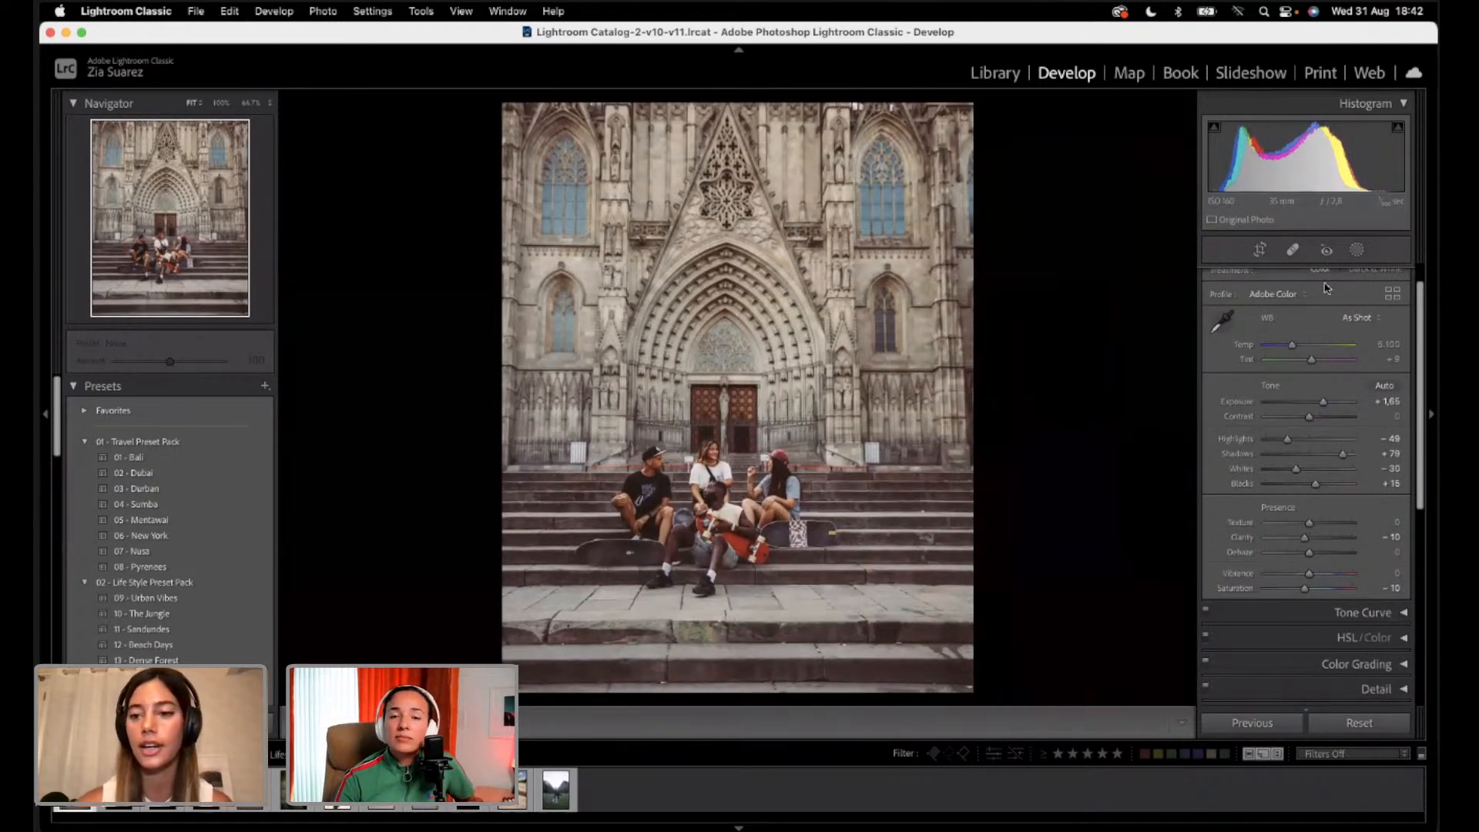
{"action": "left_click", "coordinate": [1259, 248]}
{"action": "left_click", "coordinate": [1377, 308]}
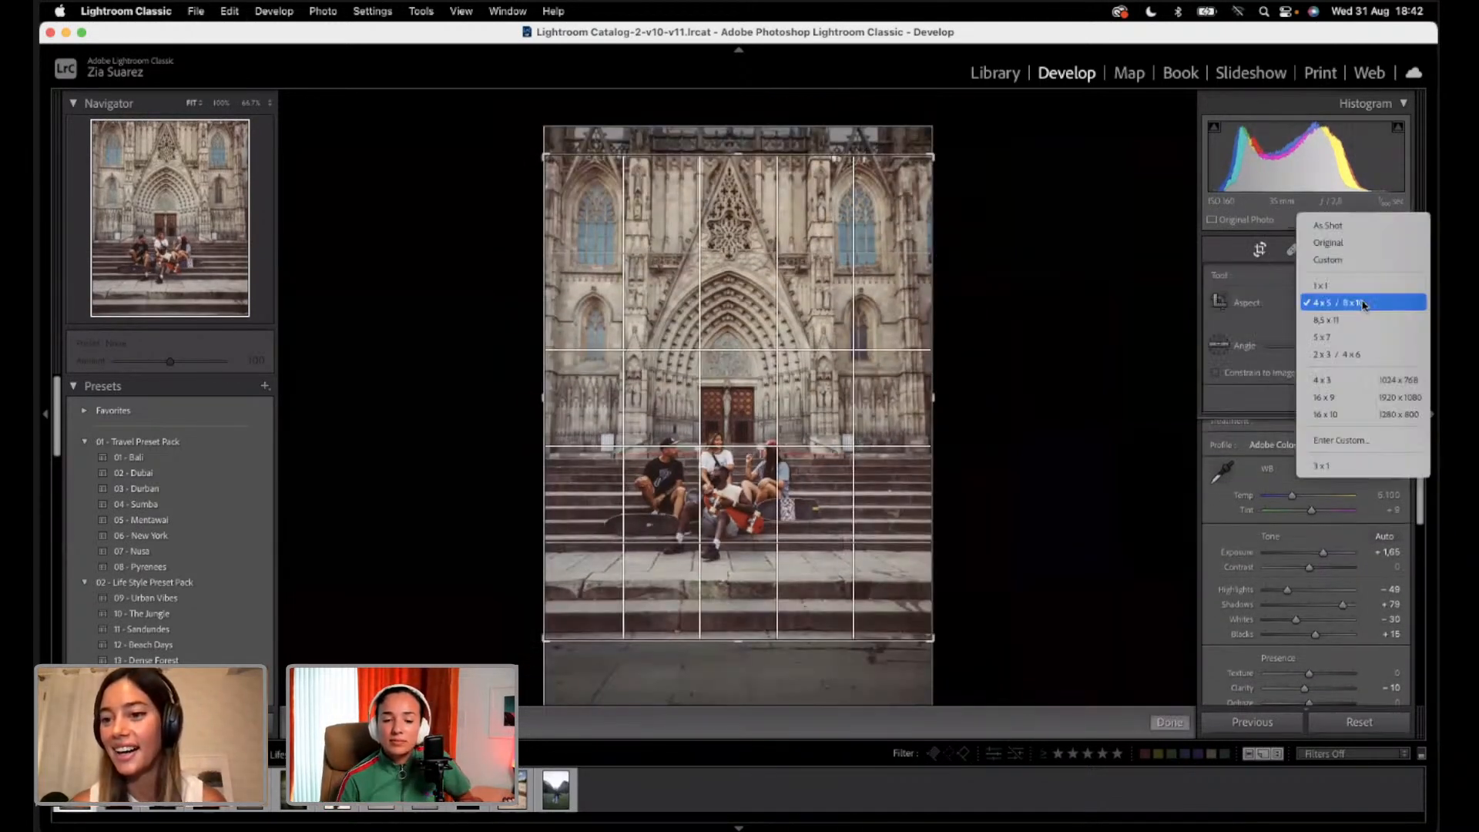
{"action": "left_click", "coordinate": [1246, 299]}
{"action": "left_click", "coordinate": [1349, 399]}
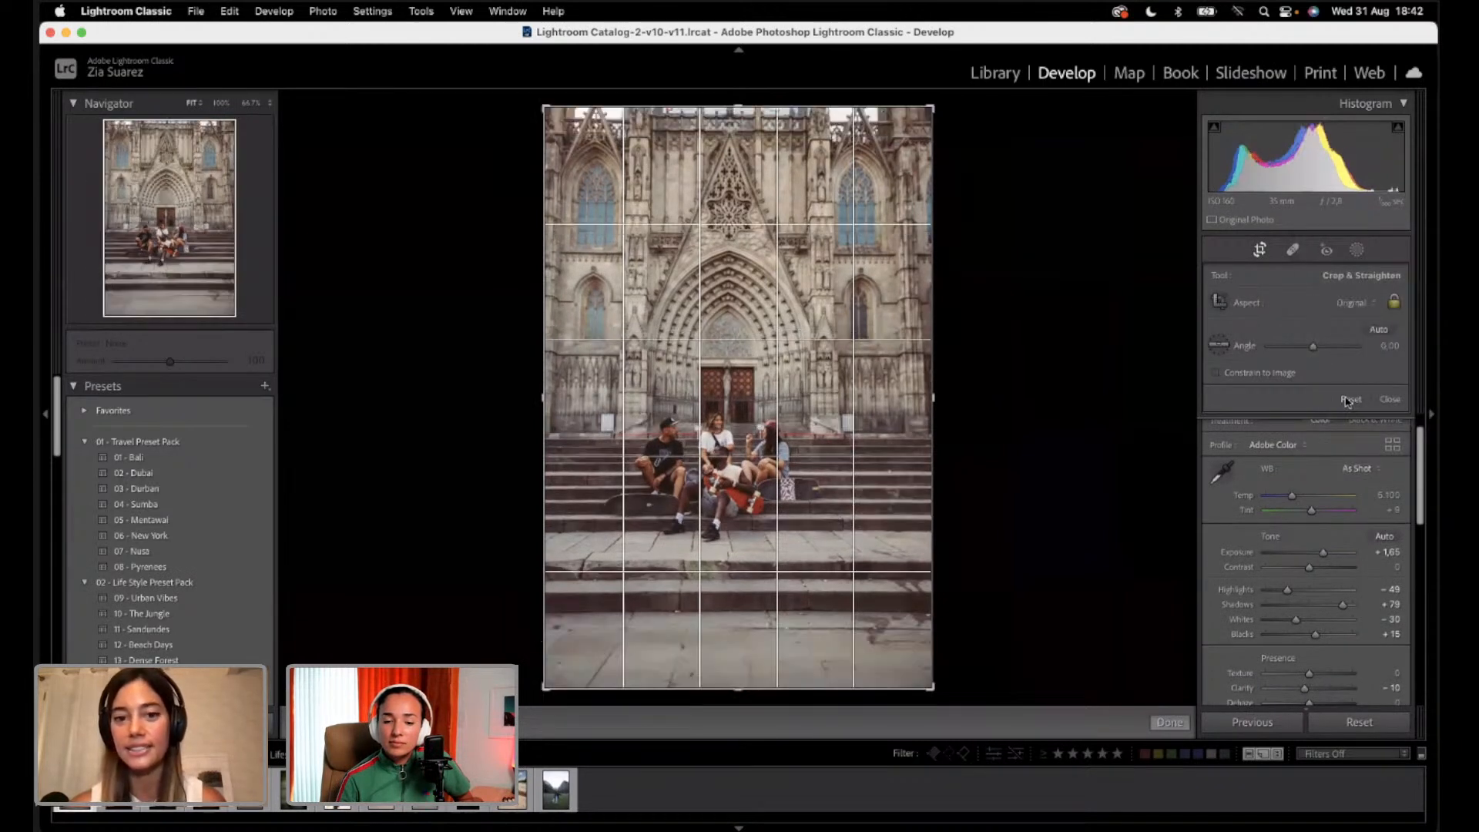
{"action": "left_click", "coordinate": [1170, 723]}
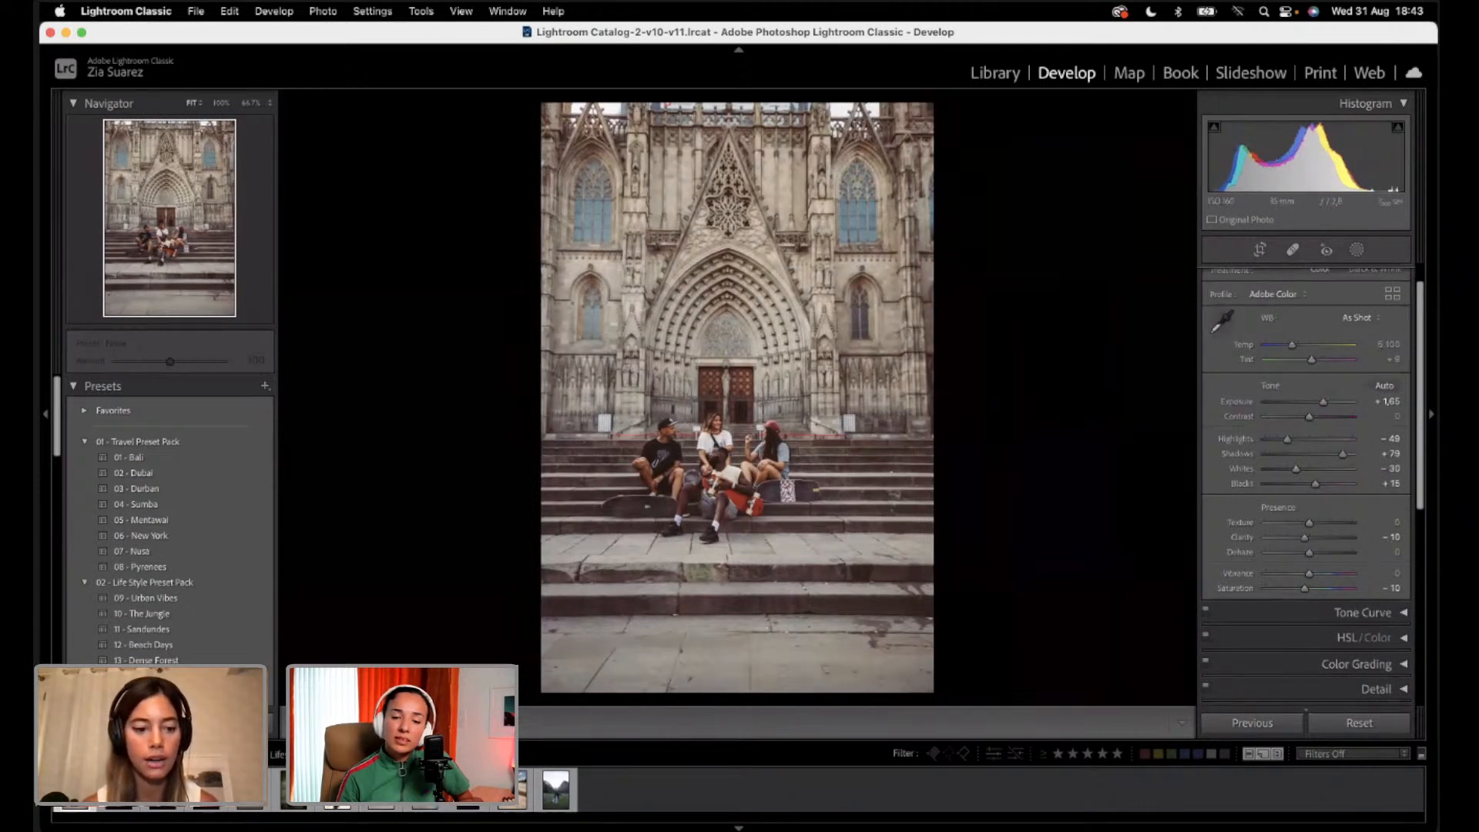
Step: Open the cathedral photo from Lightroom Classic in Adobe Photoshop 2022 for editing
{"action": "right_click", "coordinate": [75, 793]}
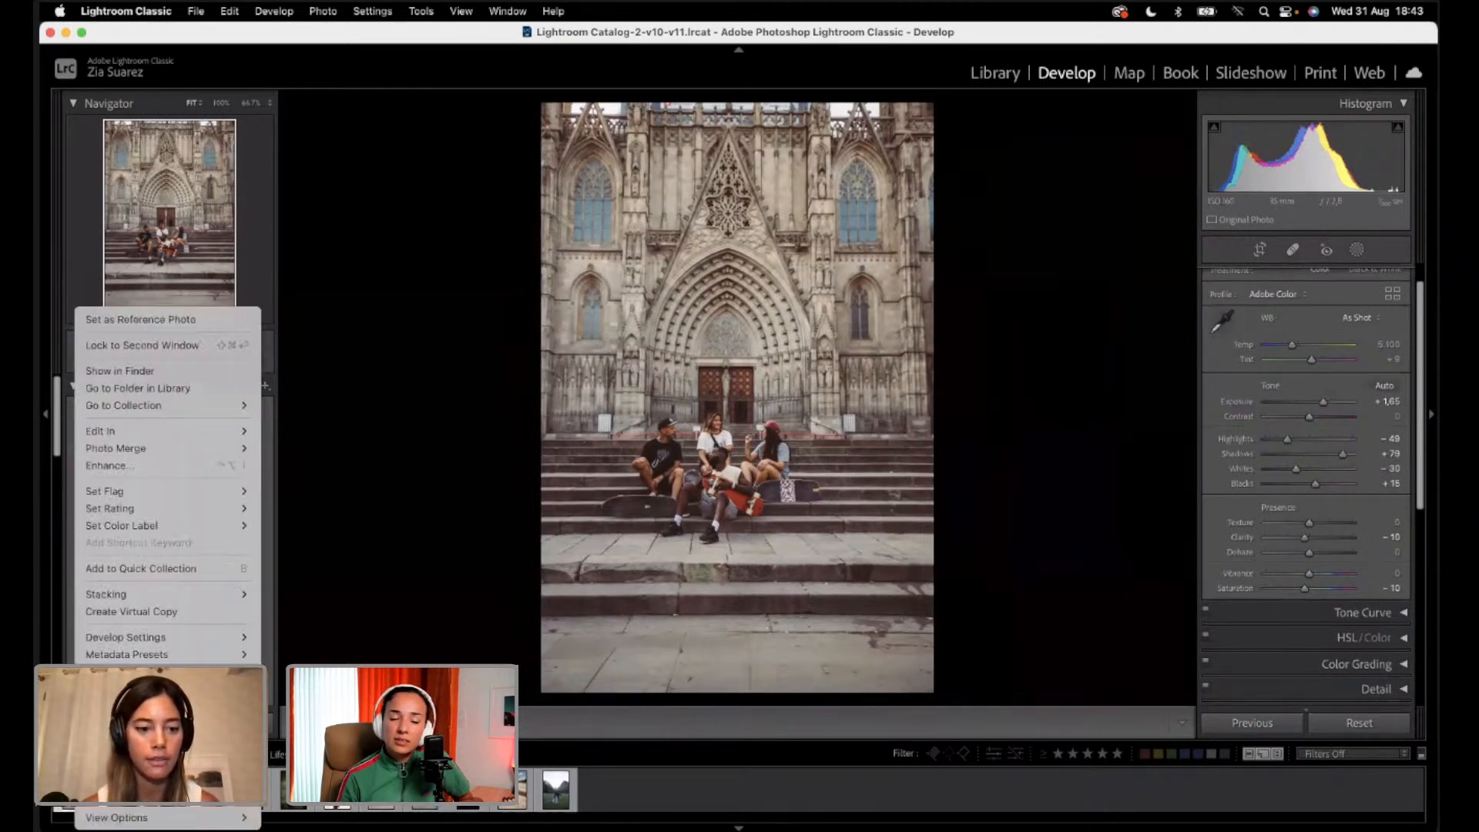
{"action": "mouse_move", "coordinate": [144, 446]}
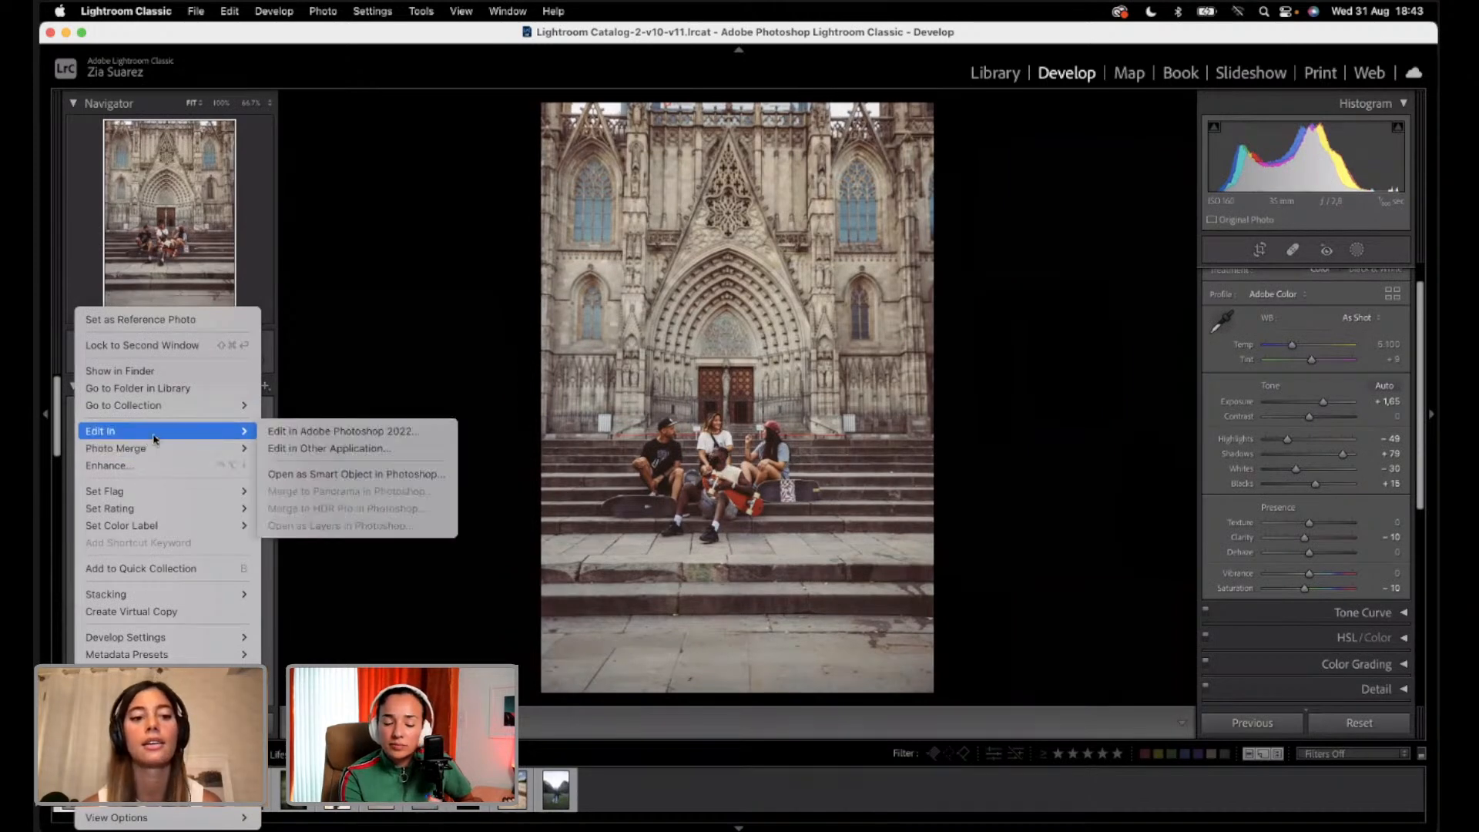
{"action": "left_click", "coordinate": [376, 431]}
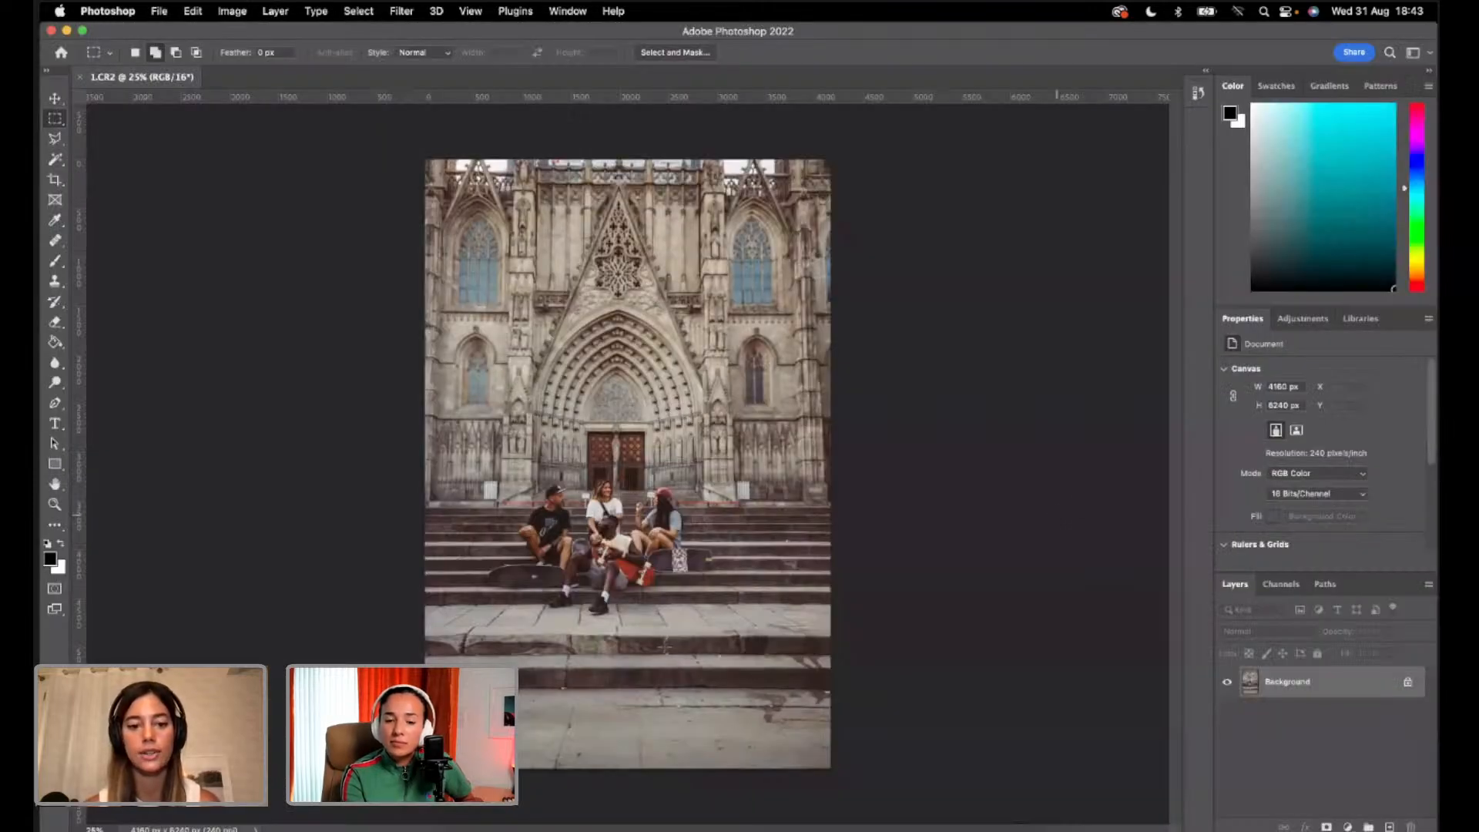
Step: Remove the white panel right of the portal with a rectangular selection and a Content-Aware fill, and clear the selection
{"action": "scroll", "coordinate": [807, 505], "scroll_direction": "up", "scroll_amount": 8}
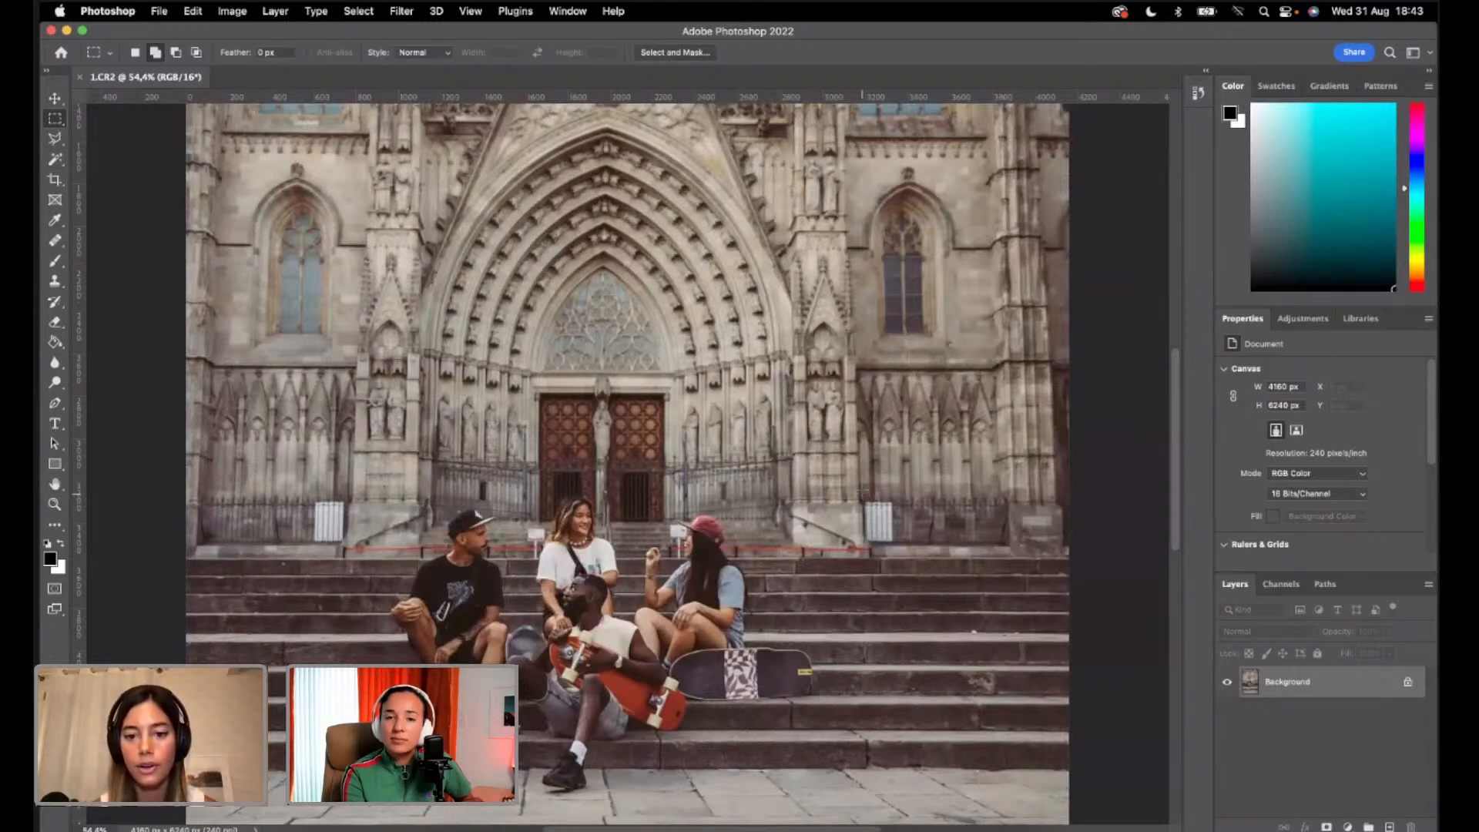
{"action": "left_click_drag", "start_coordinate": [862, 491], "coordinate": [898, 543]}
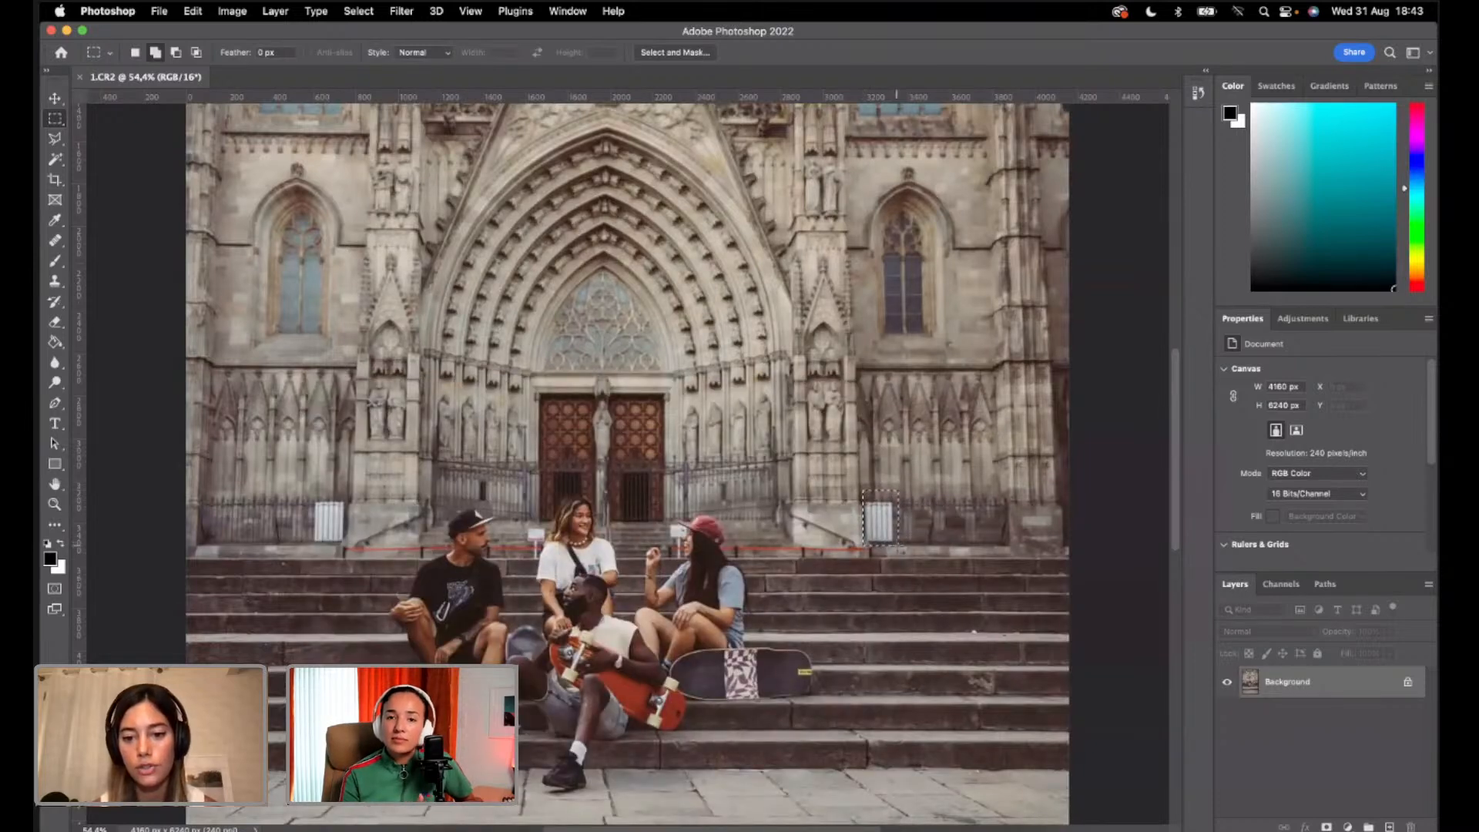
{"action": "key", "text": "shift+BackSpace"}
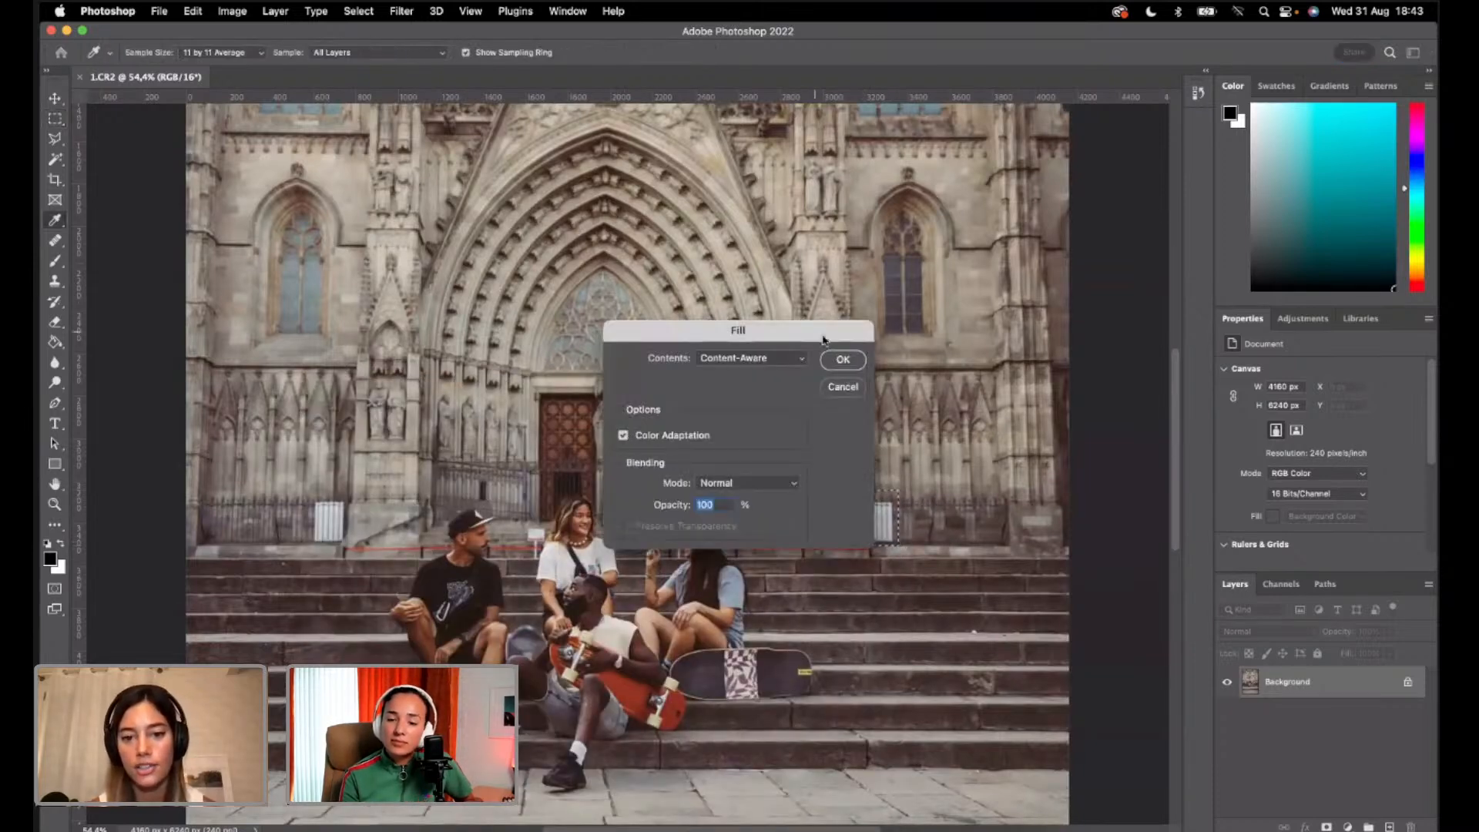
{"action": "left_click", "coordinate": [841, 360]}
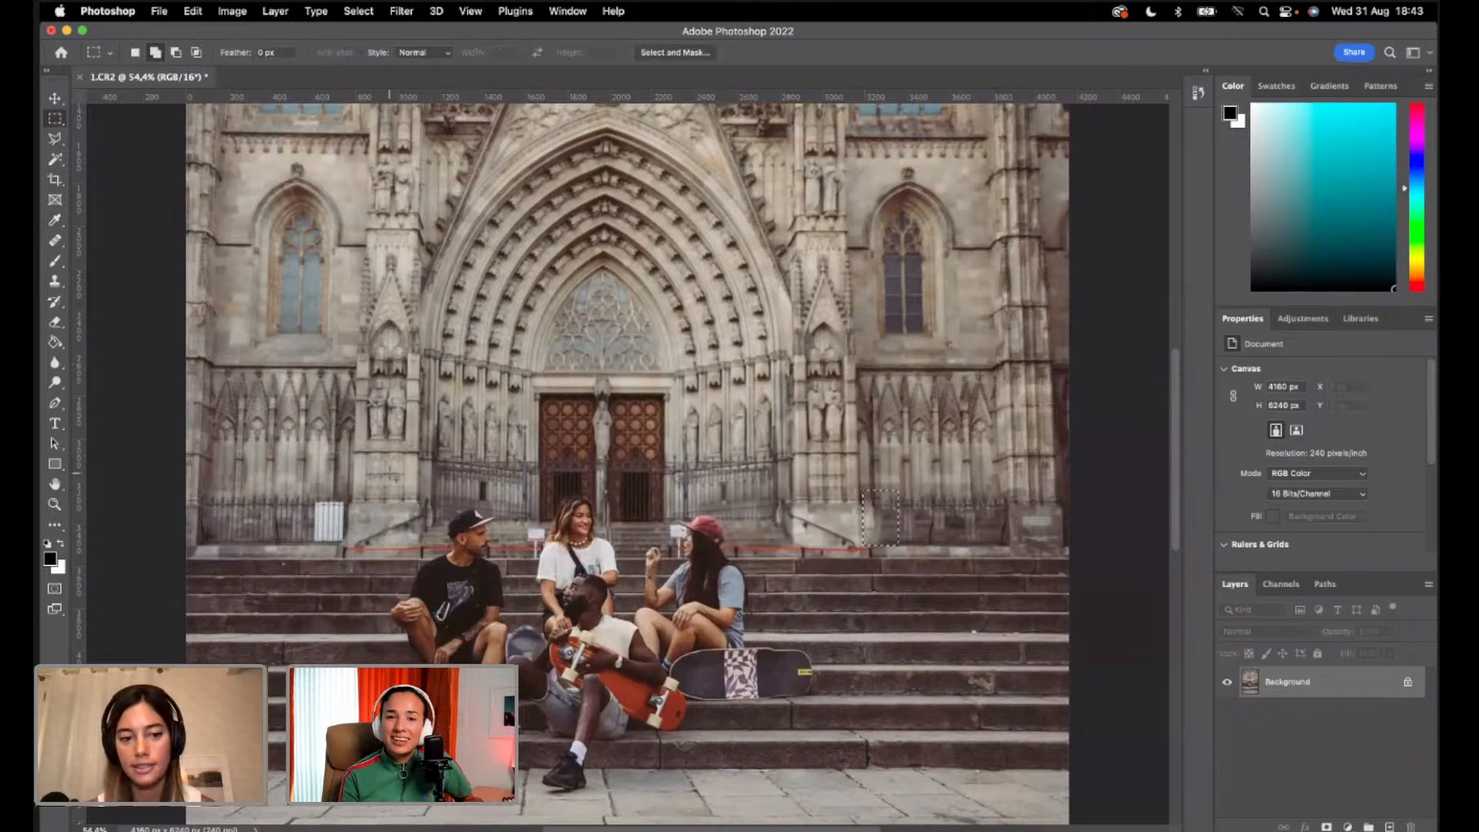
{"action": "key", "text": "super+d"}
Step: Remove the white panel left of the portal with a rectangular selection and a Content-Aware fill at 100% opacity
{"action": "left_click_drag", "start_coordinate": [344, 541], "coordinate": [308, 499]}
{"action": "key", "text": "shift+BackSpace"}
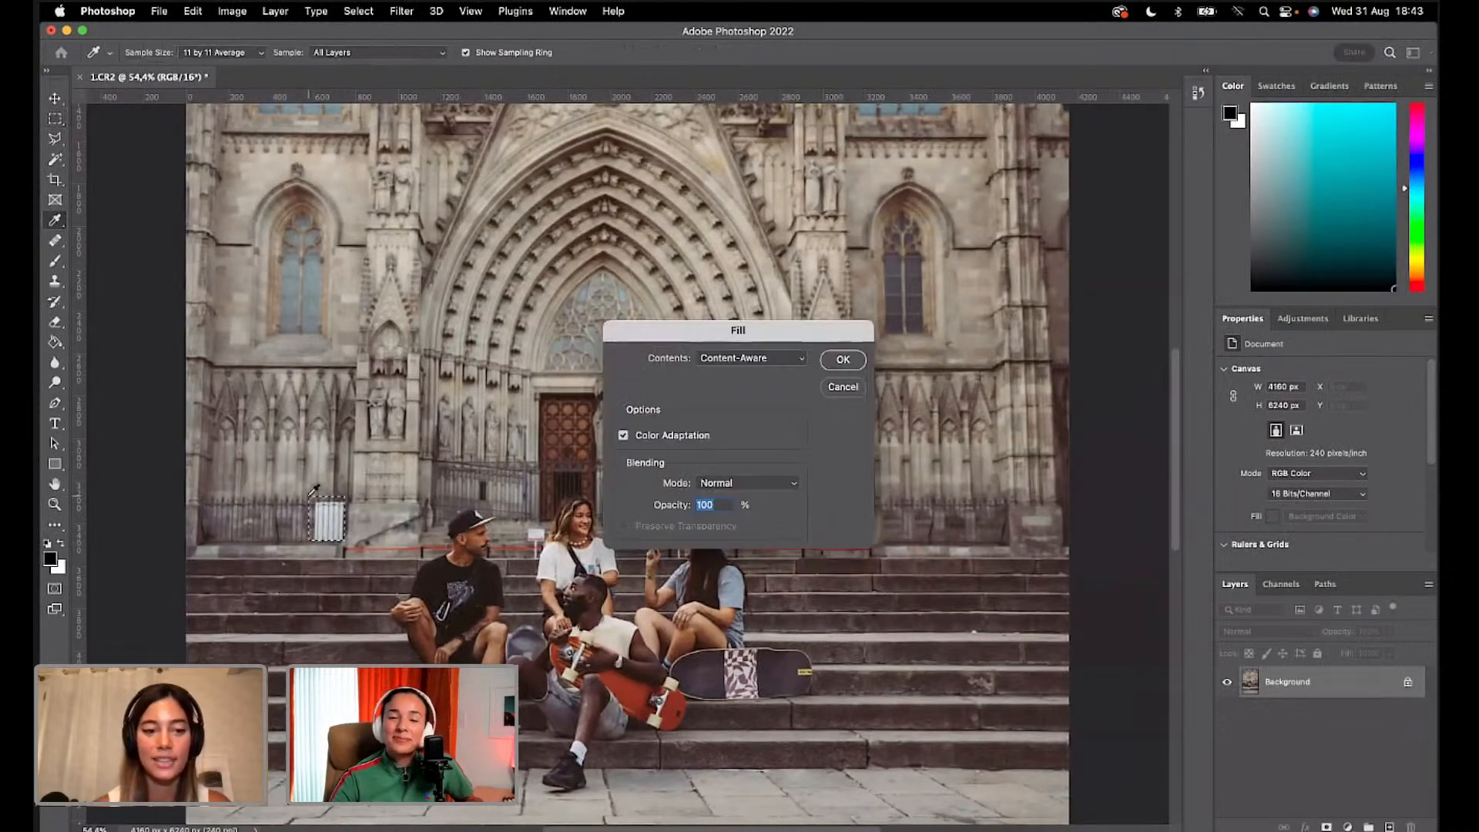
{"action": "key", "text": "Return"}
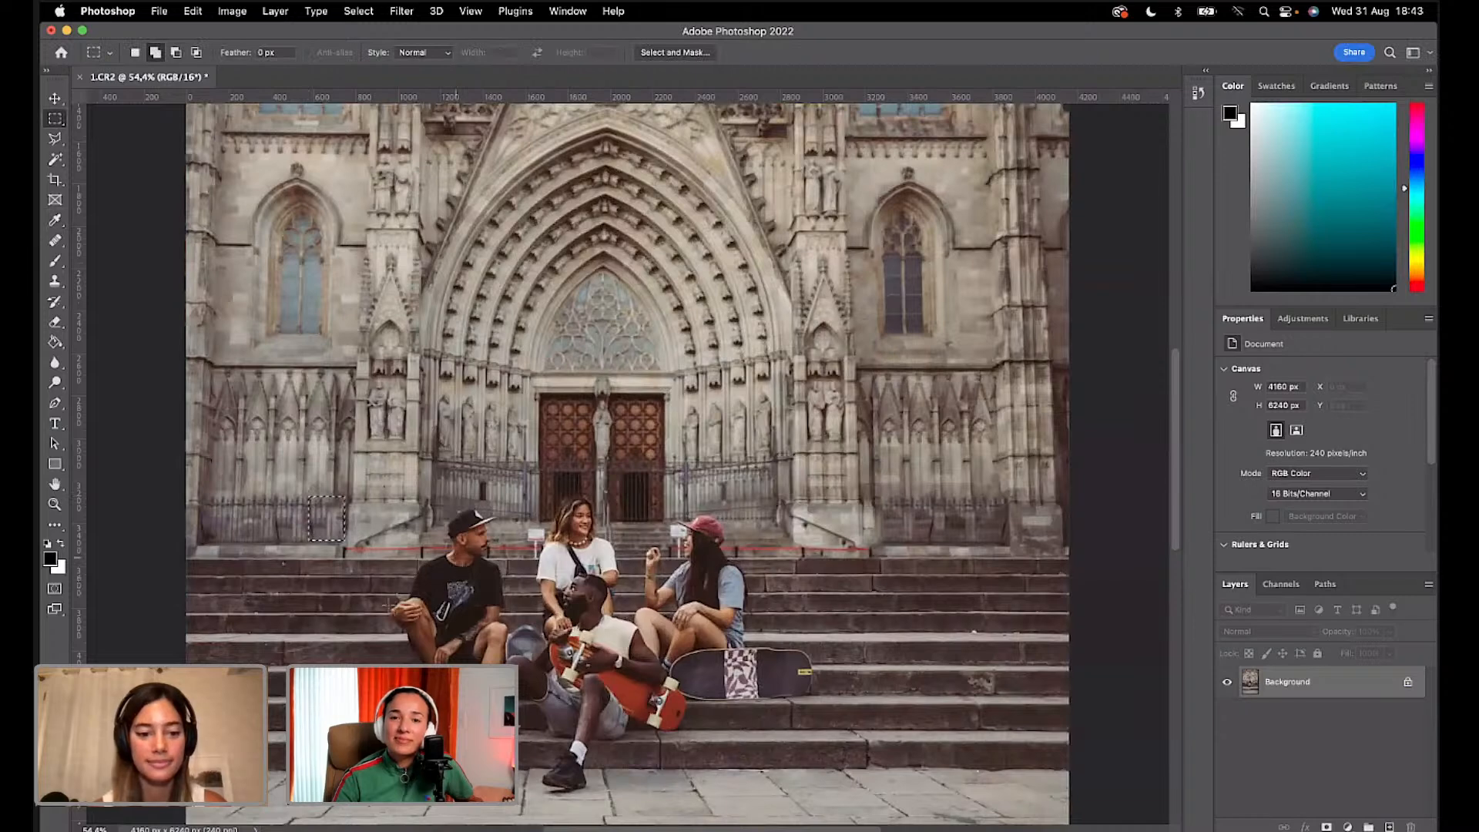
Step: Remove the red tape left of the man in the black cap with a thin rectangular selection and a Content-Aware fill, and deselect
{"action": "key", "text": "super+plus"}
{"action": "scroll", "coordinate": [388, 605], "scroll_direction": "up", "scroll_amount": 1}
{"action": "scroll", "coordinate": [375, 560], "scroll_direction": "left", "scroll_amount": 3}
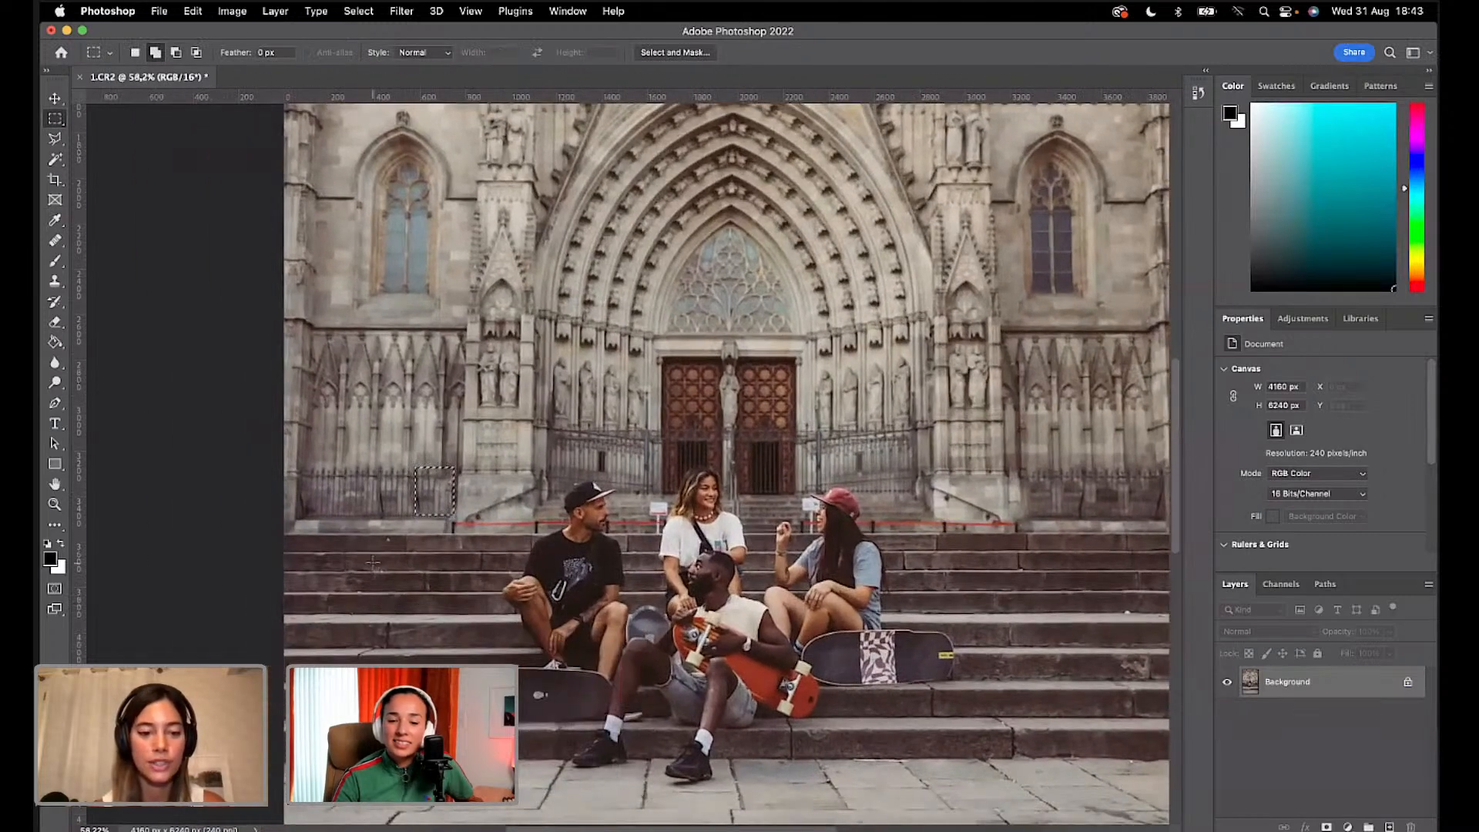
{"action": "scroll", "coordinate": [375, 560], "scroll_direction": "up", "scroll_amount": 4}
{"action": "scroll", "coordinate": [375, 560], "scroll_direction": "down", "scroll_amount": 4}
{"action": "scroll", "coordinate": [375, 560], "scroll_direction": "left", "scroll_amount": 1}
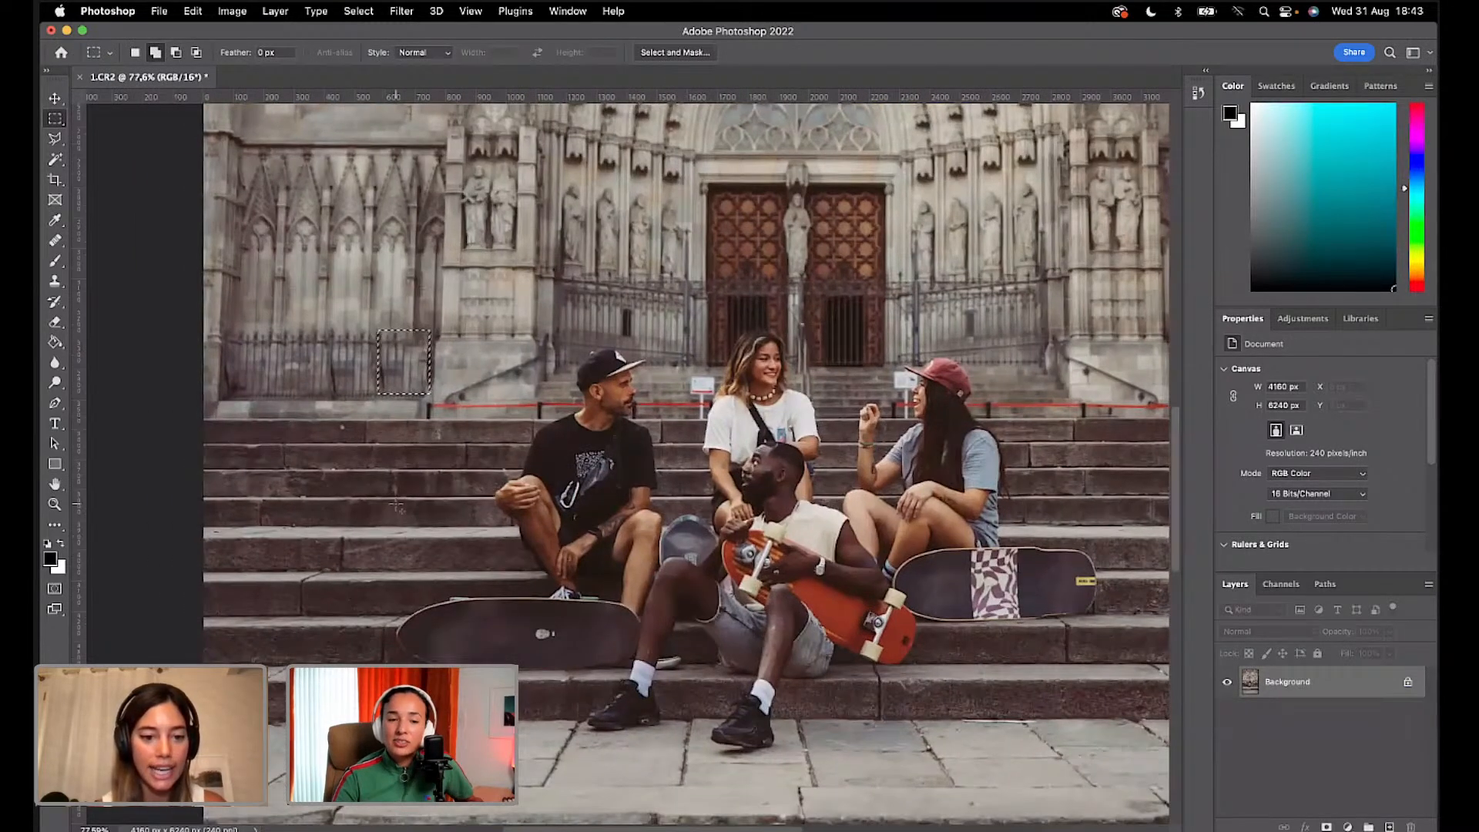
{"action": "left_click_drag", "start_coordinate": [423, 401], "coordinate": [581, 408]}
{"action": "key", "text": "shift+BackSpace"}
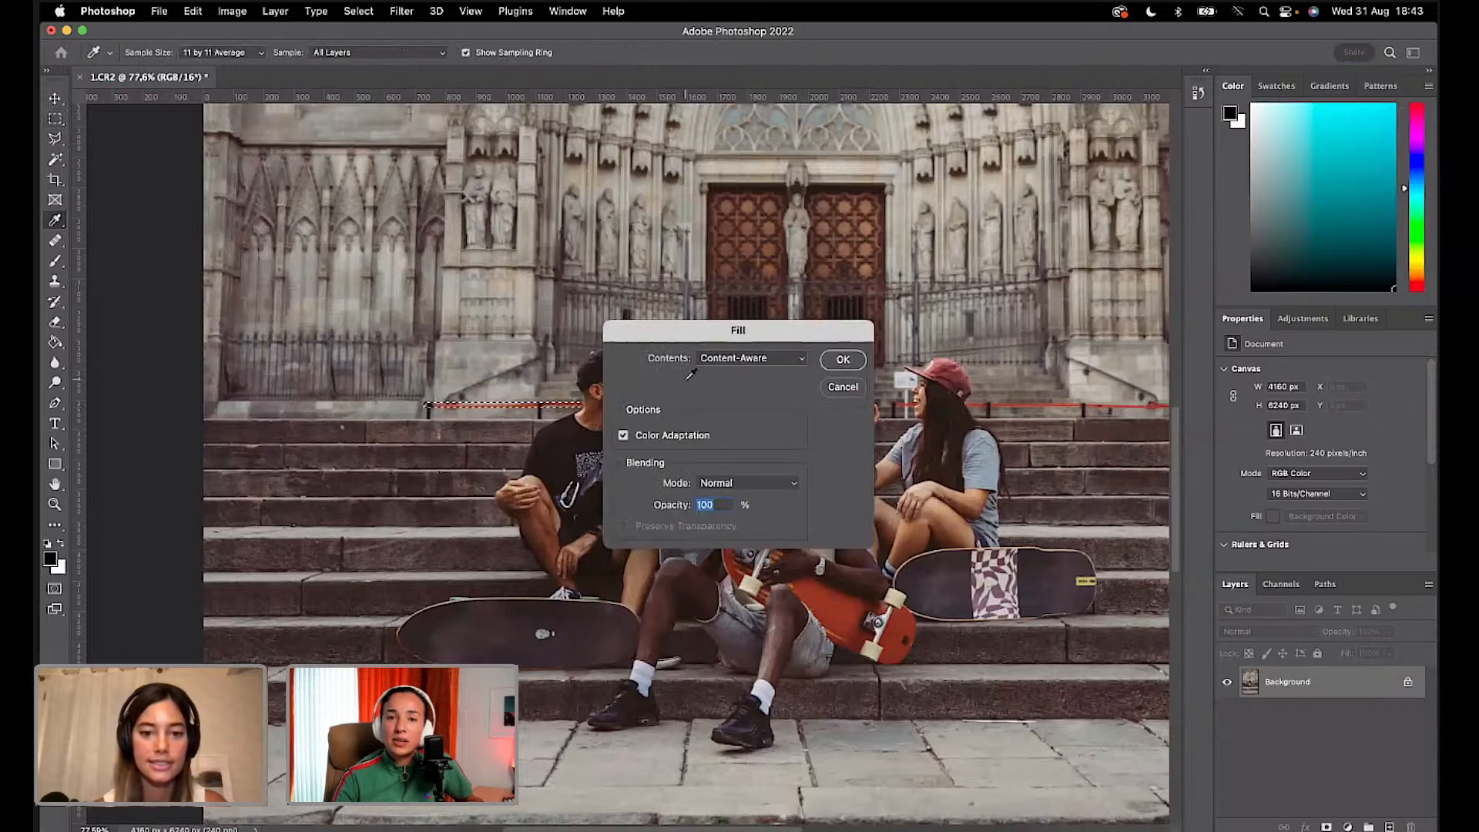
{"action": "left_click", "coordinate": [841, 360]}
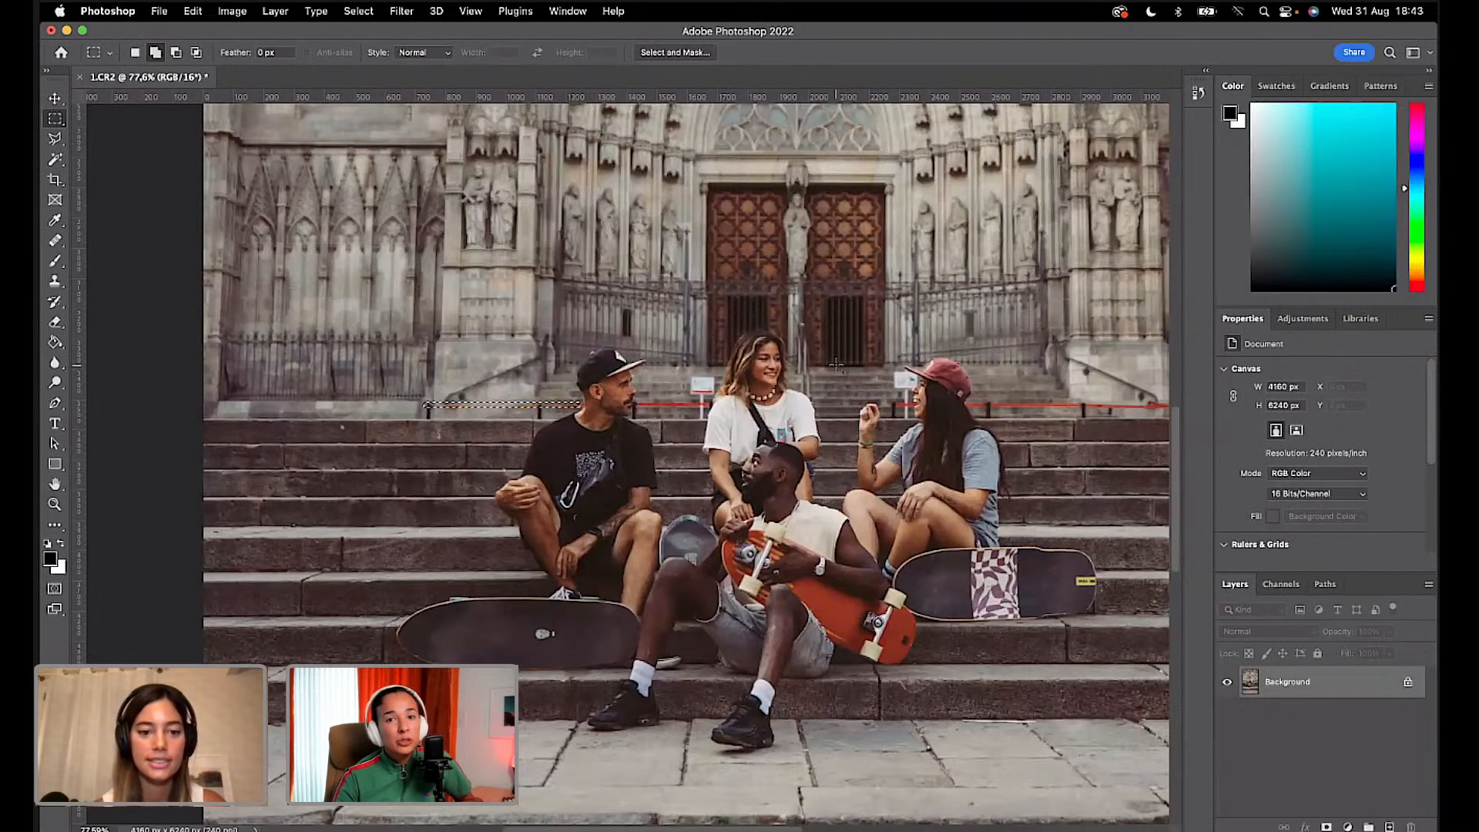
{"action": "key", "text": "super+d"}
Step: Remove the red tape right of the woman in the red cap with a thin rectangular selection and a Content-Aware fill
{"action": "scroll", "coordinate": [809, 377], "scroll_direction": "right", "scroll_amount": 5}
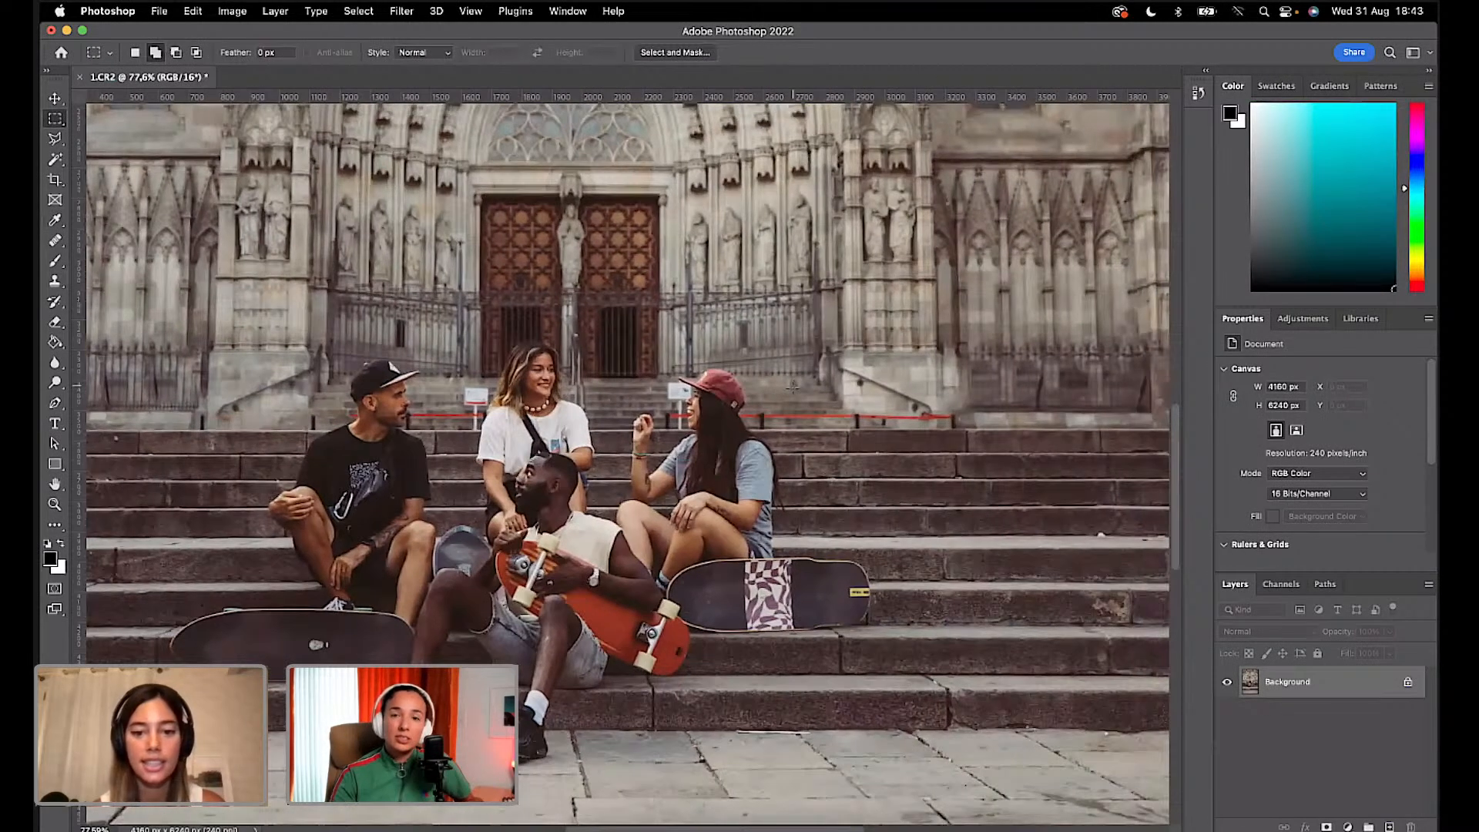
{"action": "left_click_drag", "start_coordinate": [742, 411], "coordinate": [967, 420]}
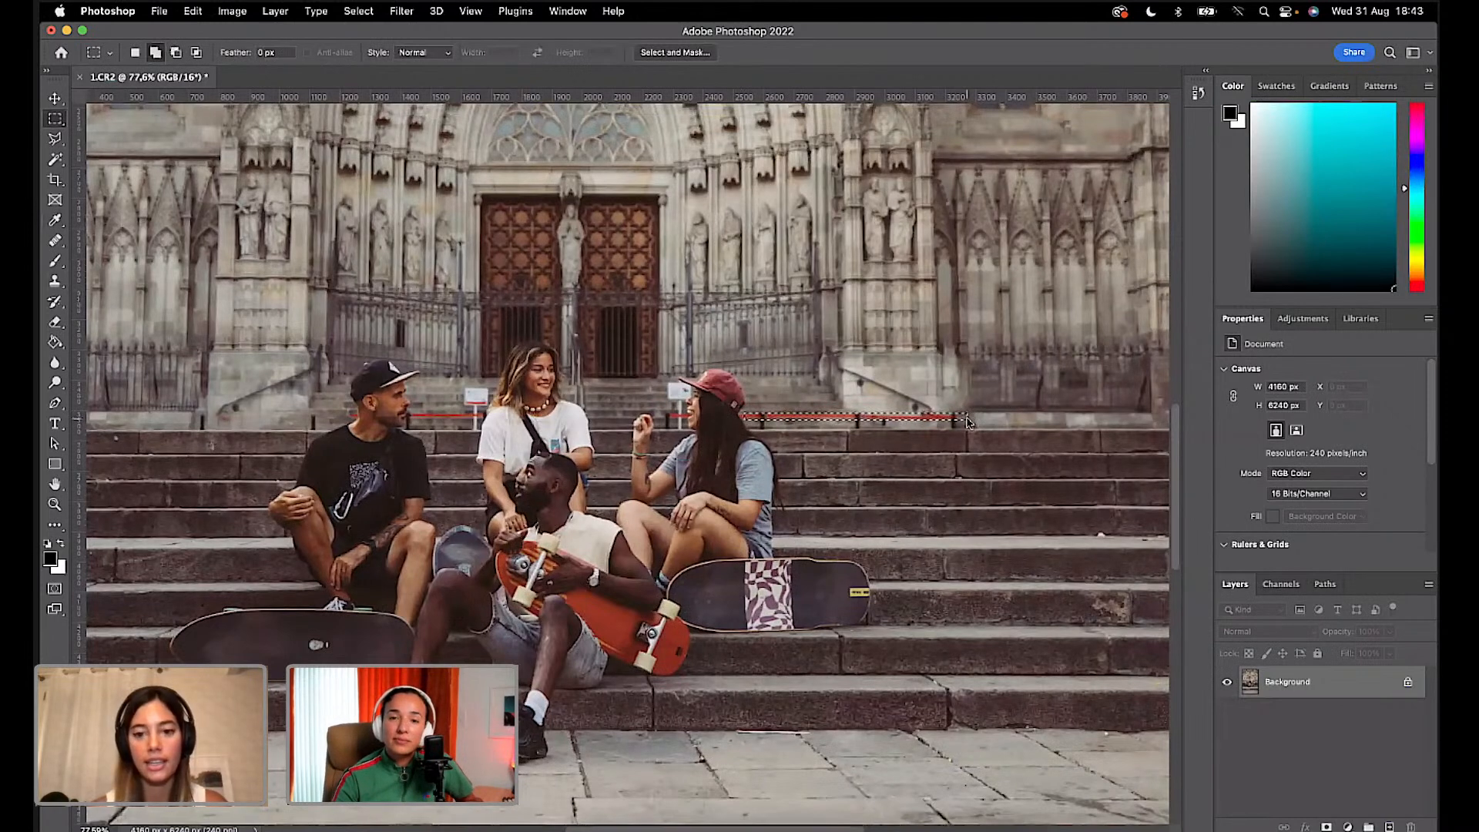
{"action": "key", "text": "shift+BackSpace"}
{"action": "left_click", "coordinate": [848, 361]}
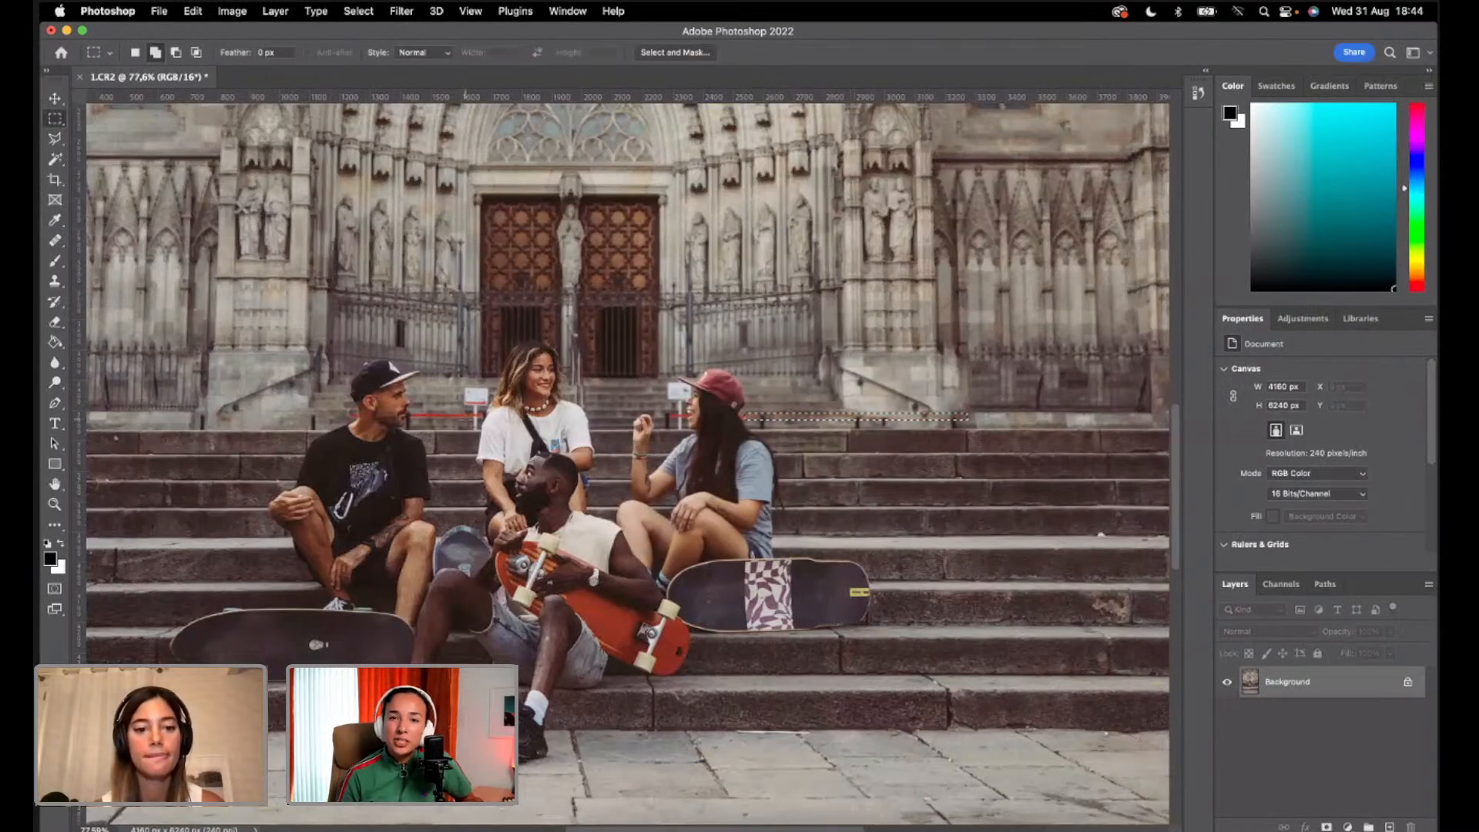
Step: Remove the white sign between the man in the black cap and the woman in white with repeated Content-Aware fills, and deselect
{"action": "scroll", "coordinate": [476, 420], "scroll_direction": "up", "scroll_amount": 1}
{"action": "scroll", "coordinate": [482, 417], "scroll_direction": "left", "scroll_amount": 2}
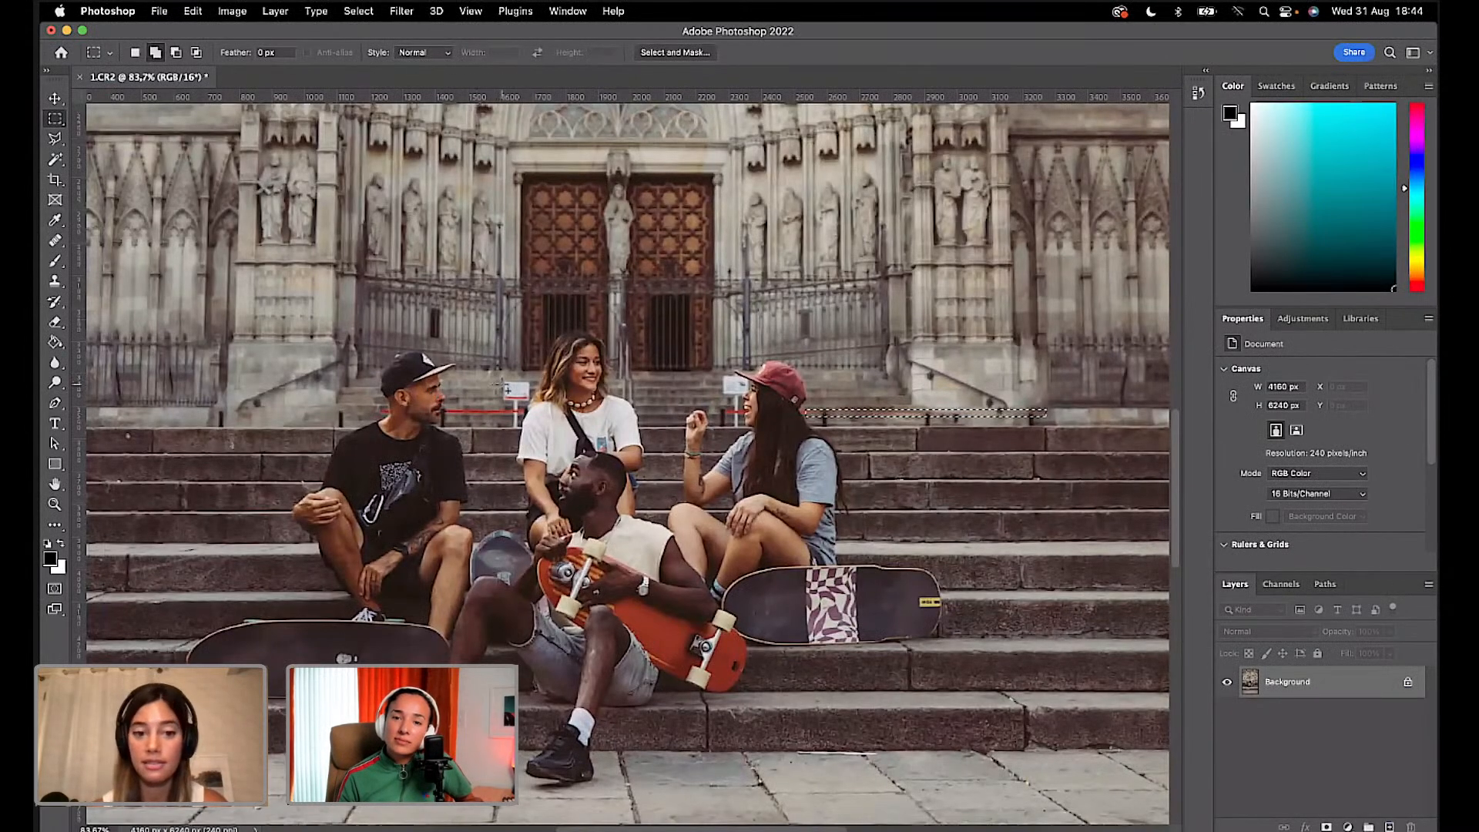
{"action": "left_click_drag", "start_coordinate": [502, 379], "coordinate": [537, 408]}
{"action": "key", "text": "shift+BackSpace"}
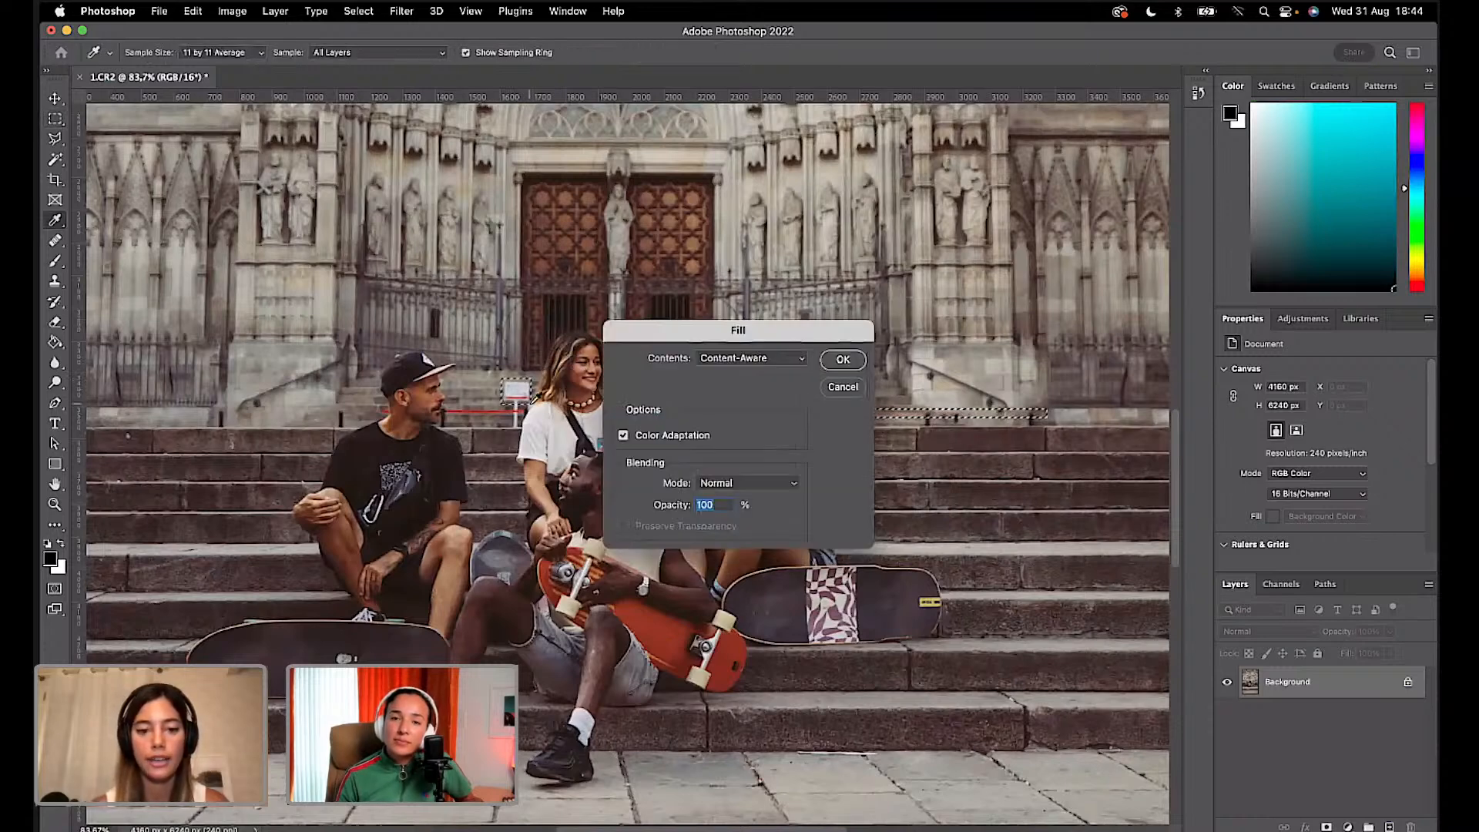
{"action": "left_click", "coordinate": [843, 360]}
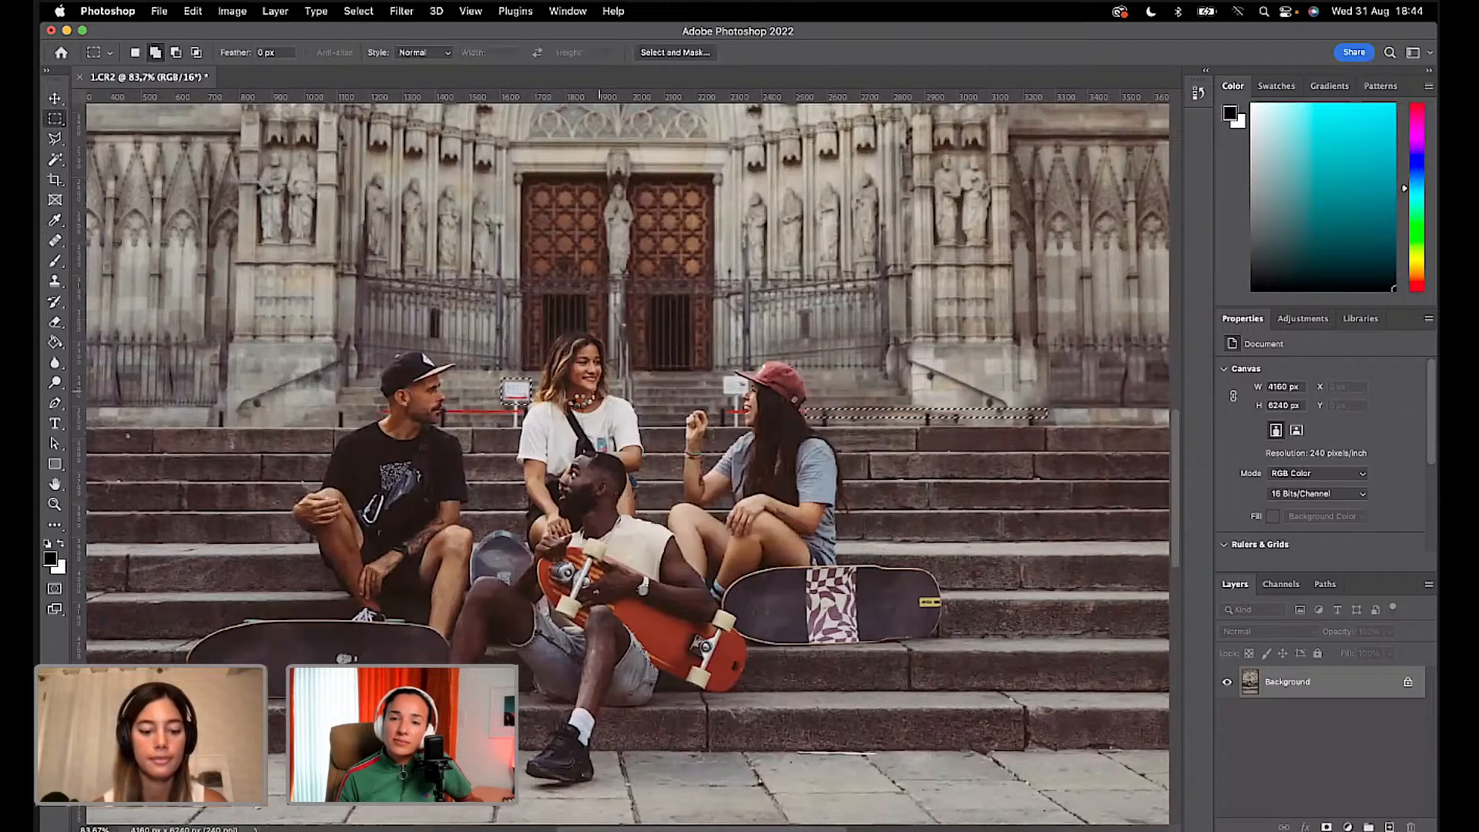
{"action": "key", "text": "shift+BackSpace"}
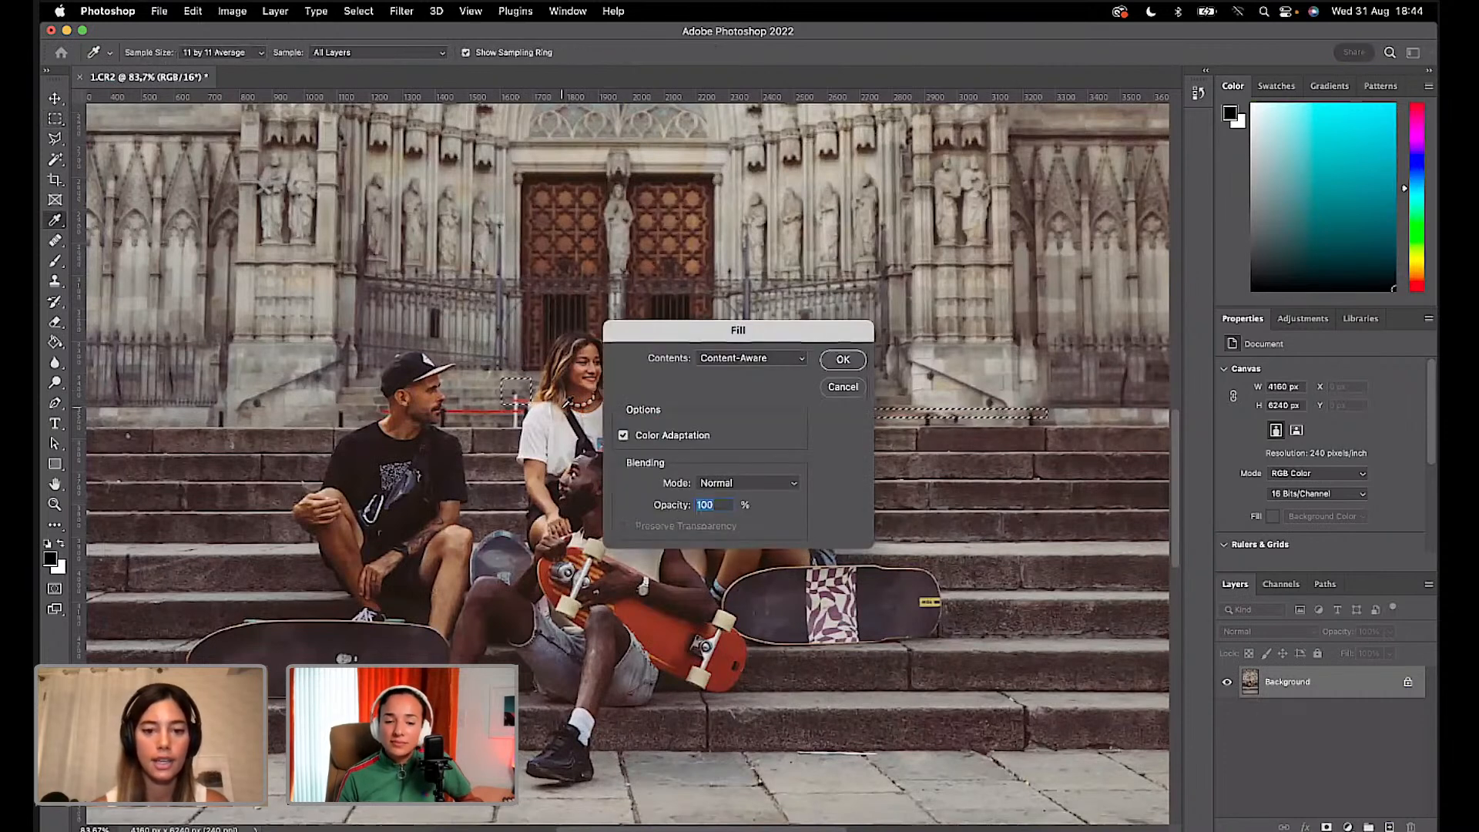
{"action": "left_click", "coordinate": [845, 357]}
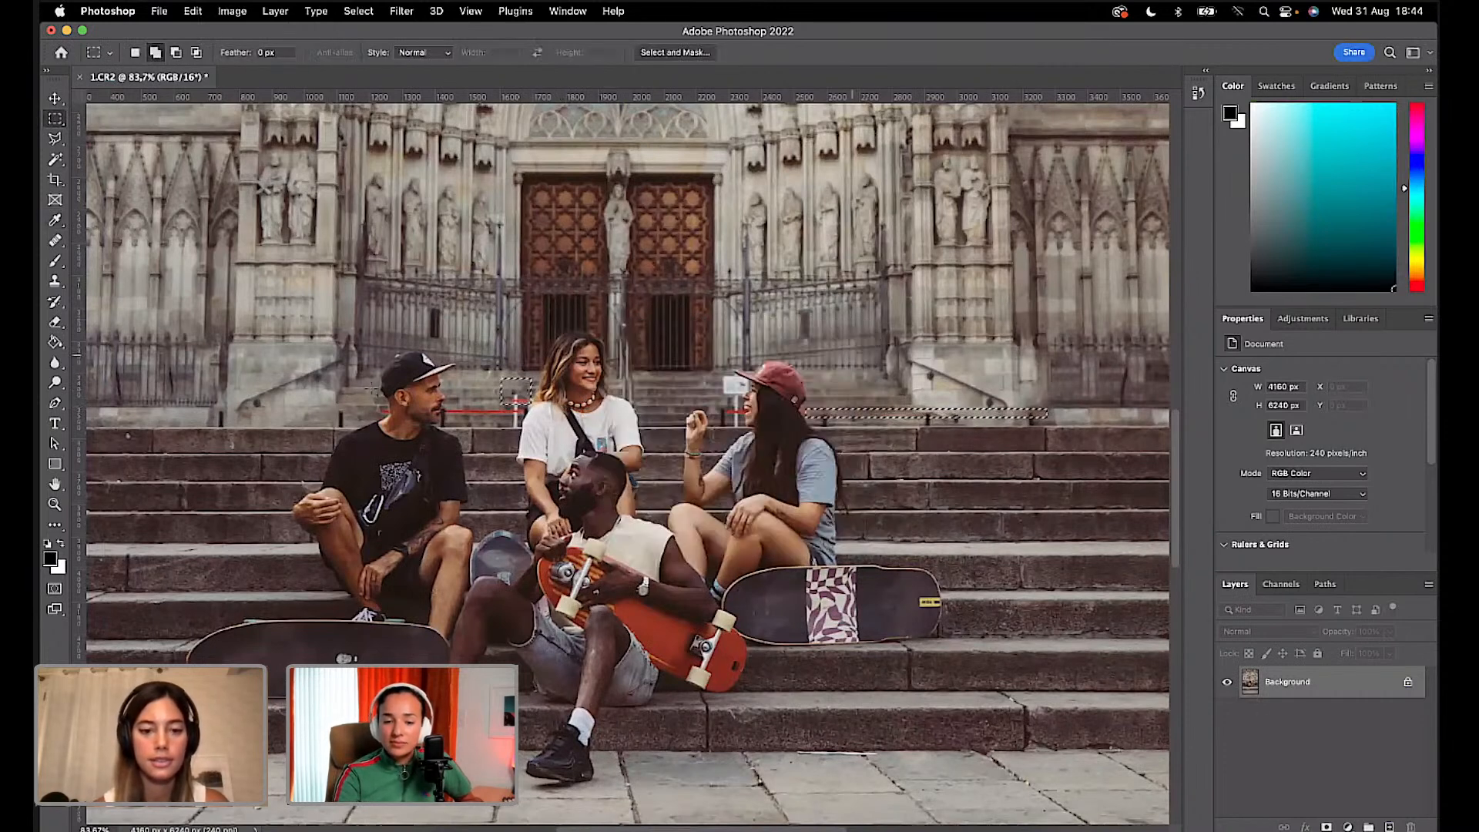
{"action": "key", "text": "shift+BackSpace"}
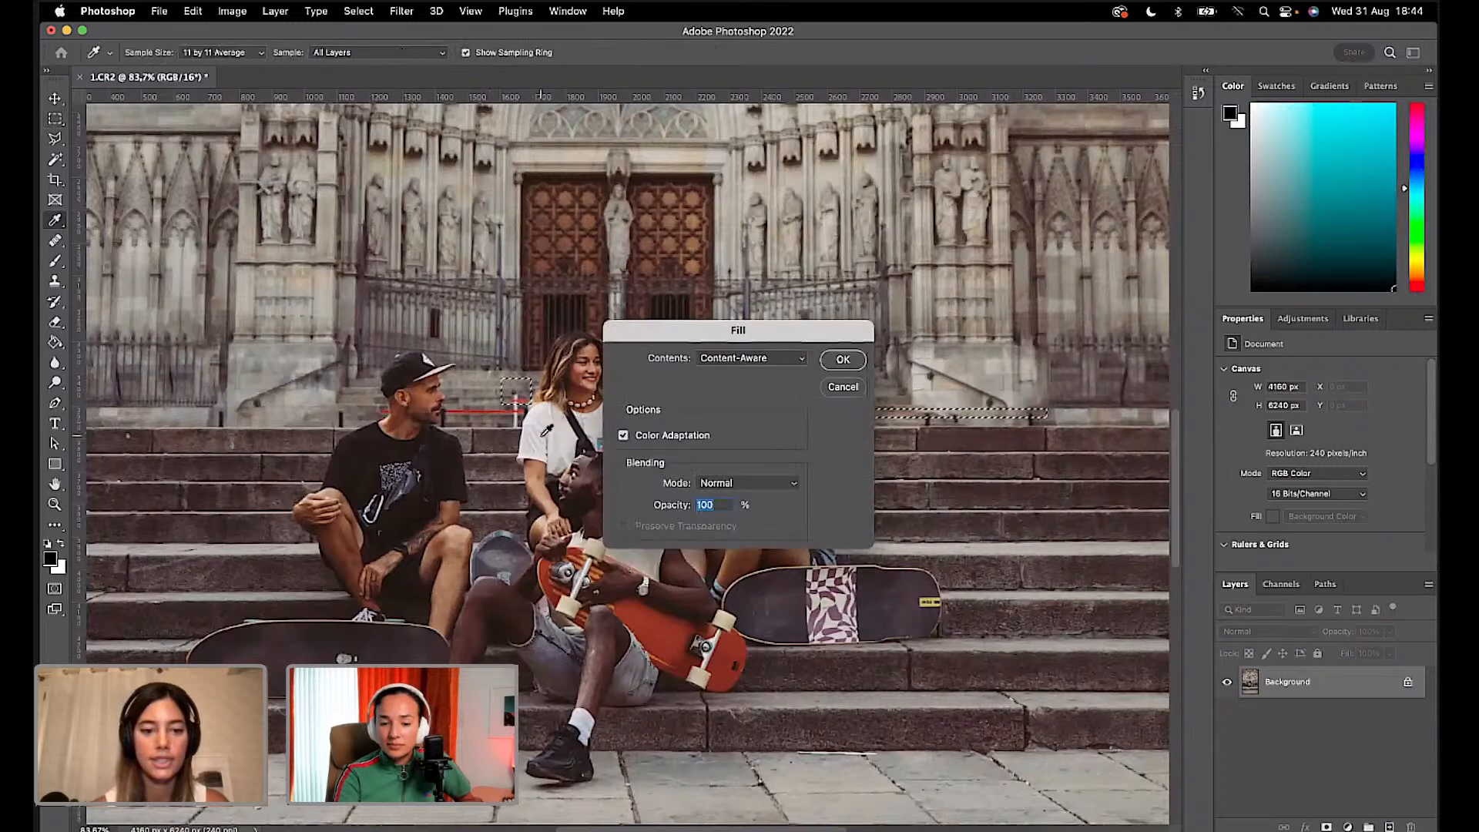
{"action": "left_click", "coordinate": [843, 359]}
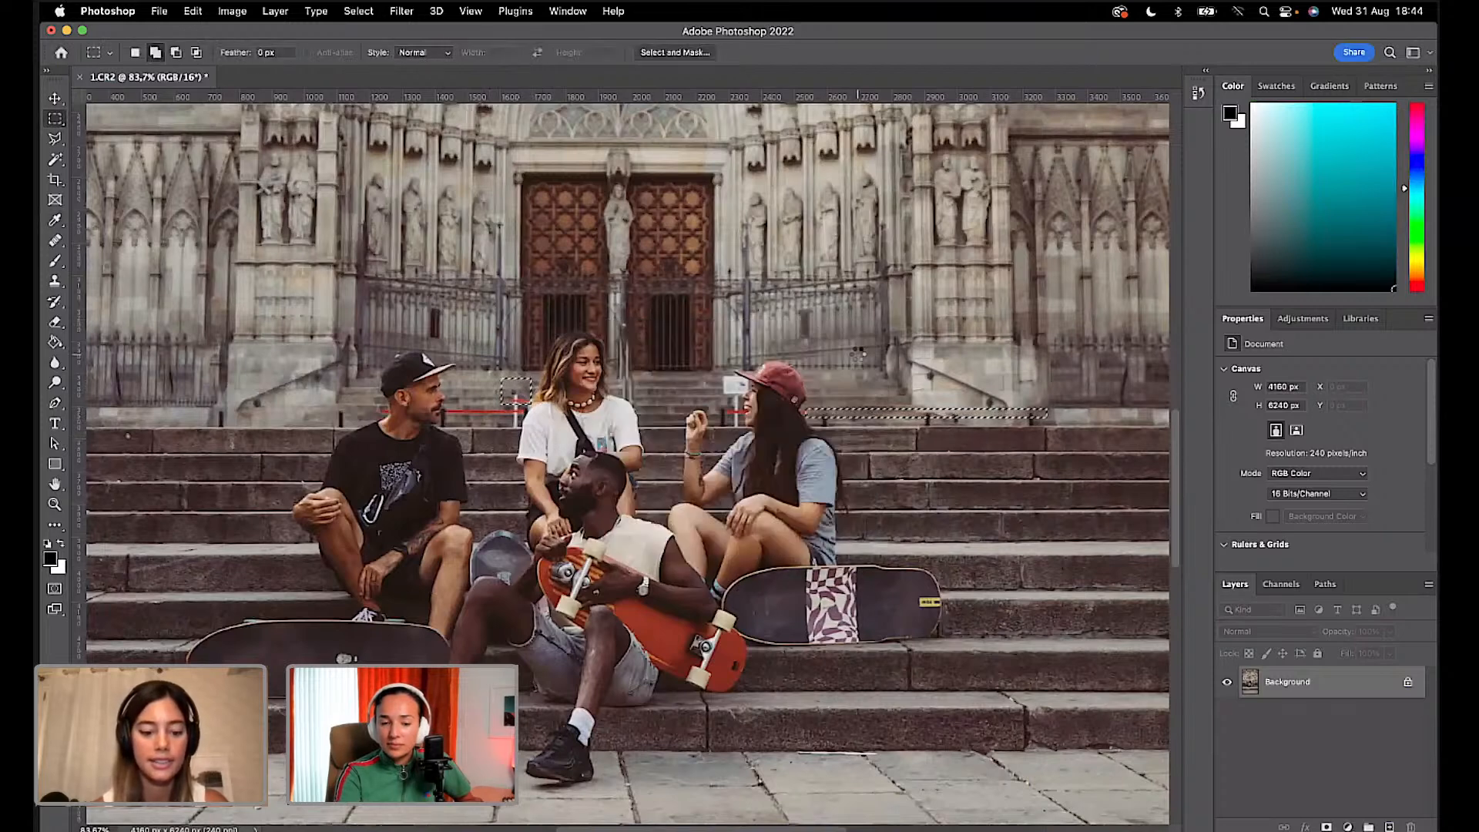
{"action": "key", "text": "super+d"}
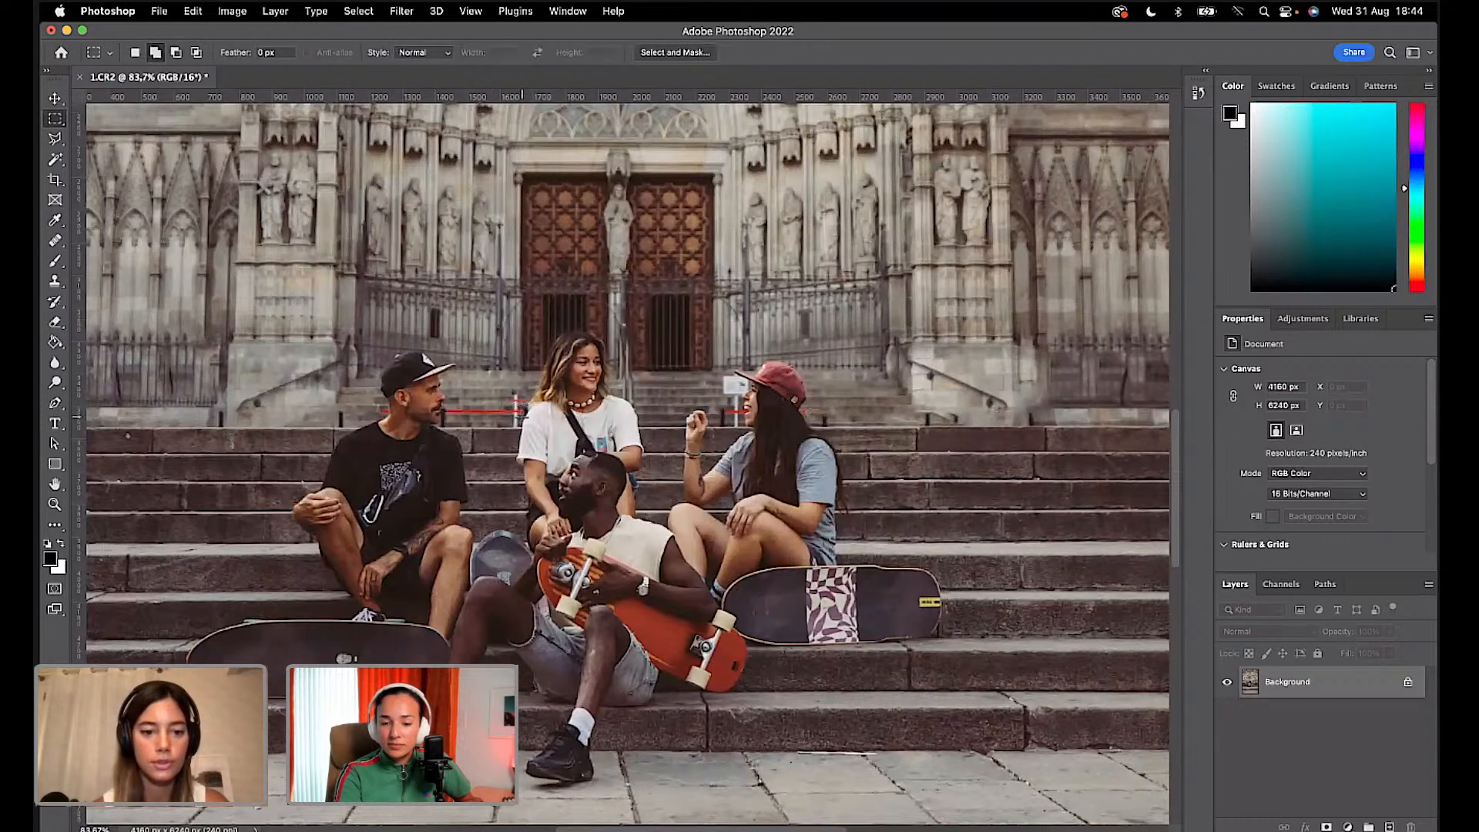
Step: Remove the red tape between the man in the black cap and the woman in white with a thin Content-Aware-filled selection, and deselect
{"action": "left_click_drag", "start_coordinate": [457, 412], "coordinate": [444, 406]}
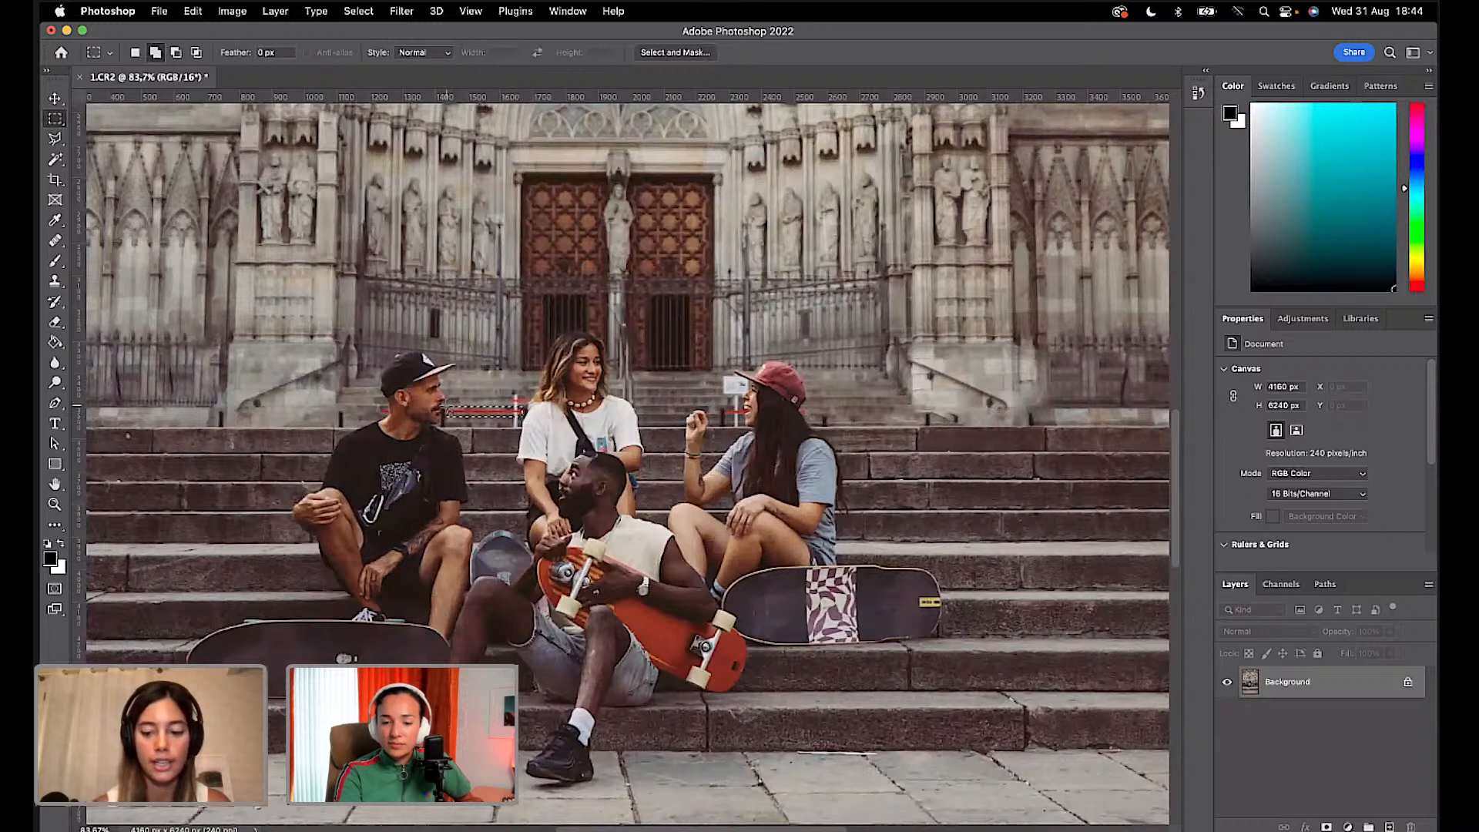
{"action": "key", "text": "shift+BackSpace"}
{"action": "left_click", "coordinate": [843, 359]}
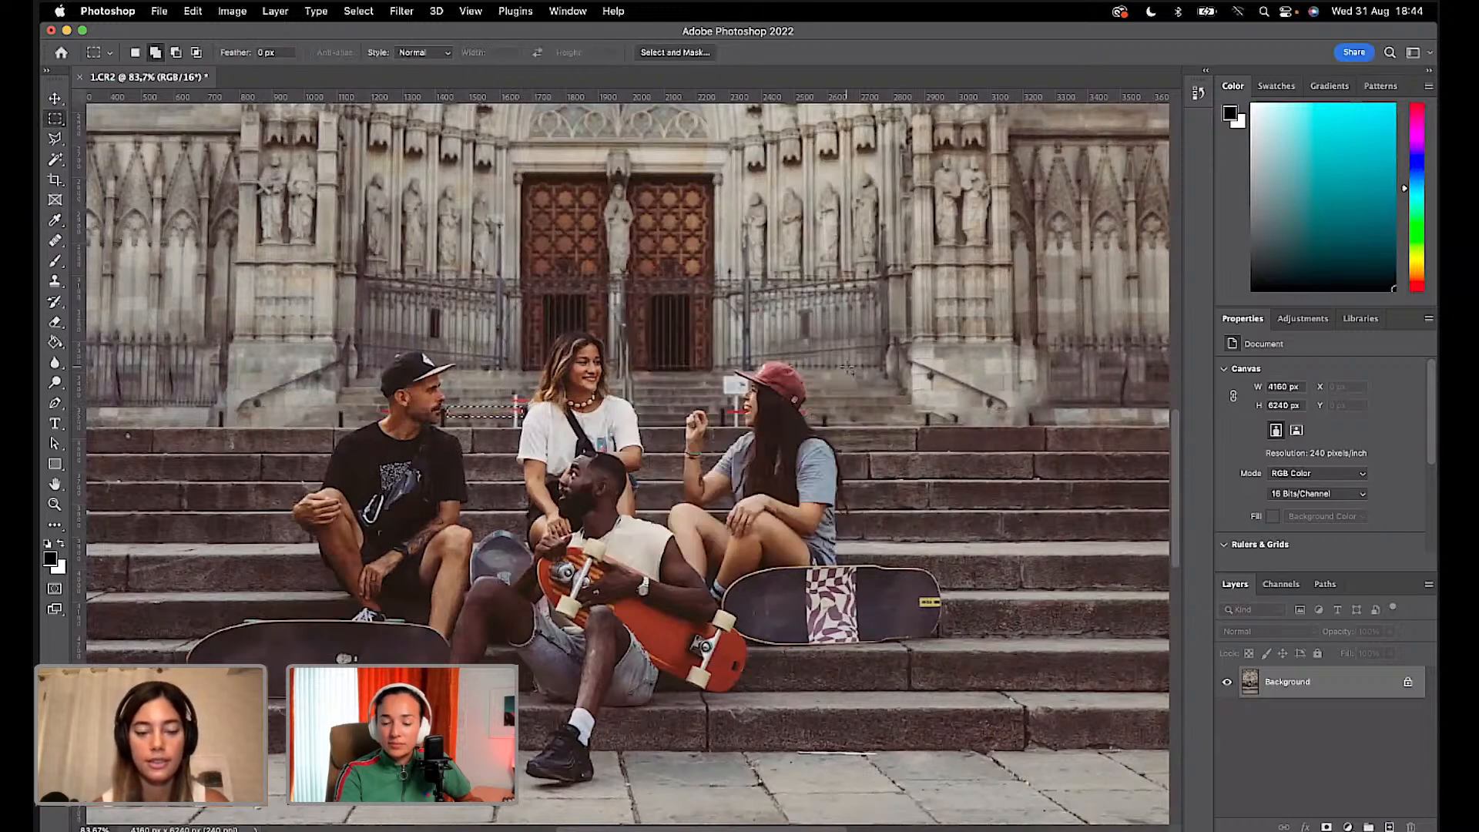
{"action": "key", "text": "super+d"}
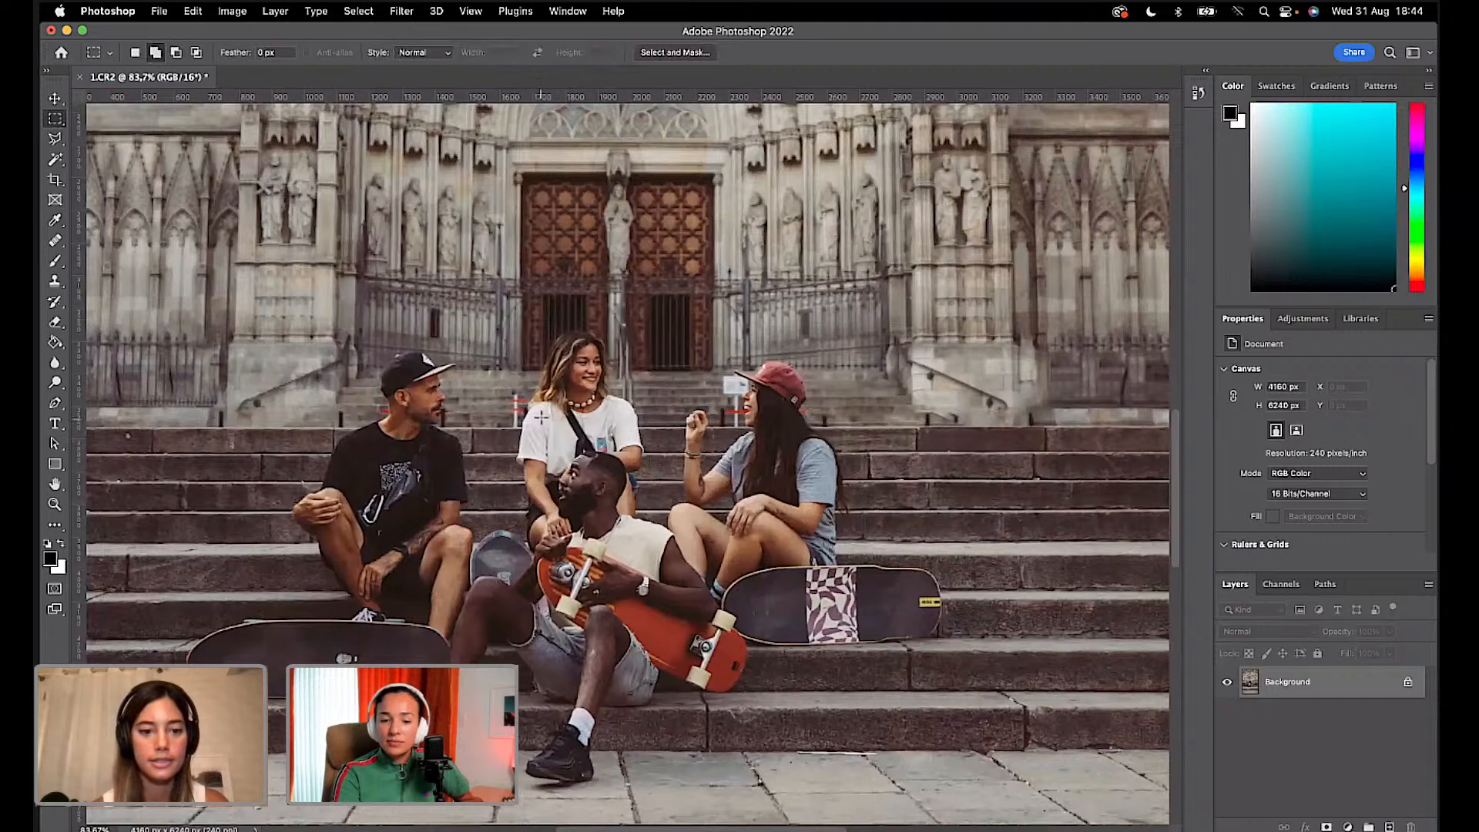
Step: Remove the leftover red remnant beside the woman in white with a small rectangular selection and a Content-Aware fill, and deselect
{"action": "left_click_drag", "start_coordinate": [506, 393], "coordinate": [525, 426]}
{"action": "key", "text": "shift+BackSpace"}
{"action": "key", "text": "Return"}
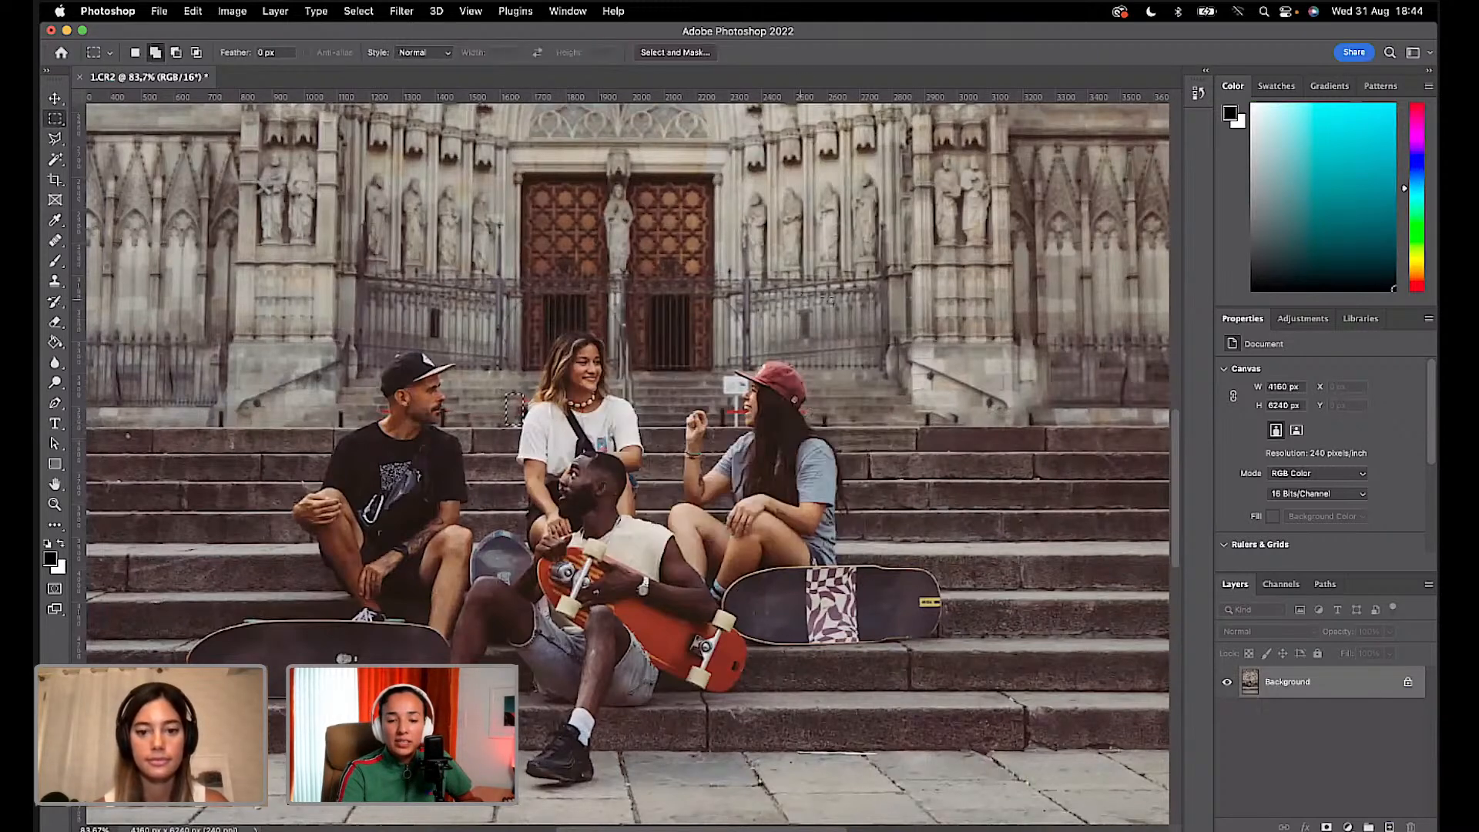
{"action": "key", "text": "super+0"}
{"action": "key", "text": "super+d"}
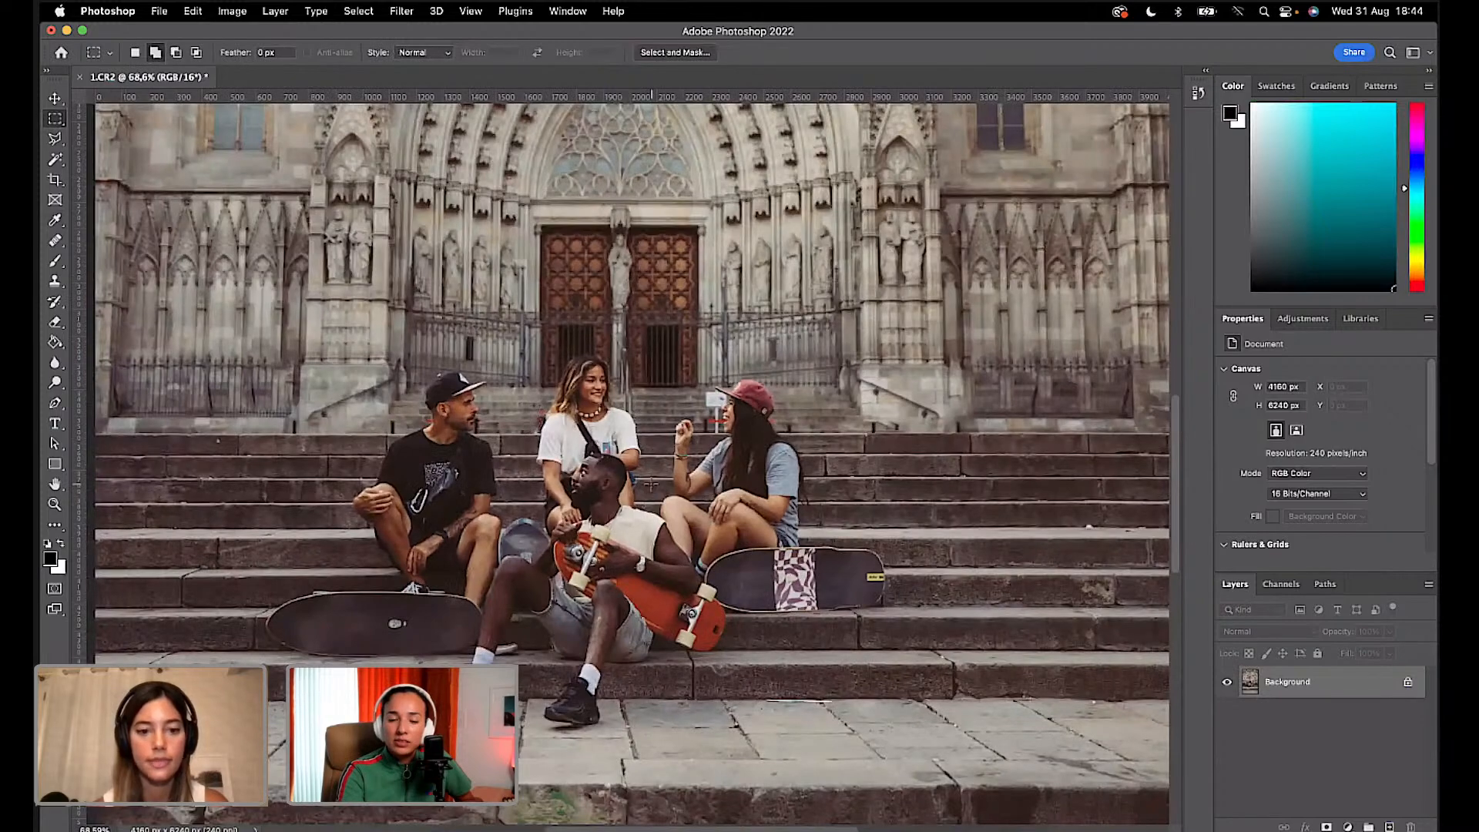
Step: Crop the photo to a 4:5 ratio, extending the frame past both side edges and keeping the full facade height with the portal centred
{"action": "scroll", "coordinate": [652, 485], "scroll_direction": "down", "scroll_amount": 3}
{"action": "scroll", "coordinate": [652, 484], "scroll_direction": "left", "scroll_amount": 3}
{"action": "scroll", "coordinate": [651, 485], "scroll_direction": "down", "scroll_amount": 2}
{"action": "scroll", "coordinate": [651, 484], "scroll_direction": "up", "scroll_amount": 2}
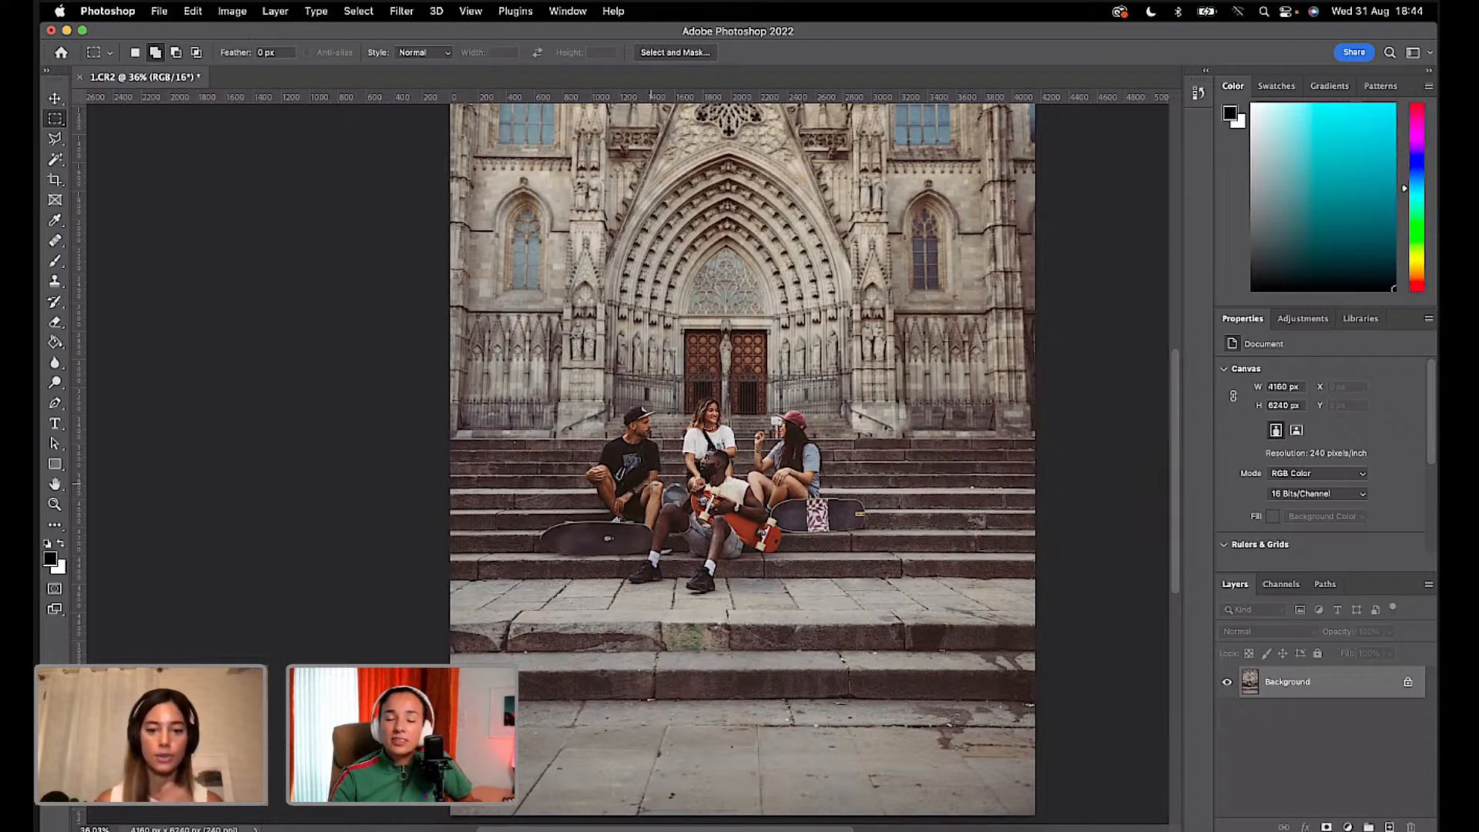
{"action": "scroll", "coordinate": [639, 470], "scroll_direction": "down", "scroll_amount": 2}
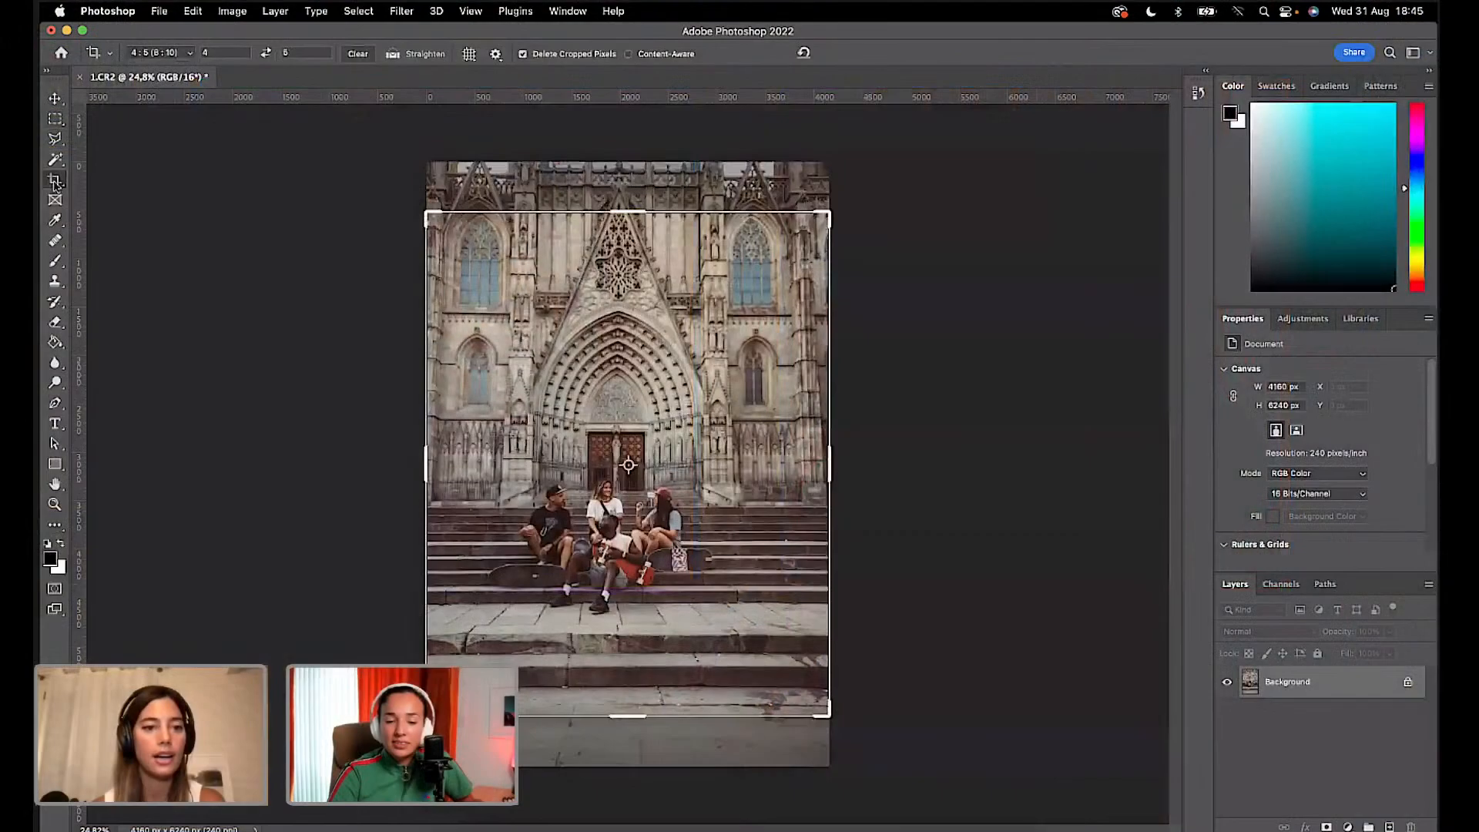
{"action": "left_click_drag", "start_coordinate": [624, 212], "coordinate": [627, 185]}
{"action": "left_click_drag", "start_coordinate": [679, 406], "coordinate": [690, 412]}
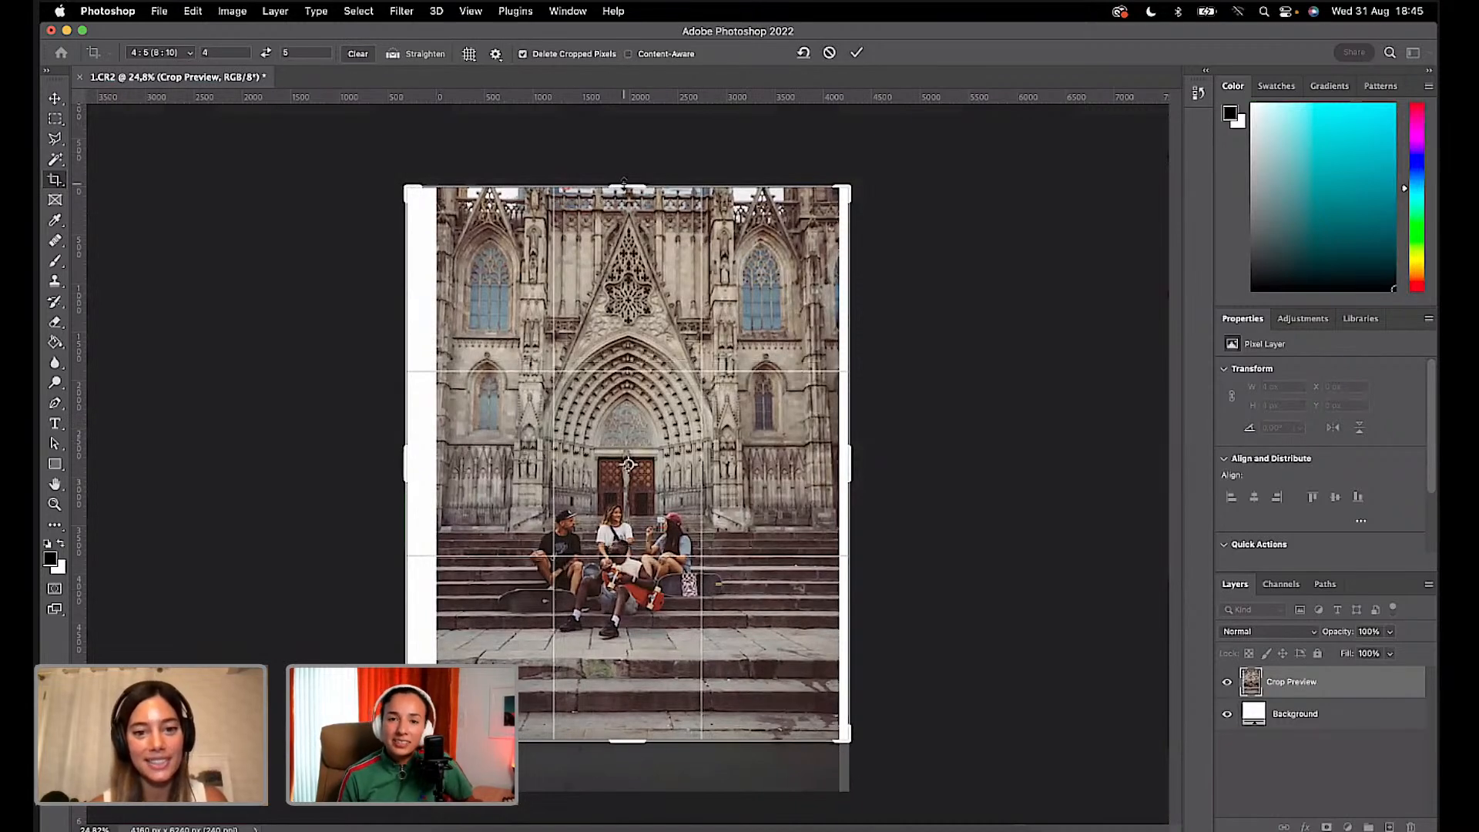
{"action": "left_click_drag", "start_coordinate": [624, 183], "coordinate": [626, 189]}
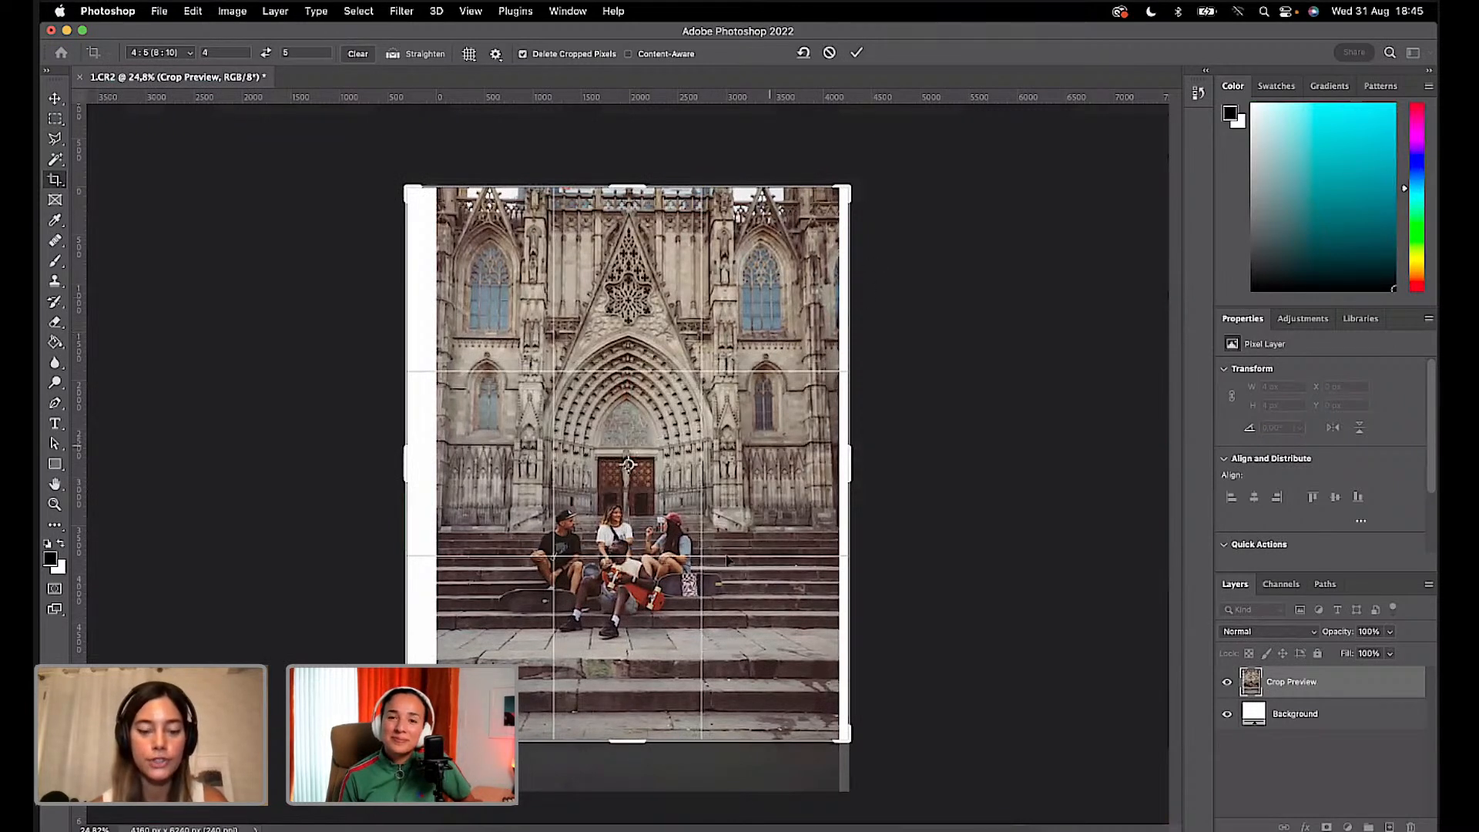
{"action": "mouse_move", "coordinate": [628, 738]}
{"action": "left_mouse_down"}
{"action": "mouse_move", "coordinate": [632, 765]}
{"action": "mouse_move", "coordinate": [632, 747]}
{"action": "left_mouse_up"}
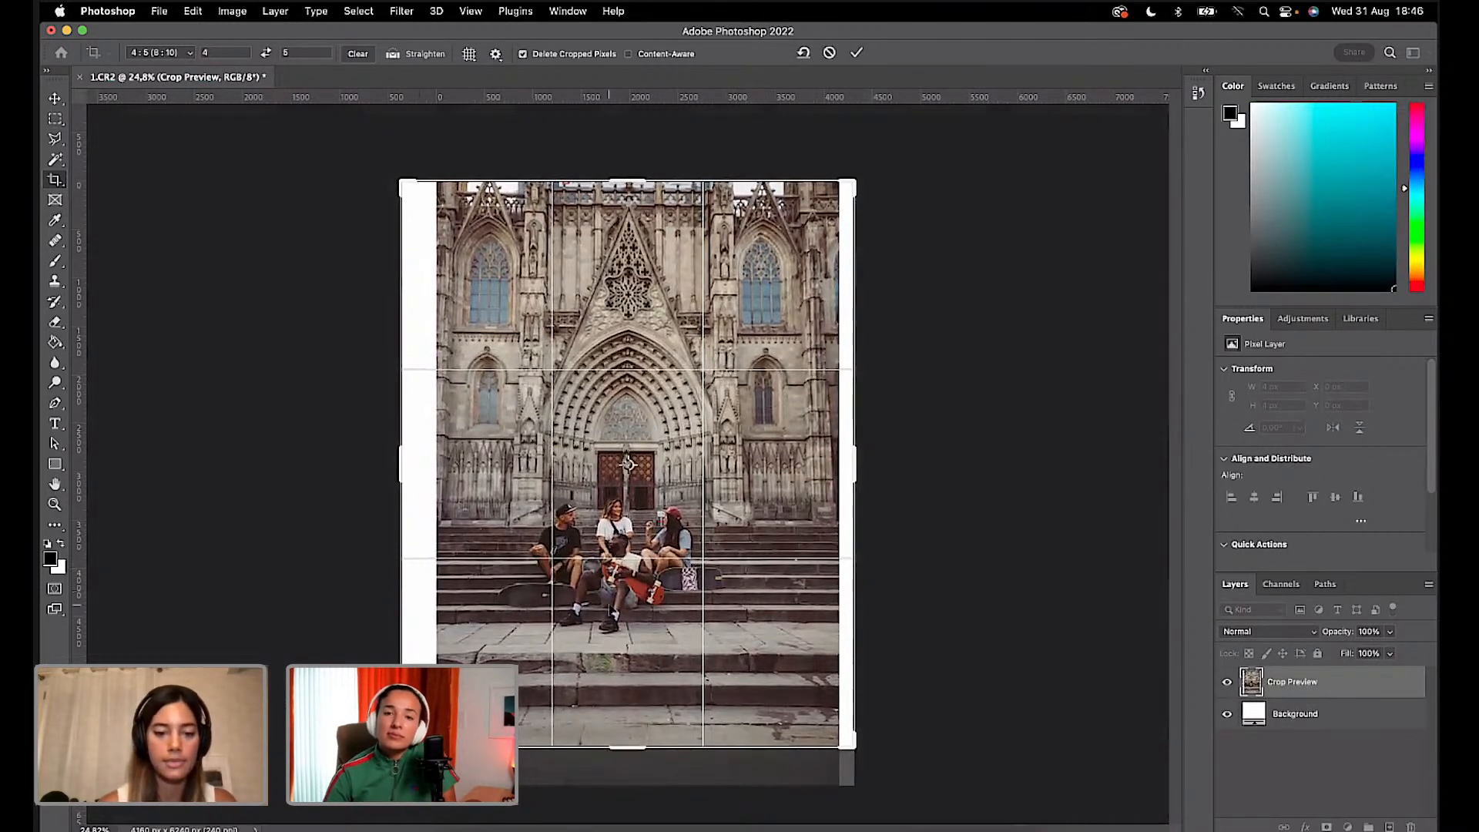
{"action": "left_click", "coordinate": [857, 53]}
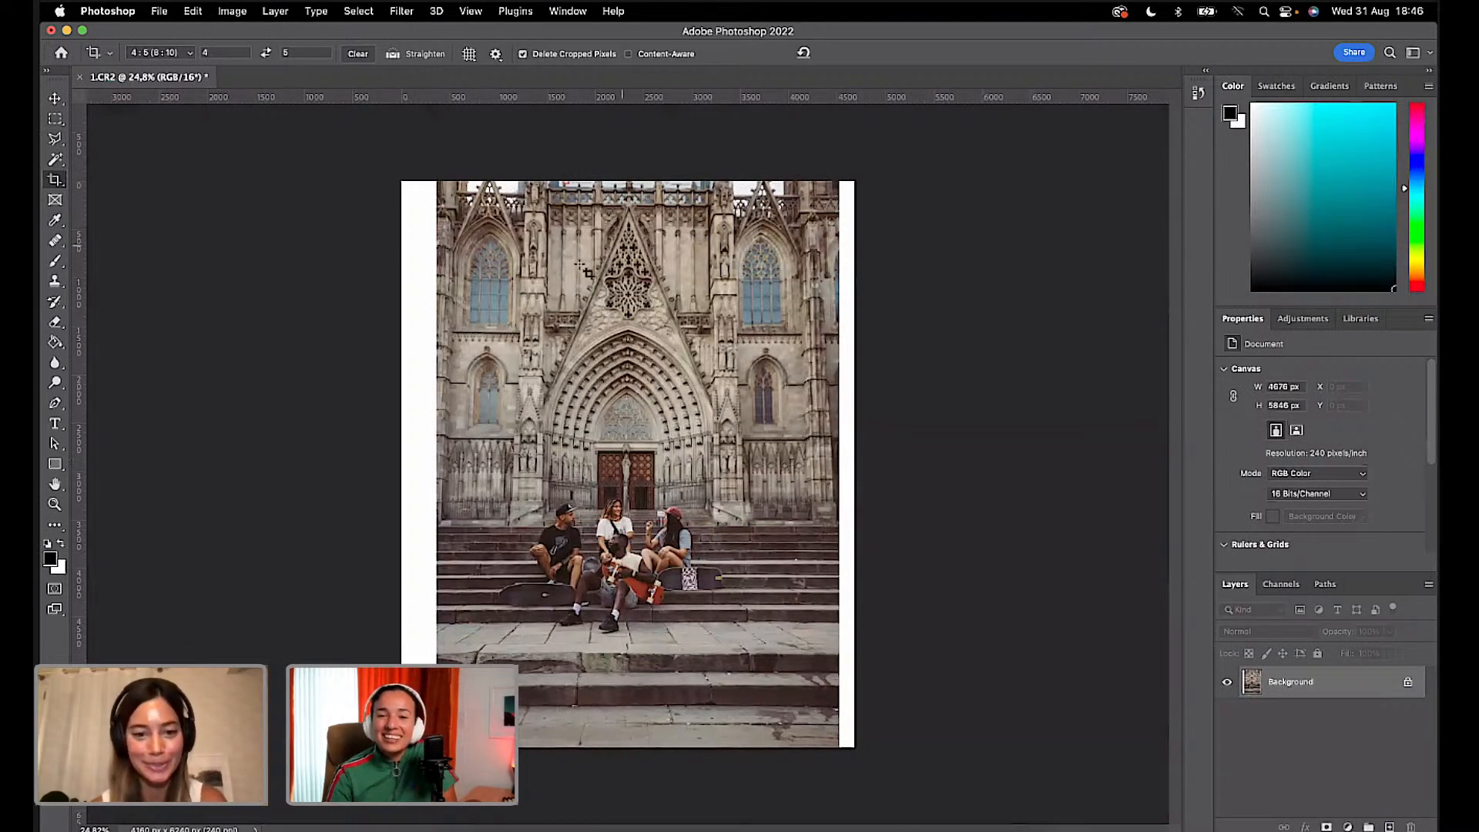
Step: Fill the white strip left of the stairs using a rectangular selection and a Content-Aware fill at 100% opacity, and deselect
{"action": "left_click", "coordinate": [54, 119]}
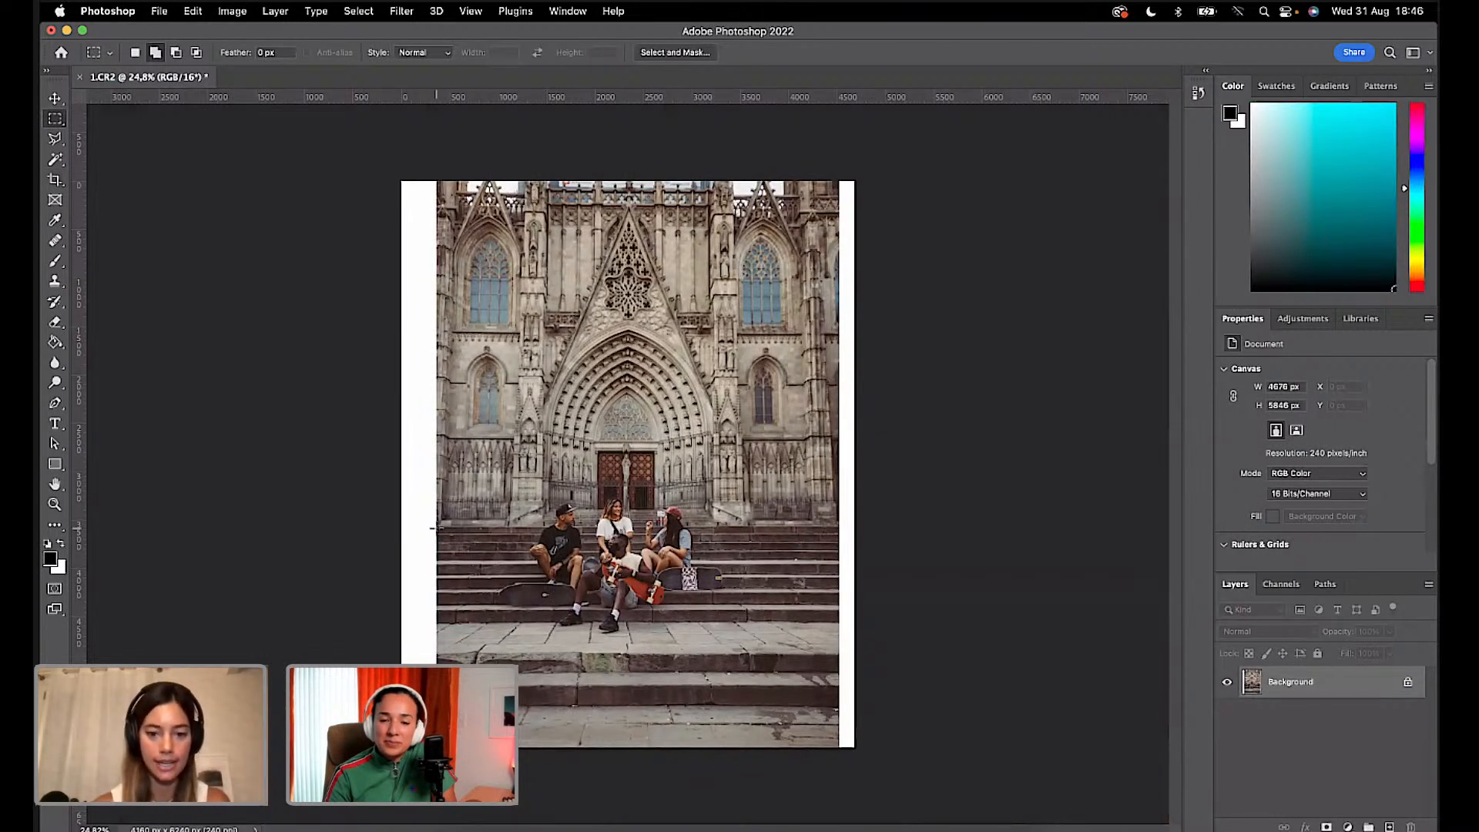
{"action": "left_click_drag", "start_coordinate": [434, 529], "coordinate": [347, 693]}
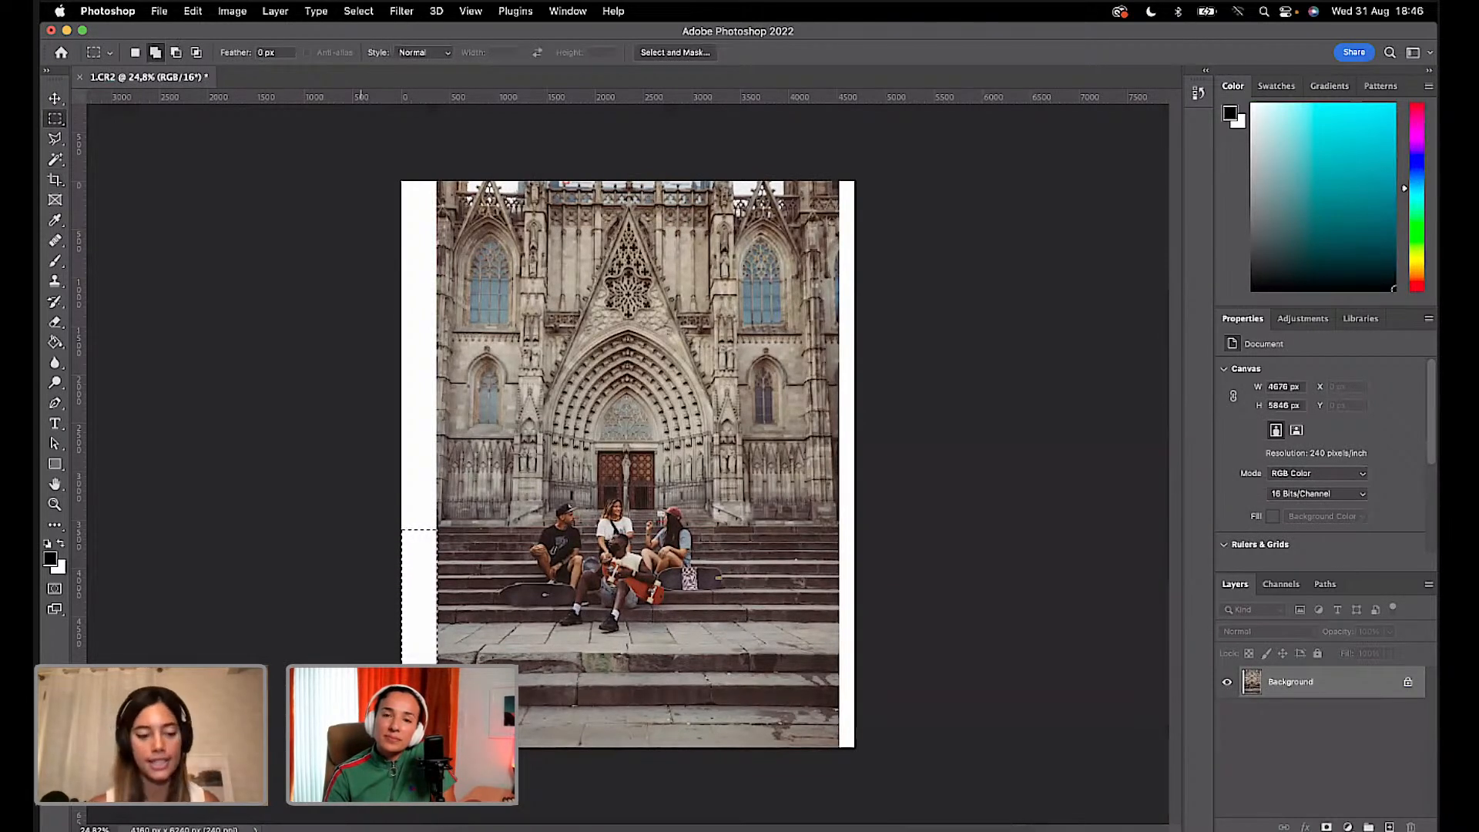
{"action": "key", "text": "BackSpace"}
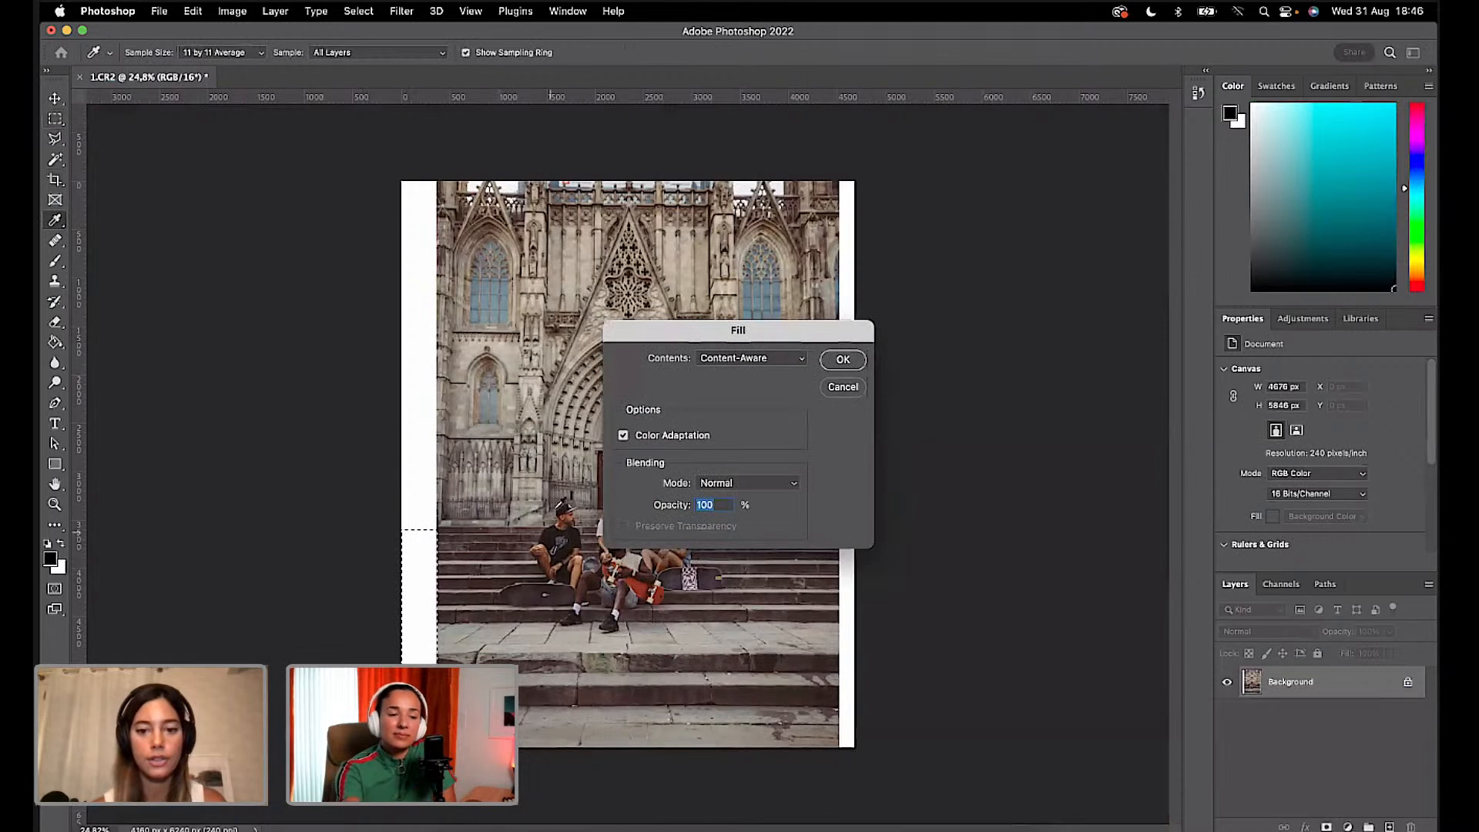
{"action": "left_click", "coordinate": [844, 359]}
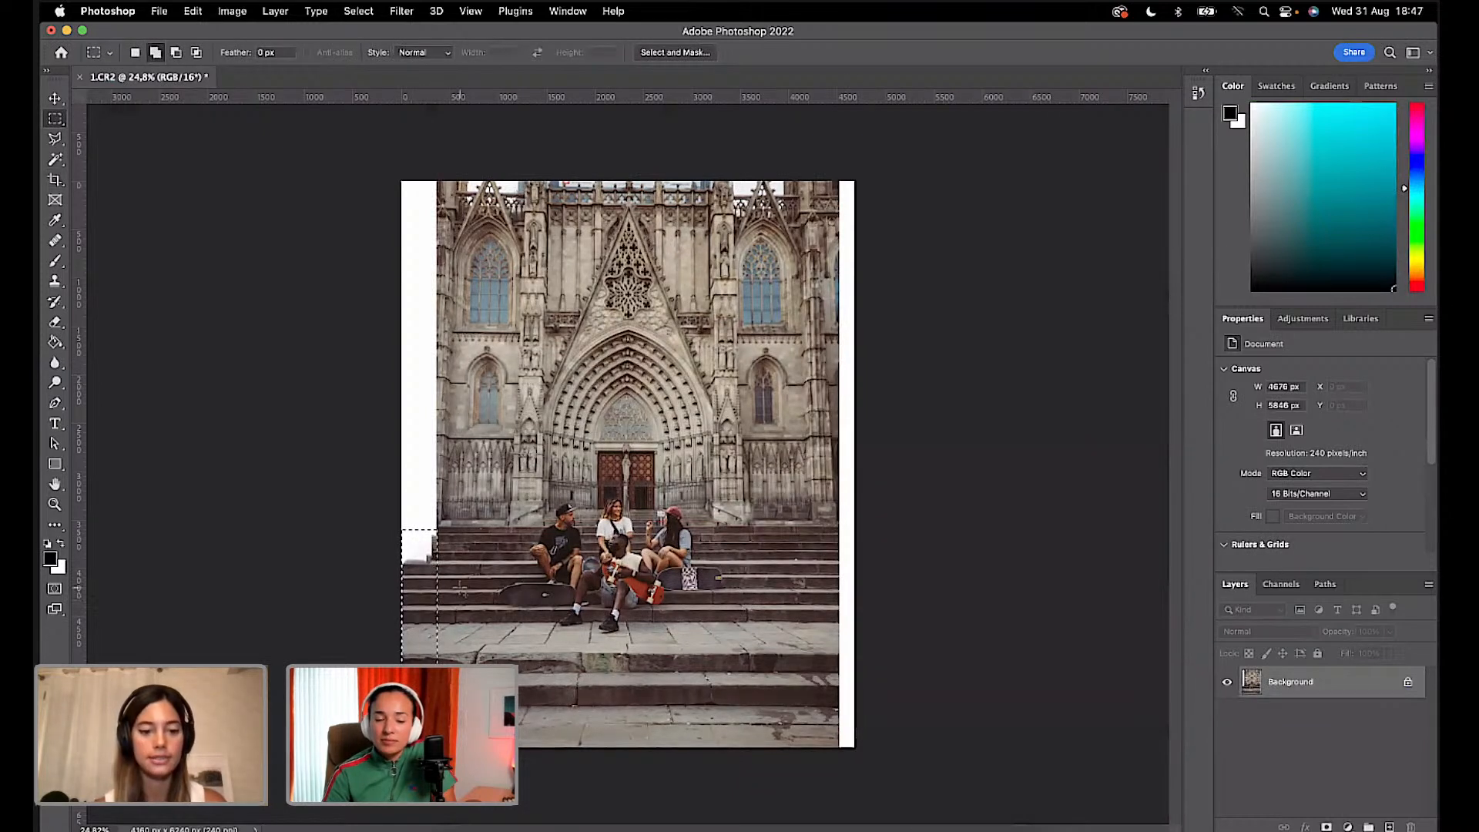
{"action": "key", "text": "super+d"}
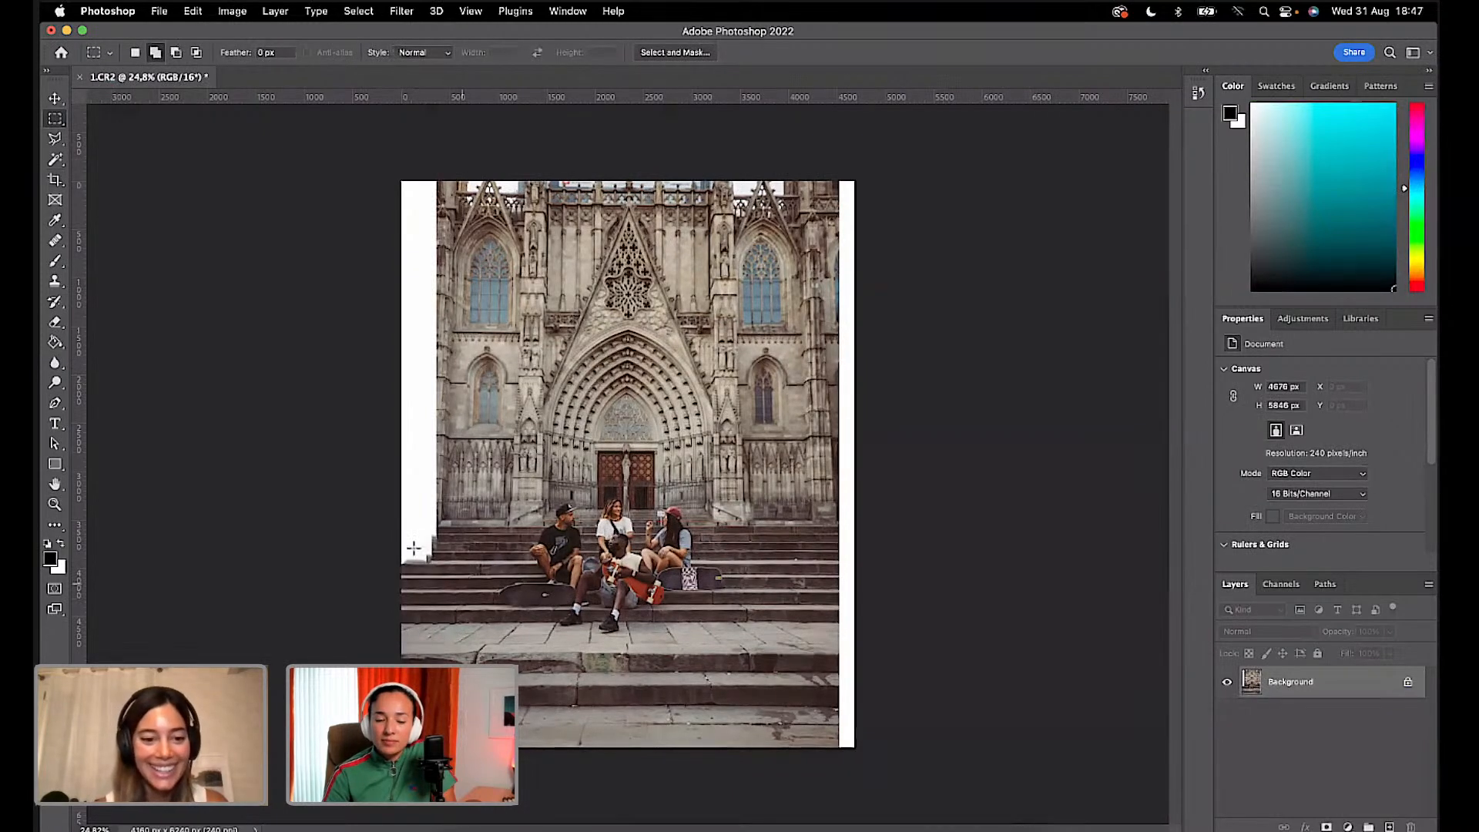
Step: Fill the leftover white patch at the left end of the uppermost steps with a small Content-Aware-filled selection, and deselect
{"action": "left_click_drag", "start_coordinate": [400, 524], "coordinate": [436, 564]}
{"action": "key", "text": "shift+BackSpace"}
{"action": "left_click", "coordinate": [843, 359]}
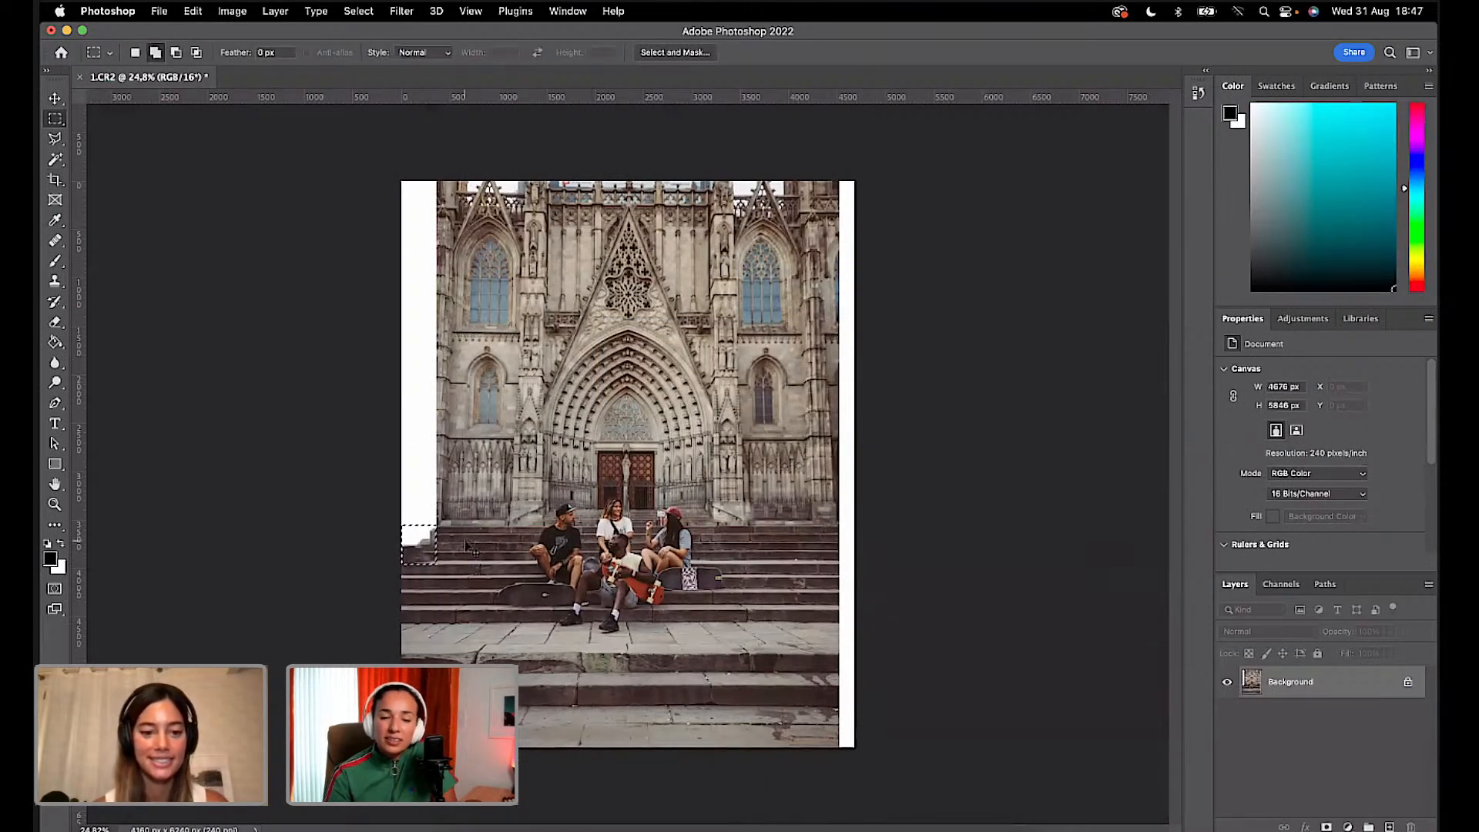
{"action": "key", "text": "super+d"}
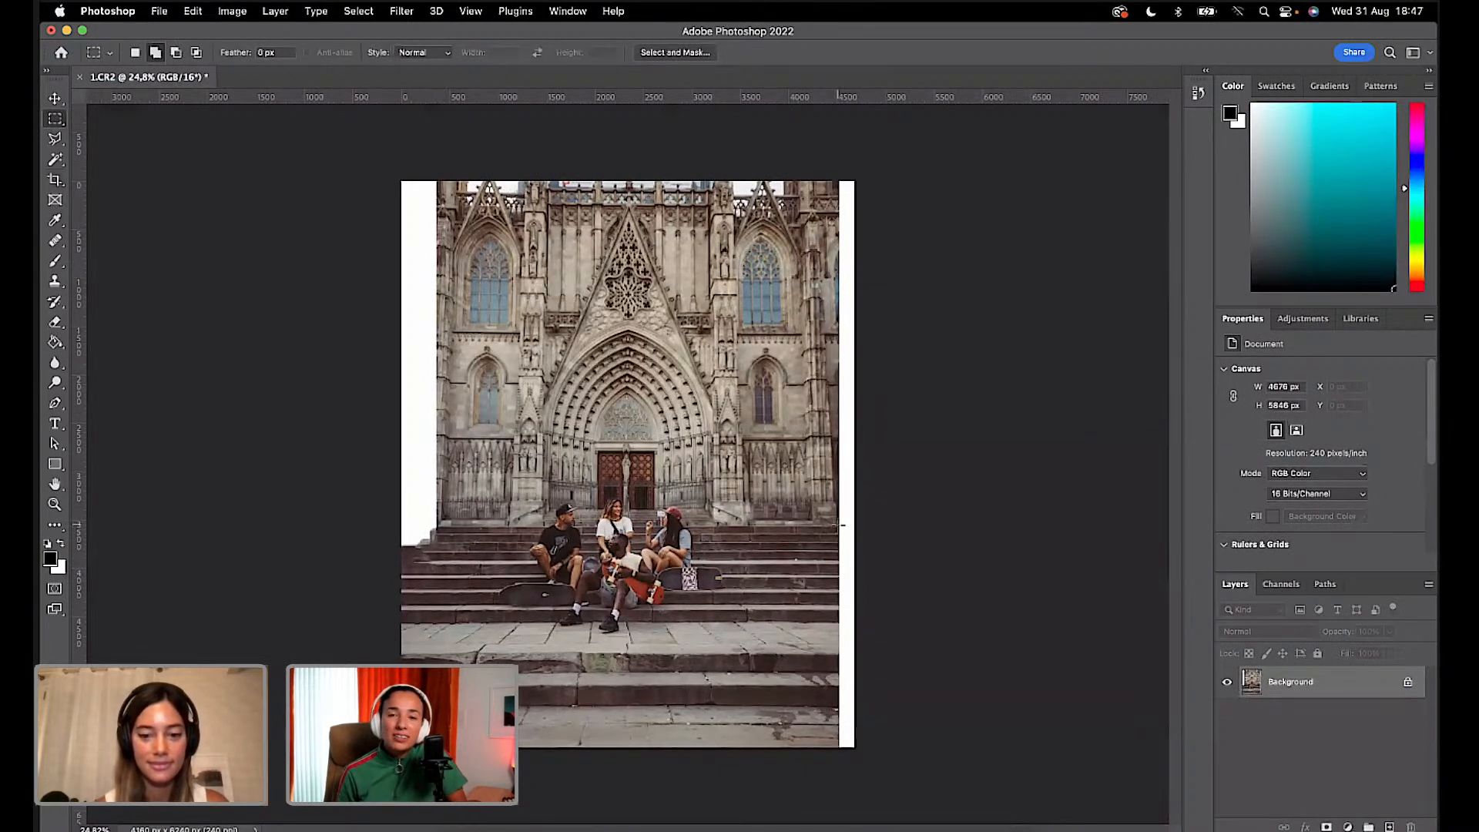
Step: Fill the white strip right of the stairs using a rectangular selection and a Content-Aware fill at 100% opacity, and deselect
{"action": "left_click_drag", "start_coordinate": [842, 527], "coordinate": [909, 782]}
{"action": "key", "text": "shift+BackSpace"}
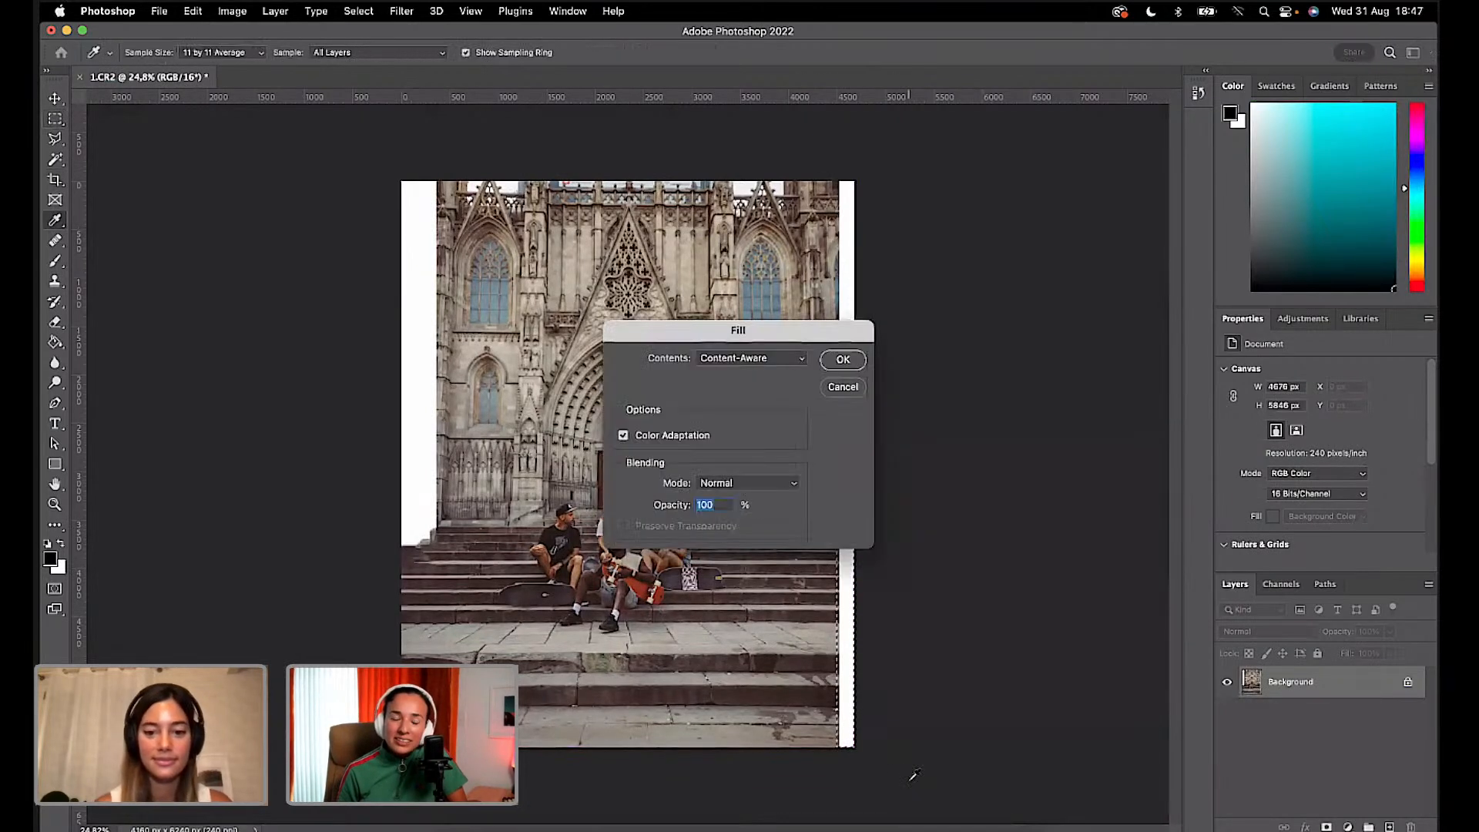
{"action": "left_click", "coordinate": [842, 361]}
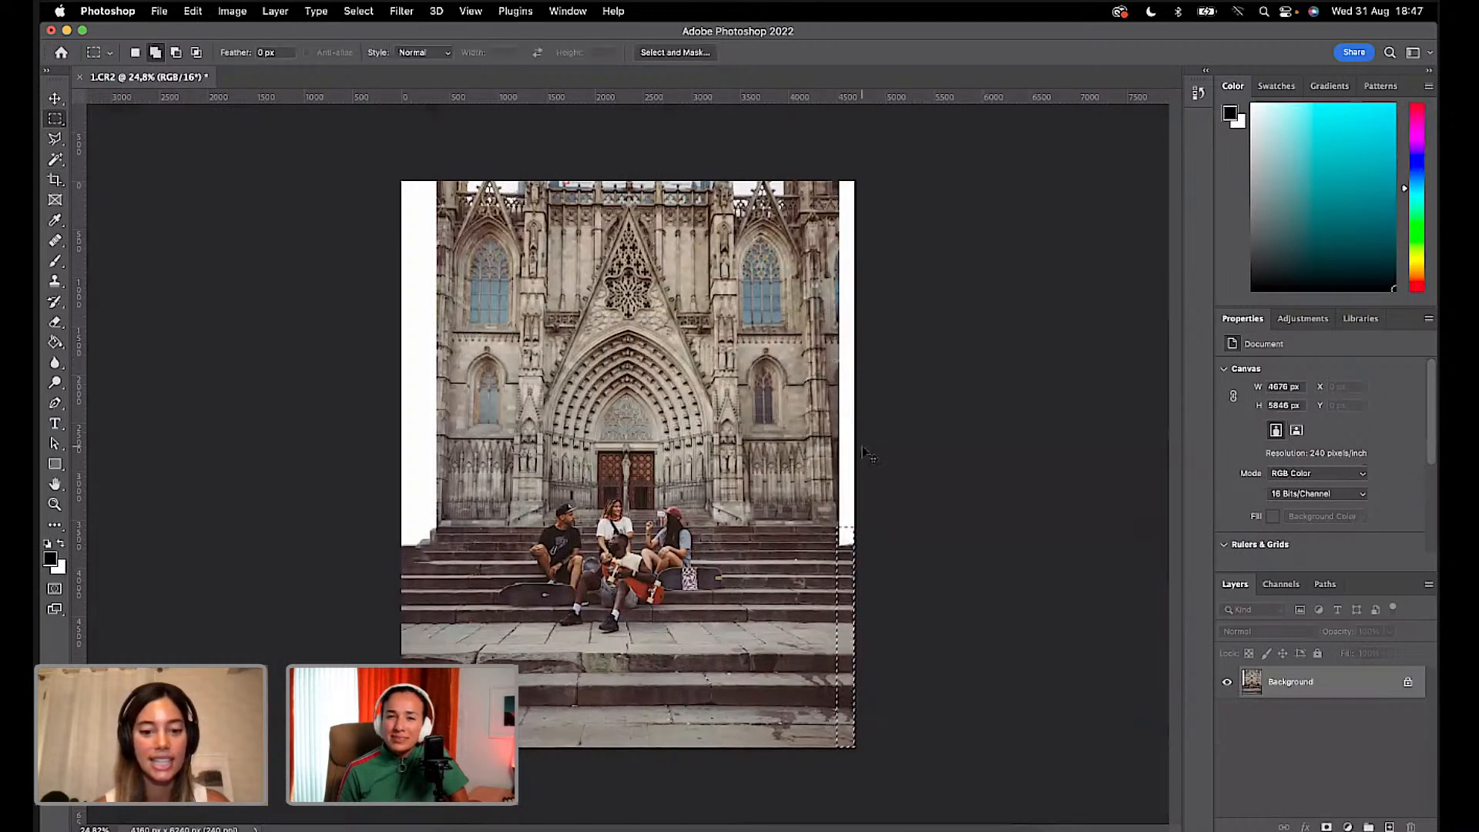
{"action": "key", "text": "super+d"}
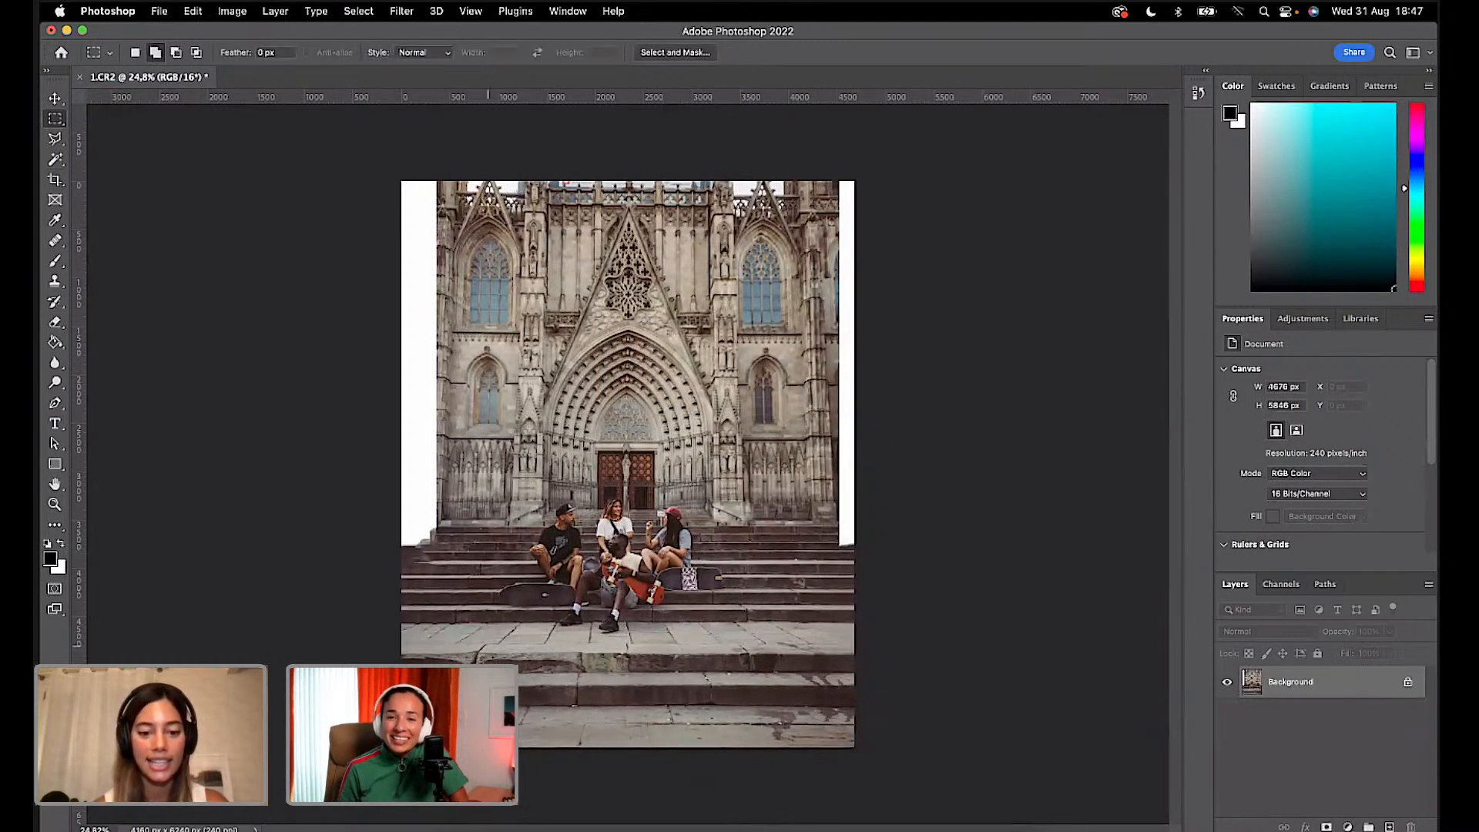
Step: Remove the green stain on the stone step below the group with a rectangular selection and a Content-Aware fill, and deselect
{"action": "scroll", "coordinate": [644, 528], "scroll_direction": "up", "scroll_amount": 4}
{"action": "scroll", "coordinate": [644, 528], "scroll_direction": "down", "scroll_amount": 5}
{"action": "scroll", "coordinate": [644, 528], "scroll_direction": "up", "scroll_amount": 2}
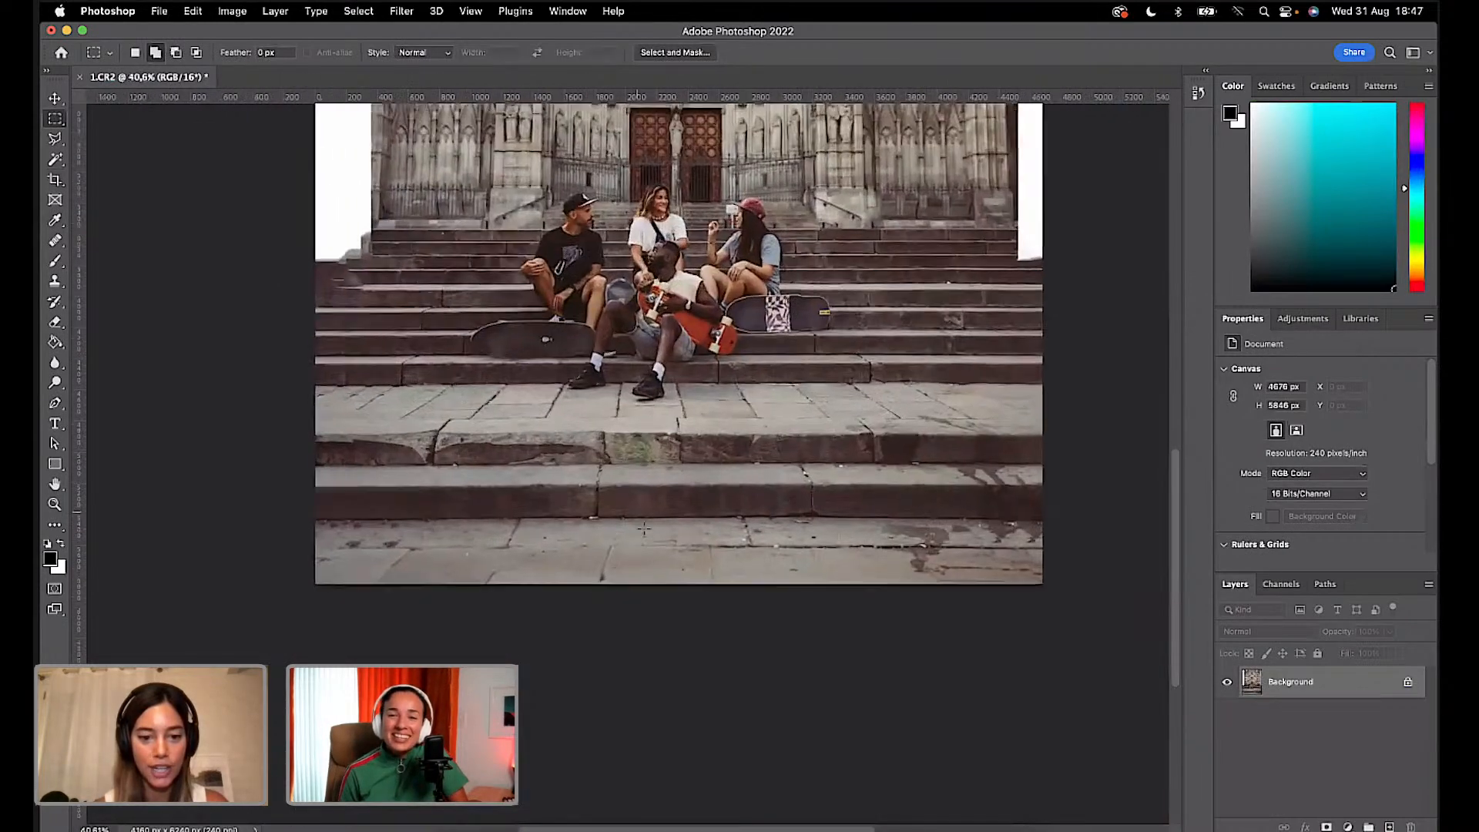
{"action": "left_click_drag", "start_coordinate": [604, 426], "coordinate": [659, 477]}
{"action": "key", "text": "shift+BackSpace"}
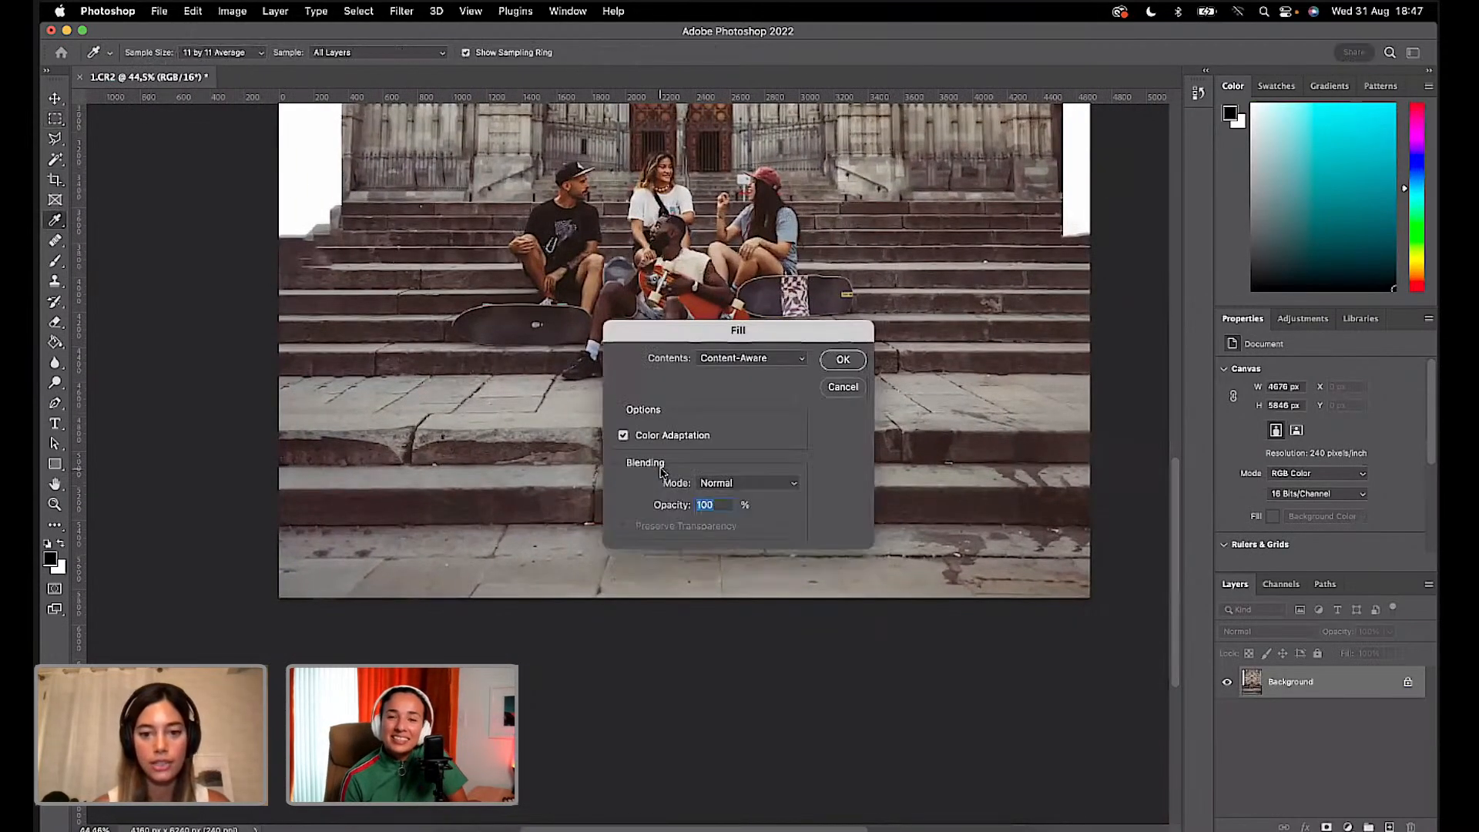
{"action": "left_click", "coordinate": [838, 363]}
{"action": "key", "text": "ctrl+d"}
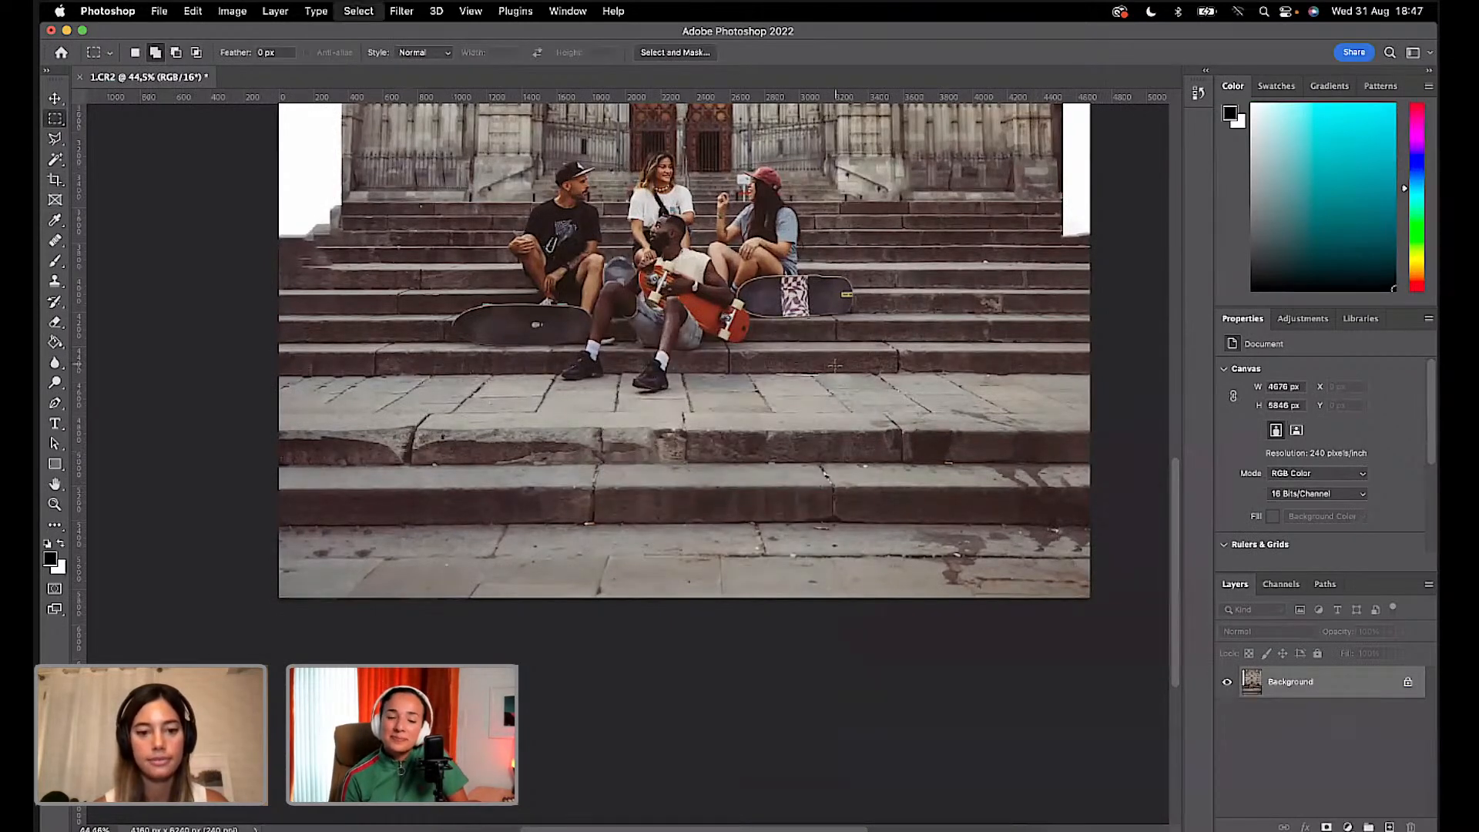
Step: Try a Content-Aware fill on a rectangular selection of the white strip left of the cathedral facade, undo it and deselect
{"action": "scroll", "coordinate": [737, 443], "scroll_direction": "down", "scroll_amount": 3}
{"action": "scroll", "coordinate": [639, 462], "scroll_direction": "down", "scroll_amount": 3}
{"action": "scroll", "coordinate": [613, 565], "scroll_direction": "up", "scroll_amount": 3}
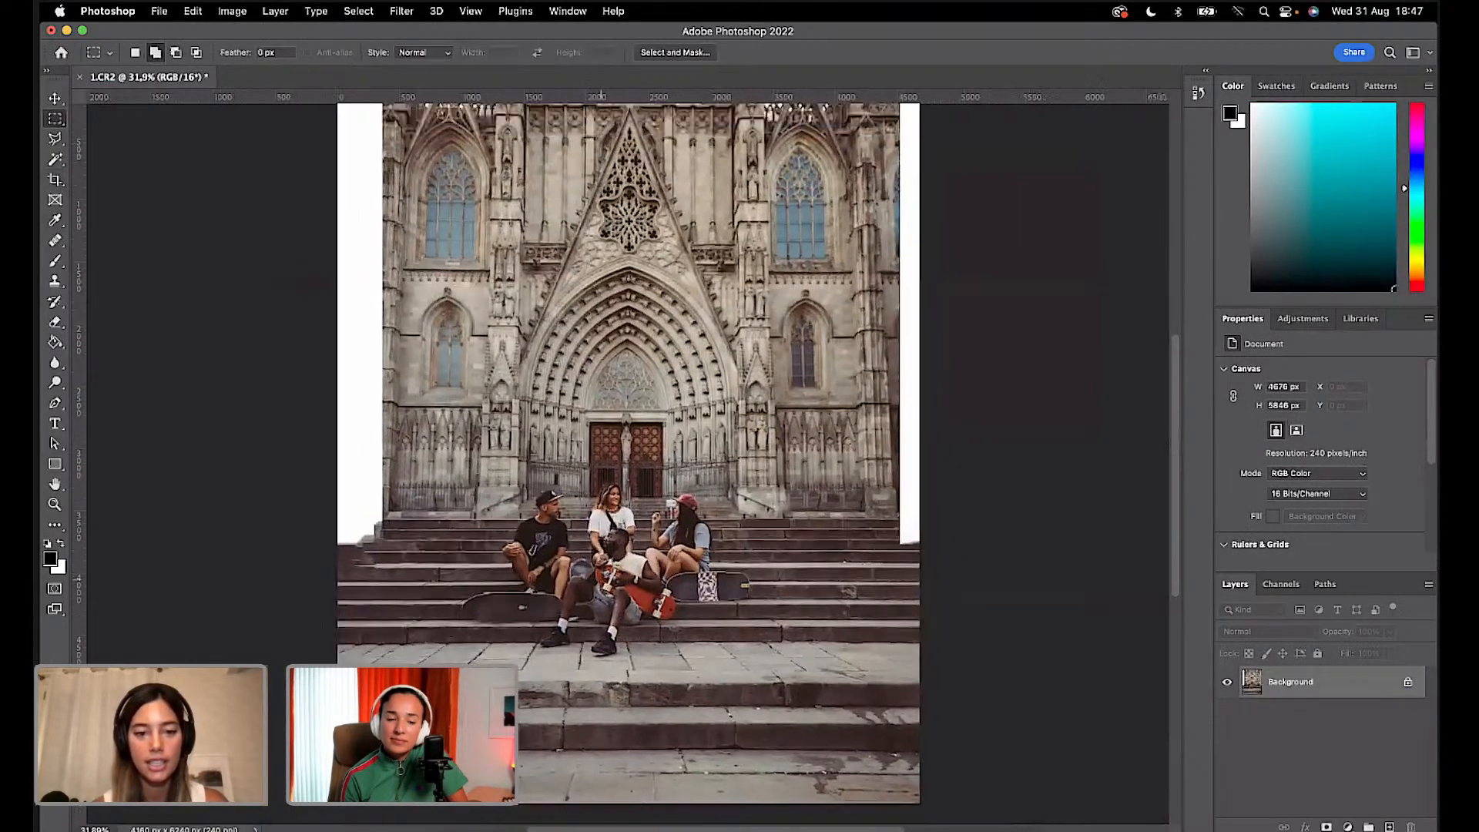
{"action": "scroll", "coordinate": [618, 543], "scroll_direction": "down", "scroll_amount": 2}
{"action": "scroll", "coordinate": [618, 543], "scroll_direction": "up", "scroll_amount": 2}
{"action": "scroll", "coordinate": [618, 543], "scroll_direction": "down", "scroll_amount": 2}
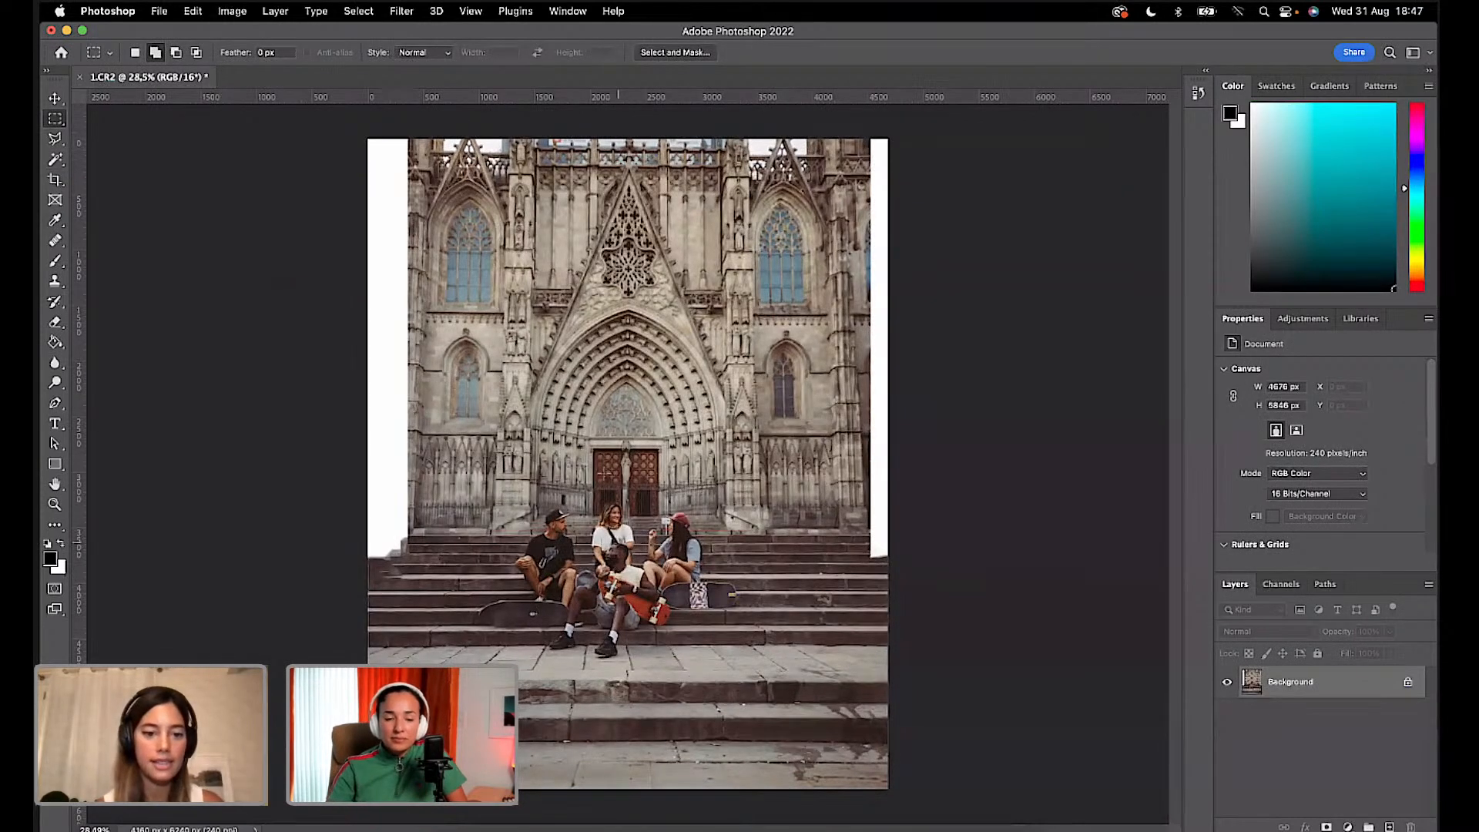
{"action": "left_click_drag", "start_coordinate": [368, 139], "coordinate": [409, 562]}
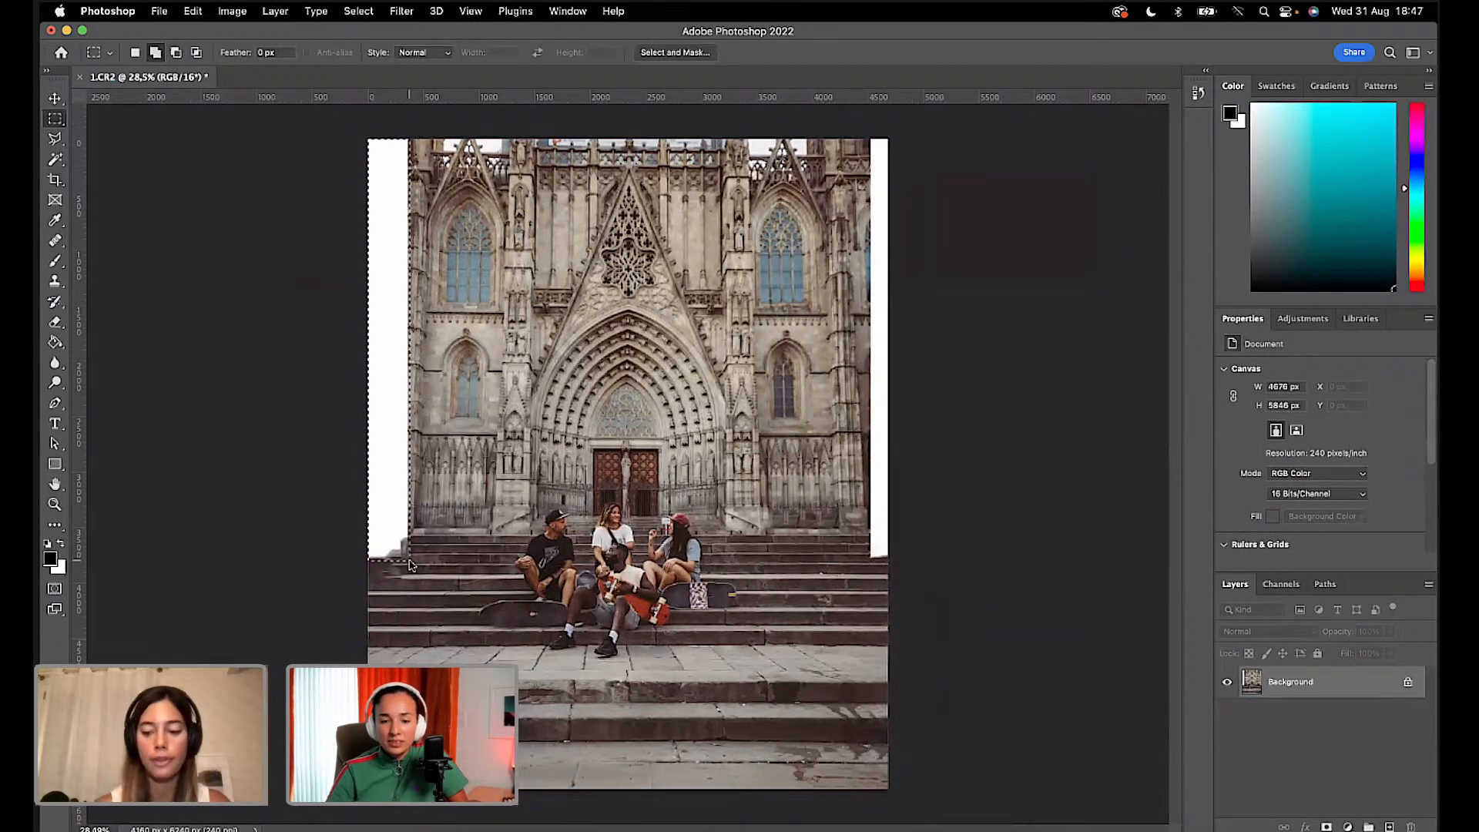
{"action": "key", "text": "shift+BackSpace"}
{"action": "key", "text": "Return"}
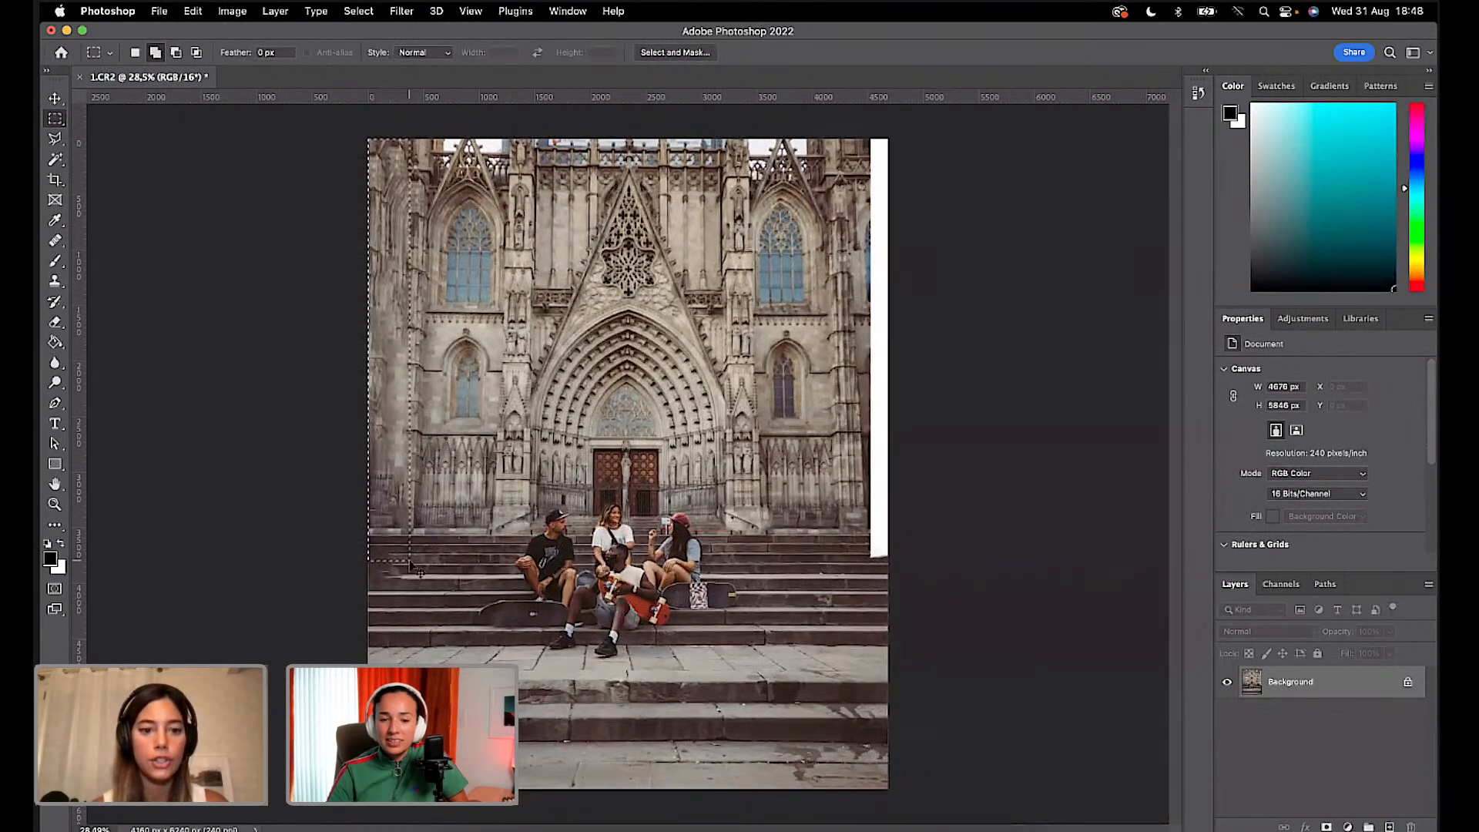
{"action": "key", "text": "super+z"}
{"action": "key", "text": "super+d"}
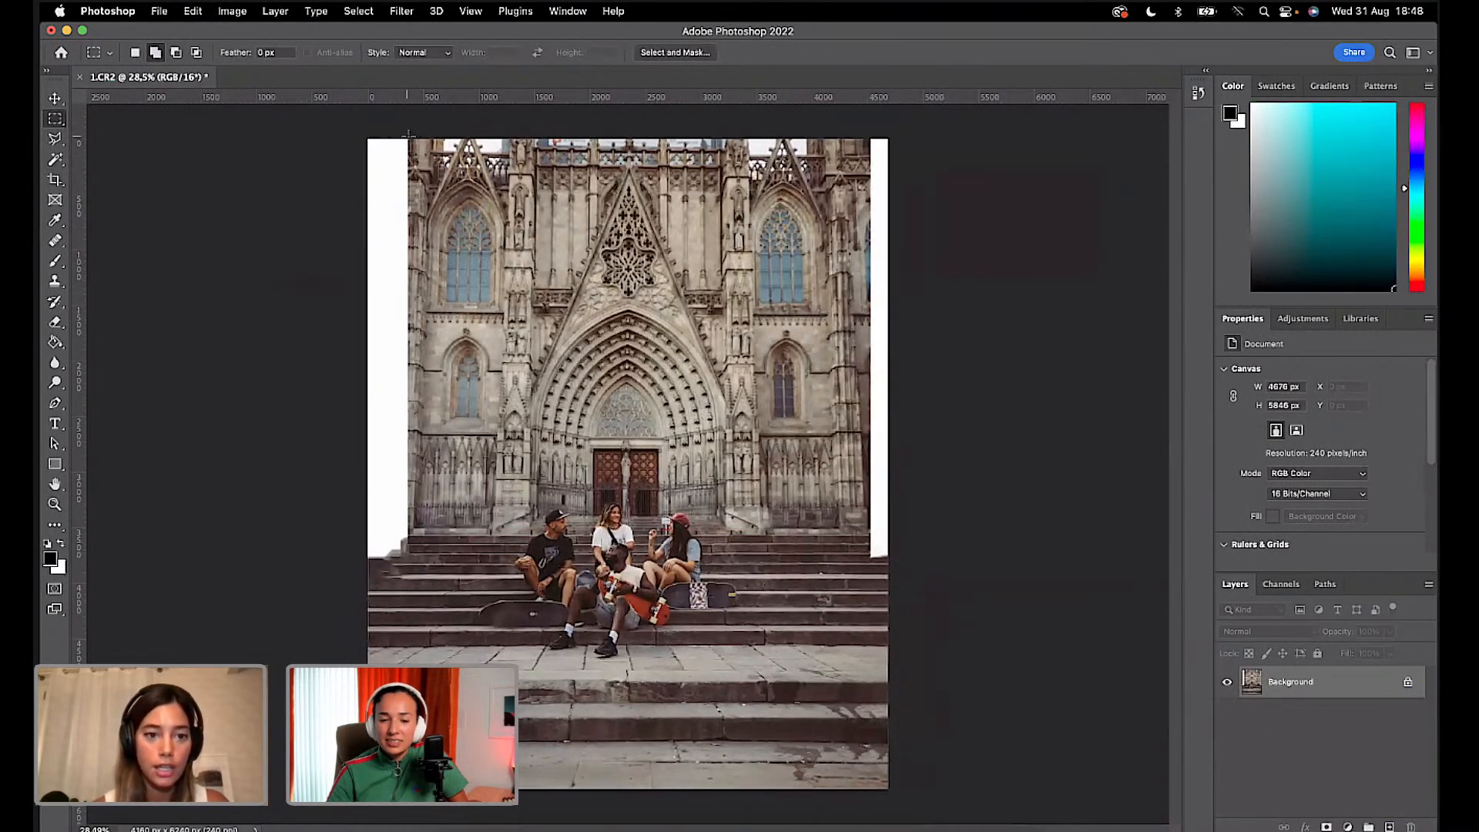
Step: Select the facade's left section and stretch it horizontally to about 133% width to reach the canvas's left edge, and deselect
{"action": "left_click_drag", "start_coordinate": [408, 139], "coordinate": [532, 536]}
{"action": "key", "text": "v"}
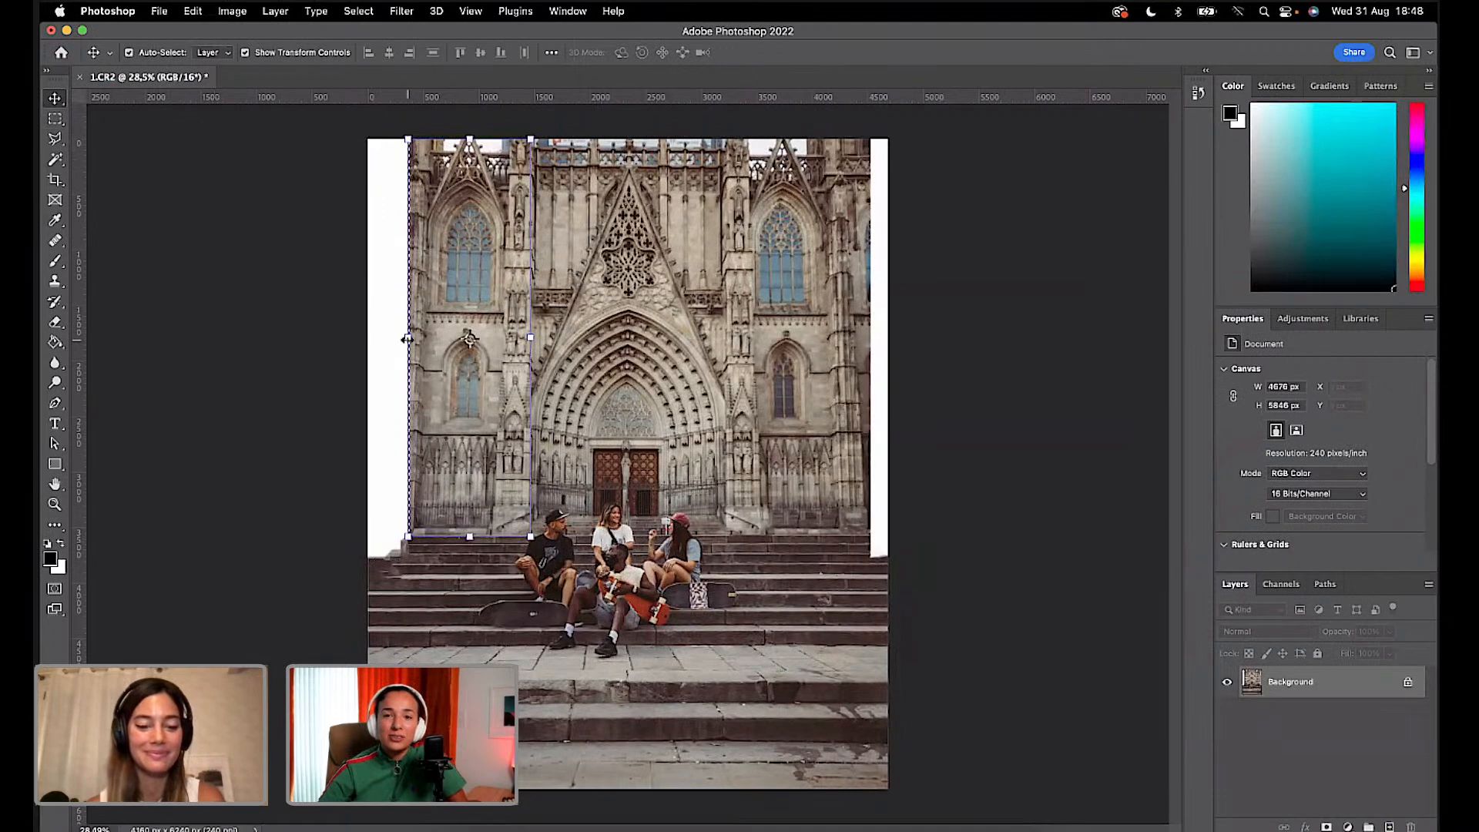
{"action": "left_click_drag", "start_coordinate": [407, 339], "coordinate": [368, 337]}
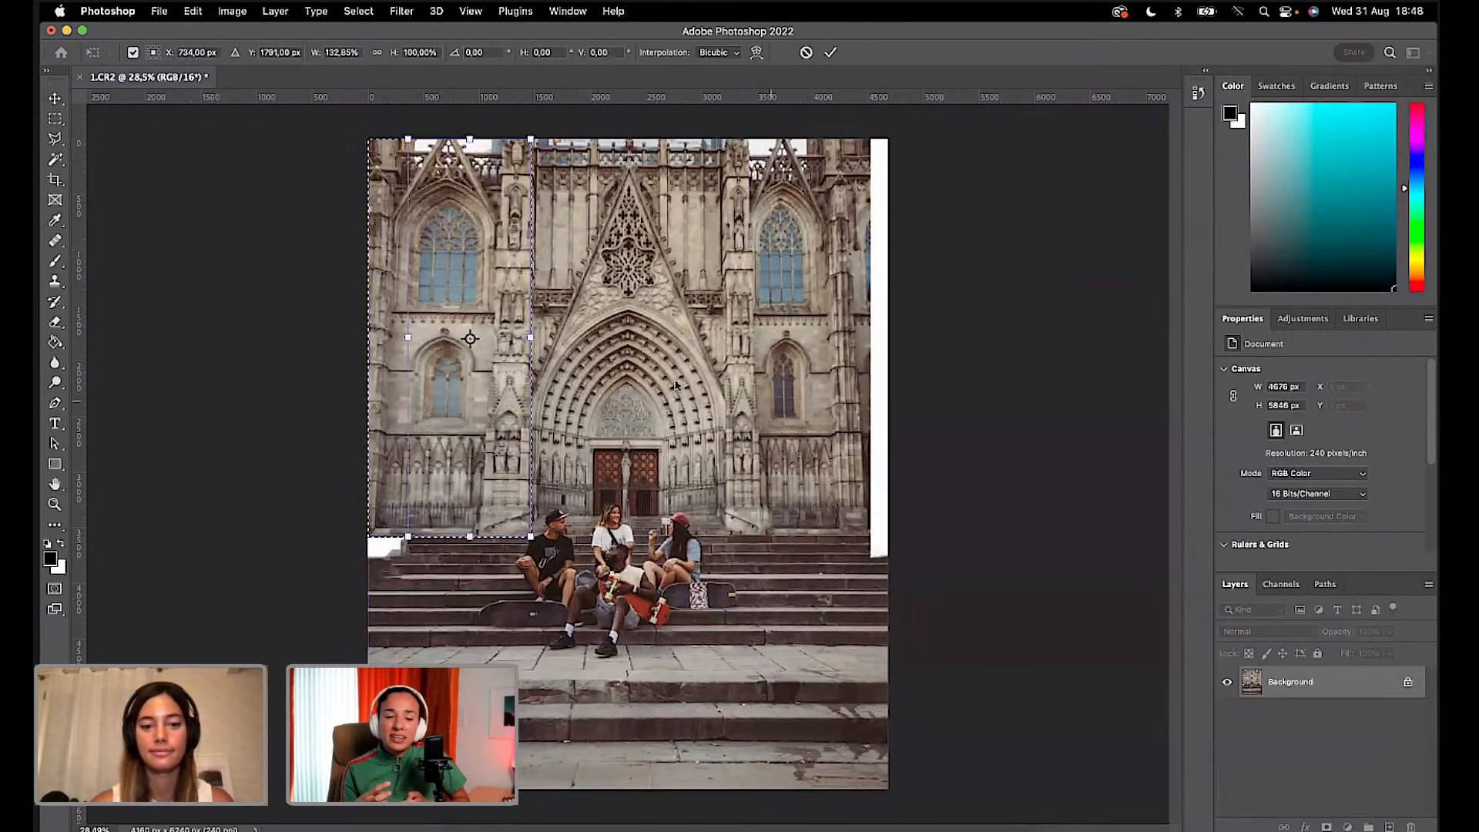
{"action": "key", "text": "Return"}
{"action": "key", "text": "ctrl+d"}
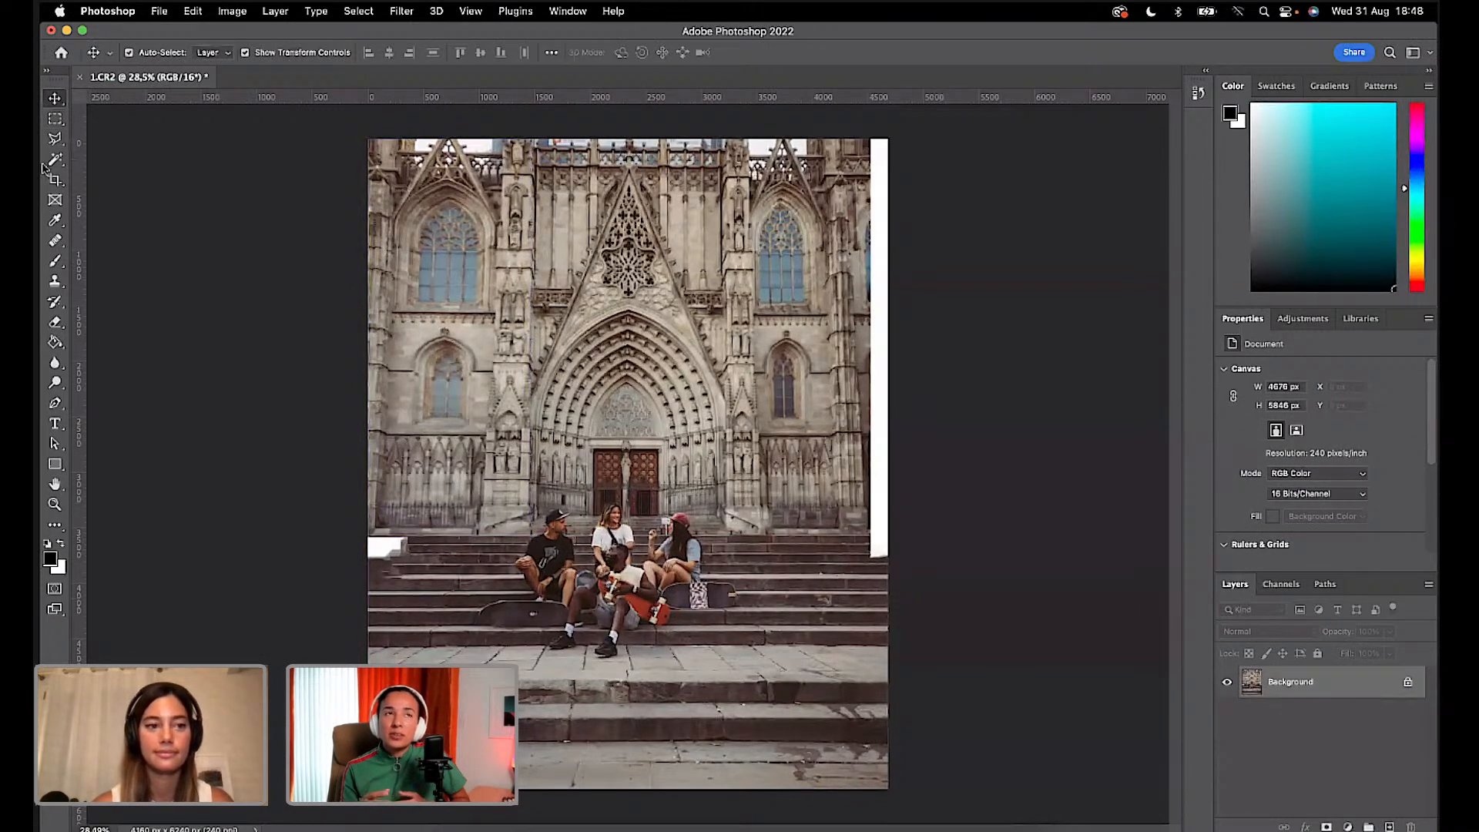
Step: Select the facade's right section and stretch it horizontally to about 112% width to reach the canvas's right edge, and deselect
{"action": "left_click", "coordinate": [55, 120]}
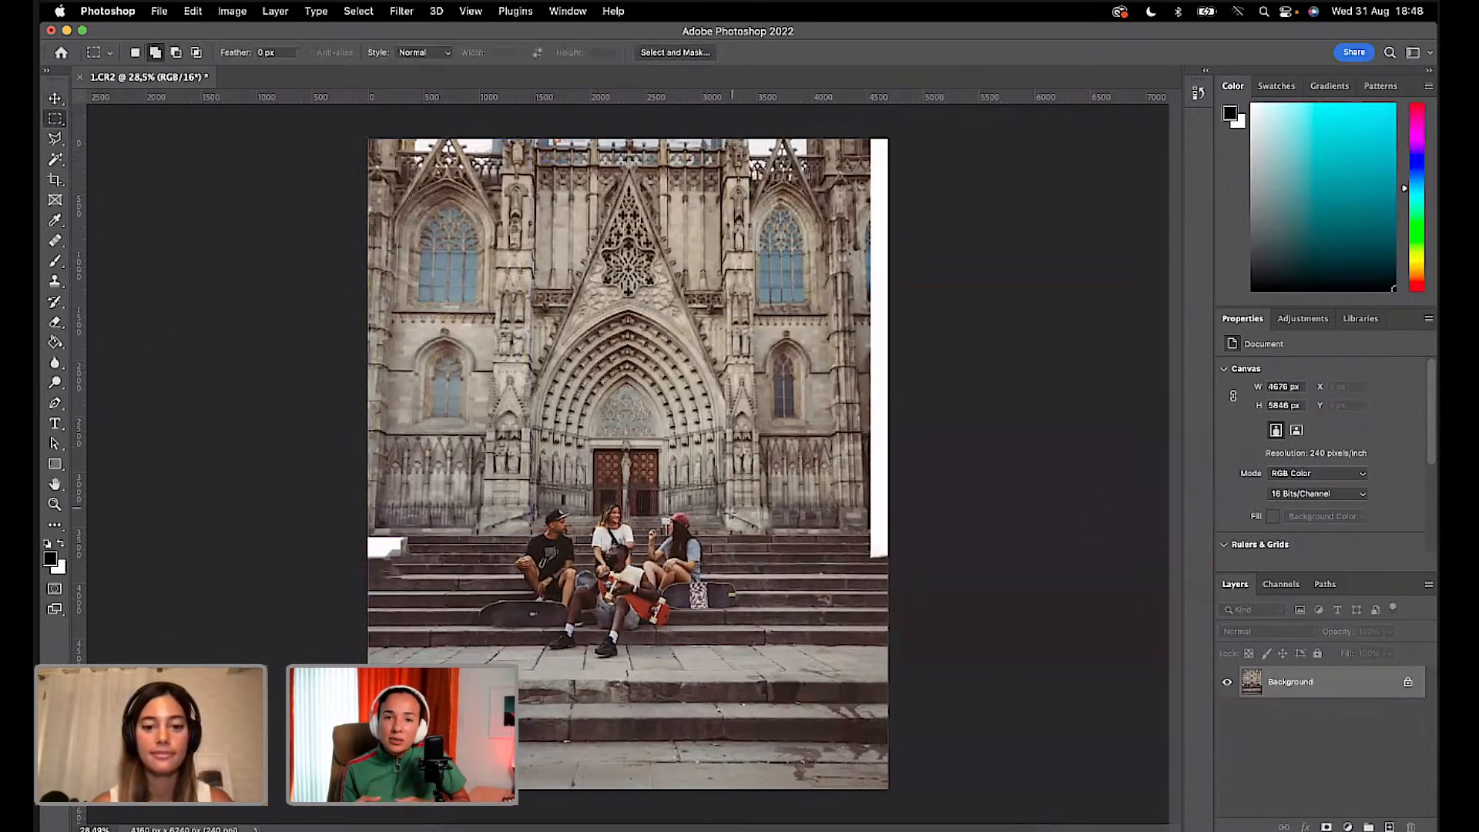
{"action": "left_click_drag", "start_coordinate": [726, 531], "coordinate": [869, 131]}
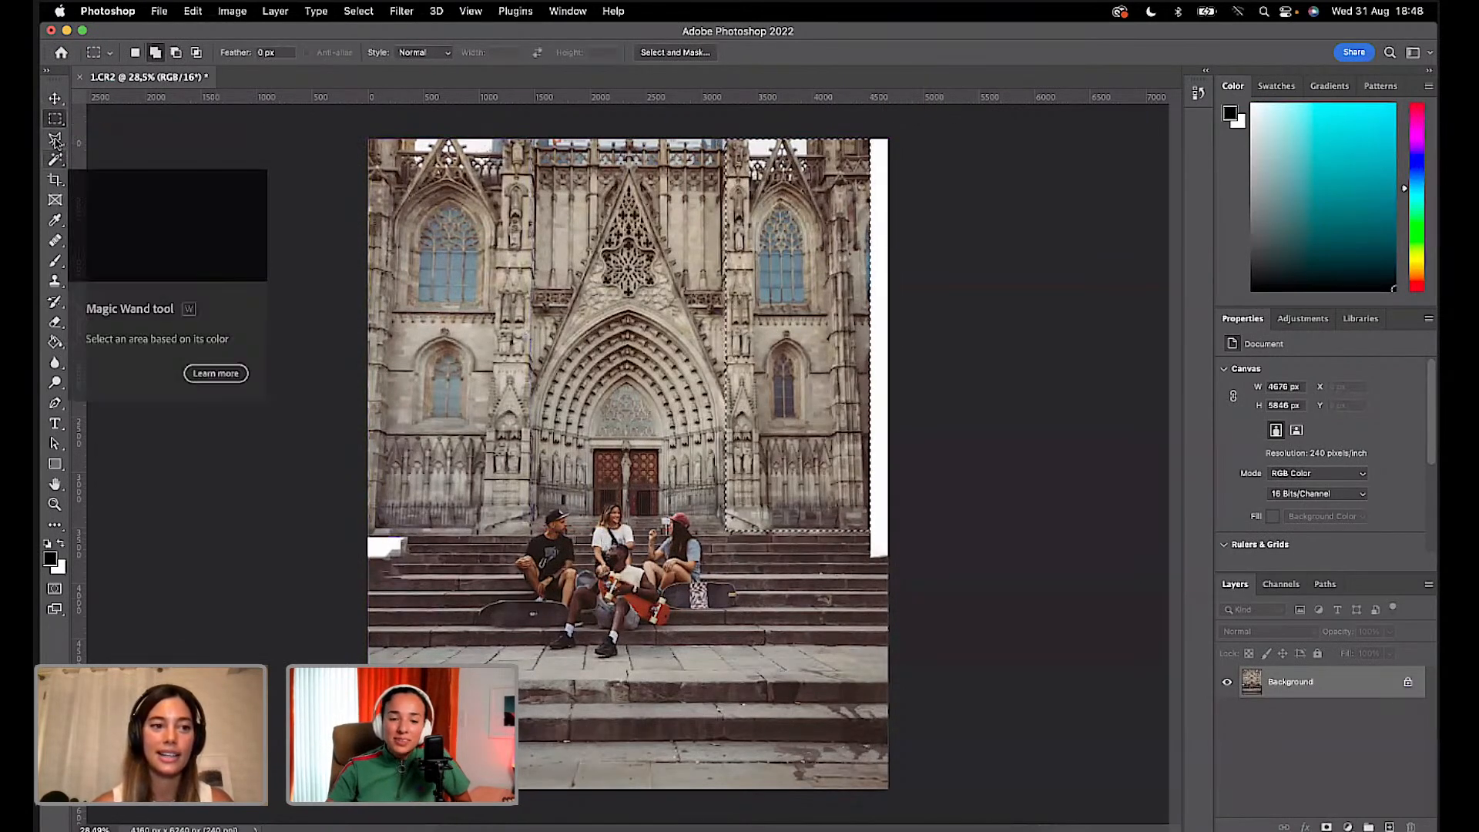
{"action": "left_click", "coordinate": [55, 98]}
{"action": "left_click_drag", "start_coordinate": [870, 335], "coordinate": [891, 336]}
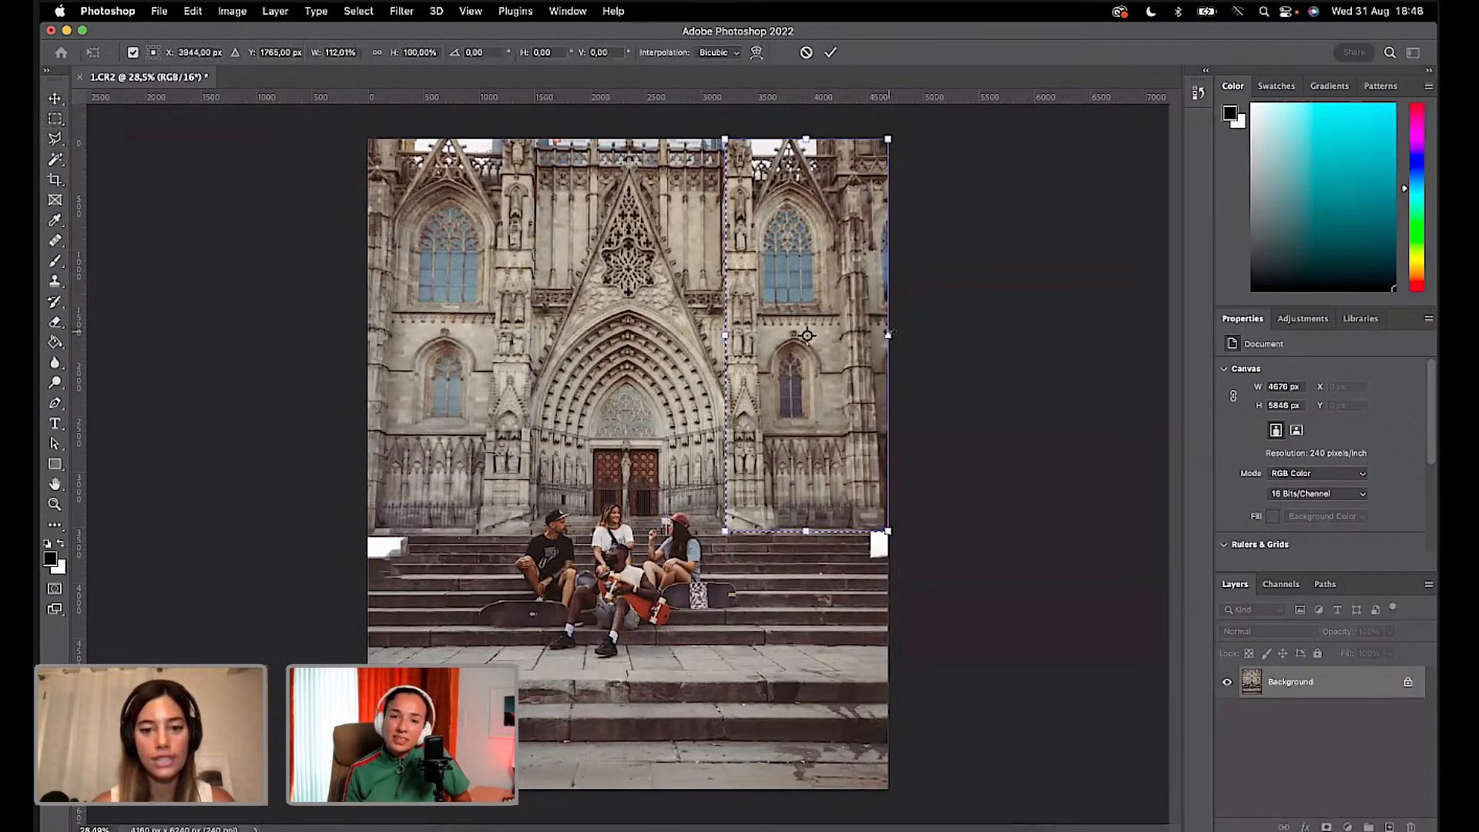
{"action": "left_click", "coordinate": [830, 52]}
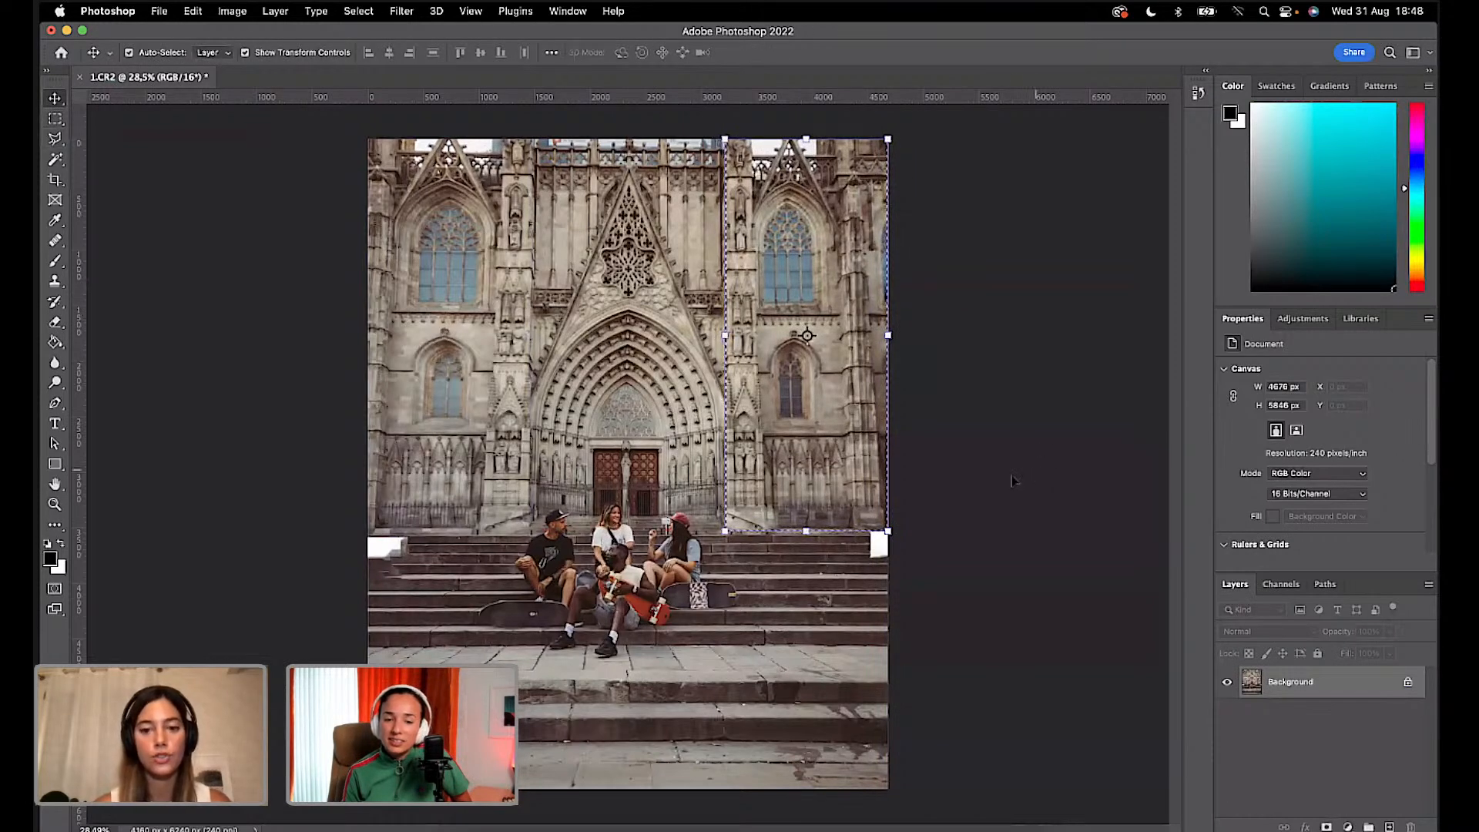
{"action": "left_click", "coordinate": [55, 120]}
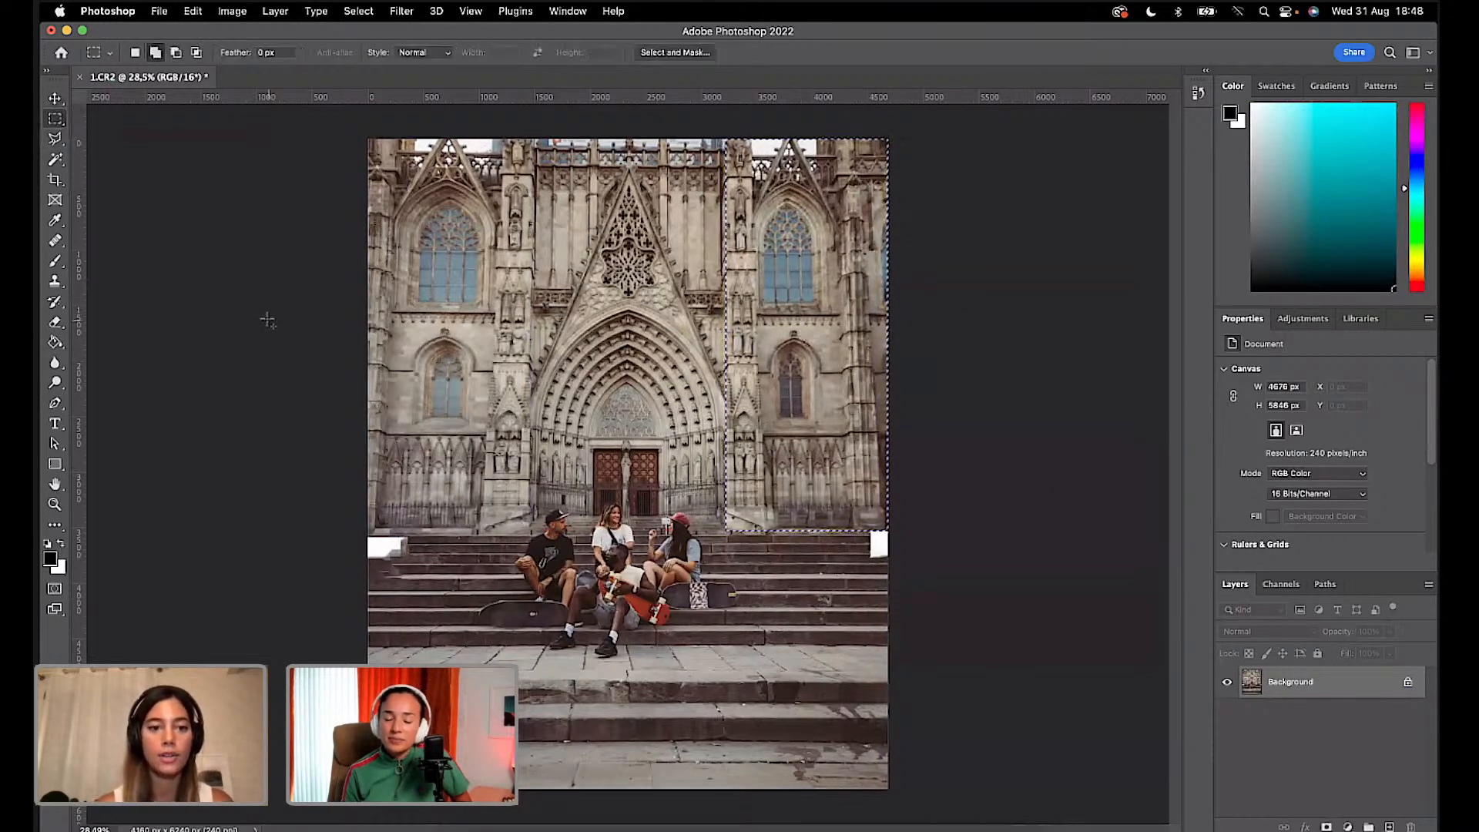
{"action": "left_click", "coordinate": [706, 389]}
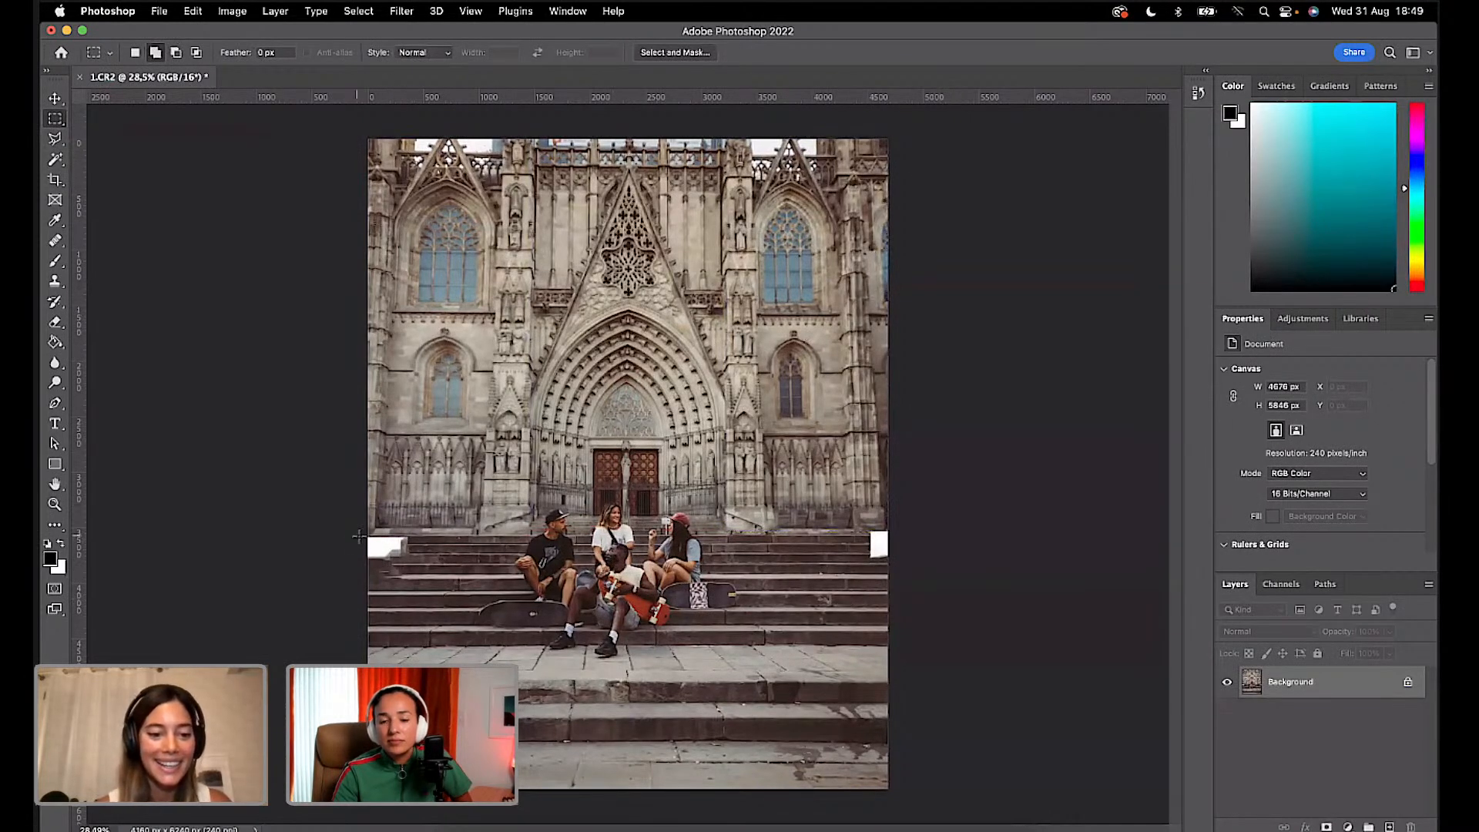
Step: Fill the white patch at the left end of the upper steps using a rectangular selection and a Content-Aware fill
{"action": "left_click_drag", "start_coordinate": [362, 537], "coordinate": [416, 561]}
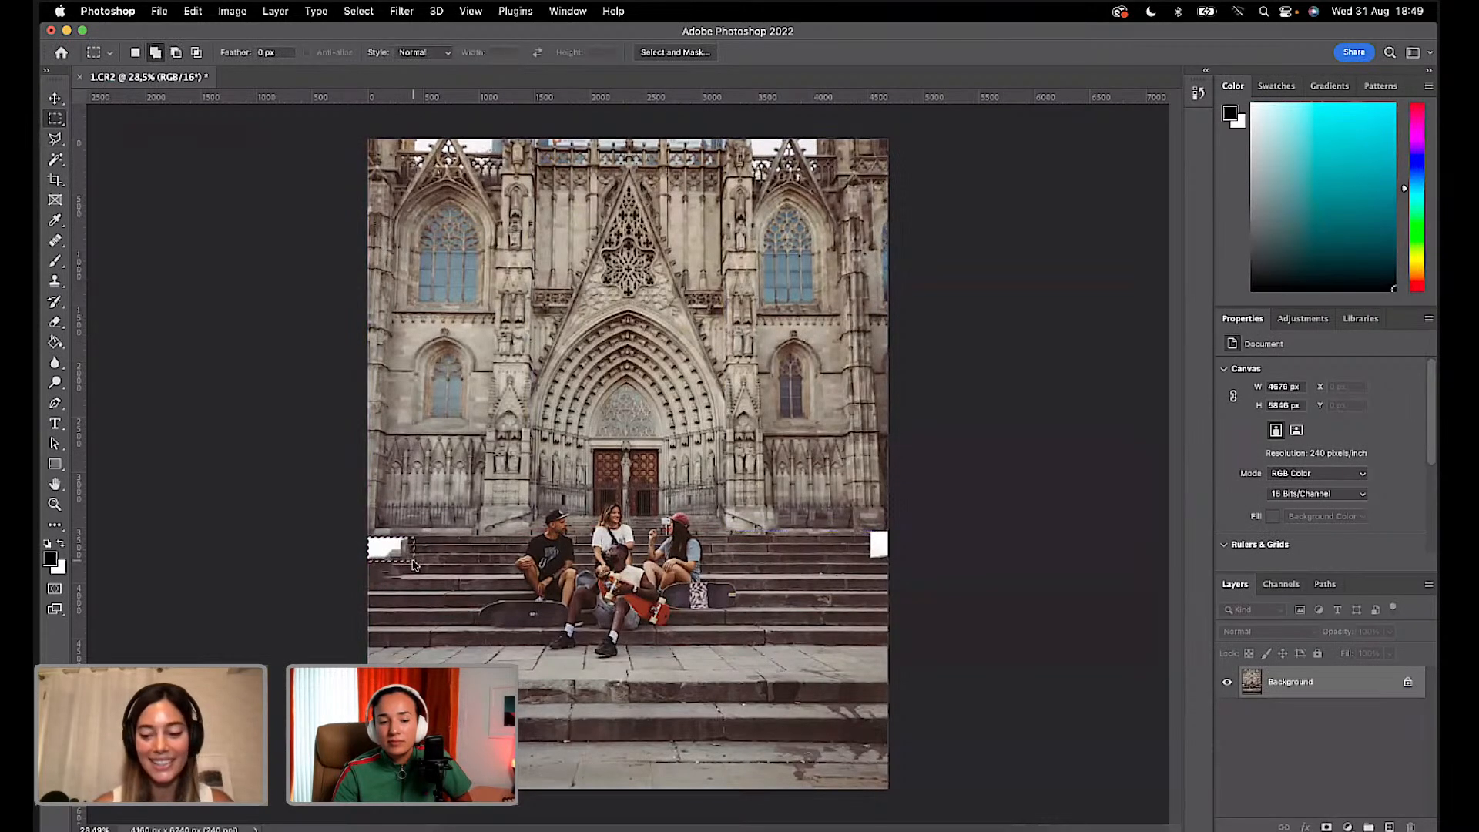
{"action": "key", "text": "shift+BackSpace"}
{"action": "key", "text": "Return"}
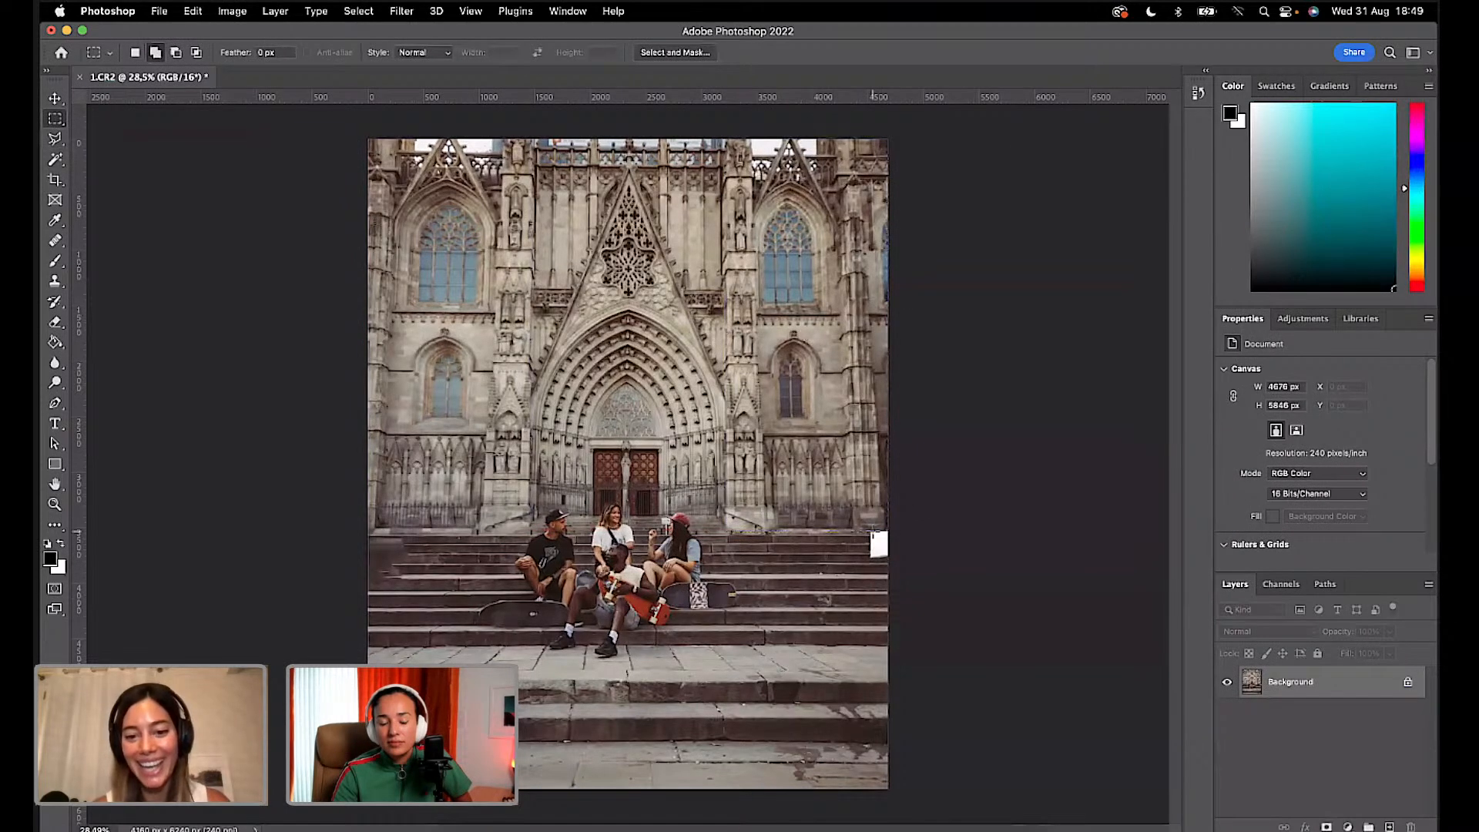
Step: Fill the white patch at the right end of the upper steps with a Content-Aware fill at 100% opacity, and deselect
{"action": "left_click_drag", "start_coordinate": [867, 530], "coordinate": [944, 567]}
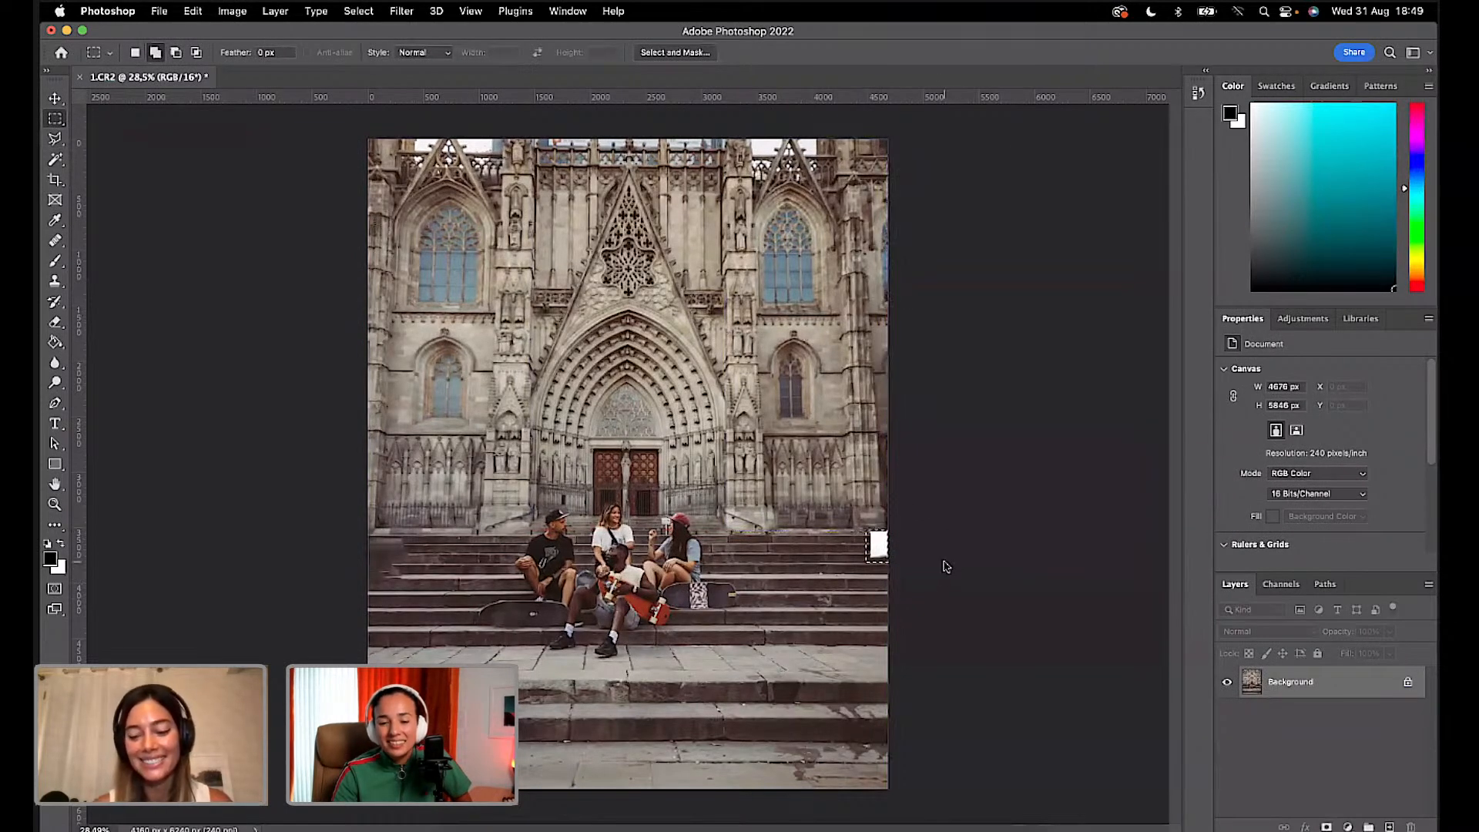
{"action": "key", "text": "shift+BackSpace"}
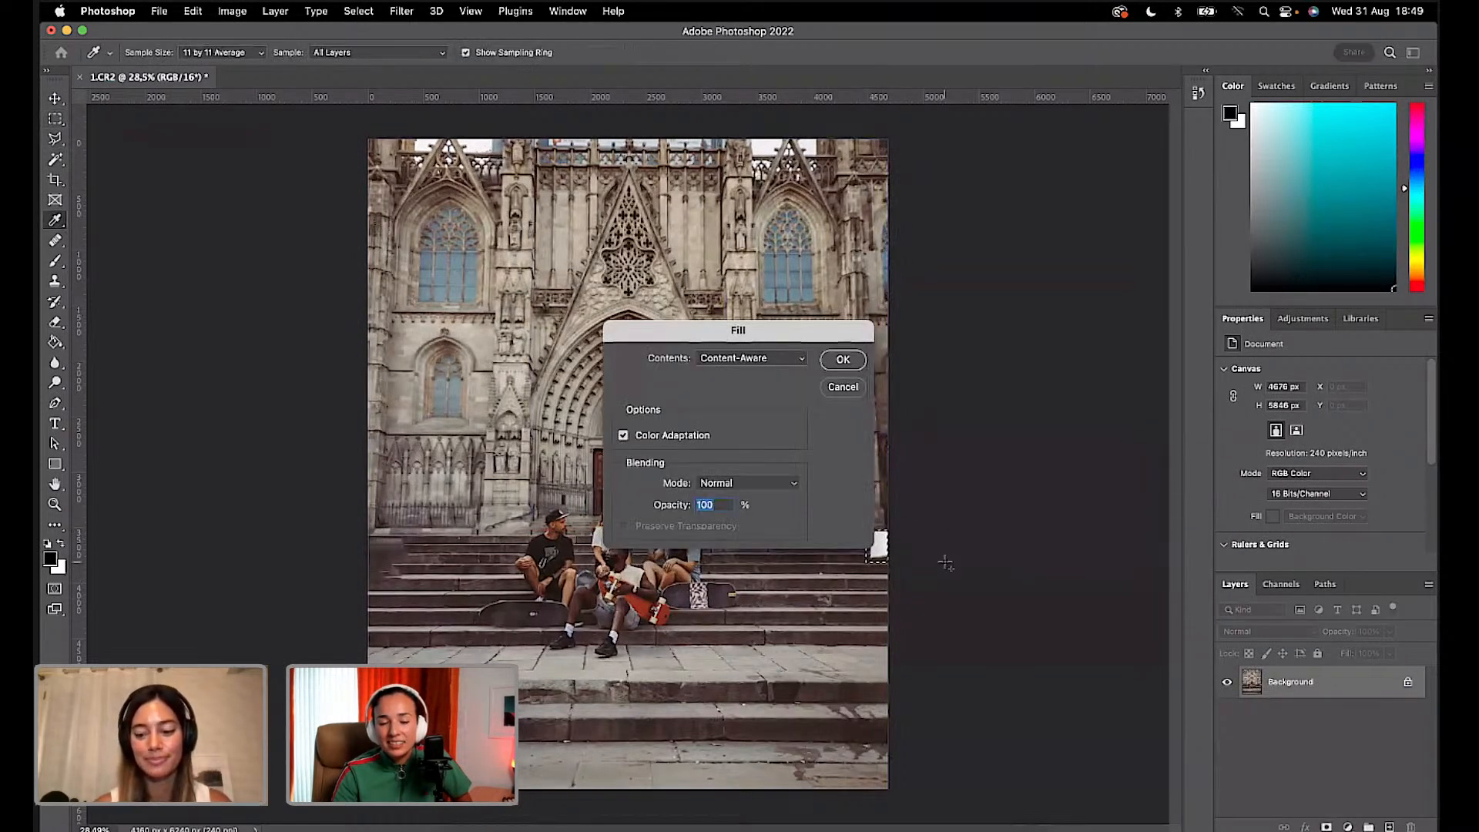
{"action": "key", "text": "Return"}
{"action": "key", "text": "super+d"}
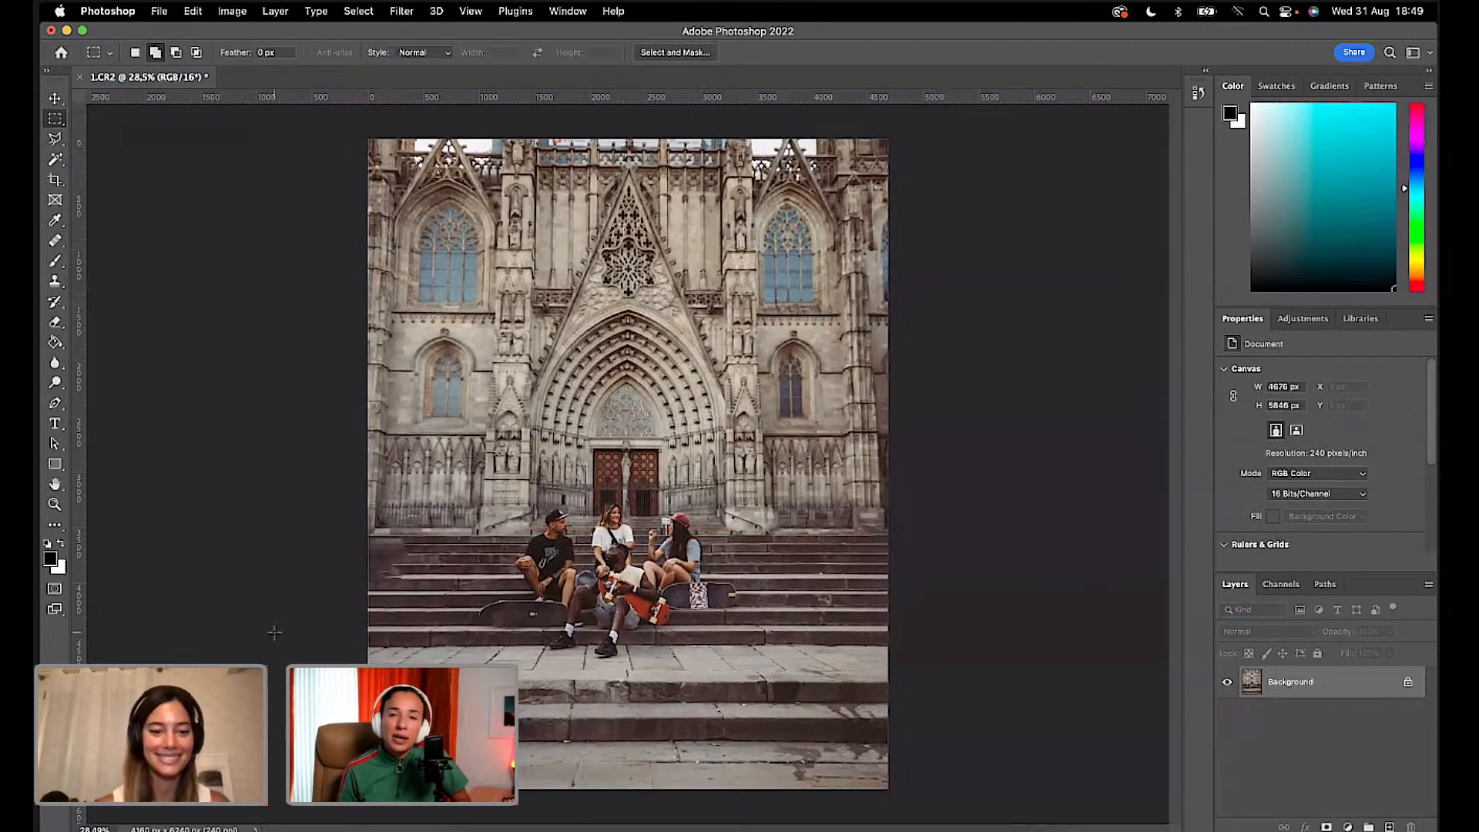
Step: Clean up the smudged left end of the upper steps with another Content-Aware fill at 100% opacity, and deselect
{"action": "left_click_drag", "start_coordinate": [410, 580], "coordinate": [347, 537]}
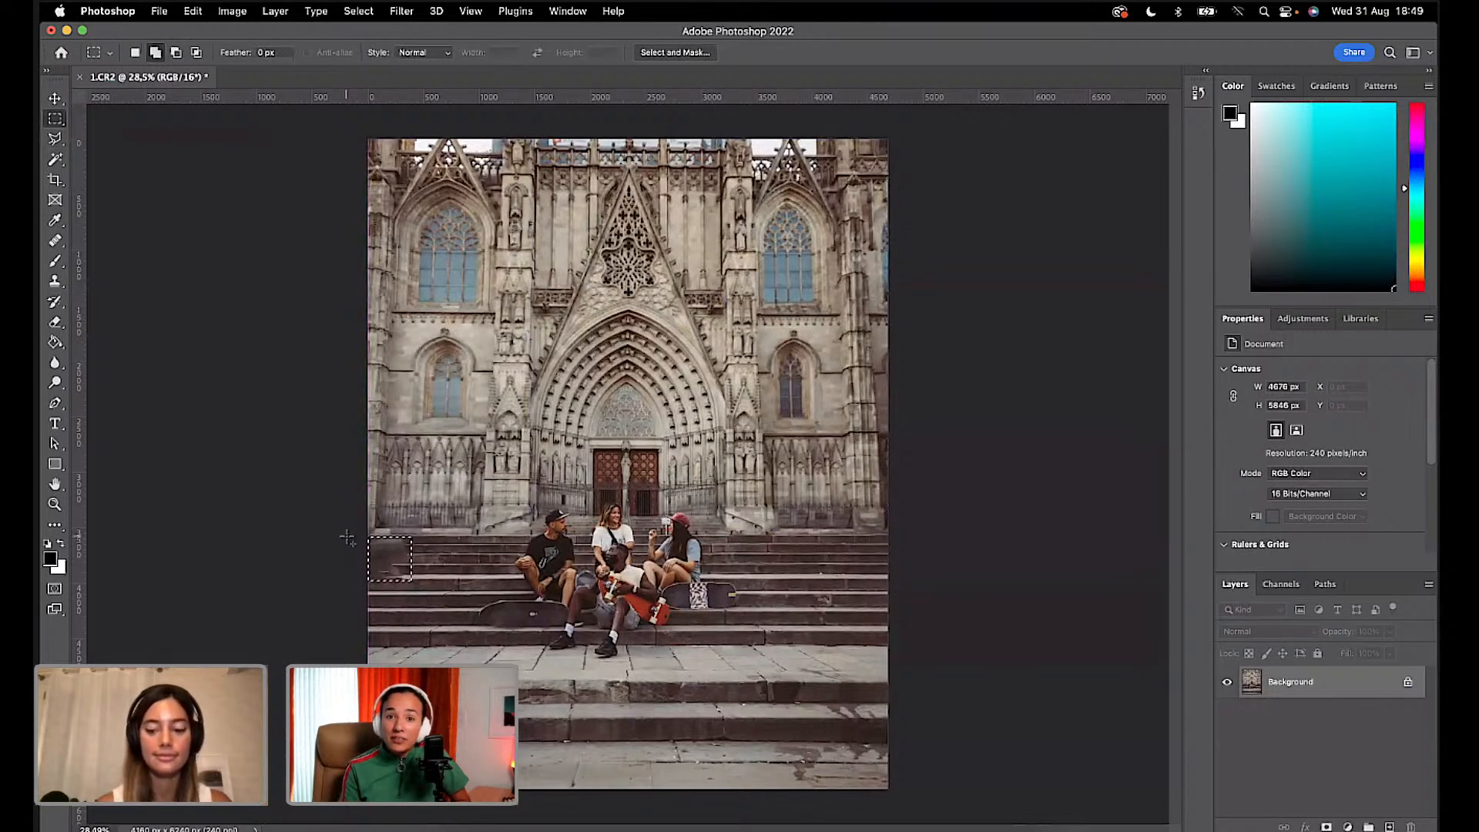
{"action": "key", "text": "shift+BackSpace"}
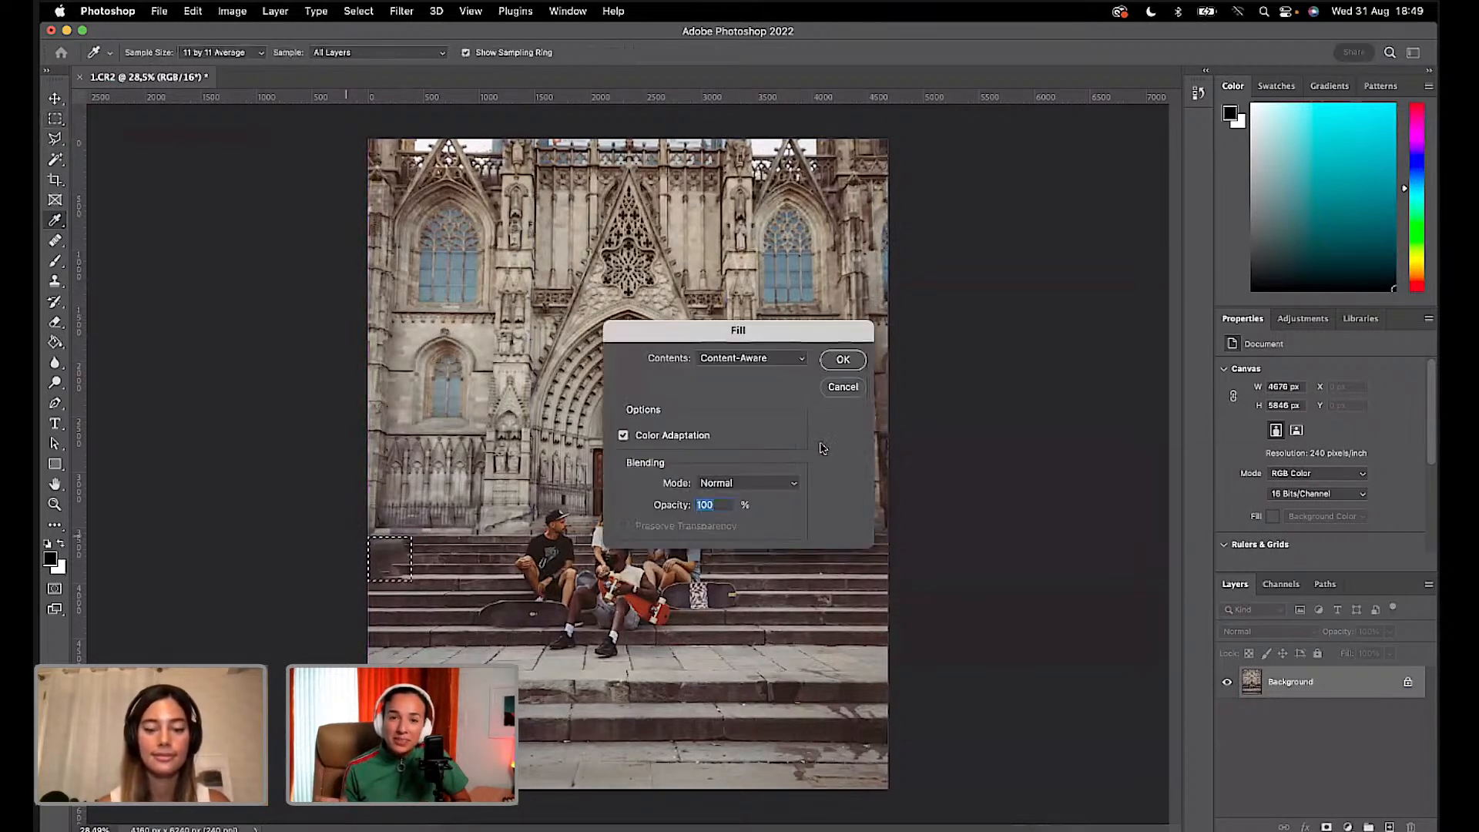
{"action": "key", "text": "Return"}
{"action": "key", "text": "super+d"}
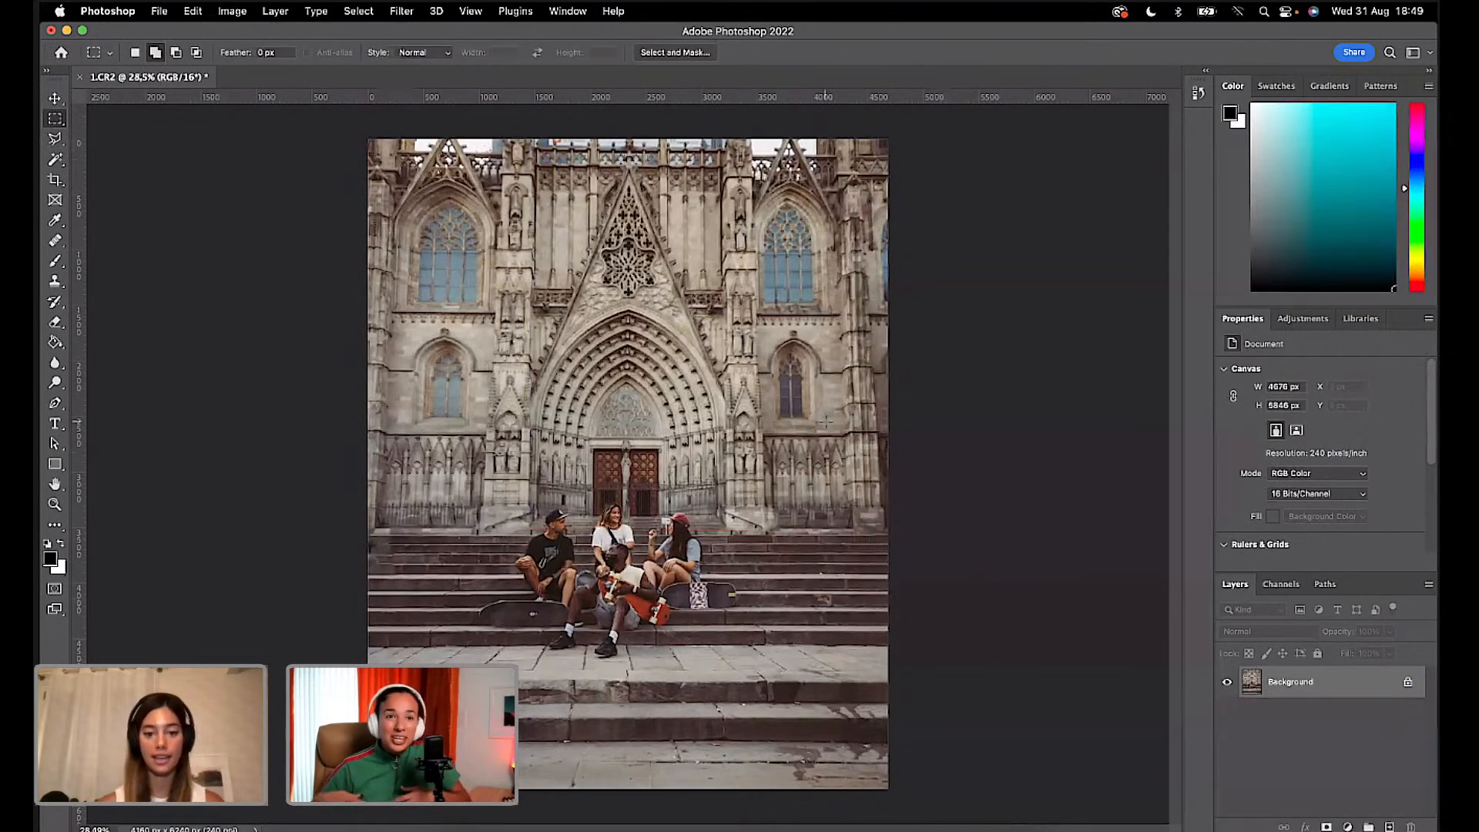
Step: Save the extended cathedral image
{"action": "scroll", "coordinate": [771, 322], "scroll_direction": "down", "scroll_amount": 1}
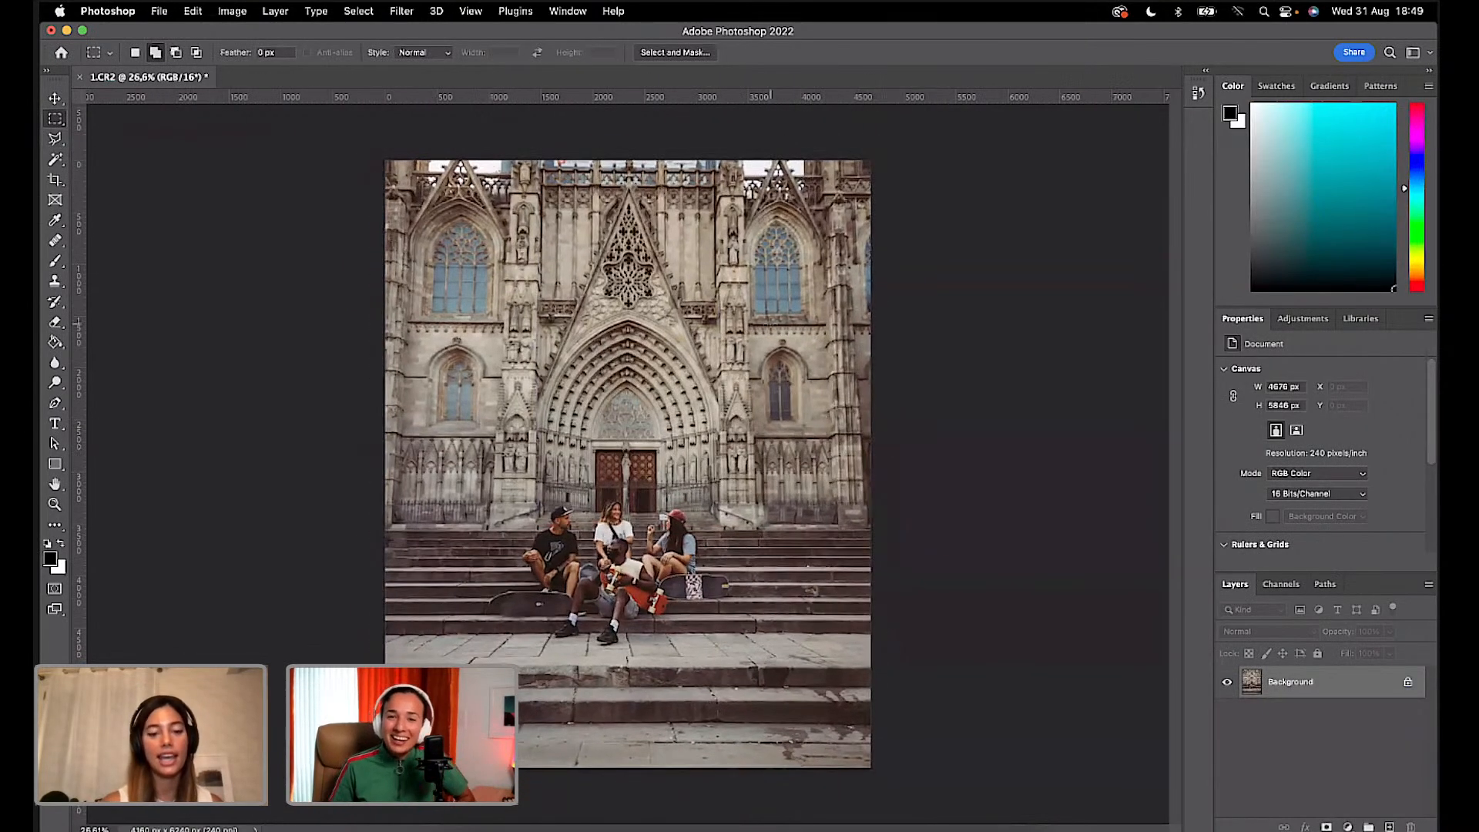
{"action": "scroll", "coordinate": [770, 322], "scroll_direction": "down", "scroll_amount": 2}
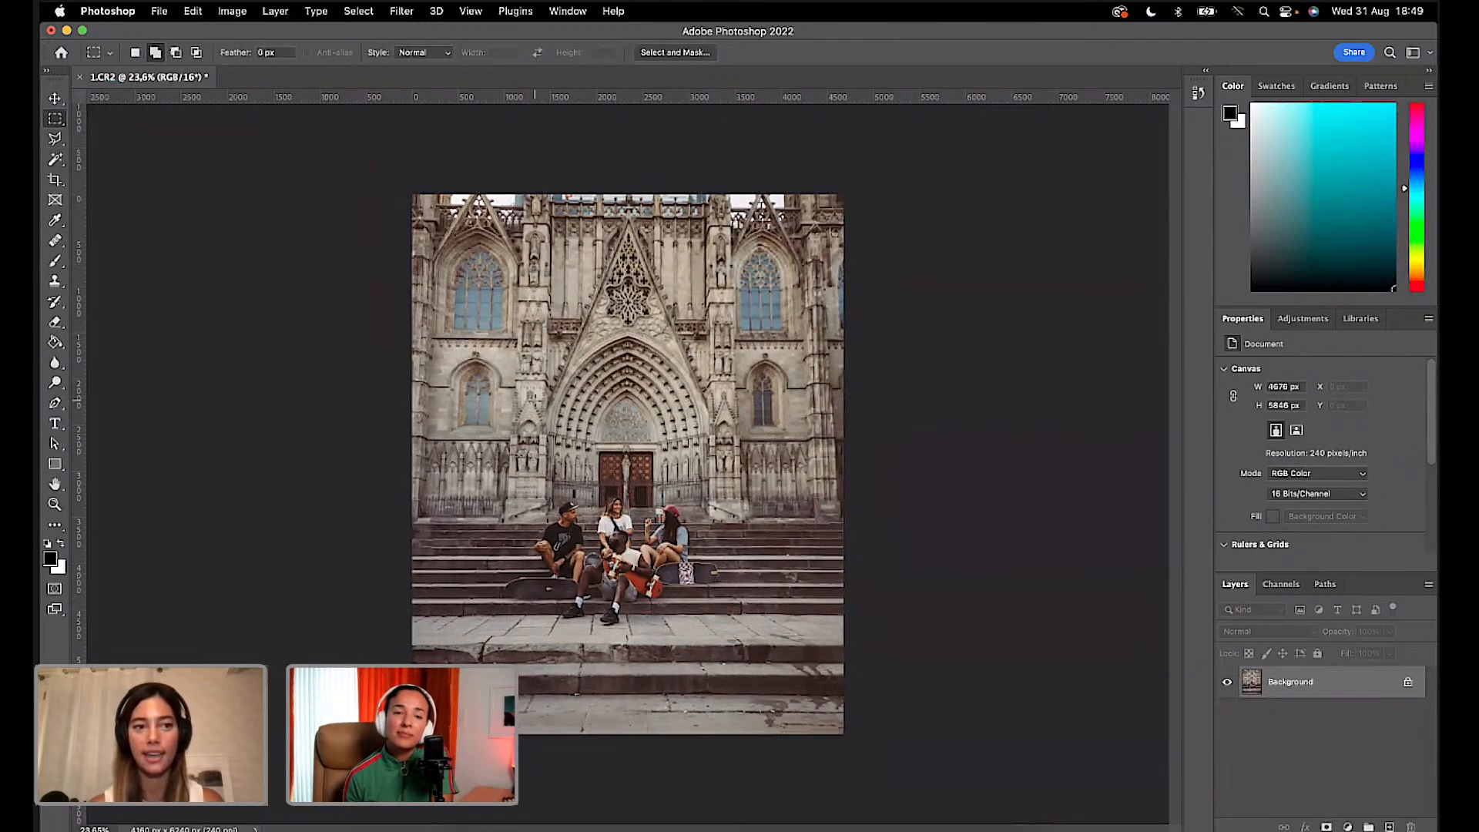
{"action": "left_click", "coordinate": [160, 12]}
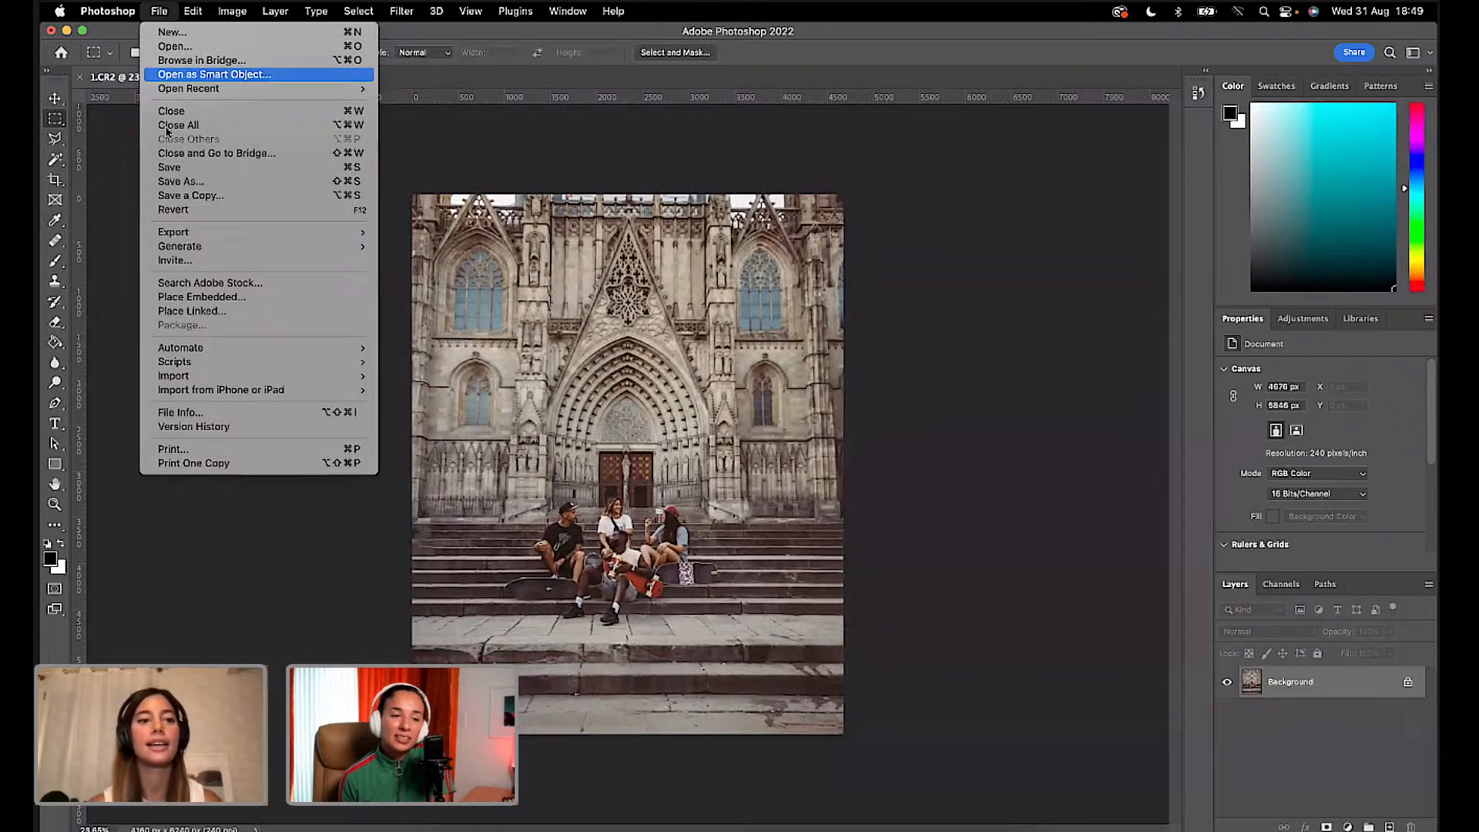
{"action": "left_click", "coordinate": [210, 168]}
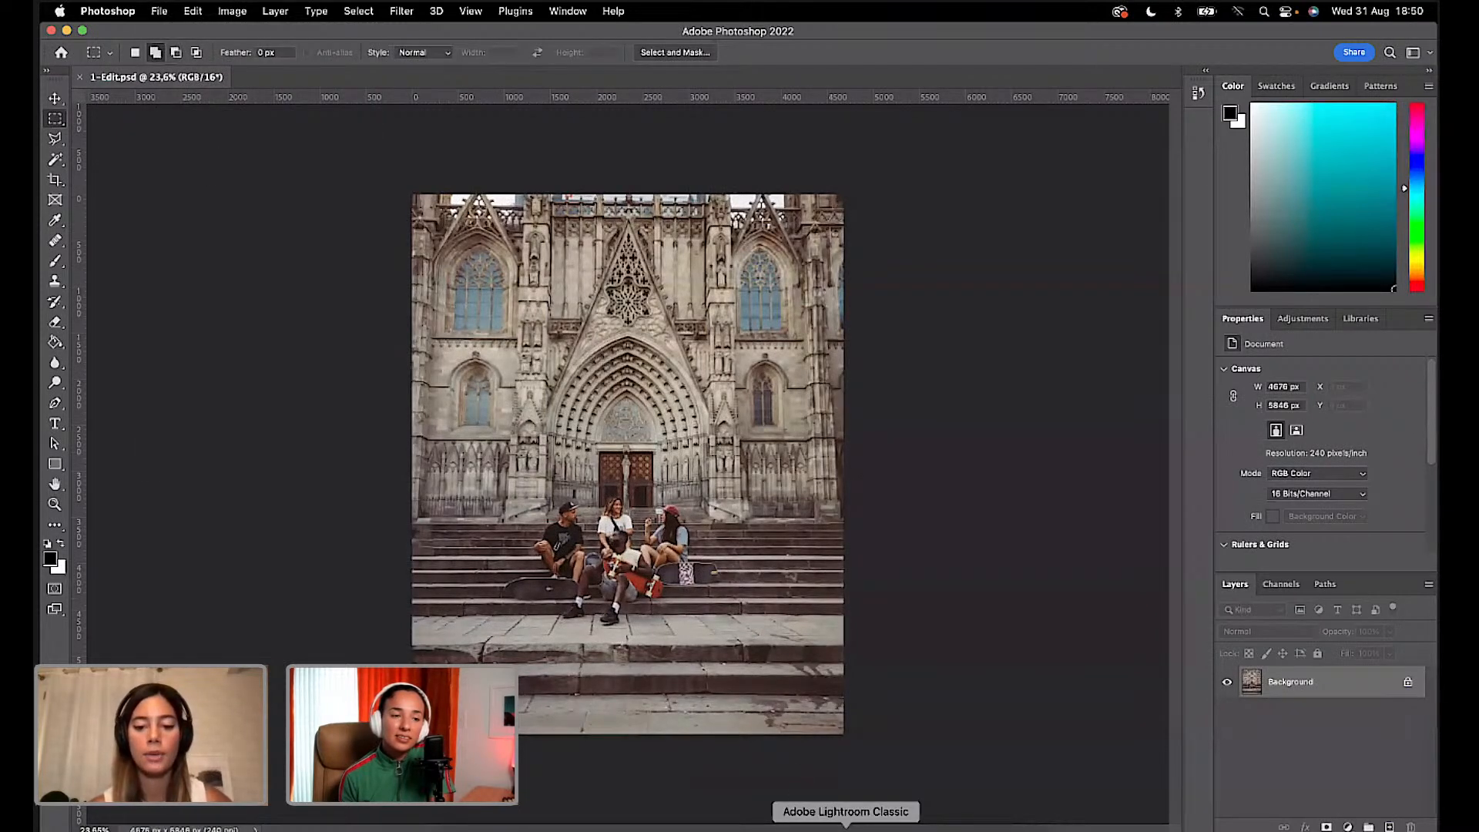
Step: Switch to Lightroom Classic and view the saved cathedral edit in the Develop module
{"action": "left_click", "coordinate": [846, 829]}
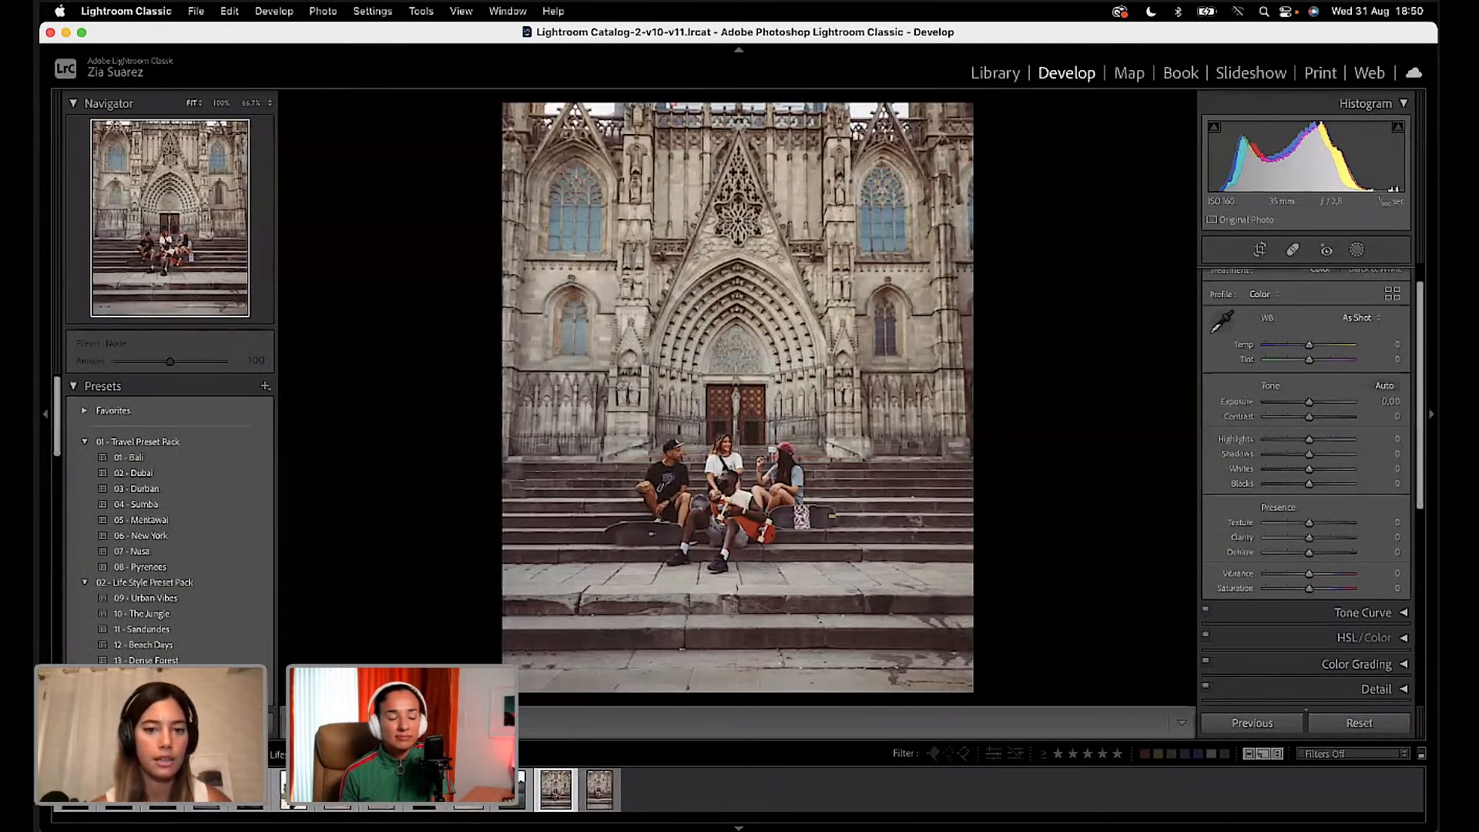
{"action": "left_click", "coordinate": [512, 790]}
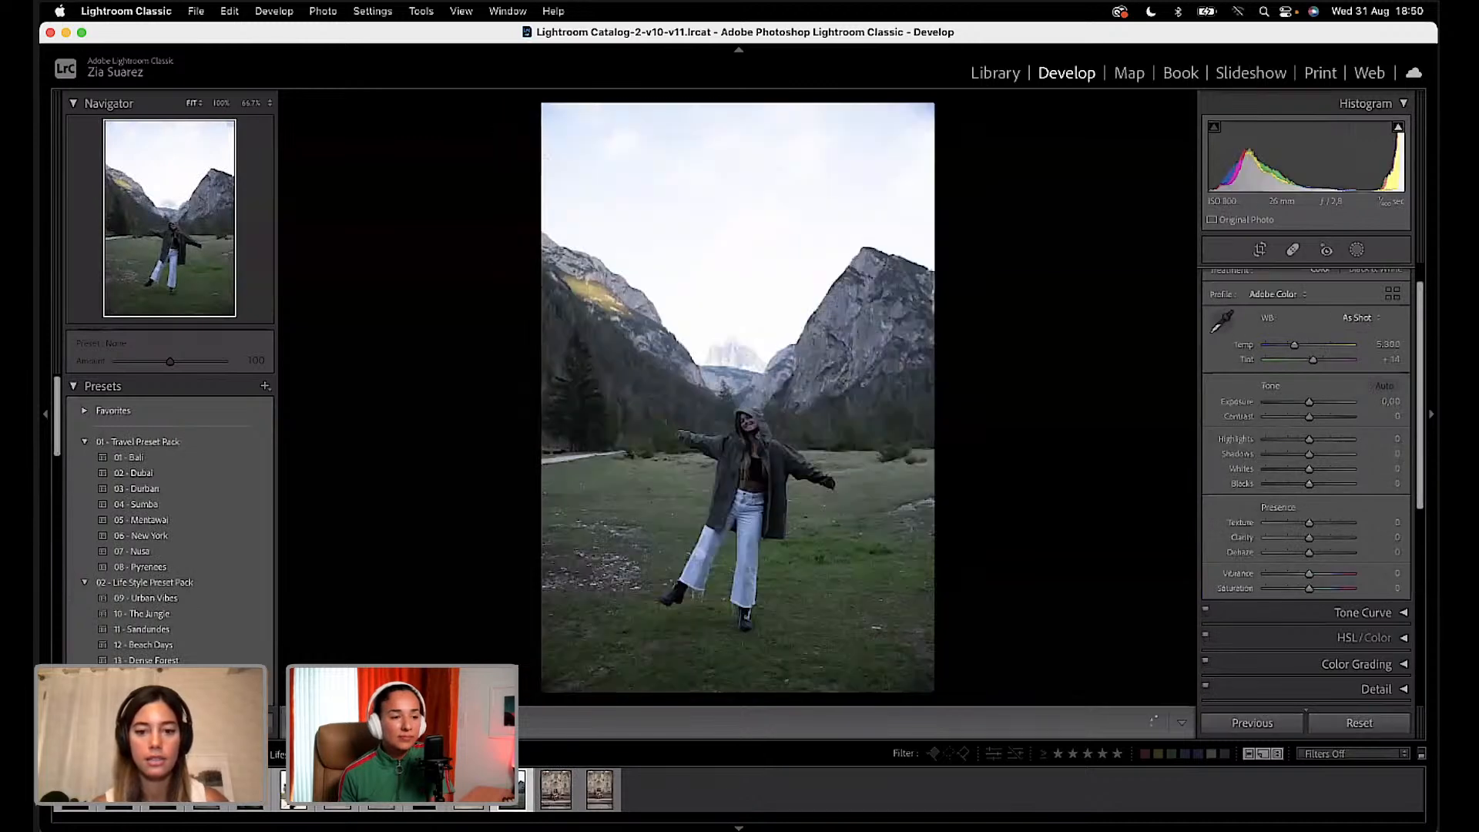
{"action": "key", "text": "Right"}
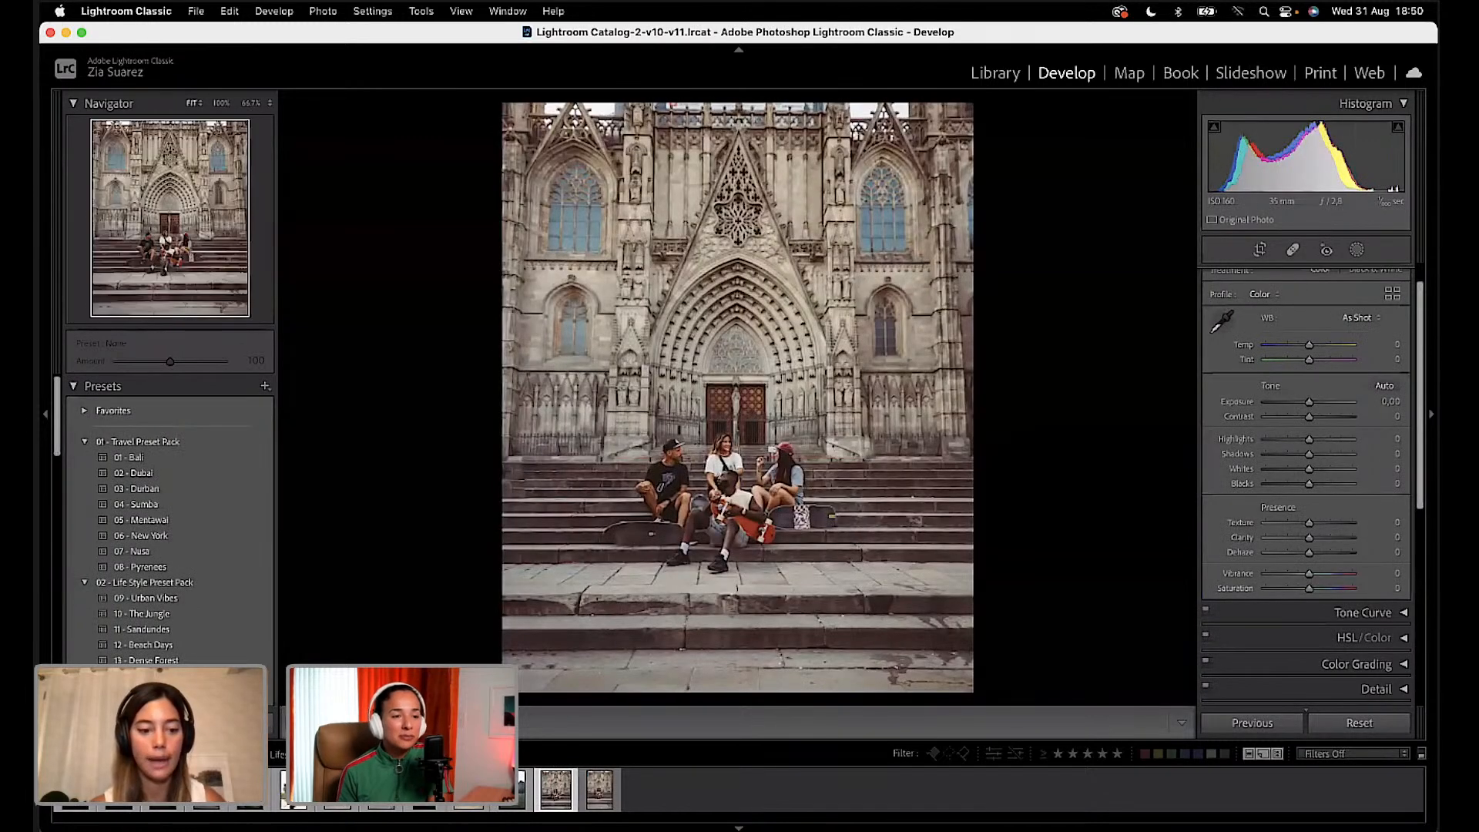
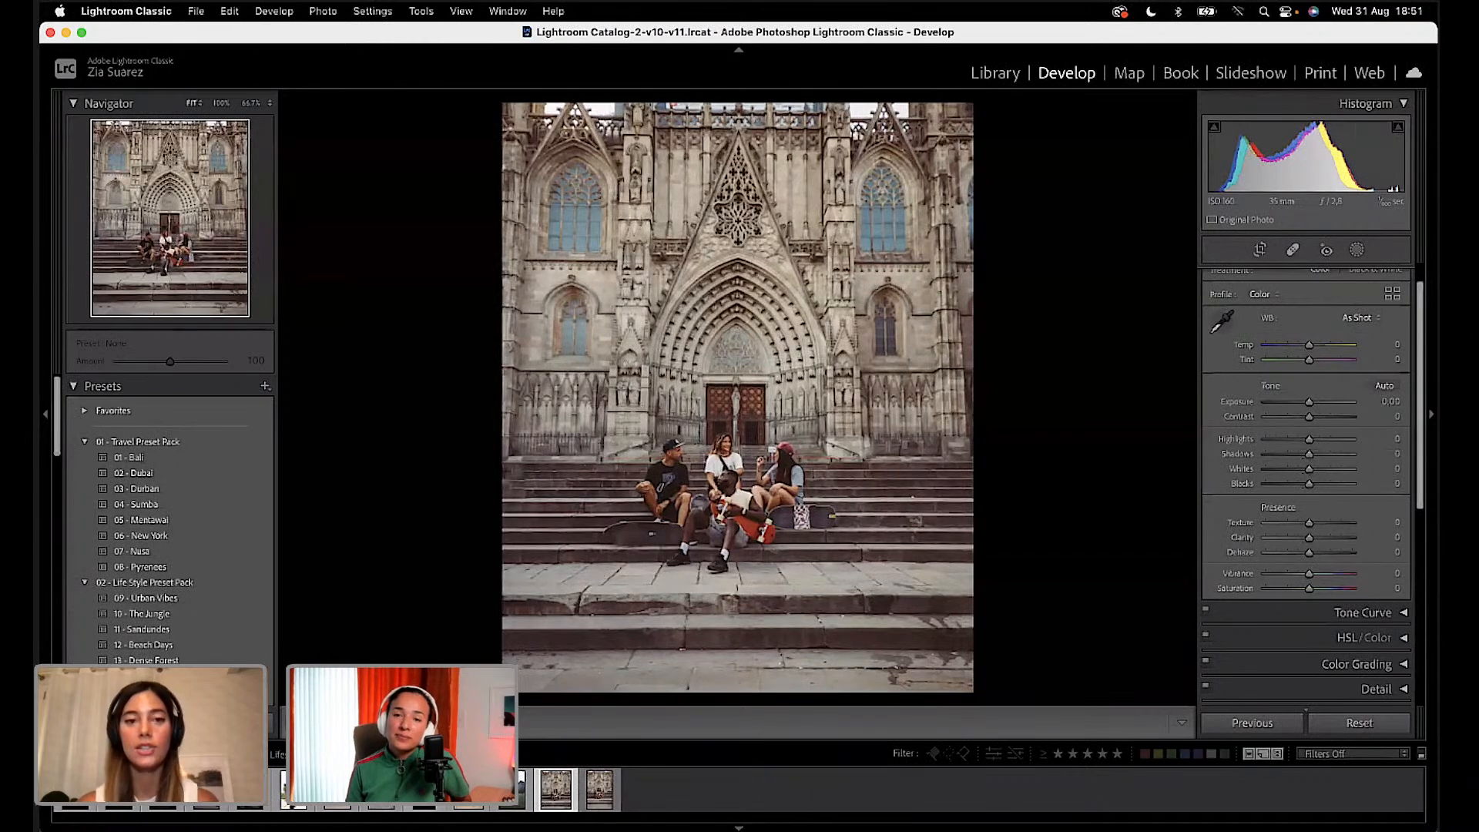
Step: Switch to the browser, open the social media business's Instagram profile and browse its food and lifestyle posts
{"action": "key", "text": "ctrl+Left"}
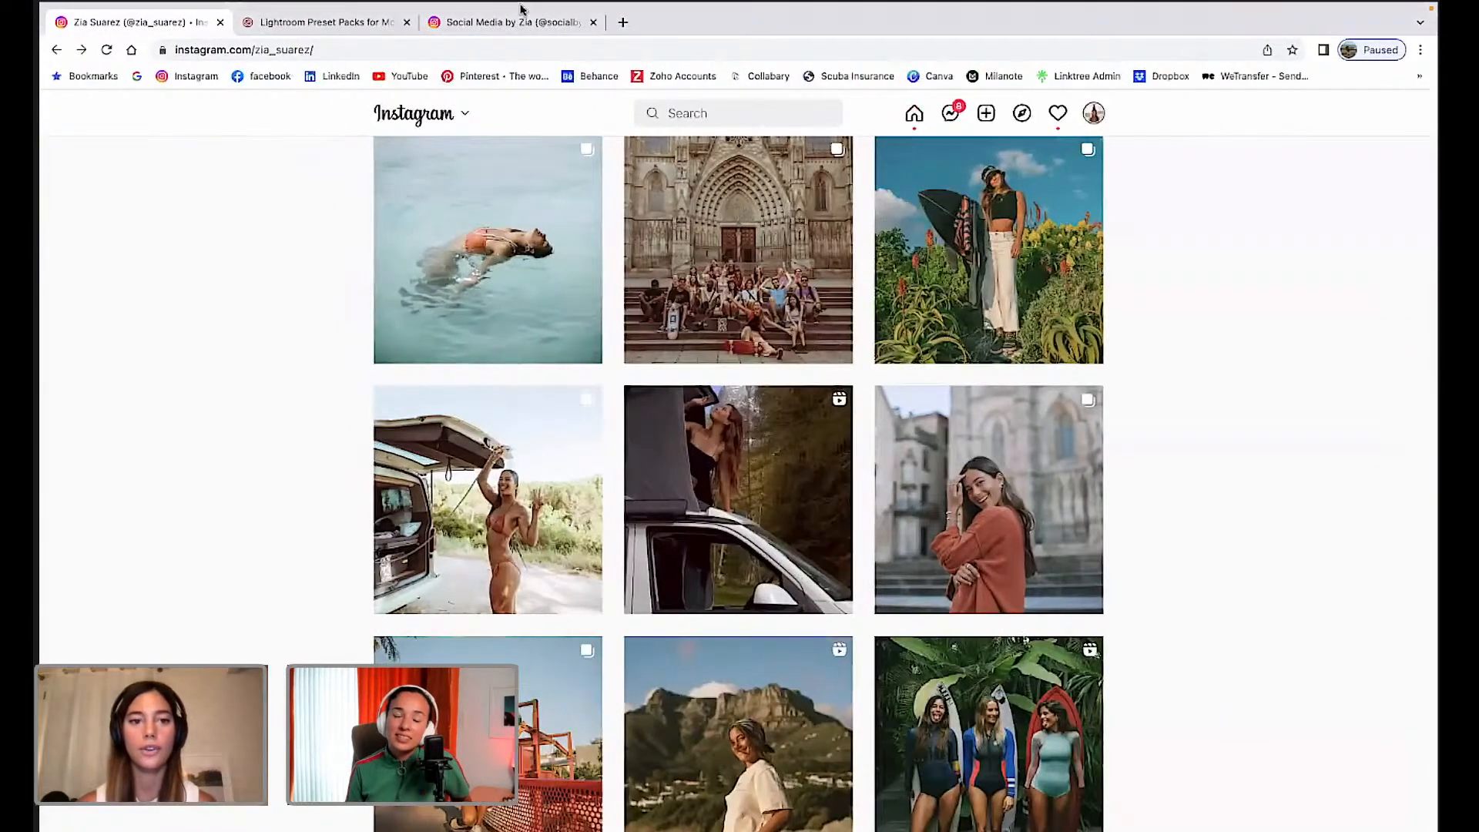
{"action": "left_click", "coordinate": [518, 22]}
{"action": "scroll", "coordinate": [597, 539], "scroll_direction": "down", "scroll_amount": 1}
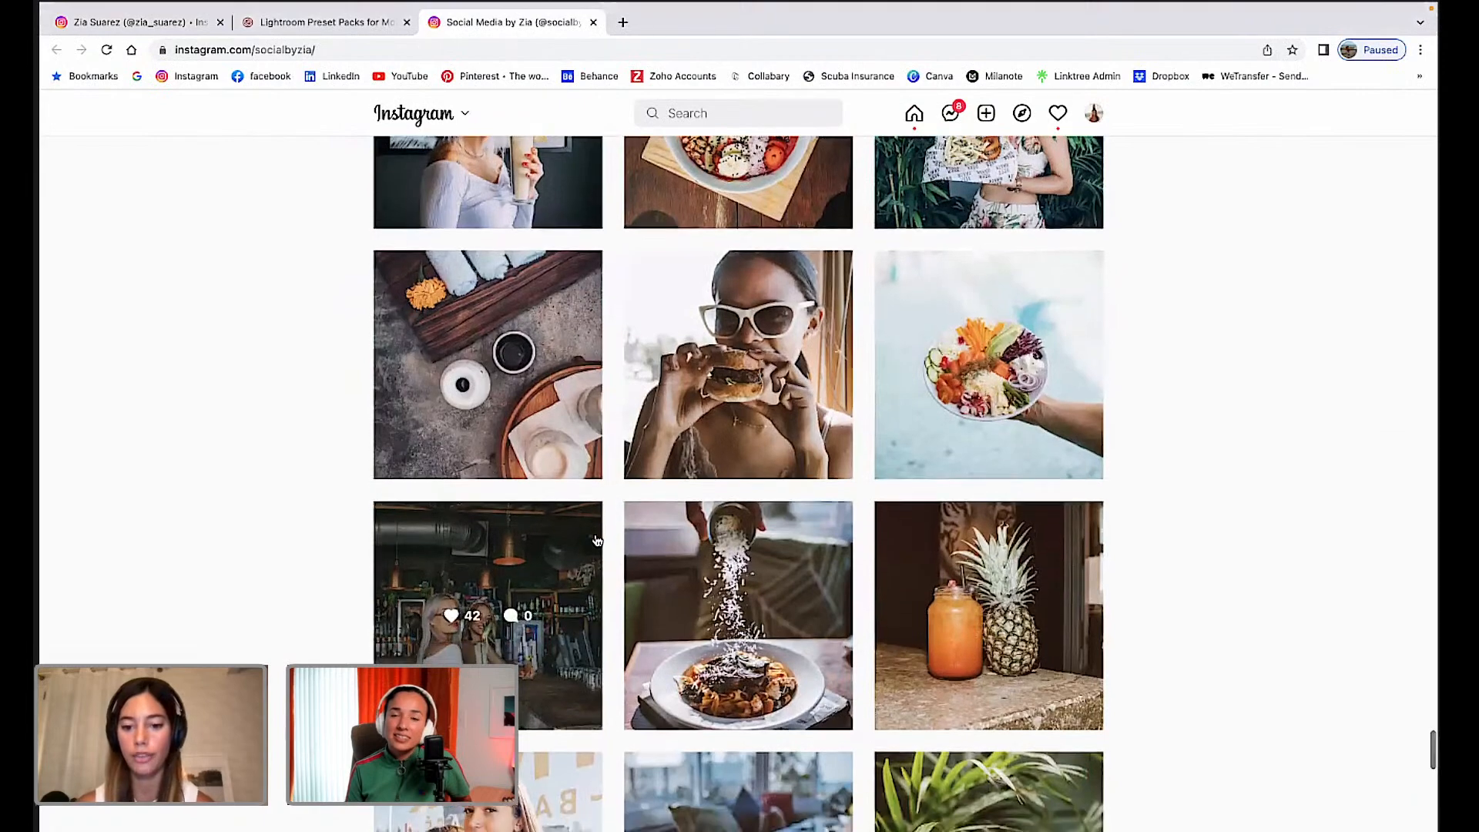
{"action": "scroll", "coordinate": [597, 539], "scroll_direction": "down", "scroll_amount": 2}
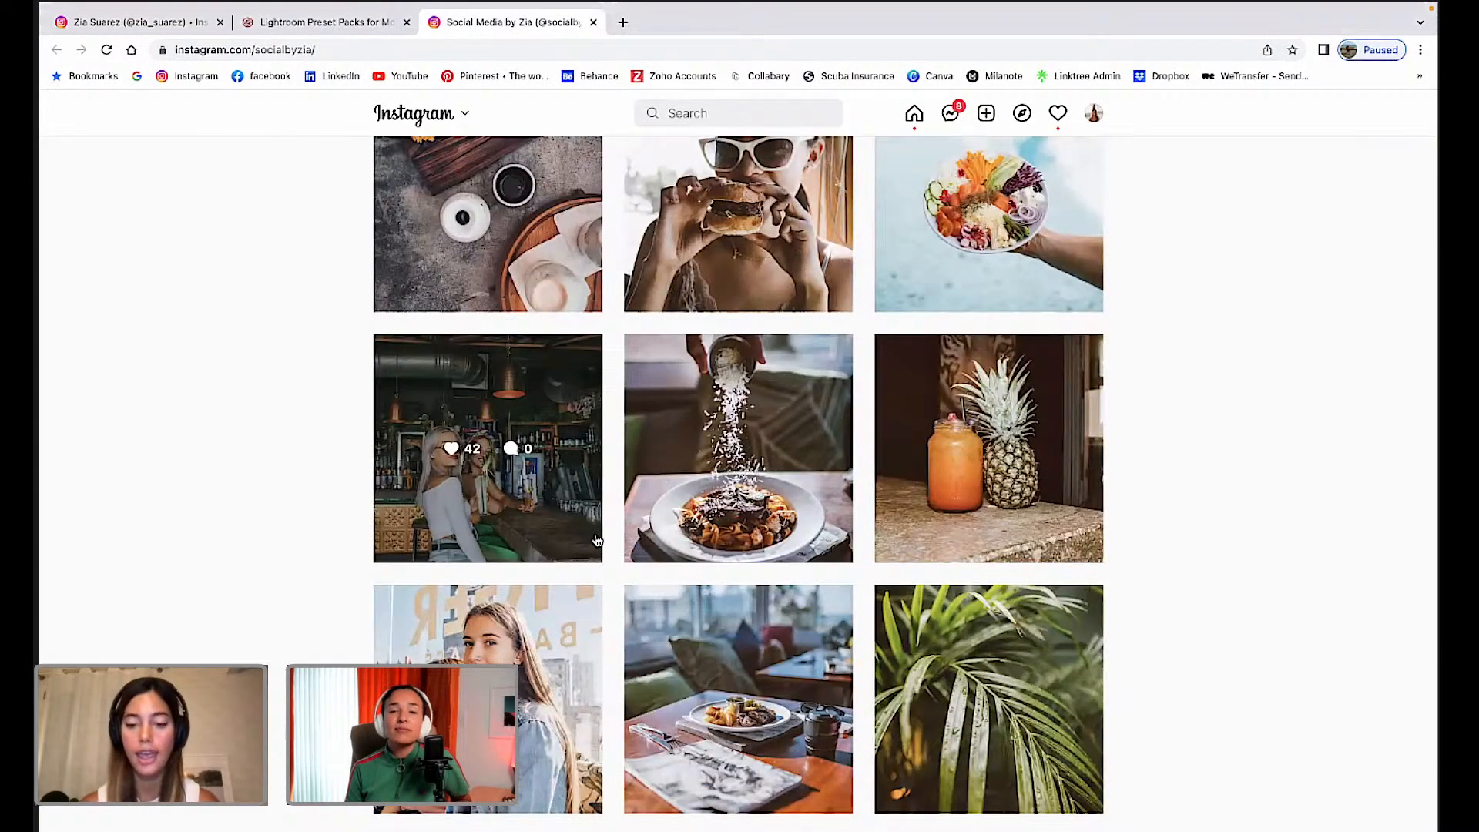
{"action": "scroll", "coordinate": [598, 539], "scroll_direction": "down", "scroll_amount": 3}
{"action": "scroll", "coordinate": [597, 539], "scroll_direction": "down", "scroll_amount": 2}
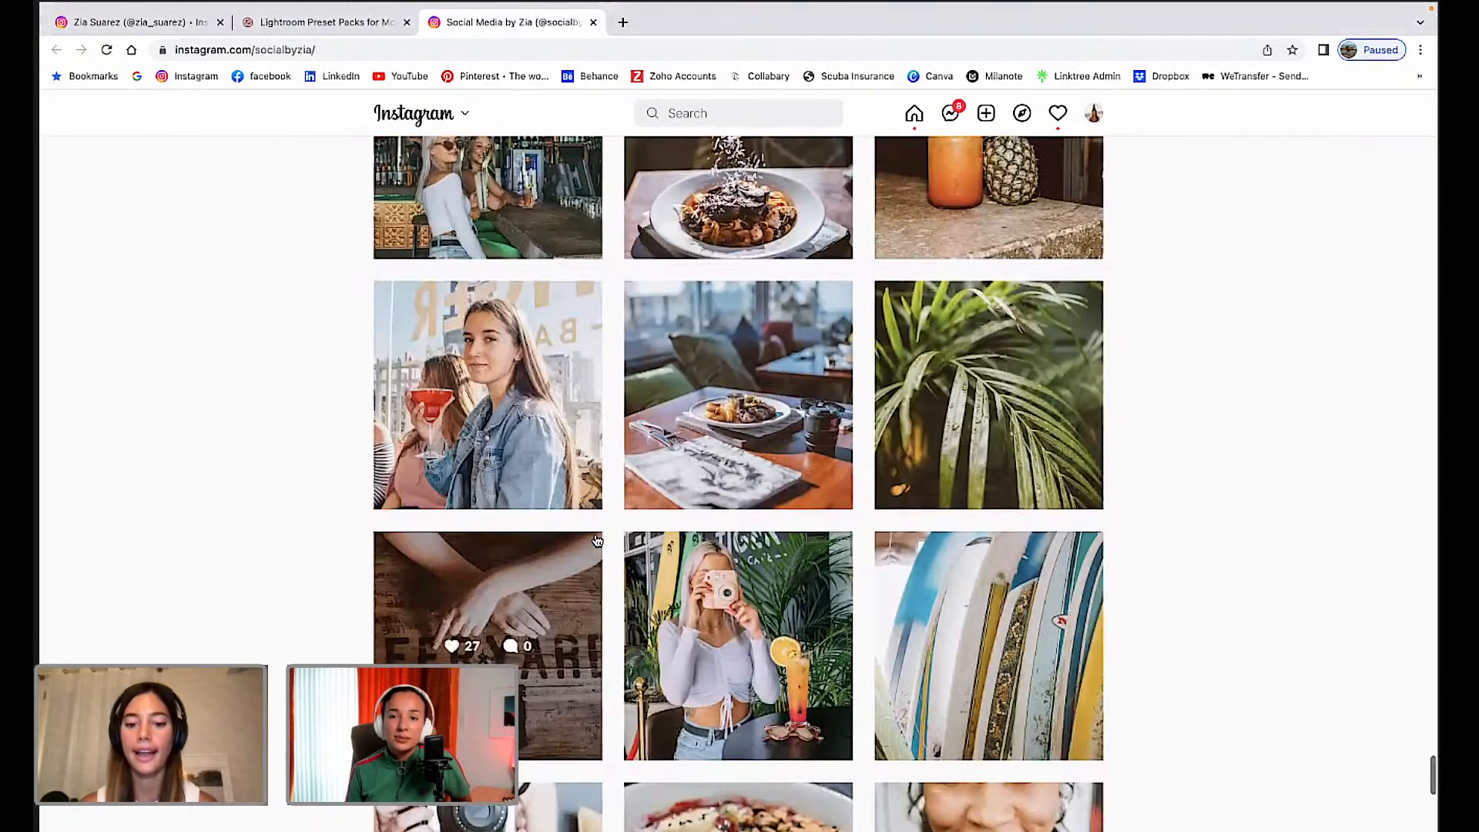
{"action": "scroll", "coordinate": [597, 539], "scroll_direction": "down", "scroll_amount": 2}
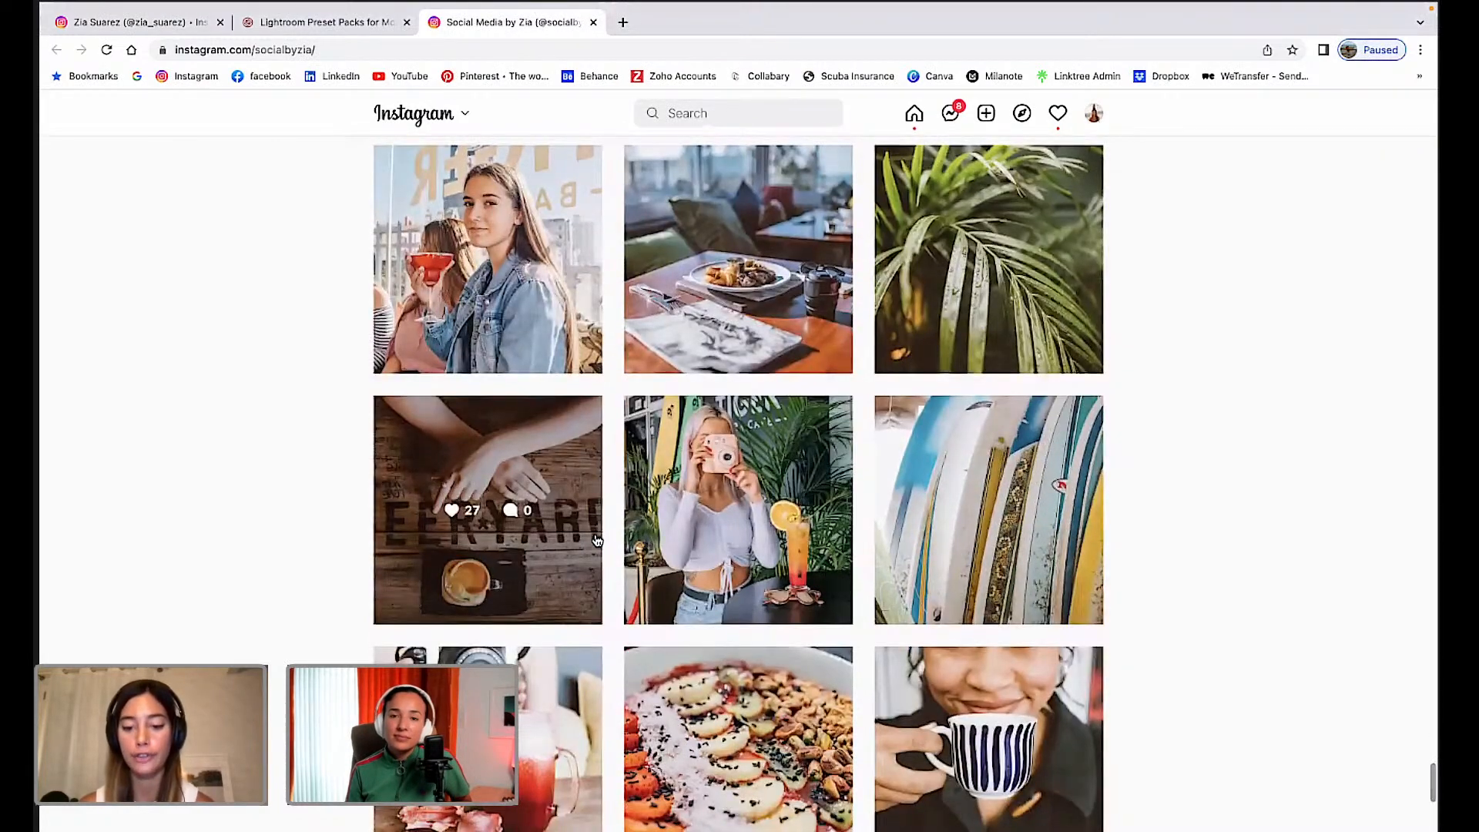
Step: Examine the food, drink and lifestyle posts in the business profile's older feed for consistent colours and composition
{"action": "scroll", "coordinate": [597, 539], "scroll_direction": "down", "scroll_amount": 1}
{"action": "scroll", "coordinate": [597, 539], "scroll_direction": "down", "scroll_amount": 2}
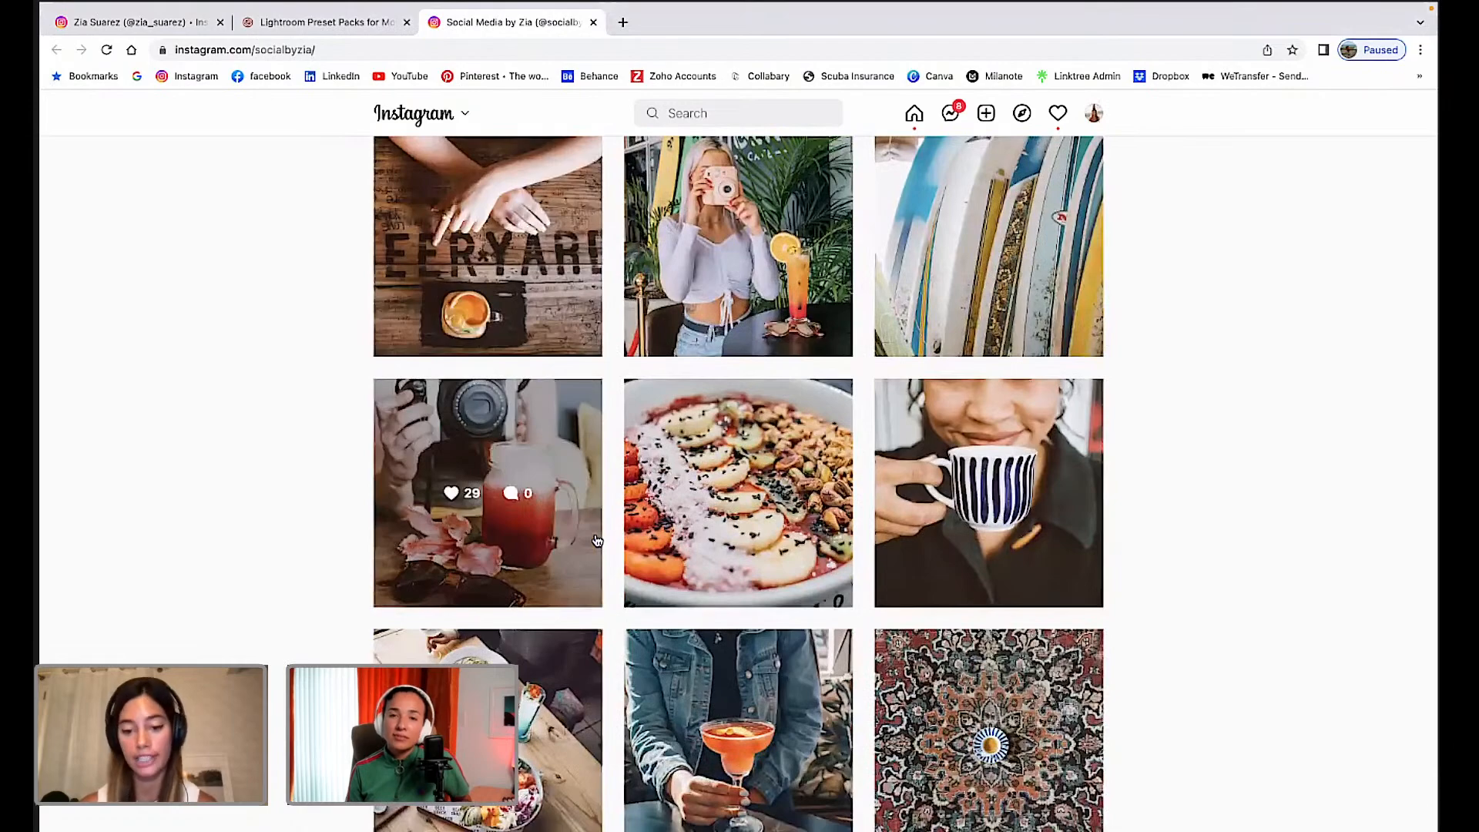
{"action": "scroll", "coordinate": [597, 539], "scroll_direction": "down", "scroll_amount": 5}
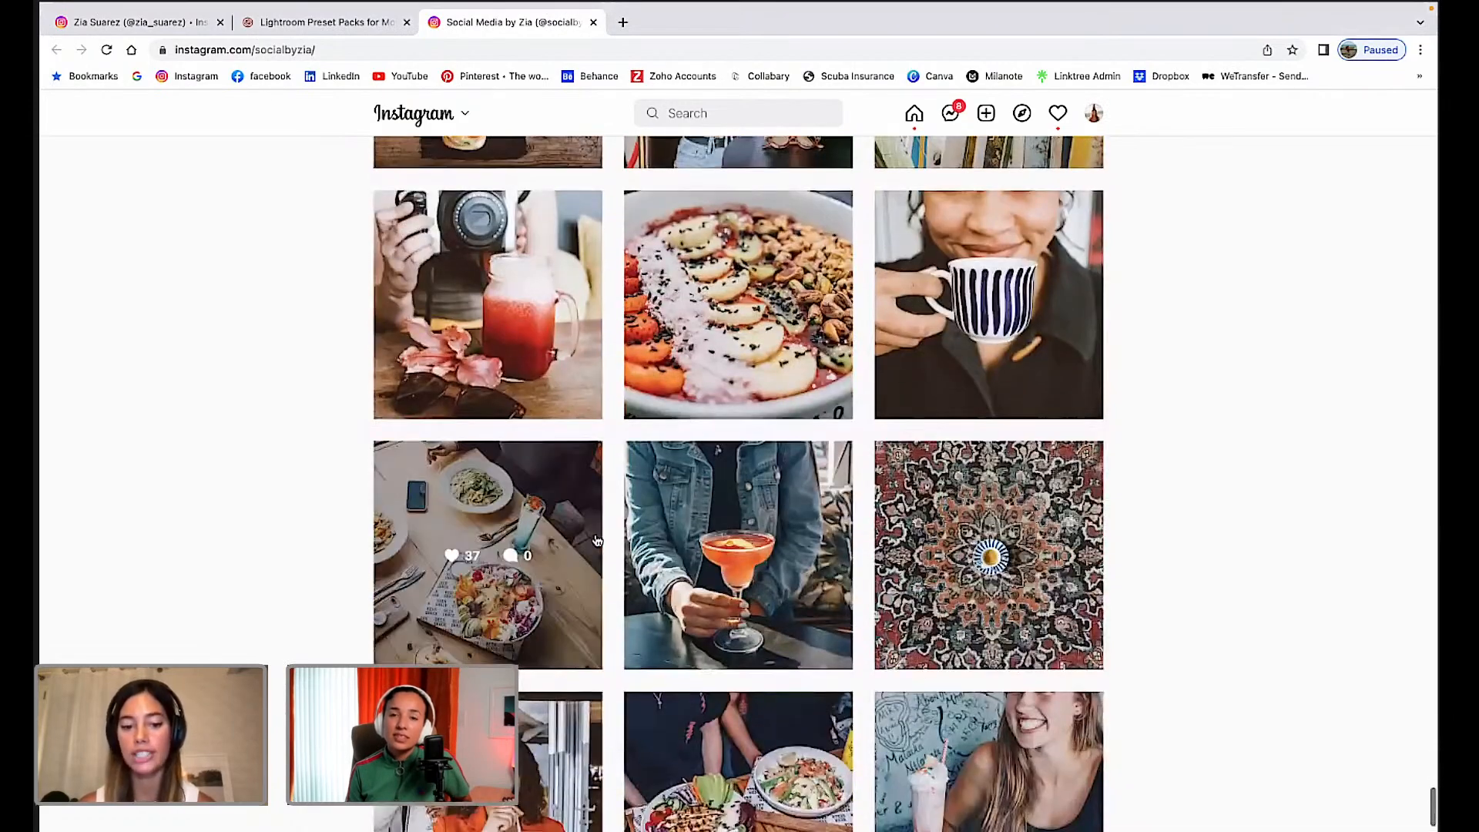
{"action": "scroll", "coordinate": [597, 539], "scroll_direction": "up", "scroll_amount": 3}
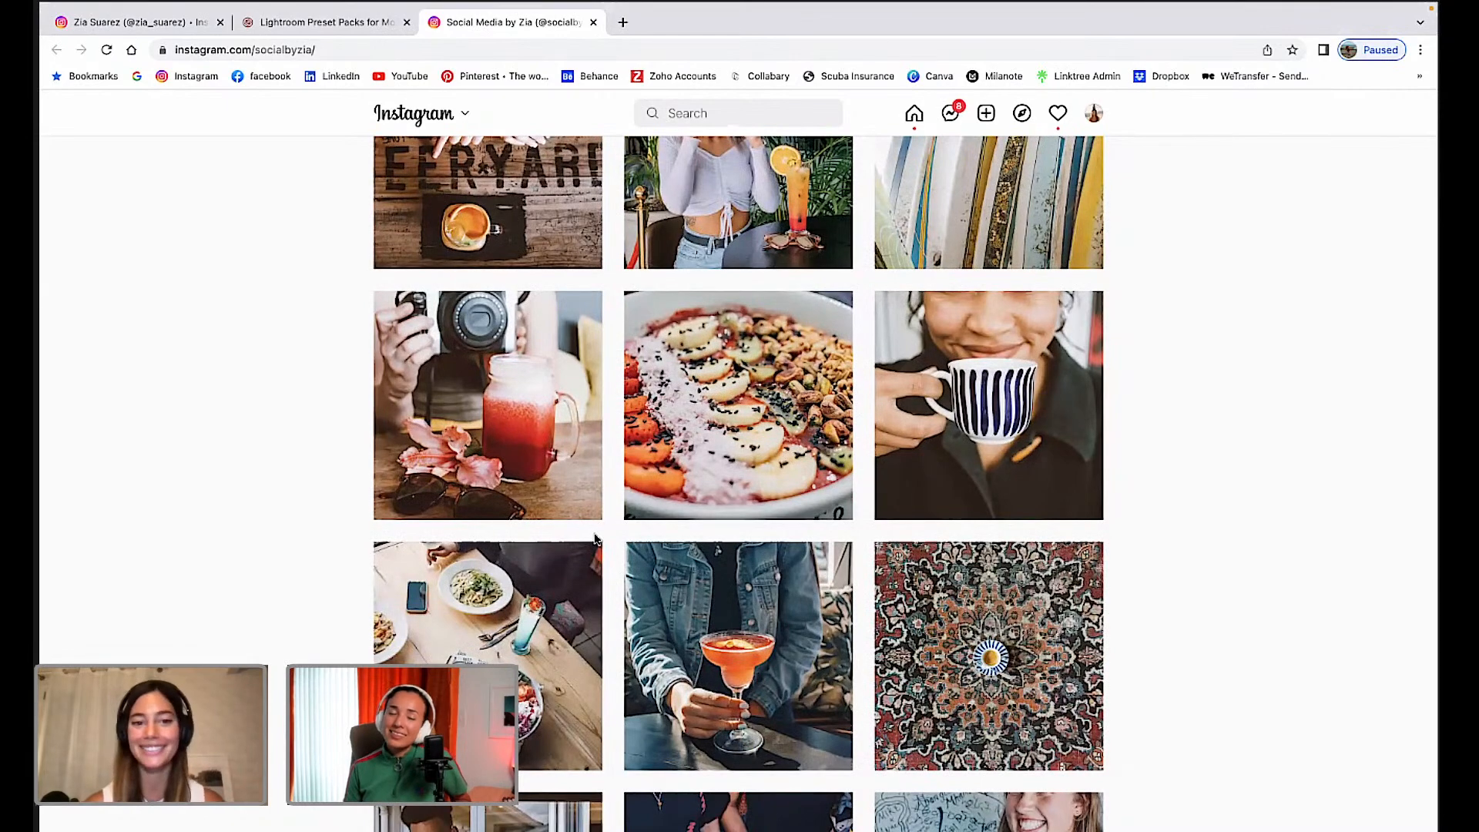
{"action": "scroll", "coordinate": [595, 540], "scroll_direction": "up", "scroll_amount": 5}
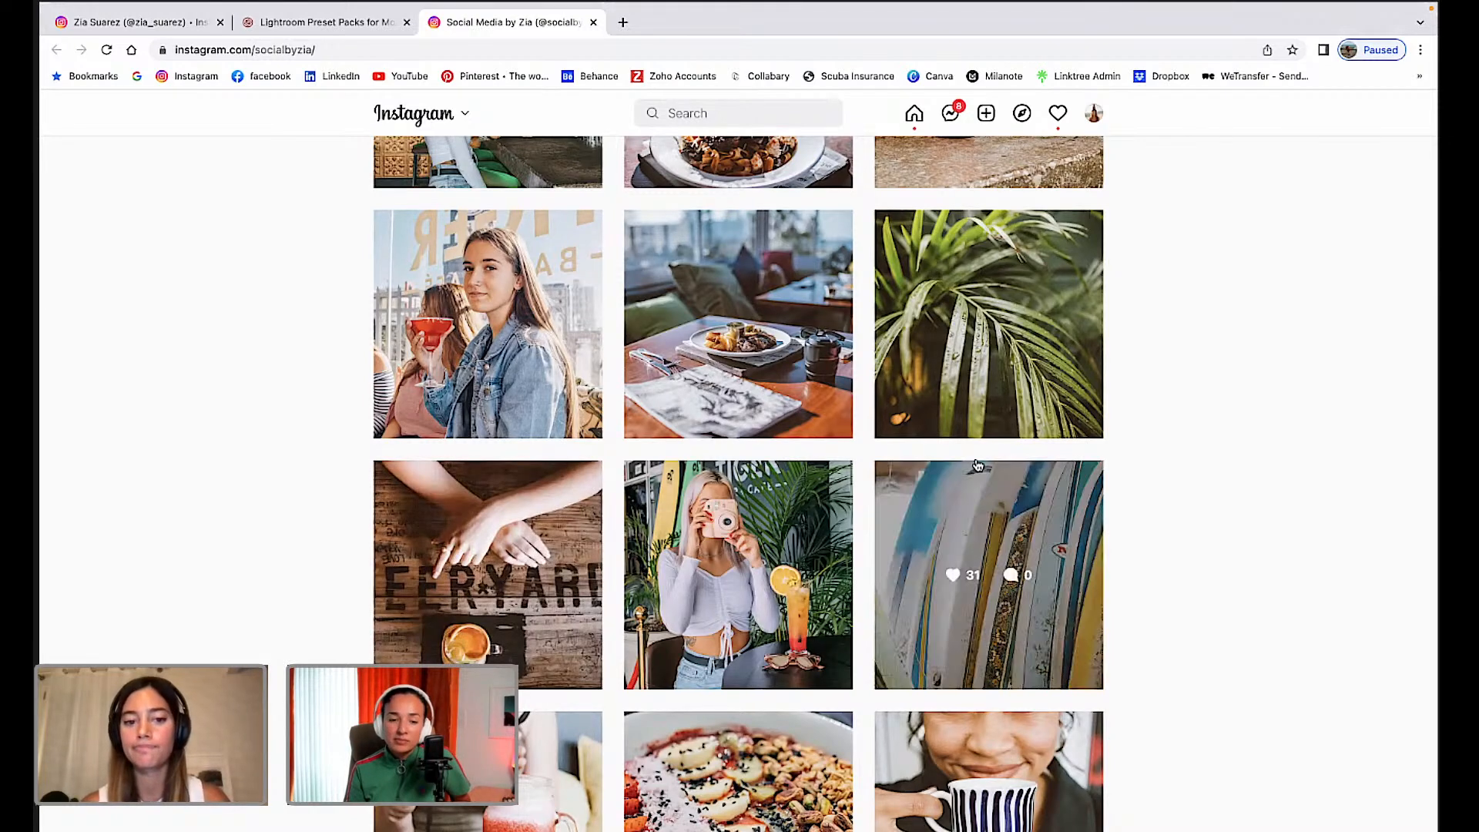
{"action": "scroll", "coordinate": [963, 539], "scroll_direction": "up", "scroll_amount": 1}
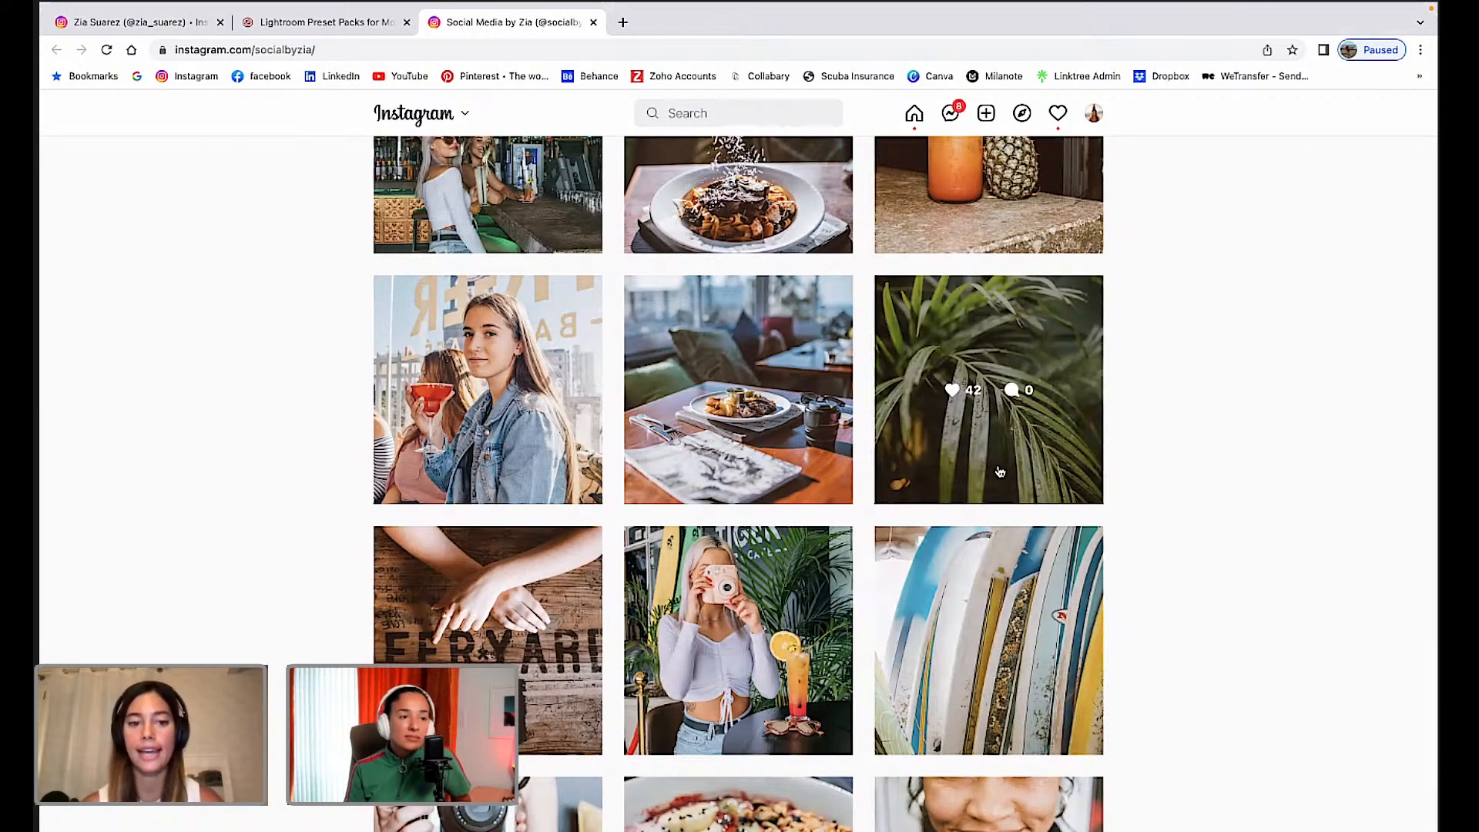
{"action": "scroll", "coordinate": [1000, 471], "scroll_direction": "up", "scroll_amount": 2}
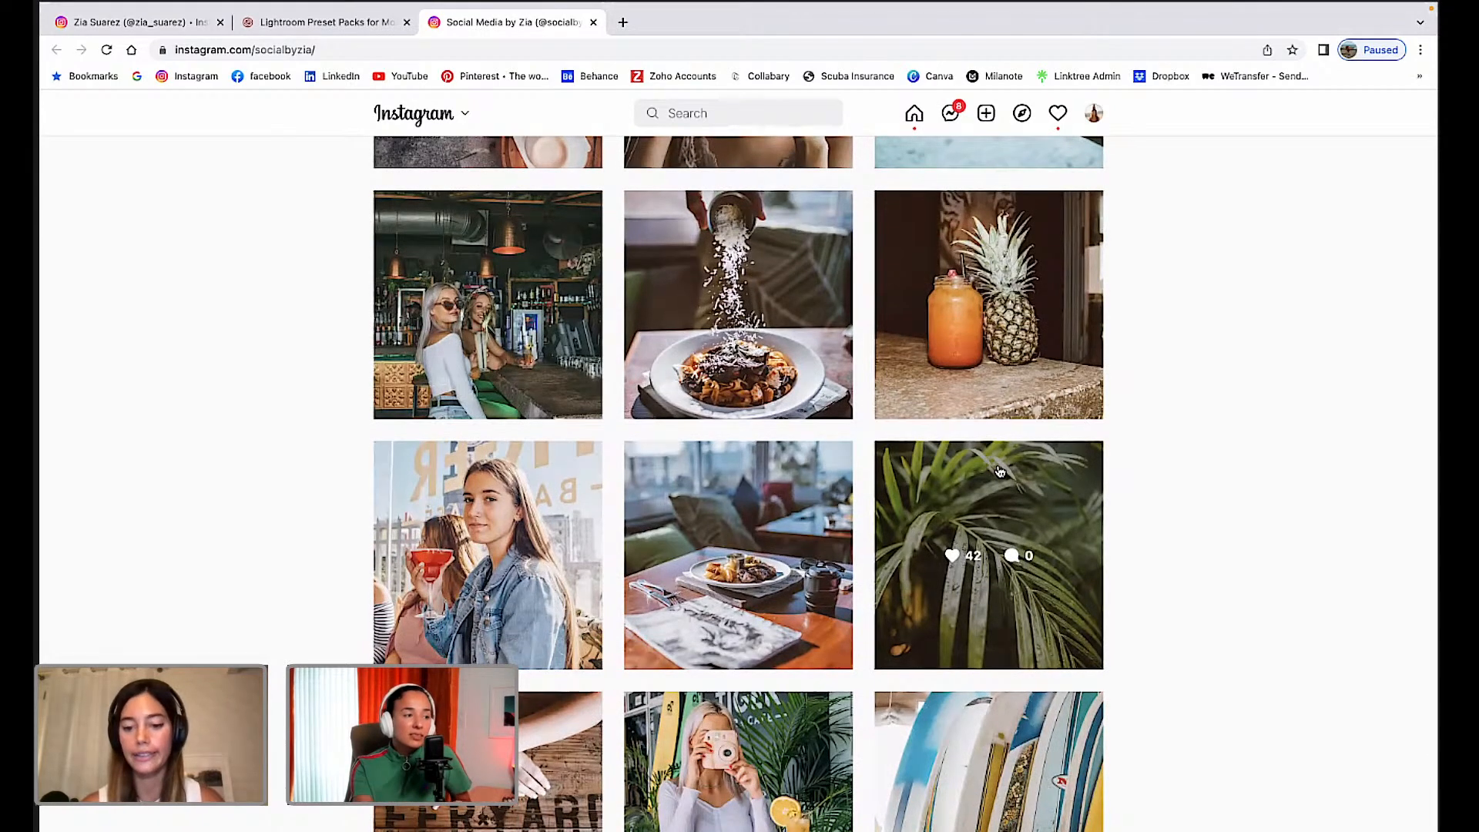
{"action": "scroll", "coordinate": [1000, 471], "scroll_direction": "up", "scroll_amount": 4}
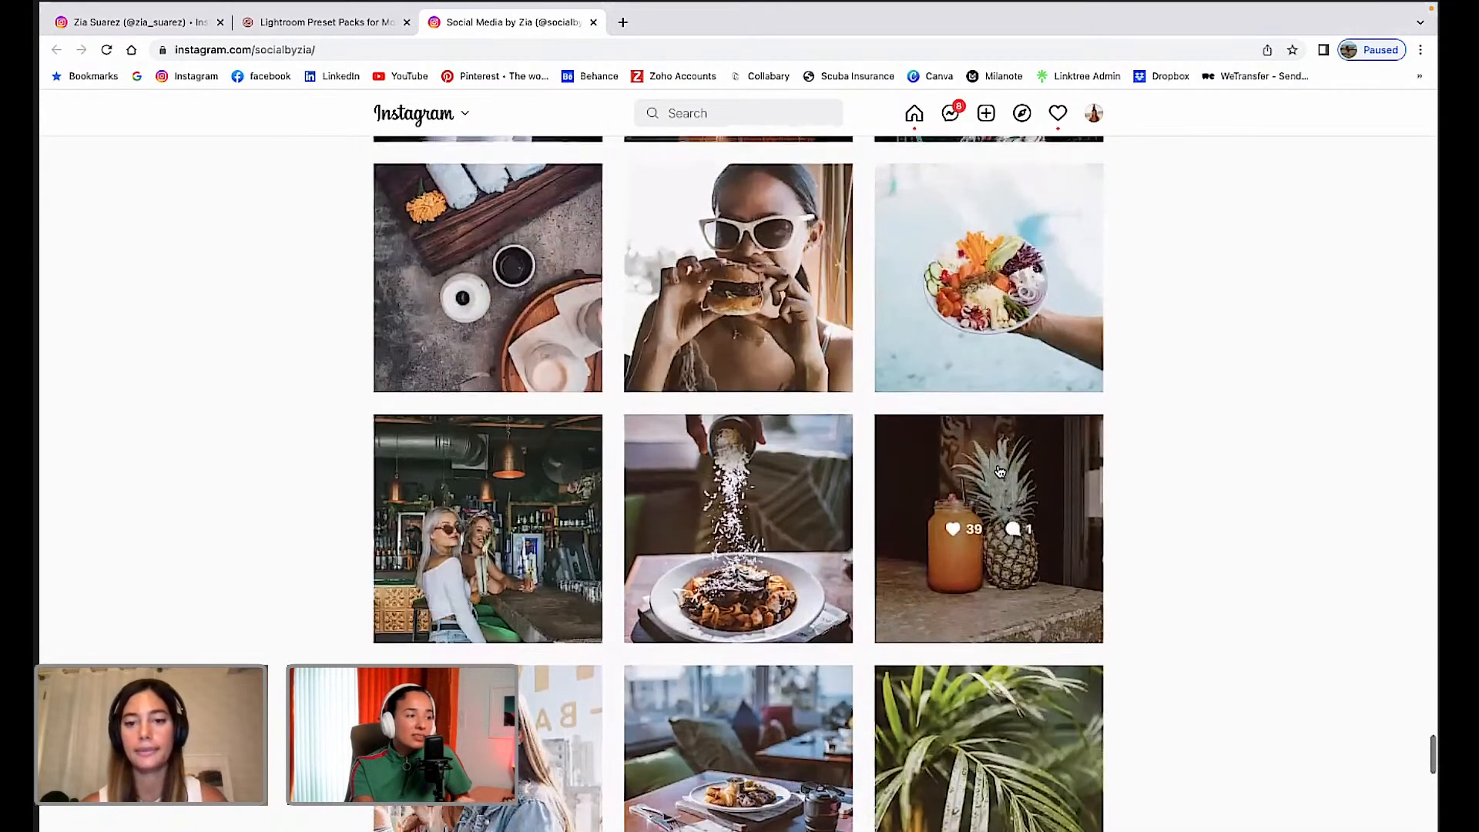
{"action": "scroll", "coordinate": [1027, 328], "scroll_direction": "up", "scroll_amount": 1}
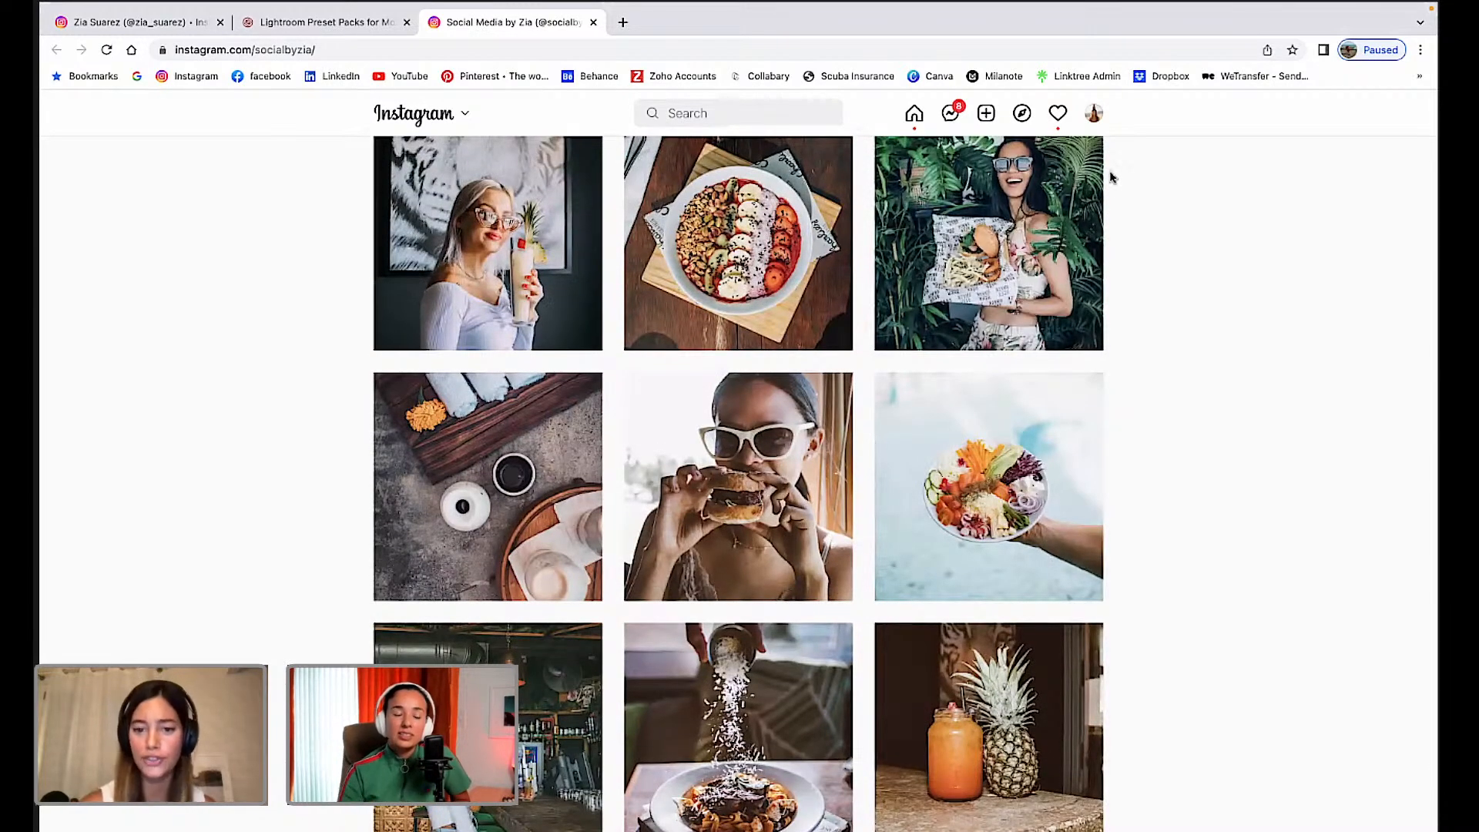
{"action": "scroll", "coordinate": [959, 574], "scroll_direction": "down", "scroll_amount": 2}
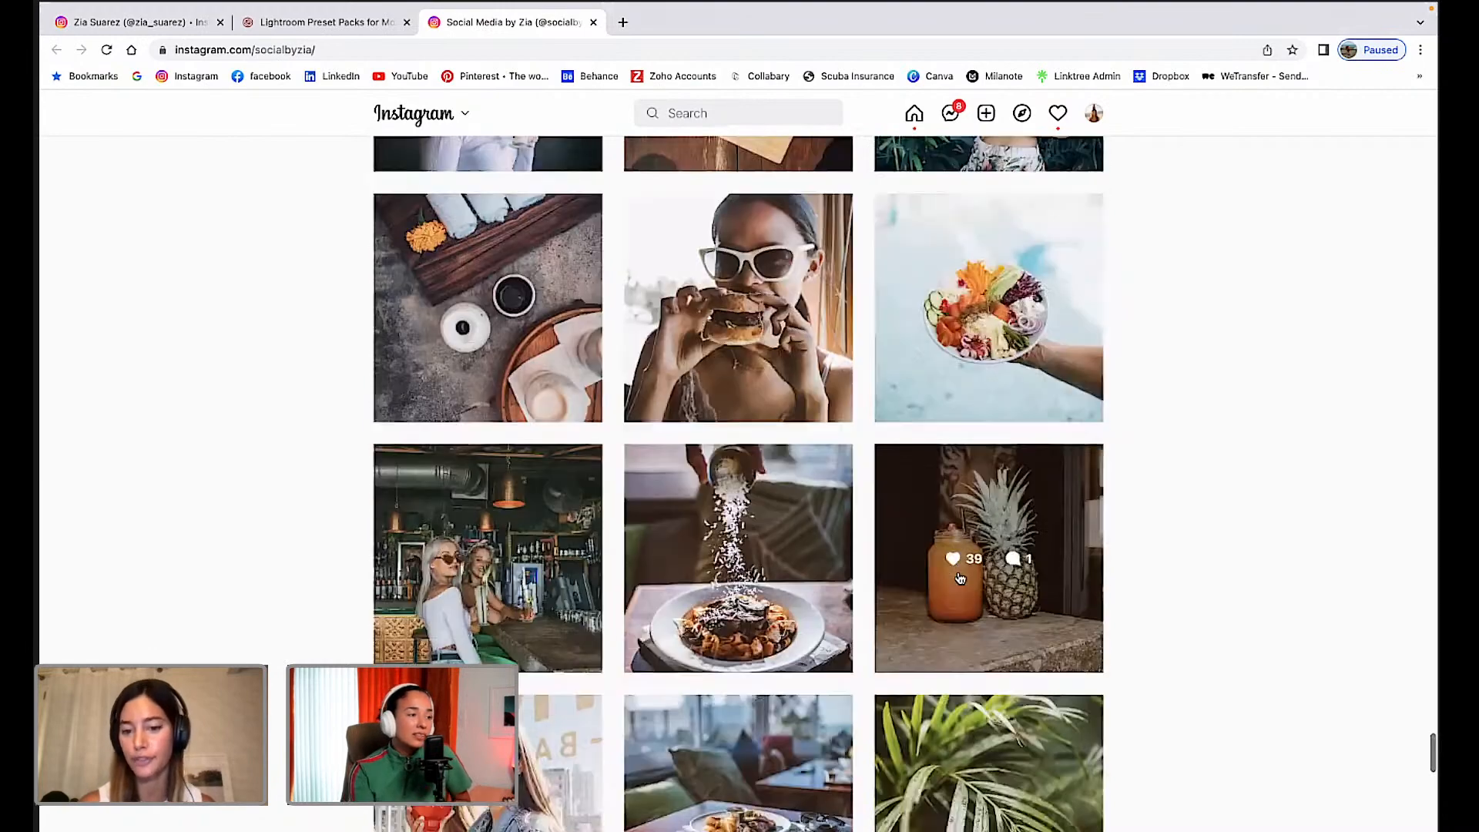
{"action": "scroll", "coordinate": [959, 578], "scroll_direction": "down", "scroll_amount": 2}
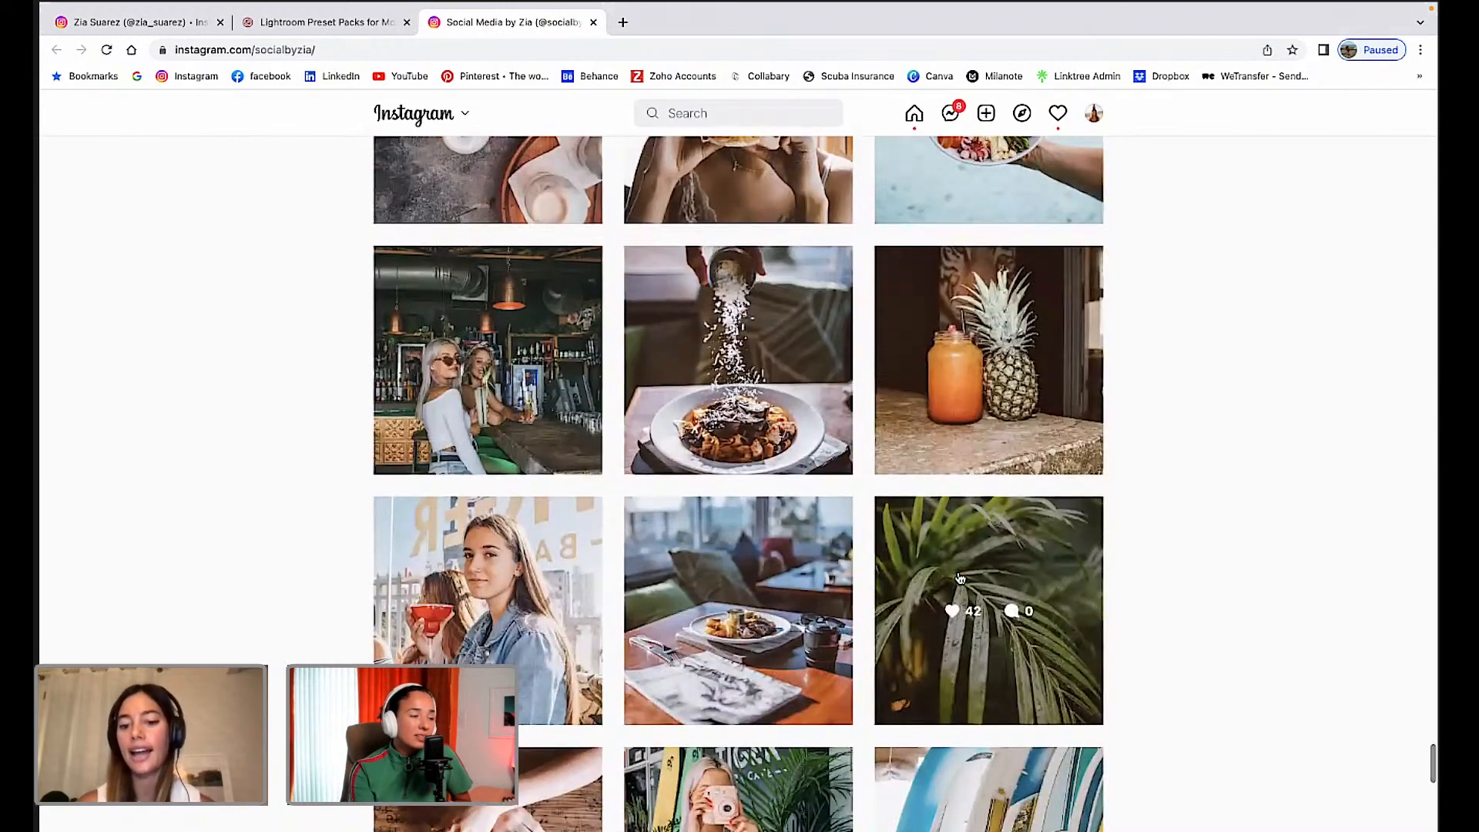
{"action": "scroll", "coordinate": [786, 543], "scroll_direction": "down", "scroll_amount": 1}
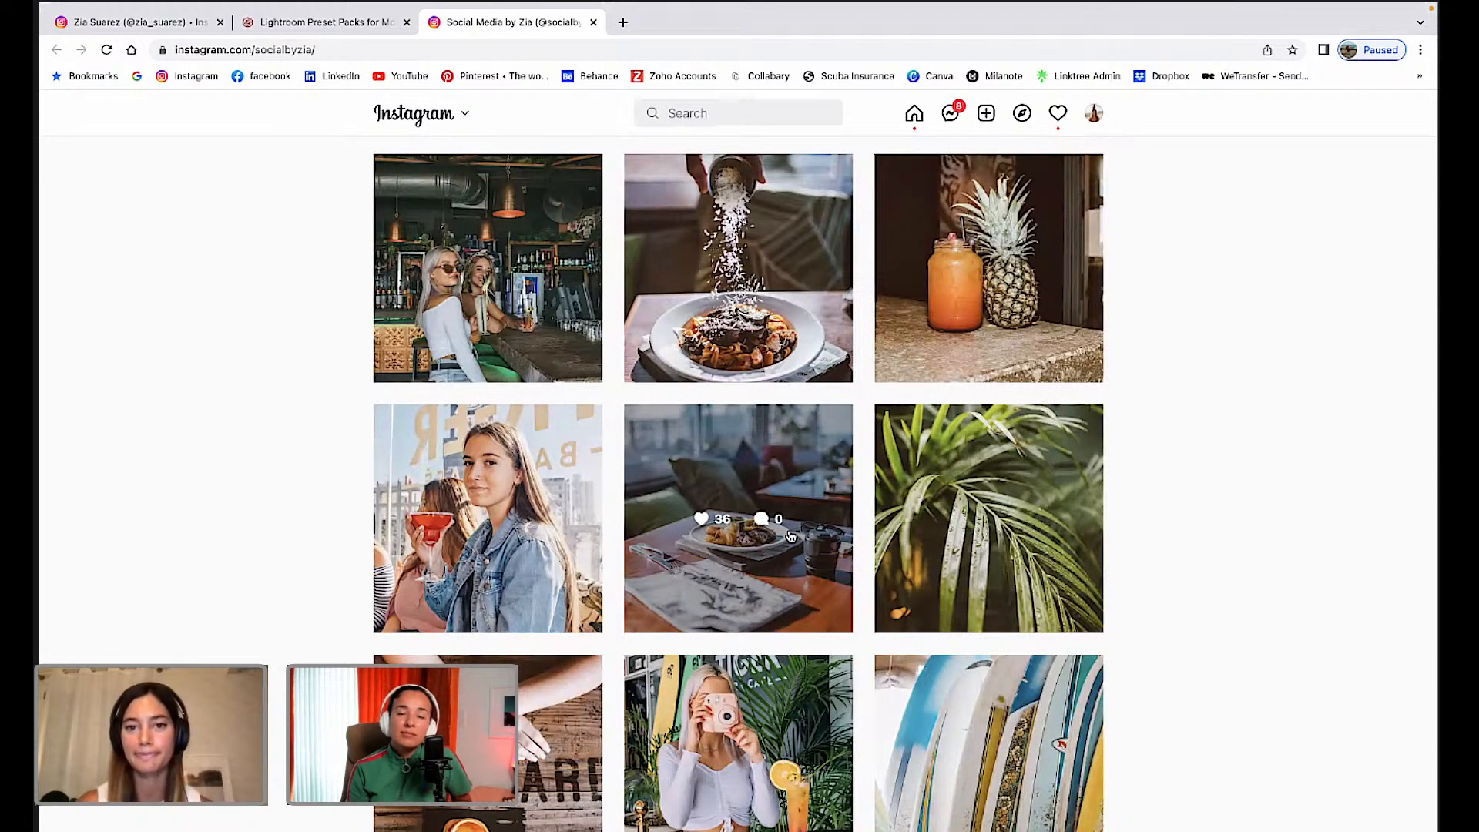
Step: Switch to Lightroom Classic and compare the extended cathedral image with the original raw edit and its Develop settings
{"action": "key", "text": "ctrl+Right"}
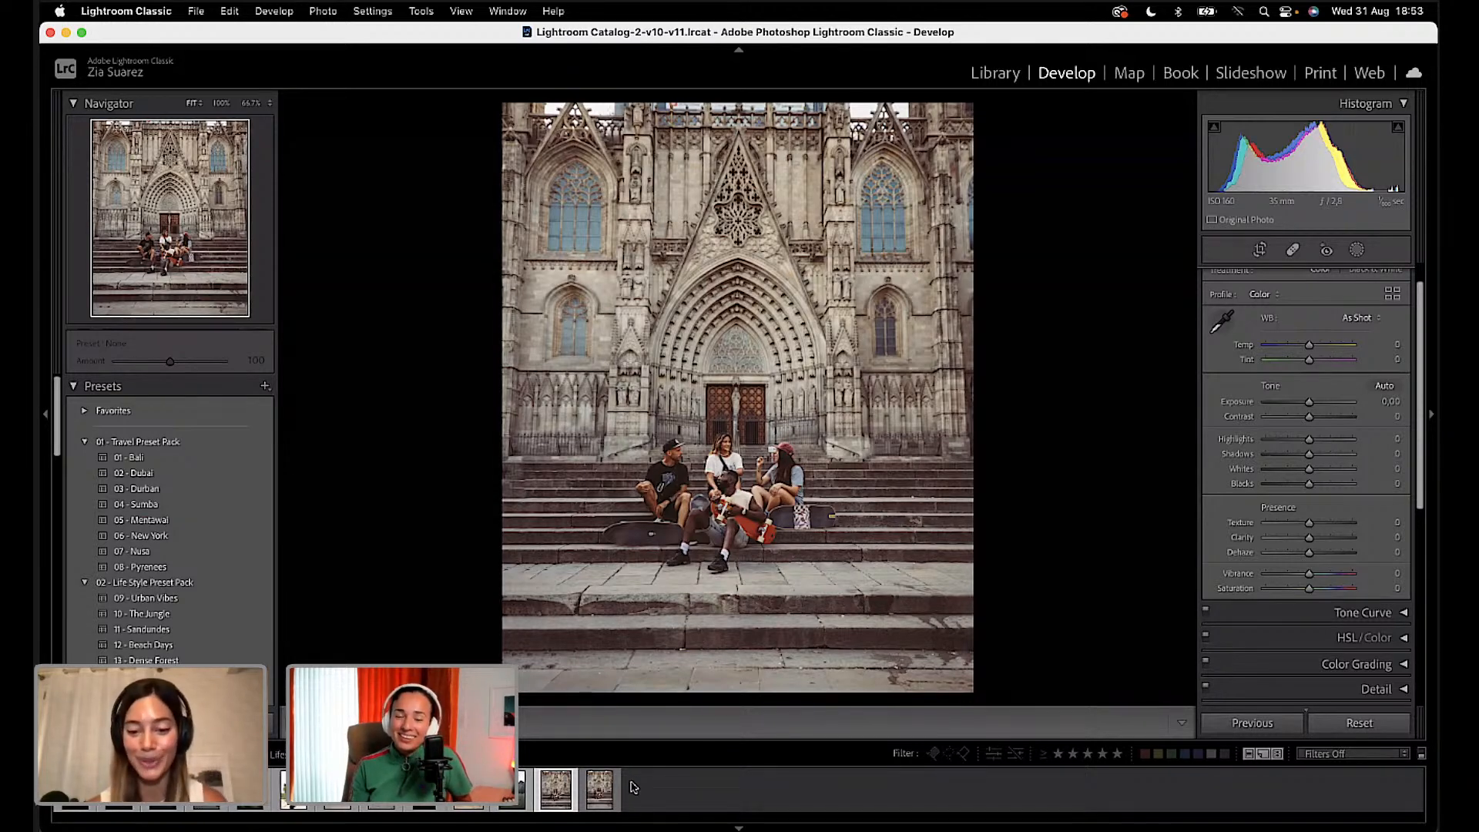
{"action": "left_click", "coordinate": [598, 786]}
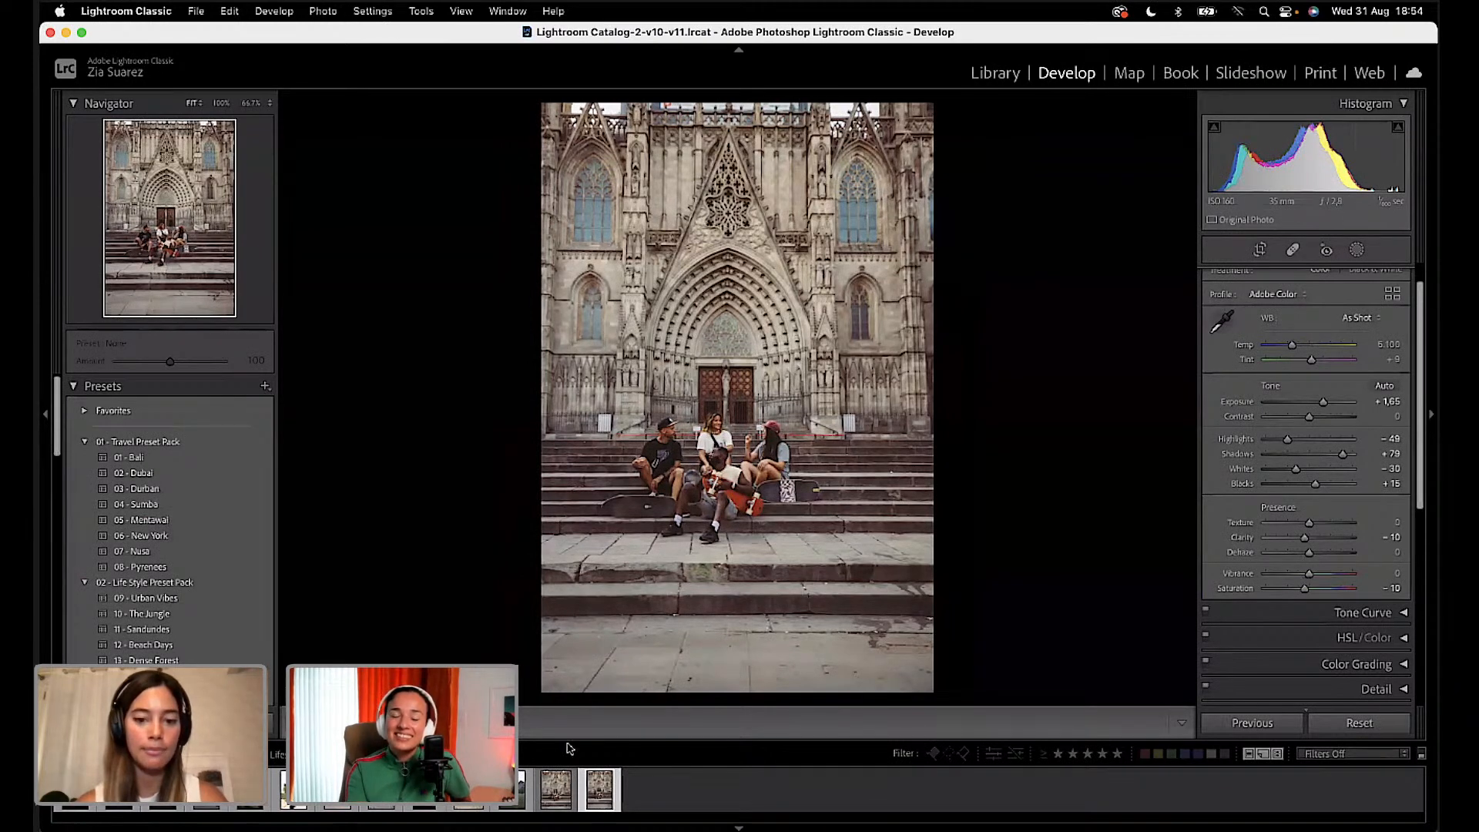
{"action": "left_click", "coordinate": [557, 787]}
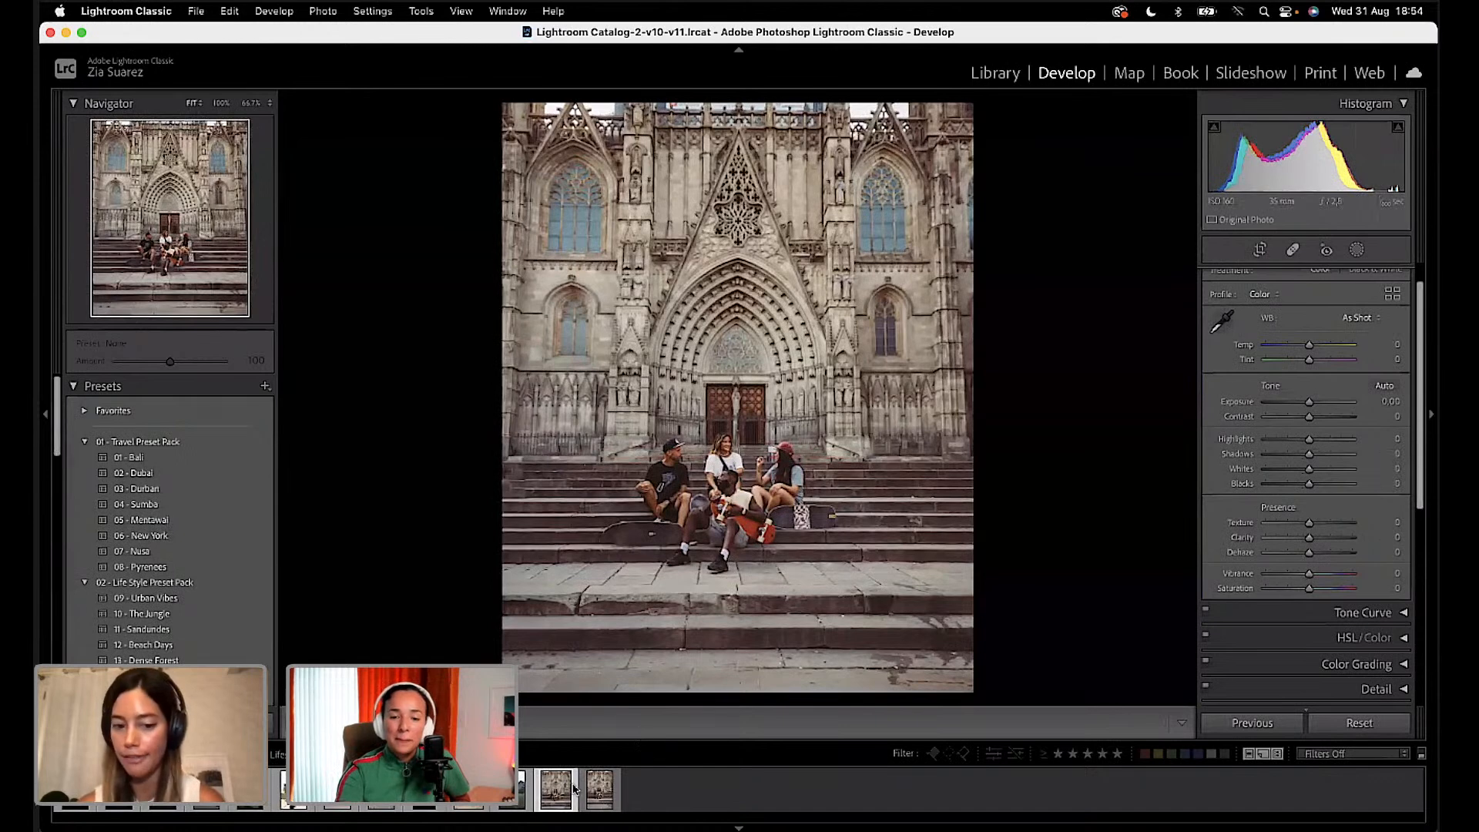
{"action": "left_click", "coordinate": [602, 794]}
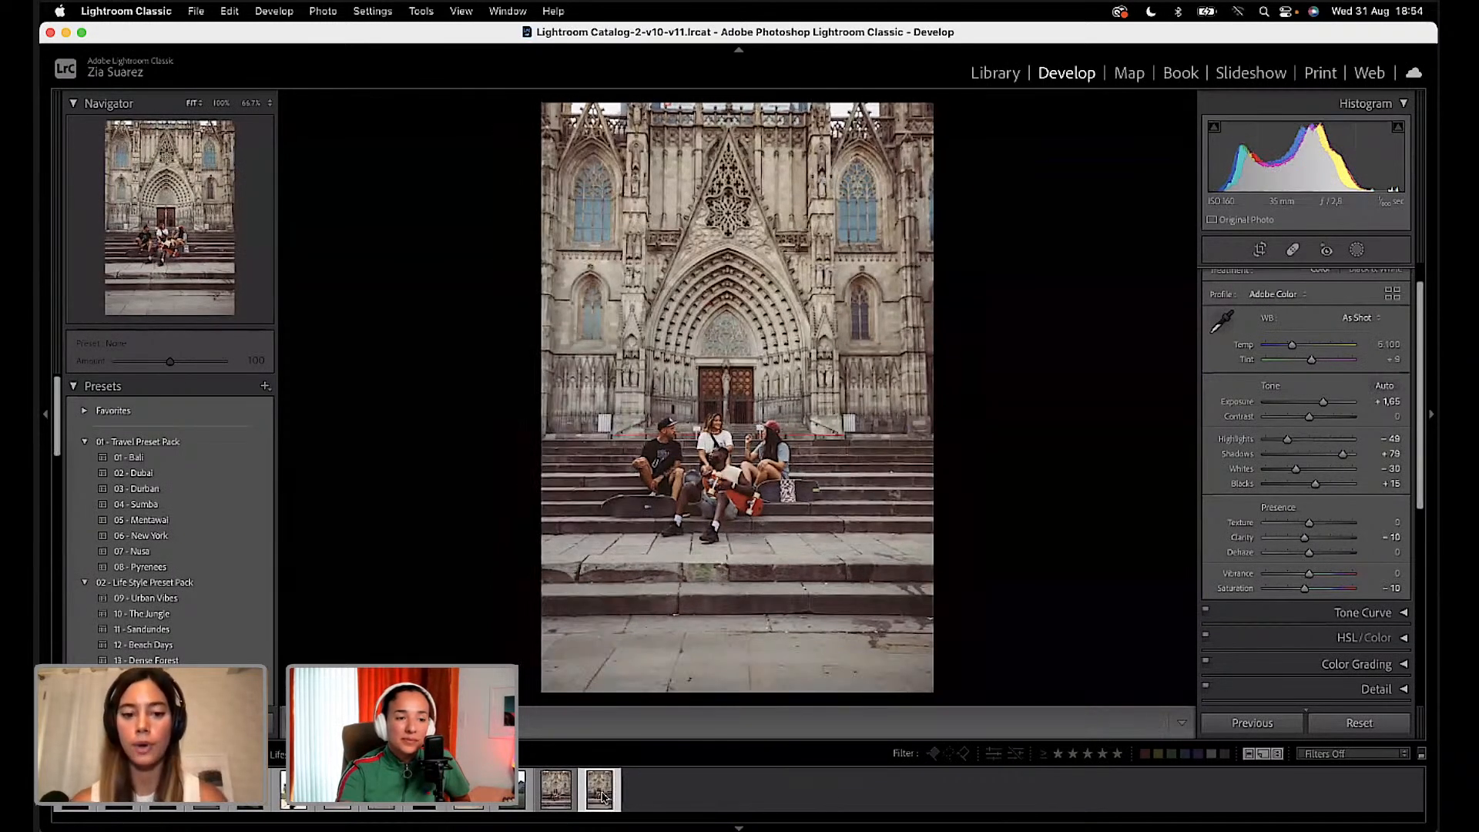
{"action": "left_click", "coordinate": [556, 786]}
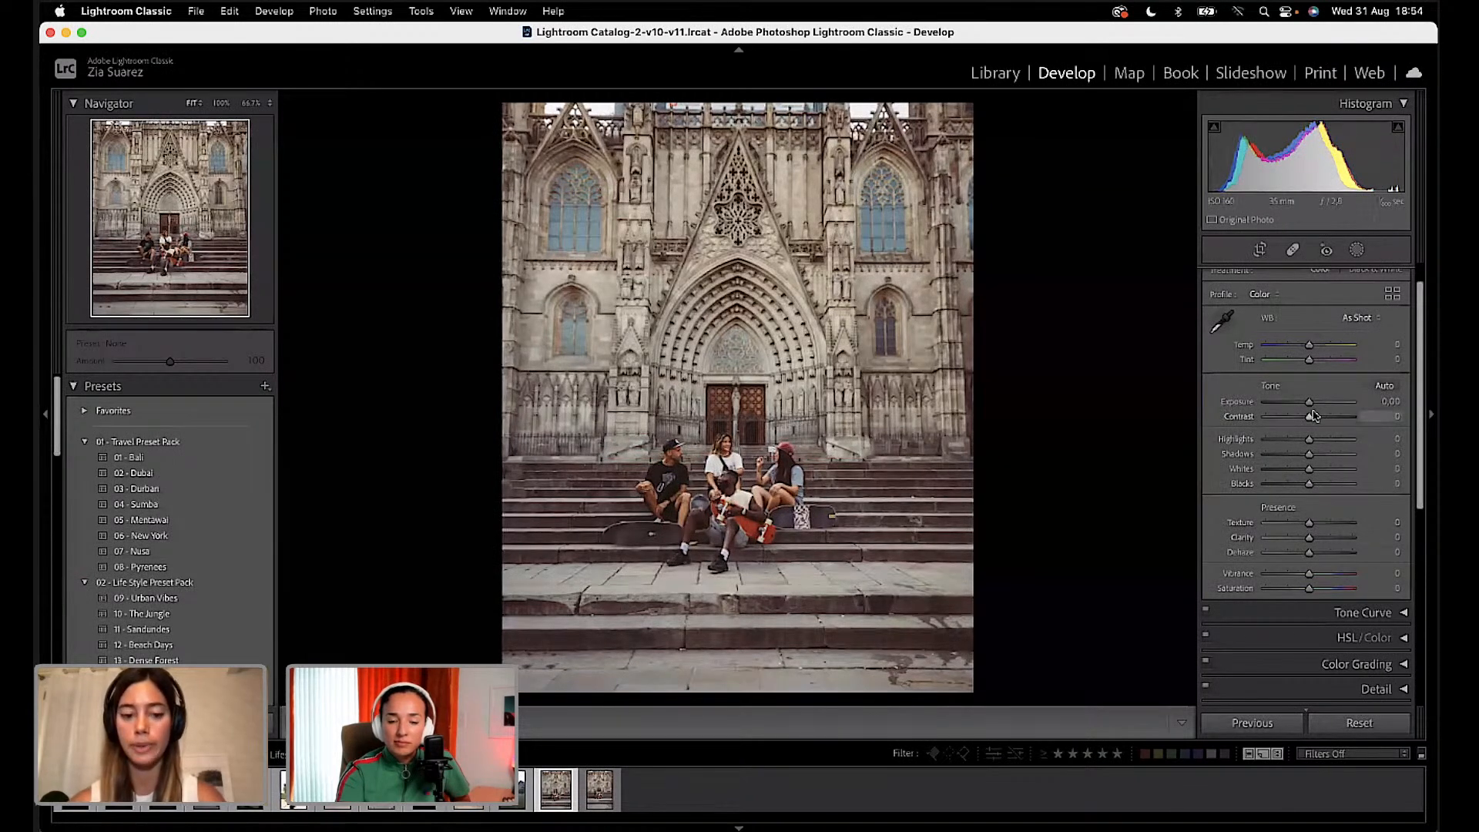
{"action": "left_click", "coordinate": [605, 797]}
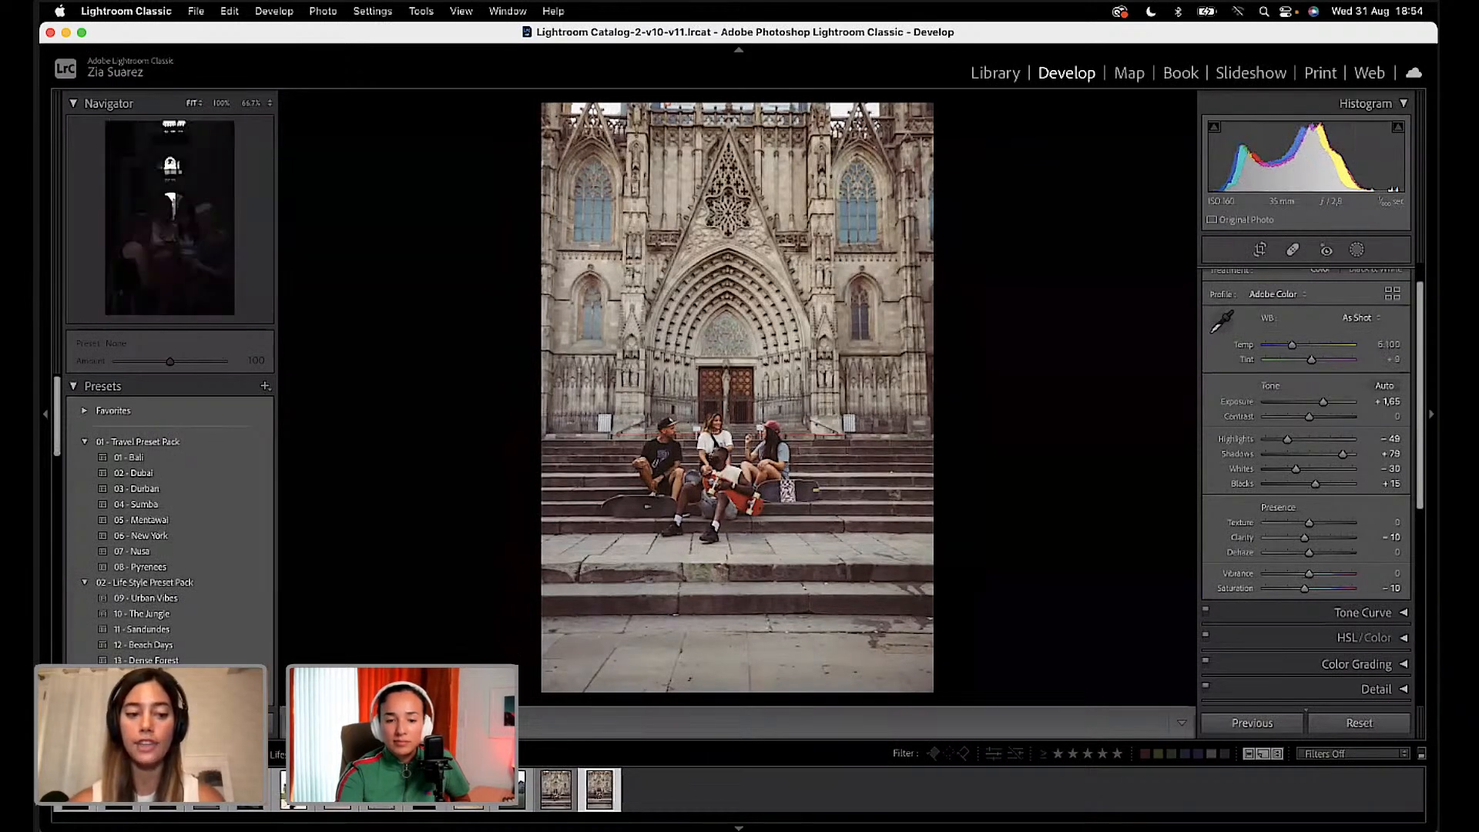
Step: Open the dark alley photo of the four women and raise its exposure to +2.15
{"action": "left_click", "coordinate": [75, 798]}
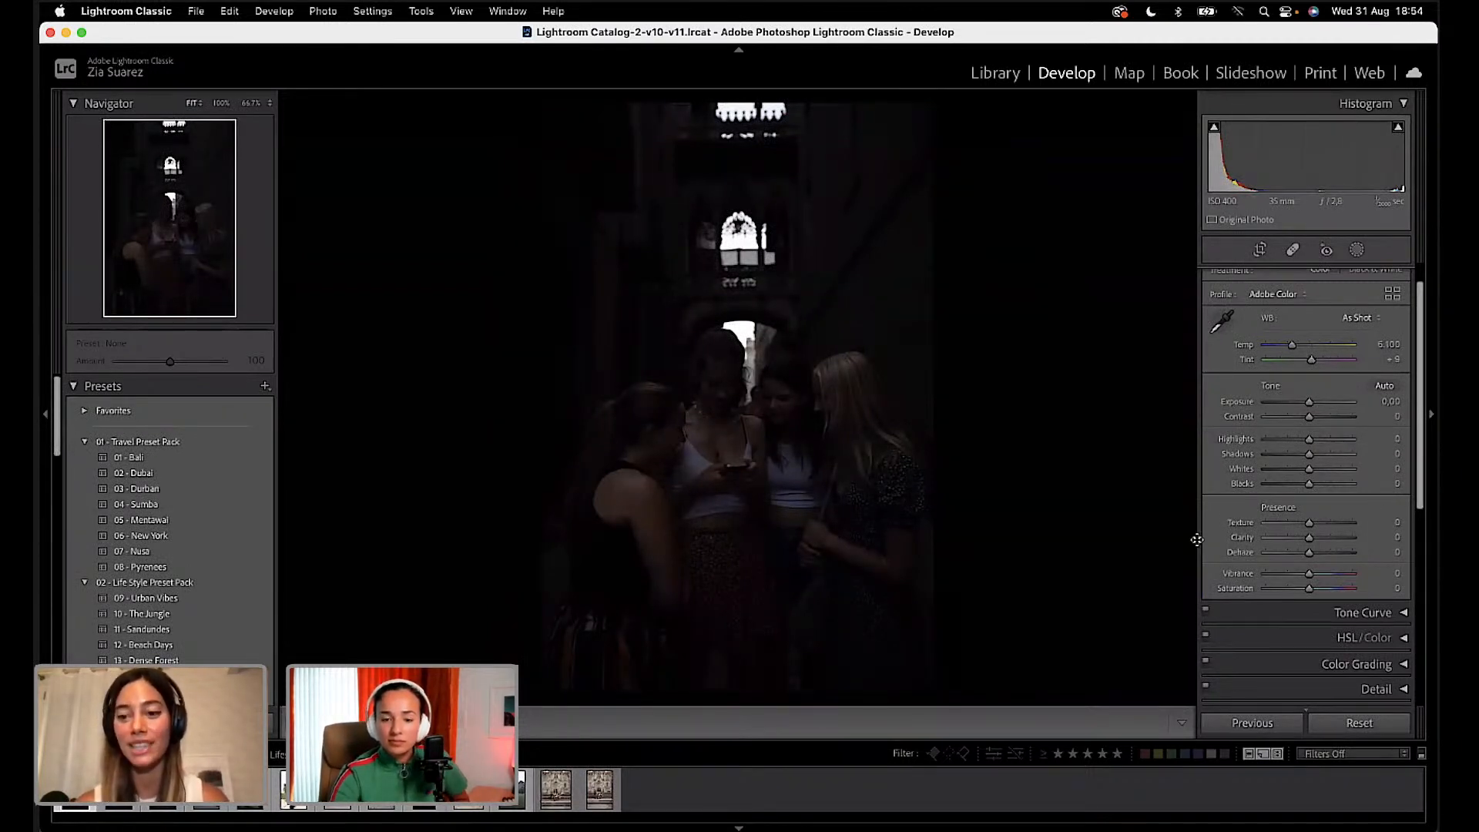
{"action": "left_click_drag", "start_coordinate": [1309, 401], "coordinate": [1326, 403]}
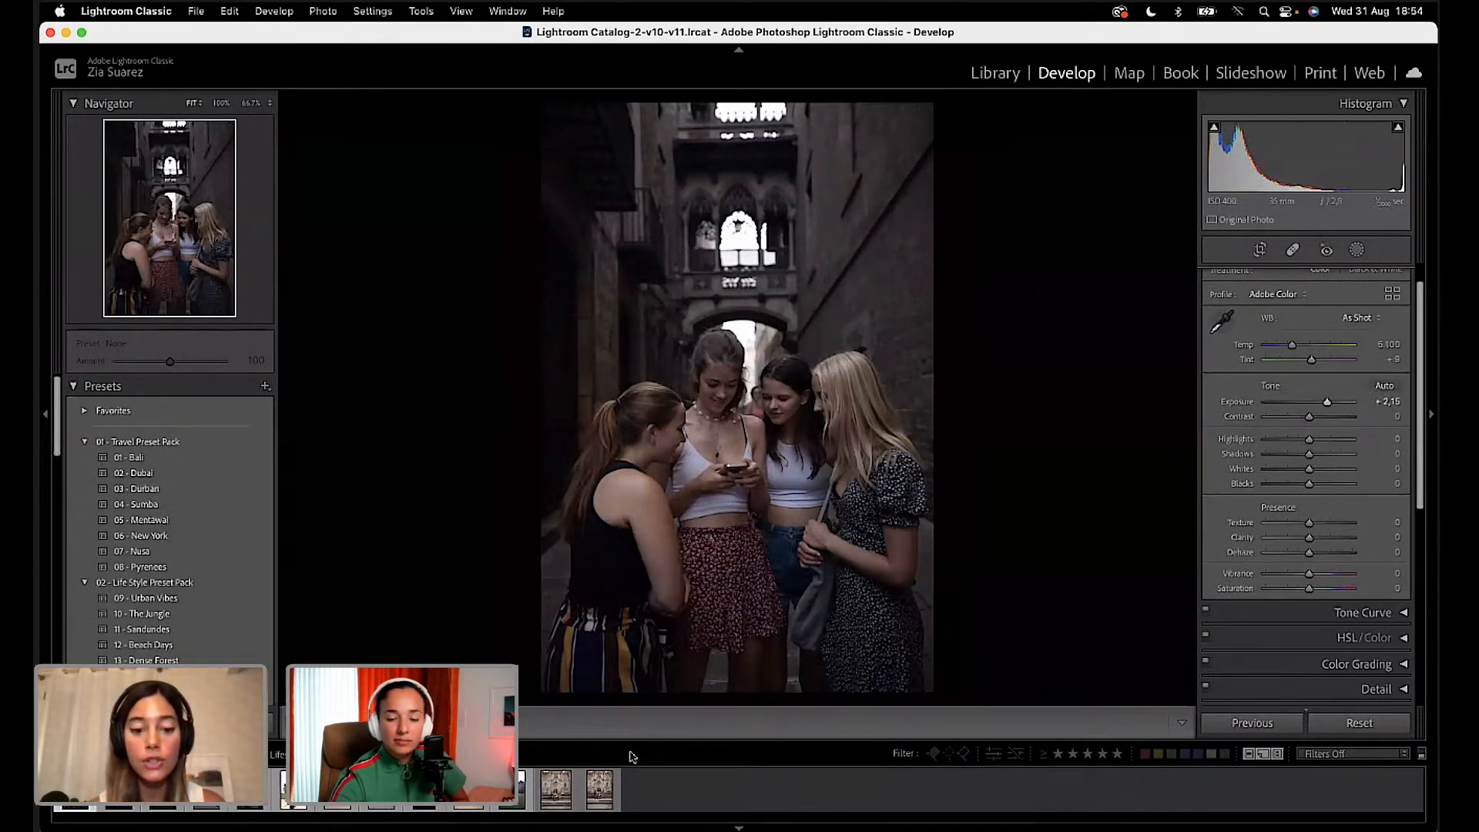
Step: Synchronize the original cathedral photo's Develop settings to the alley photo, leaving out Transform, Spot Removal, Crop and Masking
{"action": "left_click", "coordinate": [599, 789]}
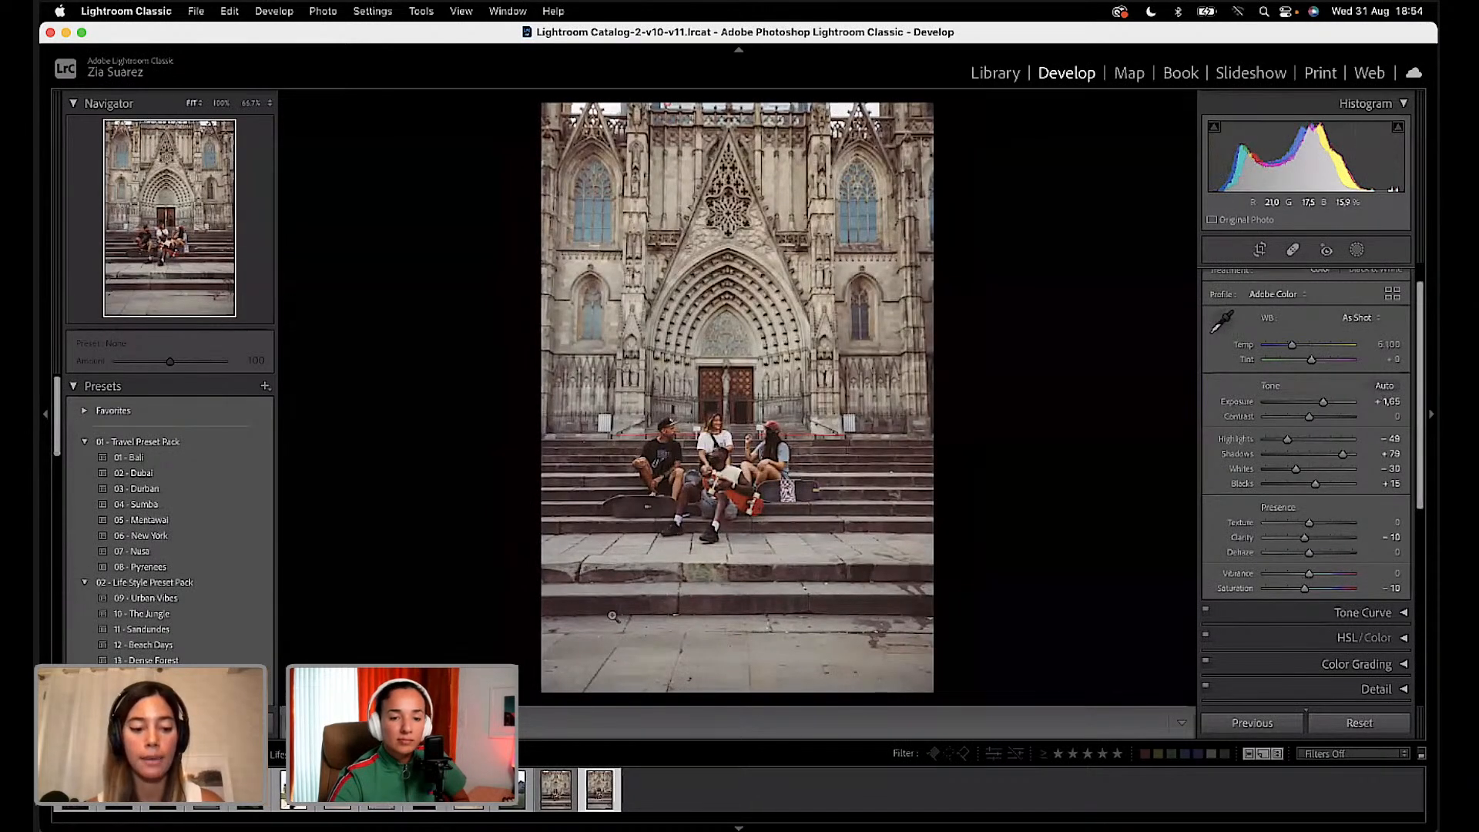
{"action": "left_click", "coordinate": [75, 791], "text": "super"}
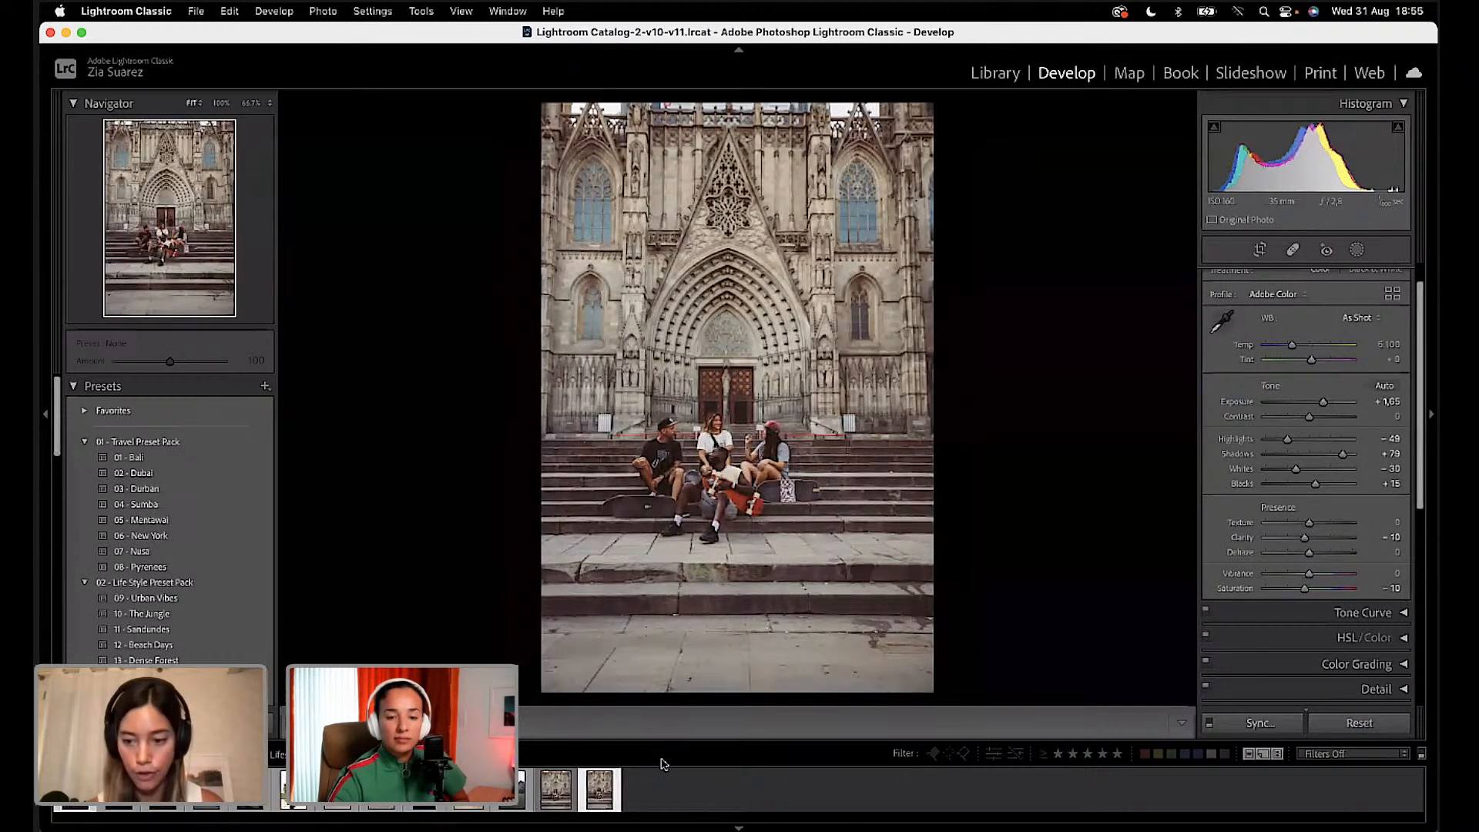
{"action": "left_click", "coordinate": [1252, 722]}
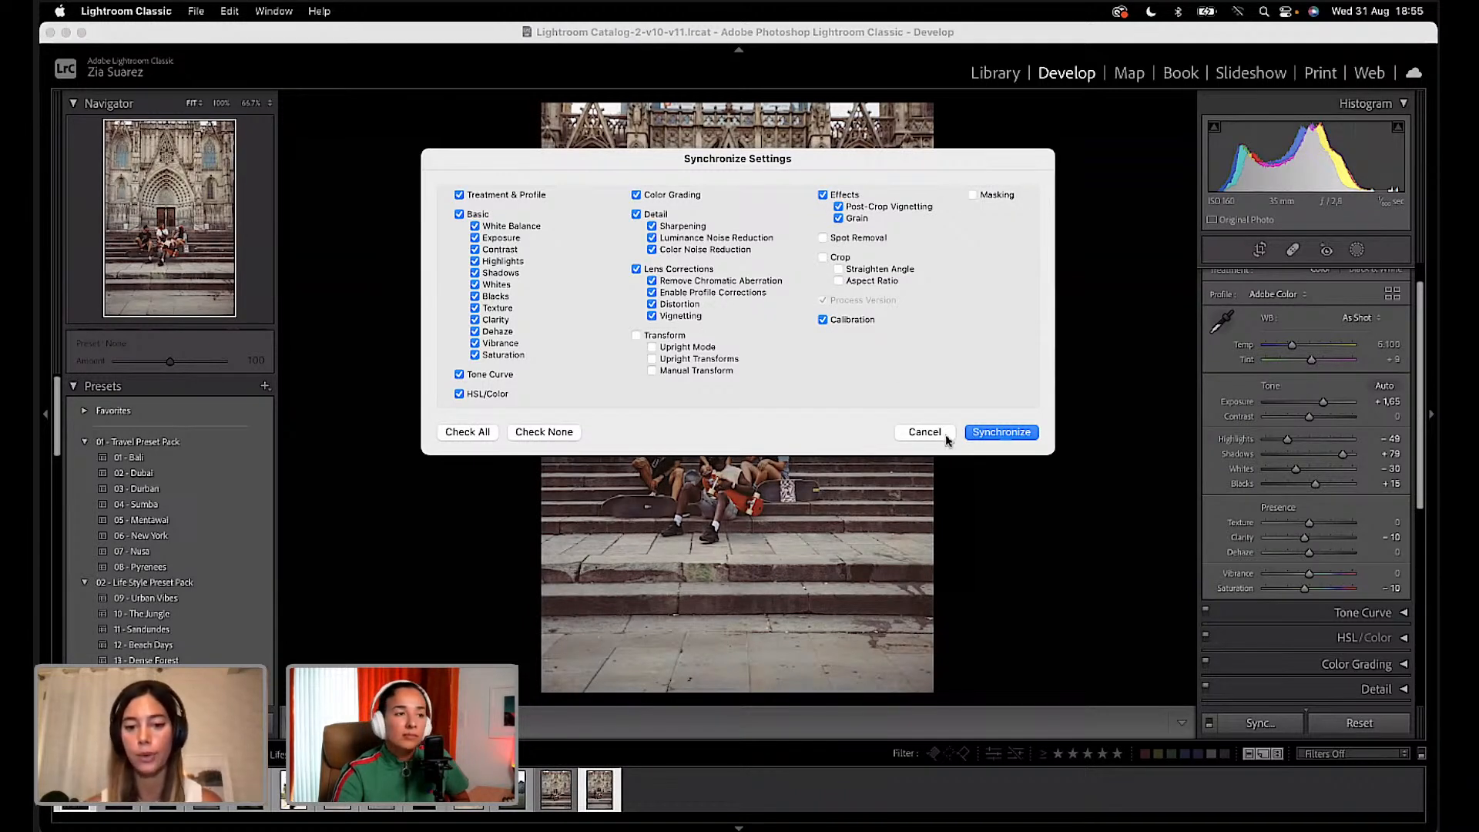
{"action": "left_click", "coordinate": [1006, 435]}
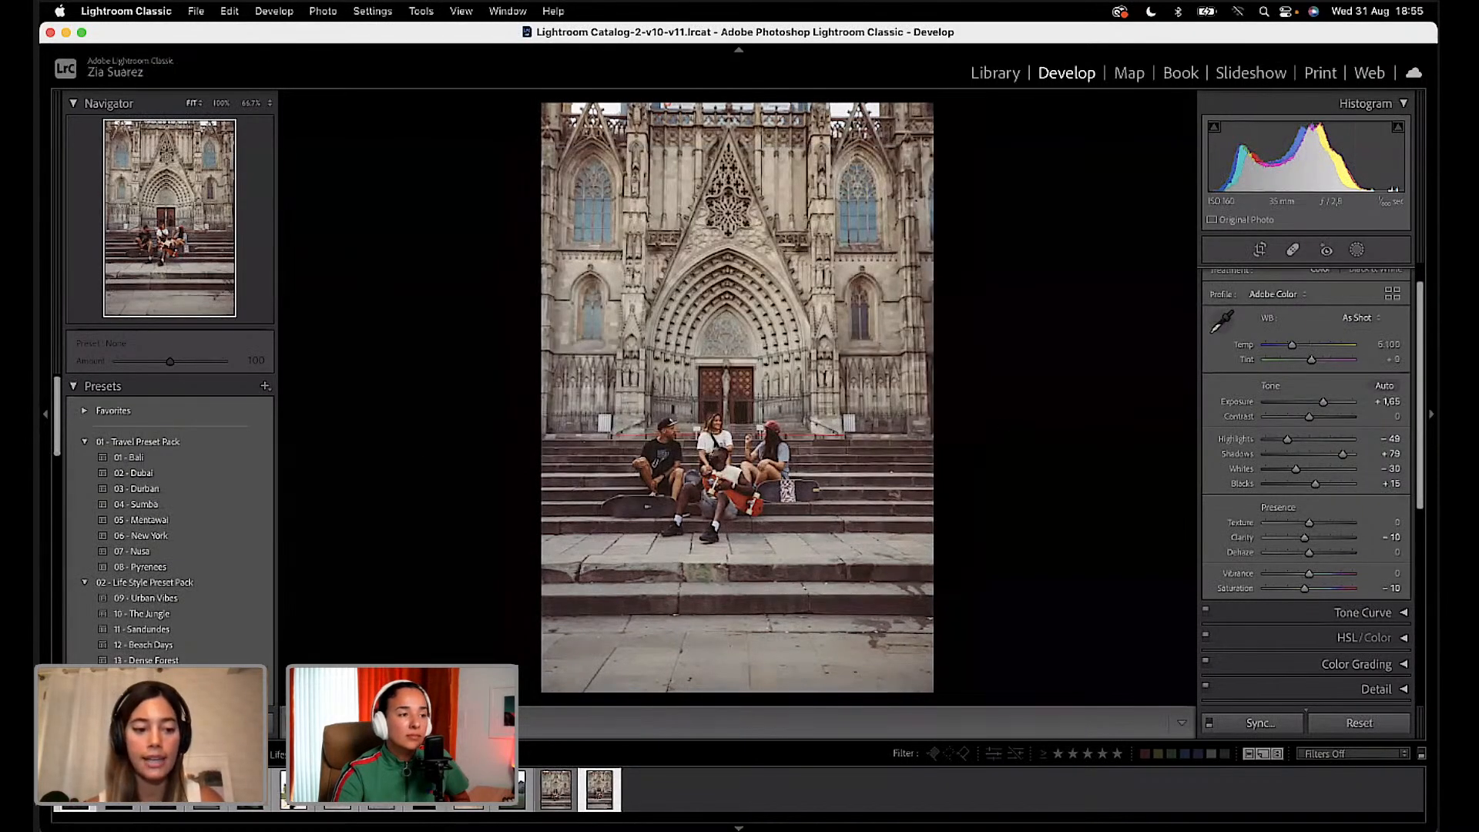
Step: Show the alley photo on its own and set its exposure to +2.85
{"action": "left_click", "coordinate": [75, 790]}
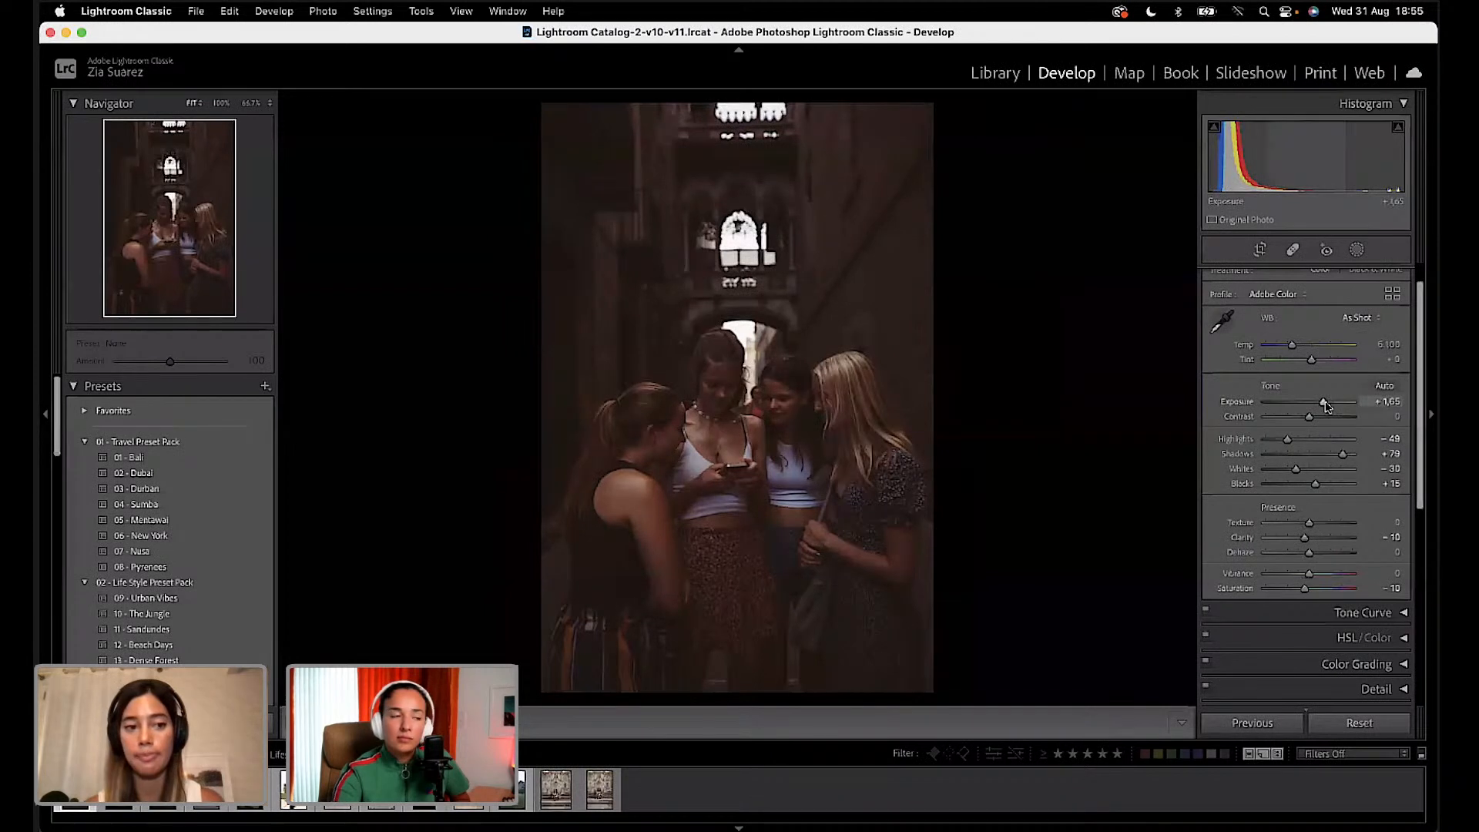
{"action": "scroll", "coordinate": [1341, 313], "scroll_direction": "up", "scroll_amount": 2}
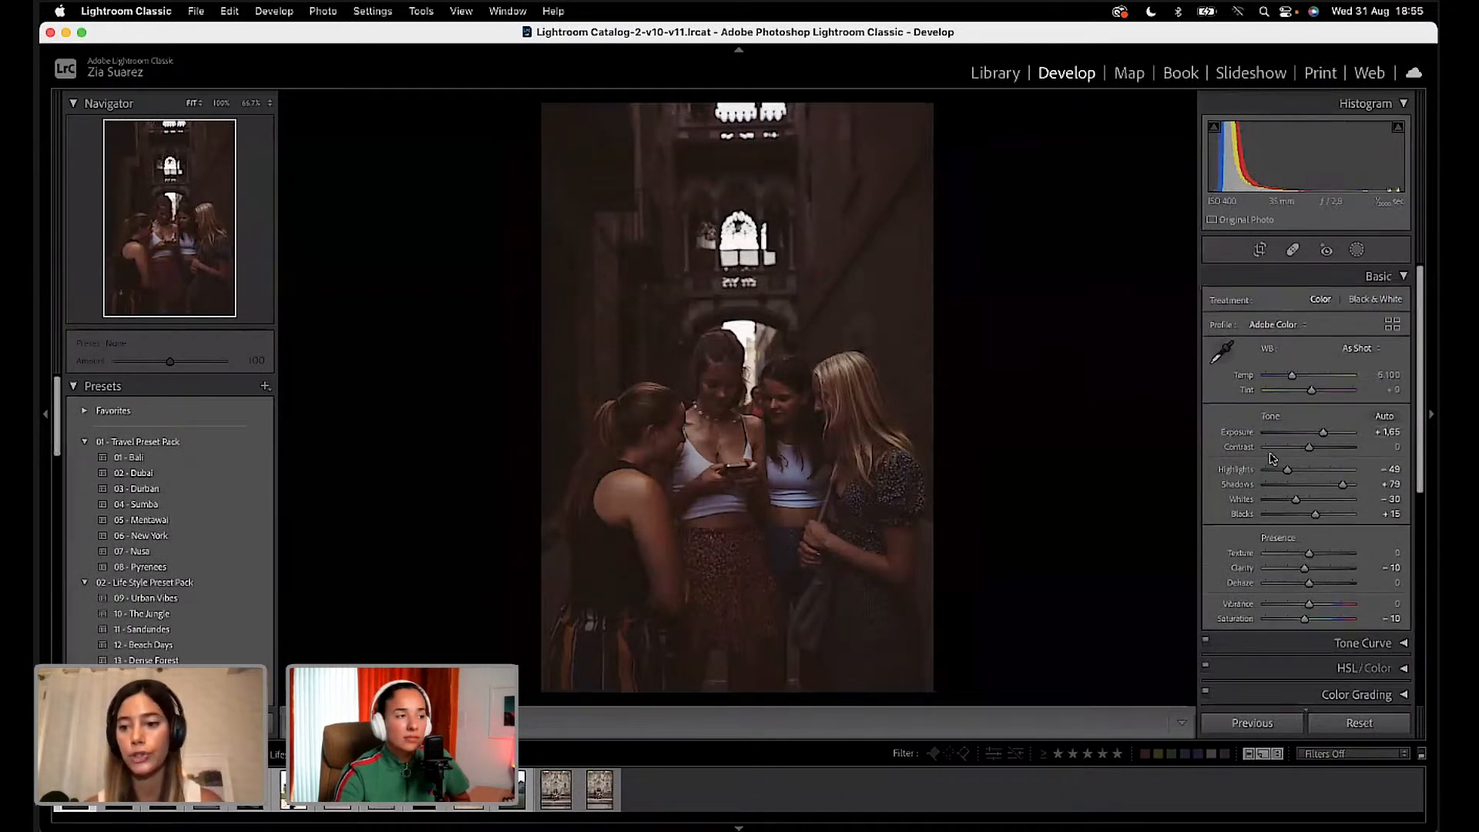
{"action": "left_click_drag", "start_coordinate": [1323, 434], "coordinate": [1335, 436]}
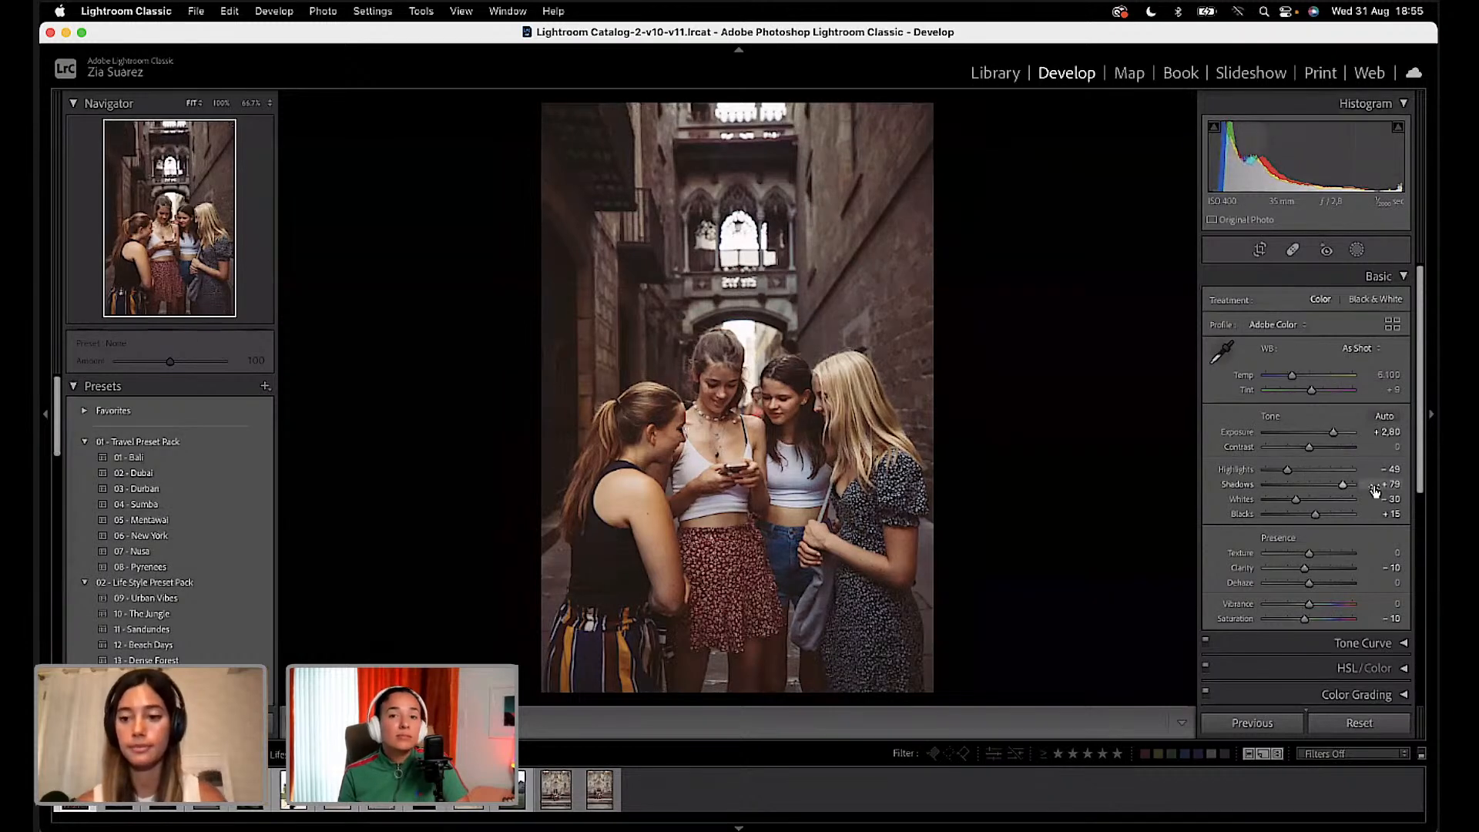
{"action": "scroll", "coordinate": [1362, 491], "scroll_direction": "down", "scroll_amount": 3}
{"action": "scroll", "coordinate": [1362, 492], "scroll_direction": "down", "scroll_amount": 4}
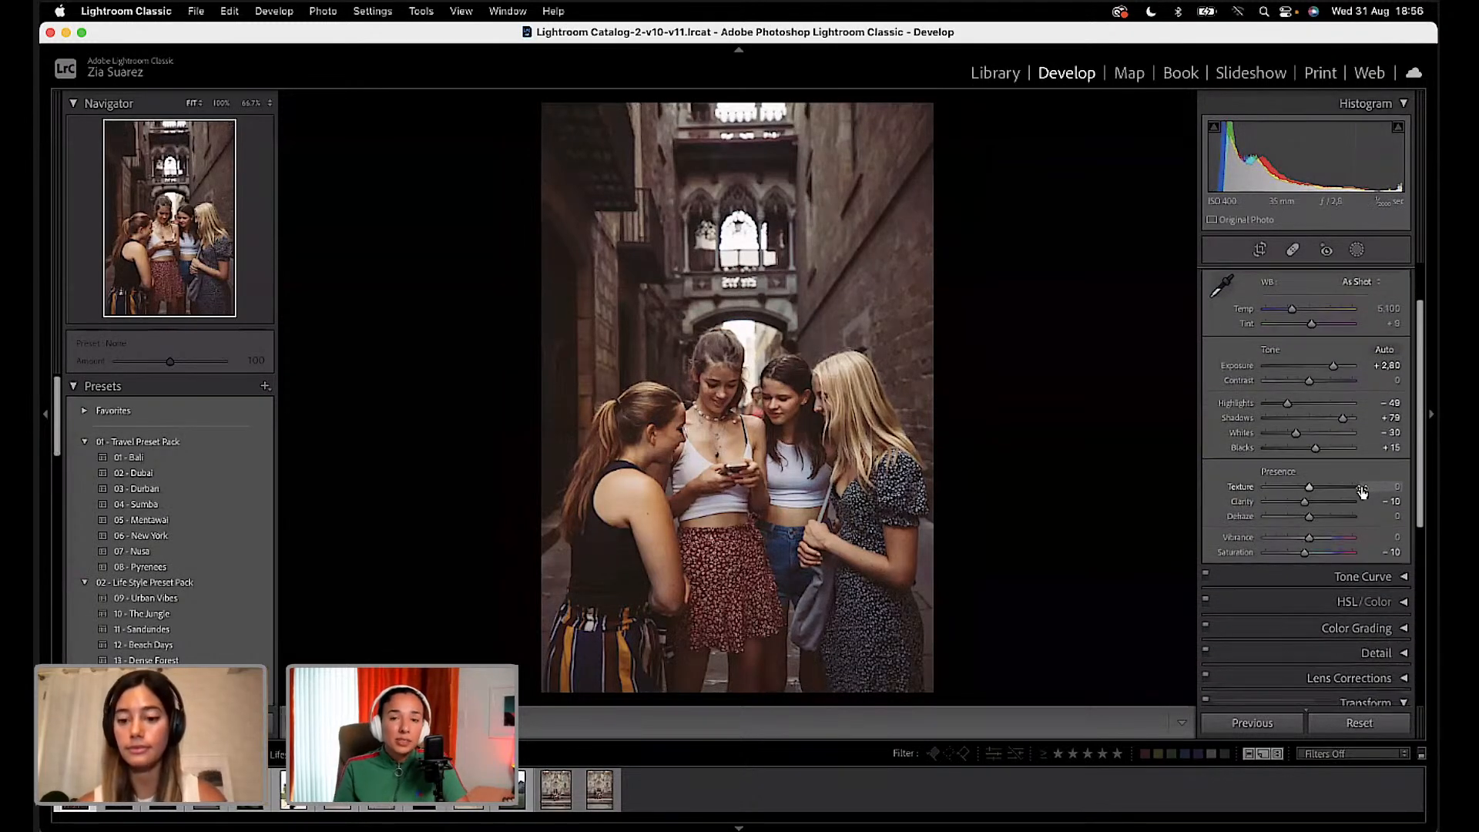
{"action": "scroll", "coordinate": [1362, 492], "scroll_direction": "up", "scroll_amount": 2}
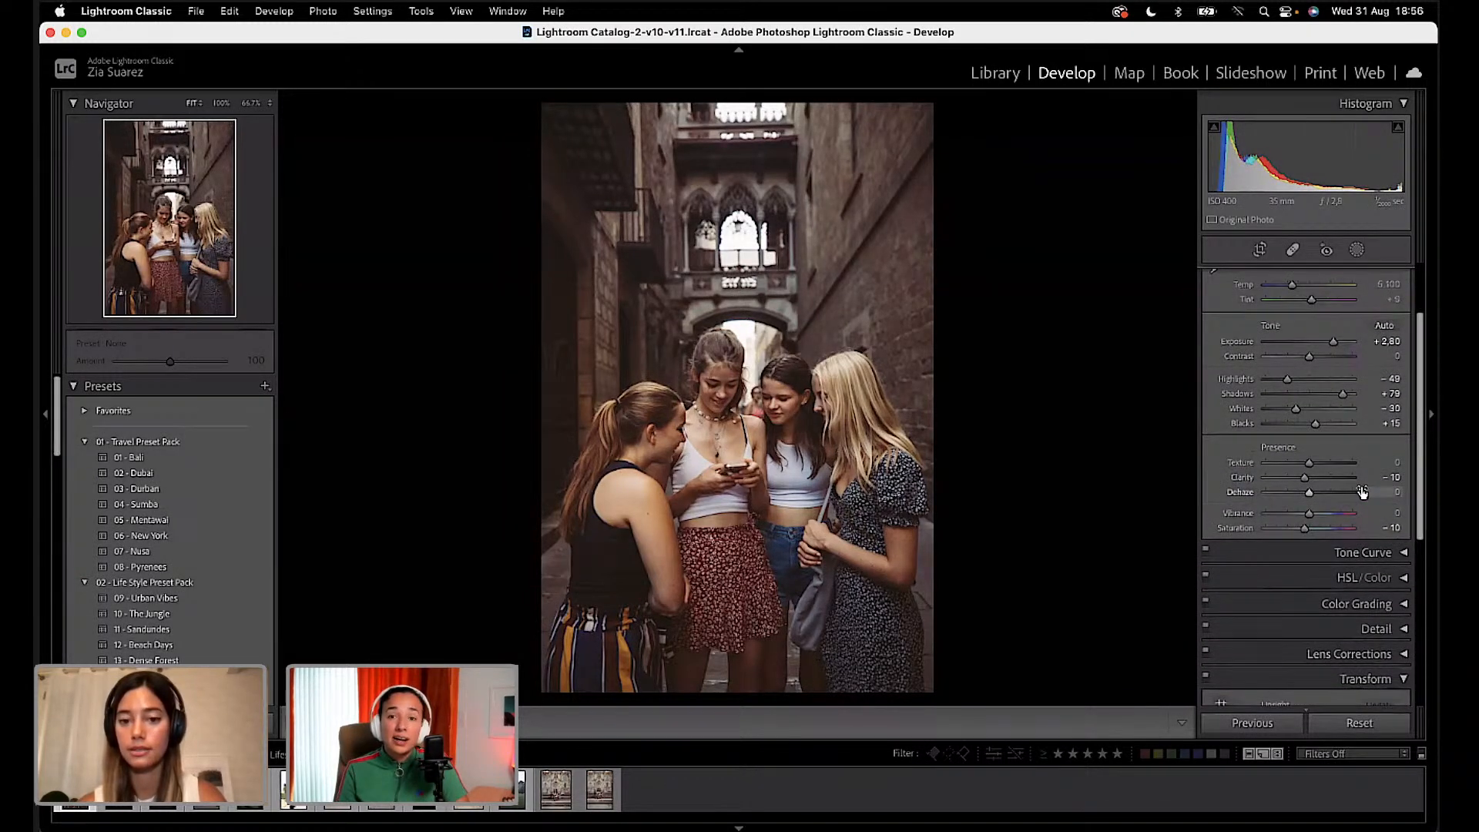
{"action": "left_click_drag", "start_coordinate": [1335, 341], "coordinate": [1334, 342]}
Step: Straighten the alley photo's perspective with Guided Upright, placing two vertical and two horizontal guides along the bridge's edges
{"action": "scroll", "coordinate": [1279, 493], "scroll_direction": "down", "scroll_amount": 10}
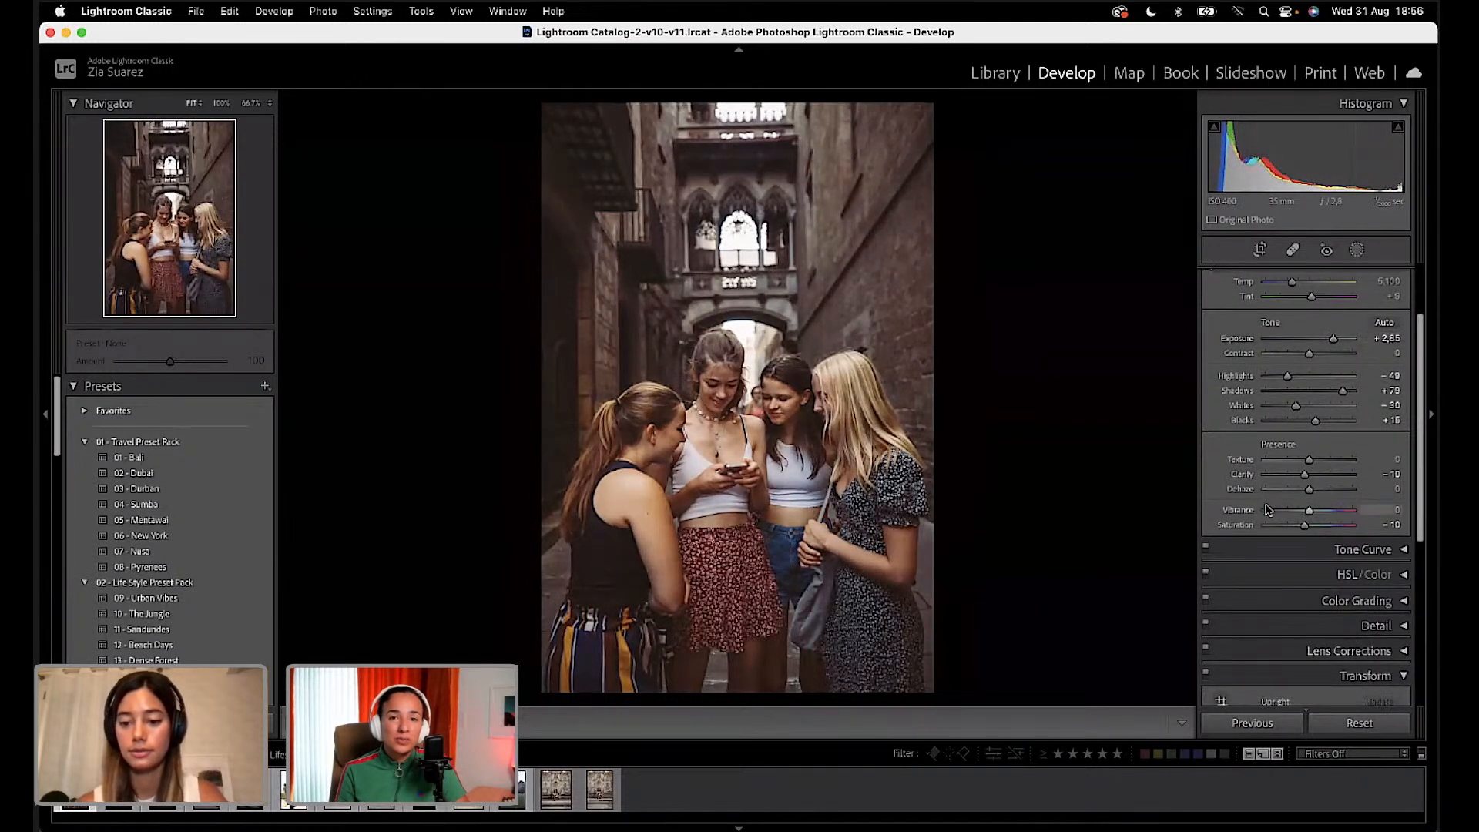
{"action": "left_click", "coordinate": [1221, 387]}
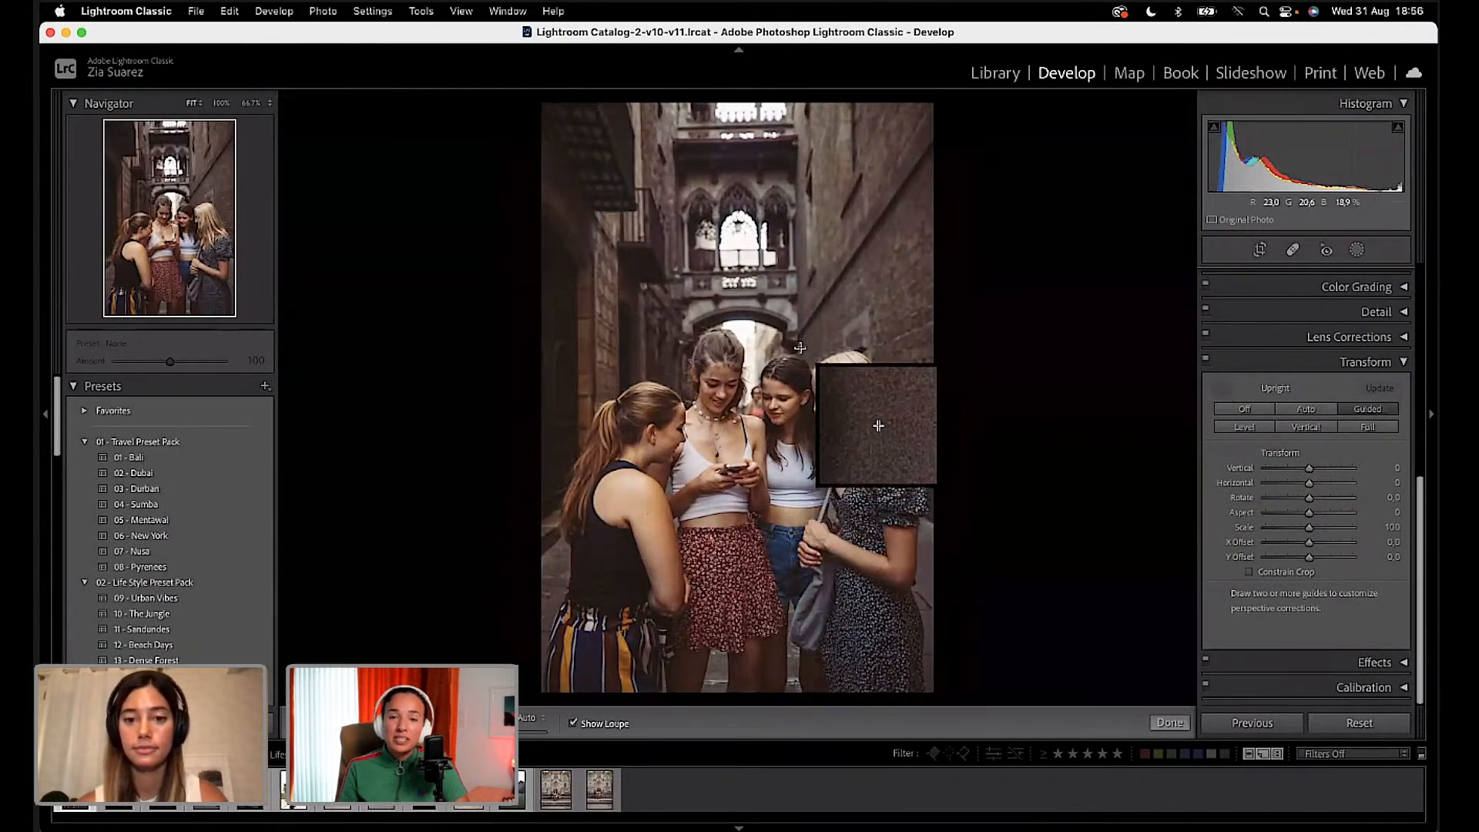
{"action": "left_click_drag", "start_coordinate": [799, 346], "coordinate": [795, 132]}
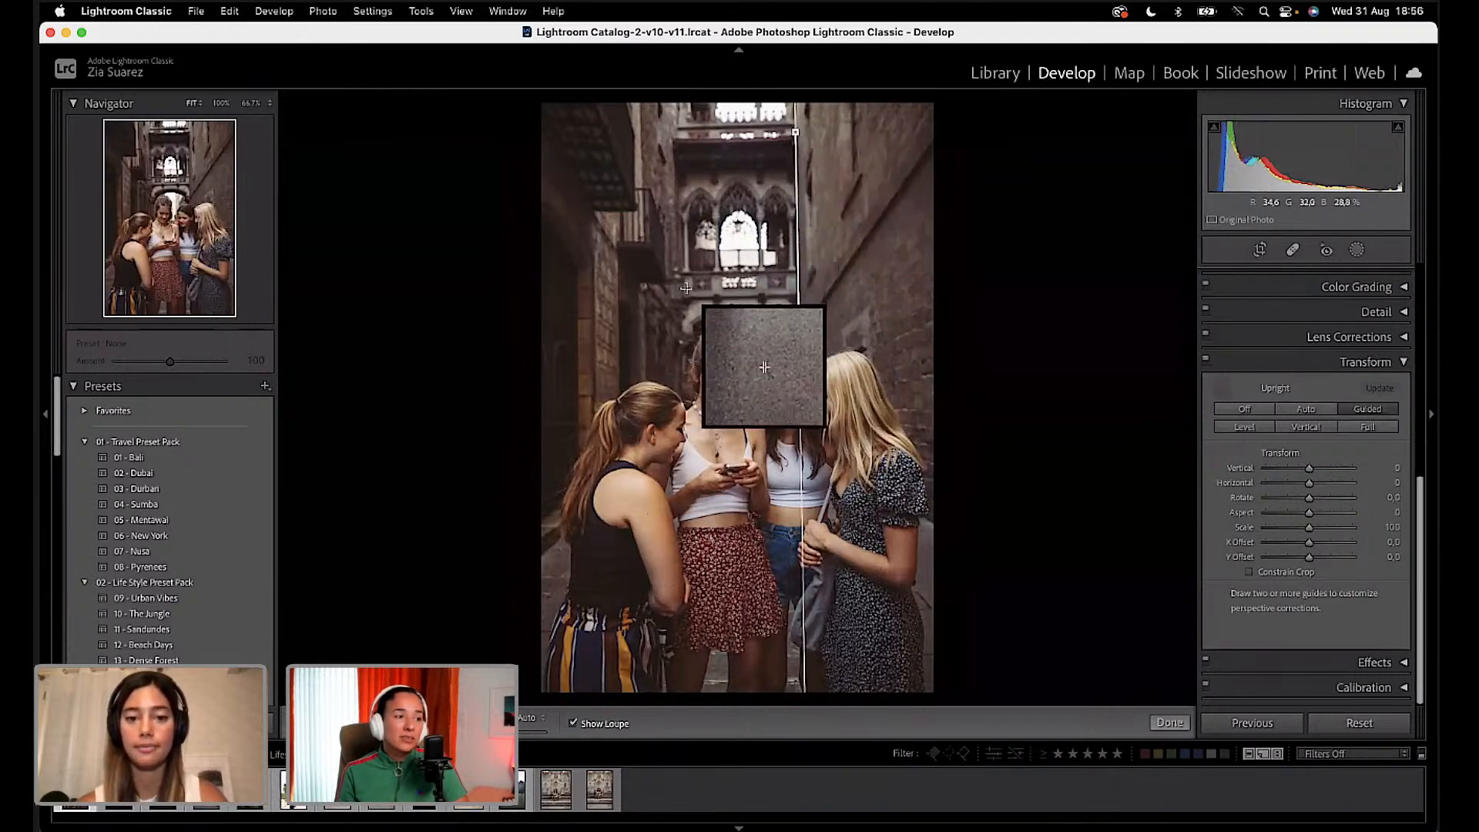
{"action": "mouse_move", "coordinate": [681, 341]}
{"action": "left_mouse_down"}
{"action": "mouse_move", "coordinate": [676, 135]}
{"action": "mouse_move", "coordinate": [799, 130]}
{"action": "left_mouse_up"}
{"action": "left_click_drag", "start_coordinate": [686, 266], "coordinate": [799, 266]}
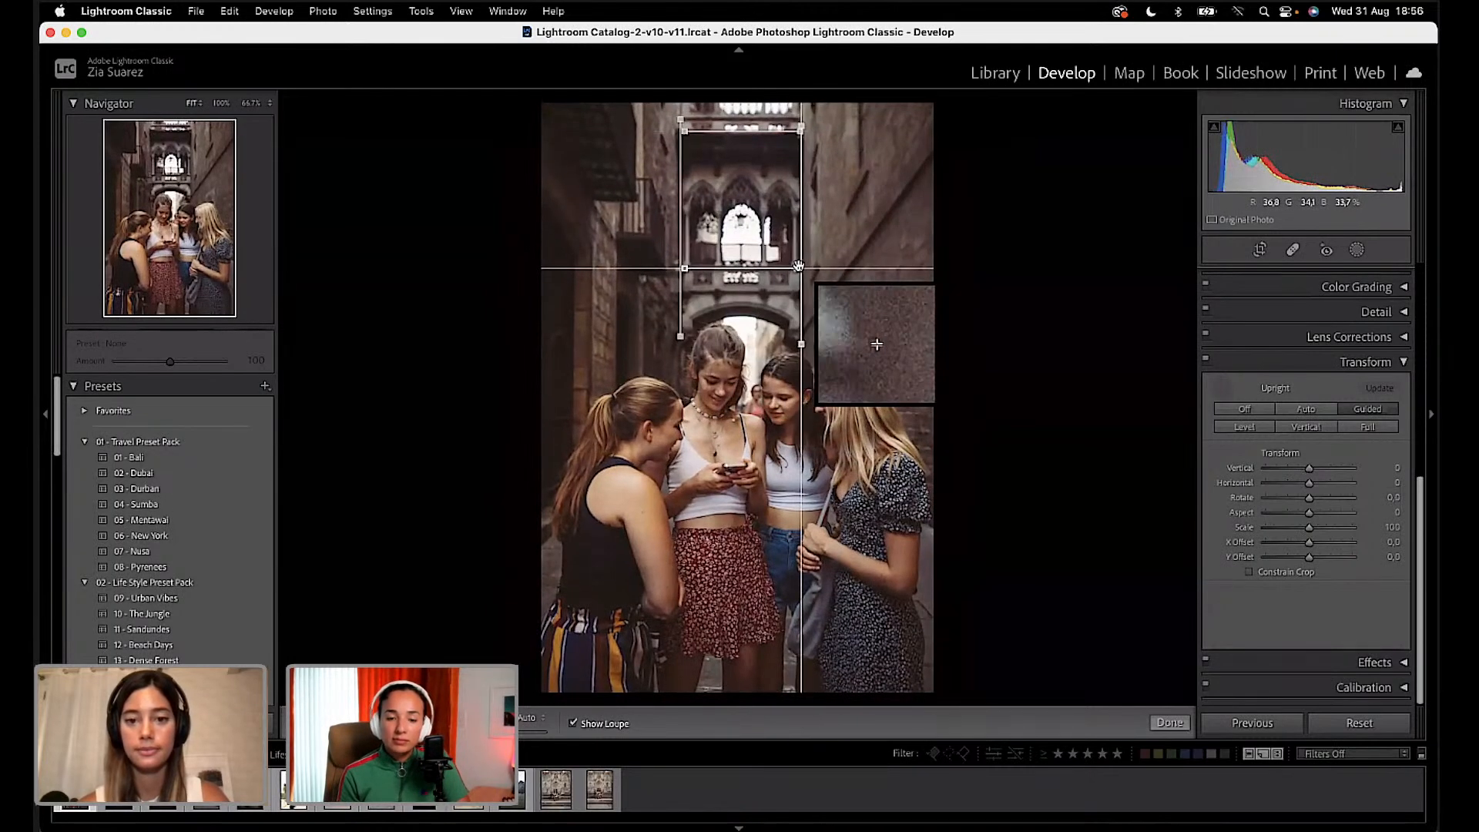
{"action": "left_click", "coordinate": [1171, 723]}
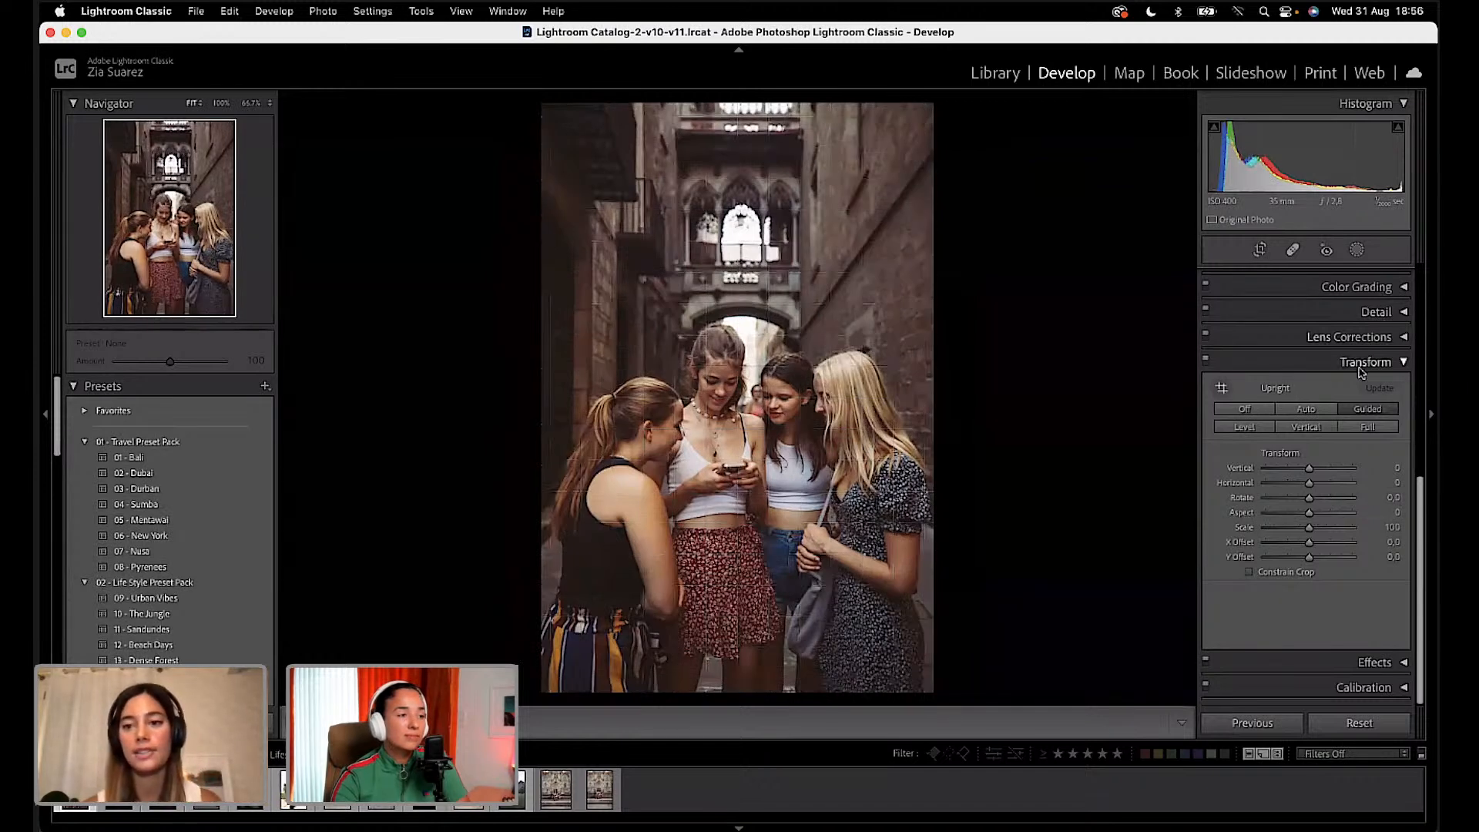
{"action": "scroll", "coordinate": [1343, 465], "scroll_direction": "up", "scroll_amount": 1}
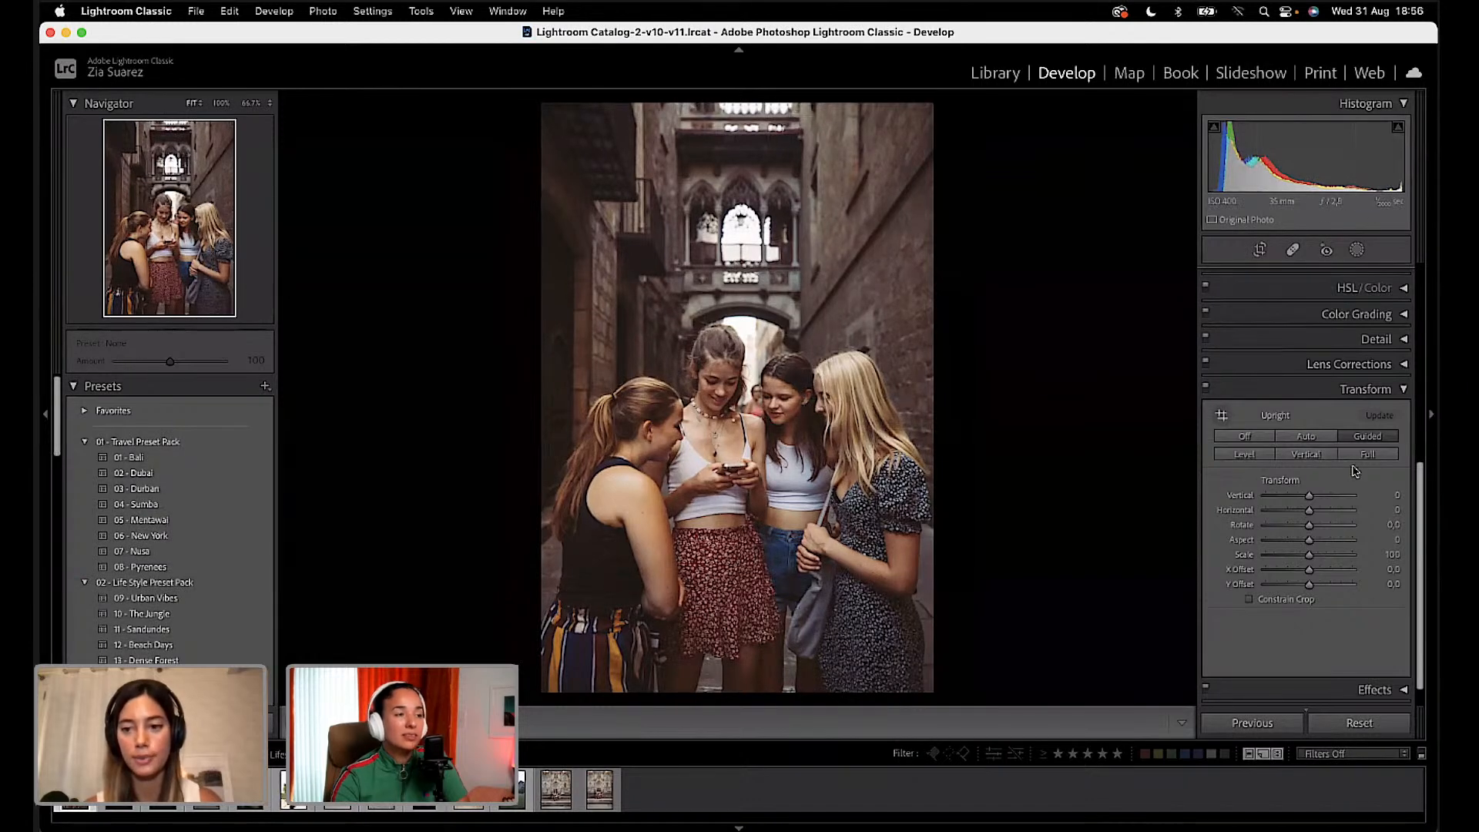
{"action": "scroll", "coordinate": [1354, 470], "scroll_direction": "up", "scroll_amount": 3}
{"action": "scroll", "coordinate": [1354, 470], "scroll_direction": "up", "scroll_amount": 8}
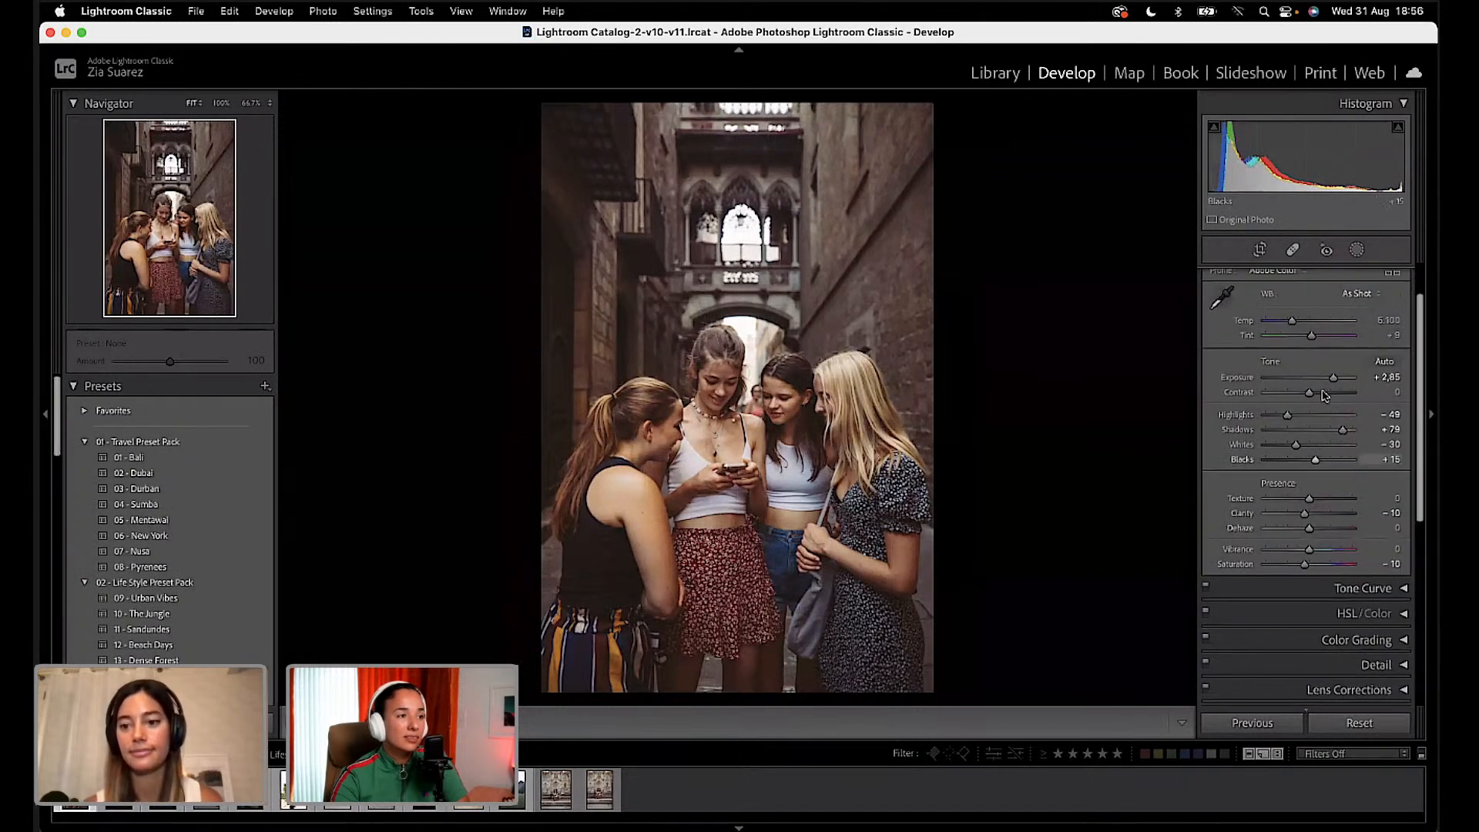
Step: Lower the alley photo's highlights and whites to -64 each and set exposure to +2.70 while comparing before and after
{"action": "left_click_drag", "start_coordinate": [1286, 418], "coordinate": [1284, 447]}
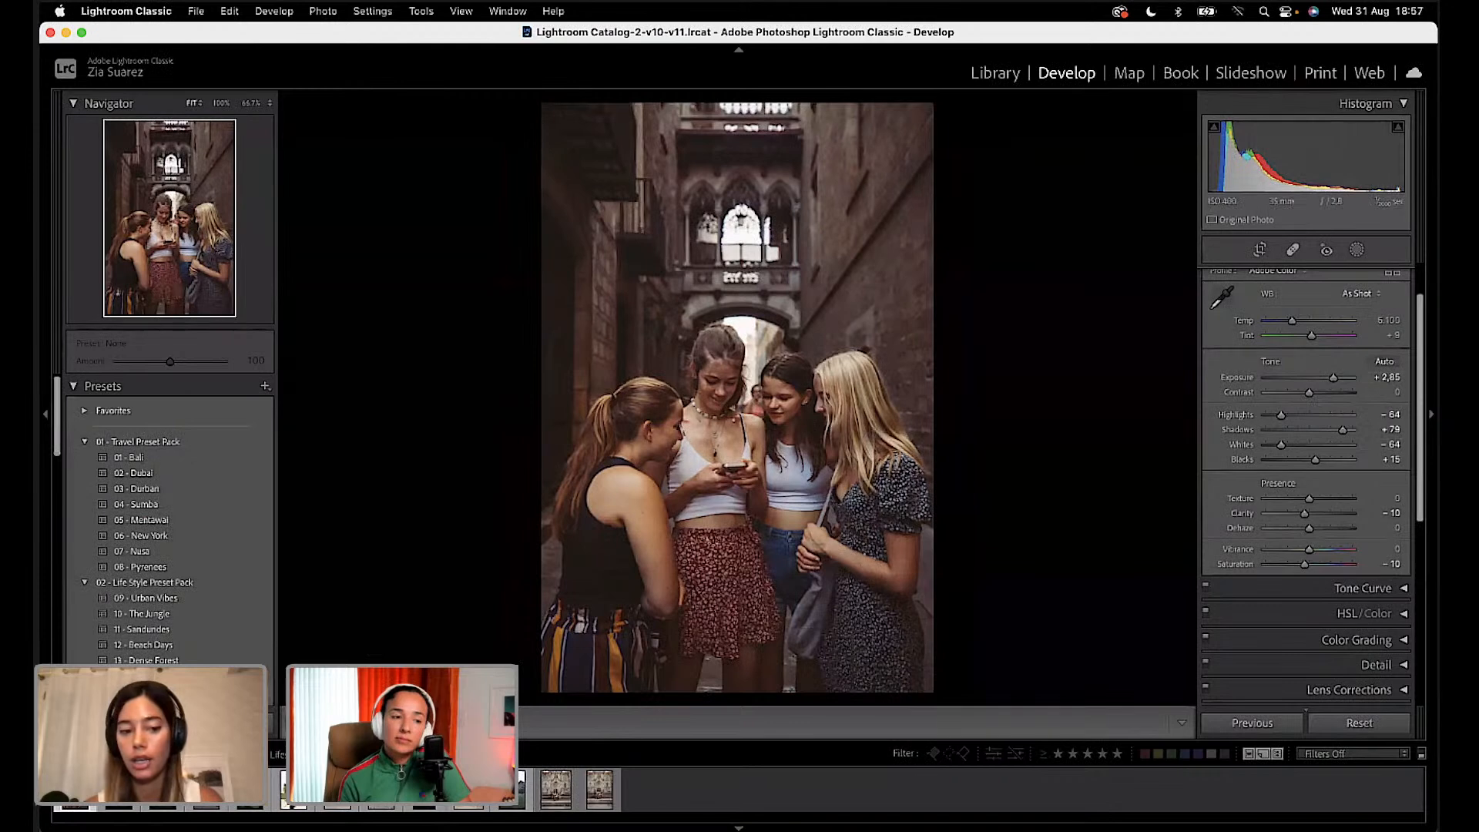
{"action": "key", "text": "y"}
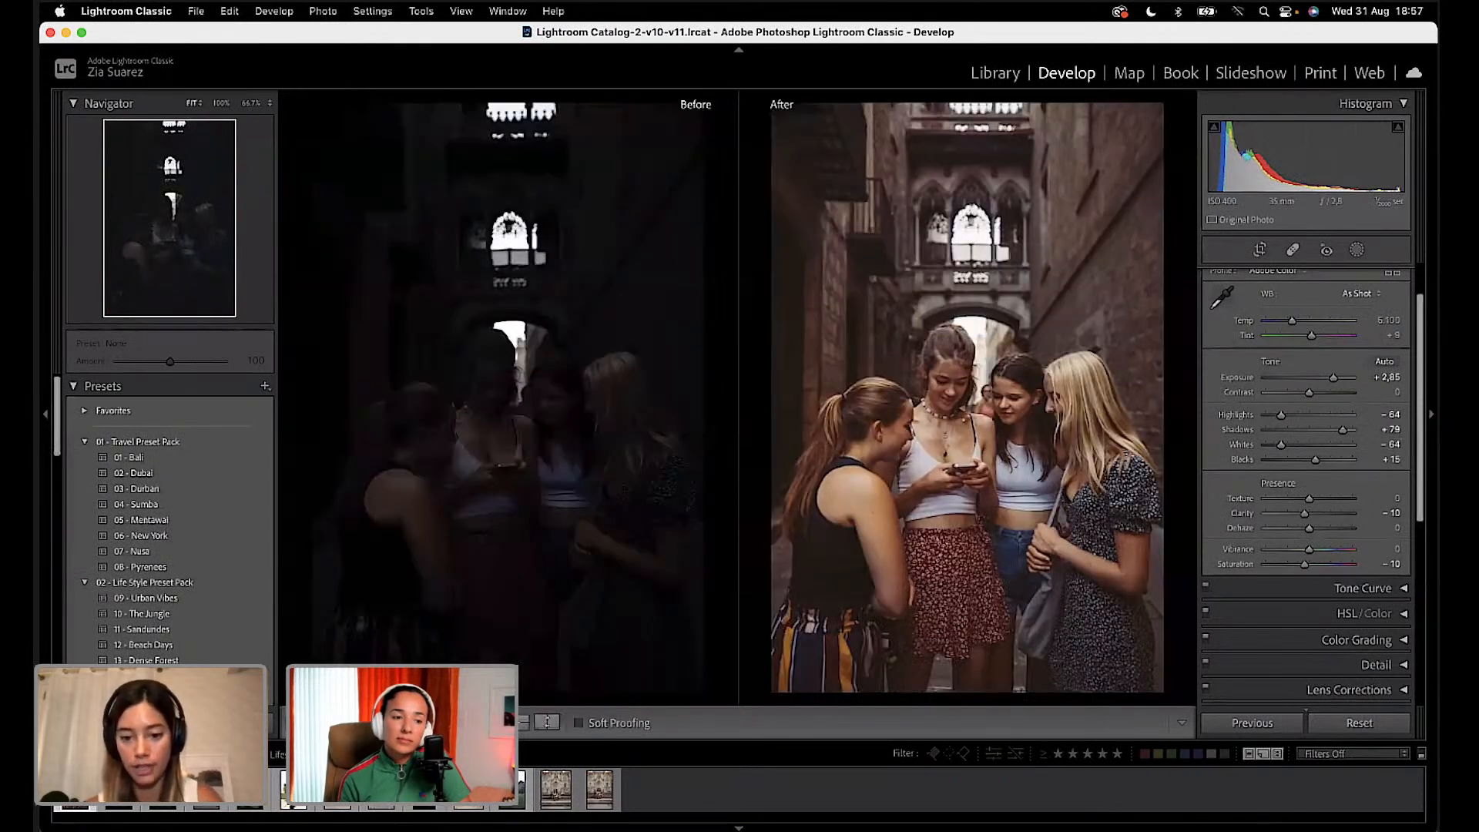
{"action": "left_click_drag", "start_coordinate": [1334, 378], "coordinate": [1333, 378]}
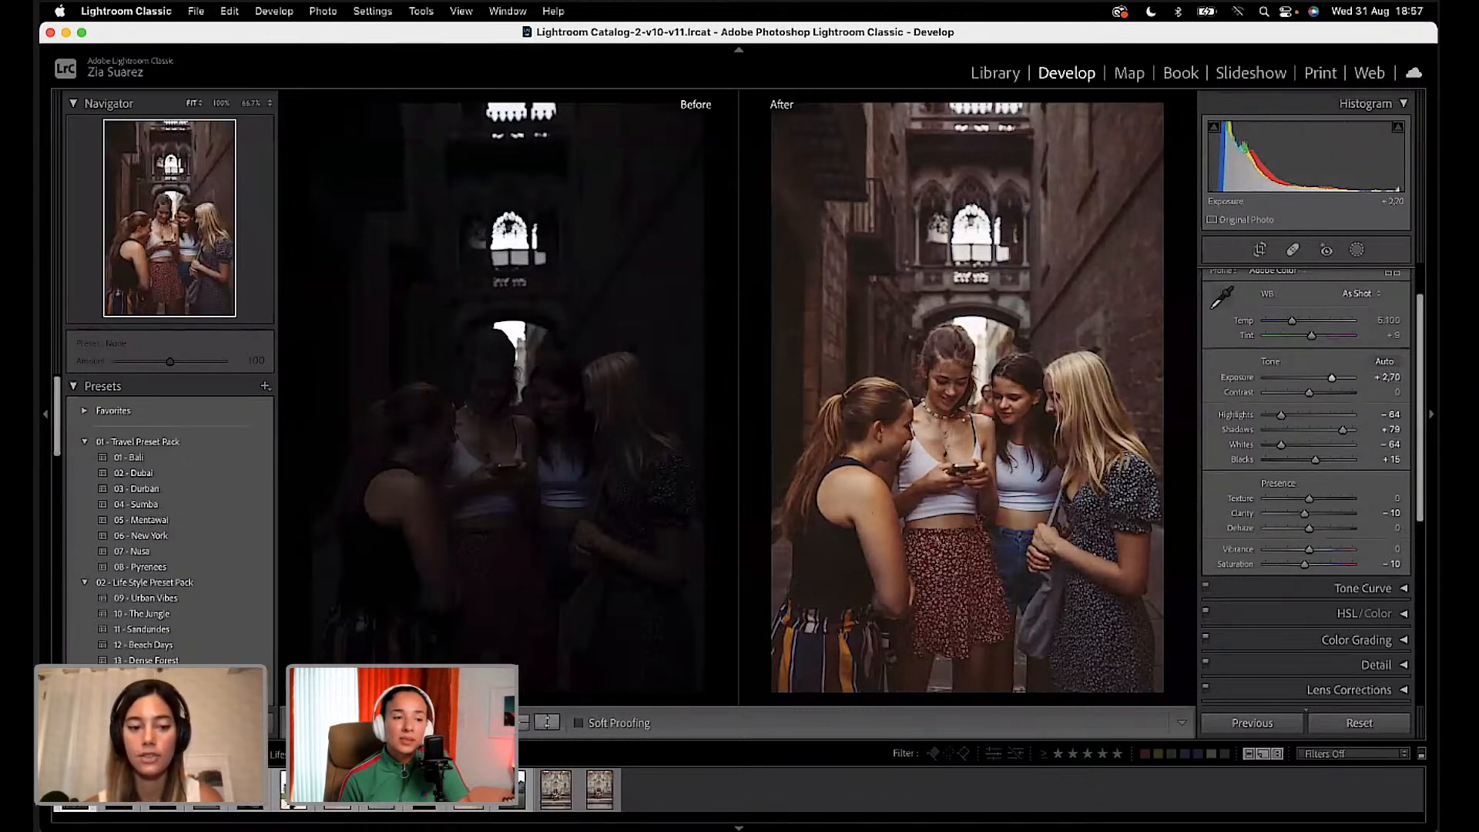
{"action": "key", "text": "y"}
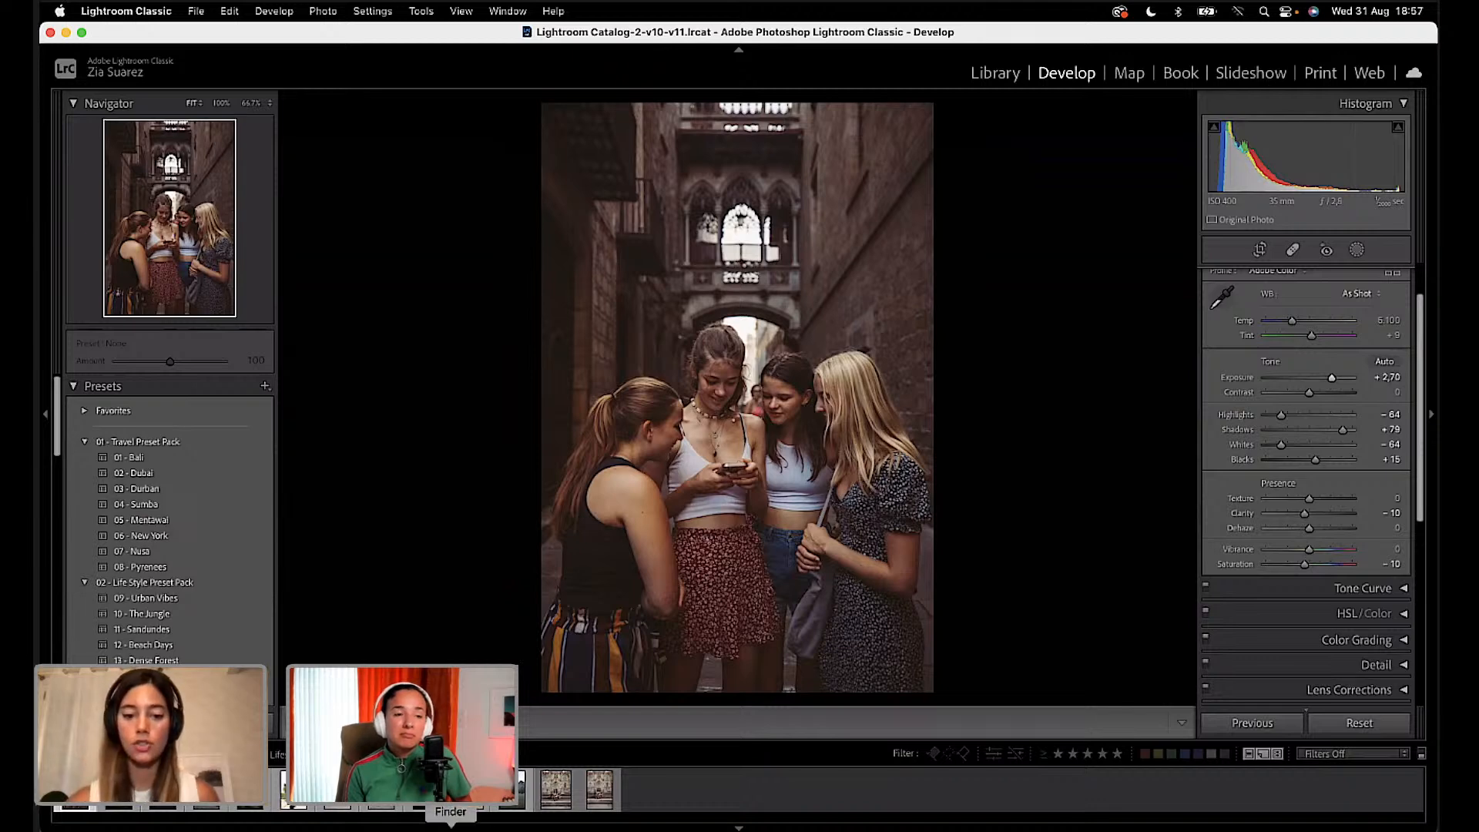
Step: View the cathedral steps group photo for comparison and return to the alley photo
{"action": "left_click", "coordinate": [600, 787]}
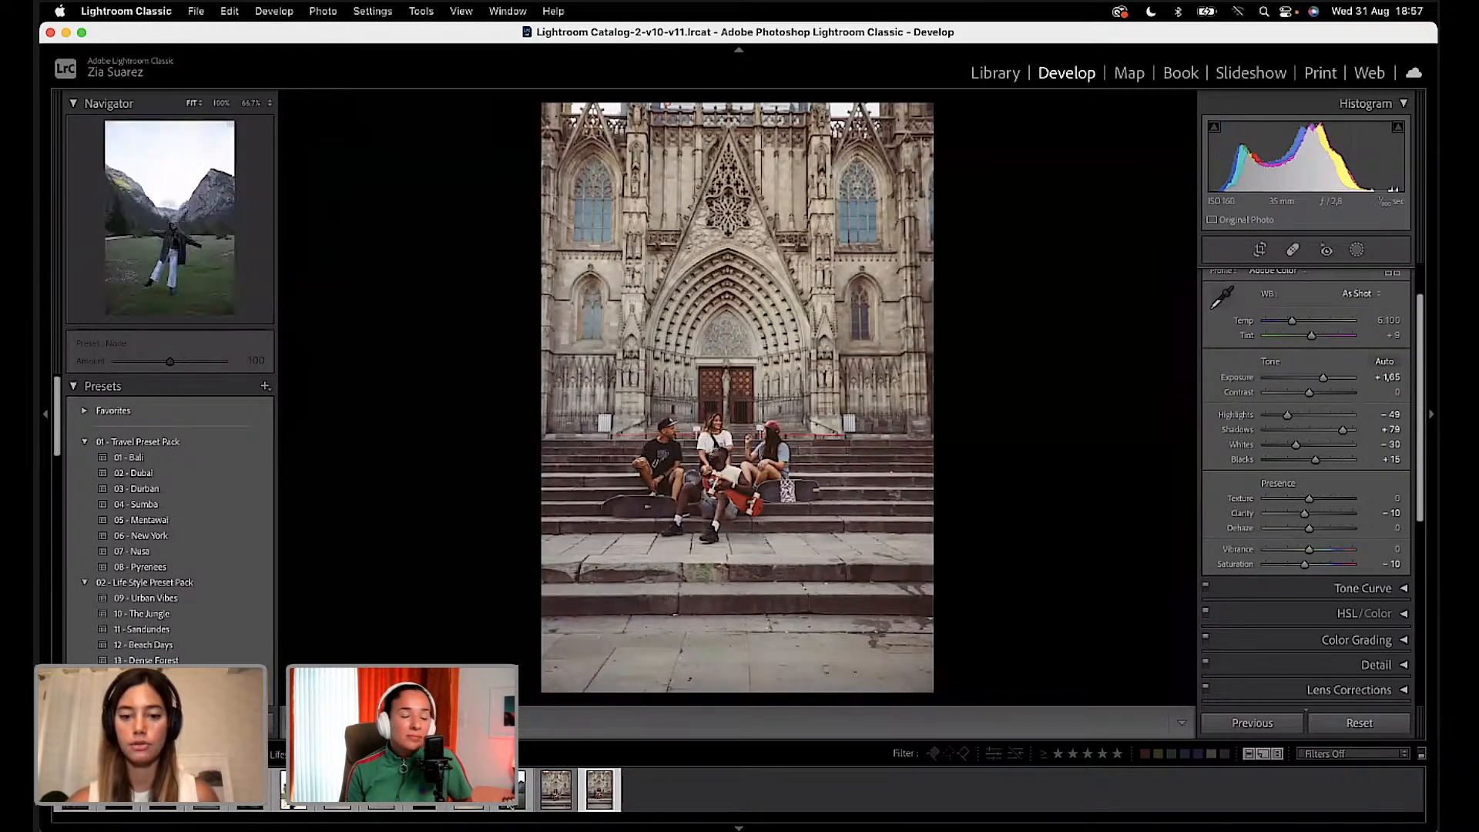
{"action": "left_click", "coordinate": [75, 792]}
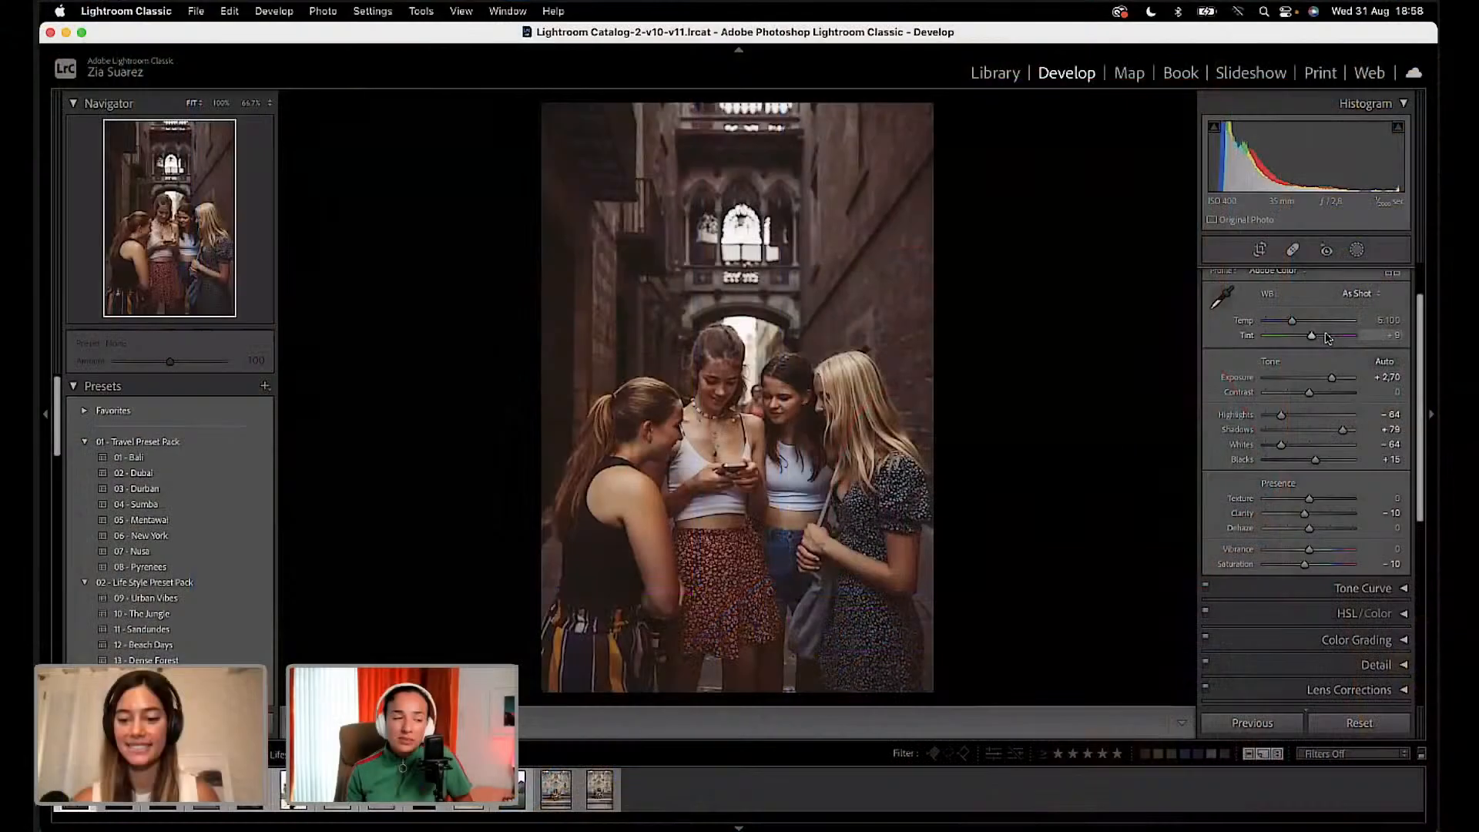
Step: Mask the four women with Select Subject, invert the mask to cover the background, and set its exposure to -0.26
{"action": "scroll", "coordinate": [1327, 337], "scroll_direction": "up", "scroll_amount": 3}
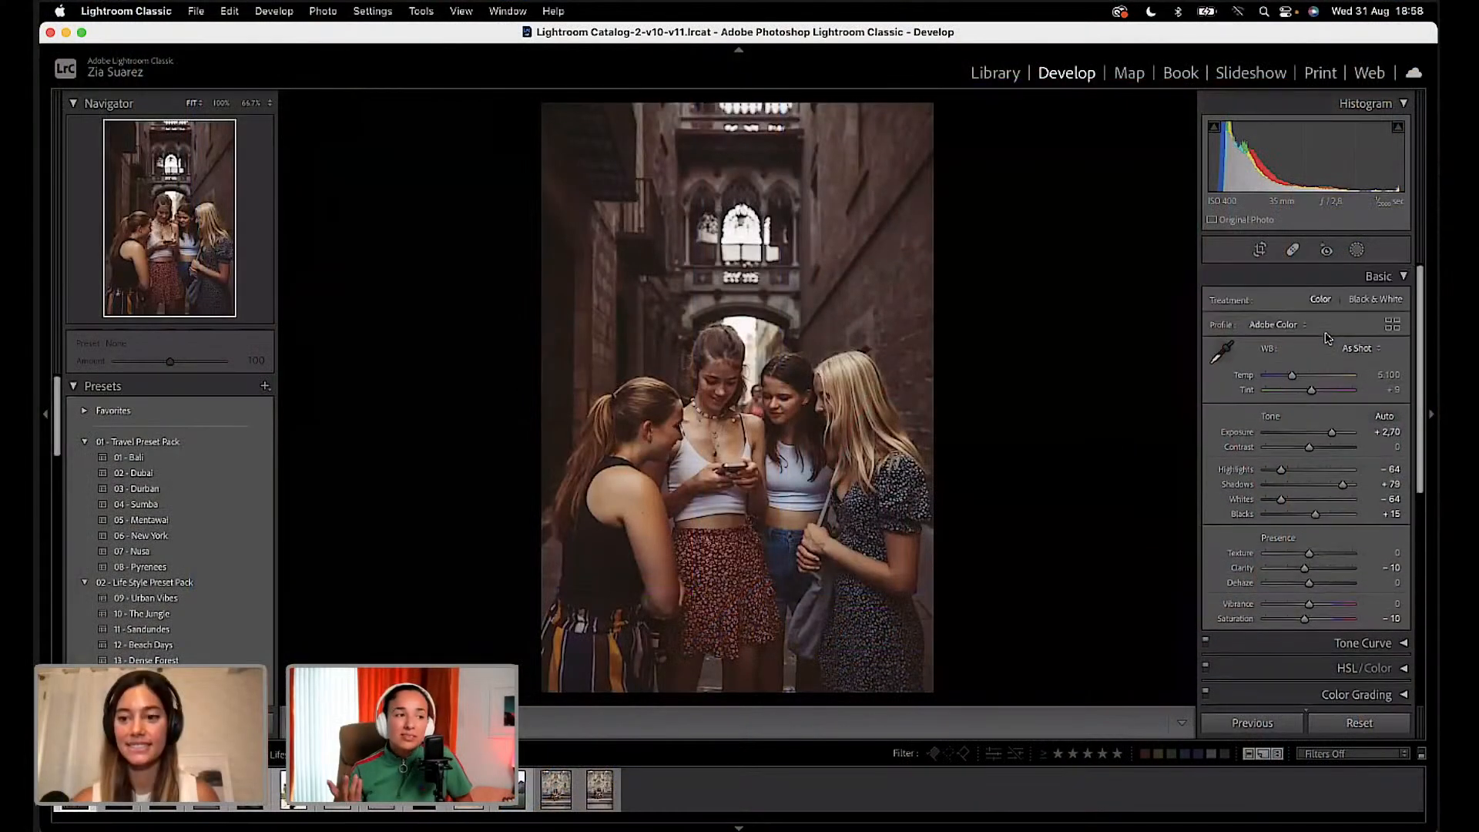
{"action": "left_click", "coordinate": [1357, 250]}
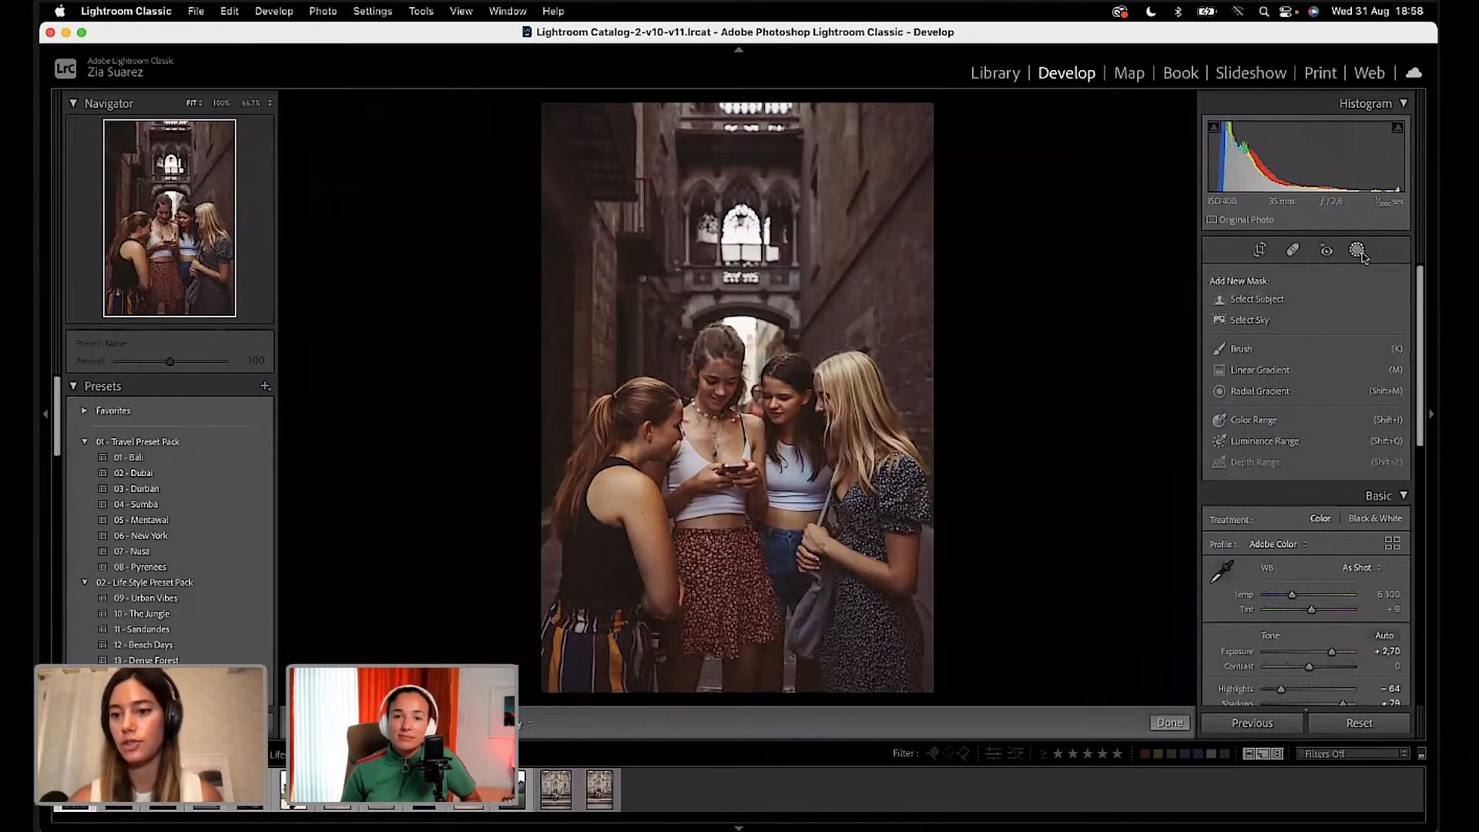
{"action": "left_click", "coordinate": [1259, 301]}
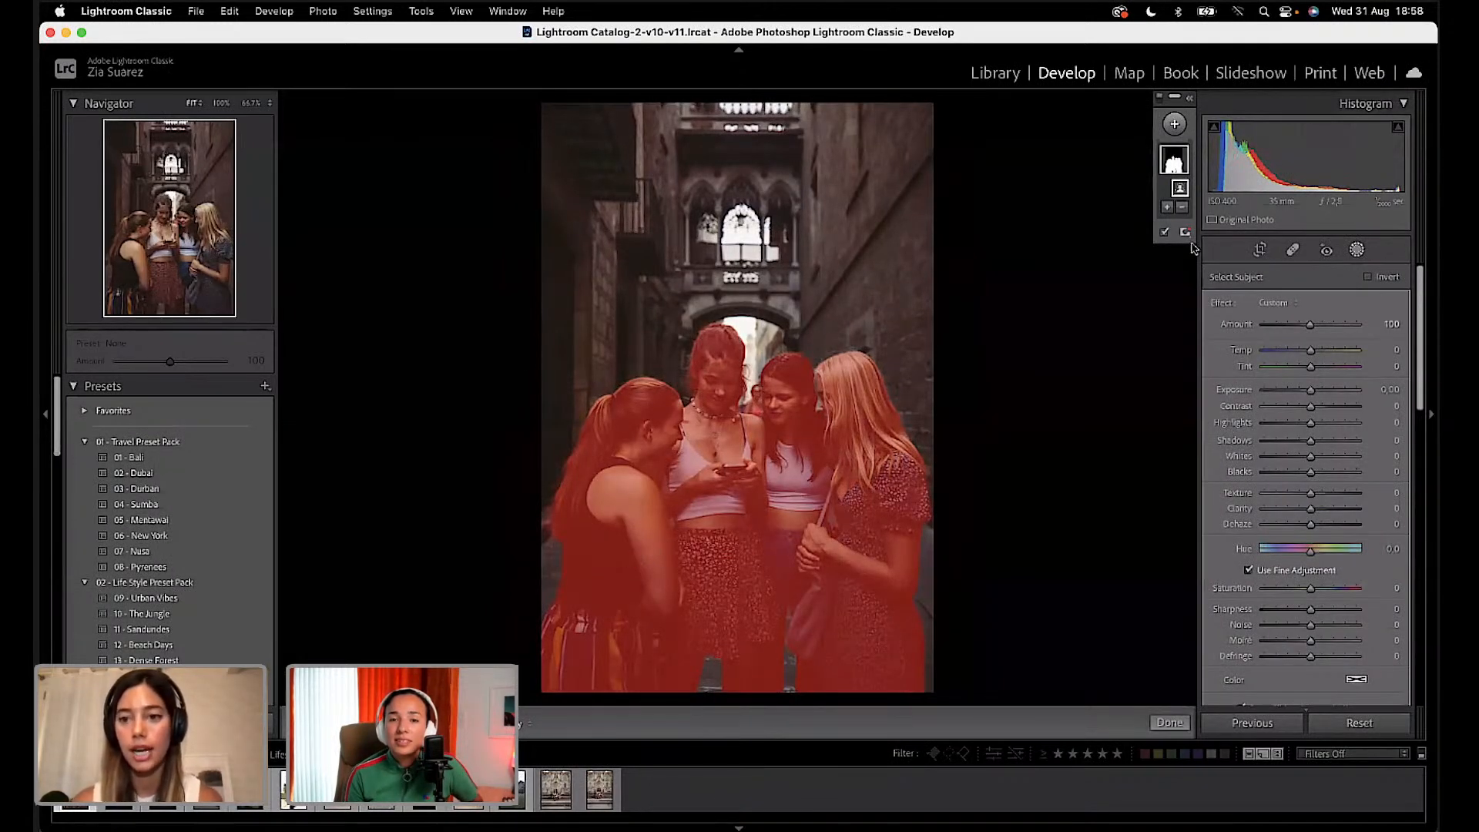
{"action": "right_click", "coordinate": [746, 457]}
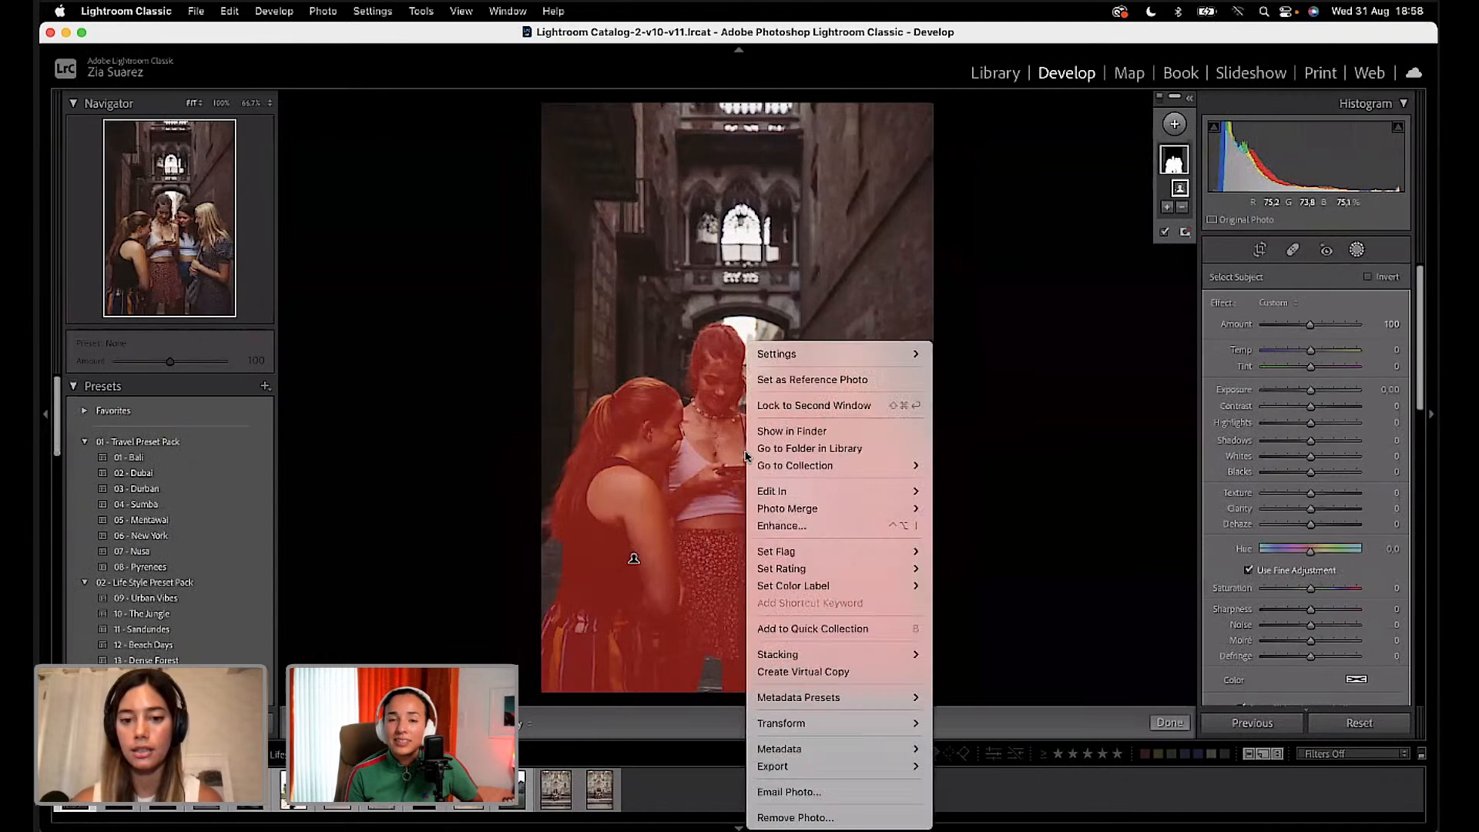
{"action": "left_click", "coordinate": [1062, 308]}
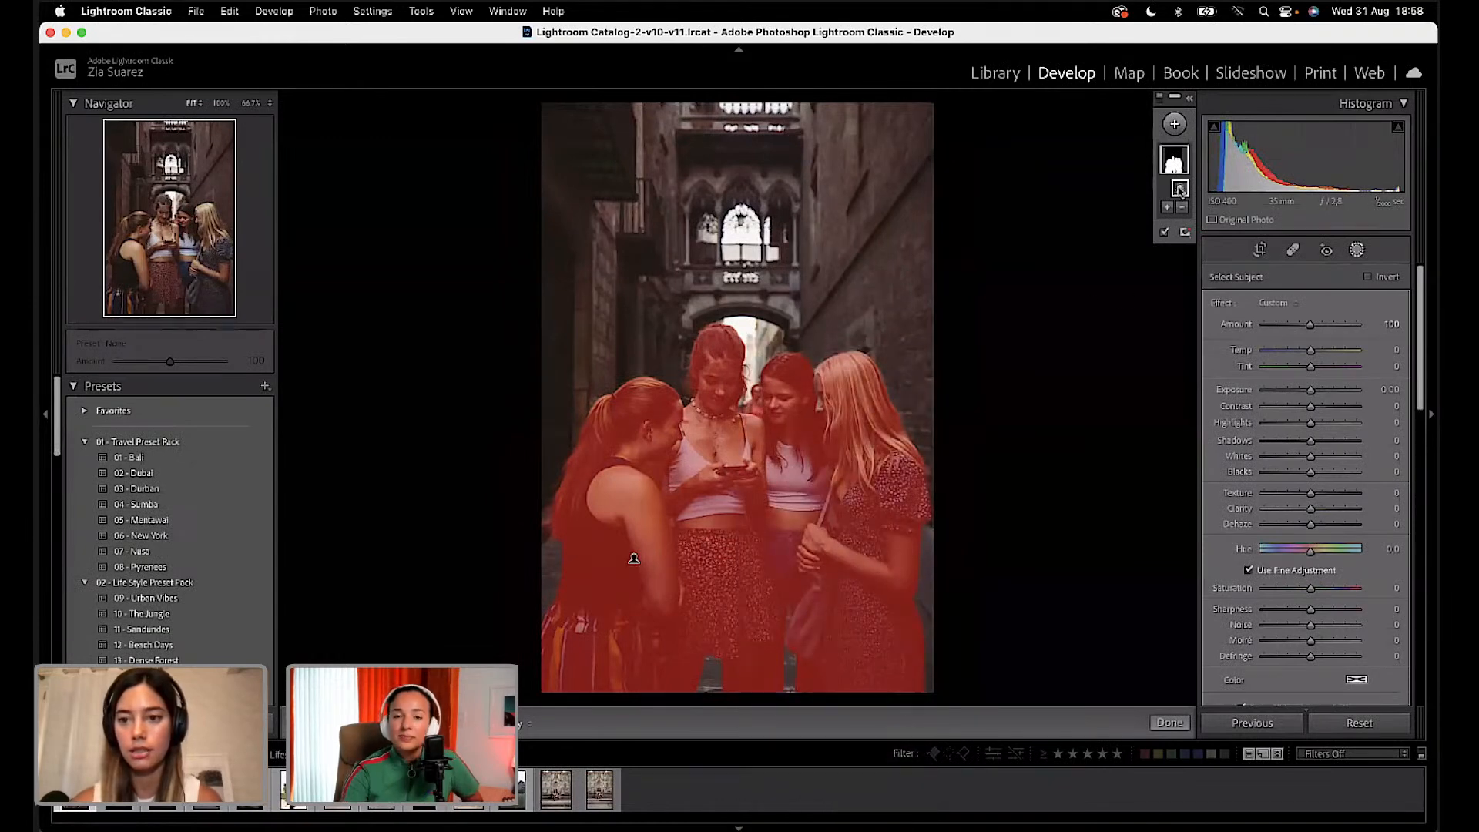
{"action": "right_click", "coordinate": [1176, 160]}
{"action": "left_click", "coordinate": [1233, 196]}
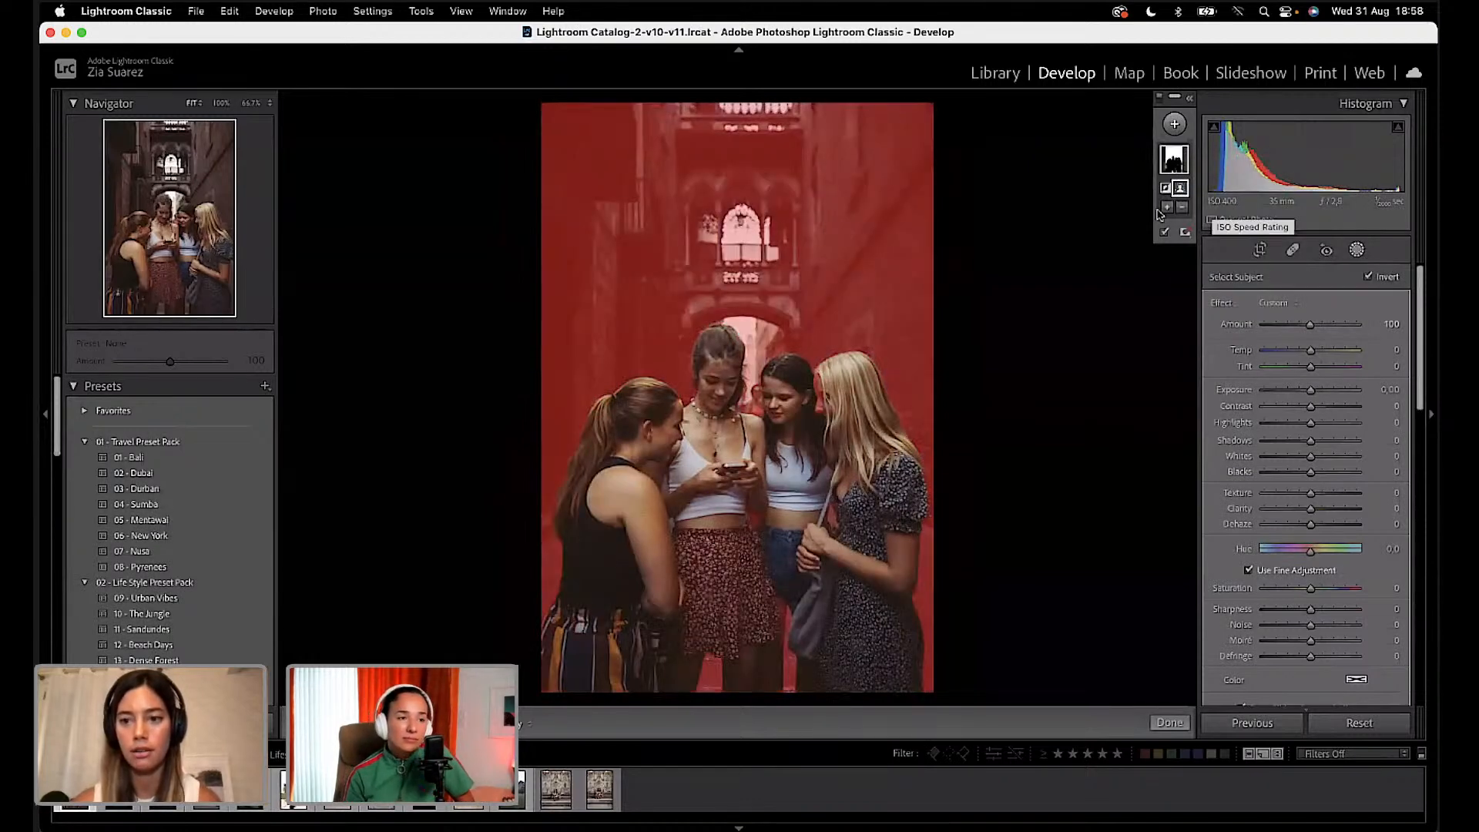
{"action": "mouse_move", "coordinate": [1311, 391]}
{"action": "left_mouse_down"}
{"action": "mouse_move", "coordinate": [1387, 394]}
{"action": "mouse_move", "coordinate": [1219, 408]}
{"action": "mouse_move", "coordinate": [1365, 399]}
{"action": "mouse_move", "coordinate": [1294, 402]}
{"action": "mouse_move", "coordinate": [1317, 401]}
{"action": "left_mouse_up"}
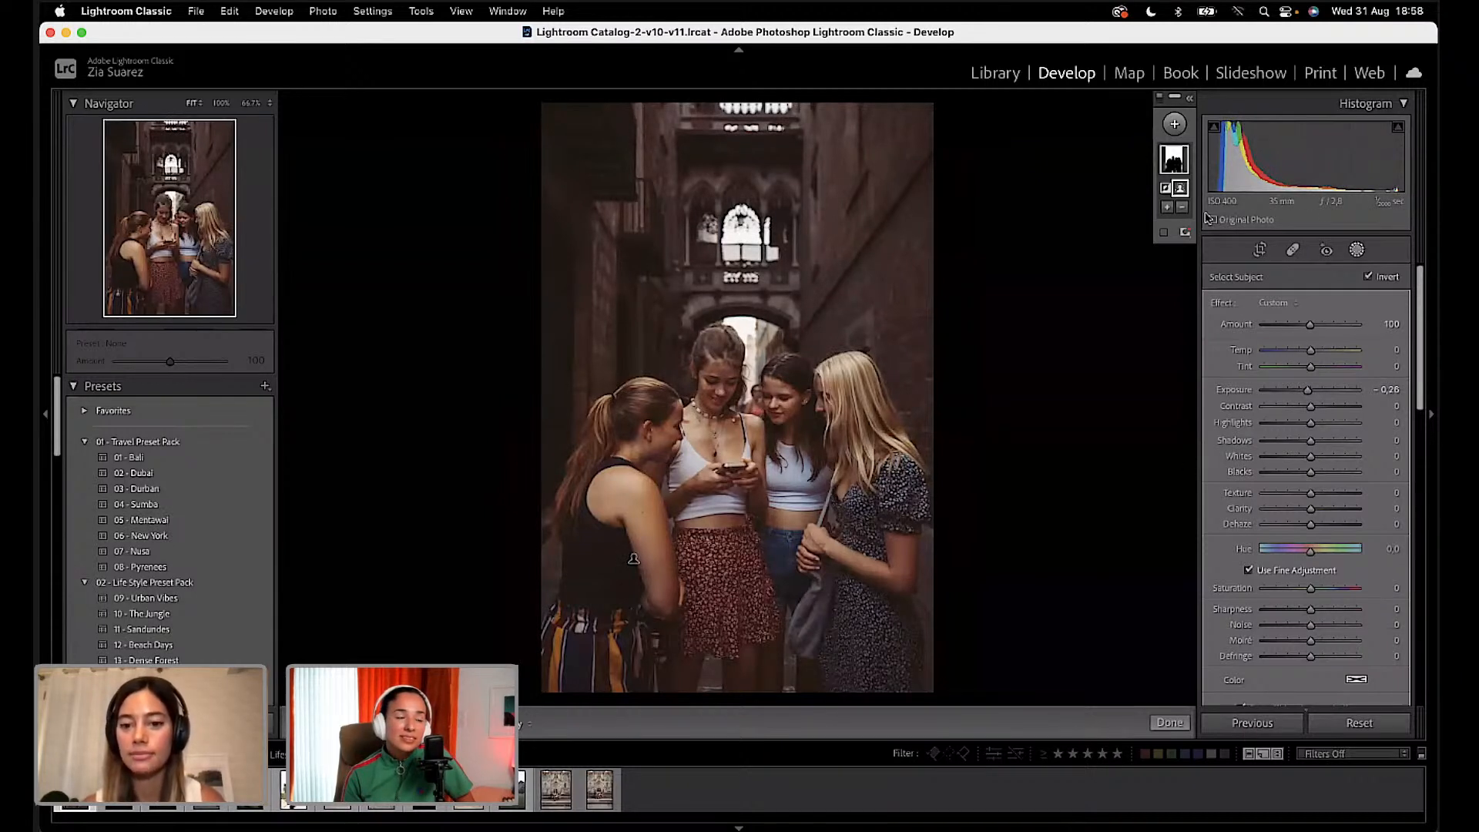
Step: Remove the subject selection from the mask, try a mask exposure of -1.10, and discard the mask
{"action": "key", "text": "Delete"}
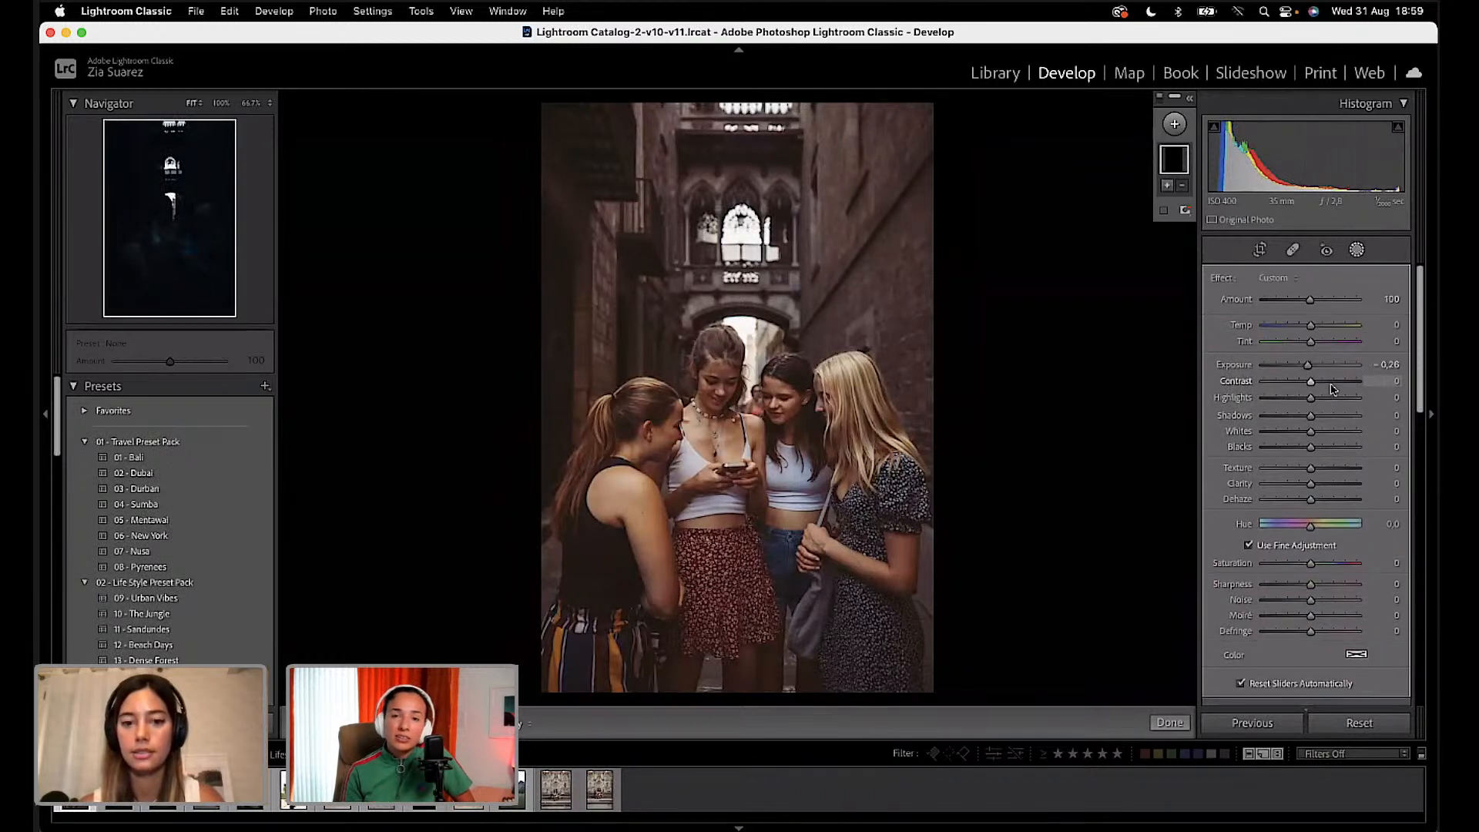
{"action": "left_click_drag", "start_coordinate": [1308, 365], "coordinate": [1298, 367]}
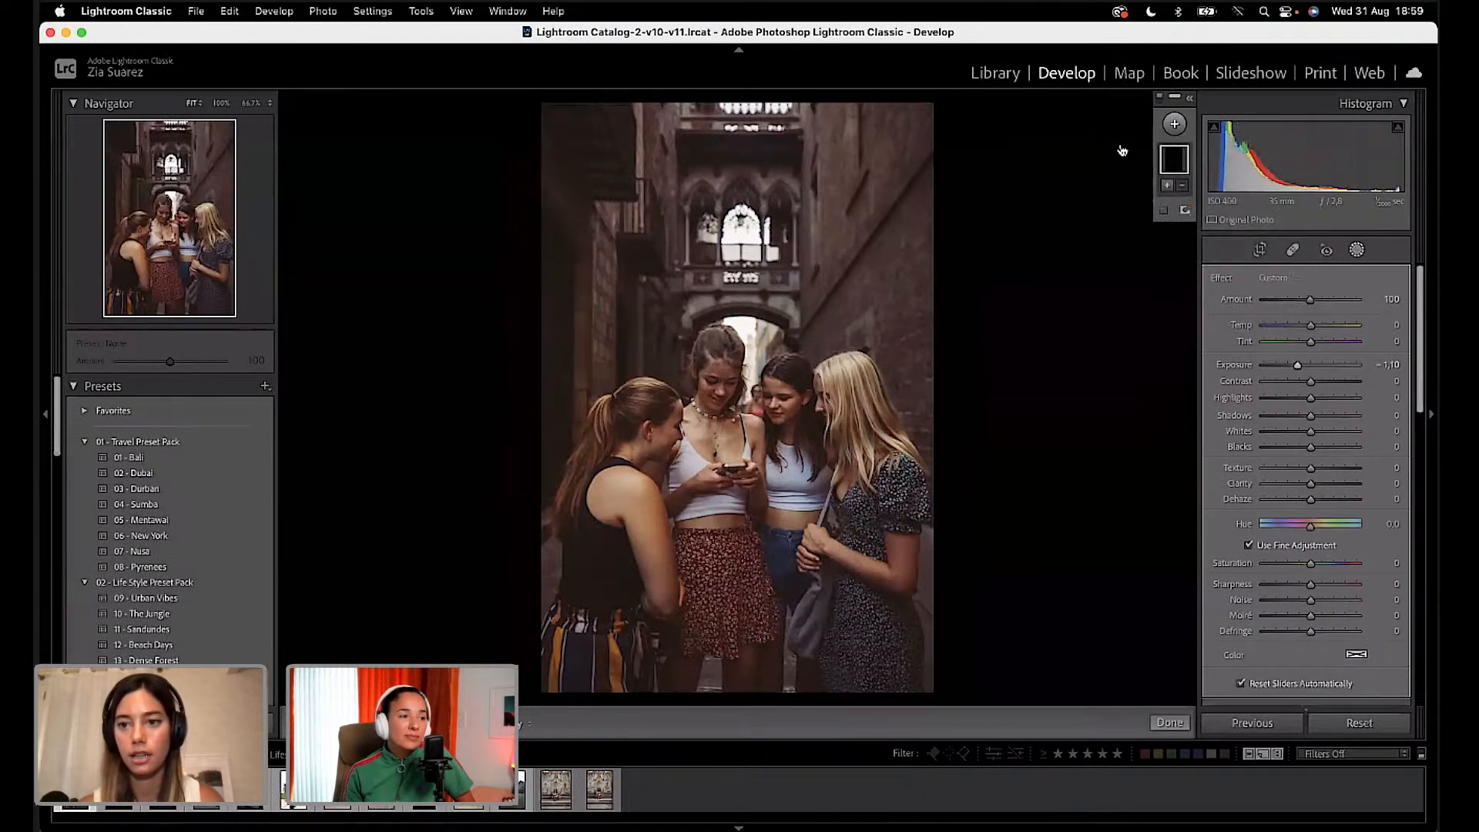
{"action": "left_click", "coordinate": [1189, 98]}
{"action": "left_click", "coordinate": [1189, 100]}
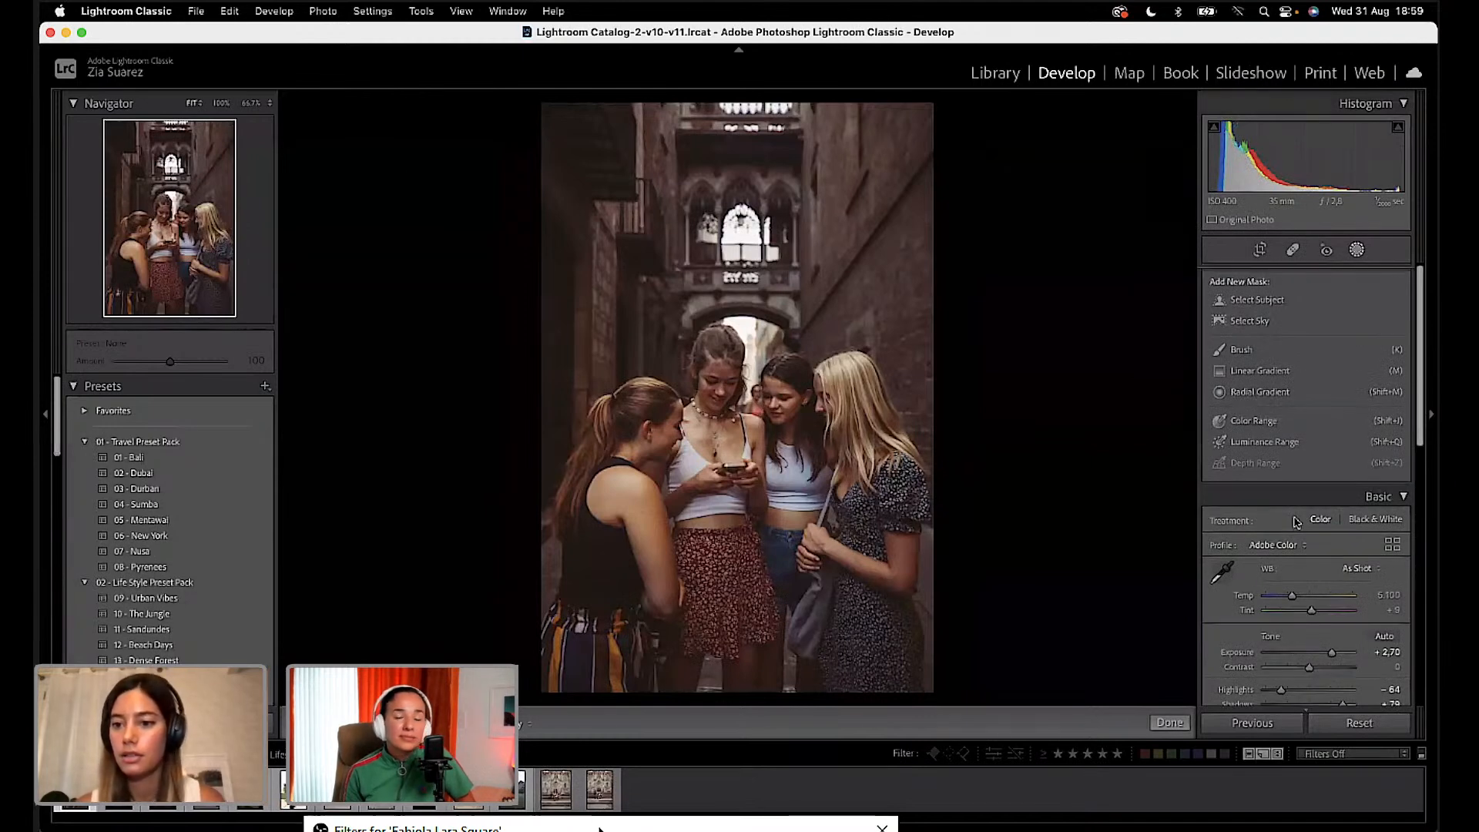
Step: Set the alley photo's highlights to -74, whites to -26, shadows to +74, exposure to +2.80 and temperature to 5255
{"action": "scroll", "coordinate": [1297, 524], "scroll_direction": "down", "scroll_amount": 5}
{"action": "left_click_drag", "start_coordinate": [1281, 540], "coordinate": [1300, 569]}
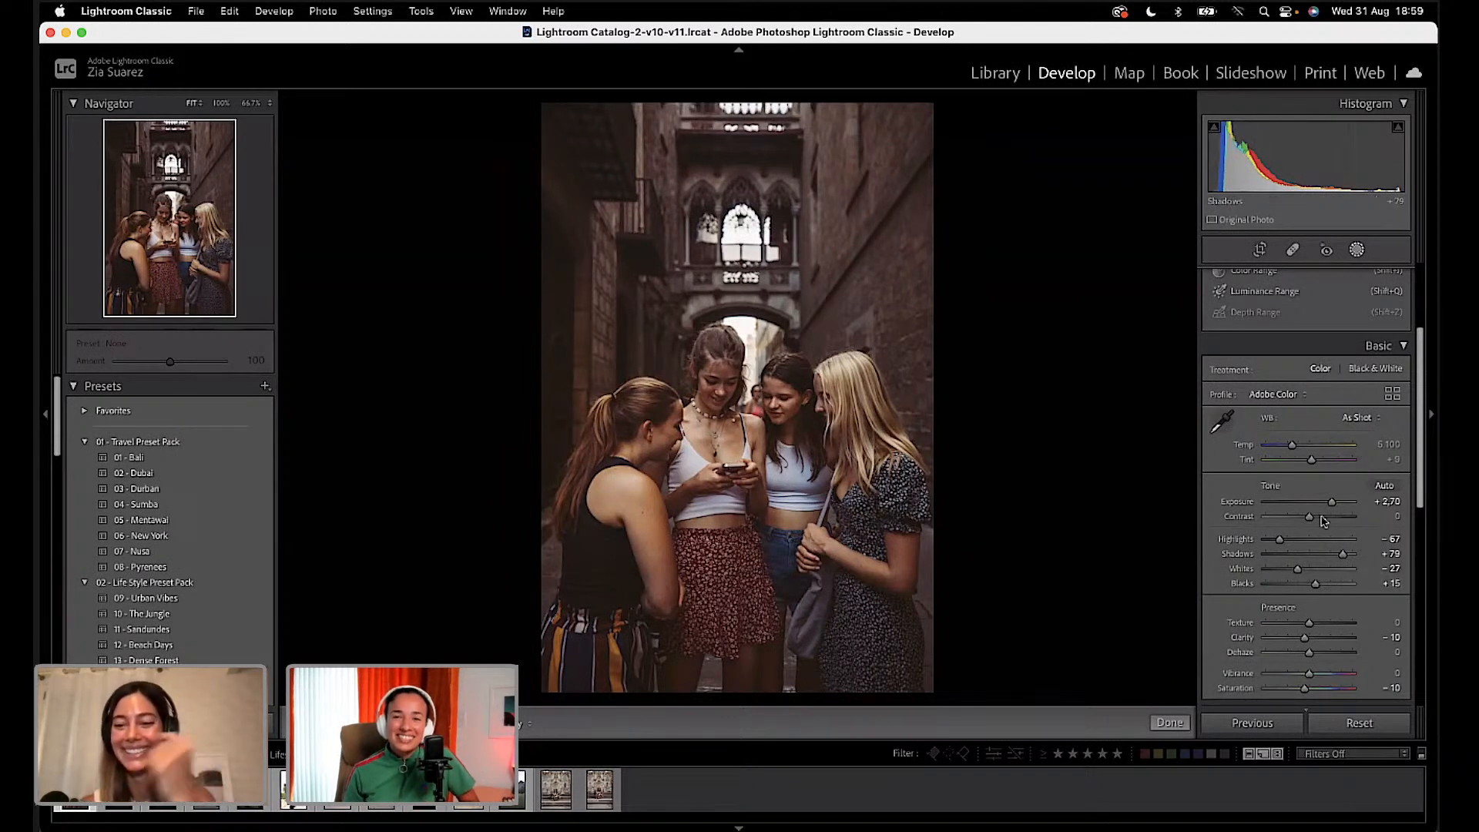
{"action": "left_click_drag", "start_coordinate": [1336, 505], "coordinate": [1337, 505]}
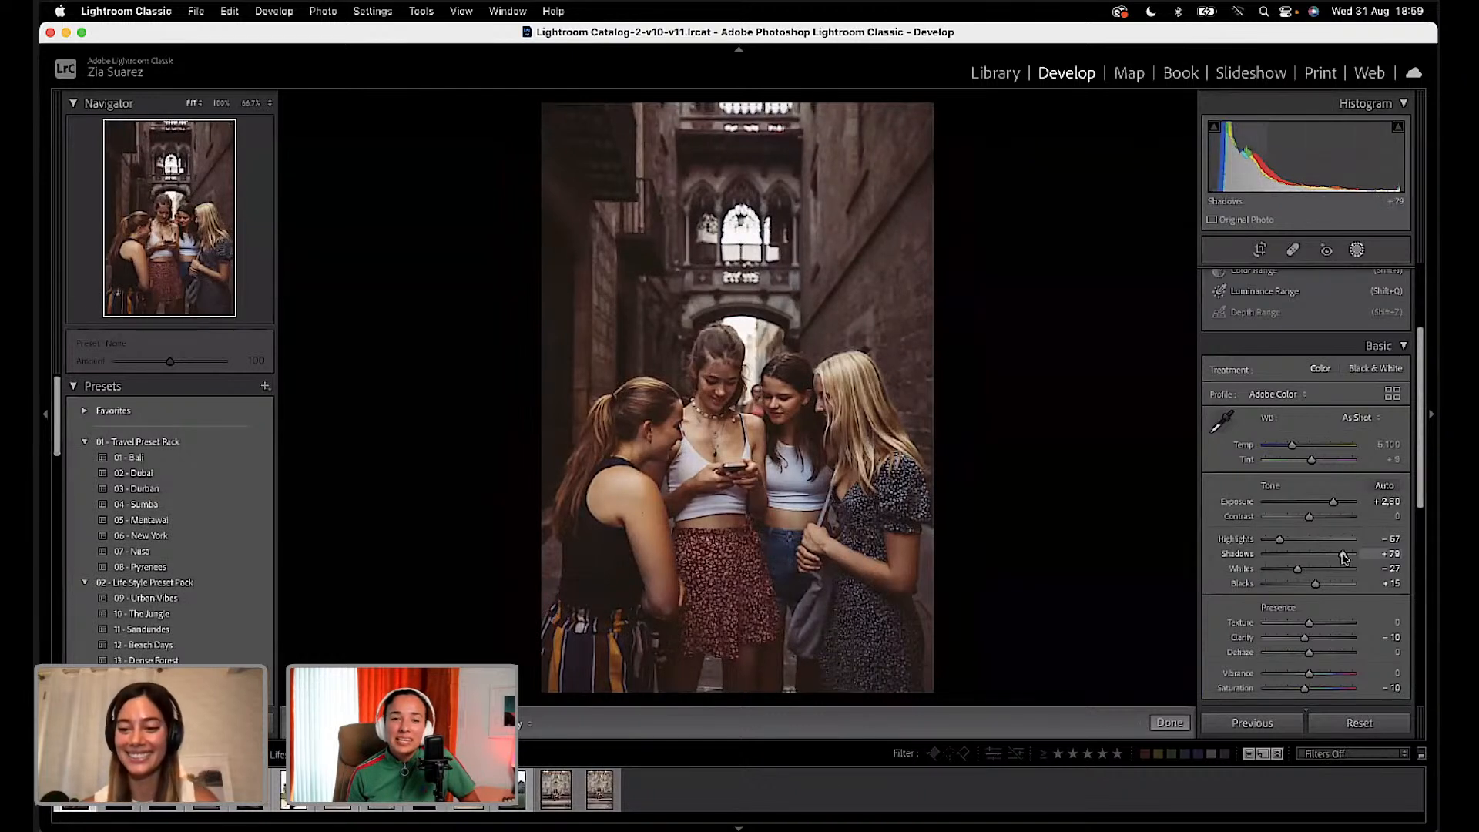
{"action": "left_click_drag", "start_coordinate": [1343, 556], "coordinate": [1342, 557]}
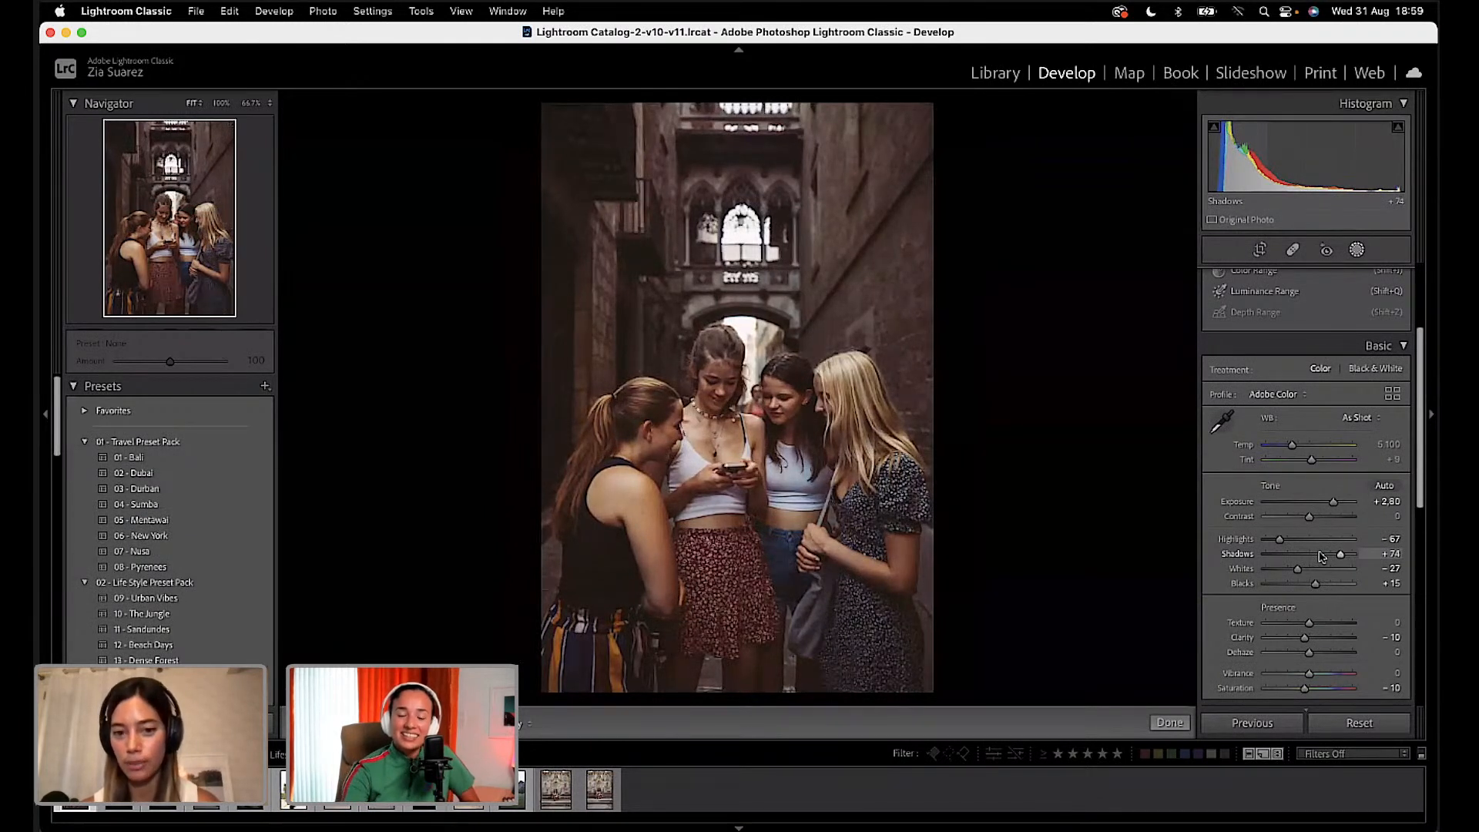
{"action": "left_click_drag", "start_coordinate": [1293, 450], "coordinate": [1295, 448]}
{"action": "scroll", "coordinate": [1282, 570], "scroll_direction": "down", "scroll_amount": 2}
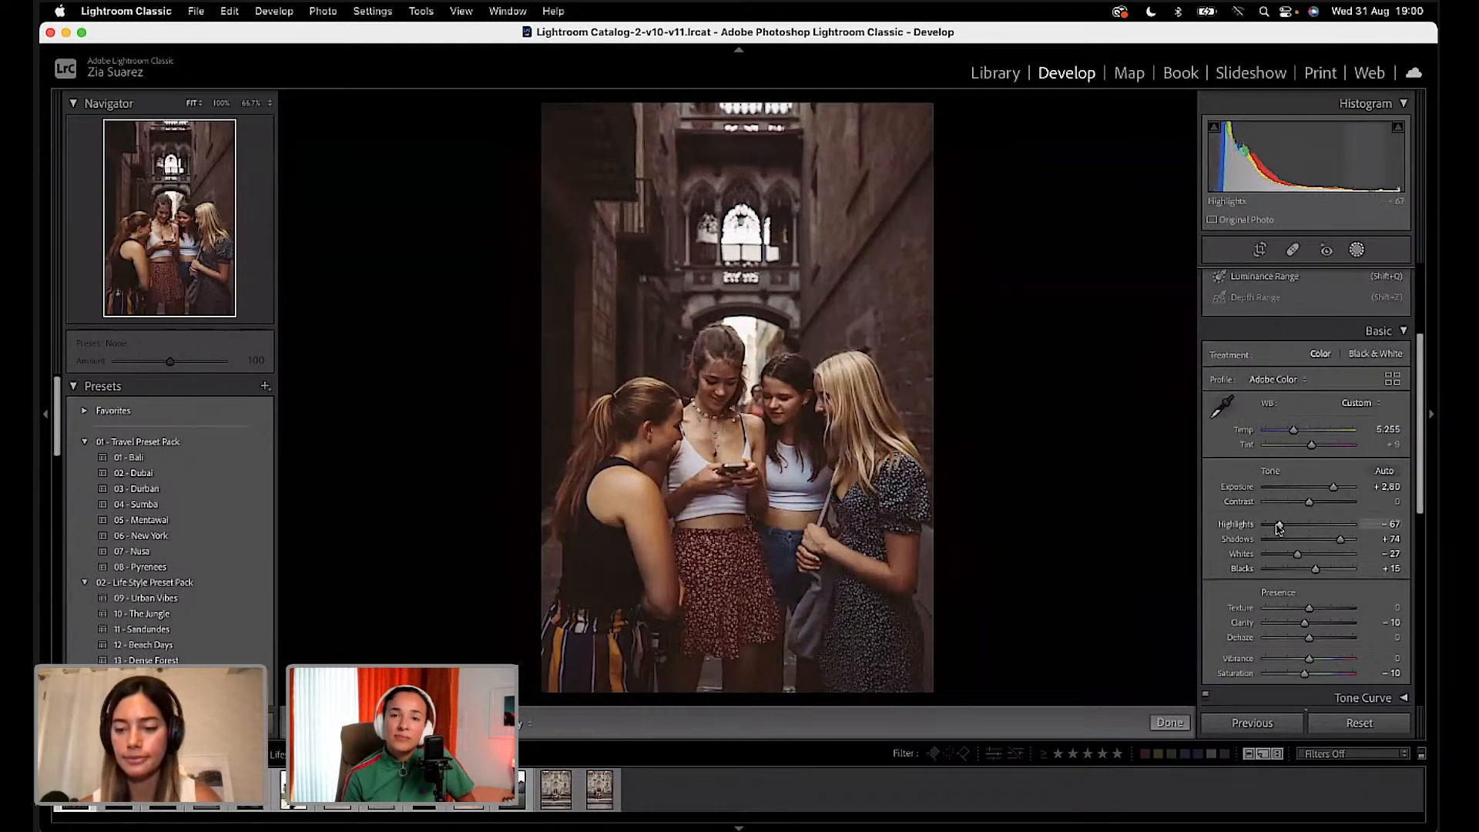
{"action": "left_click_drag", "start_coordinate": [1279, 526], "coordinate": [1298, 557]}
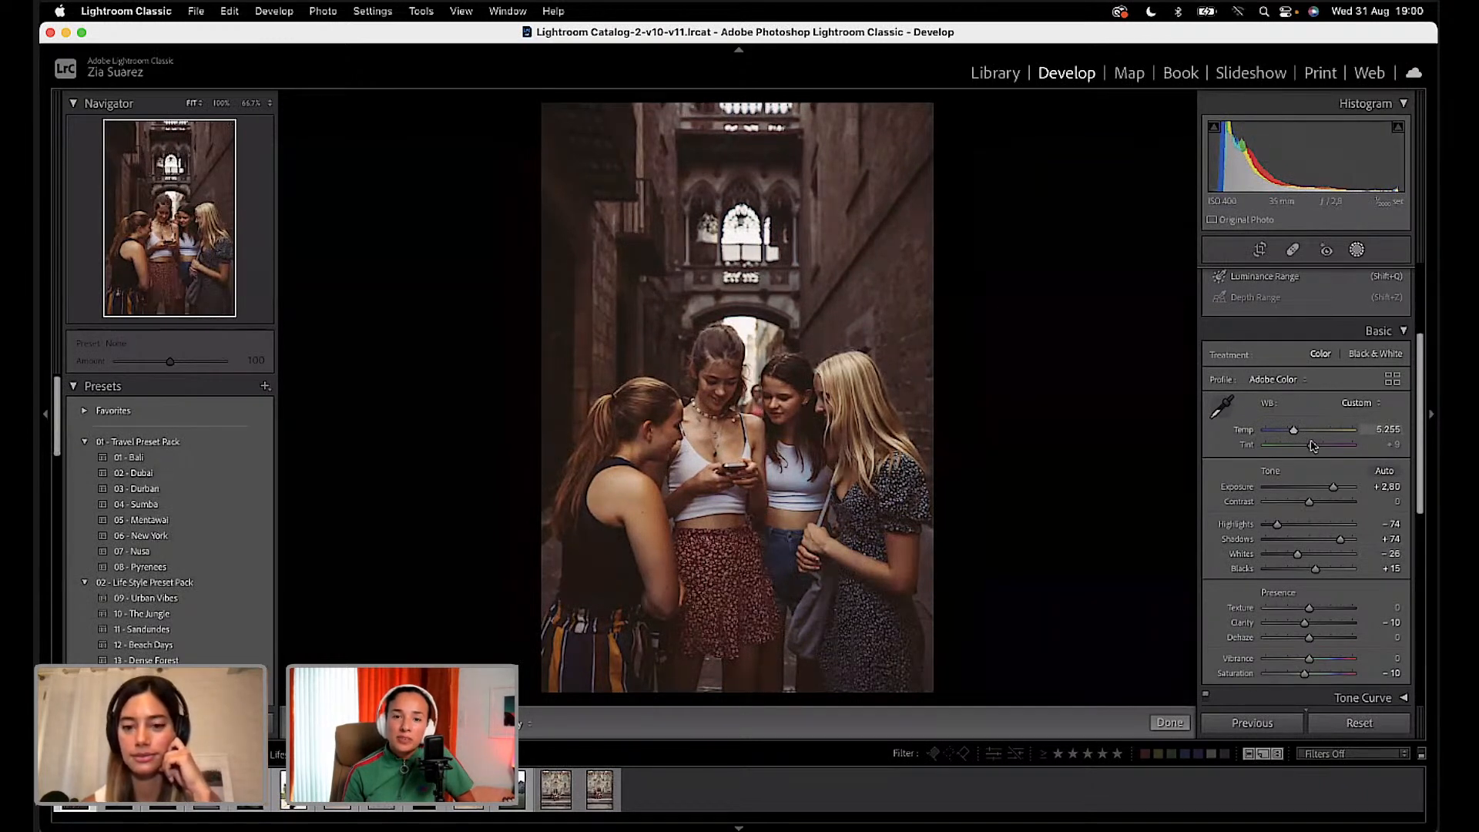
Step: Try a tint of +10 and undo it, and raise the alley photo's exposure to +2.90
{"action": "left_click_drag", "start_coordinate": [1310, 445], "coordinate": [1314, 451]}
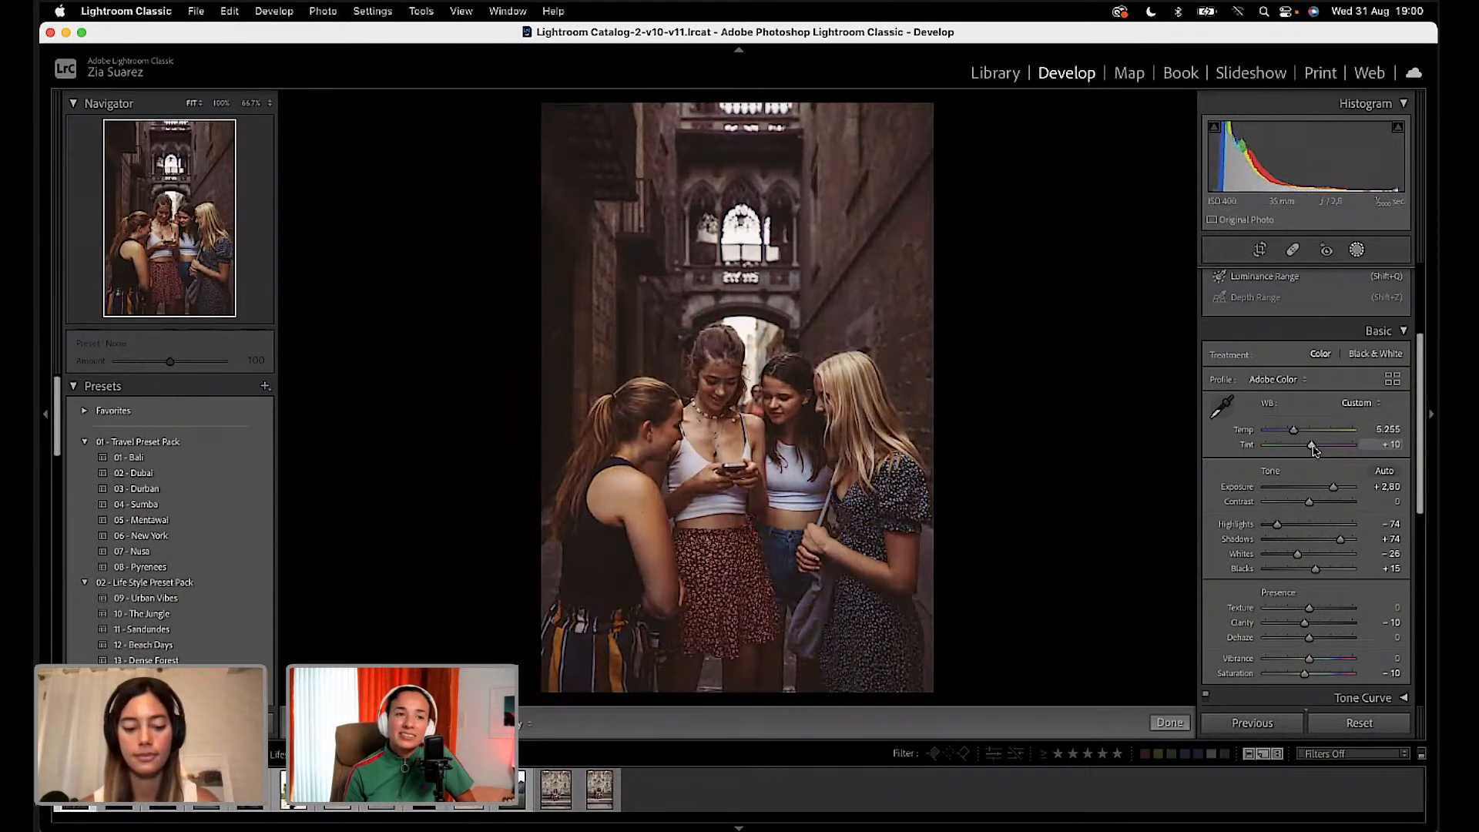
{"action": "key", "text": "super+z"}
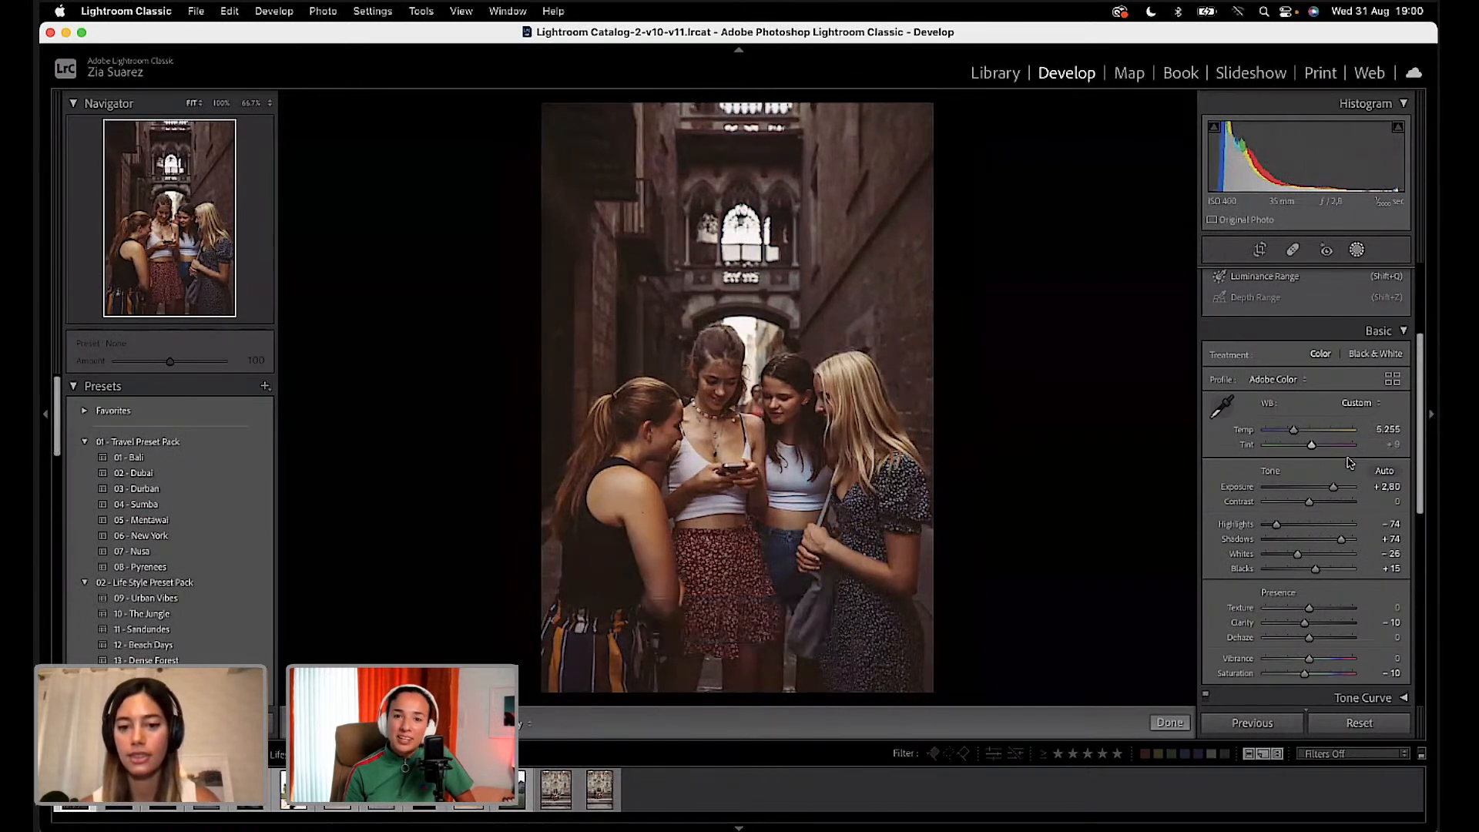
{"action": "scroll", "coordinate": [1294, 471], "scroll_direction": "down", "scroll_amount": 4}
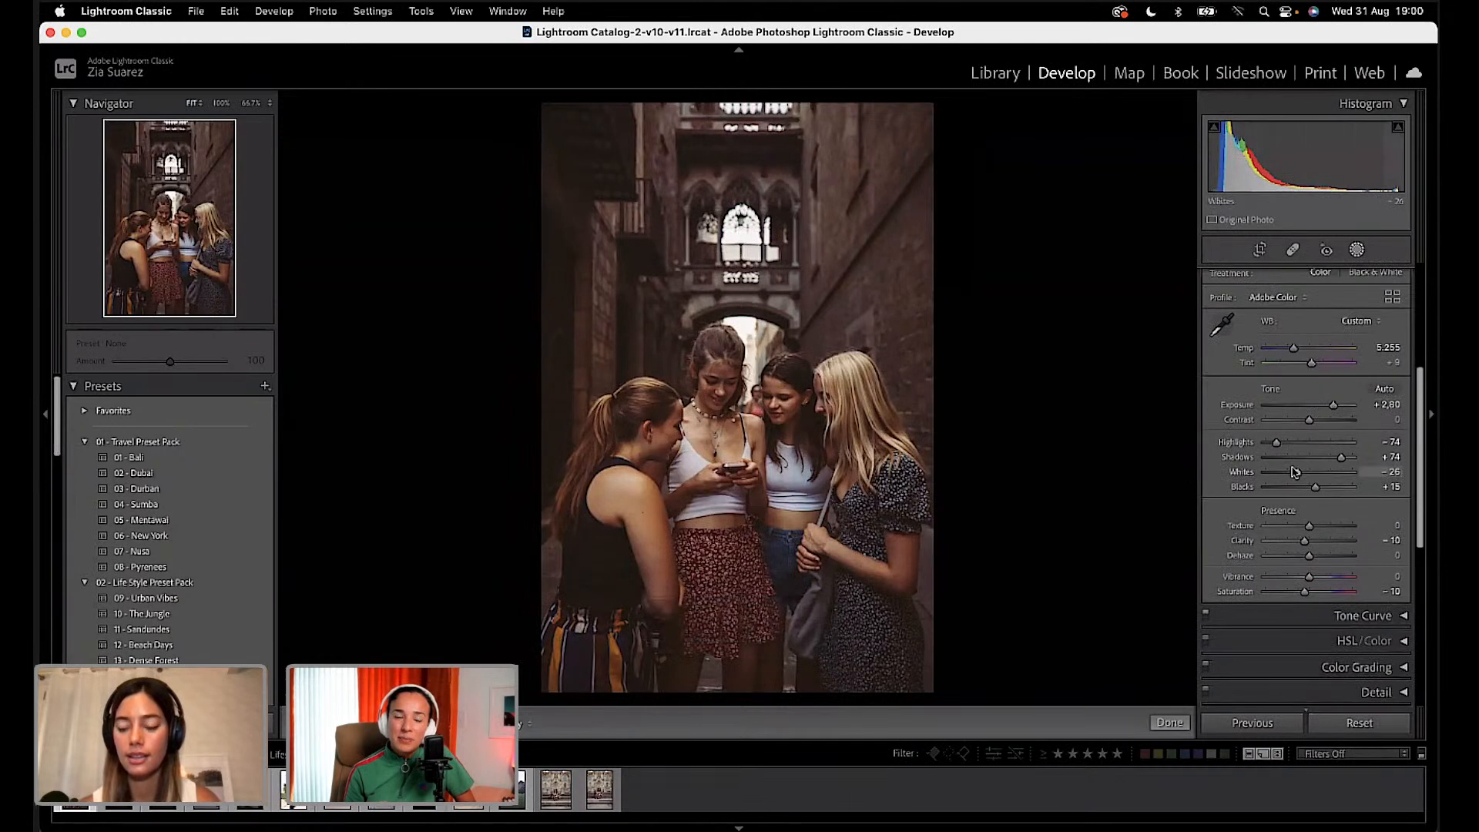
{"action": "scroll", "coordinate": [1294, 471], "scroll_direction": "up", "scroll_amount": 3}
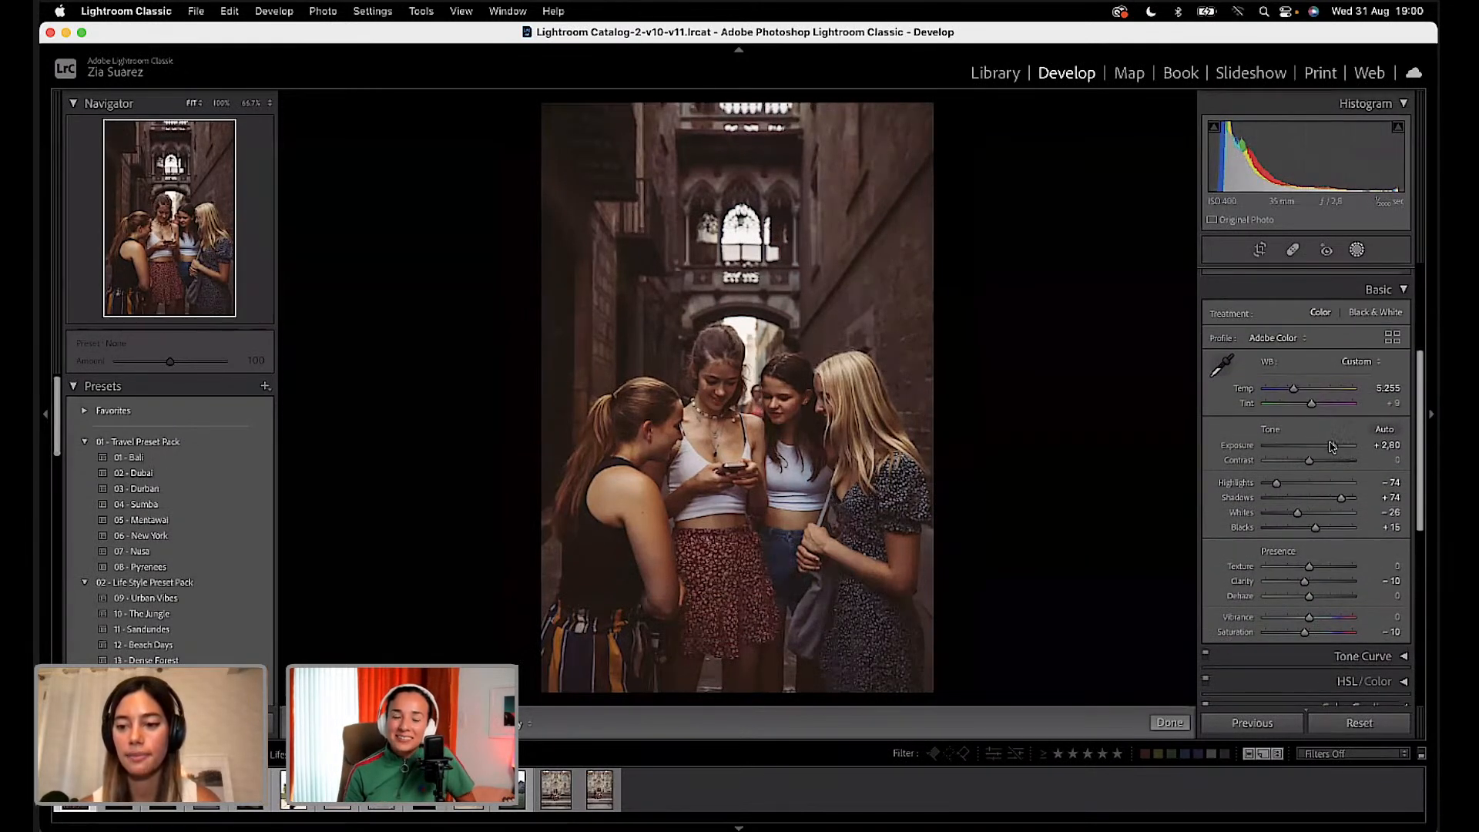
{"action": "left_click_drag", "start_coordinate": [1334, 446], "coordinate": [1333, 447]}
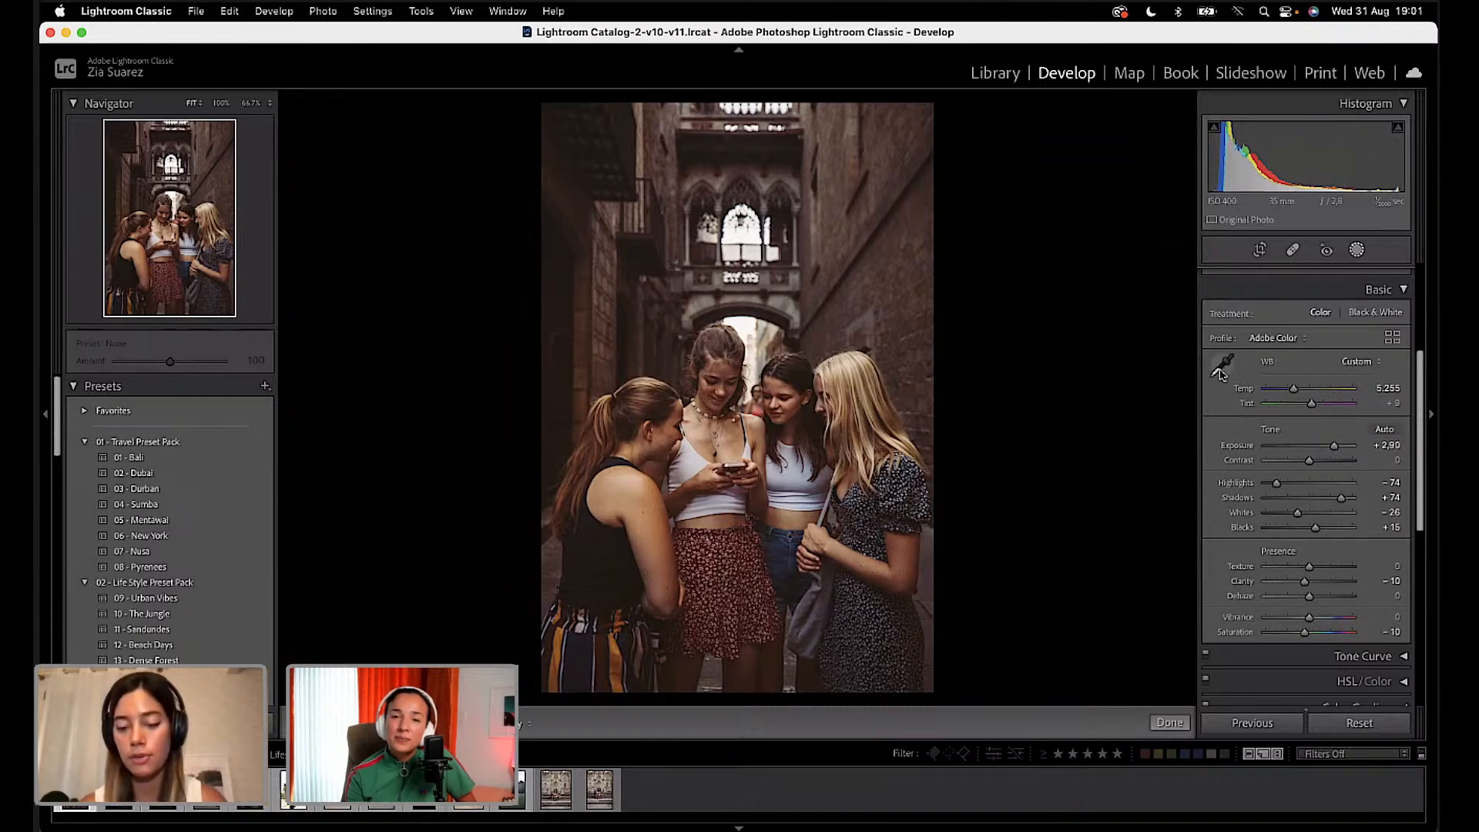
Step: Try setting the white balance by sampling the second woman's white top, and undo it
{"action": "scroll", "coordinate": [1220, 369], "scroll_direction": "down", "scroll_amount": 5}
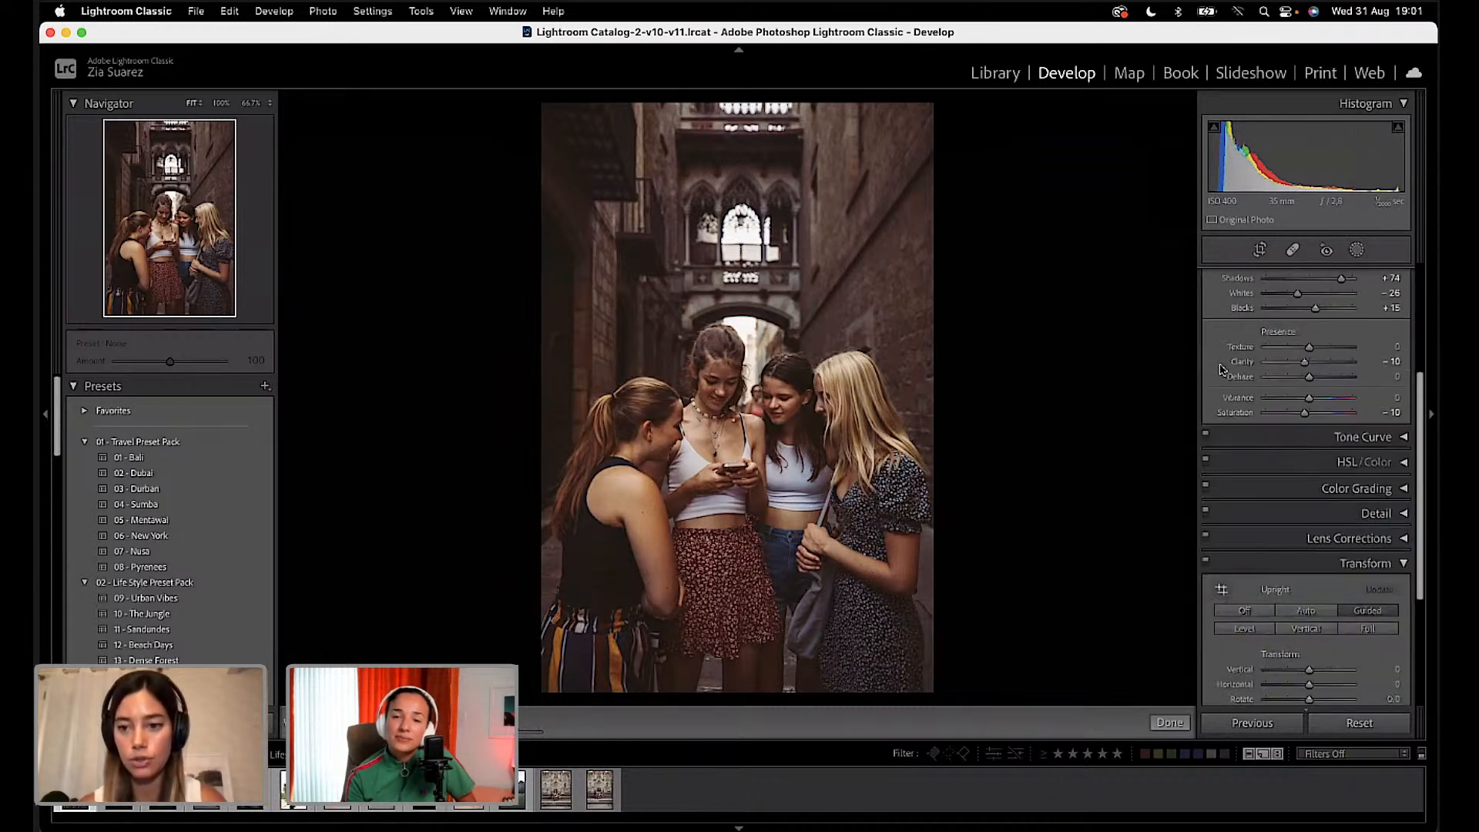
{"action": "scroll", "coordinate": [1220, 369], "scroll_direction": "up", "scroll_amount": 5}
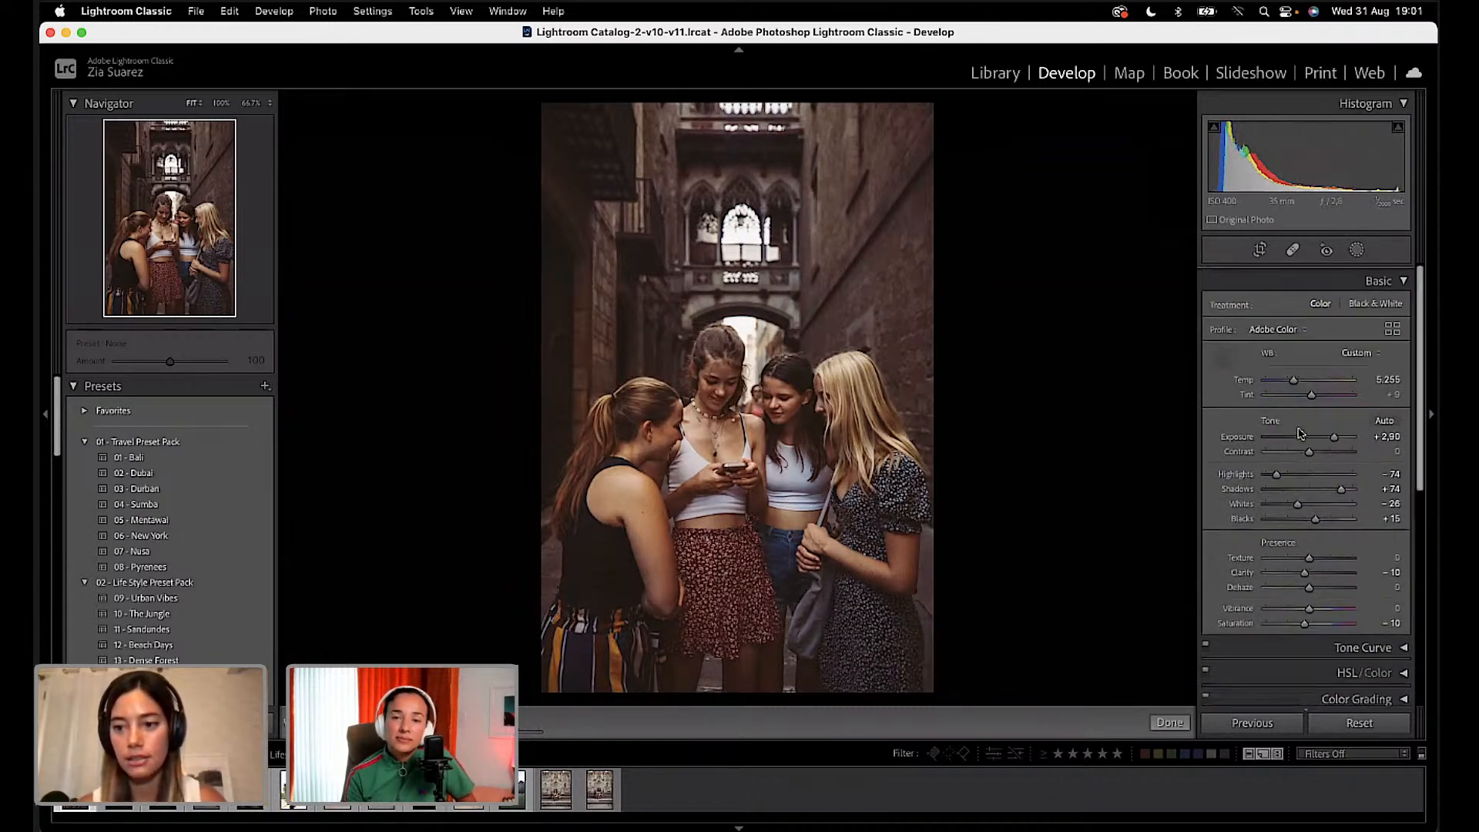
{"action": "left_click", "coordinate": [1226, 346]}
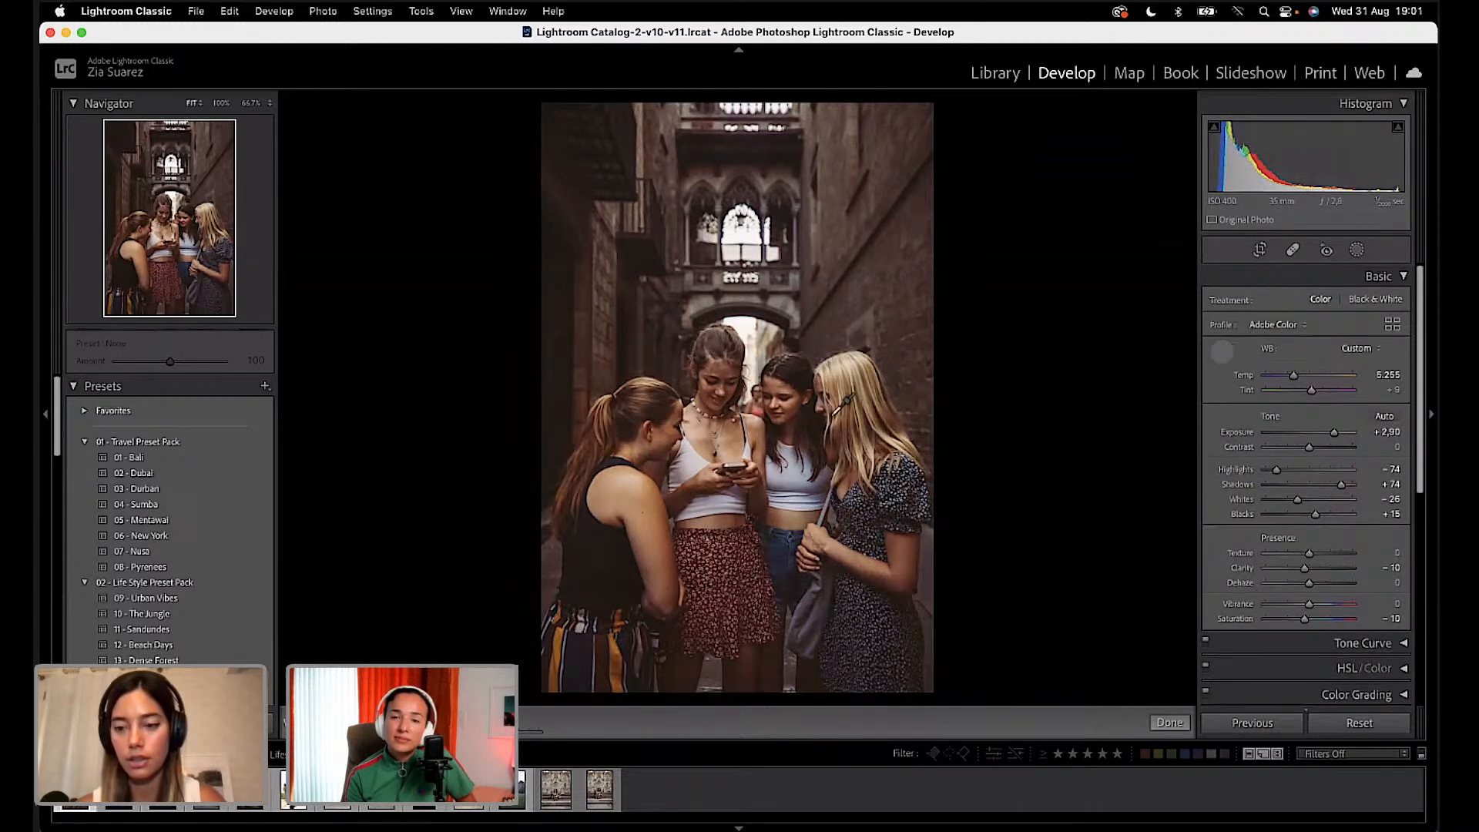
{"action": "left_click", "coordinate": [691, 454]}
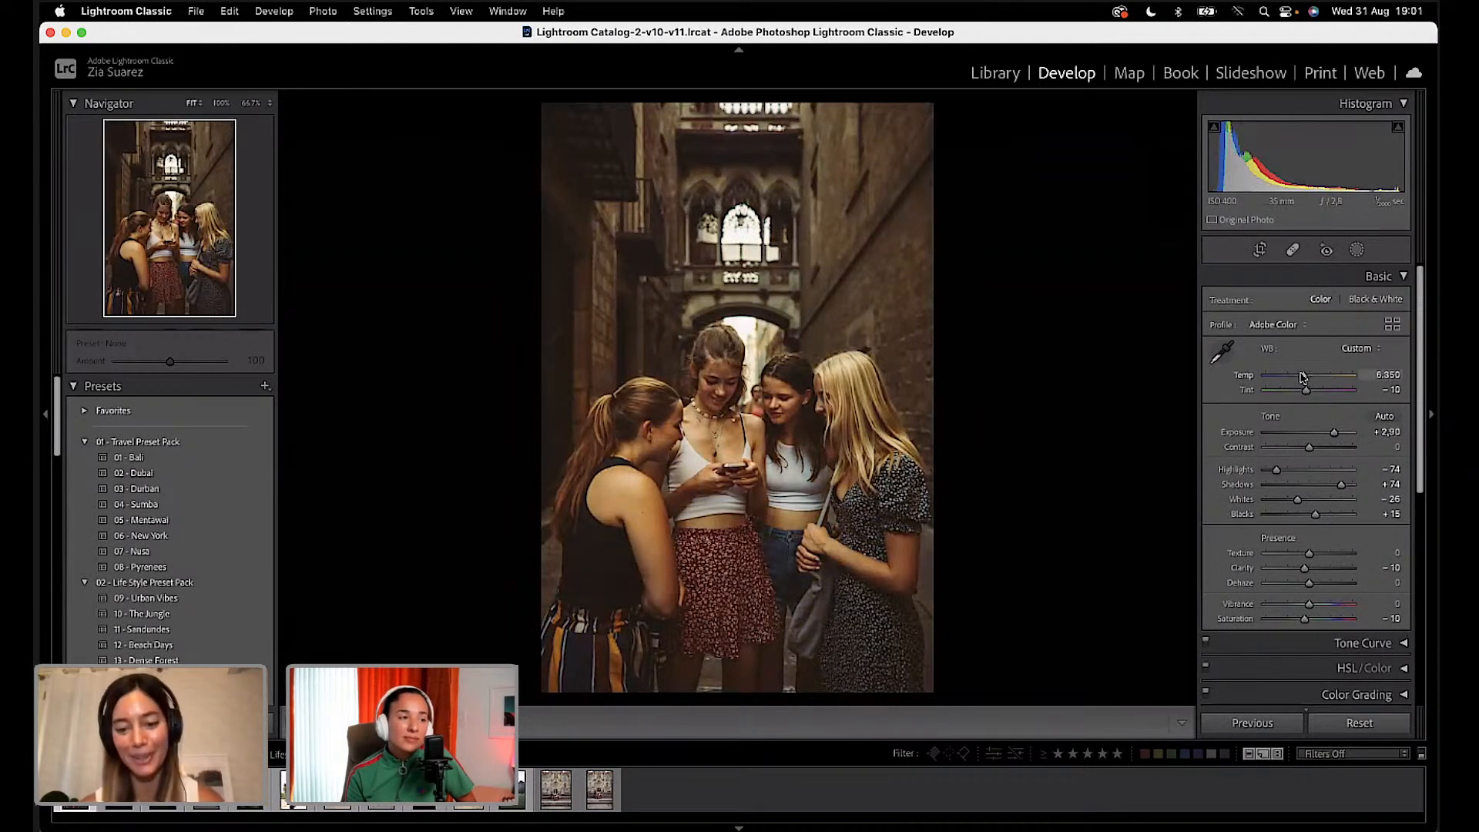
{"action": "key", "text": "super+z"}
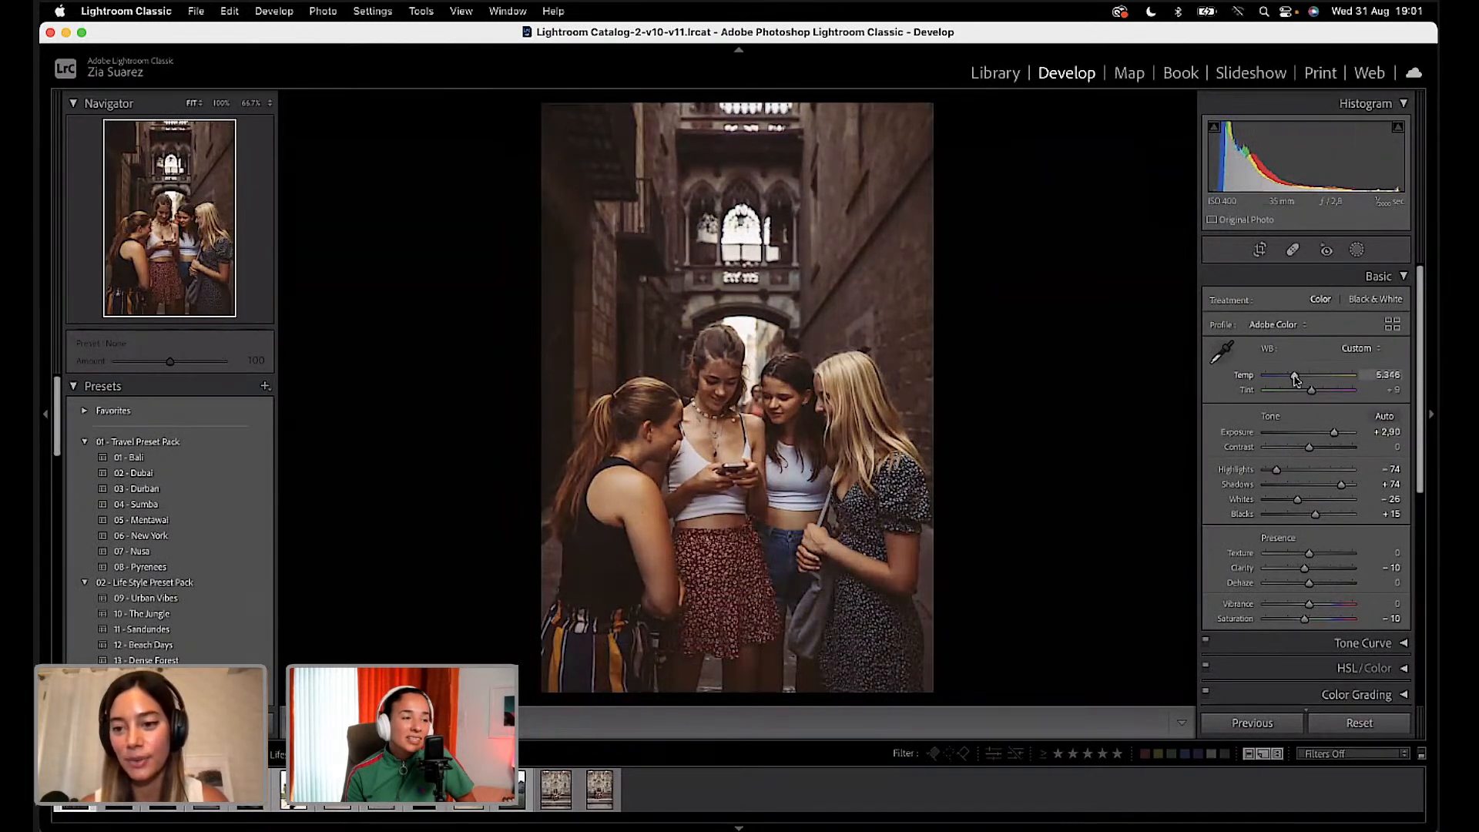
Step: Warm the alley photo to a temperature of 5391 and raise the shadows to +87
{"action": "left_click_drag", "start_coordinate": [1297, 379], "coordinate": [1298, 380]}
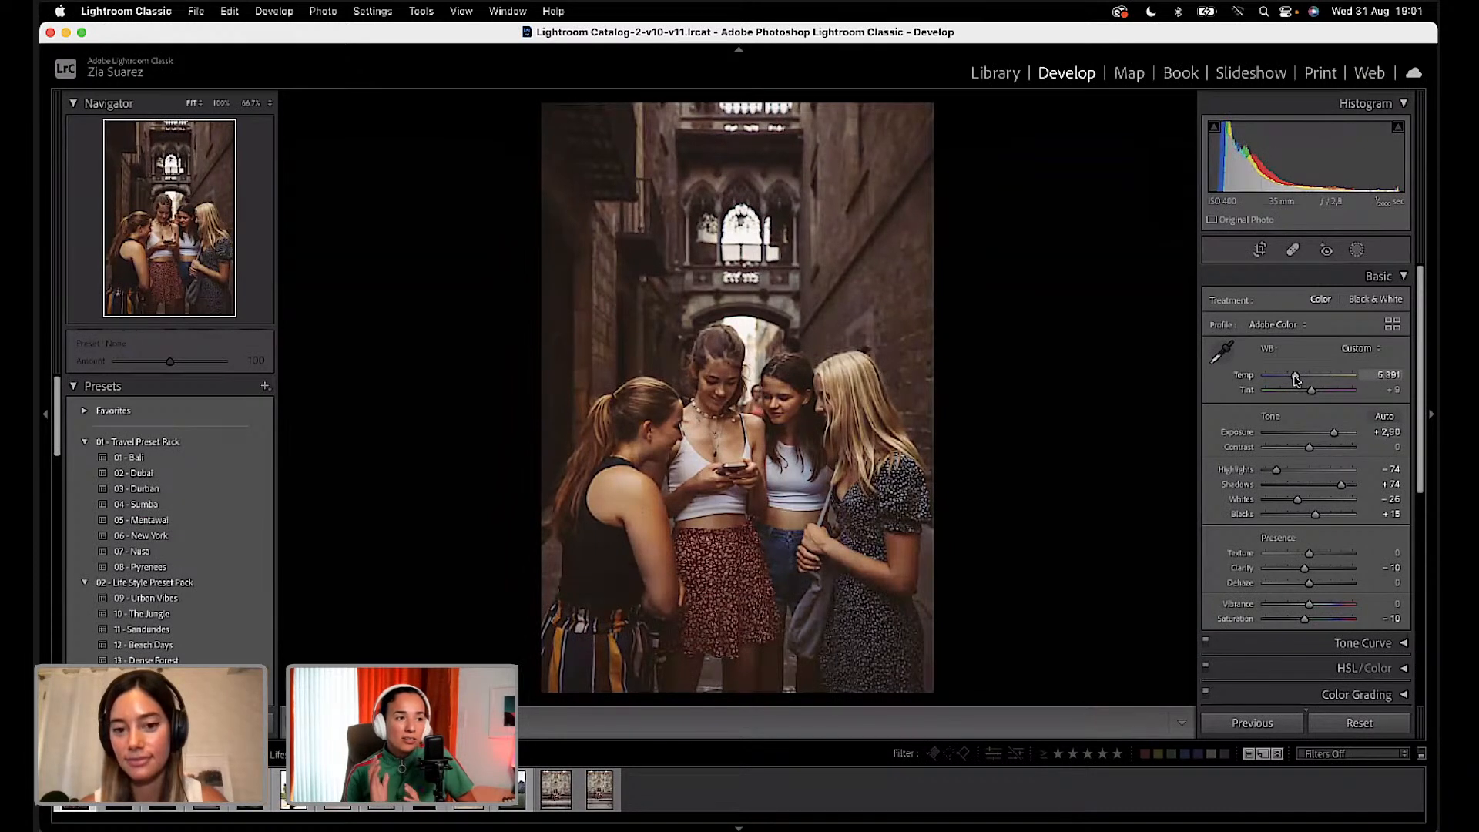
{"action": "left_click_drag", "start_coordinate": [1342, 484], "coordinate": [1349, 487]}
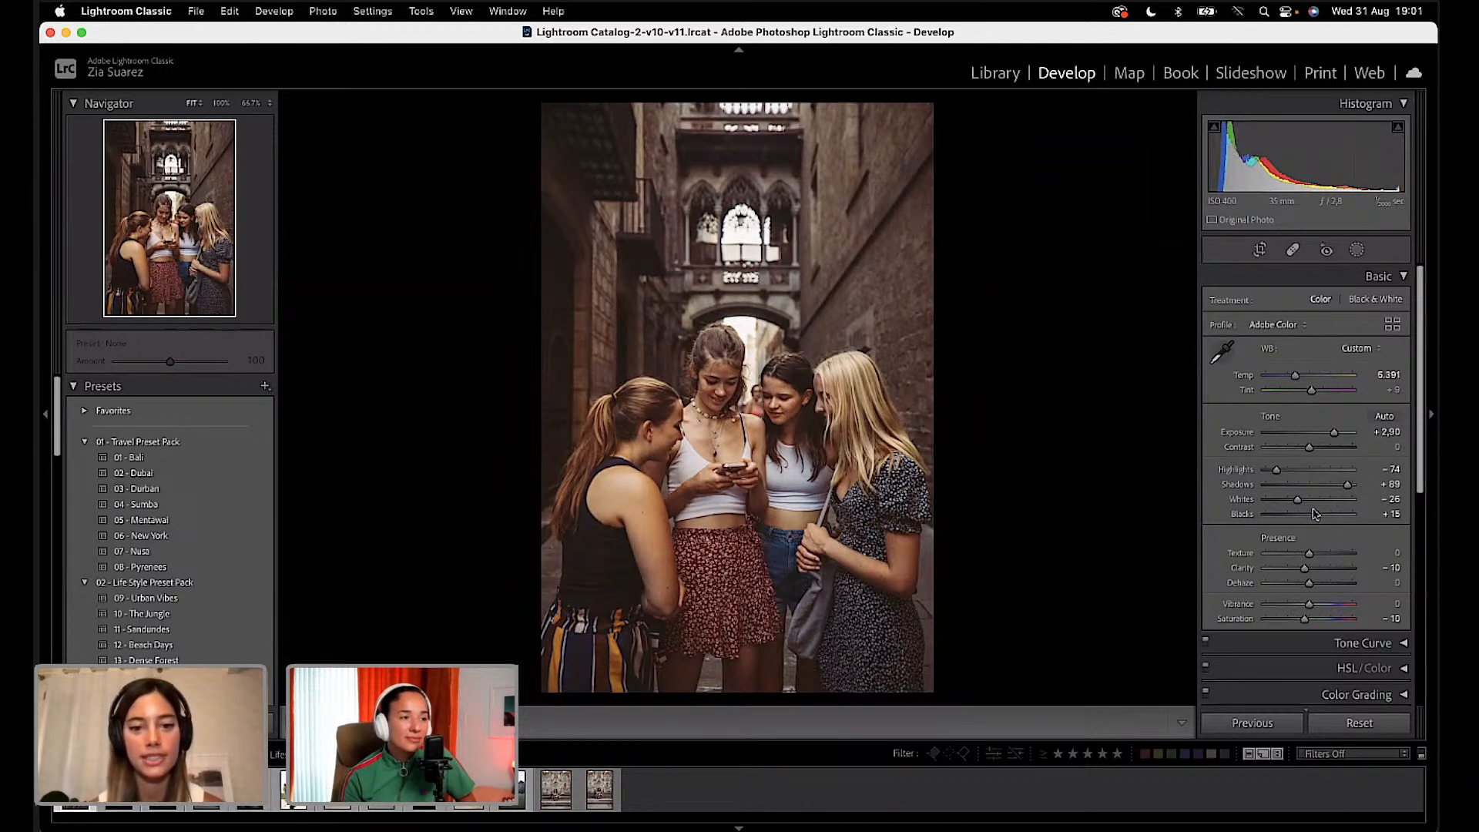
{"action": "left_click_drag", "start_coordinate": [1349, 487], "coordinate": [1347, 487]}
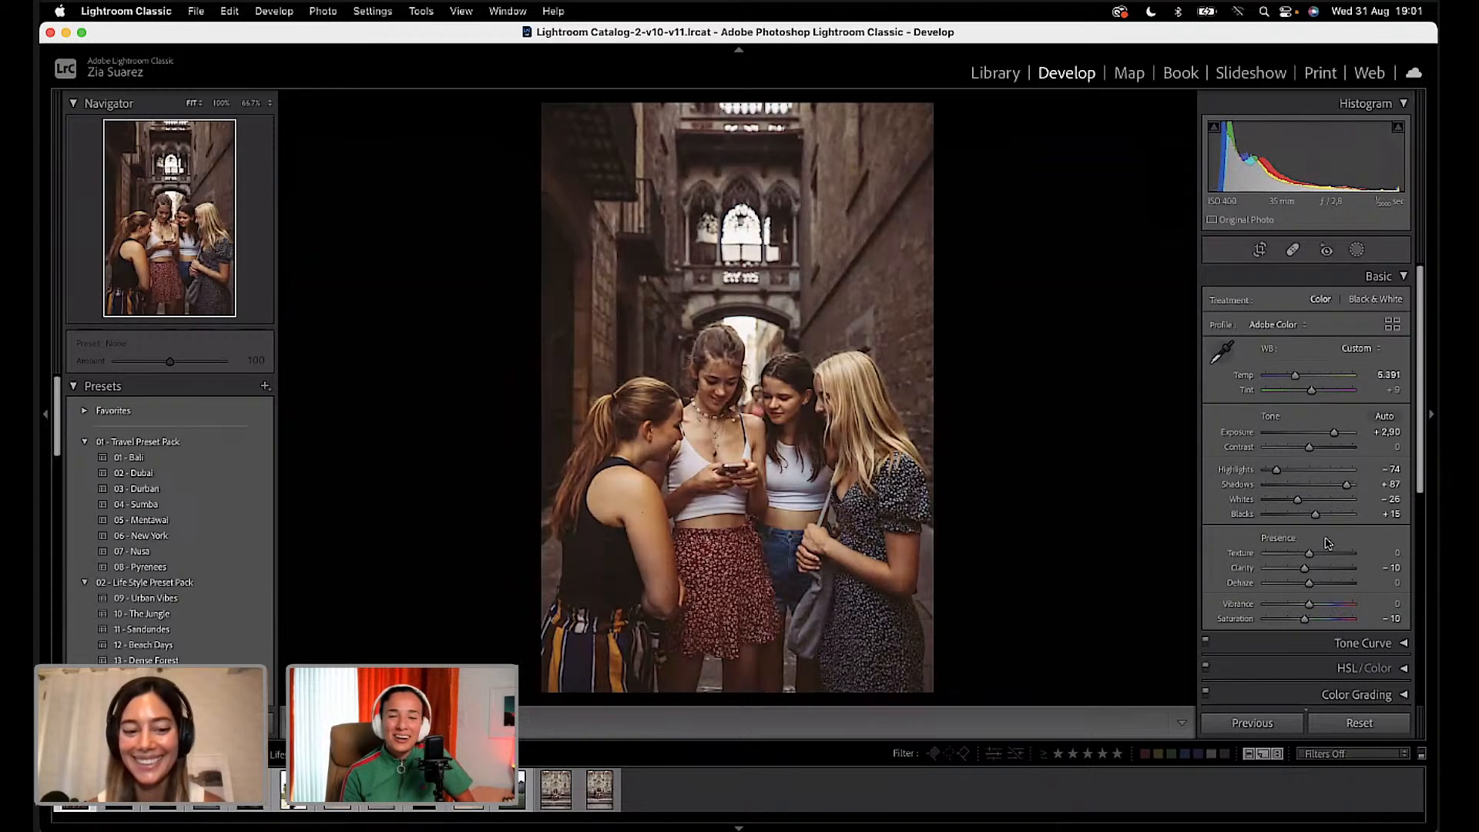
{"action": "scroll", "coordinate": [1327, 544], "scroll_direction": "down", "scroll_amount": 5}
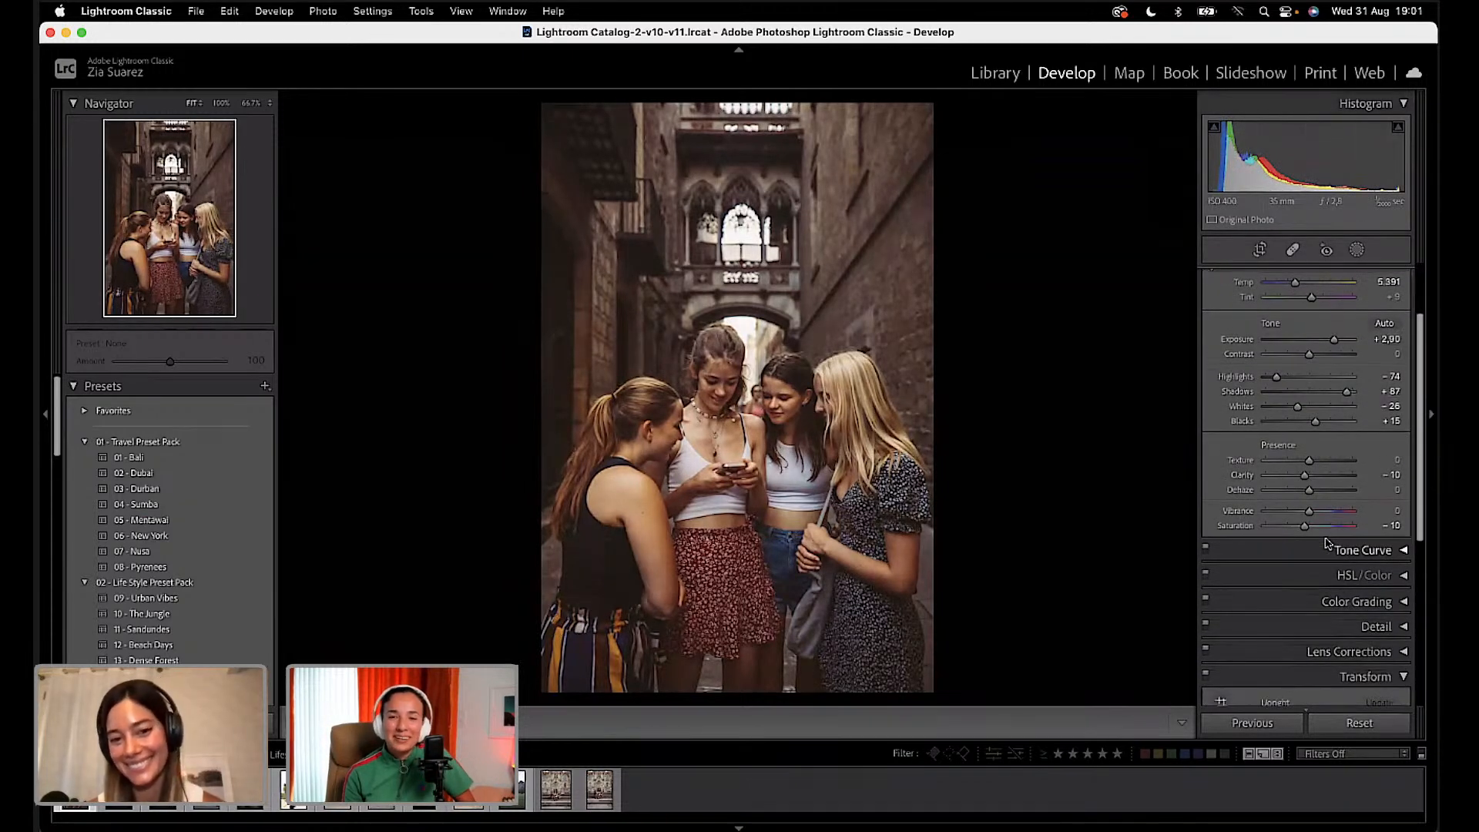
Step: Try a calibration shadow tint of -7 and a red primary saturation of +54 on the alley photo, and revert both
{"action": "scroll", "coordinate": [1327, 544], "scroll_direction": "down", "scroll_amount": 8}
{"action": "scroll", "coordinate": [1327, 544], "scroll_direction": "down", "scroll_amount": 8}
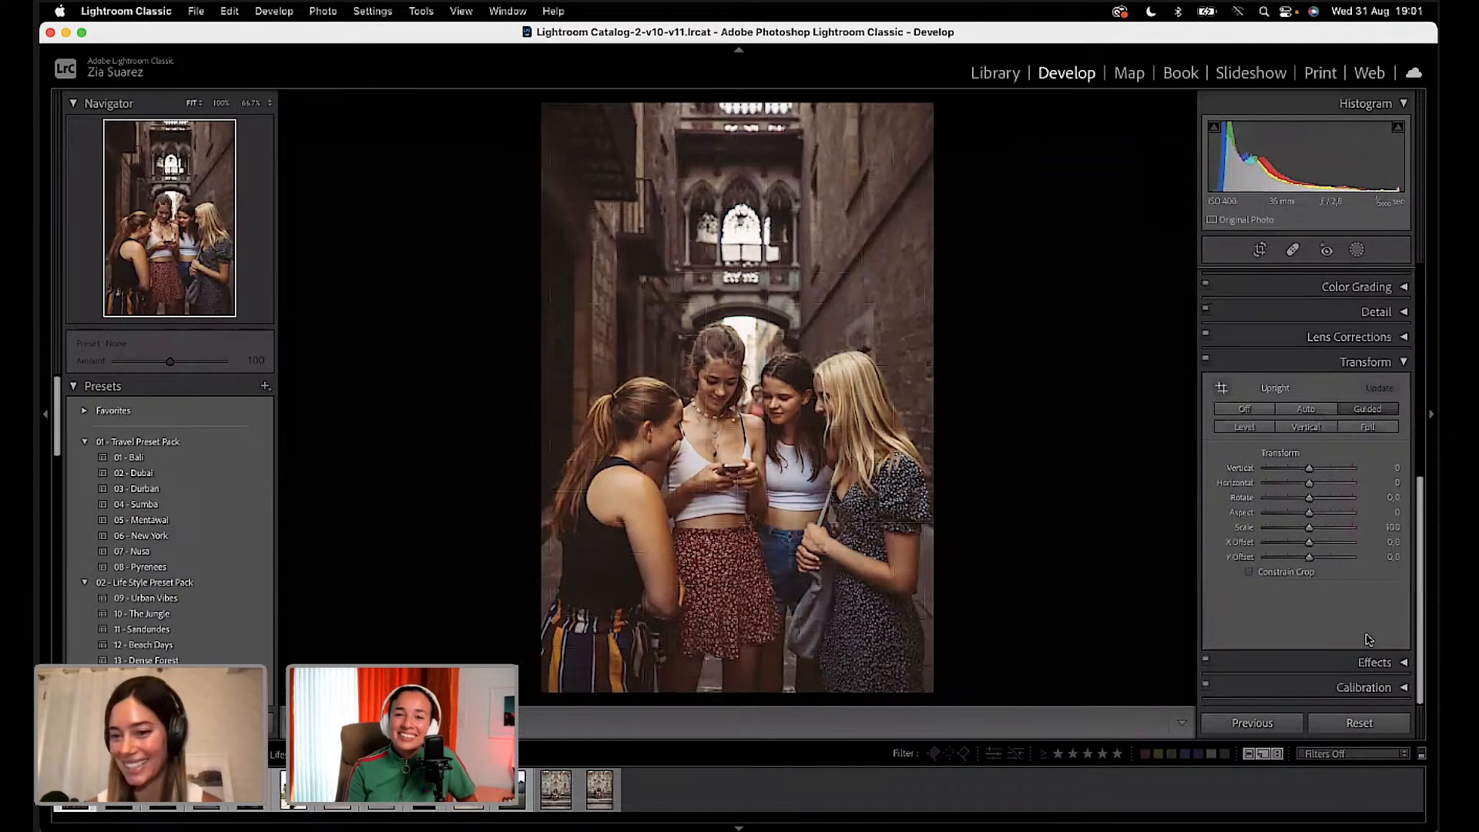
{"action": "left_click", "coordinate": [1406, 688]}
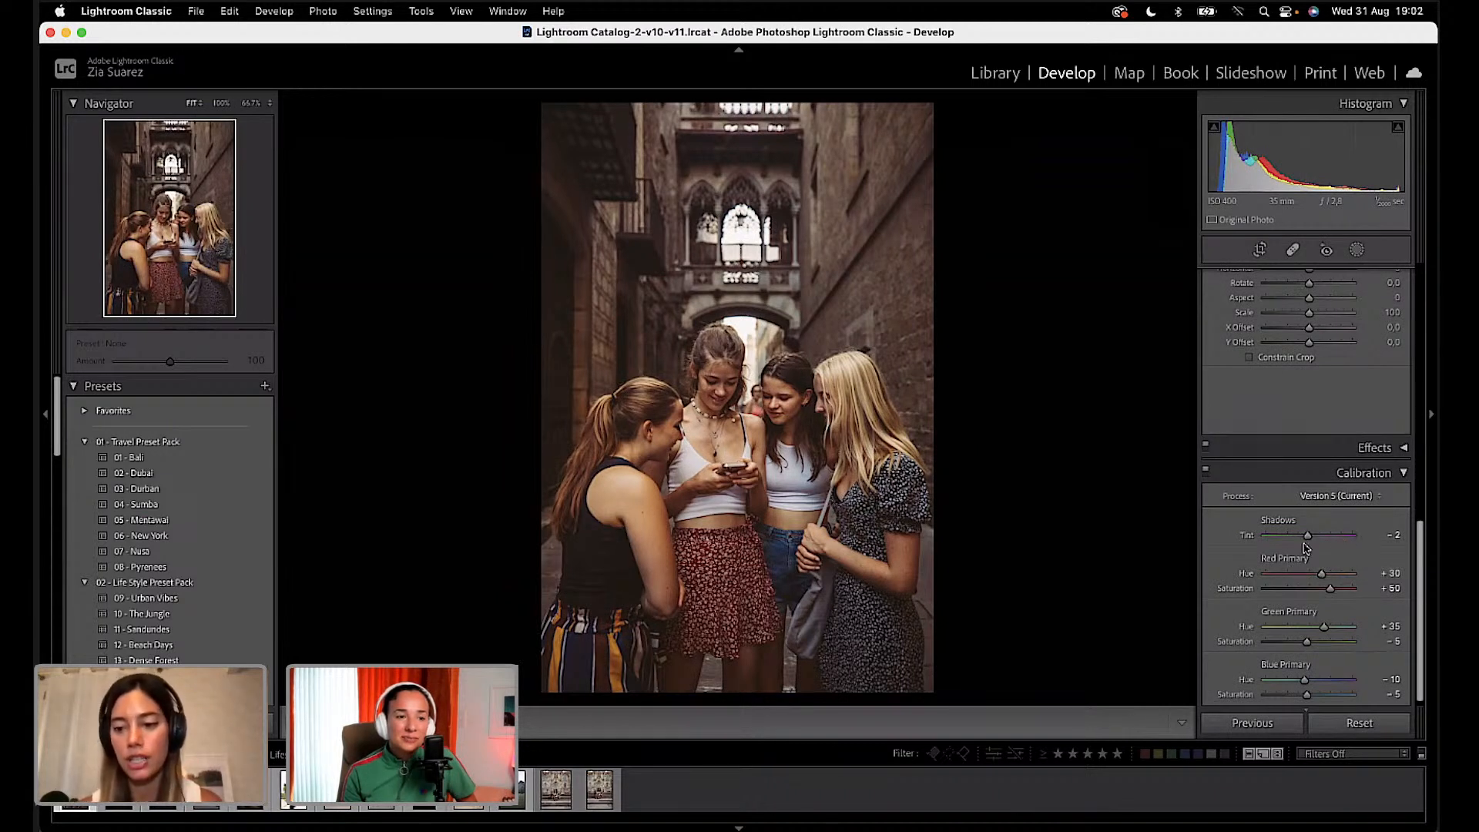
{"action": "left_click_drag", "start_coordinate": [1307, 536], "coordinate": [1307, 538]}
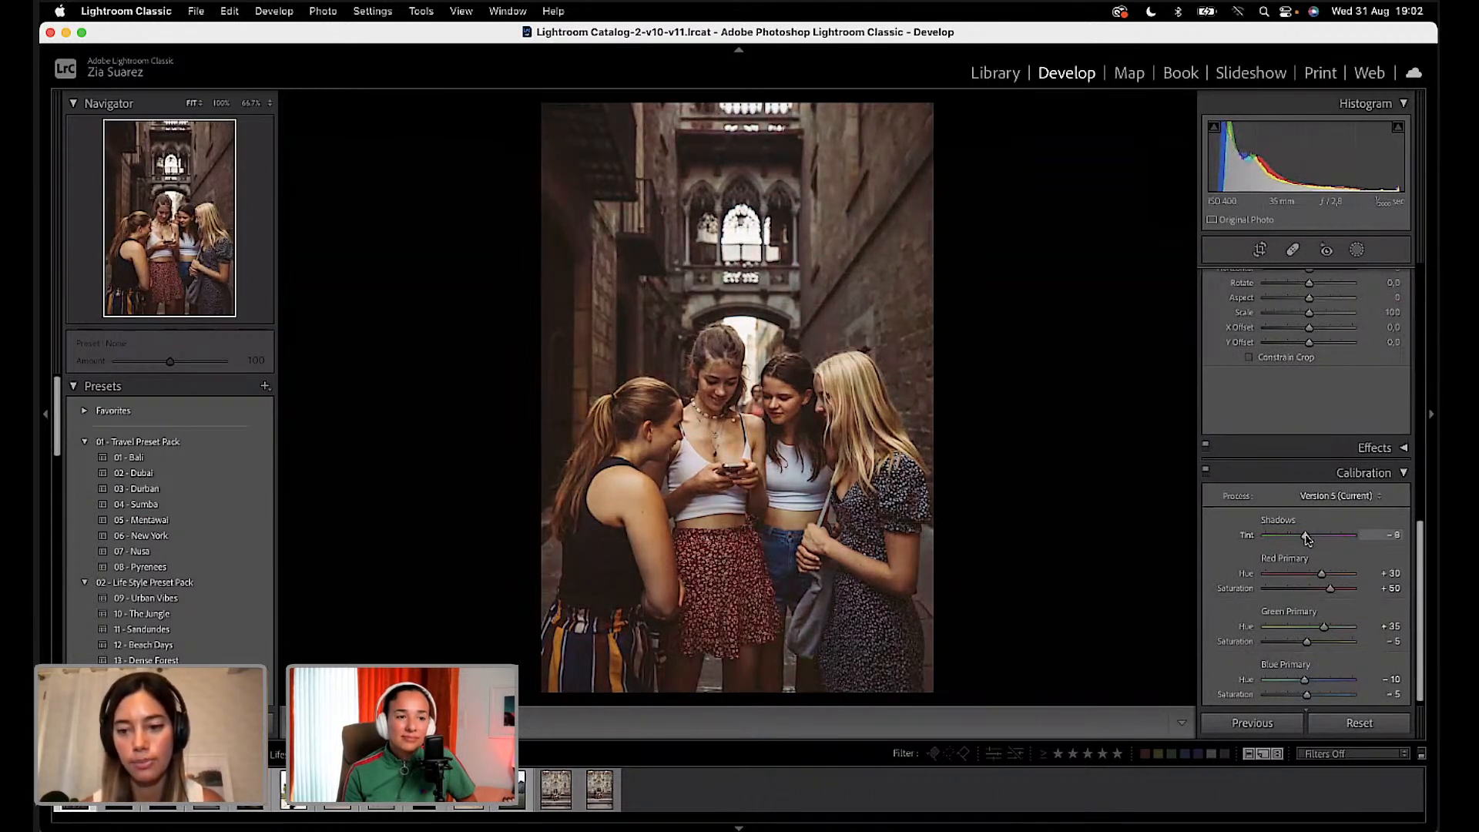
{"action": "key", "text": "super+z"}
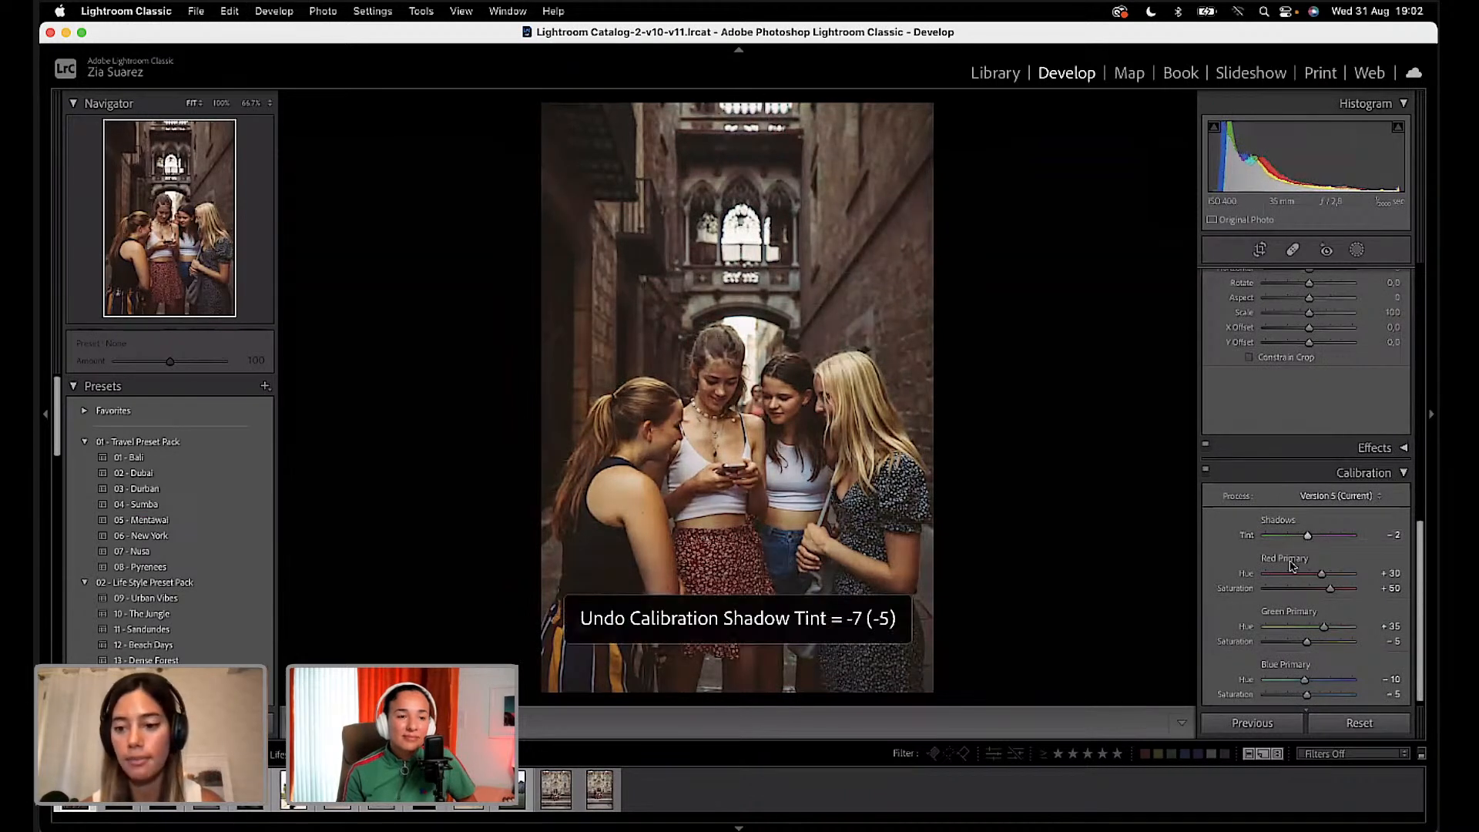
{"action": "mouse_move", "coordinate": [1322, 573]}
{"action": "left_mouse_down"}
{"action": "mouse_move", "coordinate": [1309, 574]}
{"action": "mouse_move", "coordinate": [1345, 575]}
{"action": "mouse_move", "coordinate": [1323, 574]}
{"action": "mouse_move", "coordinate": [1334, 591]}
{"action": "left_mouse_up"}
{"action": "key", "text": "super+z"}
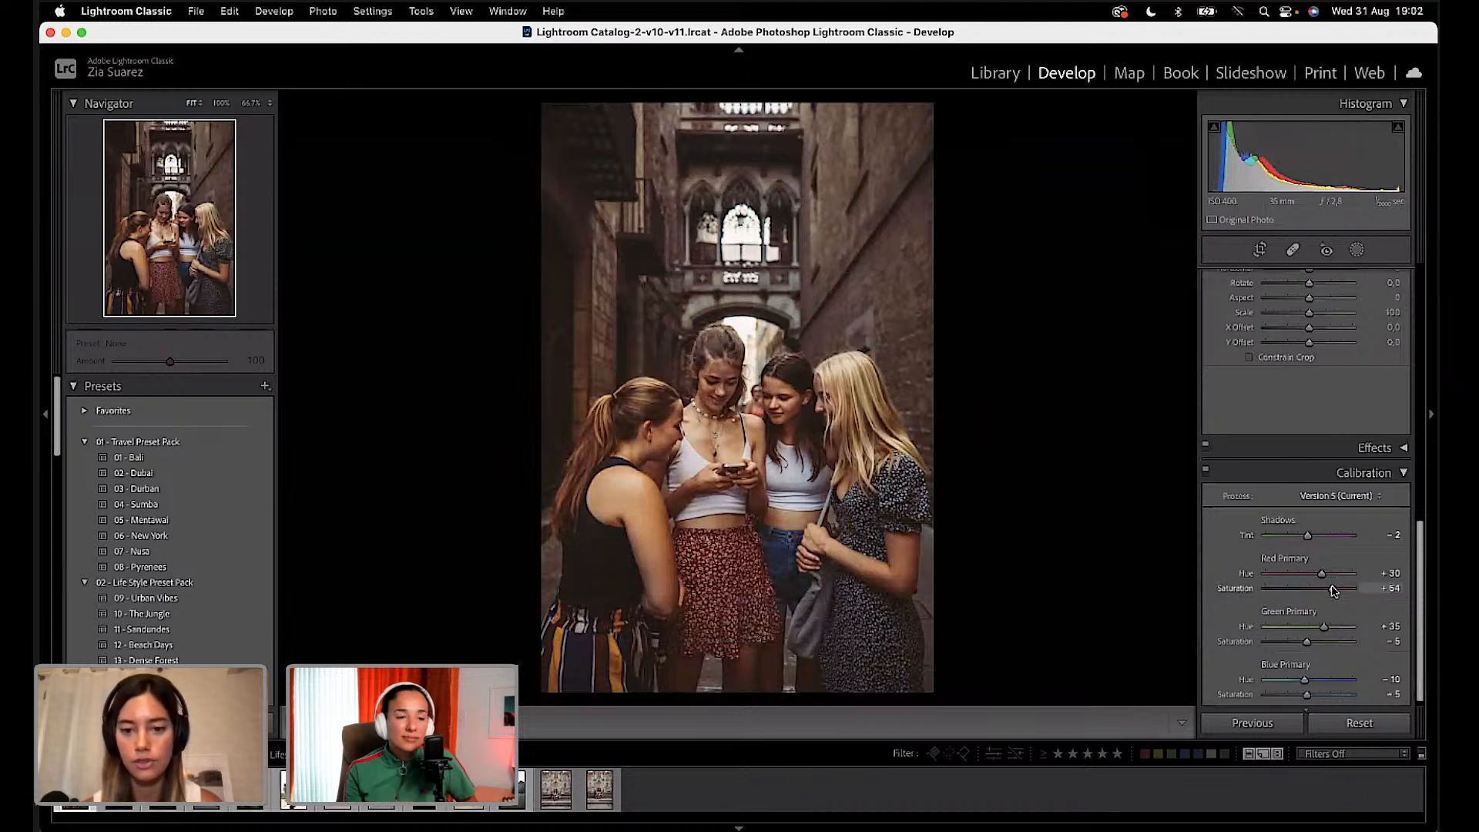
{"action": "left_click_drag", "start_coordinate": [1333, 591], "coordinate": [1331, 590]}
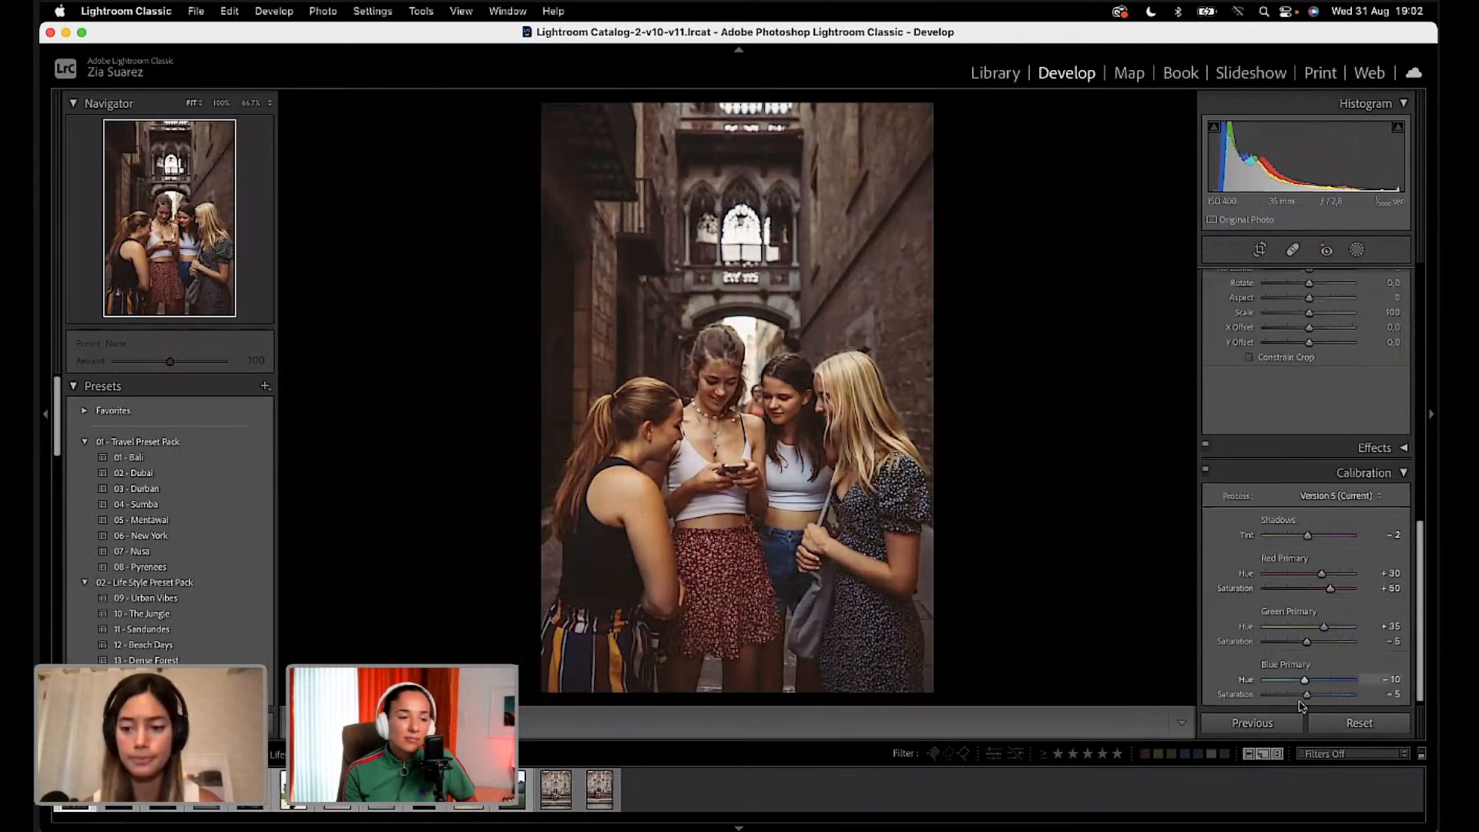
Step: Try a blue primary hue of -100 in the alley photo's calibration, and undo it
{"action": "scroll", "coordinate": [1308, 686], "scroll_direction": "down", "scroll_amount": 1}
{"action": "left_click_drag", "start_coordinate": [1307, 672], "coordinate": [1230, 678]}
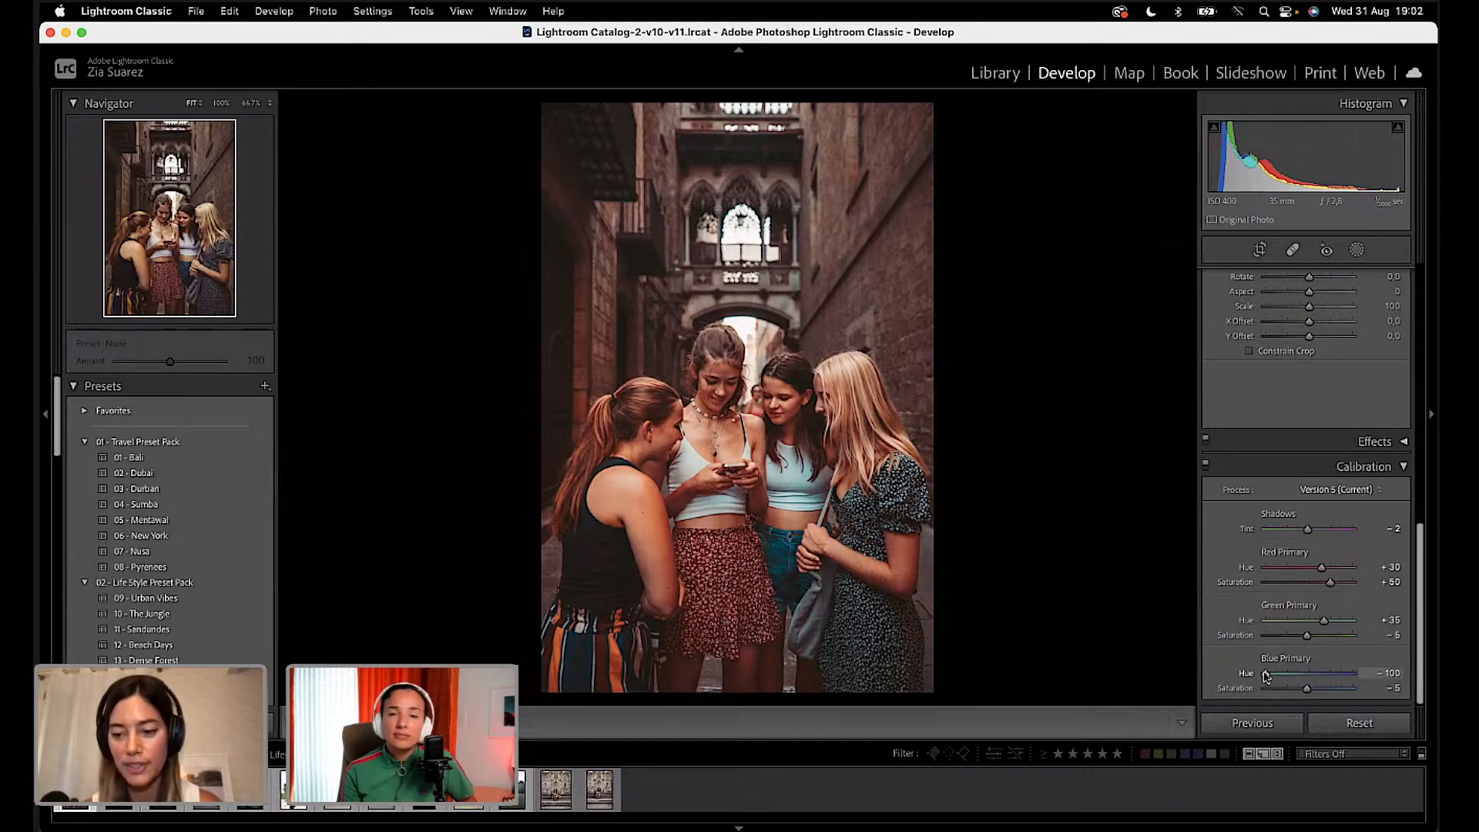
{"action": "key", "text": "super+z"}
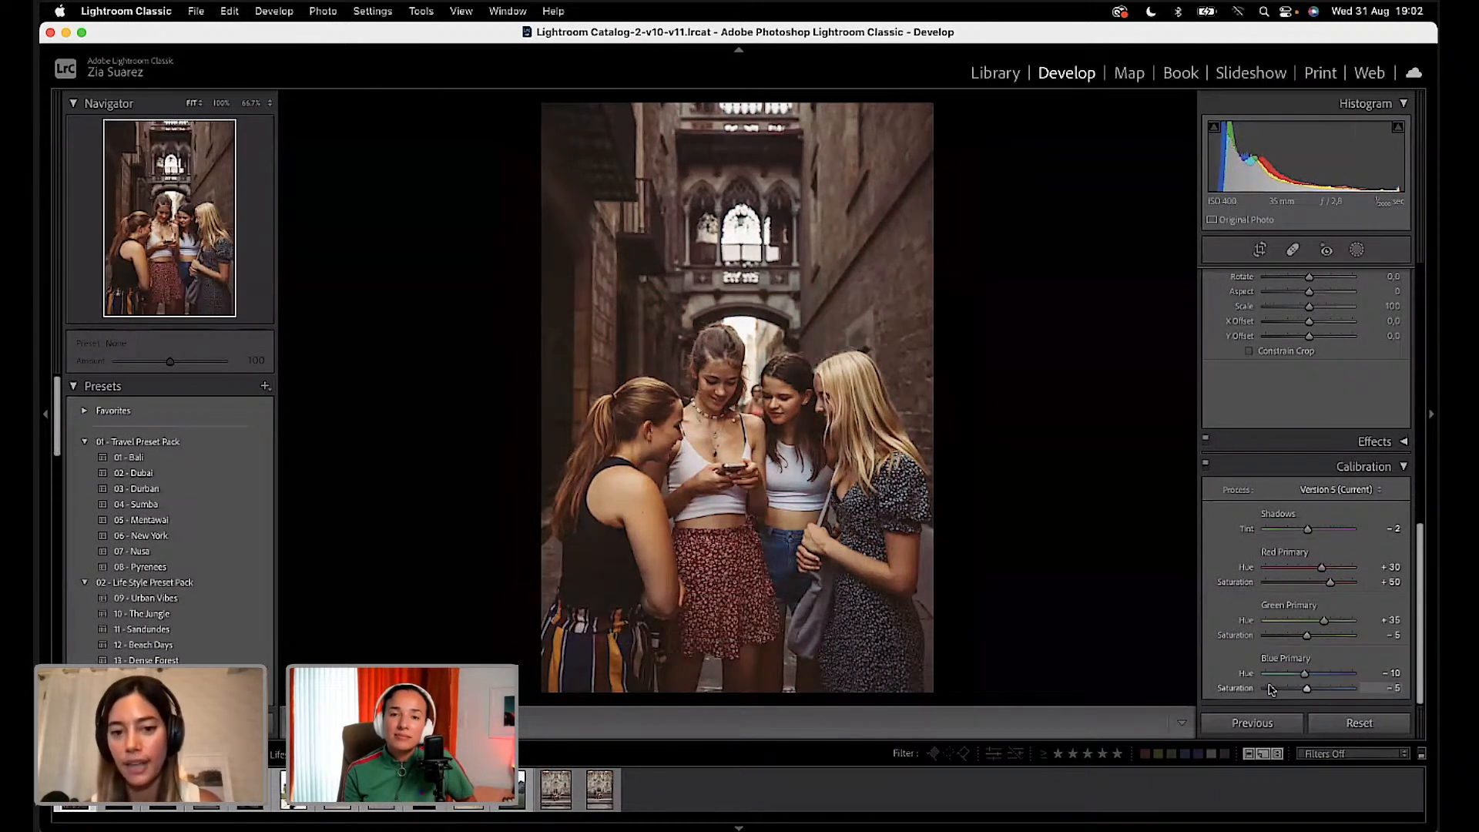
{"action": "left_click", "coordinate": [1364, 466]}
{"action": "scroll", "coordinate": [1363, 466], "scroll_direction": "up", "scroll_amount": 10}
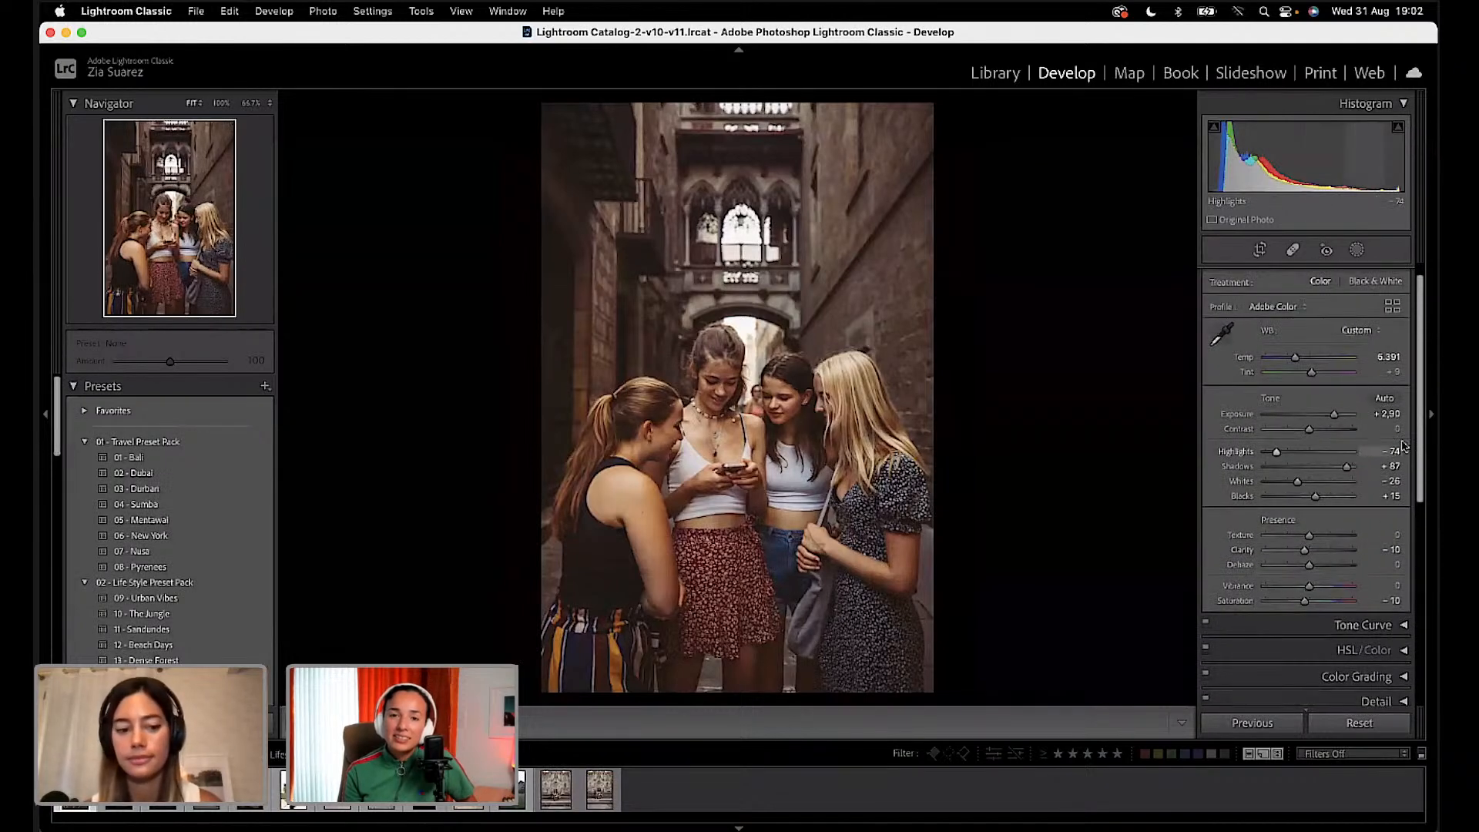
{"action": "scroll", "coordinate": [1377, 462], "scroll_direction": "up", "scroll_amount": 2}
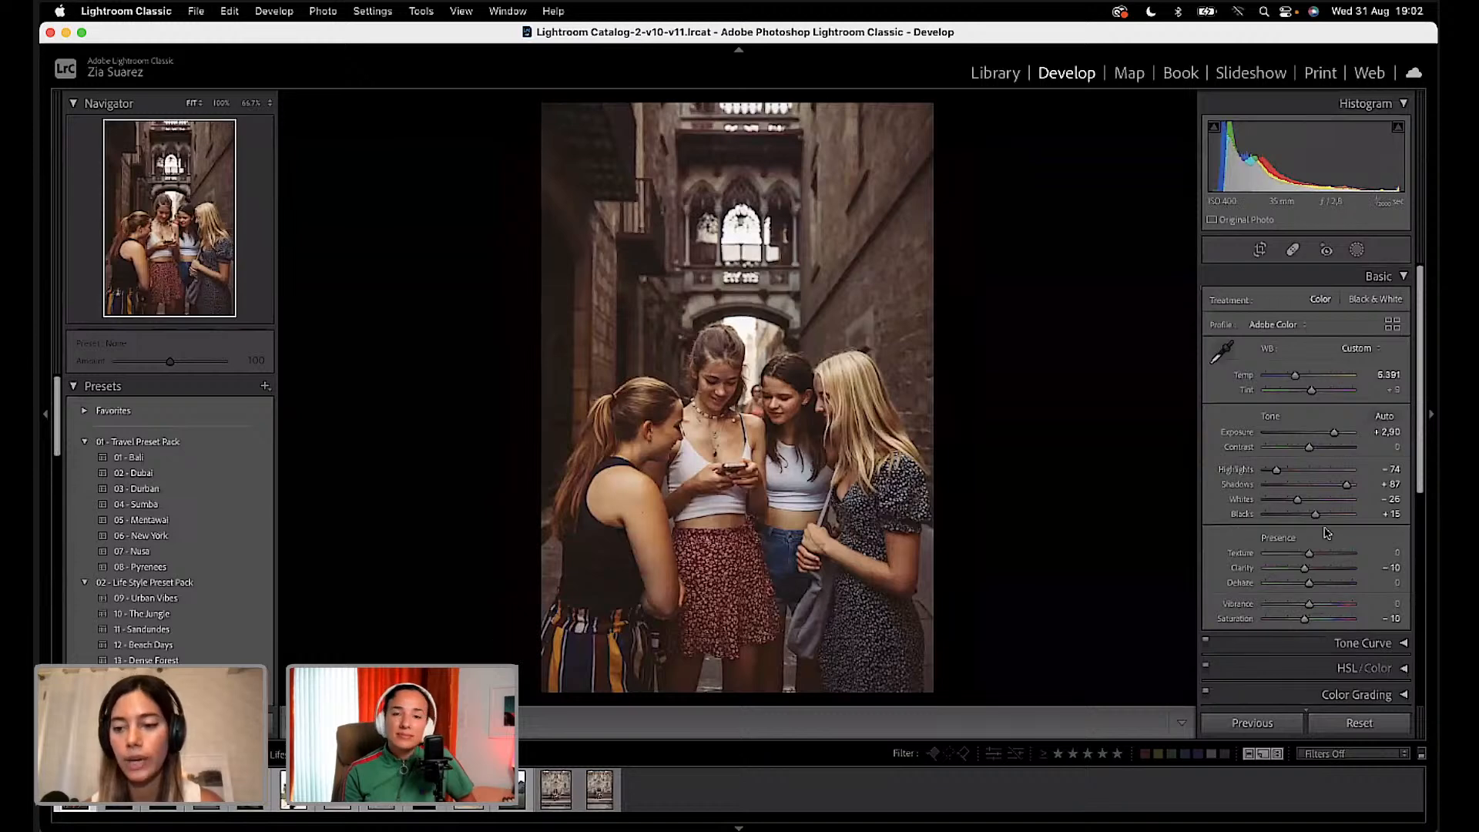
Step: Add a post-crop vignette with an amount of -21 to the alley photo, comparing it with the before view
{"action": "scroll", "coordinate": [1328, 535], "scroll_direction": "down", "scroll_amount": 3}
{"action": "scroll", "coordinate": [1328, 535], "scroll_direction": "down", "scroll_amount": 6}
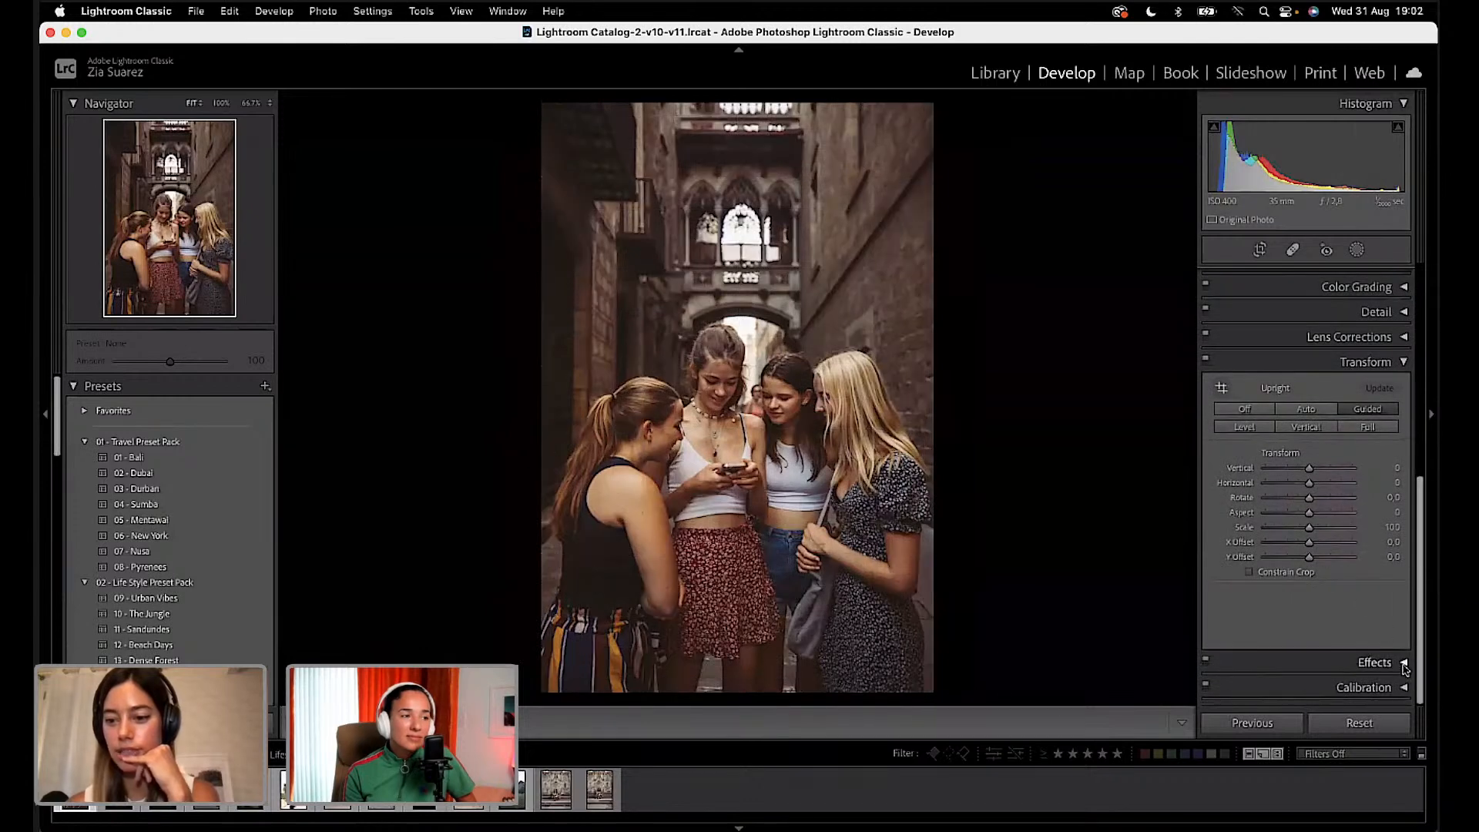
{"action": "left_click", "coordinate": [1370, 661]}
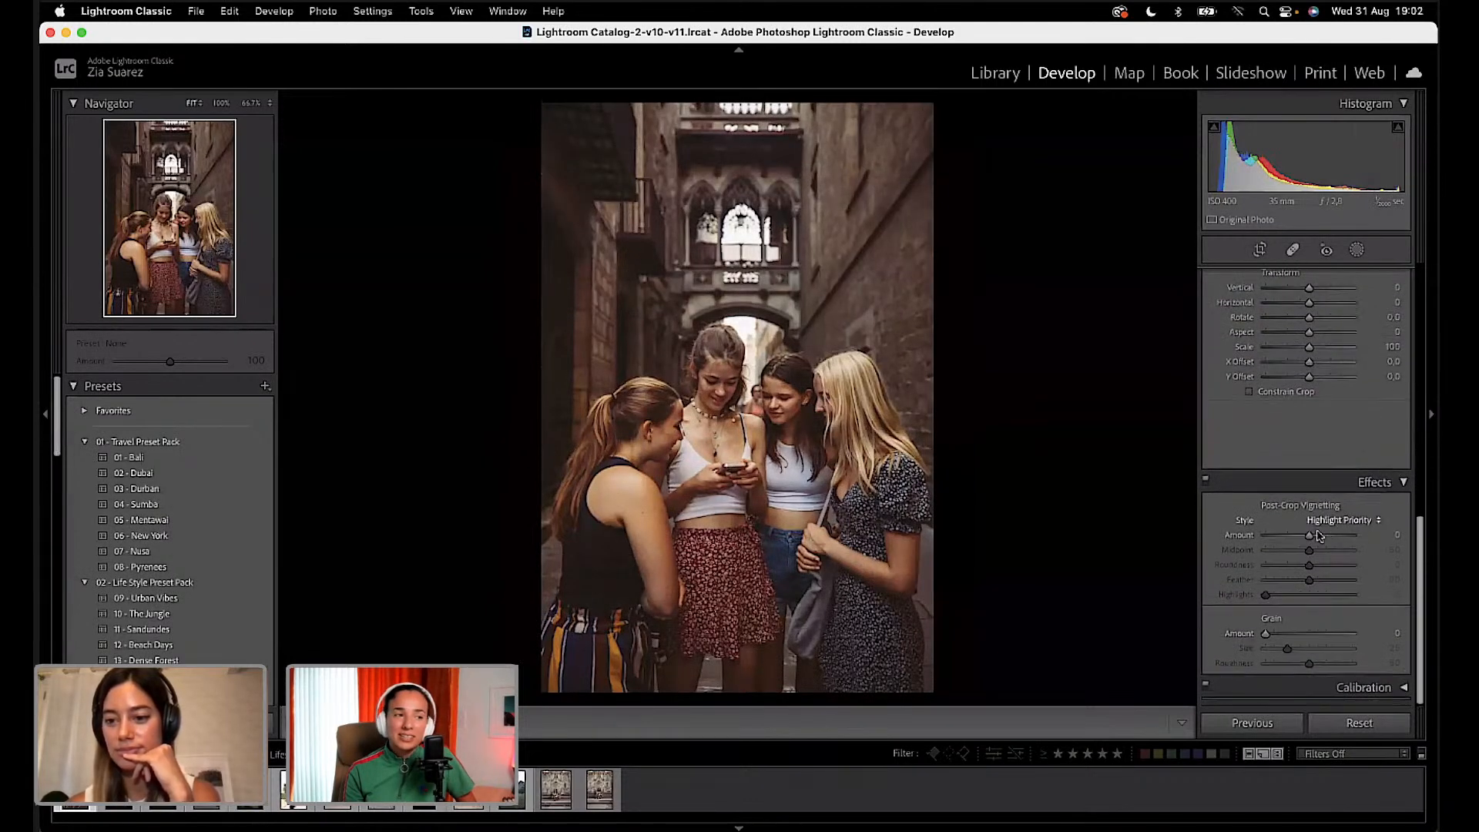
{"action": "left_click_drag", "start_coordinate": [1312, 537], "coordinate": [1310, 537]}
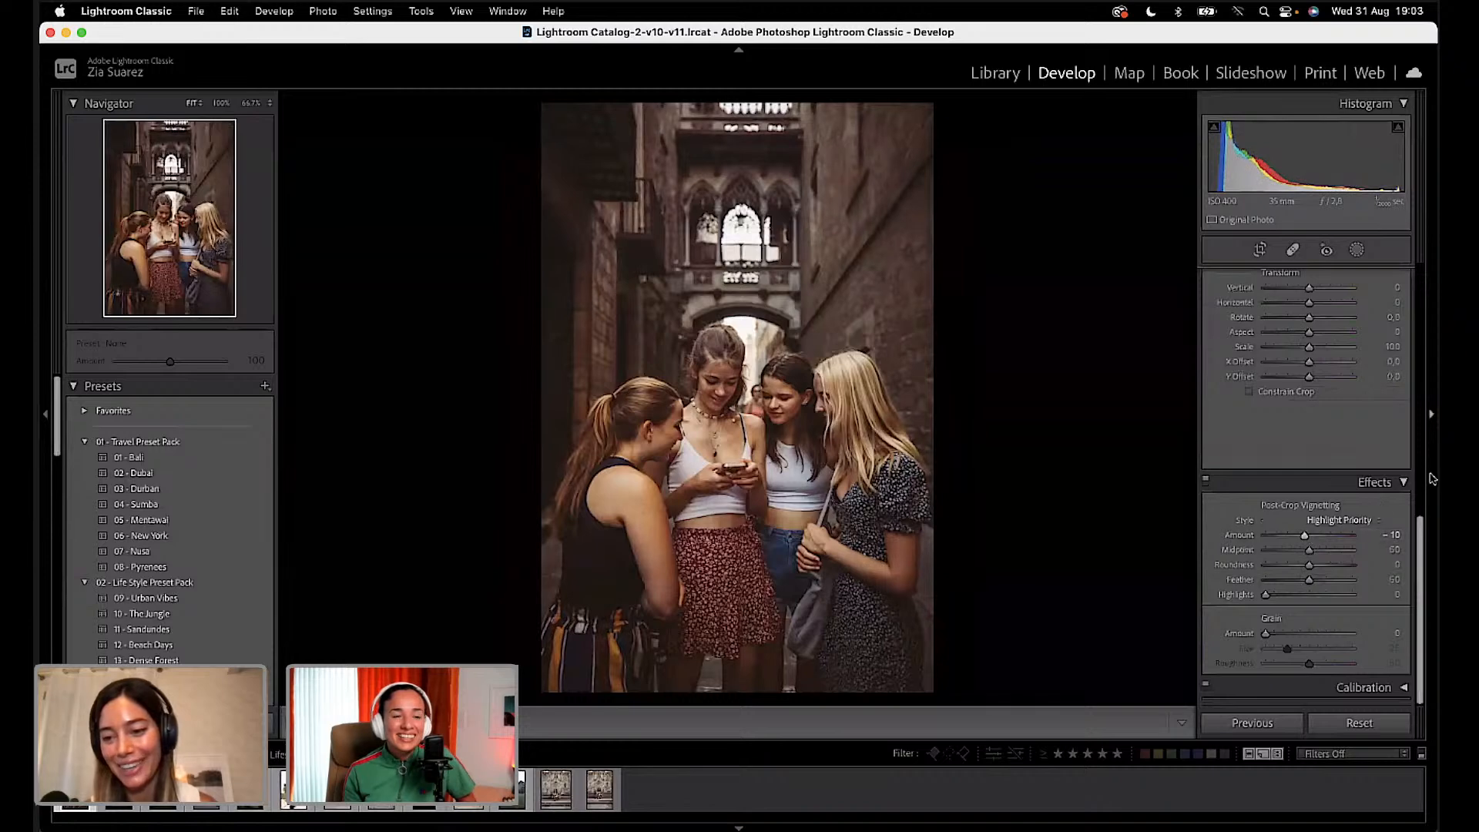
{"action": "left_click_drag", "start_coordinate": [1305, 536], "coordinate": [1309, 541]}
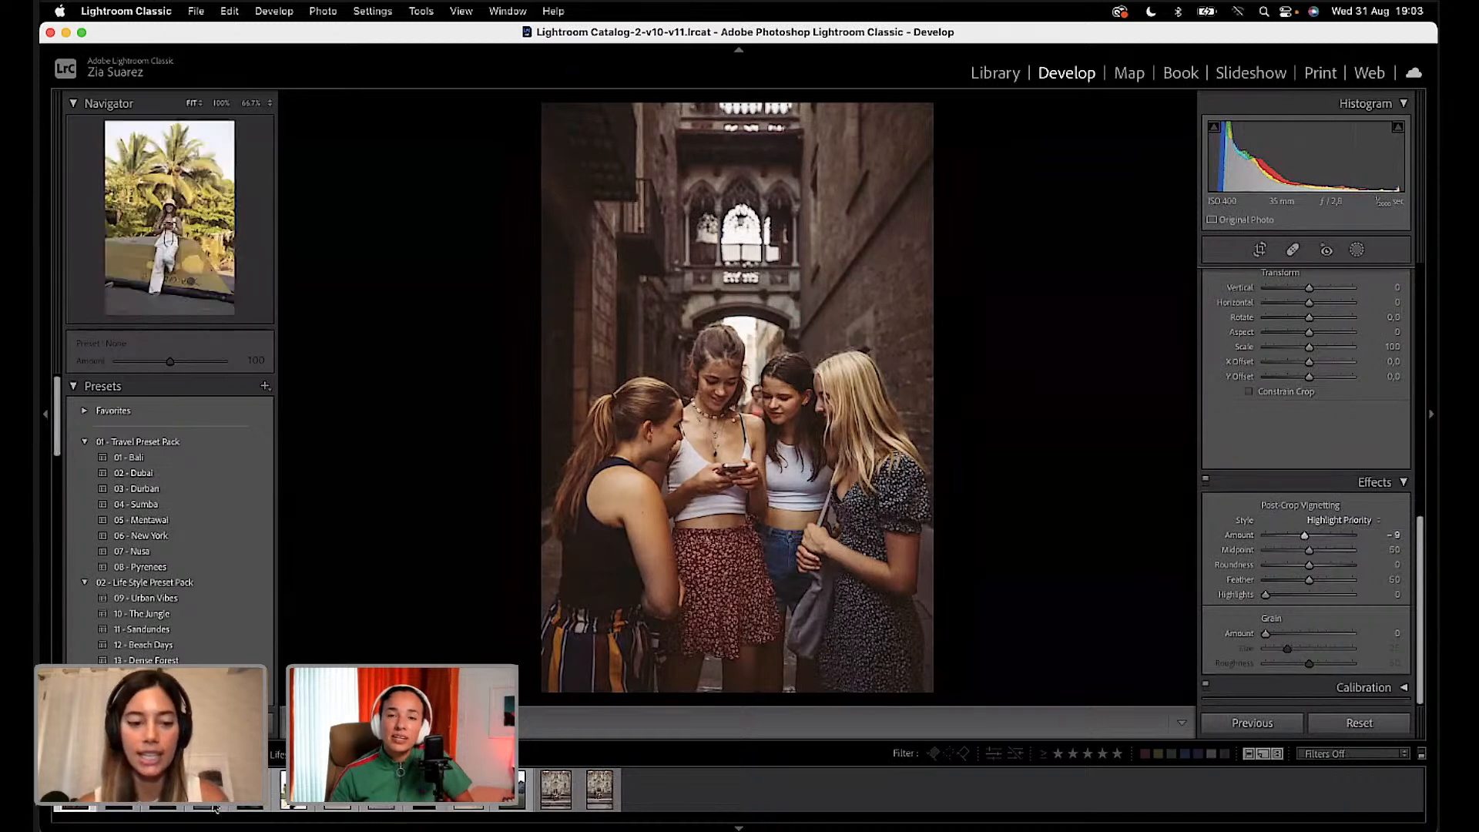
{"action": "key", "text": "y"}
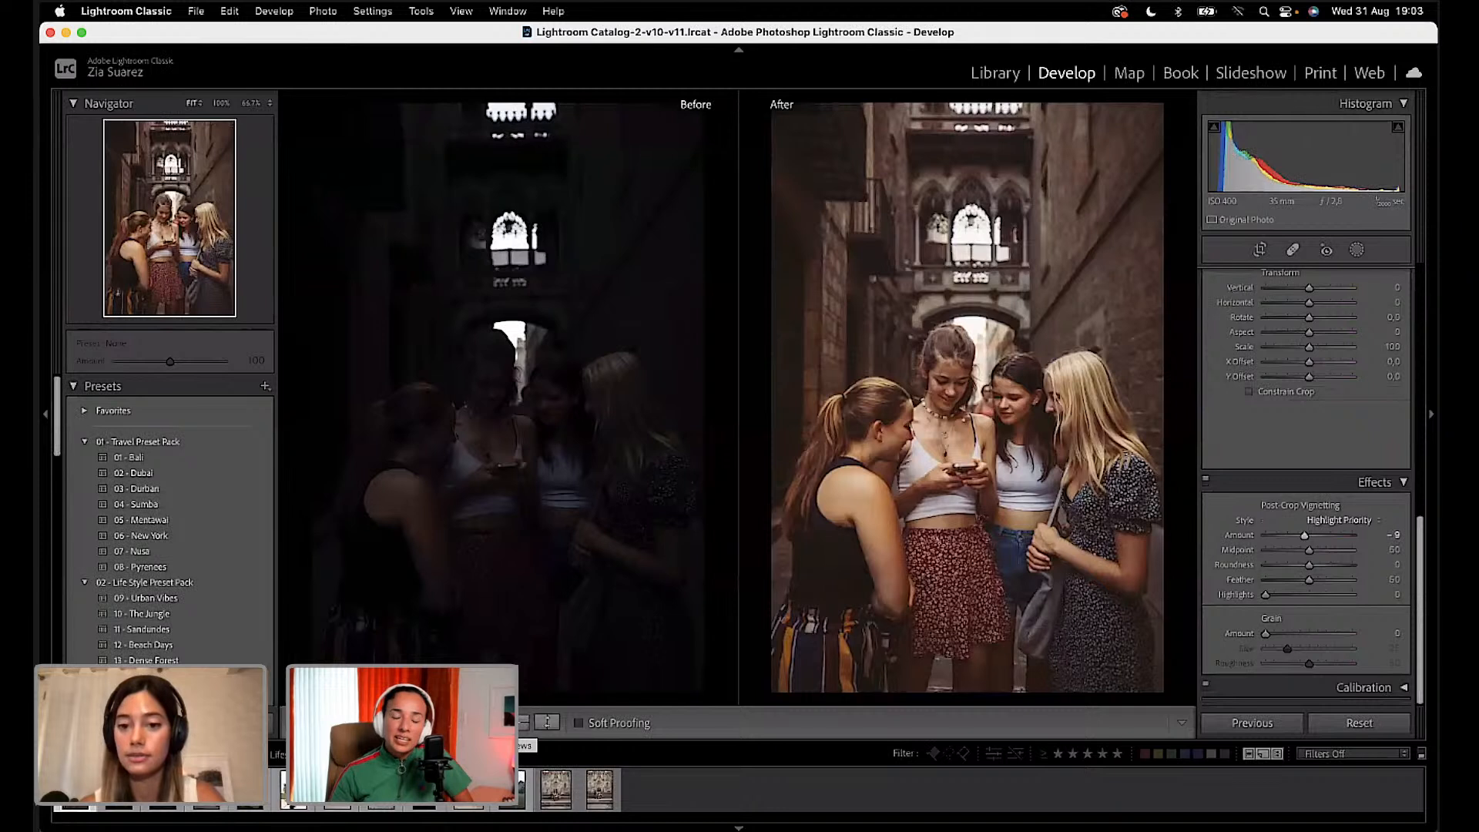
{"action": "left_click_drag", "start_coordinate": [1308, 539], "coordinate": [1301, 543]}
{"action": "key", "text": "y"}
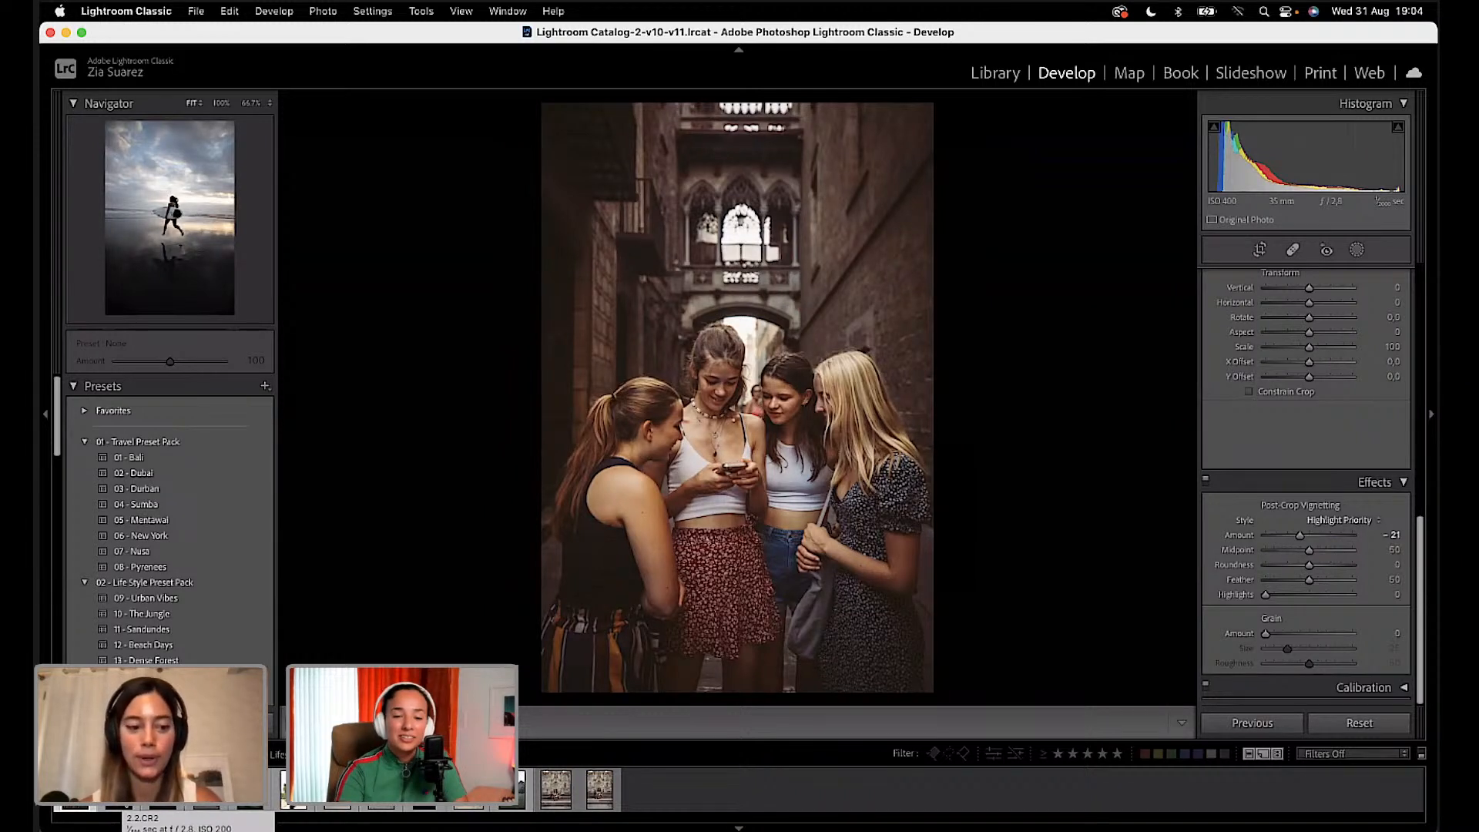
Step: Open the beach surfer photo and rotate its crop to an angle of -3.07 to straighten the horizon
{"action": "left_click", "coordinate": [121, 795]}
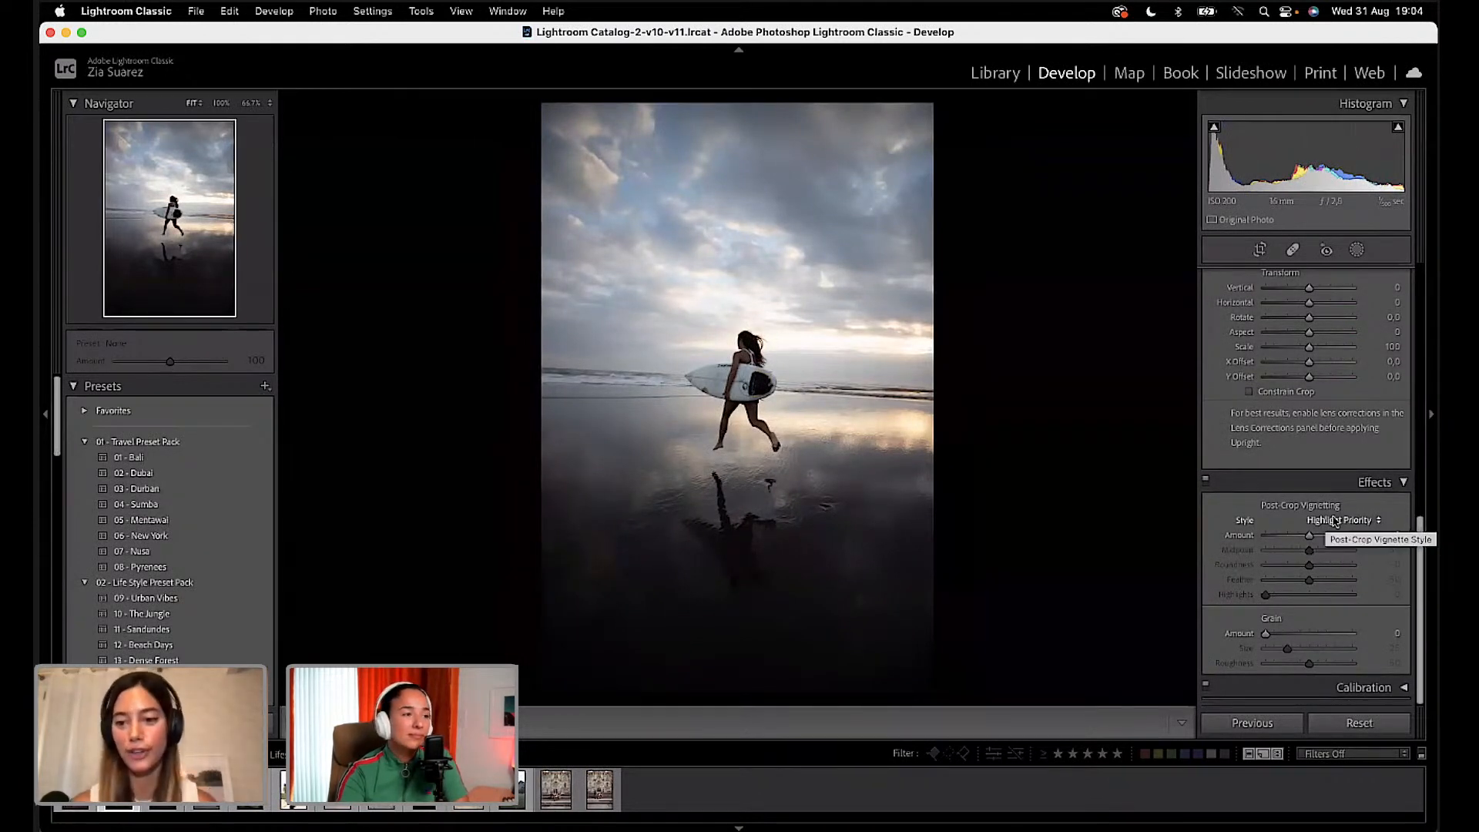
{"action": "scroll", "coordinate": [1310, 478], "scroll_direction": "up", "scroll_amount": 10}
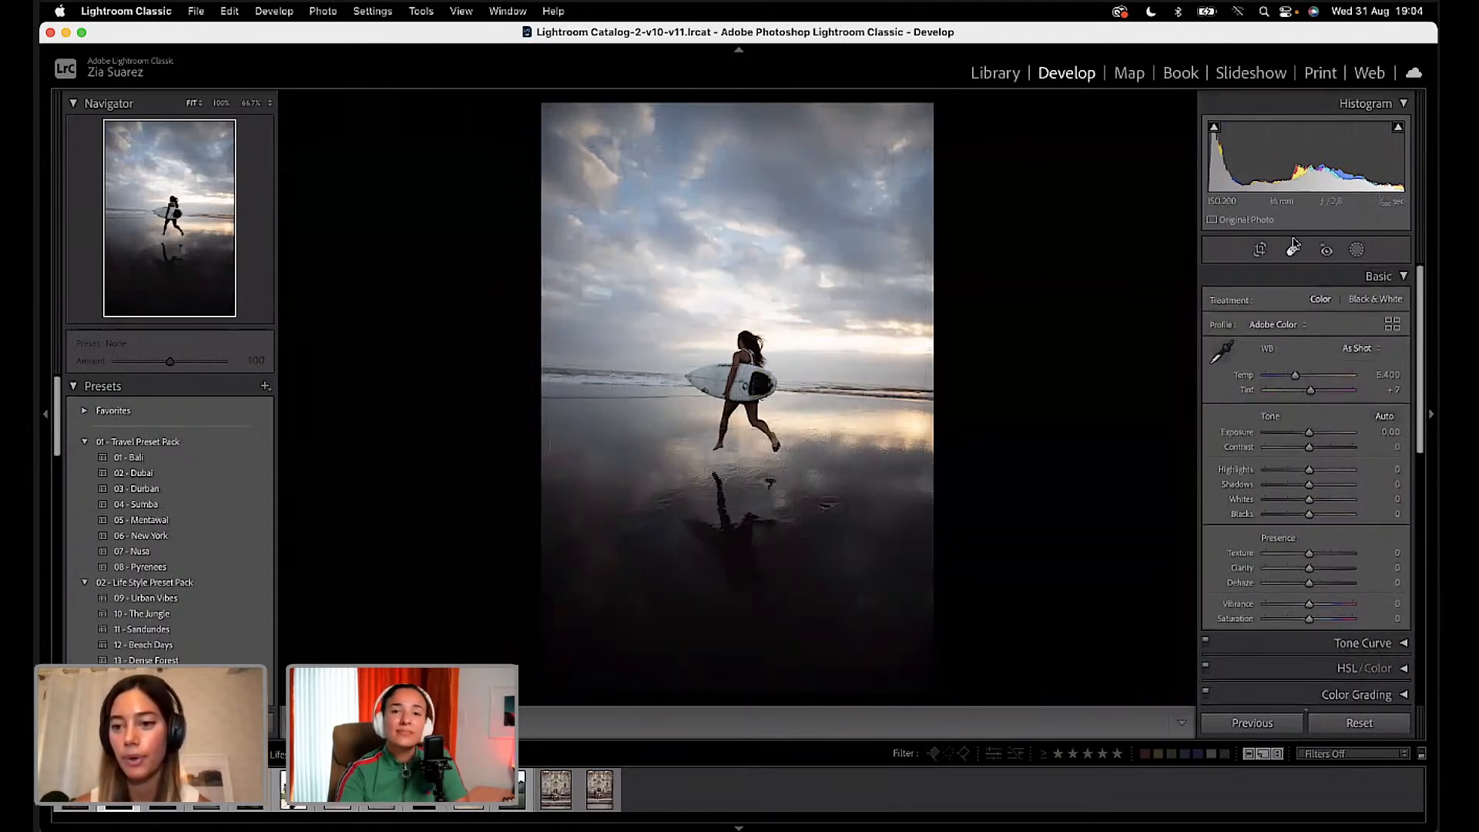
{"action": "left_click", "coordinate": [1260, 250]}
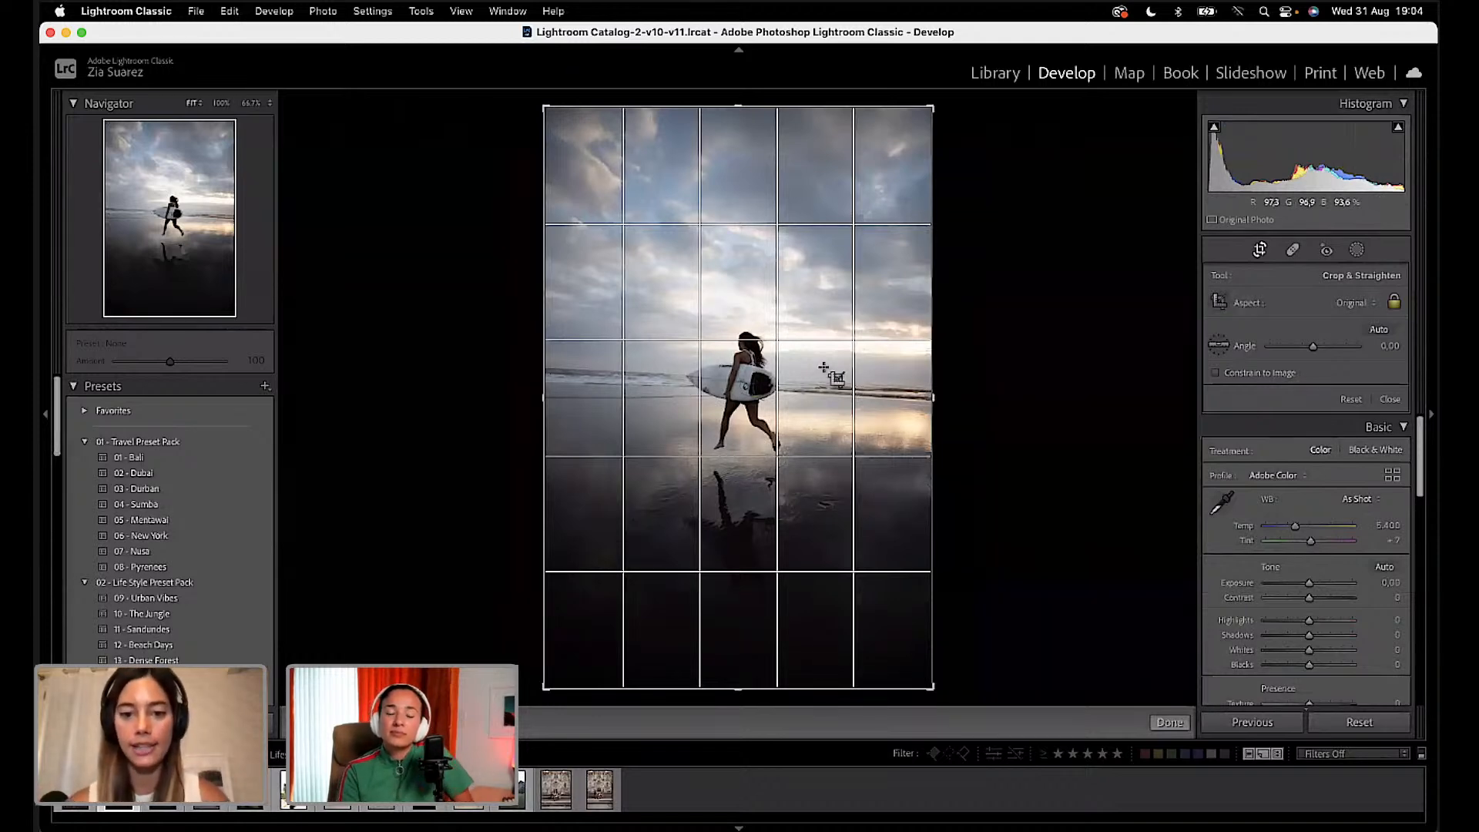
{"action": "left_click", "coordinate": [1017, 359]}
{"action": "left_click_drag", "start_coordinate": [1017, 359], "coordinate": [1072, 339]}
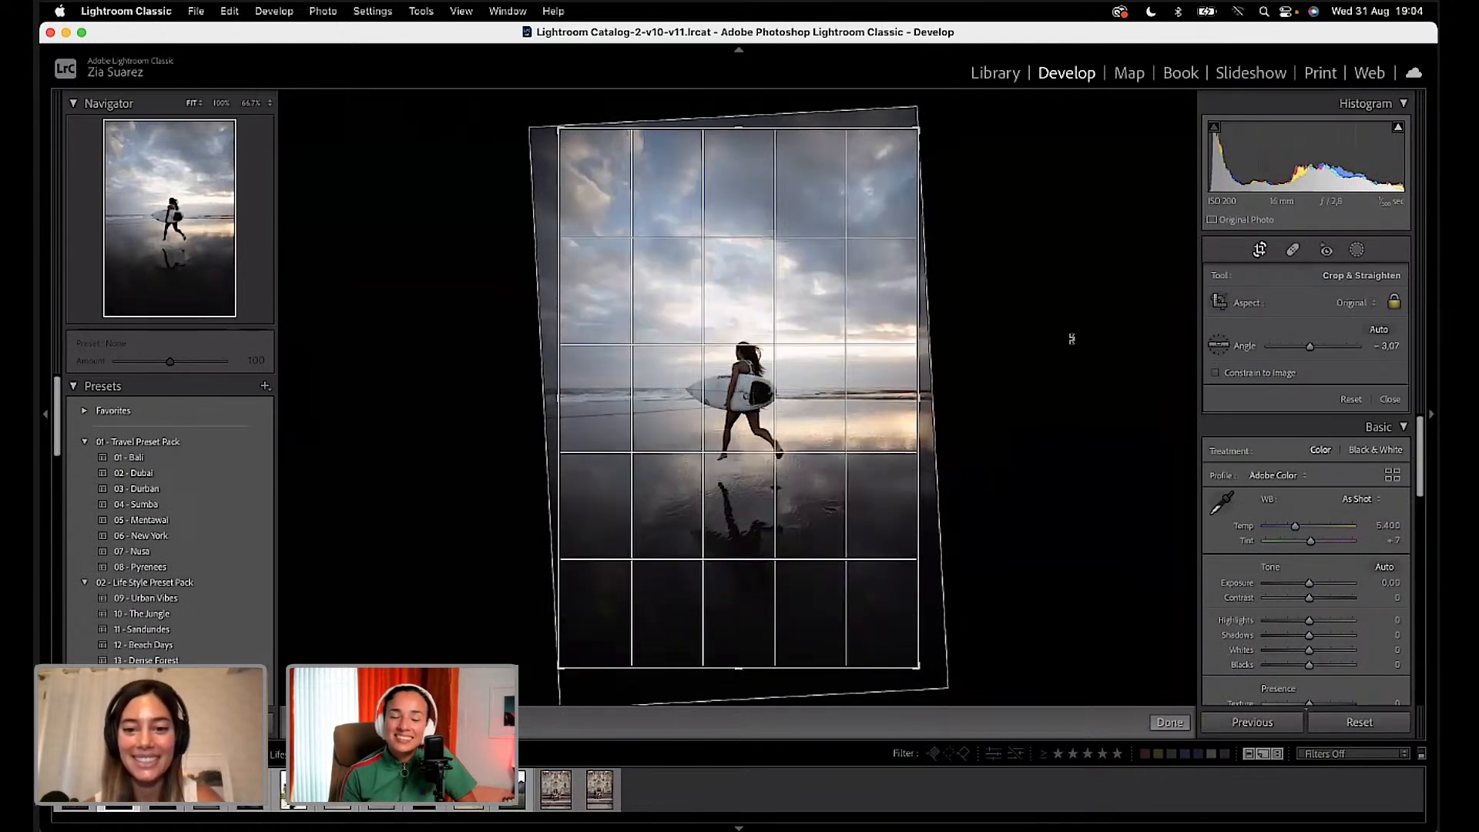
Step: Cycle through the crop guide overlays on the surfer photo and apply the straightened crop
{"action": "key", "text": "o"}
{"action": "key", "text": "o"}
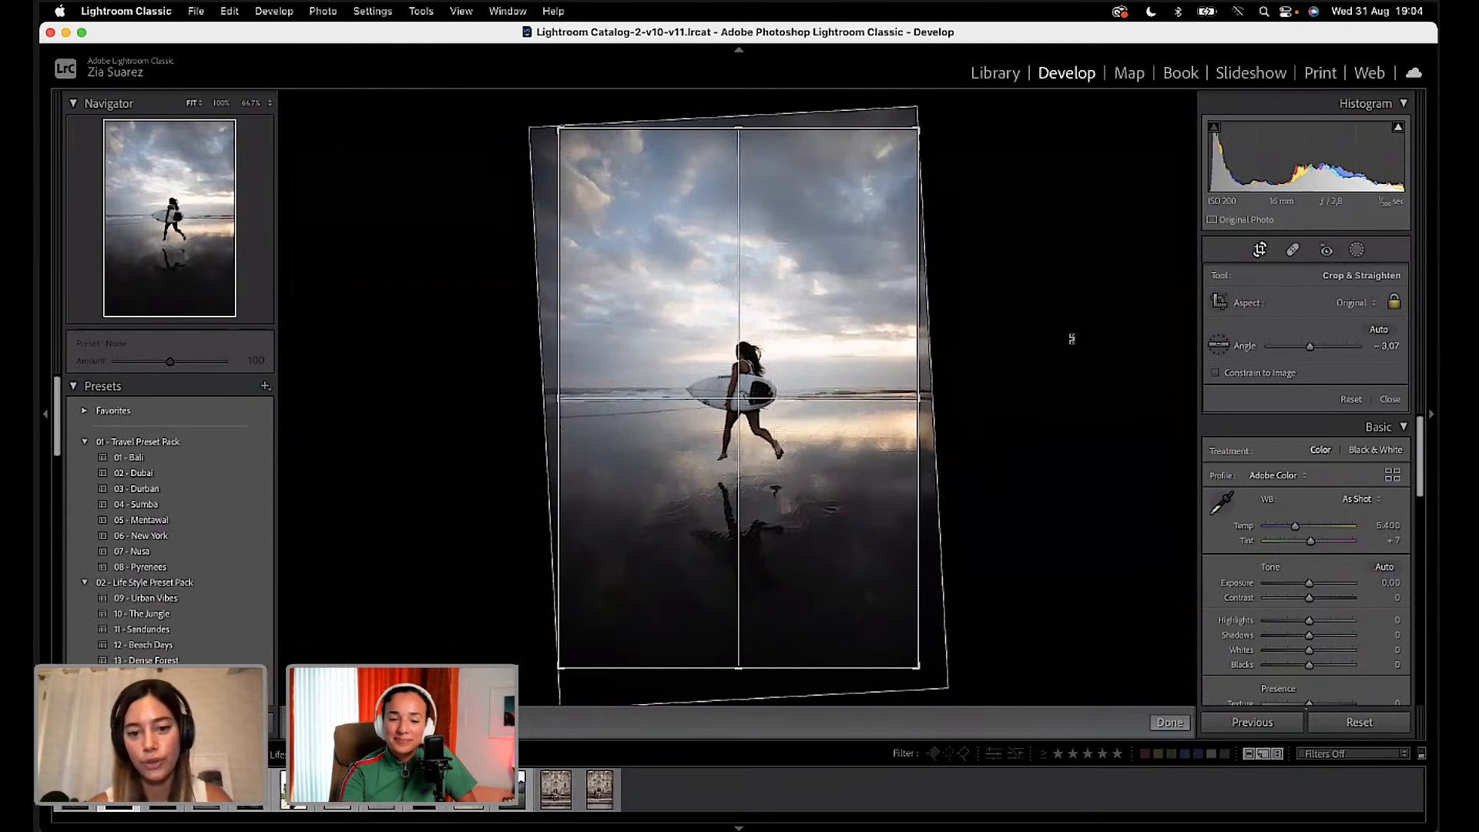
{"action": "key", "text": "o"}
{"action": "key", "text": "o"}
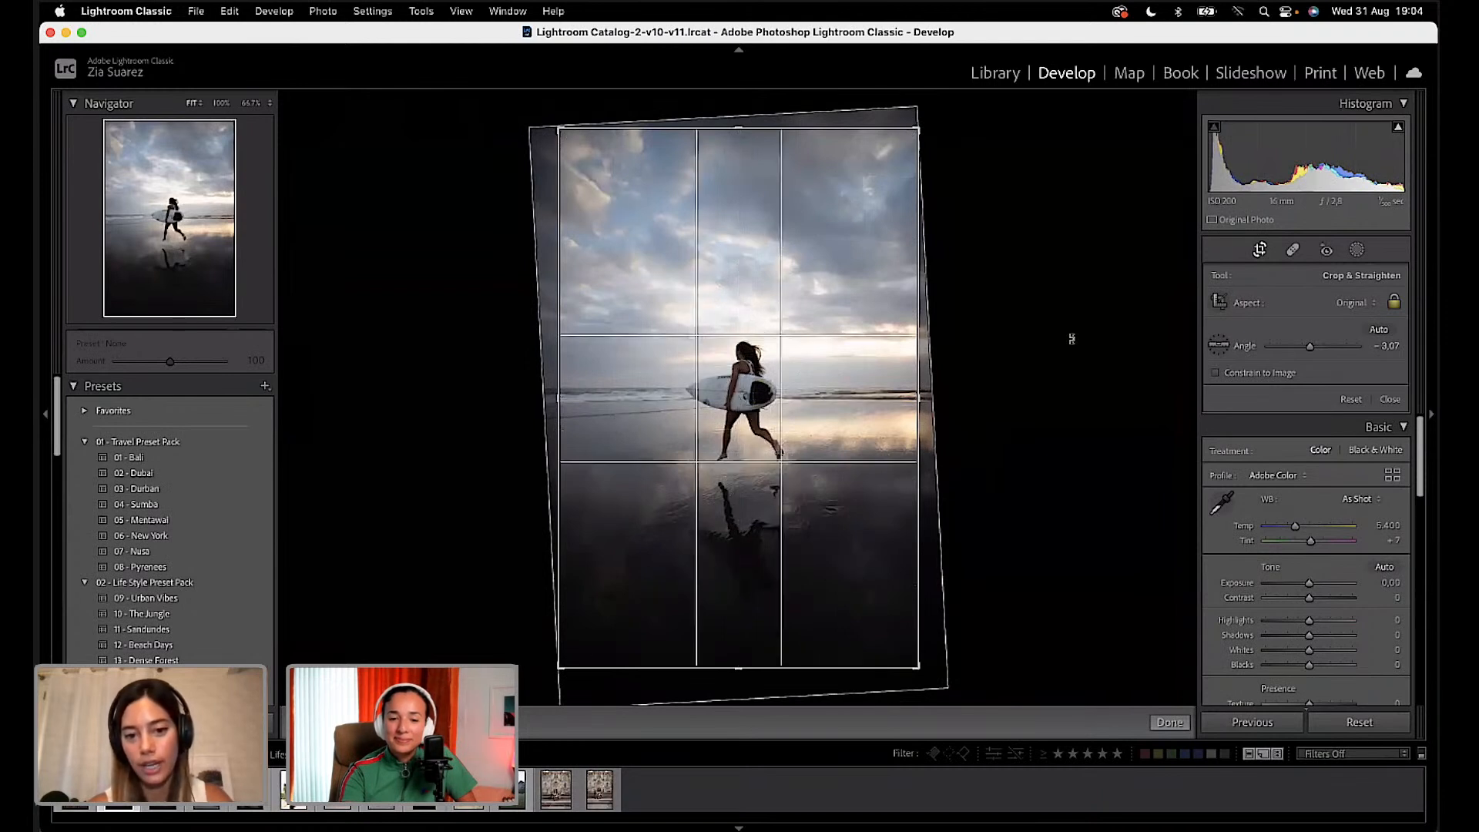
{"action": "key", "text": "o"}
{"action": "key", "text": "o"}
{"action": "key", "text": "o"}
{"action": "key", "text": "o"}
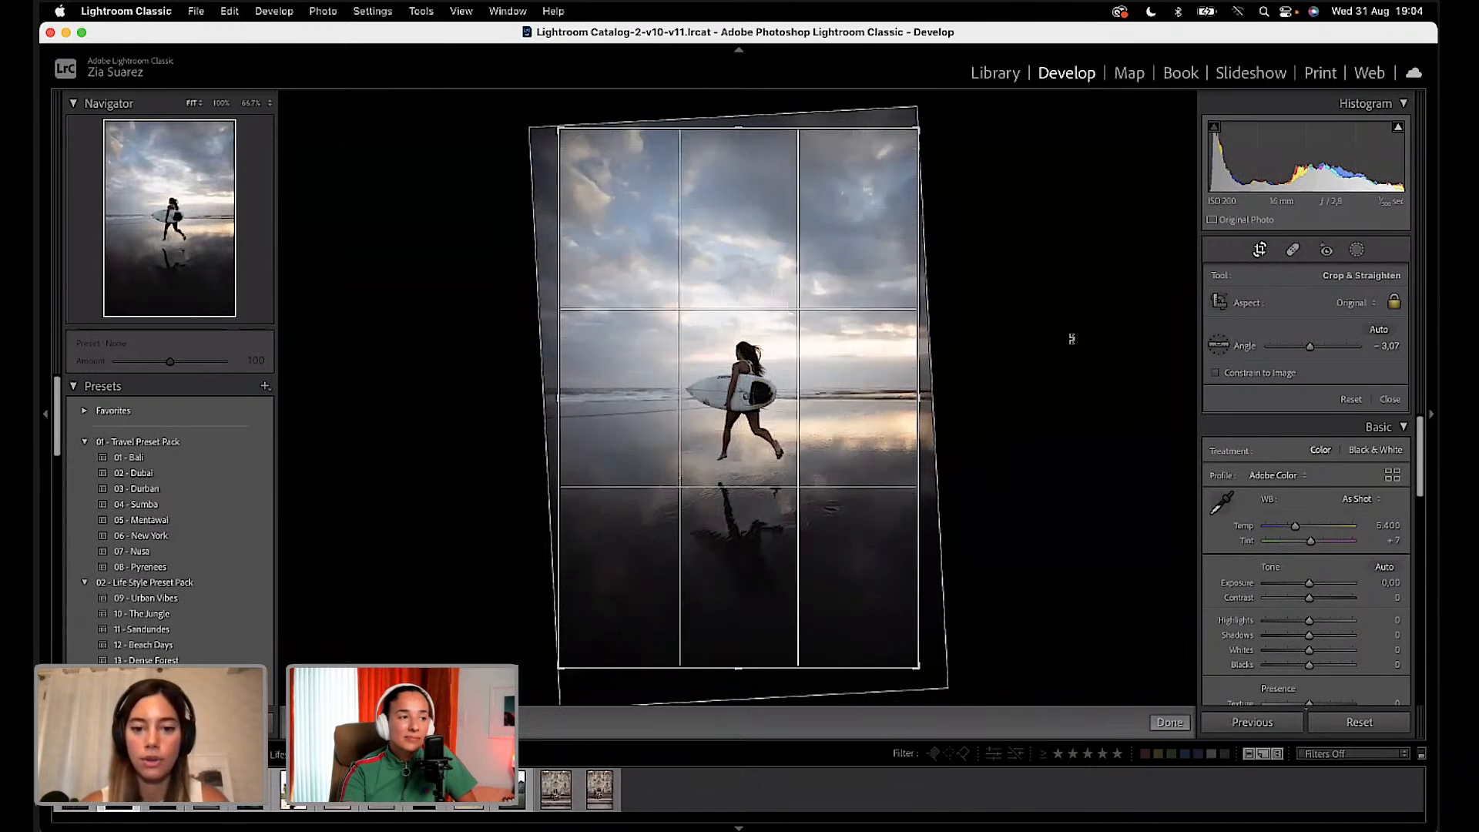
{"action": "key", "text": "o"}
{"action": "key", "text": "o"}
{"action": "key", "text": "o"}
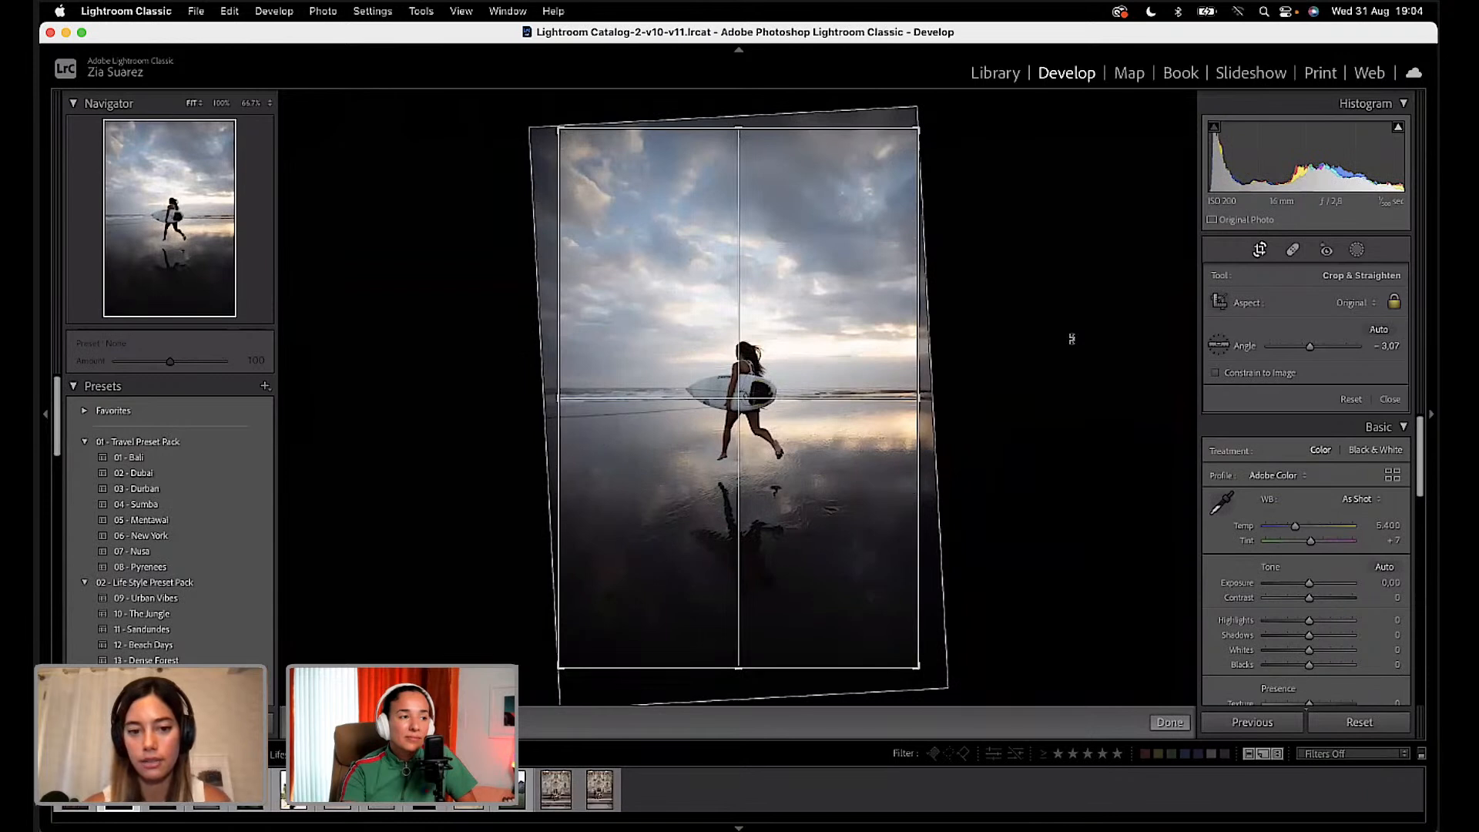
{"action": "left_click", "coordinate": [1170, 721]}
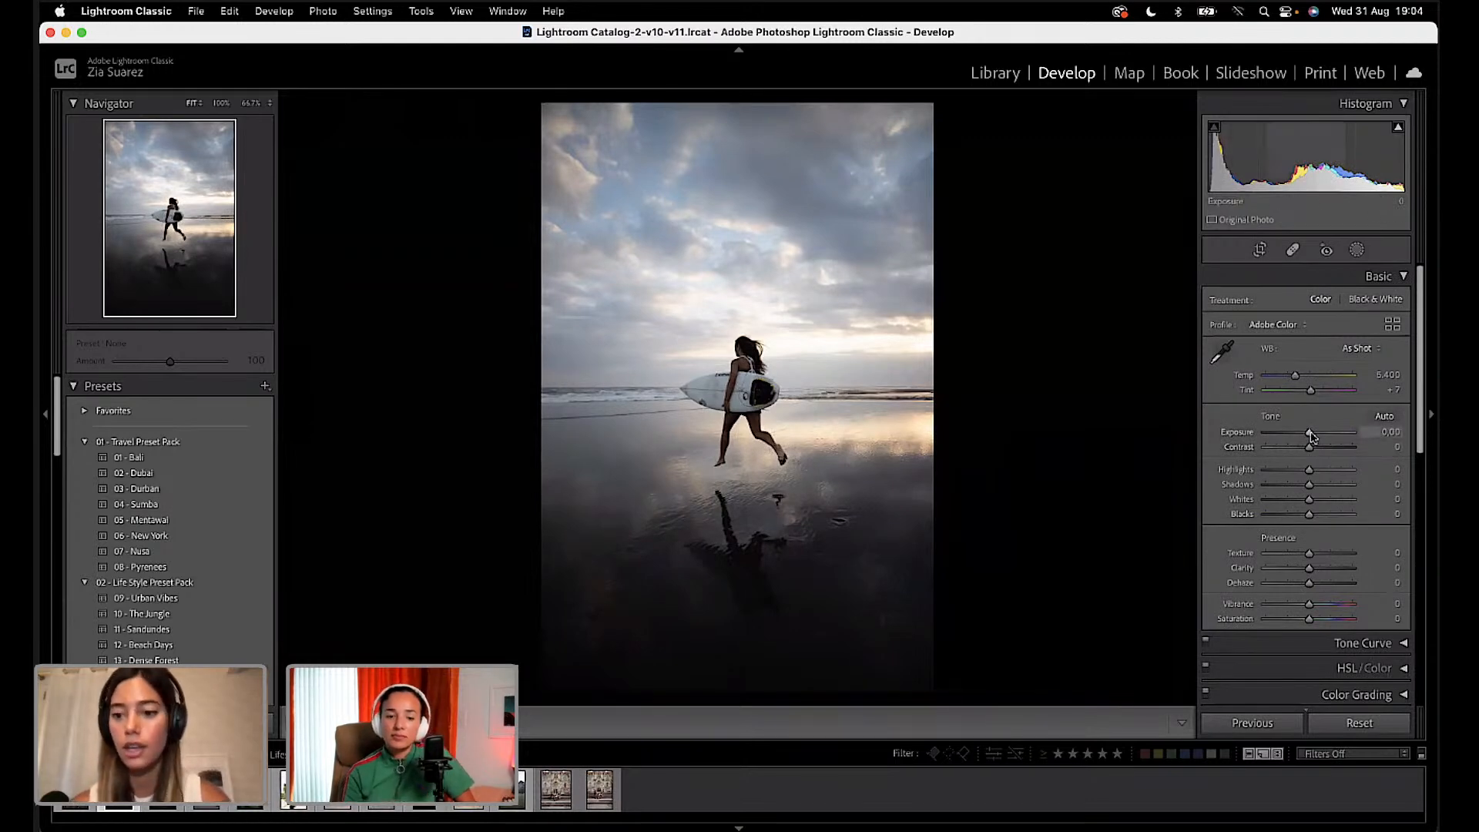
Step: Set the surfer photo's exposure to +1.20 and, after trying highlights at -100, raise them to +62
{"action": "left_click_drag", "start_coordinate": [1310, 434], "coordinate": [1321, 438]}
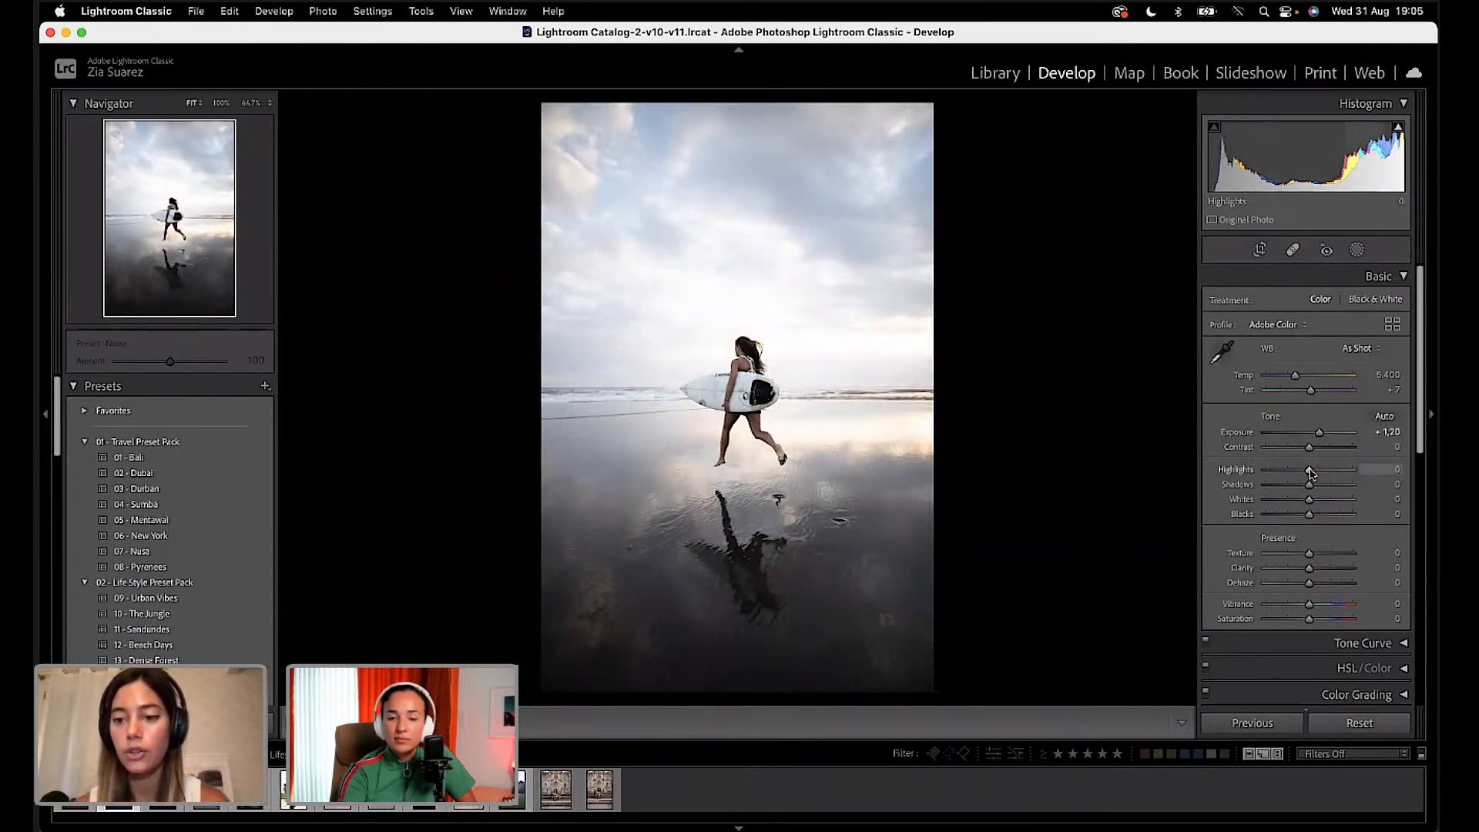
{"action": "left_click_drag", "start_coordinate": [1310, 473], "coordinate": [1248, 475]}
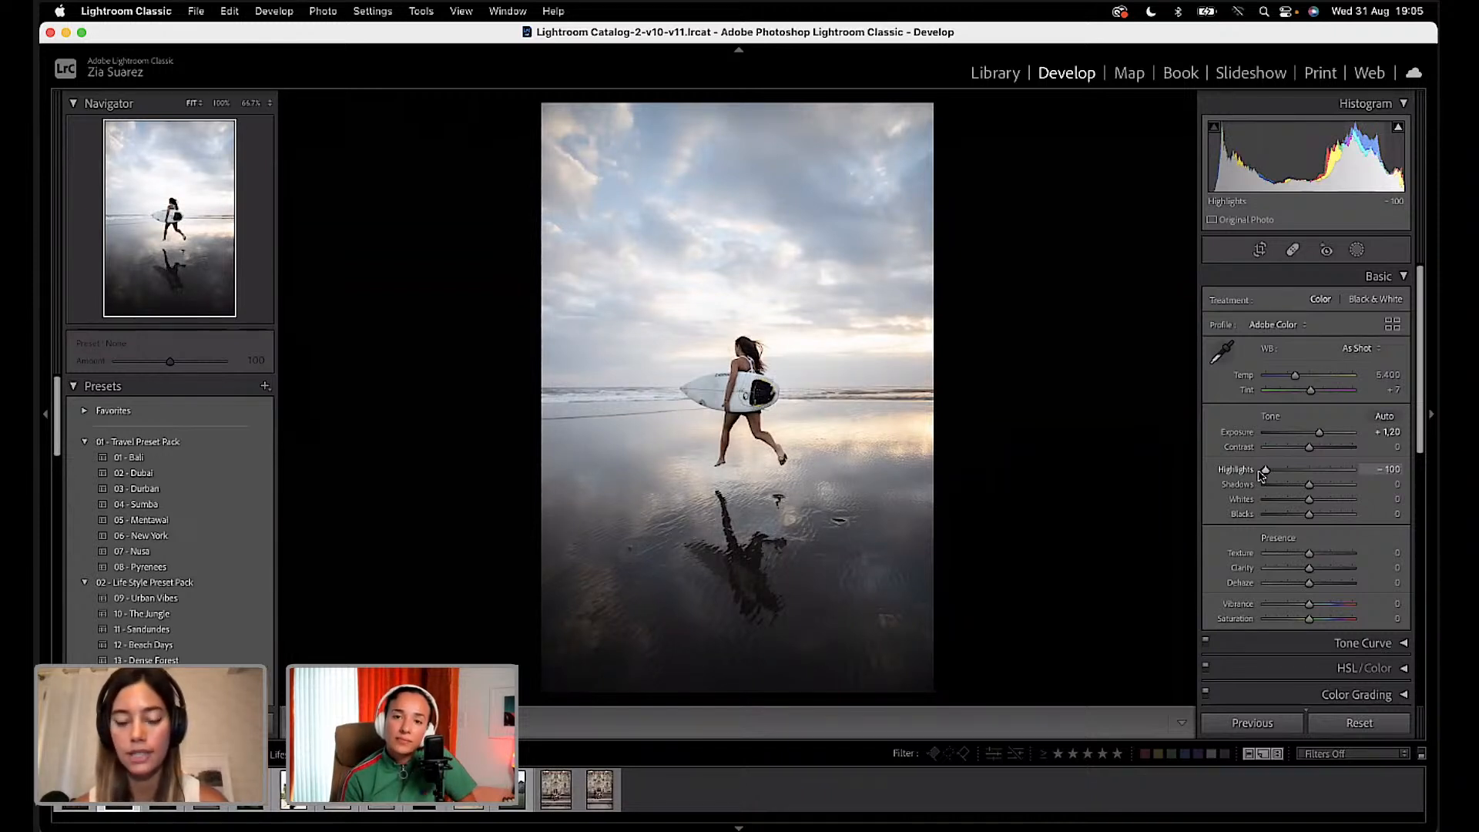
{"action": "left_click_drag", "start_coordinate": [1259, 476], "coordinate": [1335, 483]}
{"action": "scroll", "coordinate": [1289, 551], "scroll_direction": "down", "scroll_amount": 3}
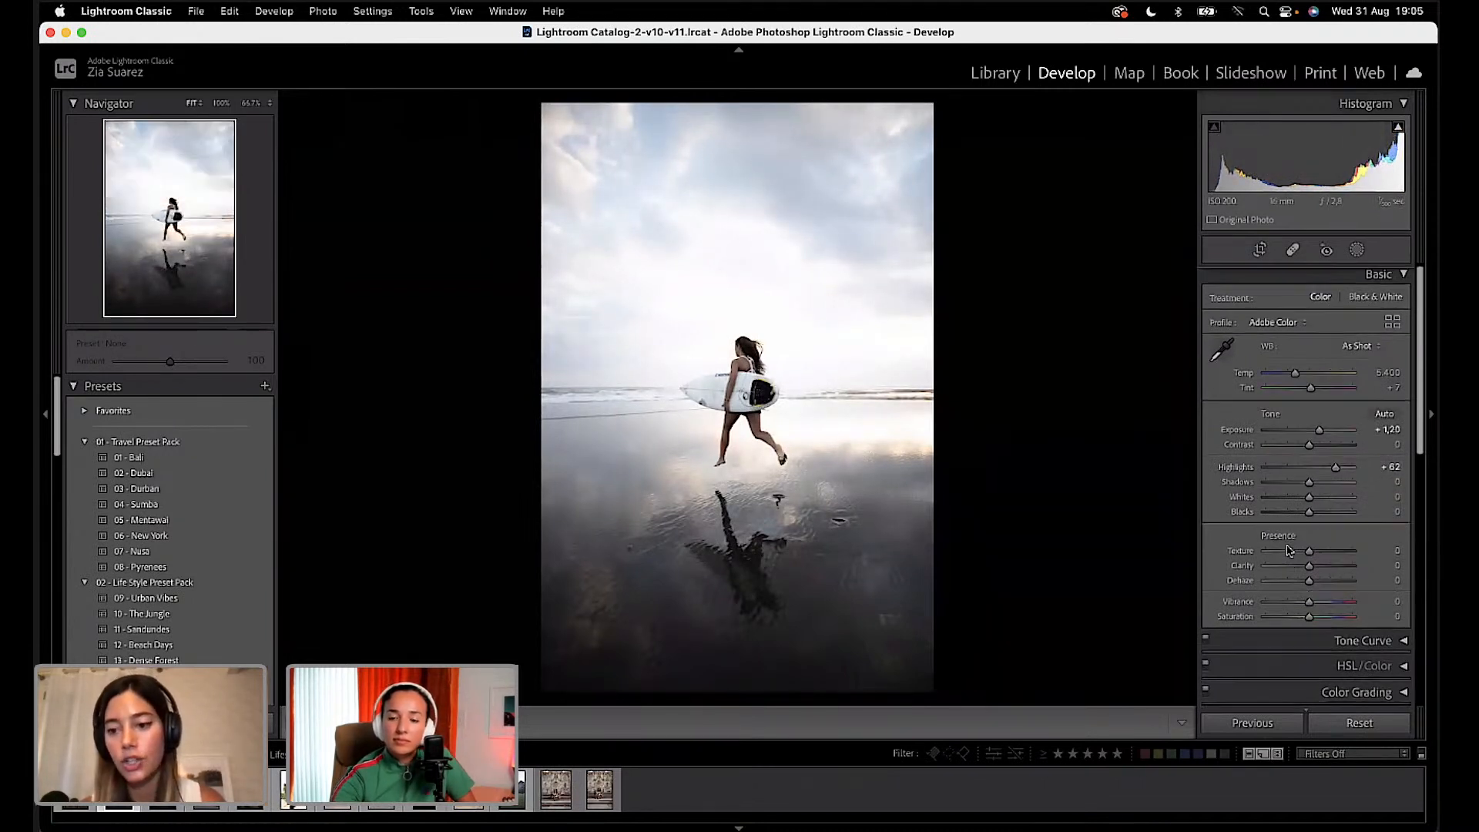
{"action": "scroll", "coordinate": [1289, 550], "scroll_direction": "up", "scroll_amount": 2}
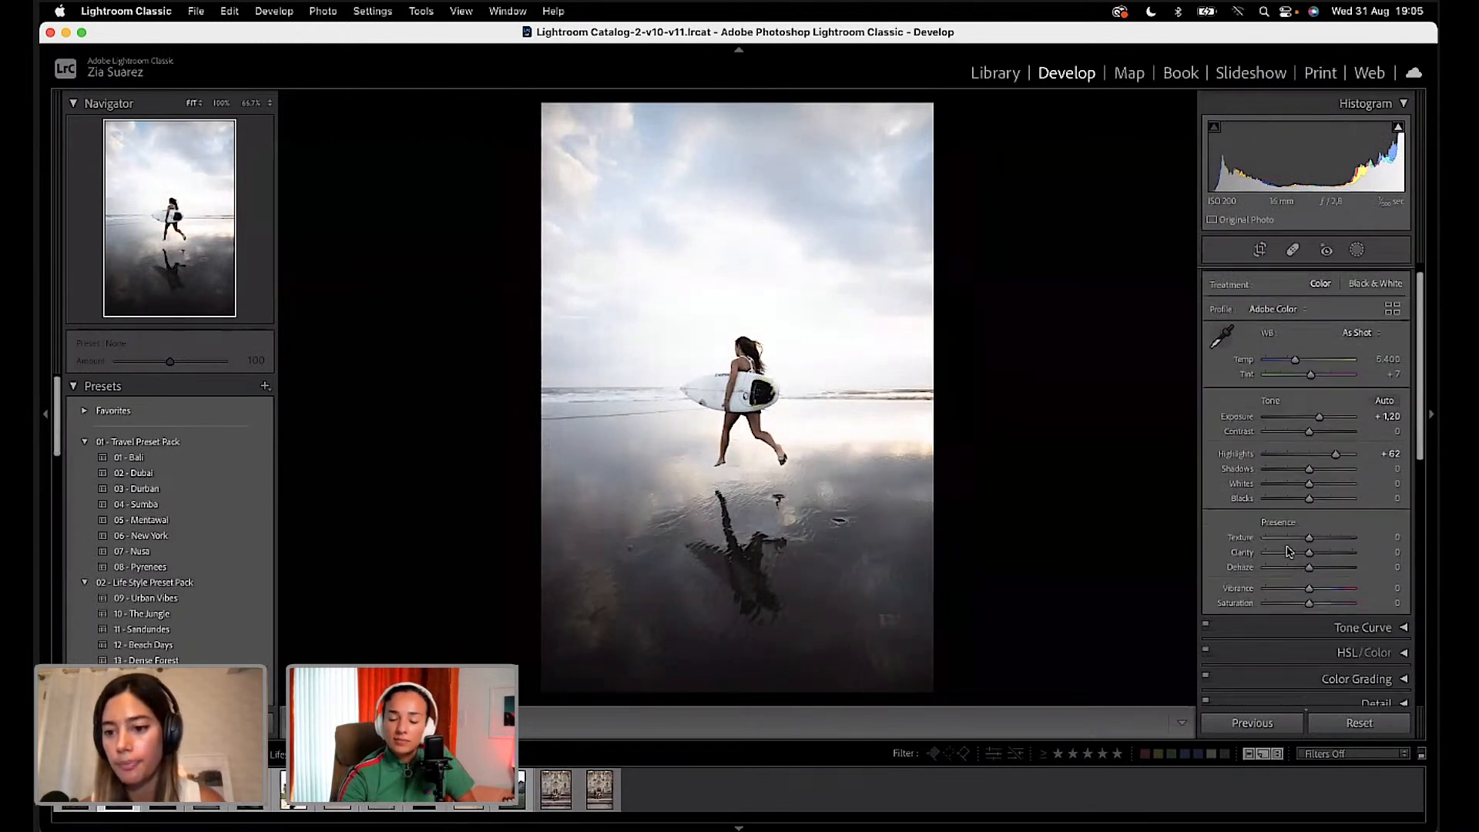
Step: Set the surfer photo's clarity to -13, temperature to 6276 and tint to +20
{"action": "left_click_drag", "start_coordinate": [1311, 556], "coordinate": [1302, 555]}
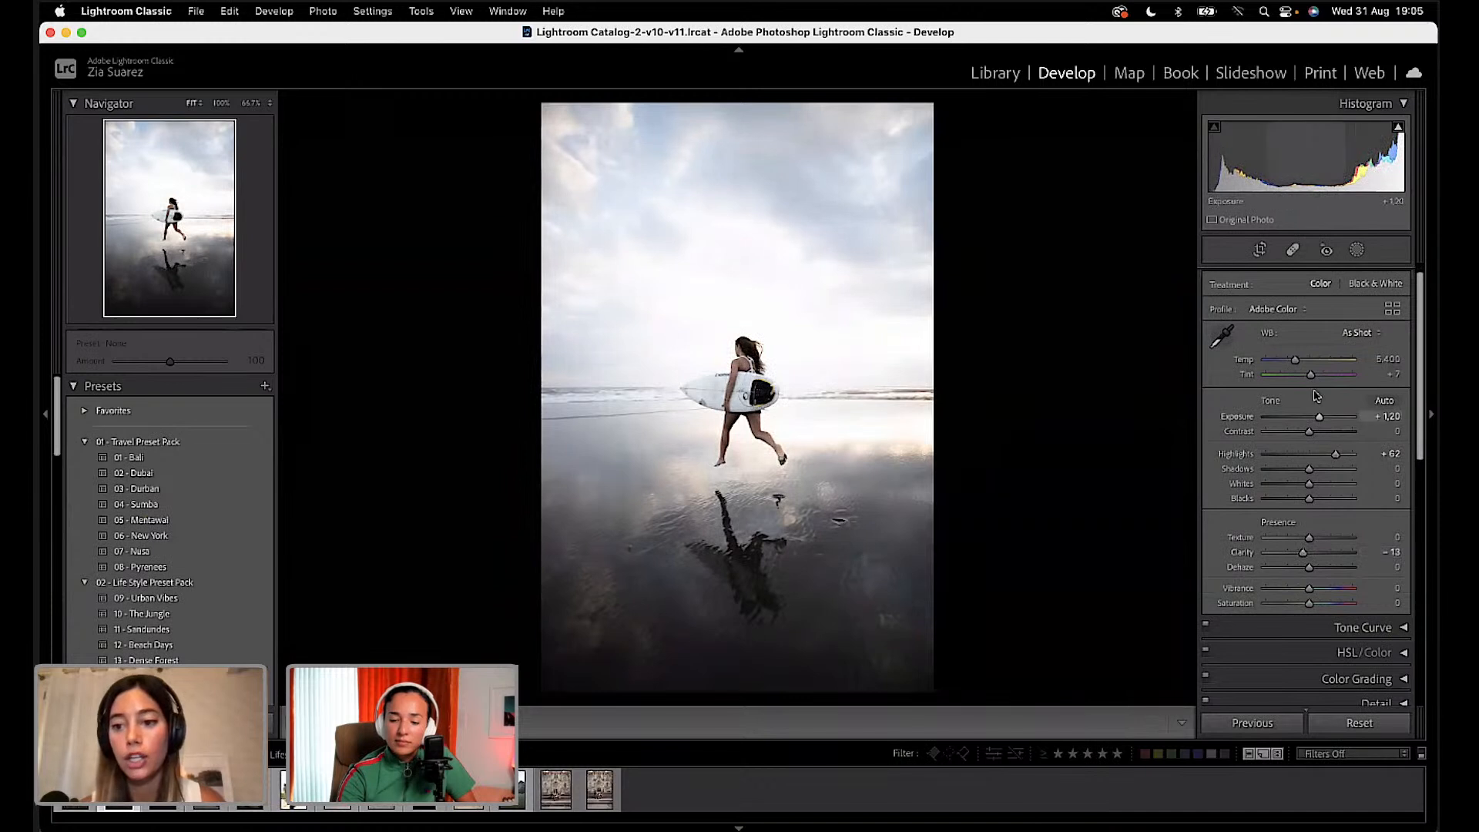
{"action": "left_click_drag", "start_coordinate": [1295, 359], "coordinate": [1316, 379]}
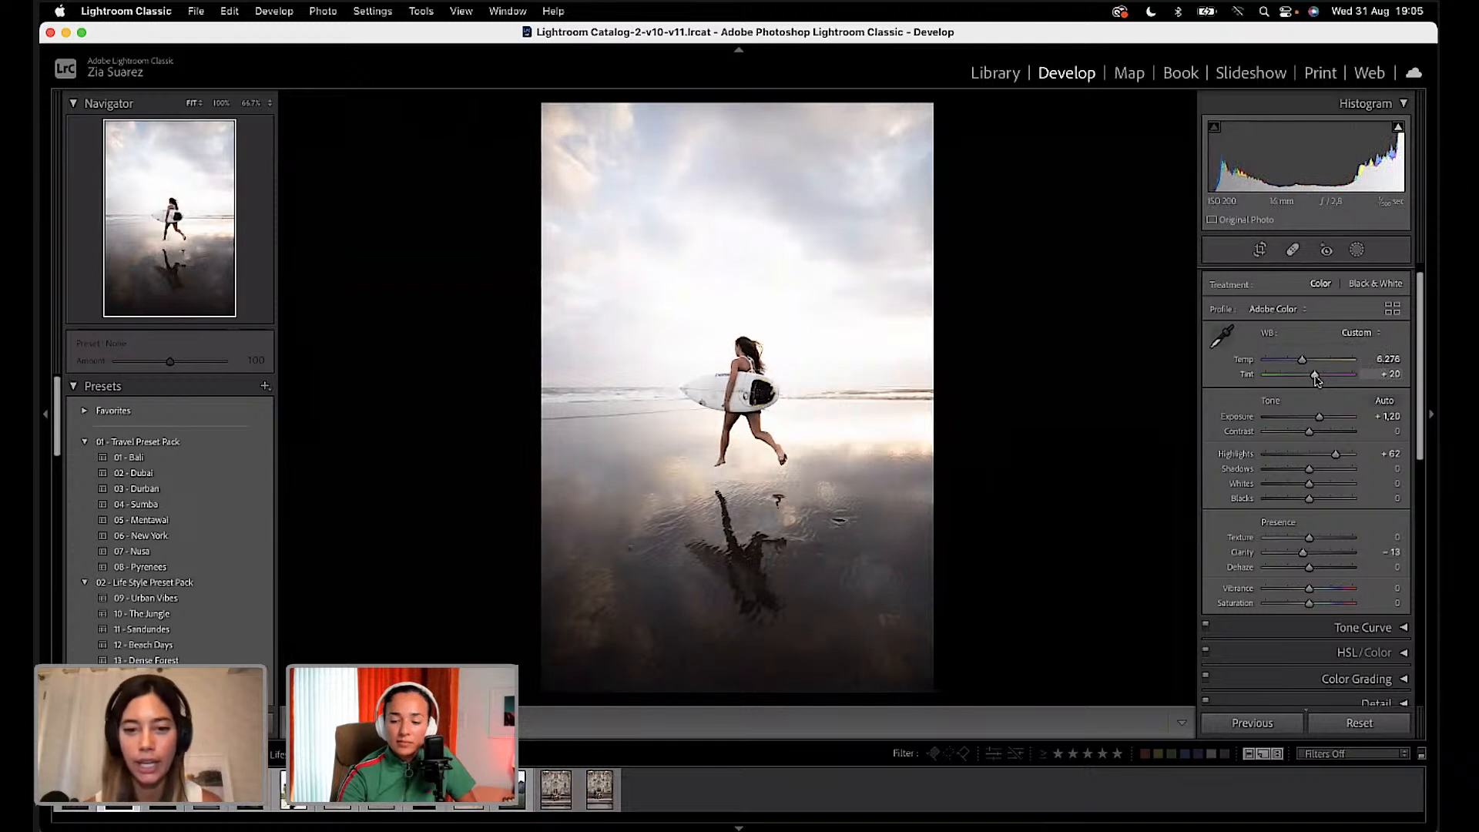
Step: Reset the surfer photo's tint, temperature and clarity to their defaults, and lower the highlights to -70
{"action": "left_click_drag", "start_coordinate": [1339, 457], "coordinate": [1288, 459]}
{"action": "double_click", "coordinate": [1248, 376]}
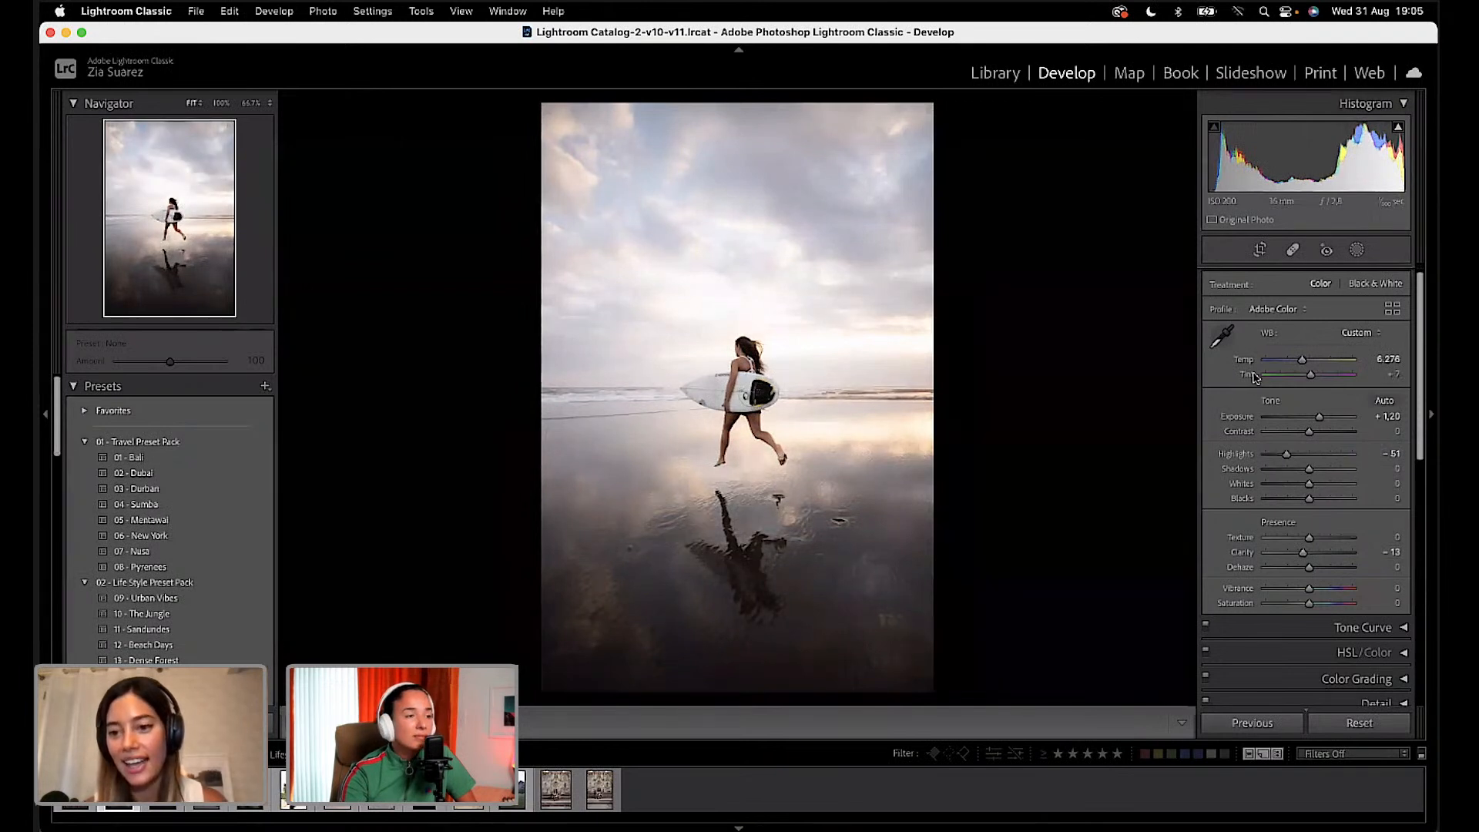
{"action": "double_click", "coordinate": [1247, 360]}
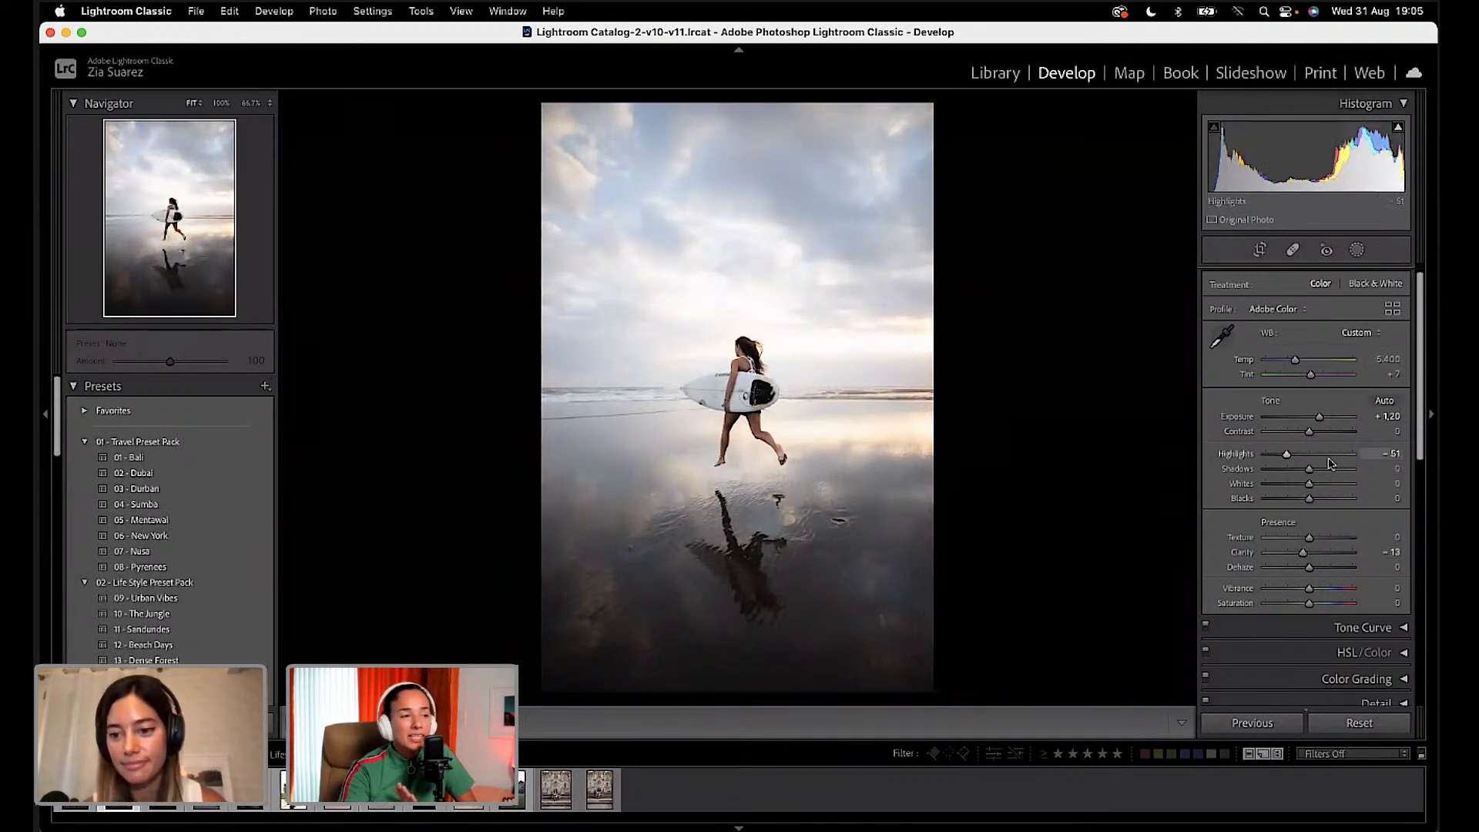
{"action": "double_click", "coordinate": [1238, 555]}
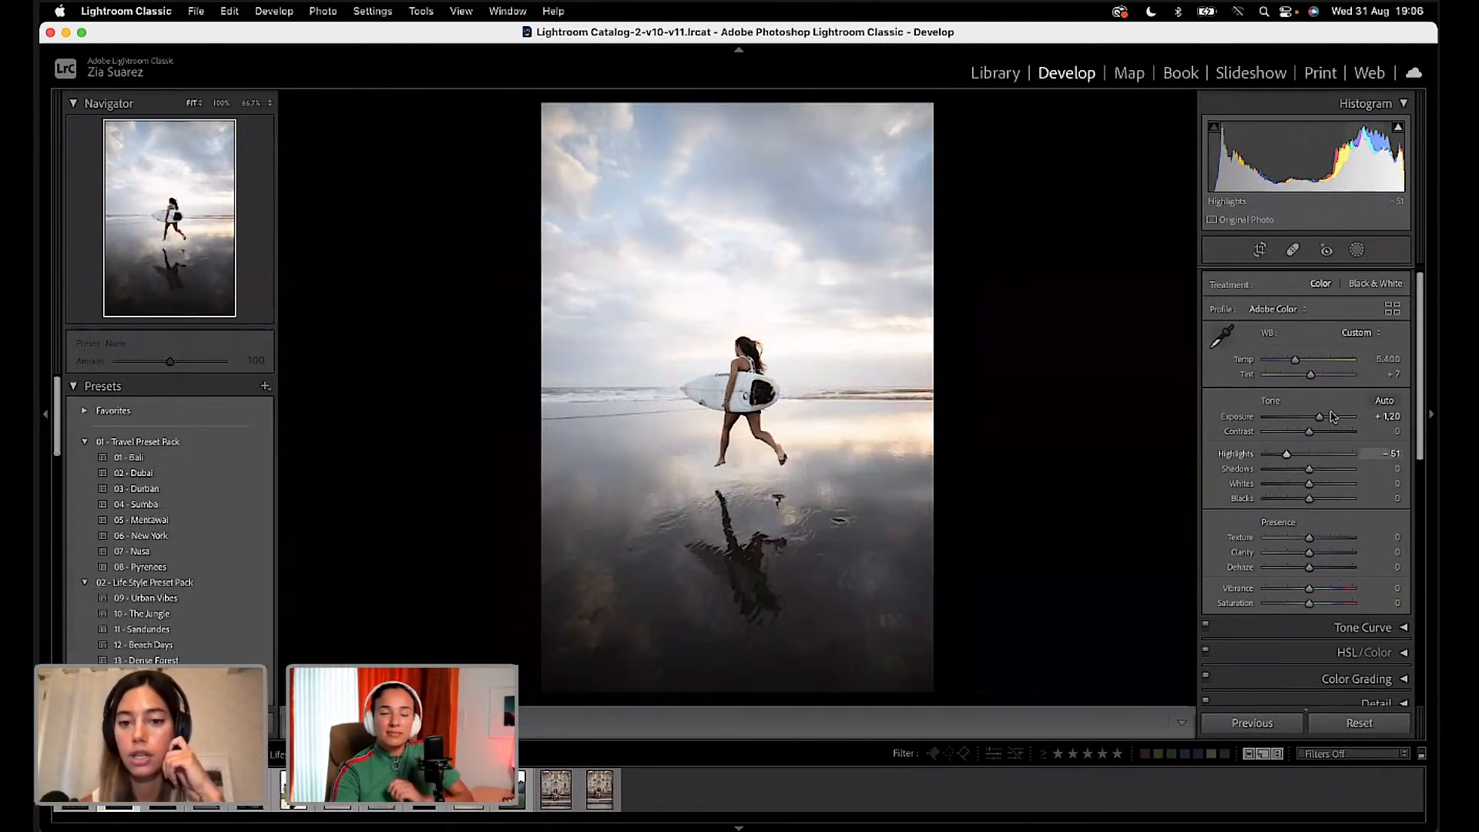
{"action": "left_click_drag", "start_coordinate": [1286, 454], "coordinate": [1279, 454]}
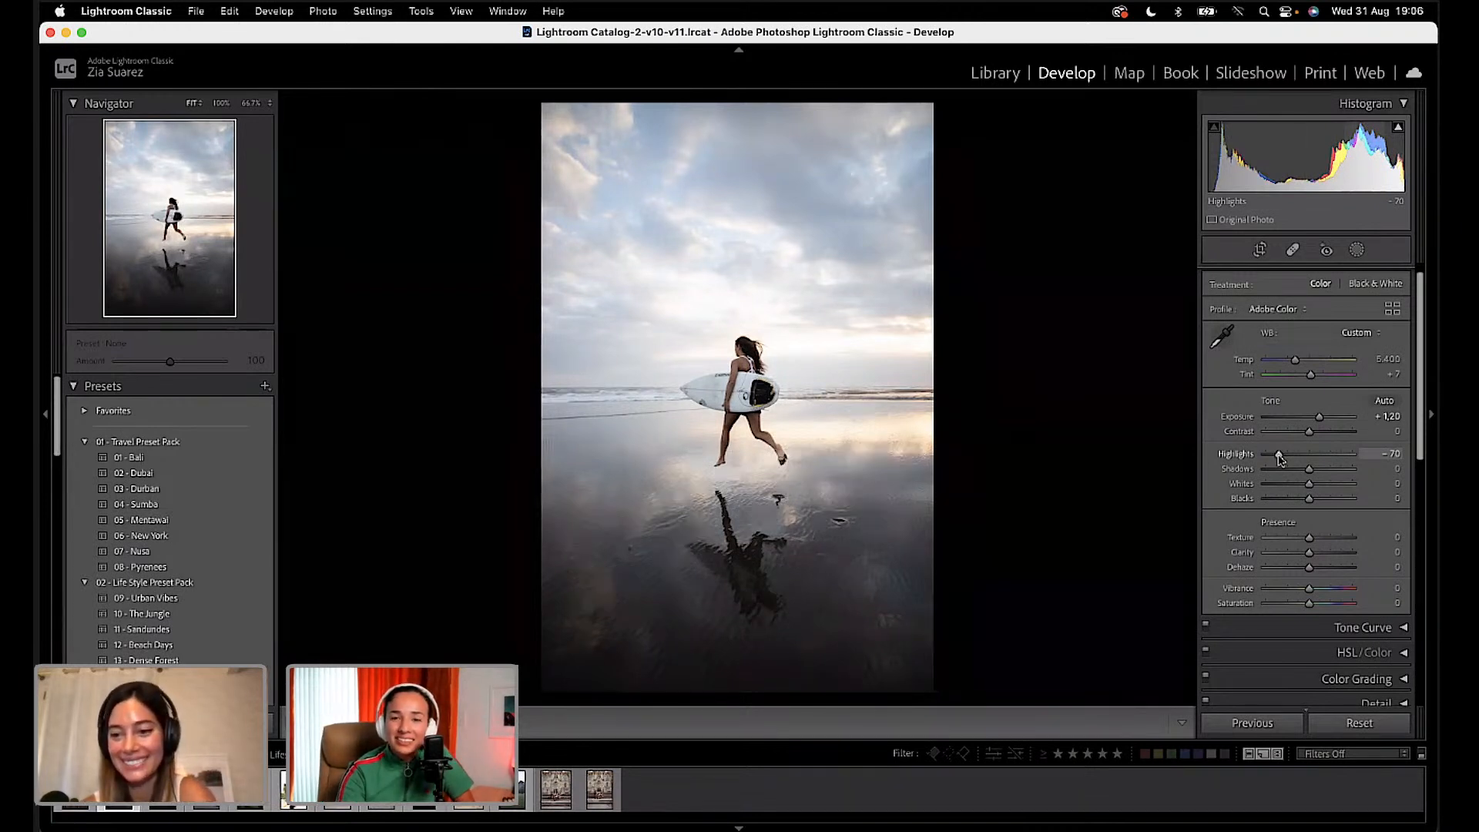
Step: Lower the surfer photo's highlights to -77, then set its exposure to +1.40 and contrast to +9
{"action": "left_click_drag", "start_coordinate": [1278, 457], "coordinate": [1278, 458]}
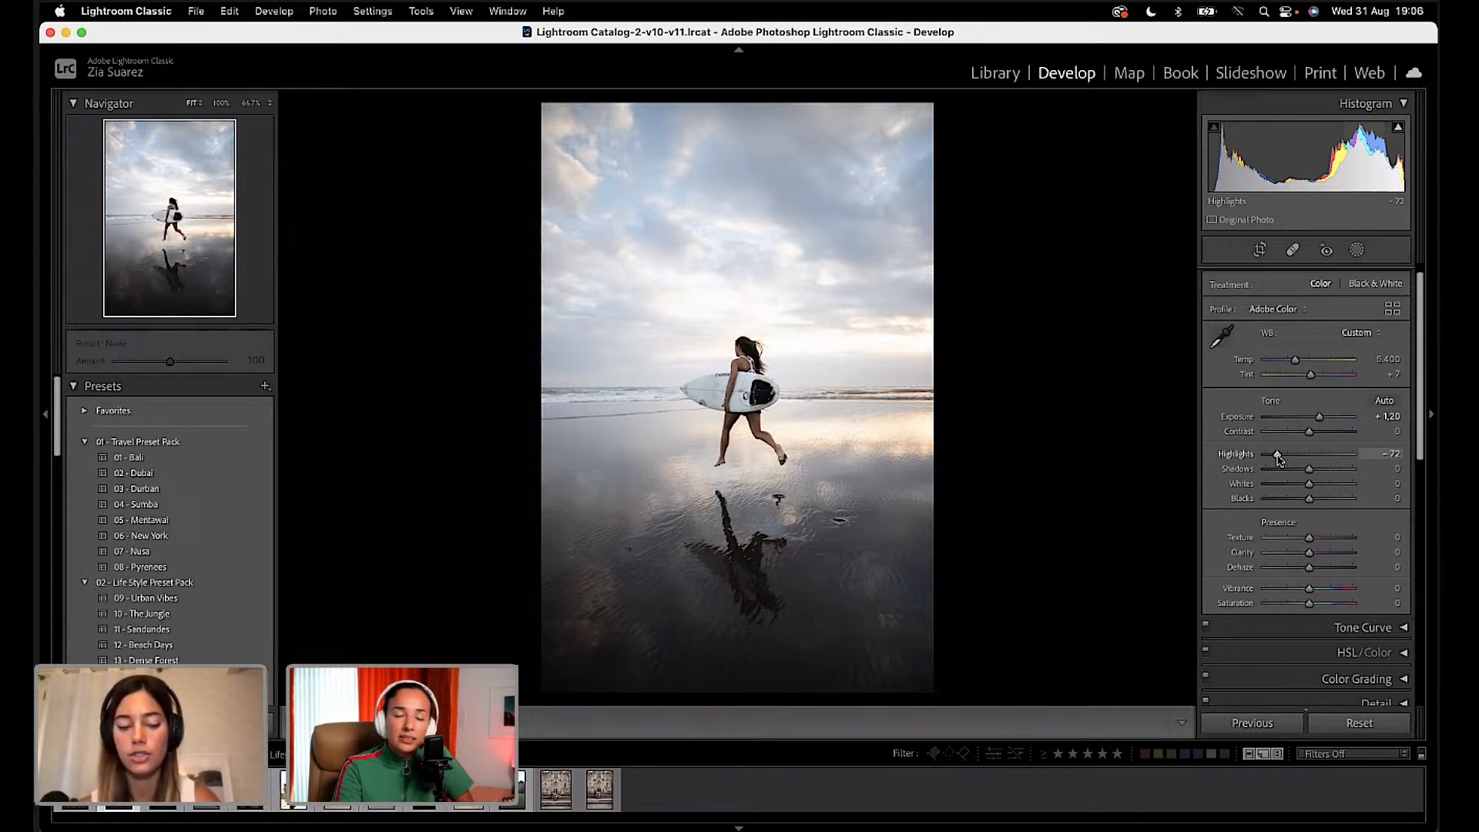
{"action": "left_click_drag", "start_coordinate": [1278, 459], "coordinate": [1275, 458]}
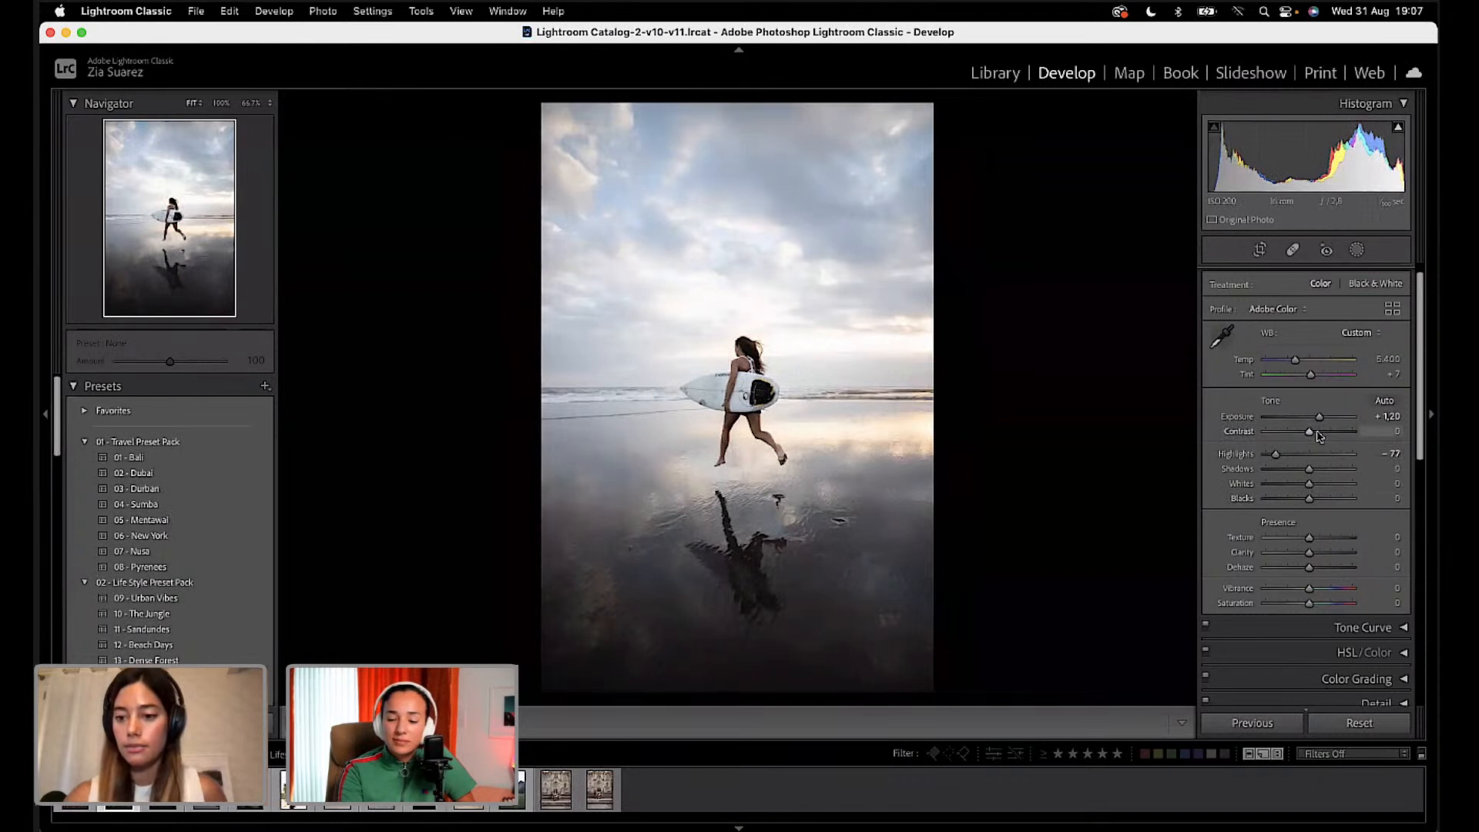
{"action": "scroll", "coordinate": [1228, 586], "scroll_direction": "down", "scroll_amount": 2}
{"action": "scroll", "coordinate": [1229, 585], "scroll_direction": "down", "scroll_amount": 2}
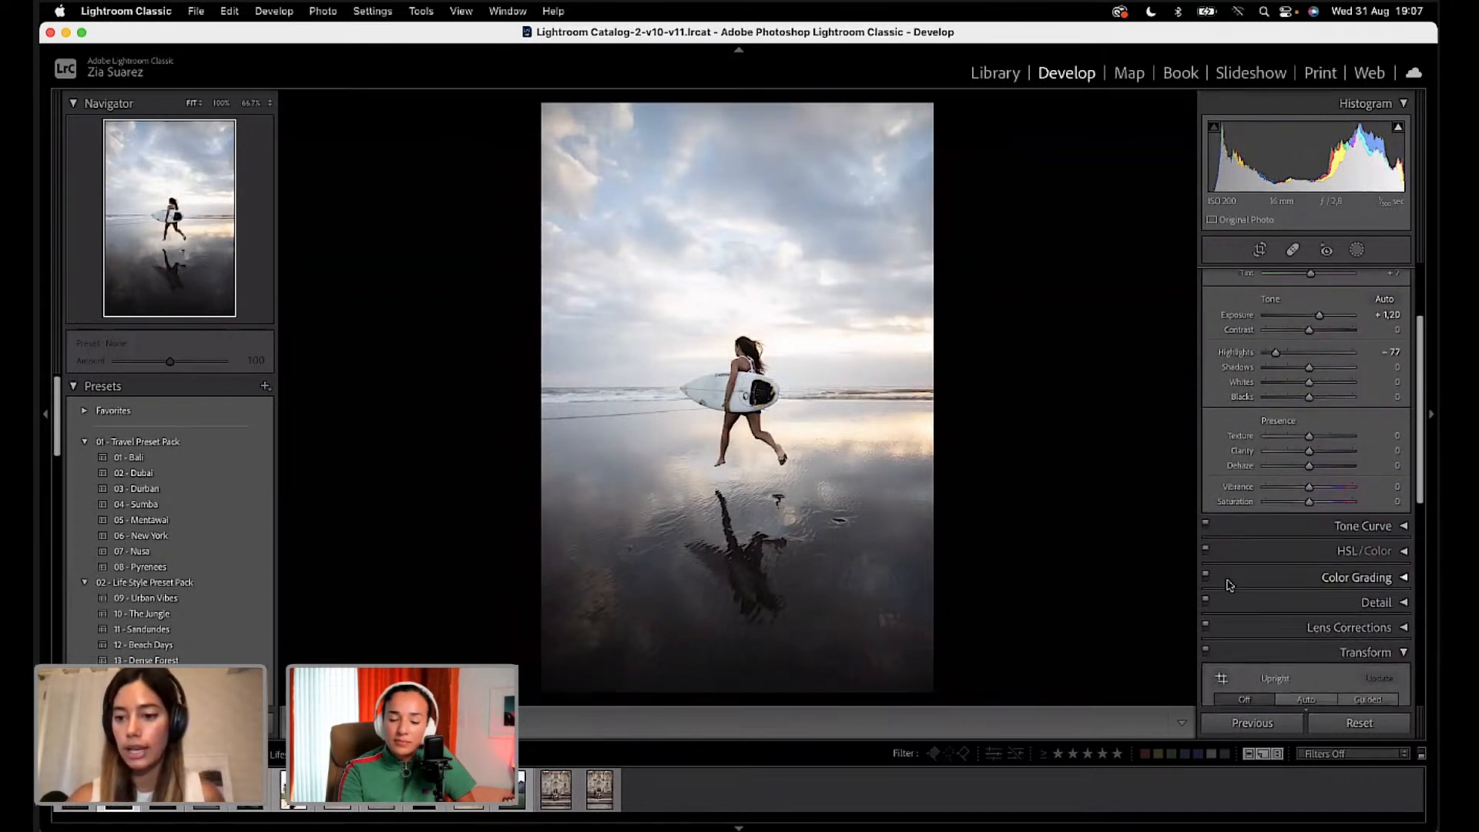
{"action": "scroll", "coordinate": [1369, 382], "scroll_direction": "up", "scroll_amount": 3}
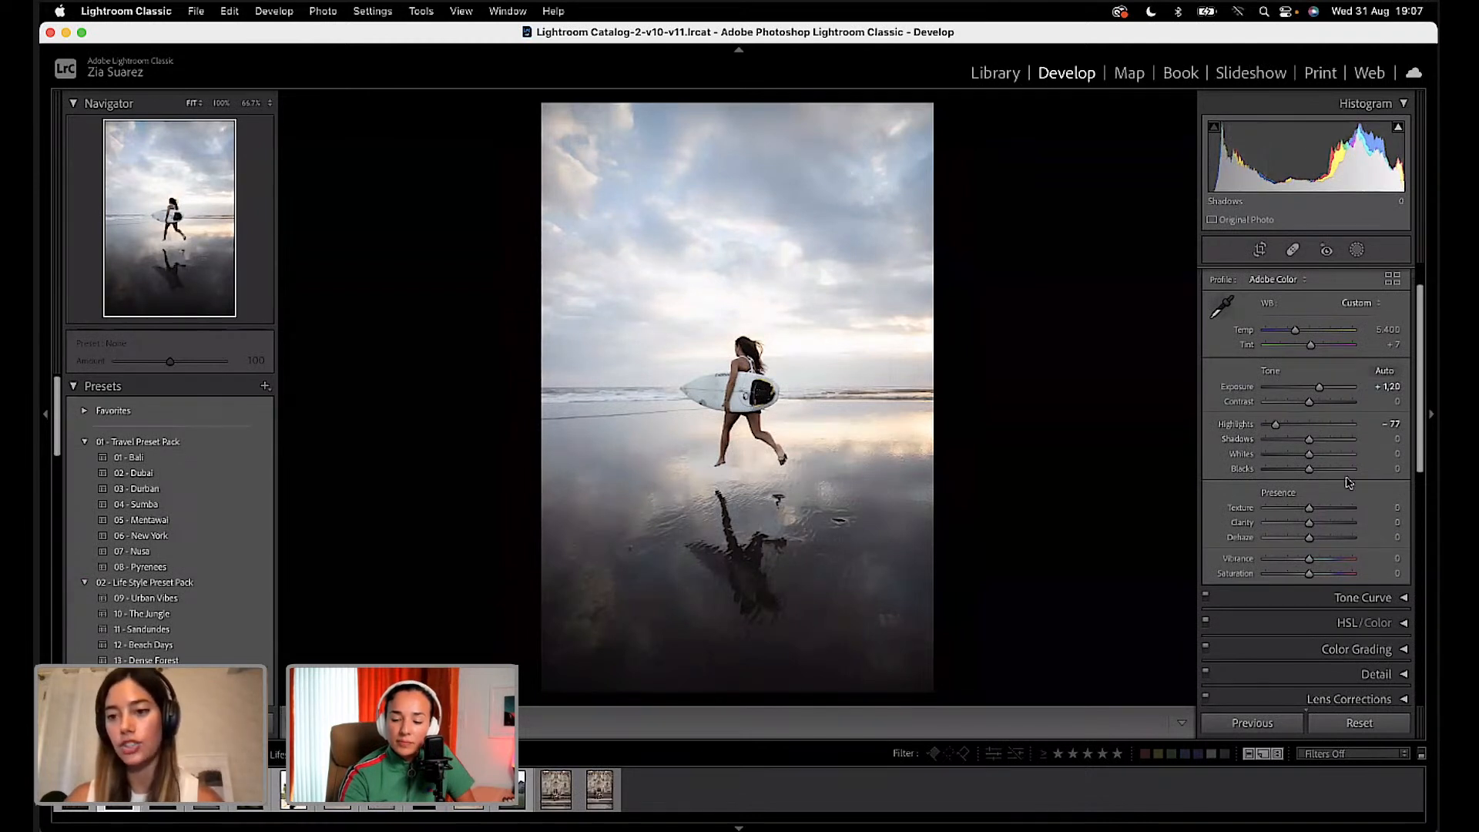
{"action": "scroll", "coordinate": [1266, 406], "scroll_direction": "down", "scroll_amount": 5}
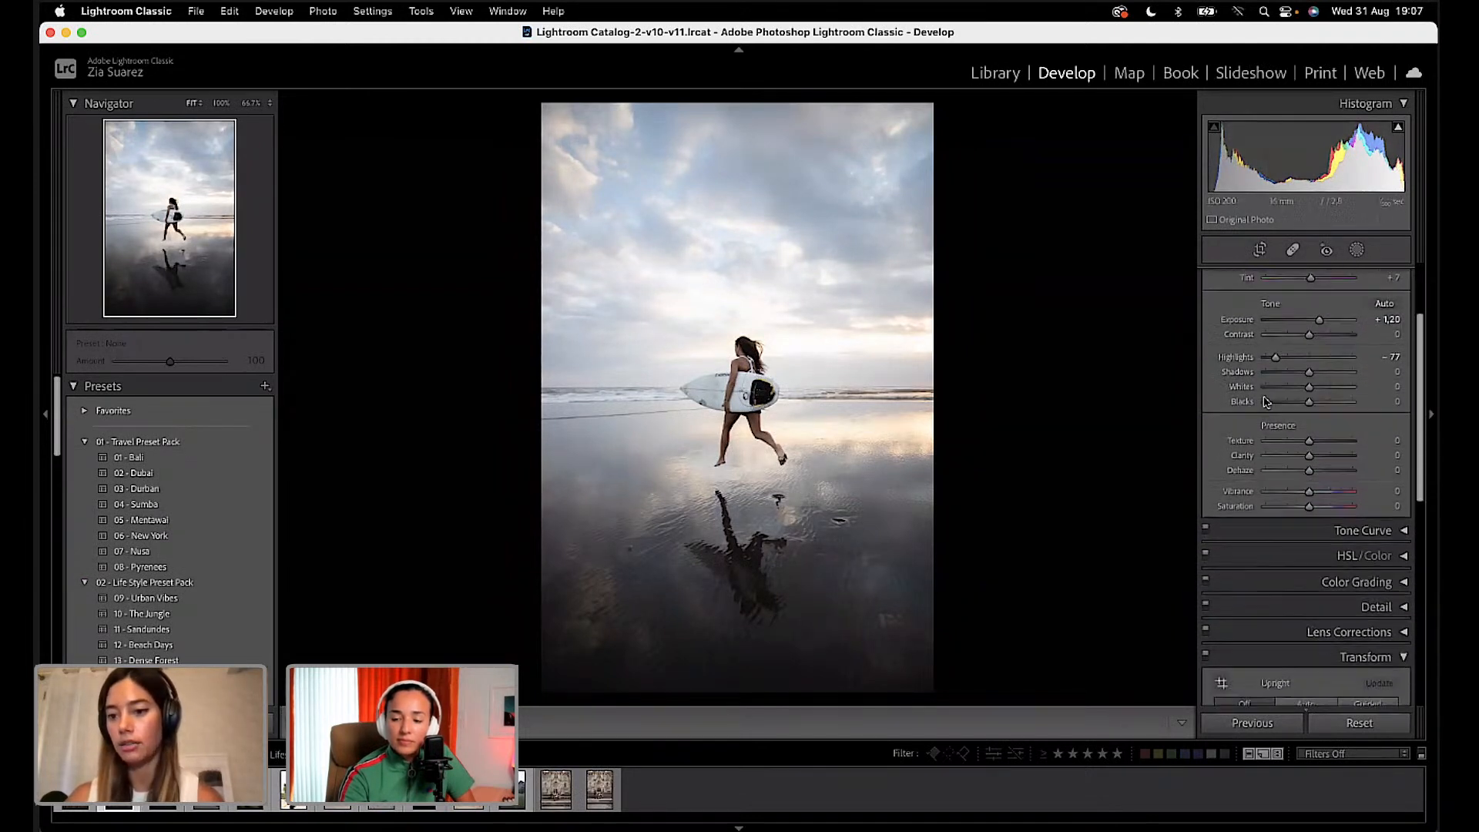
{"action": "scroll", "coordinate": [1265, 401], "scroll_direction": "up", "scroll_amount": 4}
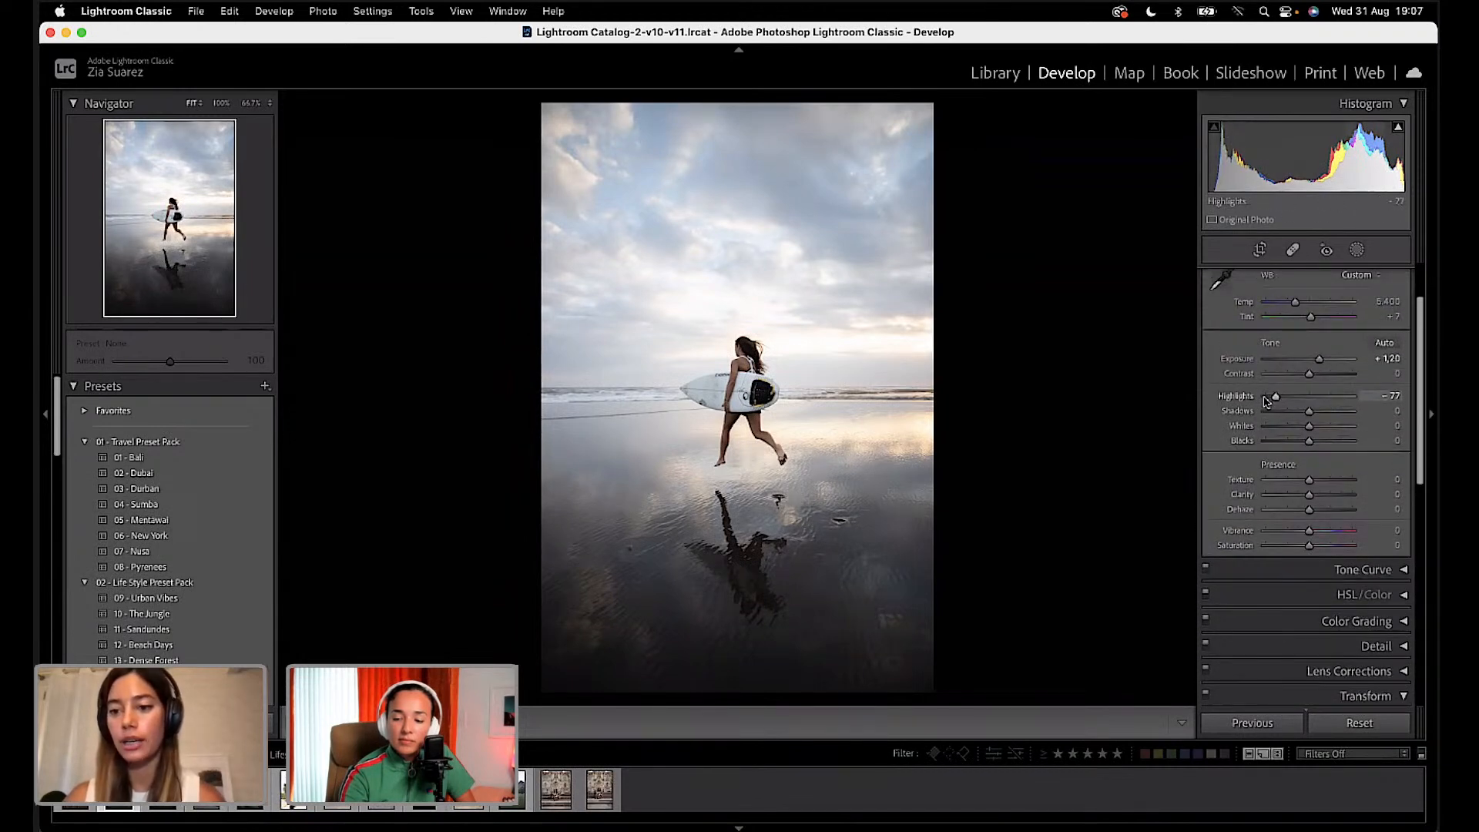
{"action": "mouse_move", "coordinate": [1320, 360]}
{"action": "left_mouse_down"}
{"action": "mouse_move", "coordinate": [1348, 361]}
{"action": "mouse_move", "coordinate": [1299, 358]}
{"action": "mouse_move", "coordinate": [1346, 377]}
{"action": "mouse_move", "coordinate": [1314, 384]}
{"action": "left_mouse_up"}
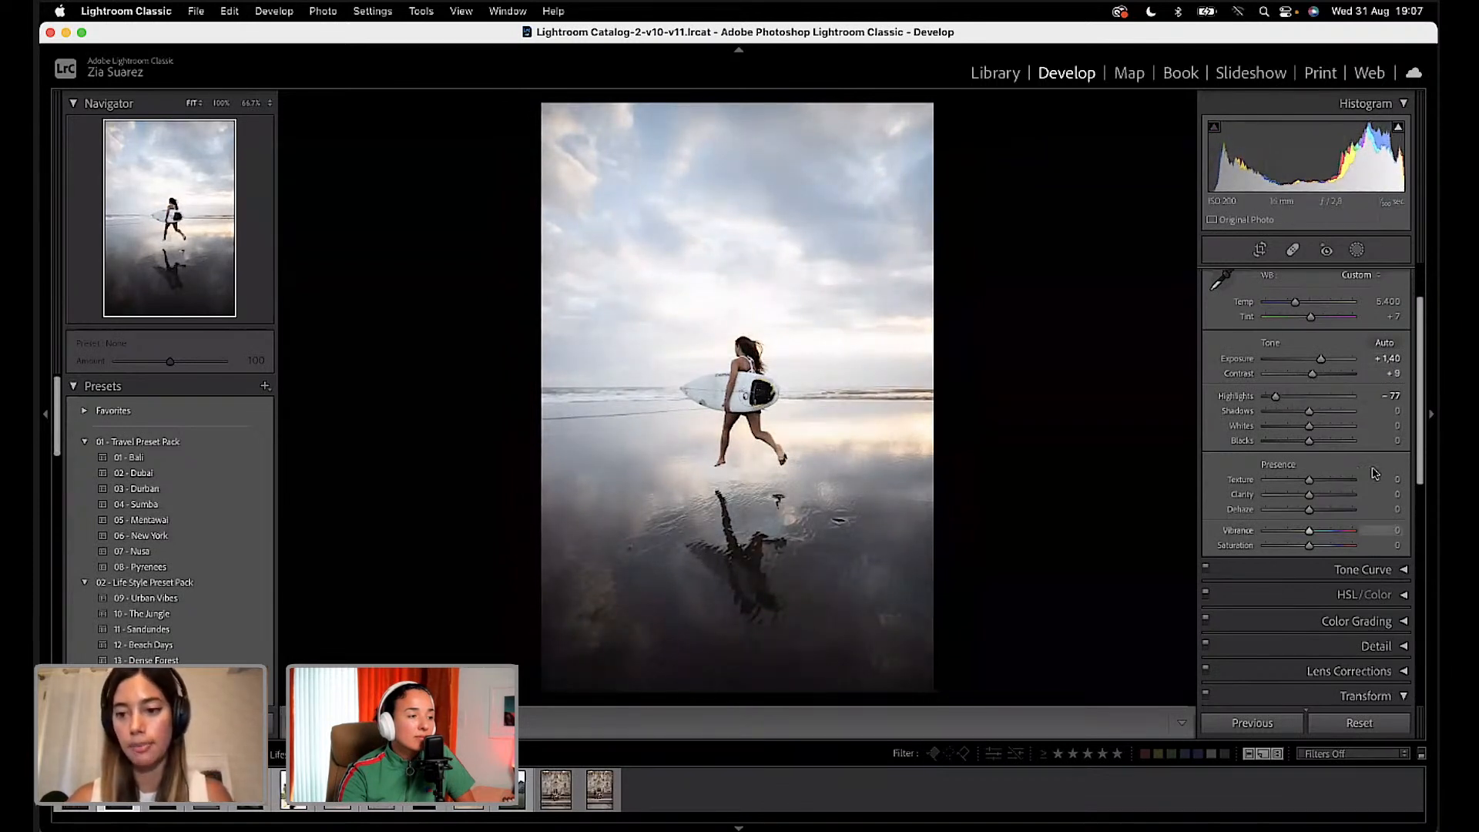
Step: Open the Tone Curve settings, view the parametric curve, and switch to the RGB point curve
{"action": "scroll", "coordinate": [1348, 509], "scroll_direction": "down", "scroll_amount": 2}
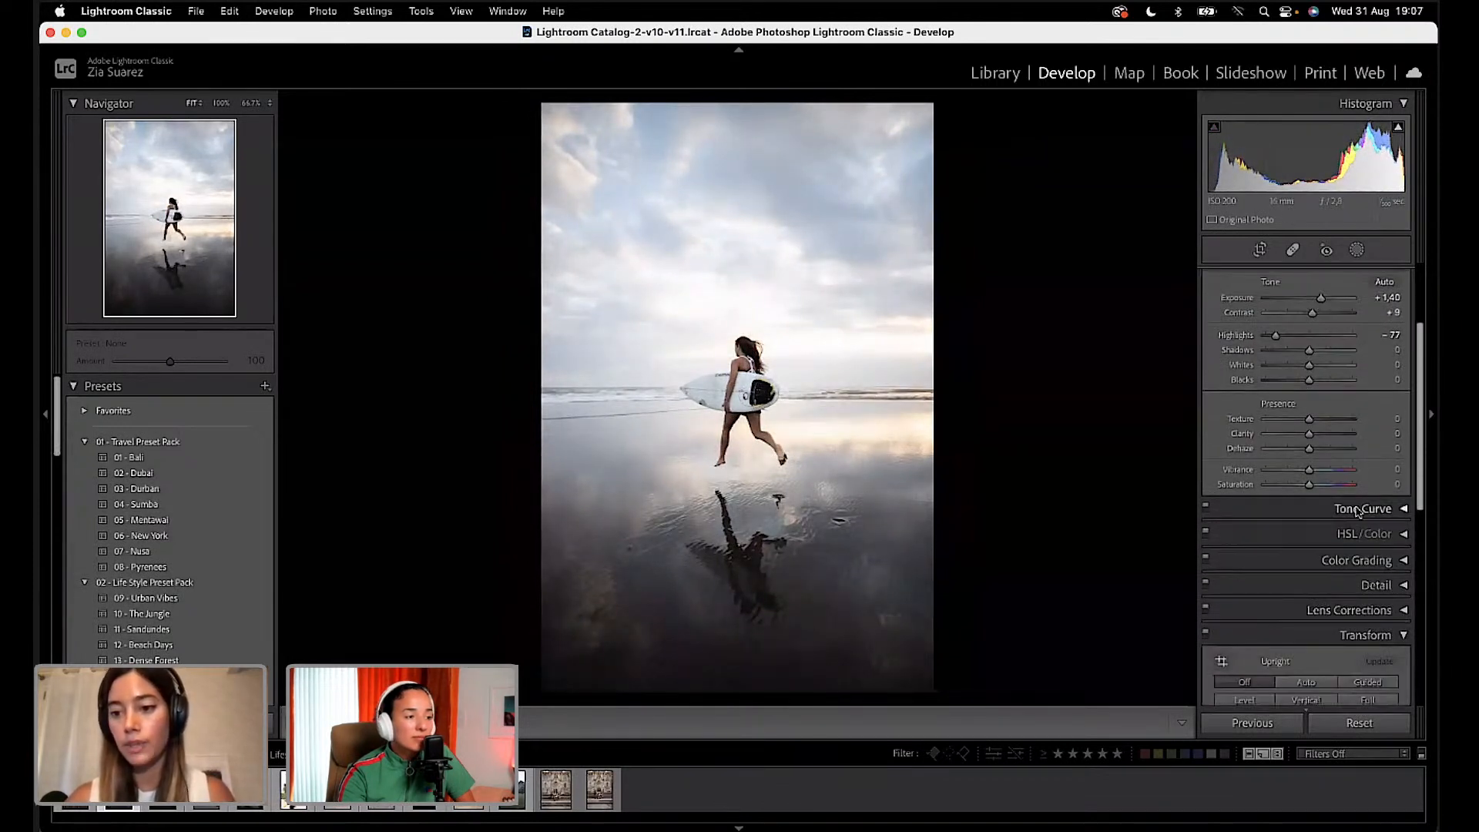
{"action": "left_click", "coordinate": [1358, 510]}
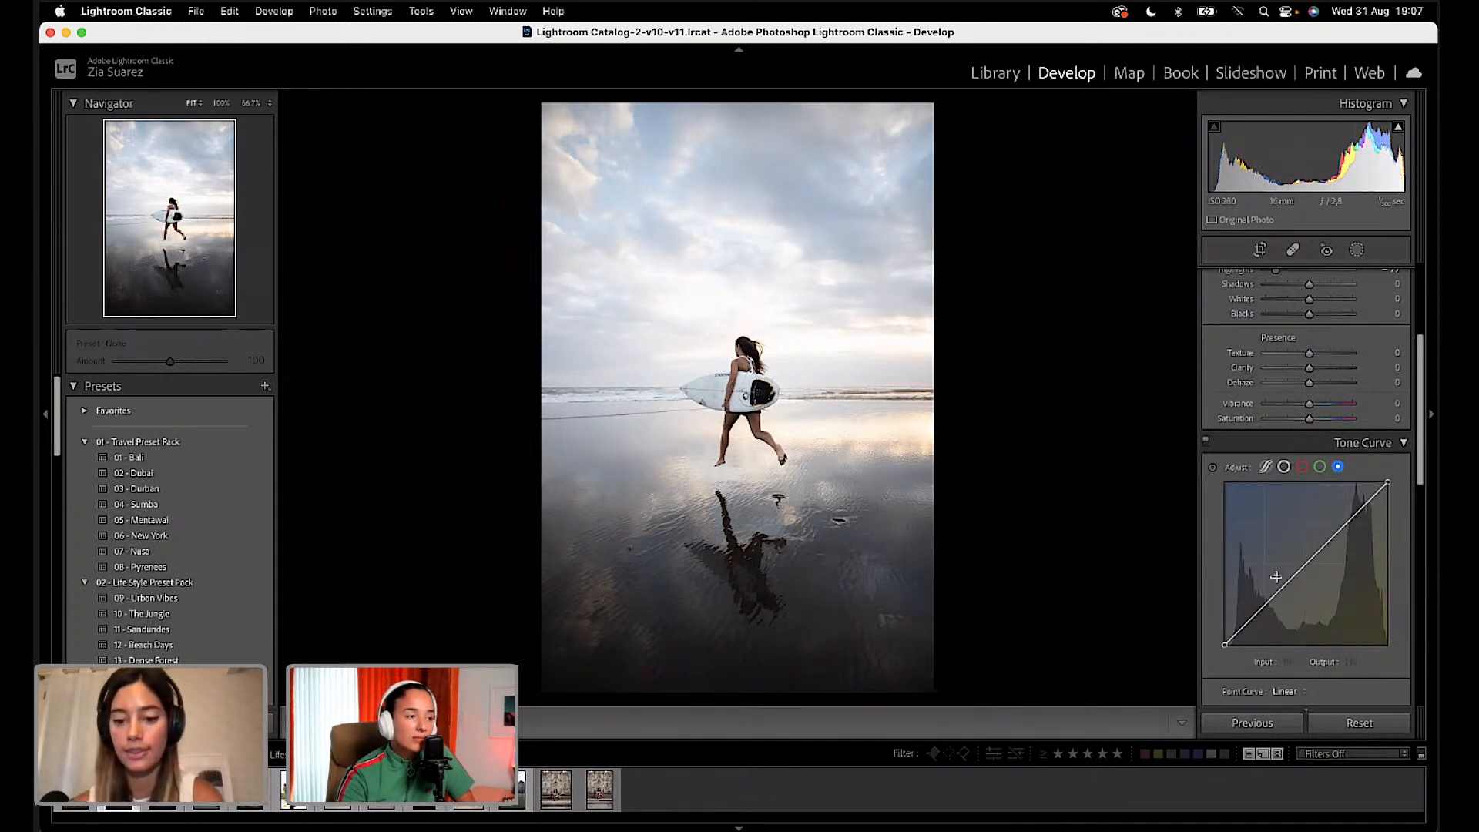
{"action": "scroll", "coordinate": [1257, 624], "scroll_direction": "down", "scroll_amount": 1}
{"action": "scroll", "coordinate": [1258, 624], "scroll_direction": "down", "scroll_amount": 3}
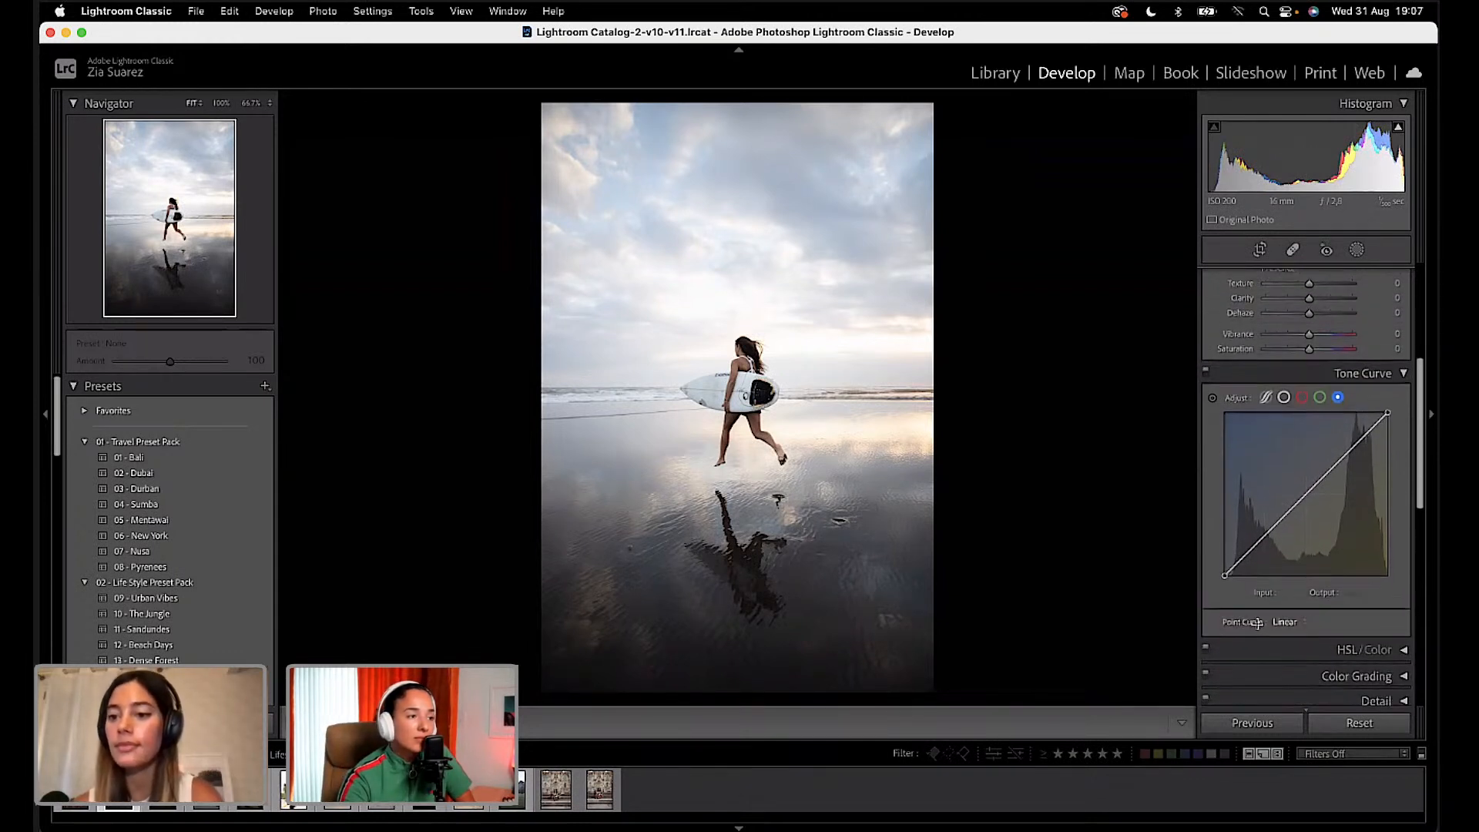
{"action": "left_click", "coordinate": [1284, 398]}
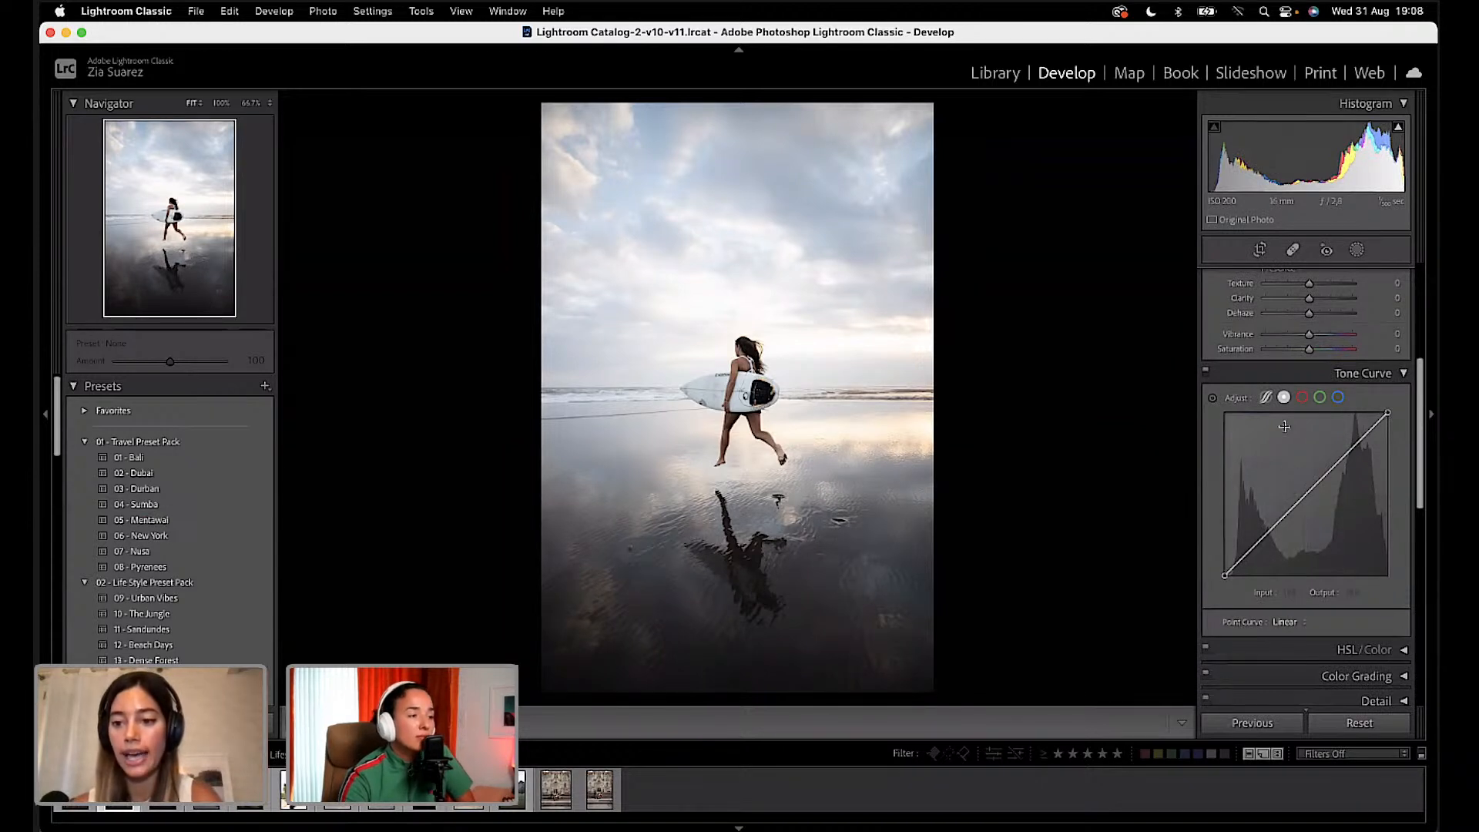
{"action": "left_click", "coordinate": [1268, 398]}
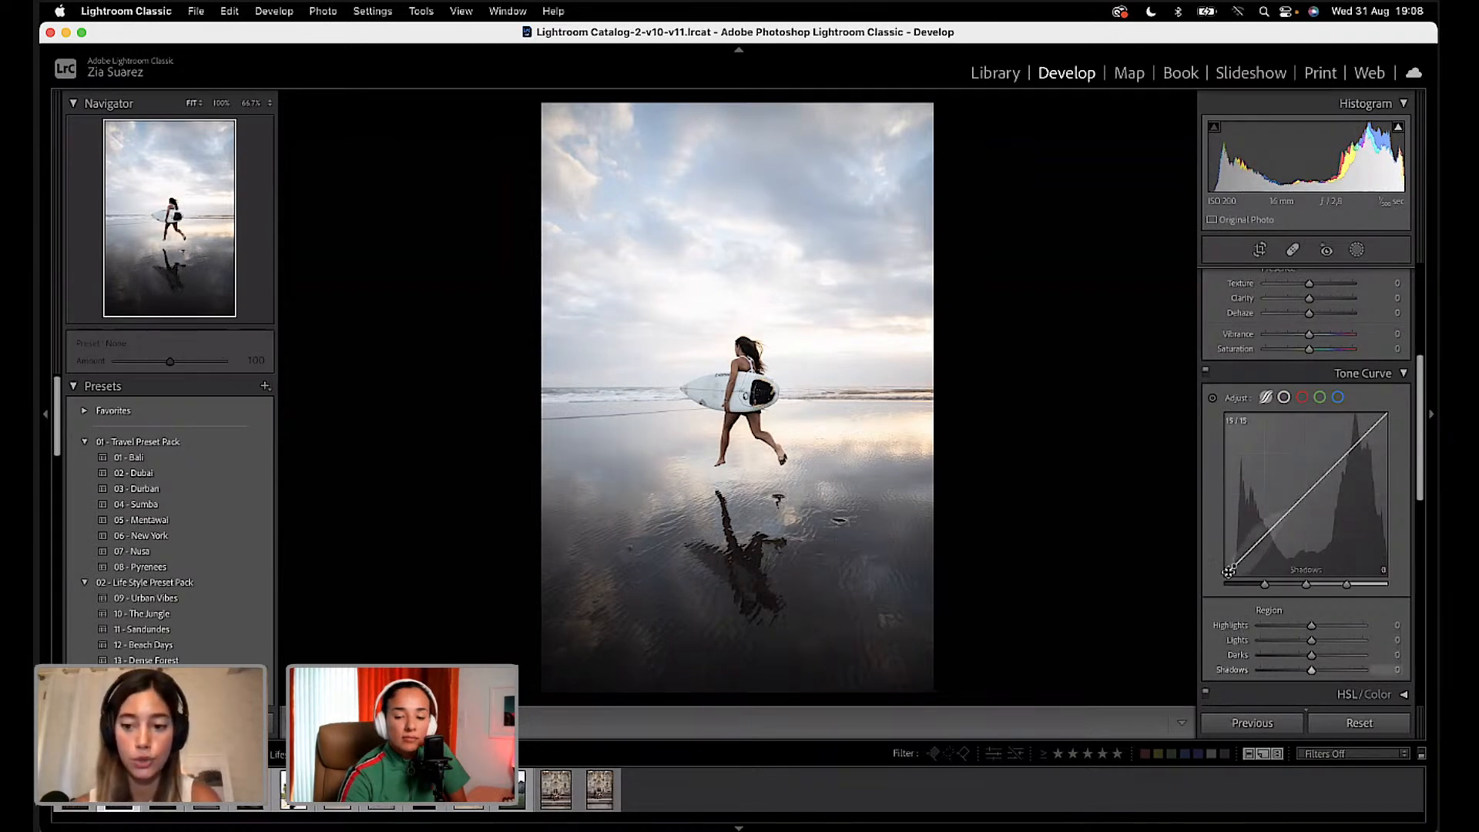
{"action": "left_click", "coordinate": [1283, 397]}
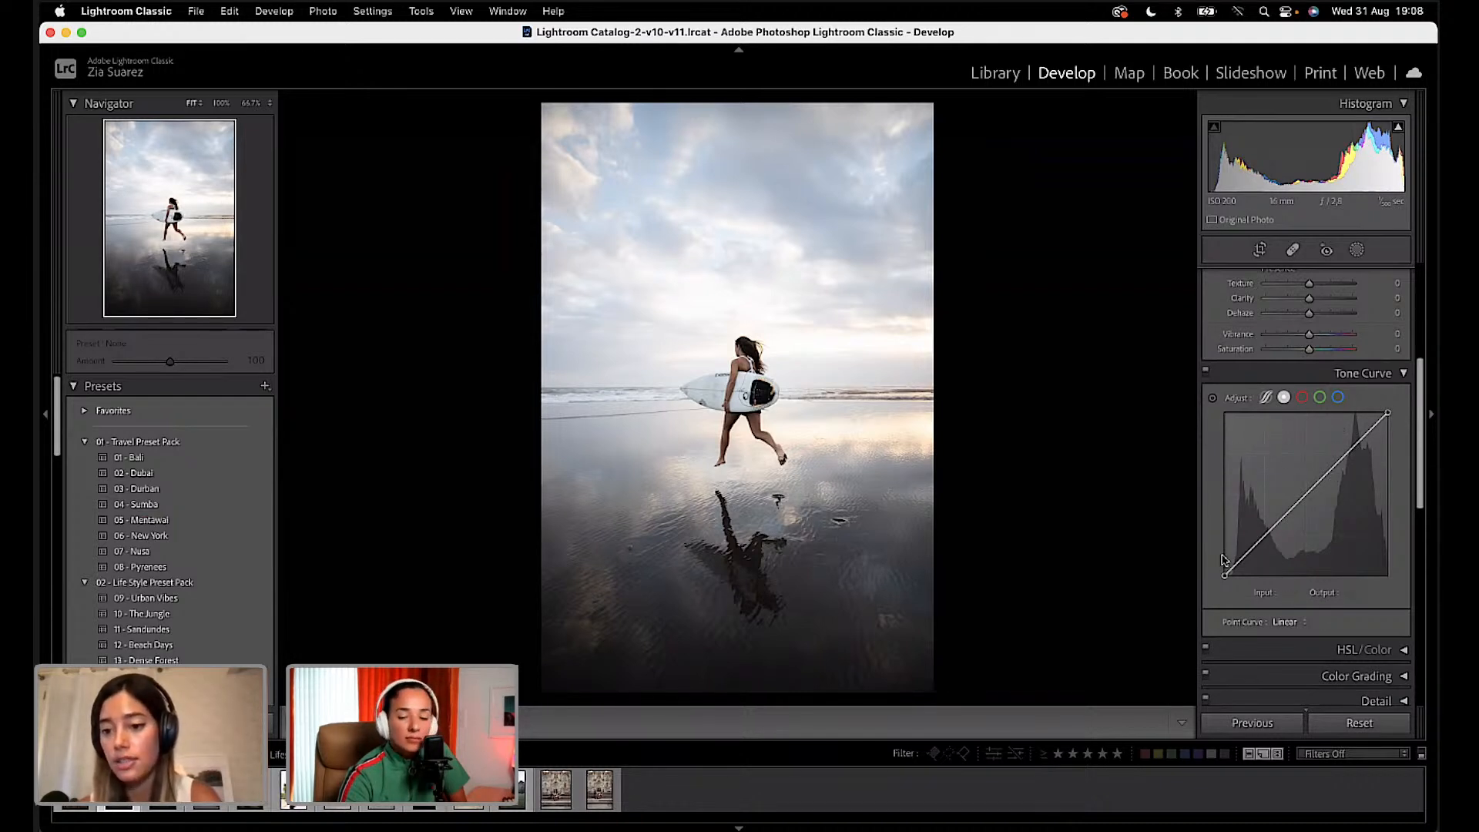
Step: Add three evenly spaced points on the RGB curve's diagonal for highlights, midtones and shadows, keeping the white point at 255
{"action": "left_click", "coordinate": [1349, 451]}
{"action": "left_click", "coordinate": [1307, 494]}
{"action": "left_click", "coordinate": [1266, 534]}
{"action": "mouse_move", "coordinate": [1387, 413]}
{"action": "left_mouse_down"}
{"action": "mouse_move", "coordinate": [1394, 483]}
{"action": "mouse_move", "coordinate": [1398, 402]}
{"action": "mouse_move", "coordinate": [1400, 532]}
{"action": "mouse_move", "coordinate": [1396, 408]}
{"action": "left_mouse_up"}
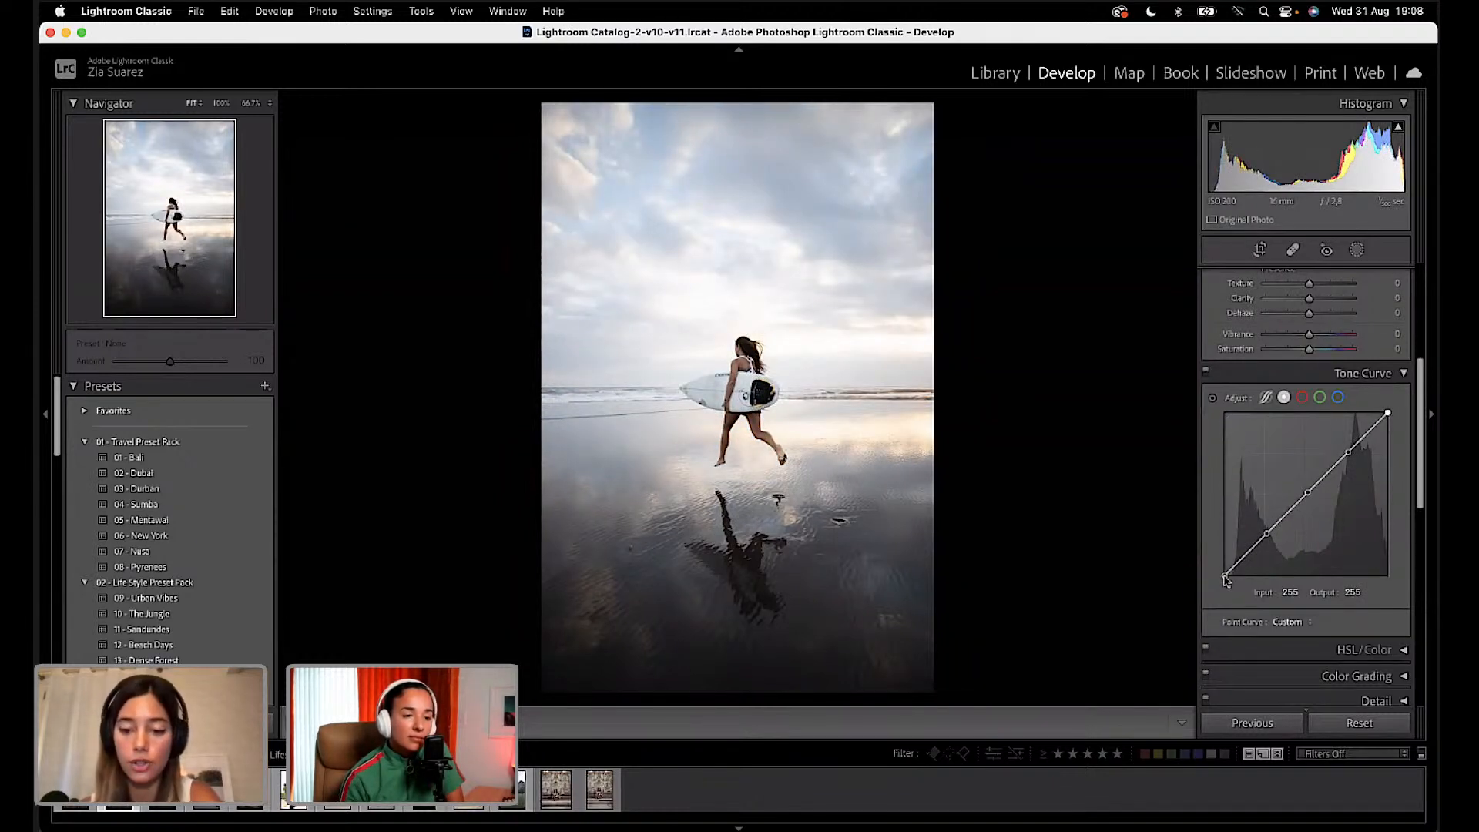
Step: Lift the RGB curve's black point to output 18, set the highlight point to input 192, output 200, and the shadow point to input 70, output 63
{"action": "left_click_drag", "start_coordinate": [1226, 580], "coordinate": [1133, 562]}
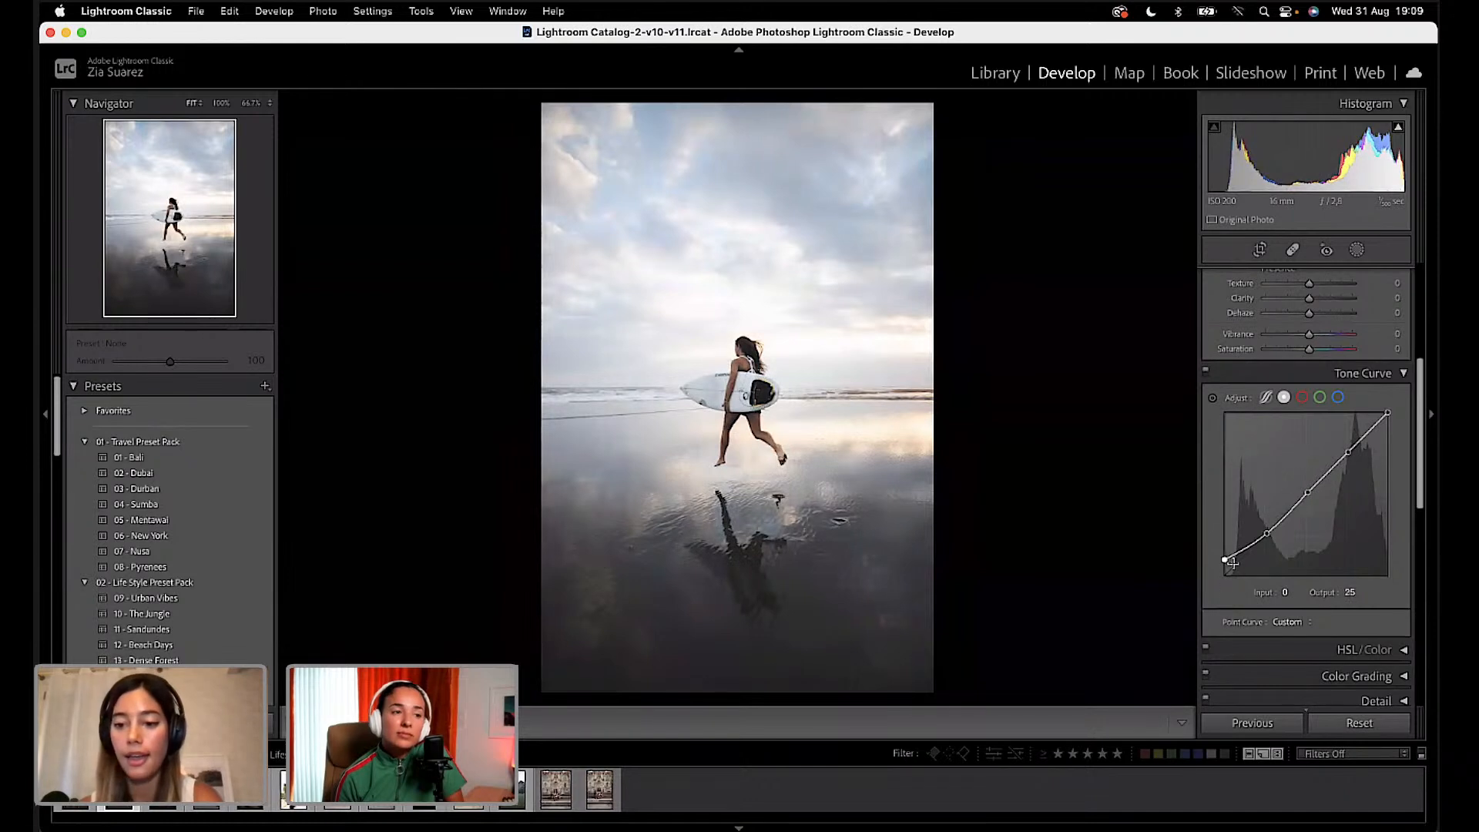
{"action": "left_click_drag", "start_coordinate": [1226, 560], "coordinate": [1225, 571]}
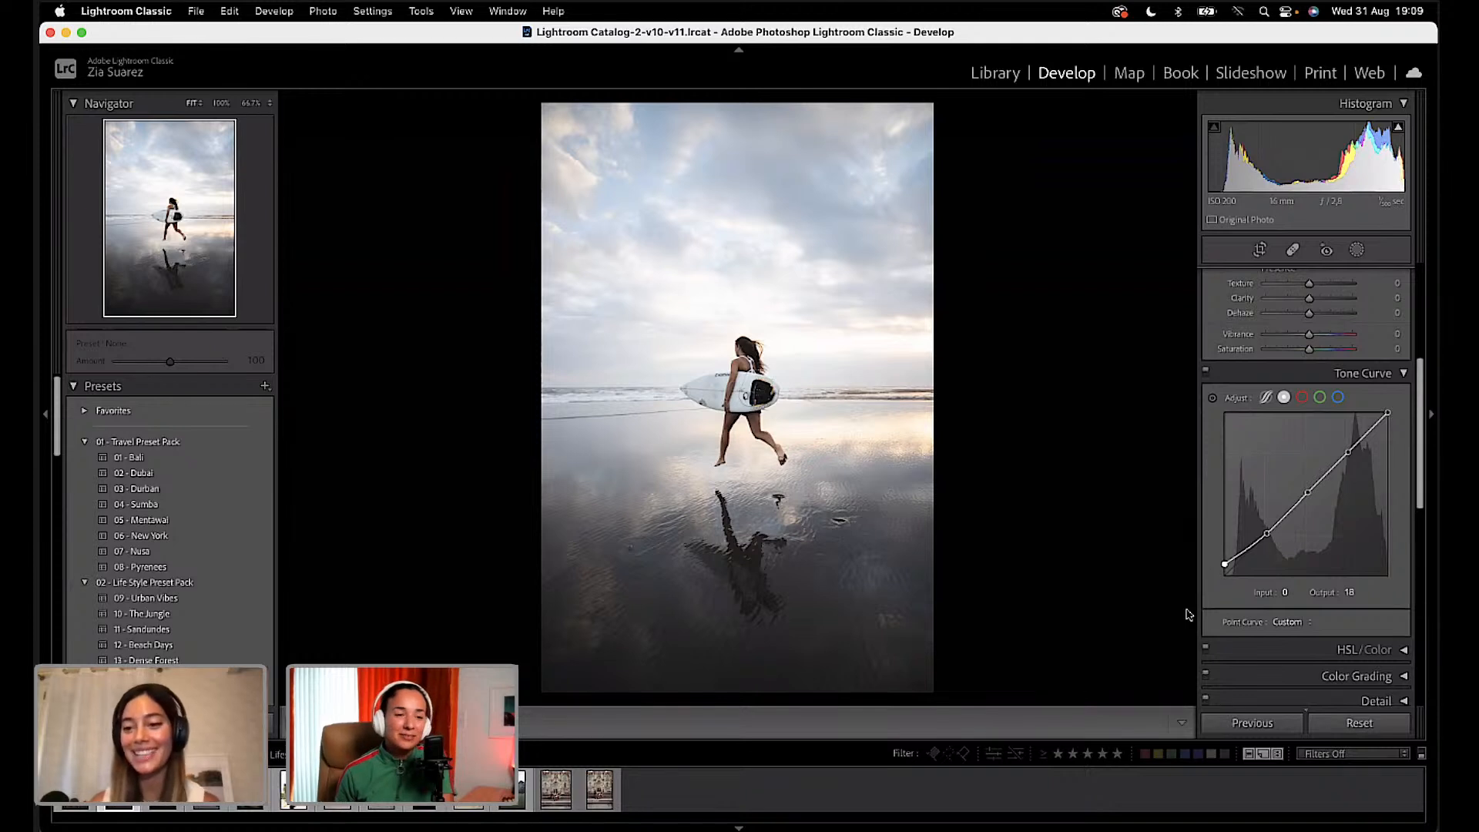
{"action": "left_click", "coordinate": [1349, 453]}
{"action": "left_click_drag", "start_coordinate": [1349, 455], "coordinate": [1349, 450]}
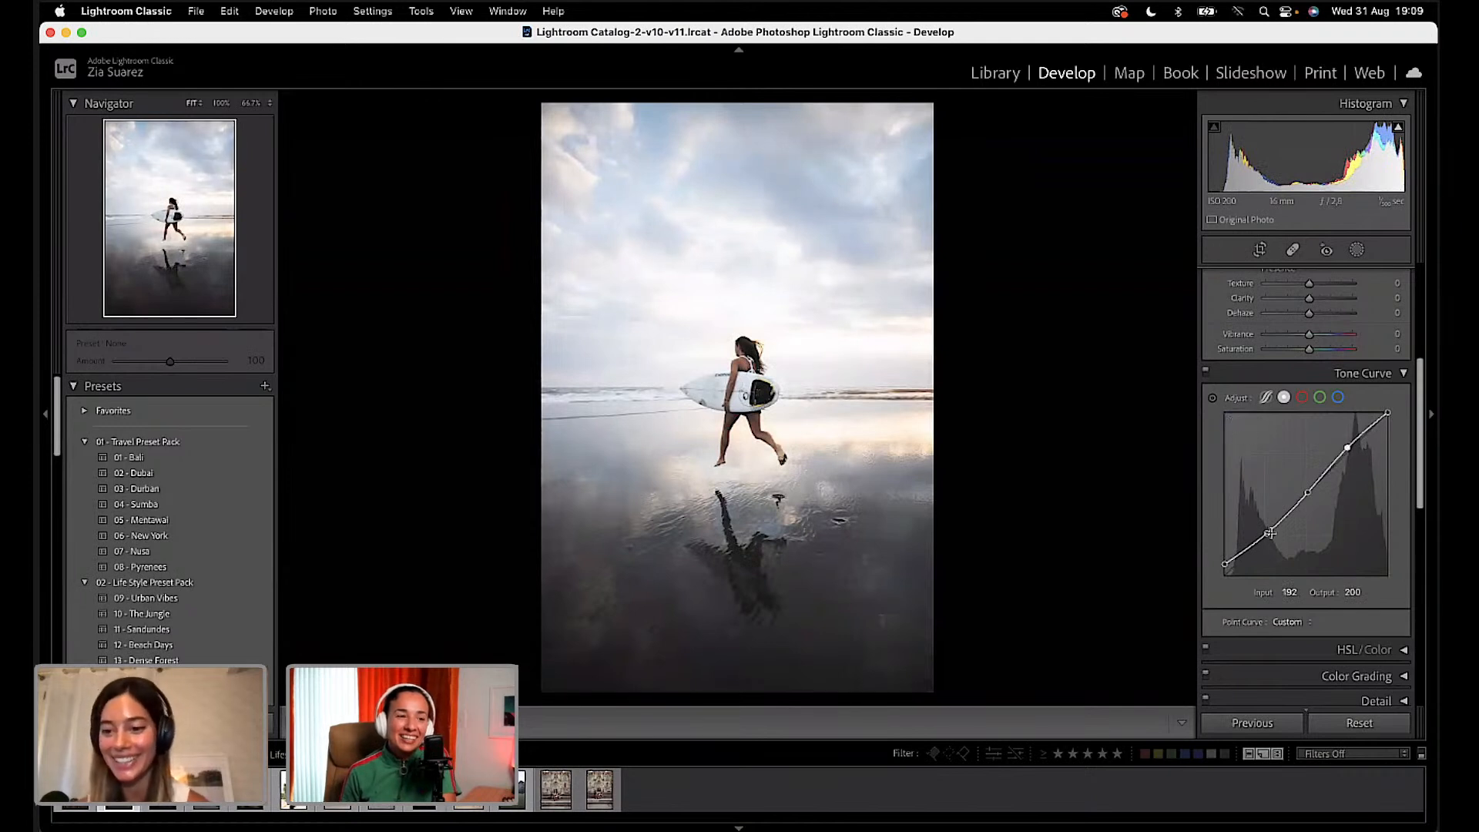
{"action": "left_click_drag", "start_coordinate": [1267, 537], "coordinate": [1271, 539]}
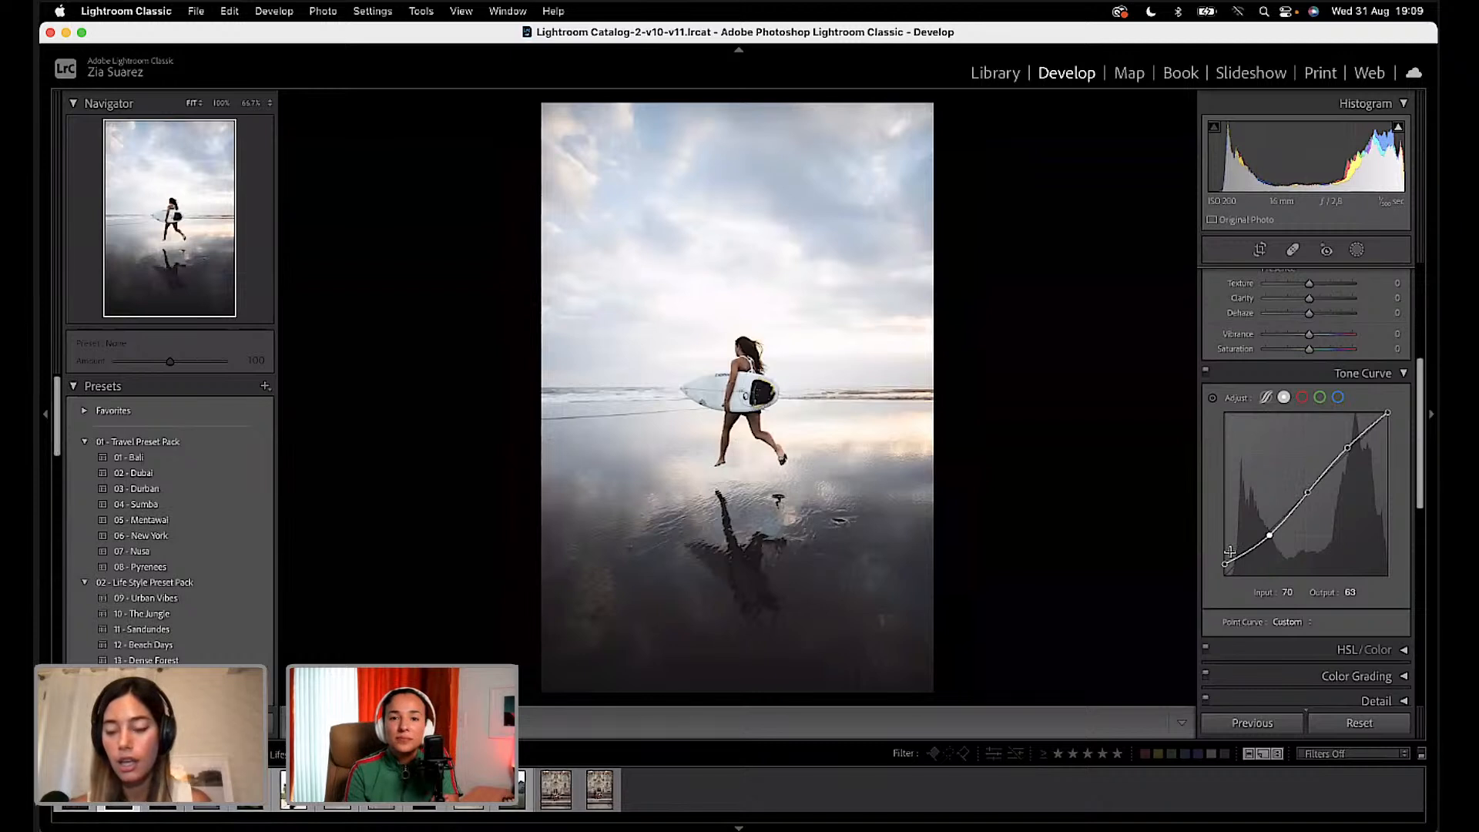
Step: Switch the tone curve to the red channel and add evenly spaced midtone, highlight and shadow points along its diagonal
{"action": "left_click", "coordinate": [1301, 398]}
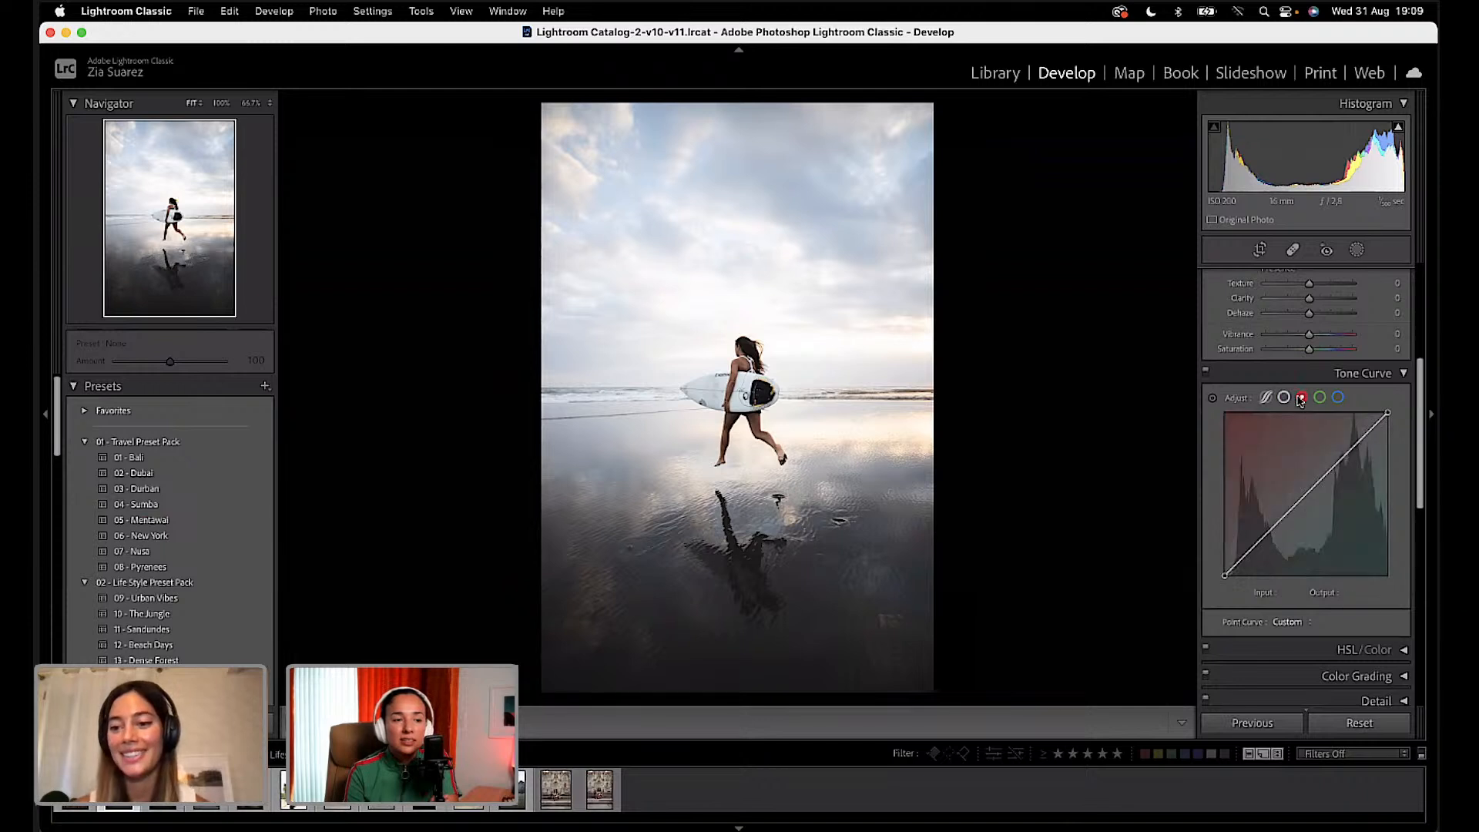
{"action": "left_click", "coordinate": [1308, 493]}
{"action": "left_click", "coordinate": [1349, 453]}
{"action": "left_click", "coordinate": [1267, 533]}
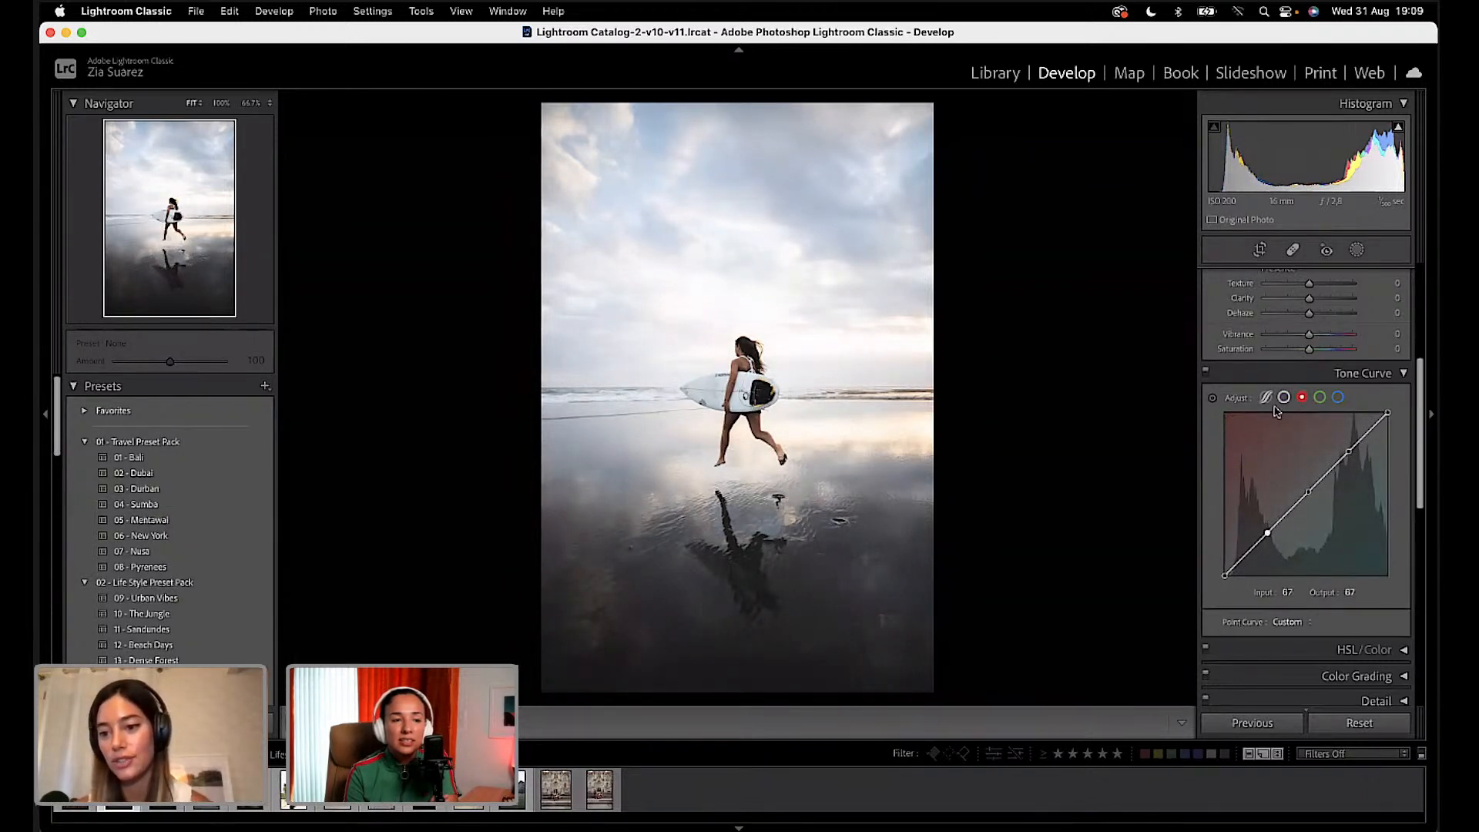
Step: Set the red curve's highlight point to input 189, output 199 and shadow point to 67, 59, and add a deep-shadow point at 36, 30
{"action": "left_click_drag", "start_coordinate": [1349, 452], "coordinate": [1345, 448]}
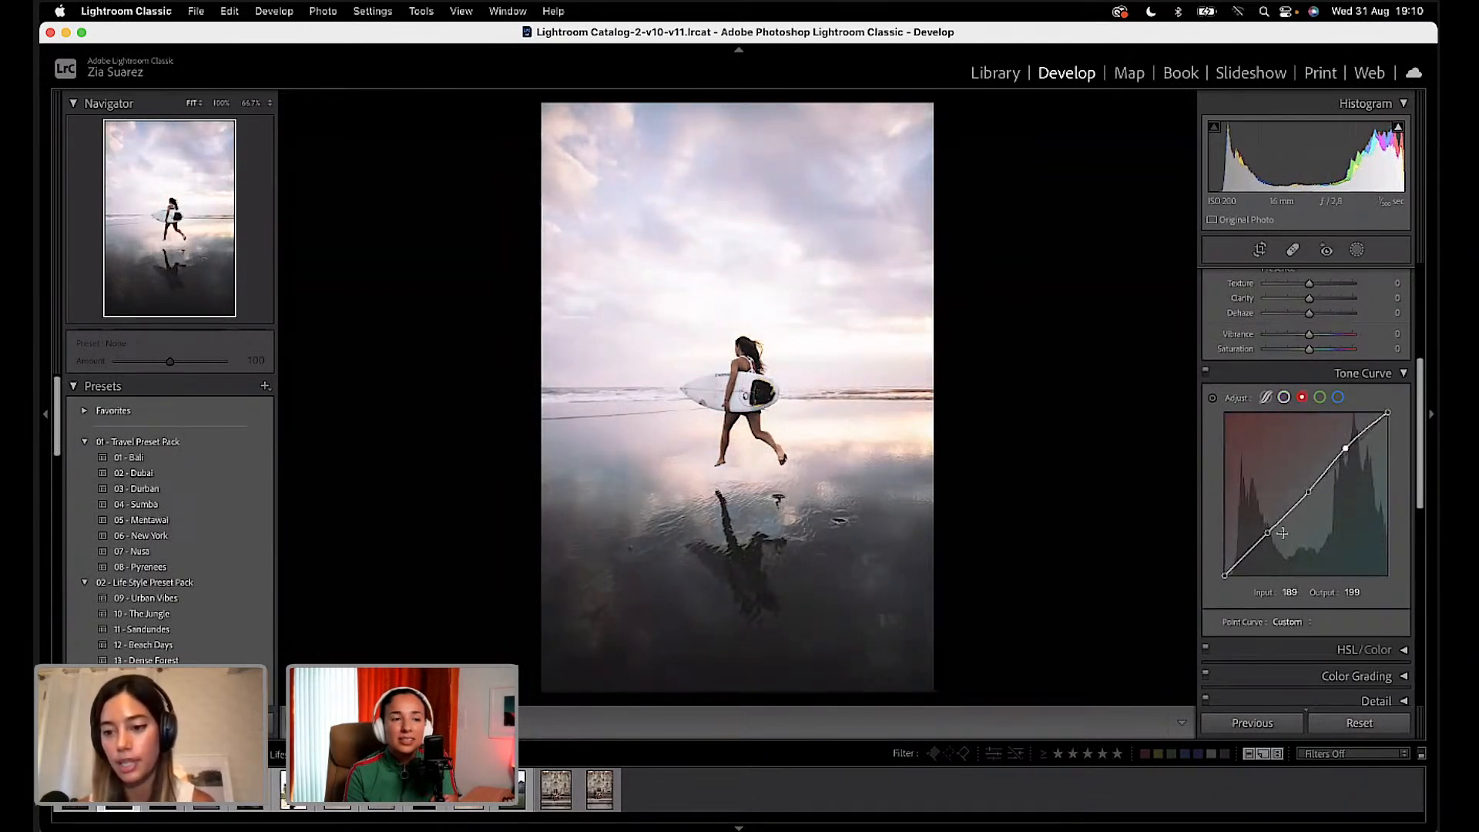
{"action": "left_click_drag", "start_coordinate": [1267, 533], "coordinate": [1266, 539]}
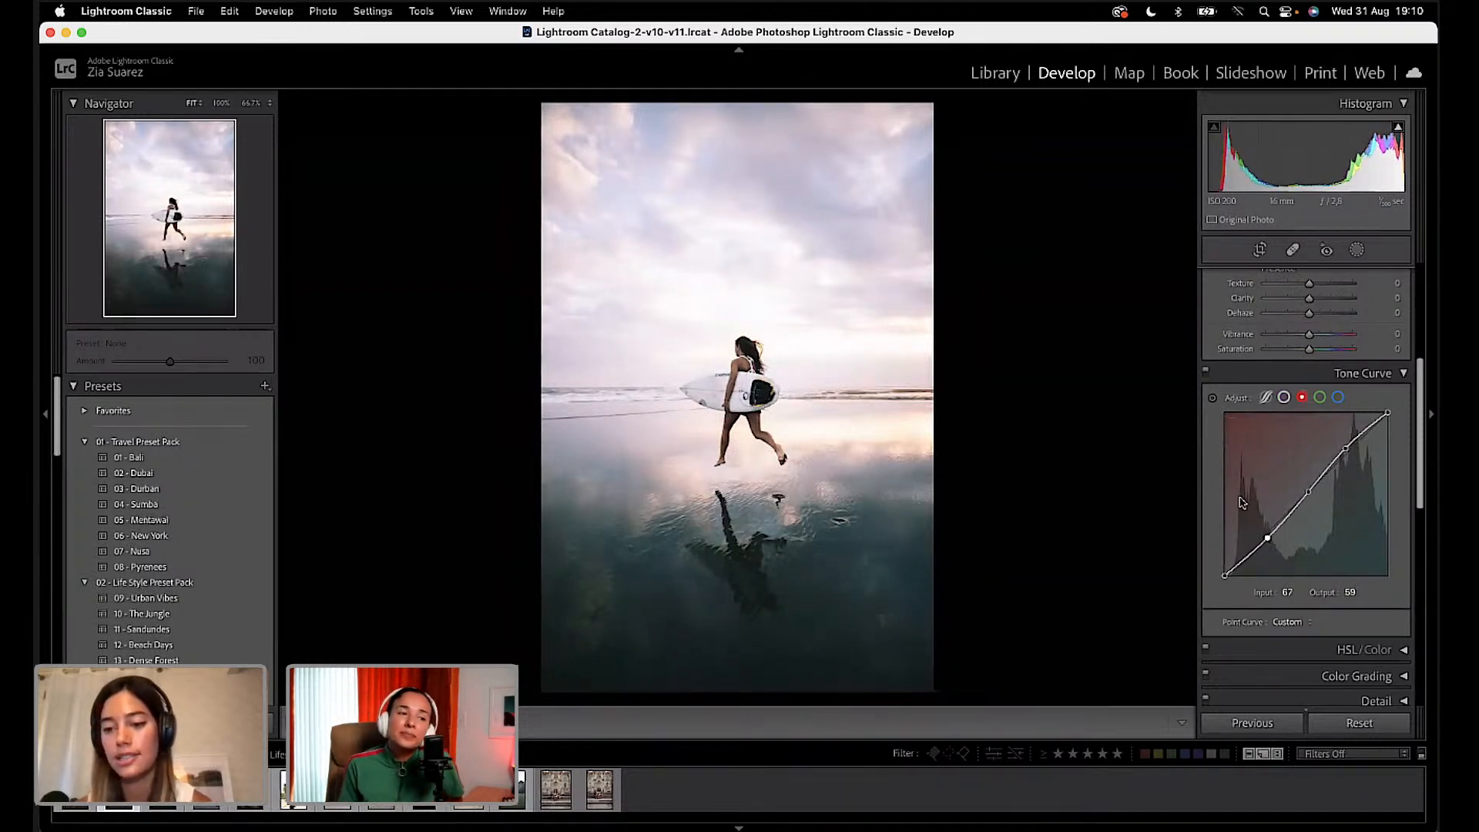
{"action": "left_click", "coordinate": [1248, 559]}
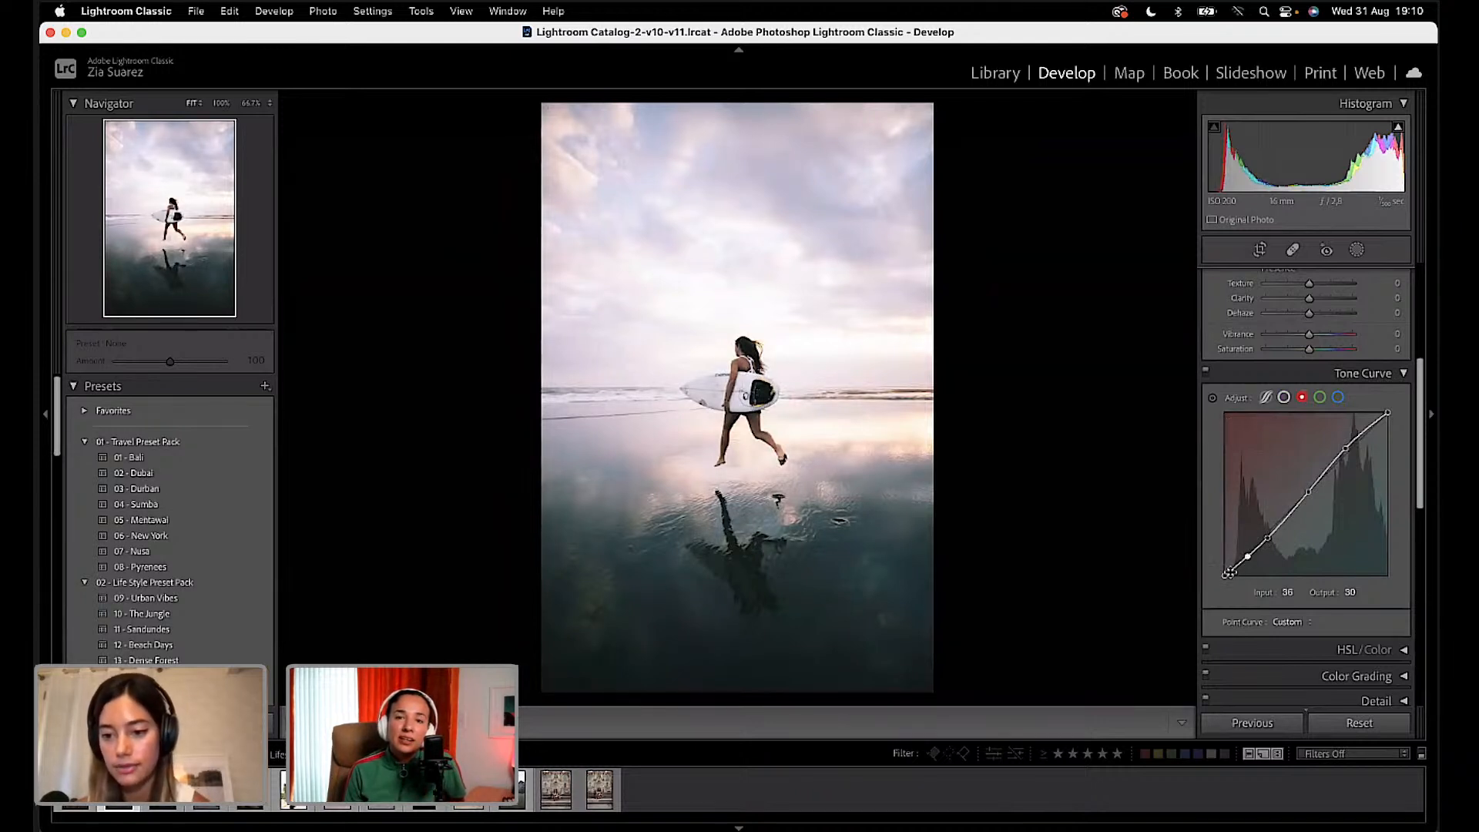
Step: Lift the red curve's black point slightly, fine-tune its highlight point, and set its shadow point to input 70, output 61
{"action": "left_click_drag", "start_coordinate": [1225, 575], "coordinate": [1215, 573]}
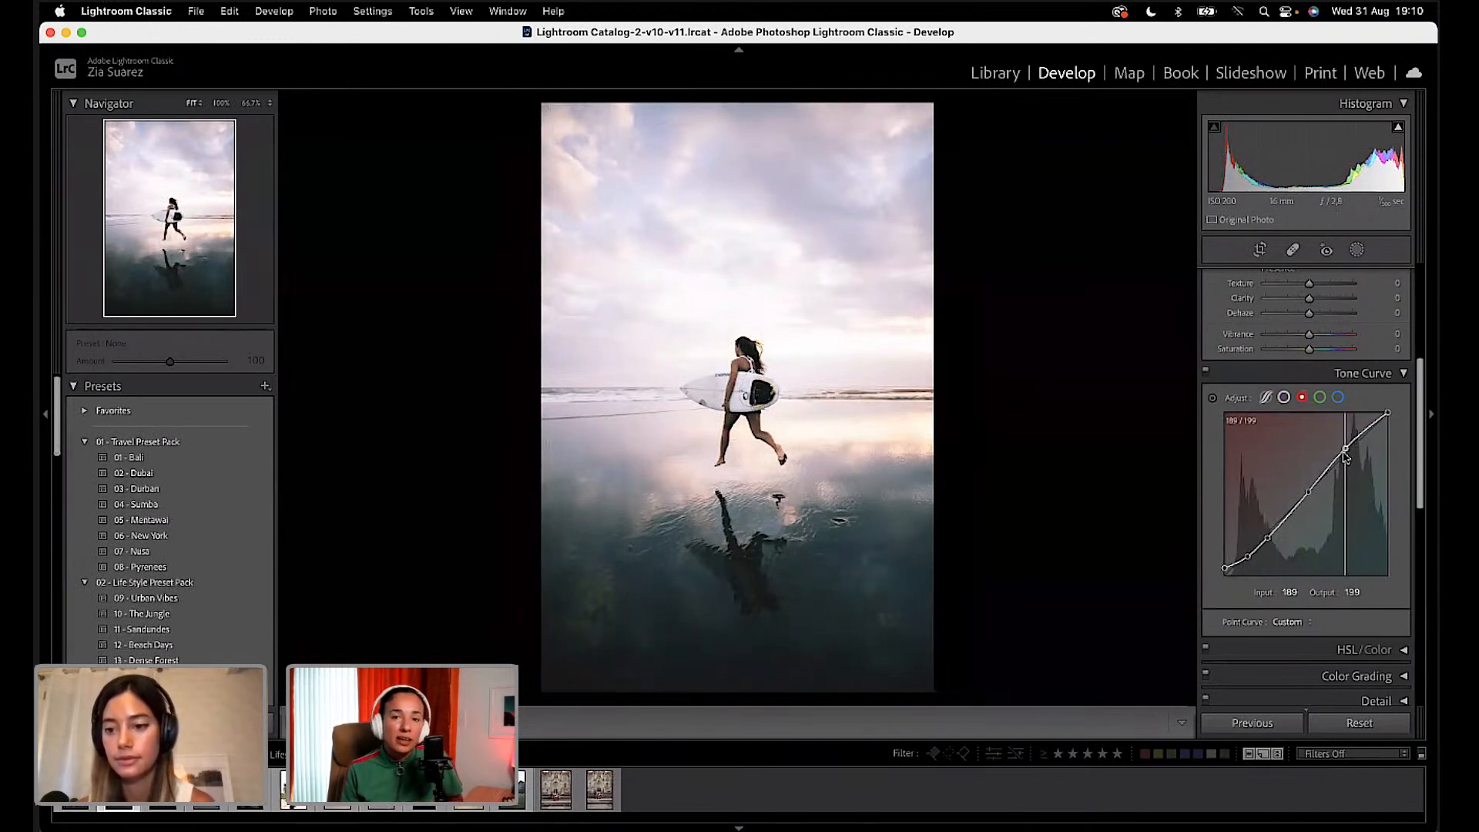
{"action": "left_click_drag", "start_coordinate": [1346, 457], "coordinate": [1344, 457]}
{"action": "left_click_drag", "start_coordinate": [1273, 537], "coordinate": [1269, 541]}
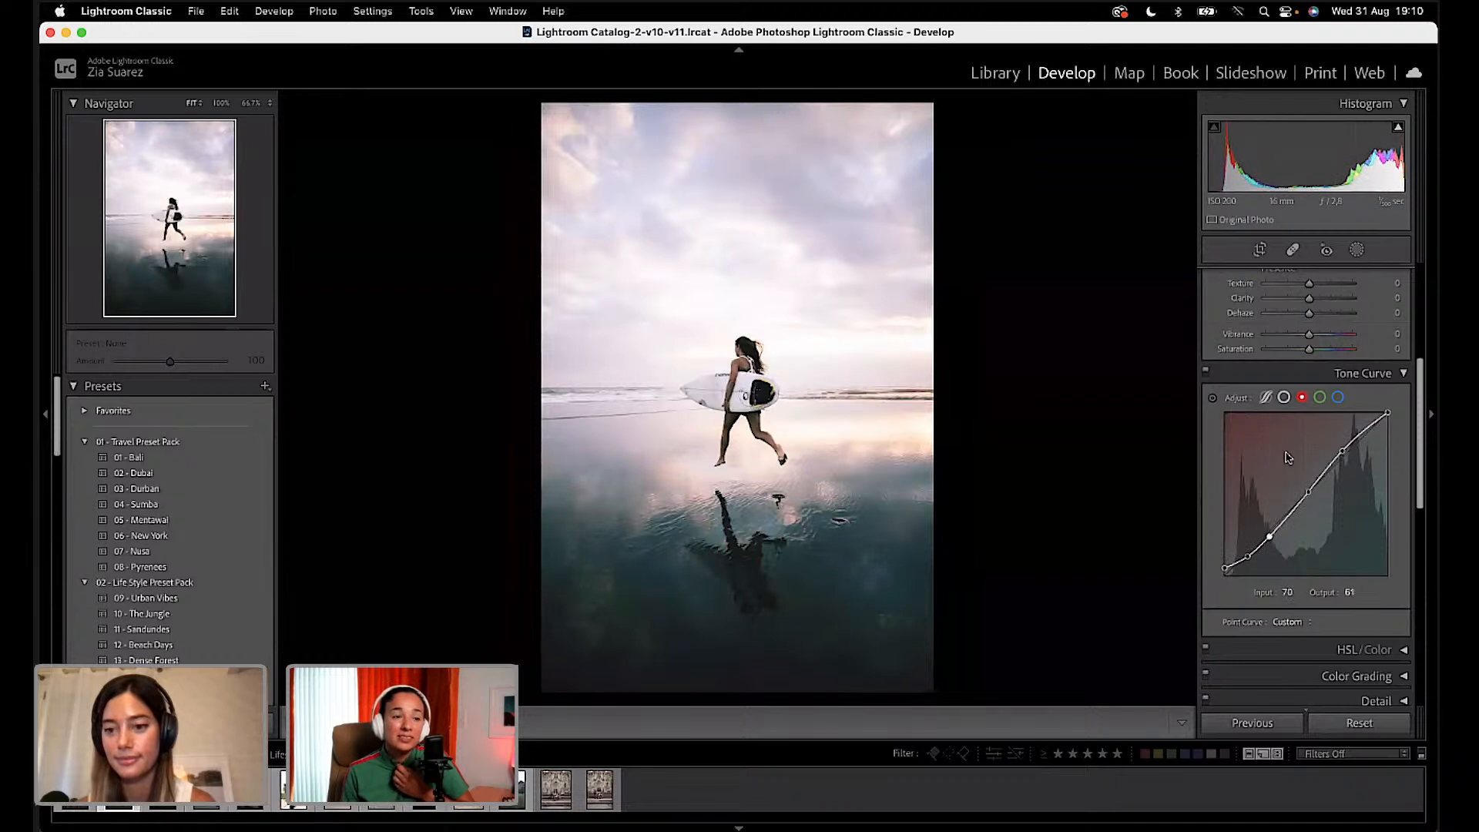
Step: Switch the tone curve to the green channel
{"action": "left_click", "coordinate": [1320, 398]}
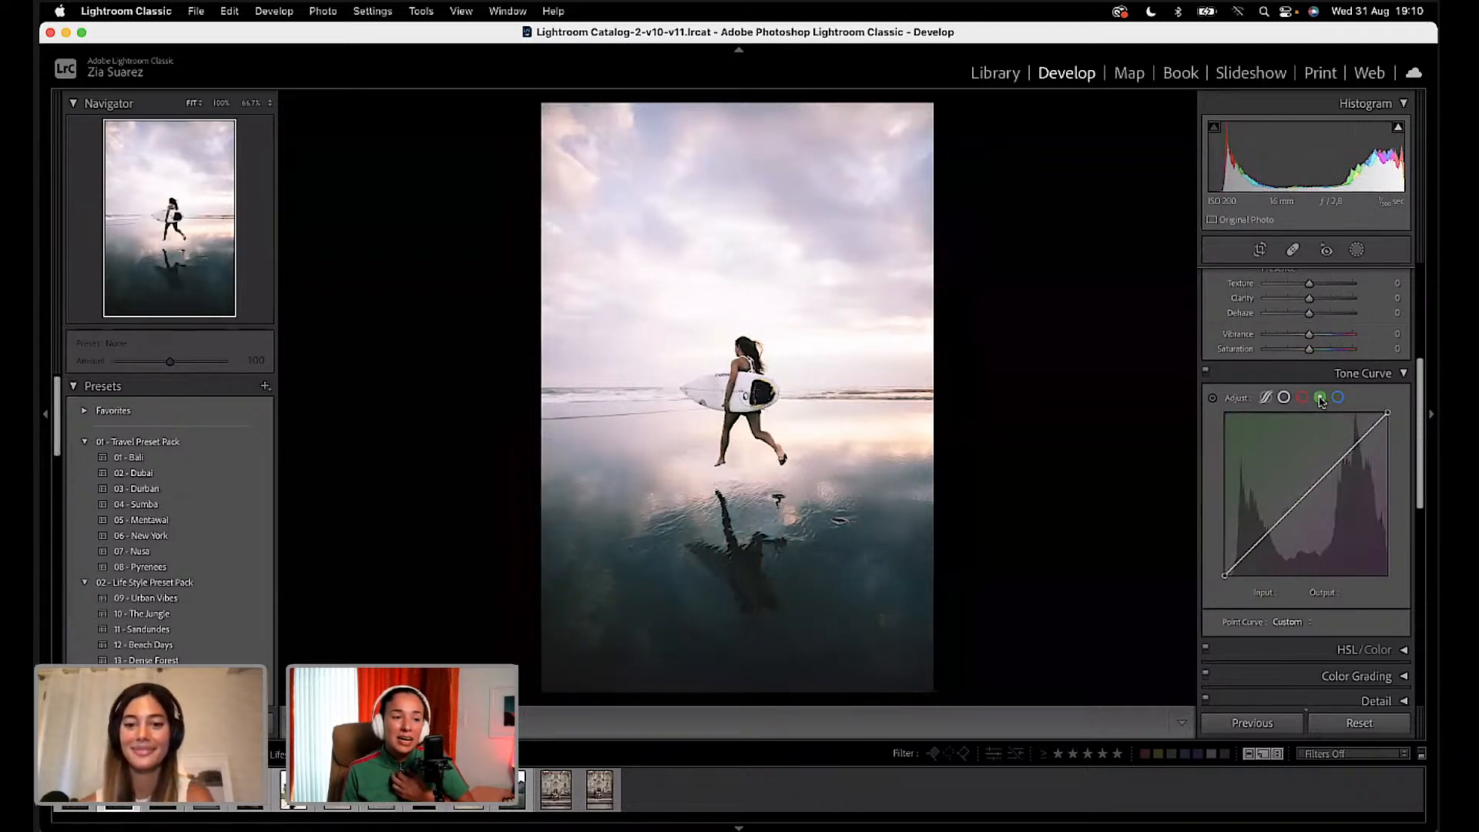
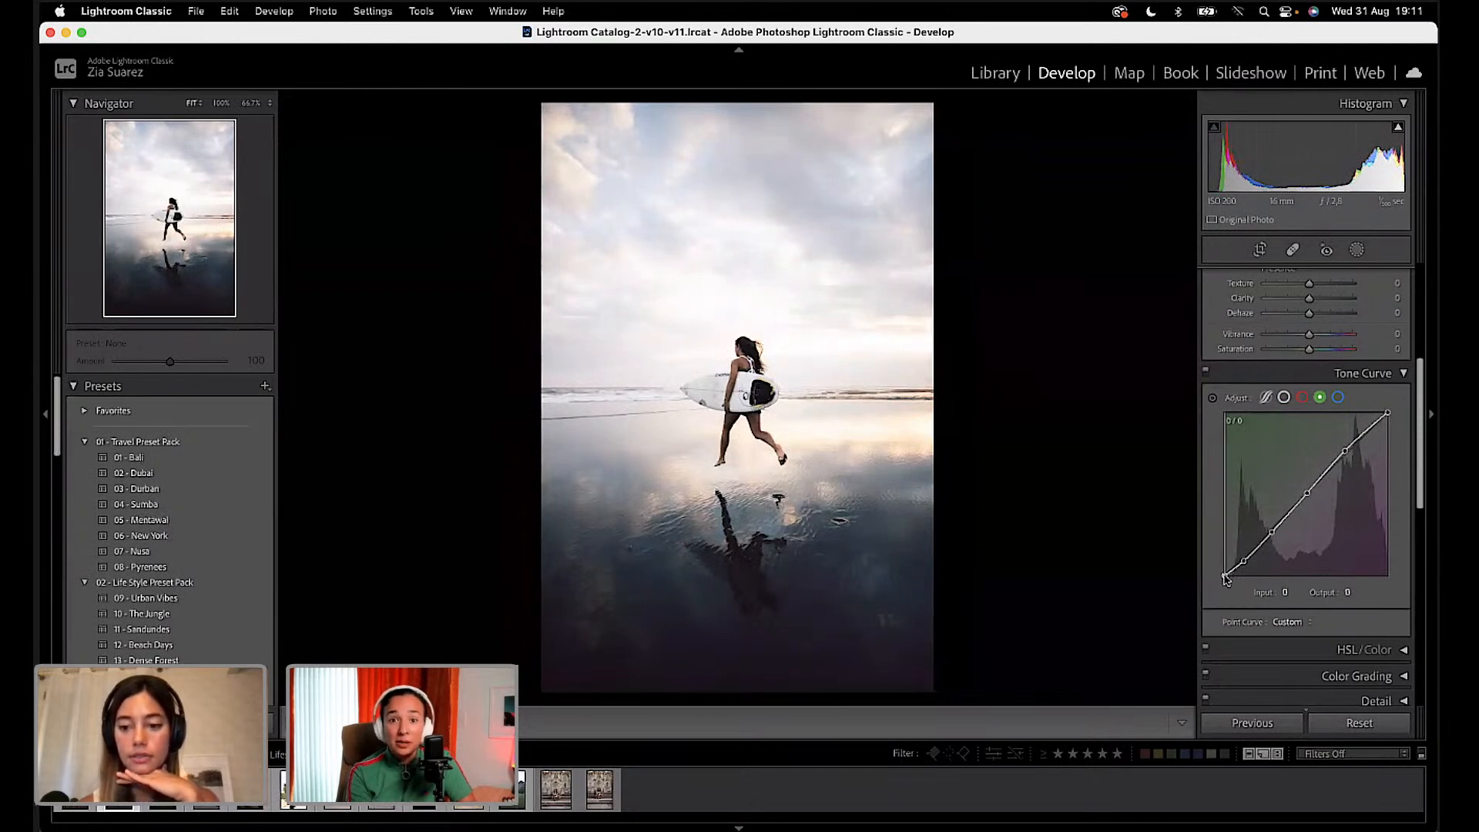
Step: Shape the green tone curve: lift the black point to output 14, set the shadow point to 77/68 and highlight point to 185/196, and nudge the lowest inner point
{"action": "left_click_drag", "start_coordinate": [1227, 579], "coordinate": [1201, 569]}
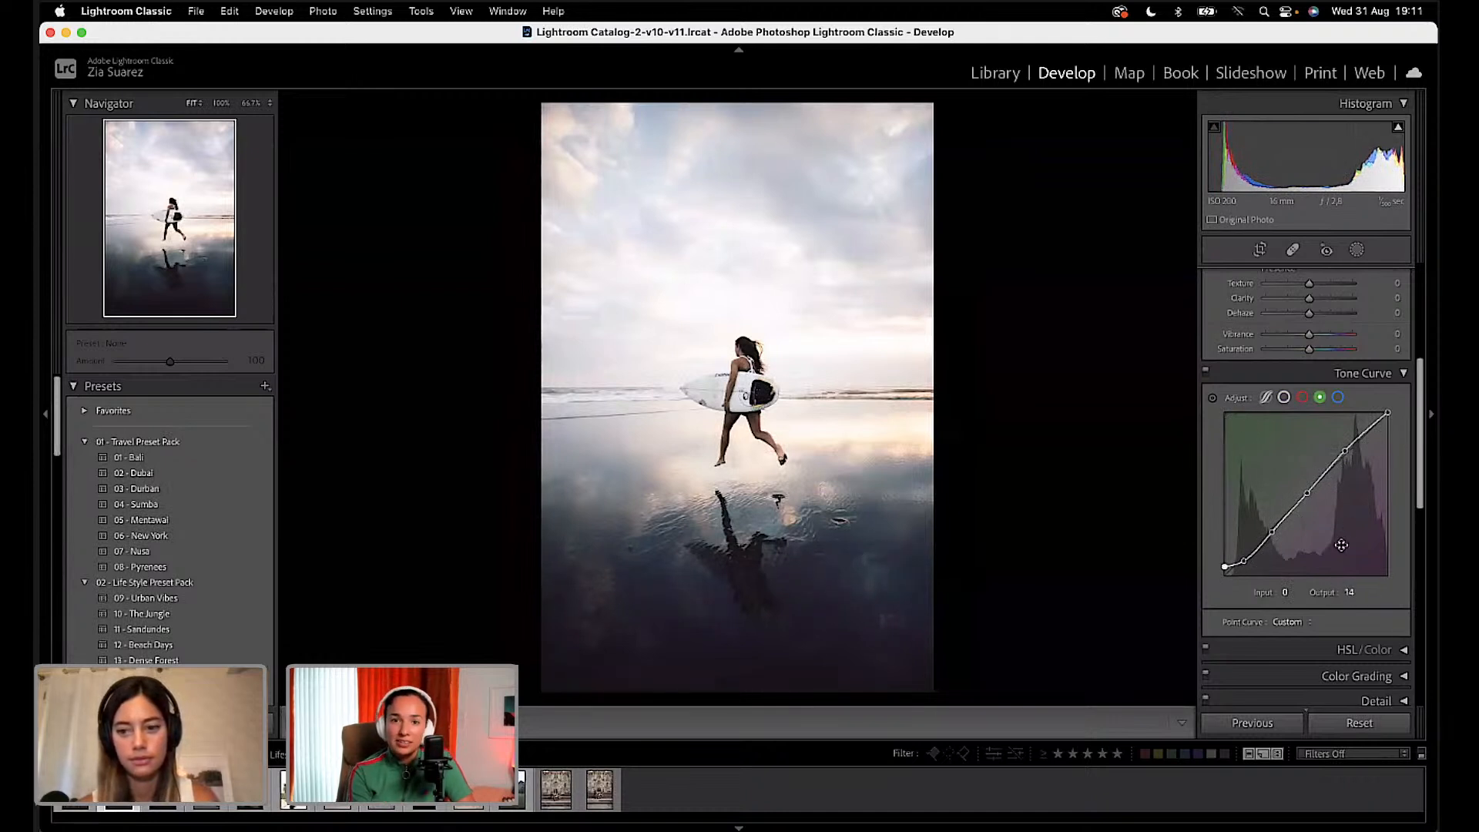
{"action": "left_click", "coordinate": [1274, 532]}
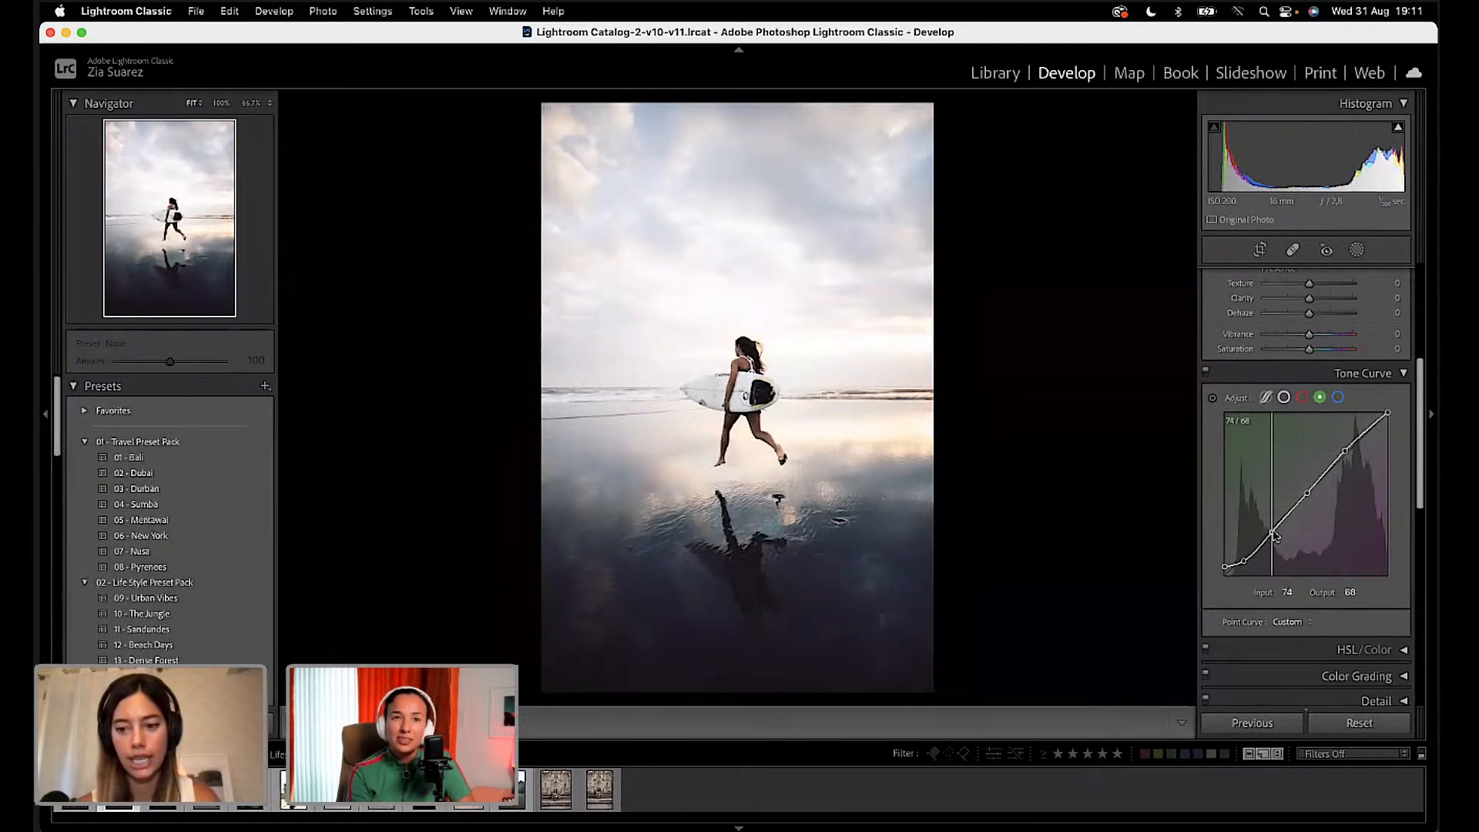
{"action": "left_click_drag", "start_coordinate": [1275, 535], "coordinate": [1273, 532]}
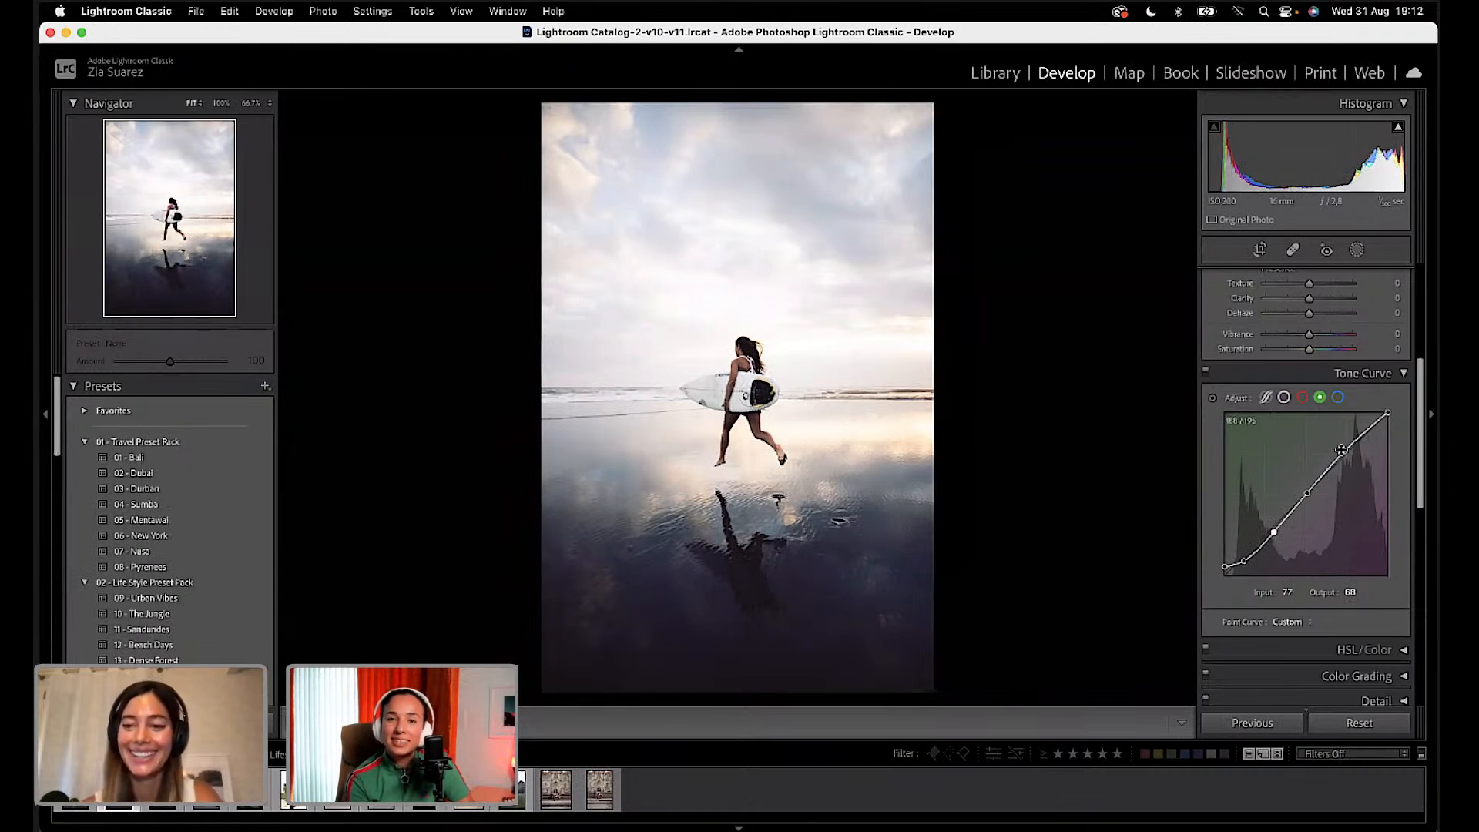
{"action": "left_click_drag", "start_coordinate": [1342, 450], "coordinate": [1344, 449]}
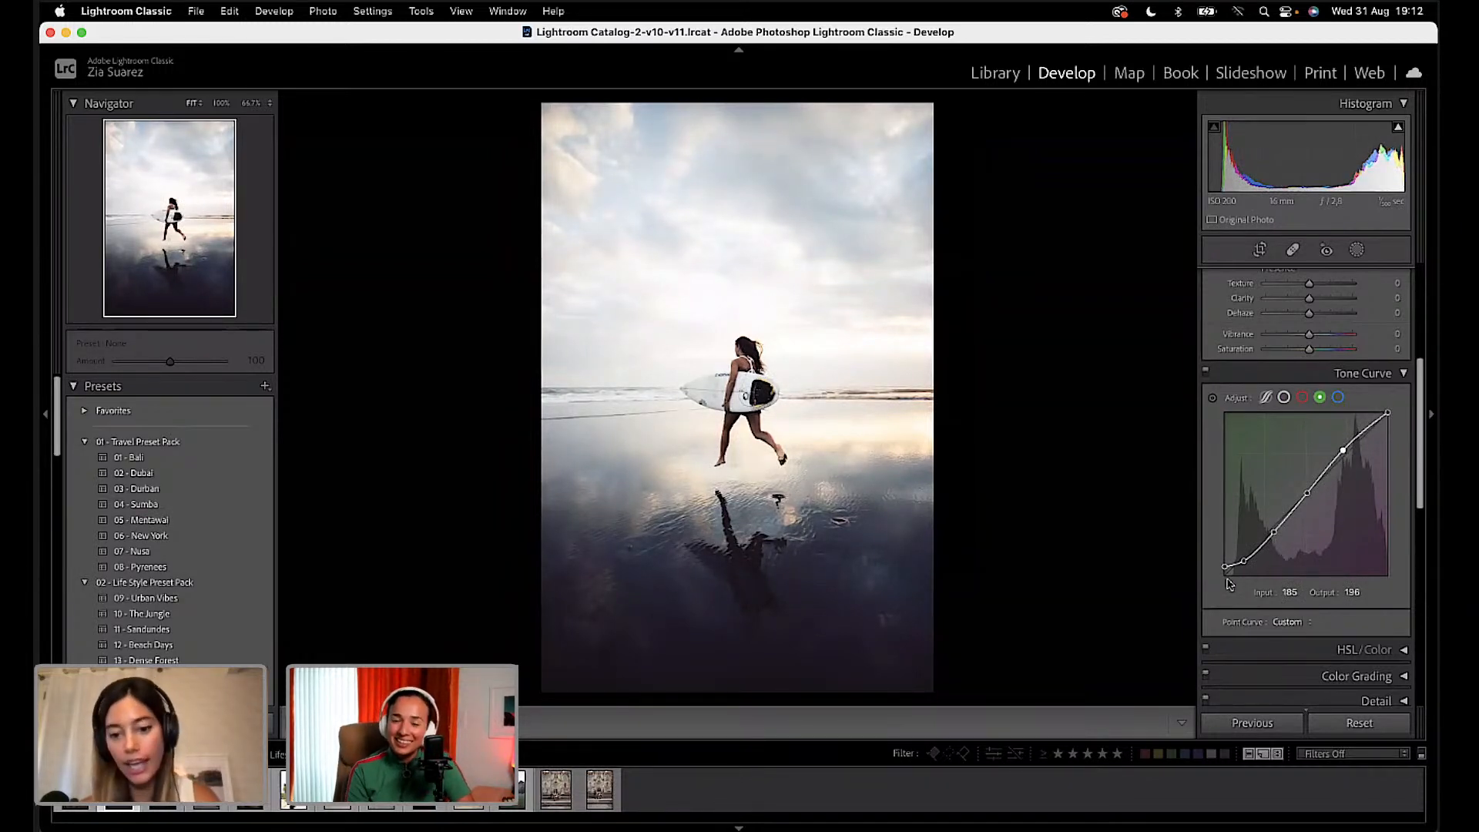
{"action": "left_click_drag", "start_coordinate": [1243, 562], "coordinate": [1250, 561]}
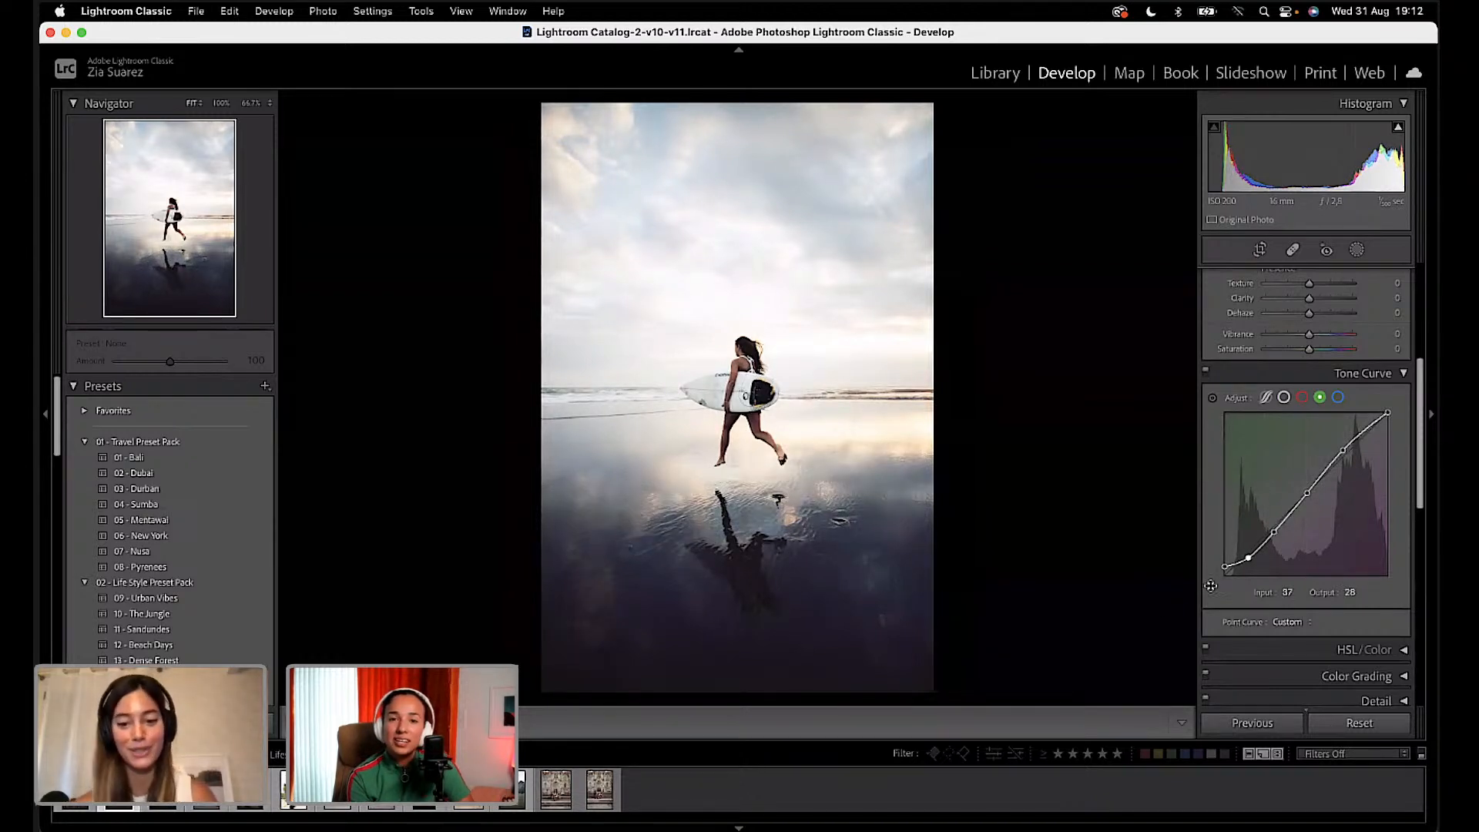
Step: Add highlight, midtone and shadow control points along the blue channel's tone curve, with the shadow point at 63/63
{"action": "left_click", "coordinate": [1338, 397]}
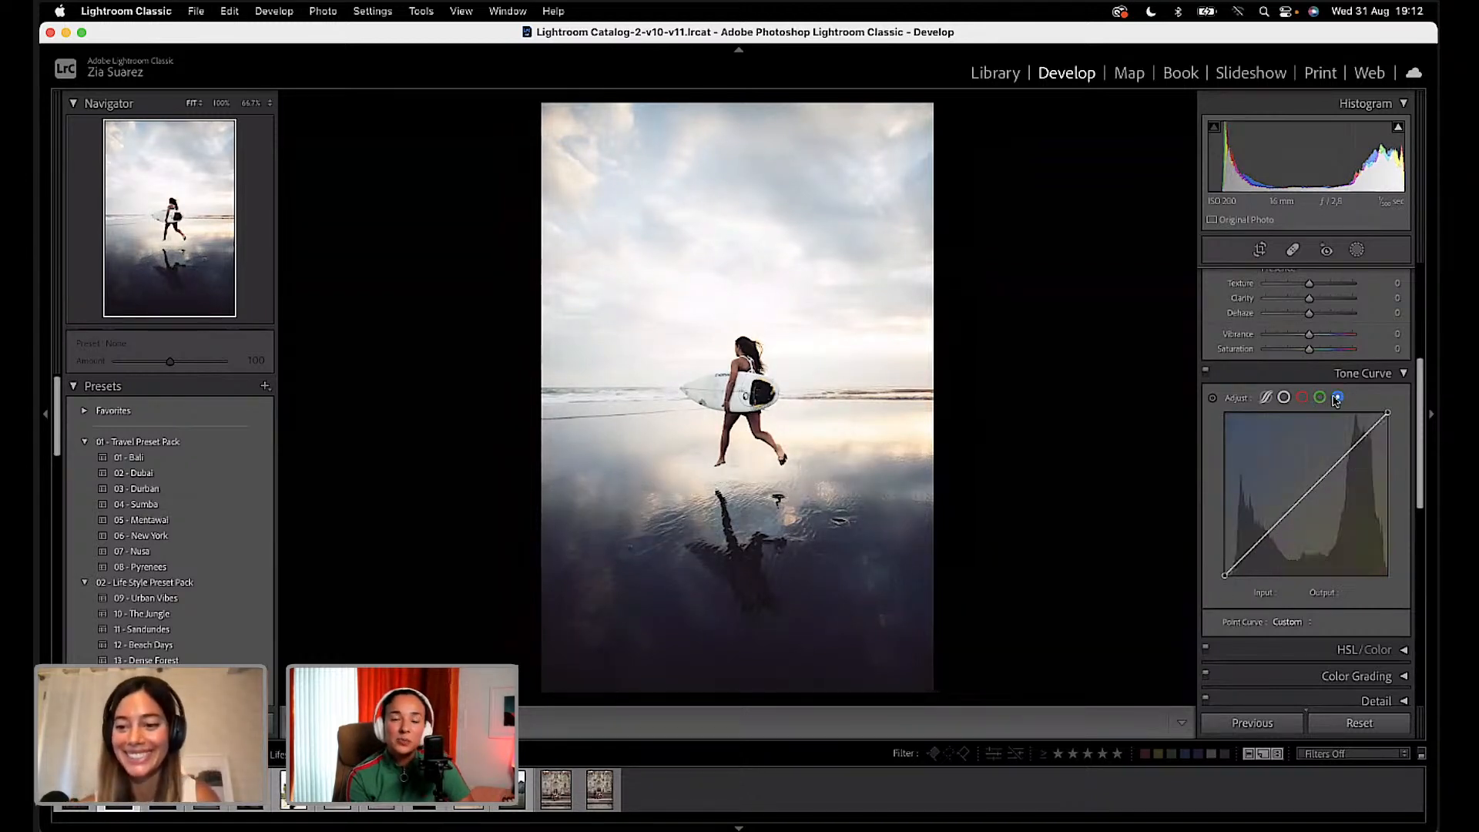
{"action": "left_click", "coordinate": [1350, 452]}
{"action": "left_click", "coordinate": [1307, 494]}
{"action": "left_click", "coordinate": [1264, 538]}
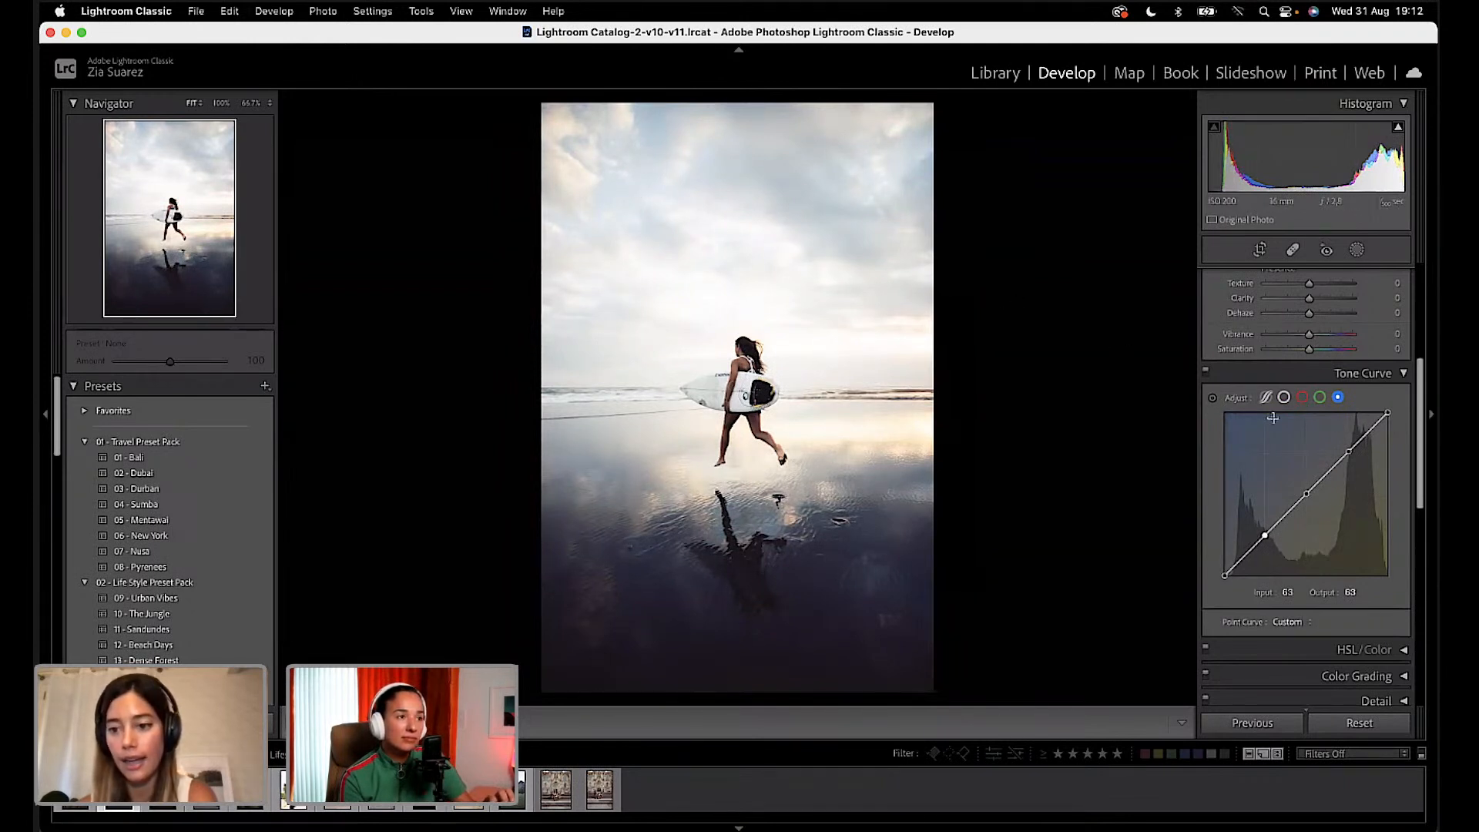
Step: Bend the blue curve into an S with highlights at 189/198, lowered shadows, an anchor in the darkest tones and the black point at output 15
{"action": "left_click_drag", "start_coordinate": [1349, 450], "coordinate": [1346, 448]}
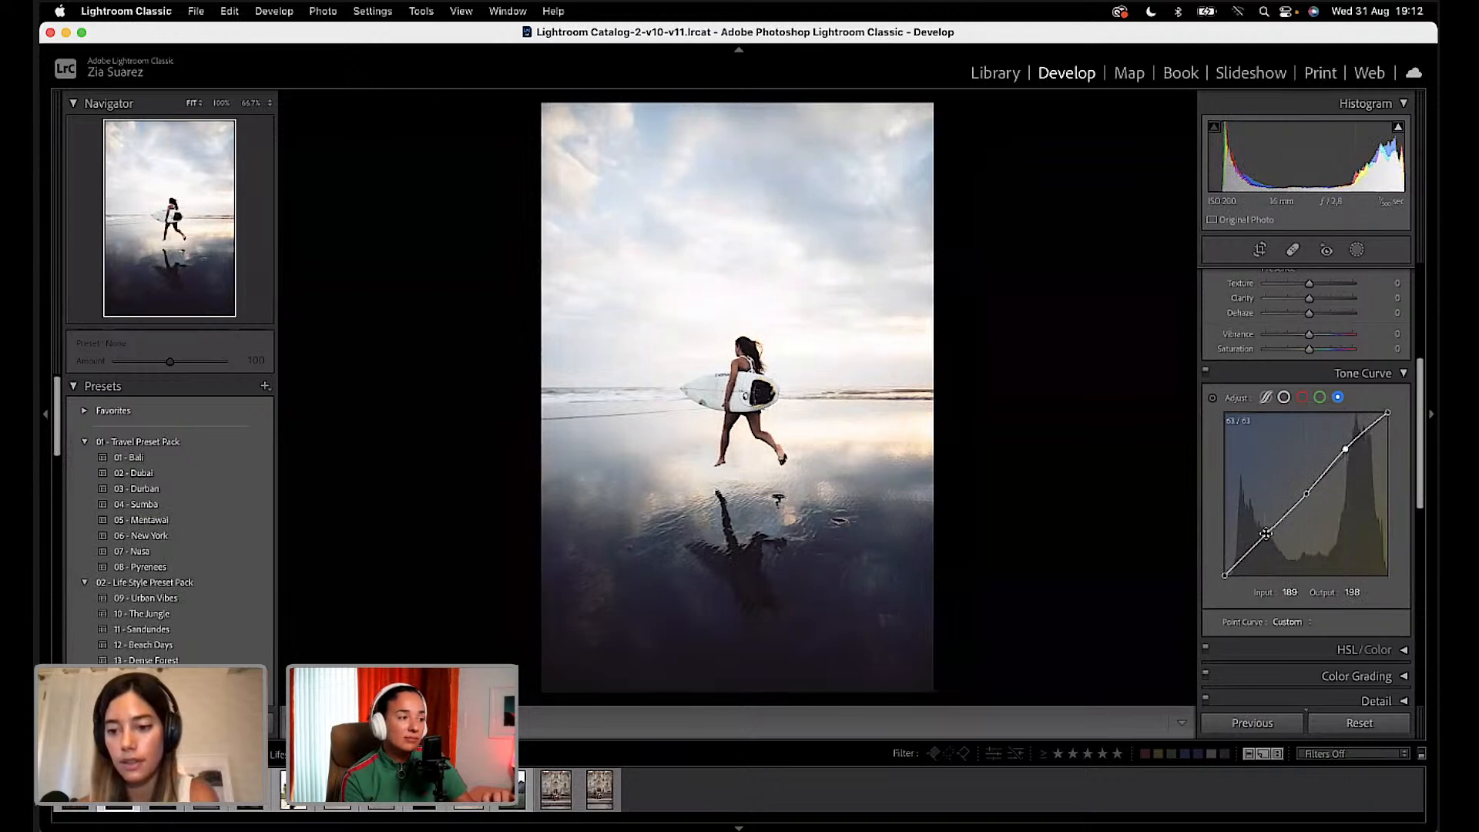
{"action": "left_click_drag", "start_coordinate": [1269, 542], "coordinate": [1215, 568]}
{"action": "left_click", "coordinate": [1245, 561]}
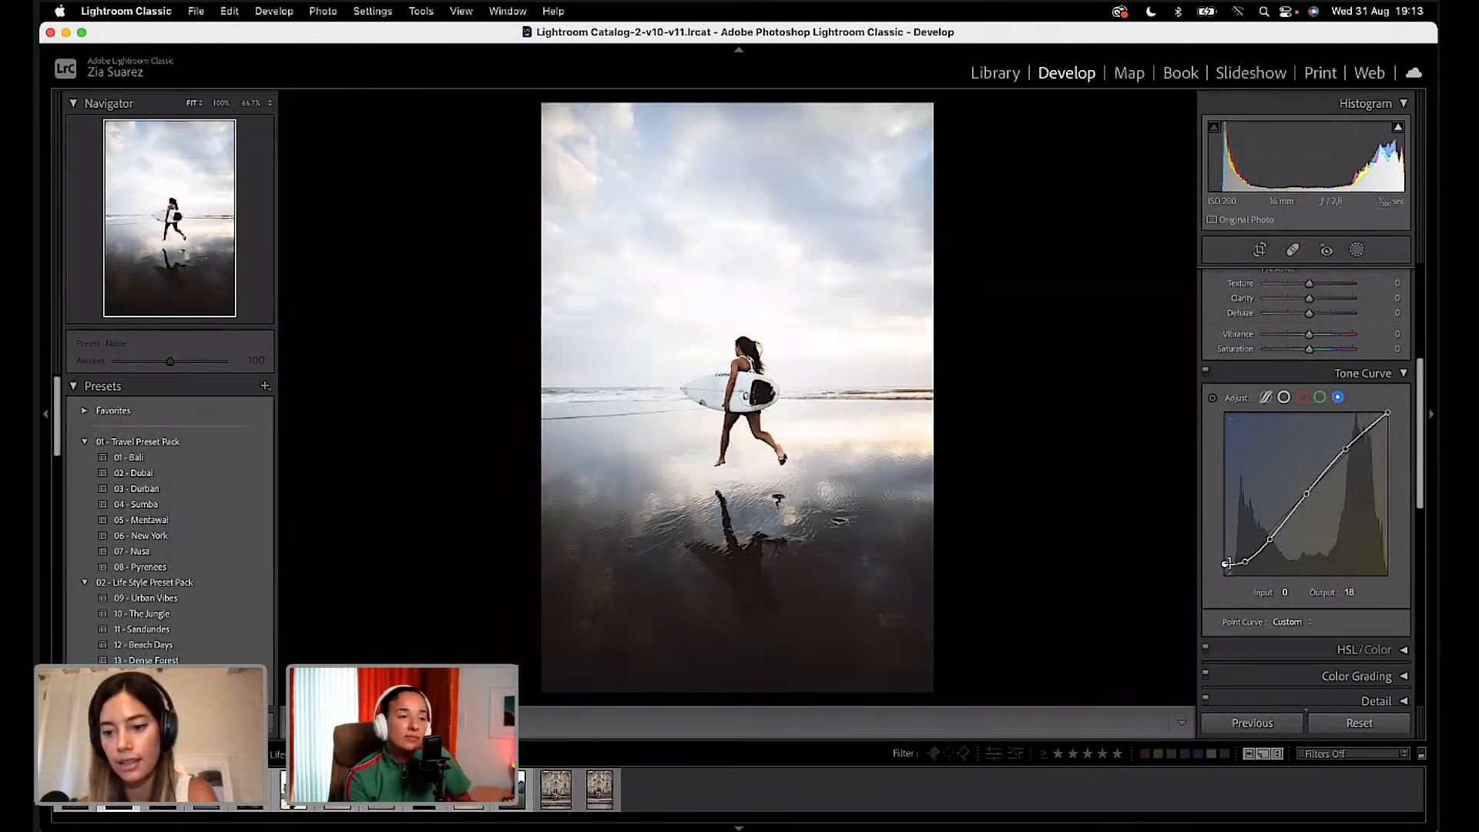
{"action": "left_click_drag", "start_coordinate": [1225, 568], "coordinate": [1191, 573]}
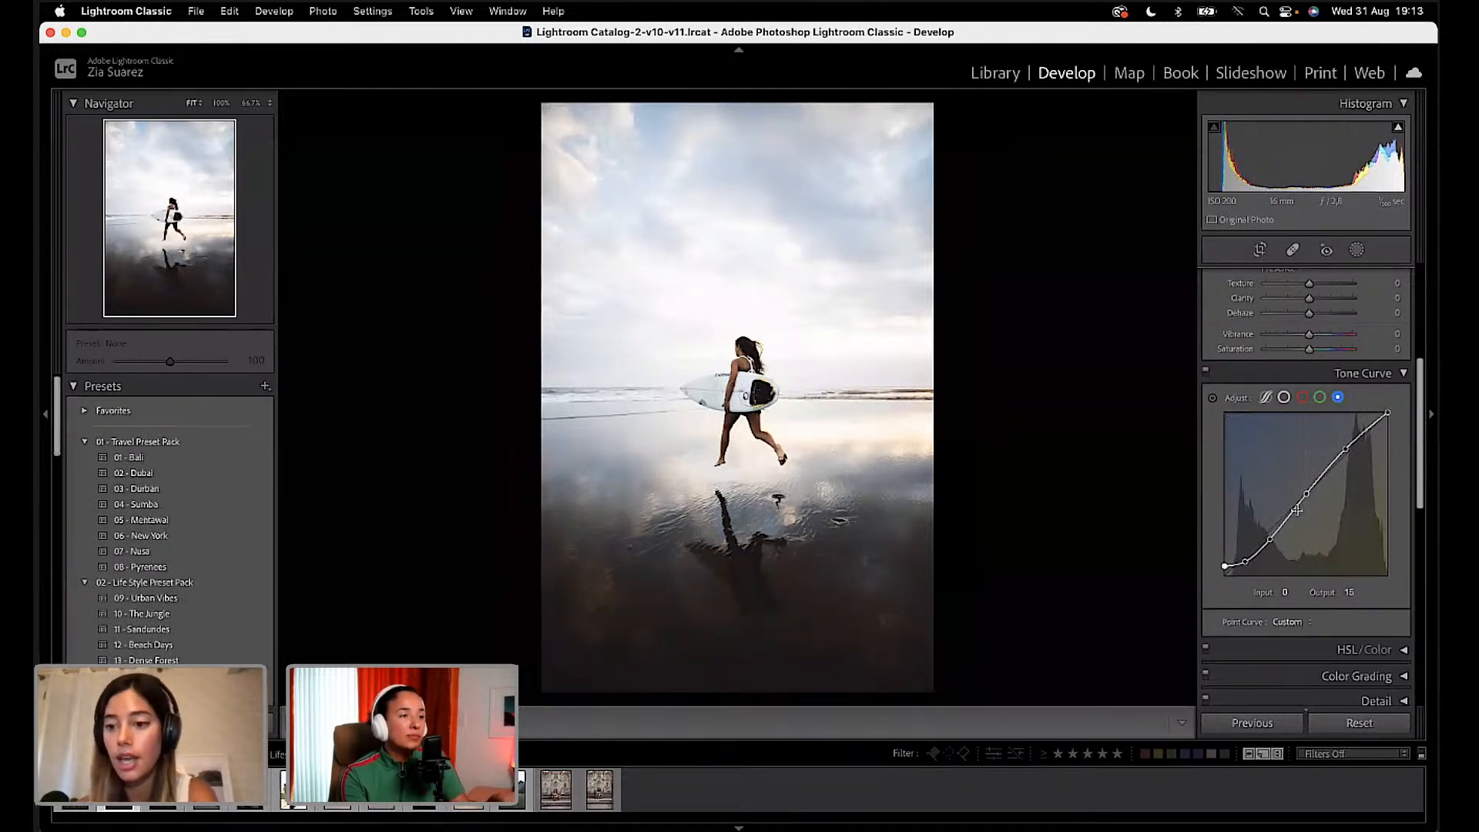
Step: Fine-tune the blue curve by setting the highlight point to 192/207 and the shadow point to 77/63
{"action": "left_click_drag", "start_coordinate": [1348, 453], "coordinate": [1346, 444]}
{"action": "mouse_move", "coordinate": [1269, 539]}
{"action": "left_mouse_down"}
{"action": "mouse_move", "coordinate": [1285, 545]}
{"action": "mouse_move", "coordinate": [1269, 539]}
{"action": "left_mouse_up"}
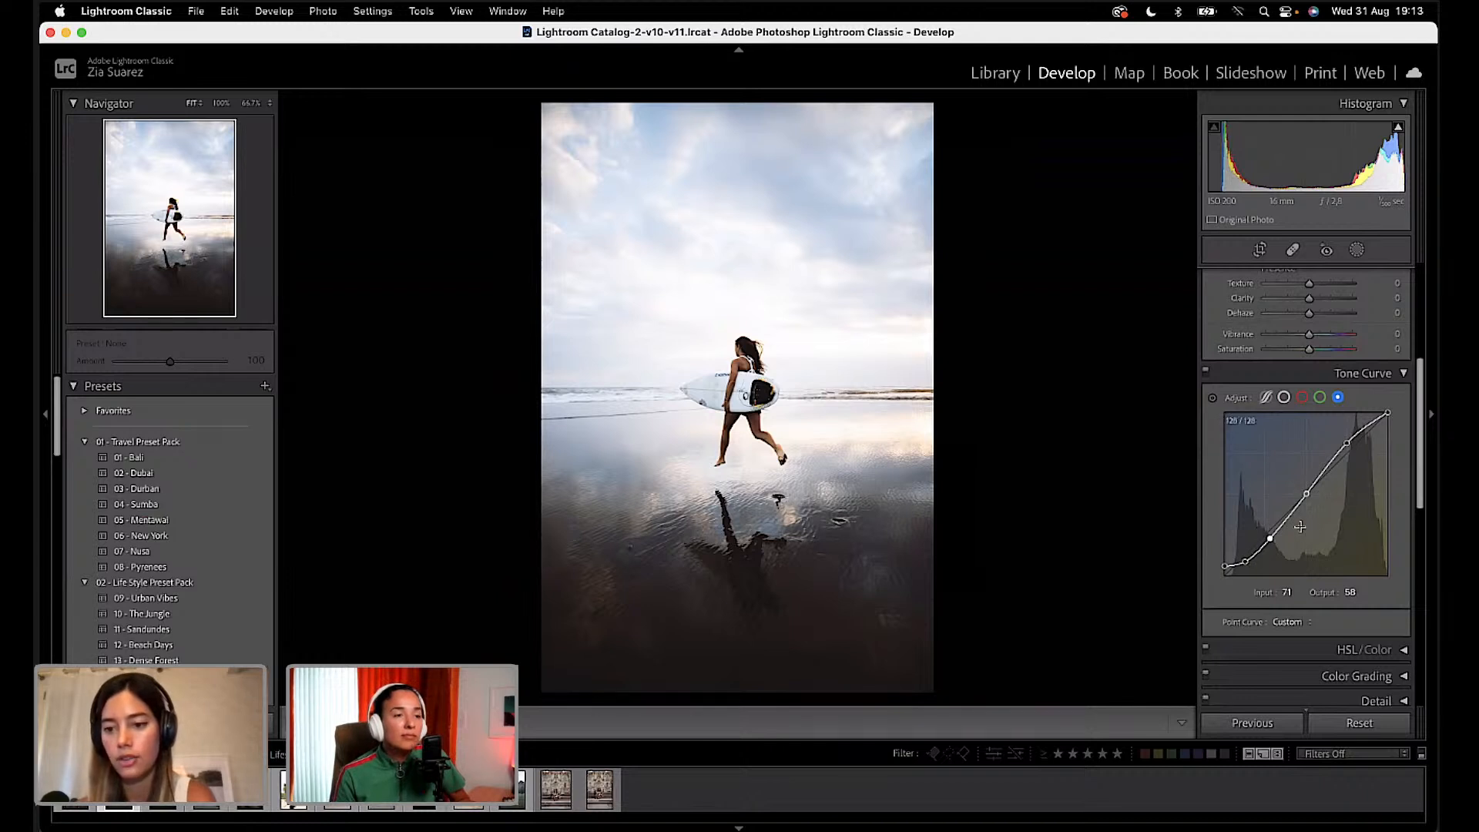
{"action": "mouse_move", "coordinate": [1271, 539]}
{"action": "left_mouse_down"}
{"action": "mouse_move", "coordinate": [1286, 531]}
{"action": "mouse_move", "coordinate": [1275, 539]}
{"action": "left_mouse_up"}
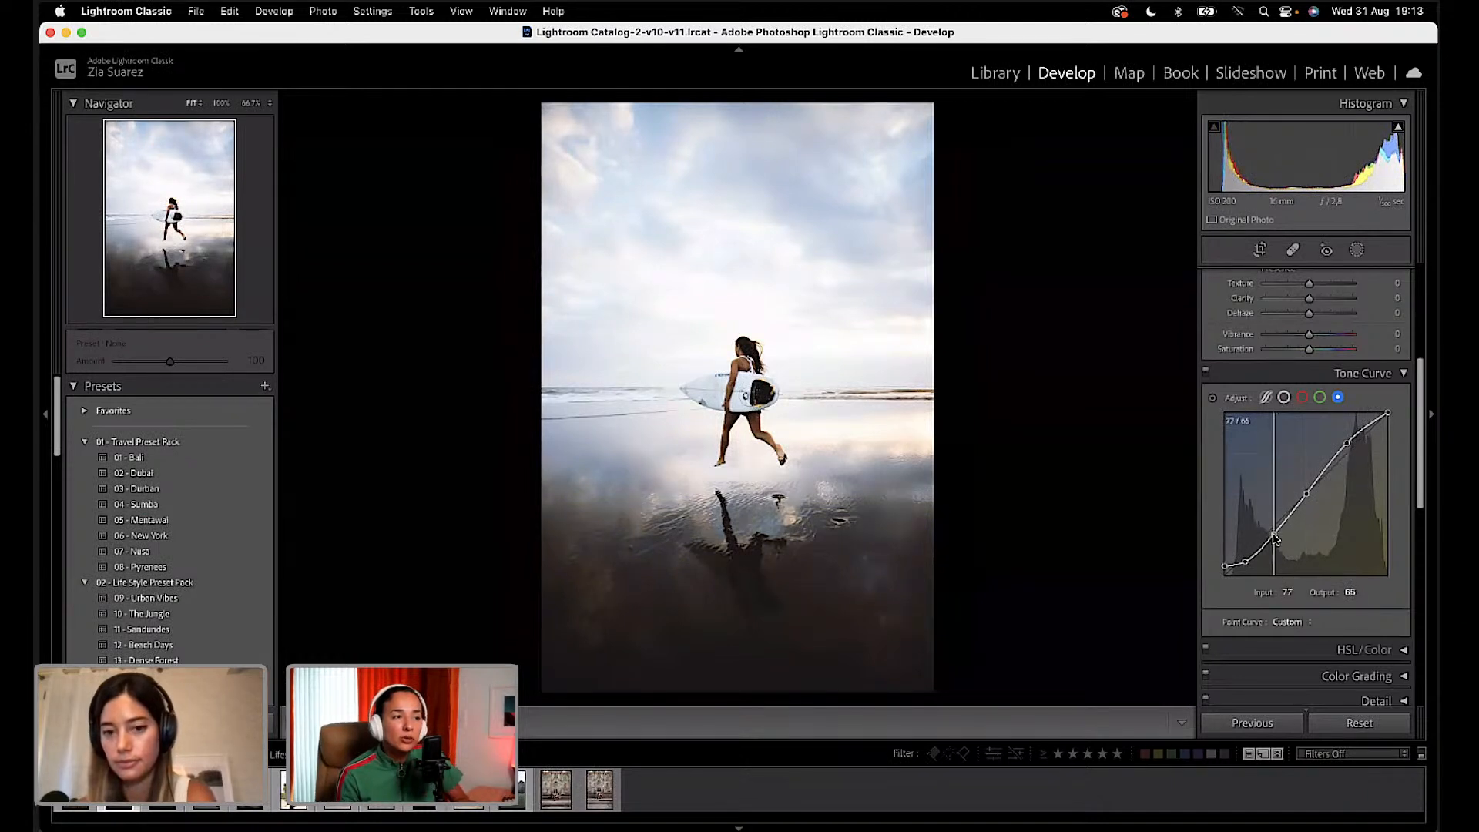
{"action": "left_click_drag", "start_coordinate": [1347, 446], "coordinate": [1349, 443]}
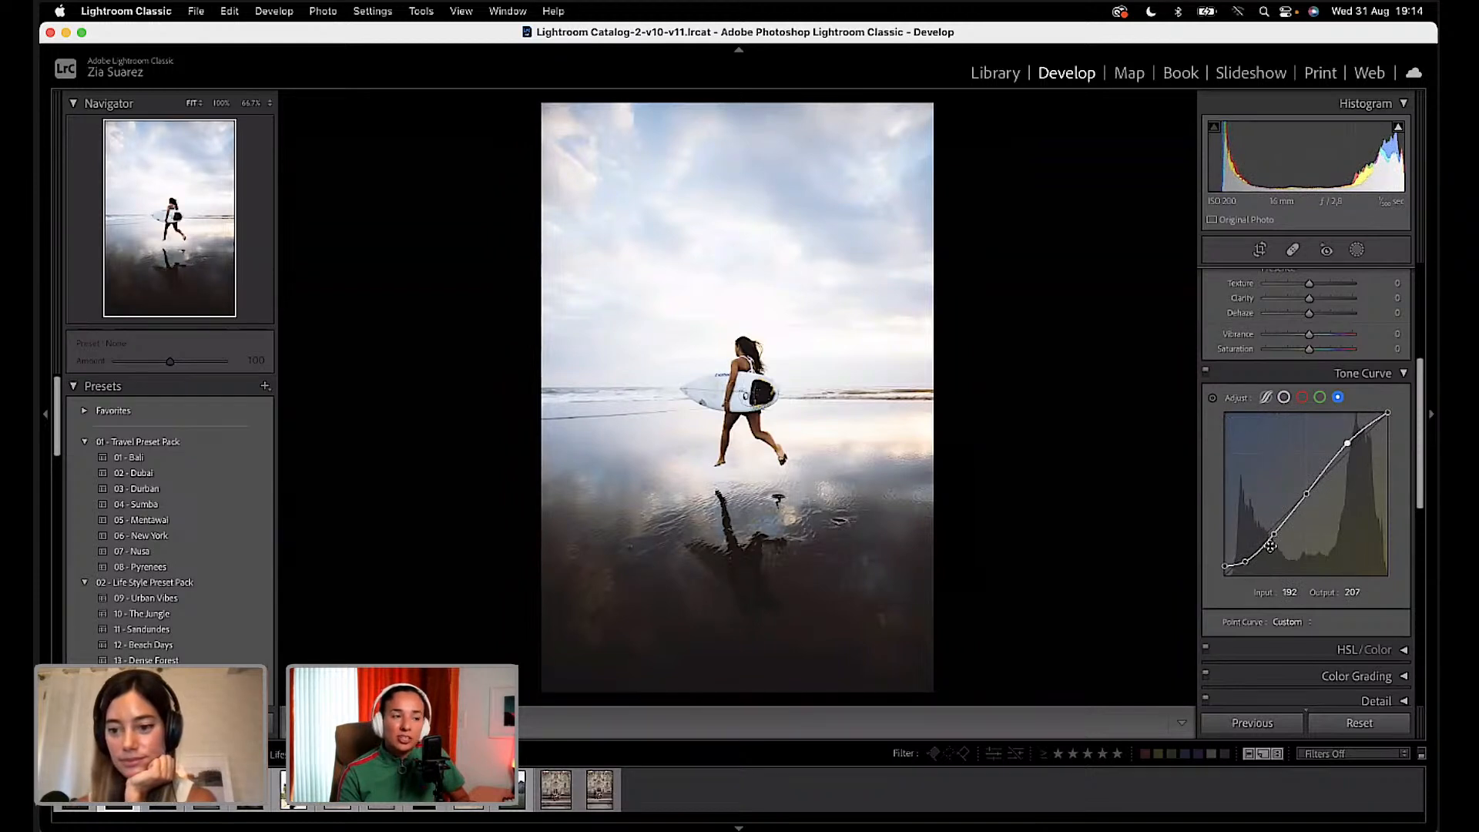
{"action": "left_click_drag", "start_coordinate": [1274, 535], "coordinate": [1274, 535]}
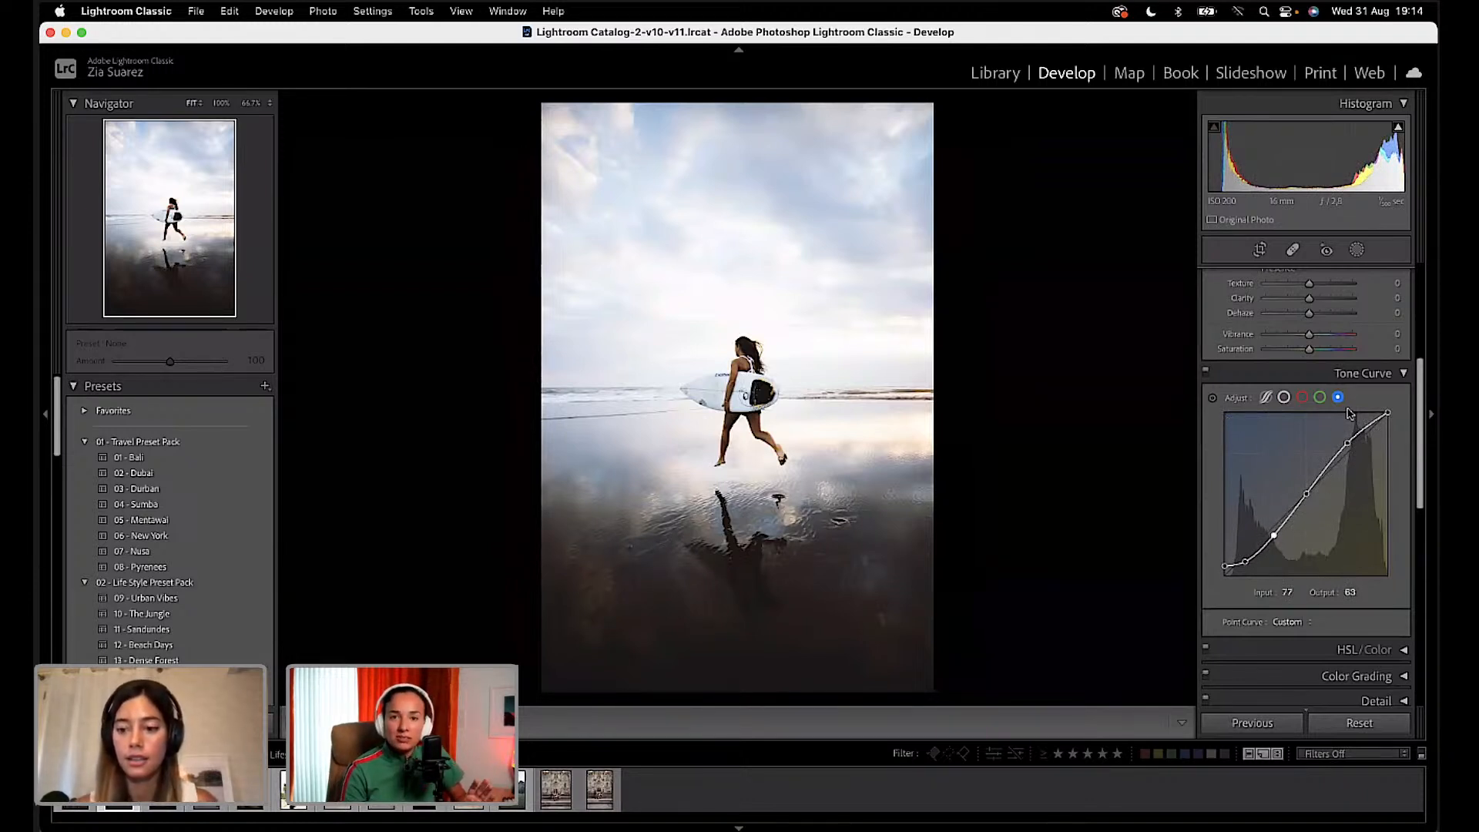
Step: Compare the surfer photo before and after the edits side by side, and return to the single image
{"action": "scroll", "coordinate": [1341, 433], "scroll_direction": "up", "scroll_amount": 4}
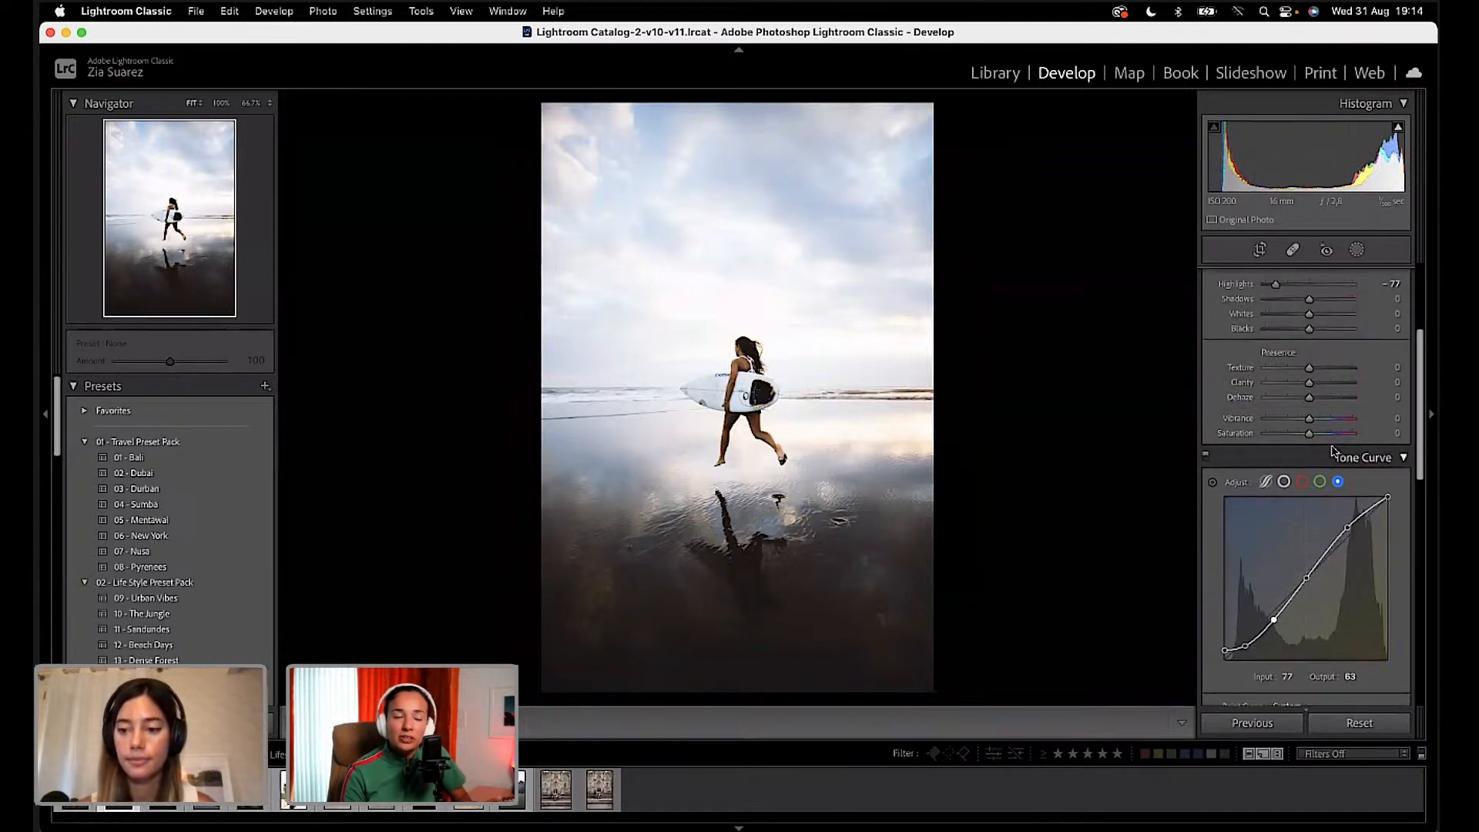
{"action": "scroll", "coordinate": [1334, 451], "scroll_direction": "down", "scroll_amount": 2}
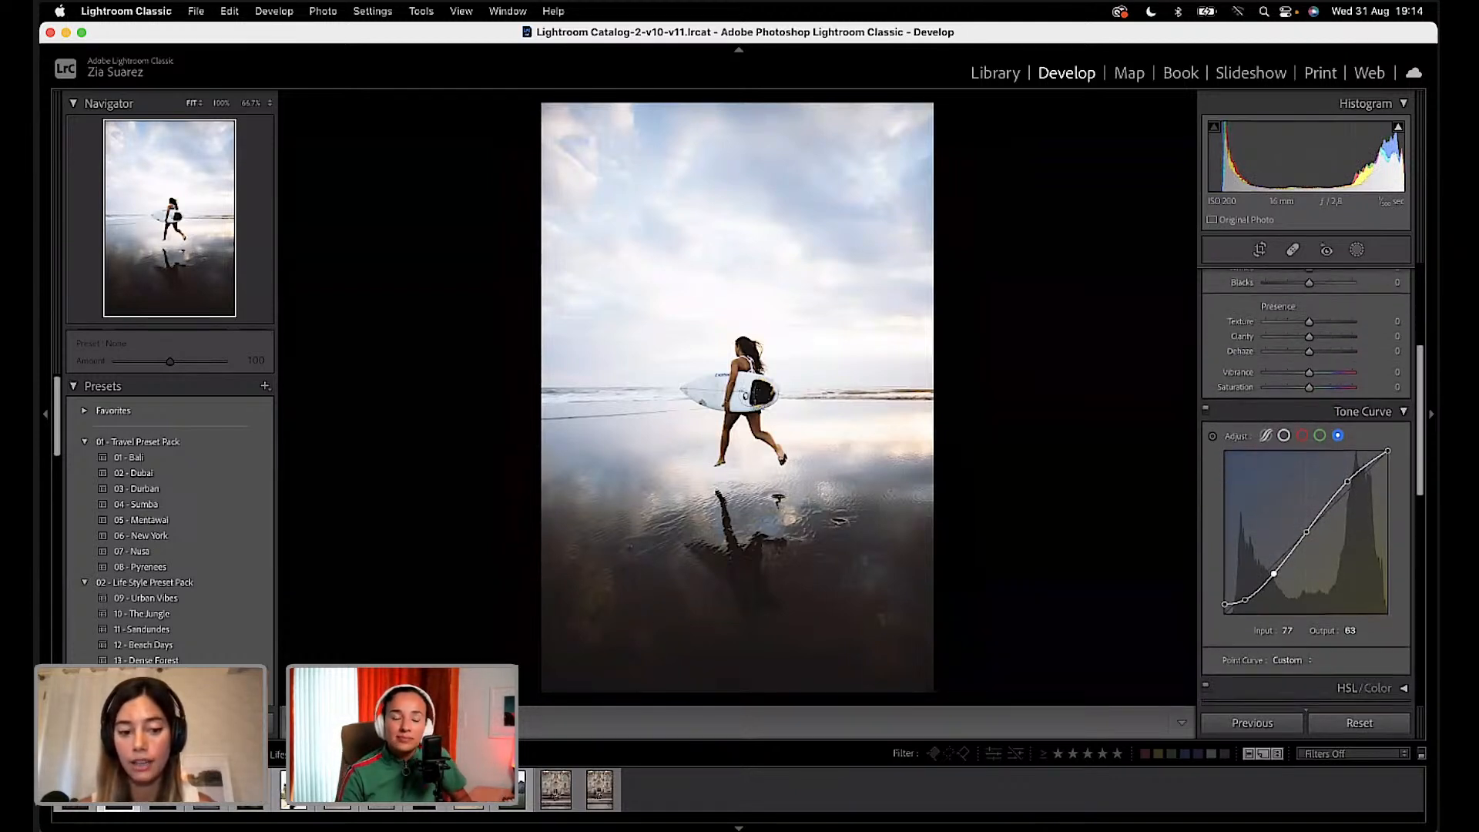
{"action": "key", "text": "y"}
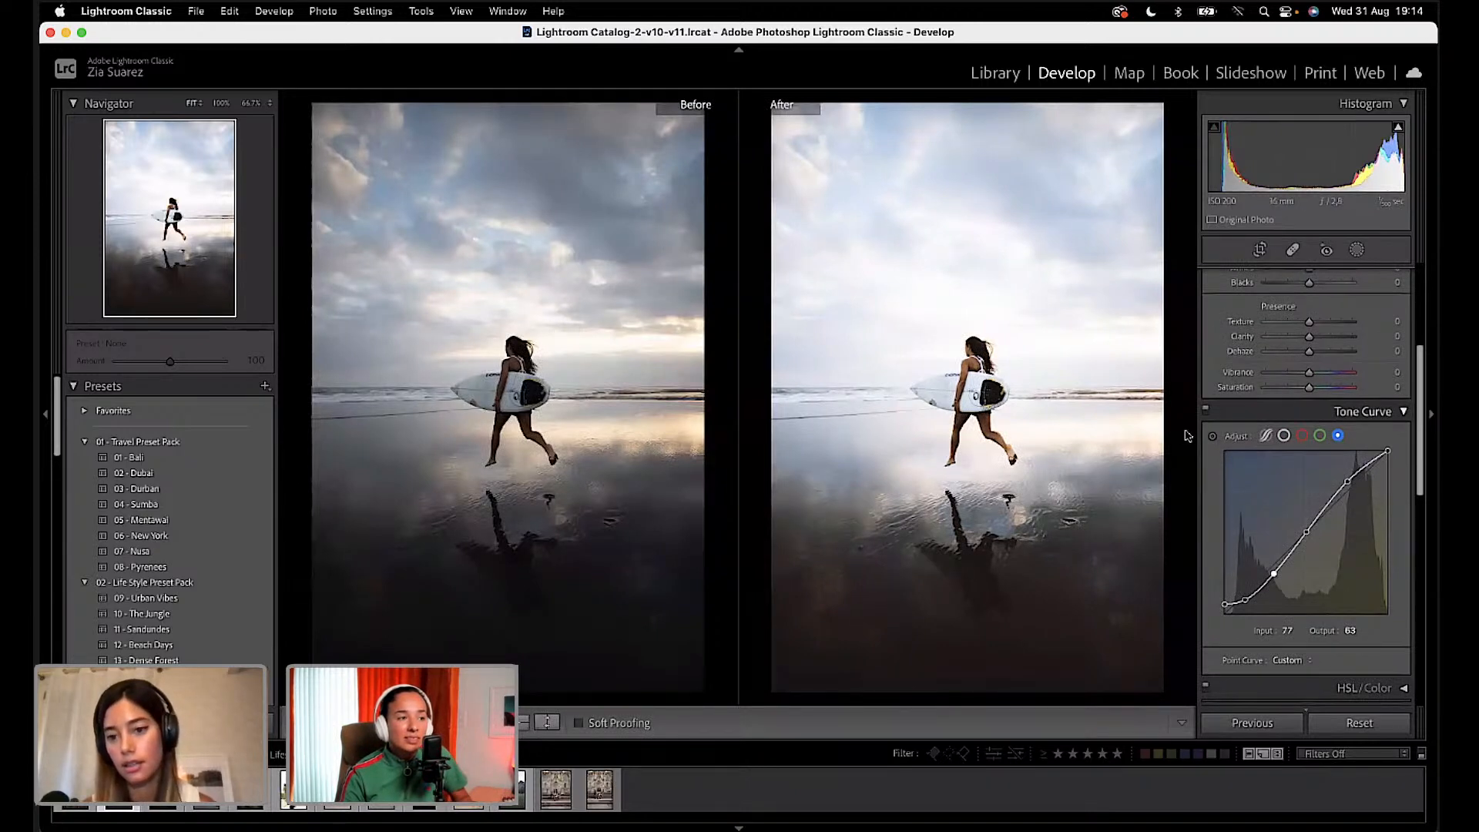
{"action": "scroll", "coordinate": [1233, 431], "scroll_direction": "up", "scroll_amount": 1}
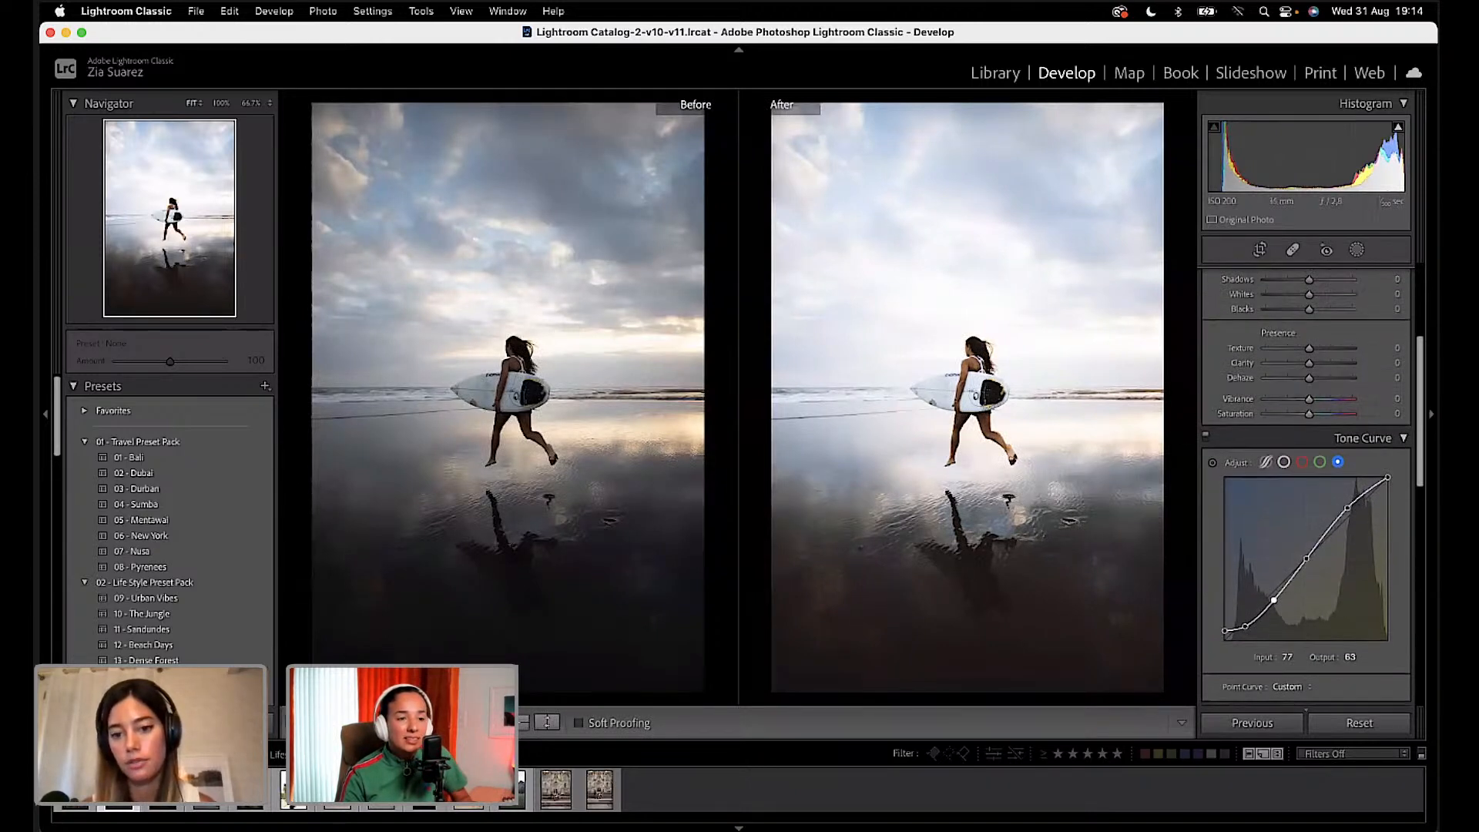
{"action": "key", "text": "y"}
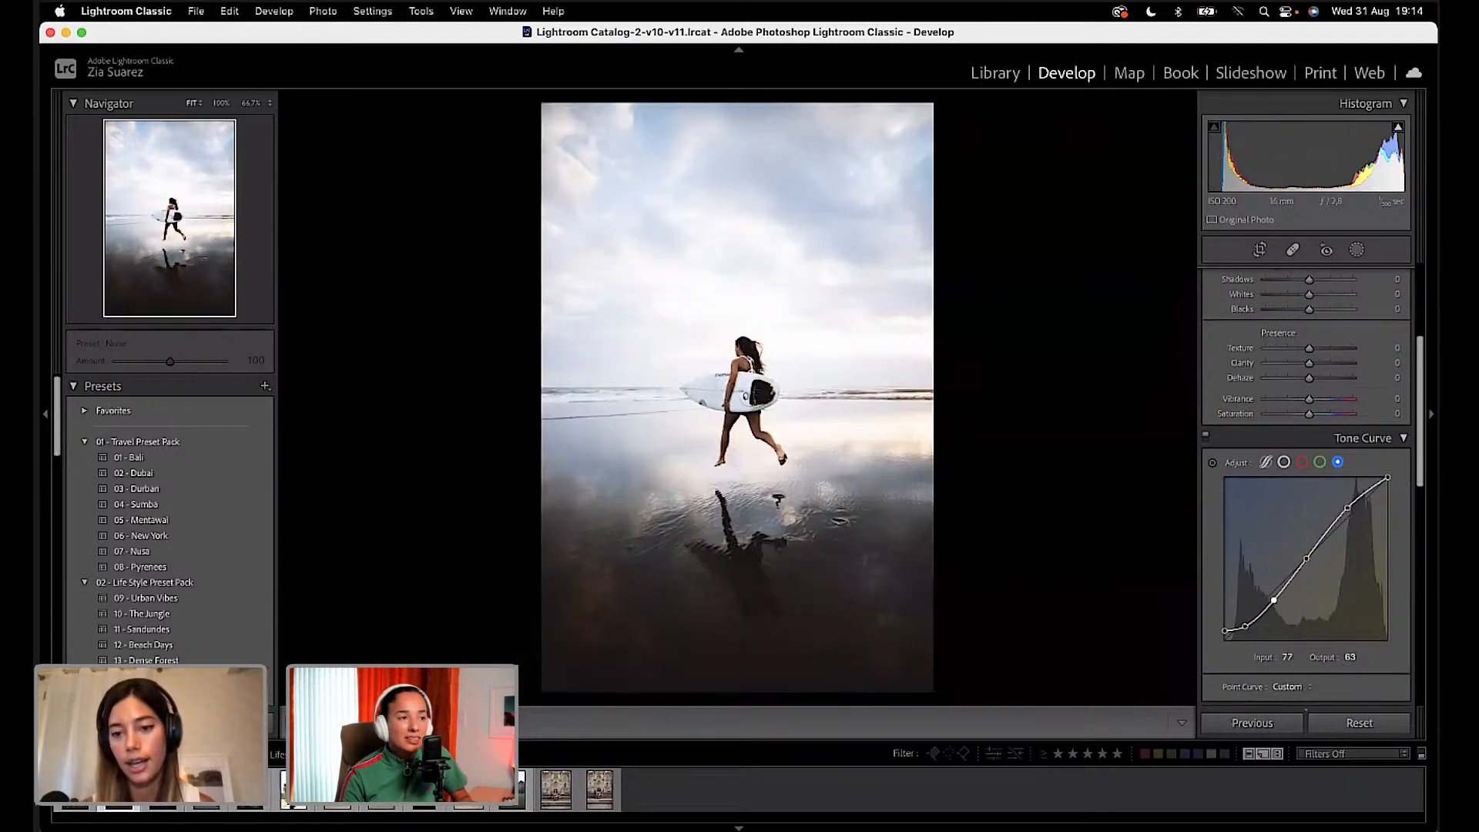
Step: Open the Color Grading wheels, keeping the HSL/Color adjustments collapsed
{"action": "scroll", "coordinate": [1231, 430], "scroll_direction": "up", "scroll_amount": 4}
{"action": "scroll", "coordinate": [1231, 429], "scroll_direction": "down", "scroll_amount": 10}
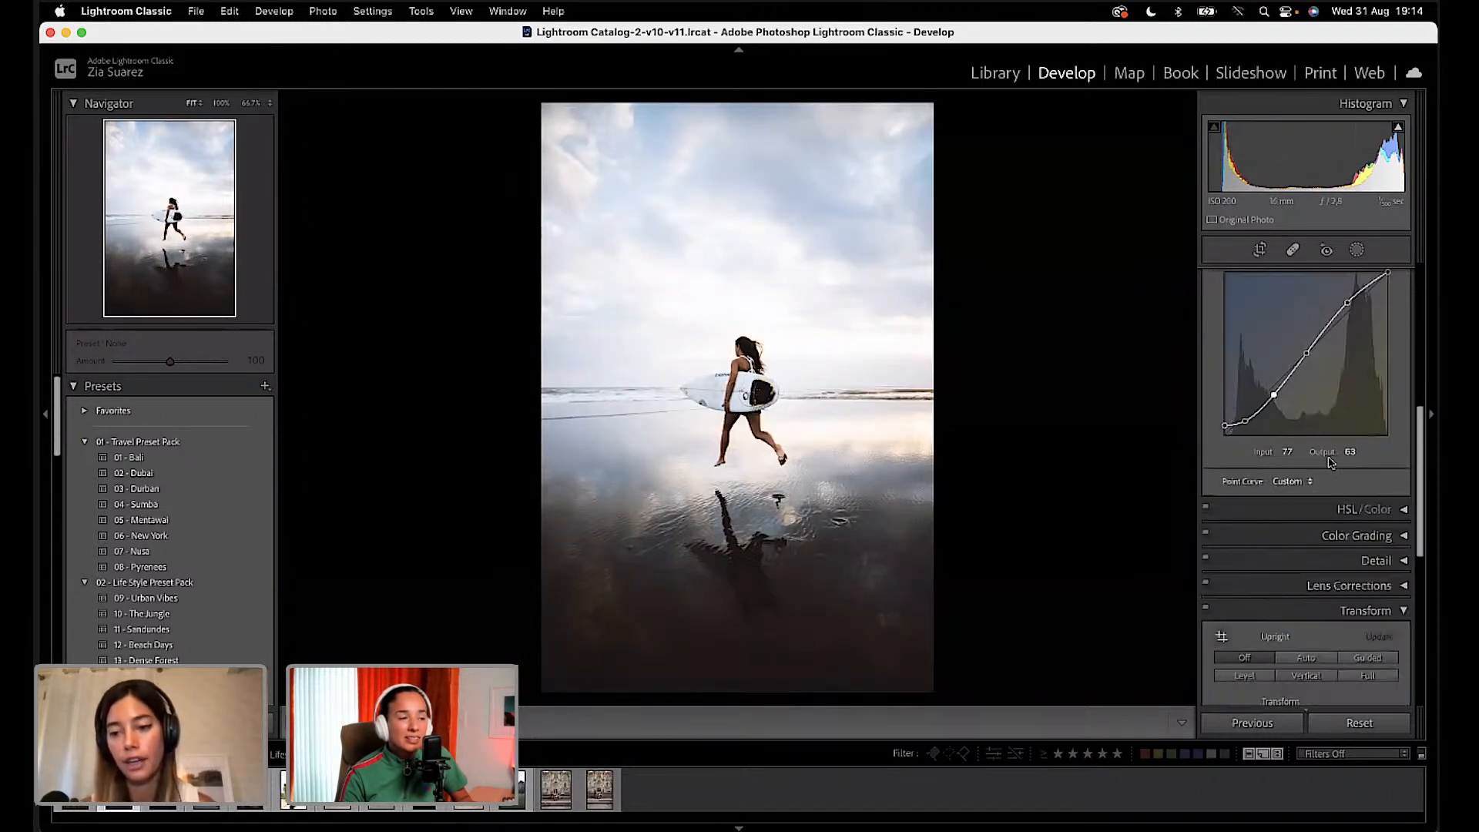
{"action": "left_click", "coordinate": [1401, 509]}
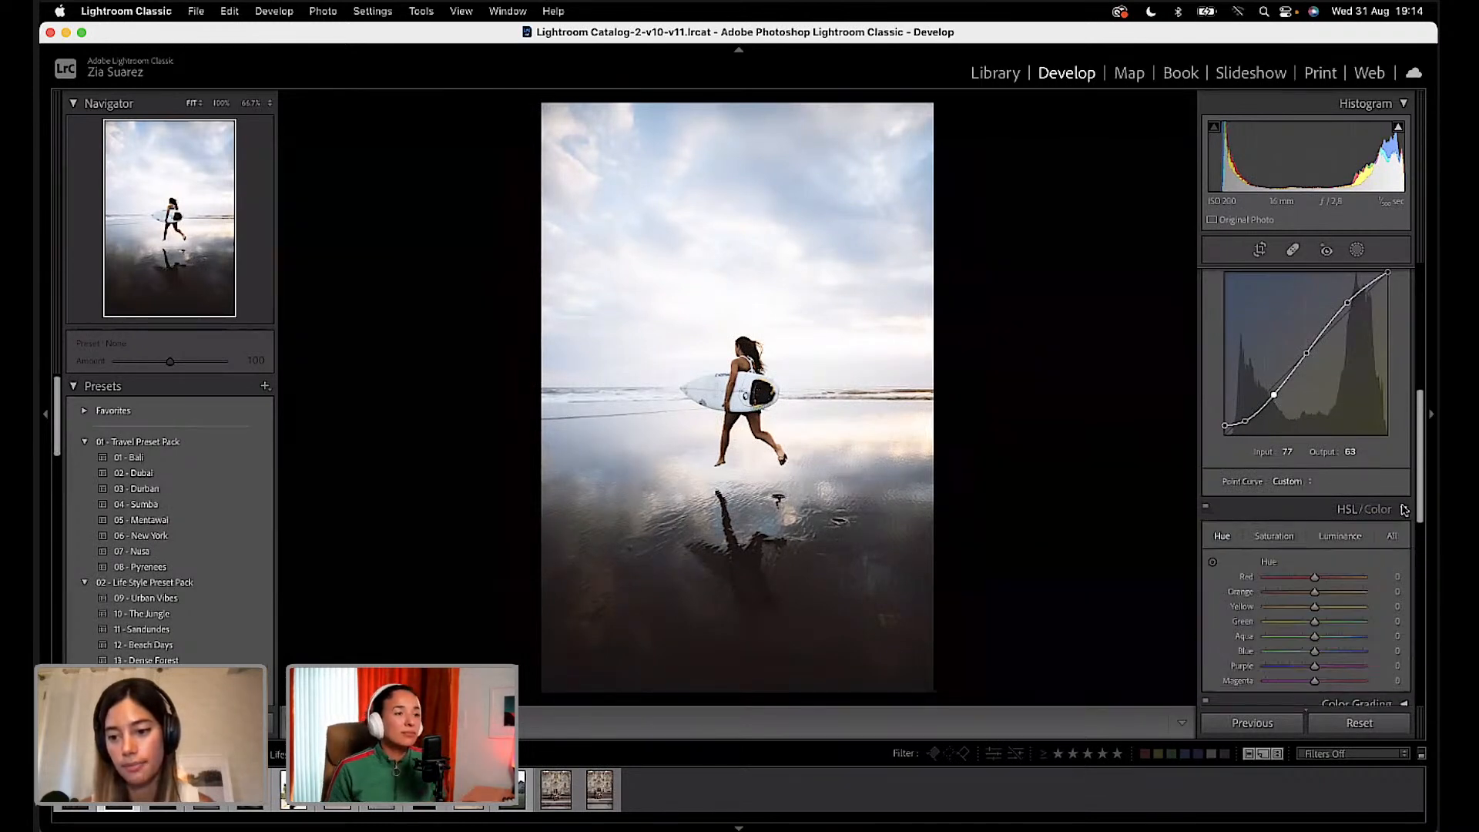
{"action": "left_click", "coordinate": [1405, 507]}
{"action": "left_click", "coordinate": [1405, 536]}
{"action": "scroll", "coordinate": [1387, 562], "scroll_direction": "down", "scroll_amount": 5}
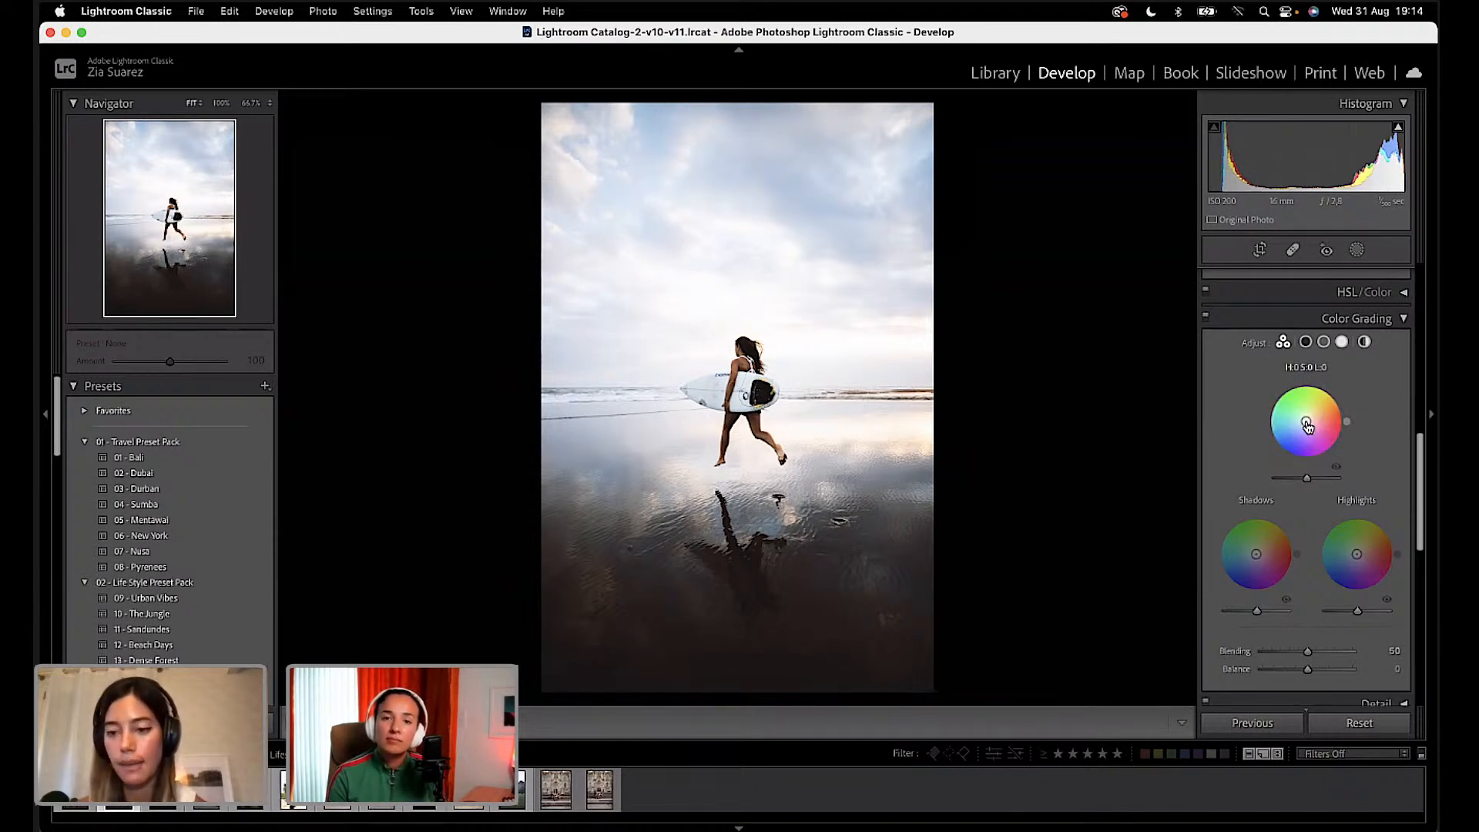
Step: Test a blue midtone tint at hue 217 and saturation 13, and settle on a soft warm orange tint for the midtones
{"action": "left_click_drag", "start_coordinate": [1308, 426], "coordinate": [1290, 384]}
{"action": "left_click_drag", "start_coordinate": [1267, 409], "coordinate": [1272, 443]}
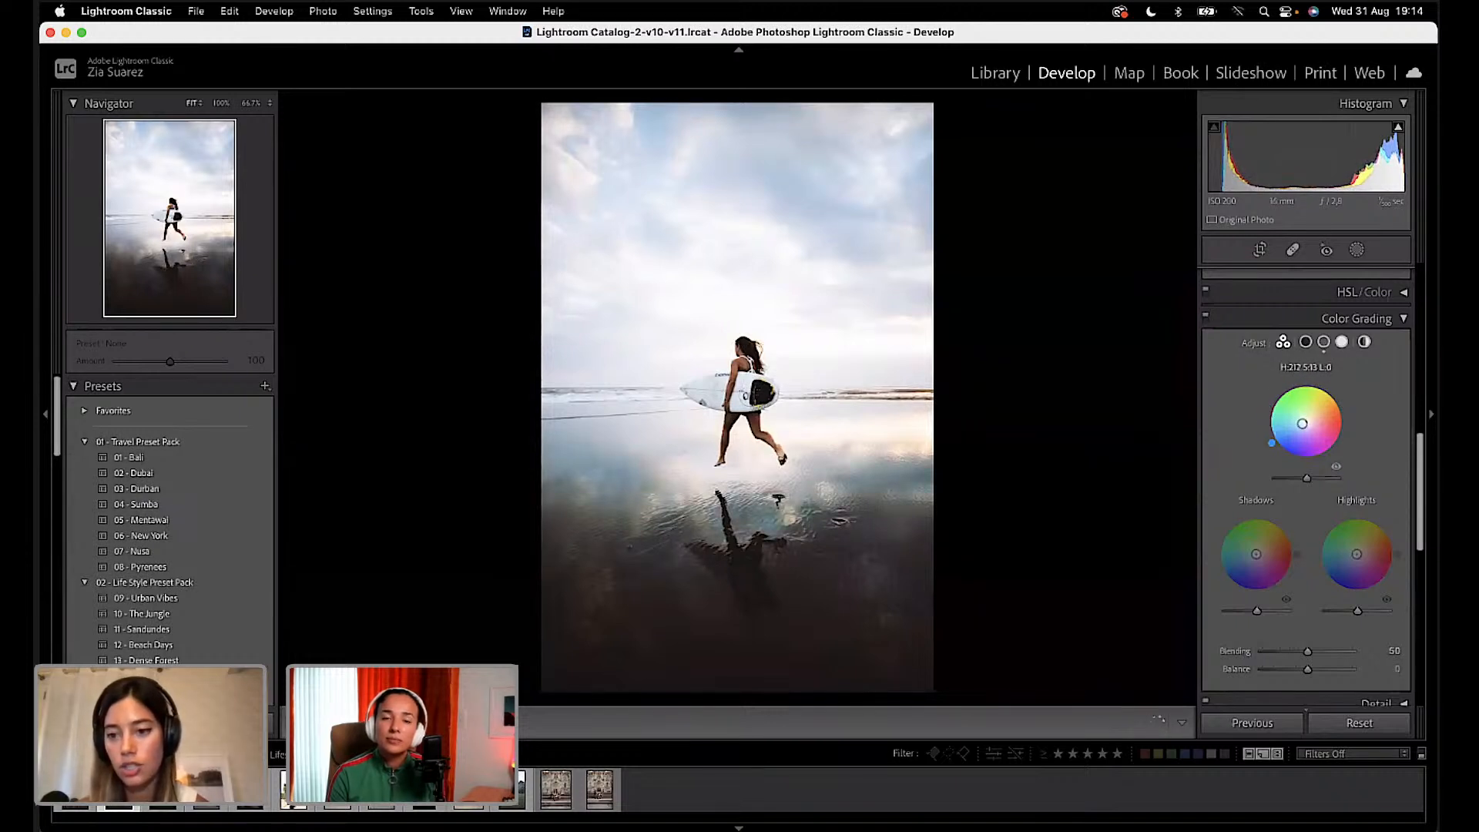
{"action": "left_click_drag", "start_coordinate": [1318, 382], "coordinate": [1343, 403]}
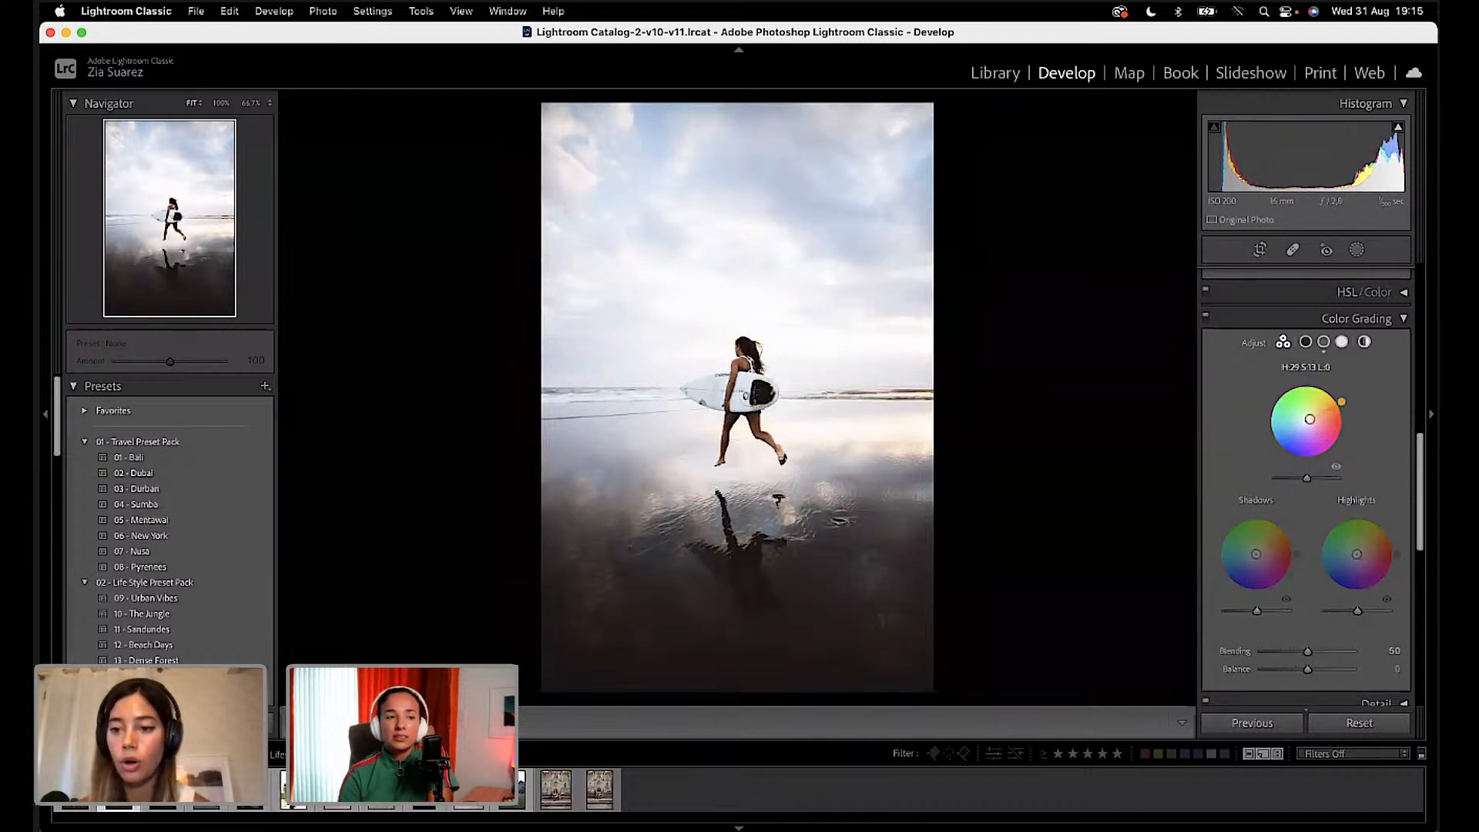
{"action": "left_click_drag", "start_coordinate": [1329, 408], "coordinate": [1319, 415]}
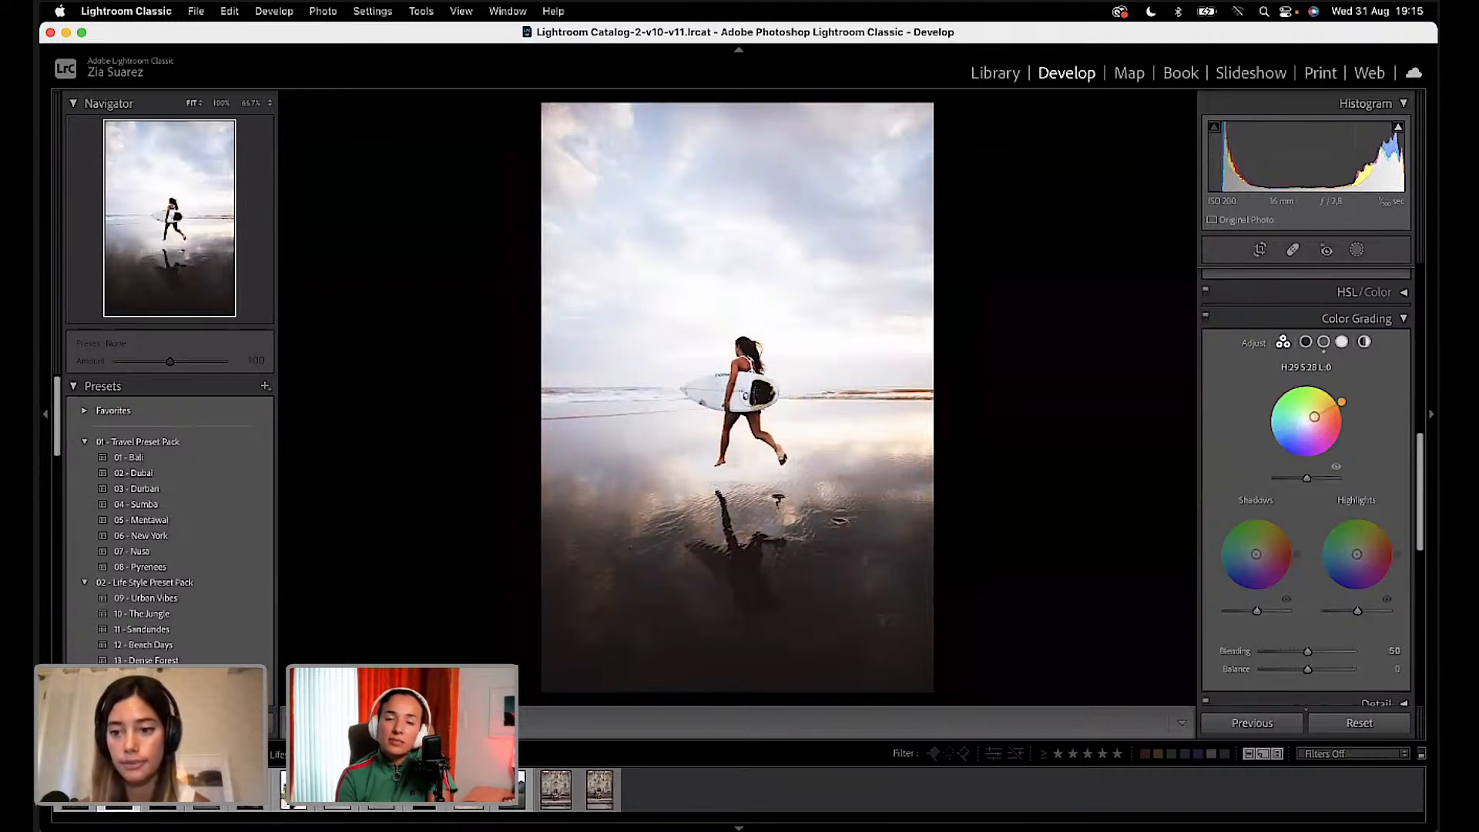
{"action": "mouse_move", "coordinate": [1341, 401]}
{"action": "left_mouse_down"}
{"action": "mouse_move", "coordinate": [1272, 397]}
{"action": "mouse_move", "coordinate": [1284, 454]}
{"action": "mouse_move", "coordinate": [1312, 462]}
{"action": "mouse_move", "coordinate": [1343, 405]}
{"action": "left_mouse_up"}
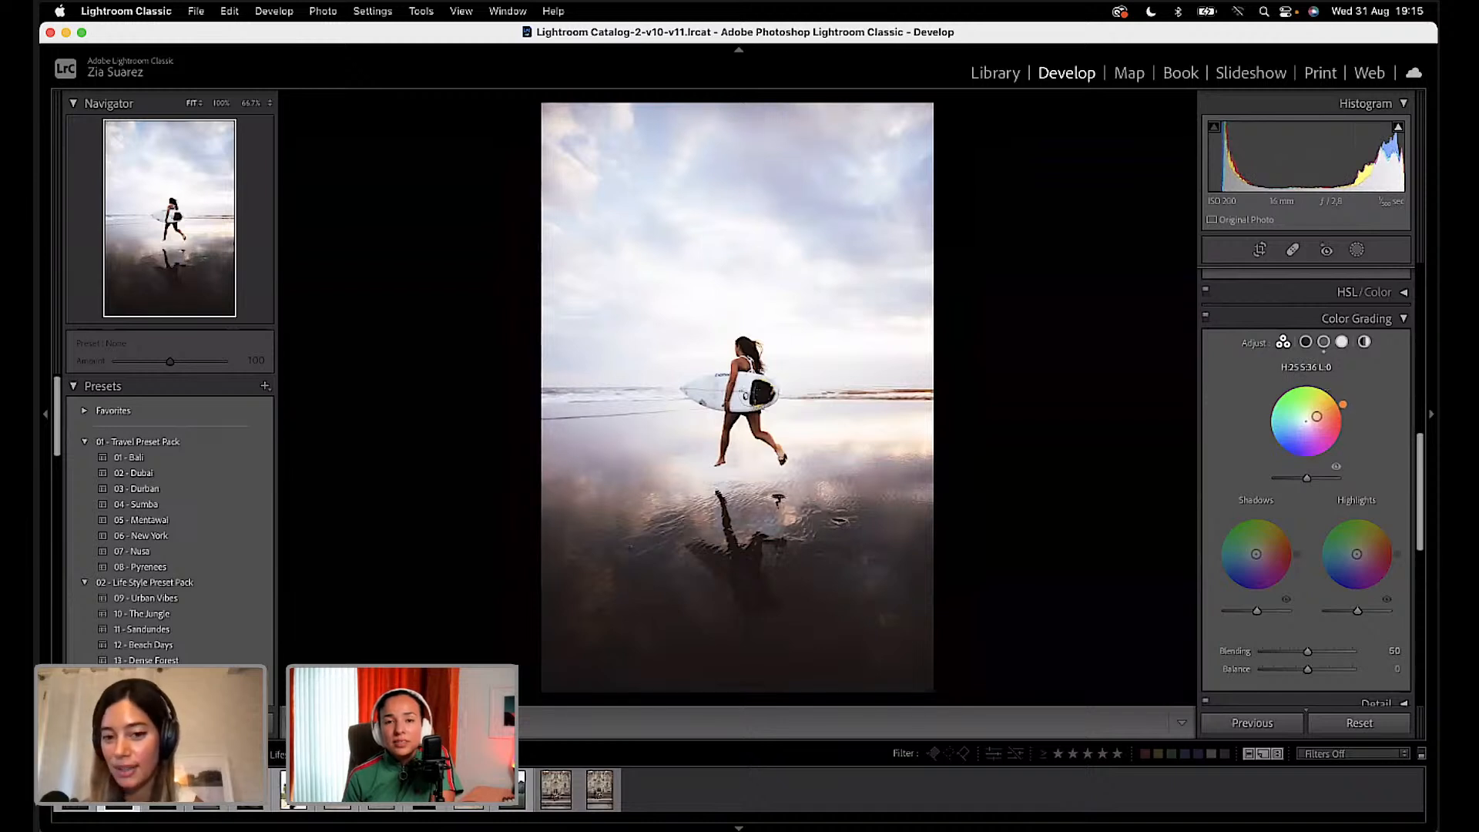
{"action": "left_click_drag", "start_coordinate": [1344, 406], "coordinate": [1315, 421]}
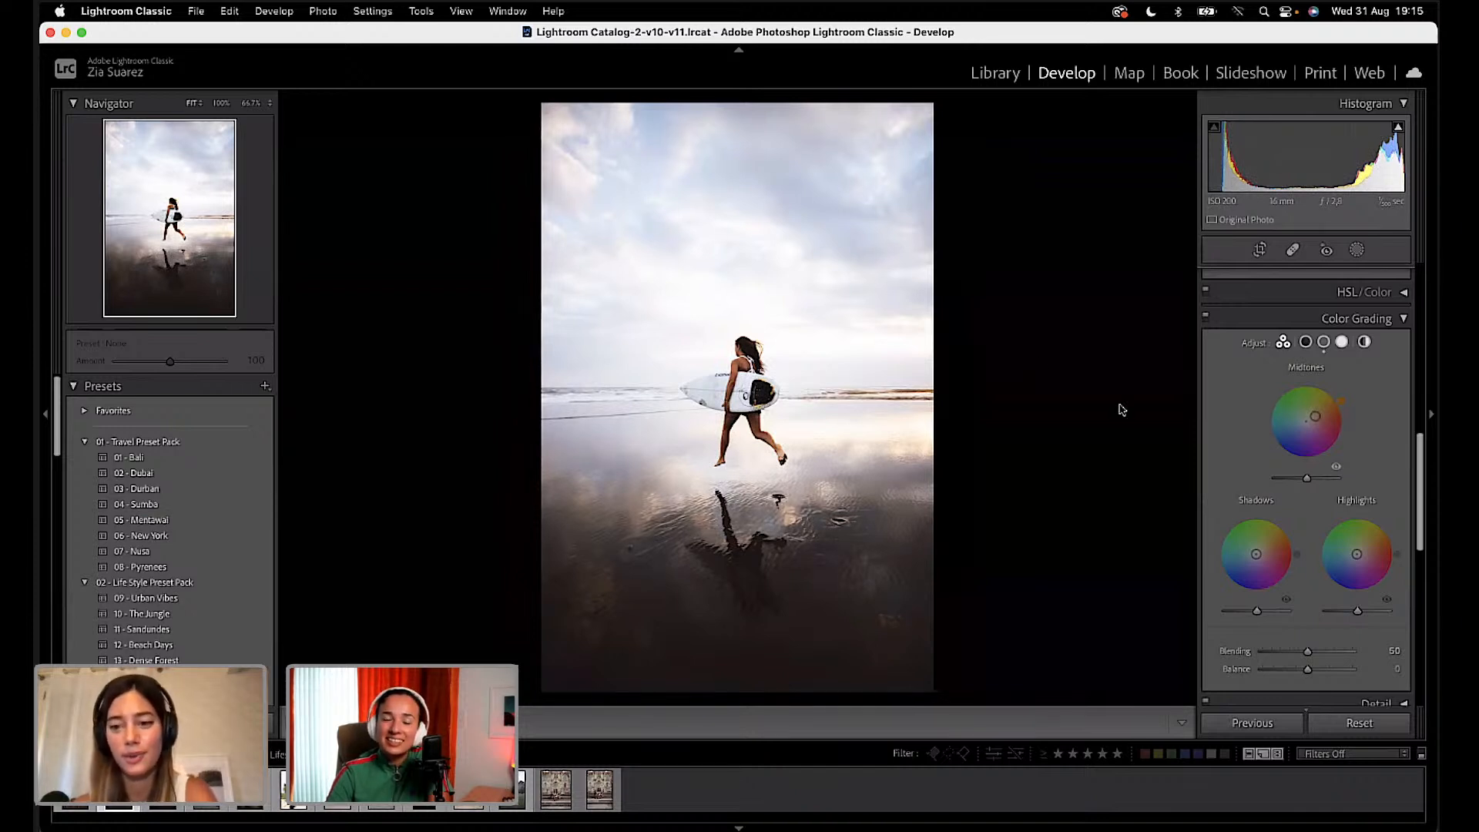
Step: Tint the shadows a faint green, and the highlights a faint red after testing hues 26 and 336 at saturation 8
{"action": "left_click_drag", "start_coordinate": [1257, 554], "coordinate": [1231, 522]}
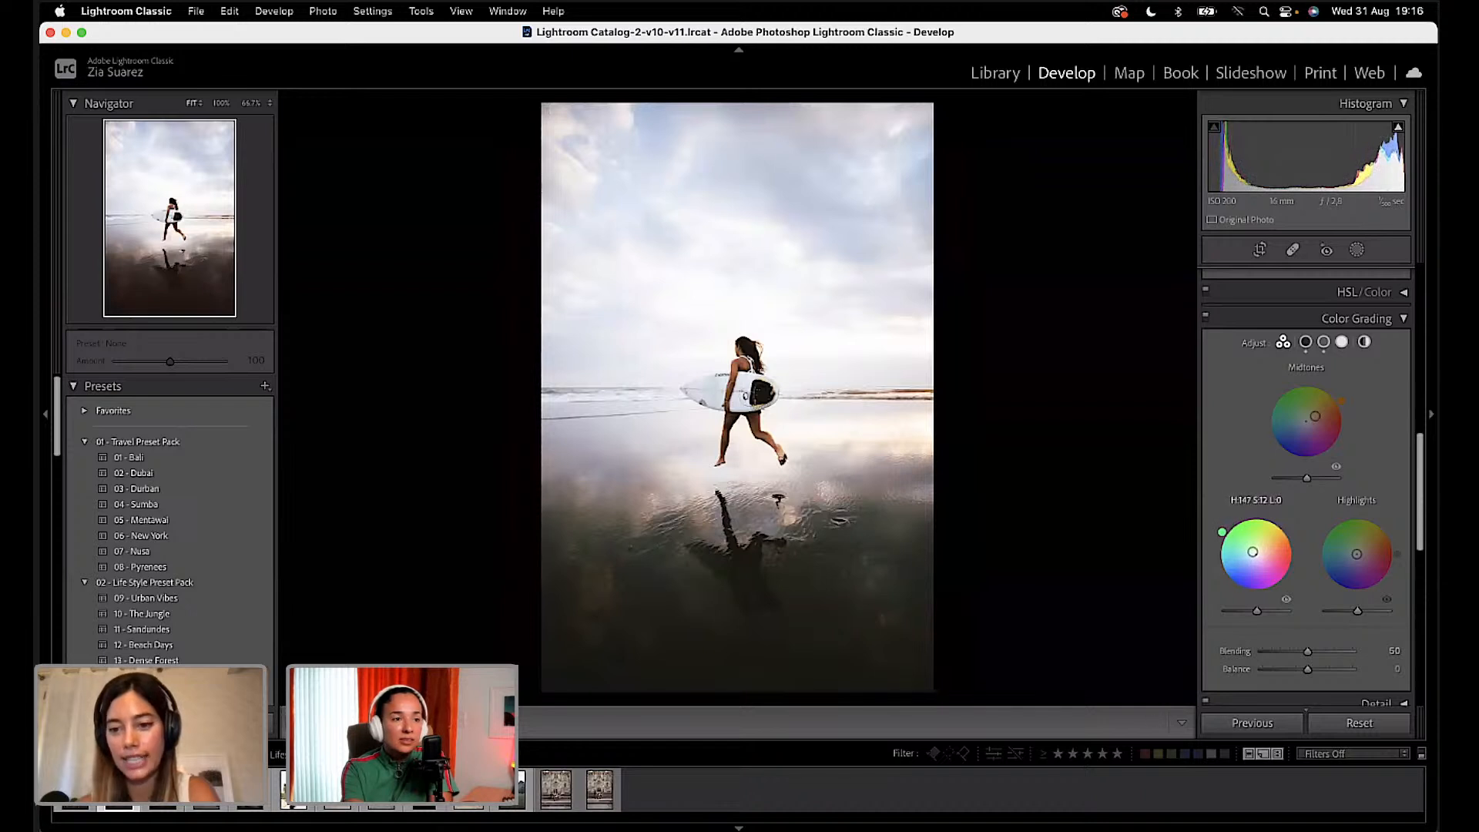
{"action": "mouse_move", "coordinate": [1221, 533]}
{"action": "left_mouse_down"}
{"action": "mouse_move", "coordinate": [1236, 517]}
{"action": "mouse_move", "coordinate": [1227, 527]}
{"action": "left_mouse_up"}
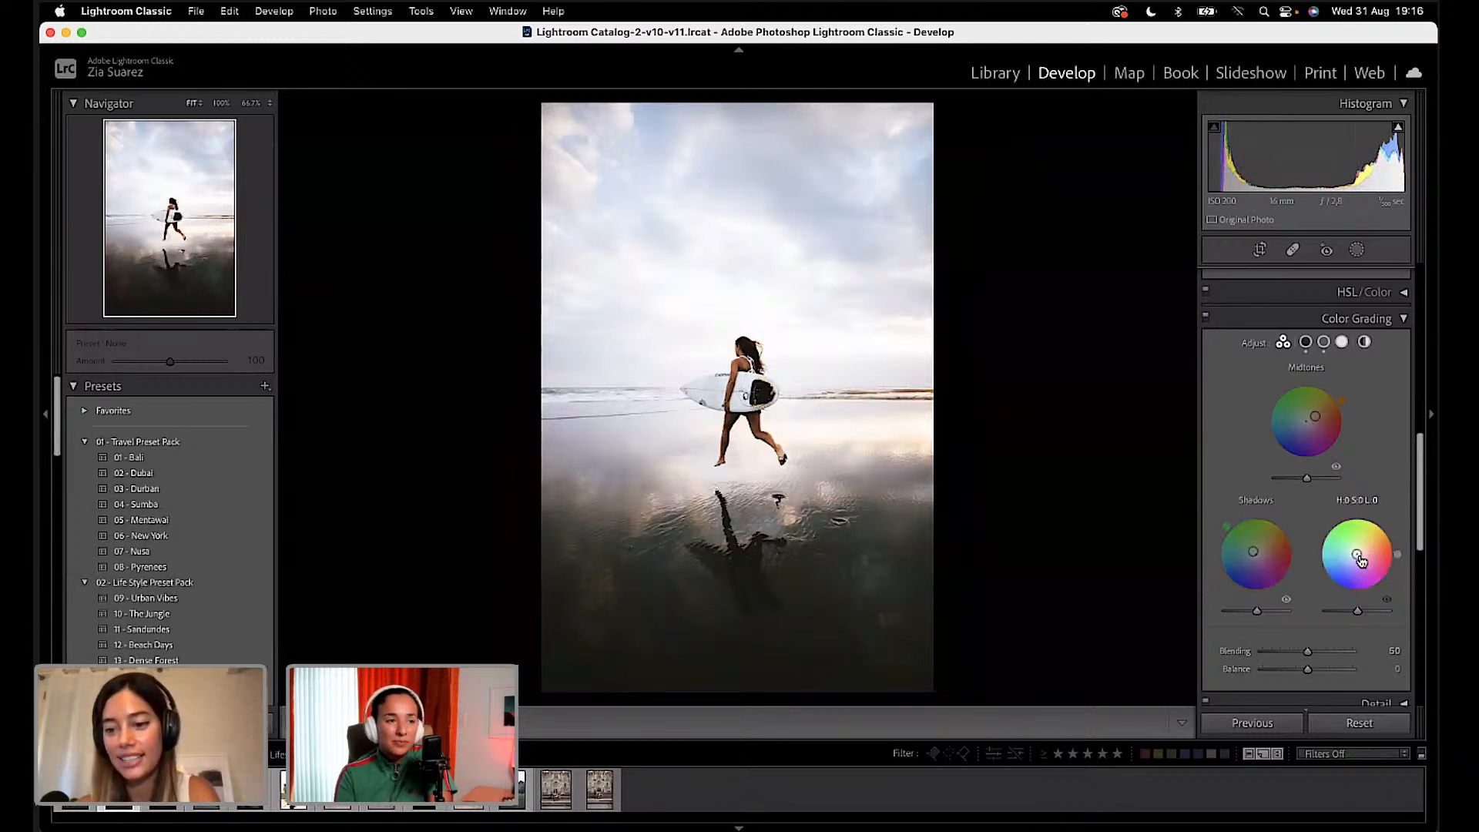
{"action": "left_click_drag", "start_coordinate": [1359, 557], "coordinate": [1359, 552]}
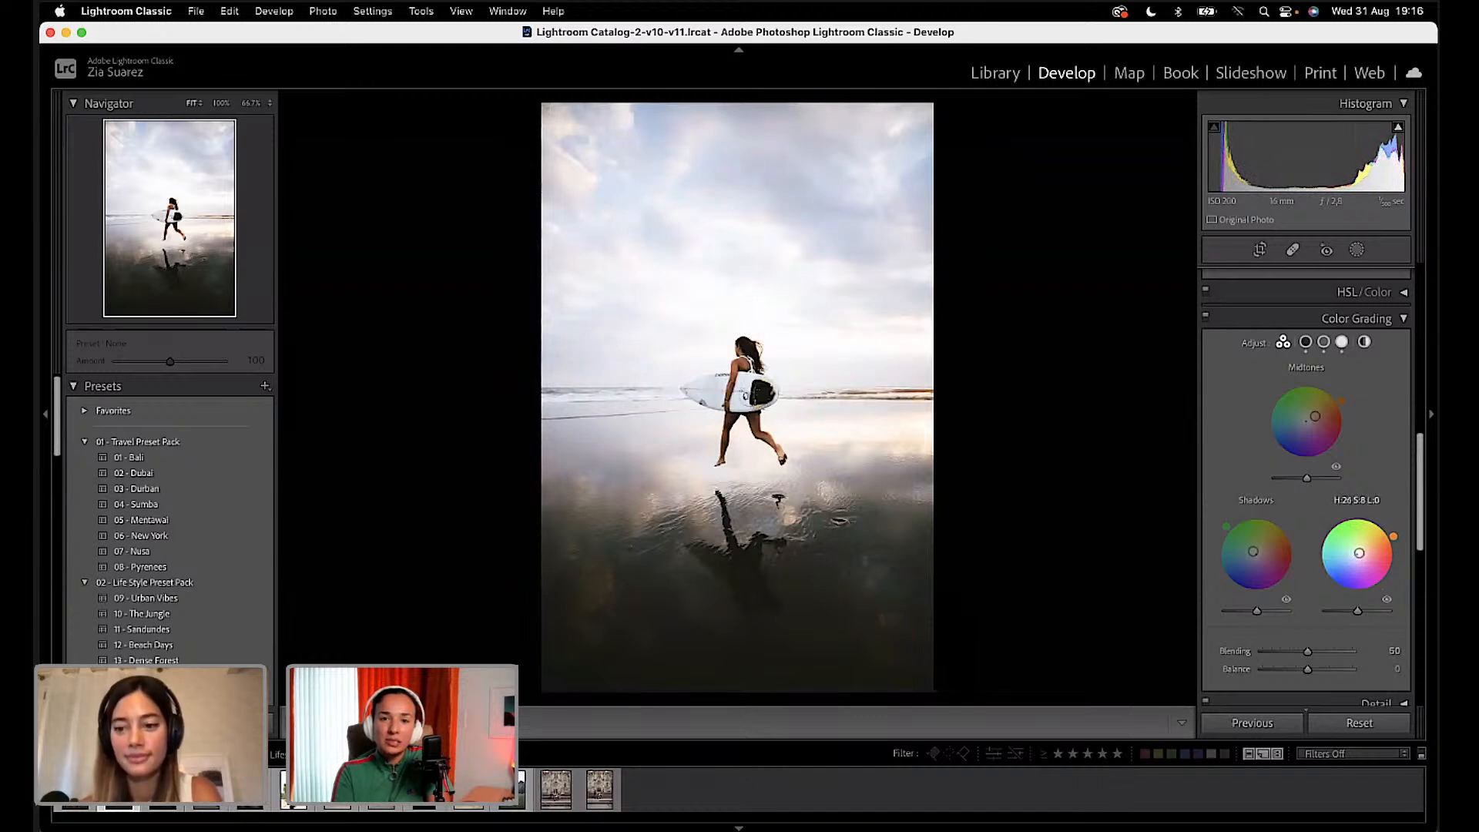
{"action": "mouse_move", "coordinate": [1359, 552]}
{"action": "left_mouse_down"}
{"action": "mouse_move", "coordinate": [1388, 528]}
{"action": "mouse_move", "coordinate": [1329, 524]}
{"action": "mouse_move", "coordinate": [1387, 528]}
{"action": "mouse_move", "coordinate": [1380, 587]}
{"action": "mouse_move", "coordinate": [1392, 532]}
{"action": "mouse_move", "coordinate": [1396, 574]}
{"action": "left_mouse_up"}
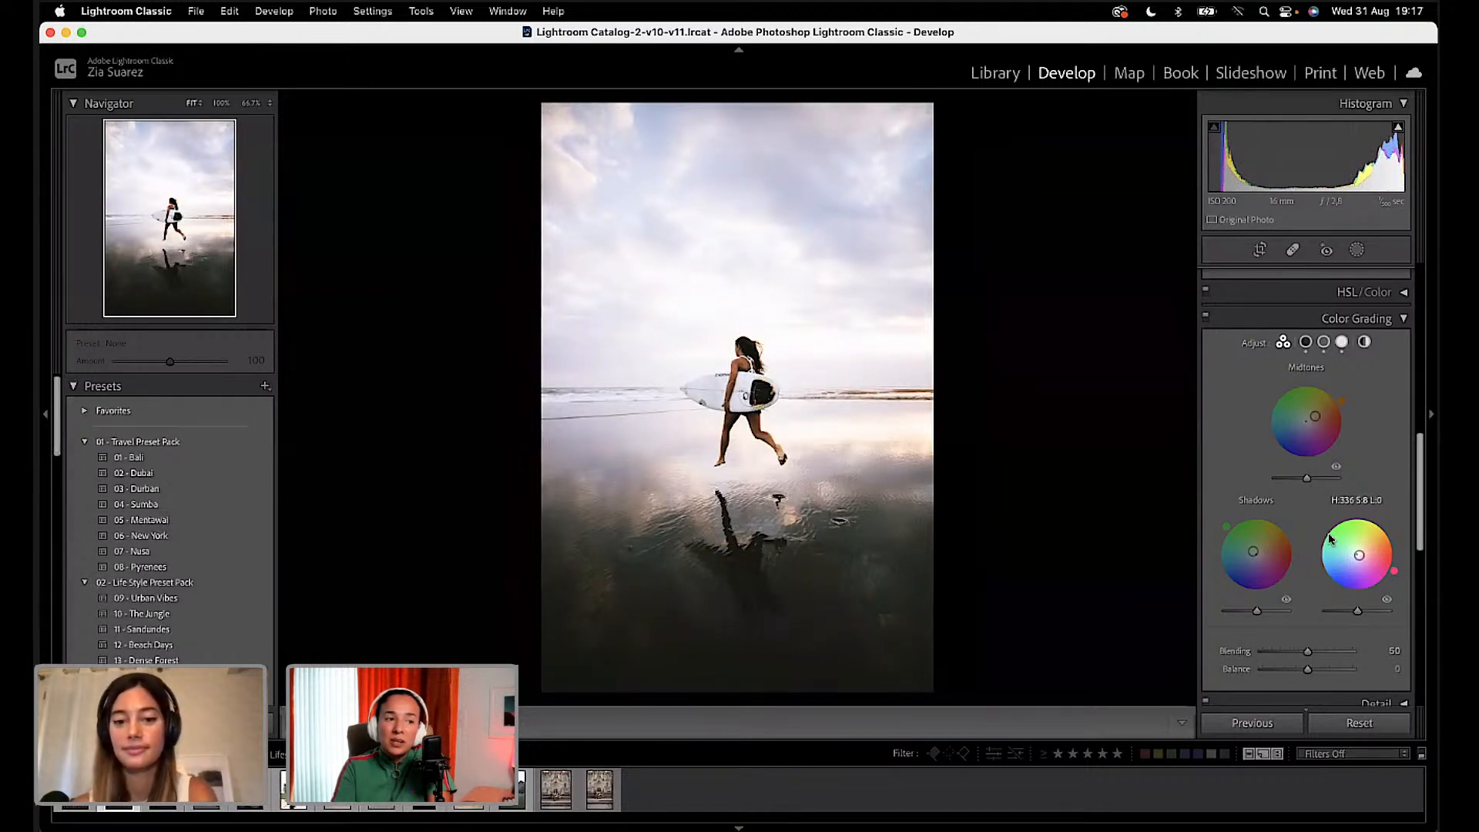
{"action": "mouse_move", "coordinate": [1396, 571]}
{"action": "left_mouse_down"}
{"action": "mouse_move", "coordinate": [1394, 539]}
{"action": "mouse_move", "coordinate": [1397, 552]}
{"action": "left_mouse_up"}
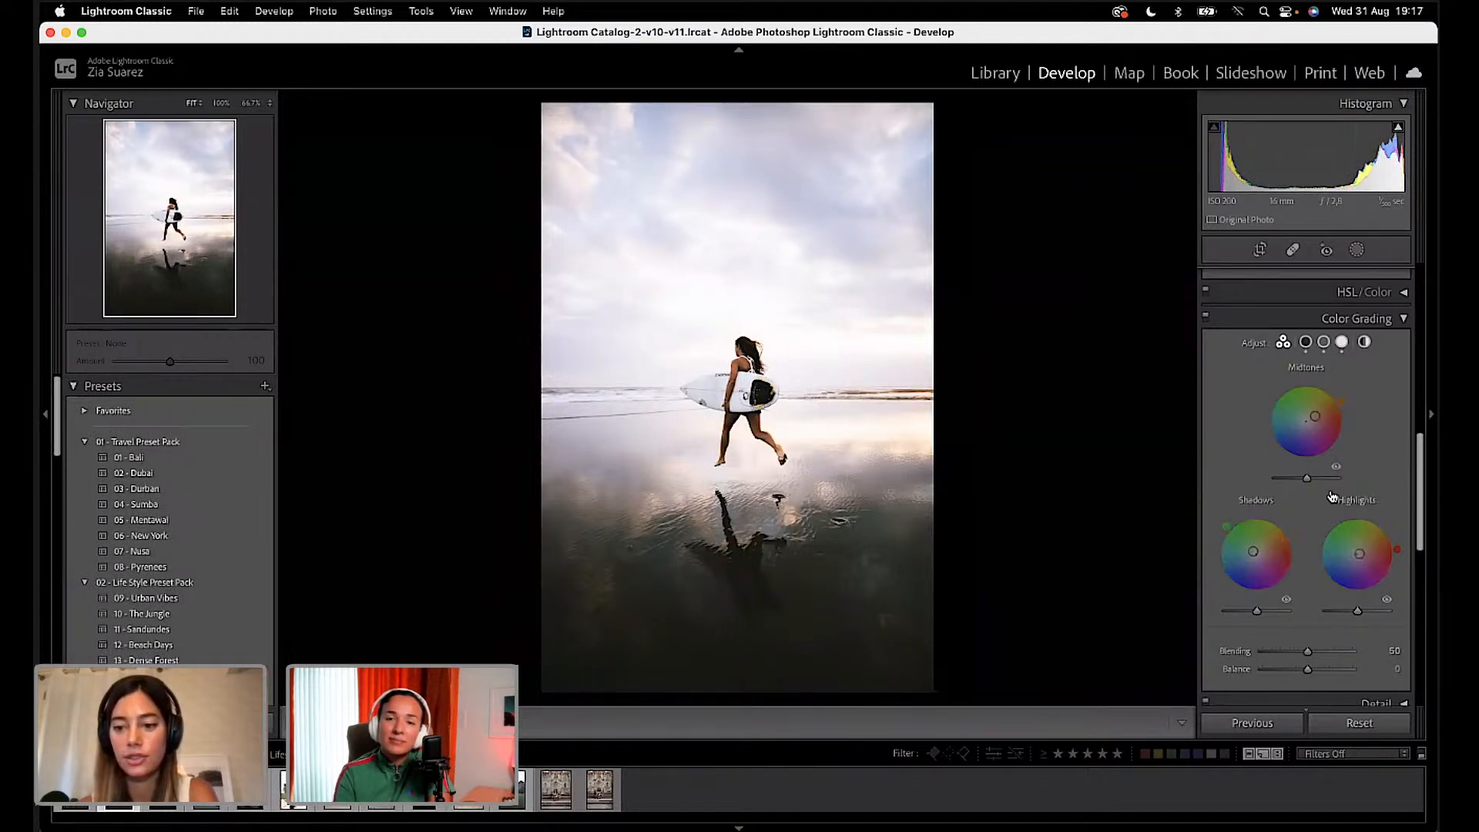
Step: Set the color grading blending to 99
{"action": "scroll", "coordinate": [1332, 496], "scroll_direction": "down", "scroll_amount": 1}
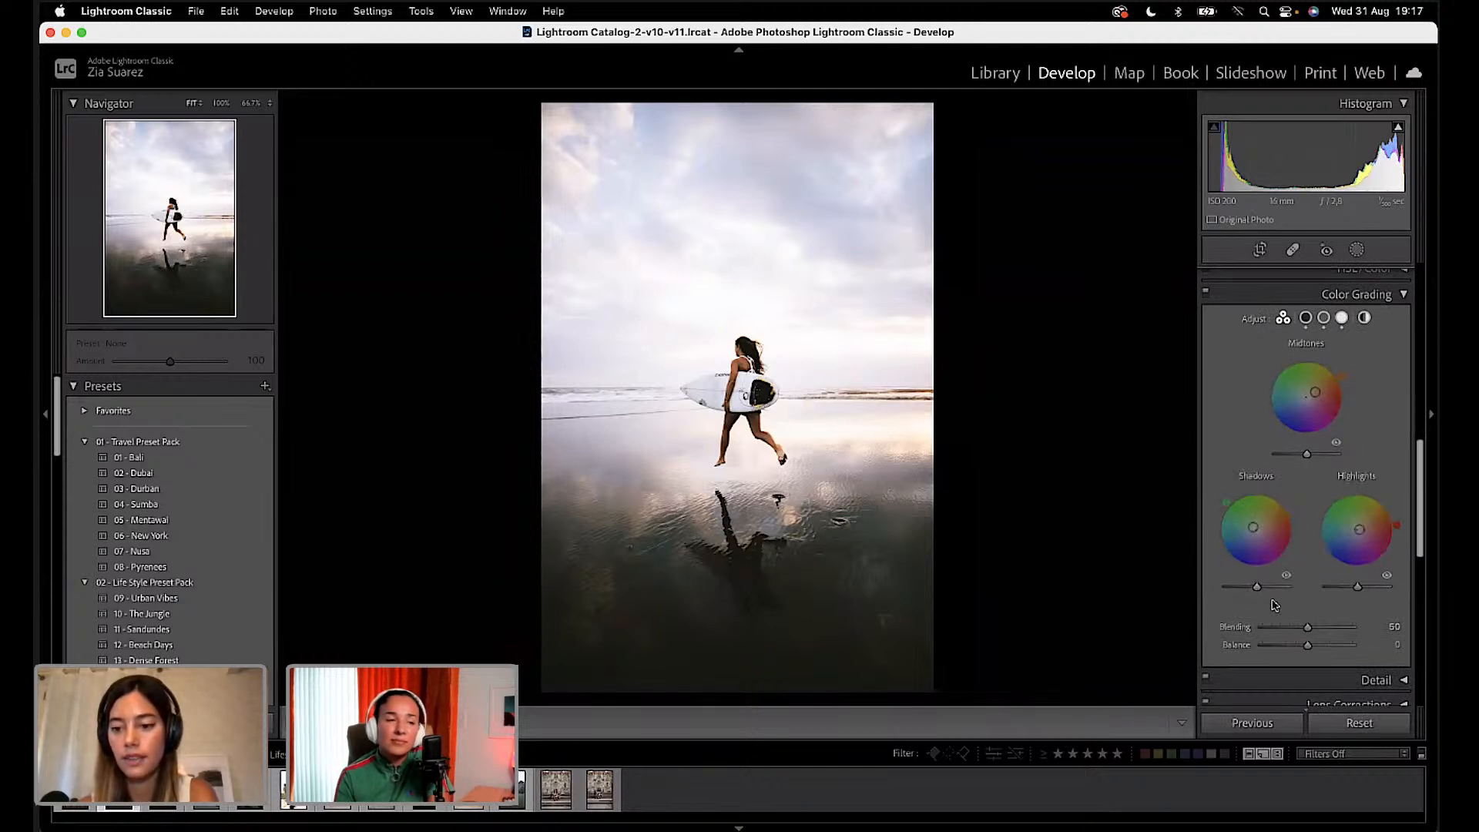
{"action": "left_click_drag", "start_coordinate": [1309, 629], "coordinate": [1349, 630]}
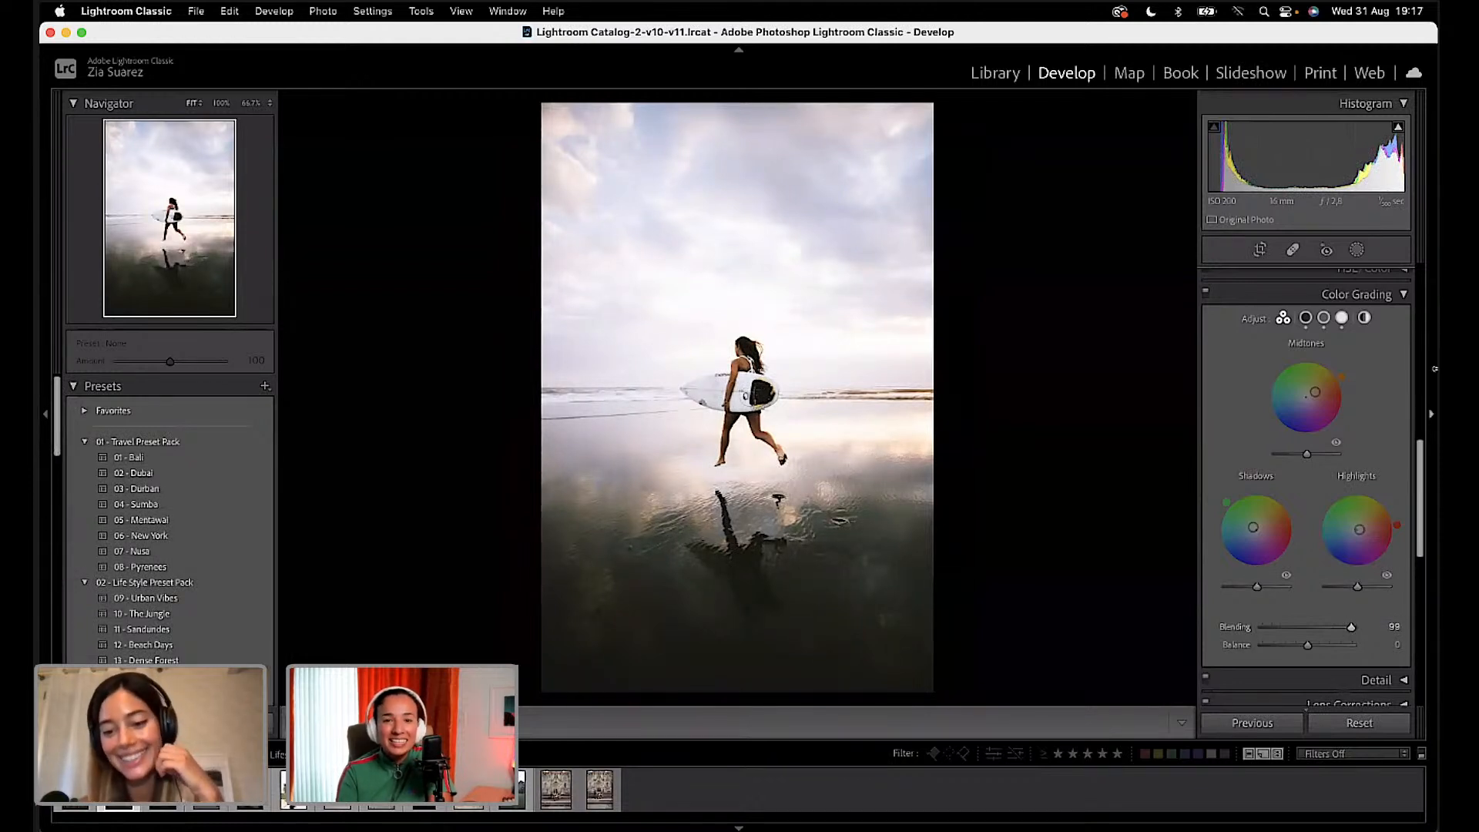
Step: Raise the photo's shadows to +19 in the basic tone adjustments
{"action": "scroll", "coordinate": [1316, 409], "scroll_direction": "up", "scroll_amount": 2}
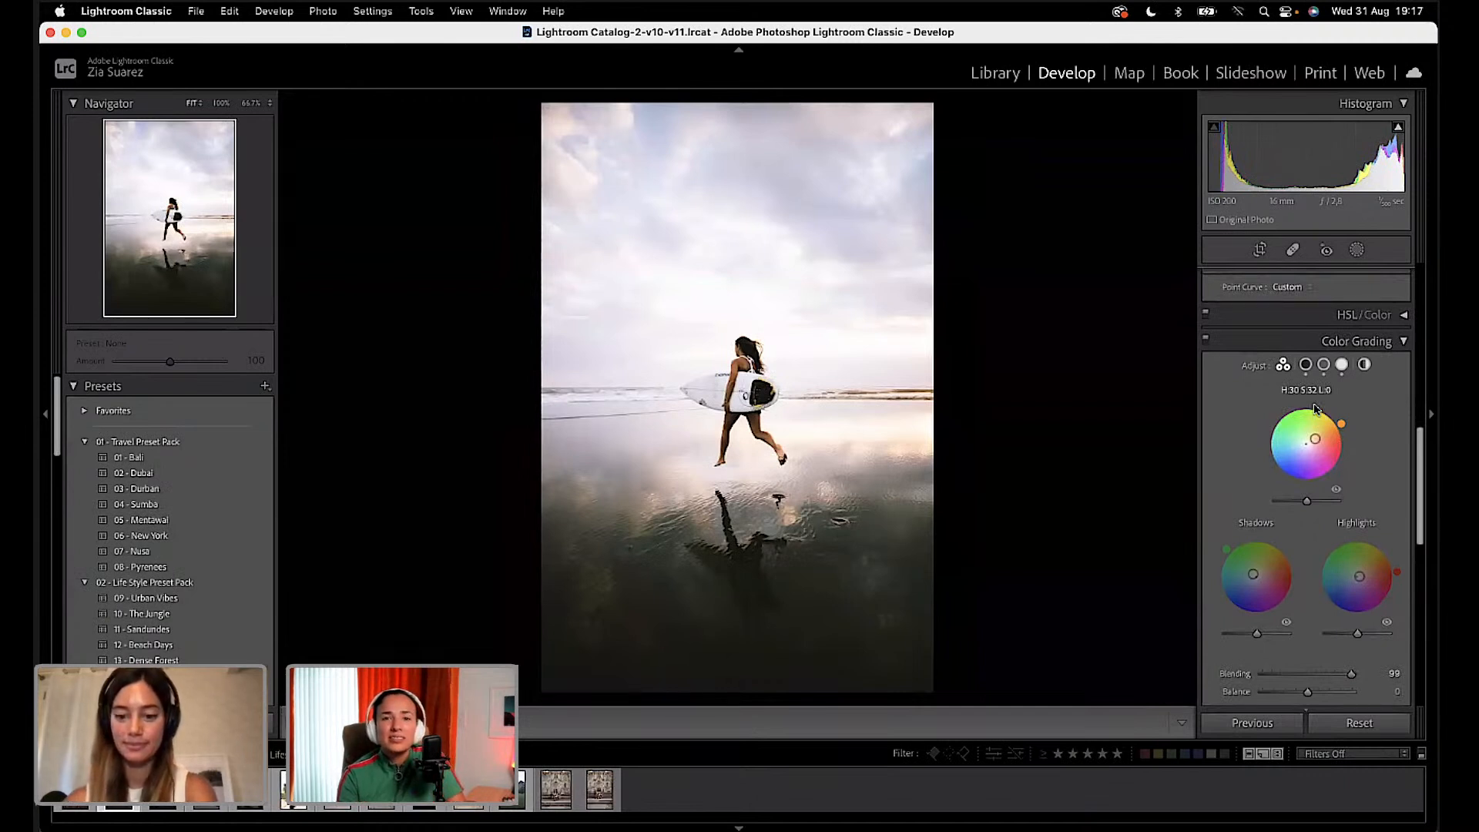
{"action": "scroll", "coordinate": [1317, 409], "scroll_direction": "up", "scroll_amount": 2}
{"action": "scroll", "coordinate": [1317, 408], "scroll_direction": "up", "scroll_amount": 2}
{"action": "scroll", "coordinate": [1317, 408], "scroll_direction": "up", "scroll_amount": 10}
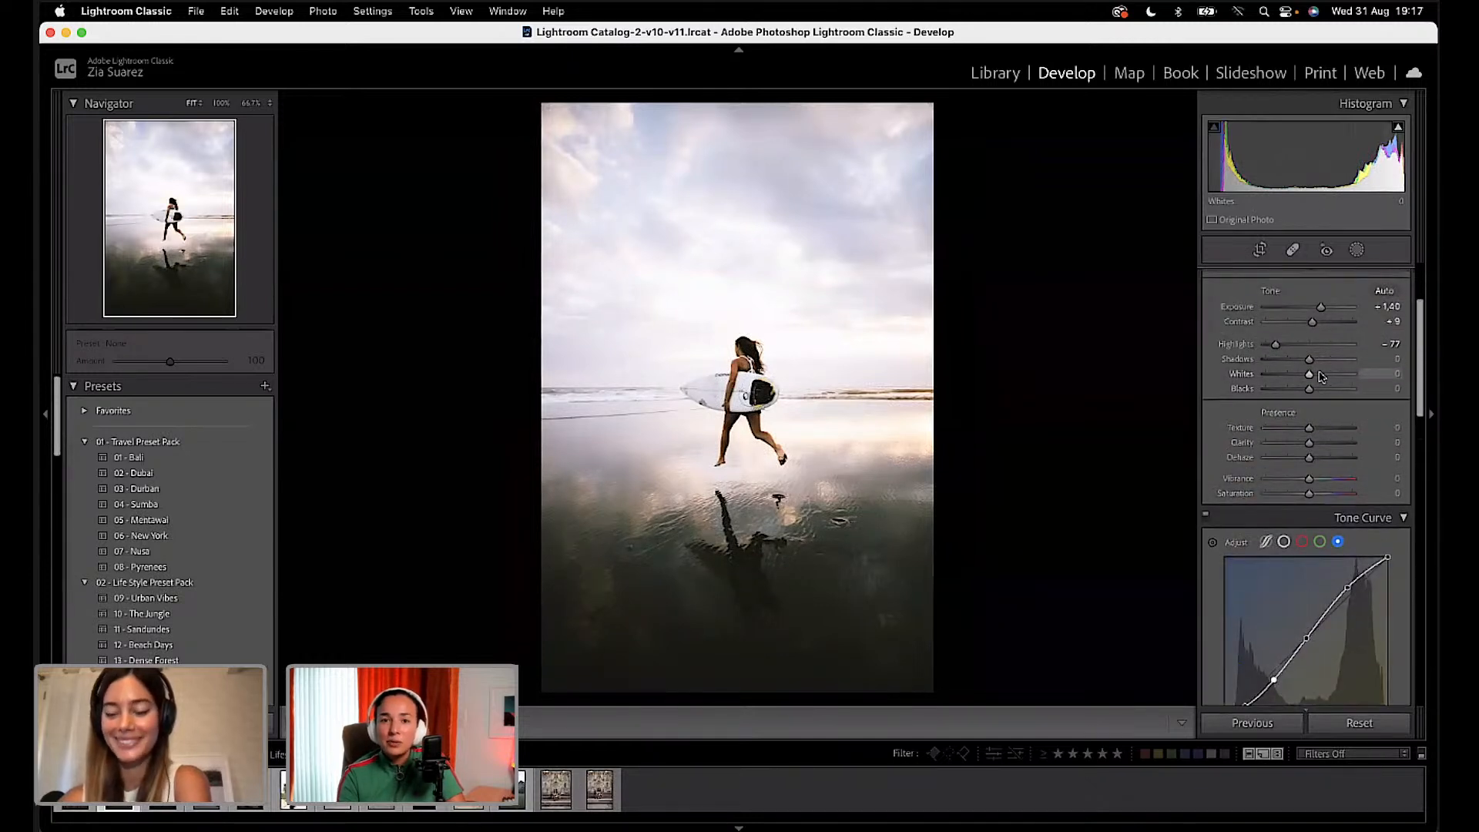
{"action": "left_click_drag", "start_coordinate": [1315, 363], "coordinate": [1324, 365]}
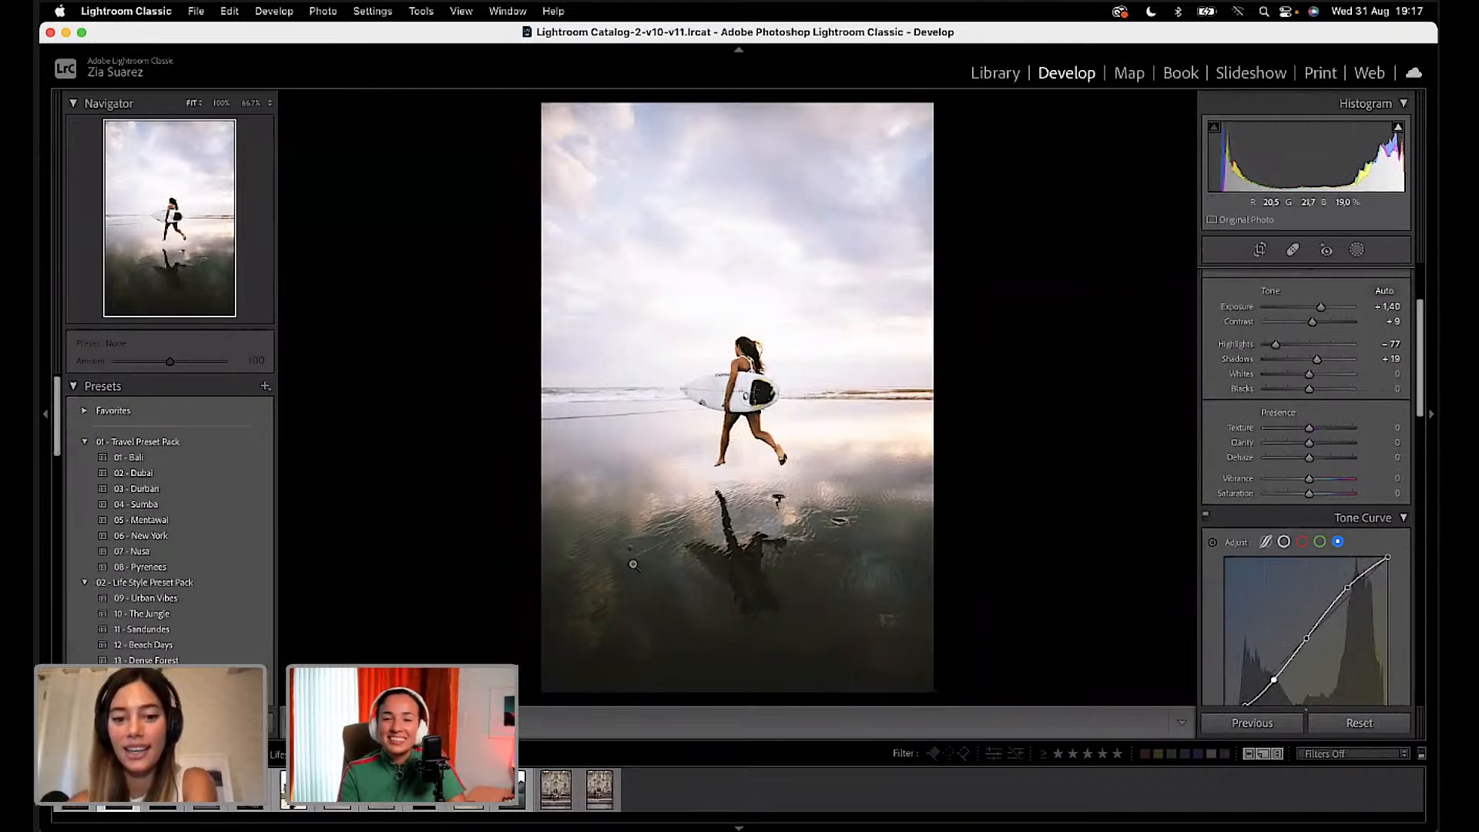
Step: Heal the dark debris in the water below the surfer's feet, sampling the neighbouring ripples beside the leg's reflection
{"action": "left_click", "coordinate": [783, 516]}
{"action": "left_click", "coordinate": [1293, 249]}
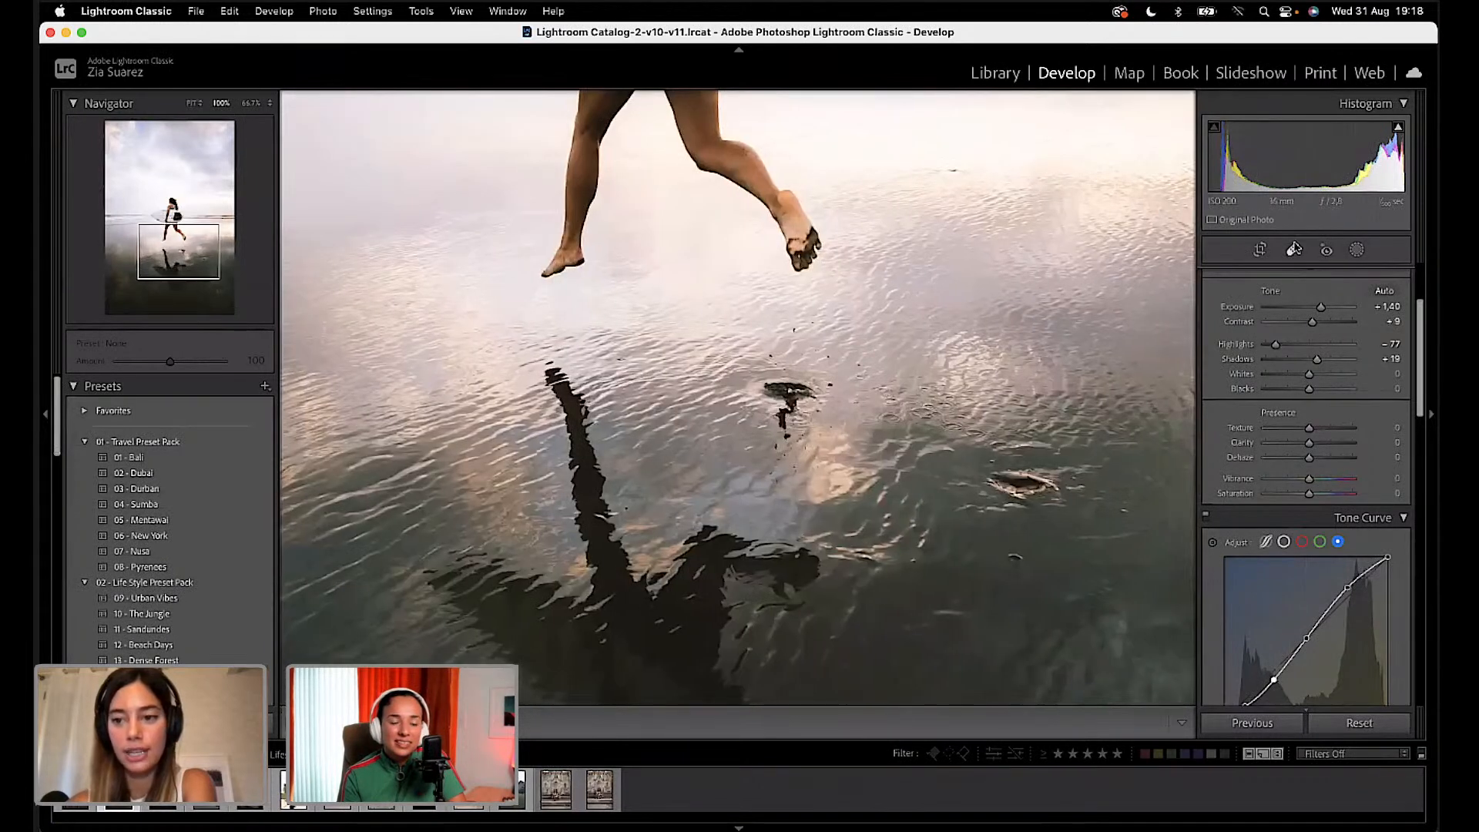
{"action": "mouse_move", "coordinate": [778, 377]}
{"action": "left_mouse_down"}
{"action": "mouse_move", "coordinate": [790, 413]}
{"action": "mouse_move", "coordinate": [774, 431]}
{"action": "mouse_move", "coordinate": [795, 368]}
{"action": "mouse_move", "coordinate": [807, 405]}
{"action": "mouse_move", "coordinate": [788, 428]}
{"action": "mouse_move", "coordinate": [769, 384]}
{"action": "left_mouse_up"}
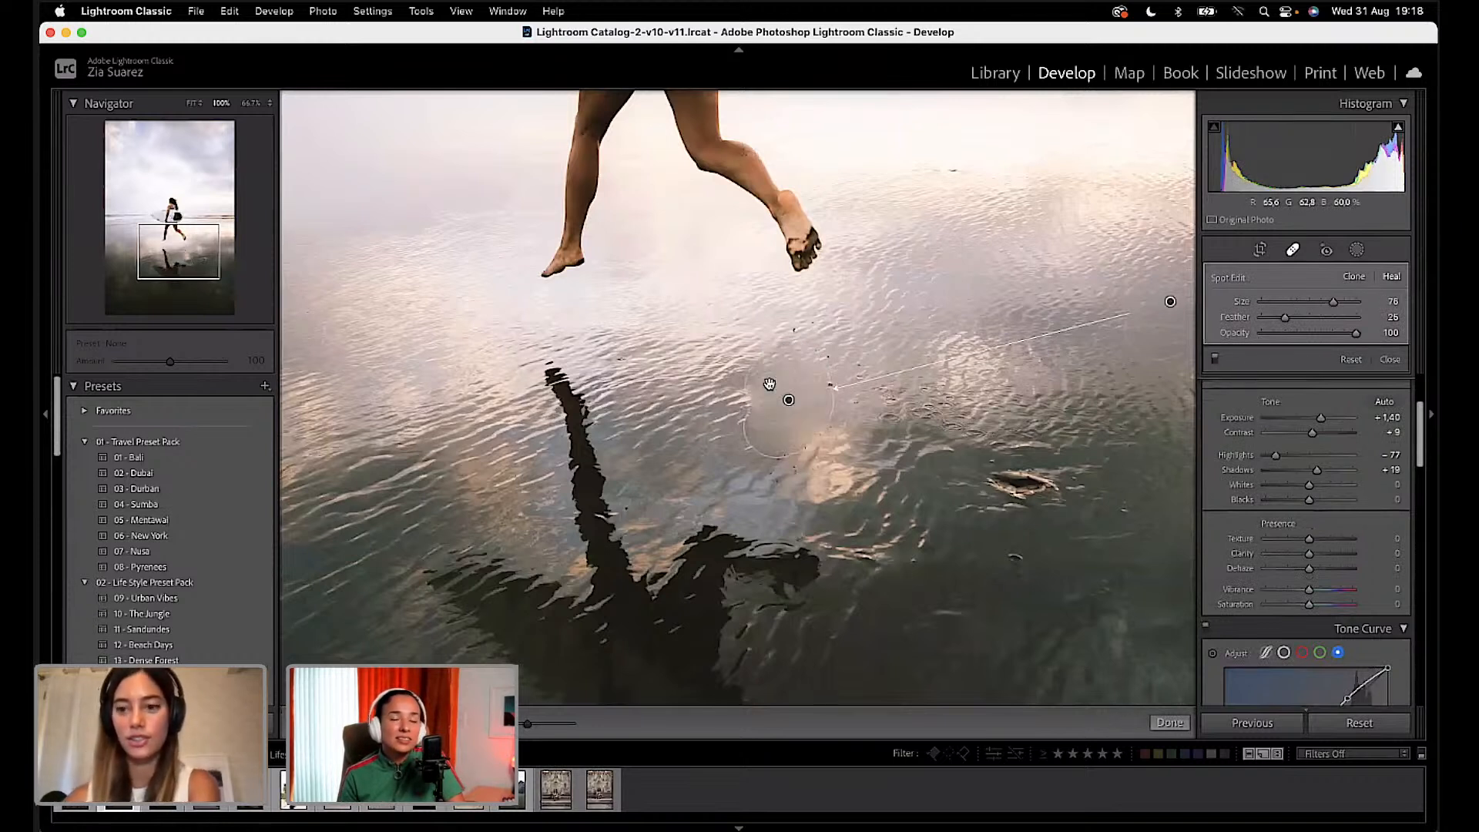
{"action": "mouse_move", "coordinate": [1000, 325]}
{"action": "left_mouse_down"}
{"action": "mouse_move", "coordinate": [927, 380]}
{"action": "mouse_move", "coordinate": [921, 409]}
{"action": "mouse_move", "coordinate": [683, 387]}
{"action": "left_mouse_up"}
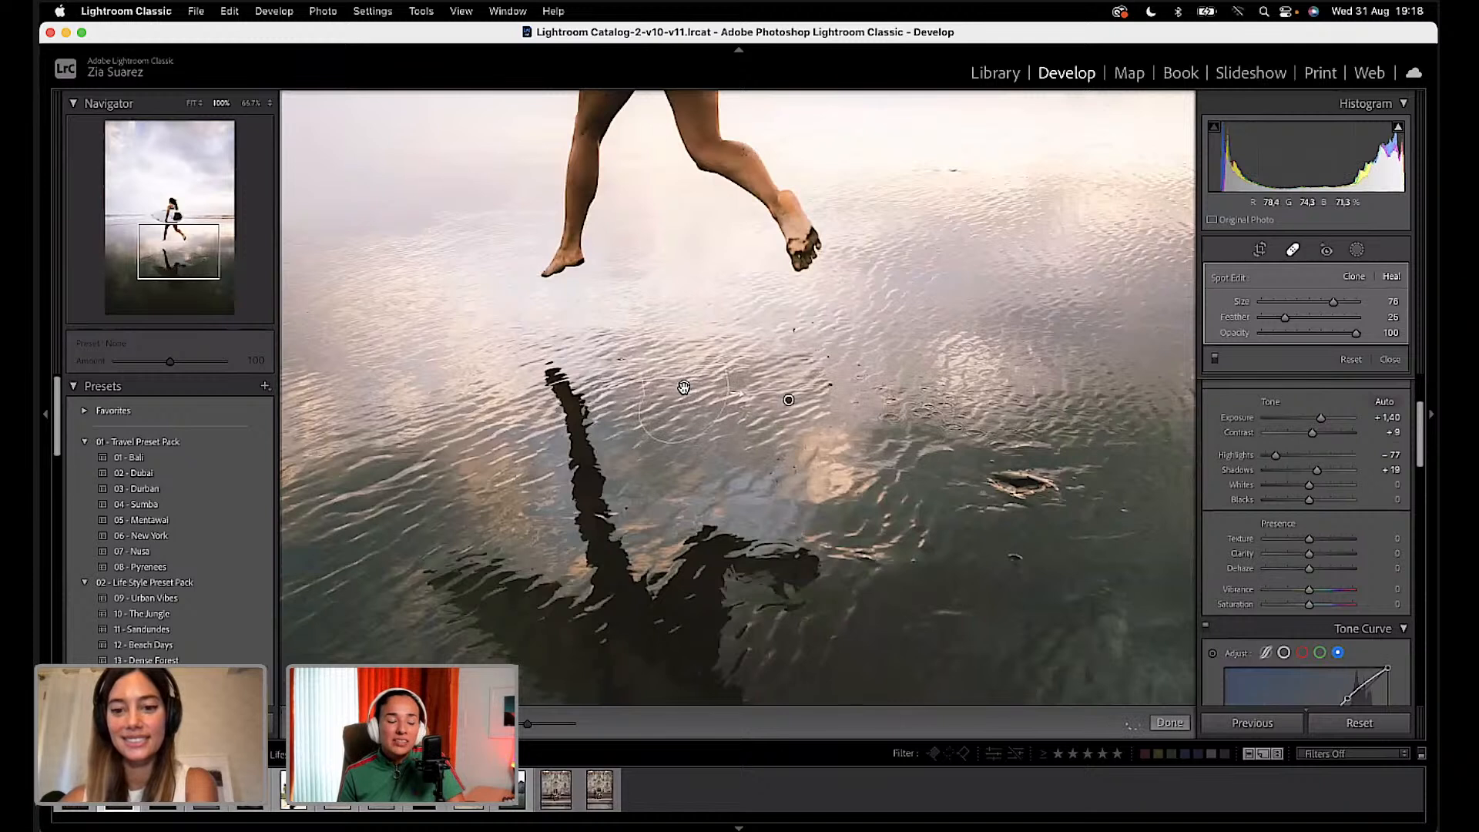
{"action": "key", "text": "Return"}
Step: Heal the larger piece of debris beside the surfer's reflection and the small speck just below it
{"action": "mouse_move", "coordinate": [999, 483]}
{"action": "left_mouse_down"}
{"action": "mouse_move", "coordinate": [1041, 489]}
{"action": "mouse_move", "coordinate": [994, 480]}
{"action": "left_mouse_up"}
{"action": "key", "text": "q"}
{"action": "scroll", "coordinate": [1054, 201], "scroll_direction": "down", "scroll_amount": 1}
{"action": "scroll", "coordinate": [1053, 202], "scroll_direction": "down", "scroll_amount": 5}
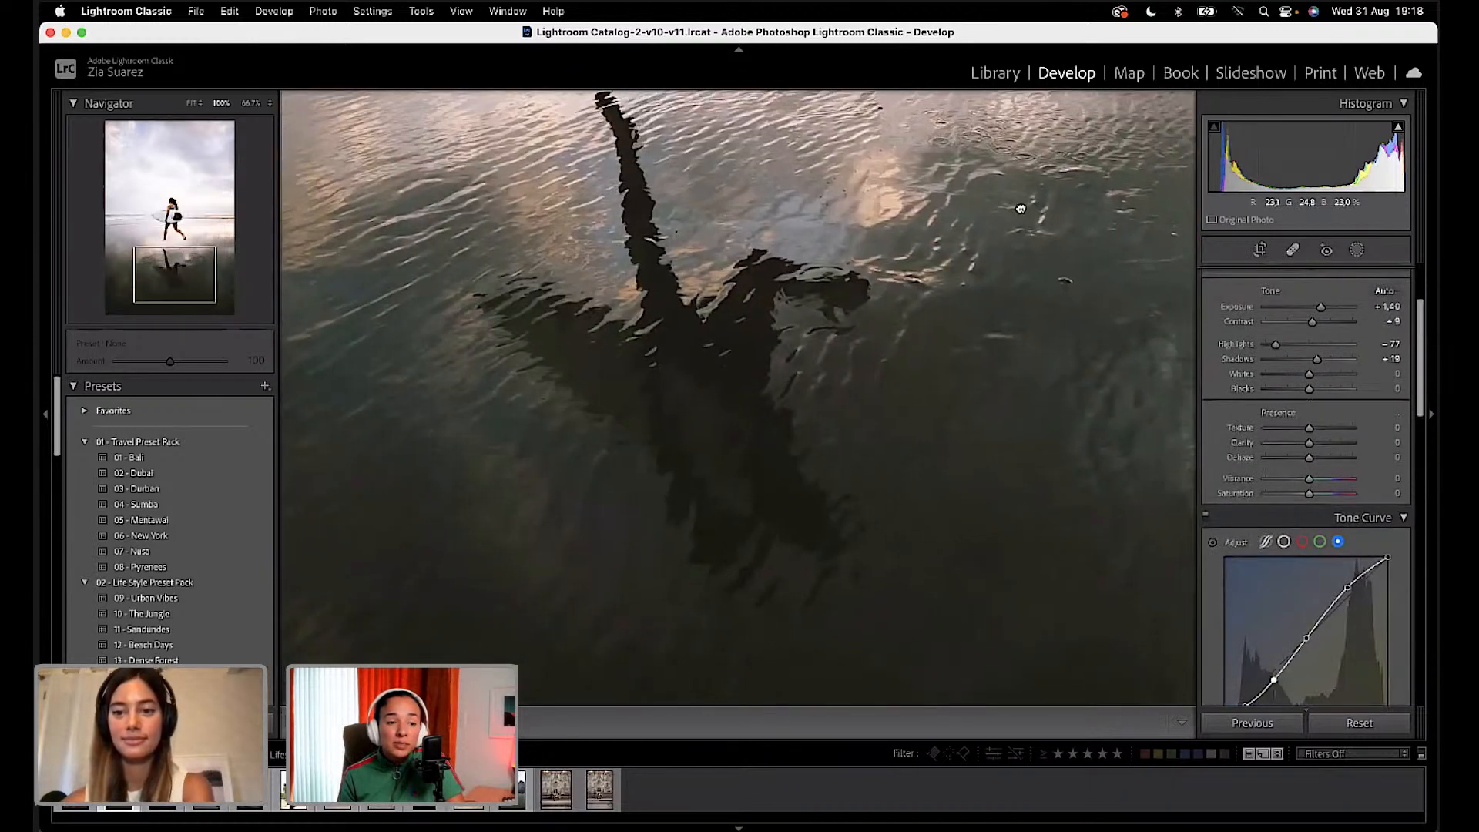
{"action": "left_click", "coordinate": [1292, 248]}
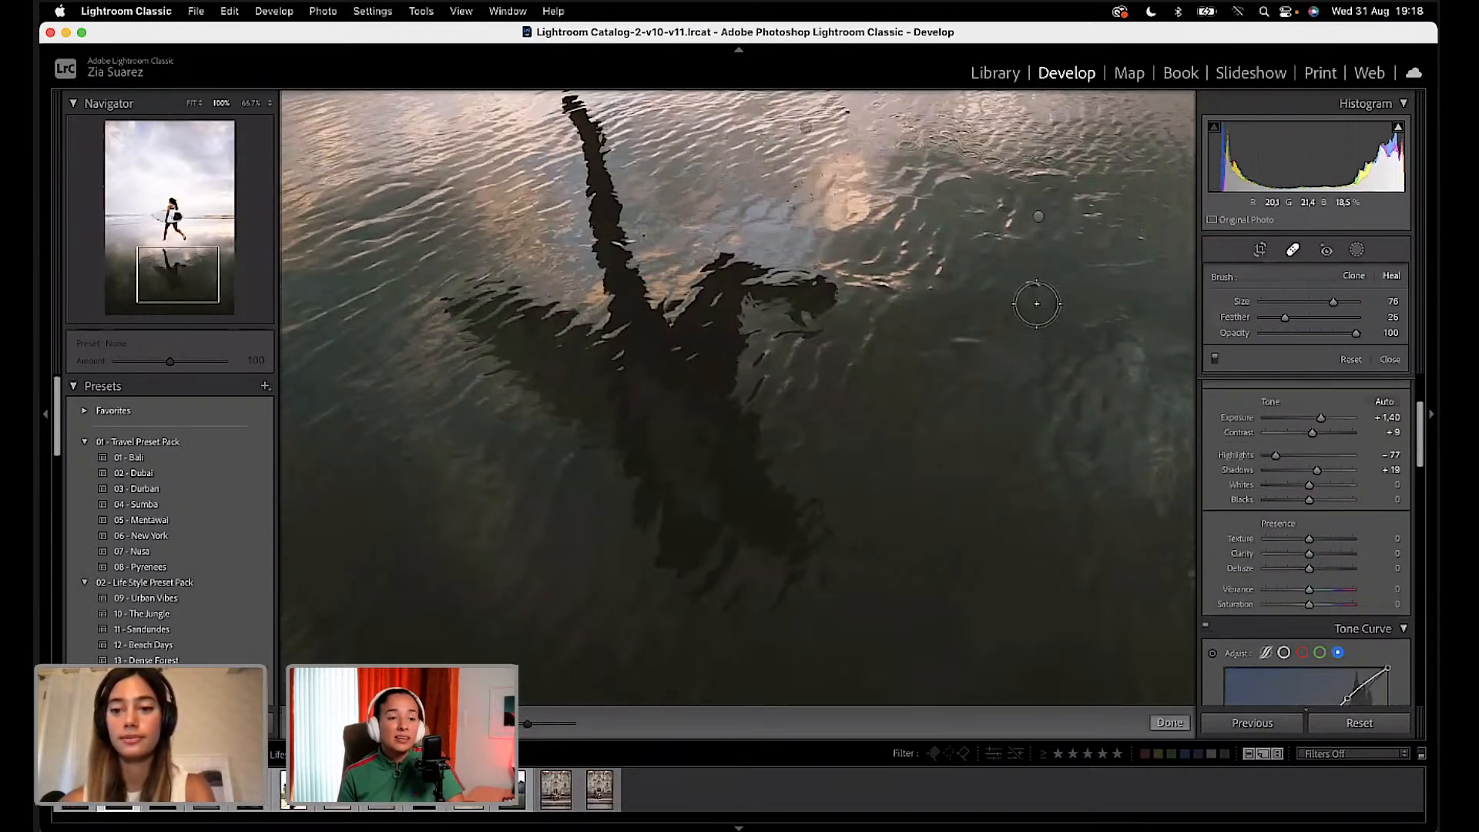
{"action": "left_click", "coordinate": [1034, 293]}
{"action": "key", "text": "q"}
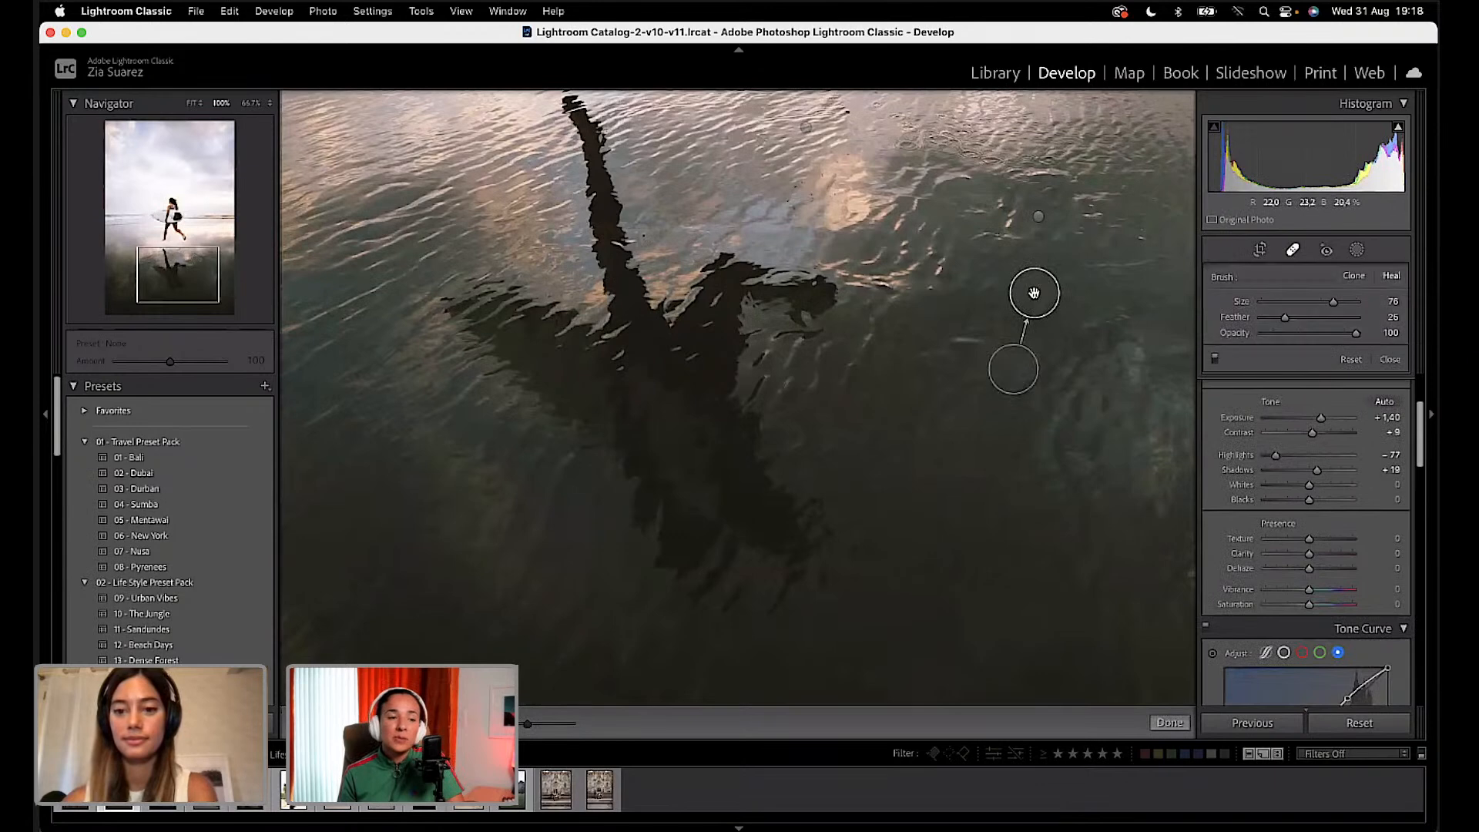
Step: Heal the small stone in the dark water on the other side of the reflection and return to the full photo
{"action": "left_click_drag", "start_coordinate": [802, 353], "coordinate": [1199, 445]}
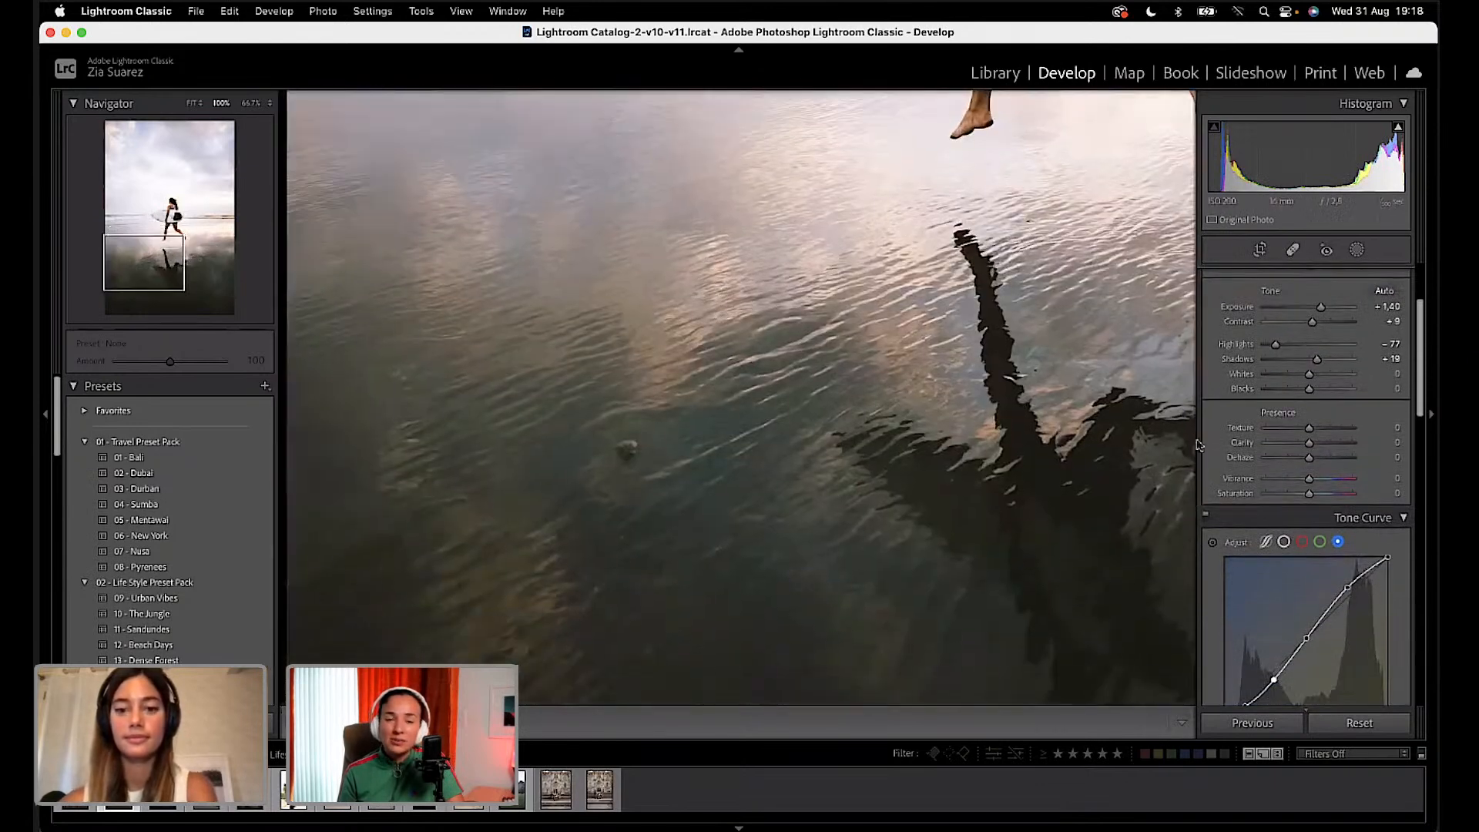
{"action": "left_click", "coordinate": [1293, 249]}
{"action": "left_click", "coordinate": [622, 449]}
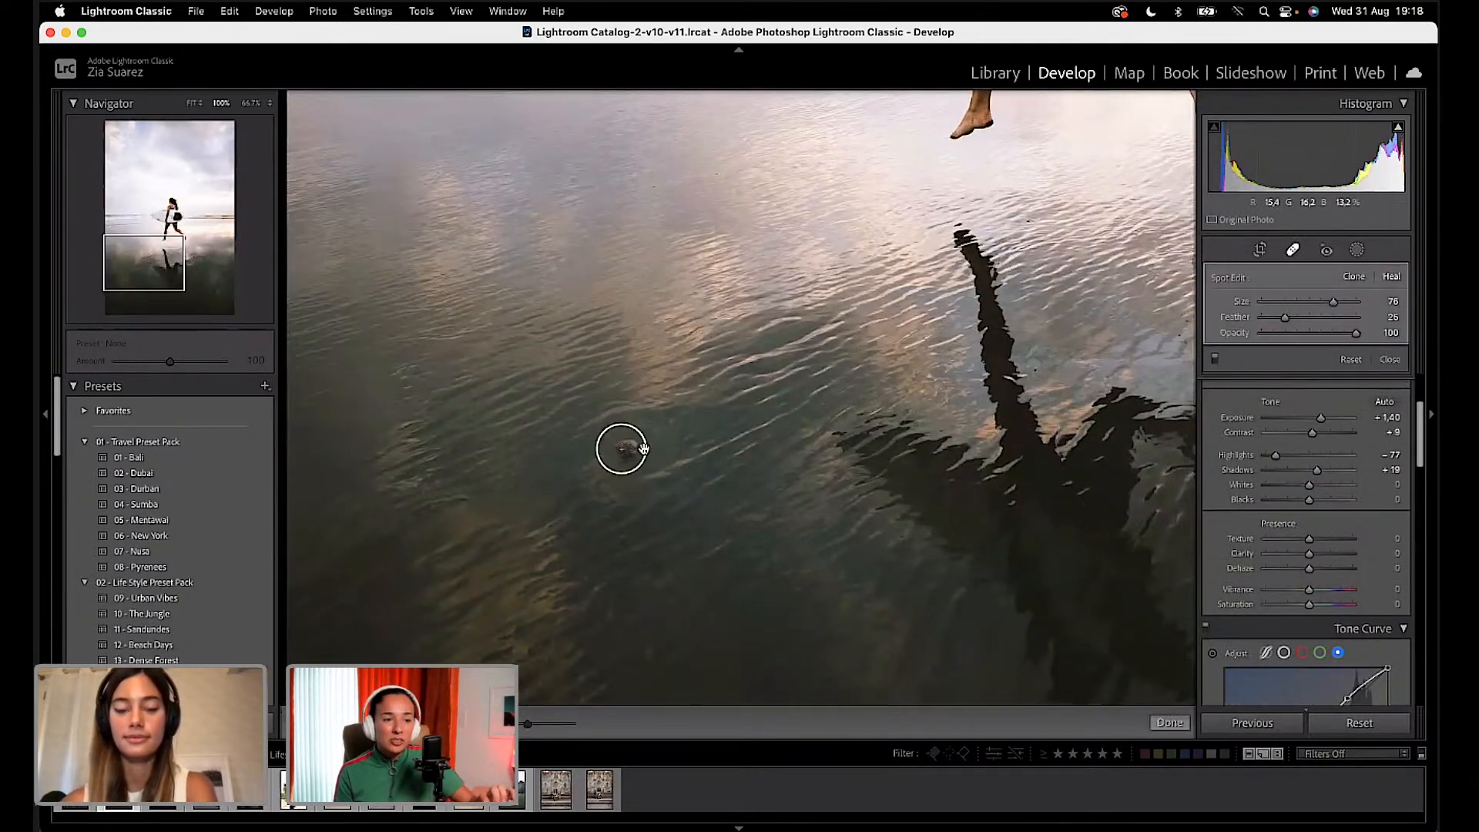
{"action": "left_click", "coordinate": [1169, 723]}
{"action": "left_click", "coordinate": [1002, 524]}
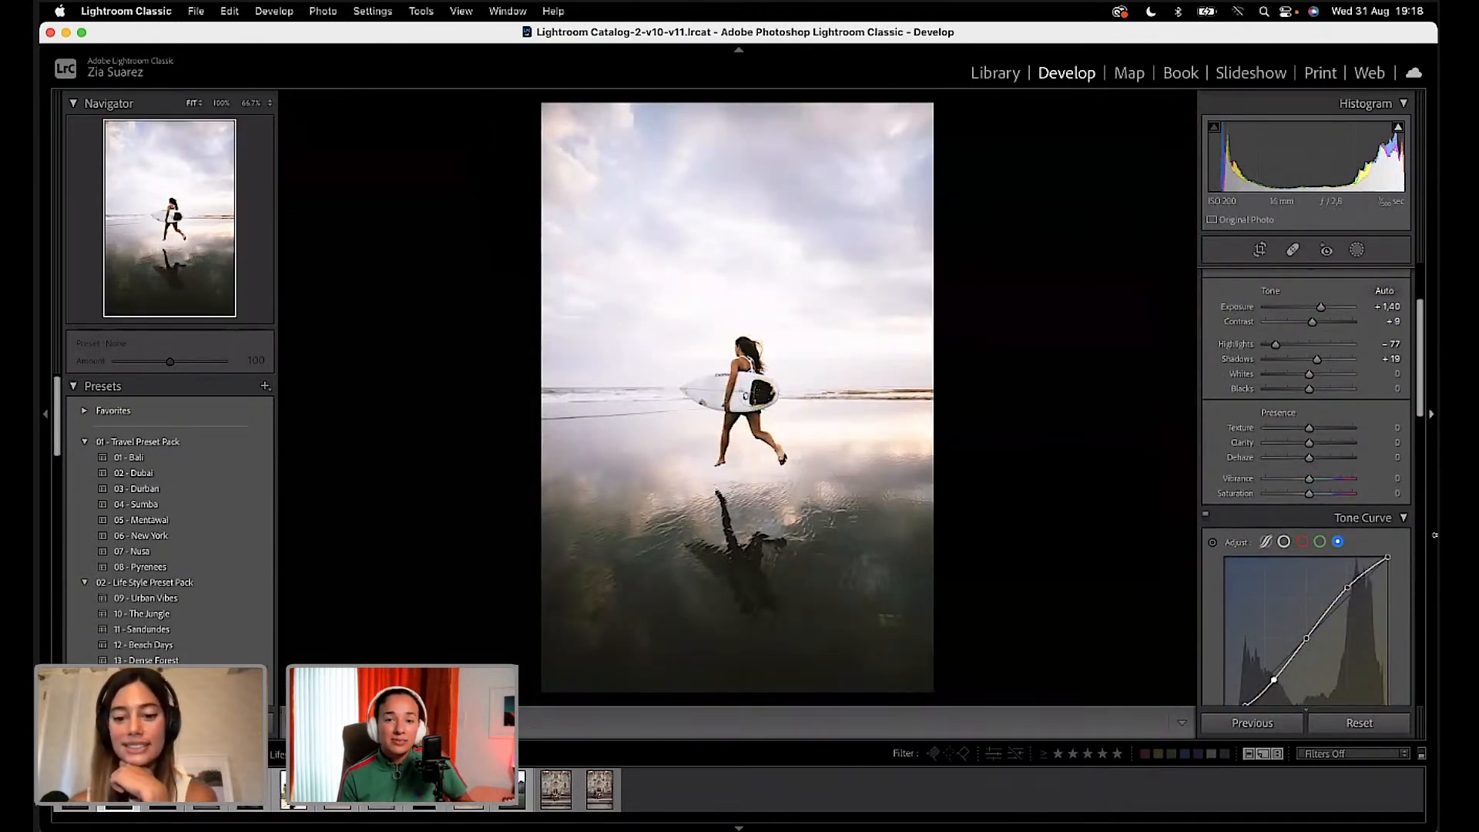
Step: Set the highlights to -76, the shadows to +30 and the whites to -5
{"action": "left_click_drag", "start_coordinate": [1275, 344], "coordinate": [1272, 351]}
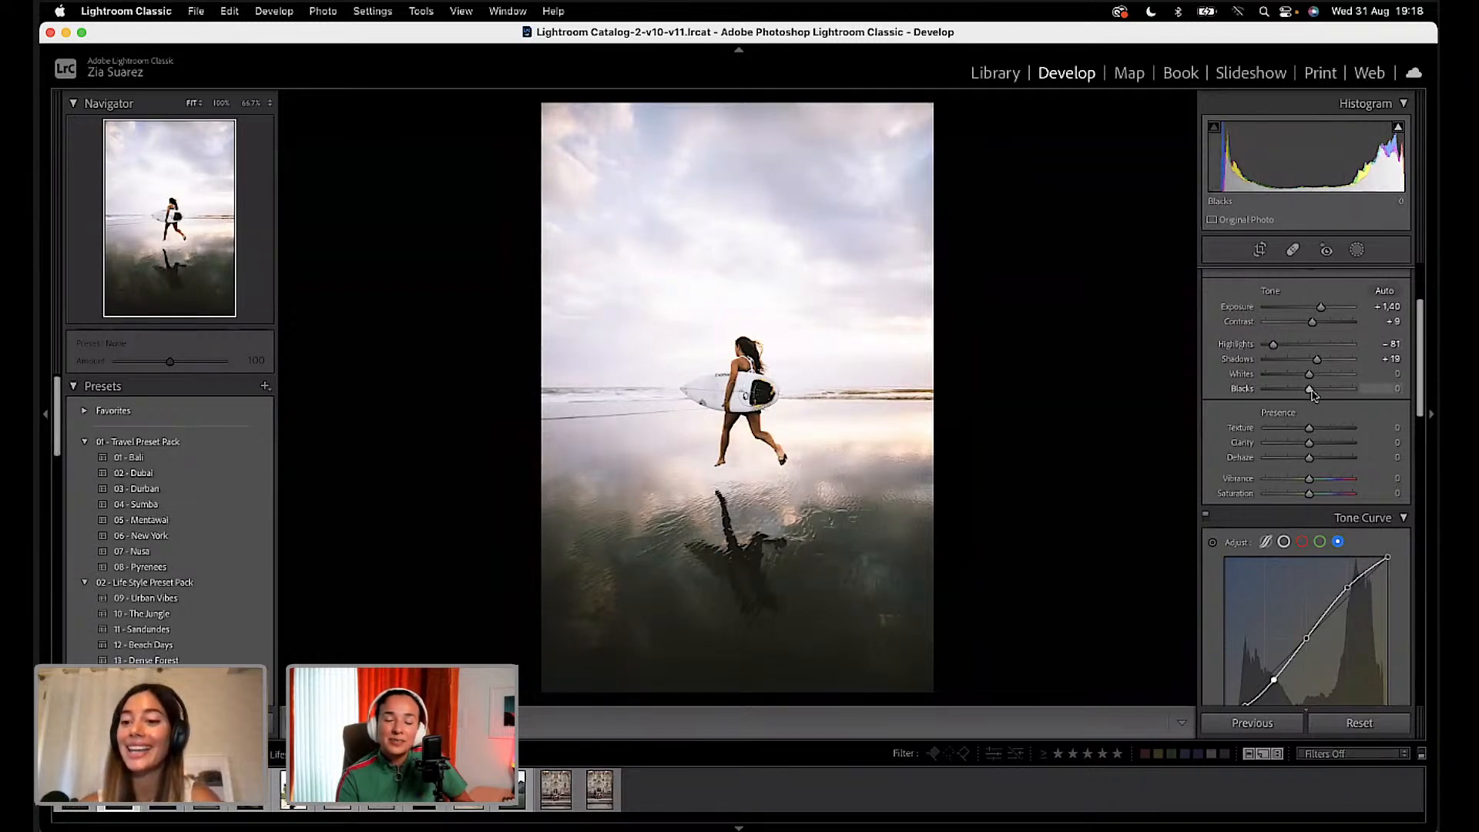
{"action": "left_click_drag", "start_coordinate": [1308, 375], "coordinate": [1275, 351]}
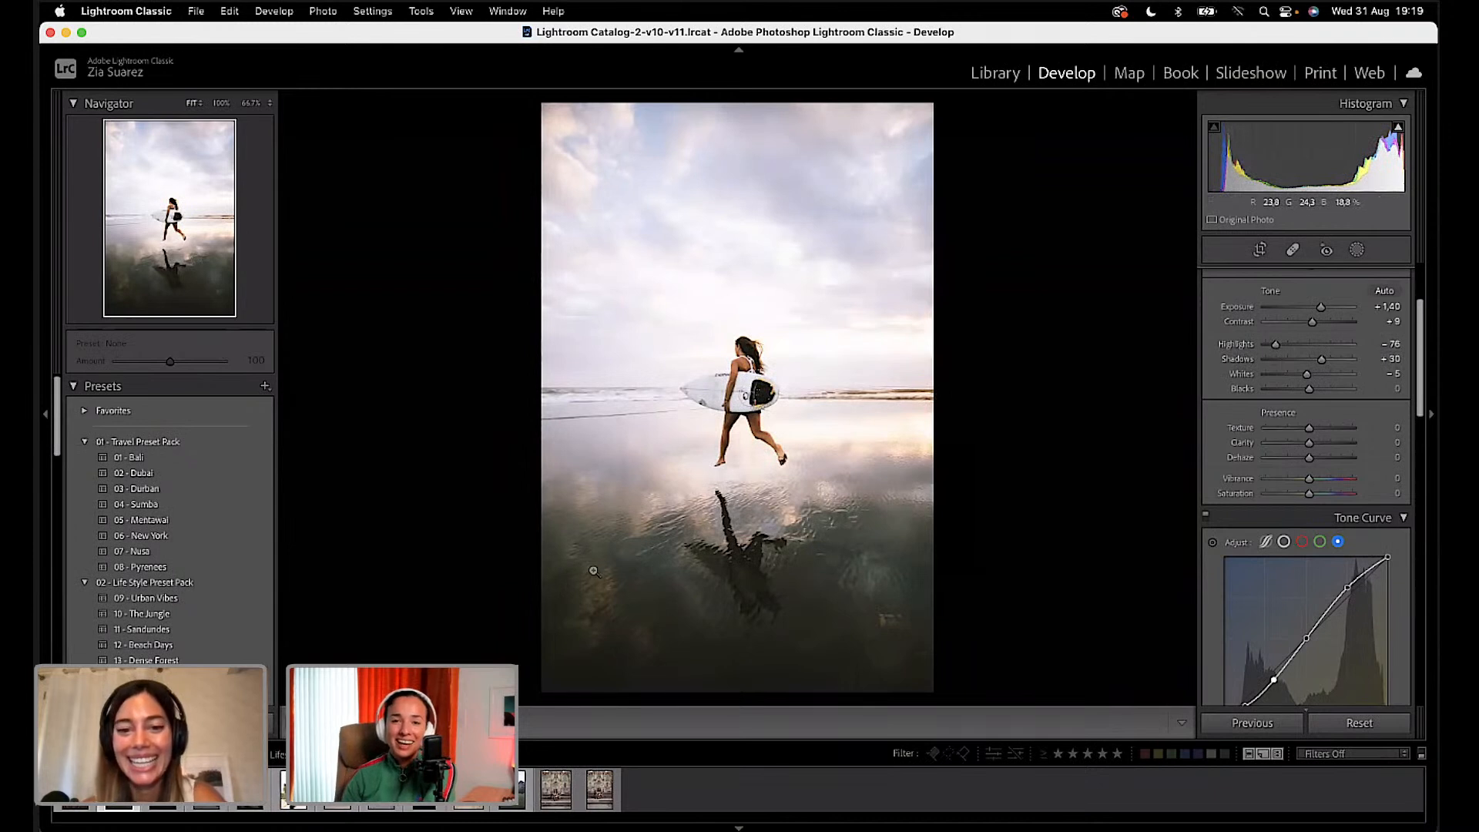
Step: Review the tone curve, color grading, transform and effects settings, and return to the basic adjustments
{"action": "scroll", "coordinate": [1399, 548], "scroll_direction": "down", "scroll_amount": 4}
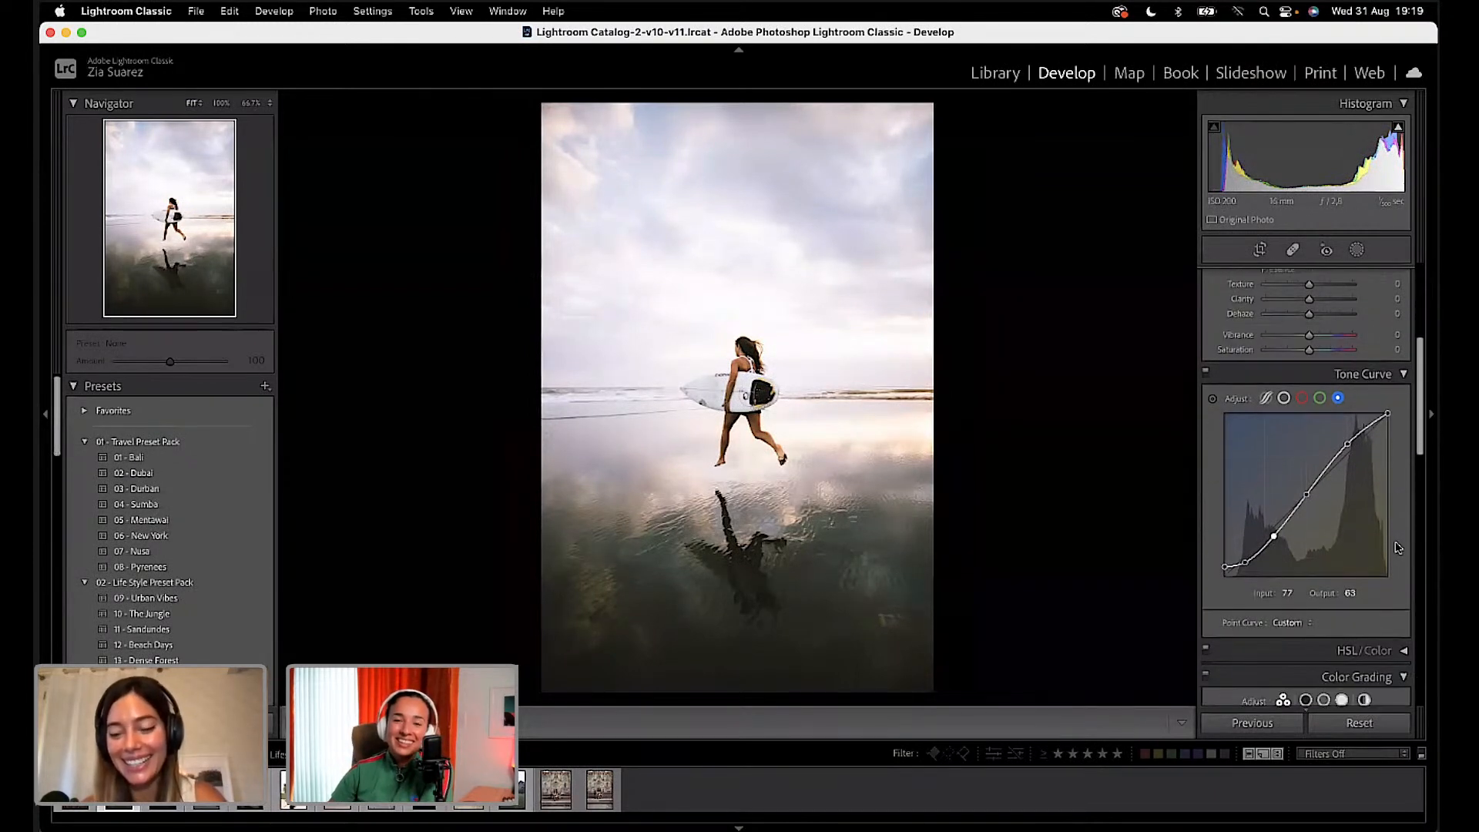
{"action": "scroll", "coordinate": [1398, 548], "scroll_direction": "down", "scroll_amount": 9}
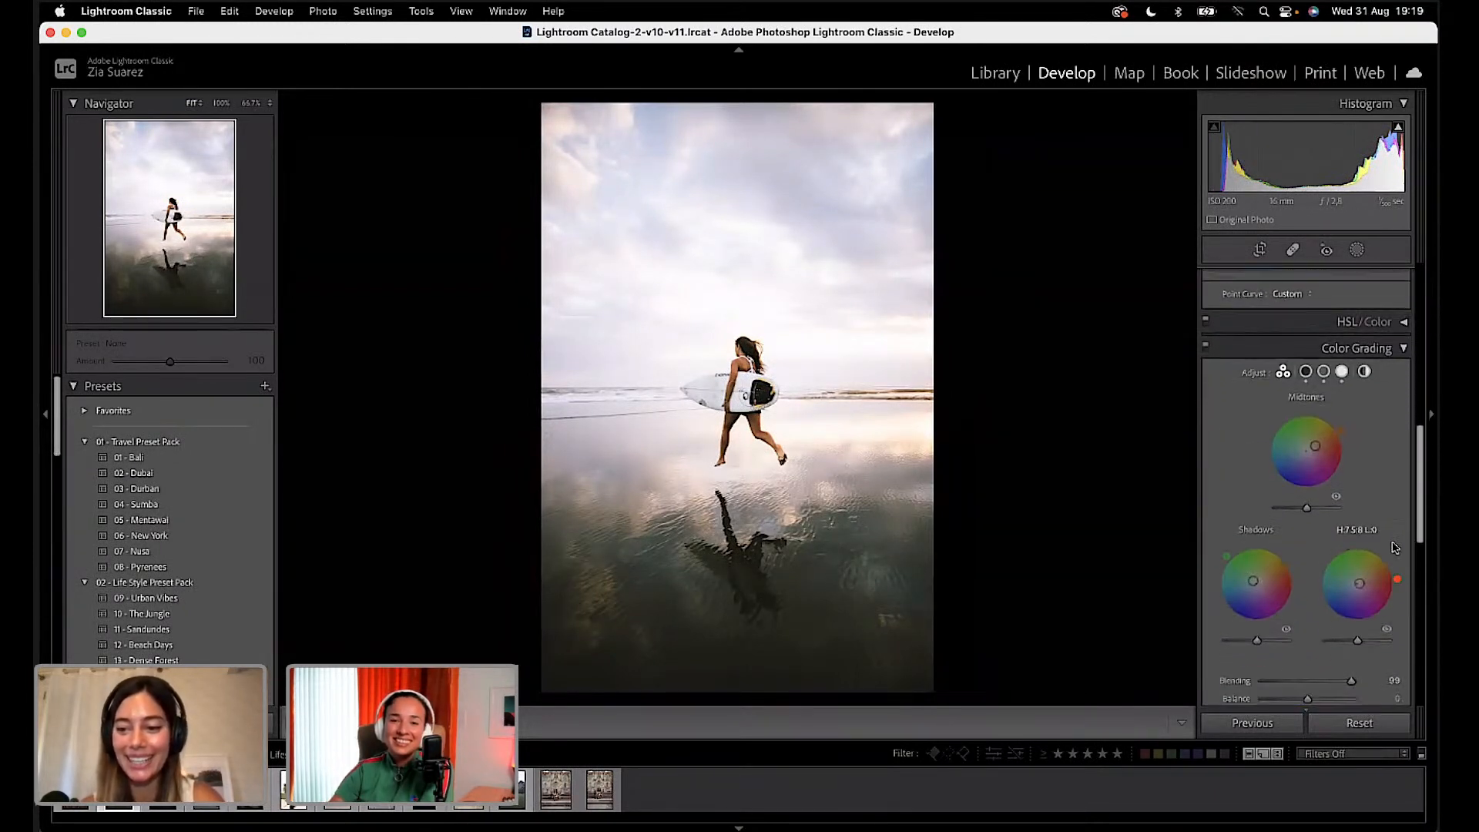
{"action": "scroll", "coordinate": [1396, 547], "scroll_direction": "down", "scroll_amount": 5}
{"action": "scroll", "coordinate": [1362, 577], "scroll_direction": "down", "scroll_amount": 6}
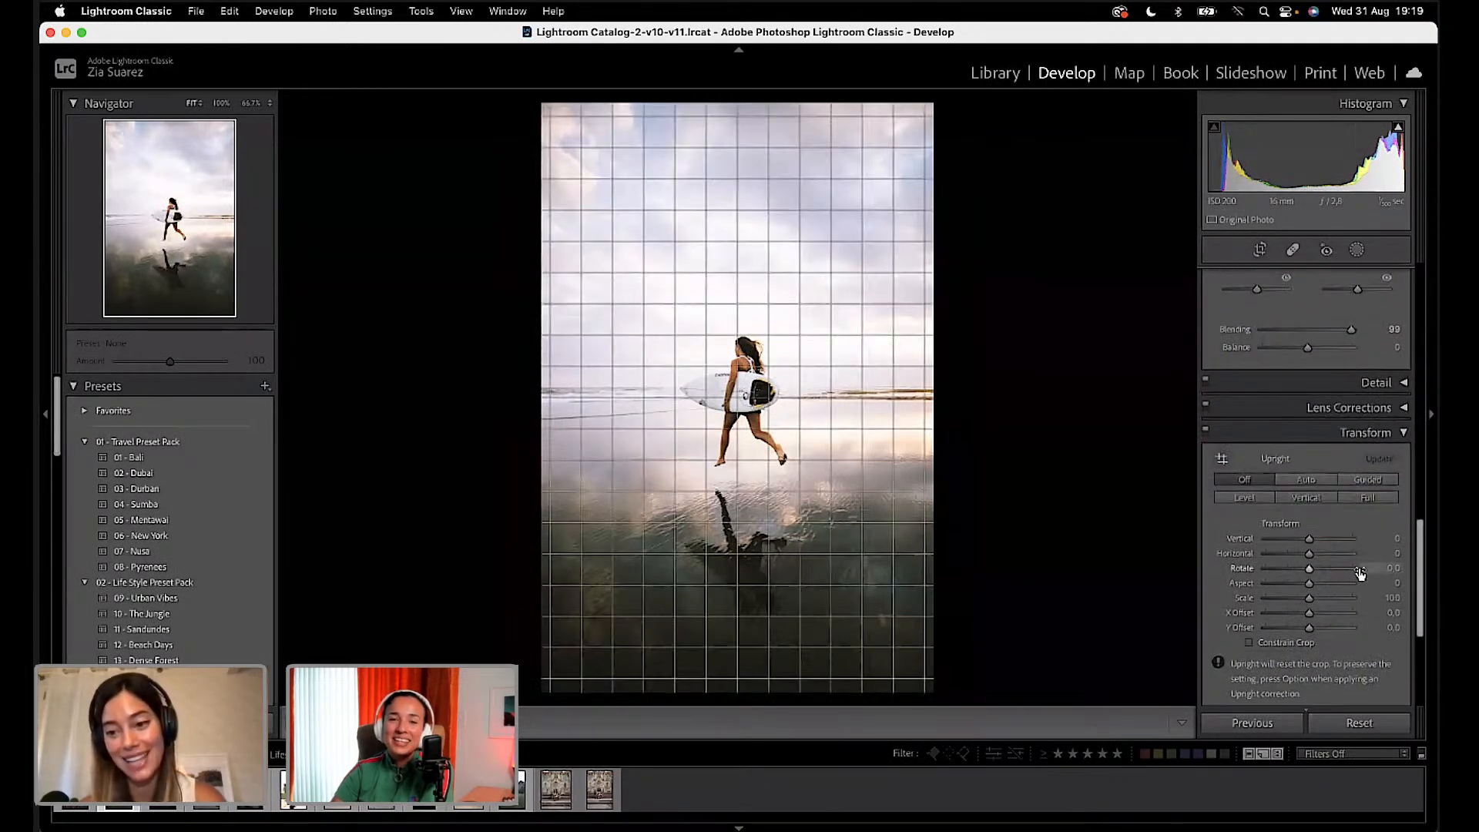
{"action": "scroll", "coordinate": [1359, 574], "scroll_direction": "down", "scroll_amount": 3}
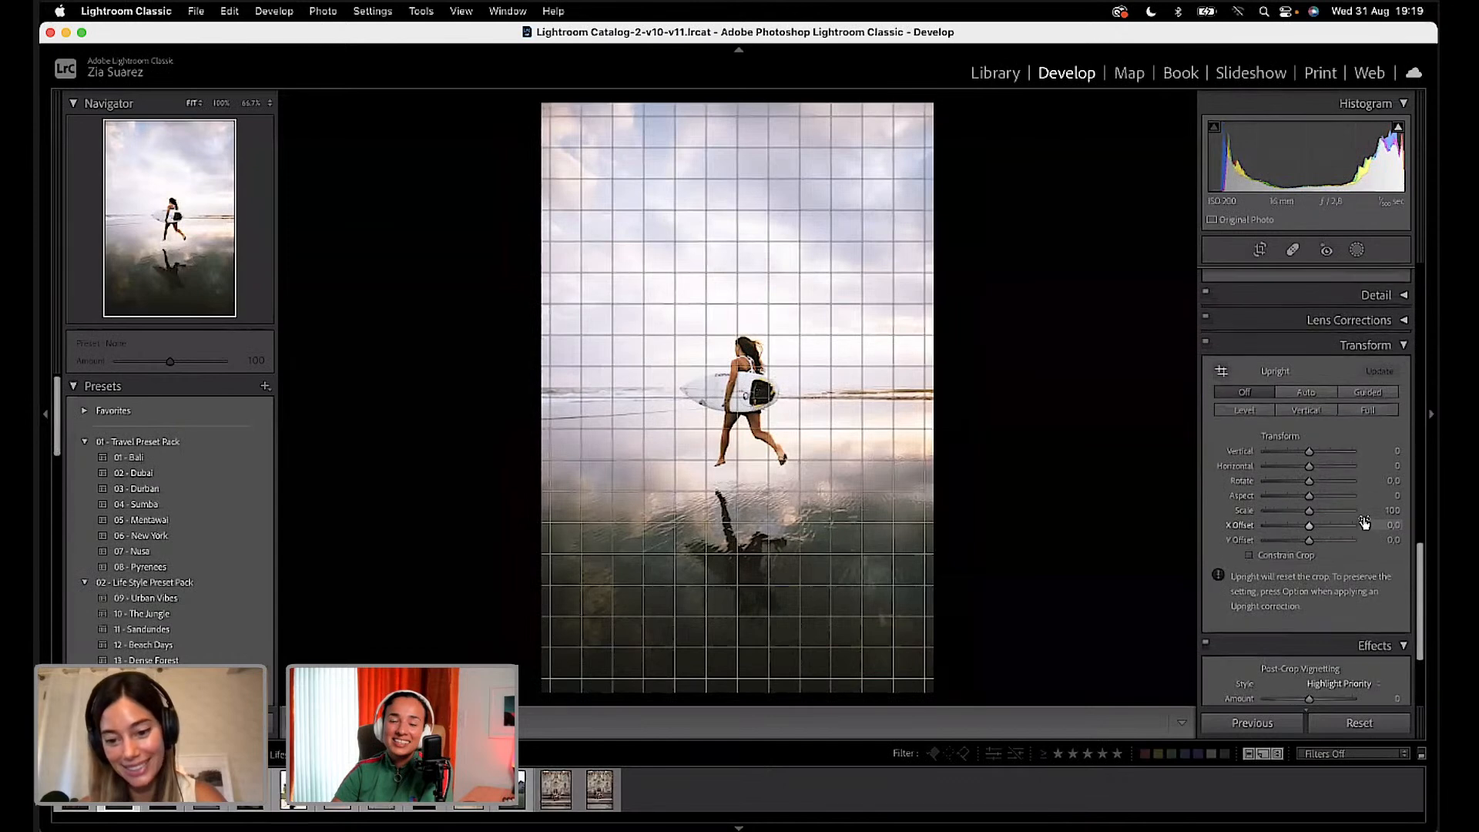
{"action": "scroll", "coordinate": [1364, 523], "scroll_direction": "down", "scroll_amount": 4}
{"action": "scroll", "coordinate": [1365, 525], "scroll_direction": "up", "scroll_amount": 10}
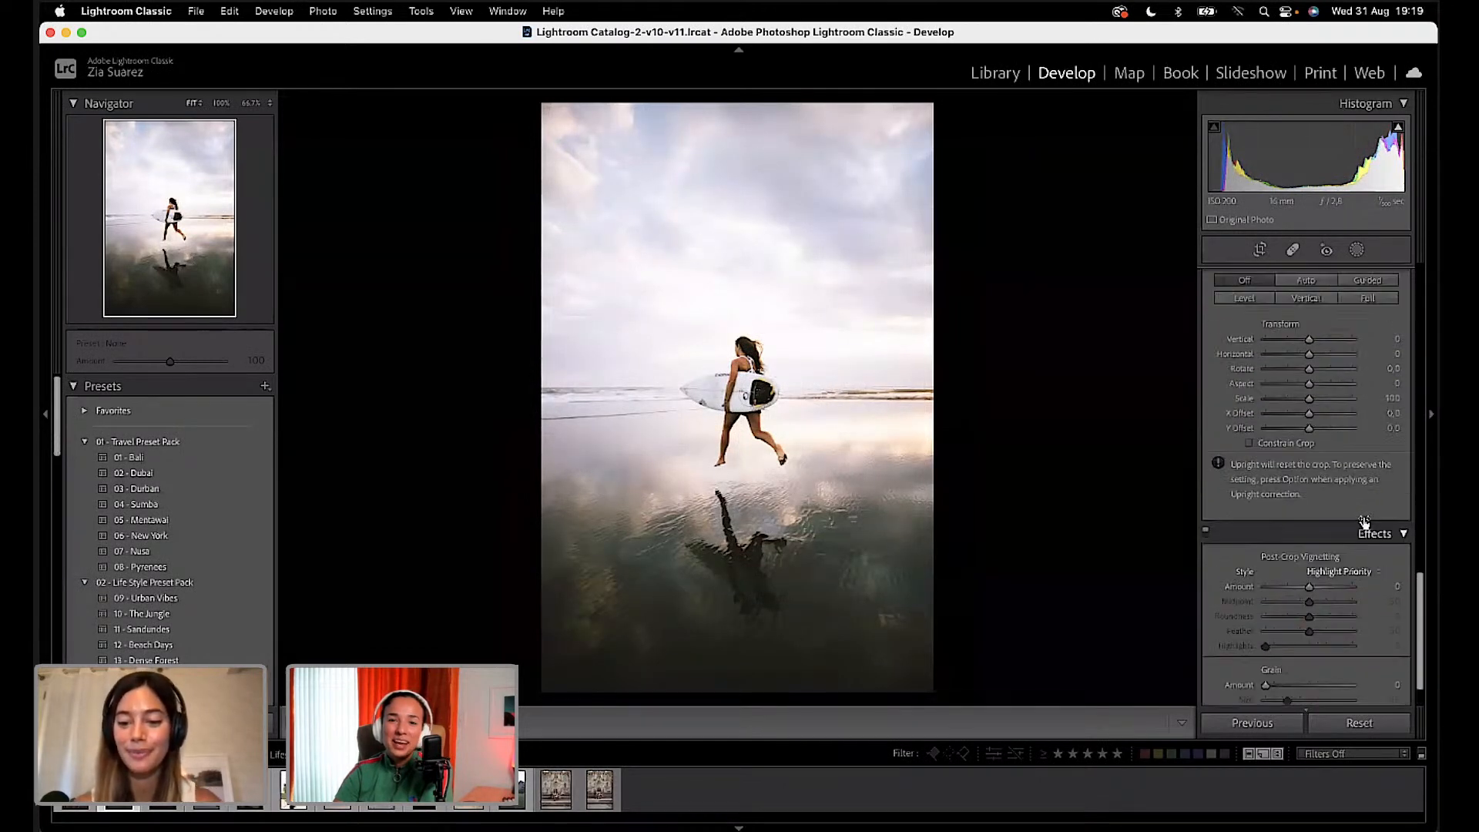
{"action": "scroll", "coordinate": [1364, 527], "scroll_direction": "up", "scroll_amount": 6}
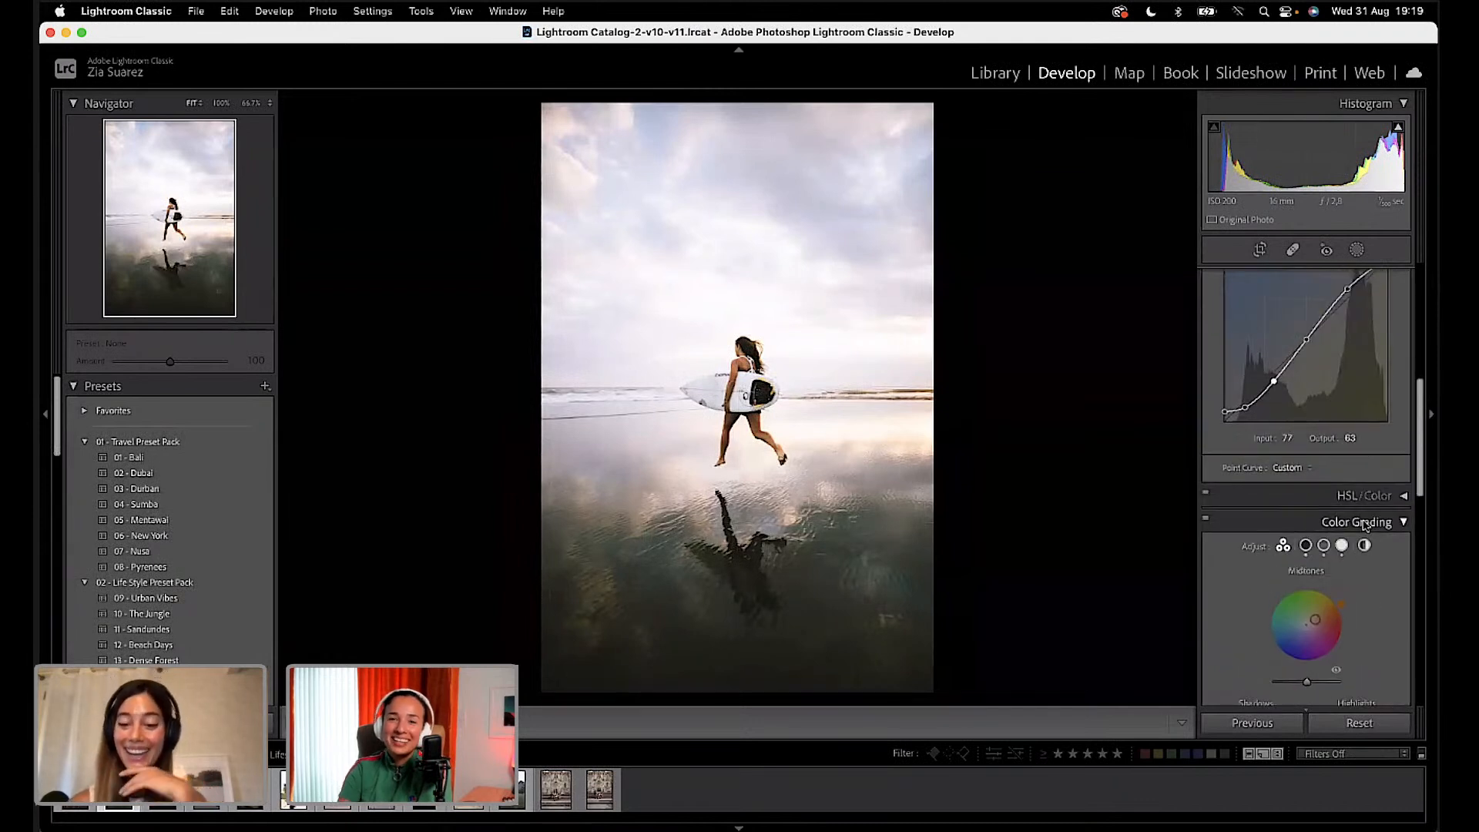
{"action": "scroll", "coordinate": [1362, 523], "scroll_direction": "up", "scroll_amount": 5}
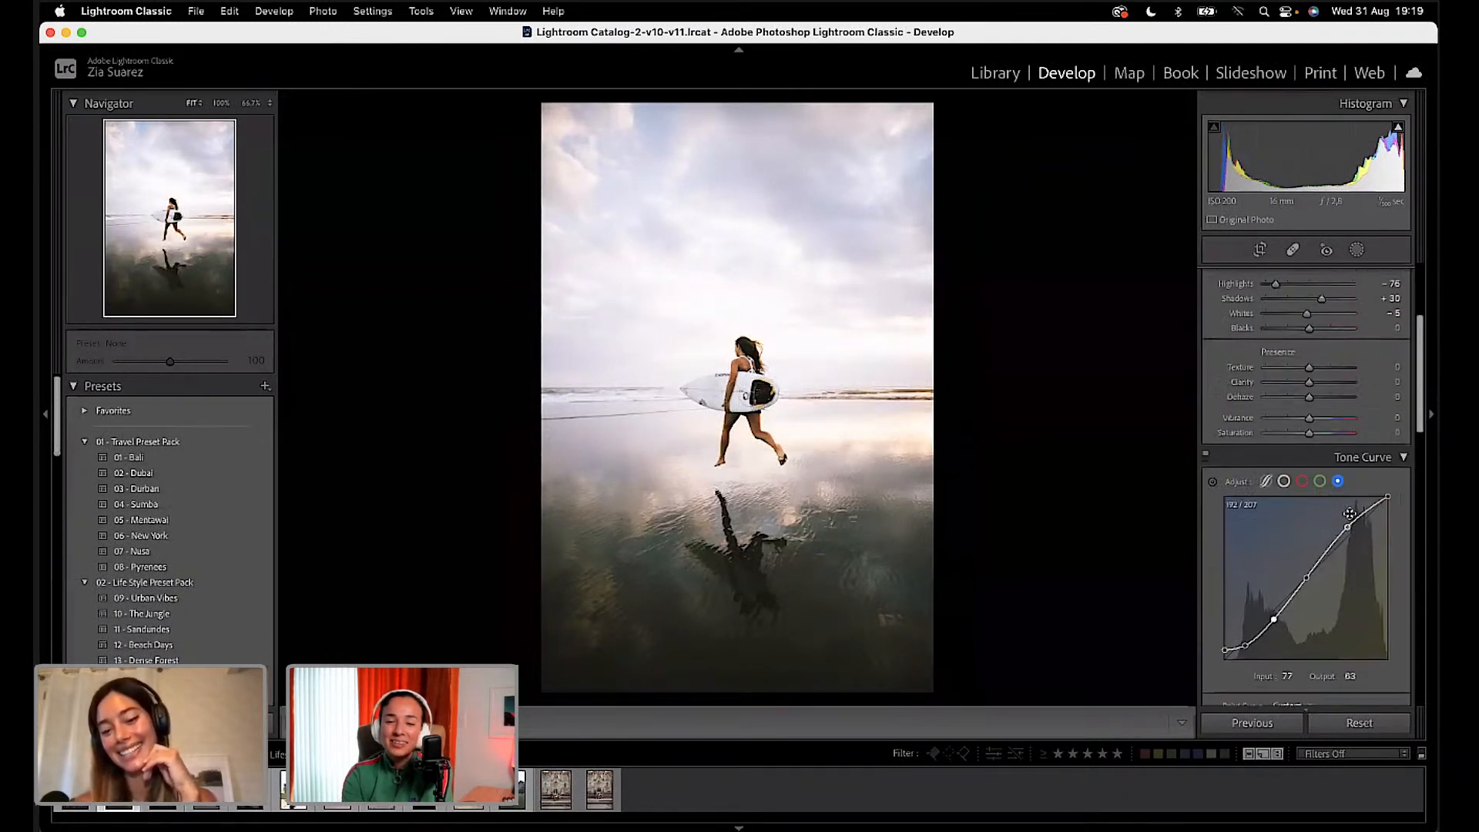
{"action": "scroll", "coordinate": [1352, 519], "scroll_direction": "up", "scroll_amount": 5}
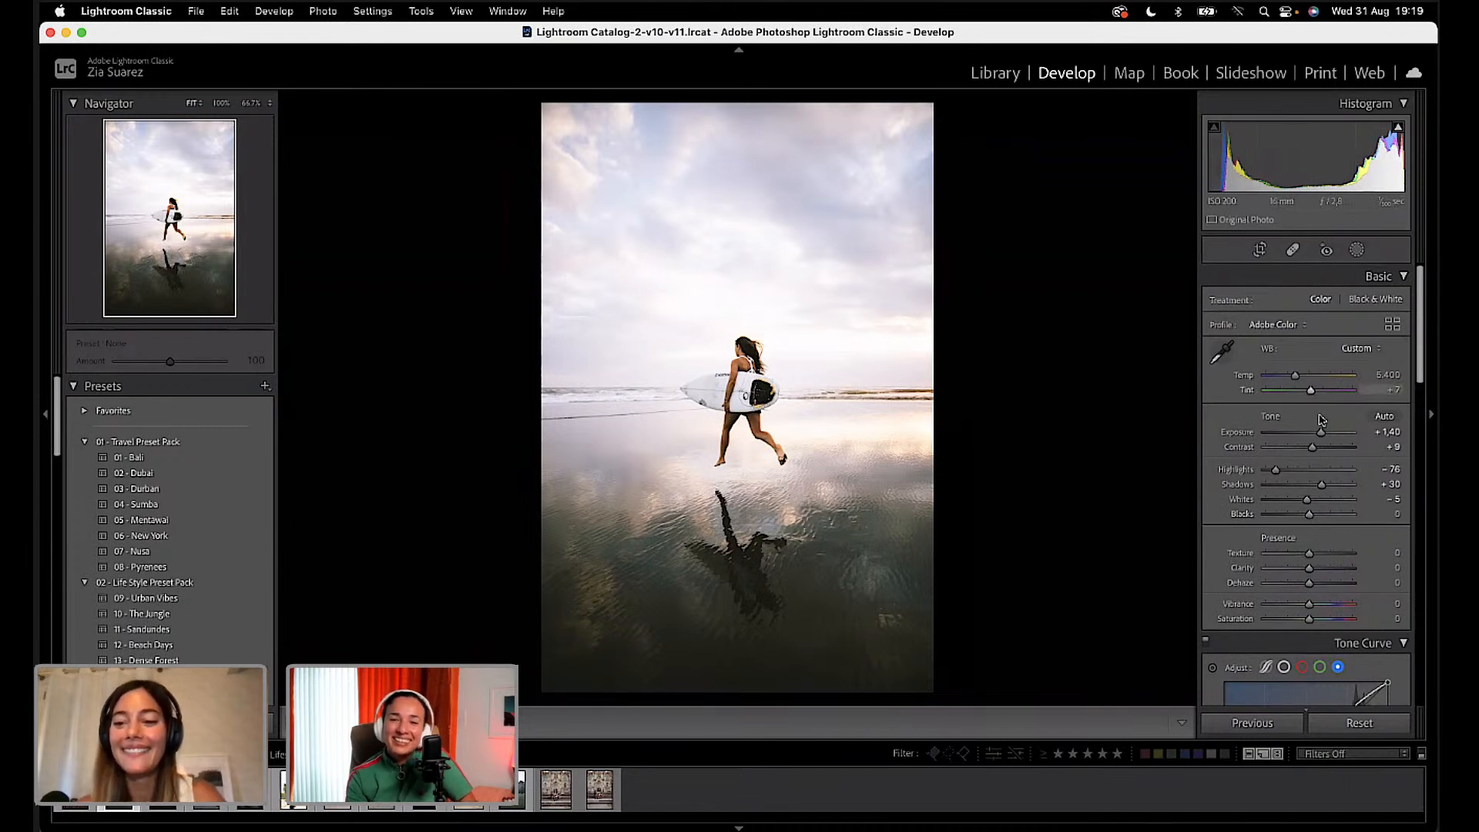
Step: Warm the white balance to a temperature of 5,817, settling on a tint of +7 after testing +10
{"action": "left_click_drag", "start_coordinate": [1311, 391], "coordinate": [1314, 396]}
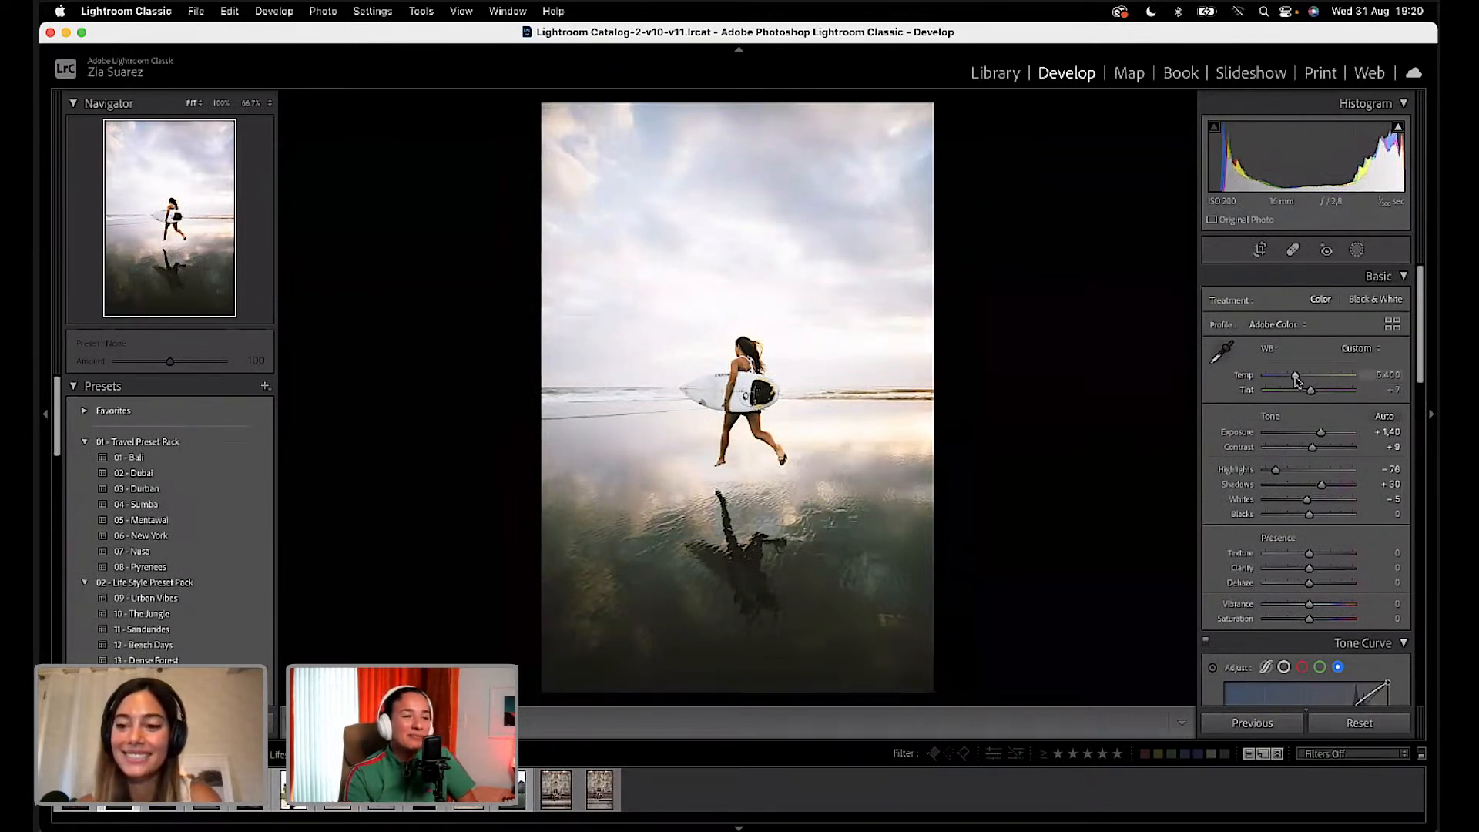
{"action": "left_click_drag", "start_coordinate": [1298, 381], "coordinate": [1299, 381]}
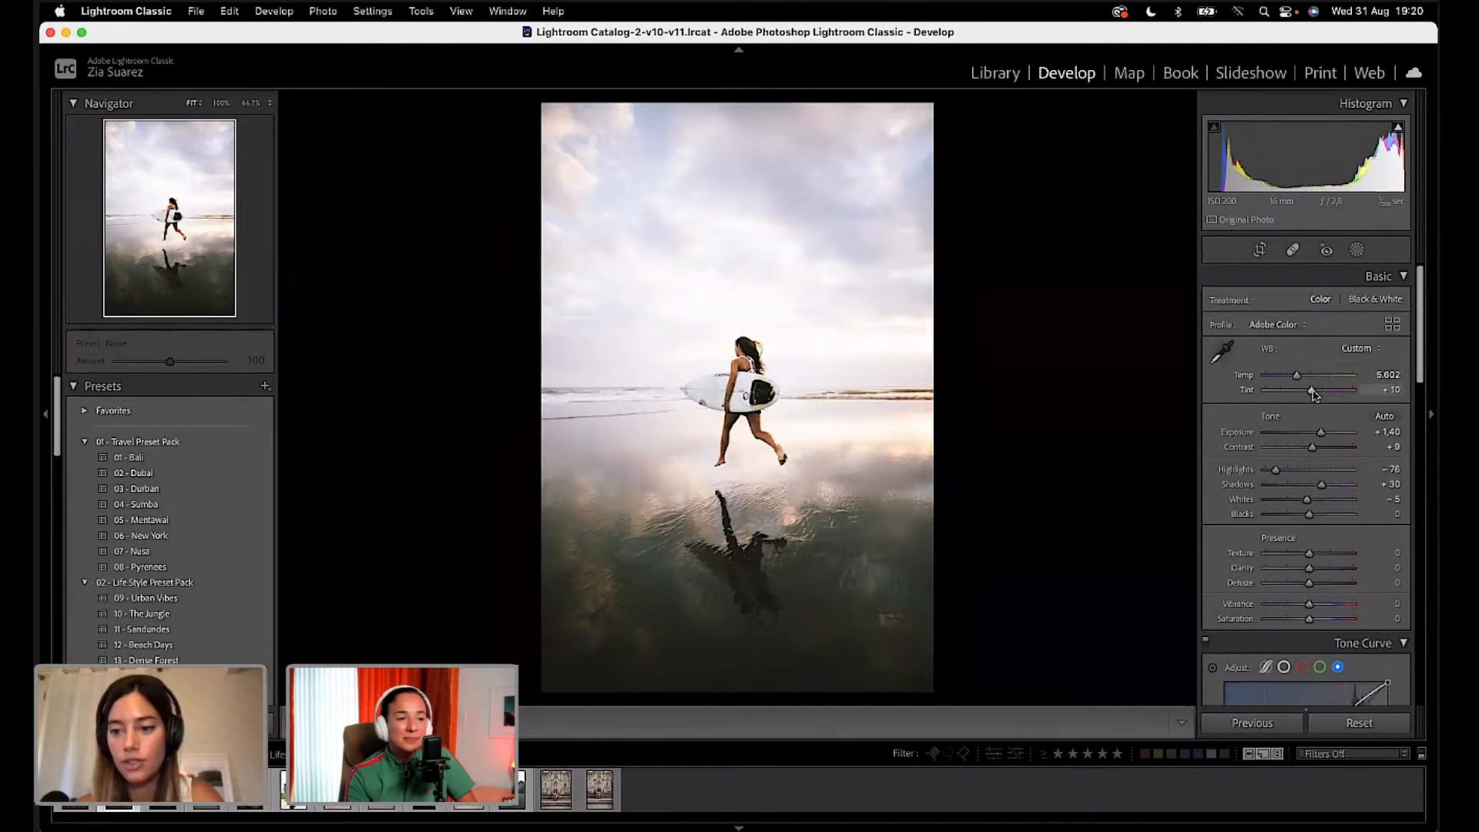
{"action": "left_click_drag", "start_coordinate": [1298, 377], "coordinate": [1300, 379]}
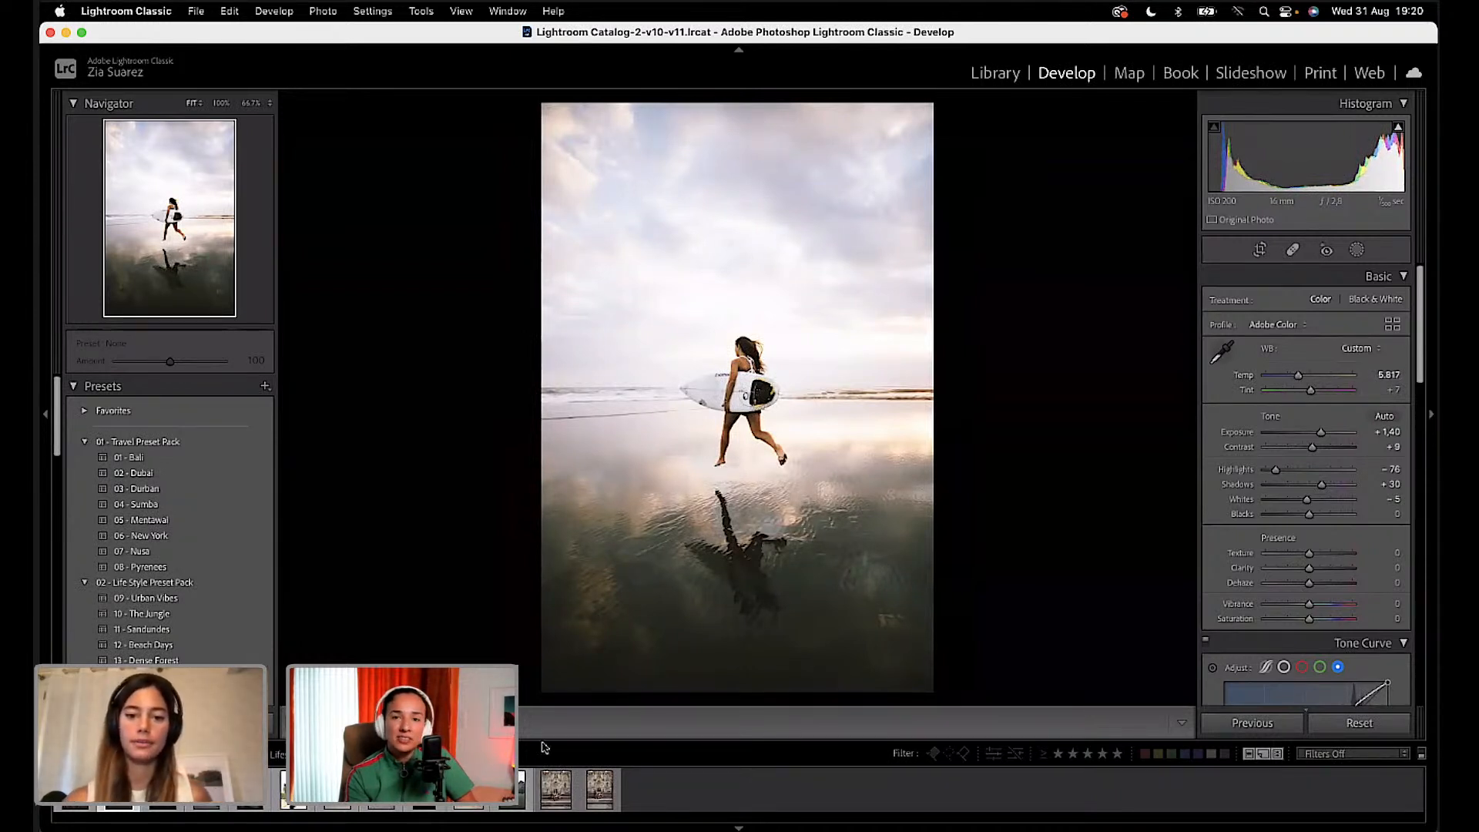
Step: Compare the photo before and after side by side while setting the clarity to -8 and the exposure to +1.30
{"action": "key", "text": "y"}
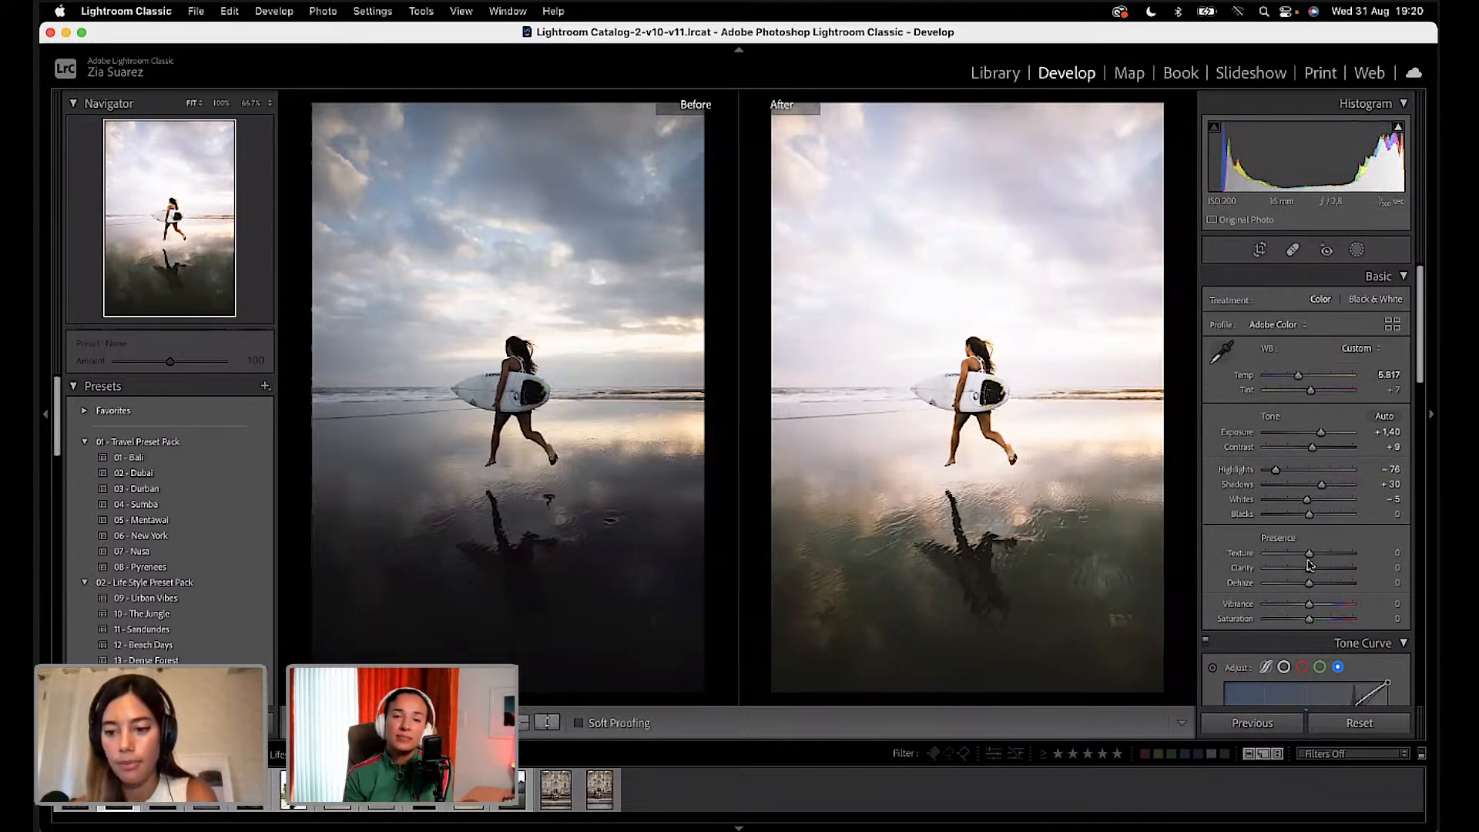
{"action": "left_click_drag", "start_coordinate": [1309, 569], "coordinate": [1307, 570]}
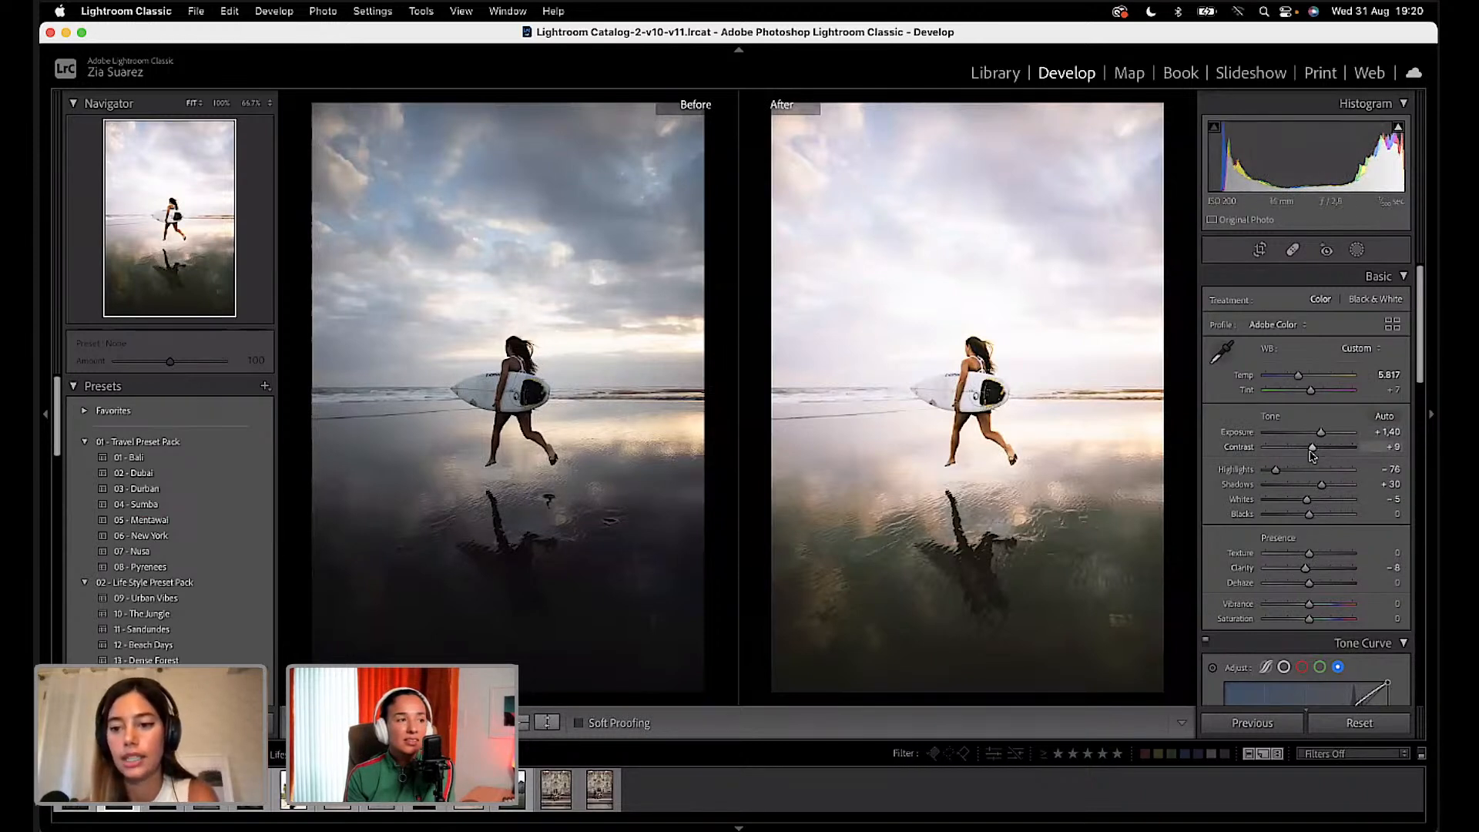
{"action": "left_click_drag", "start_coordinate": [1322, 435], "coordinate": [1321, 435]}
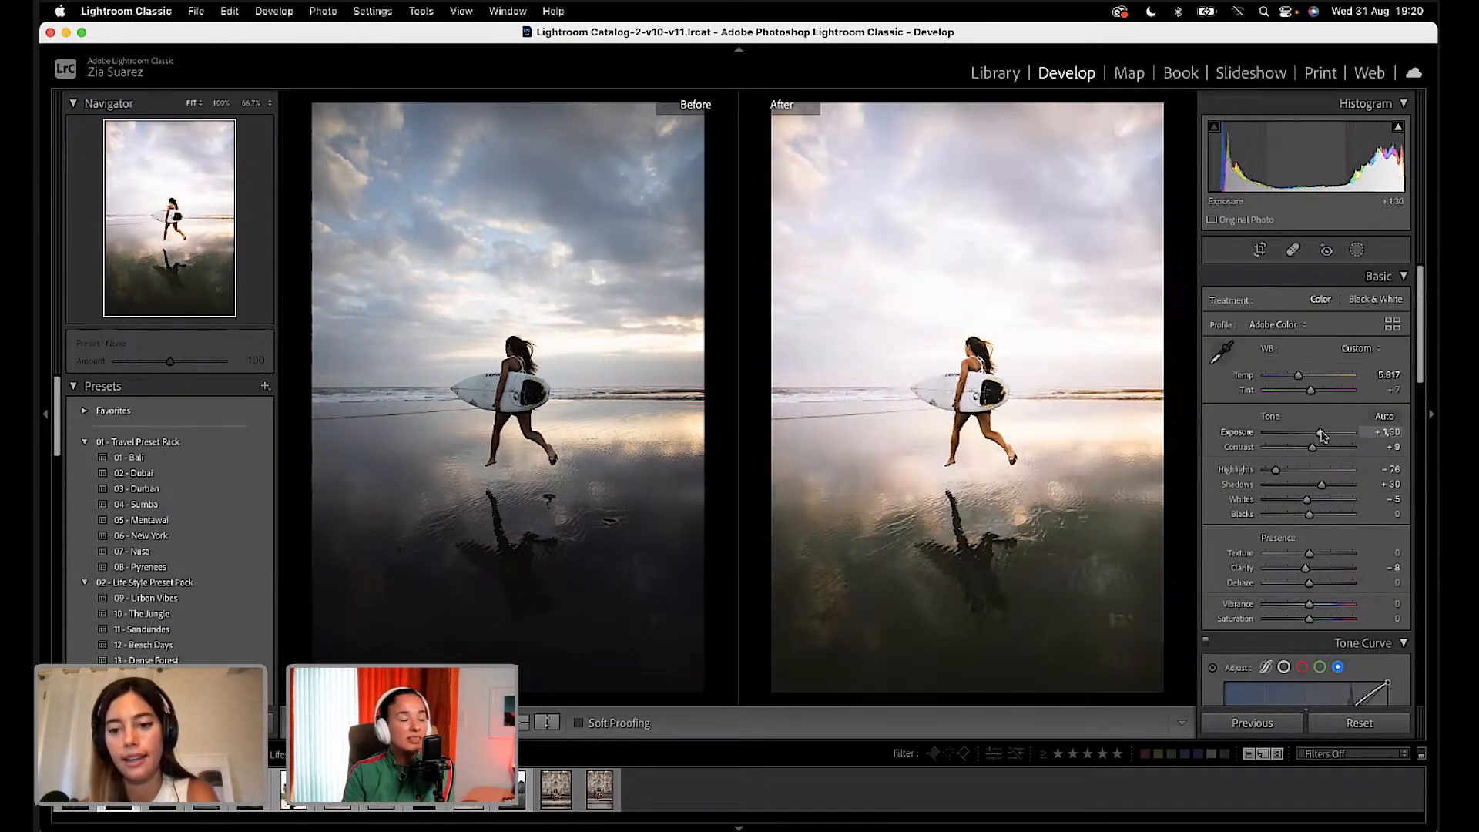
{"action": "key", "text": "y"}
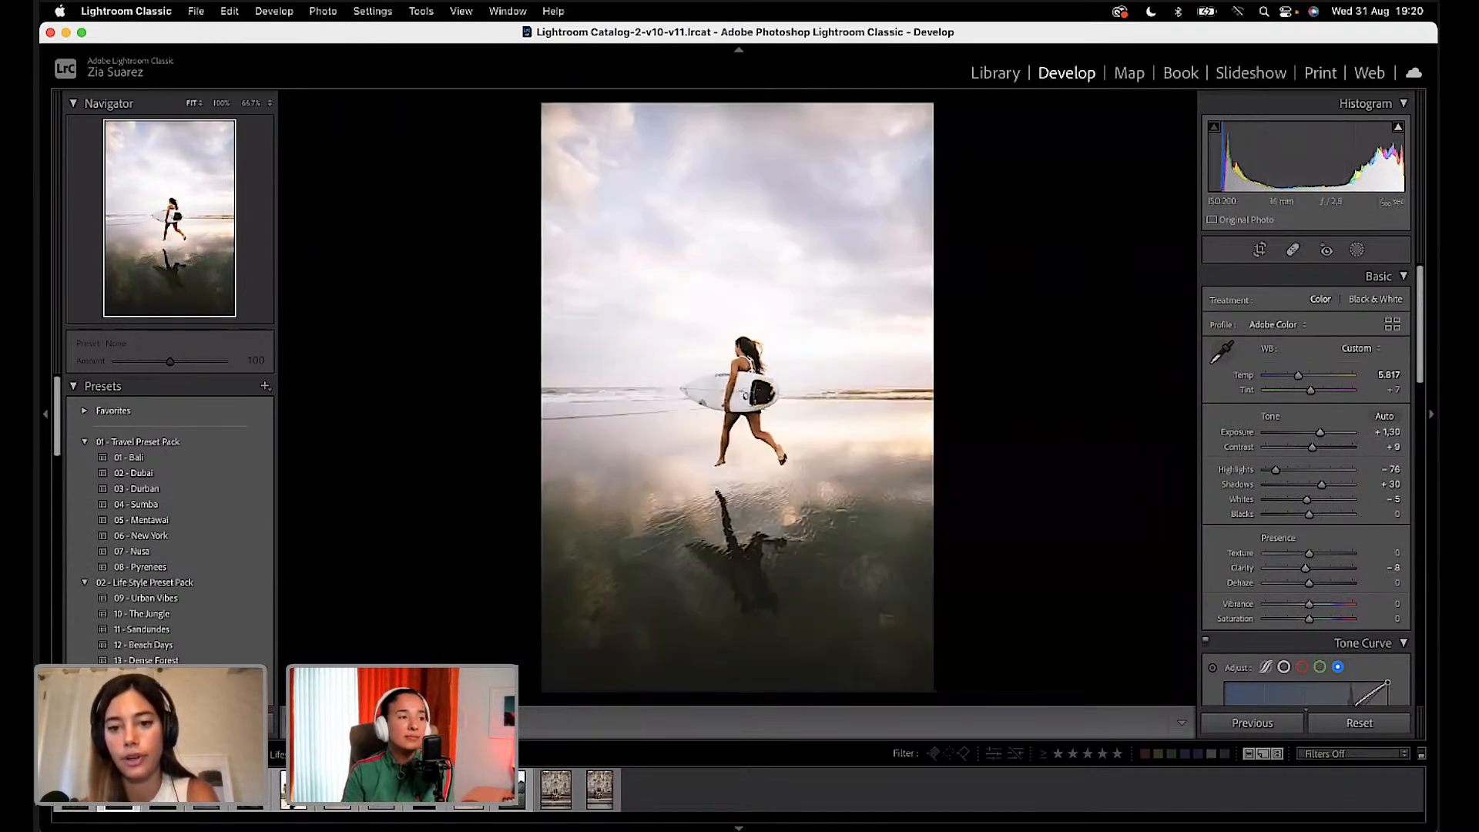
{"action": "scroll", "coordinate": [1336, 524], "scroll_direction": "down", "scroll_amount": 1}
{"action": "scroll", "coordinate": [1336, 524], "scroll_direction": "down", "scroll_amount": 6}
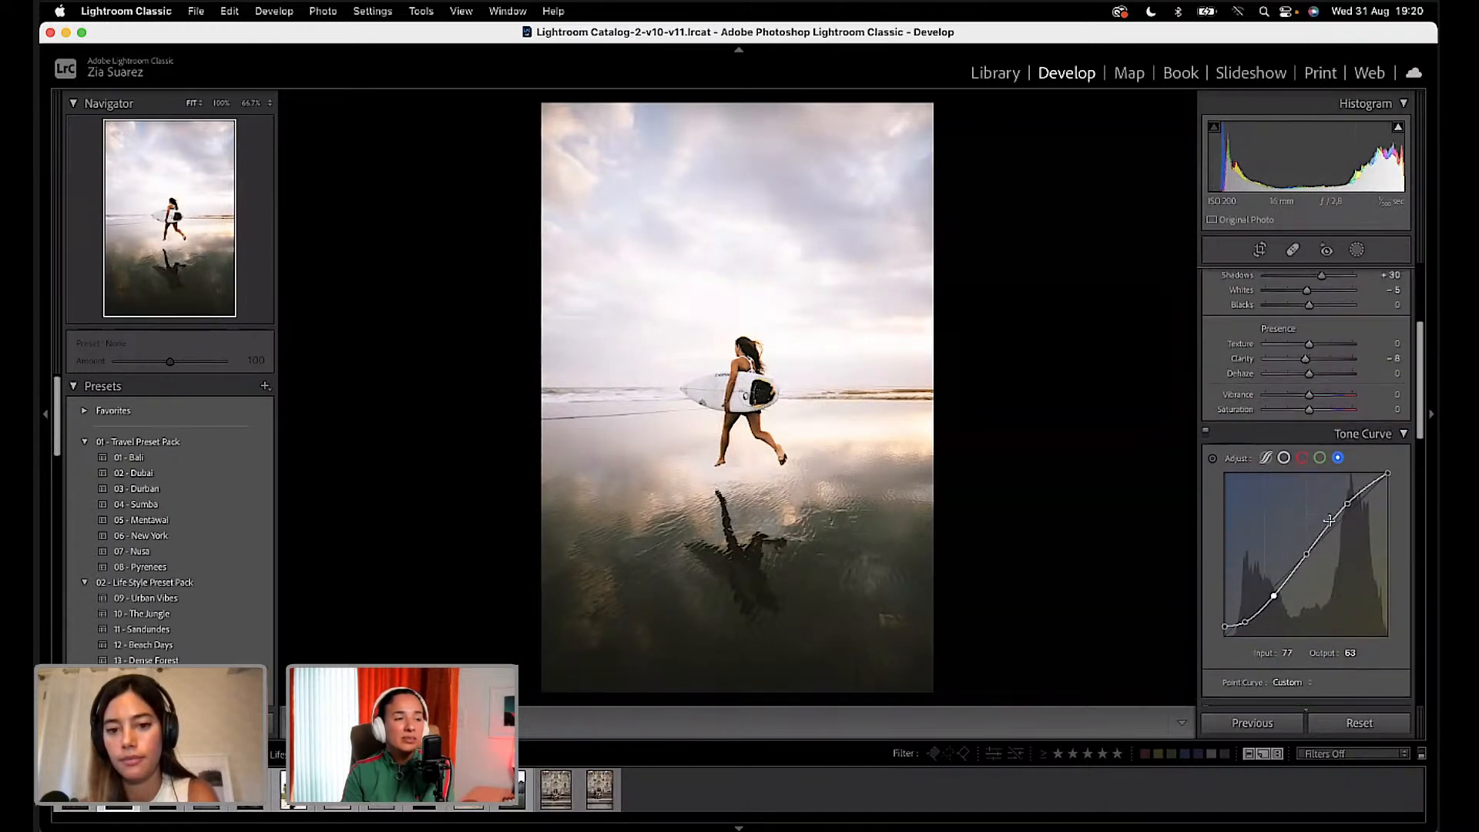
{"action": "scroll", "coordinate": [1329, 521], "scroll_direction": "up", "scroll_amount": 4}
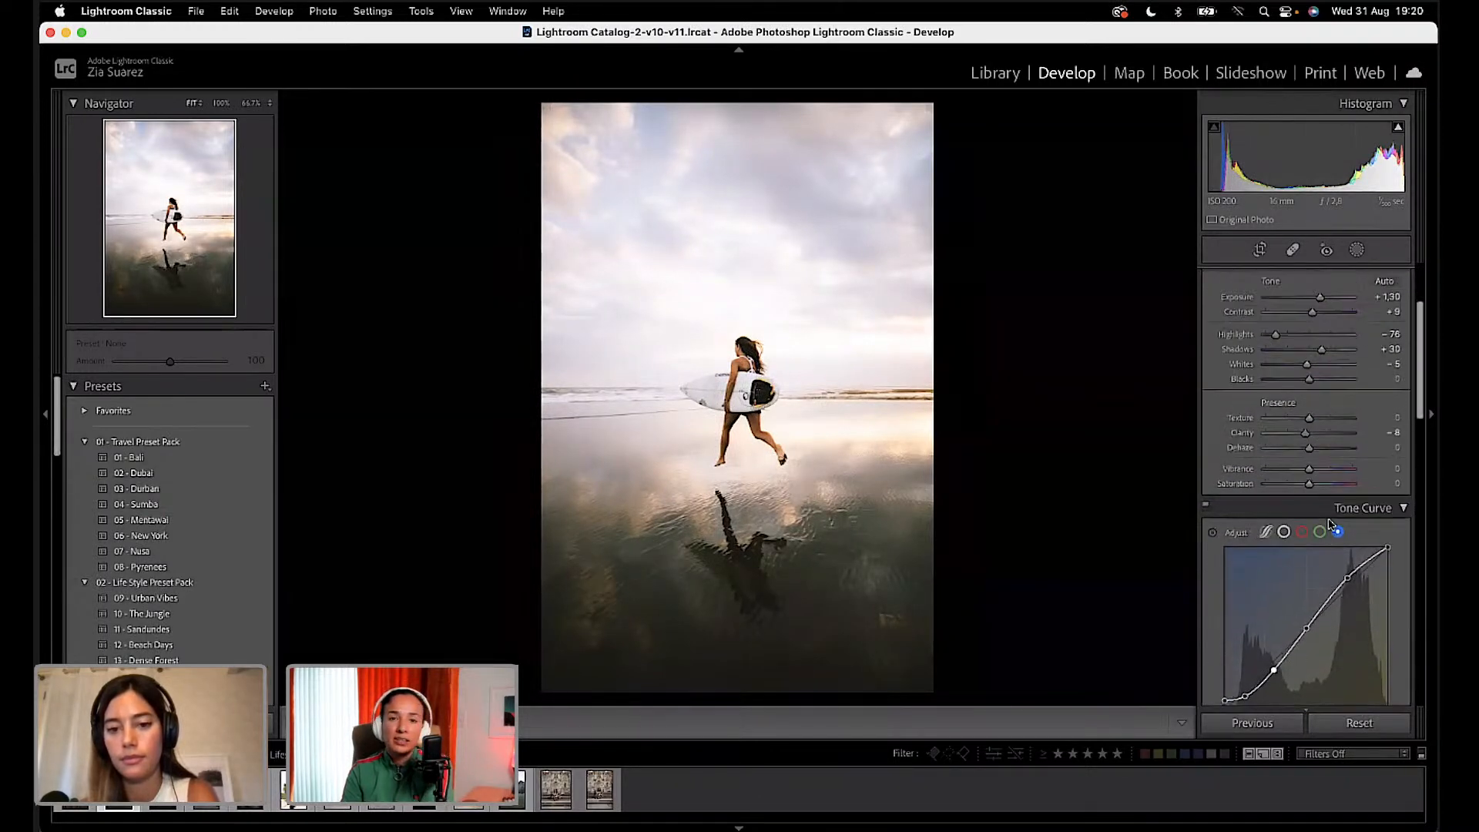
{"action": "scroll", "coordinate": [1329, 523], "scroll_direction": "up", "scroll_amount": 2}
{"action": "scroll", "coordinate": [1329, 524], "scroll_direction": "up", "scroll_amount": 1}
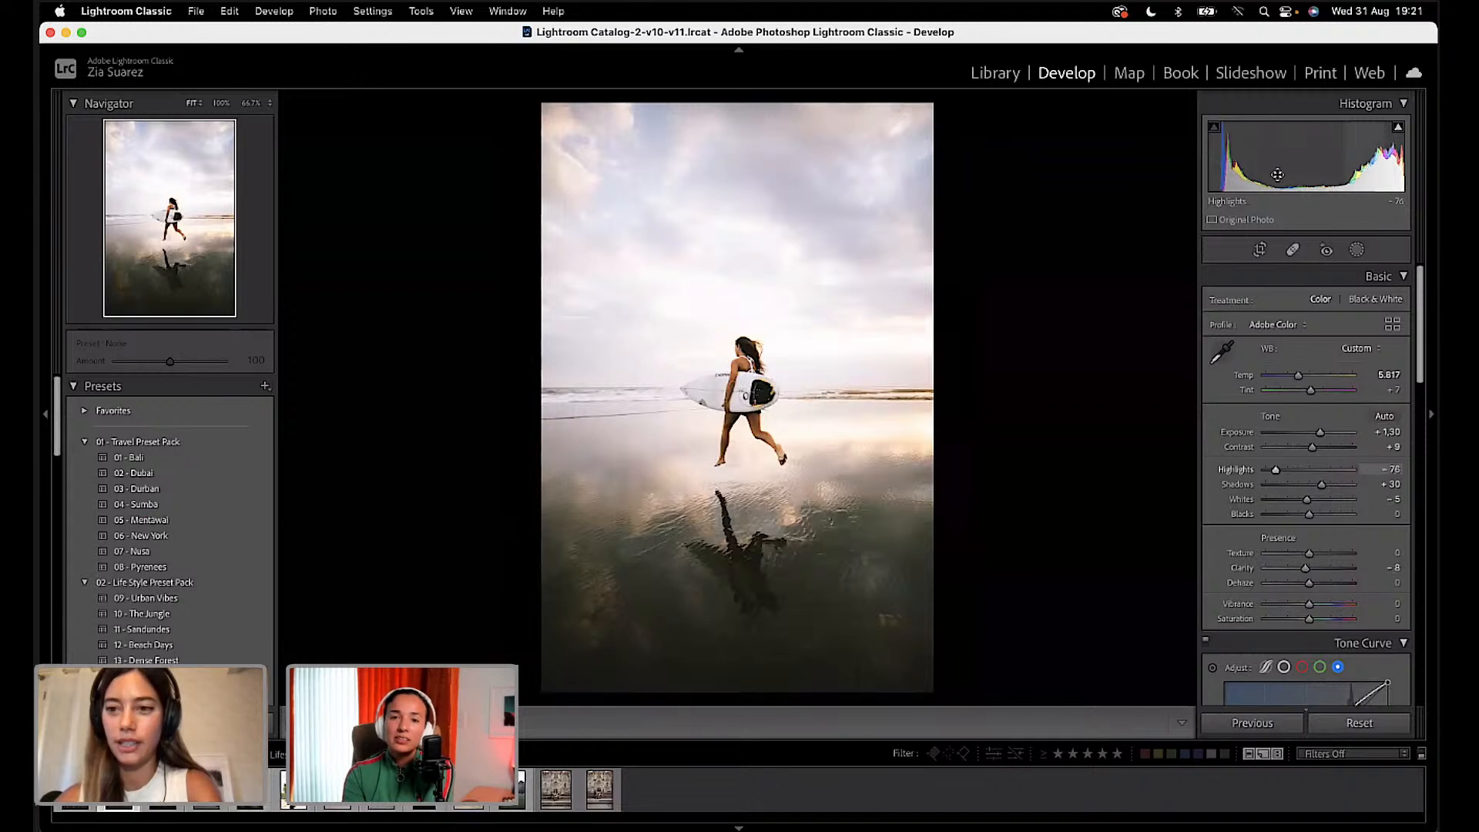
Step: Try raising the shadows to +61 from the histogram, undo that change, and lower the highlights to -100 there
{"action": "left_click_drag", "start_coordinate": [1237, 176], "coordinate": [1269, 176]}
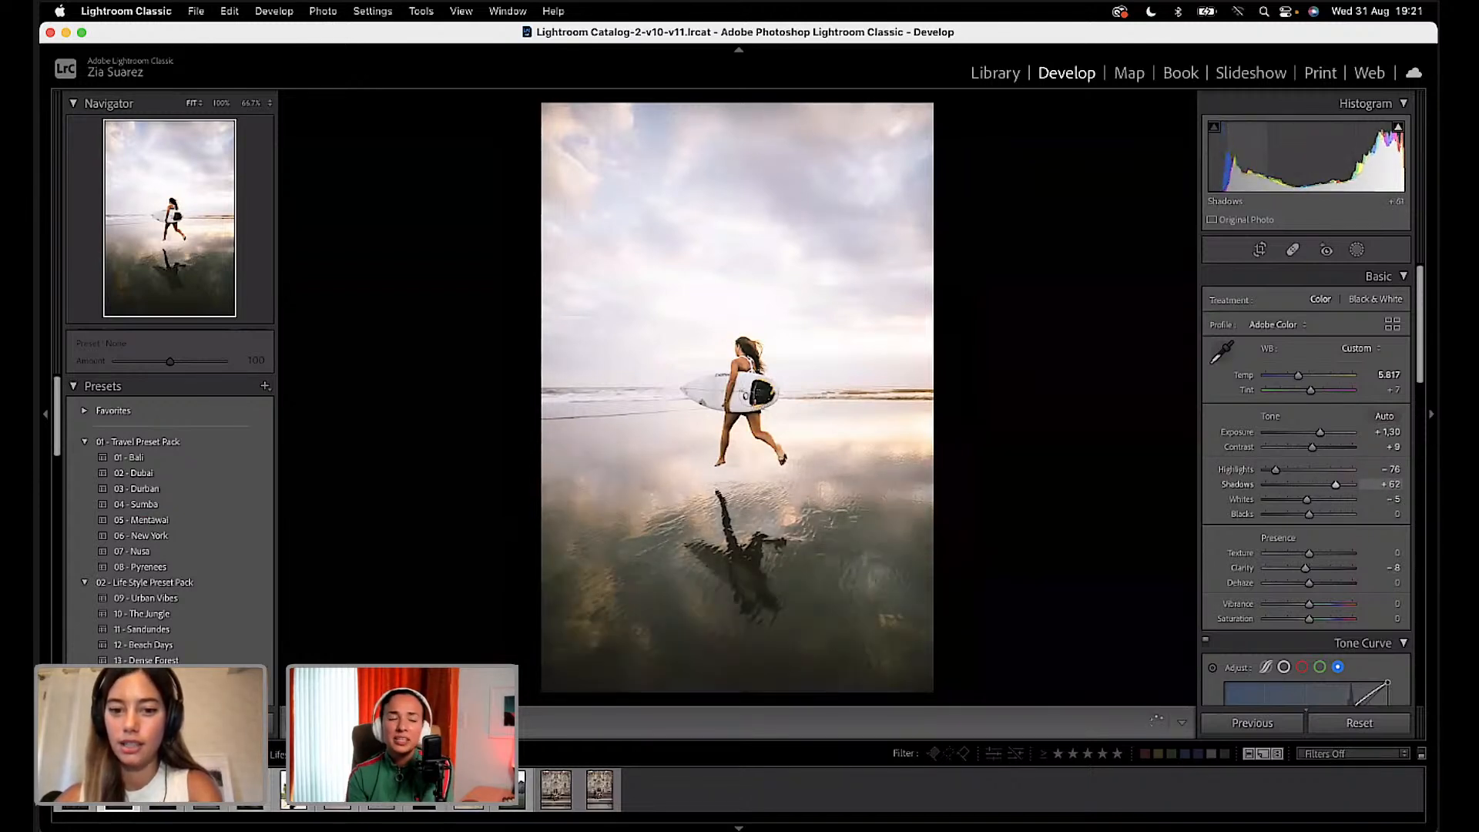
{"action": "key", "text": "super+z"}
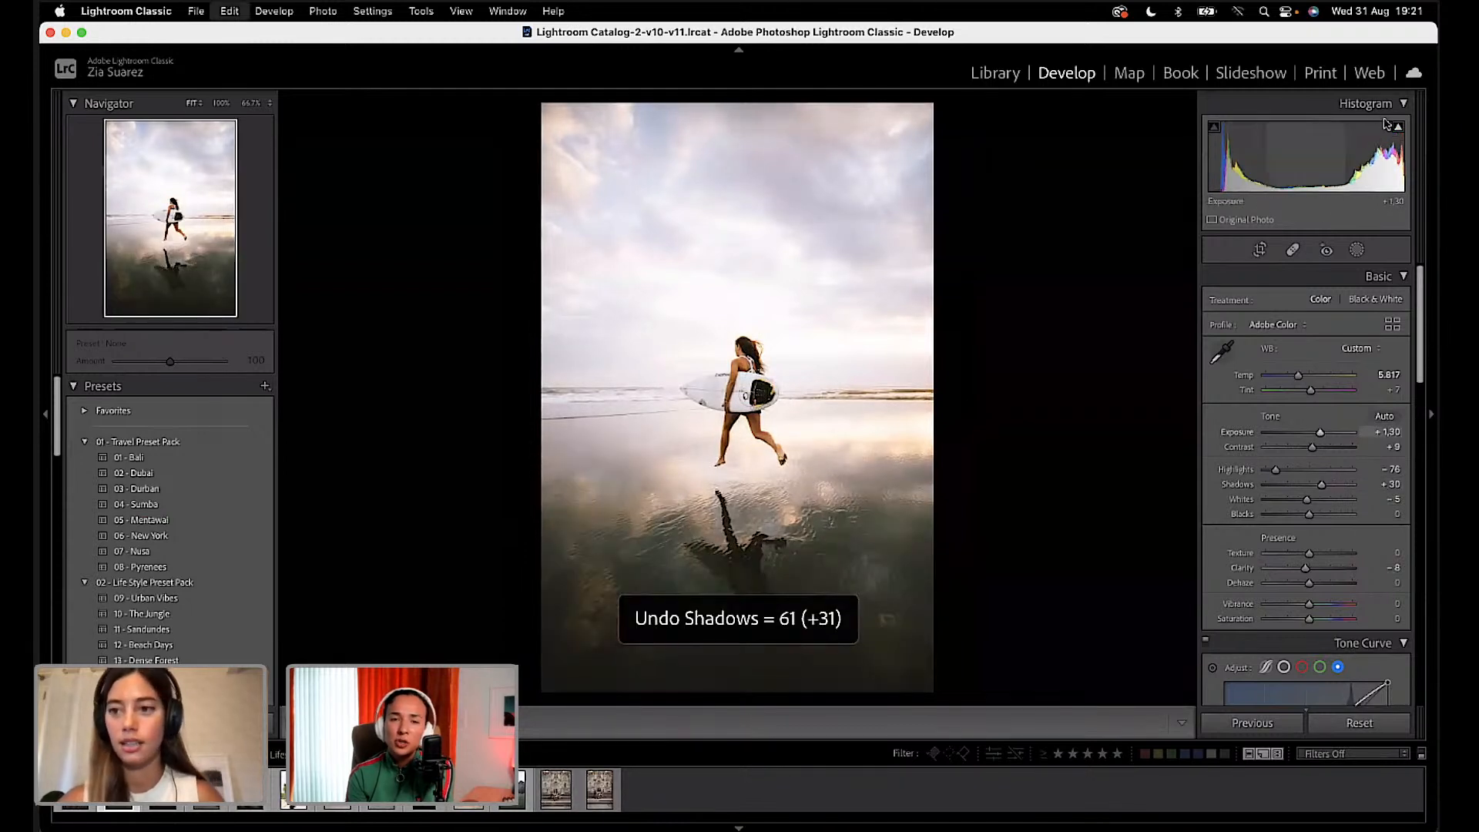
{"action": "left_click_drag", "start_coordinate": [1379, 158], "coordinate": [1356, 158]}
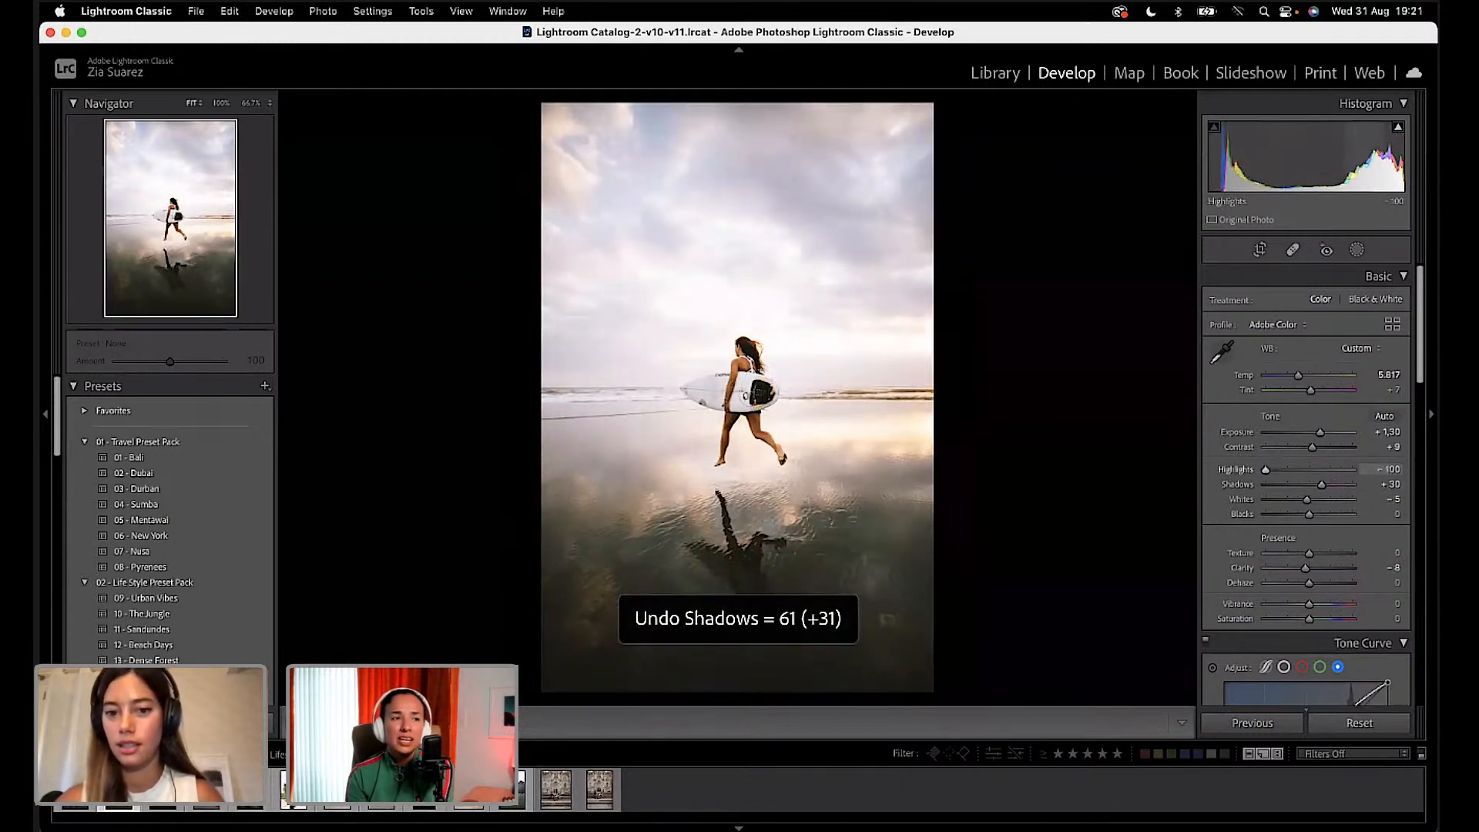
Step: Undo the highlights change, try lowering the blacks to -21 and raising the exposure to +1.36 from the histogram, and undo both
{"action": "key", "text": "super+z"}
{"action": "left_click_drag", "start_coordinate": [1223, 172], "coordinate": [1213, 173]}
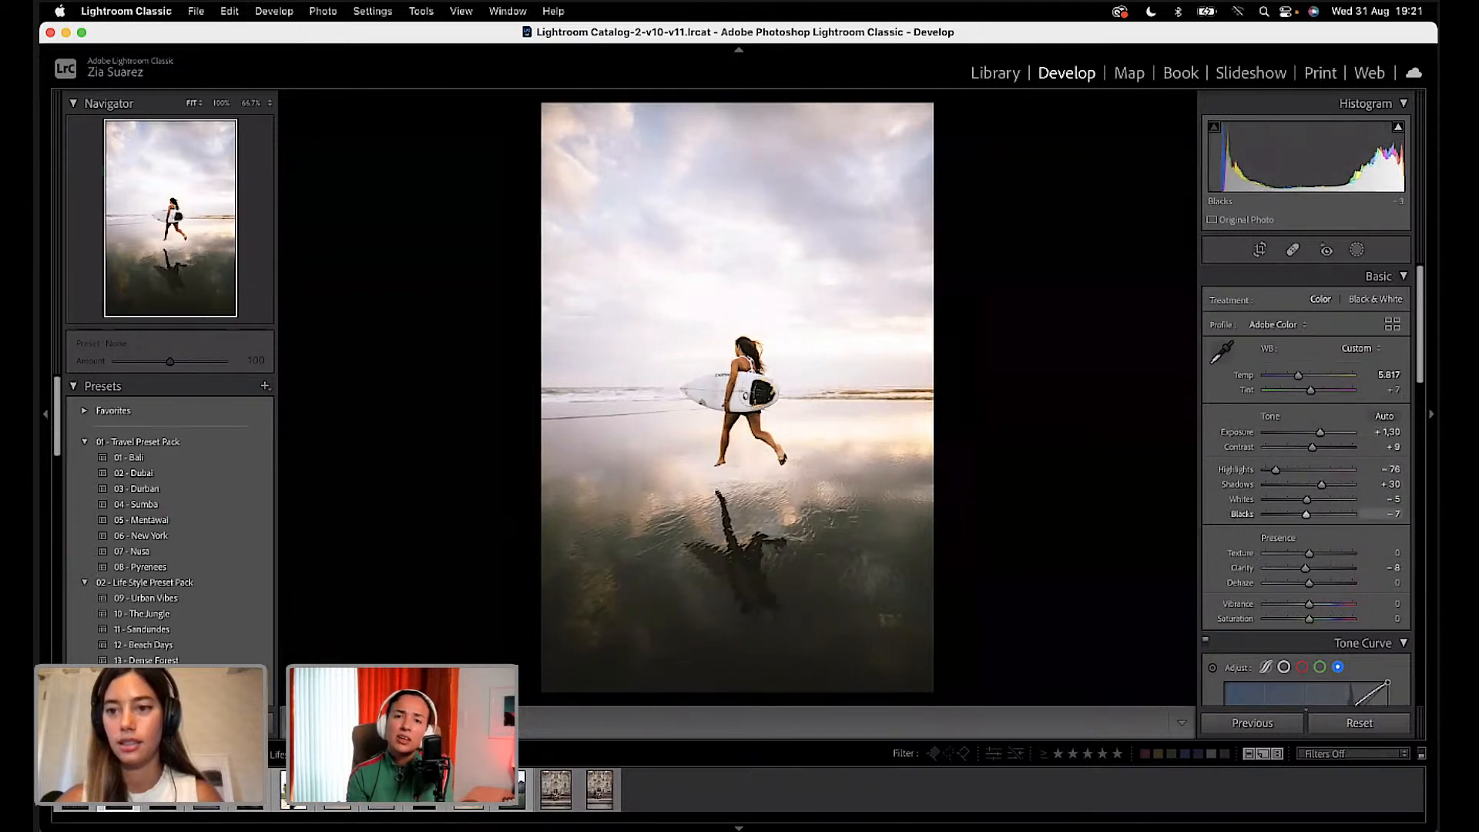
{"action": "key", "text": "super+z"}
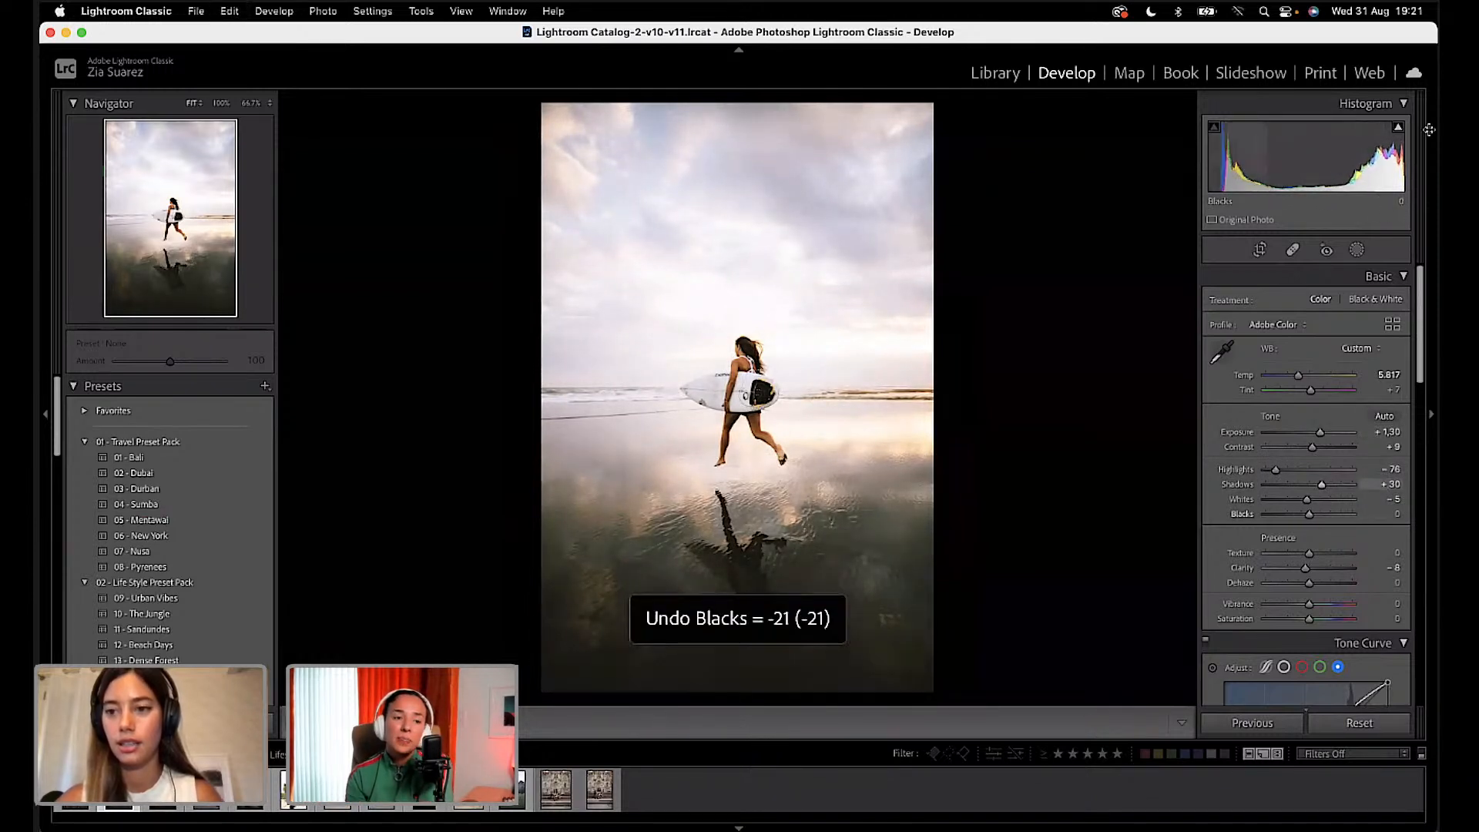
{"action": "left_click_drag", "start_coordinate": [1312, 180], "coordinate": [1316, 180]}
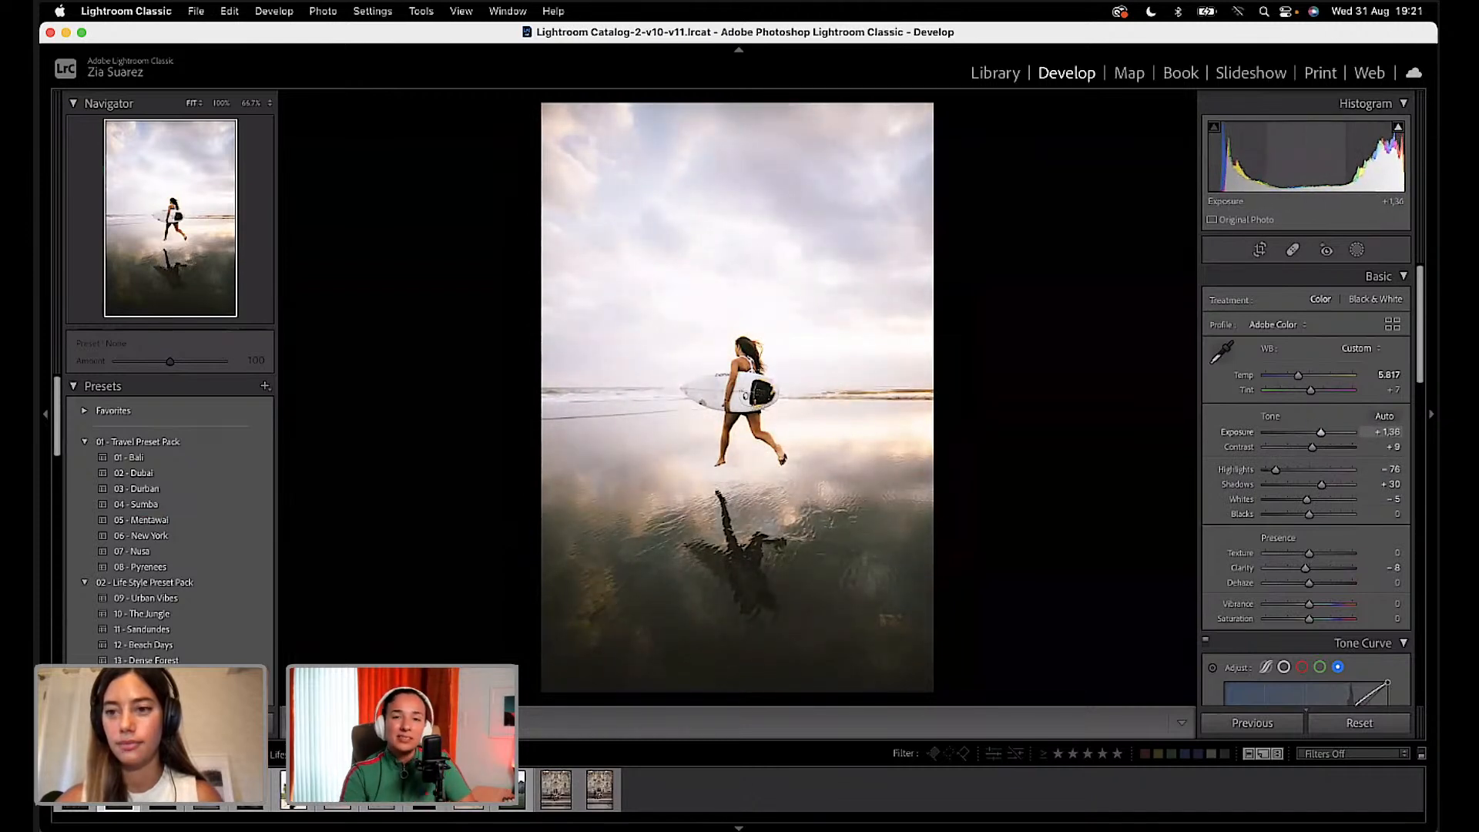
{"action": "key", "text": "super+z"}
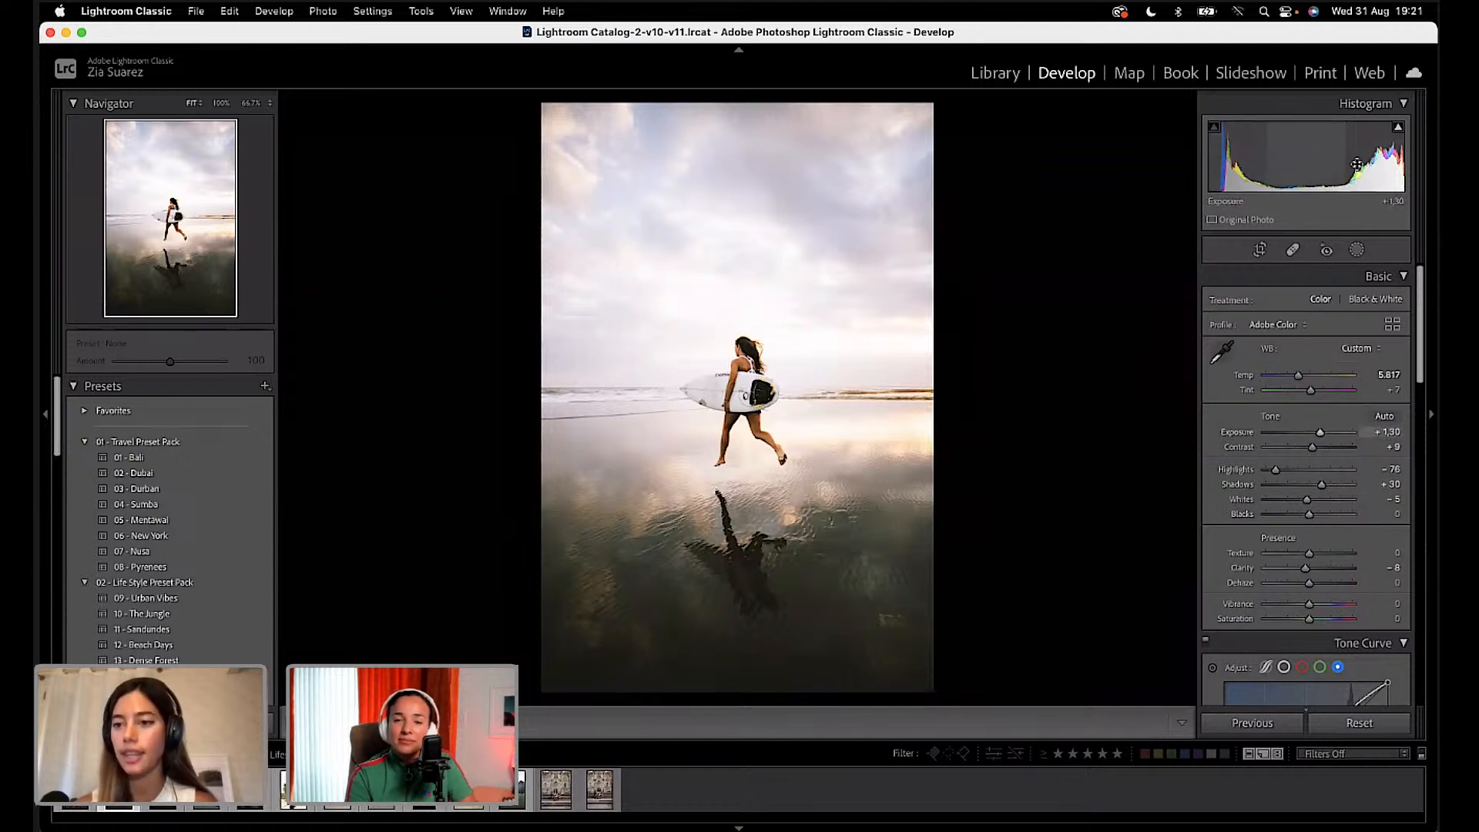
Step: Try lowering the highlights to -99 and raising the blacks from the histogram, undoing each change
{"action": "left_click_drag", "start_coordinate": [1375, 163], "coordinate": [1348, 163]}
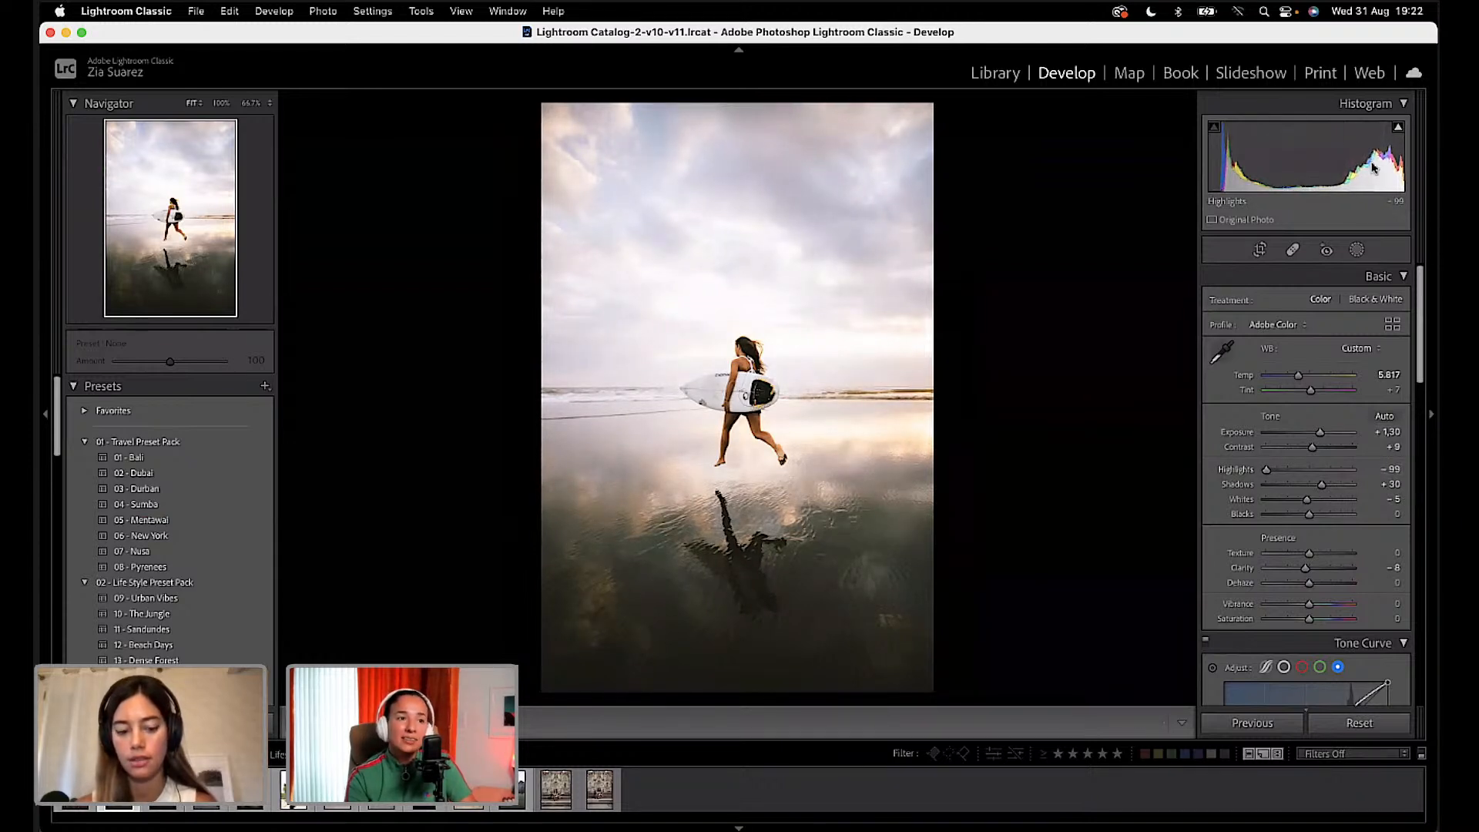
{"action": "key", "text": "super+z"}
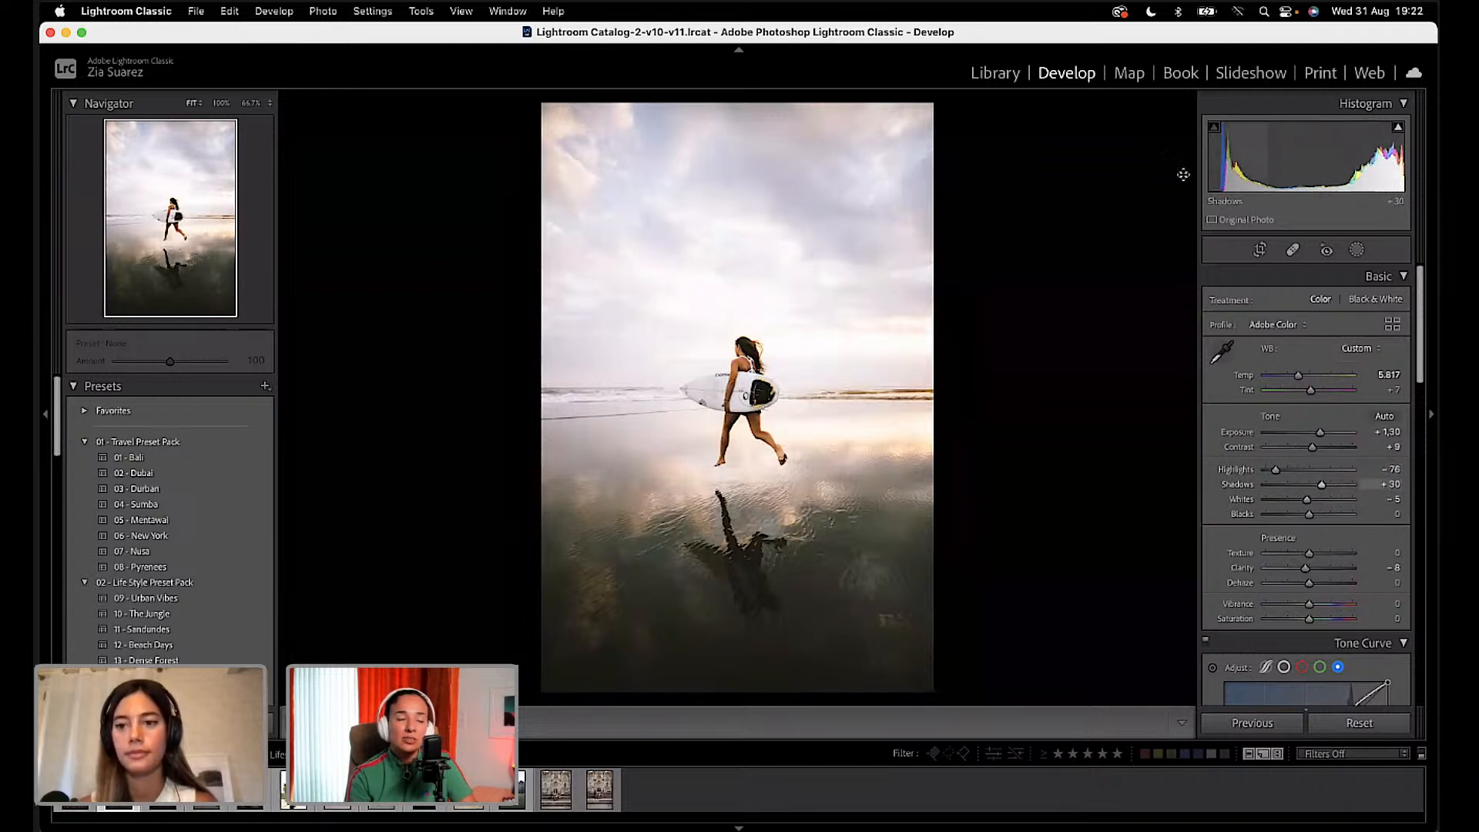
{"action": "left_click_drag", "start_coordinate": [1233, 162], "coordinate": [1255, 162]}
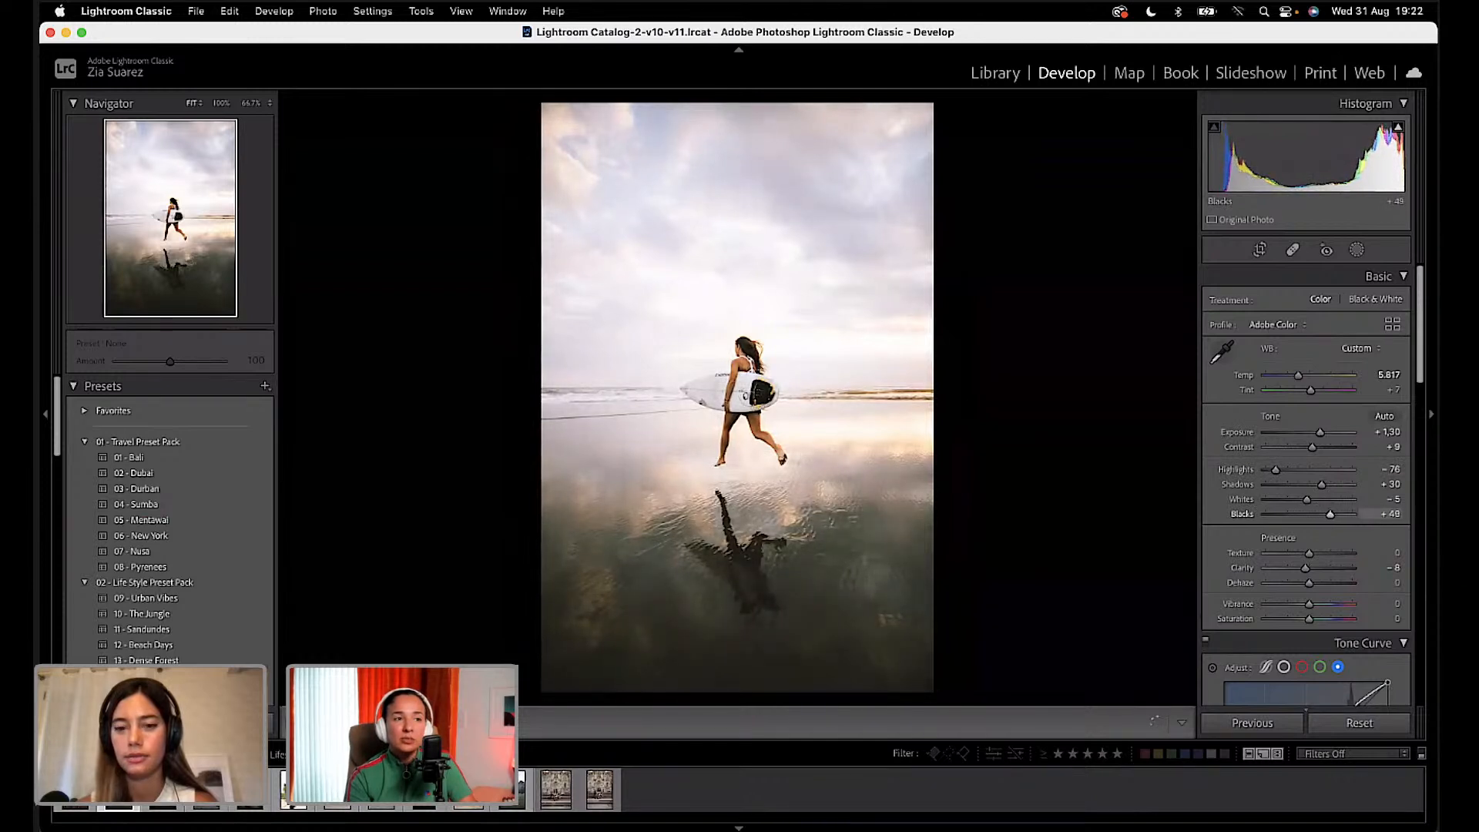
{"action": "key", "text": "super+z"}
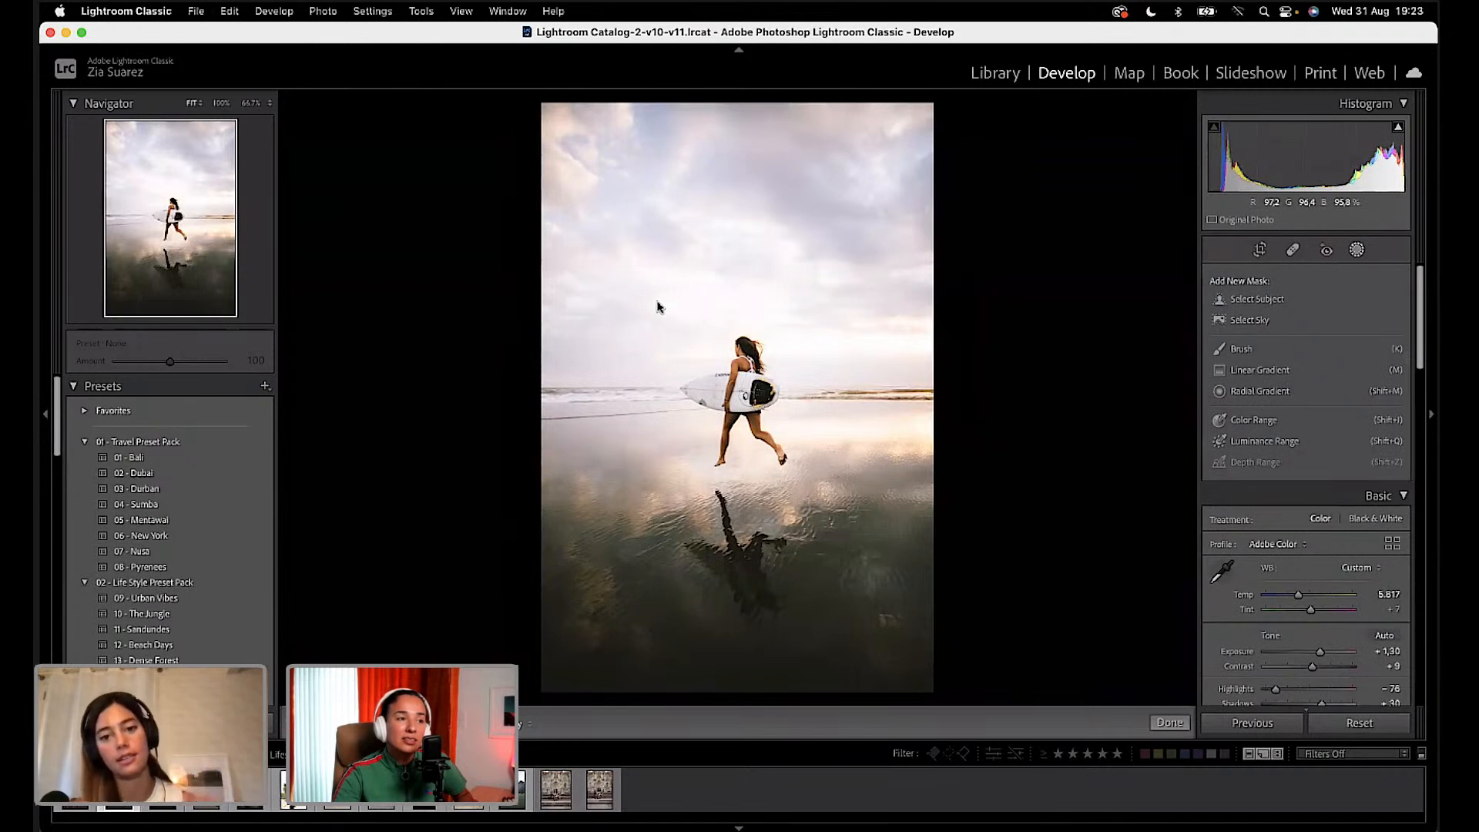
Step: Mask the sky and subtract the surfer's upper body from the mask with a brush, undoing the stroke that extends to the photo's edge
{"action": "left_click", "coordinate": [1259, 321]}
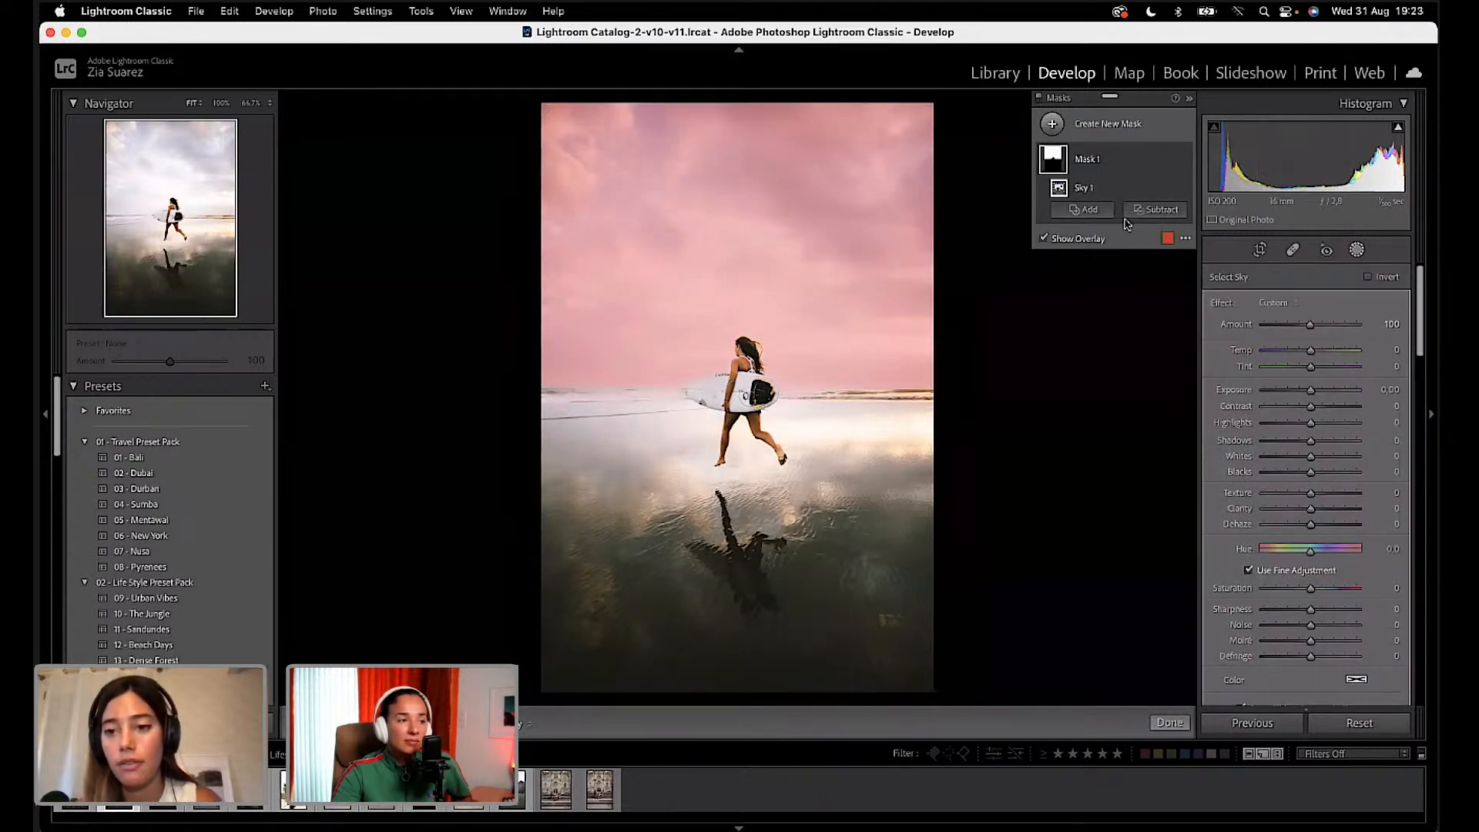
{"action": "left_click", "coordinate": [1161, 211]}
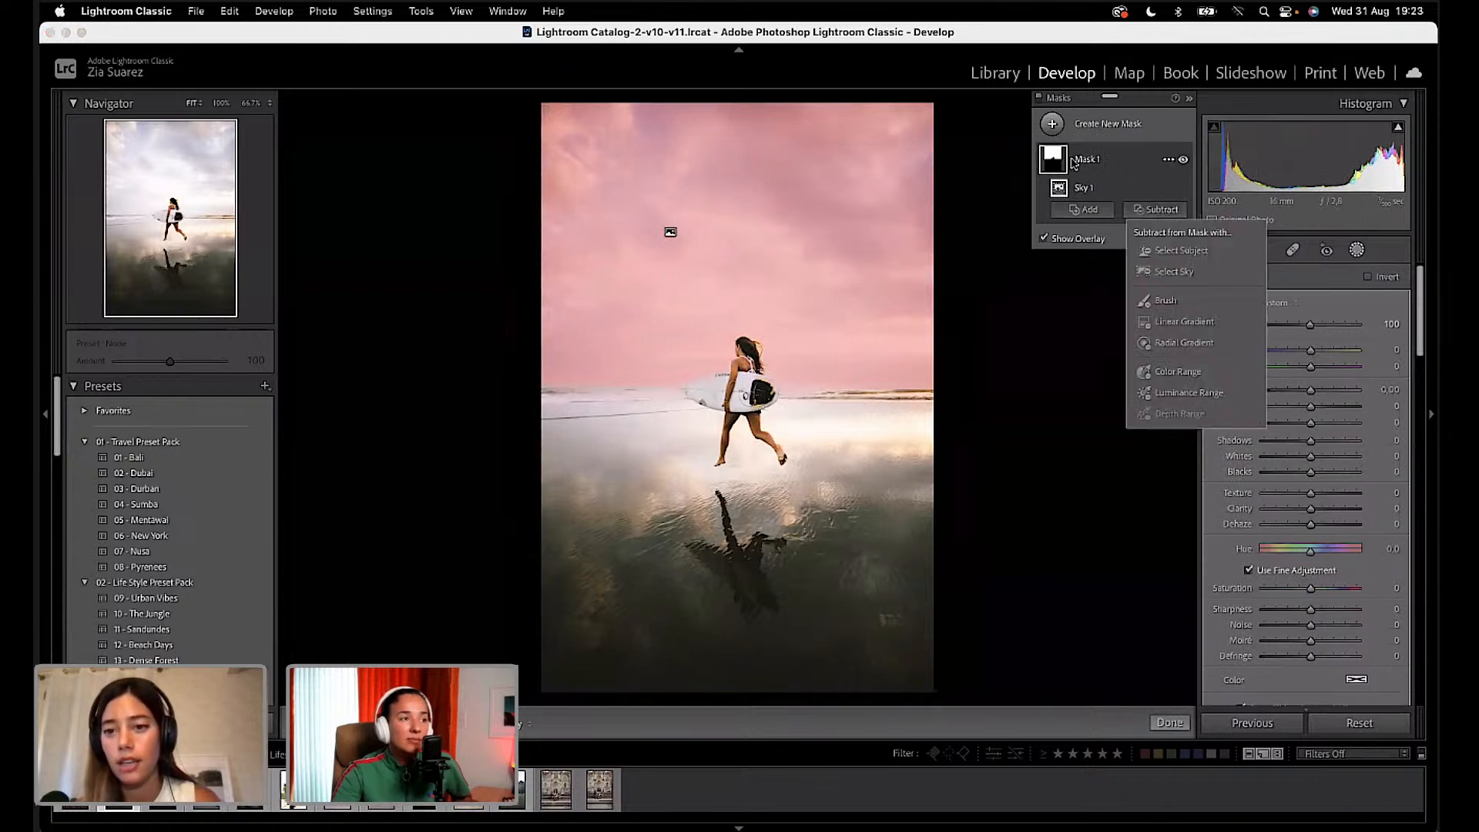
{"action": "left_click", "coordinate": [1167, 301]}
{"action": "mouse_move", "coordinate": [746, 363]}
{"action": "left_mouse_down"}
{"action": "mouse_move", "coordinate": [680, 392]}
{"action": "mouse_move", "coordinate": [541, 397]}
{"action": "mouse_move", "coordinate": [705, 398]}
{"action": "mouse_move", "coordinate": [694, 389]}
{"action": "mouse_move", "coordinate": [753, 377]}
{"action": "mouse_move", "coordinate": [748, 354]}
{"action": "mouse_move", "coordinate": [772, 389]}
{"action": "mouse_move", "coordinate": [931, 385]}
{"action": "left_mouse_up"}
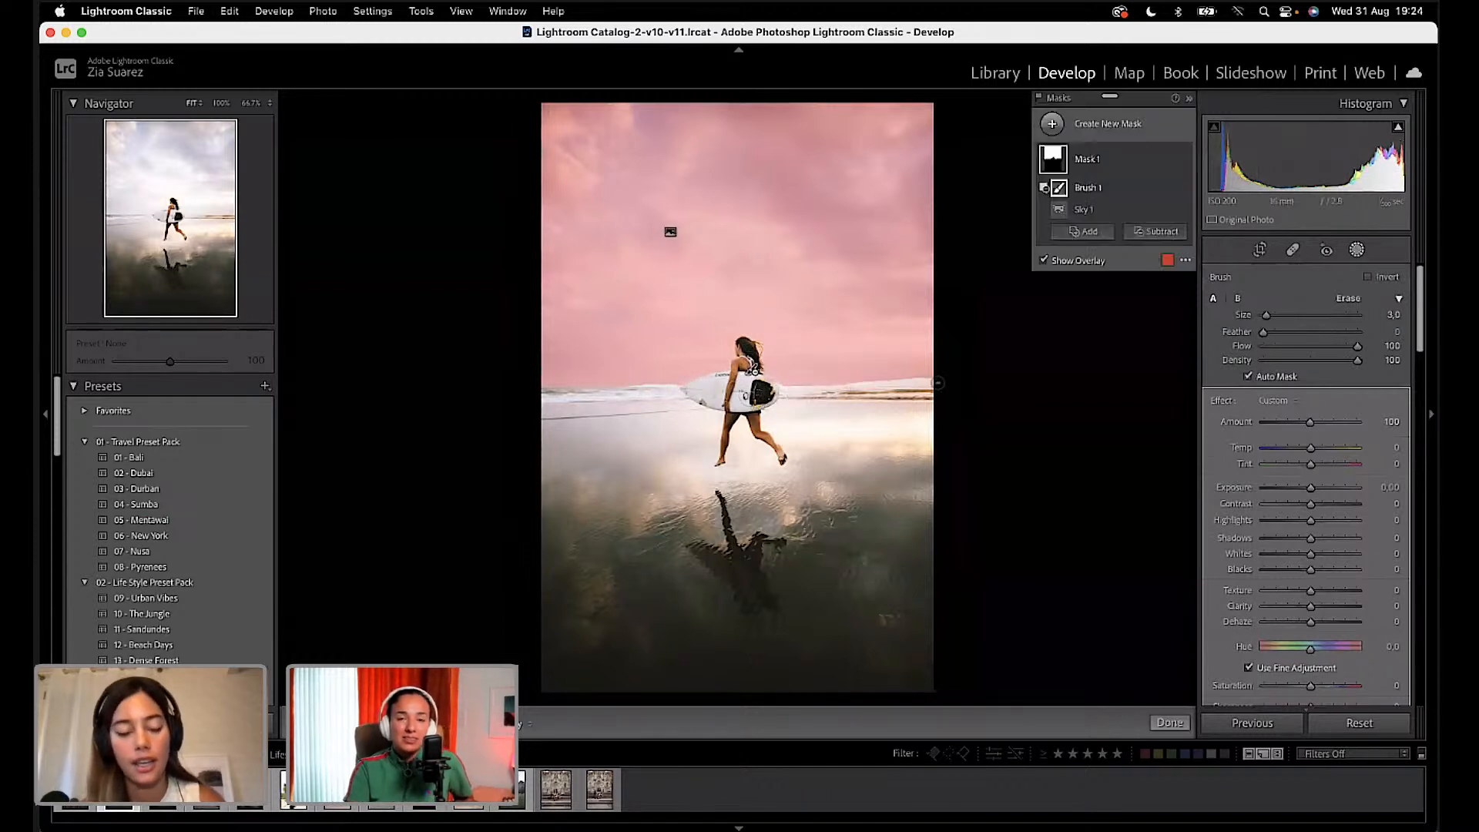
{"action": "key", "text": "super+z"}
{"action": "mouse_move", "coordinate": [763, 382]}
{"action": "left_mouse_down"}
{"action": "mouse_move", "coordinate": [941, 397]}
{"action": "mouse_move", "coordinate": [783, 411]}
{"action": "mouse_move", "coordinate": [935, 418]}
{"action": "mouse_move", "coordinate": [684, 430]}
{"action": "mouse_move", "coordinate": [719, 449]}
{"action": "mouse_move", "coordinate": [739, 398]}
{"action": "mouse_move", "coordinate": [687, 394]}
{"action": "mouse_move", "coordinate": [761, 368]}
{"action": "left_mouse_up"}
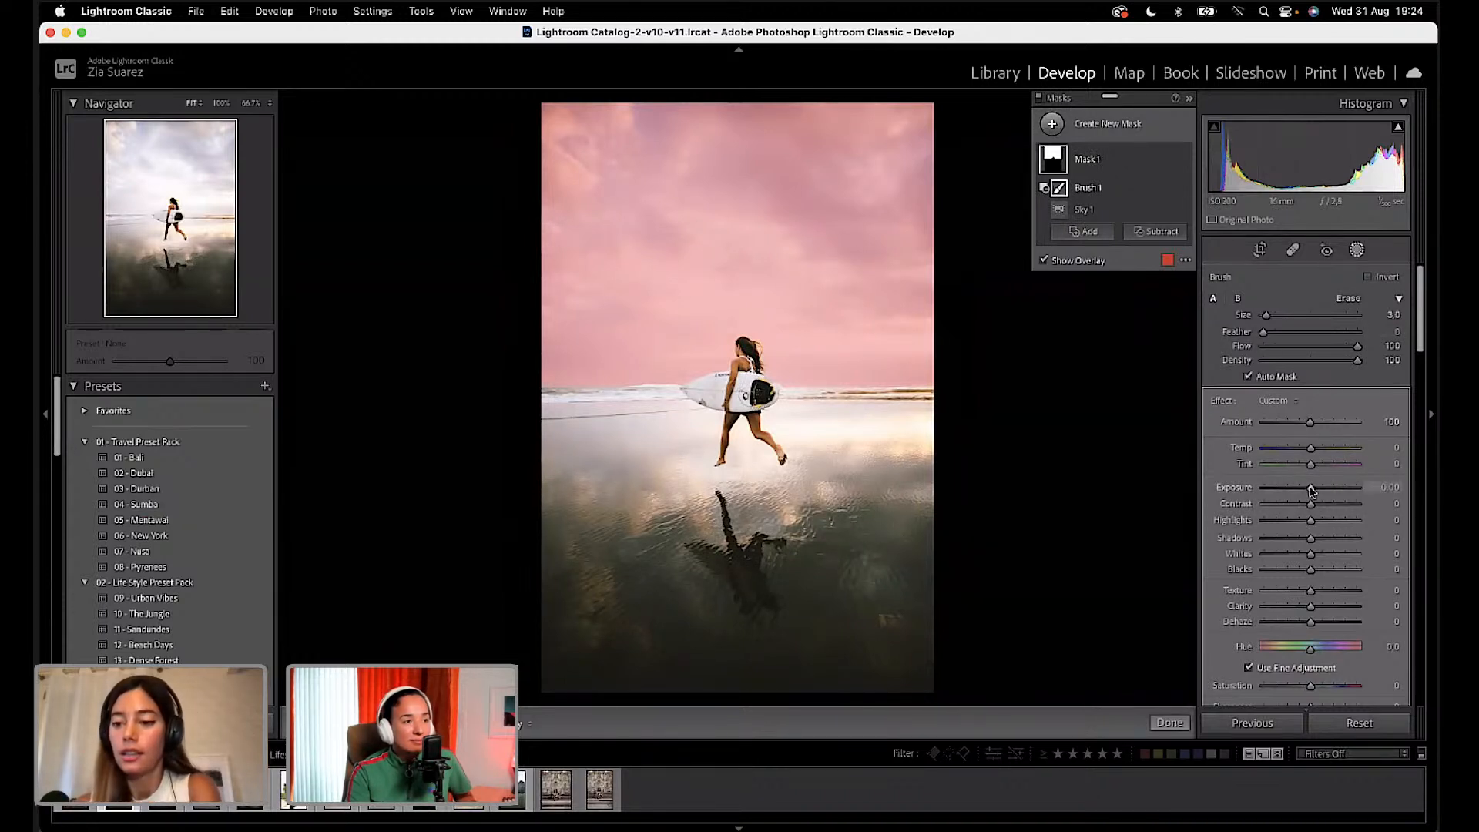
Step: Hide the mask overlay and set the sky mask's temperature to 19, tint to 22 and highlights to -67
{"action": "key", "text": "o"}
{"action": "mouse_move", "coordinate": [1317, 472]}
{"action": "left_mouse_down"}
{"action": "mouse_move", "coordinate": [1397, 467]}
{"action": "mouse_move", "coordinate": [1338, 476]}
{"action": "mouse_move", "coordinate": [1306, 450]}
{"action": "mouse_move", "coordinate": [1319, 467]}
{"action": "left_mouse_up"}
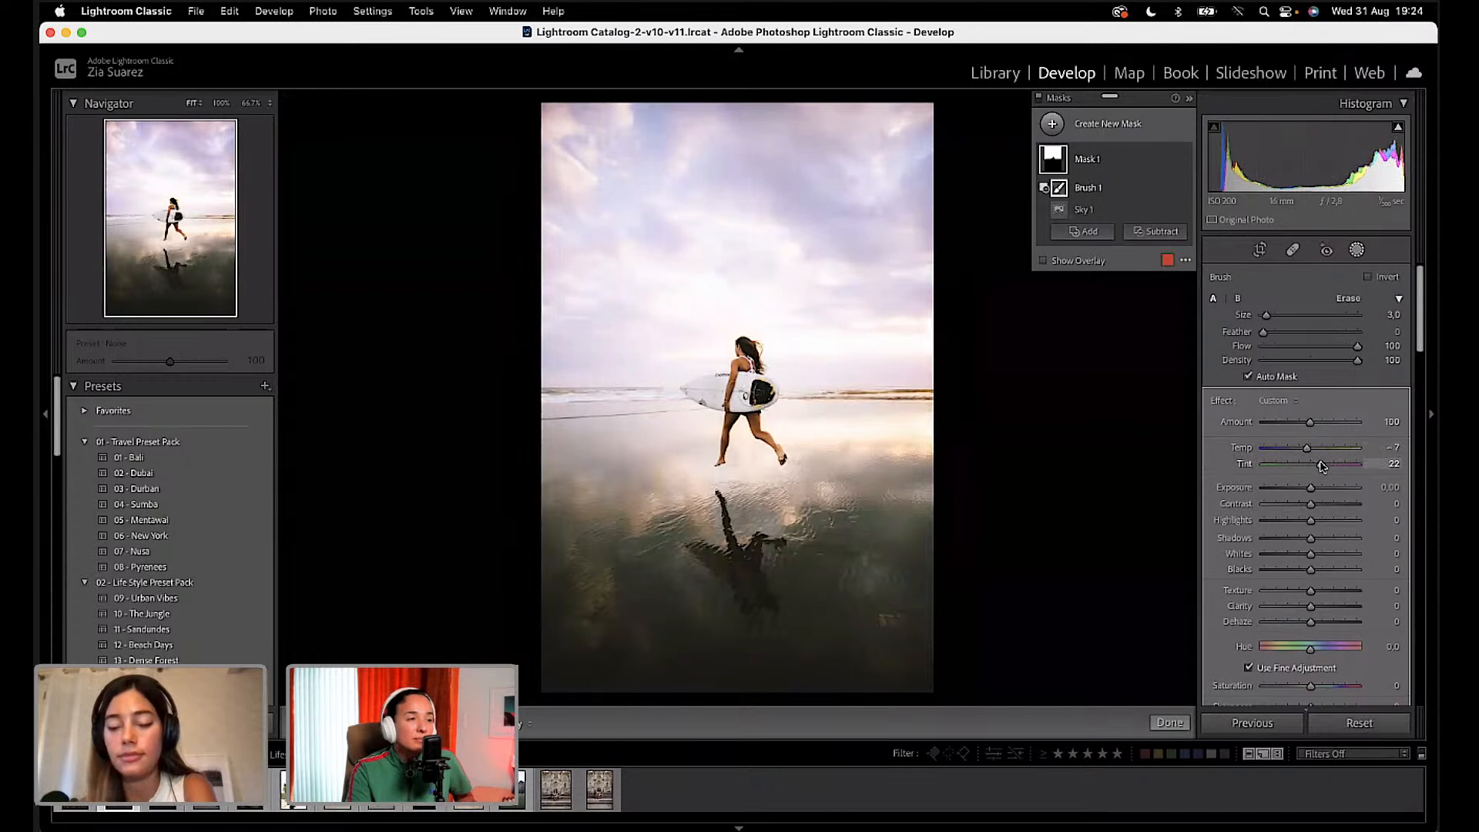
{"action": "left_click_drag", "start_coordinate": [1306, 449], "coordinate": [1324, 451]}
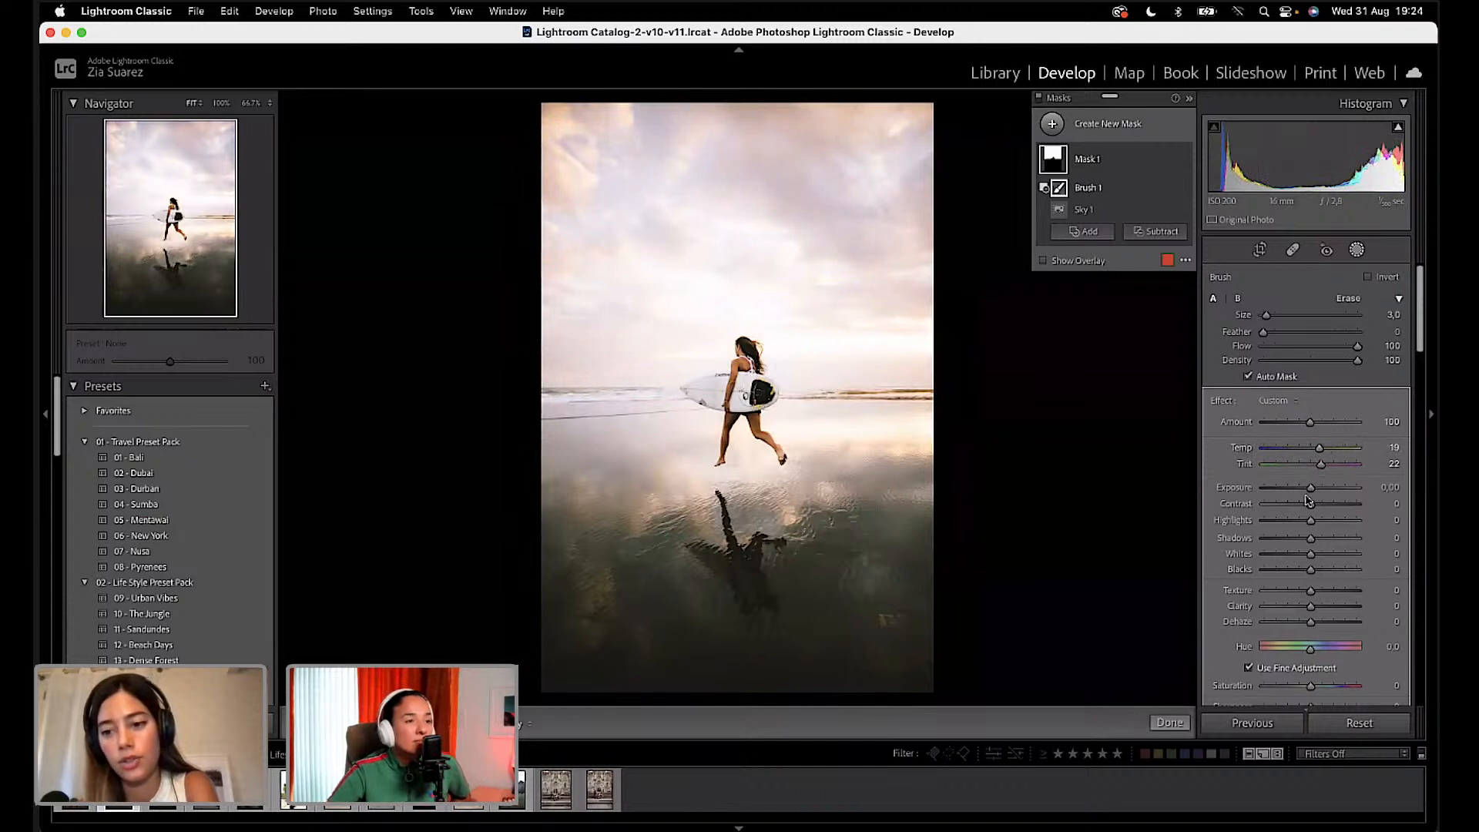
{"action": "left_click_drag", "start_coordinate": [1311, 522], "coordinate": [1253, 531]}
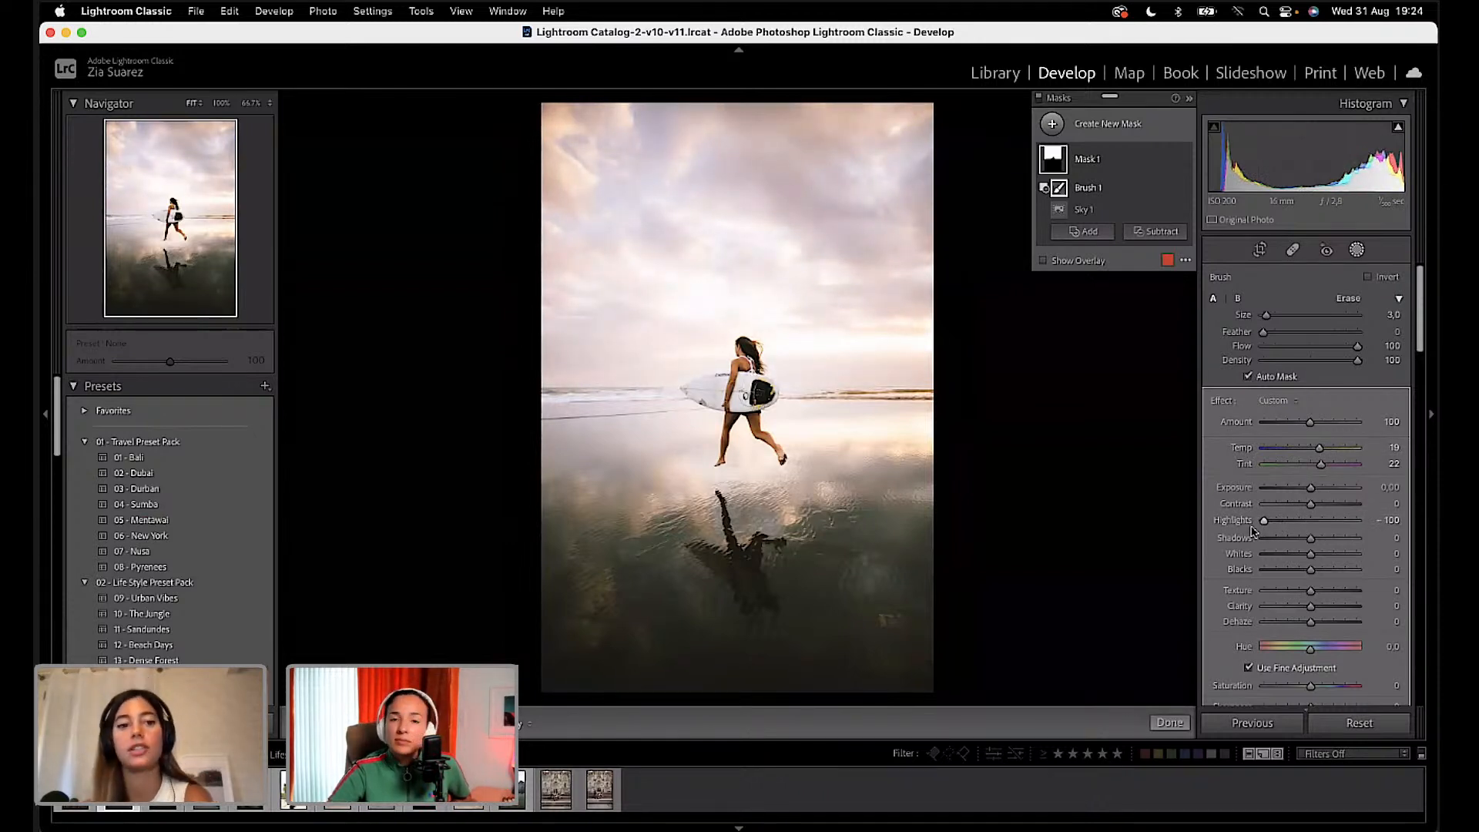
{"action": "left_click_drag", "start_coordinate": [1264, 525], "coordinate": [1280, 524]}
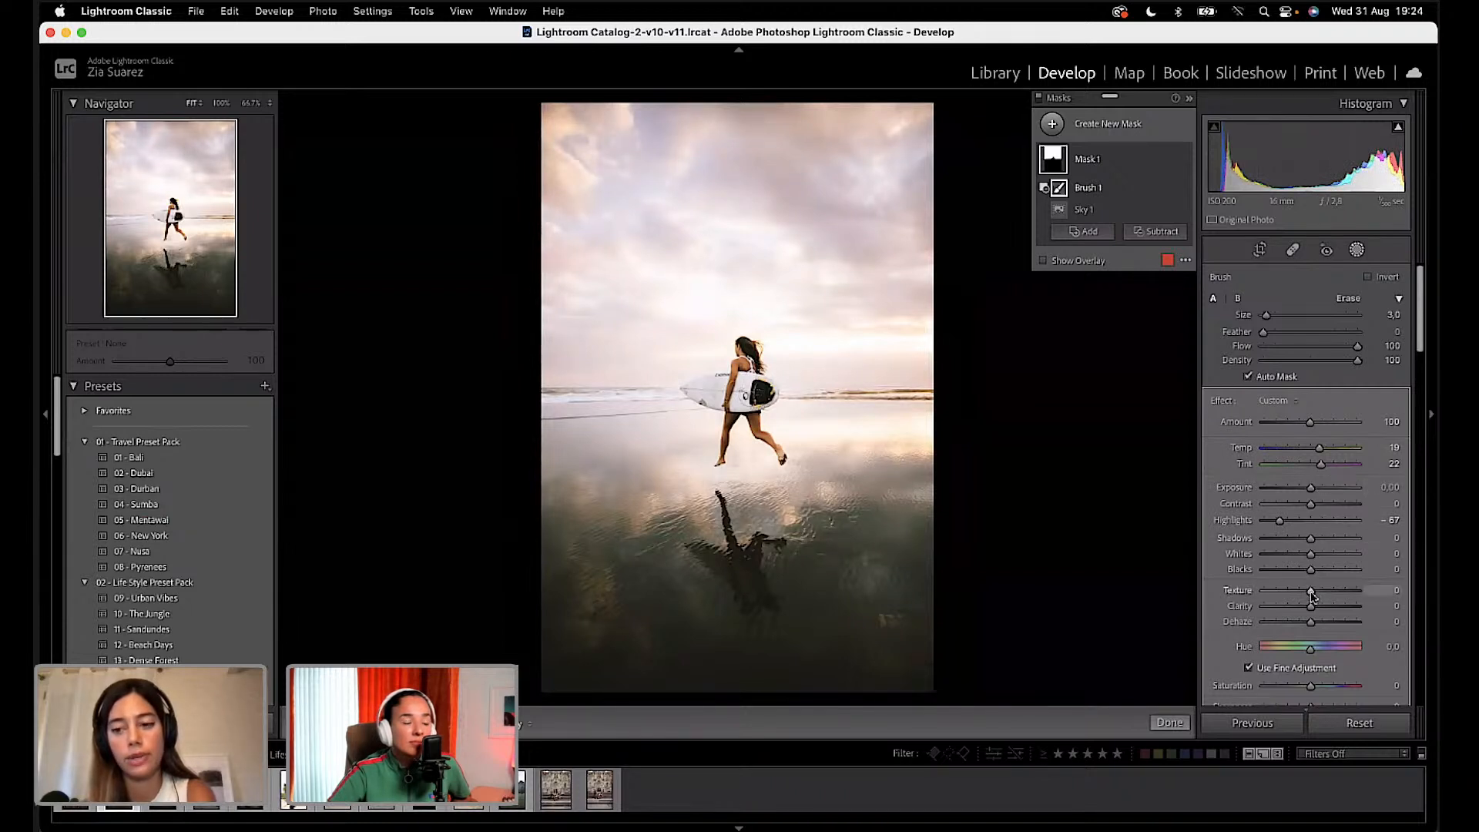
Step: Set the sky mask's clarity to 23, exposure to -0.01 and shadows to 8
{"action": "left_click_drag", "start_coordinate": [1311, 606], "coordinate": [1325, 604]}
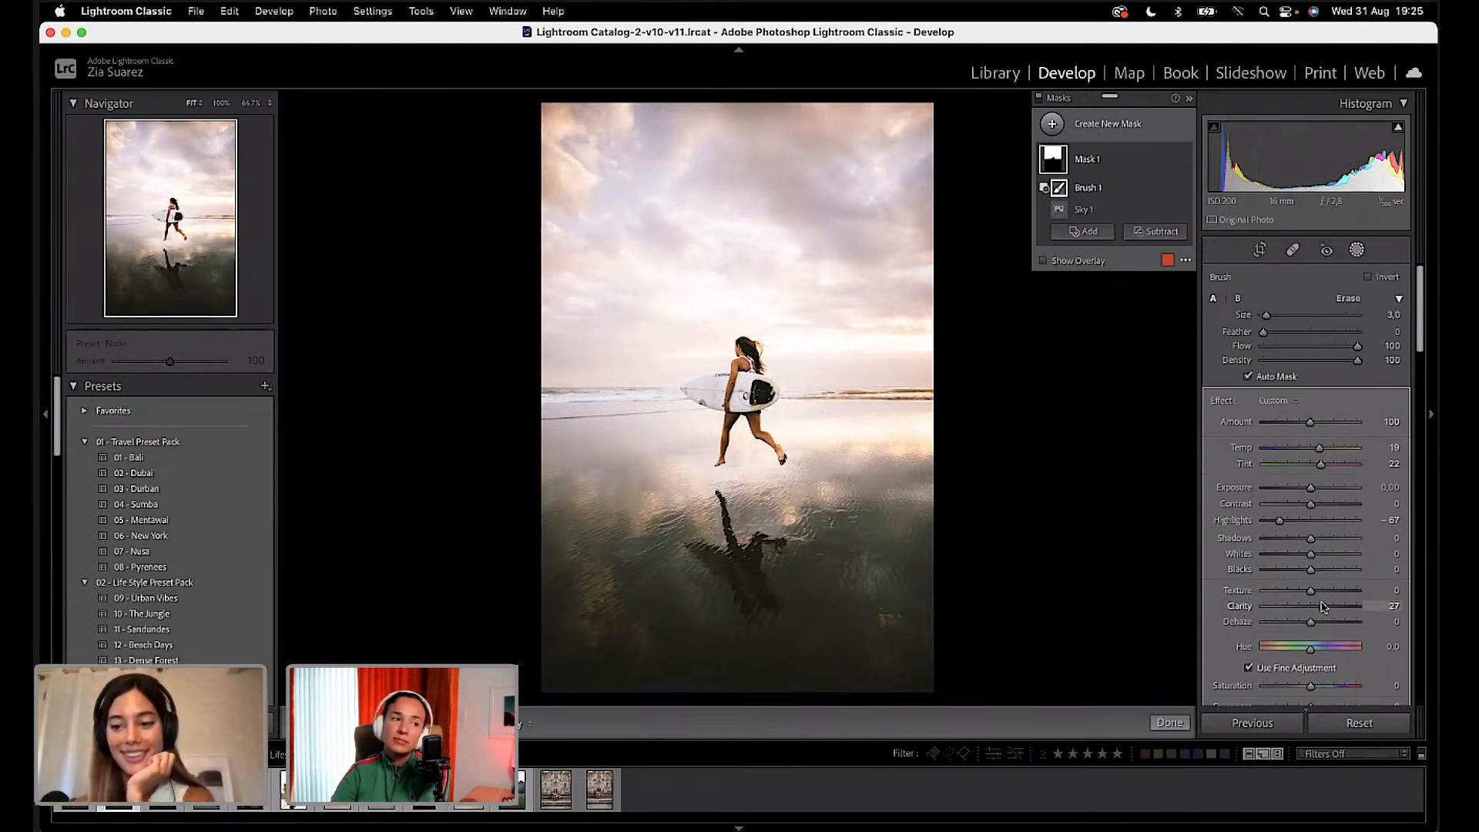
{"action": "left_click_drag", "start_coordinate": [1323, 607], "coordinate": [1320, 609]}
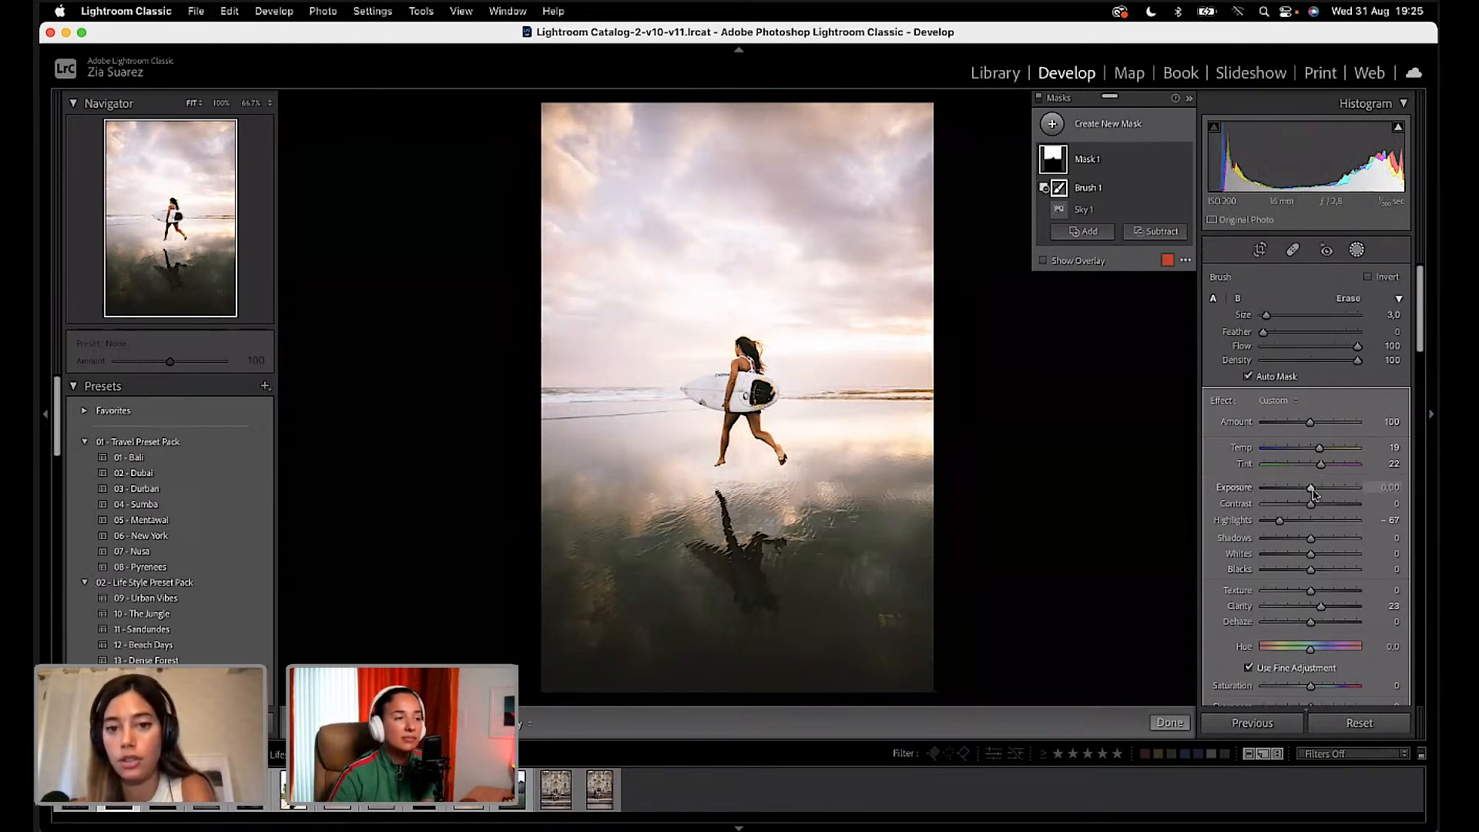
{"action": "left_click_drag", "start_coordinate": [1313, 493], "coordinate": [1314, 493]}
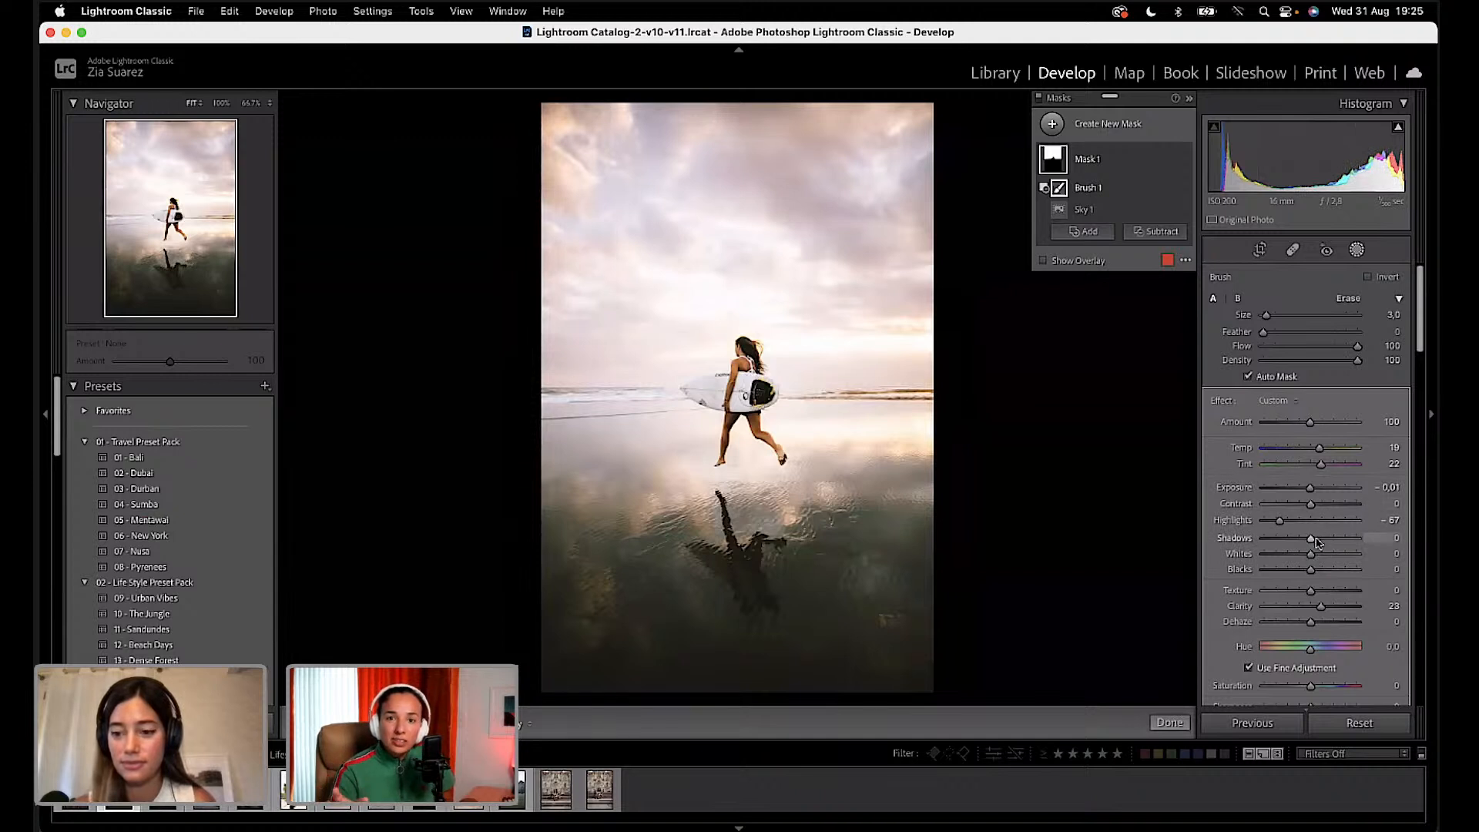
{"action": "left_click_drag", "start_coordinate": [1314, 538], "coordinate": [1319, 541]}
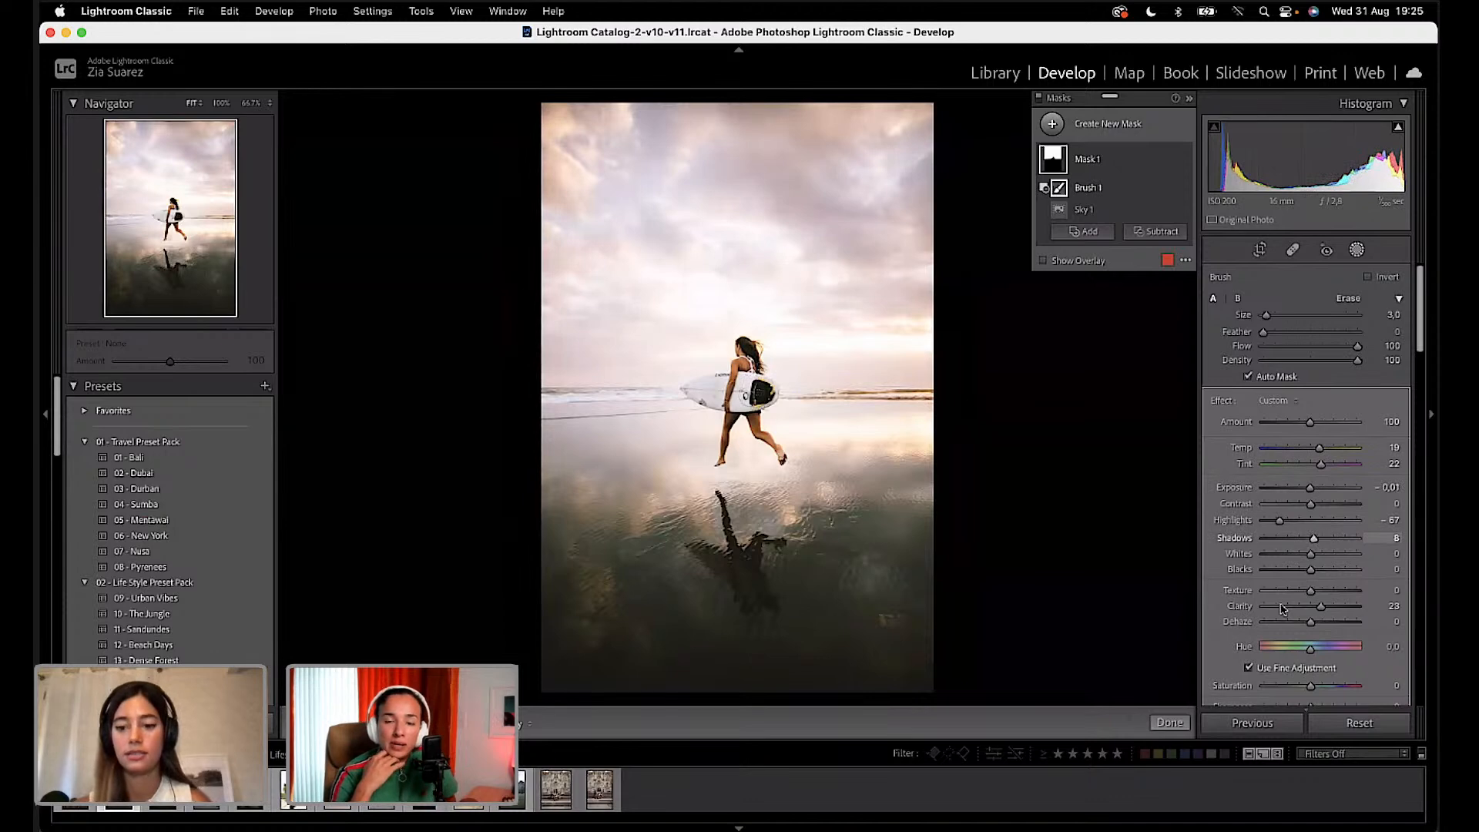
Step: Finish the masking, compare the photo before and after side by side, and return to the single view
{"action": "left_click", "coordinate": [1170, 723]}
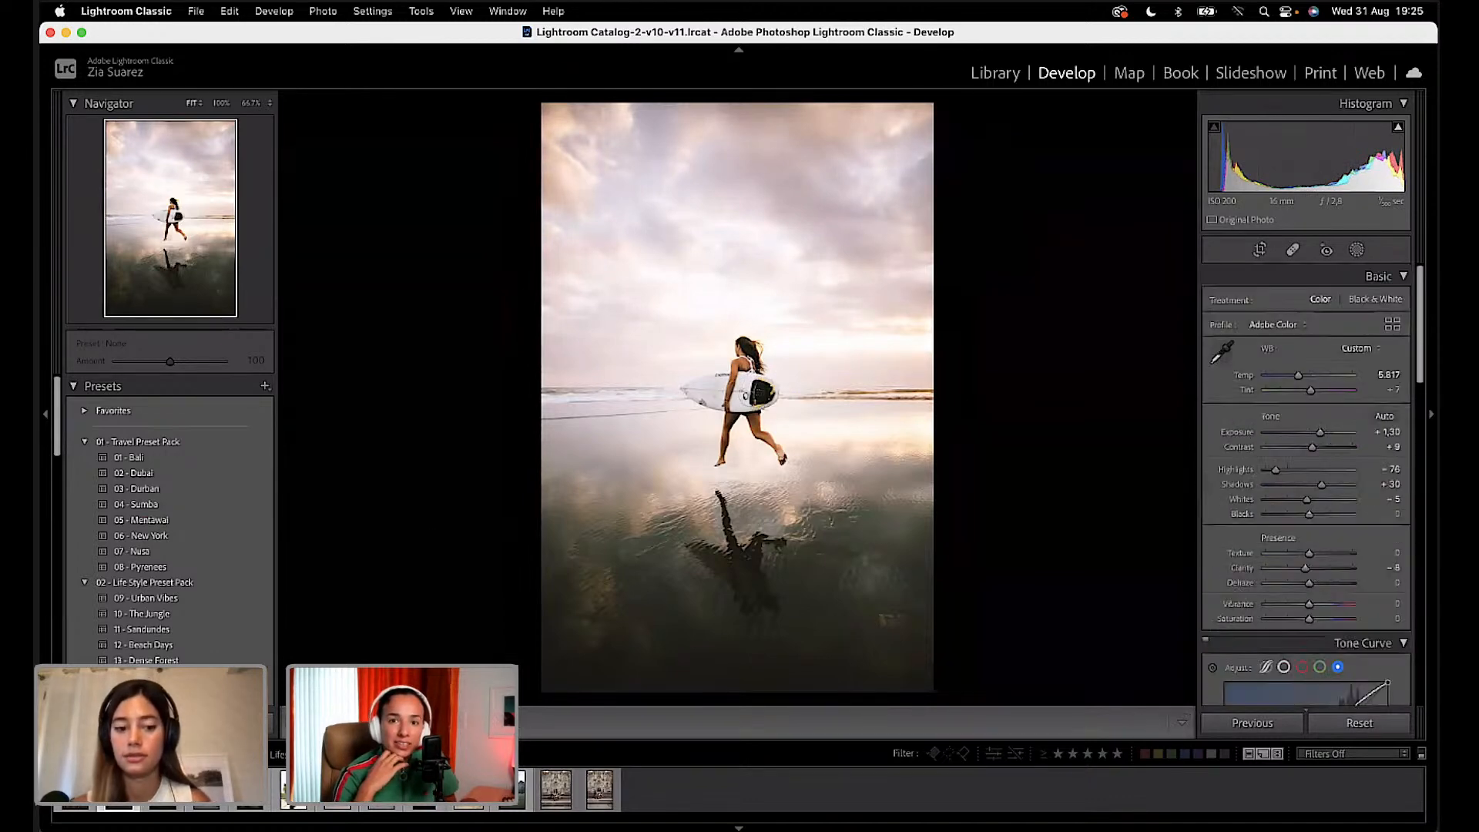
{"action": "key", "text": "y"}
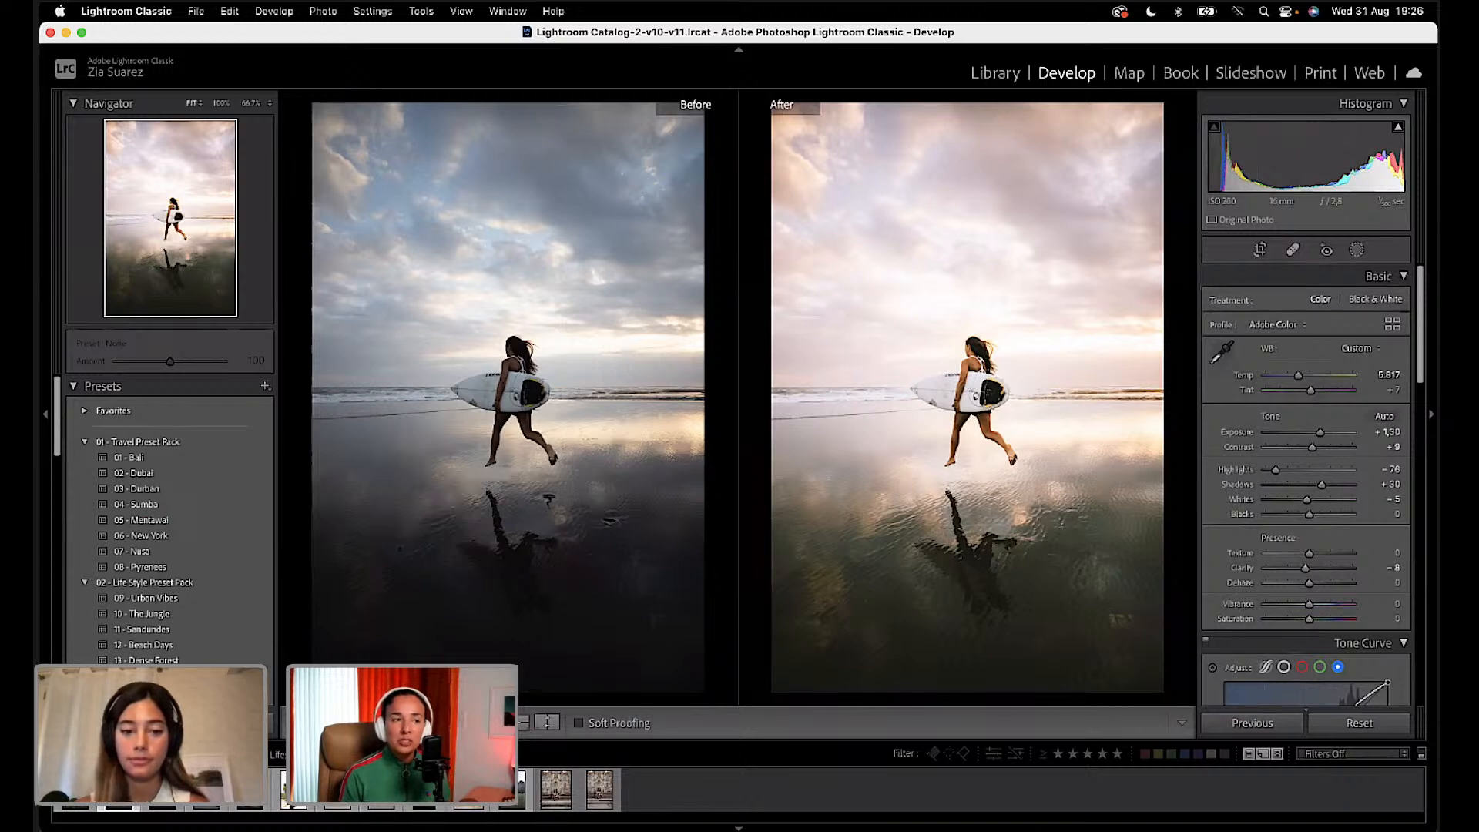
{"action": "left_click", "coordinate": [275, 726]}
Step: Reopen the masking tool to view the mask types on offer, and return to the basic adjustments without adding a mask
{"action": "left_click", "coordinate": [1357, 249]}
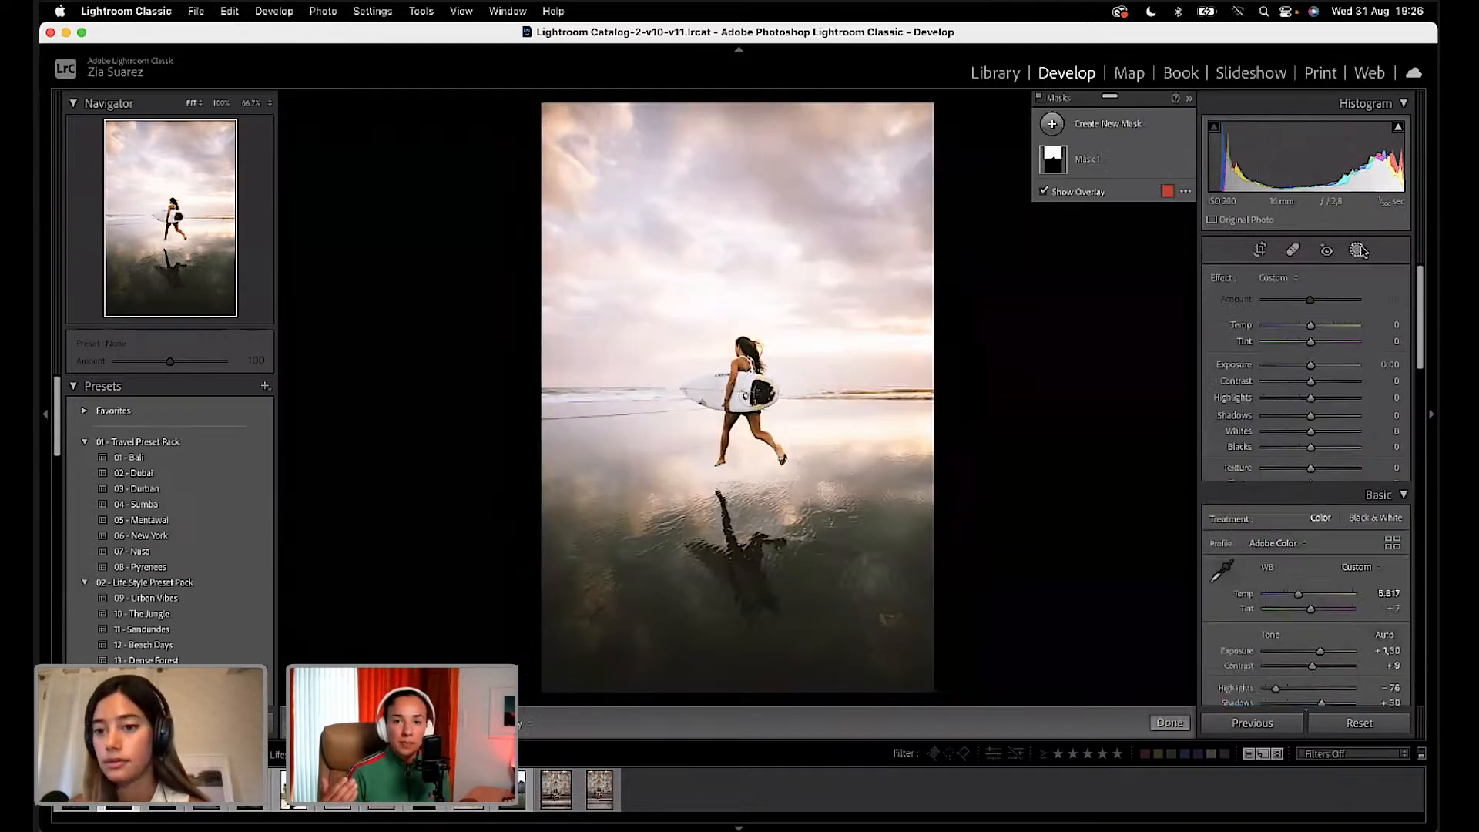
{"action": "left_click", "coordinate": [1359, 253]}
{"action": "left_click", "coordinate": [1357, 252]}
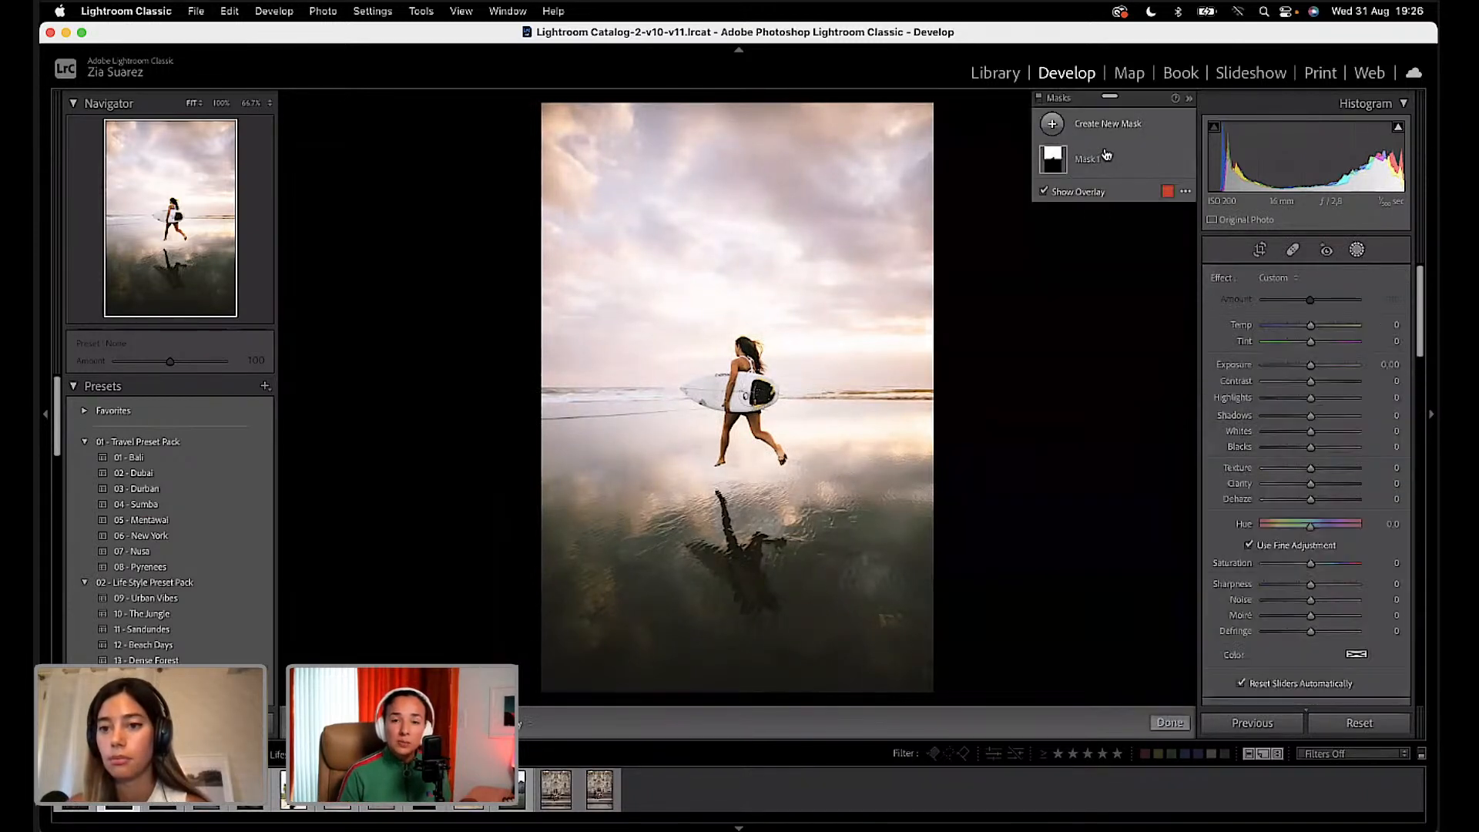
{"action": "left_click", "coordinate": [1052, 125]}
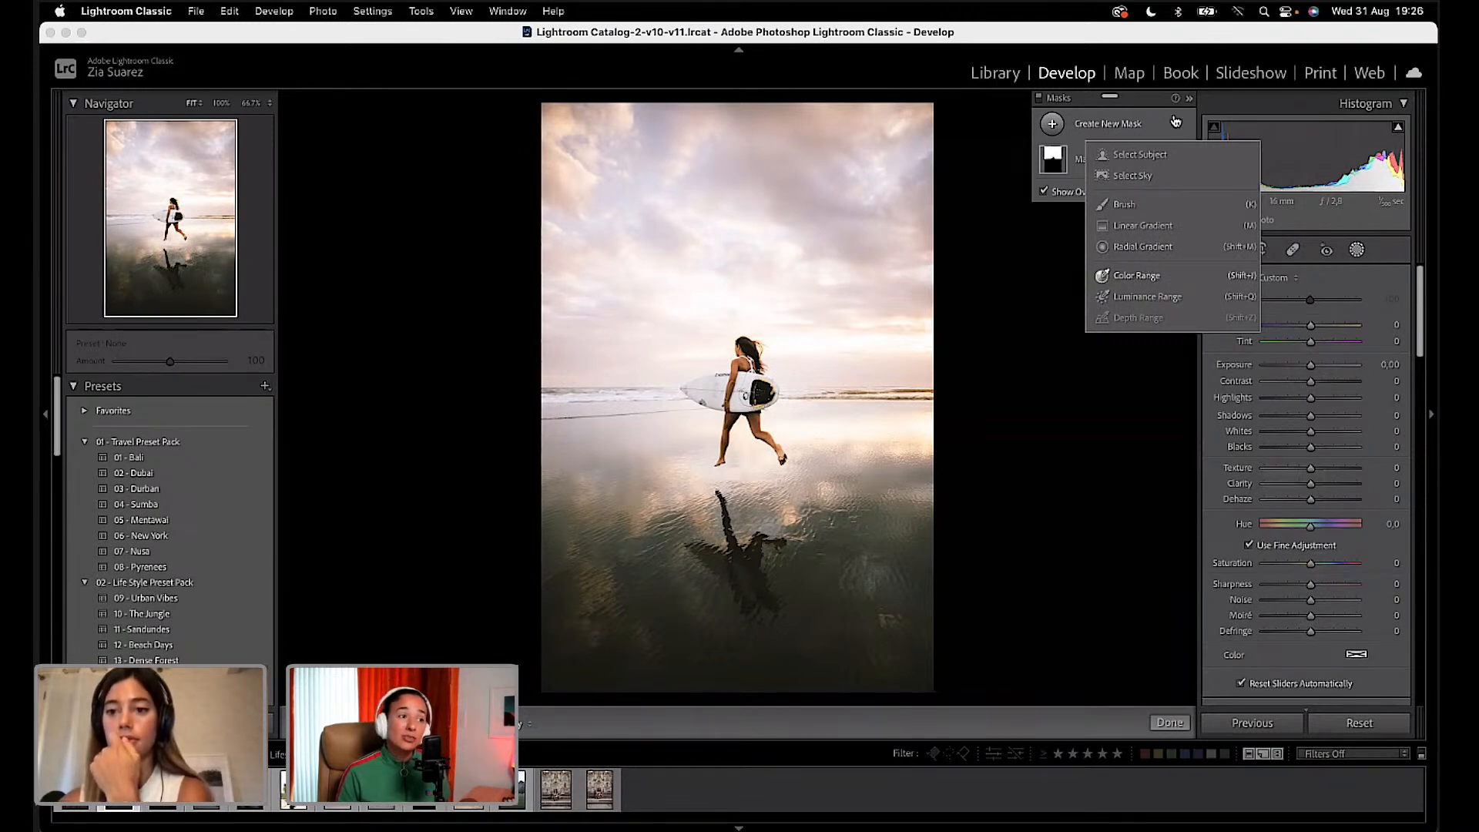
{"action": "left_click", "coordinate": [1162, 174]}
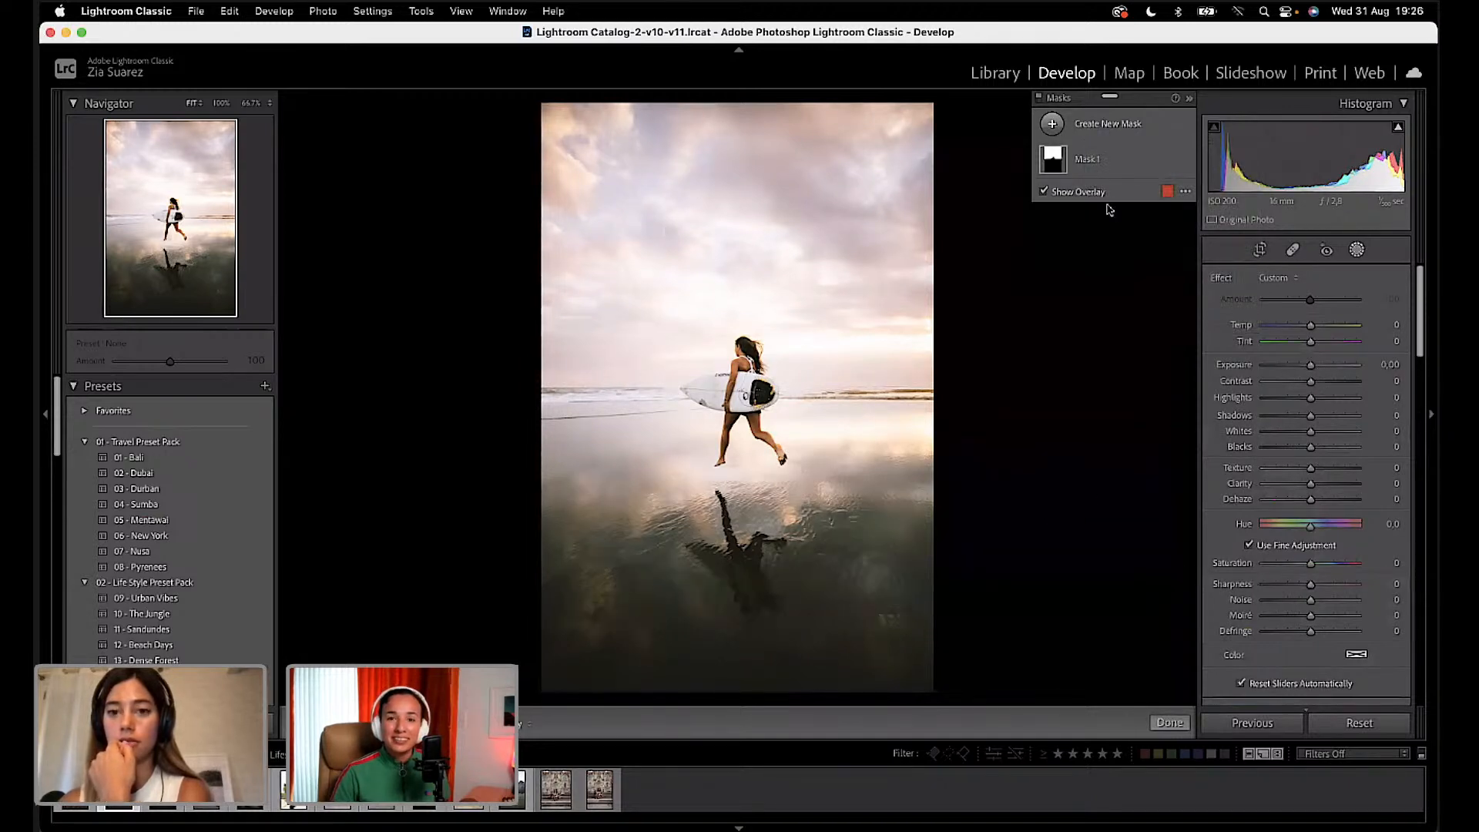
{"action": "left_click", "coordinate": [1001, 82]}
{"action": "left_click", "coordinate": [1075, 73]}
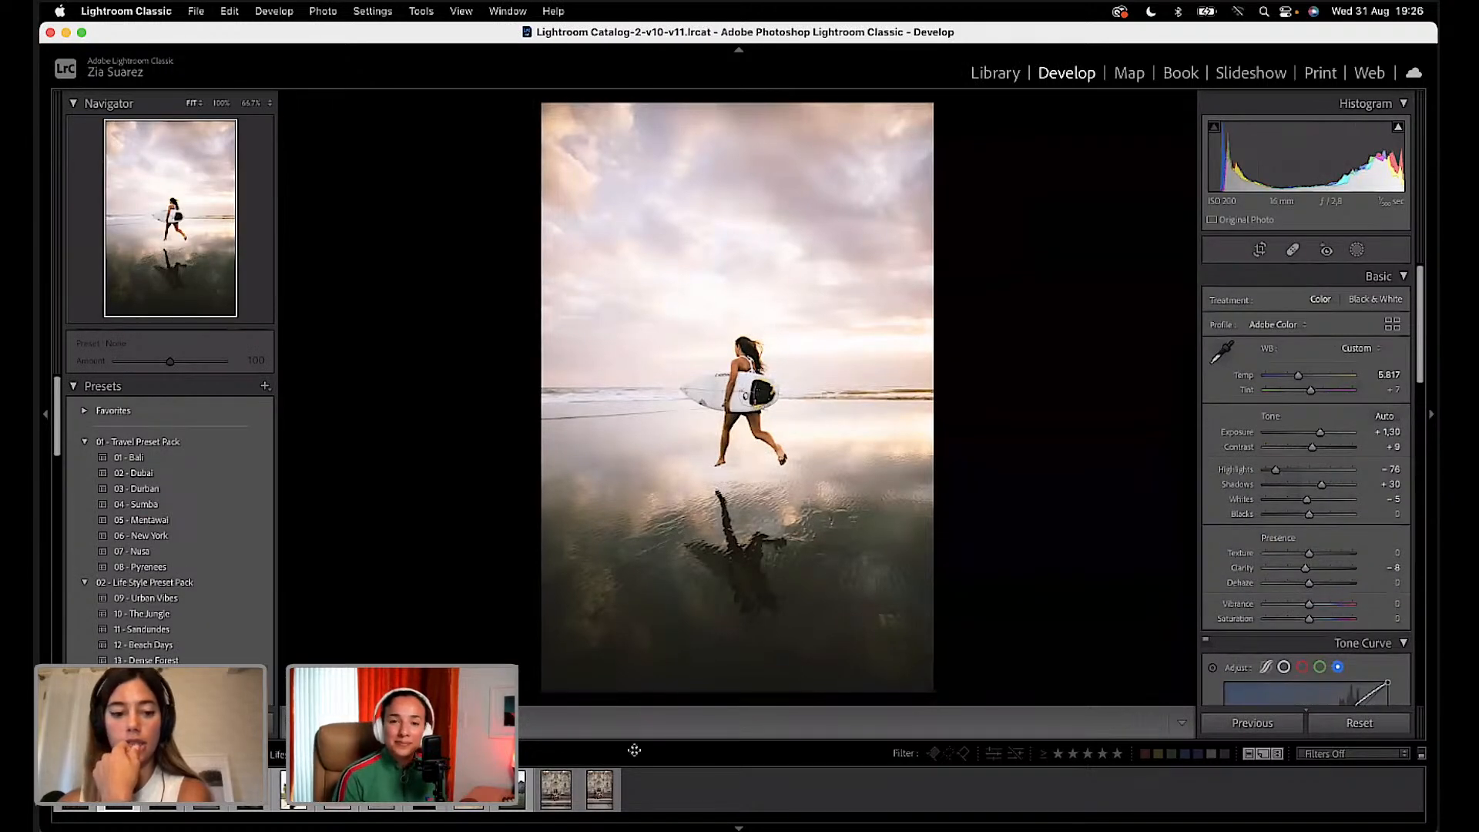
Step: Compare the photo before and after in the side-by-side and stacked layouts, and return to the single view
{"action": "key", "text": "y"}
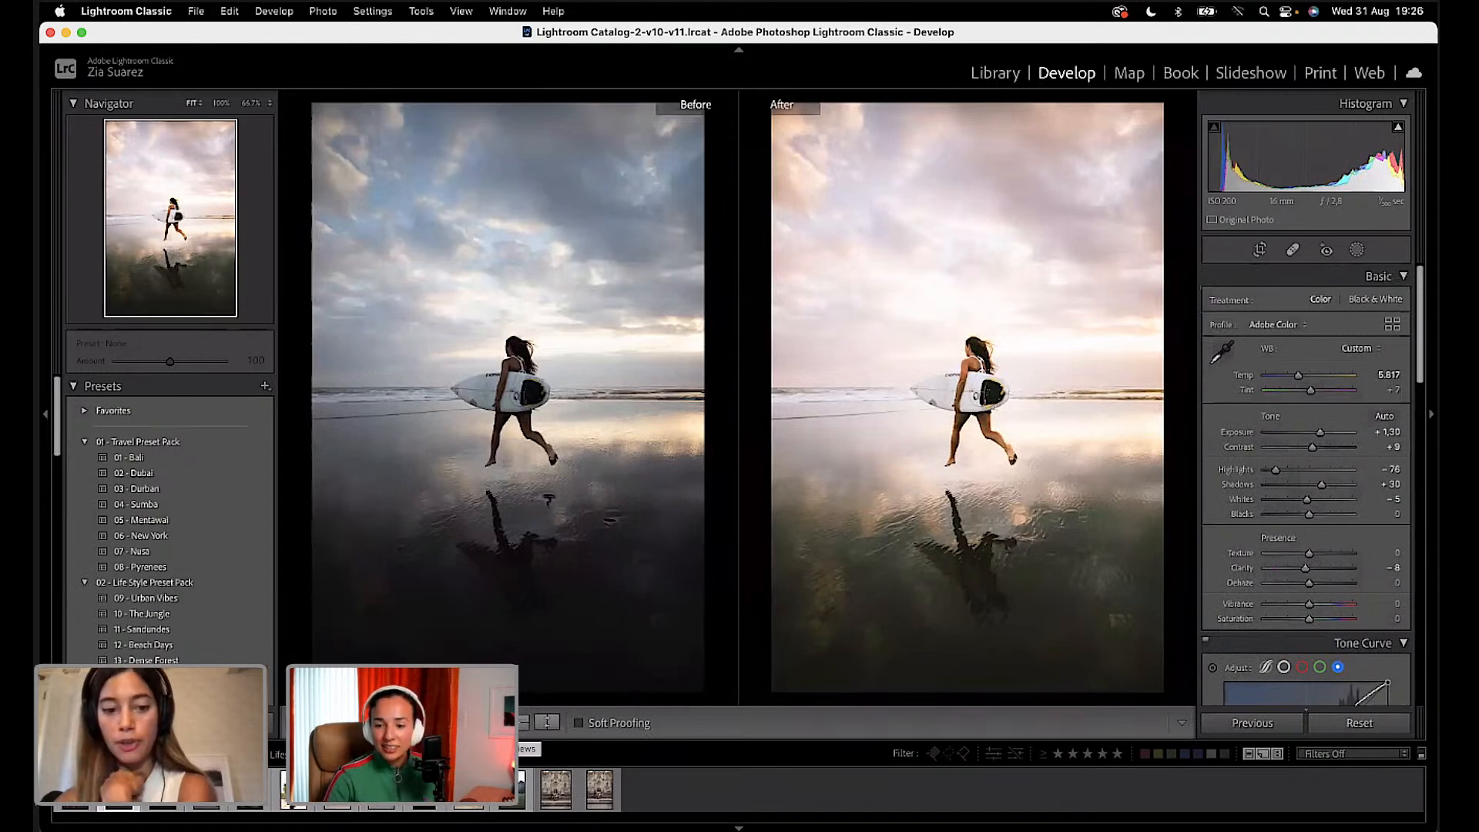
{"action": "left_click", "coordinate": [366, 722]}
{"action": "left_click", "coordinate": [366, 723]}
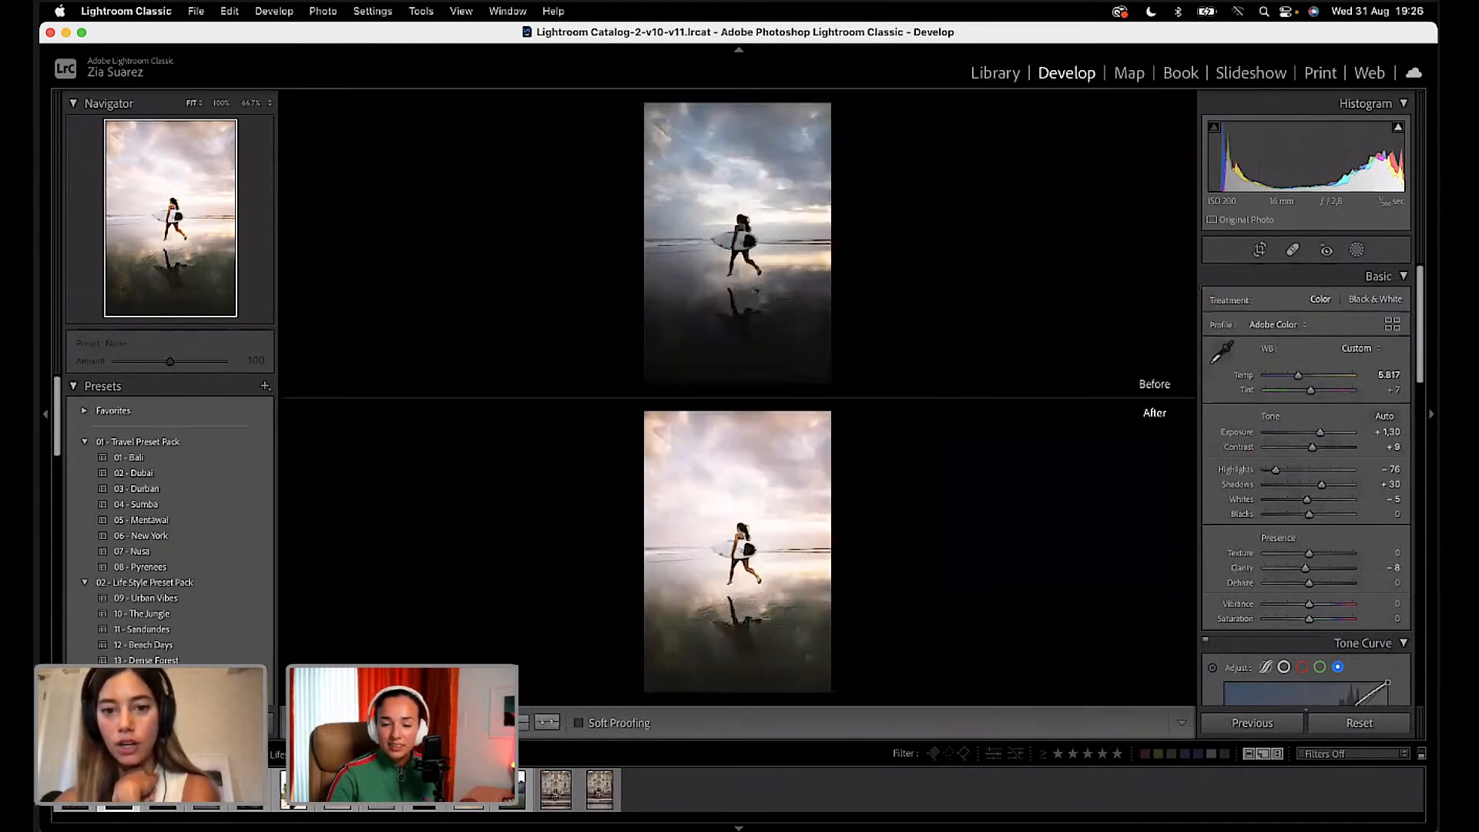
{"action": "left_click", "coordinate": [366, 723]}
{"action": "left_click", "coordinate": [366, 722]}
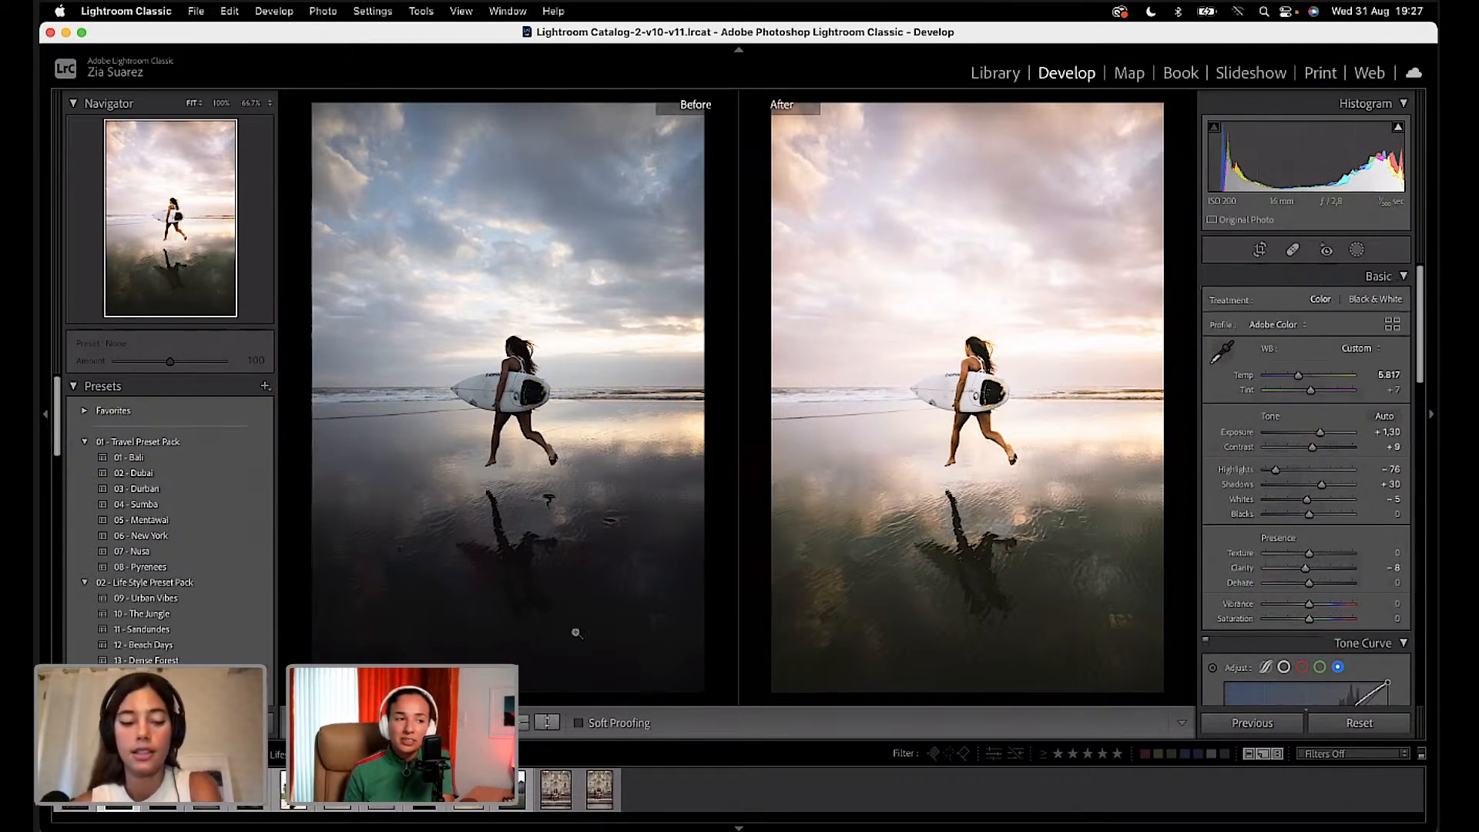
{"action": "key", "text": "y"}
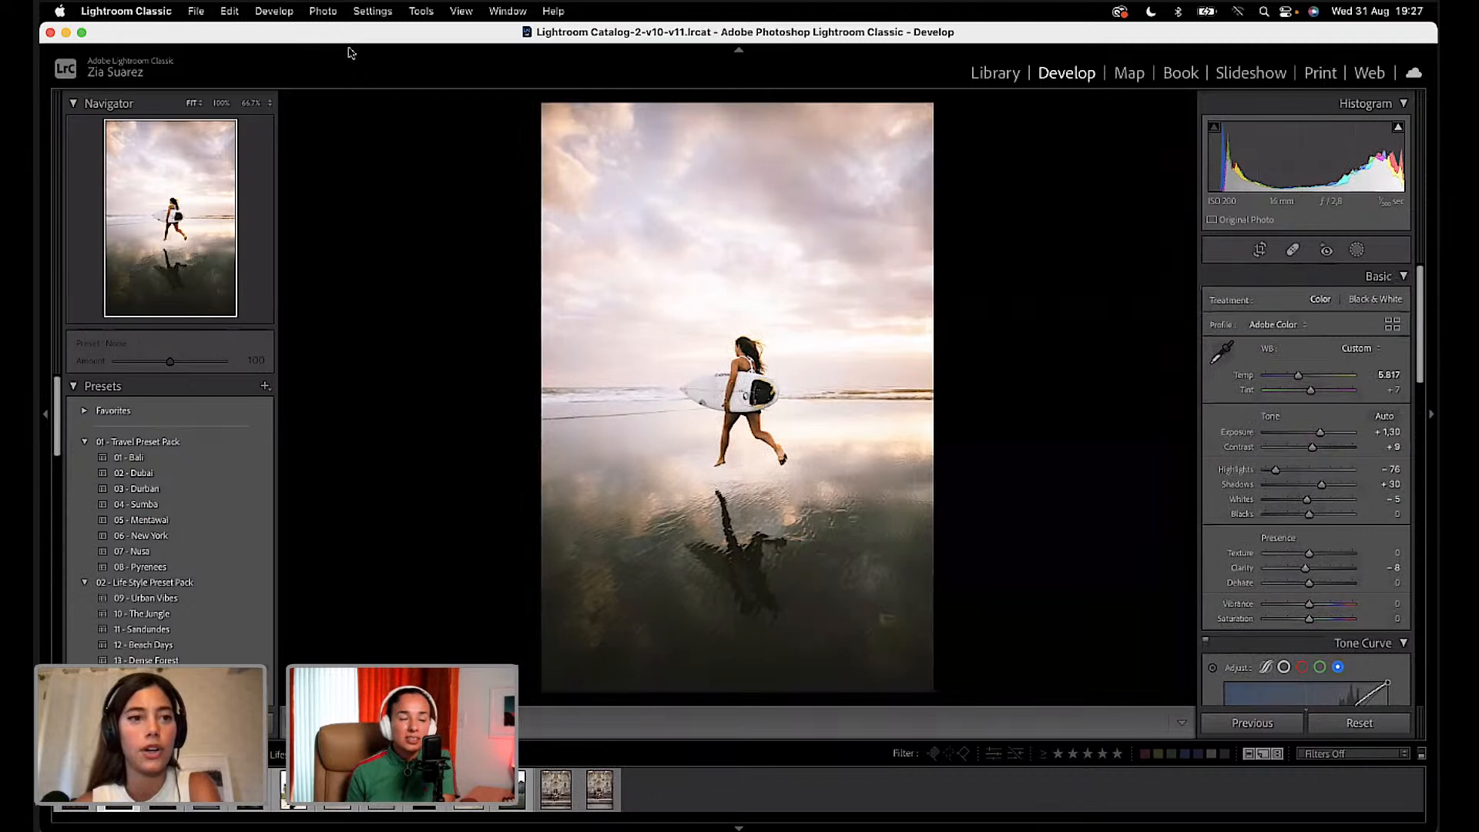
Step: View the settings for creating a new develop preset, and close them without creating one
{"action": "left_click", "coordinate": [195, 11]}
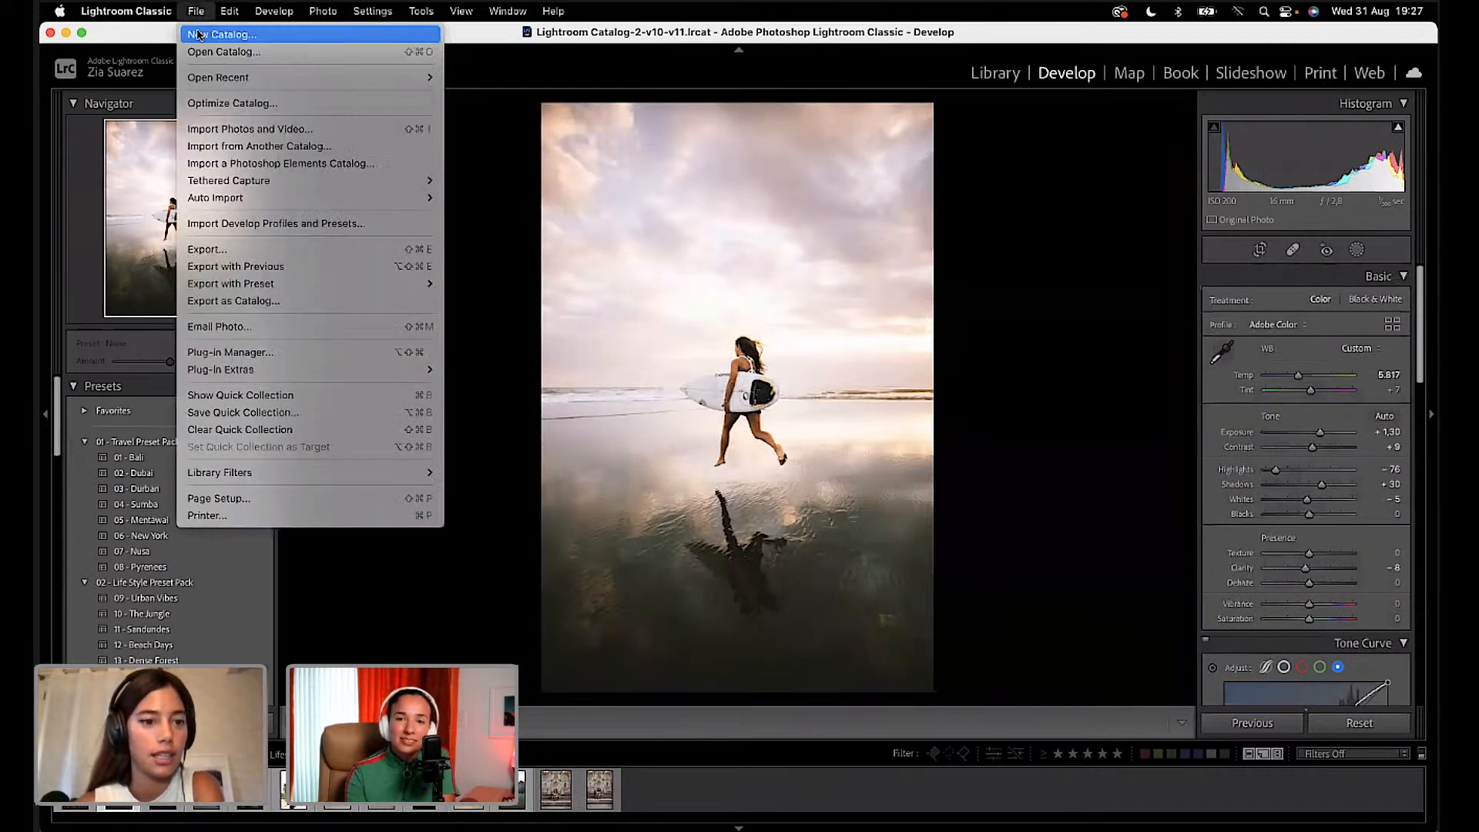
{"action": "mouse_move", "coordinate": [229, 14]}
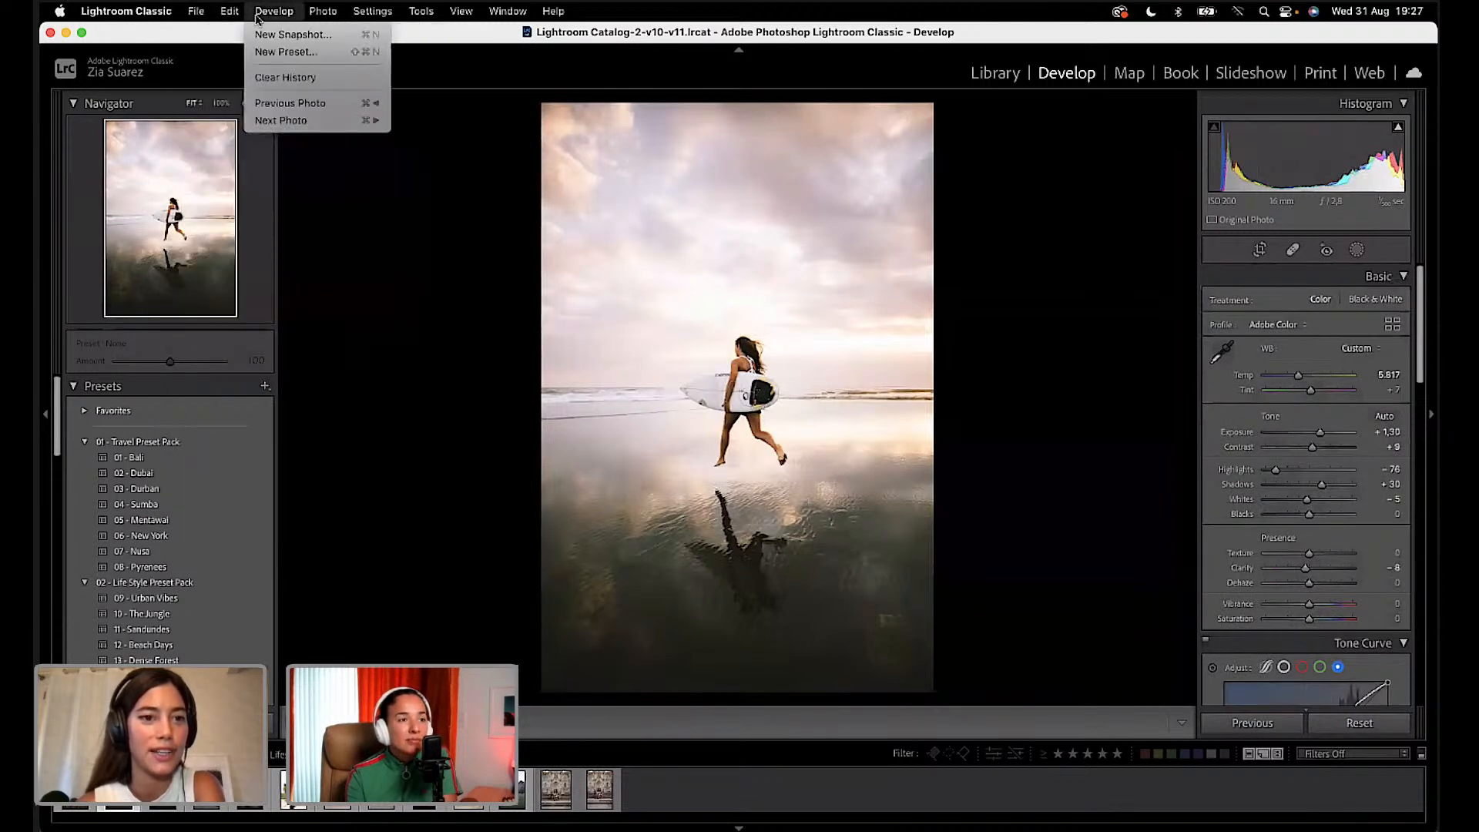
{"action": "left_click", "coordinate": [277, 51]}
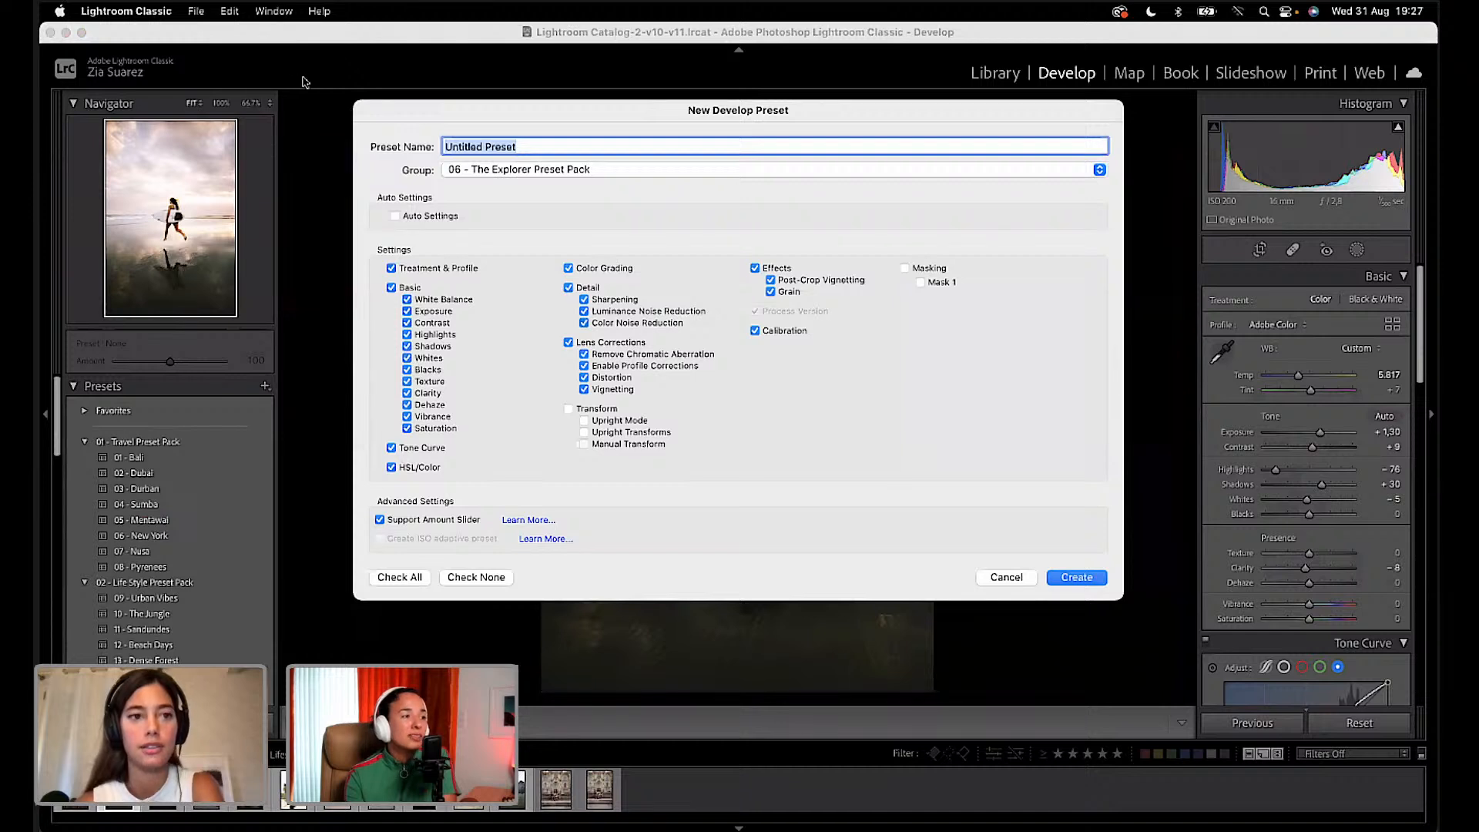
{"action": "left_click", "coordinate": [1006, 577]}
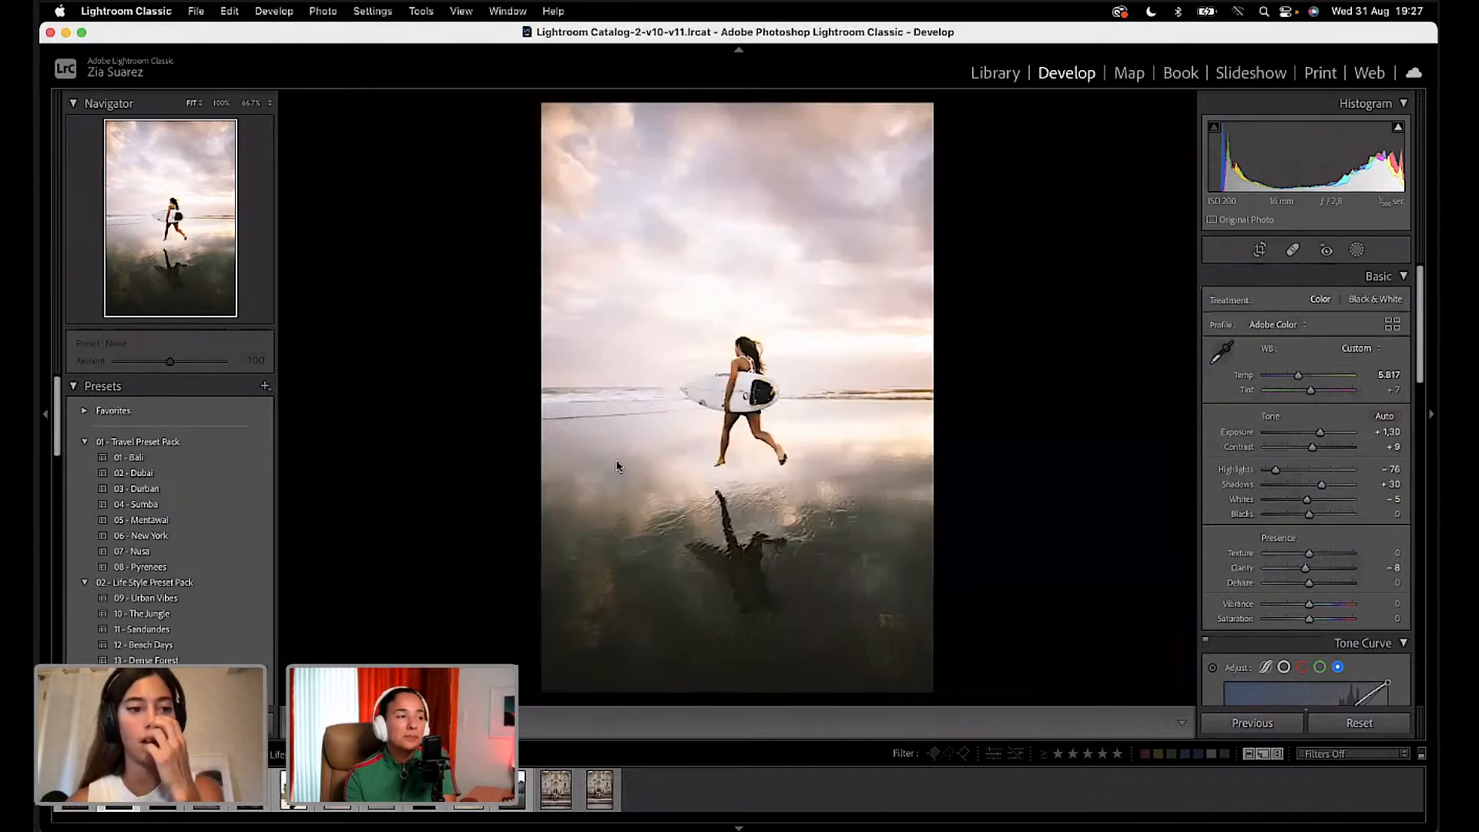
Step: View the two places that offer creating a new develop preset, without starting one
{"action": "left_click", "coordinate": [265, 386]}
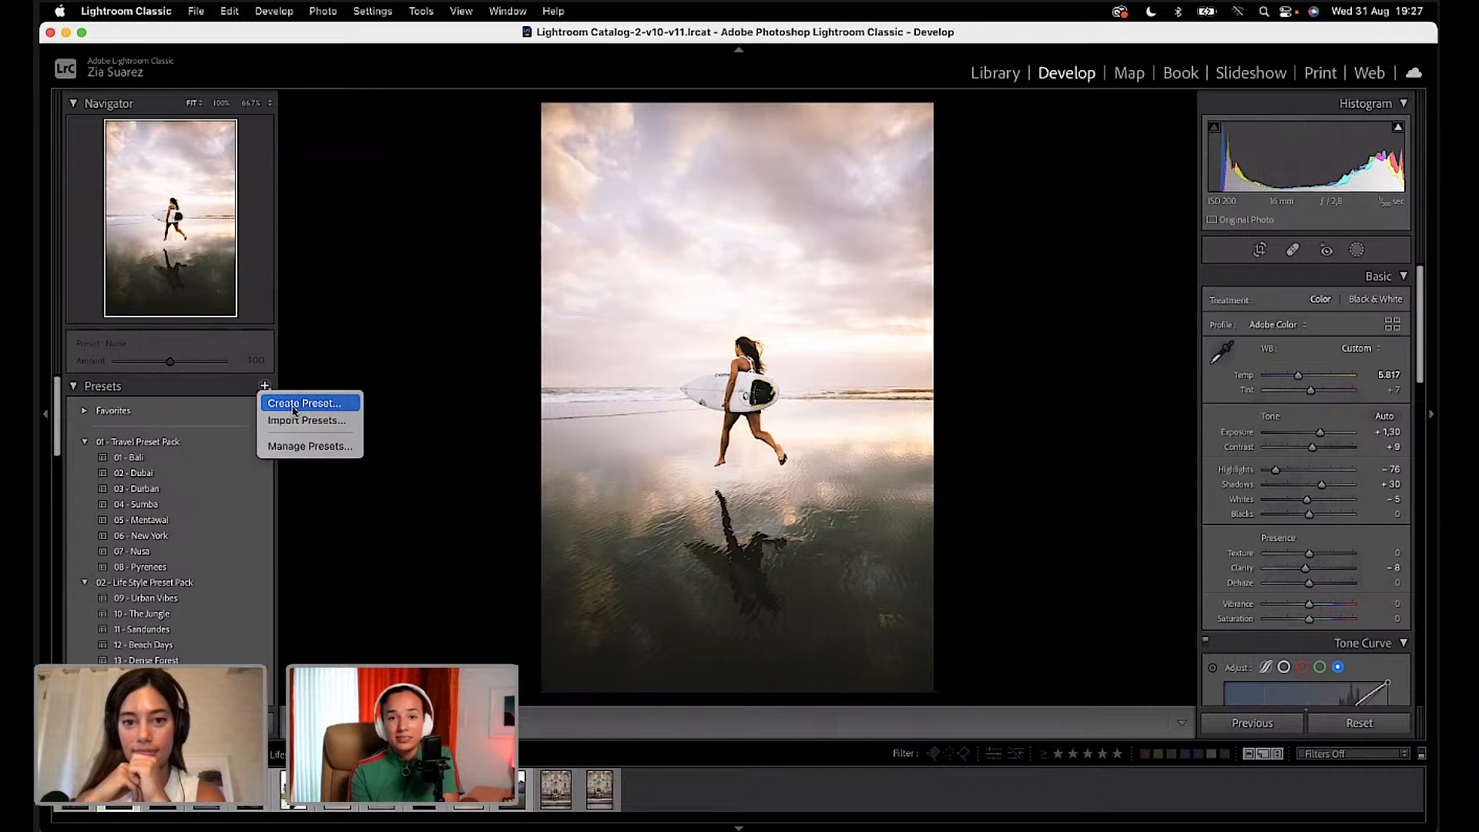
{"action": "left_click", "coordinate": [356, 310]}
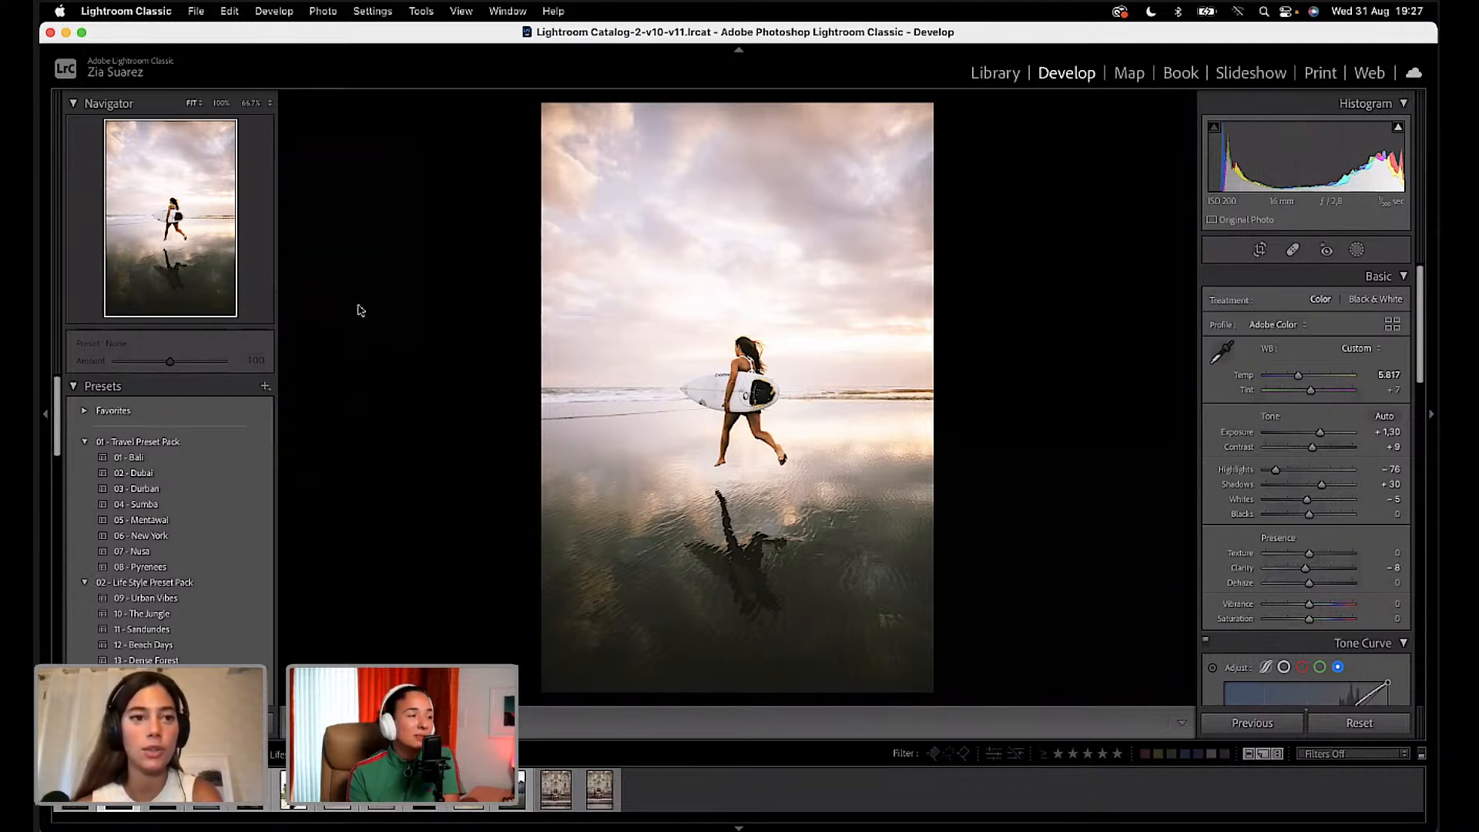
{"action": "left_click", "coordinate": [283, 15]}
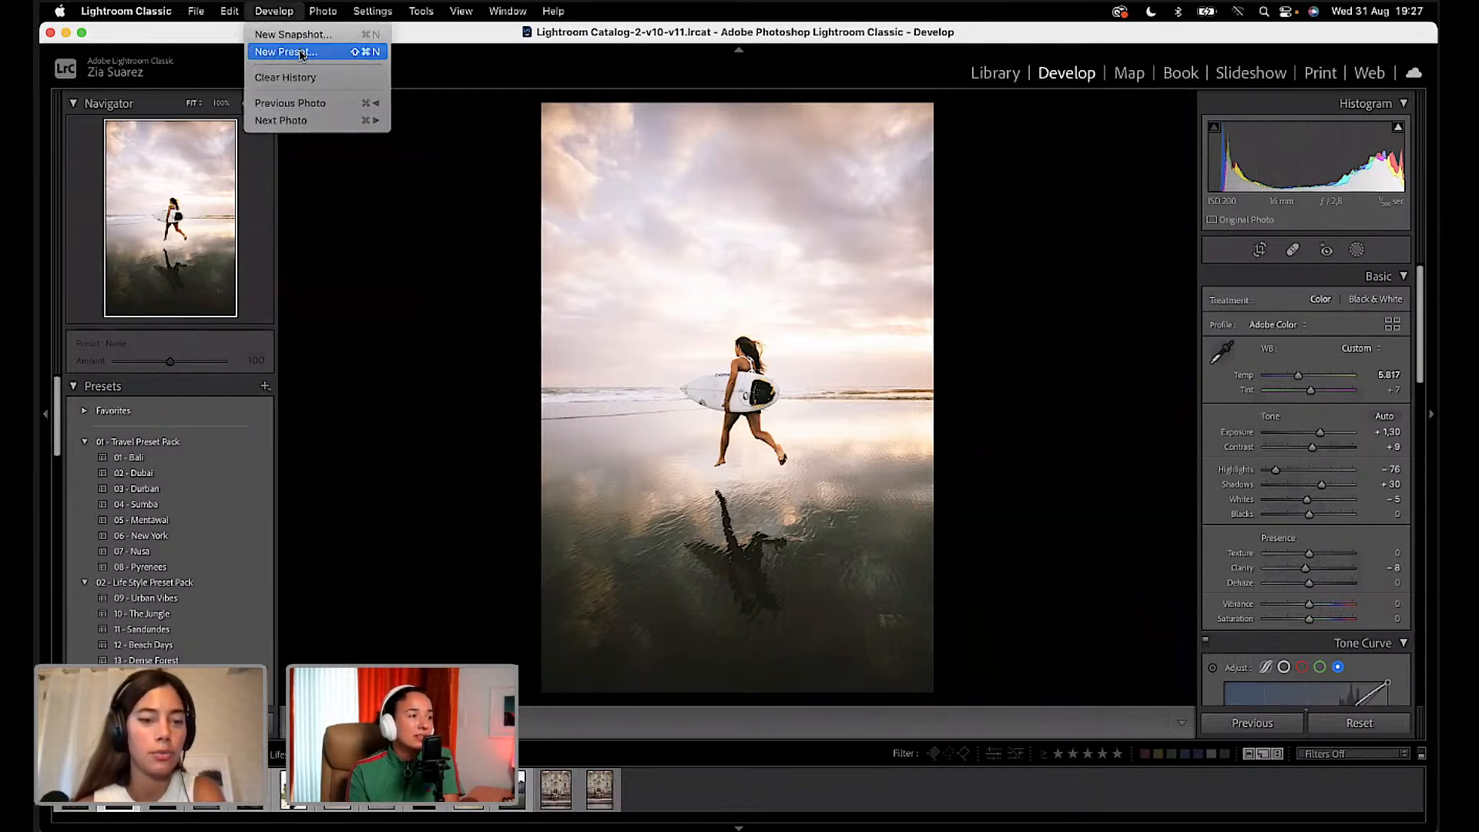
{"action": "left_click", "coordinate": [406, 487]}
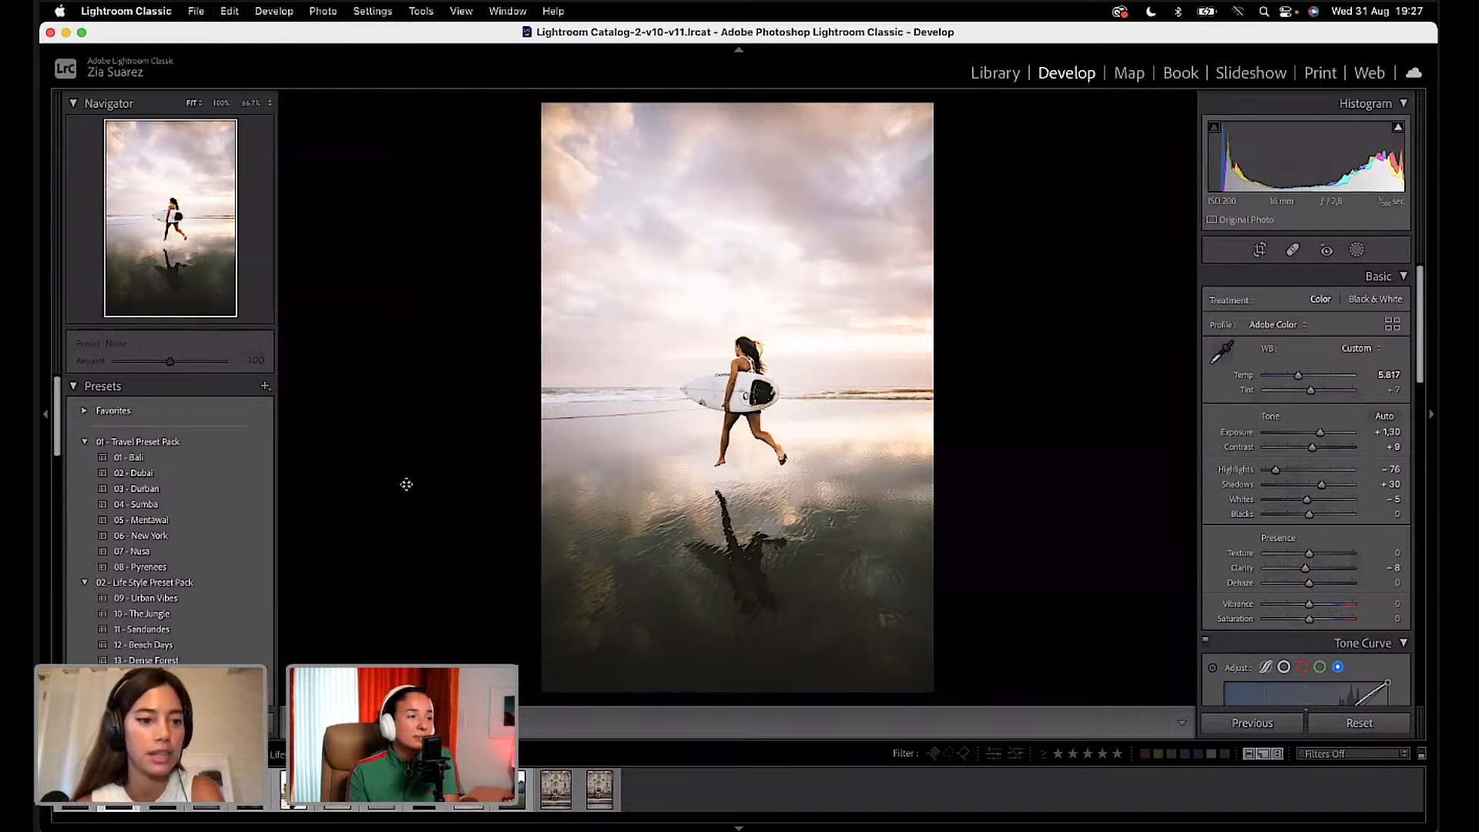
Step: Open the new develop preset settings, try including masking and excluding effects, and cancel without creating a preset
{"action": "left_click", "coordinate": [265, 389]}
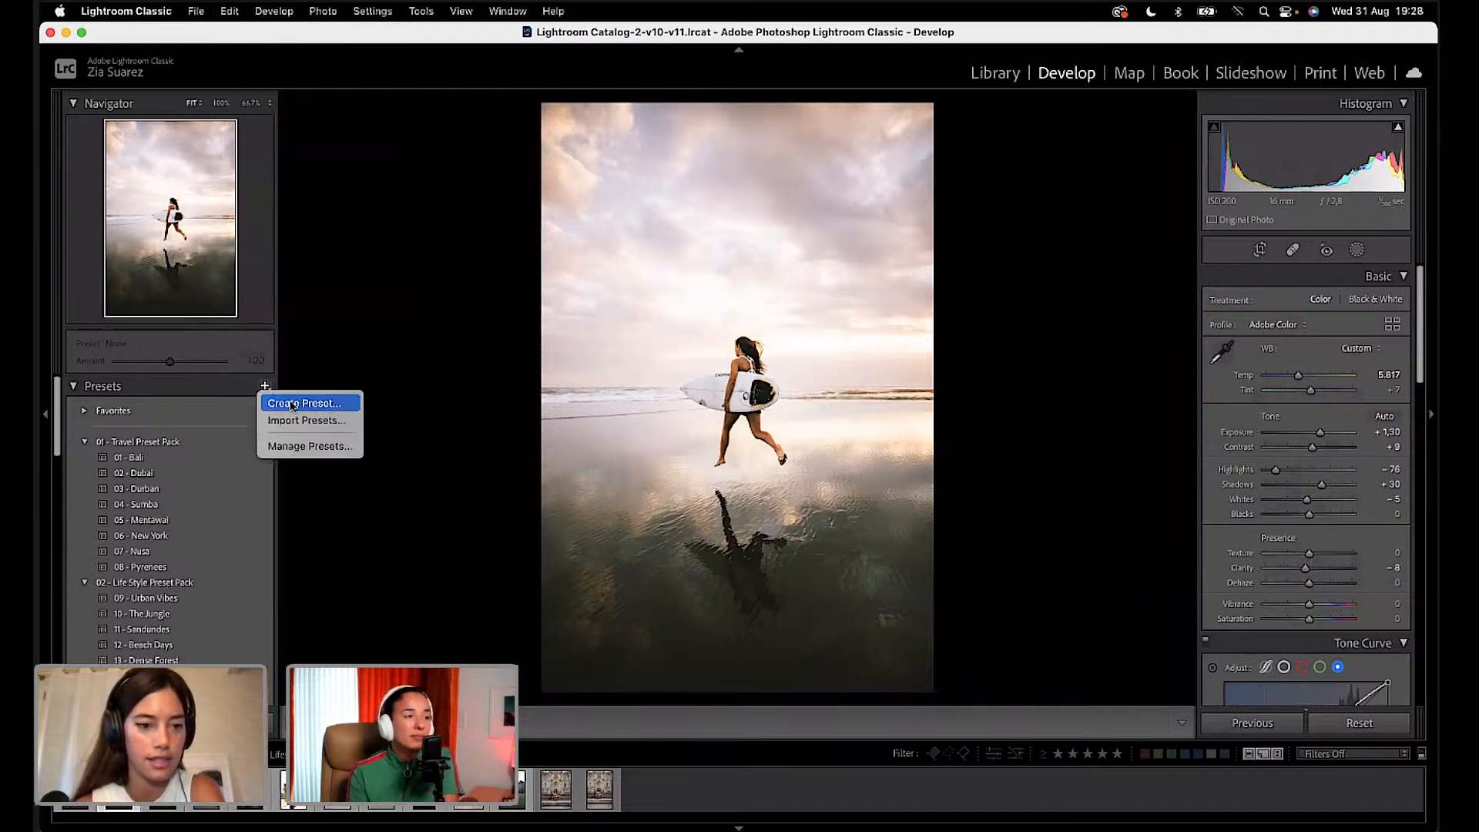
{"action": "left_click", "coordinate": [336, 406]}
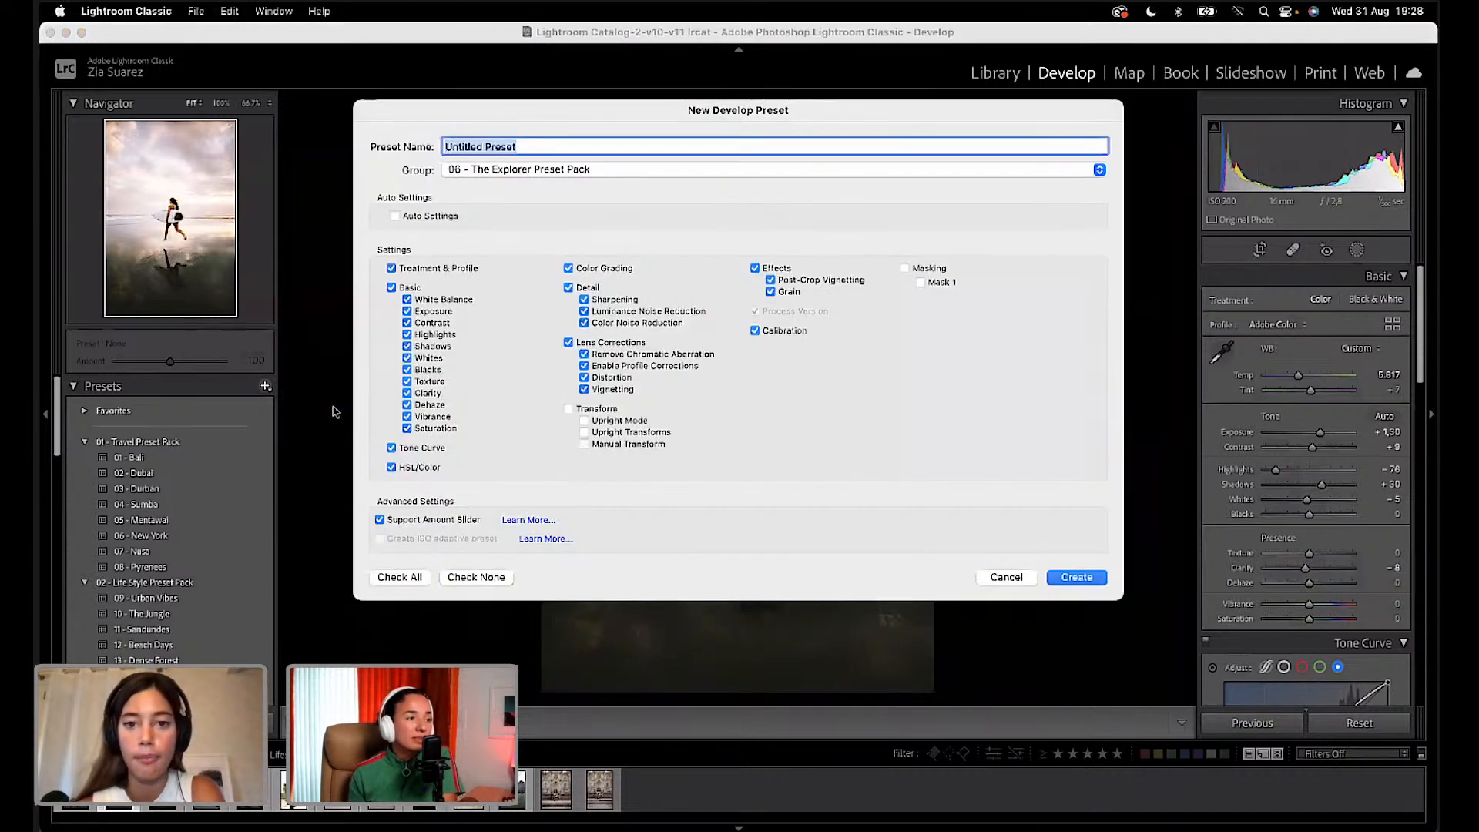
{"action": "left_click", "coordinate": [907, 270]}
{"action": "left_click", "coordinate": [907, 270]}
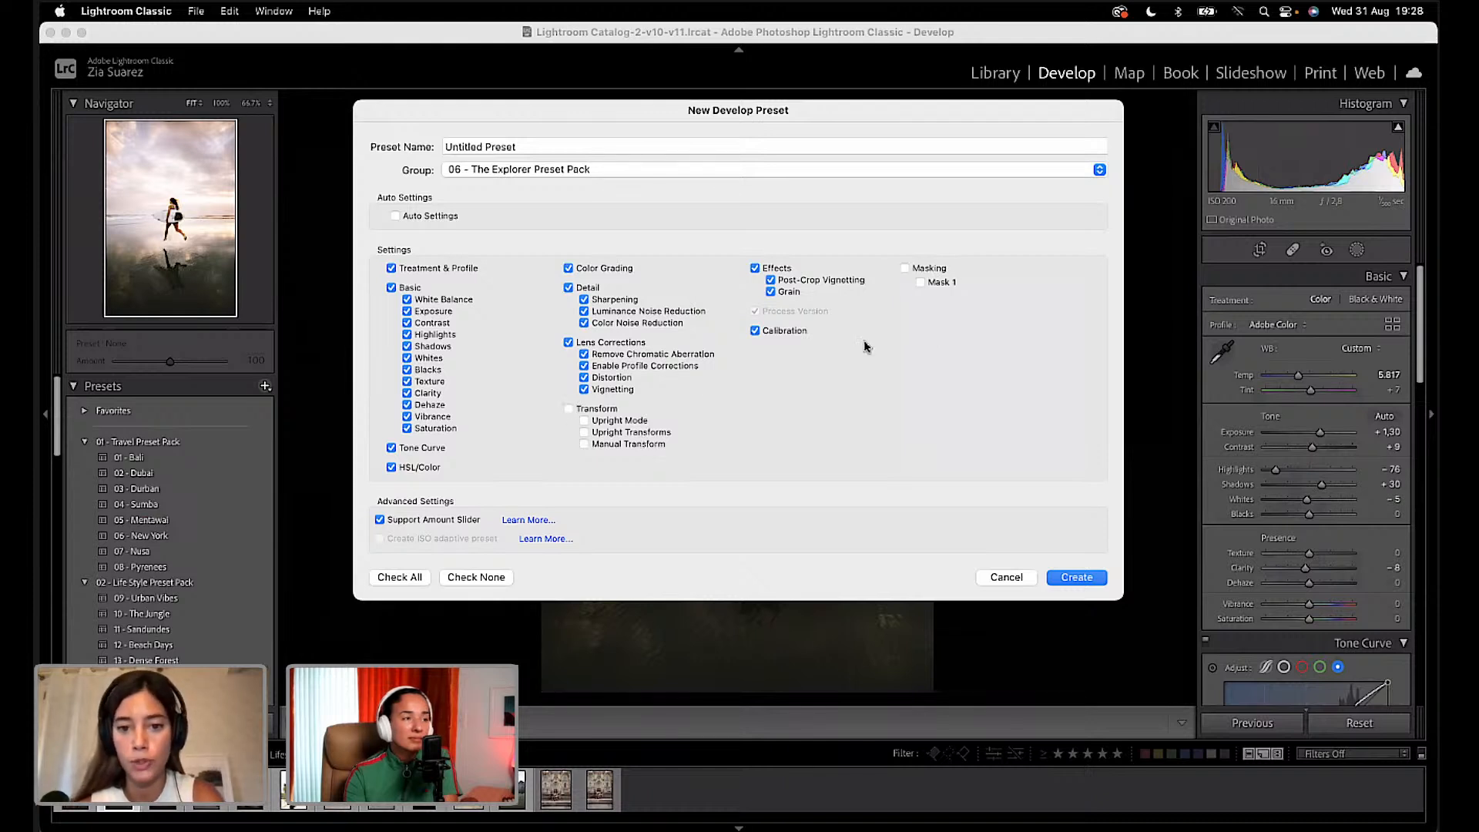
{"action": "left_click", "coordinate": [755, 270]}
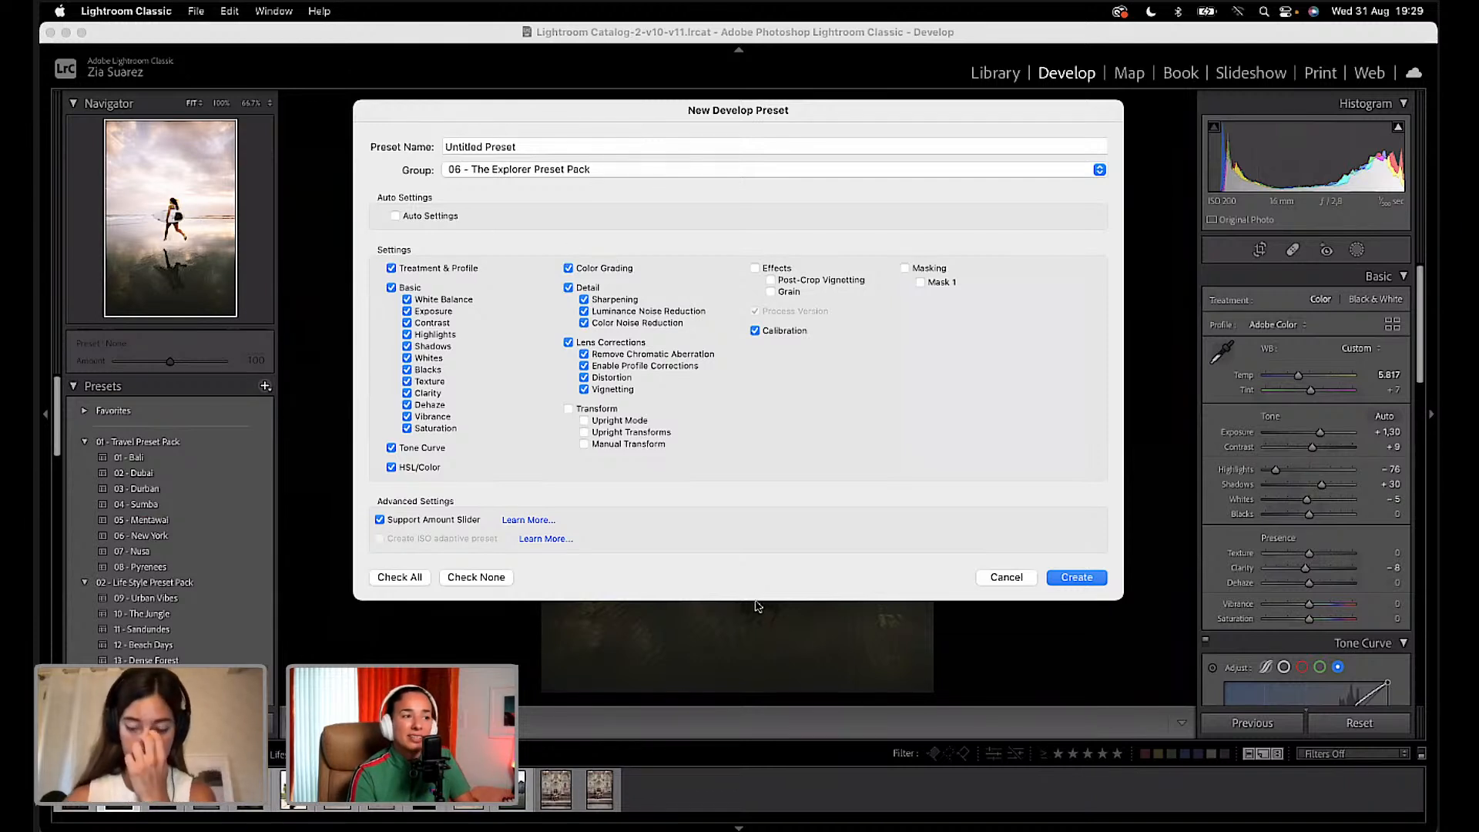
{"action": "left_click", "coordinate": [1006, 577]}
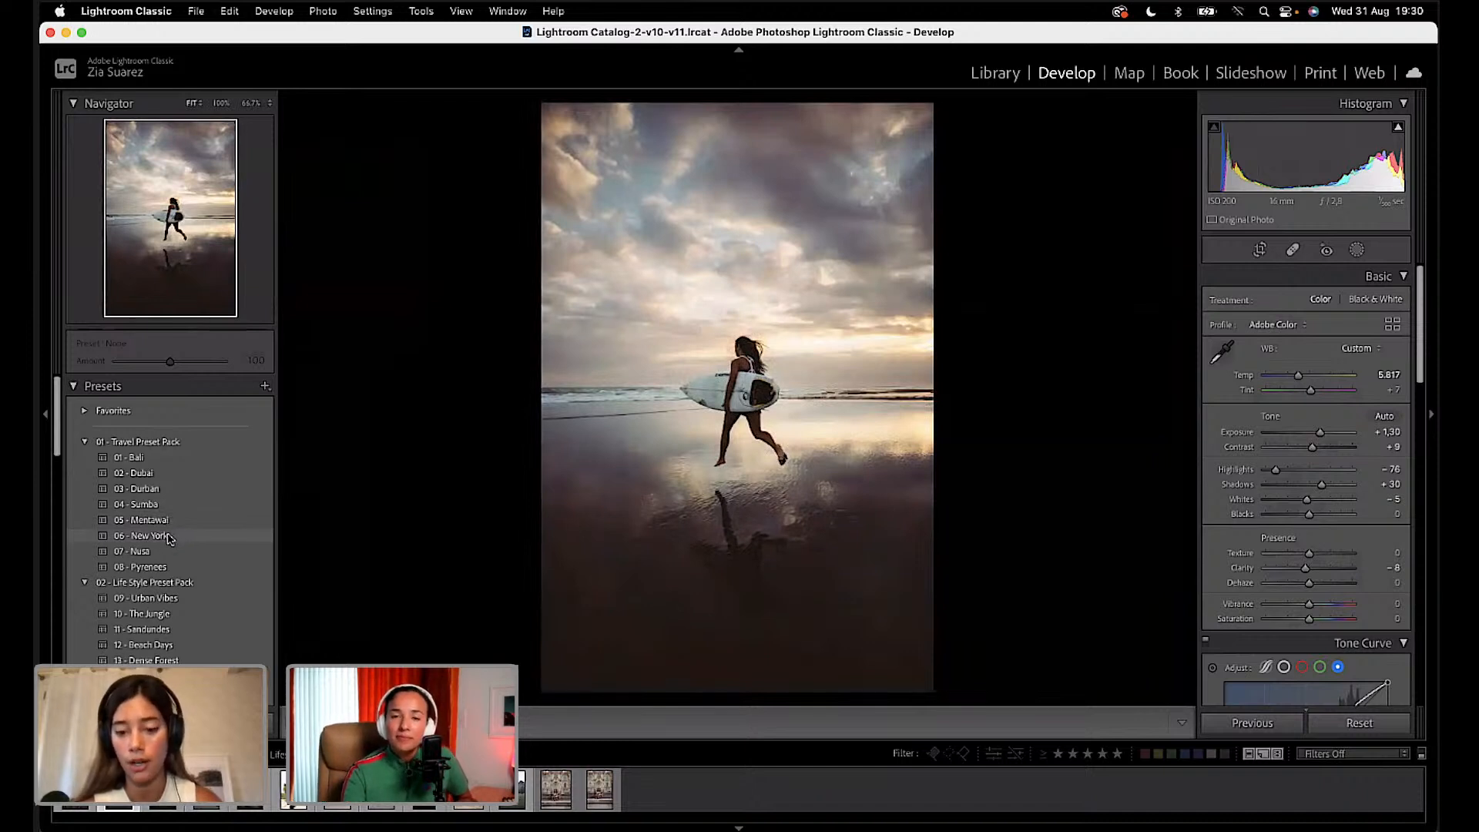
Step: Apply the 09 - Urban Vibes preset from the Life Style Preset Pack, then try a cooler temperature and undo that change
{"action": "scroll", "coordinate": [170, 537], "scroll_direction": "down", "scroll_amount": 1}
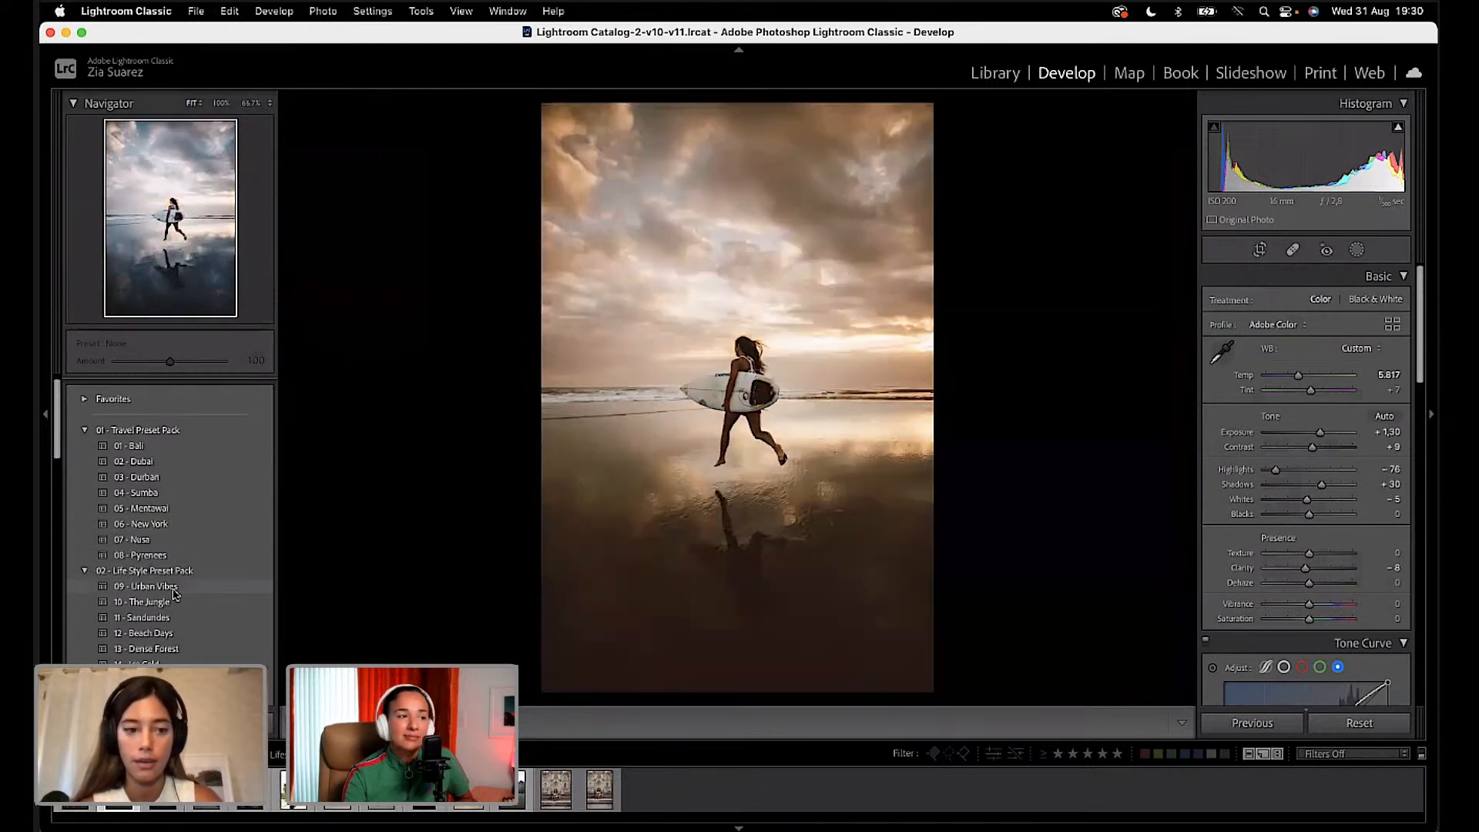
{"action": "scroll", "coordinate": [173, 599], "scroll_direction": "down", "scroll_amount": 2}
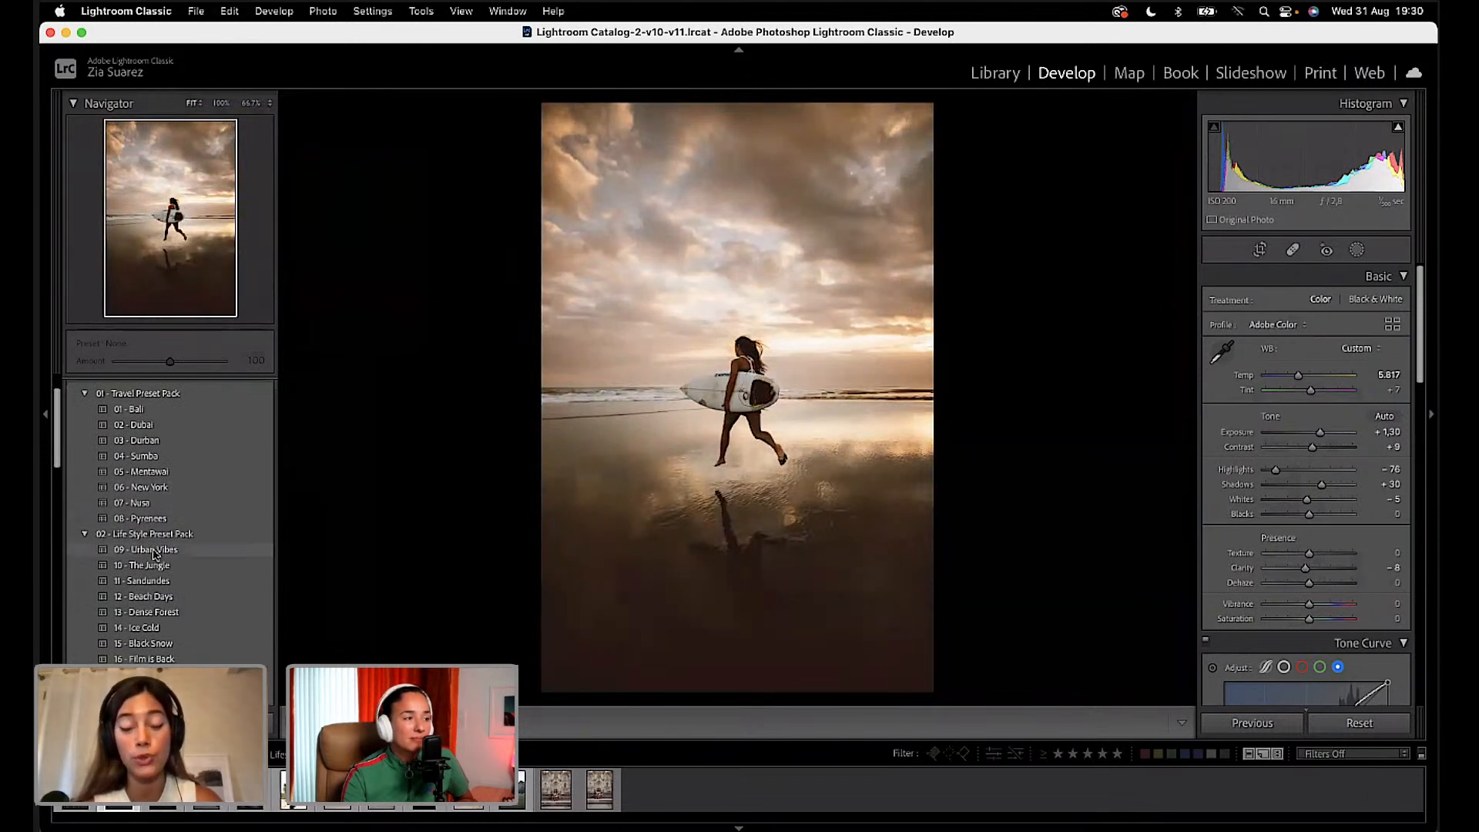
{"action": "left_click", "coordinate": [154, 552]}
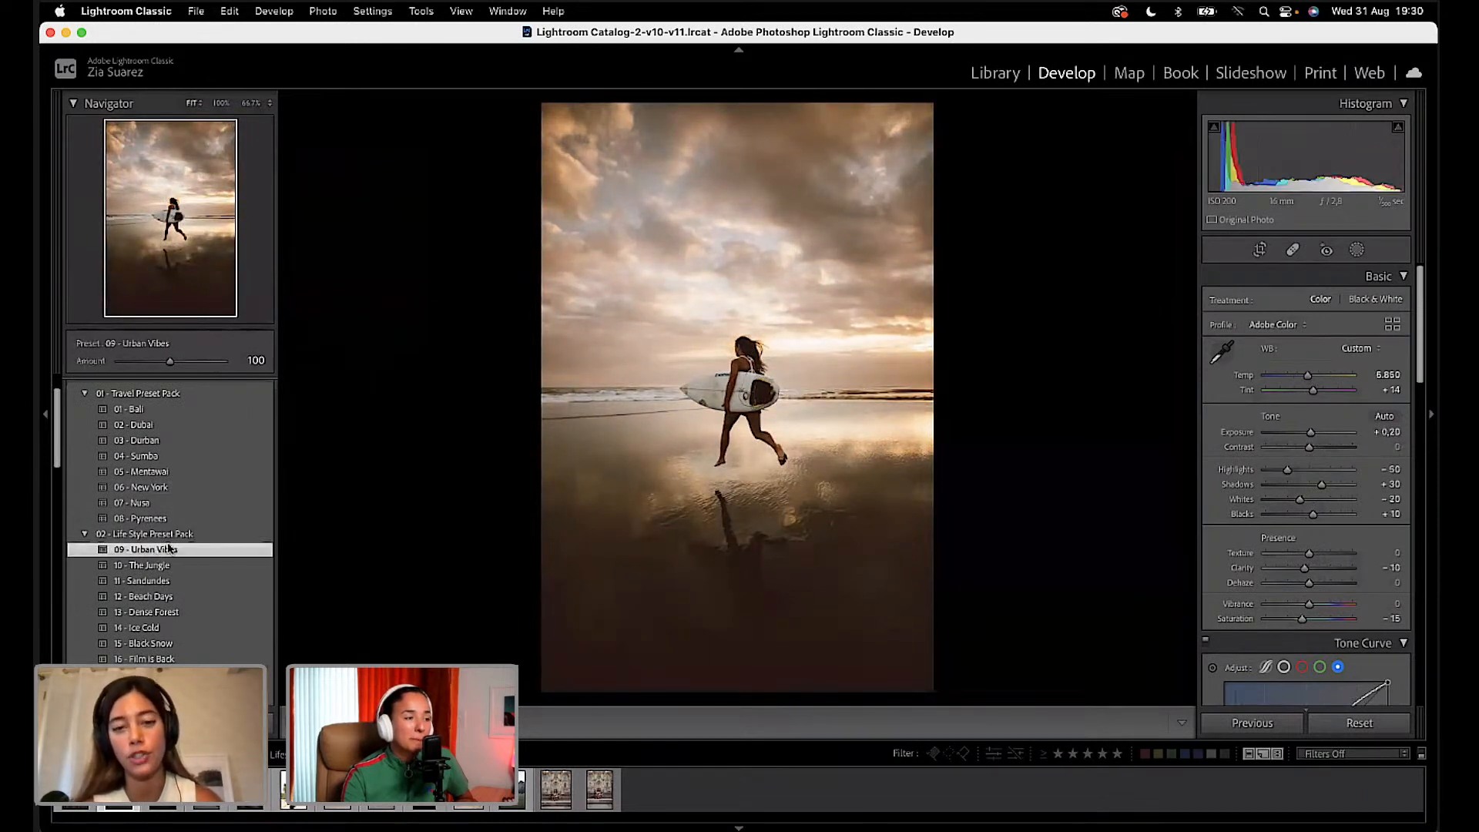
{"action": "left_click_drag", "start_coordinate": [1309, 380], "coordinate": [1294, 384]}
{"action": "key", "text": "super+z"}
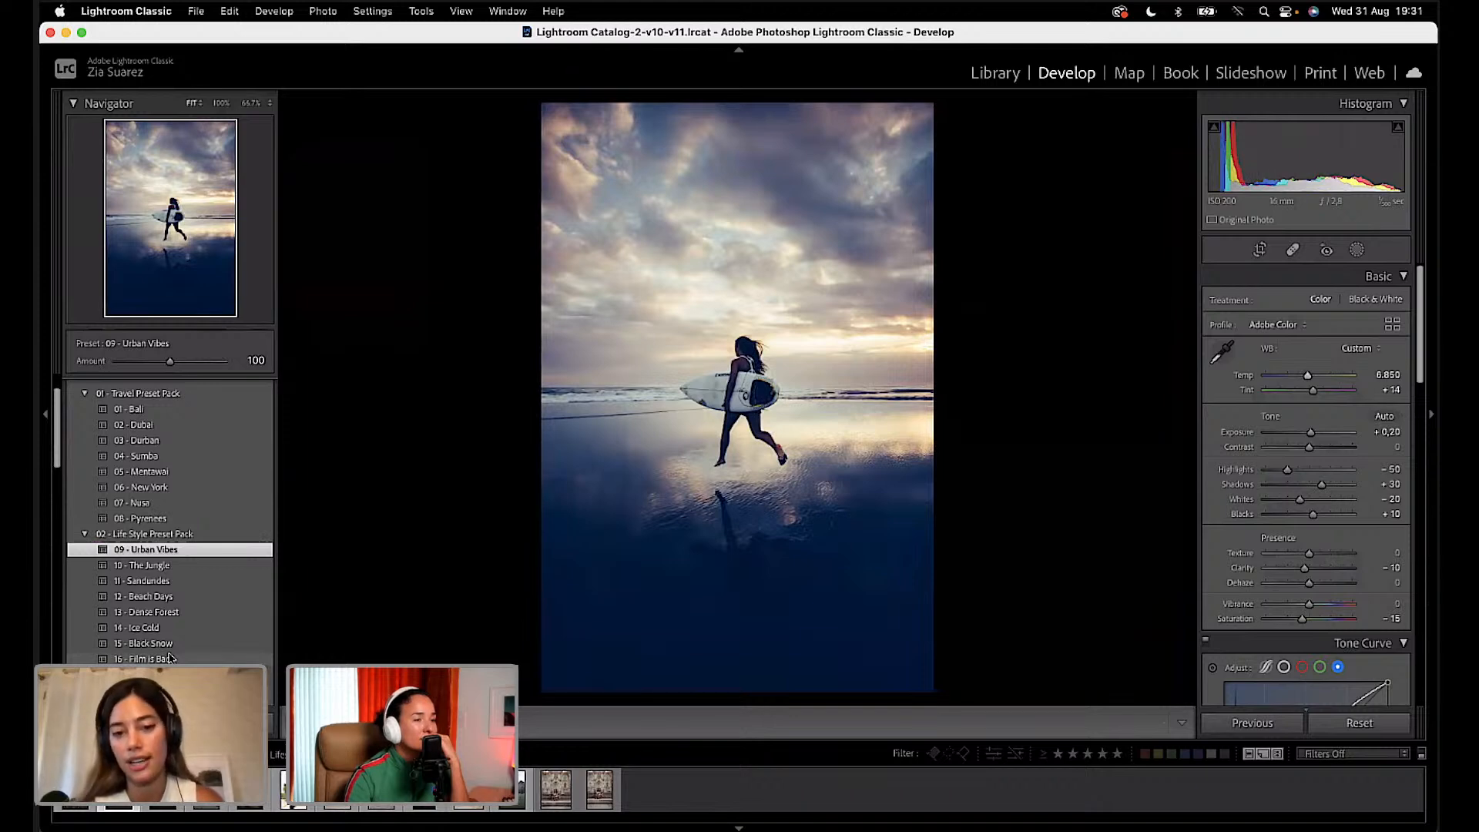
Step: Preview the presets of the Life Style and GoPro preset packs on the photo without applying any
{"action": "scroll", "coordinate": [172, 659], "scroll_direction": "down", "scroll_amount": 1}
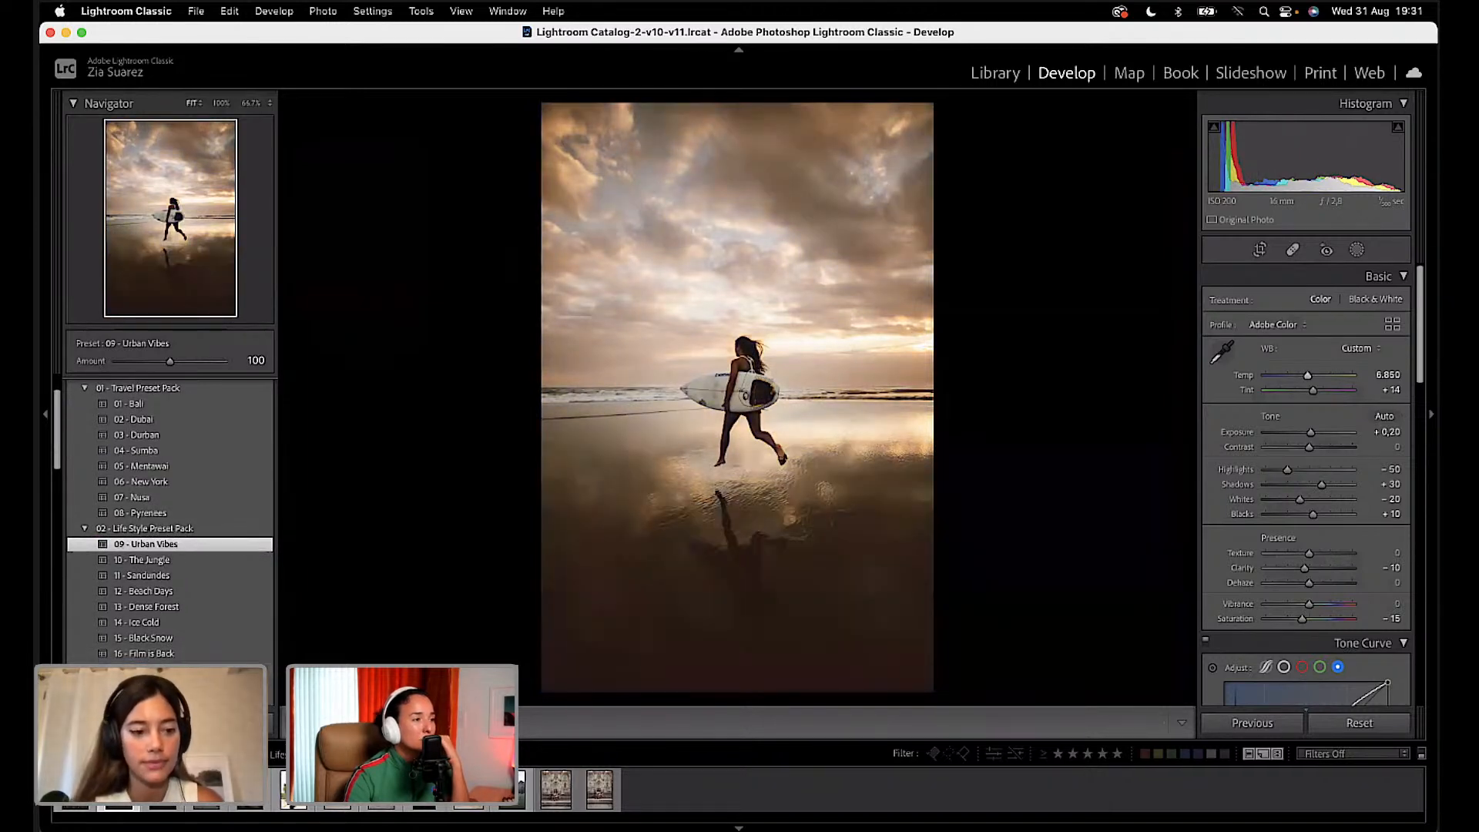
{"action": "scroll", "coordinate": [170, 520], "scroll_direction": "down", "scroll_amount": 2}
{"action": "scroll", "coordinate": [169, 520], "scroll_direction": "down", "scroll_amount": 2}
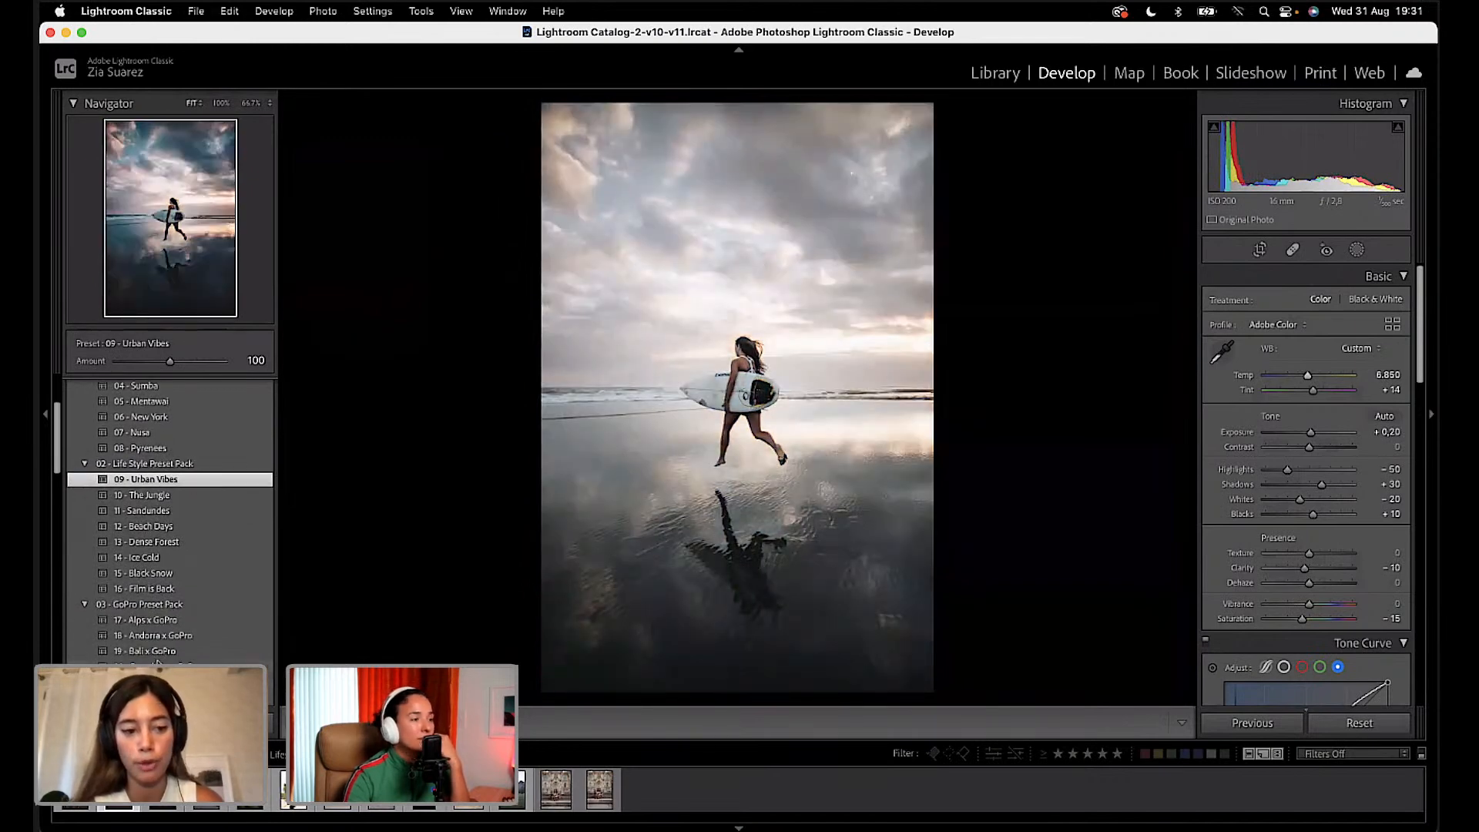
{"action": "scroll", "coordinate": [174, 660], "scroll_direction": "down", "scroll_amount": 1}
{"action": "scroll", "coordinate": [174, 660], "scroll_direction": "down", "scroll_amount": 2}
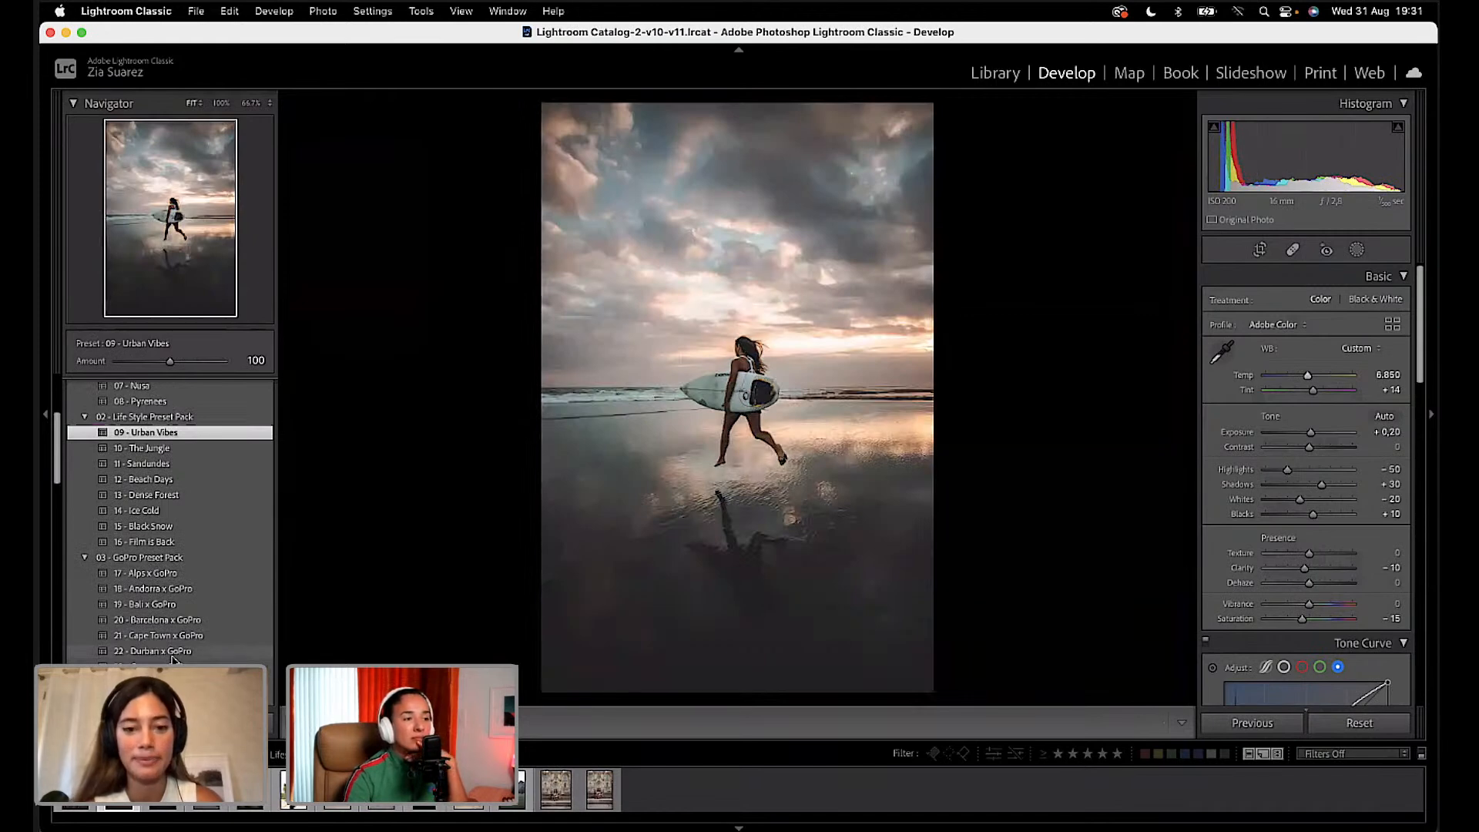
{"action": "scroll", "coordinate": [174, 660], "scroll_direction": "down", "scroll_amount": 3}
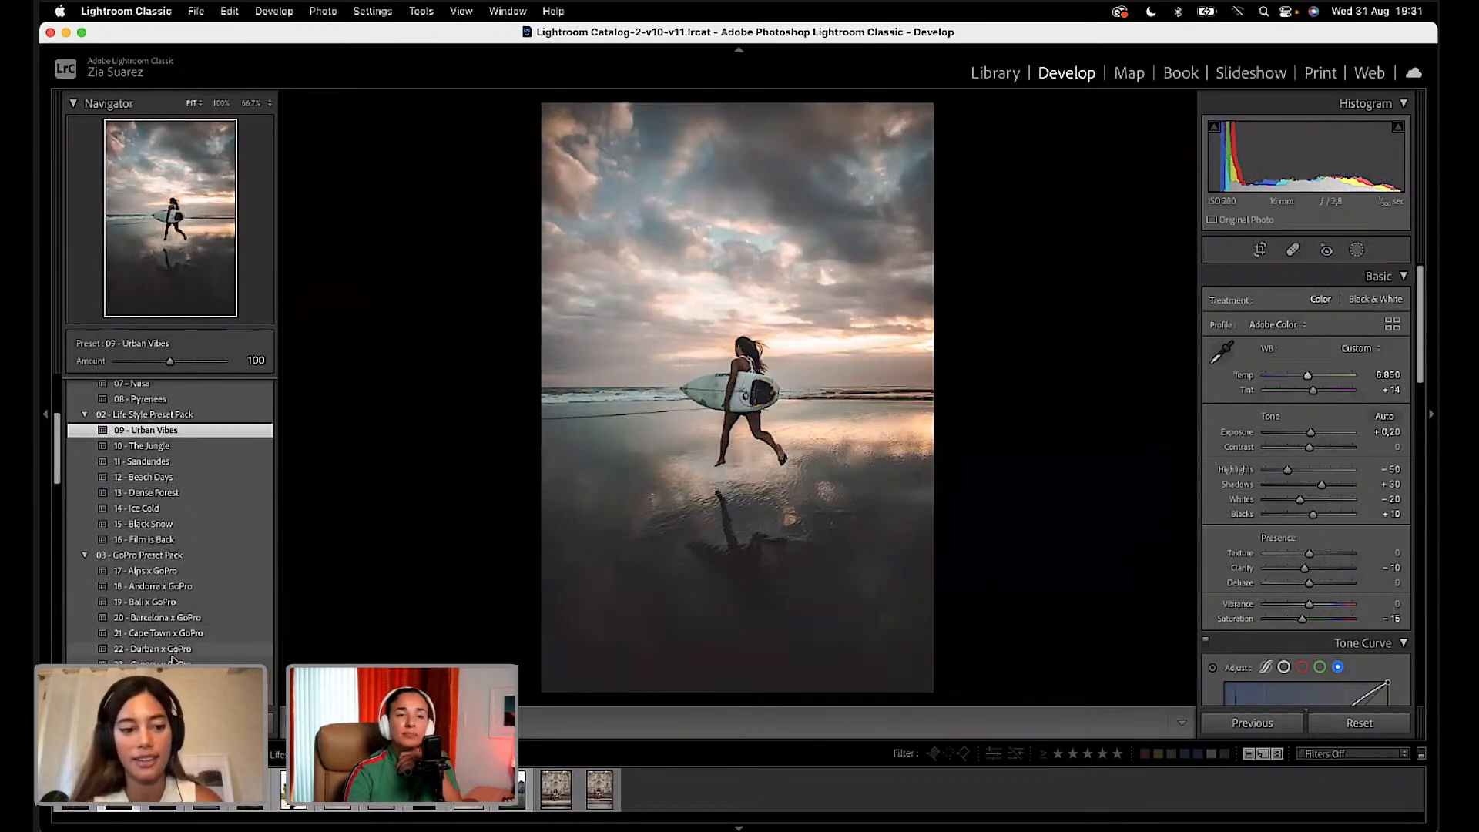
{"action": "scroll", "coordinate": [172, 659], "scroll_direction": "down", "scroll_amount": 2}
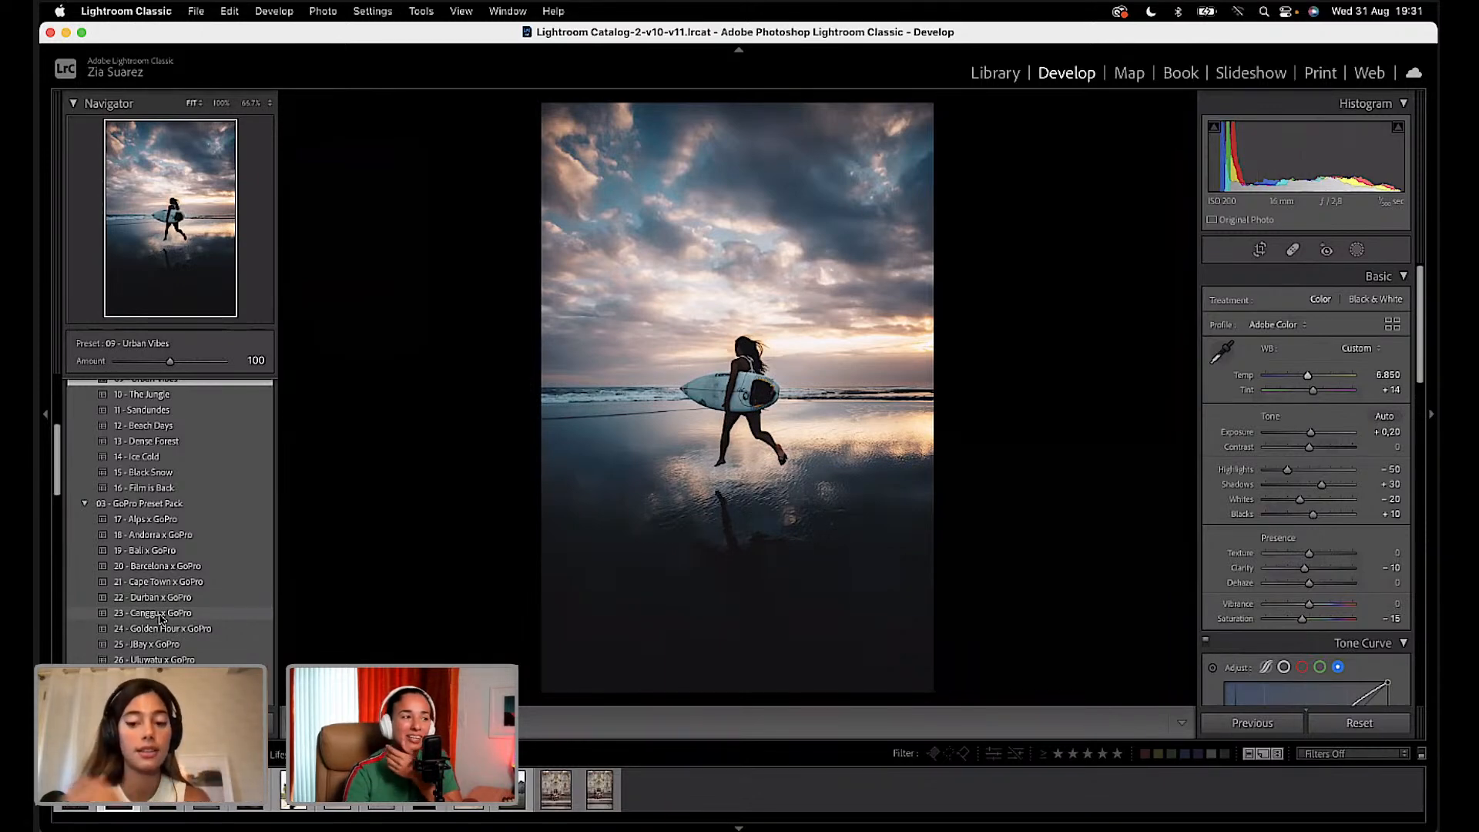
{"action": "scroll", "coordinate": [154, 624], "scroll_direction": "down", "scroll_amount": 2}
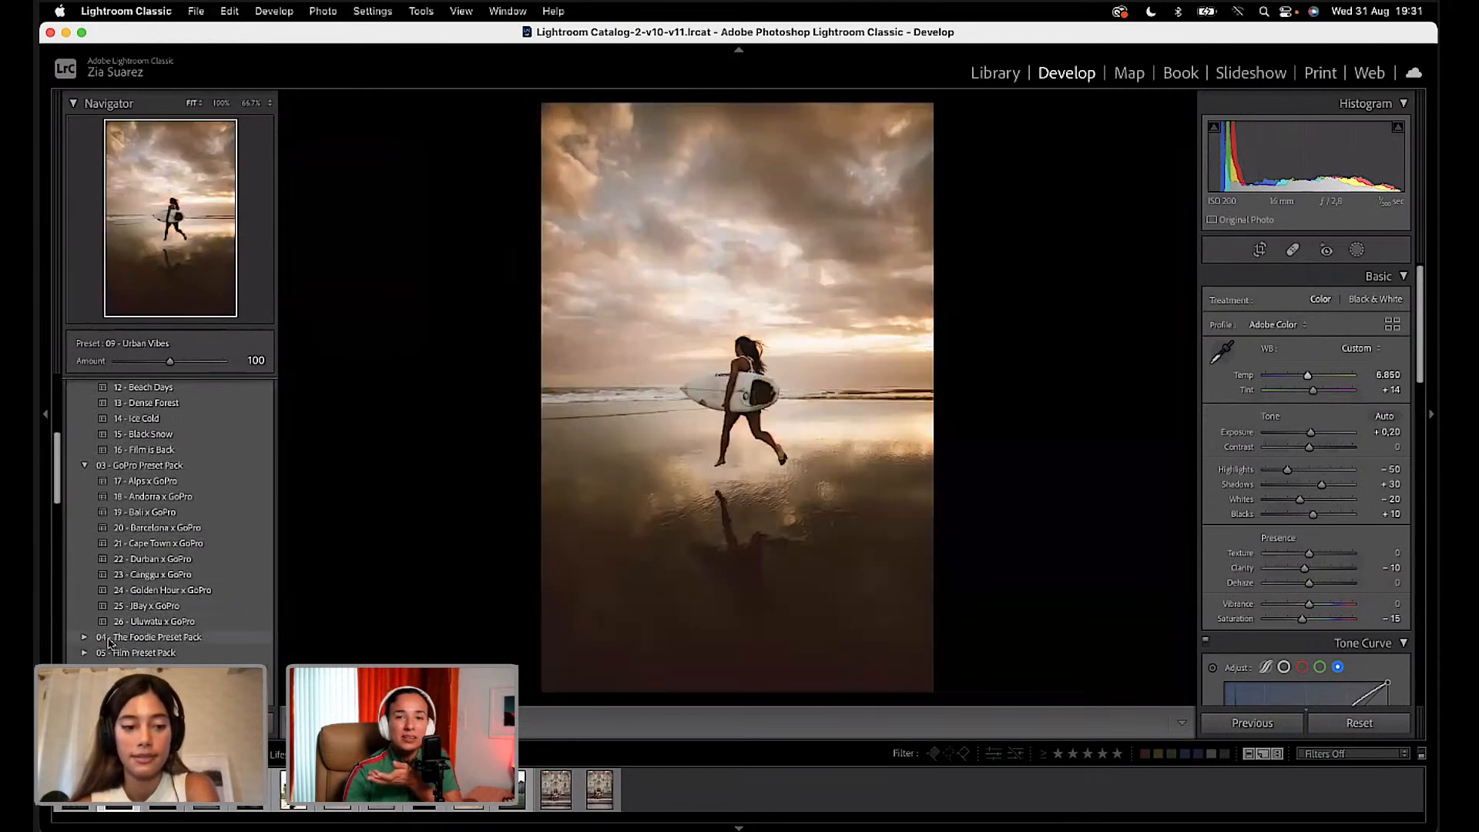
Step: Expand the 04 - The Foodie Preset Pack and preview its presets on the photo
{"action": "left_click", "coordinate": [86, 639]}
{"action": "scroll", "coordinate": [134, 657], "scroll_direction": "down", "scroll_amount": 1}
{"action": "scroll", "coordinate": [132, 657], "scroll_direction": "down", "scroll_amount": 3}
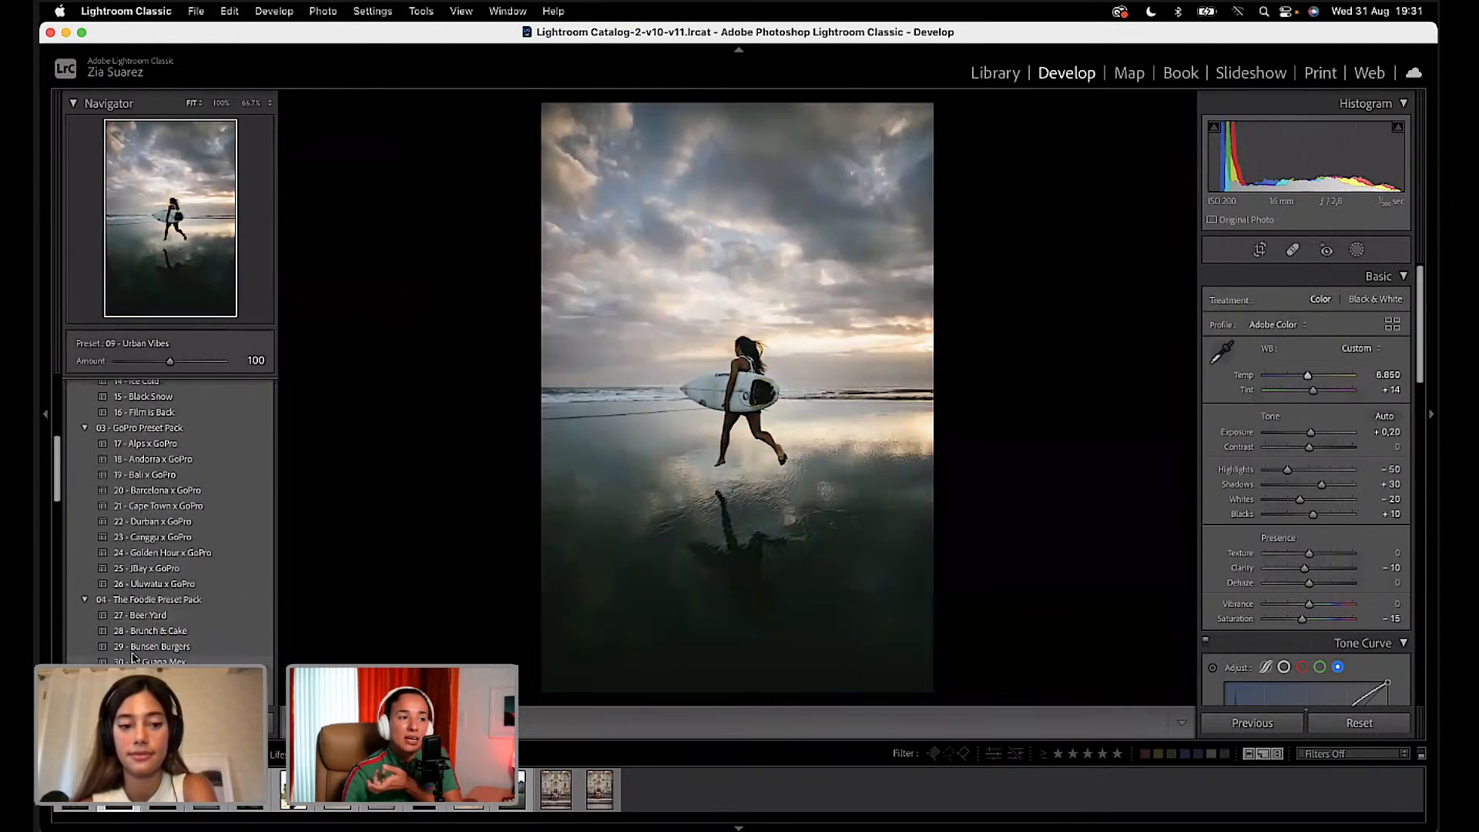
{"action": "scroll", "coordinate": [132, 657], "scroll_direction": "down", "scroll_amount": 2}
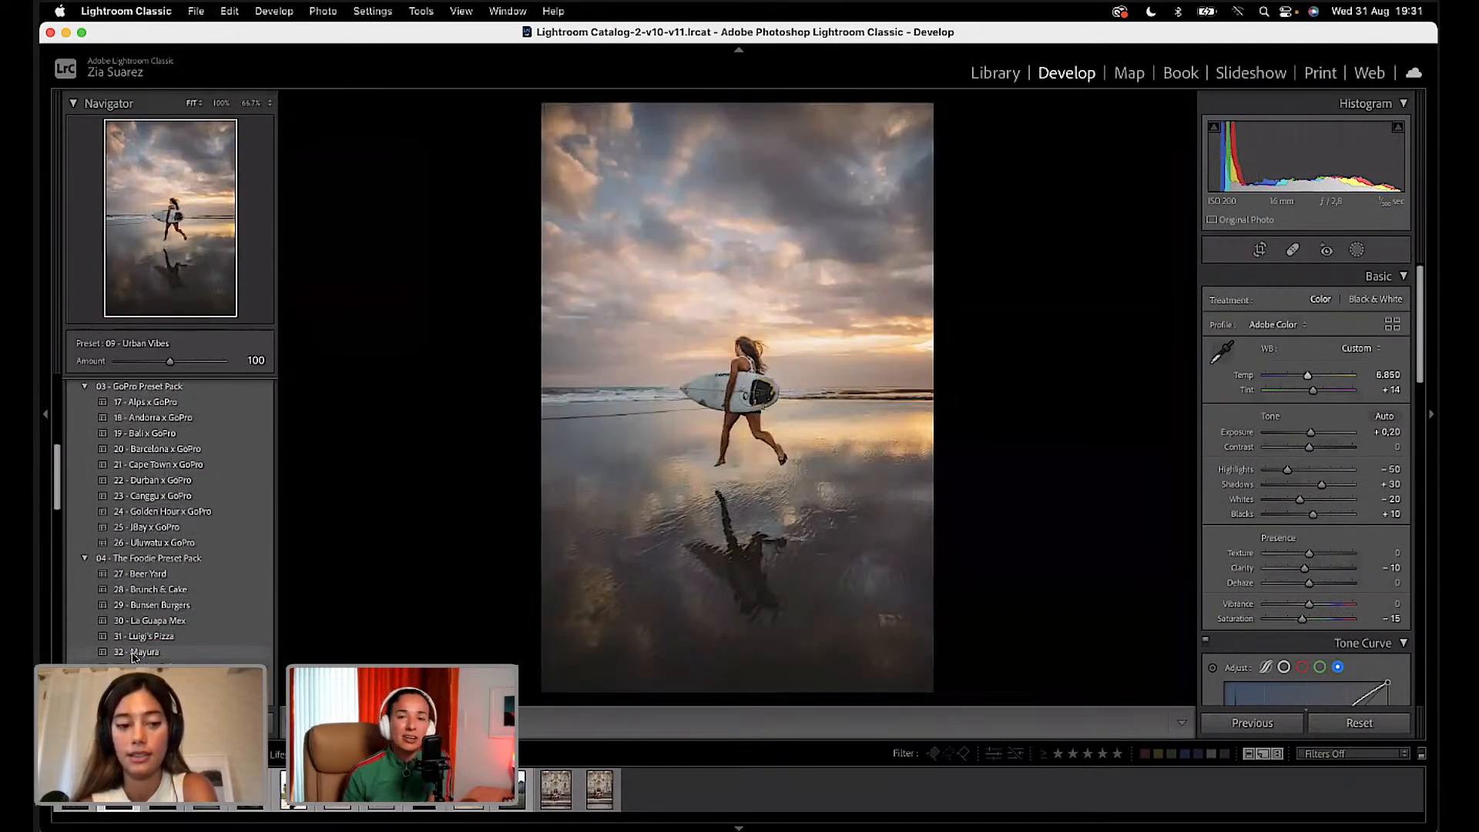
{"action": "scroll", "coordinate": [132, 657], "scroll_direction": "down", "scroll_amount": 3}
{"action": "scroll", "coordinate": [133, 657], "scroll_direction": "down", "scroll_amount": 2}
Step: Expand the 05 - Film Preset Pack and preview its presets on the photo without applying any
{"action": "left_click", "coordinate": [85, 655]}
{"action": "scroll", "coordinate": [133, 670], "scroll_direction": "down", "scroll_amount": 1}
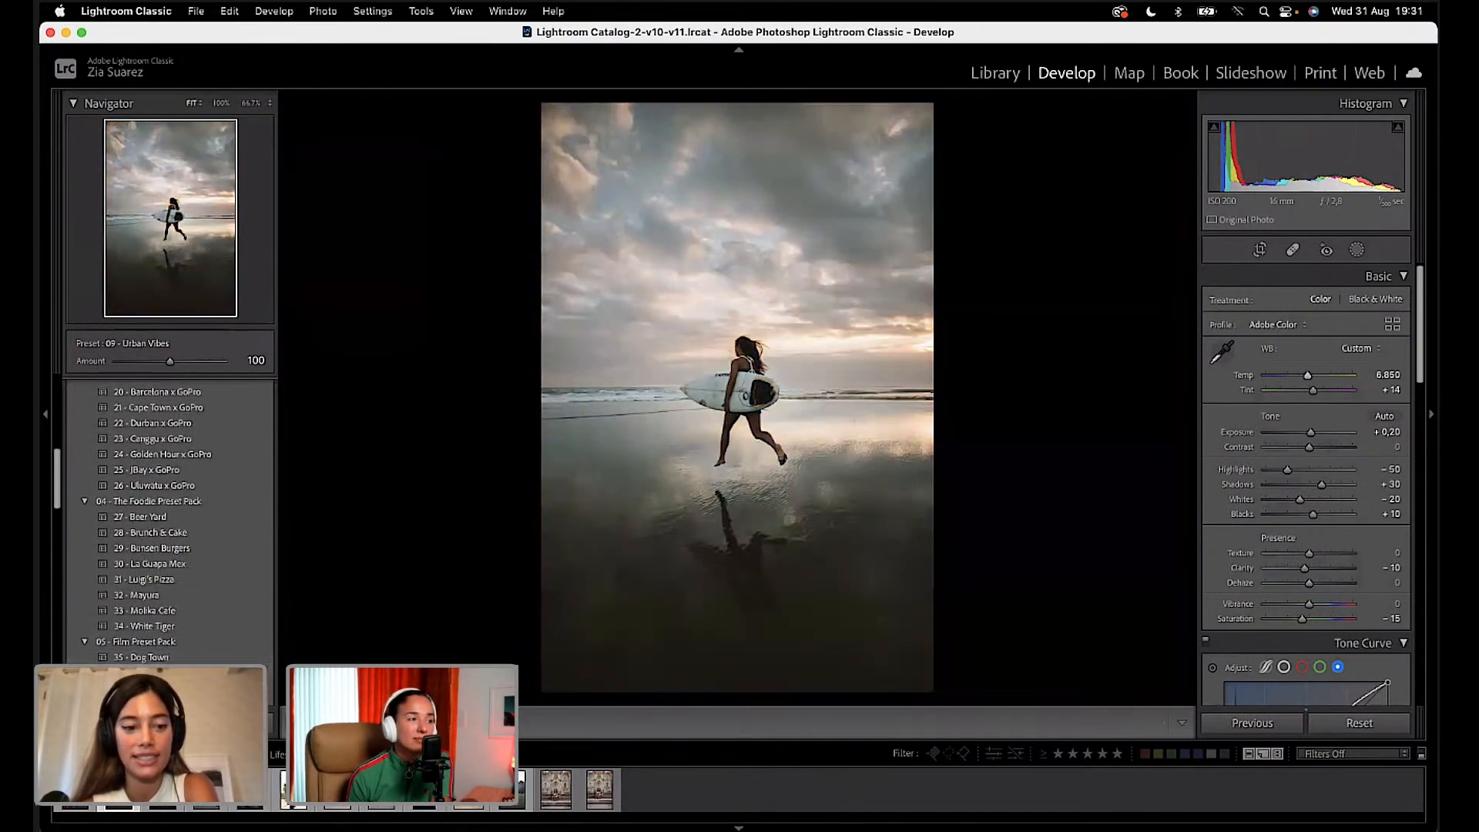
{"action": "scroll", "coordinate": [132, 670], "scroll_direction": "up", "scroll_amount": 1}
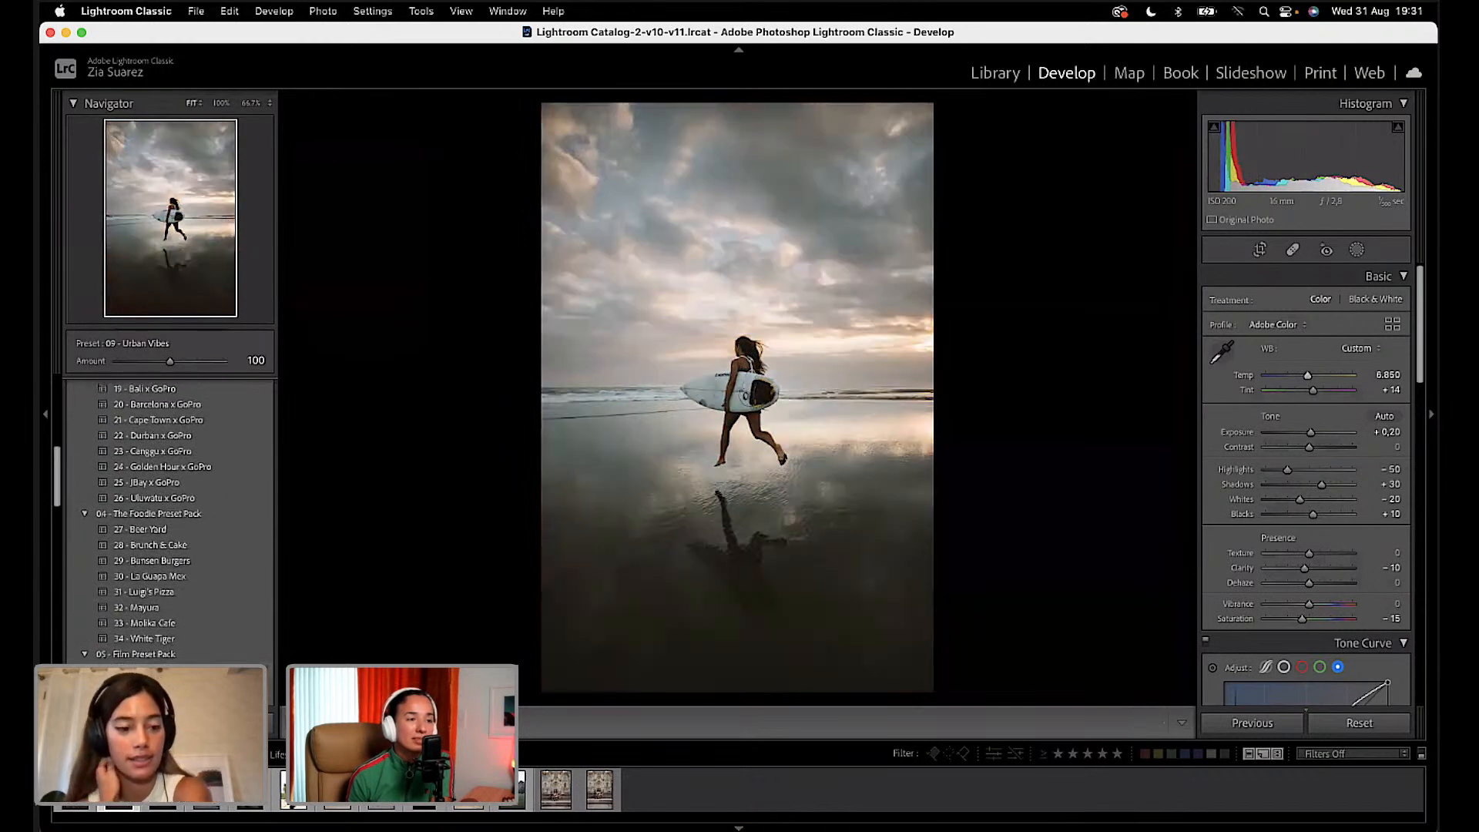
{"action": "scroll", "coordinate": [132, 670], "scroll_direction": "down", "scroll_amount": 1}
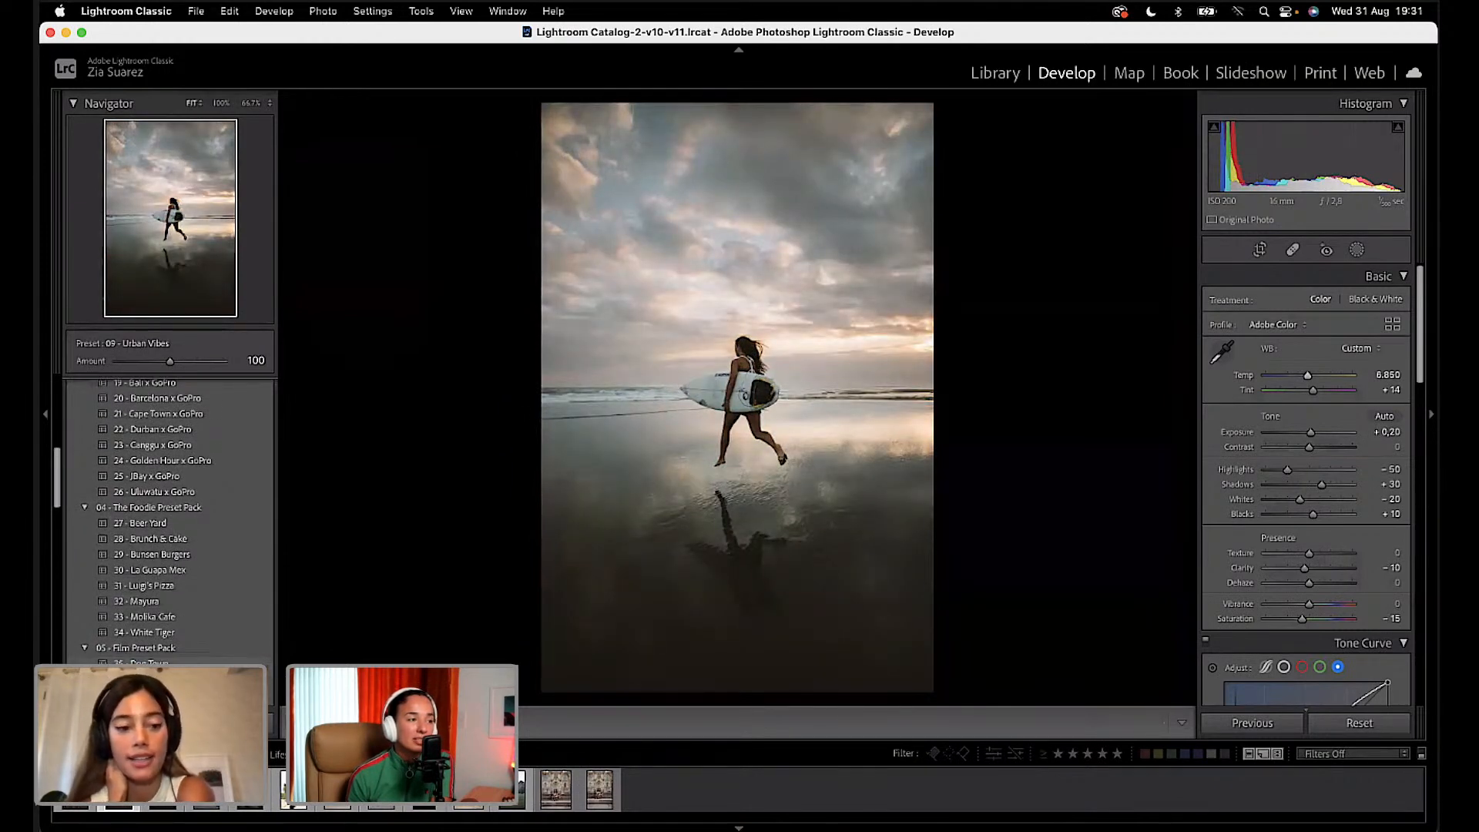
{"action": "scroll", "coordinate": [132, 670], "scroll_direction": "down", "scroll_amount": 2}
{"action": "scroll", "coordinate": [133, 655], "scroll_direction": "down", "scroll_amount": 5}
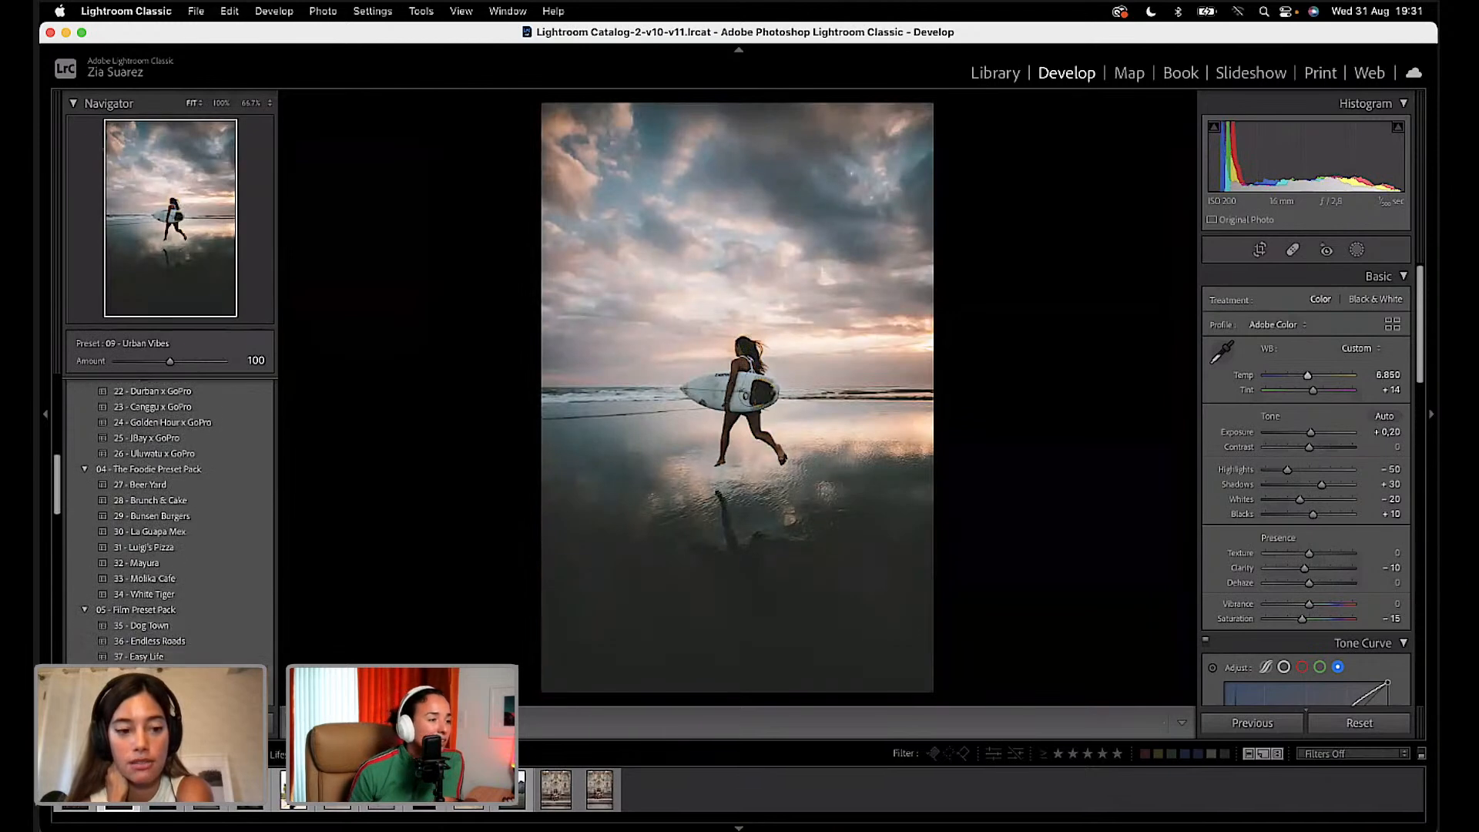
{"action": "scroll", "coordinate": [132, 655], "scroll_direction": "down", "scroll_amount": 2}
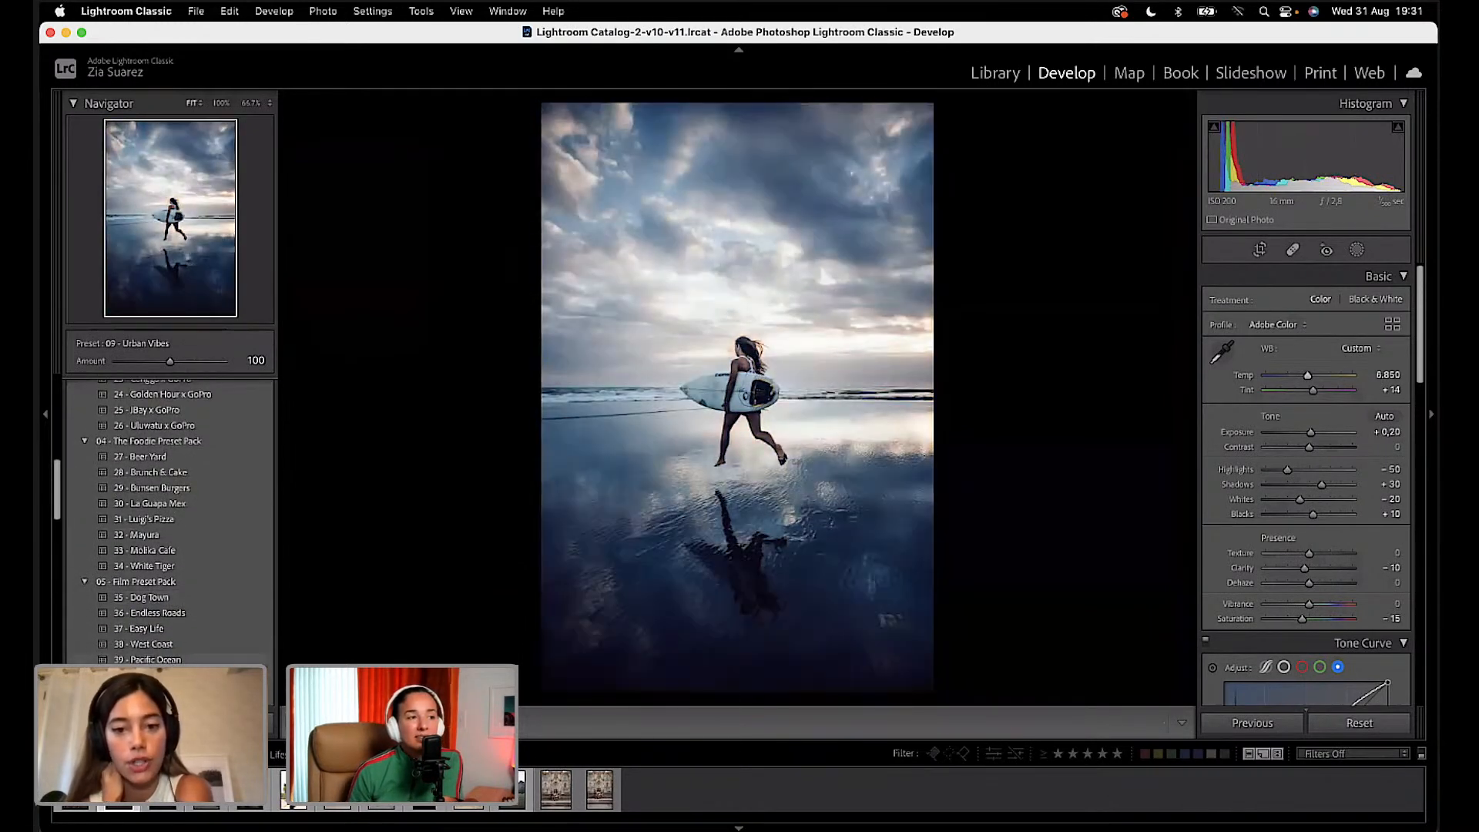
{"action": "scroll", "coordinate": [133, 655], "scroll_direction": "down", "scroll_amount": 2}
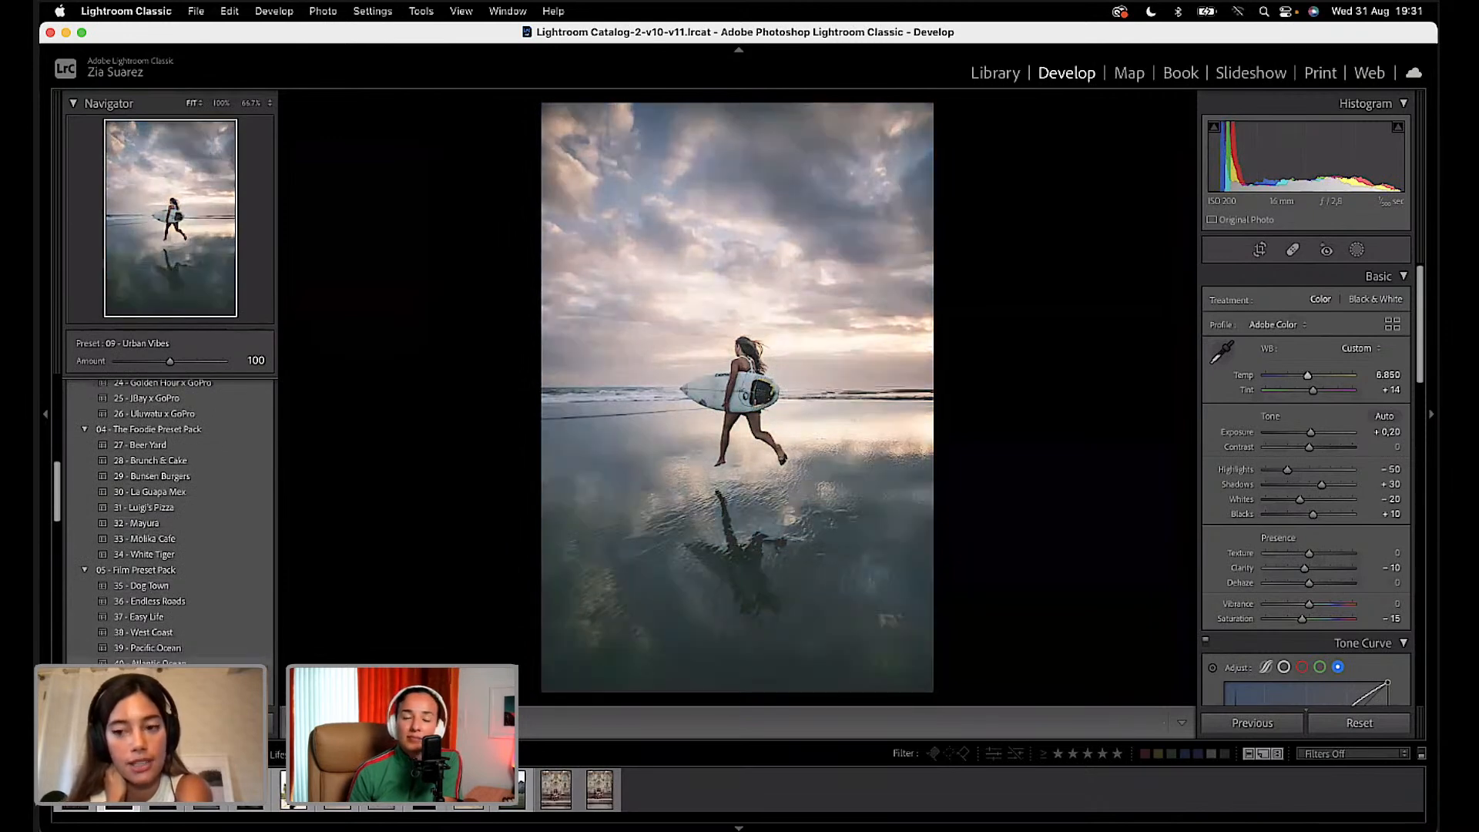
{"action": "scroll", "coordinate": [132, 655], "scroll_direction": "down", "scroll_amount": 5}
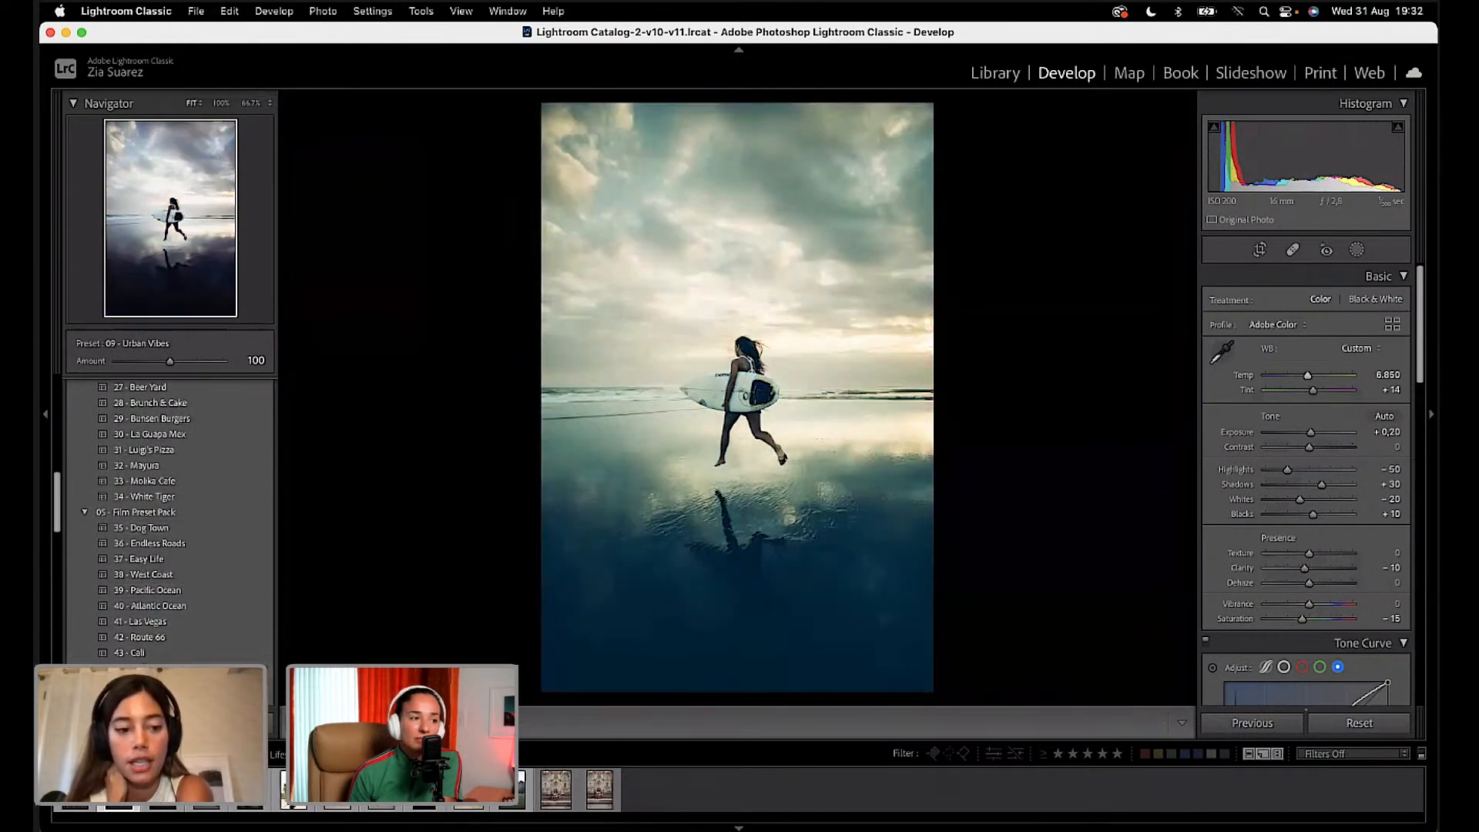
{"action": "scroll", "coordinate": [164, 565], "scroll_direction": "up", "scroll_amount": 3}
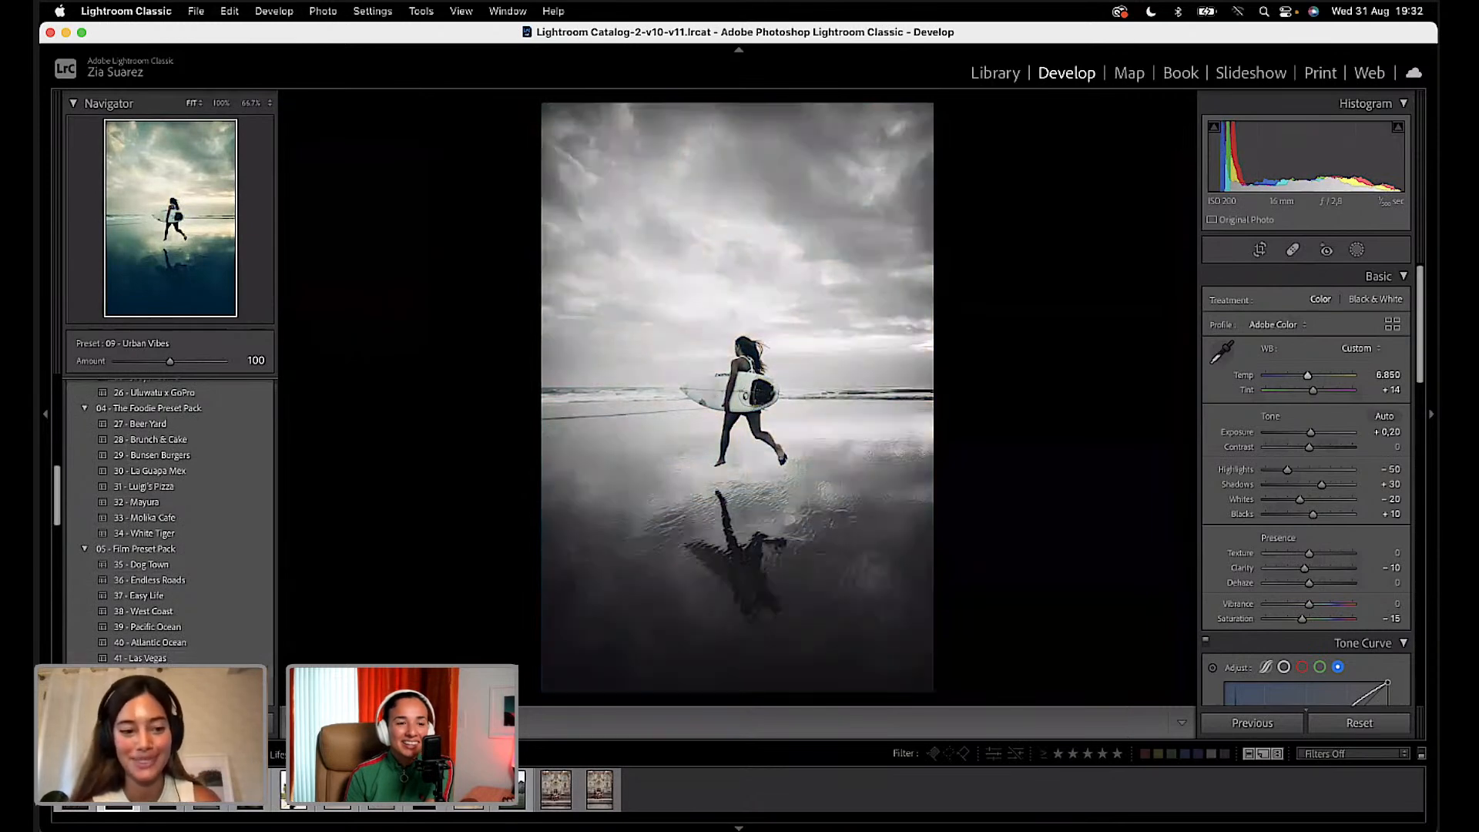
{"action": "scroll", "coordinate": [170, 524], "scroll_direction": "down", "scroll_amount": 1}
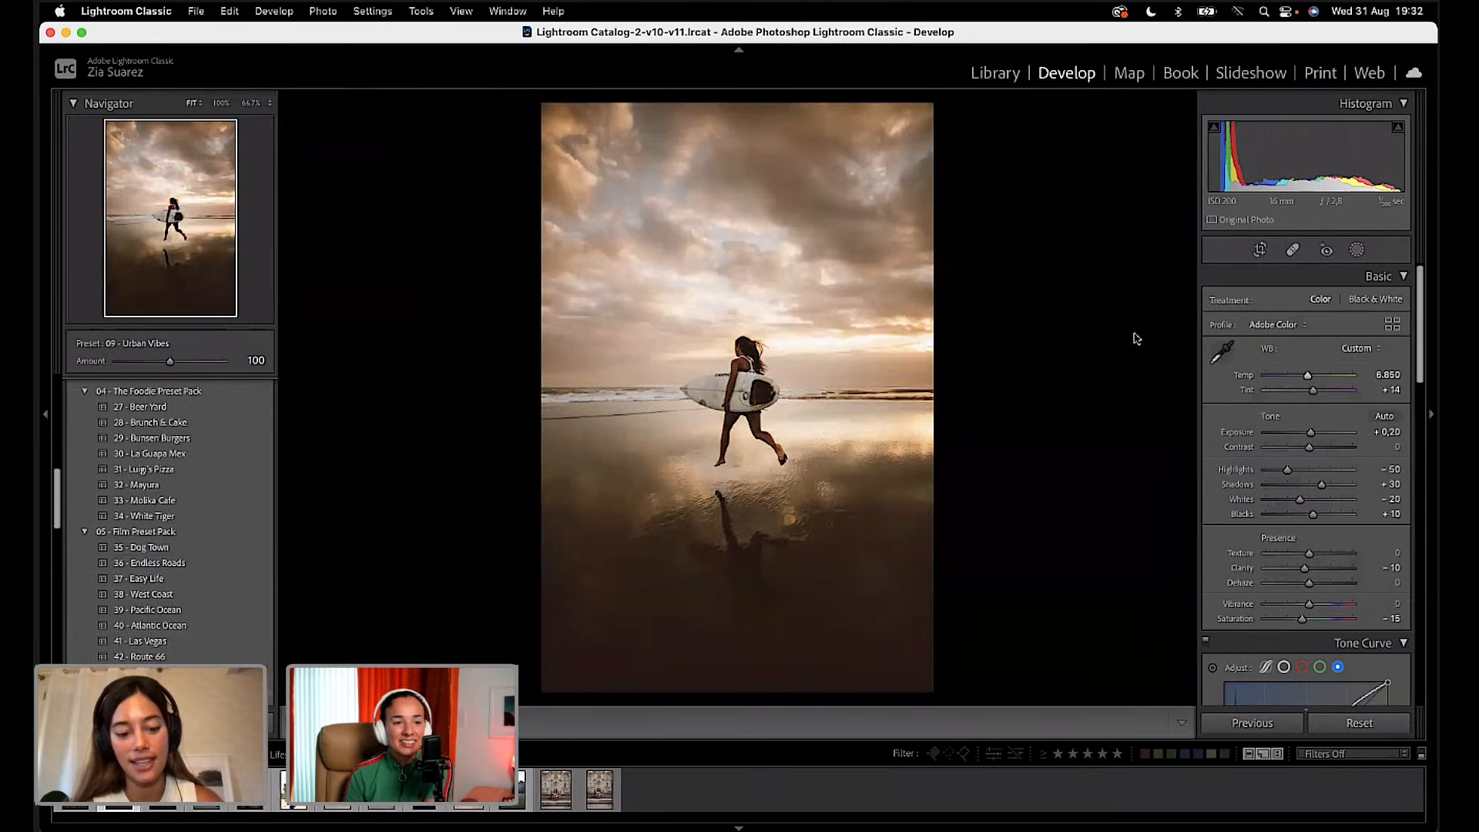
Step: Undo the applied Urban Vibes preset and preview presets back up through the Film, Foodie, GoPro and Life Style packs
{"action": "key", "text": "super+z"}
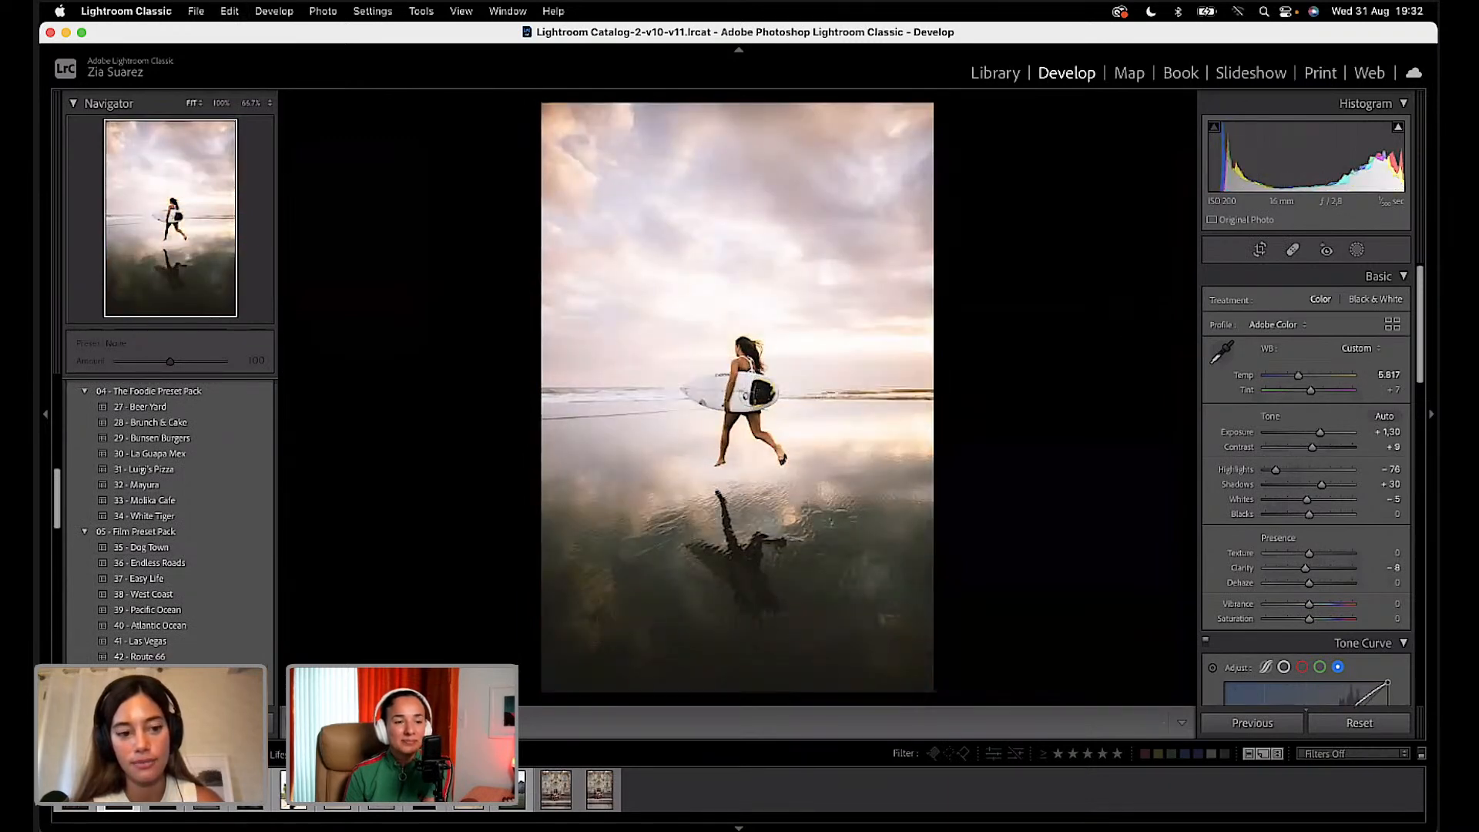
{"action": "scroll", "coordinate": [185, 524], "scroll_direction": "down", "scroll_amount": 1}
{"action": "scroll", "coordinate": [206, 622], "scroll_direction": "up", "scroll_amount": 3}
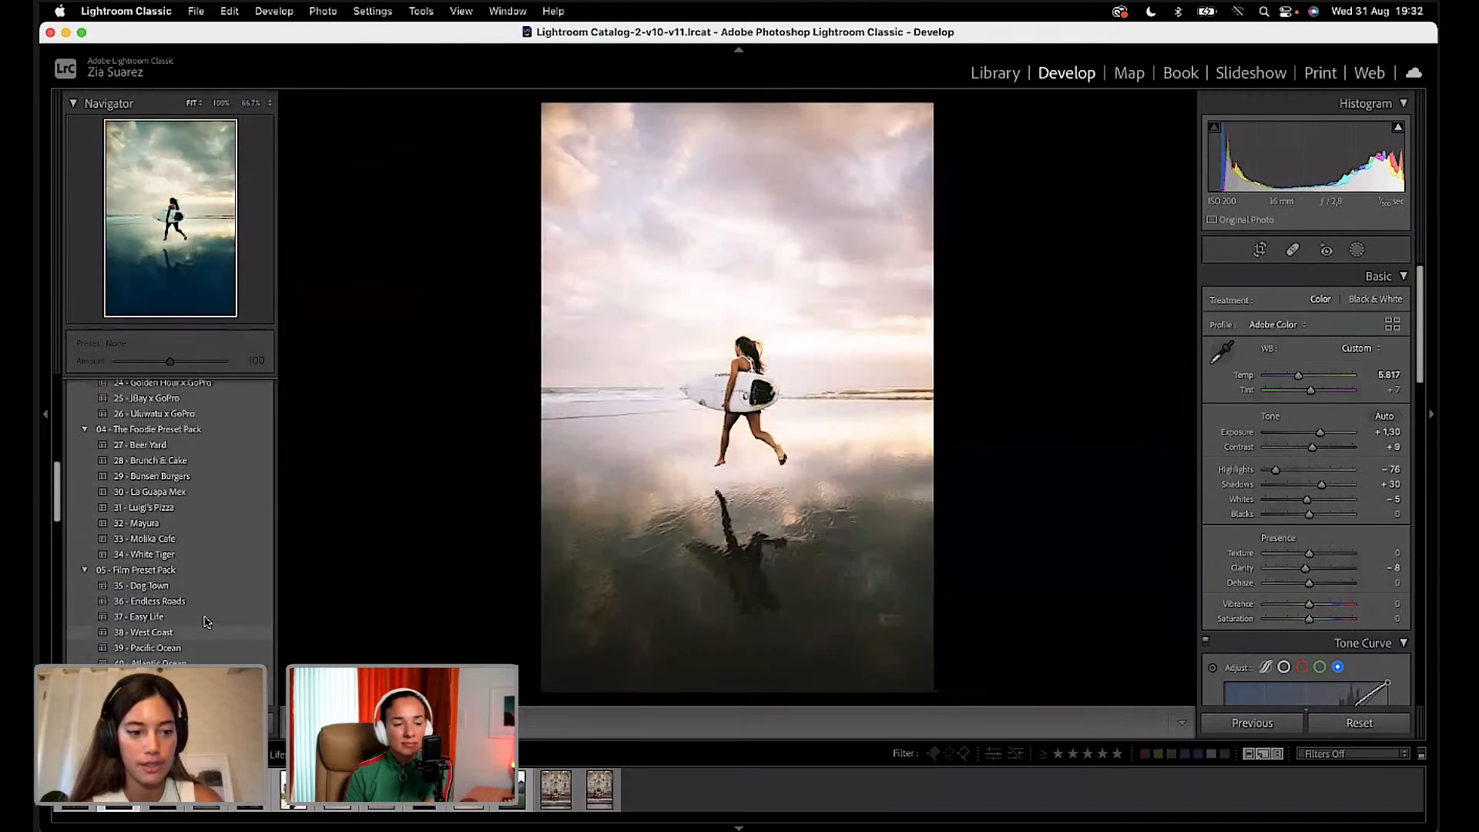
{"action": "scroll", "coordinate": [206, 622], "scroll_direction": "up", "scroll_amount": 8}
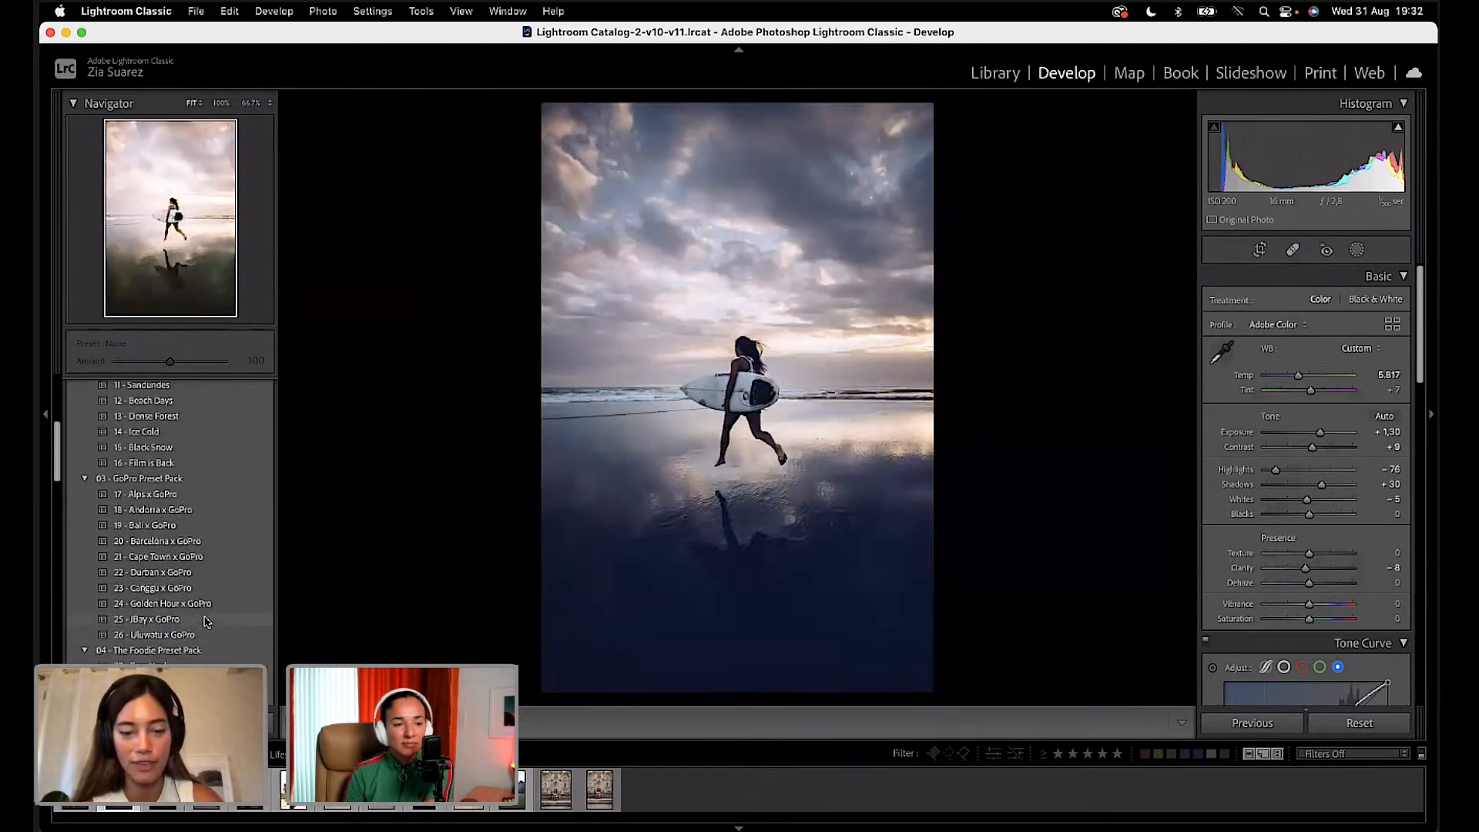
{"action": "scroll", "coordinate": [203, 501], "scroll_direction": "up", "scroll_amount": 2}
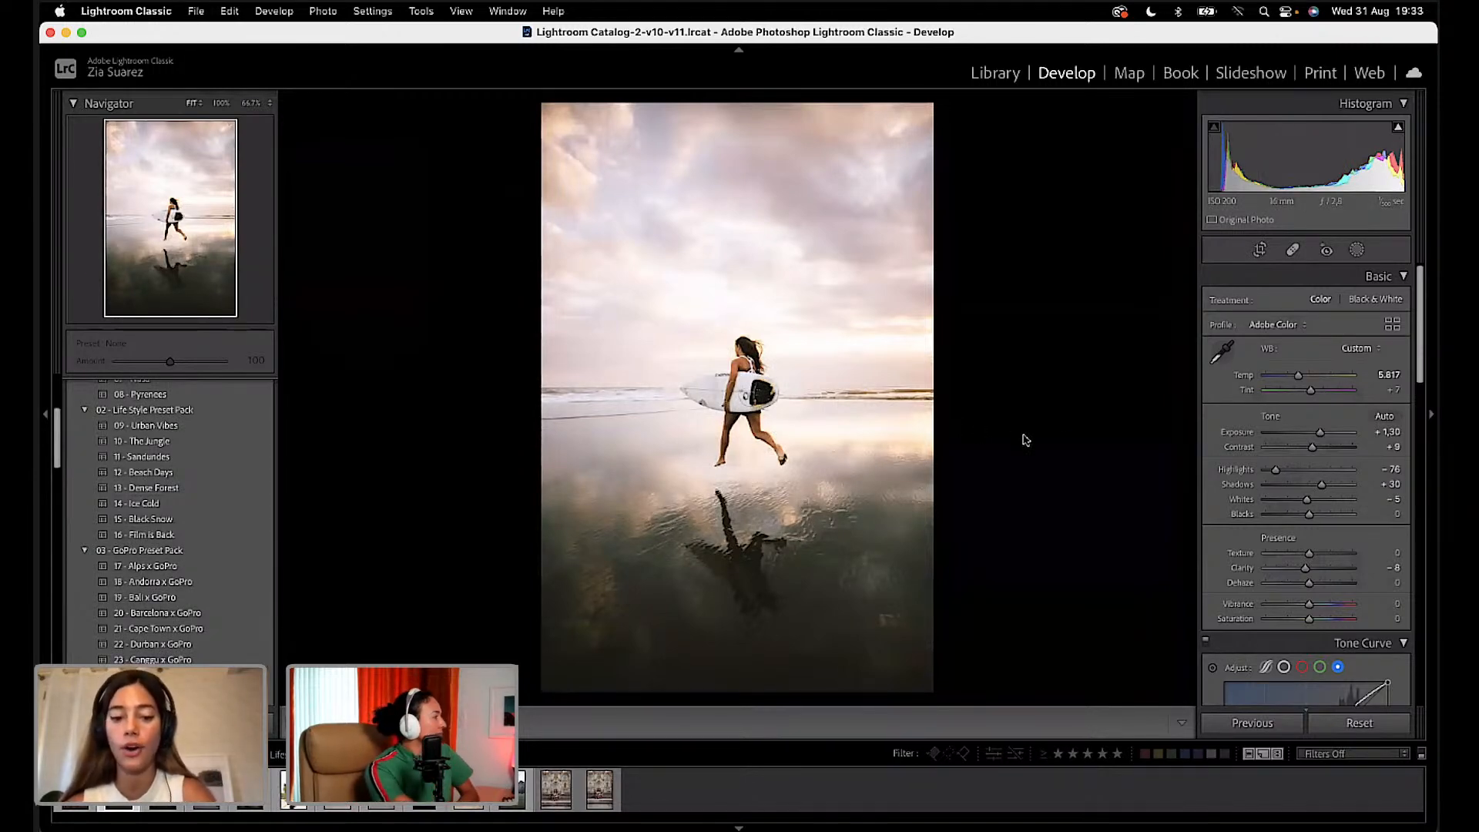
Step: Crop the surfer photo to the 16 x 9 aspect ratio and adjust the framing around the runner
{"action": "left_click", "coordinate": [1260, 249]}
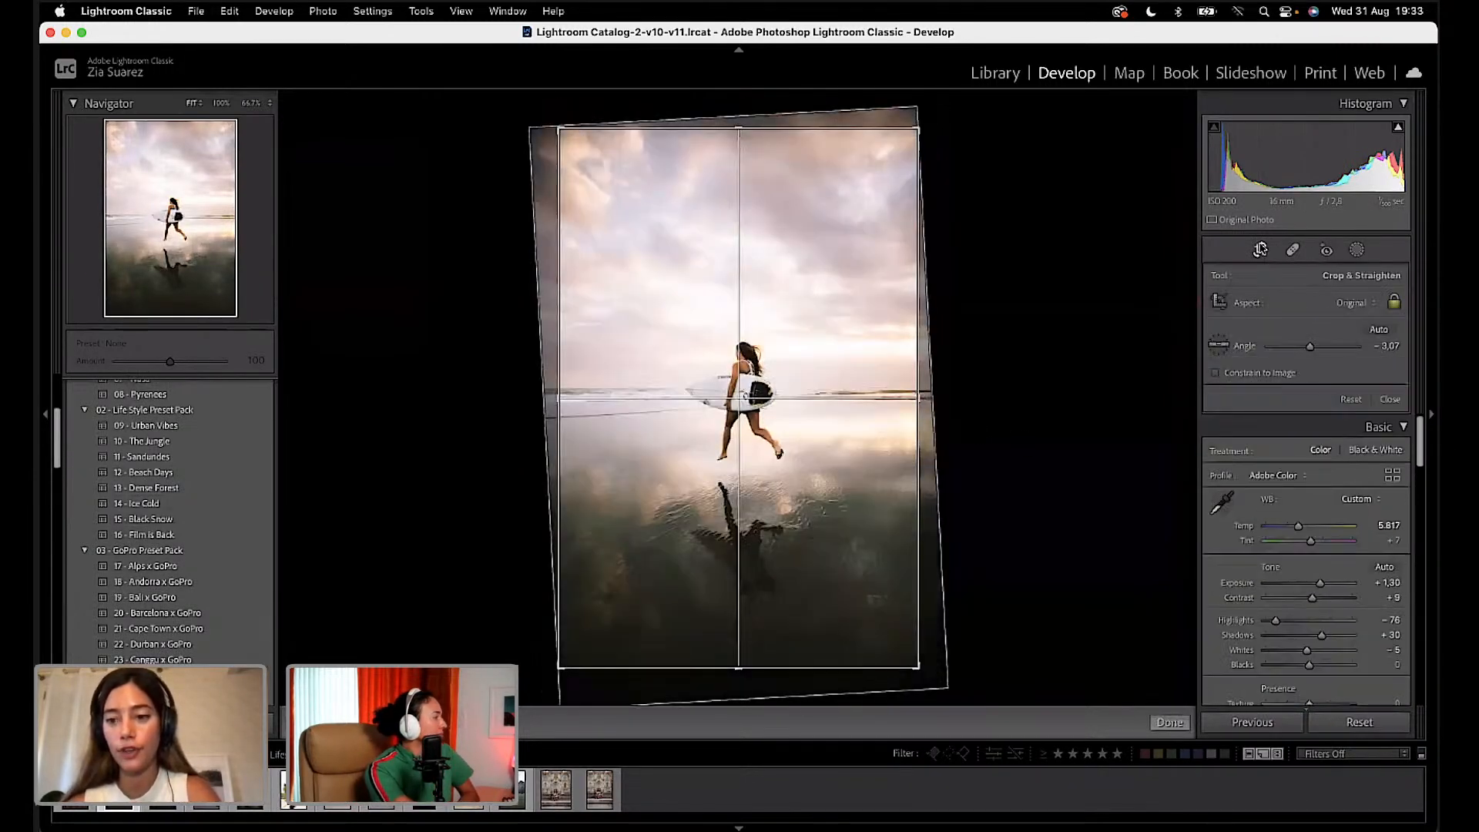
{"action": "left_click", "coordinate": [1354, 306]}
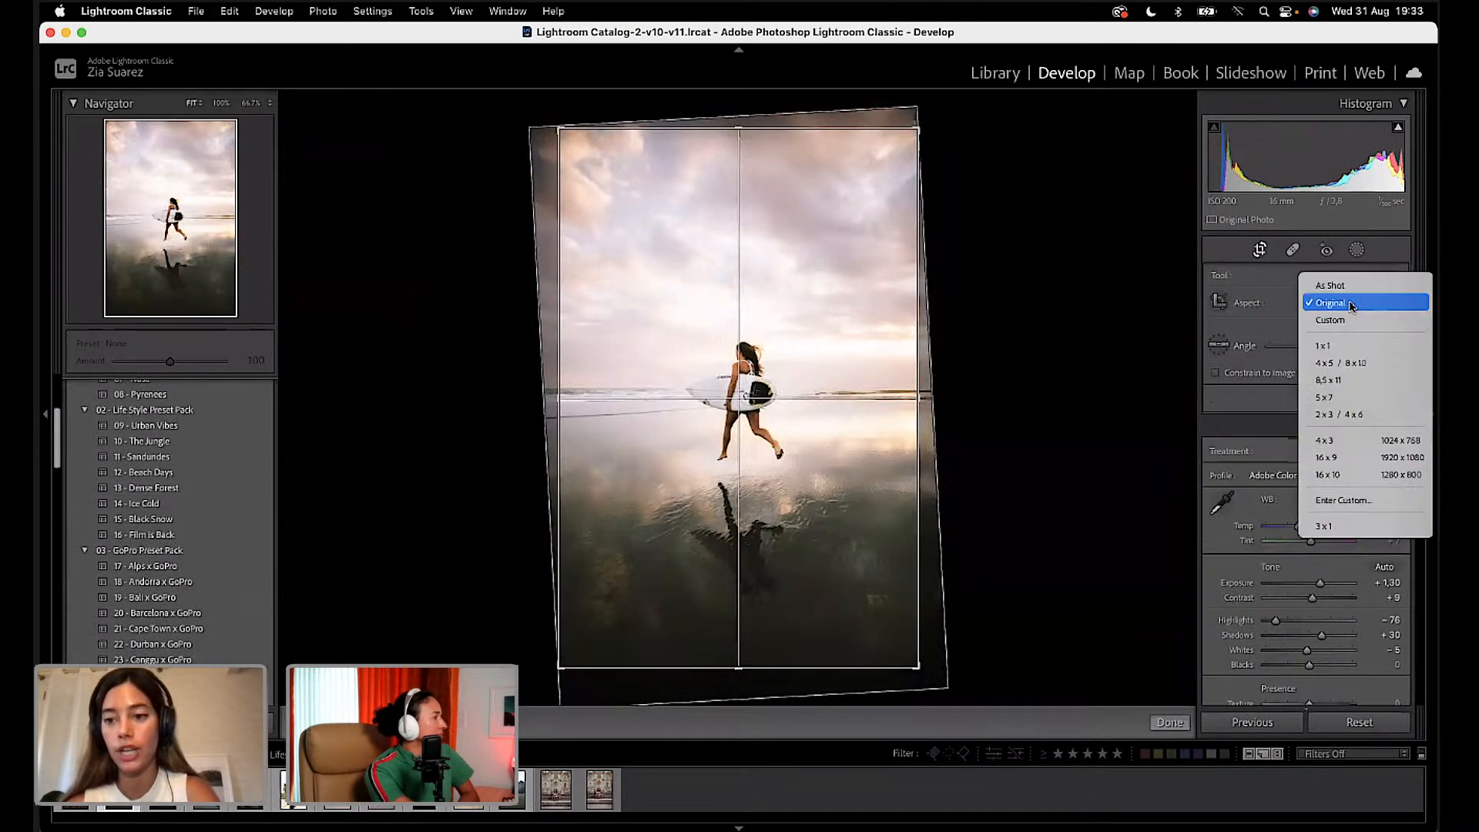
{"action": "left_click", "coordinate": [1333, 459]}
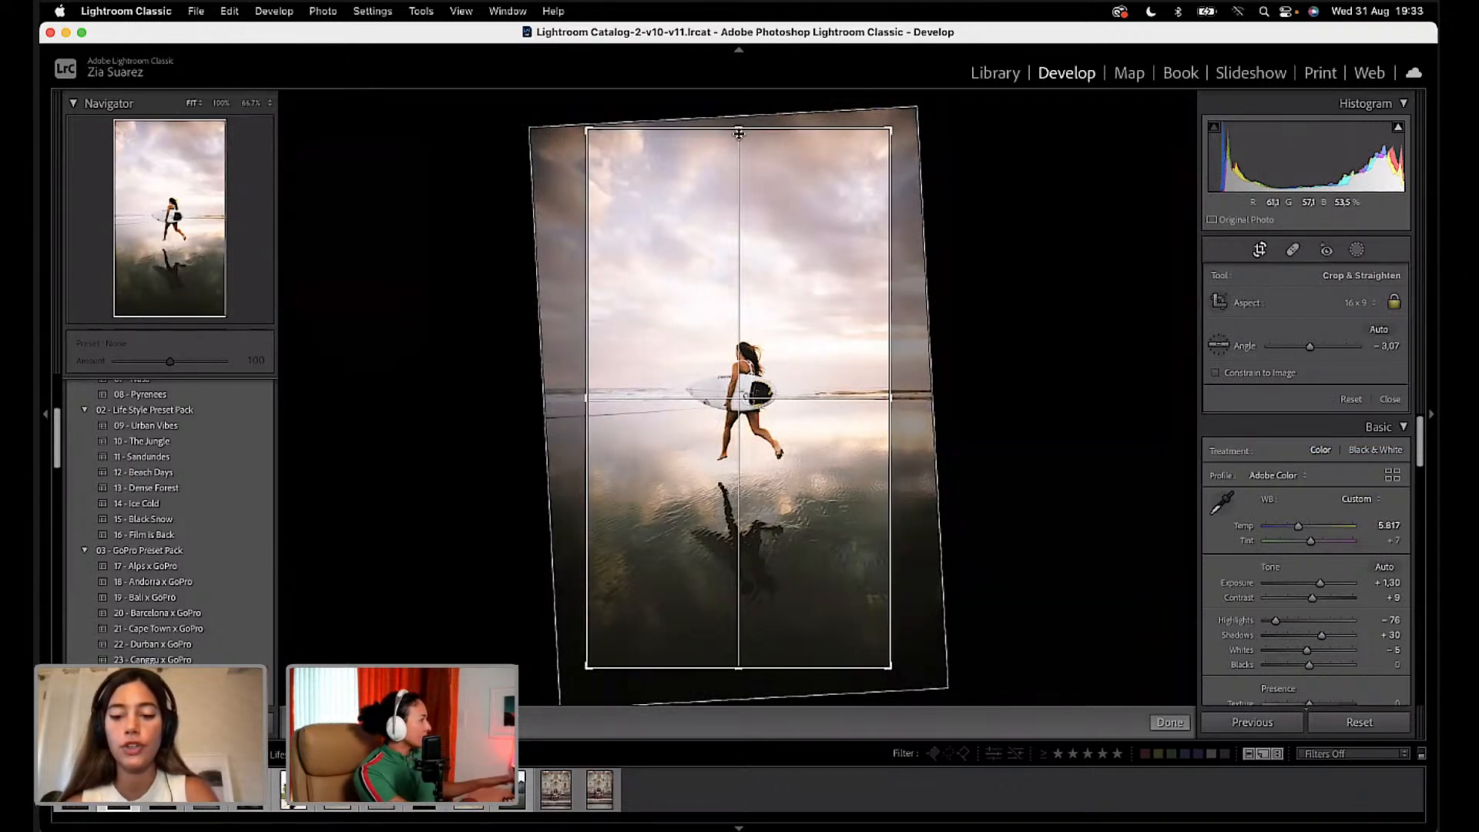
{"action": "left_click_drag", "start_coordinate": [739, 134], "coordinate": [737, 110]}
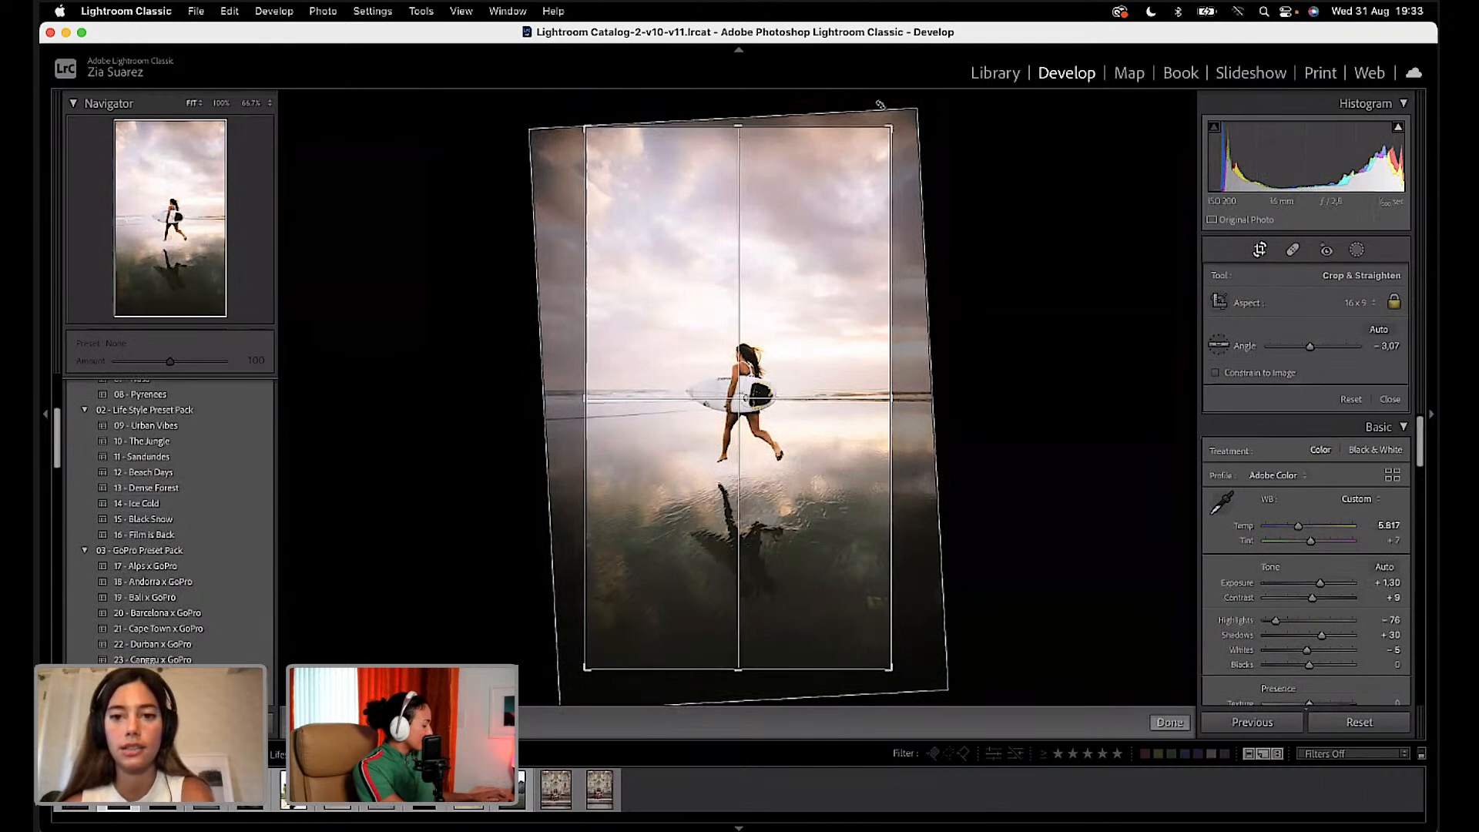
{"action": "left_click_drag", "start_coordinate": [799, 376], "coordinate": [835, 383]}
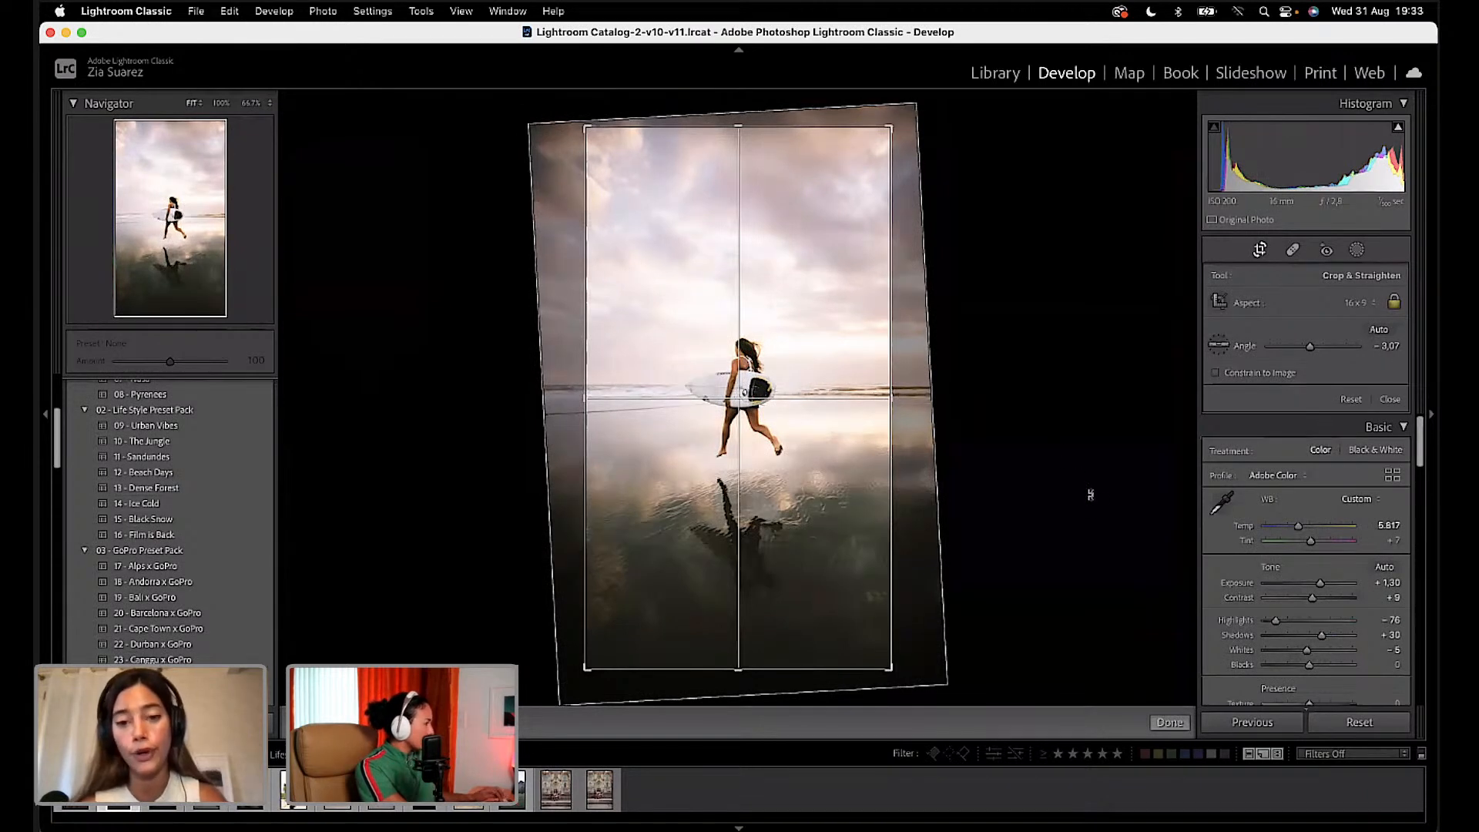
{"action": "left_click", "coordinate": [1171, 722]}
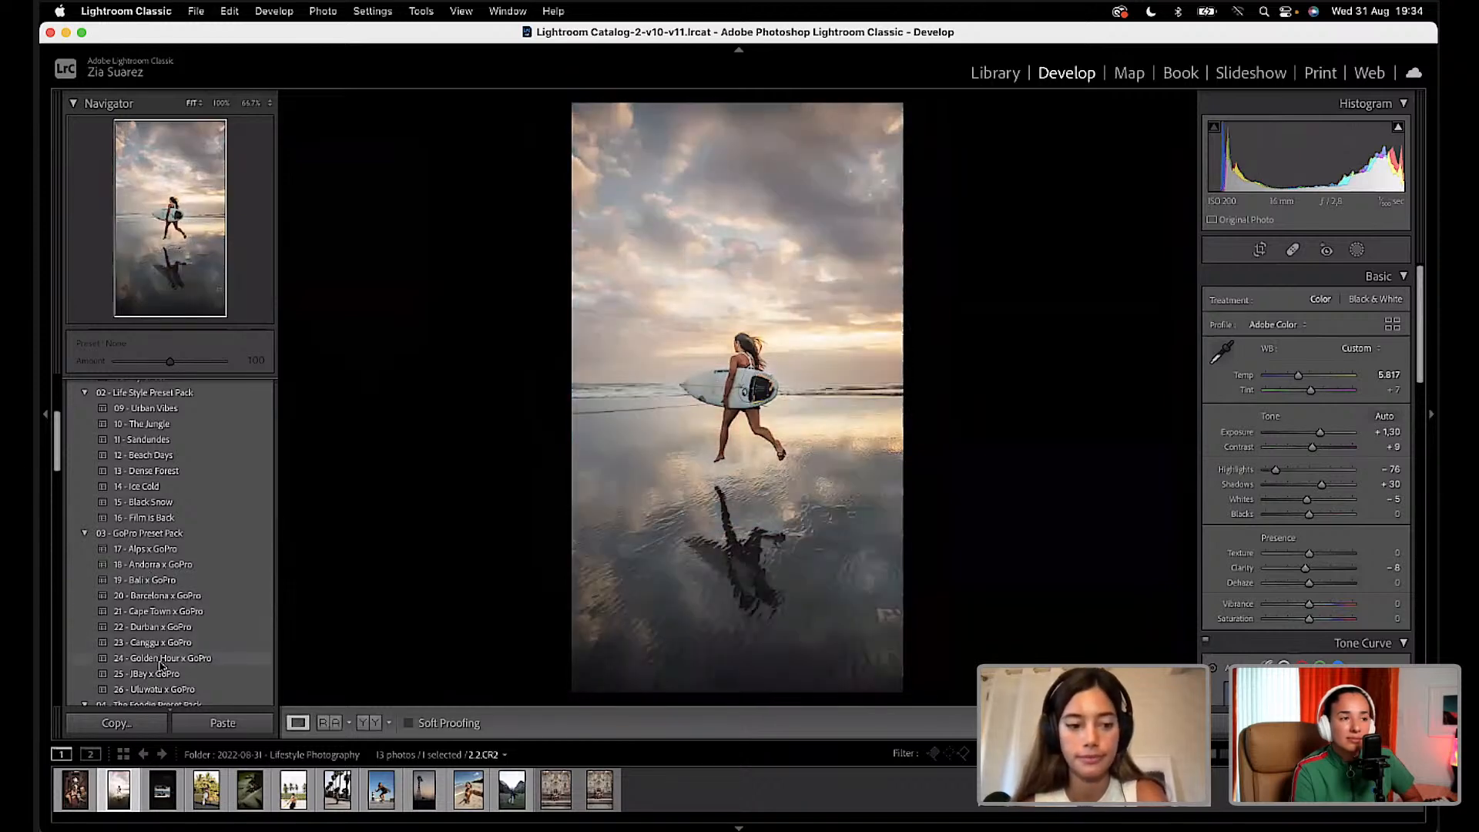
Step: Open photo 4.CR2 of the woman seen through the boat window and raise its Exposure to +1.00
{"action": "scroll", "coordinate": [162, 684], "scroll_direction": "down", "scroll_amount": 1}
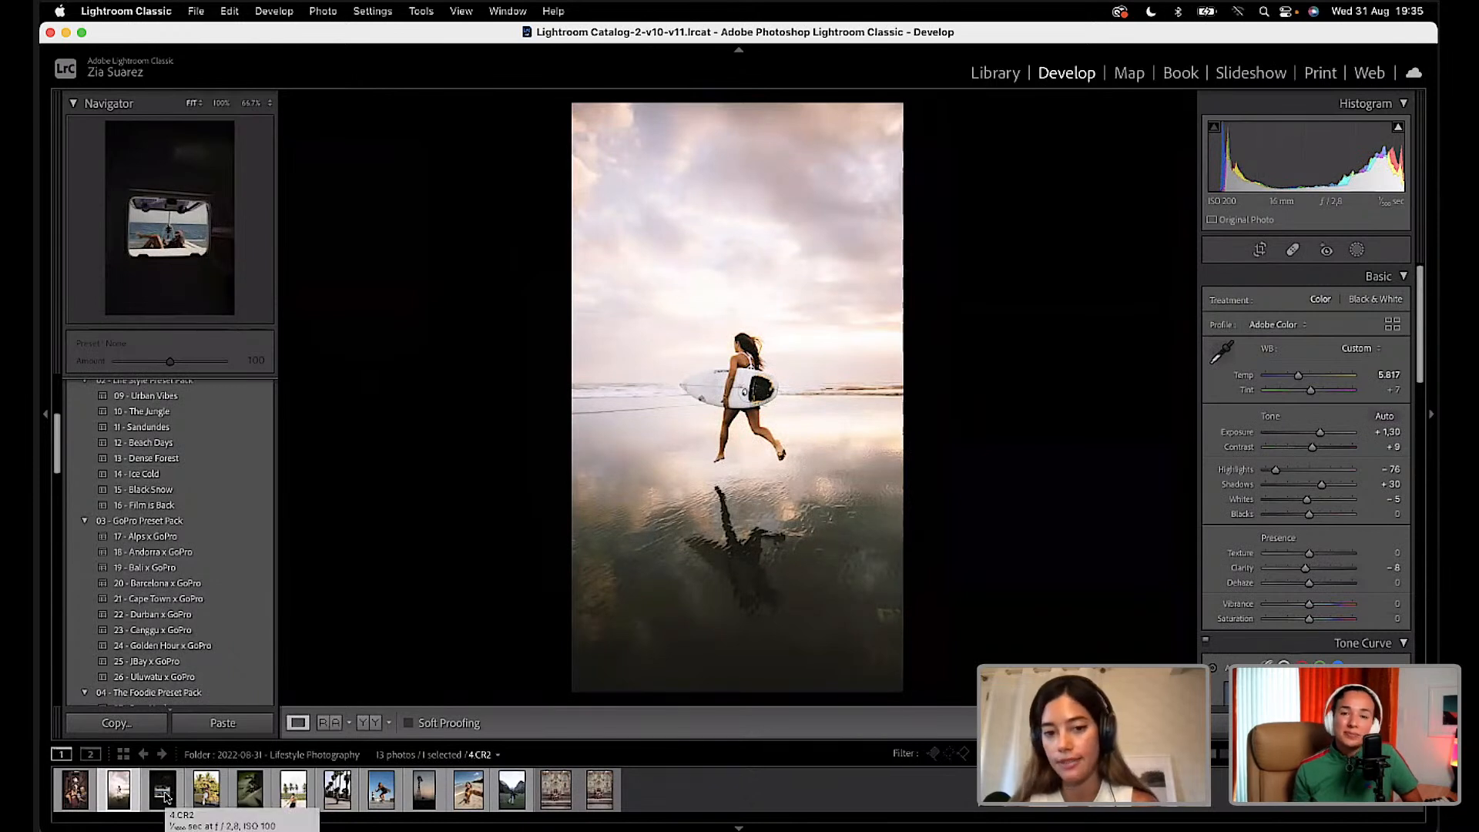
{"action": "left_click", "coordinate": [162, 791]}
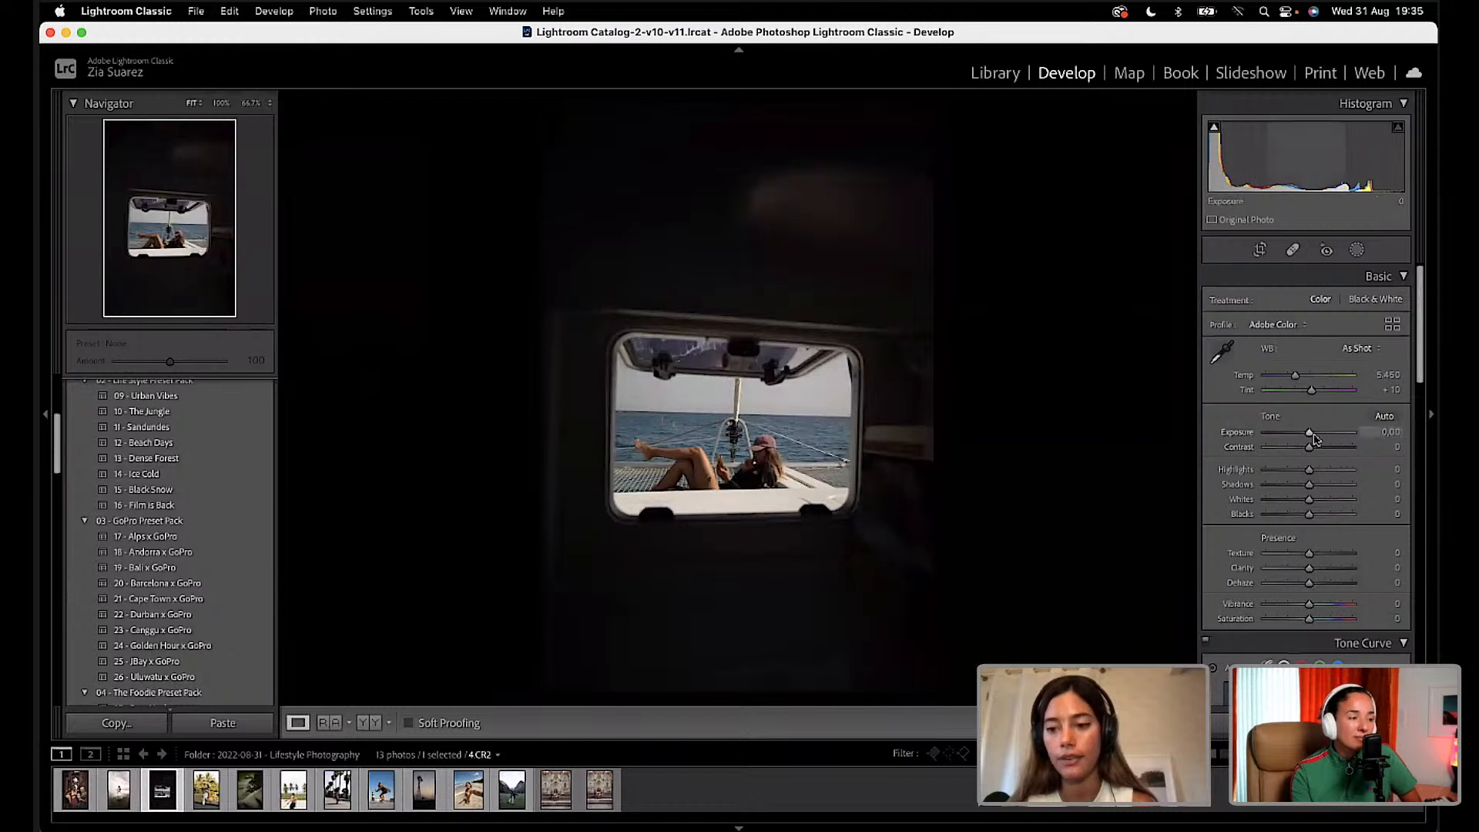
{"action": "left_click_drag", "start_coordinate": [1313, 436], "coordinate": [1321, 438]}
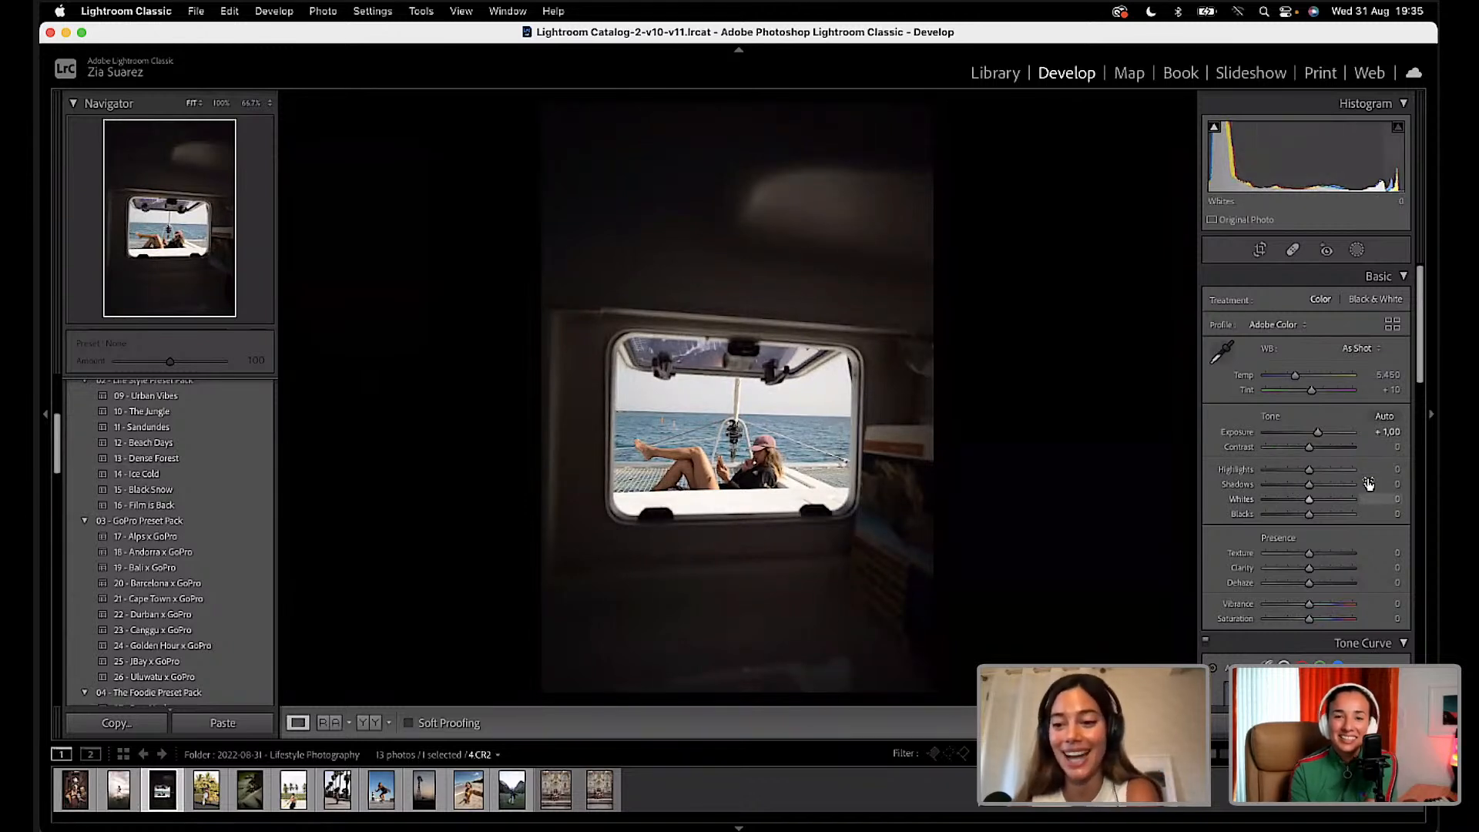
Step: Straighten the boat window with Guided Upright, placing two vertical and two horizontal guides along its edges
{"action": "scroll", "coordinate": [1368, 483], "scroll_direction": "down", "scroll_amount": 2}
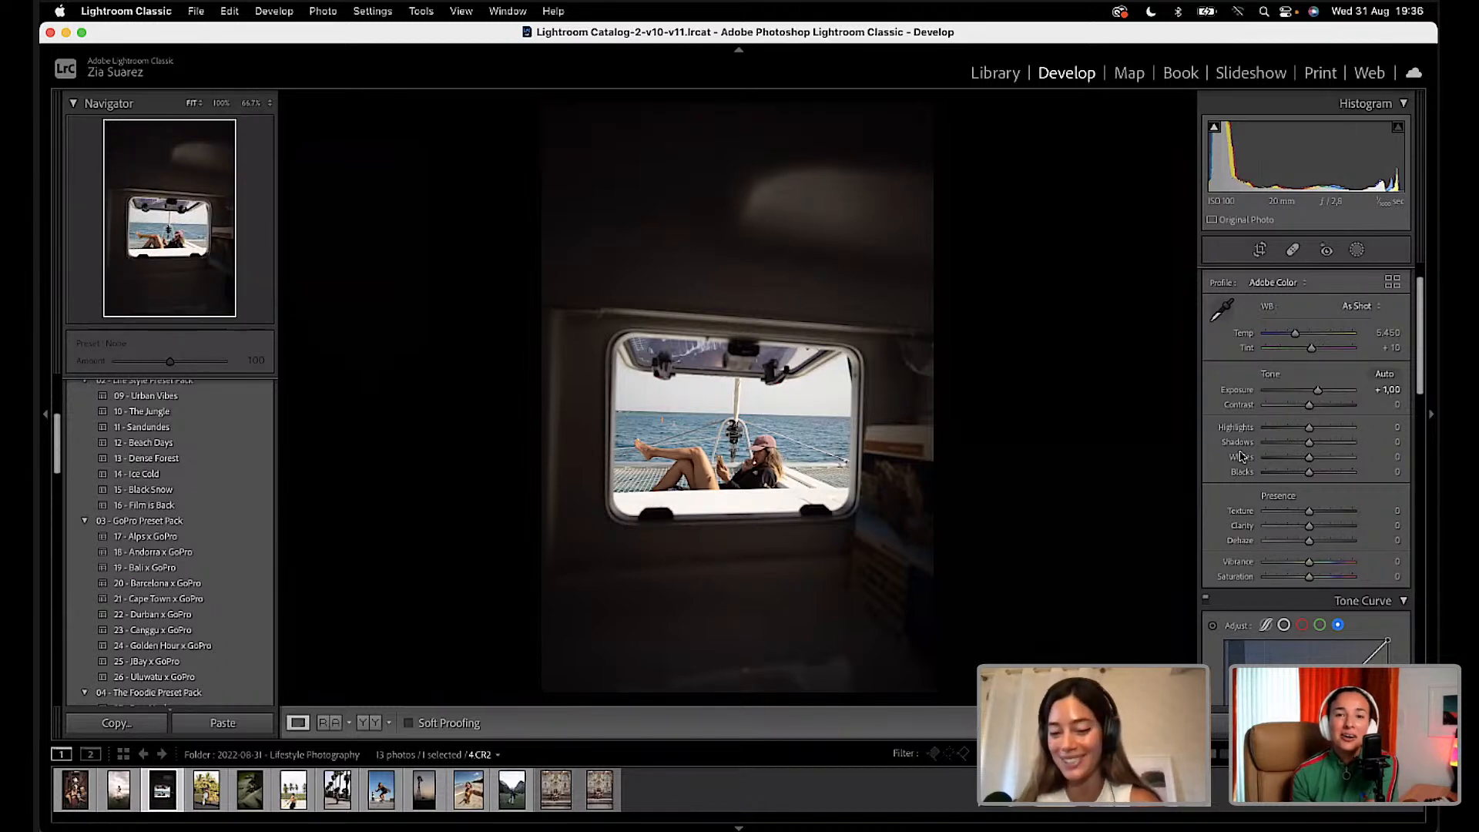
{"action": "scroll", "coordinate": [1312, 498], "scroll_direction": "down", "scroll_amount": 1}
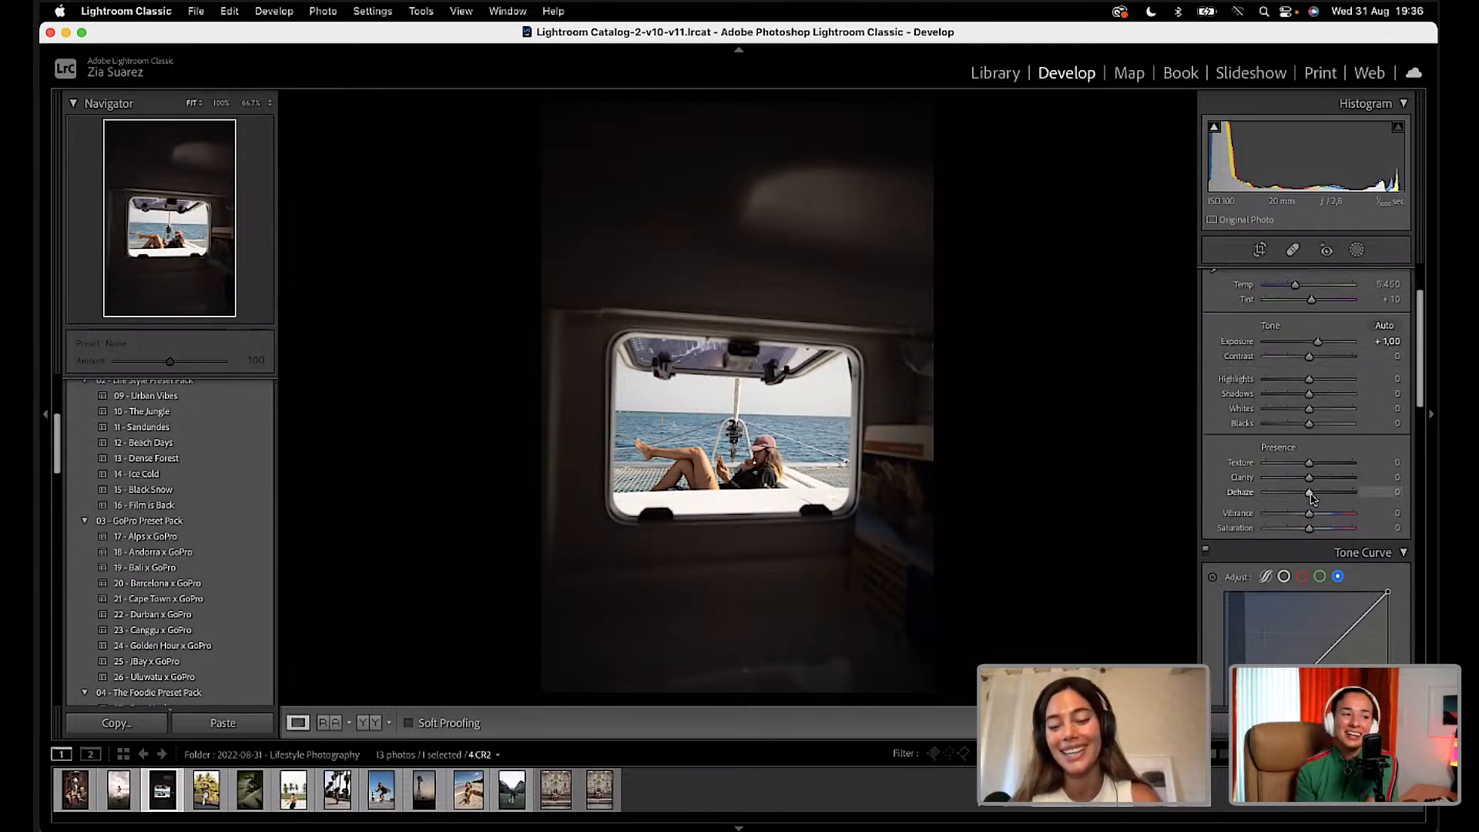
{"action": "scroll", "coordinate": [1310, 493], "scroll_direction": "down", "scroll_amount": 1}
{"action": "scroll", "coordinate": [1304, 486], "scroll_direction": "down", "scroll_amount": 15}
{"action": "scroll", "coordinate": [1306, 486], "scroll_direction": "up", "scroll_amount": 4}
{"action": "left_click", "coordinate": [1308, 484]}
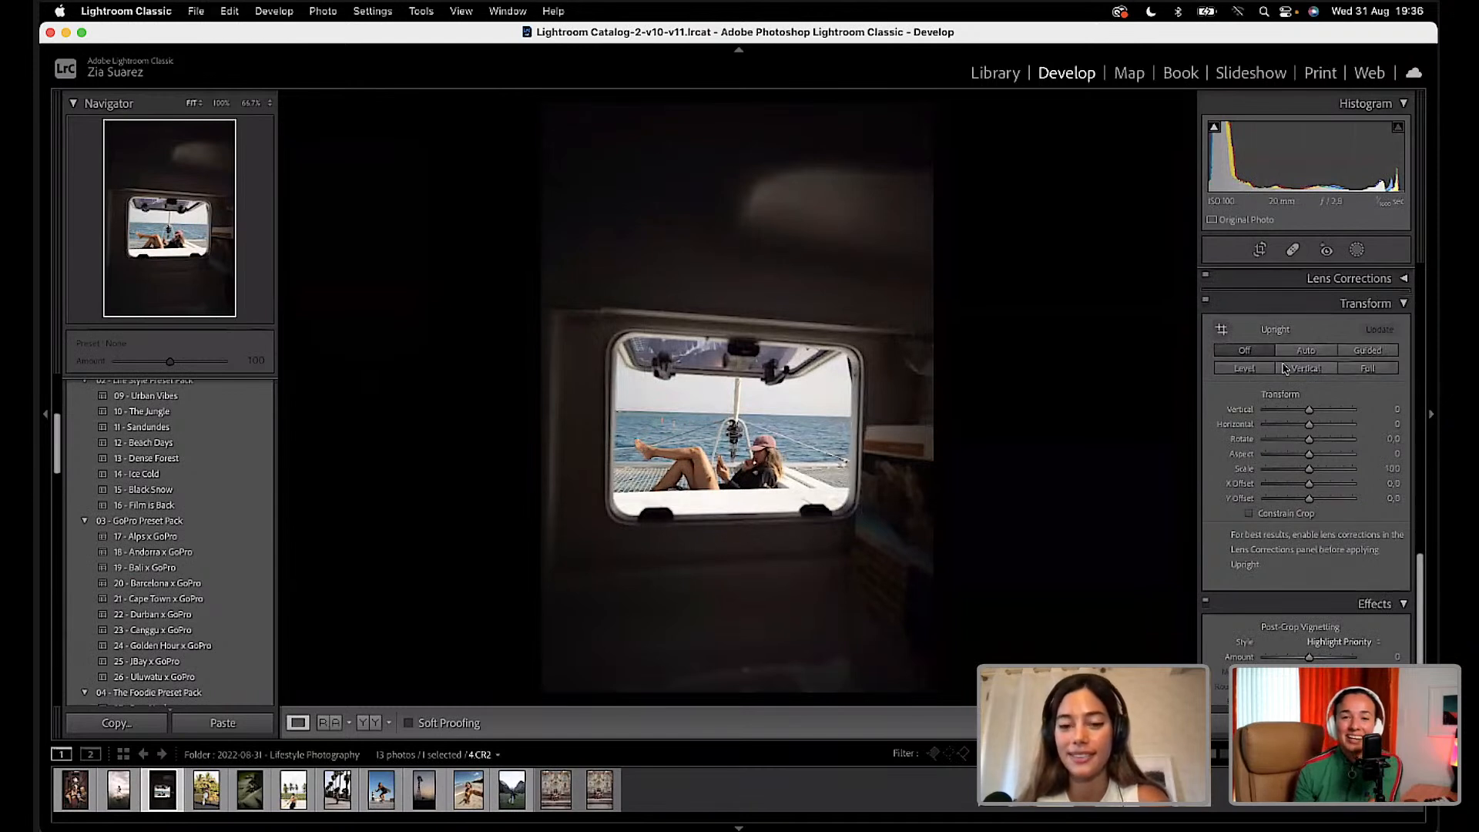
{"action": "left_click", "coordinate": [1222, 331]}
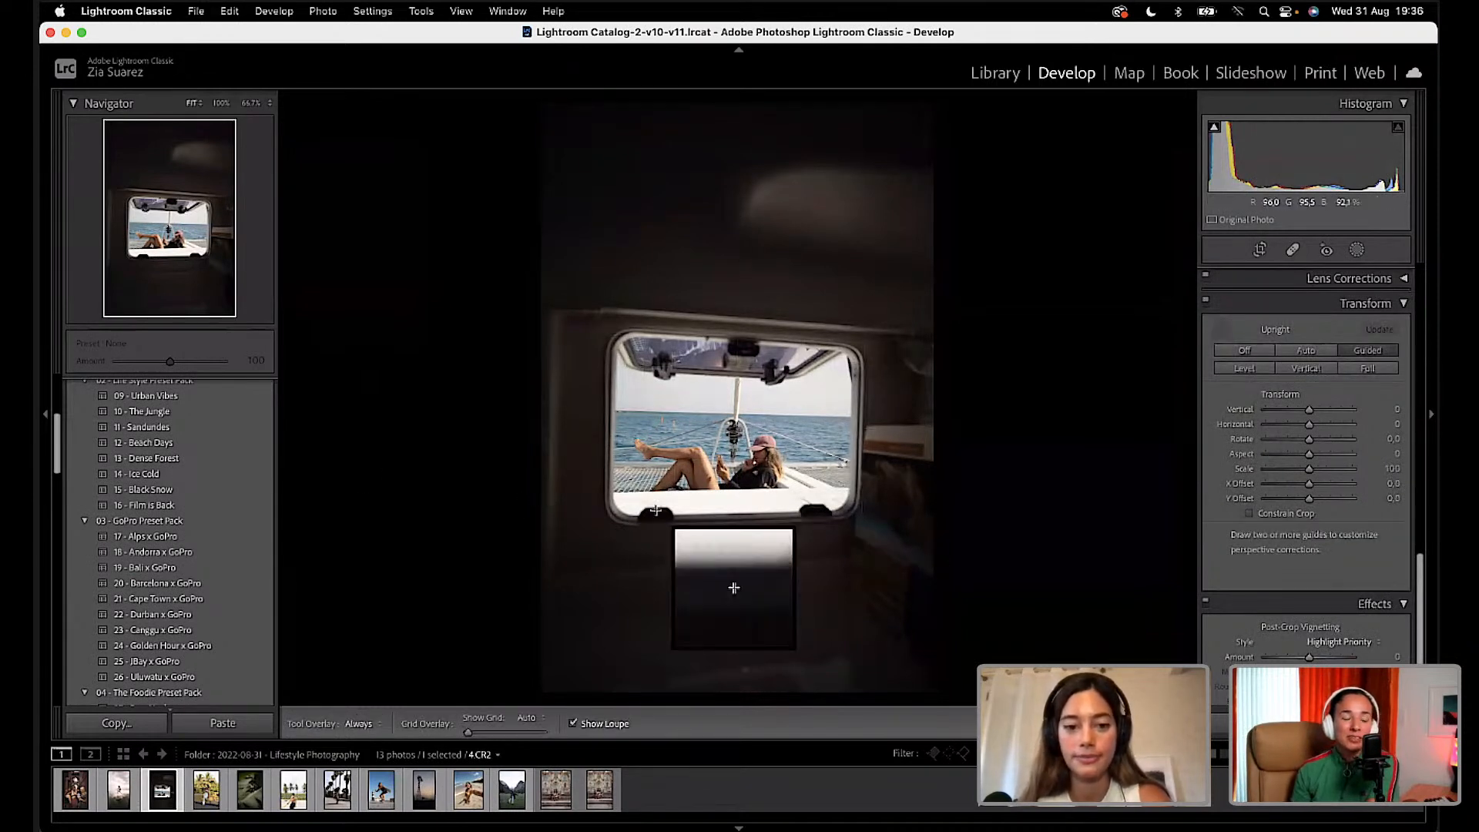
{"action": "left_click_drag", "start_coordinate": [607, 504], "coordinate": [609, 344]}
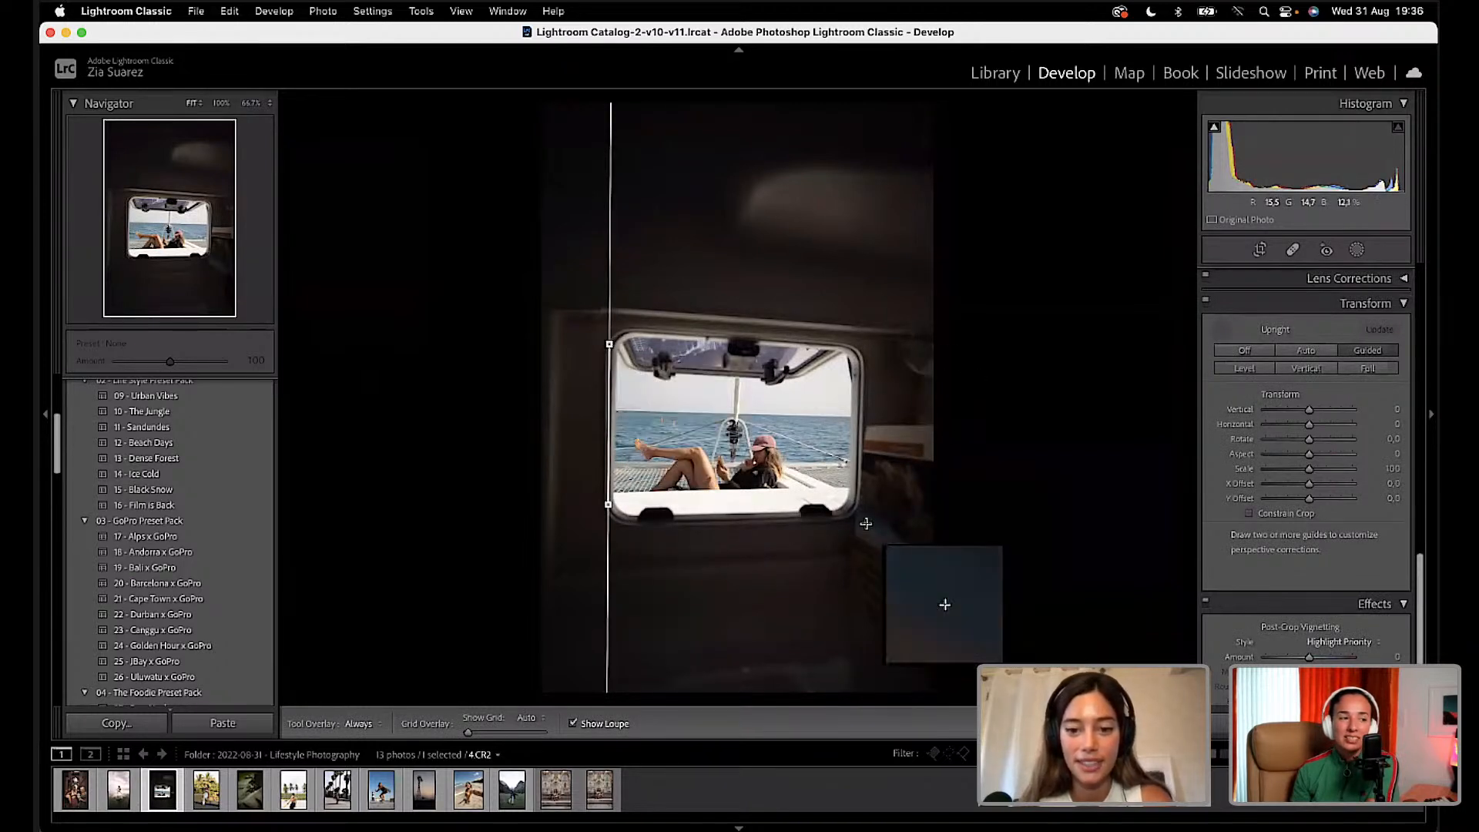
{"action": "left_click_drag", "start_coordinate": [856, 510], "coordinate": [858, 351]}
{"action": "mouse_move", "coordinate": [627, 330]}
{"action": "left_mouse_down"}
{"action": "mouse_move", "coordinate": [853, 327]}
{"action": "mouse_move", "coordinate": [858, 339]}
{"action": "left_mouse_up"}
{"action": "left_click_drag", "start_coordinate": [615, 520], "coordinate": [839, 508]}
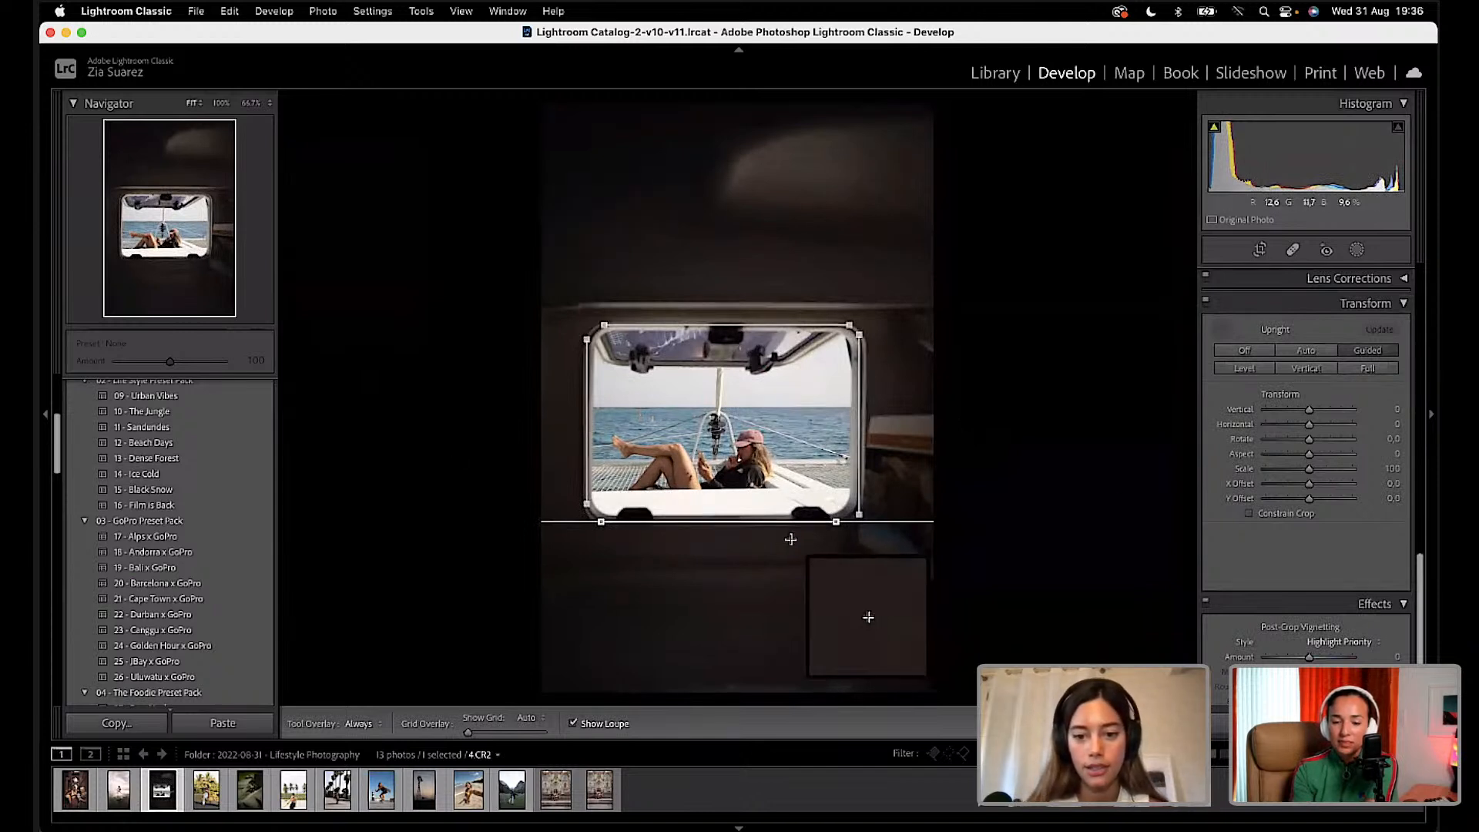
{"action": "key", "text": "Return"}
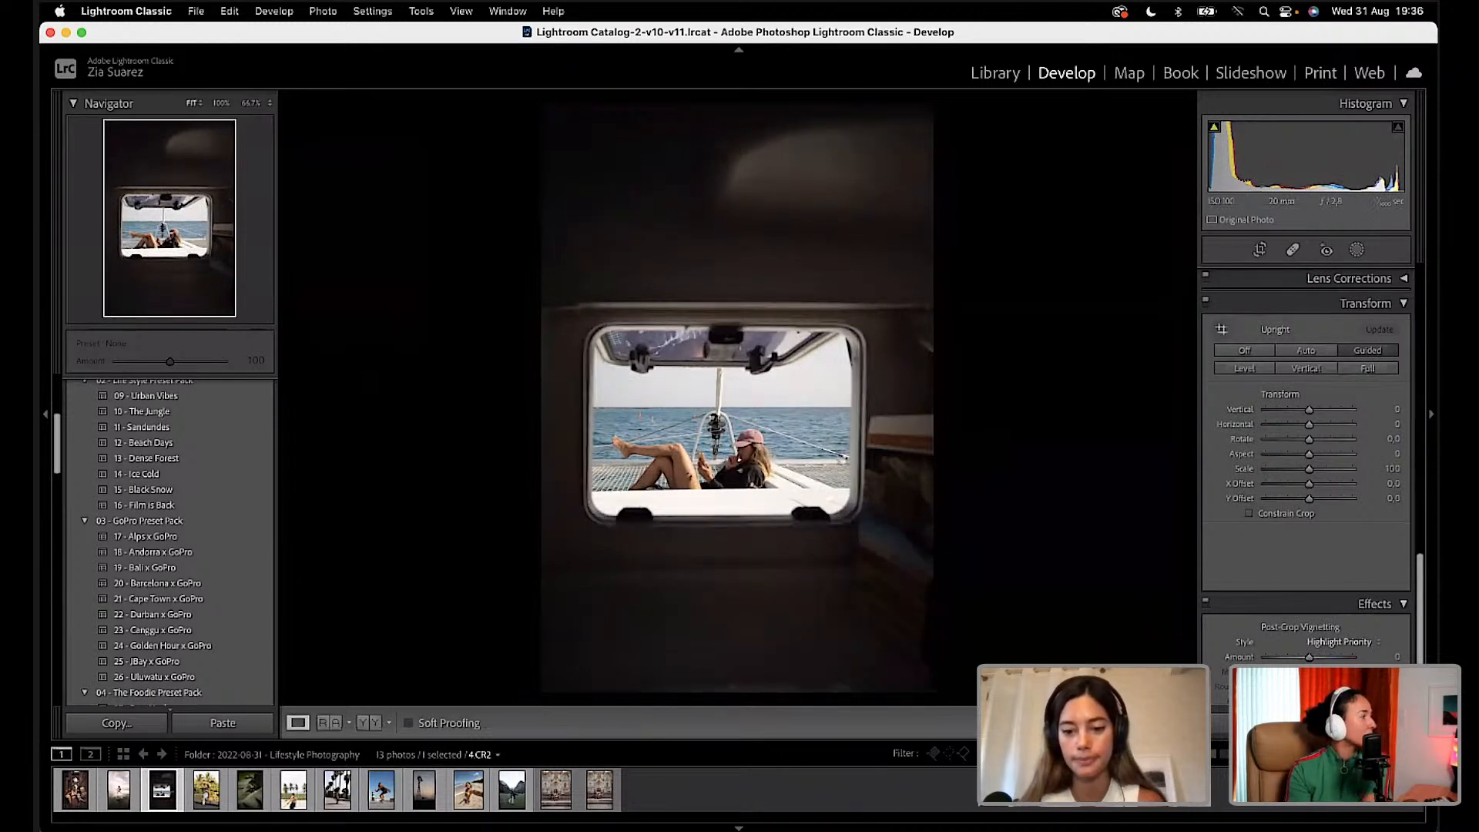
Step: Set the crop to the 4 x 5 / 8 x 10 aspect ratio and tighten and recentre it around the window
{"action": "scroll", "coordinate": [1249, 440], "scroll_direction": "up", "scroll_amount": 3}
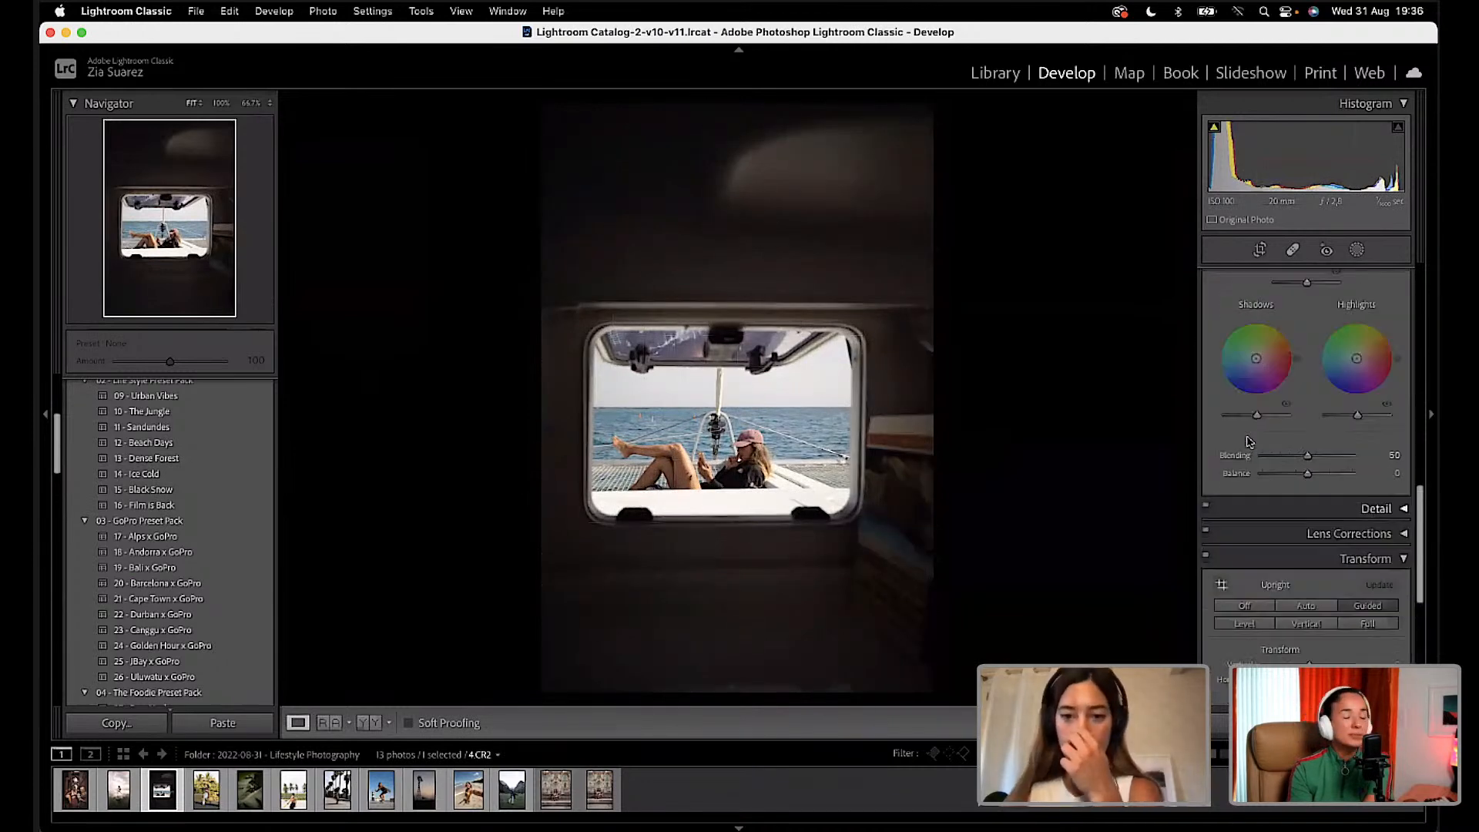
{"action": "scroll", "coordinate": [1249, 441], "scroll_direction": "up", "scroll_amount": 10}
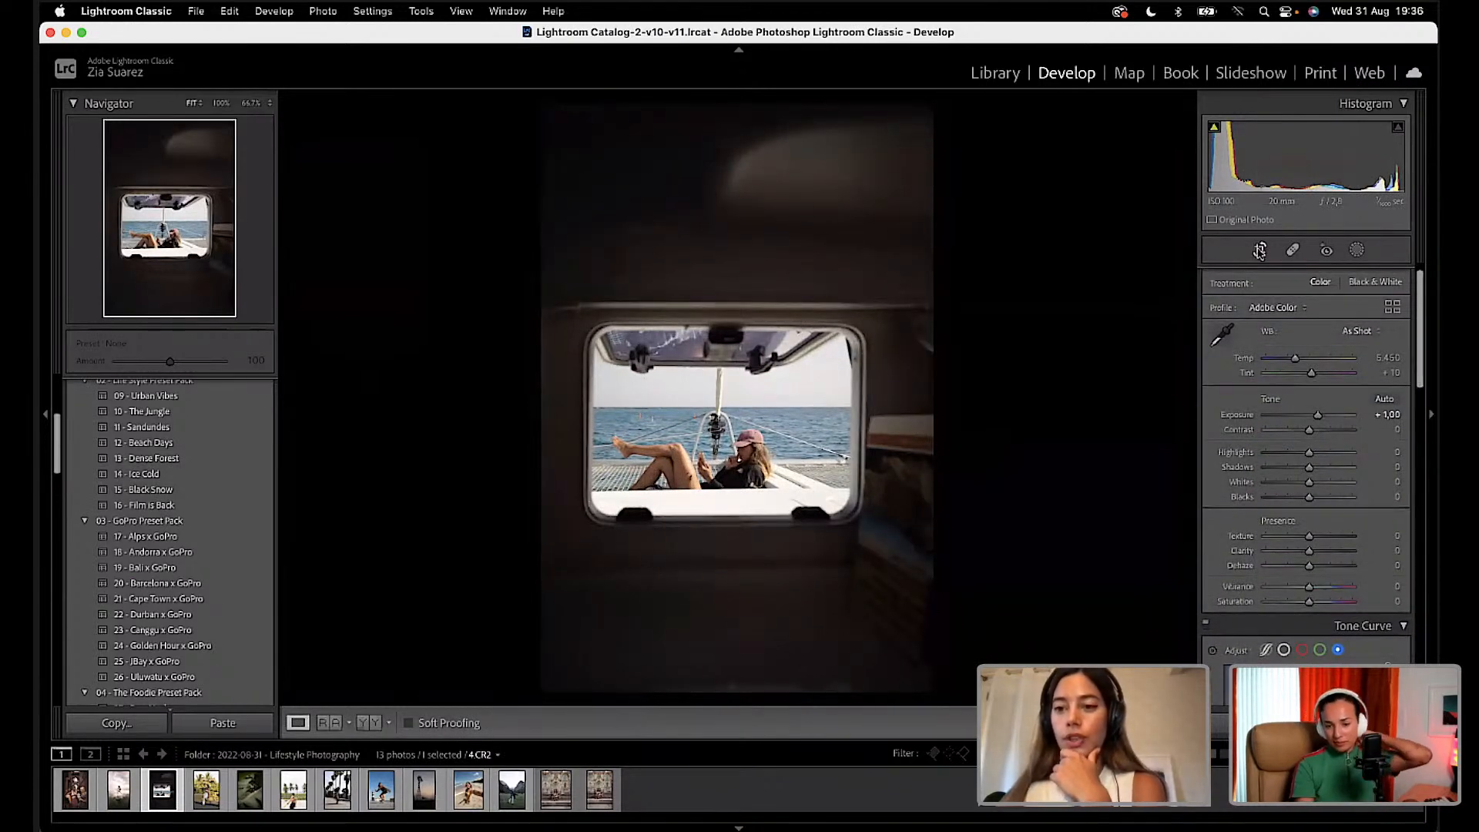
{"action": "left_click", "coordinate": [1259, 250]}
{"action": "left_click", "coordinate": [1361, 304]}
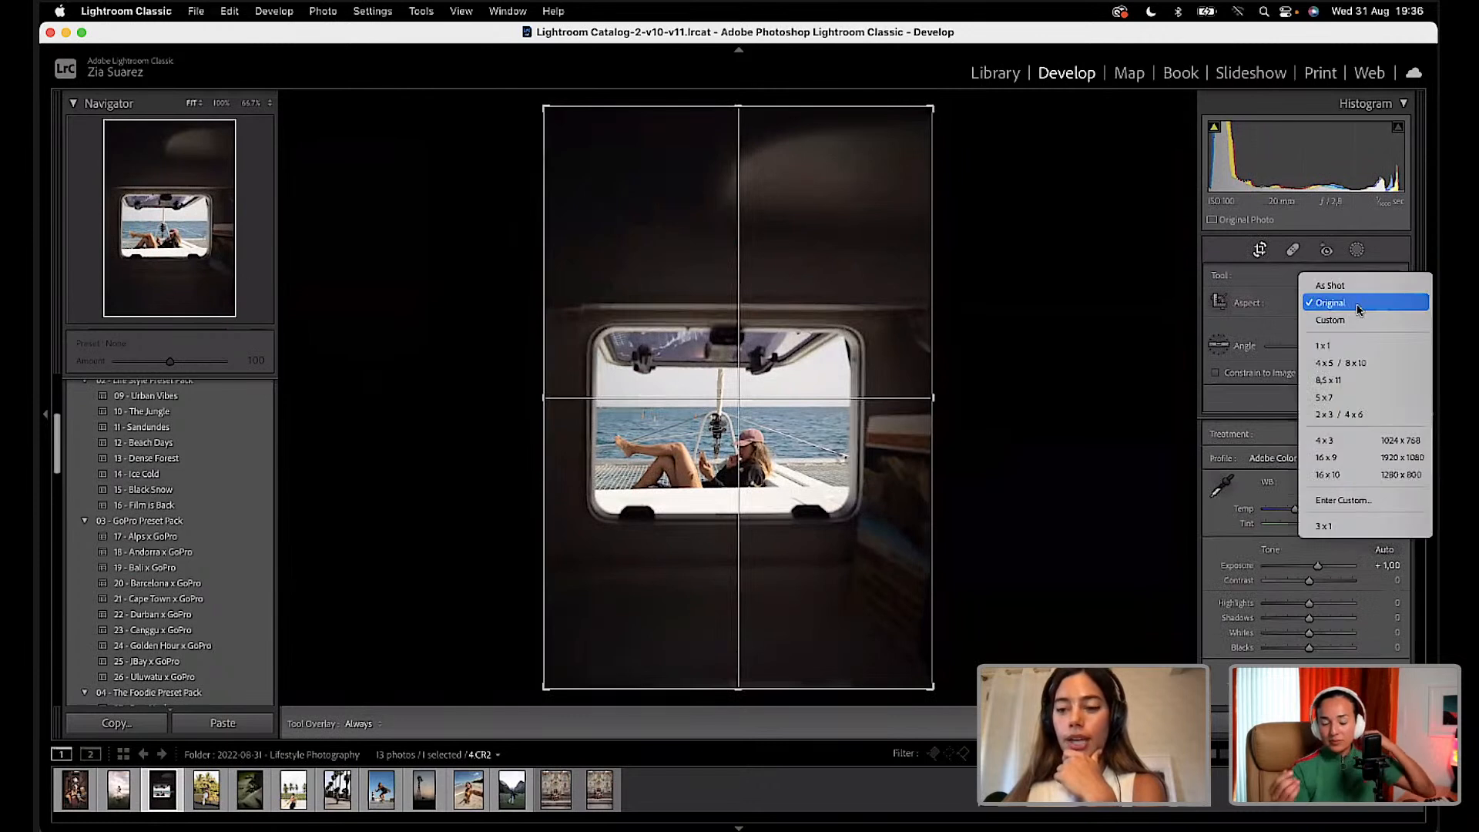
{"action": "left_click", "coordinate": [1348, 363]}
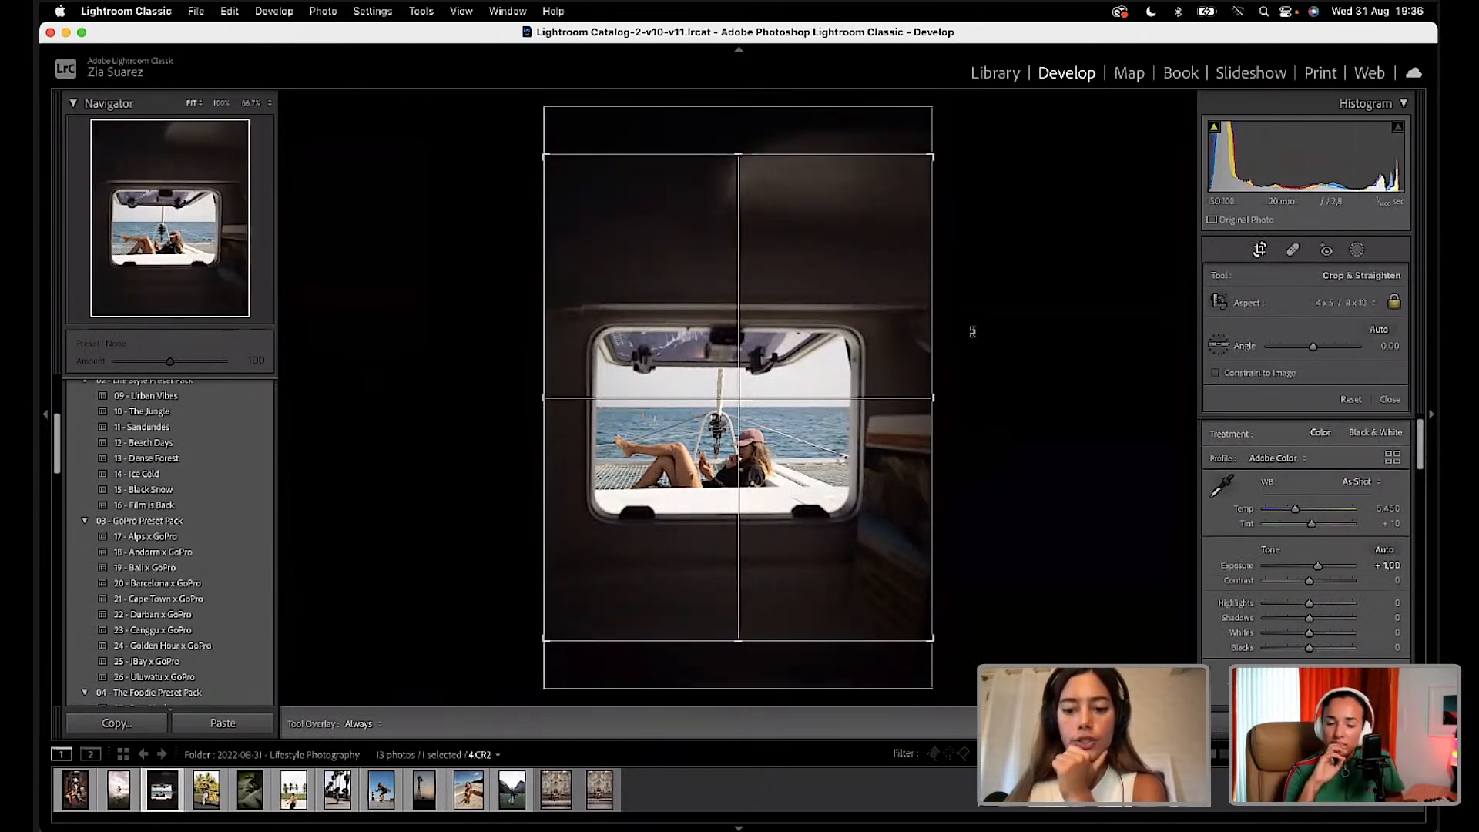
{"action": "left_click_drag", "start_coordinate": [931, 157], "coordinate": [925, 165]}
{"action": "left_click_drag", "start_coordinate": [785, 366], "coordinate": [788, 366]}
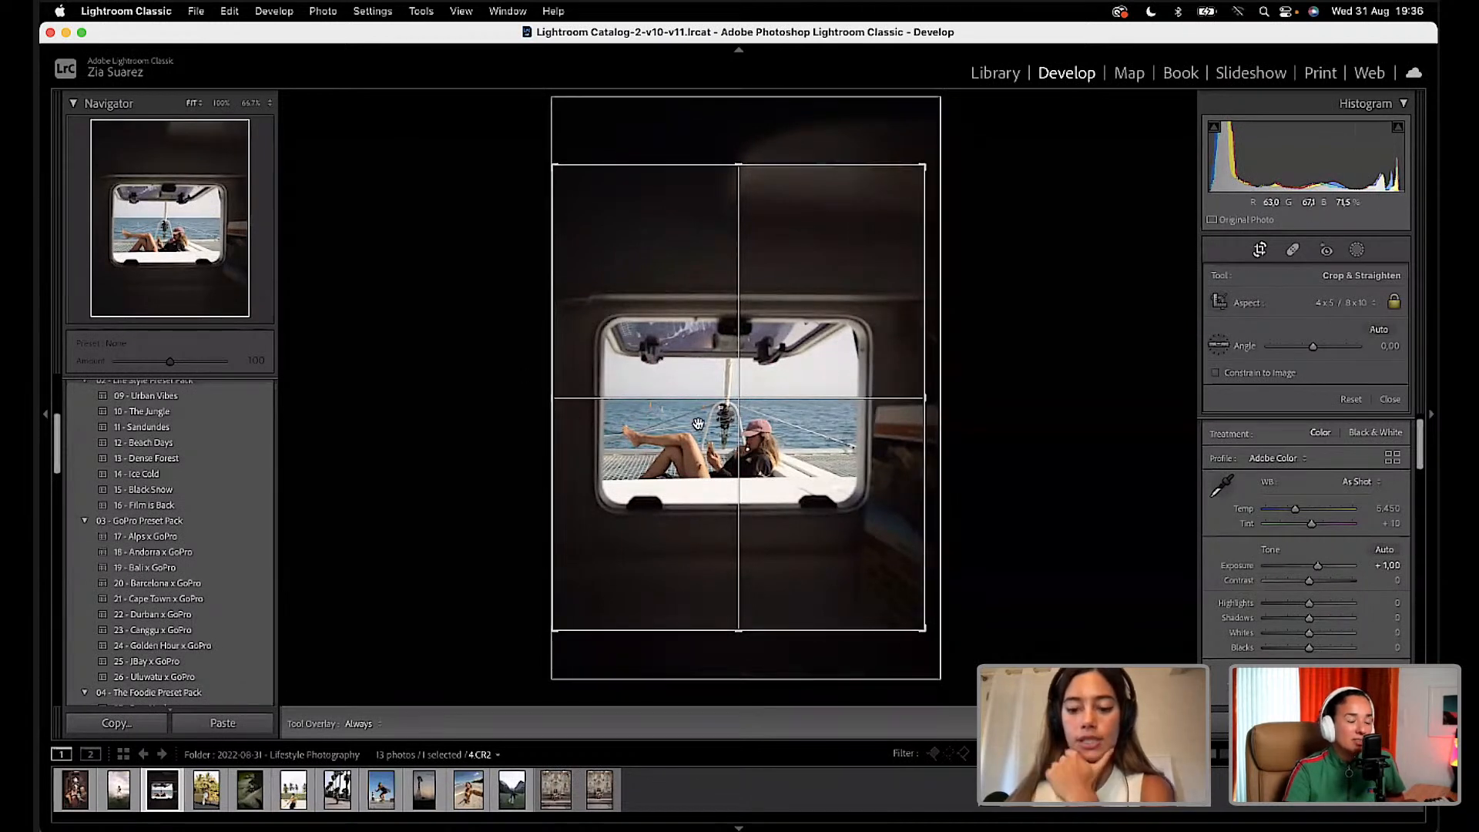
Step: Cycle the crop overlay to the fine grid, tighten the crop slightly to centre the window, and apply it
{"action": "key", "text": "o"}
{"action": "key", "text": "o"}
{"action": "key", "text": "o"}
{"action": "key", "text": "o"}
{"action": "key", "text": "o"}
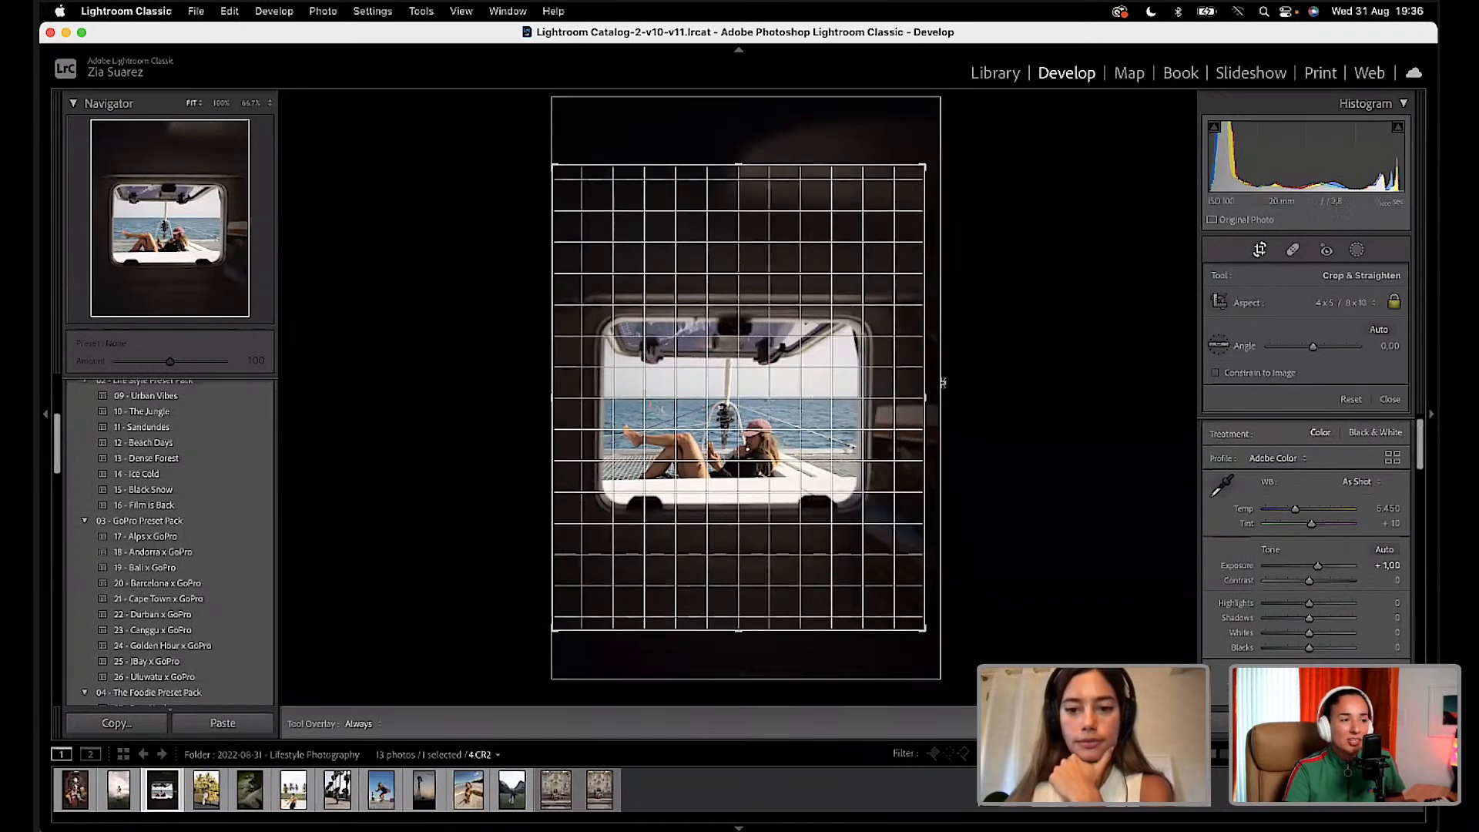
{"action": "left_click_drag", "start_coordinate": [929, 394], "coordinate": [923, 394]}
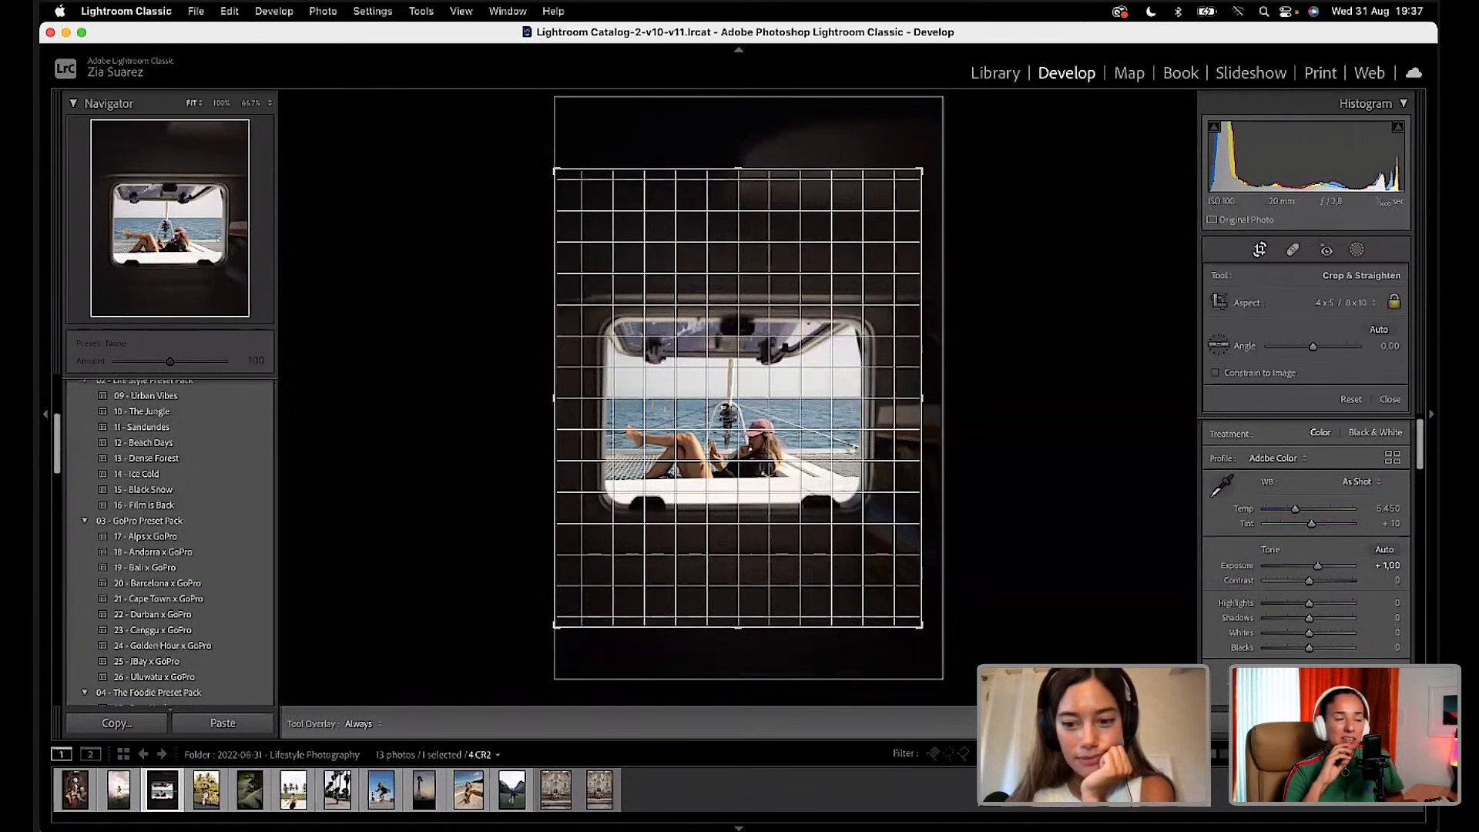
{"action": "key", "text": "Return"}
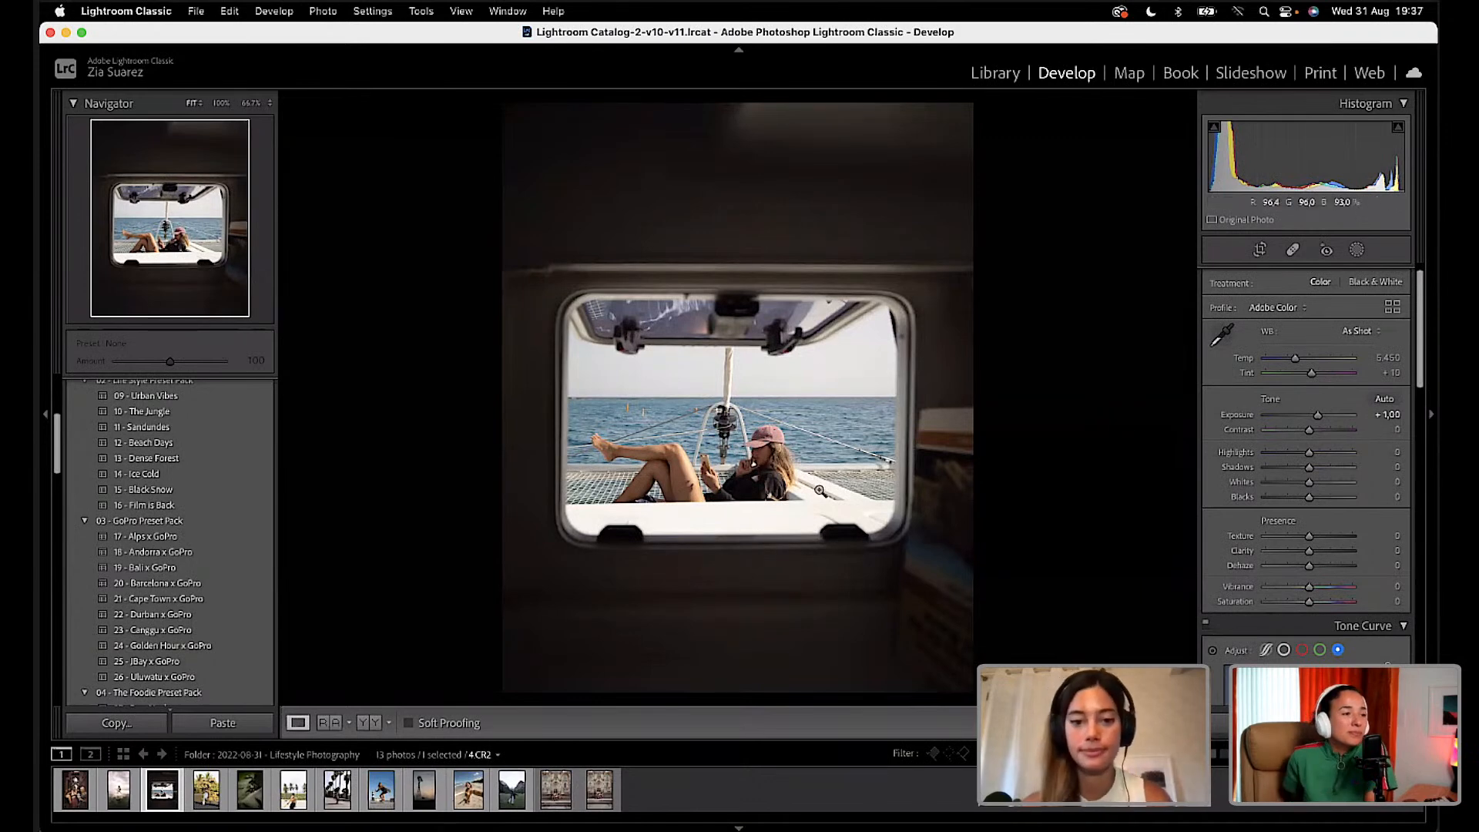
Step: Remove the orange markers floating in the sea with the Heal brush, sampling clean water nearby
{"action": "left_click", "coordinate": [626, 412]}
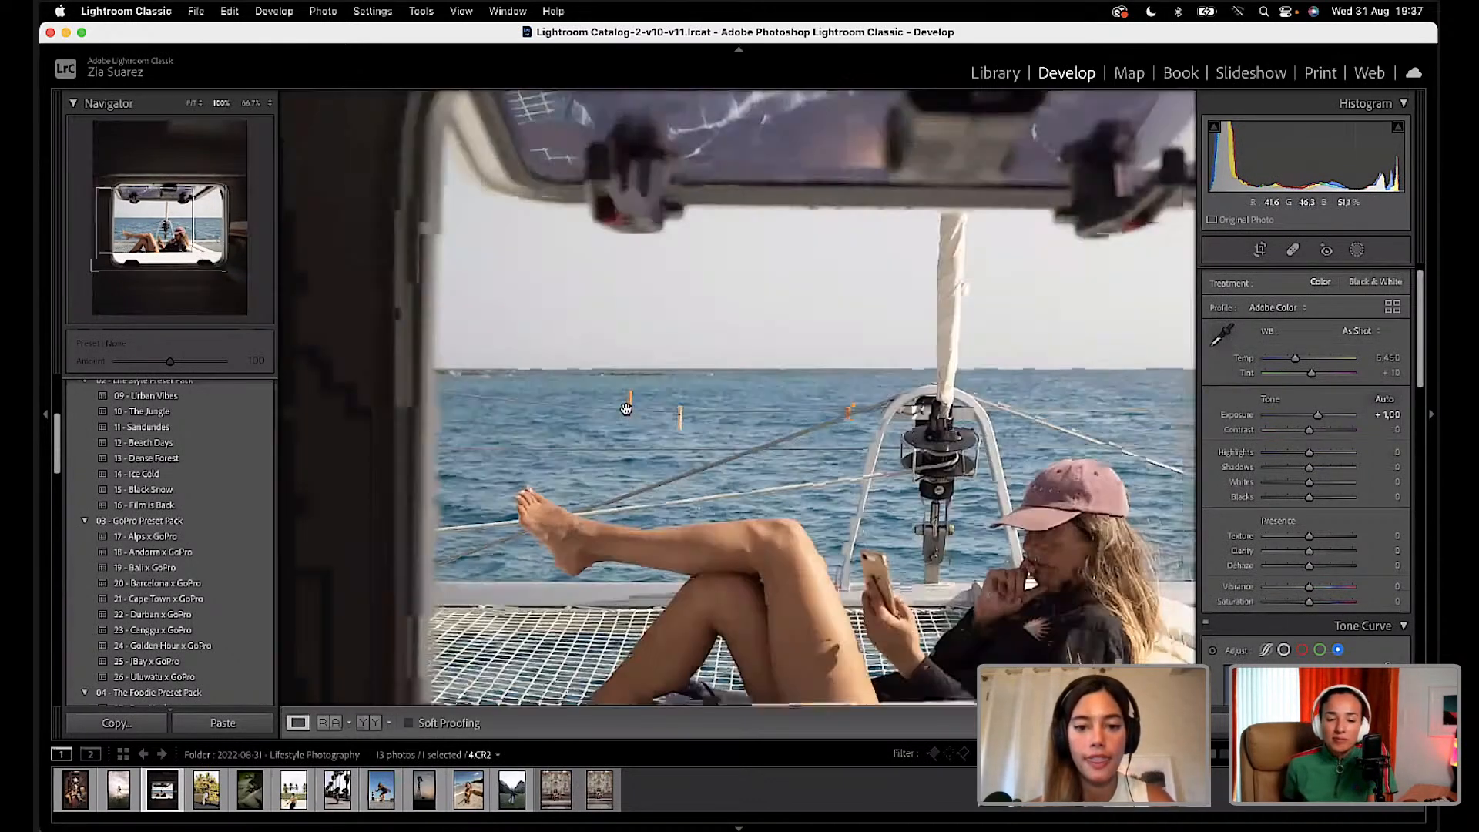
{"action": "left_click", "coordinate": [1293, 249]}
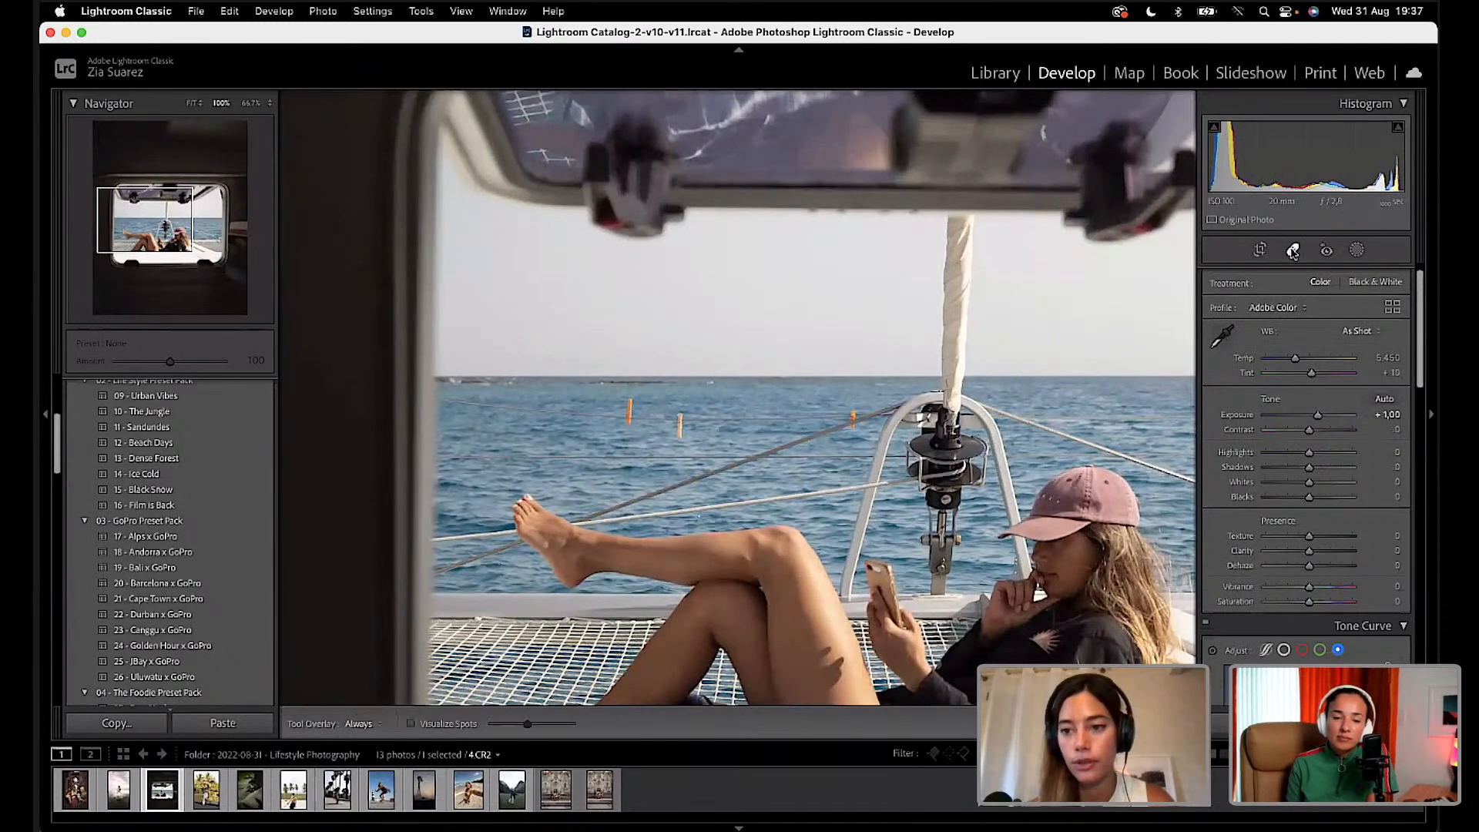
{"action": "scroll", "coordinate": [599, 416], "scroll_direction": "down", "scroll_amount": 3}
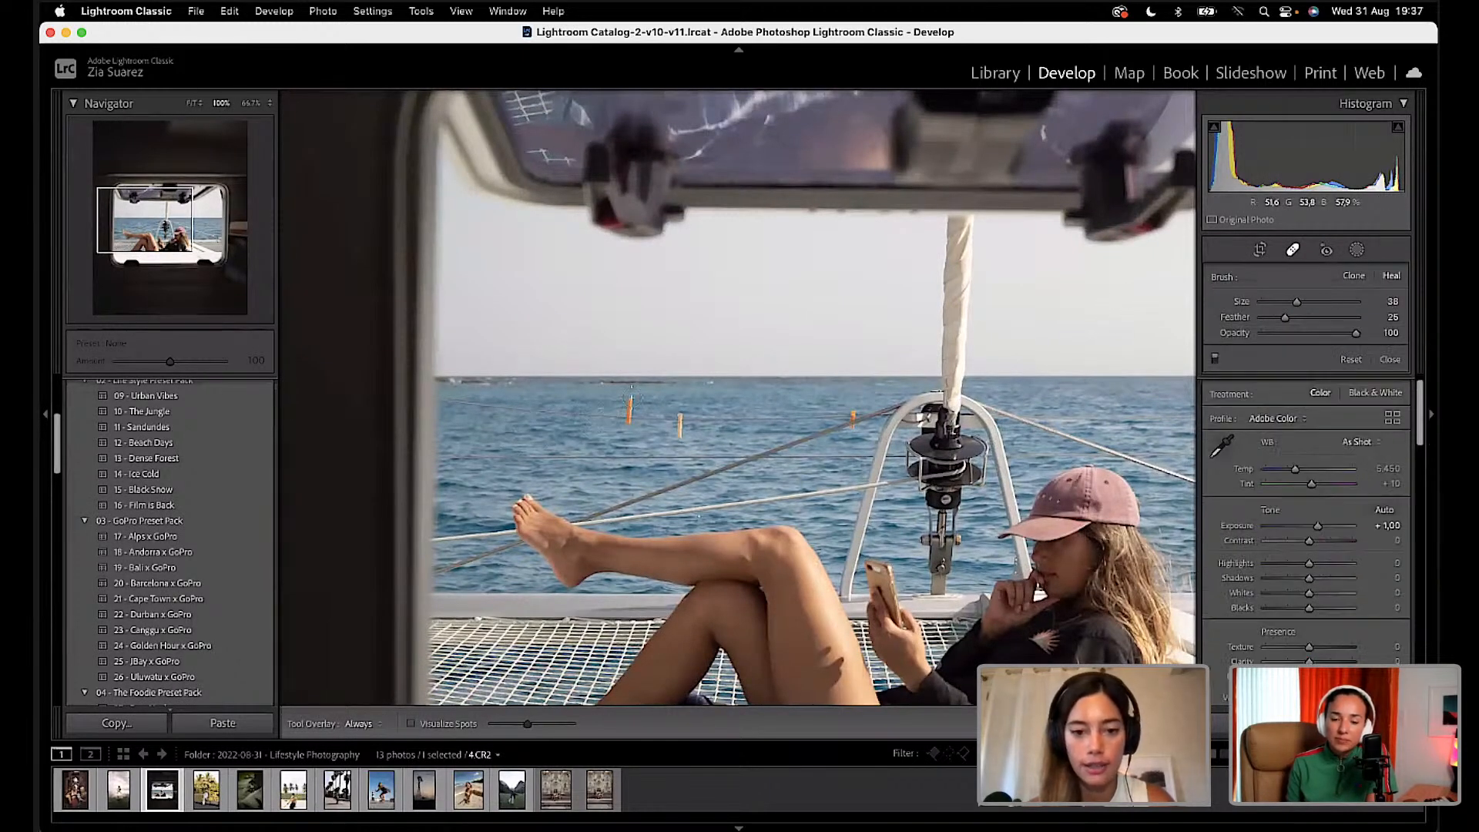
{"action": "mouse_move", "coordinate": [630, 400]}
{"action": "left_mouse_down"}
{"action": "mouse_move", "coordinate": [630, 422]}
{"action": "mouse_move", "coordinate": [598, 410]}
{"action": "left_mouse_up"}
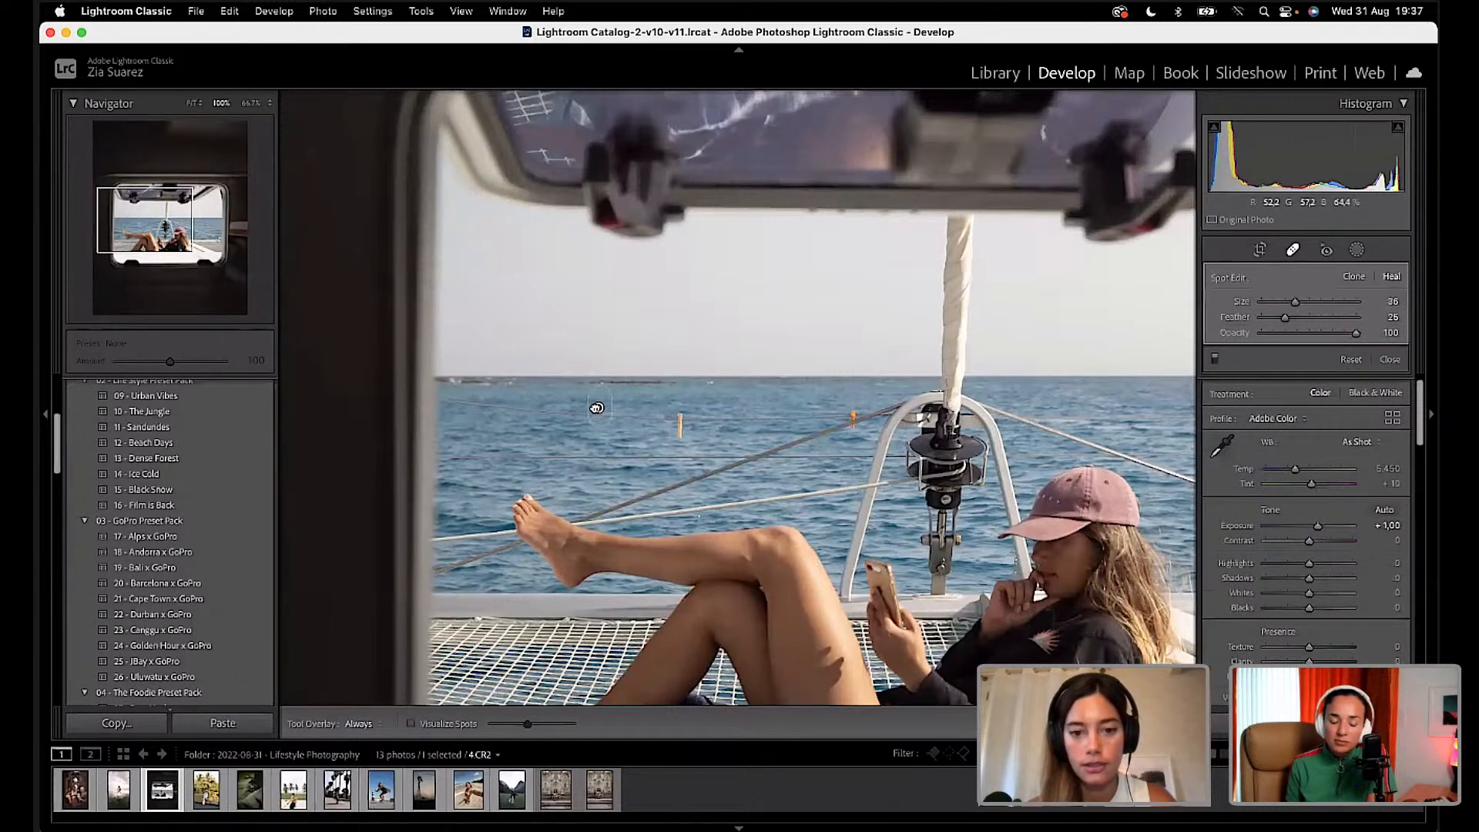
{"action": "mouse_move", "coordinate": [597, 408]}
{"action": "left_mouse_down"}
{"action": "mouse_move", "coordinate": [679, 427]}
{"action": "mouse_move", "coordinate": [652, 423]}
{"action": "left_mouse_up"}
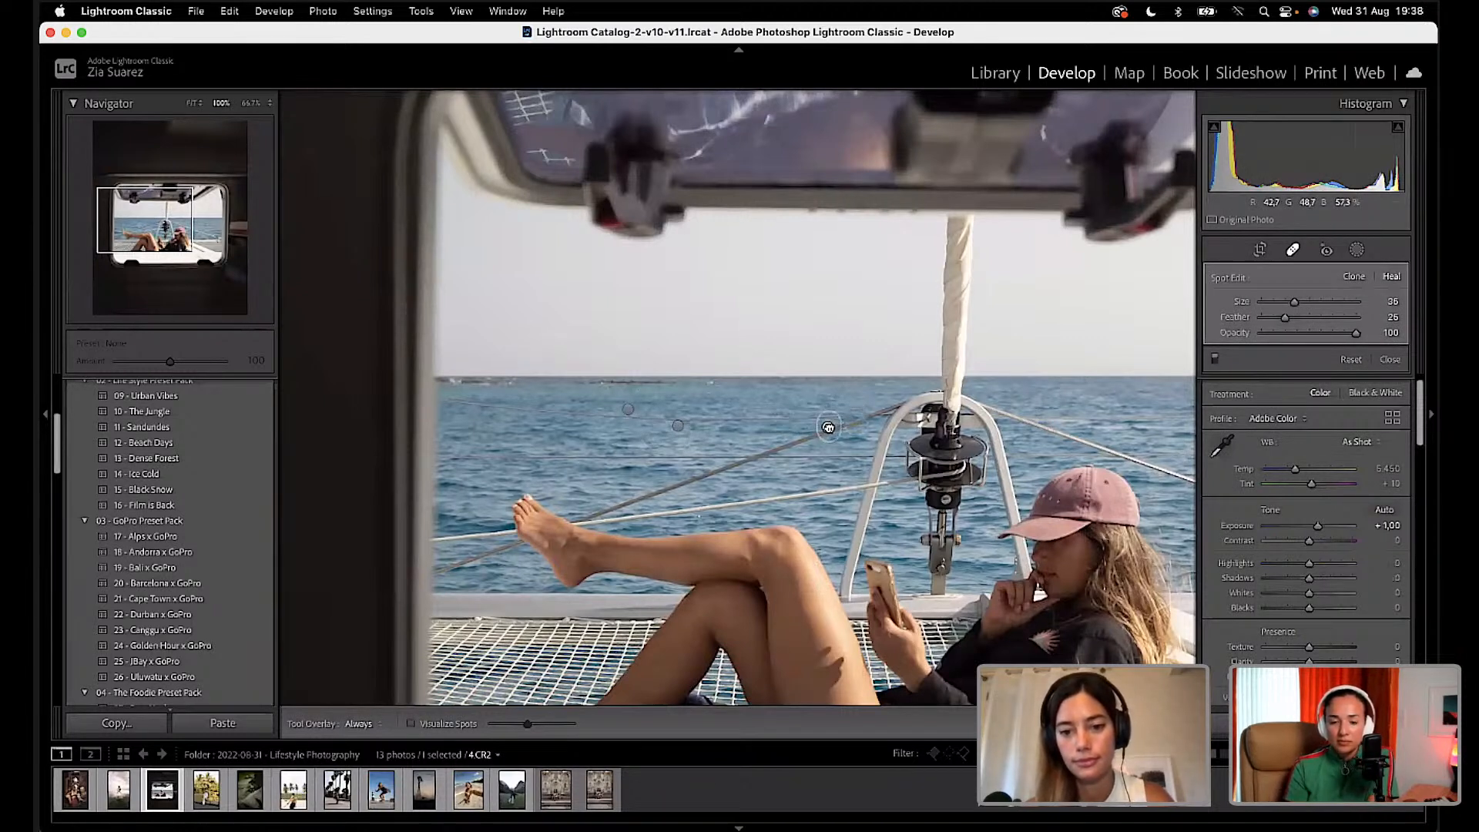
{"action": "key", "text": "q"}
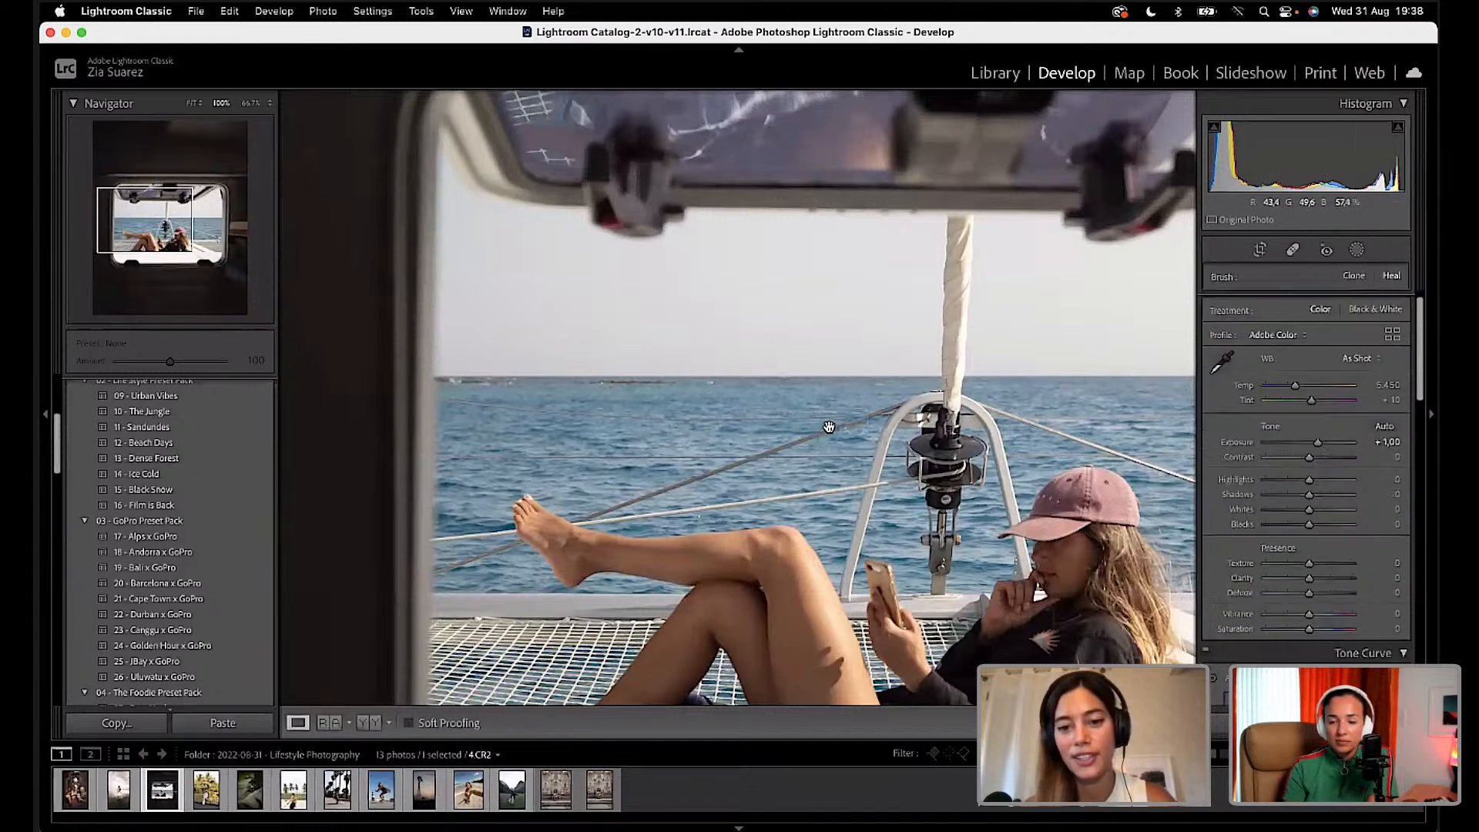
{"action": "left_click", "coordinate": [830, 426]}
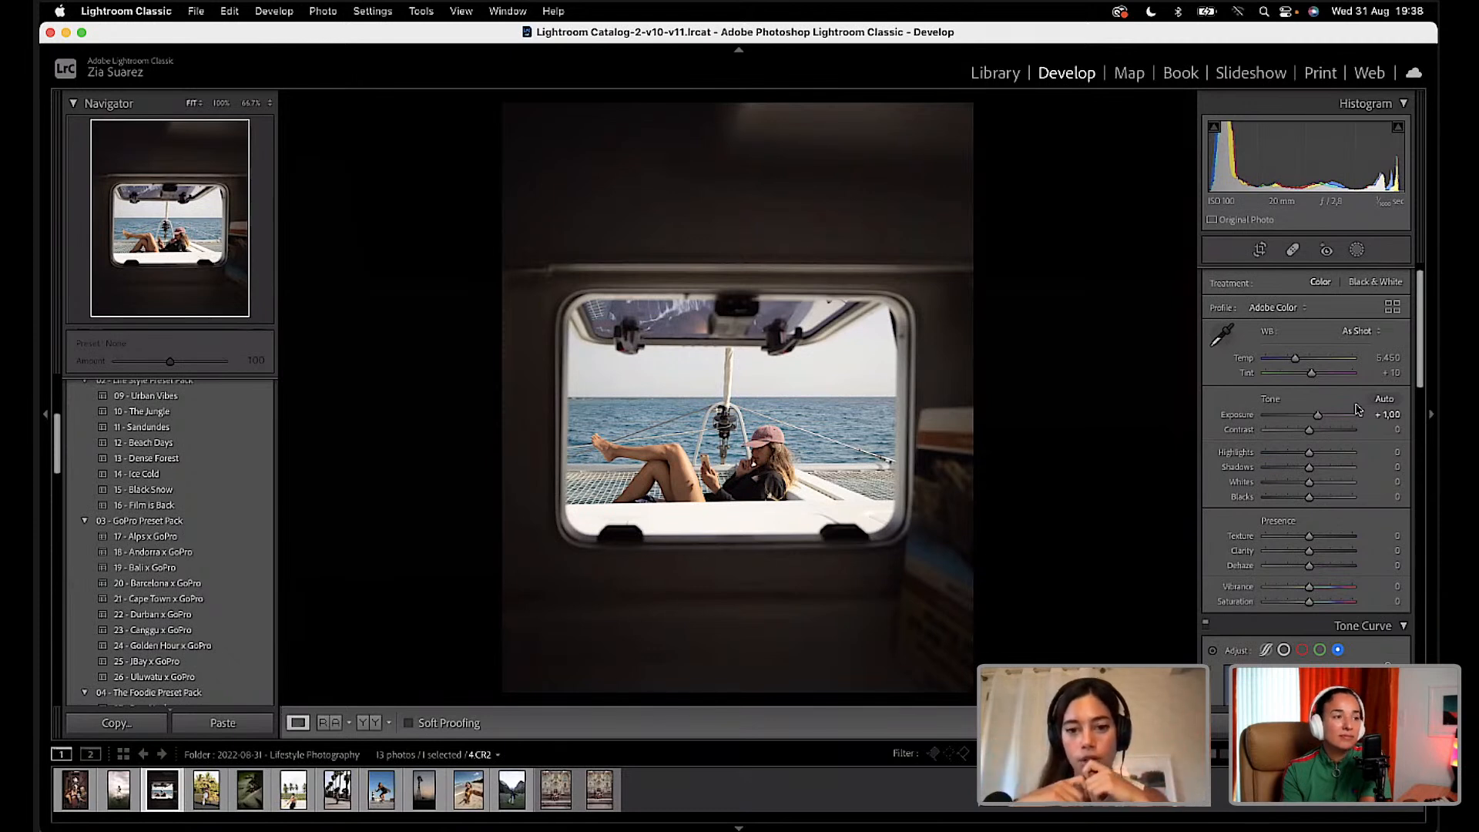
Step: On the RGB point curve, add highlight, midtone and shadow points, raise the highlights slightly, and lift the black point beside a deep-shadow anchor
{"action": "scroll", "coordinate": [1329, 507], "scroll_direction": "down", "scroll_amount": 3}
{"action": "scroll", "coordinate": [1329, 506], "scroll_direction": "down", "scroll_amount": 3}
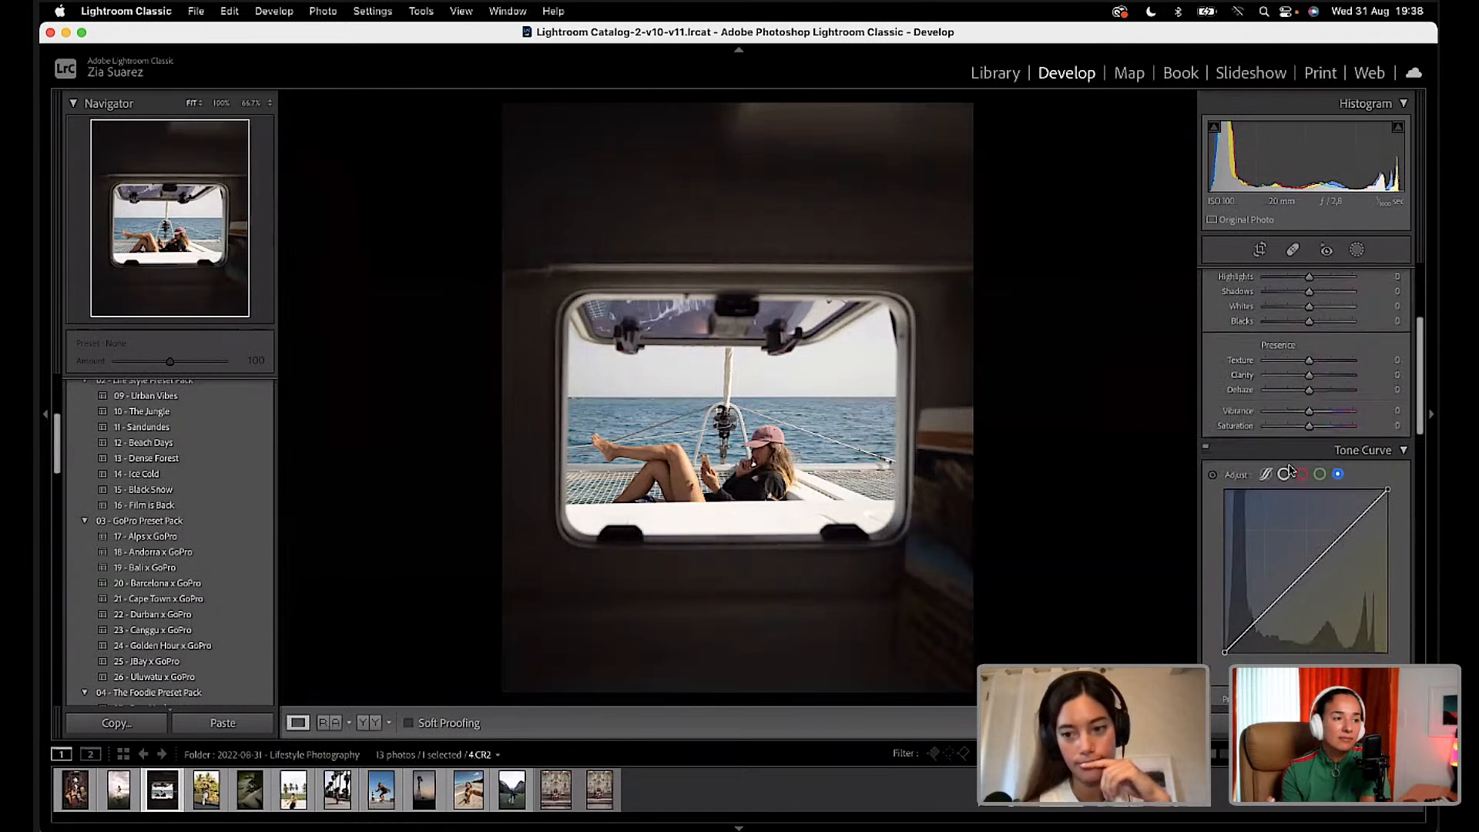
{"action": "left_click", "coordinate": [1284, 475]}
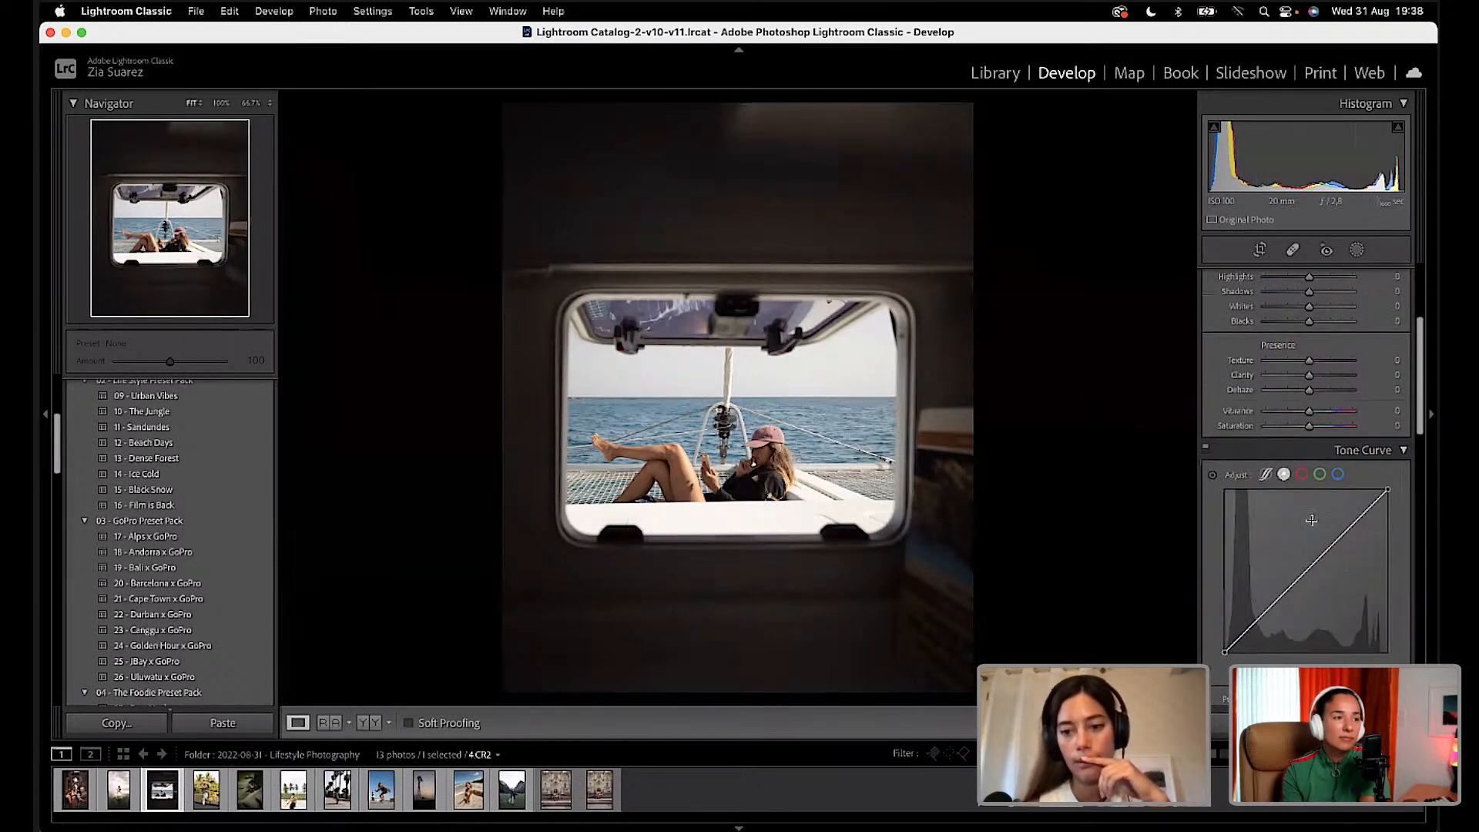
{"action": "left_click", "coordinate": [1349, 533]}
{"action": "left_click", "coordinate": [1305, 570]}
{"action": "left_click", "coordinate": [1268, 612]}
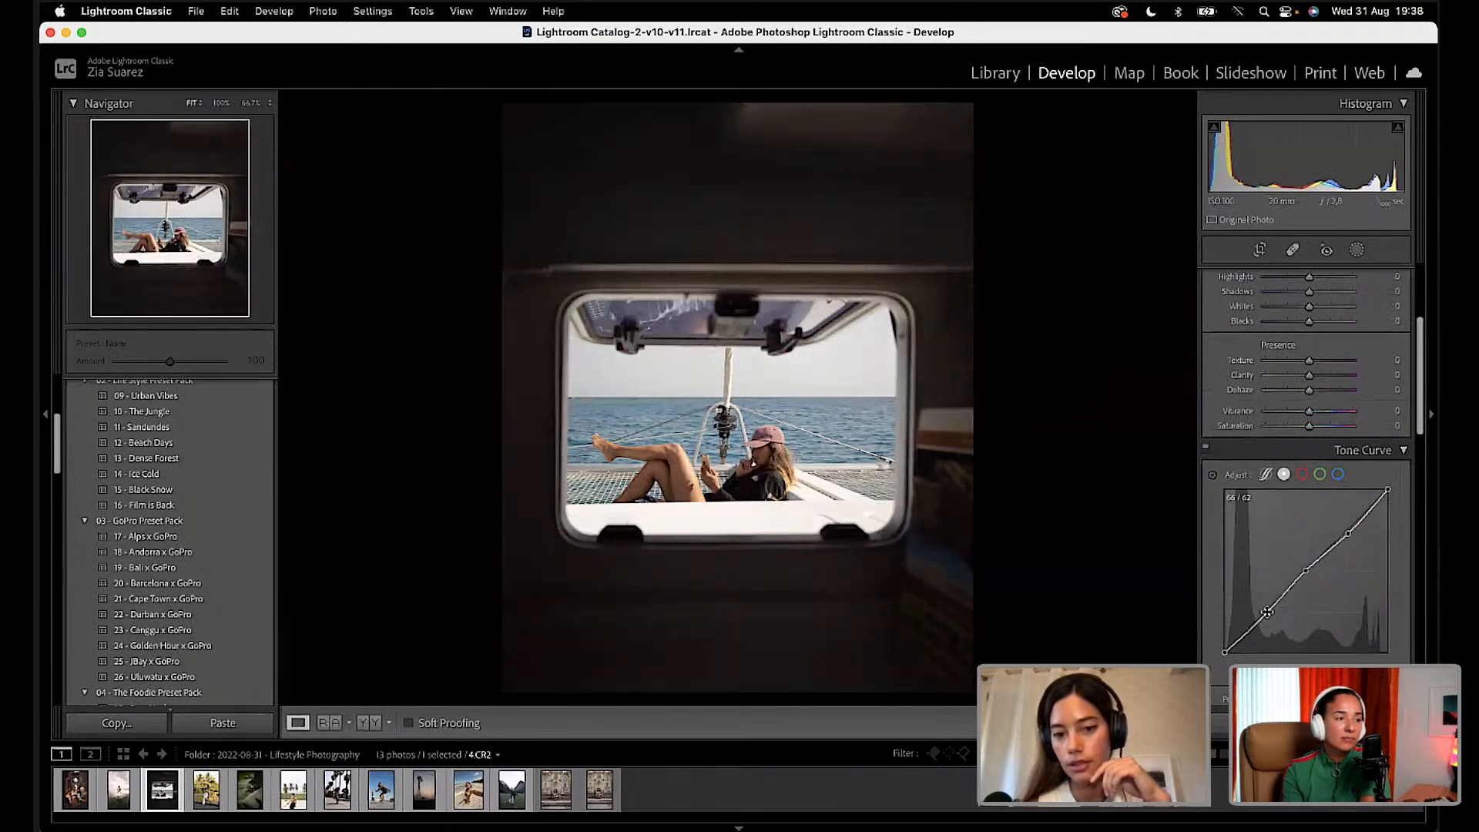
{"action": "left_click_drag", "start_coordinate": [1348, 534], "coordinate": [1346, 528]}
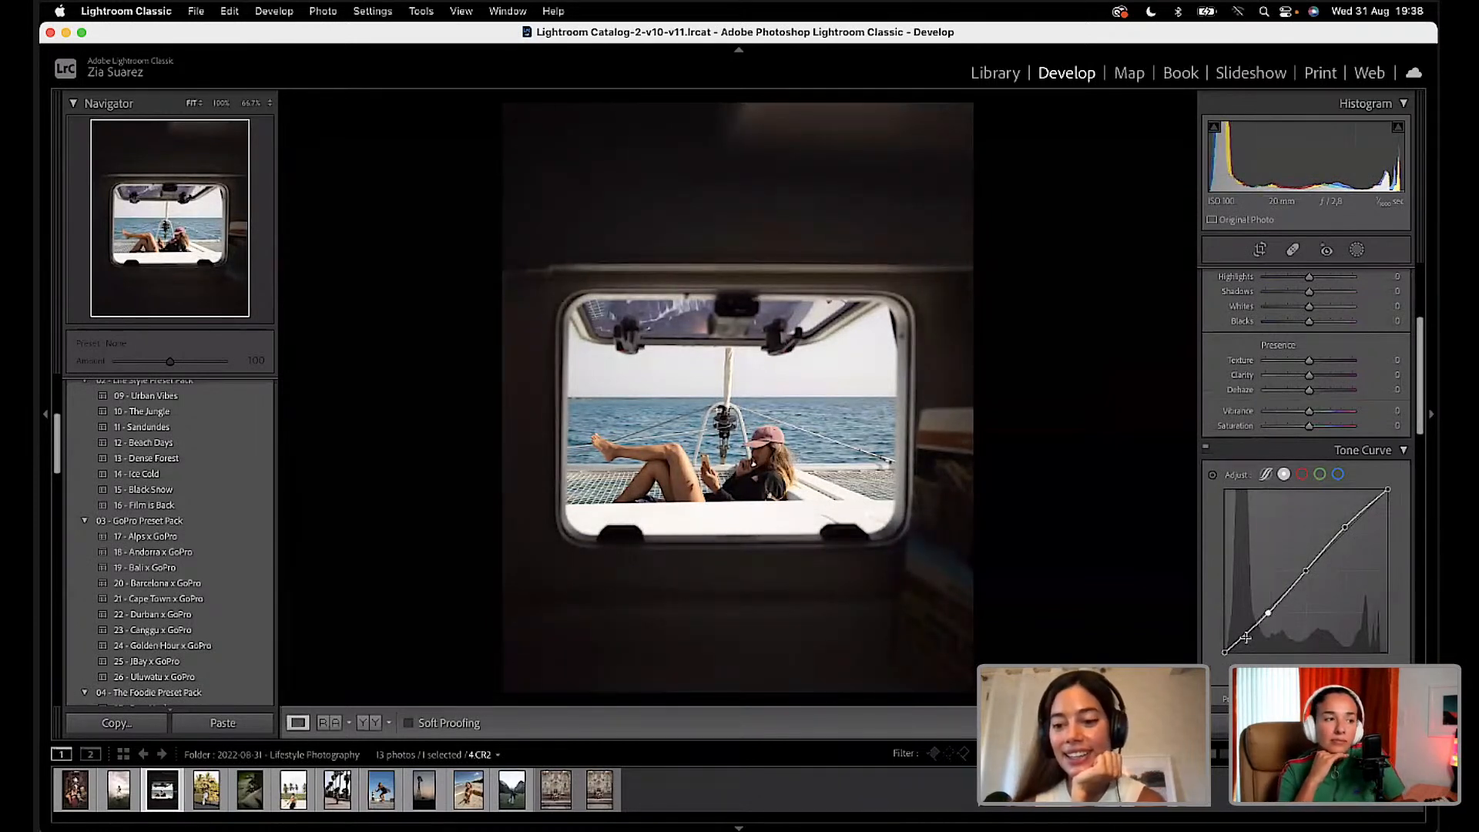
{"action": "left_click_drag", "start_coordinate": [1218, 654], "coordinate": [1247, 637]}
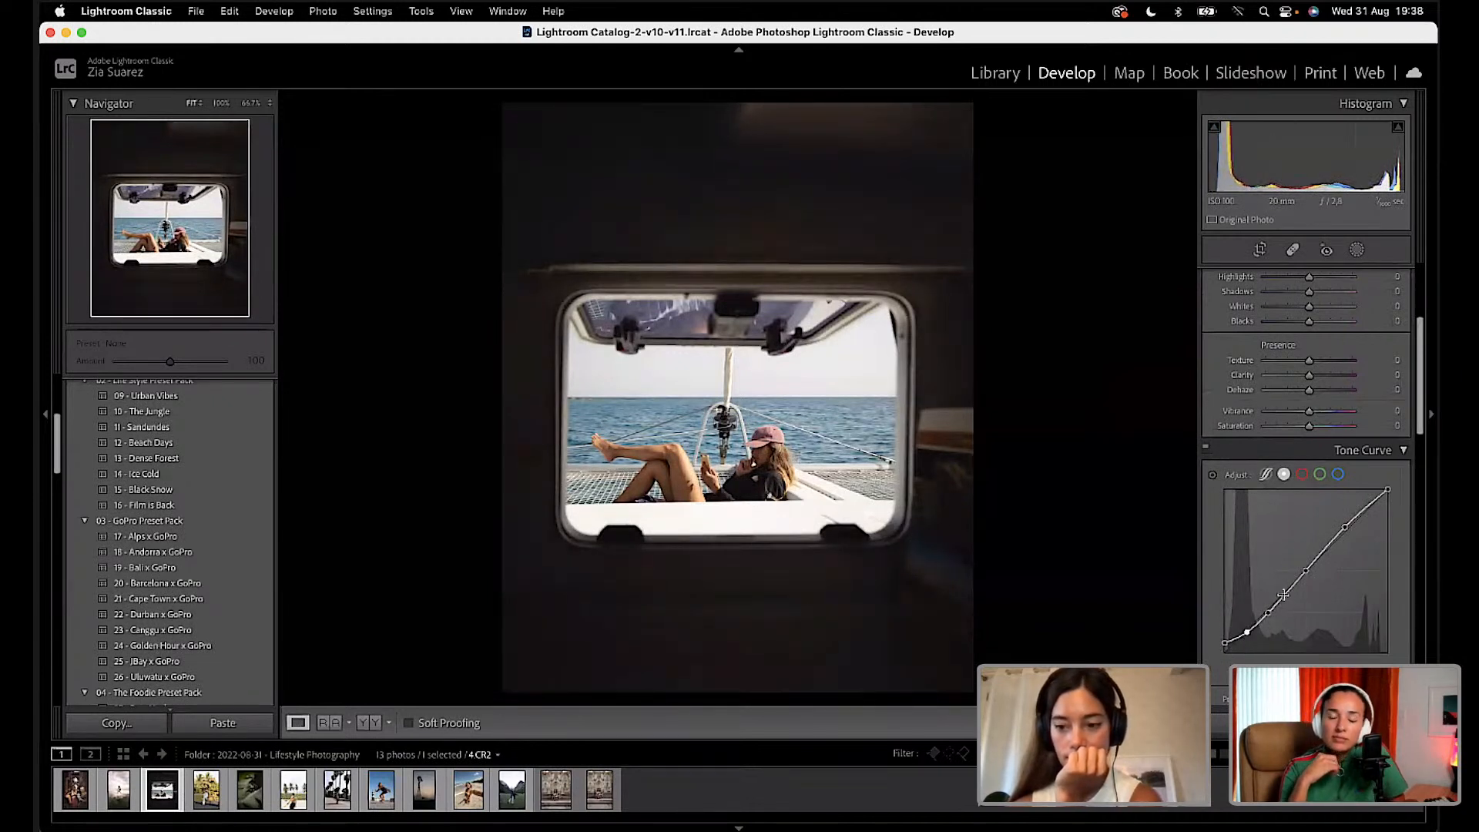
Step: On the red channel curve, add highlight, midtone and shadow points, set the highlight point to 185/193 and lower the shadow point slightly
{"action": "left_click", "coordinate": [1302, 474]}
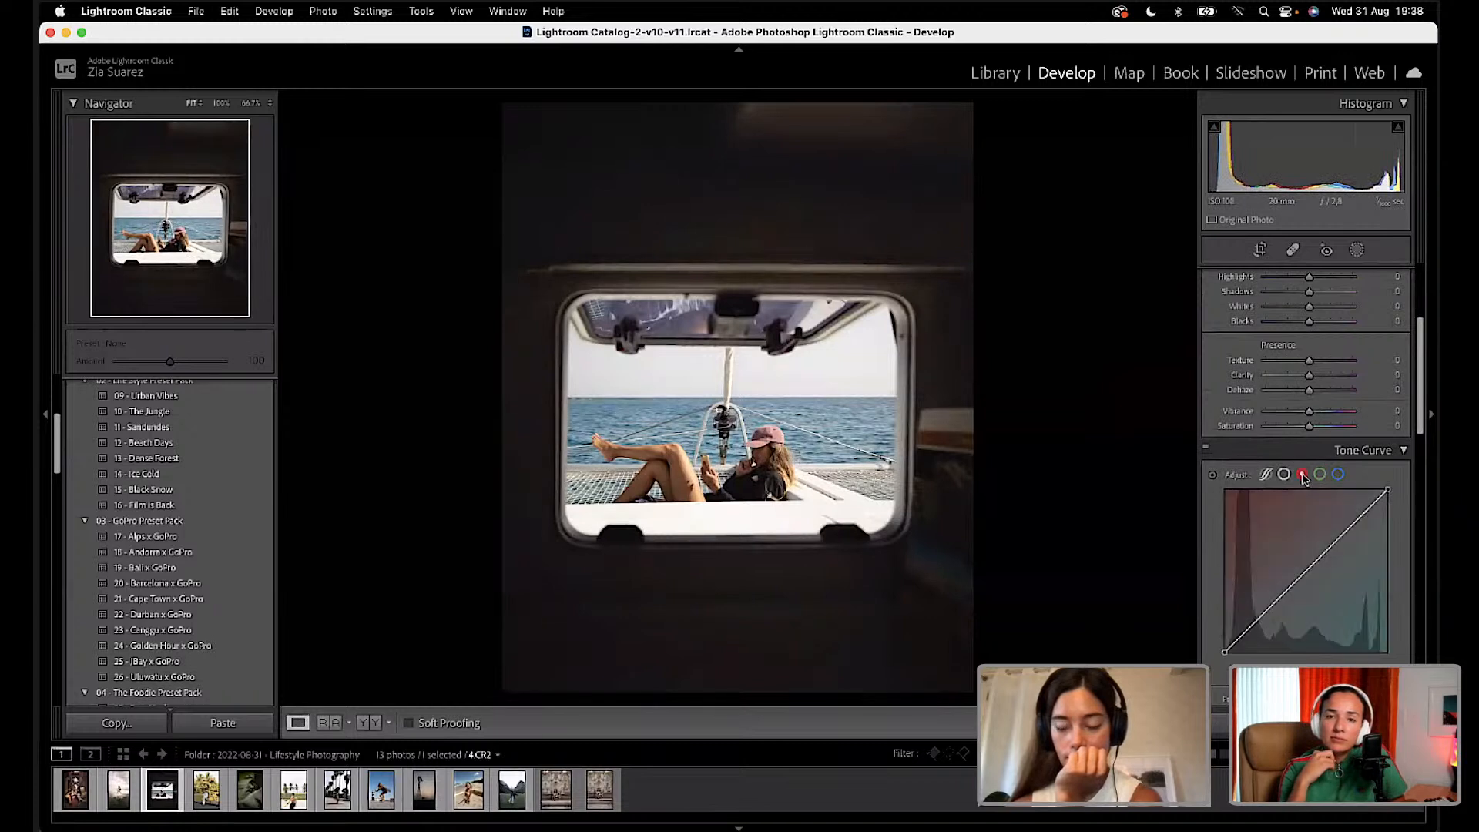
{"action": "left_click", "coordinate": [1347, 530]}
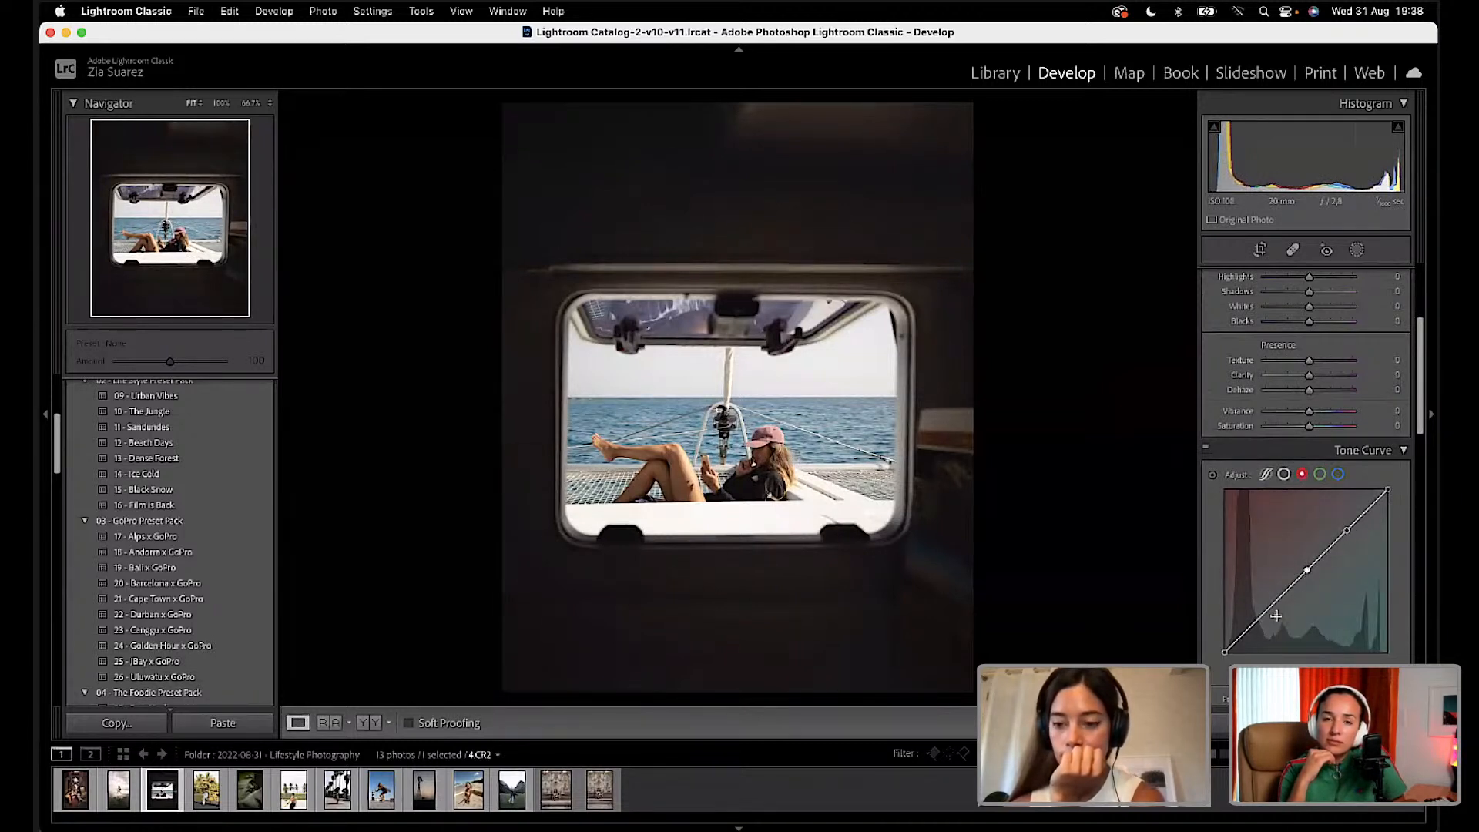
{"action": "left_click_drag", "start_coordinate": [1347, 530], "coordinate": [1344, 532]}
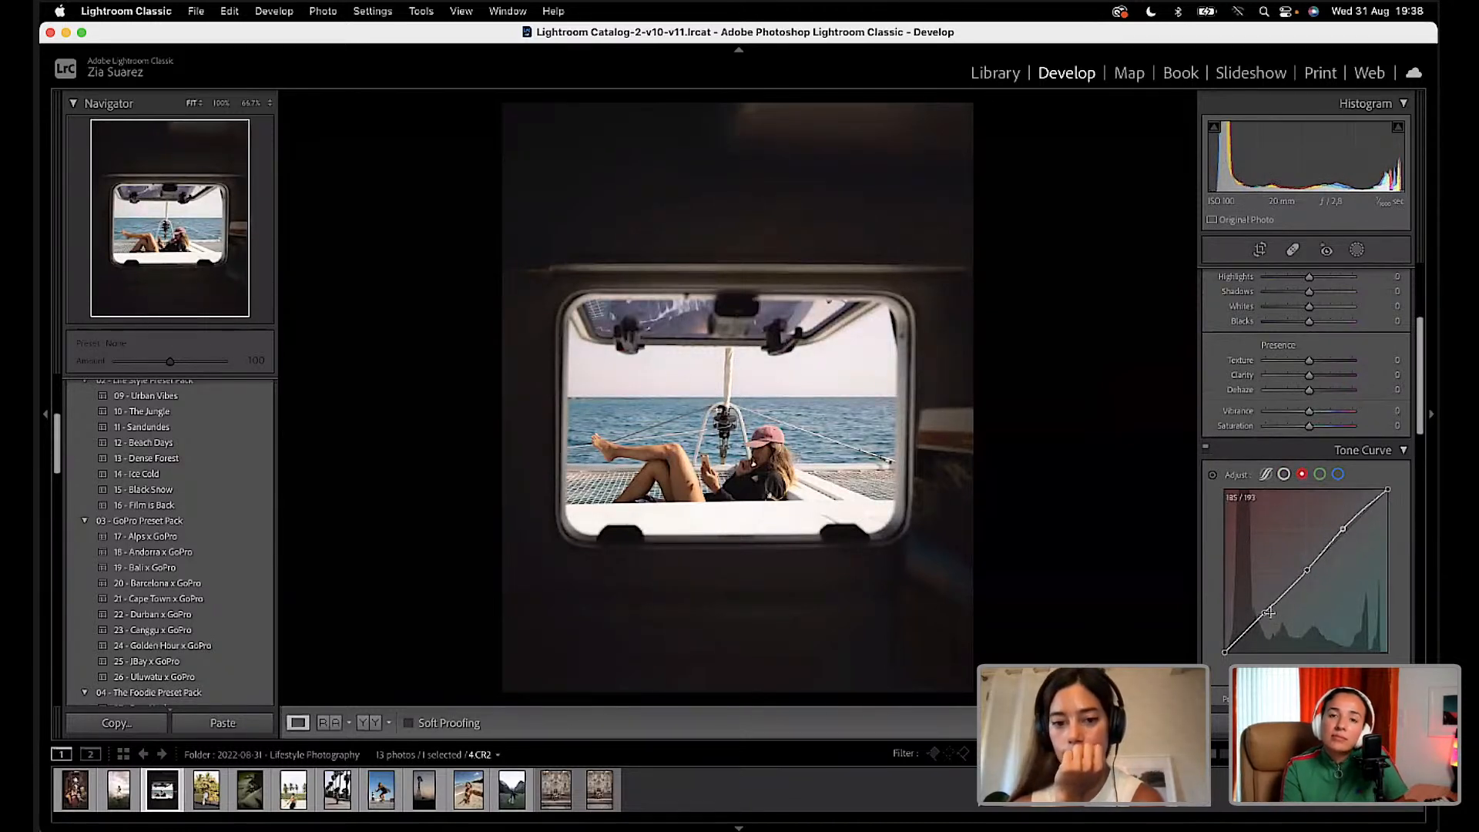
{"action": "left_click_drag", "start_coordinate": [1265, 615], "coordinate": [1266, 618]}
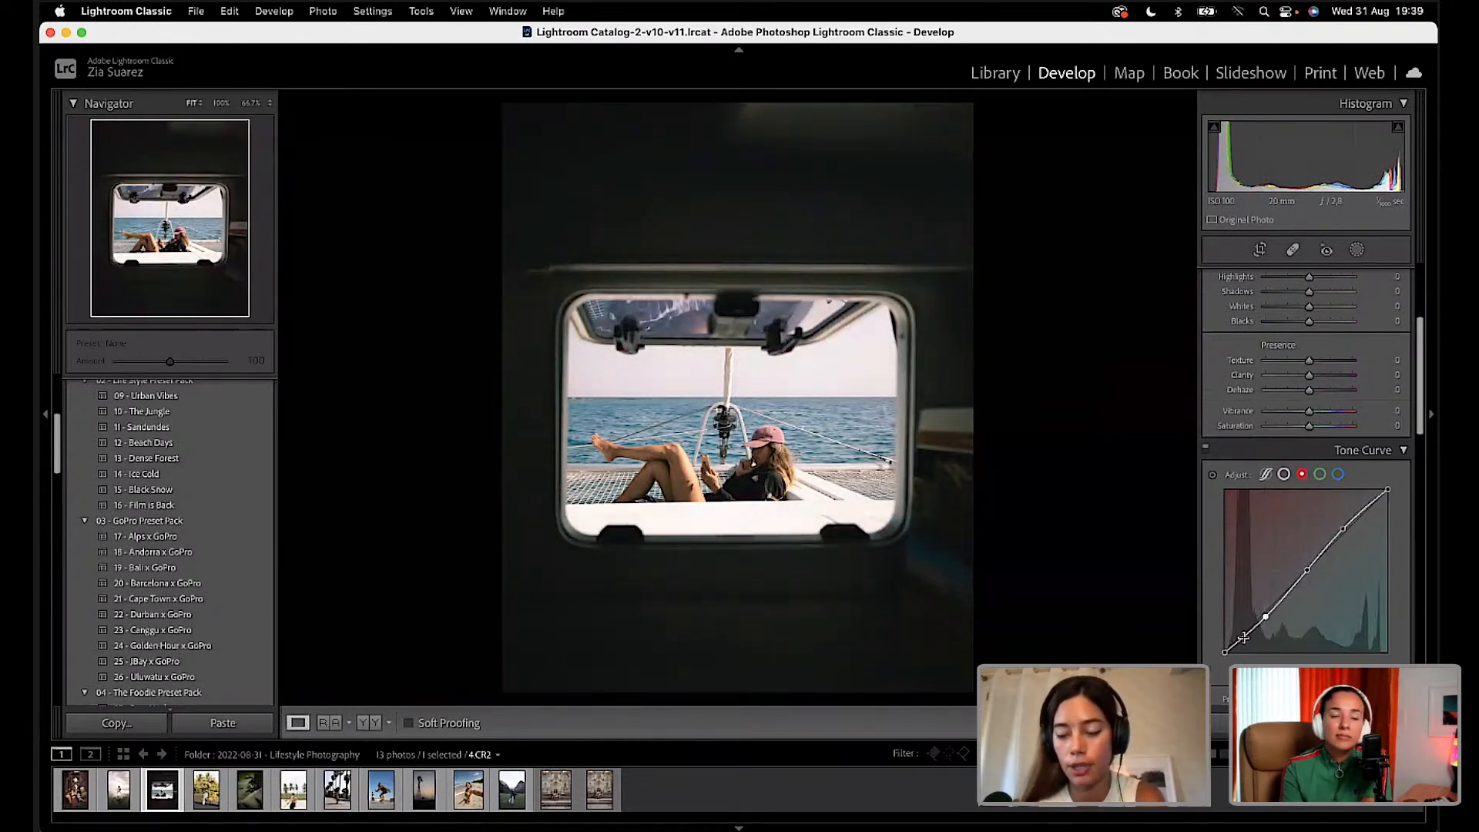
Step: Lift the red curve's black point, set its deep-shadow point to 45/31 and shadow point to 77/64, and switch to the green channel curve
{"action": "left_click", "coordinate": [1245, 636]}
{"action": "left_click_drag", "start_coordinate": [1225, 653], "coordinate": [1249, 636]}
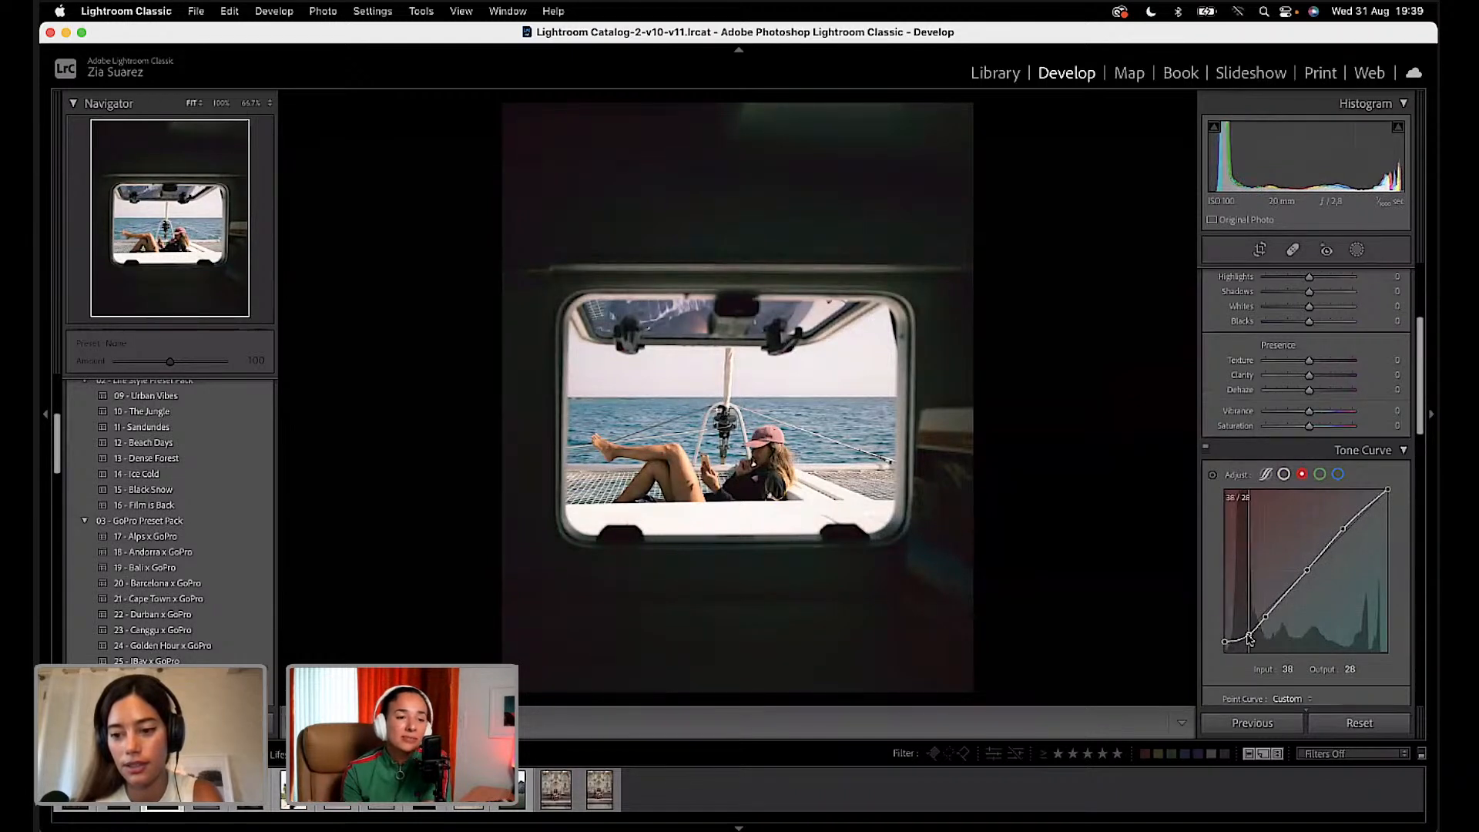
{"action": "left_click_drag", "start_coordinate": [1266, 614], "coordinate": [1275, 615]}
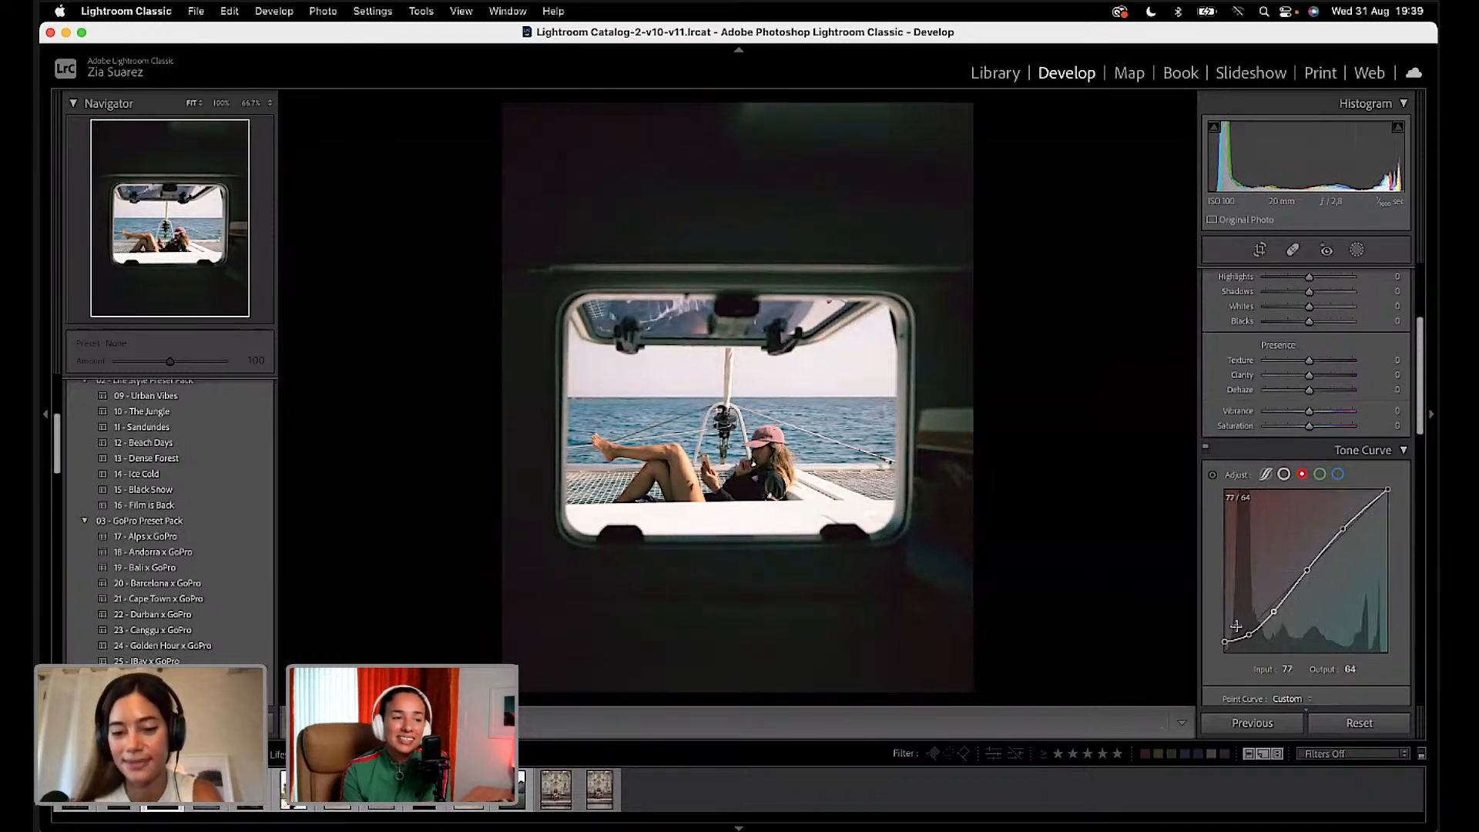
{"action": "left_click_drag", "start_coordinate": [1222, 641], "coordinate": [1254, 632]}
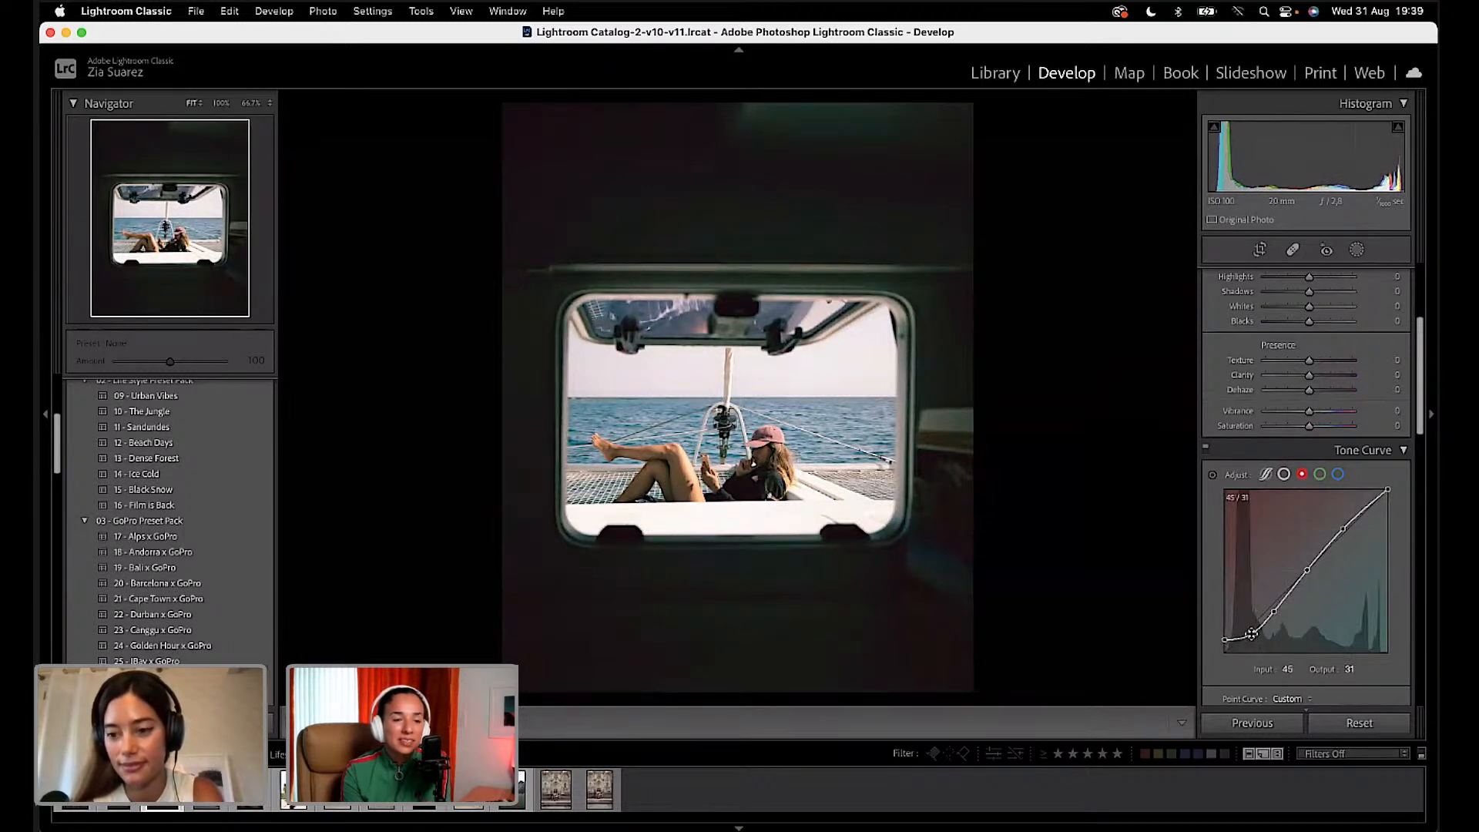
{"action": "left_click_drag", "start_coordinate": [1343, 530], "coordinate": [1345, 530]}
{"action": "left_click", "coordinate": [1321, 474]}
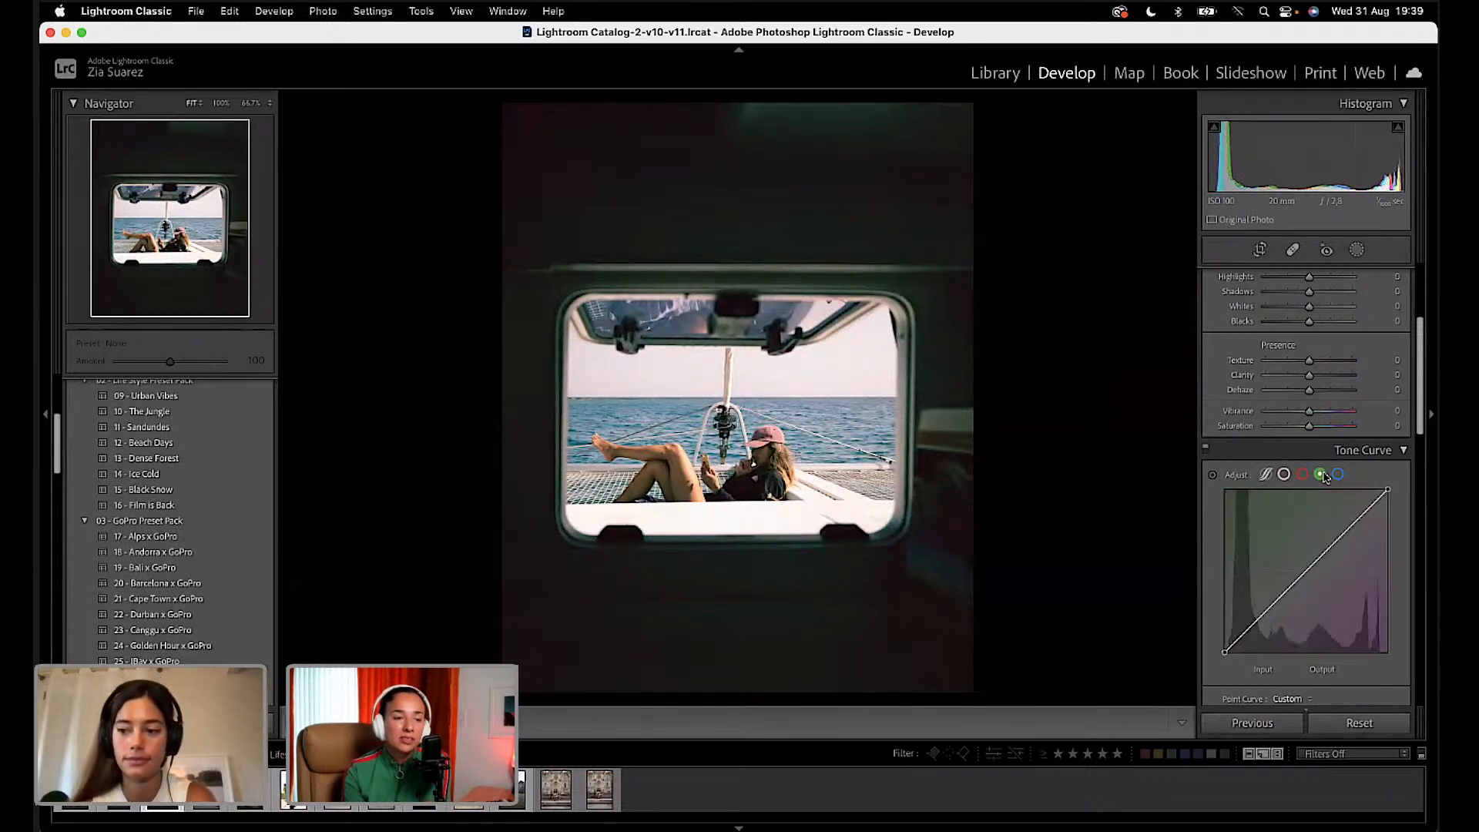
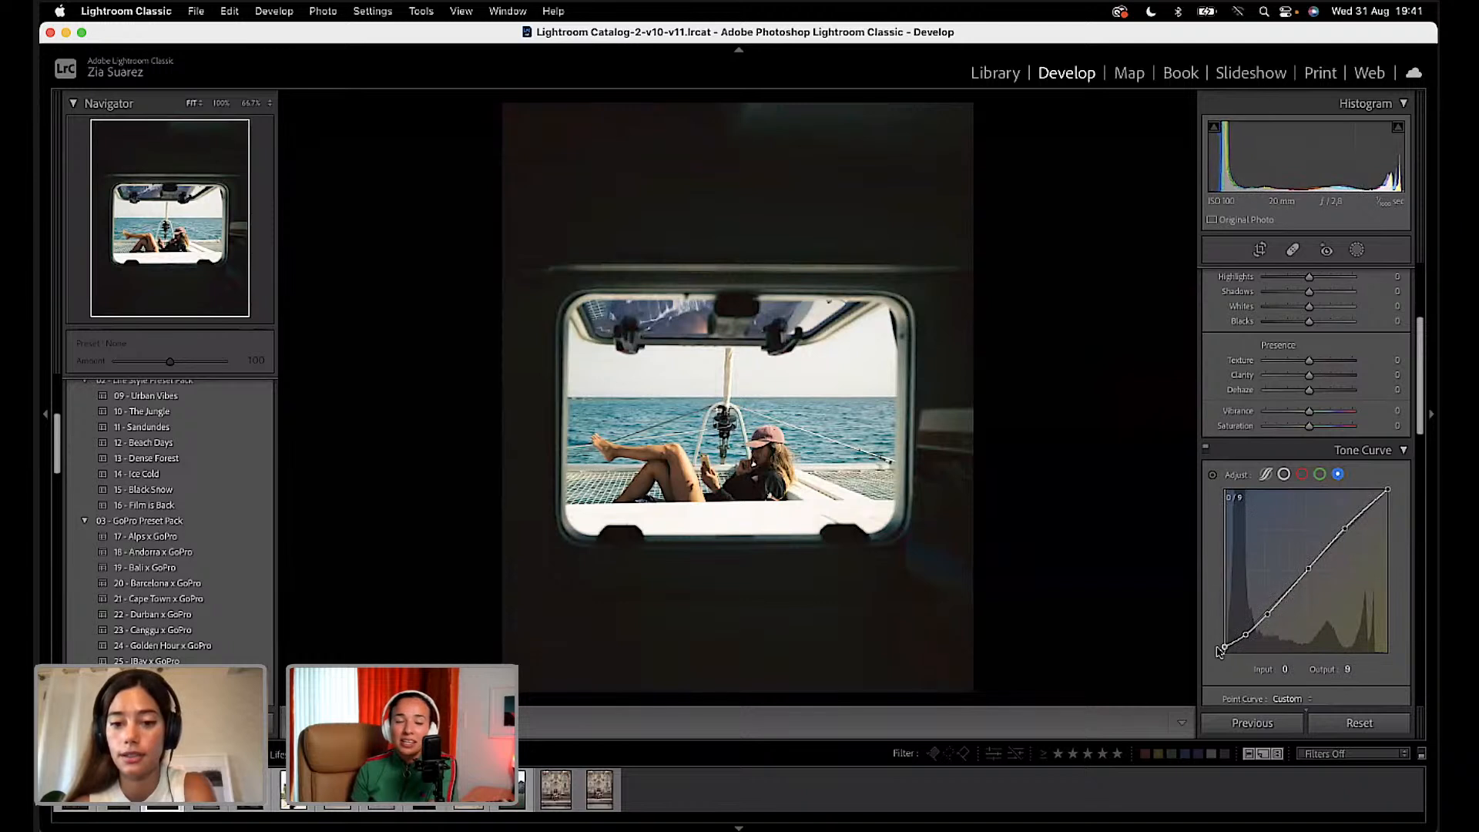
Step: On the blue channel curve, set the shadow point to 77/68 and raise the highlight point slightly, keeping the black point at output 9
{"action": "left_click_drag", "start_coordinate": [1216, 652], "coordinate": [1217, 652]}
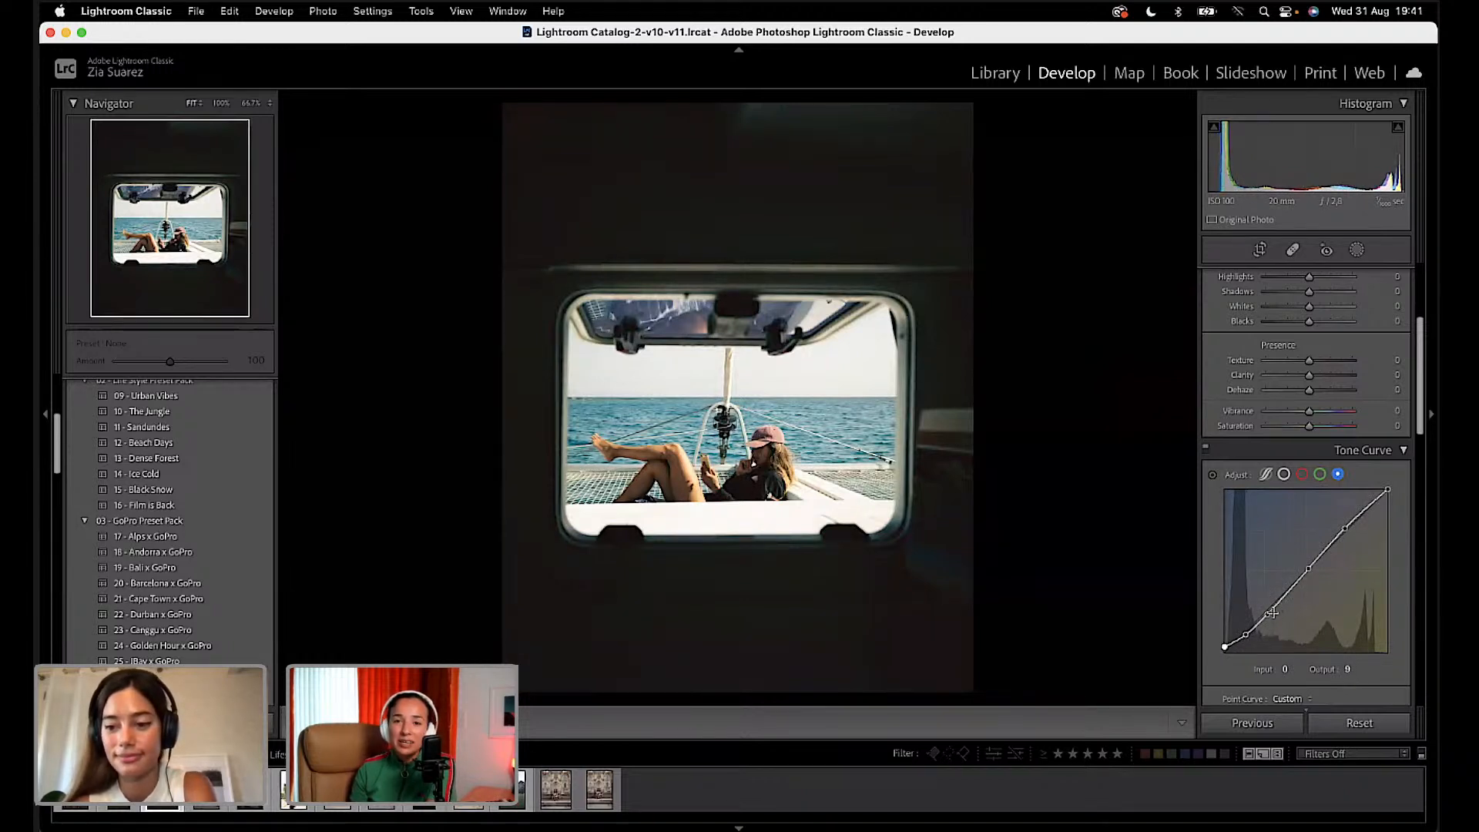
{"action": "left_click_drag", "start_coordinate": [1273, 607], "coordinate": [1273, 609]}
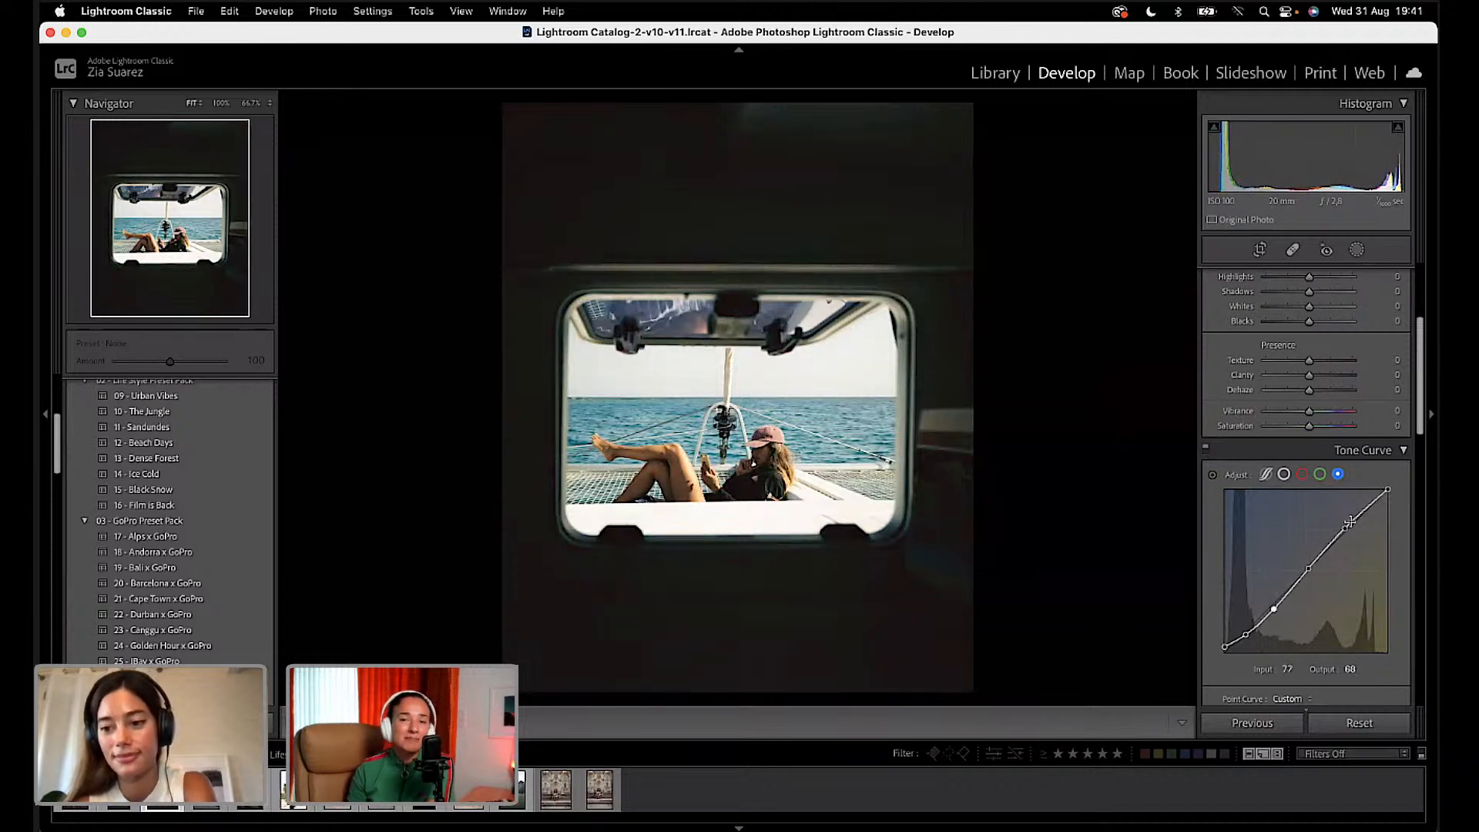
{"action": "left_click_drag", "start_coordinate": [1346, 528], "coordinate": [1345, 525]}
Step: On the RGB curve, set the shadow point to 75/66 and the highlight point to 189/197
{"action": "left_click", "coordinate": [1285, 475]}
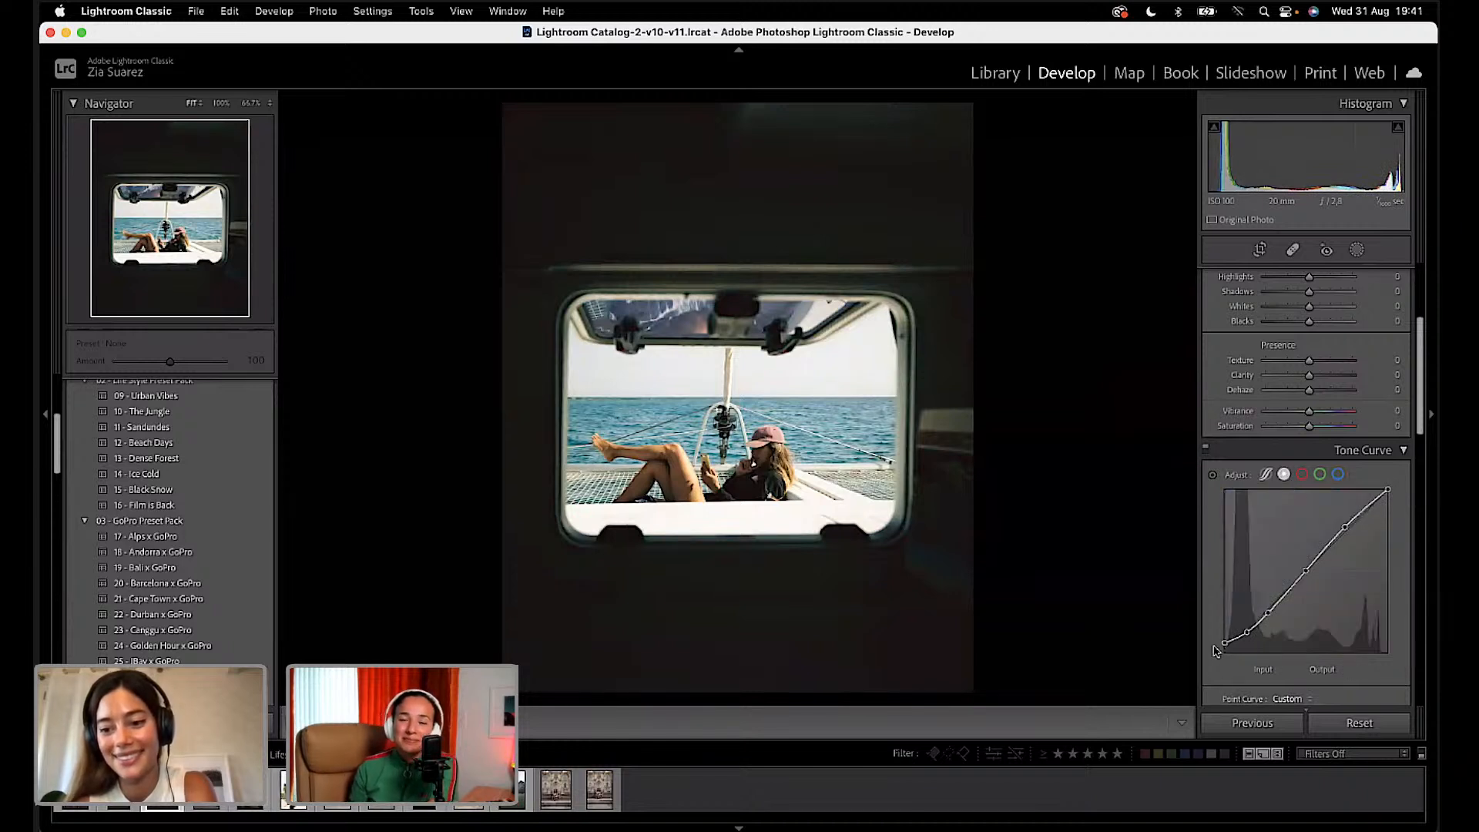
{"action": "left_click_drag", "start_coordinate": [1247, 635], "coordinate": [1272, 611]}
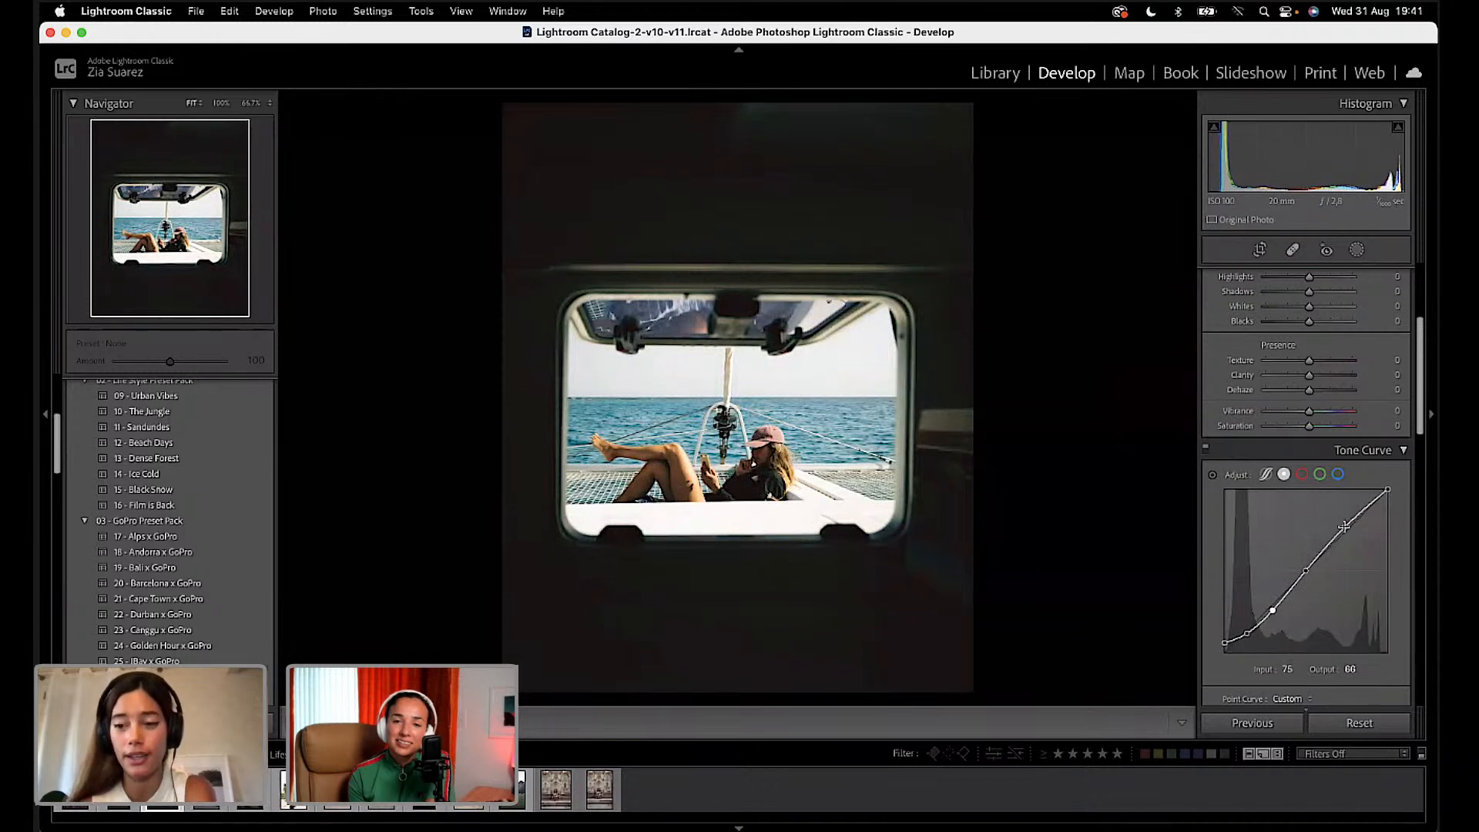
{"action": "left_click_drag", "start_coordinate": [1345, 527], "coordinate": [1347, 528]}
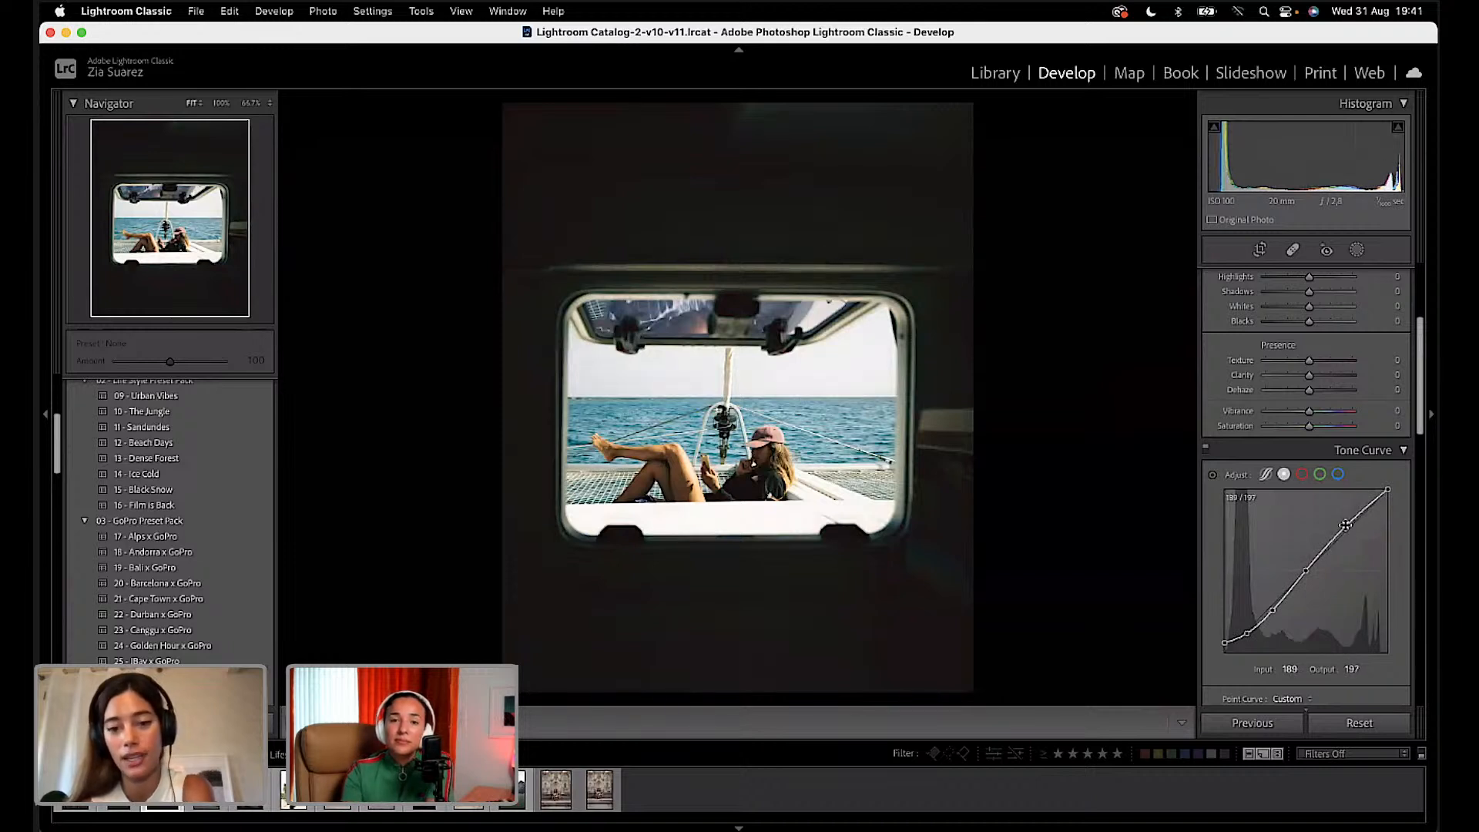
Step: On the red channel curve, set the highlight point to 188/200 and the black point output to 23, and return to the RGB curve
{"action": "left_click", "coordinate": [1303, 475]}
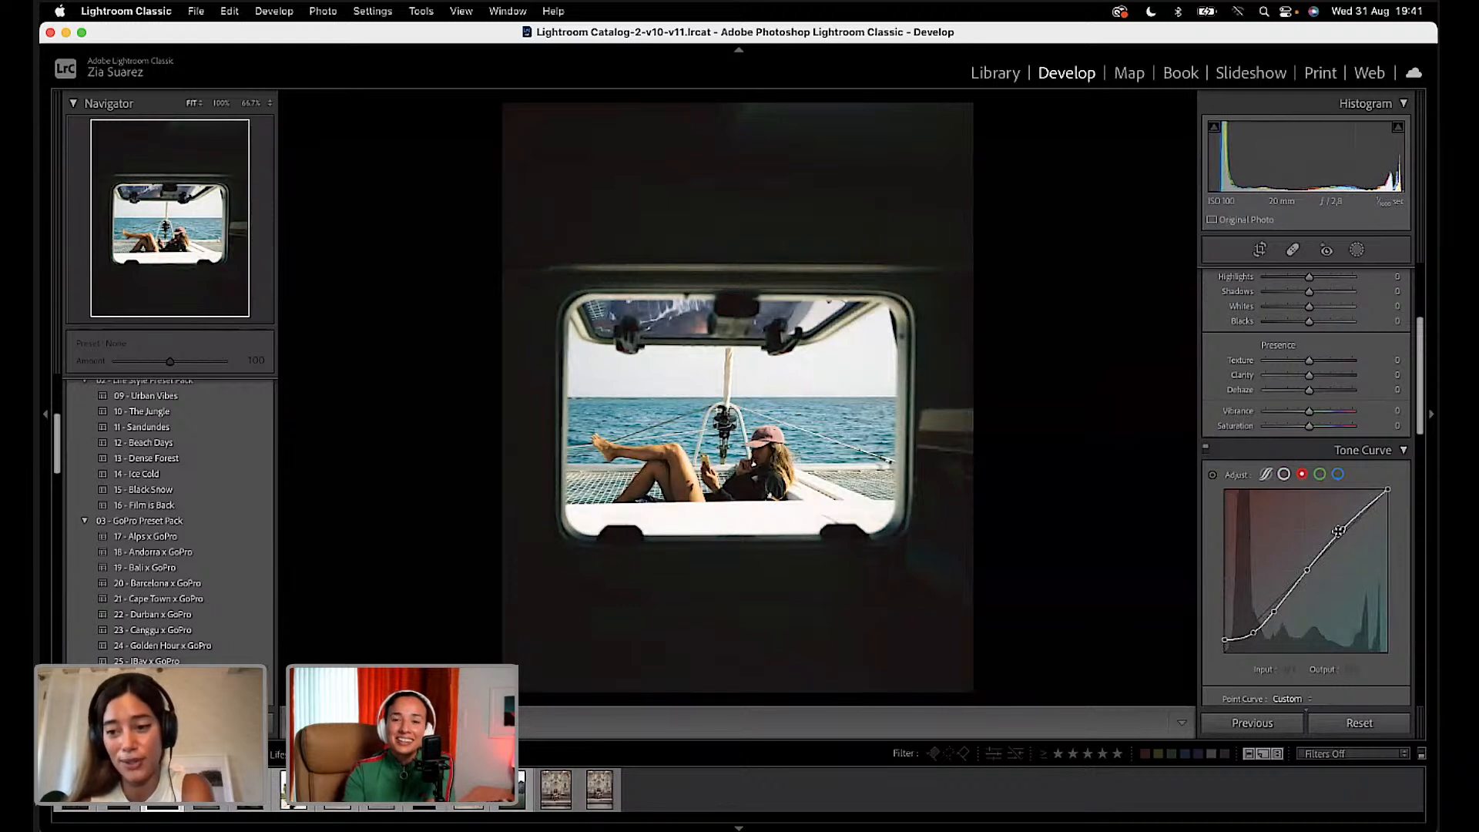
{"action": "left_click_drag", "start_coordinate": [1344, 531], "coordinate": [1345, 525]}
{"action": "scroll", "coordinate": [1332, 457], "scroll_direction": "up", "scroll_amount": 3}
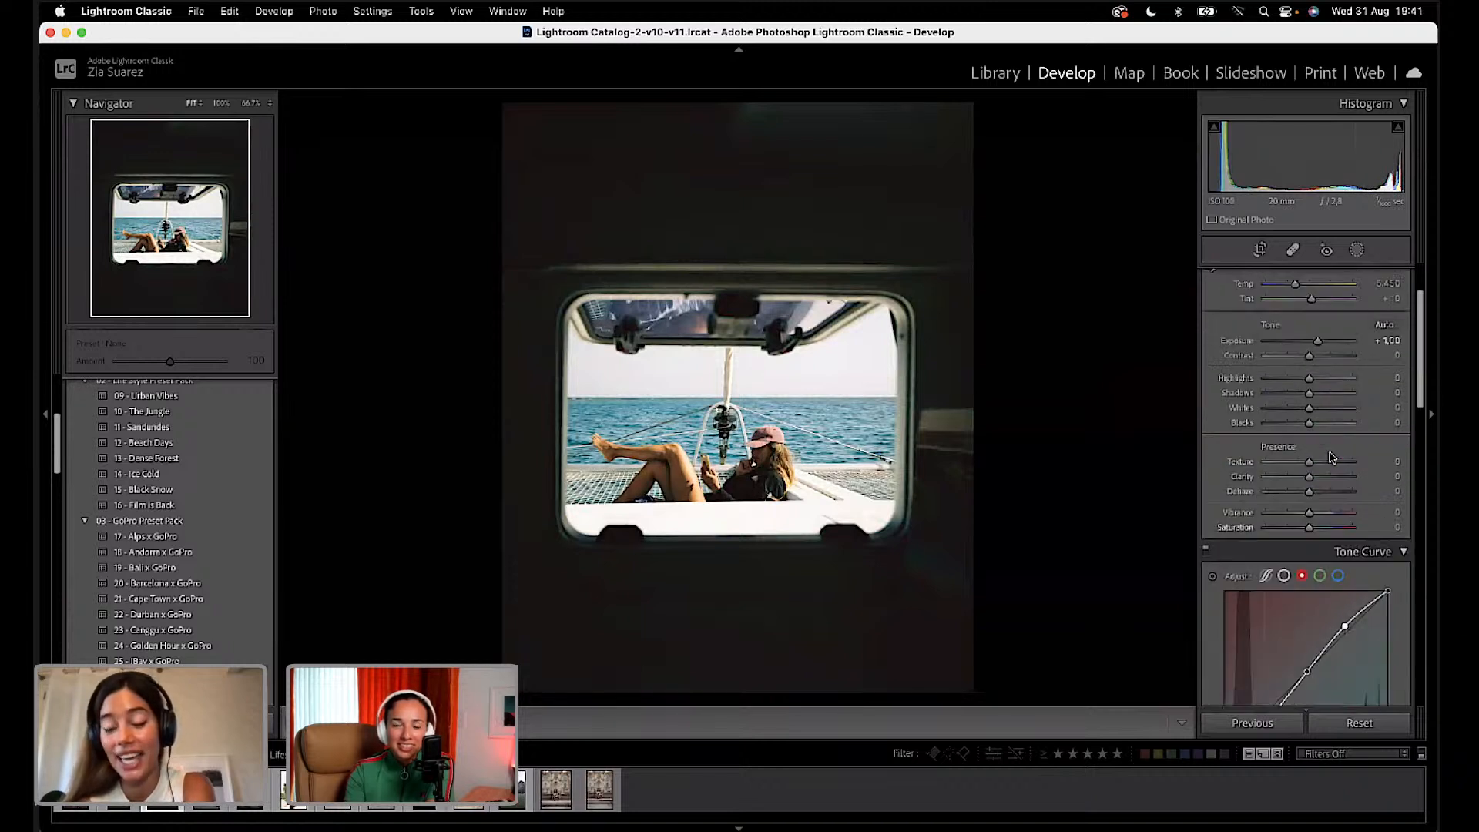
{"action": "scroll", "coordinate": [1332, 457], "scroll_direction": "up", "scroll_amount": 3}
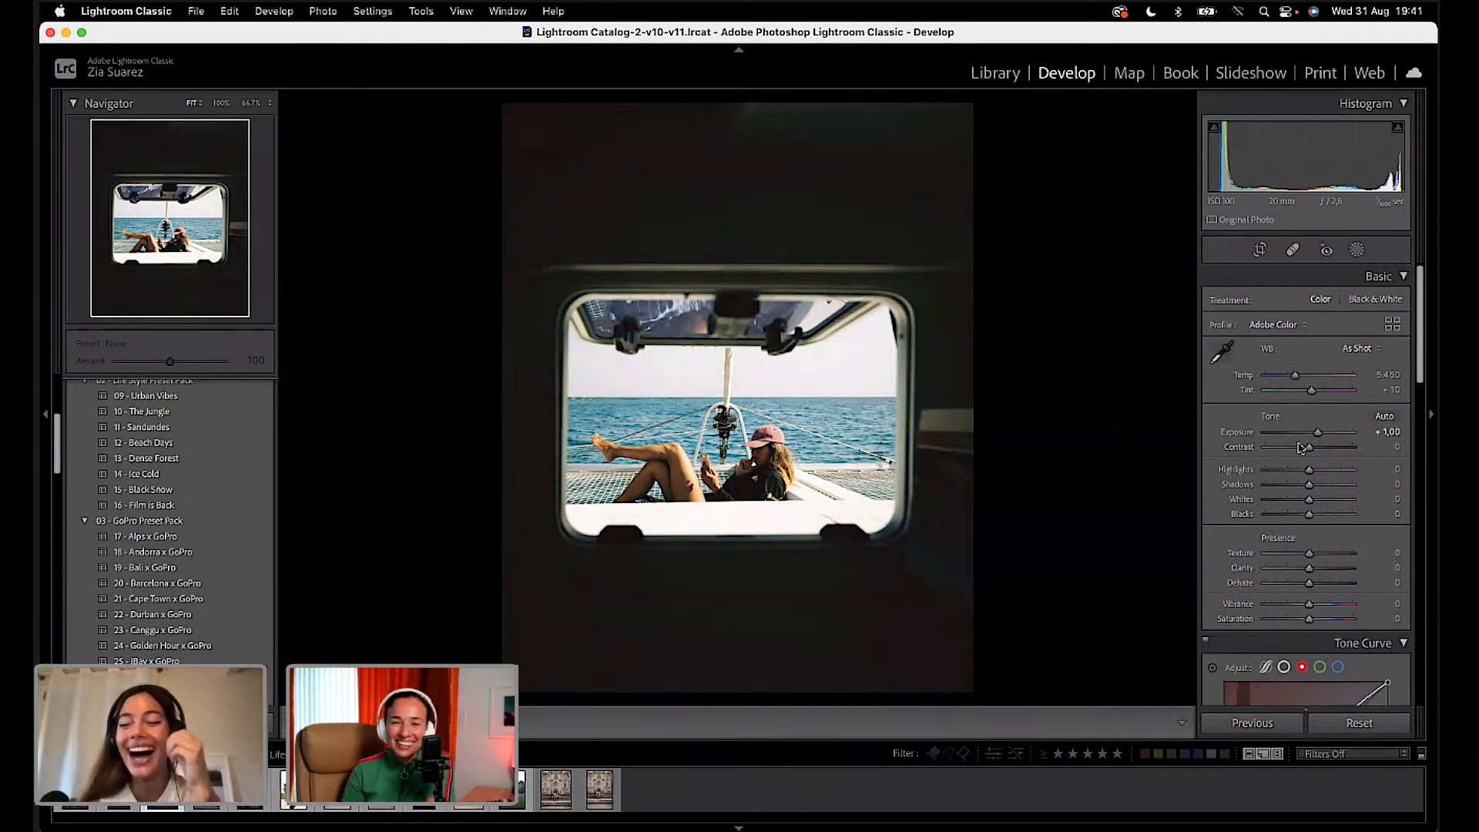
{"action": "scroll", "coordinate": [1308, 501], "scroll_direction": "down", "scroll_amount": 6}
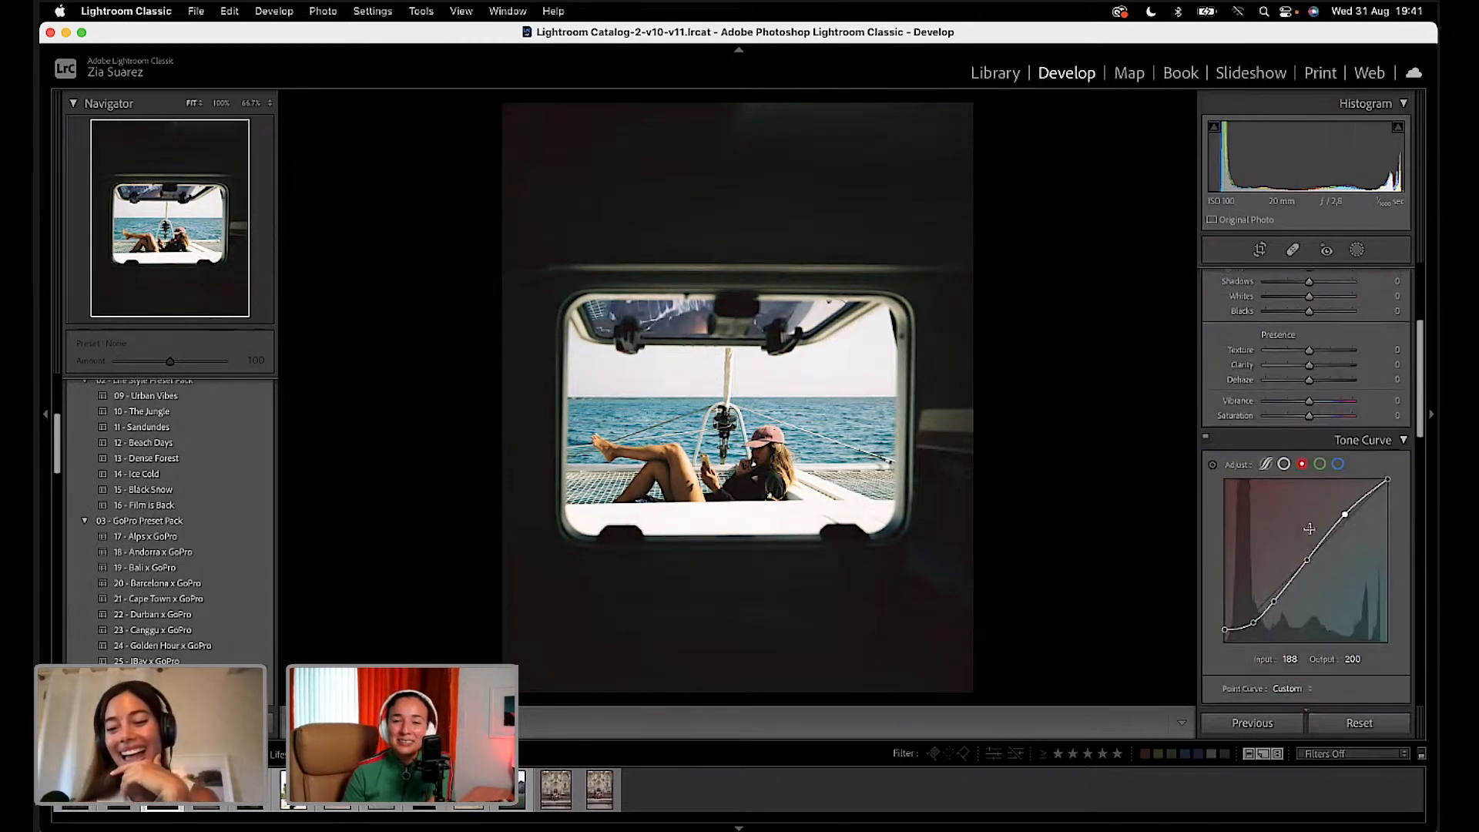
{"action": "scroll", "coordinate": [1308, 528], "scroll_direction": "down", "scroll_amount": 1}
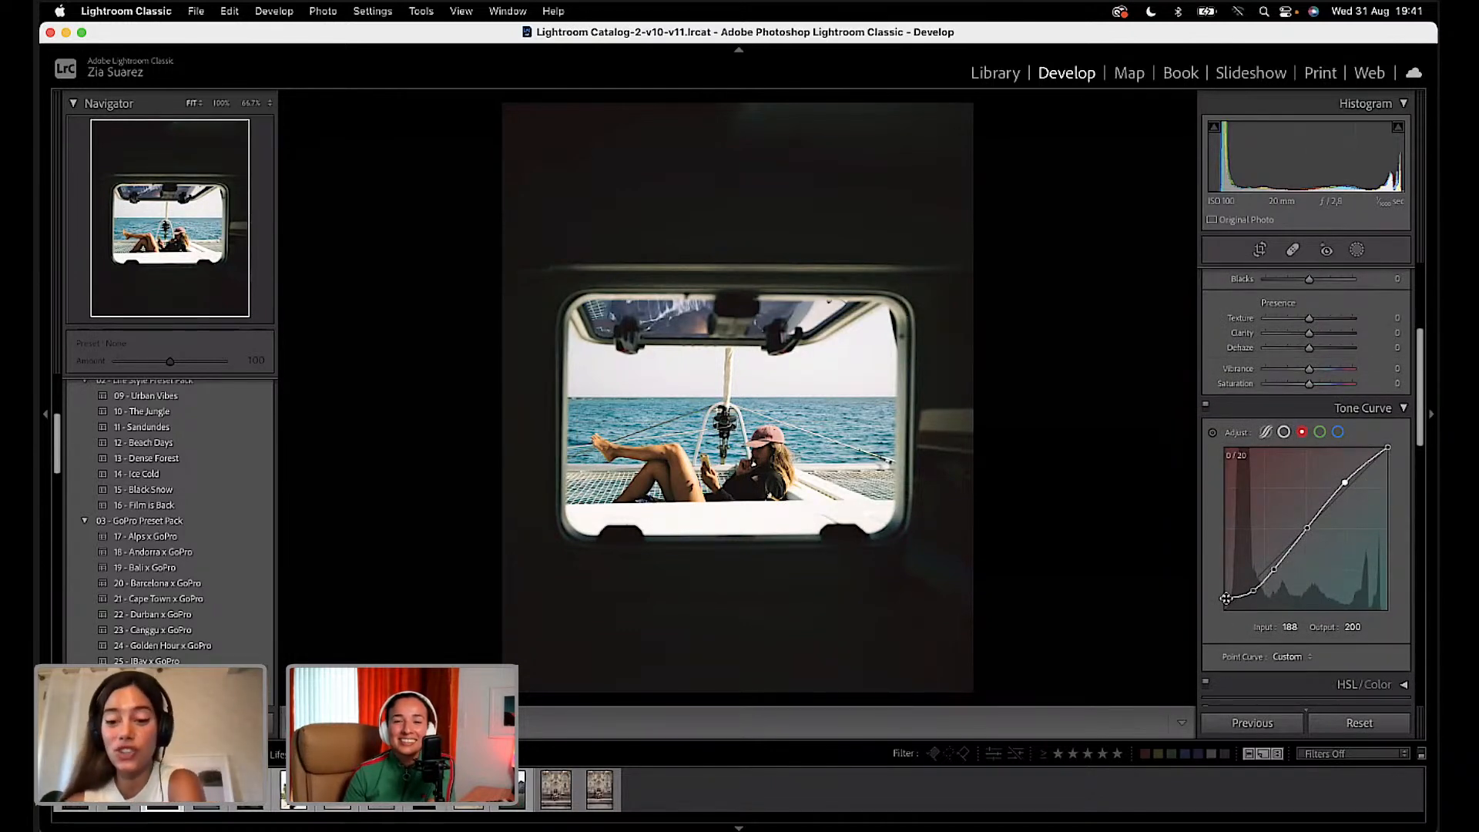
{"action": "left_click_drag", "start_coordinate": [1226, 600], "coordinate": [1219, 596]}
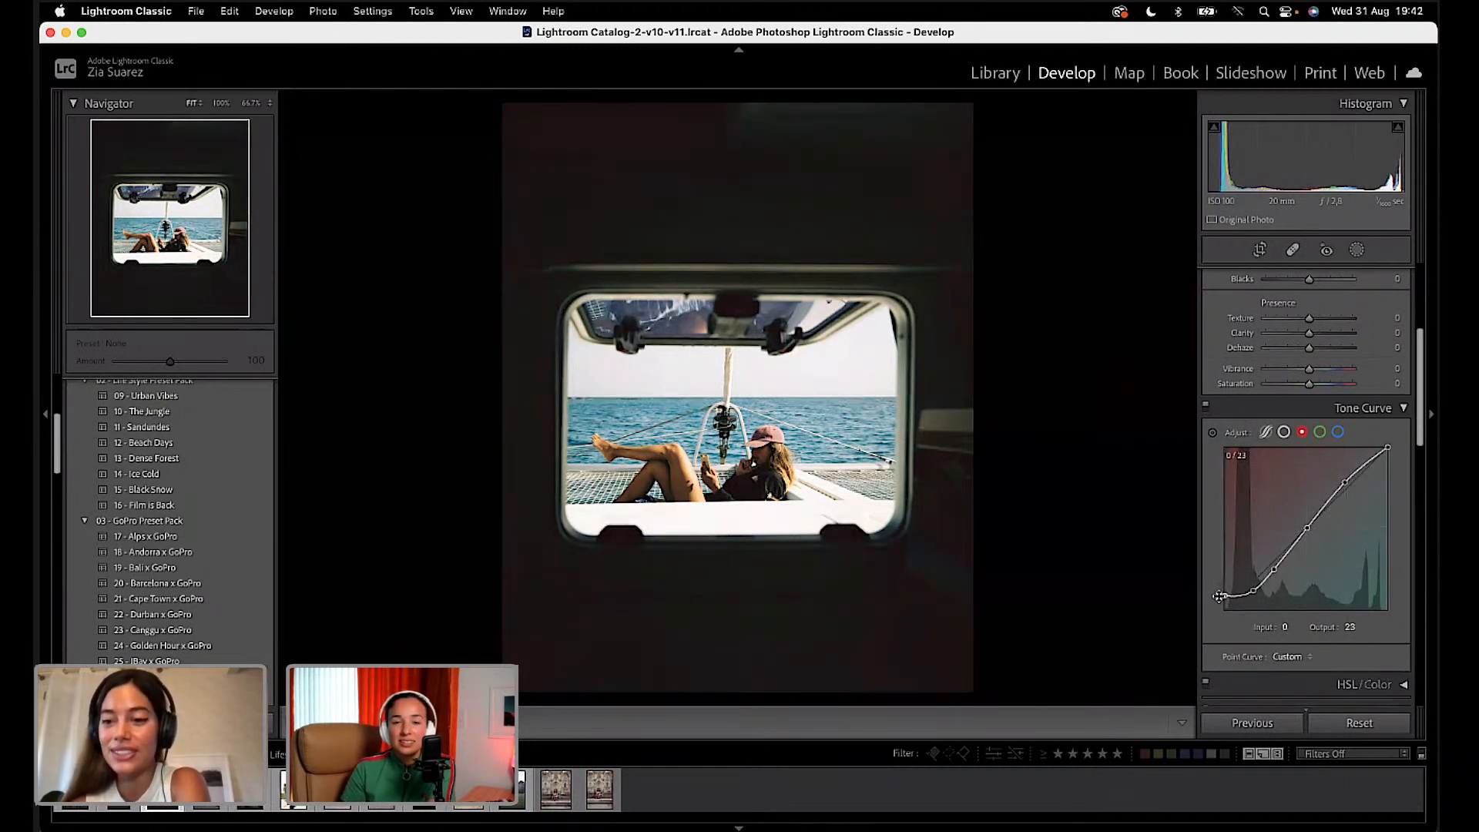
{"action": "left_click", "coordinate": [1284, 433]}
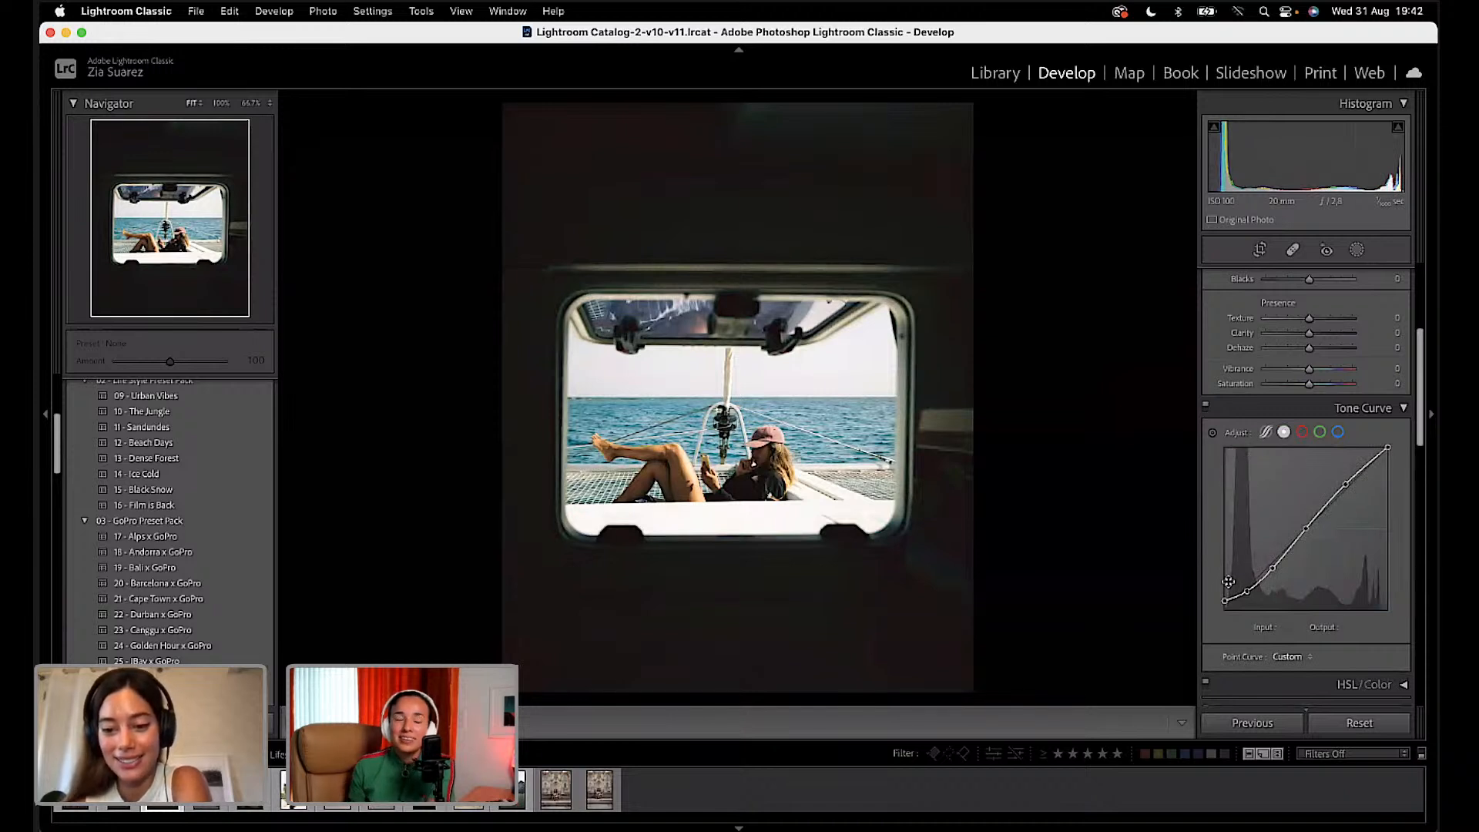
{"action": "left_click_drag", "start_coordinate": [1222, 602], "coordinate": [1221, 599]}
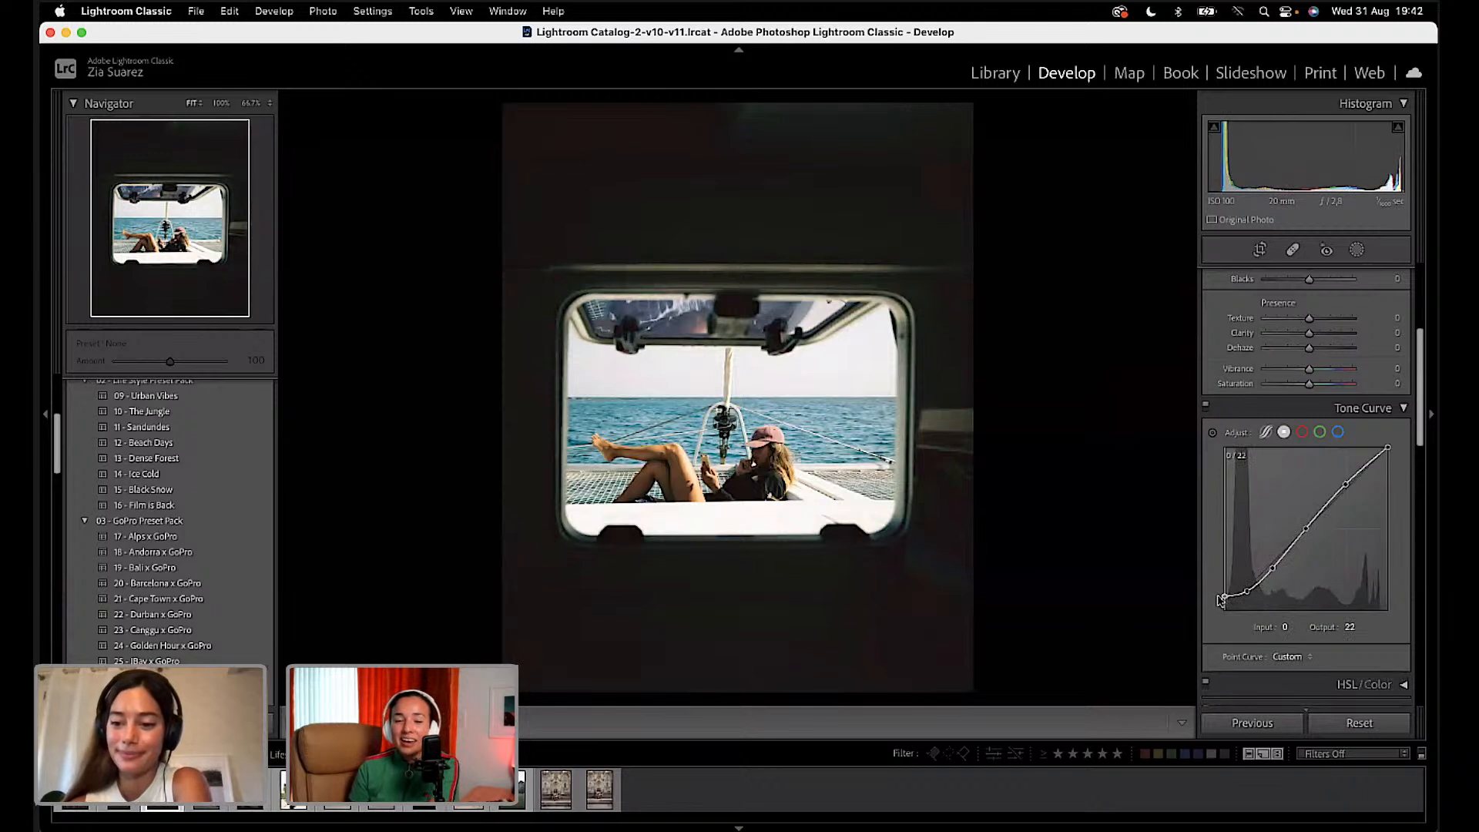
{"action": "left_click_drag", "start_coordinate": [1222, 598], "coordinate": [1279, 567]}
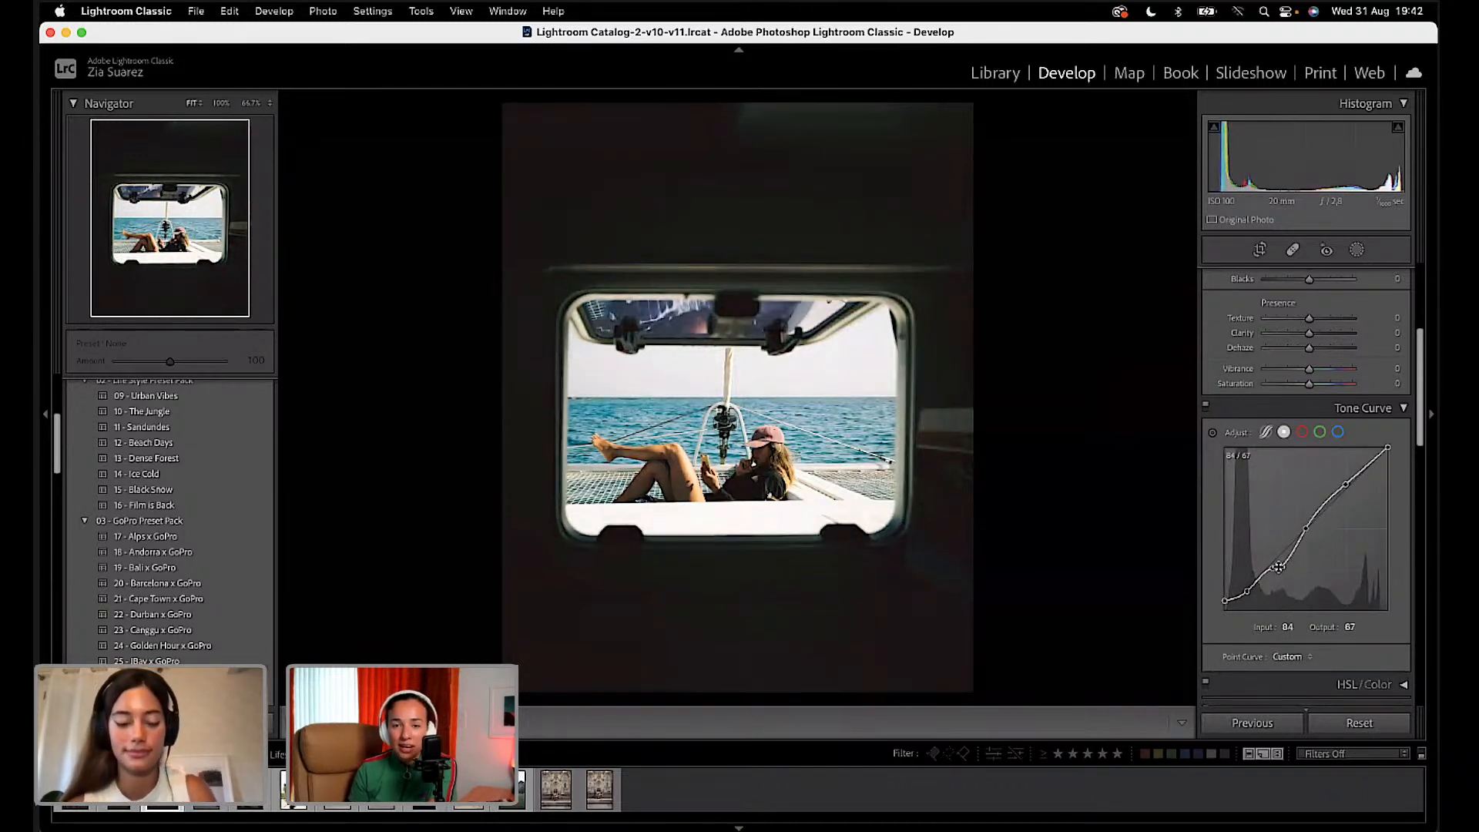
{"action": "key", "text": "super+z"}
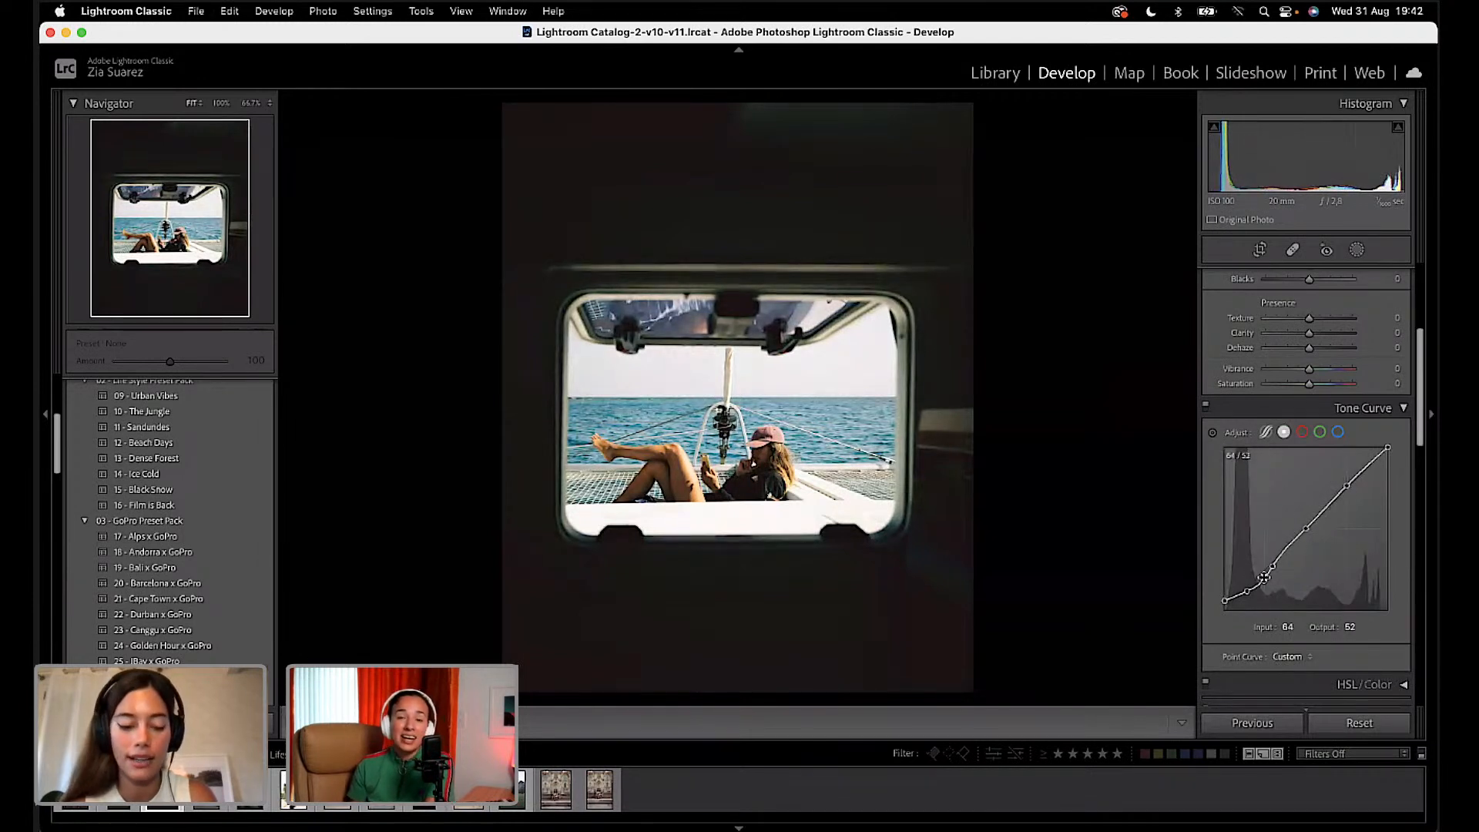
{"action": "key", "text": "super+z"}
Step: Set the RGB curve's shadow point to 81/74, and lift its black point with the deep-shadow point moved to 51/37
{"action": "left_click_drag", "start_coordinate": [1273, 567], "coordinate": [1277, 567]}
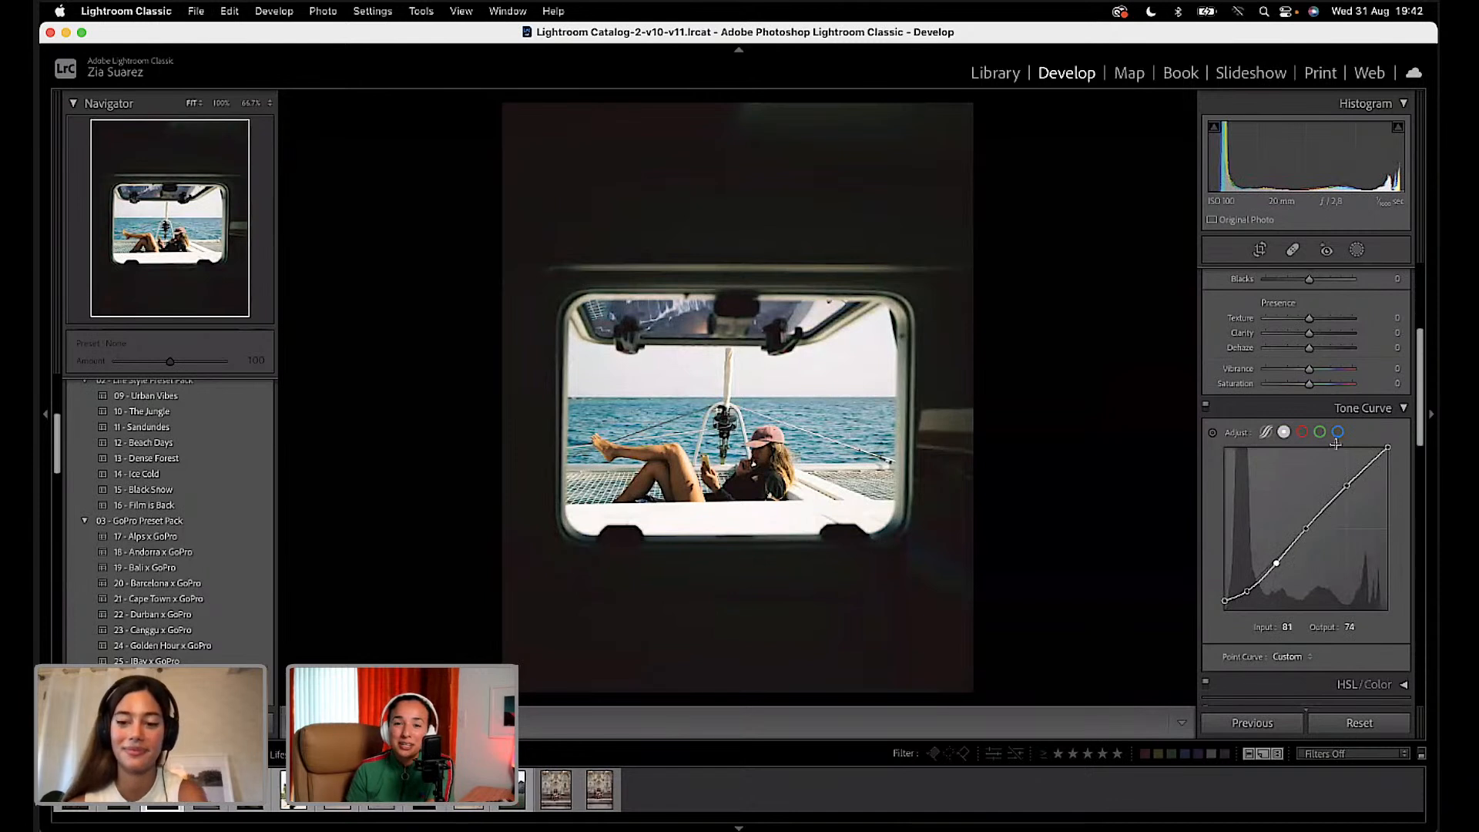
{"action": "scroll", "coordinate": [1336, 445], "scroll_direction": "down", "scroll_amount": 2}
{"action": "scroll", "coordinate": [1333, 478], "scroll_direction": "up", "scroll_amount": 4}
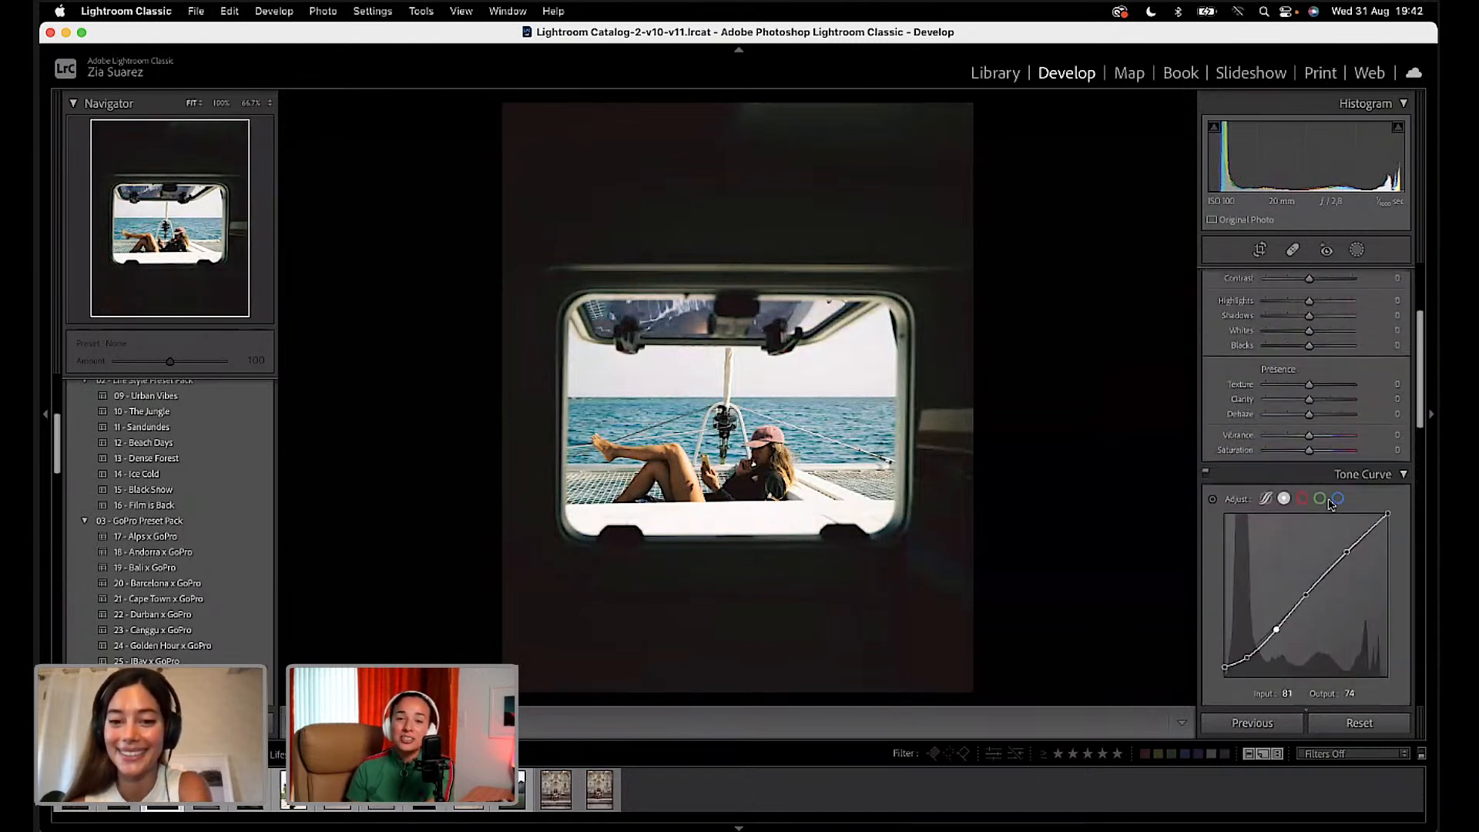
{"action": "scroll", "coordinate": [1331, 503], "scroll_direction": "up", "scroll_amount": 3}
{"action": "scroll", "coordinate": [1330, 503], "scroll_direction": "up", "scroll_amount": 1}
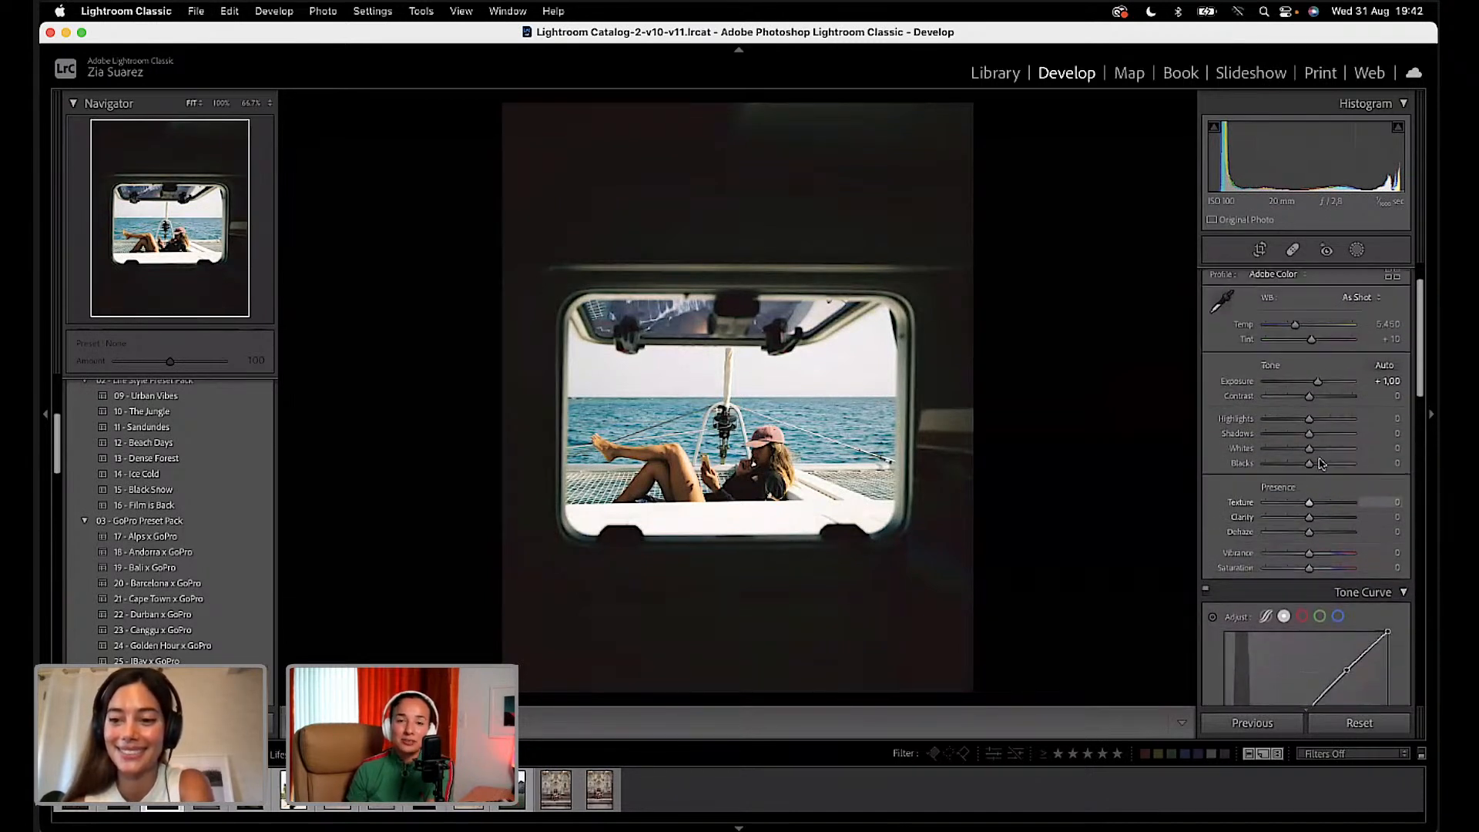
{"action": "scroll", "coordinate": [1312, 435], "scroll_direction": "down", "scroll_amount": 4}
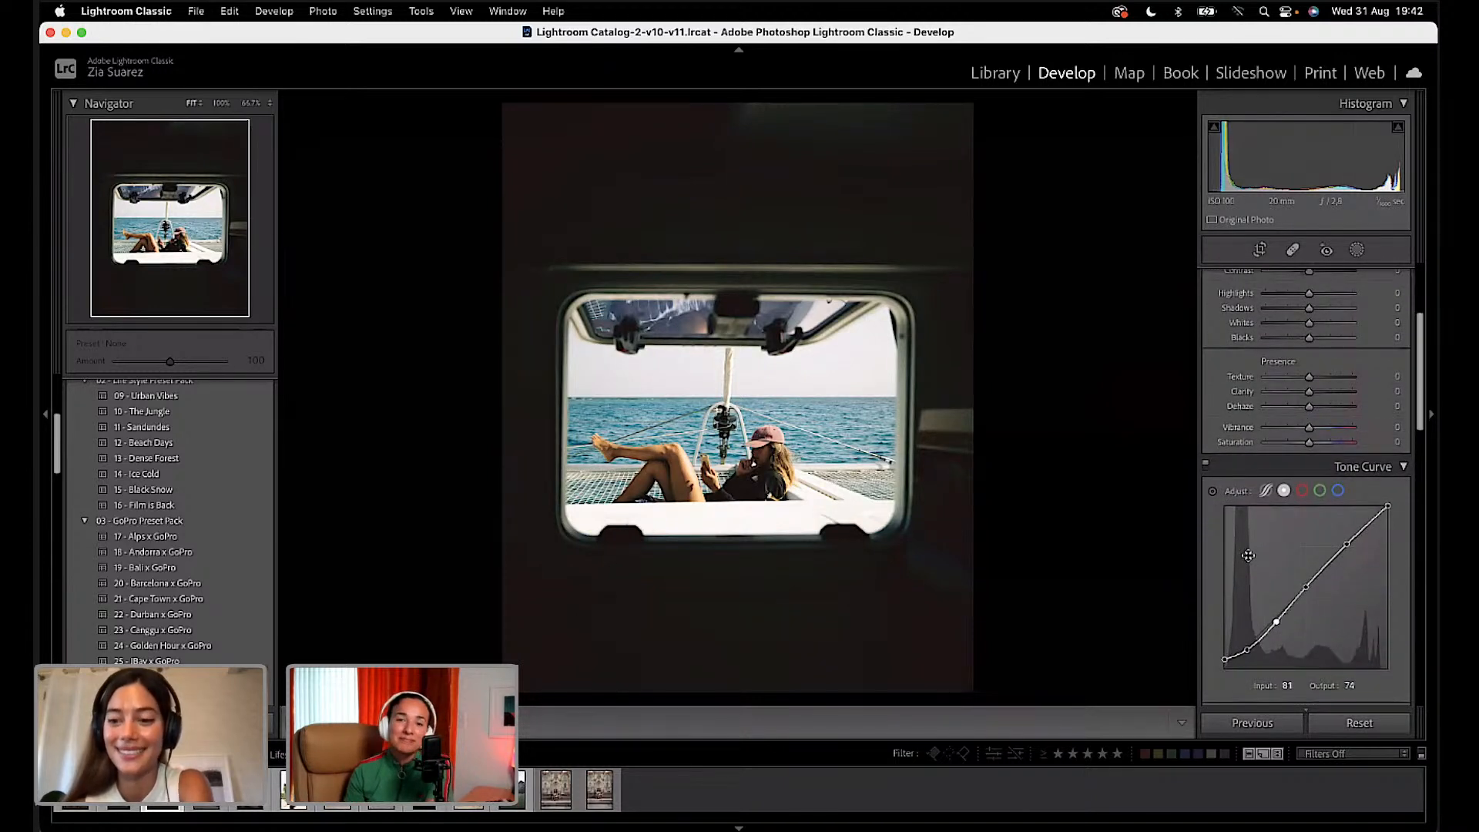
{"action": "scroll", "coordinate": [1267, 549], "scroll_direction": "down", "scroll_amount": 1}
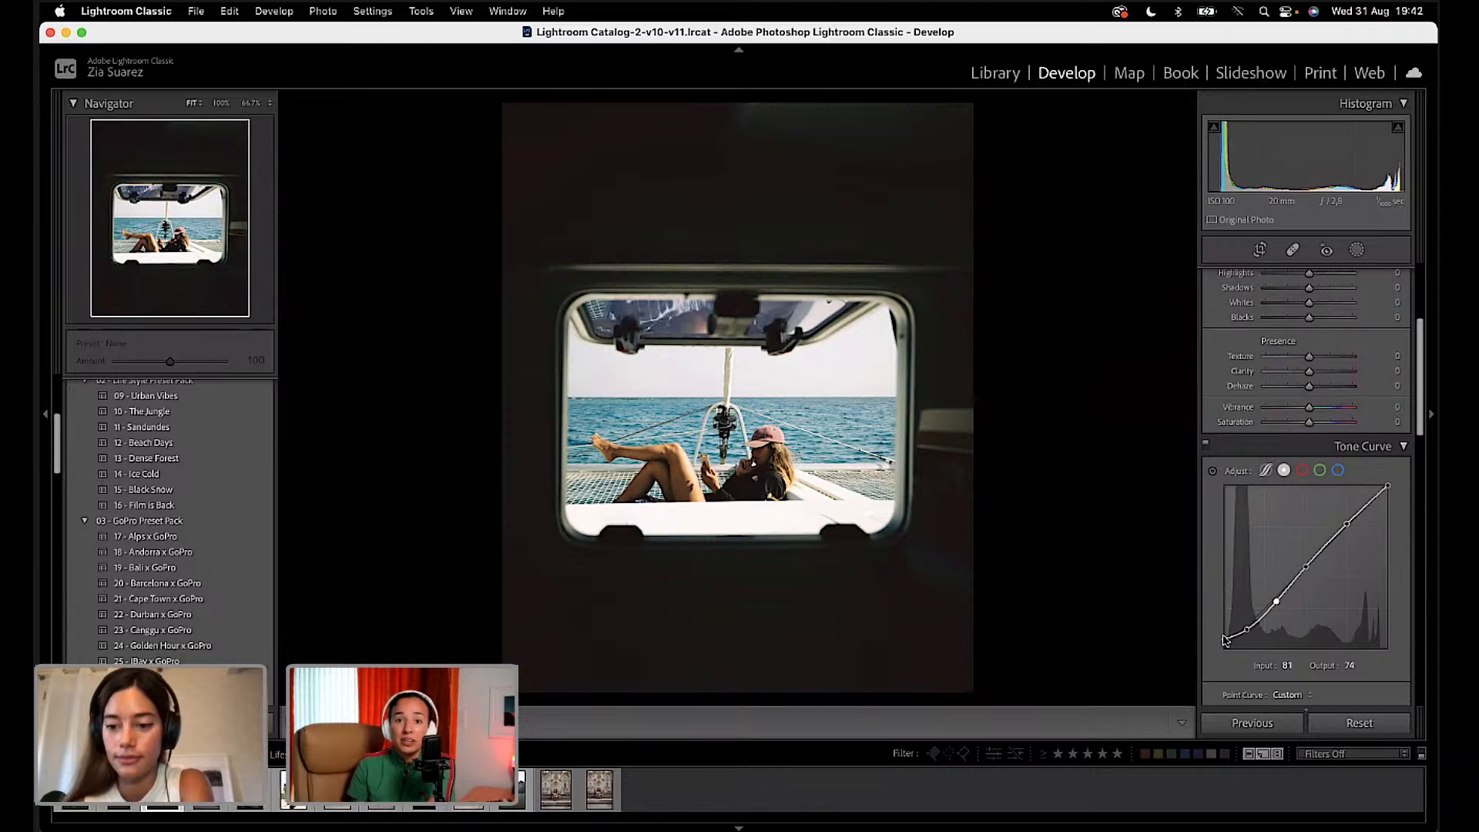
{"action": "left_click_drag", "start_coordinate": [1226, 641], "coordinate": [1256, 626]}
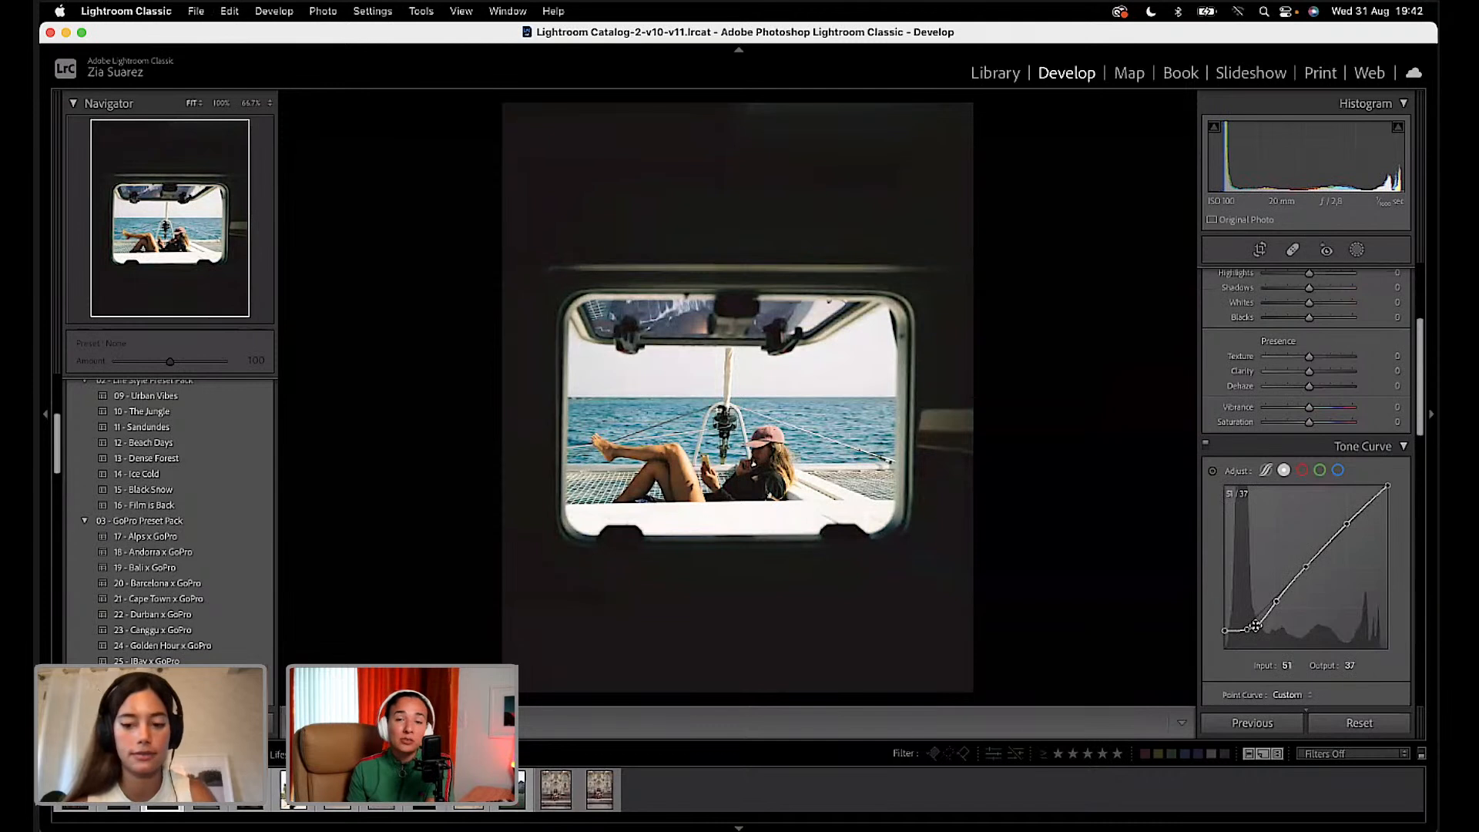
Step: Undo the last deep-shadow point change on the RGB curve, and set the black point output to 31
{"action": "key", "text": "super+z"}
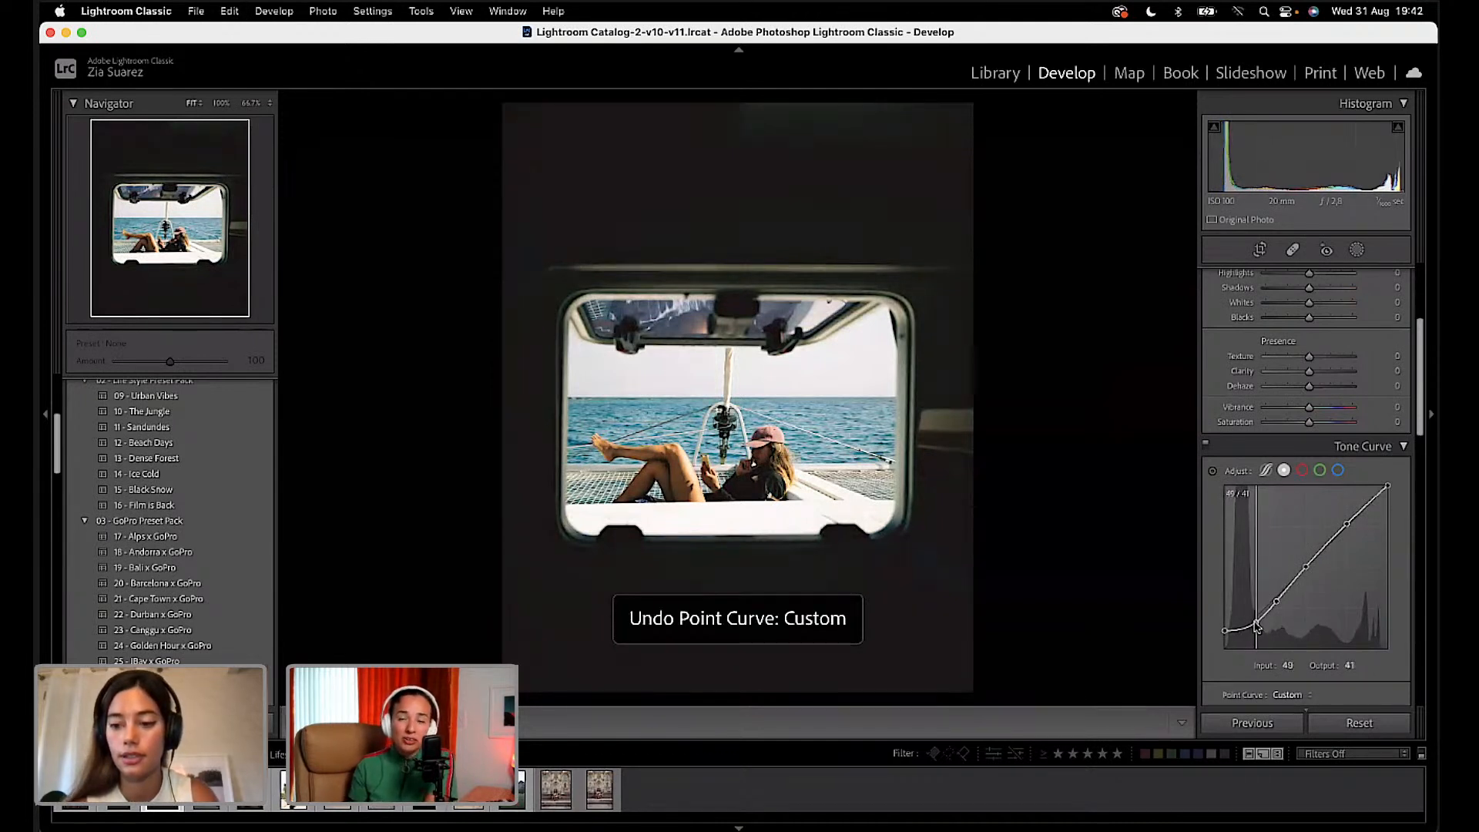
{"action": "left_click_drag", "start_coordinate": [1255, 624], "coordinate": [1224, 632]}
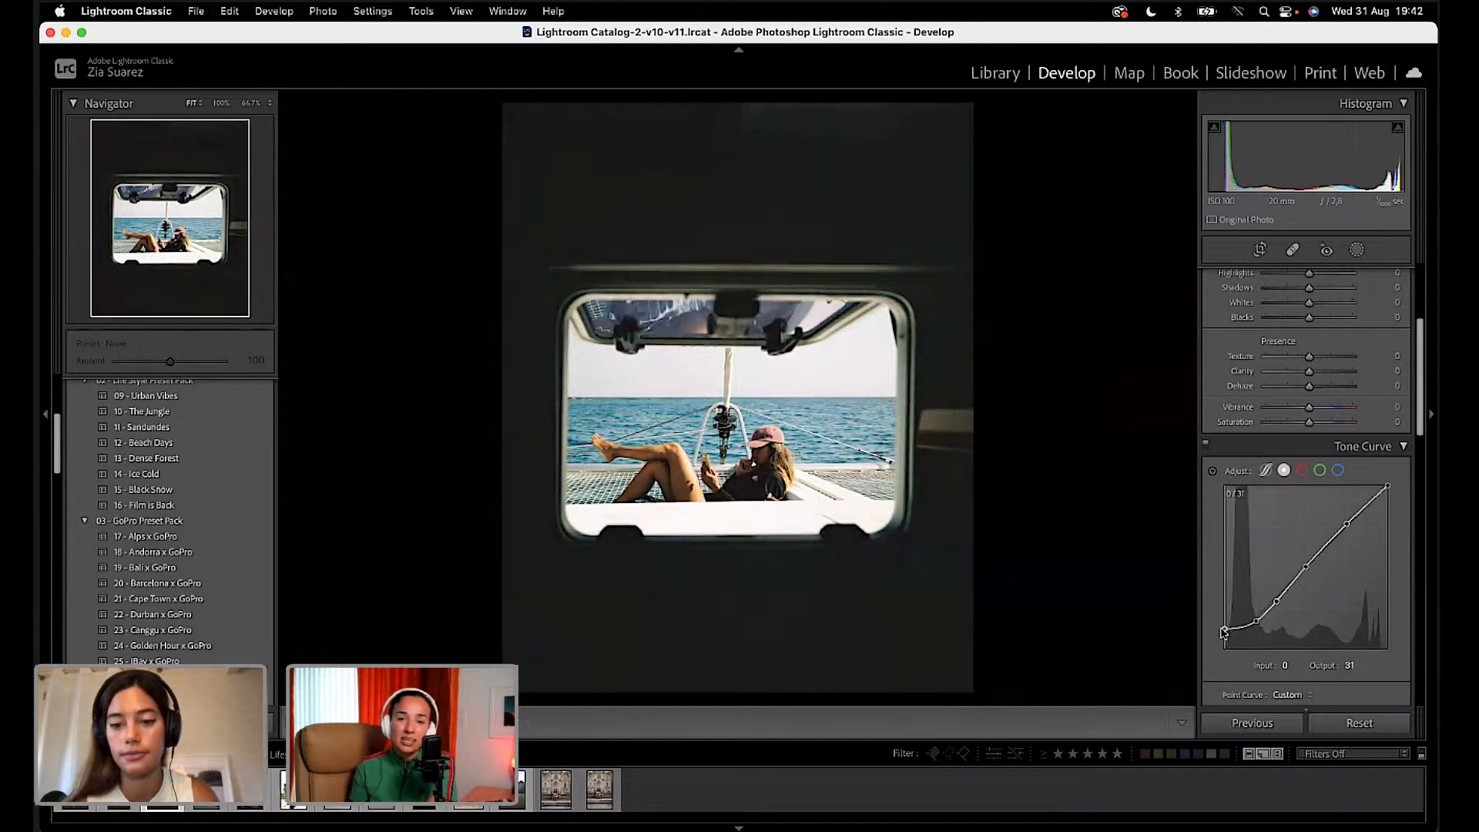
Step: On the red channel curve, raise the deep-shadow and black points slightly, keeping the highlight point at 188/200
{"action": "left_click", "coordinate": [1303, 470]}
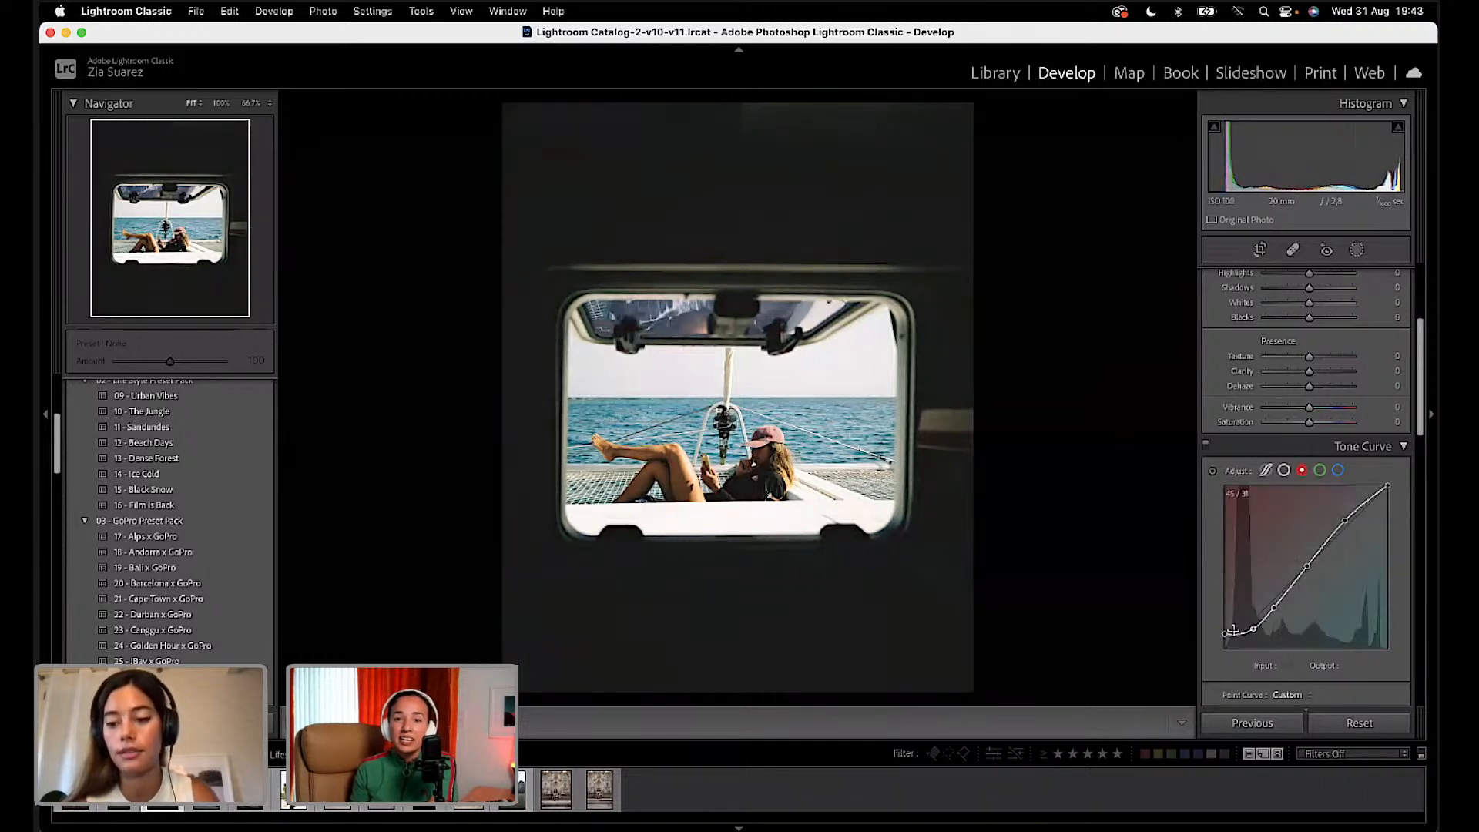
{"action": "left_click_drag", "start_coordinate": [1253, 630], "coordinate": [1253, 626]}
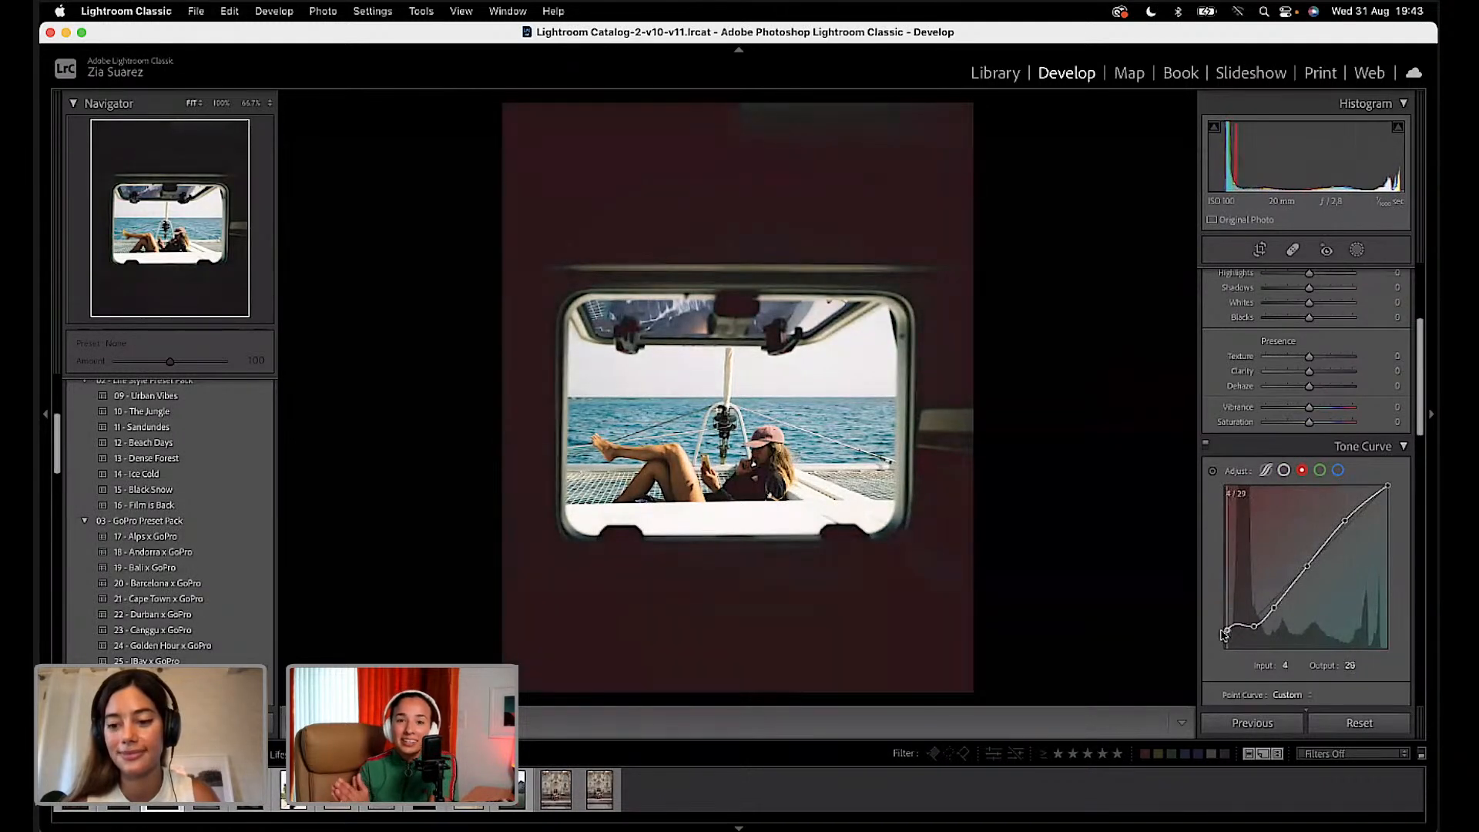
{"action": "key", "text": "super+z"}
{"action": "left_click_drag", "start_coordinate": [1224, 633], "coordinate": [1210, 629]}
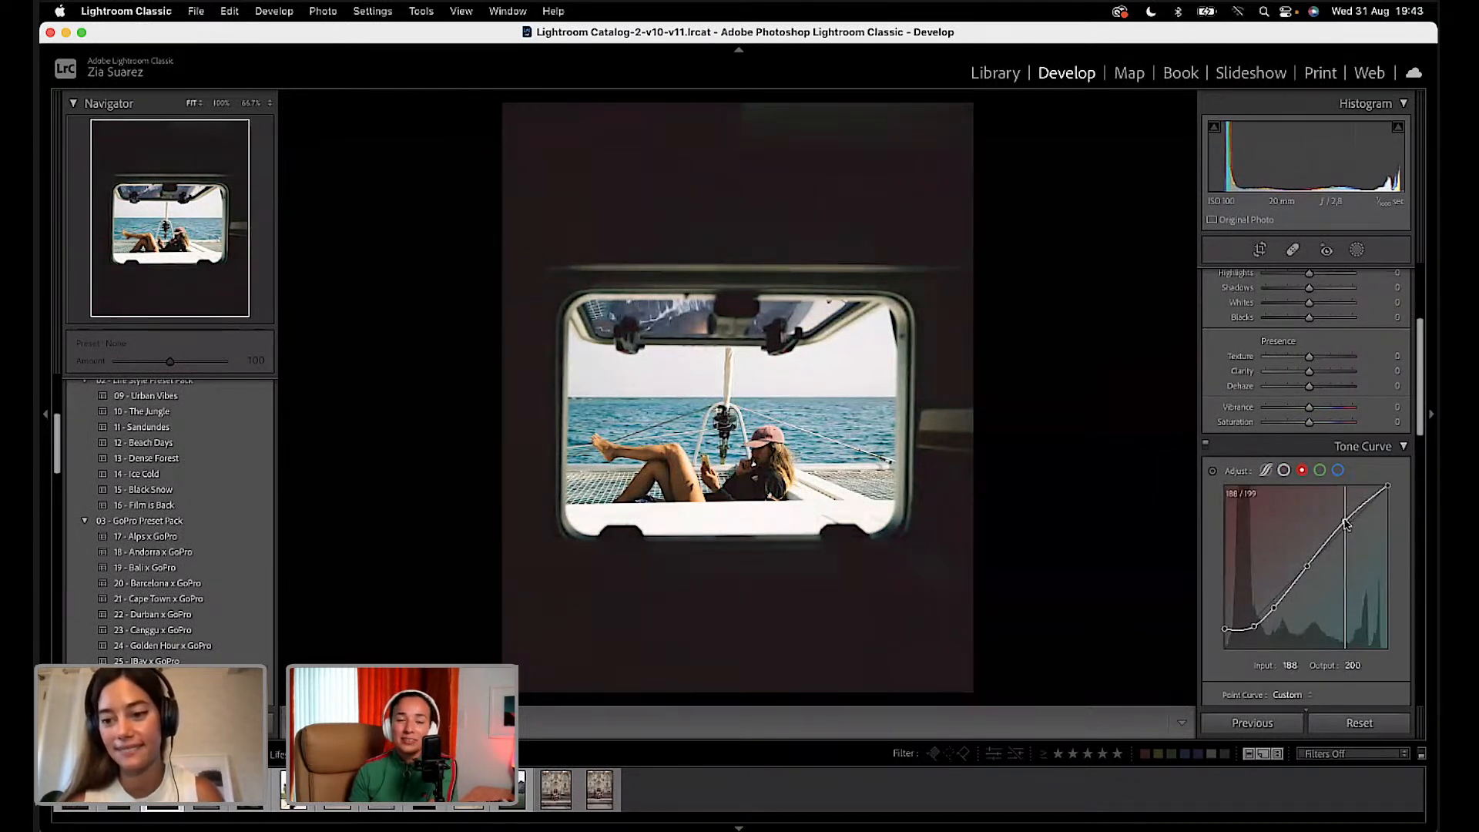
{"action": "left_click_drag", "start_coordinate": [1345, 524], "coordinate": [1347, 522]}
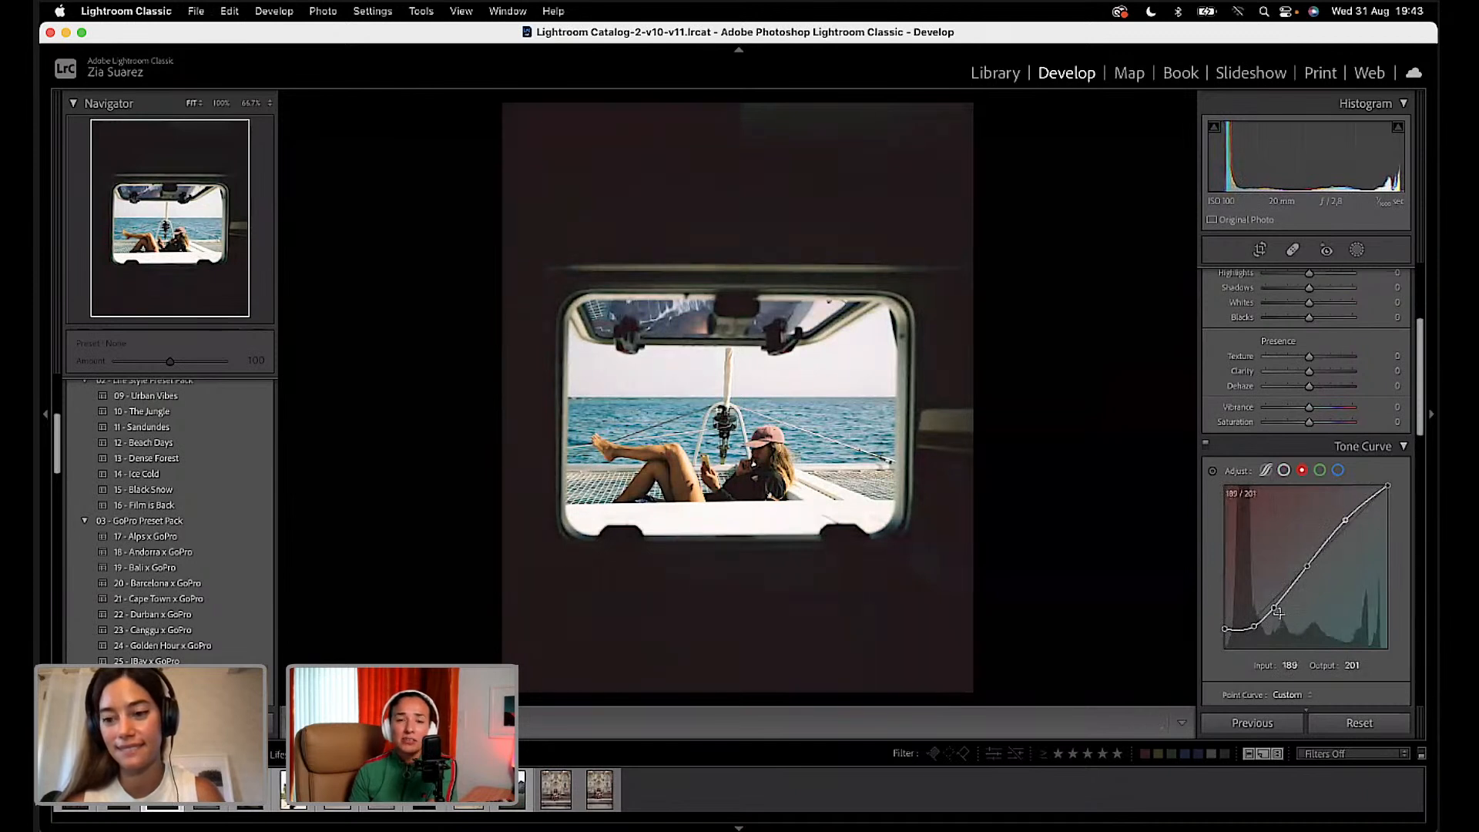
{"action": "key", "text": "super+z"}
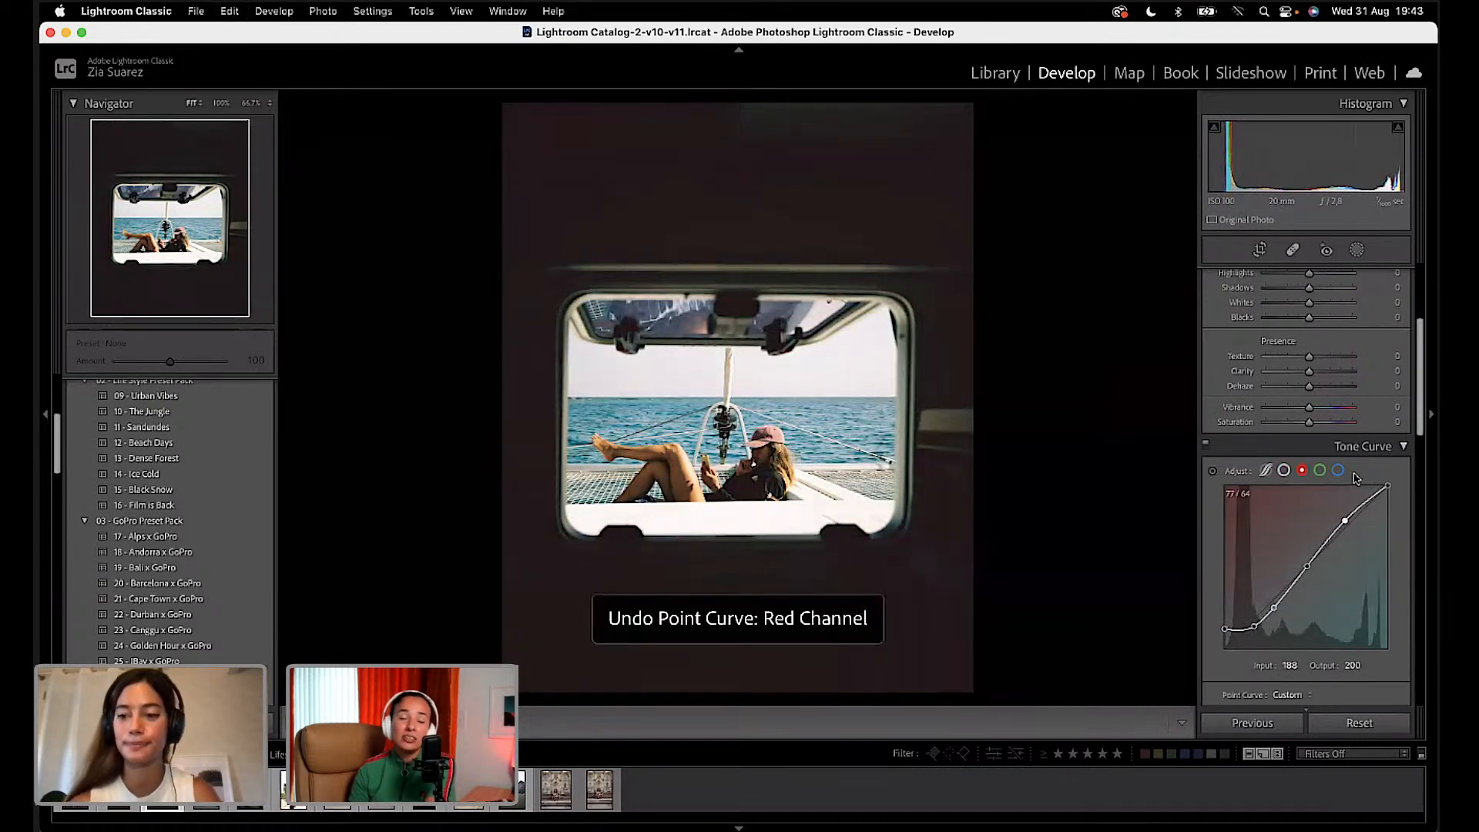
Step: On the green channel curve, set the highlight point to 189/201 and the shadow point to 79/70
{"action": "left_click", "coordinate": [1320, 470]}
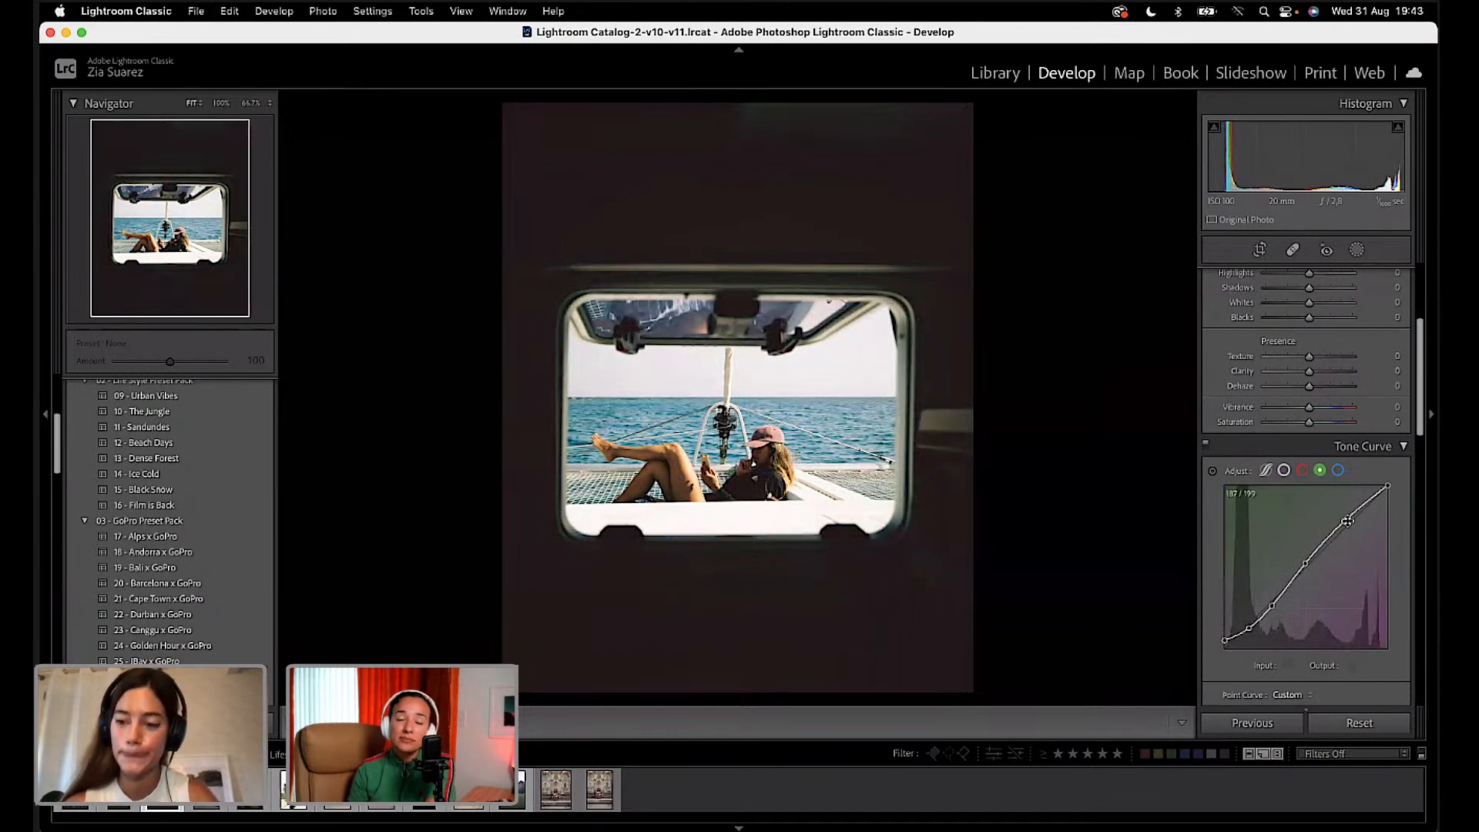
{"action": "left_click_drag", "start_coordinate": [1345, 524], "coordinate": [1345, 520]}
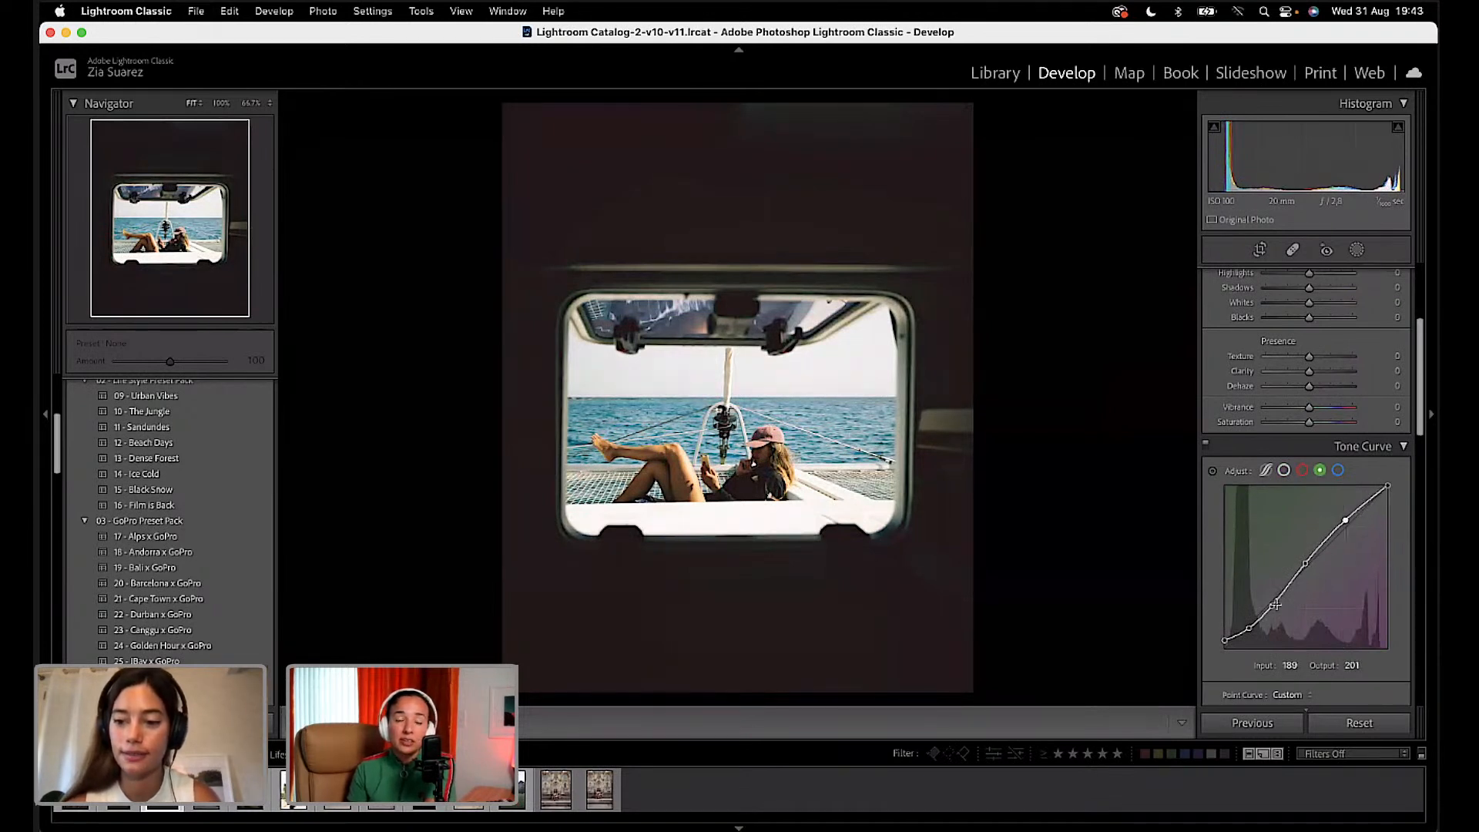
{"action": "left_click_drag", "start_coordinate": [1273, 605], "coordinate": [1275, 607]}
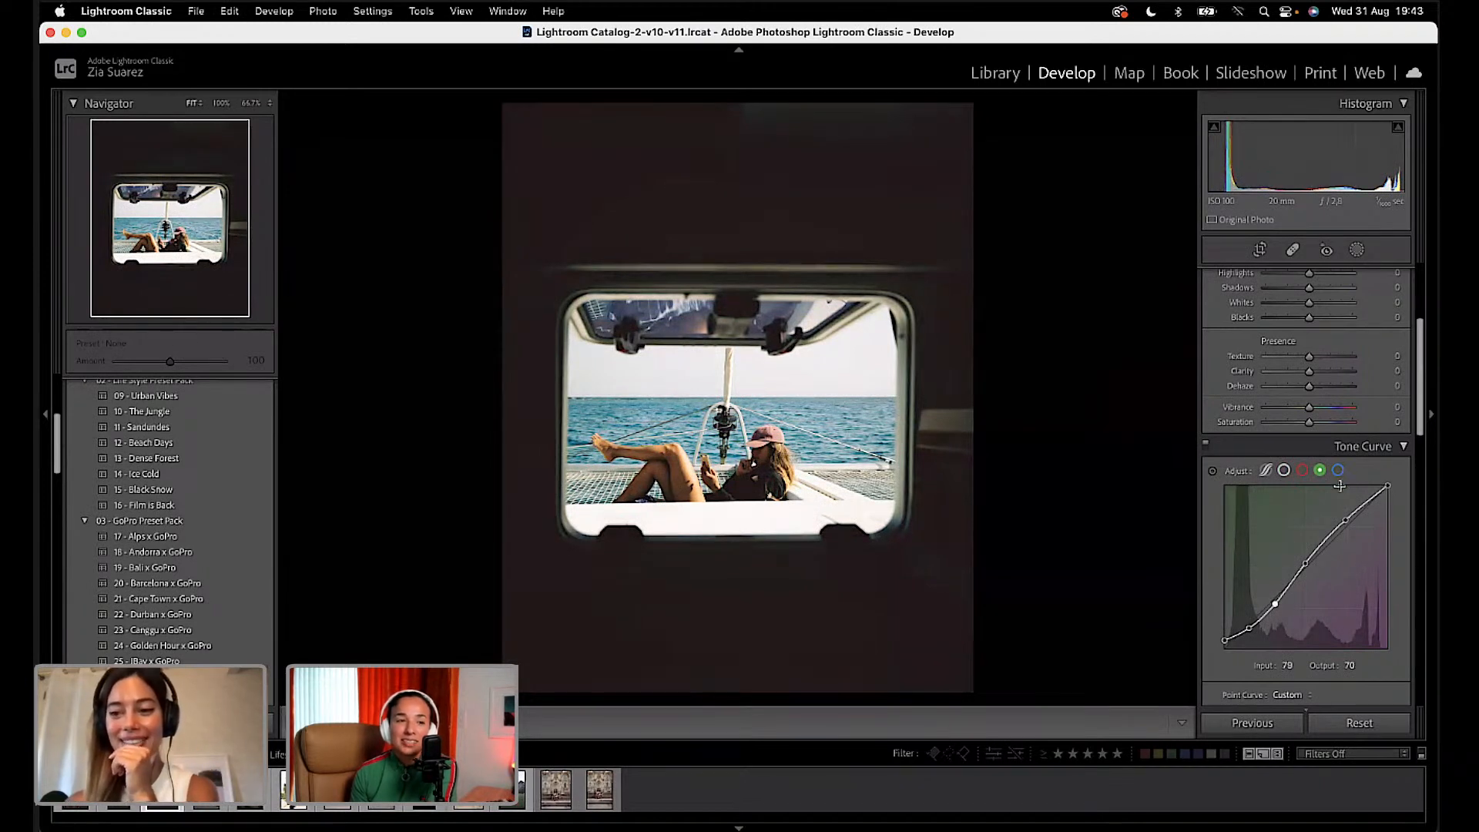
Step: Brighten the dark cabin interior by raising the basic tone Shadows to +100
{"action": "scroll", "coordinate": [1340, 486], "scroll_direction": "up", "scroll_amount": 4}
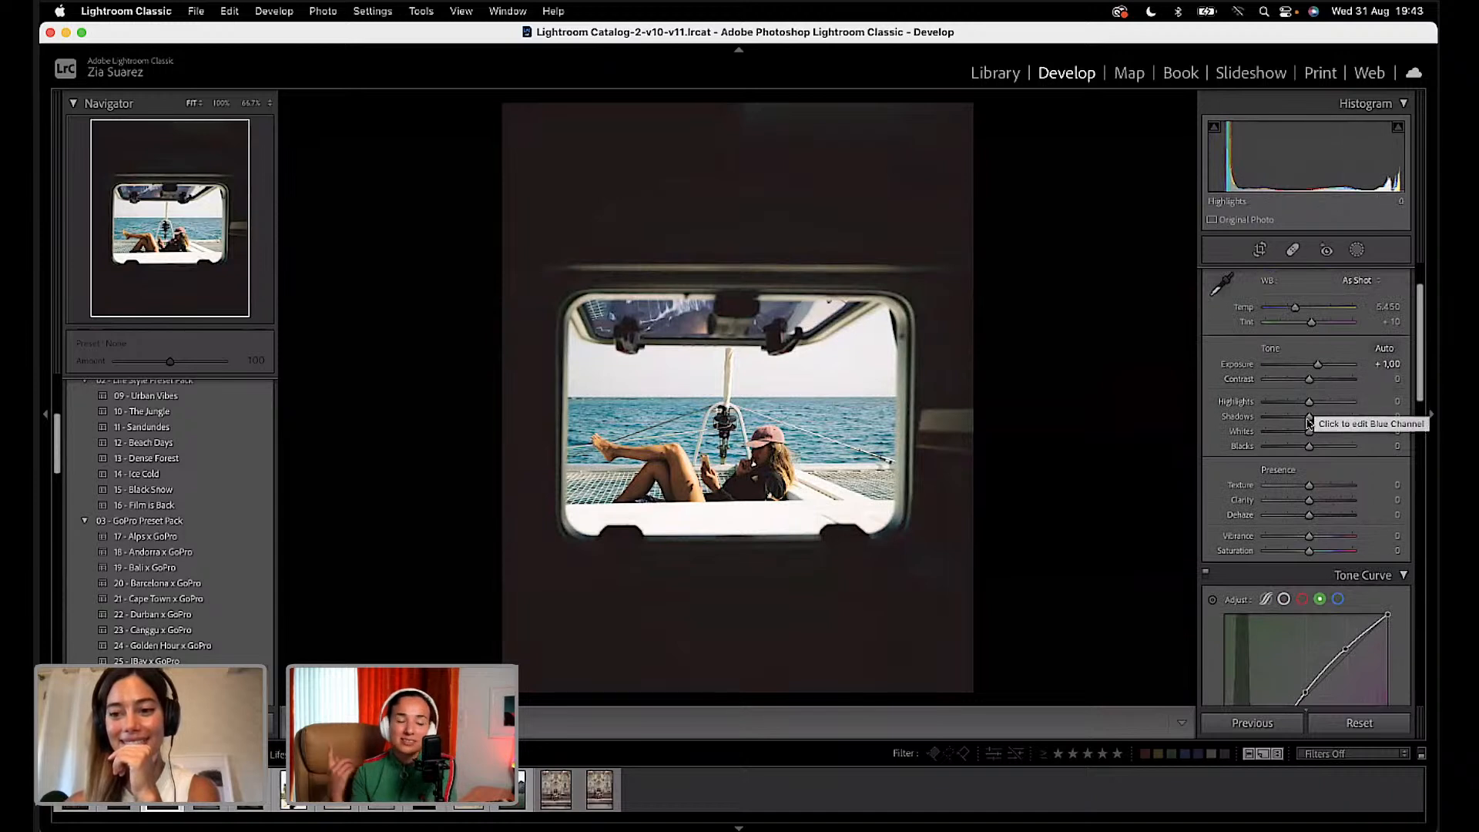
{"action": "left_click_drag", "start_coordinate": [1309, 420], "coordinate": [1341, 420]}
{"action": "scroll", "coordinate": [1252, 552], "scroll_direction": "down", "scroll_amount": 2}
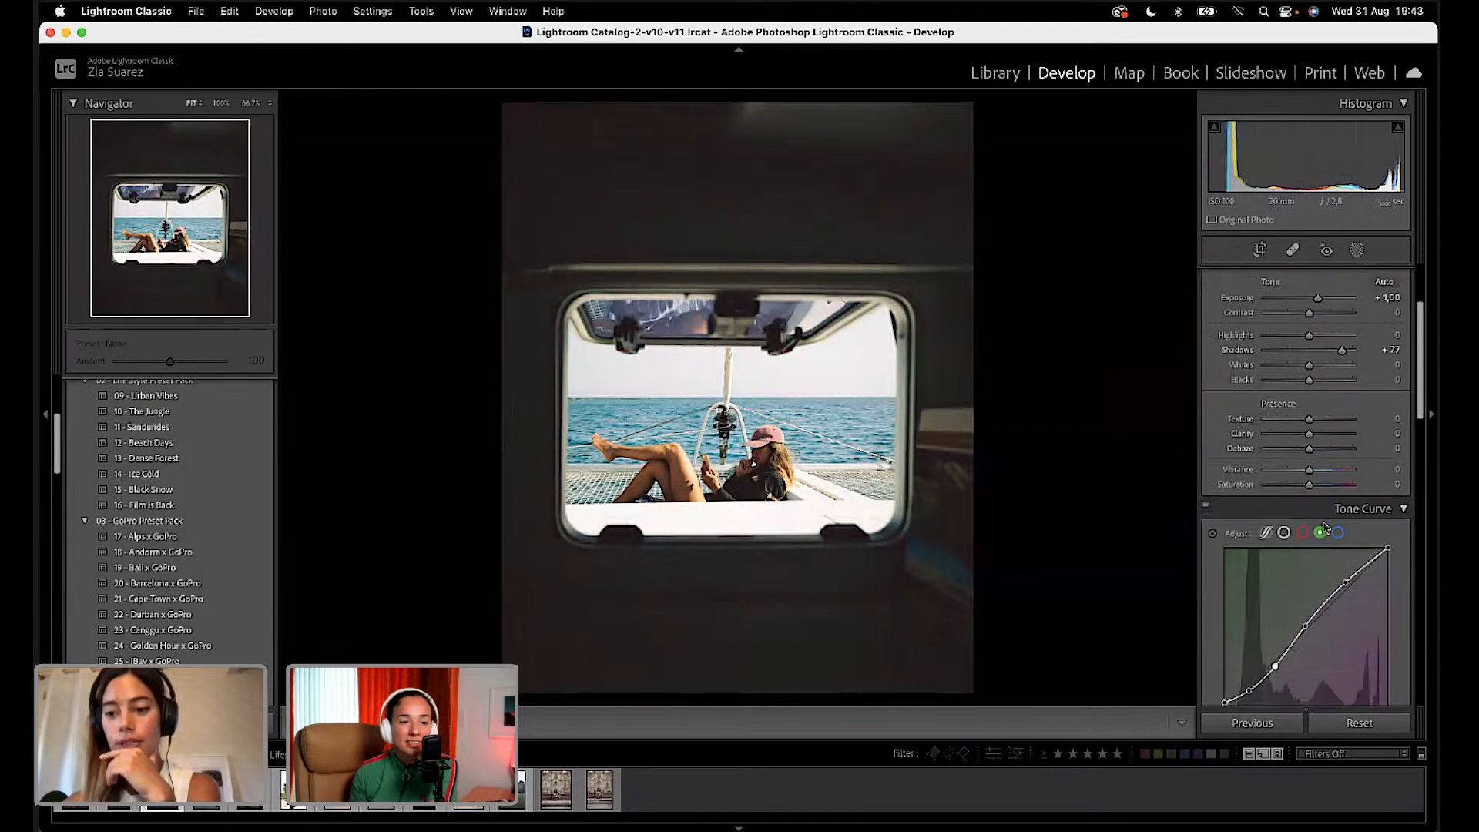
{"action": "scroll", "coordinate": [1324, 527], "scroll_direction": "up", "scroll_amount": 2}
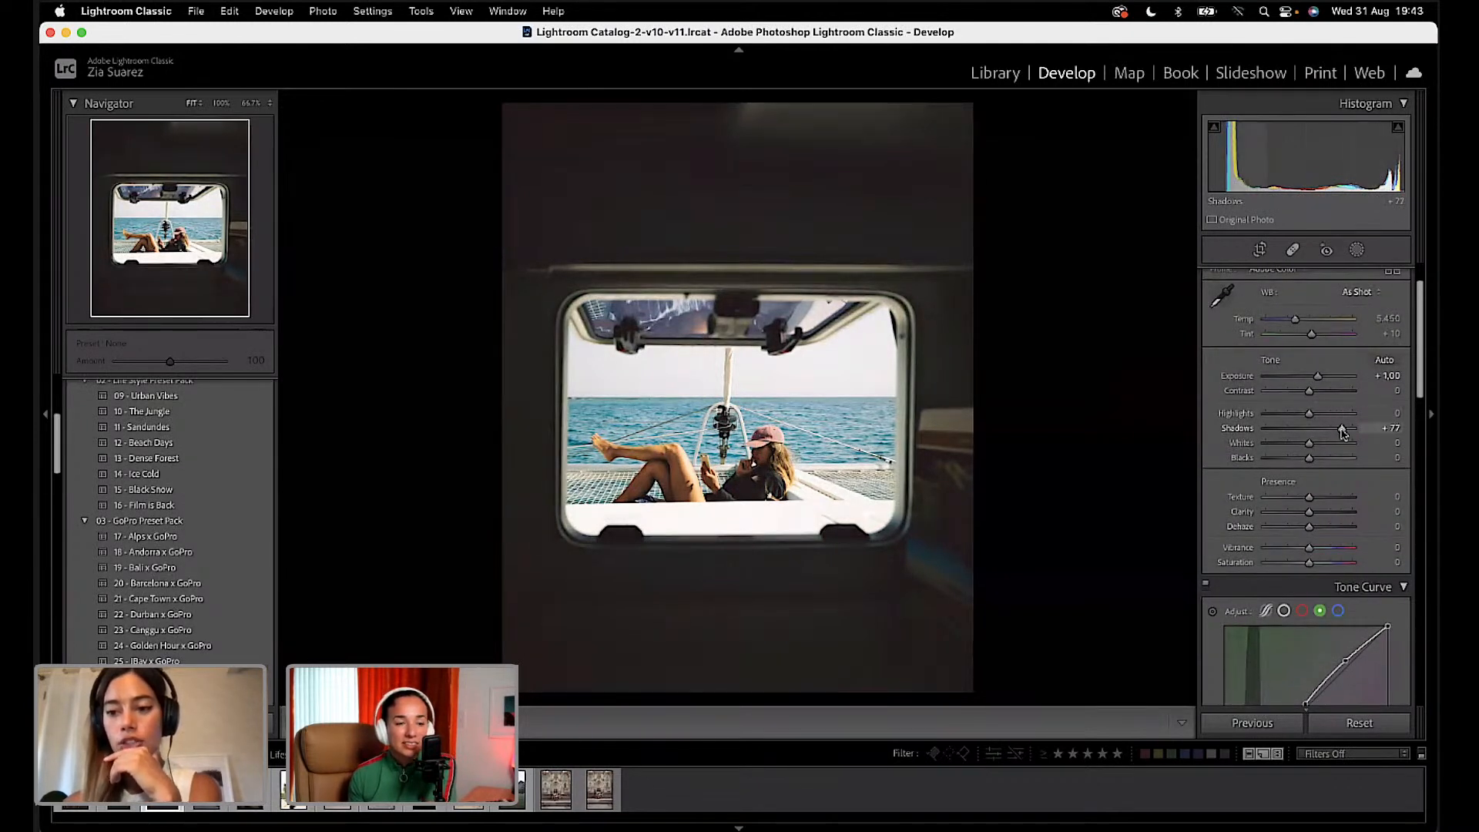
{"action": "mouse_move", "coordinate": [1344, 432]}
{"action": "left_mouse_down"}
{"action": "mouse_move", "coordinate": [1322, 432]}
{"action": "mouse_move", "coordinate": [1370, 424]}
{"action": "left_mouse_up"}
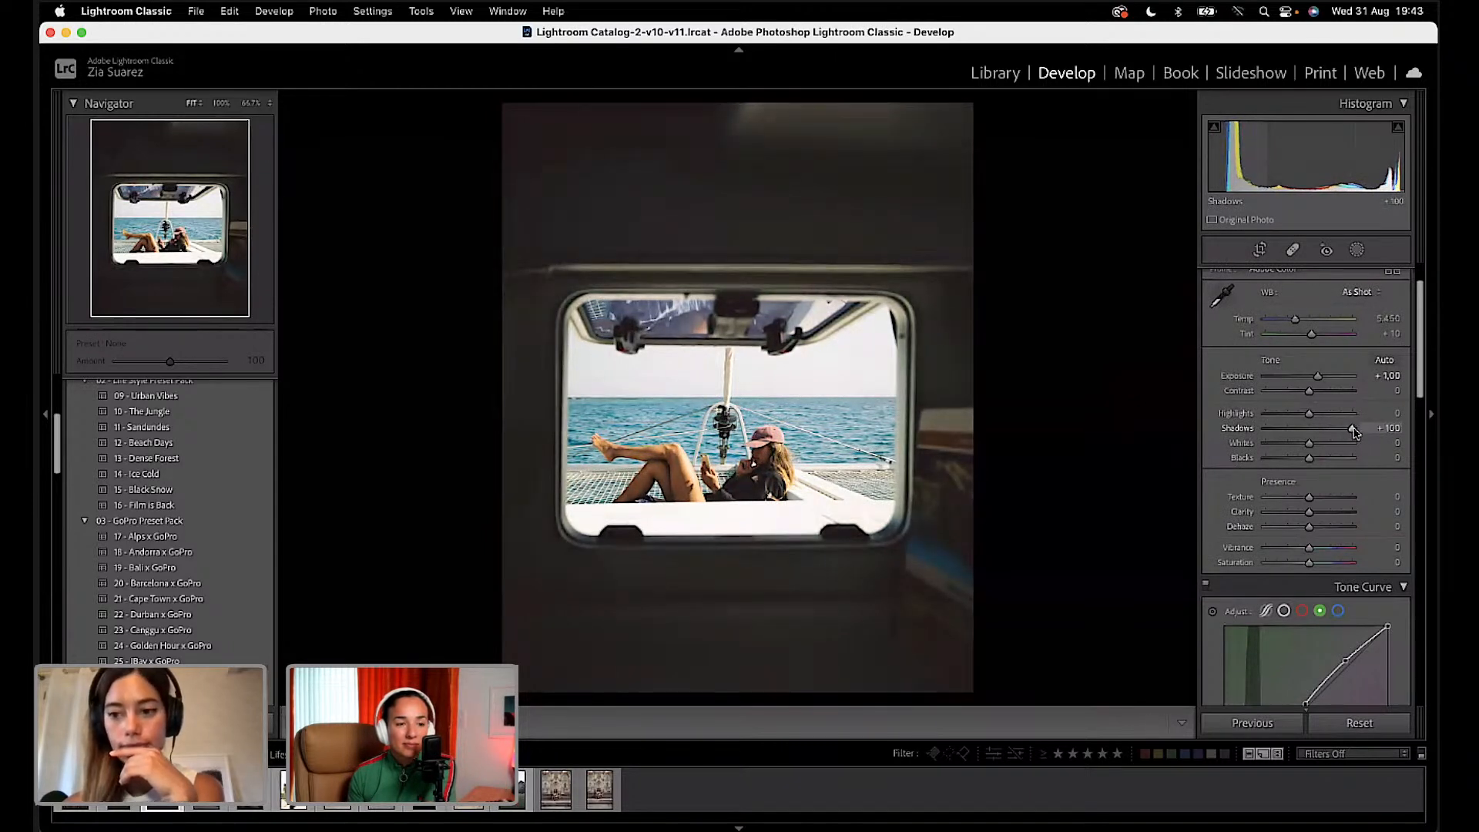
{"action": "scroll", "coordinate": [1293, 602], "scroll_direction": "down", "scroll_amount": 1}
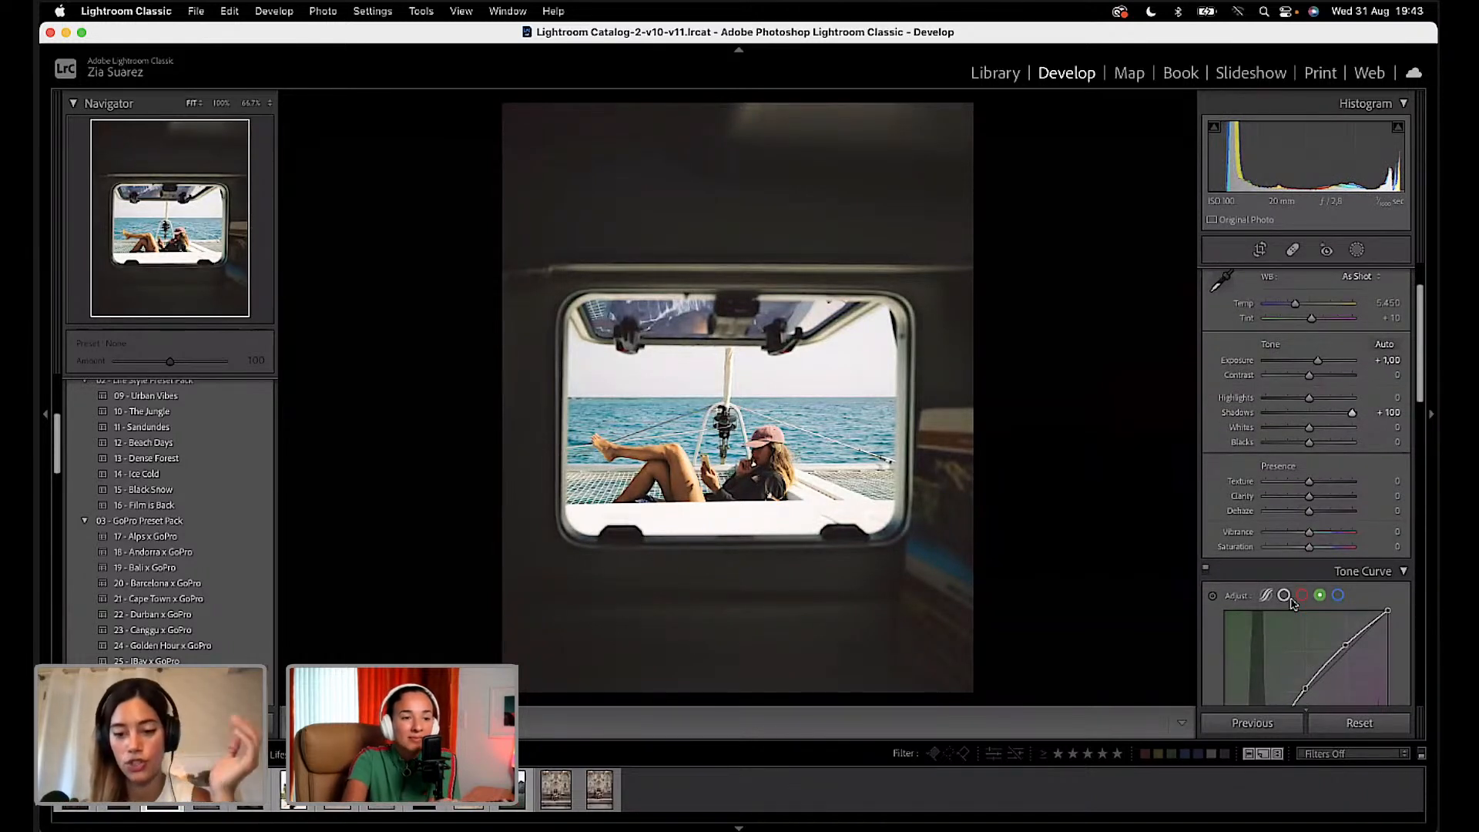
Step: Compare the photo with and without the tone curve adjustments several times, leaving them enabled
{"action": "scroll", "coordinate": [1293, 603], "scroll_direction": "down", "scroll_amount": 3}
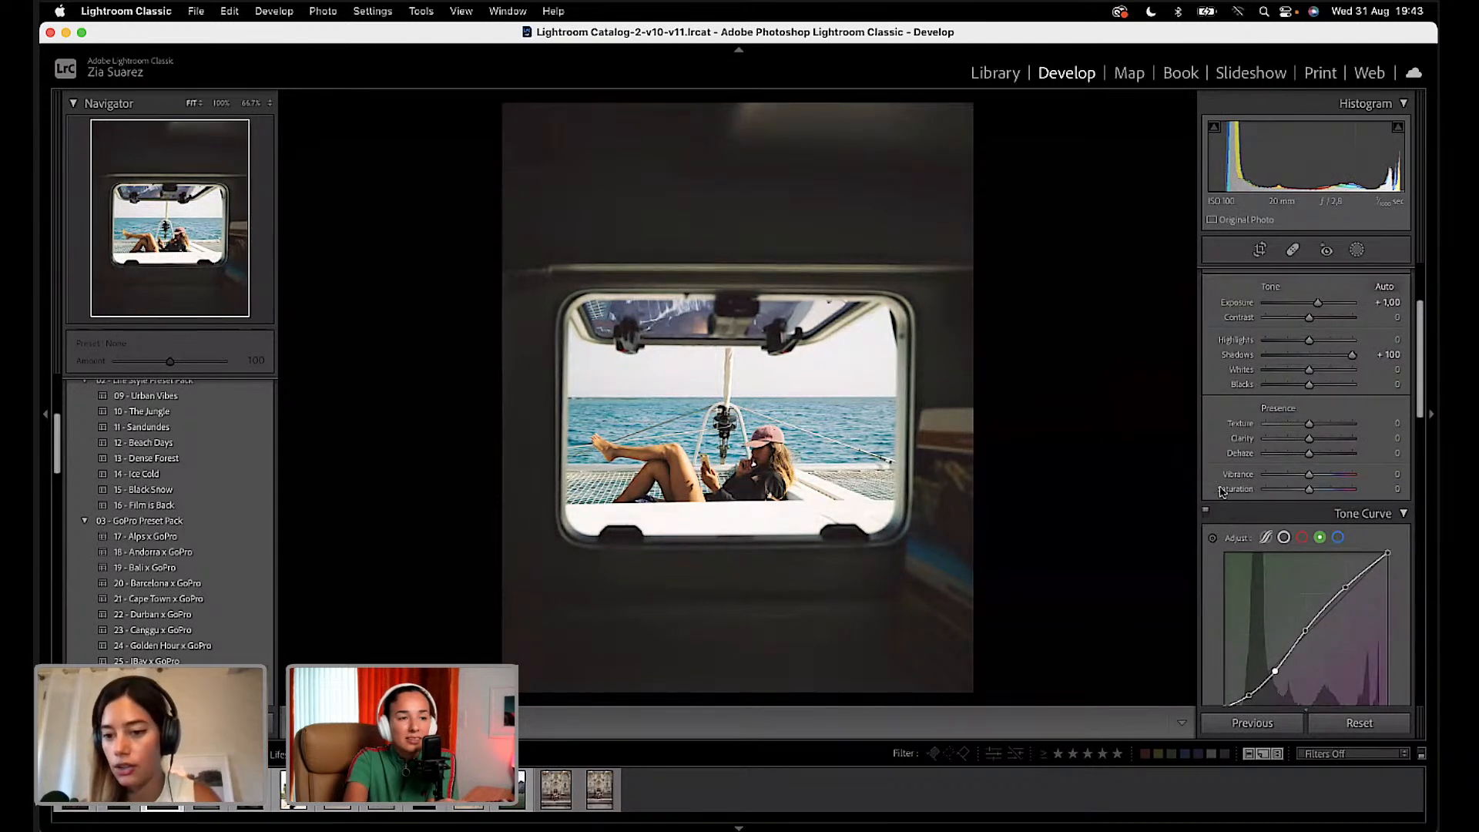
{"action": "left_click", "coordinate": [1207, 515]}
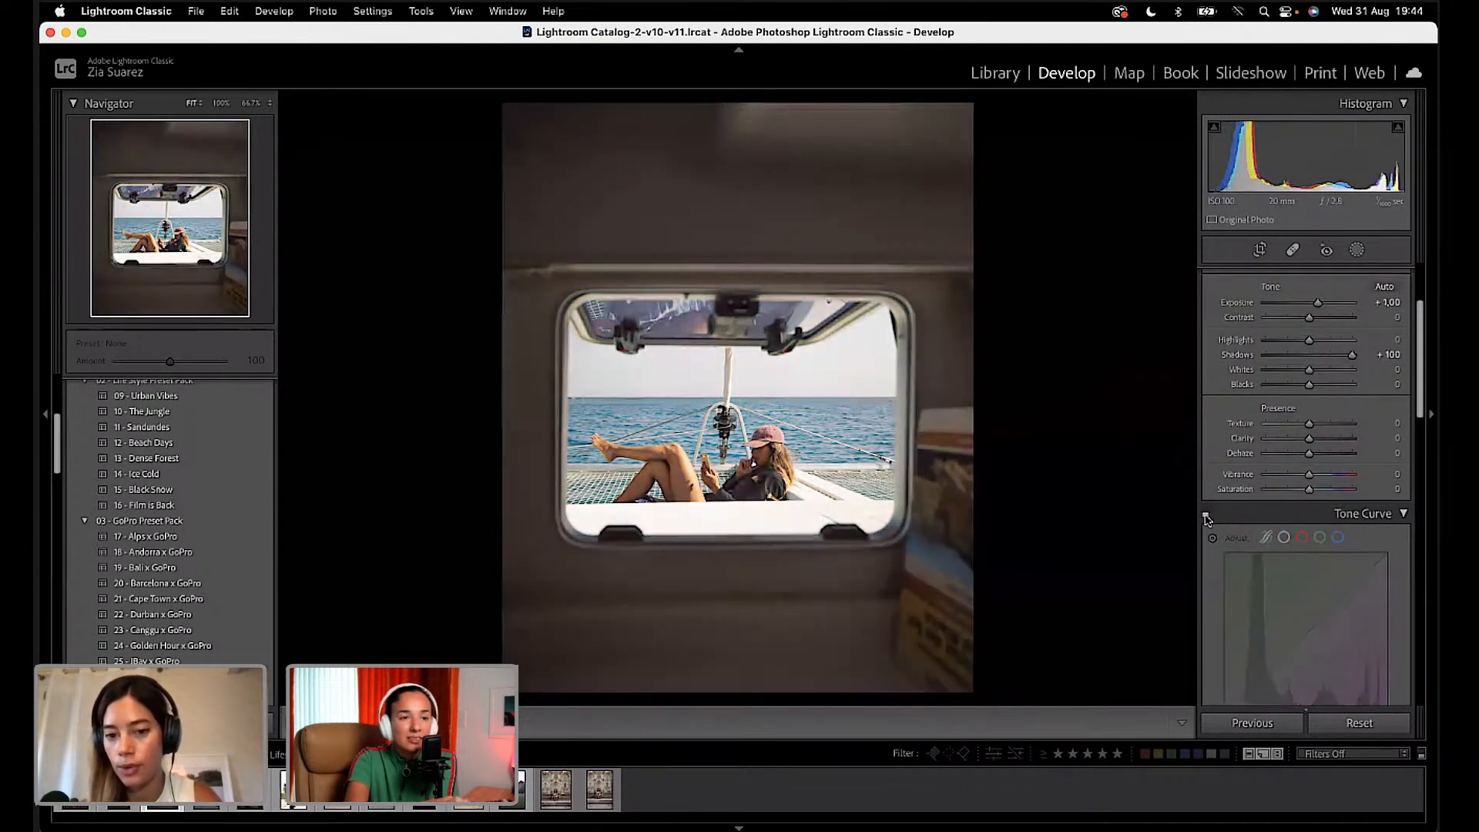
{"action": "left_click", "coordinate": [1207, 515]}
{"action": "left_click", "coordinate": [1206, 515]}
{"action": "left_click", "coordinate": [1207, 514]}
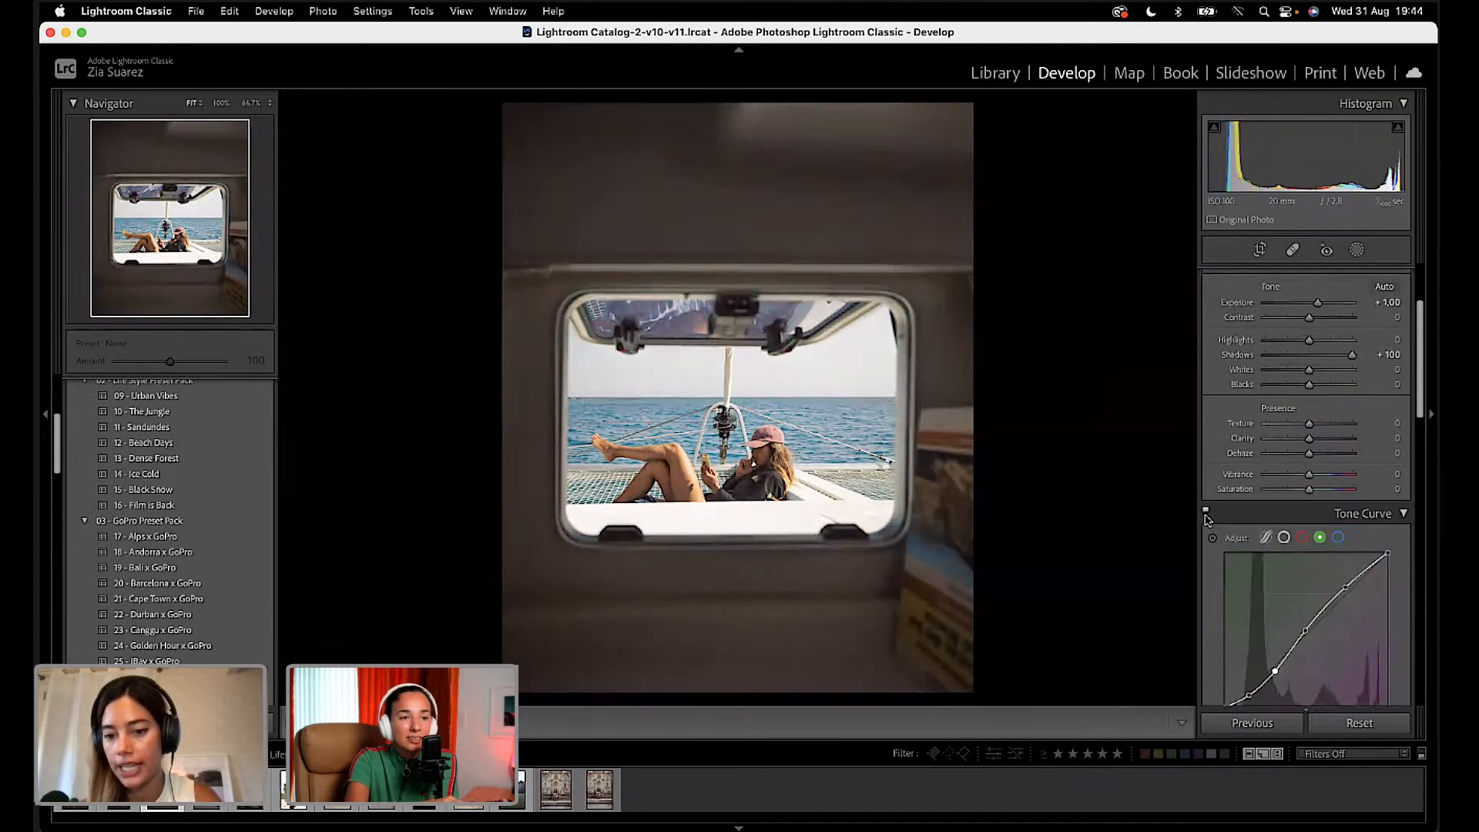
{"action": "left_click", "coordinate": [1207, 515]}
{"action": "left_click", "coordinate": [1206, 515]}
{"action": "left_click", "coordinate": [1207, 515]}
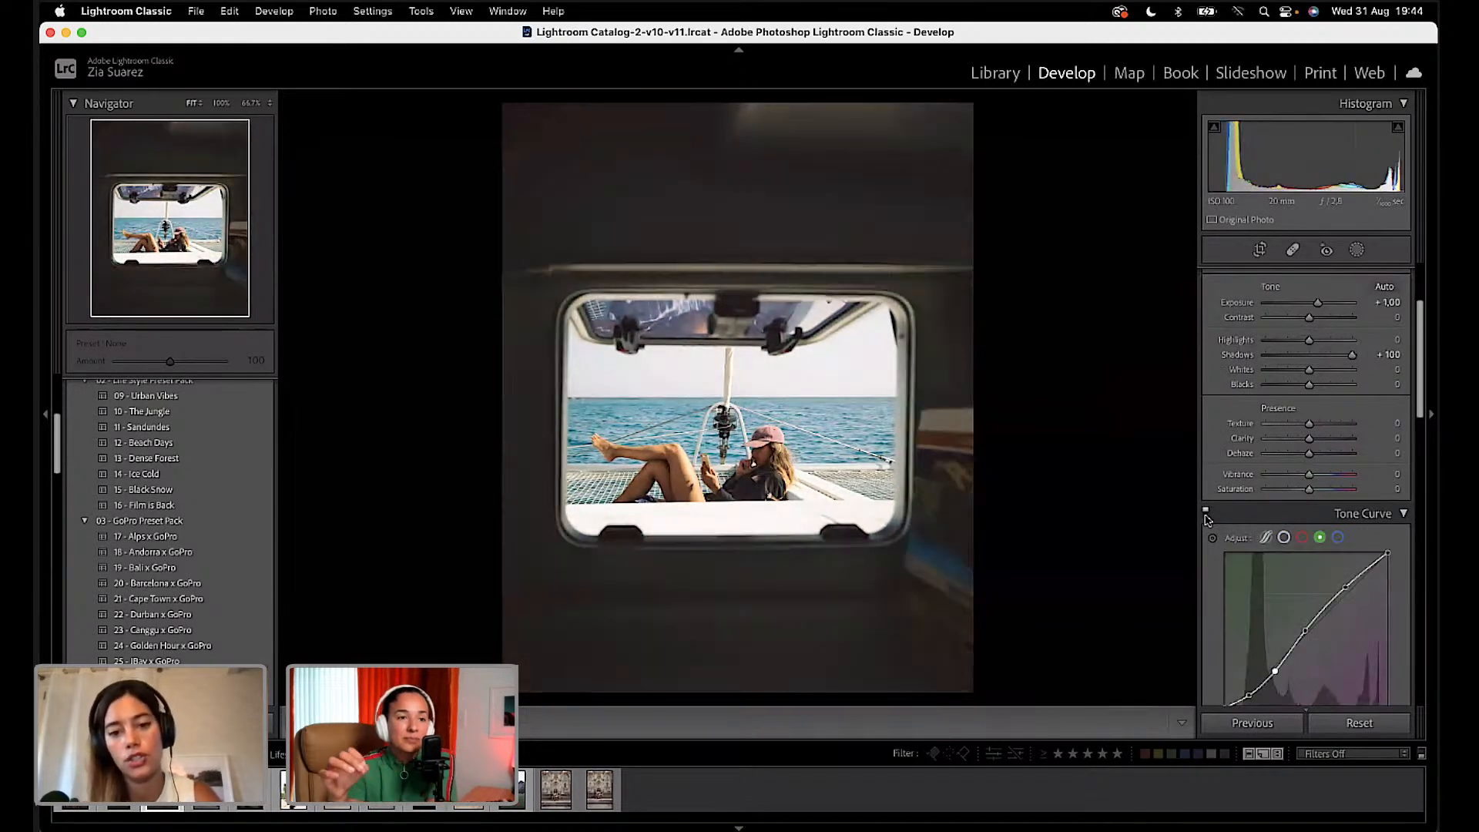
{"action": "left_click", "coordinate": [1207, 514]}
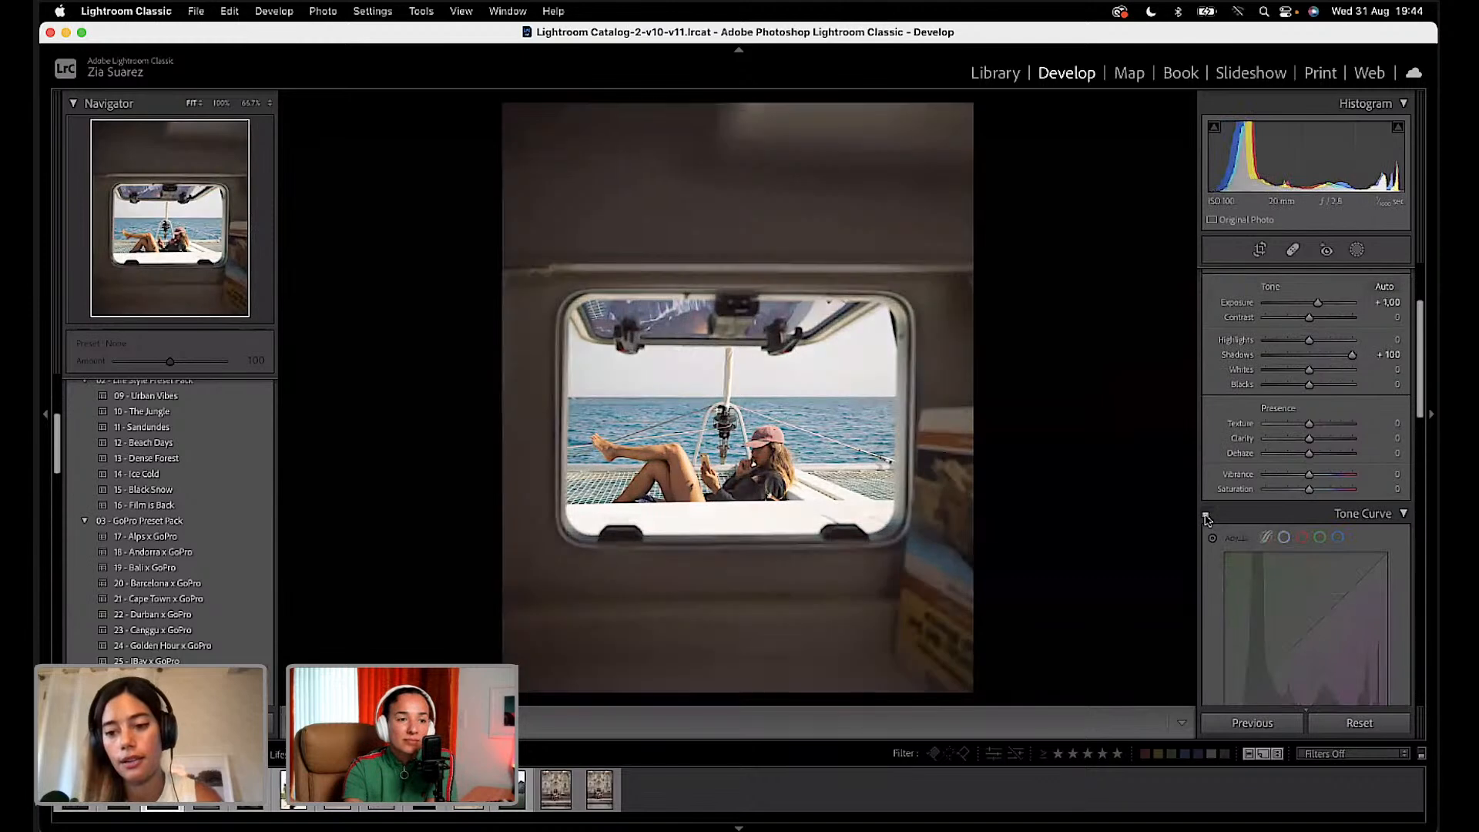
{"action": "left_click", "coordinate": [1207, 515]}
Step: In Color Grading, try several midtone tints and settle on a subtle blue
{"action": "scroll", "coordinate": [1207, 520], "scroll_direction": "up", "scroll_amount": 3}
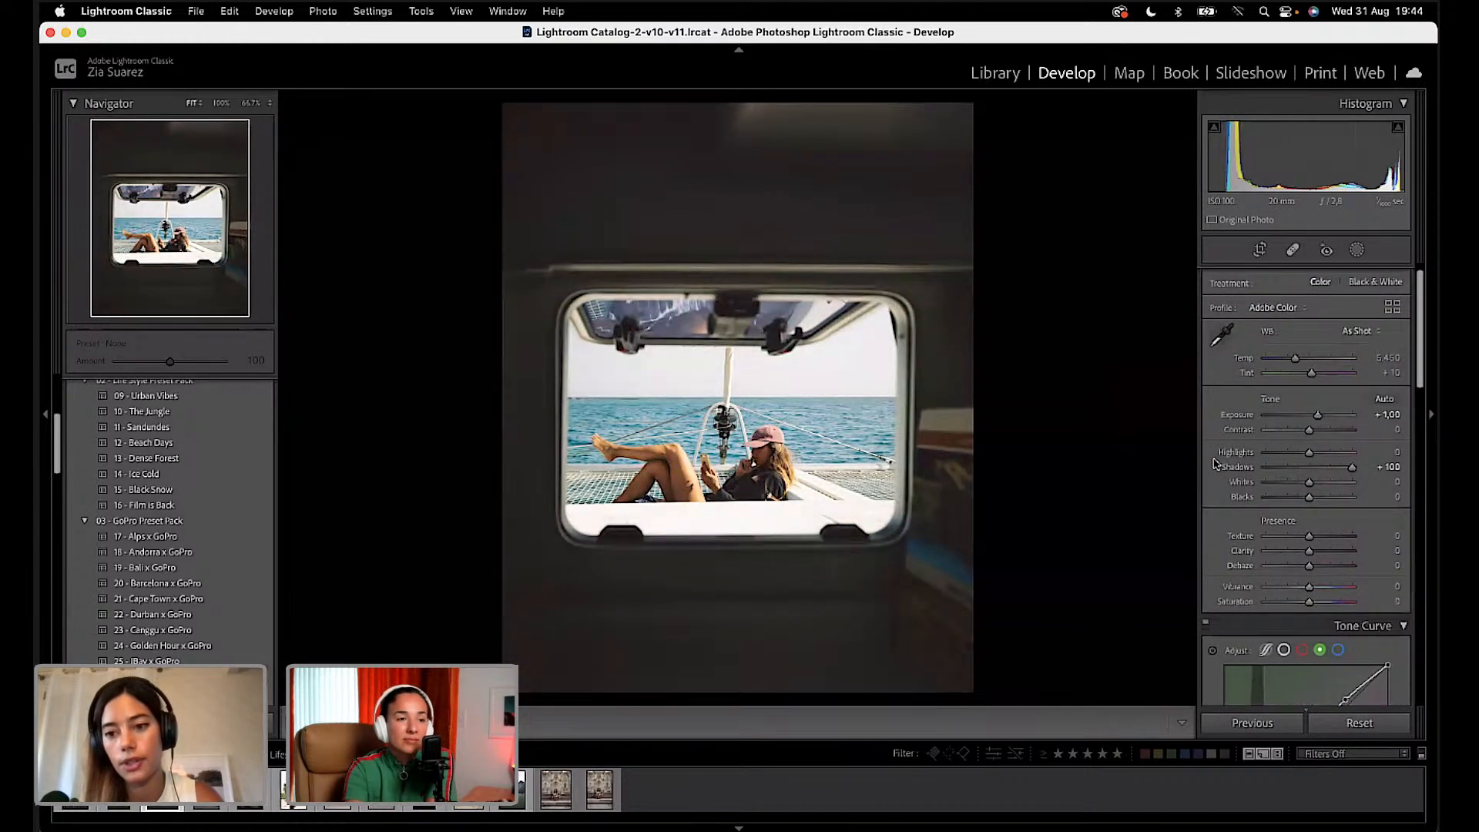
{"action": "scroll", "coordinate": [1223, 347], "scroll_direction": "down", "scroll_amount": 3}
{"action": "scroll", "coordinate": [1223, 352], "scroll_direction": "down", "scroll_amount": 5}
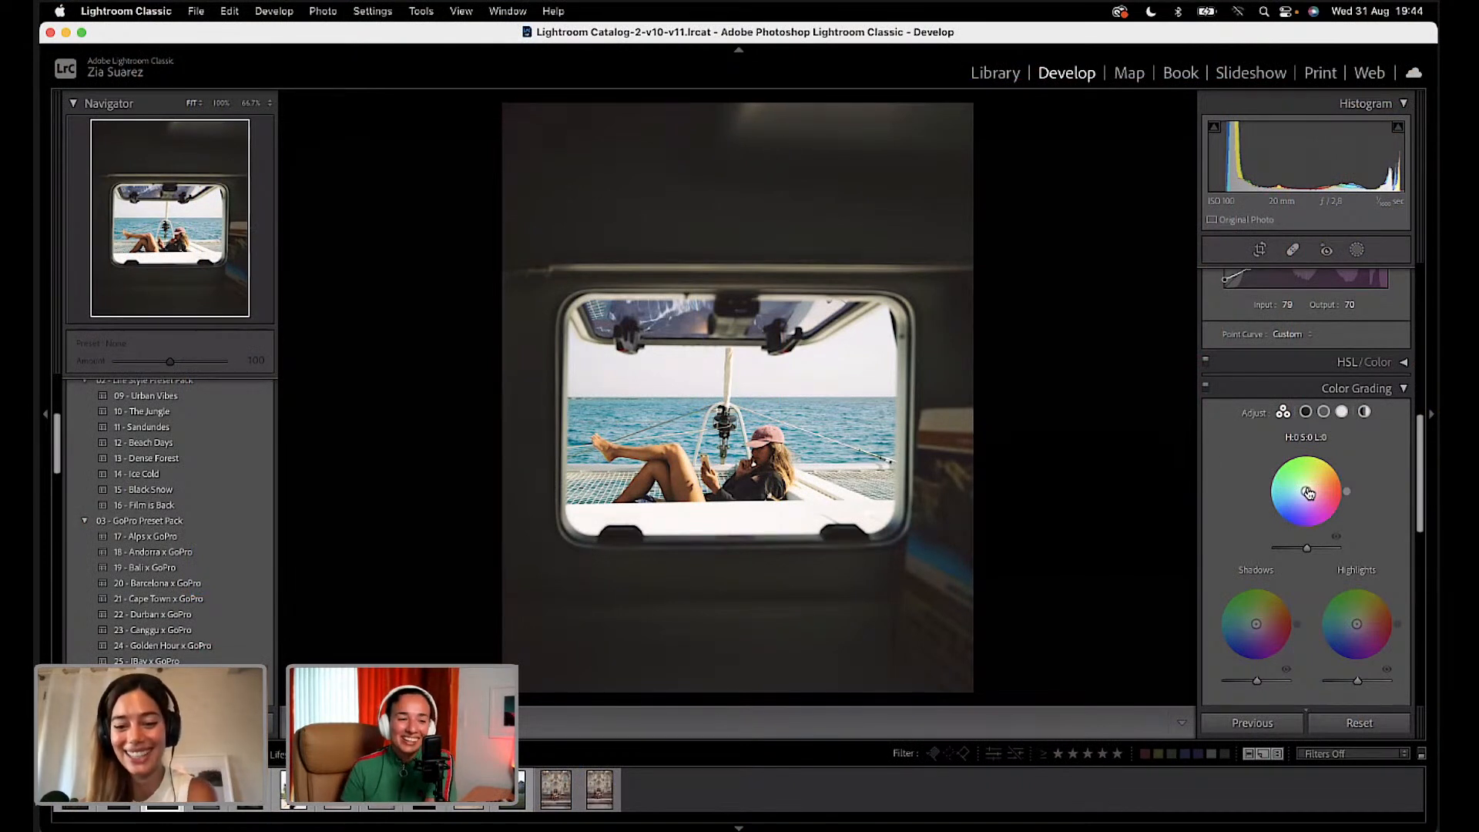
{"action": "left_click_drag", "start_coordinate": [1307, 493], "coordinate": [1278, 521]}
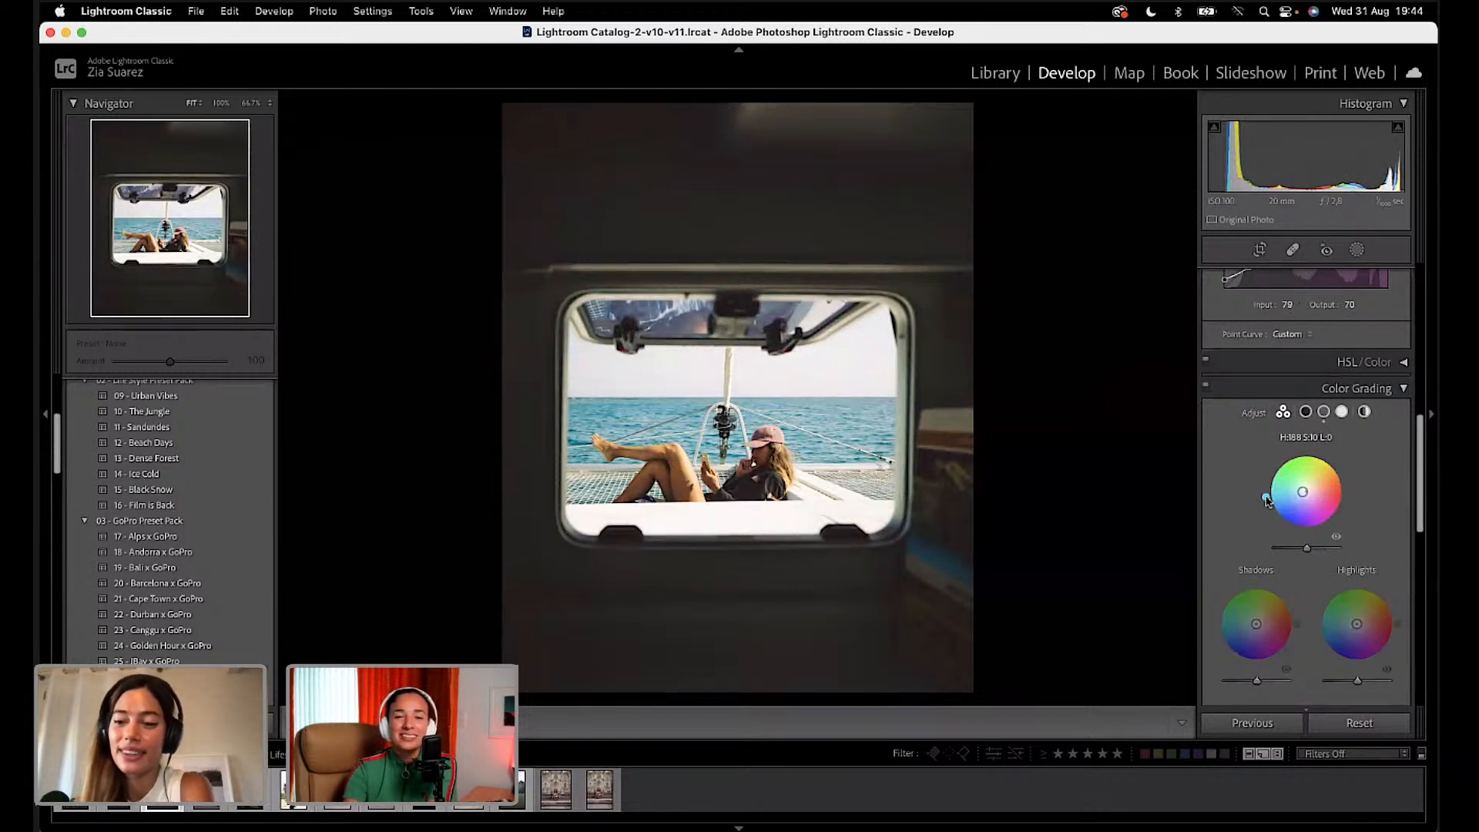
{"action": "mouse_move", "coordinate": [1264, 504]}
{"action": "left_mouse_down"}
{"action": "mouse_move", "coordinate": [1278, 520]}
{"action": "mouse_move", "coordinate": [1267, 482]}
{"action": "left_mouse_up"}
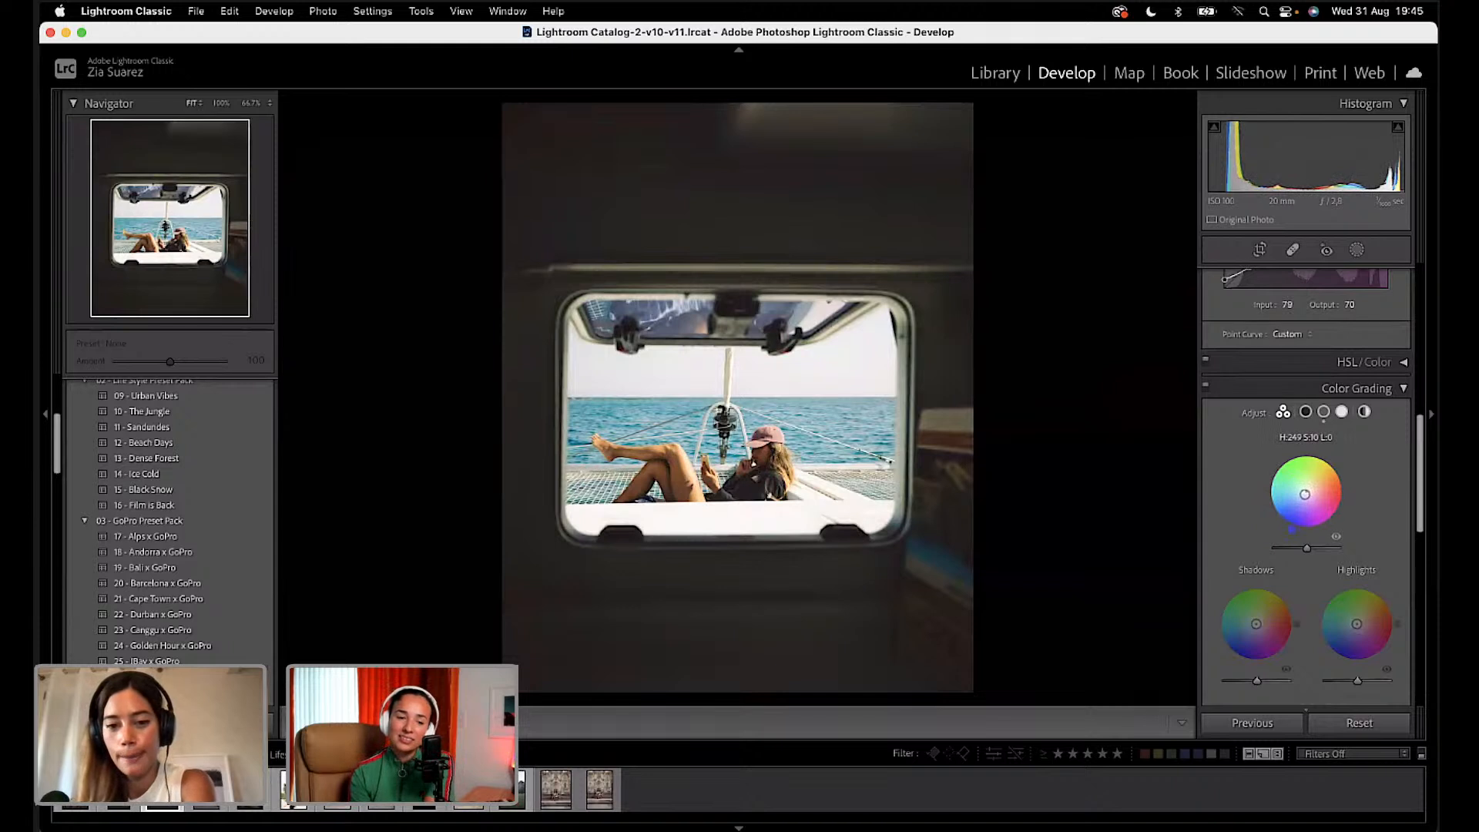
{"action": "mouse_move", "coordinate": [1266, 493]}
{"action": "left_mouse_down"}
{"action": "mouse_move", "coordinate": [1267, 478]}
{"action": "mouse_move", "coordinate": [1276, 517]}
{"action": "left_mouse_up"}
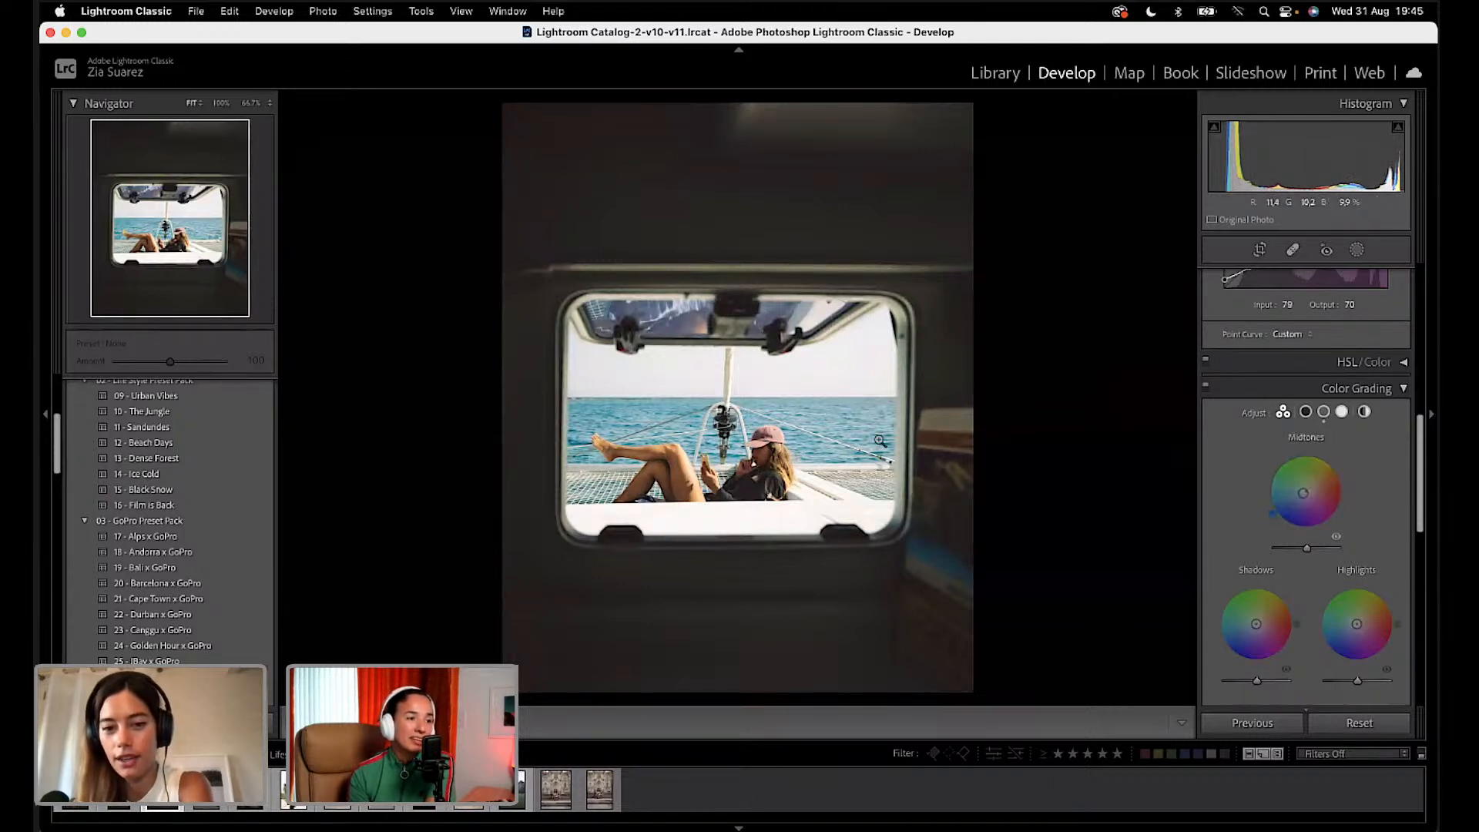
{"action": "mouse_move", "coordinate": [1303, 493]}
{"action": "left_mouse_down"}
{"action": "mouse_move", "coordinate": [1282, 508]}
{"action": "mouse_move", "coordinate": [1299, 500]}
{"action": "left_mouse_up"}
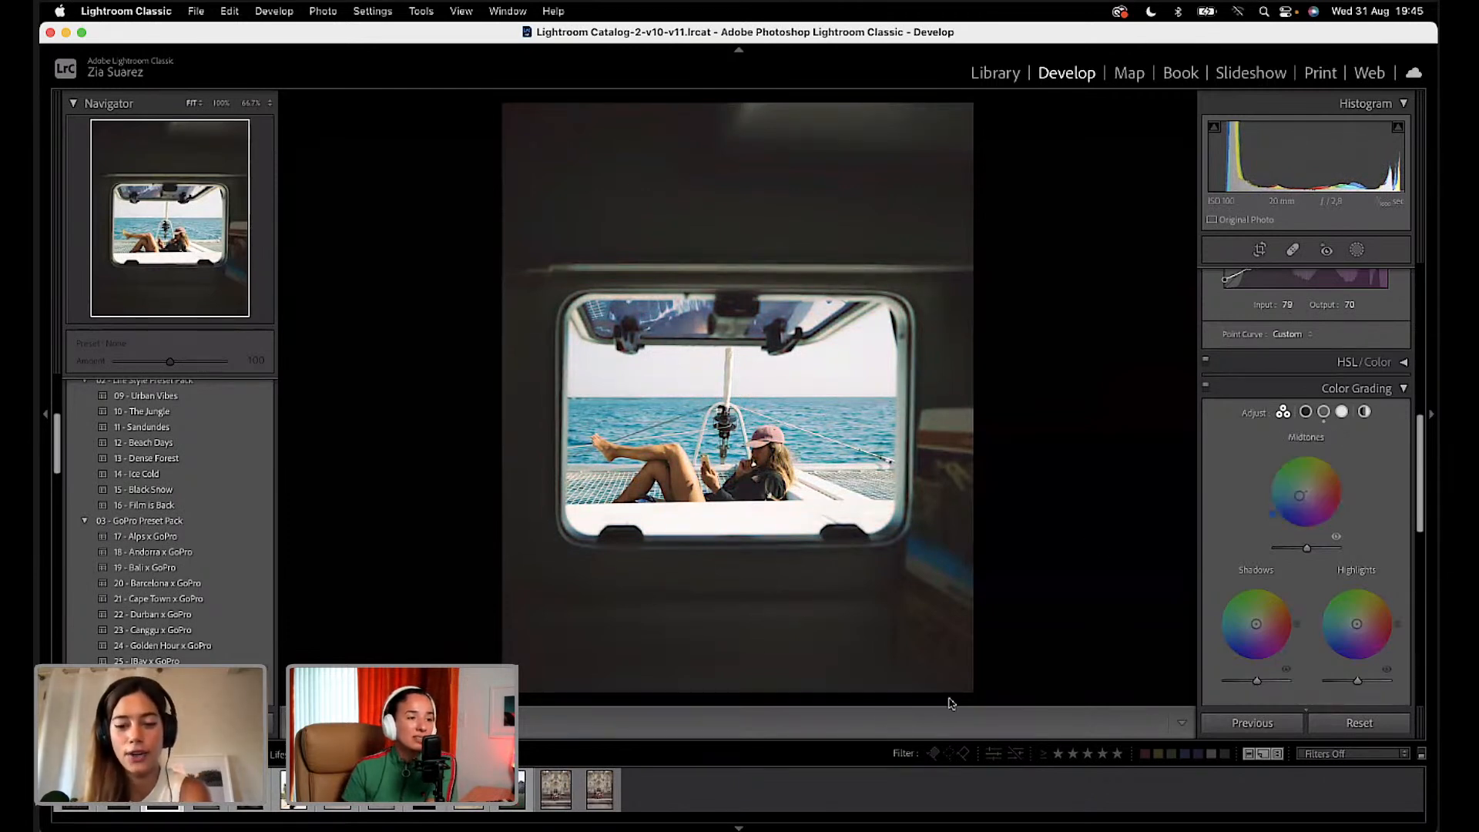
Step: In Color Grading, try orange and magenta tints for the shadows and settle on a subtle magenta-pink
{"action": "scroll", "coordinate": [1287, 547], "scroll_direction": "down", "scroll_amount": 3}
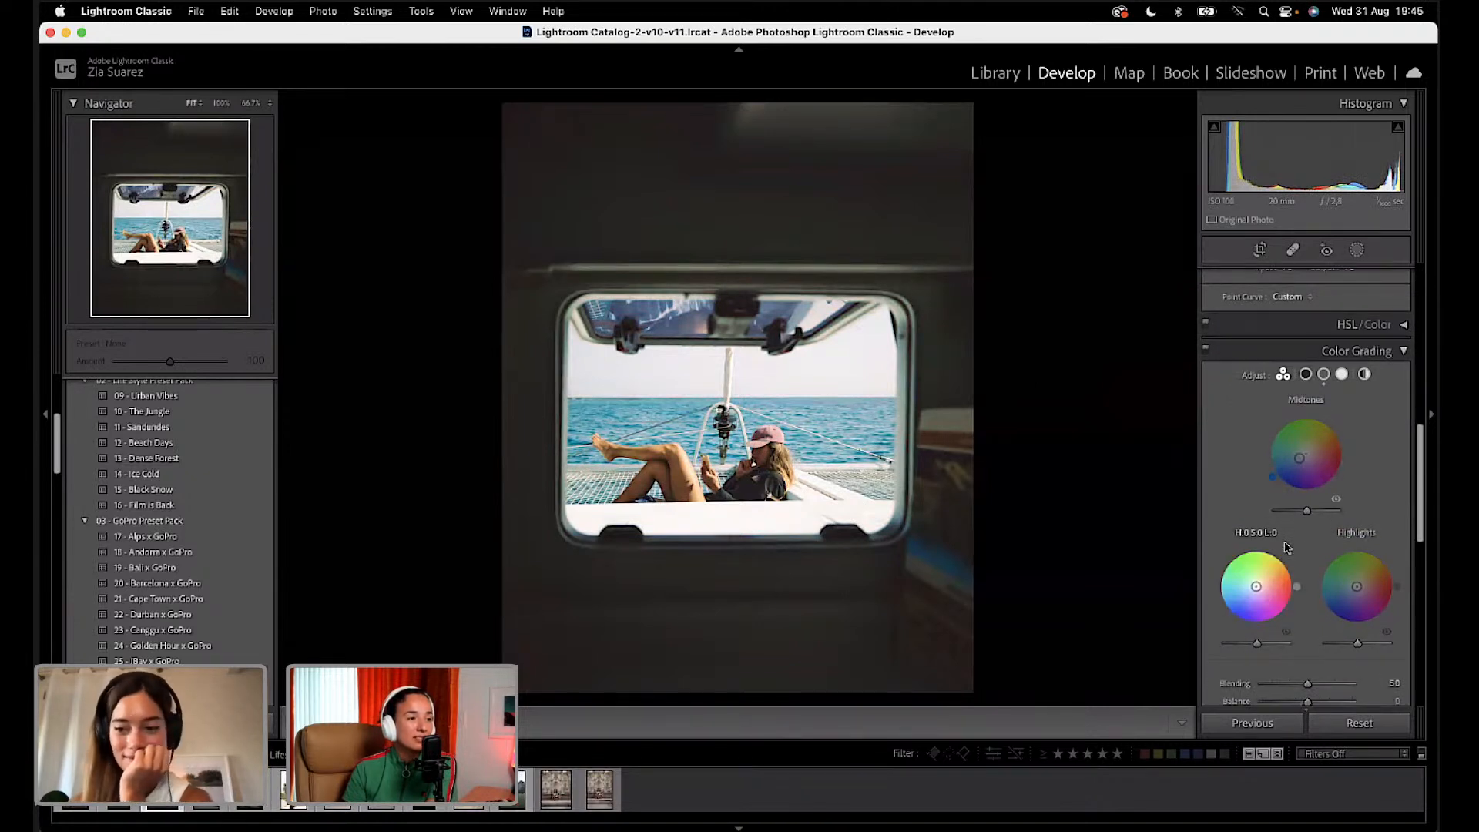
{"action": "scroll", "coordinate": [1286, 547], "scroll_direction": "down", "scroll_amount": 2}
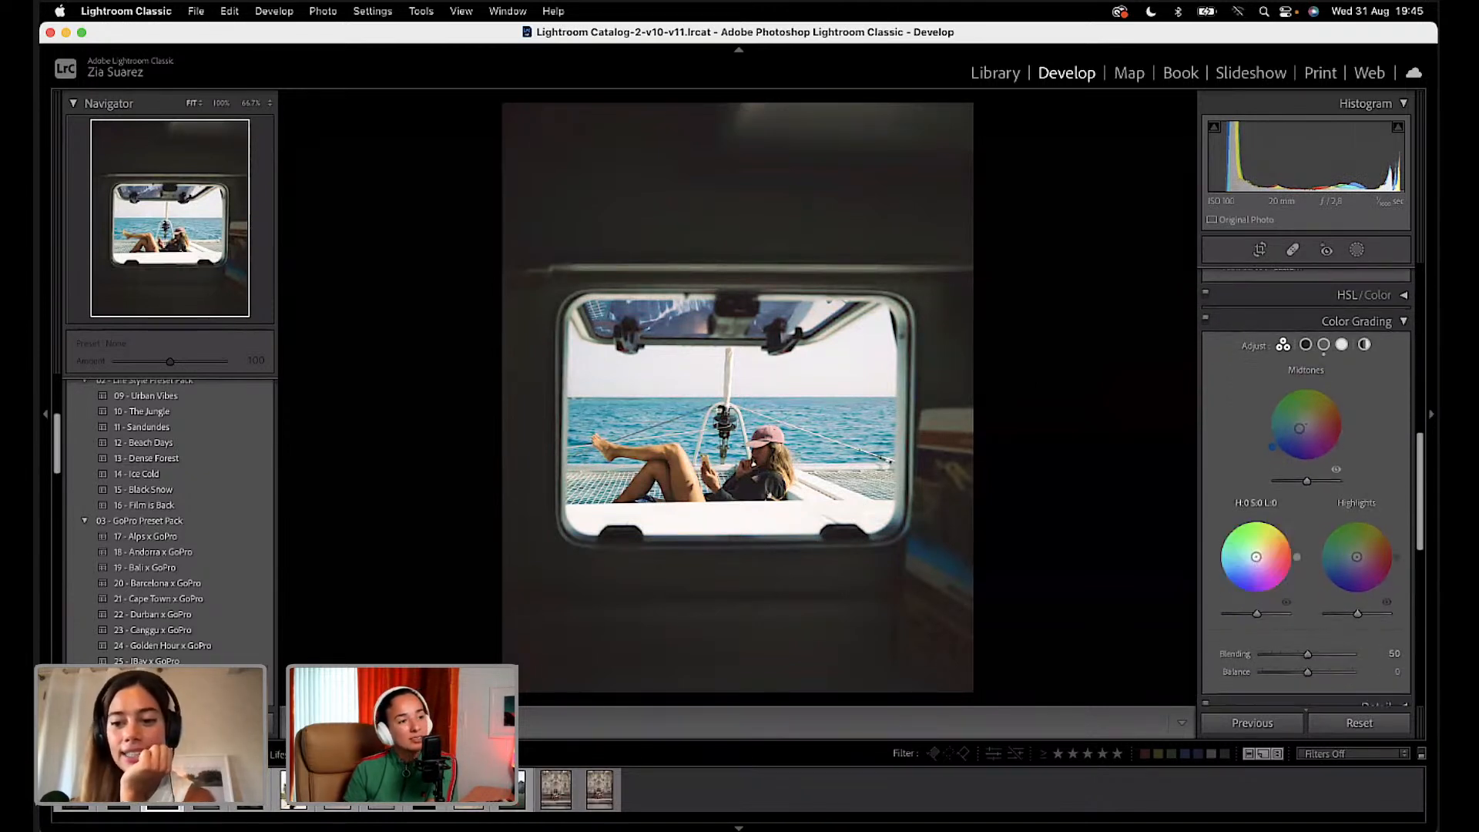
{"action": "left_click_drag", "start_coordinate": [1256, 556], "coordinate": [1260, 557]}
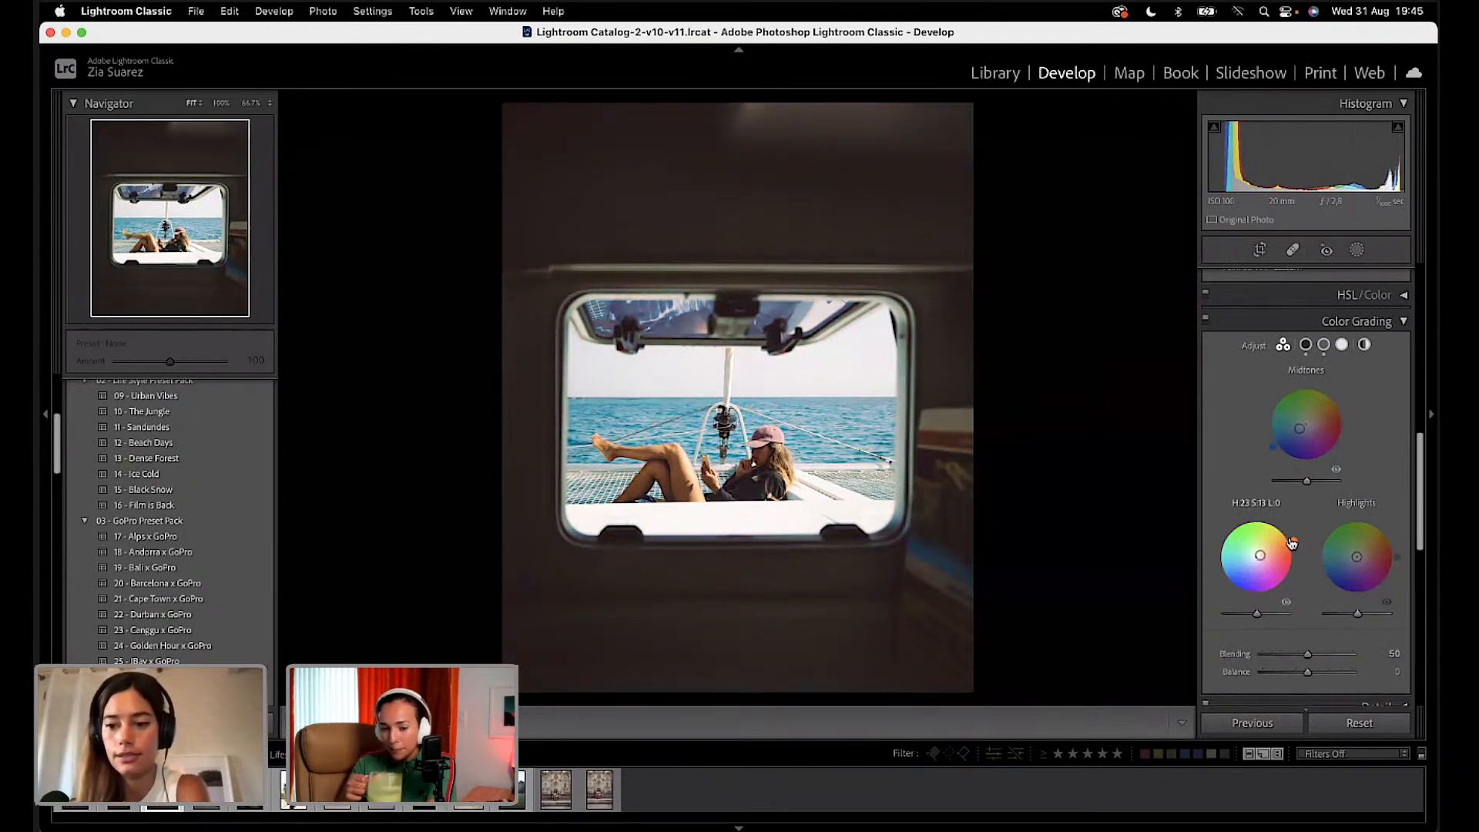
{"action": "mouse_move", "coordinate": [1260, 558]}
{"action": "left_mouse_down"}
{"action": "mouse_move", "coordinate": [1219, 537]}
{"action": "mouse_move", "coordinate": [1227, 588]}
{"action": "mouse_move", "coordinate": [1263, 597]}
{"action": "mouse_move", "coordinate": [1296, 565]}
{"action": "mouse_move", "coordinate": [1288, 582]}
{"action": "left_mouse_up"}
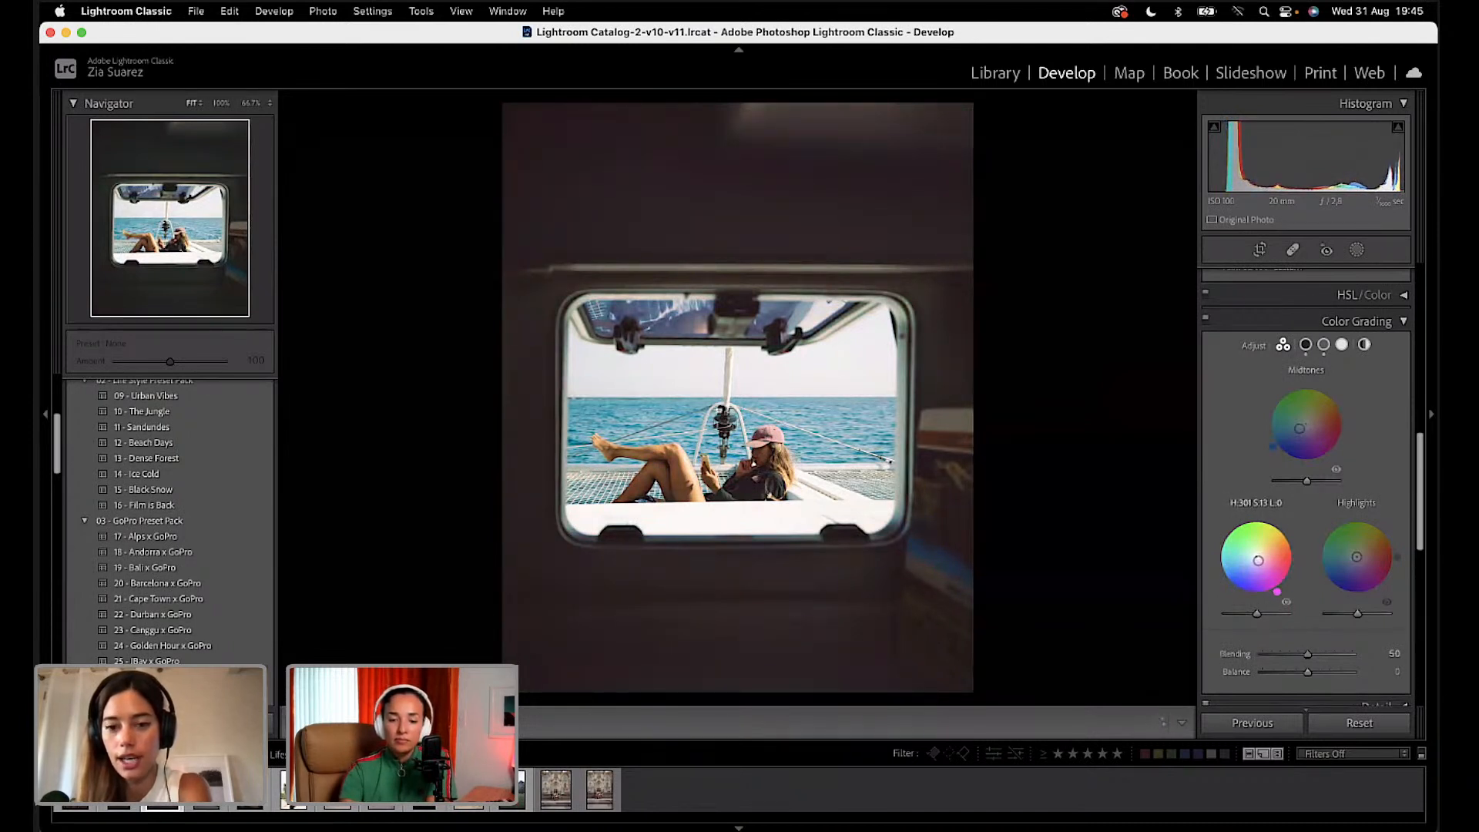
{"action": "mouse_move", "coordinate": [1275, 593]}
{"action": "left_mouse_down"}
{"action": "mouse_move", "coordinate": [1291, 549]}
{"action": "mouse_move", "coordinate": [1249, 517]}
{"action": "mouse_move", "coordinate": [1232, 523]}
{"action": "mouse_move", "coordinate": [1282, 527]}
{"action": "mouse_move", "coordinate": [1270, 521]}
{"action": "mouse_move", "coordinate": [1286, 585]}
{"action": "left_mouse_up"}
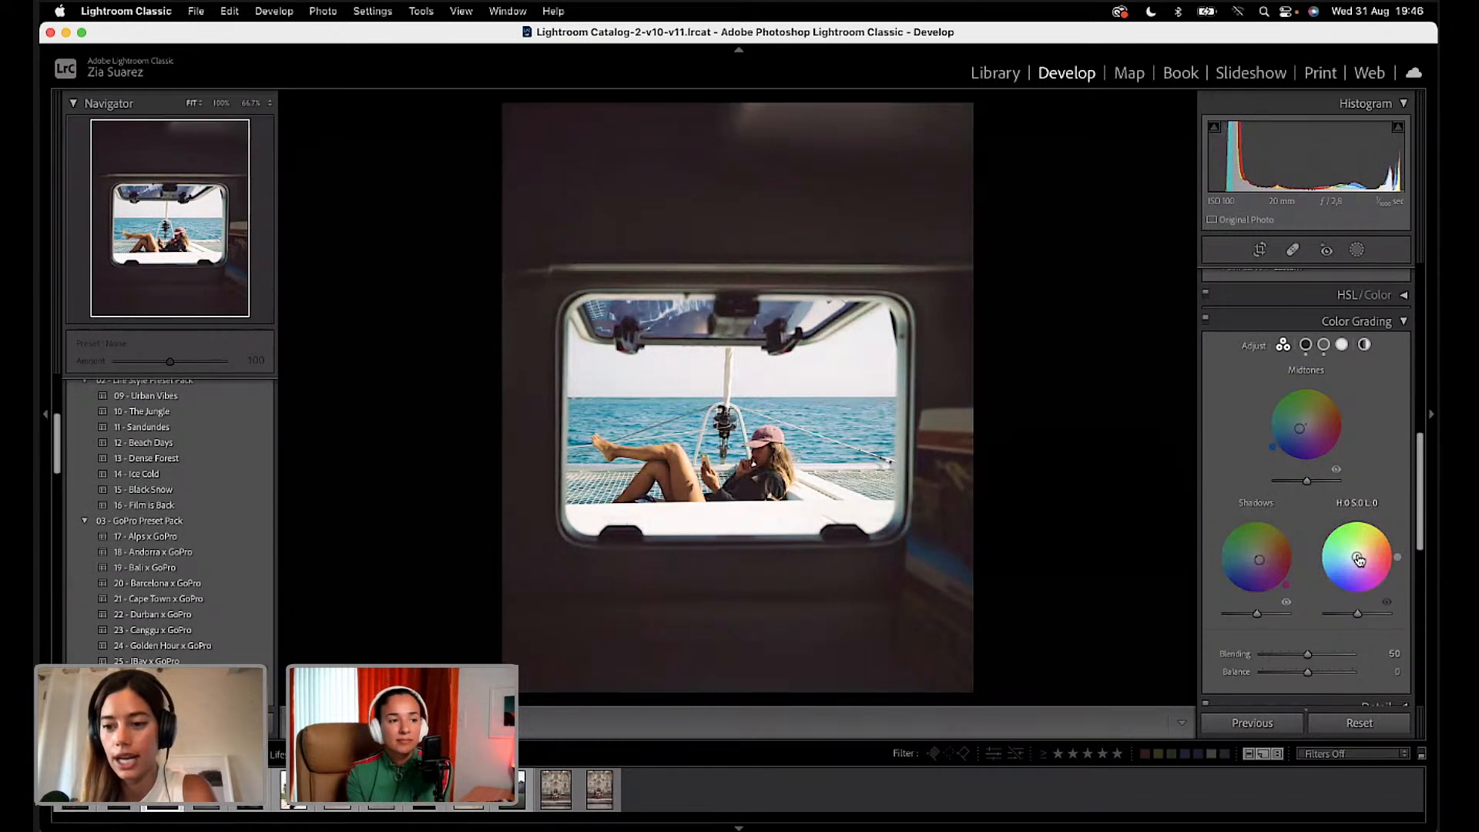
Step: Try yellow and teal tints for the Color Grading highlights, and settle on blue with hue 223 and saturation 40
{"action": "left_click_drag", "start_coordinate": [1361, 554], "coordinate": [1360, 552]}
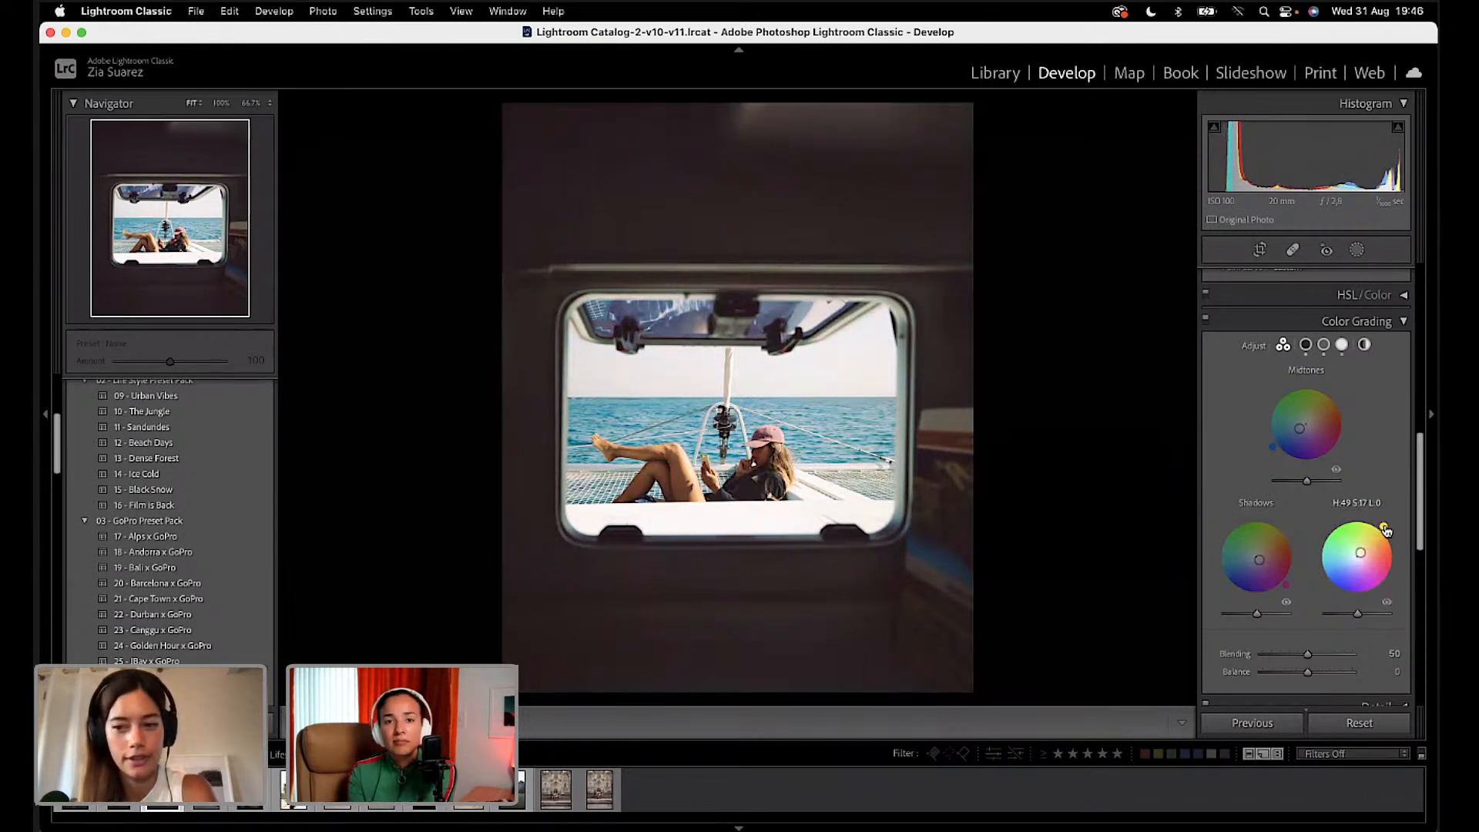
{"action": "left_click_drag", "start_coordinate": [1384, 526], "coordinate": [1349, 555]}
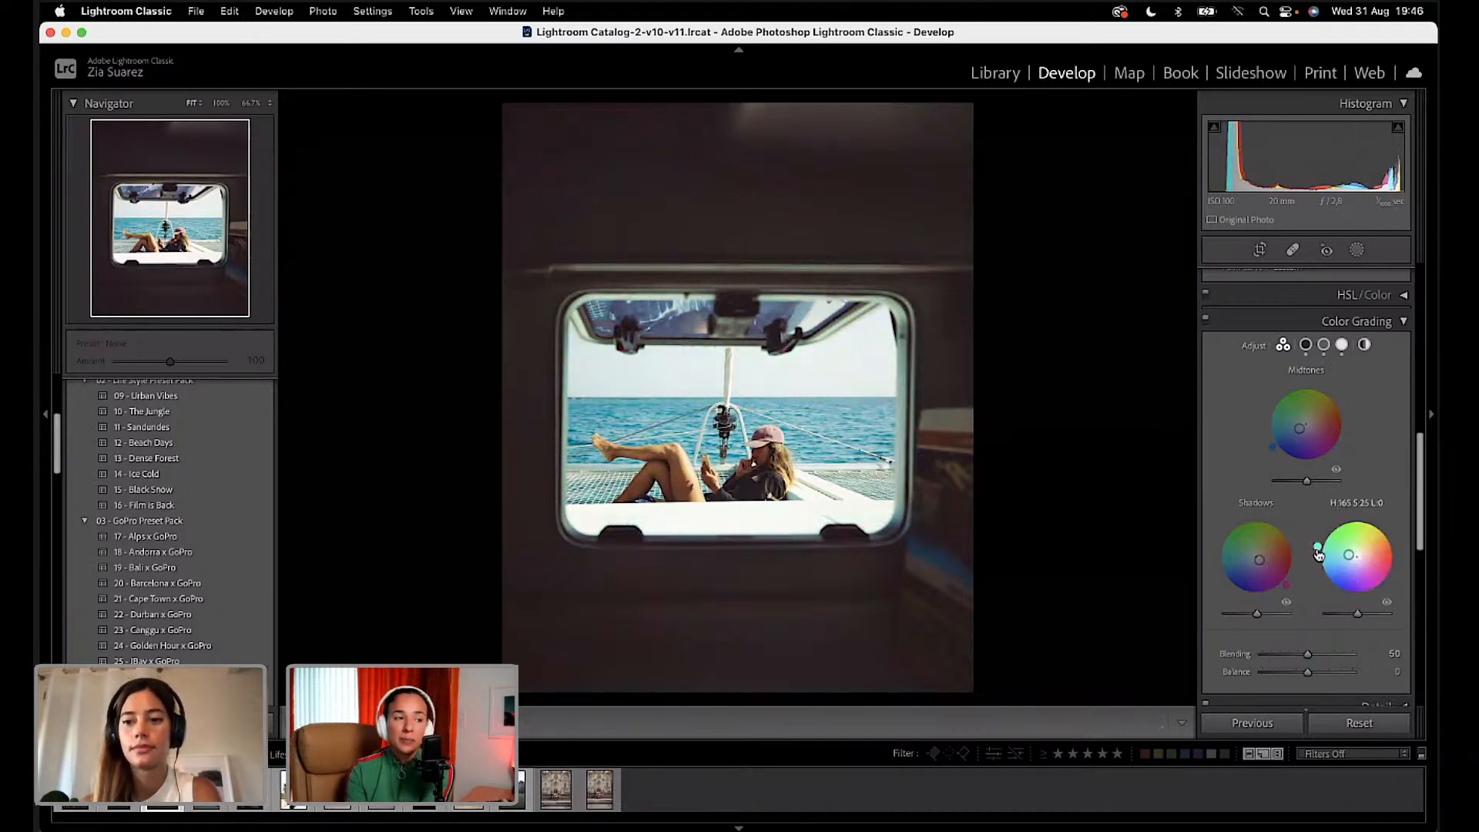
{"action": "left_click_drag", "start_coordinate": [1349, 555], "coordinate": [1326, 584]}
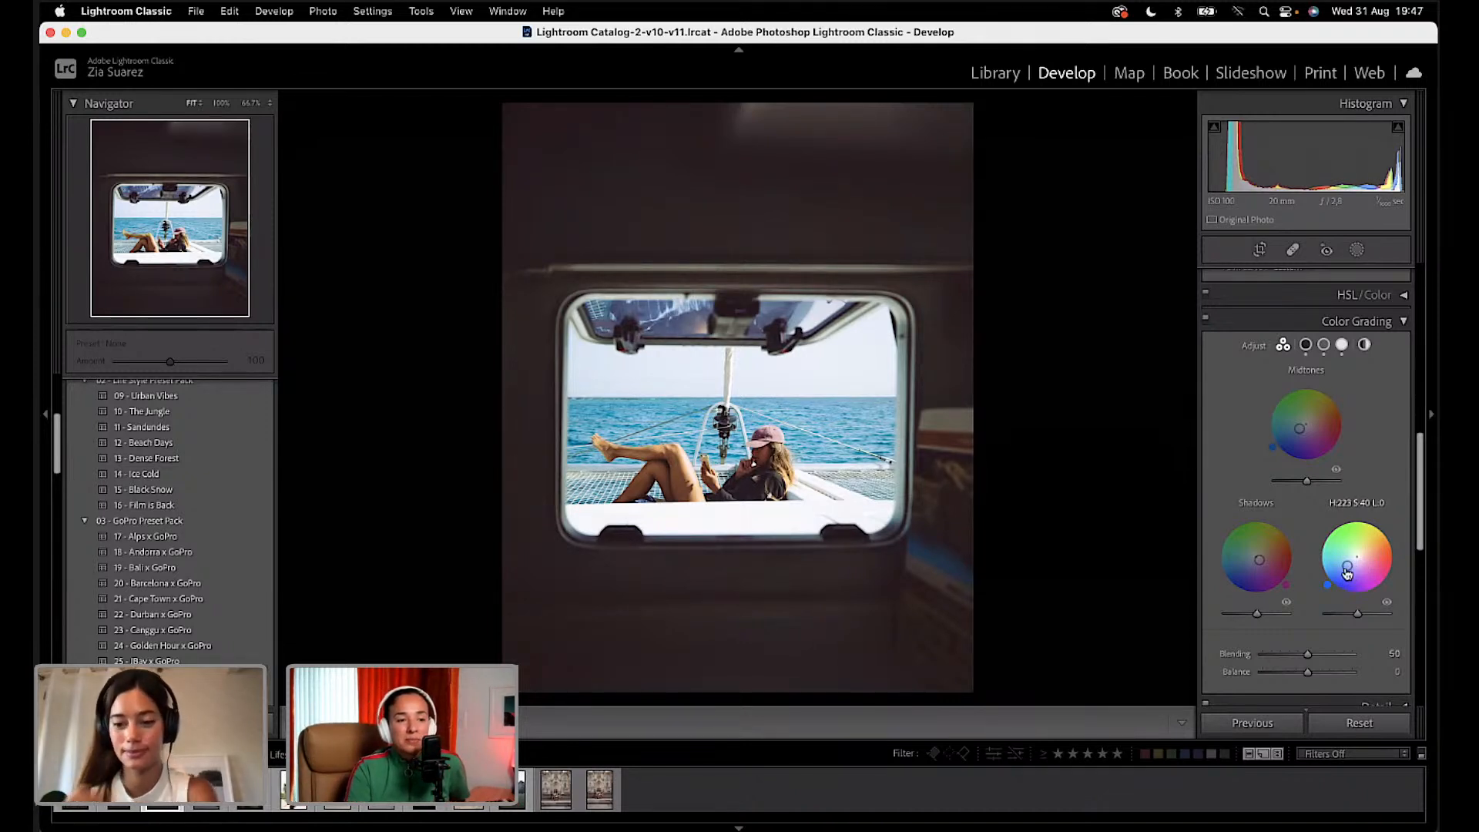
{"action": "scroll", "coordinate": [1313, 657], "scroll_direction": "down", "scroll_amount": 1}
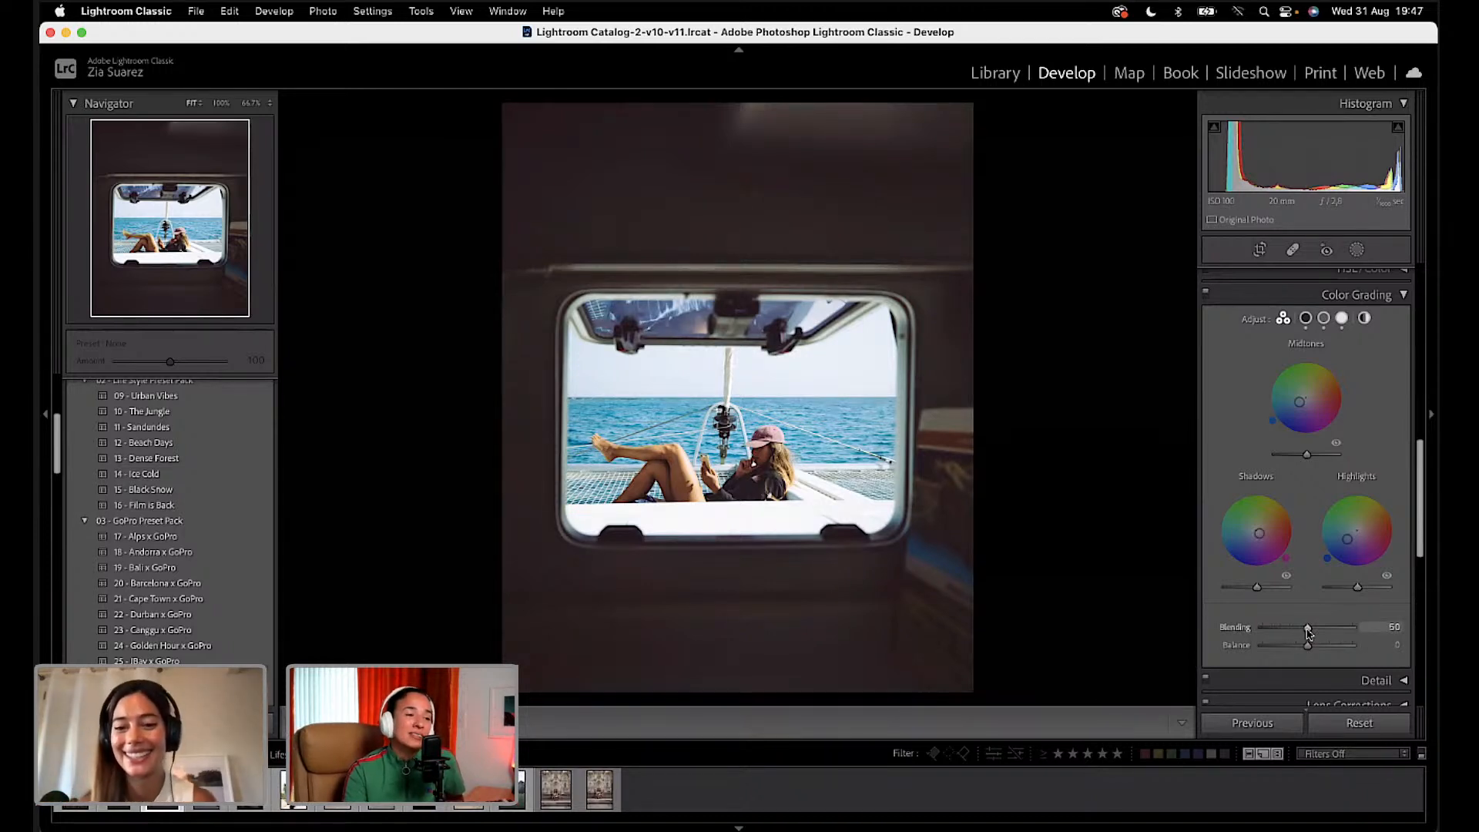
Step: Try lower and higher Color Grading Blending values, including 43 and 100, and settle on 51
{"action": "left_click_drag", "start_coordinate": [1307, 629], "coordinate": [1300, 632]}
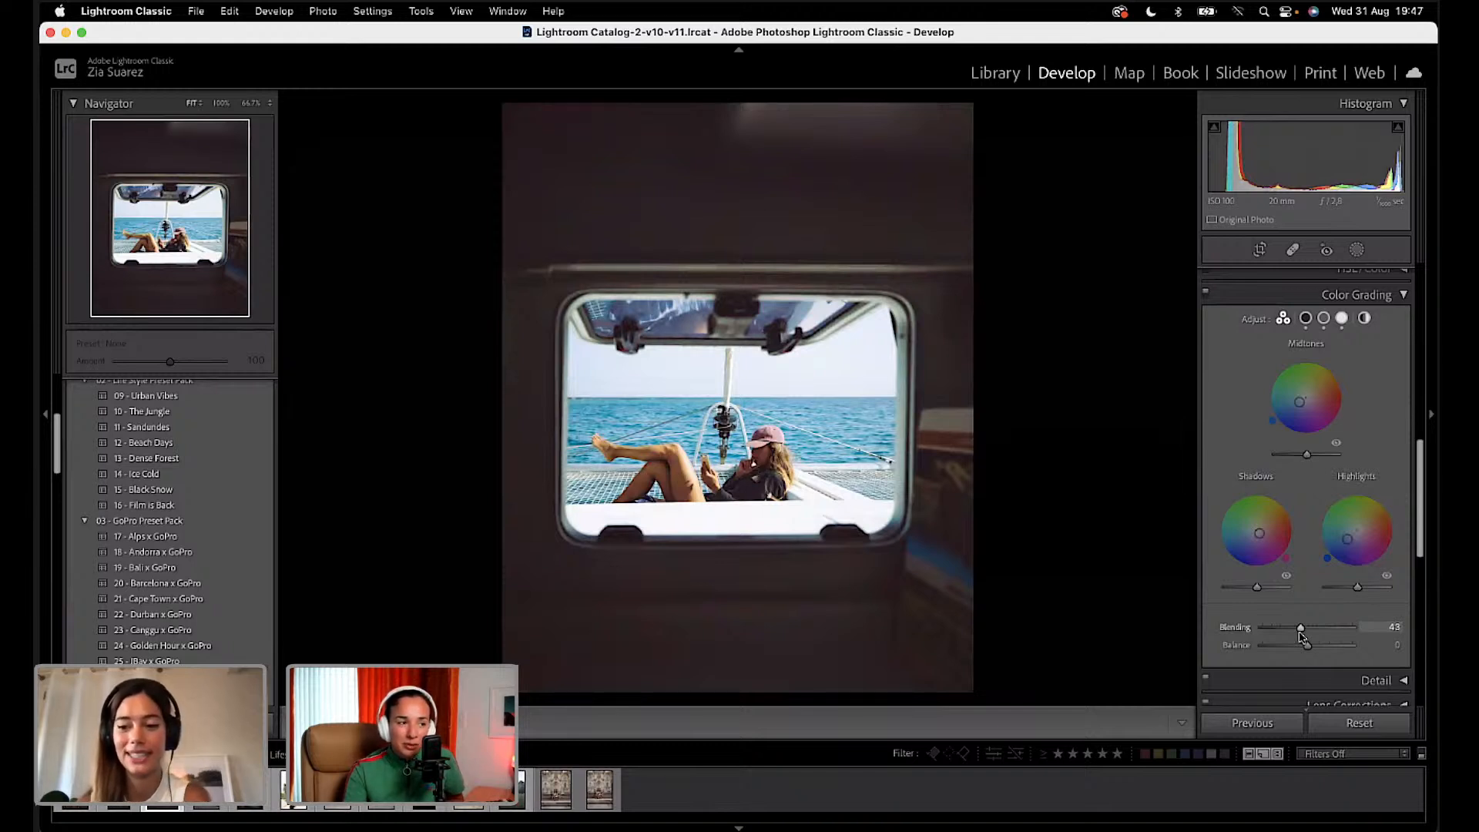
{"action": "mouse_move", "coordinate": [1302, 630]}
{"action": "left_mouse_down"}
{"action": "mouse_move", "coordinate": [1323, 631]}
{"action": "mouse_move", "coordinate": [1308, 631]}
{"action": "left_mouse_up"}
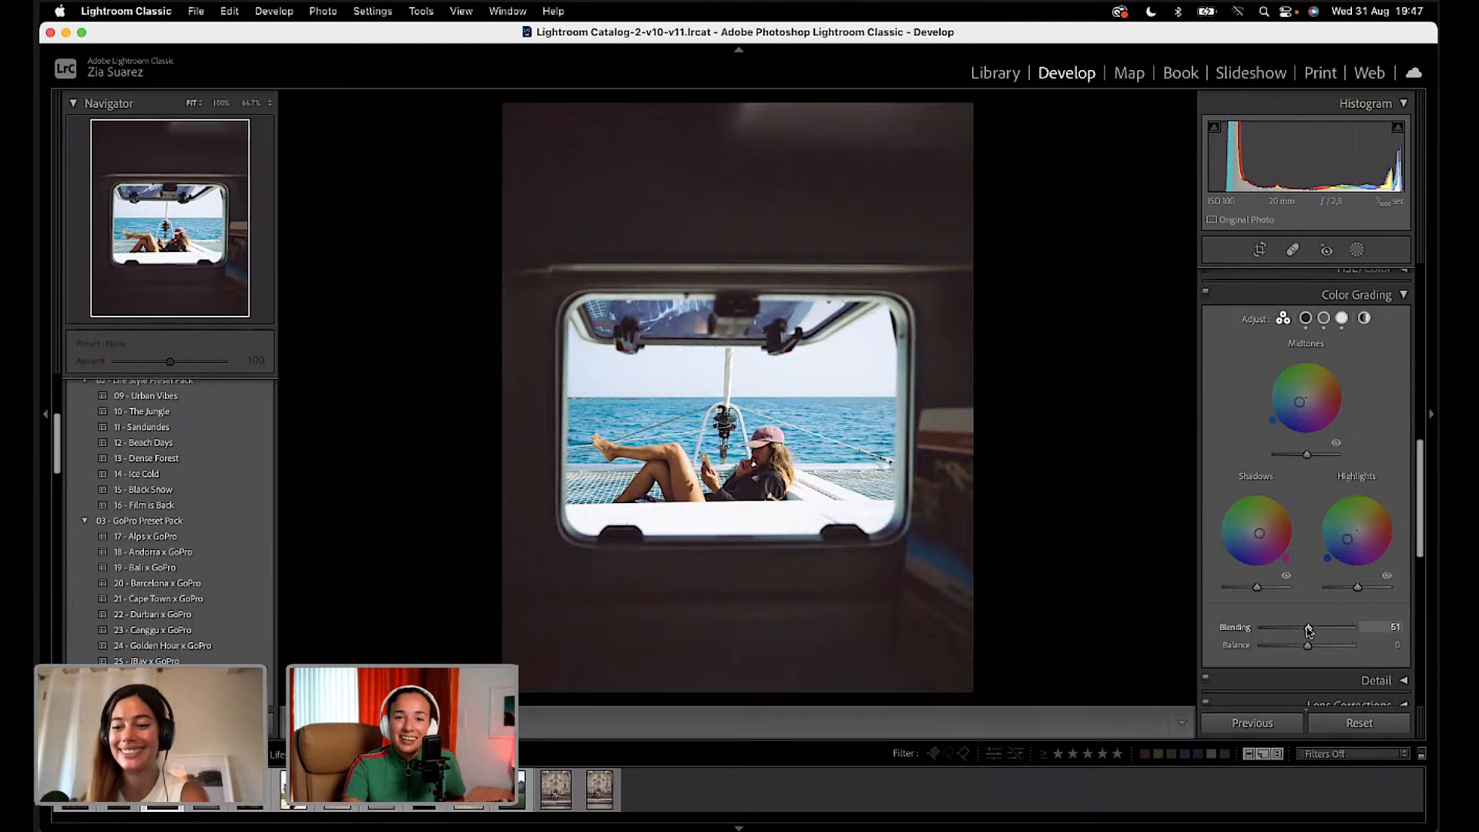
{"action": "left_click_drag", "start_coordinate": [1308, 630], "coordinate": [1270, 636]}
{"action": "double_click", "coordinate": [1269, 630]}
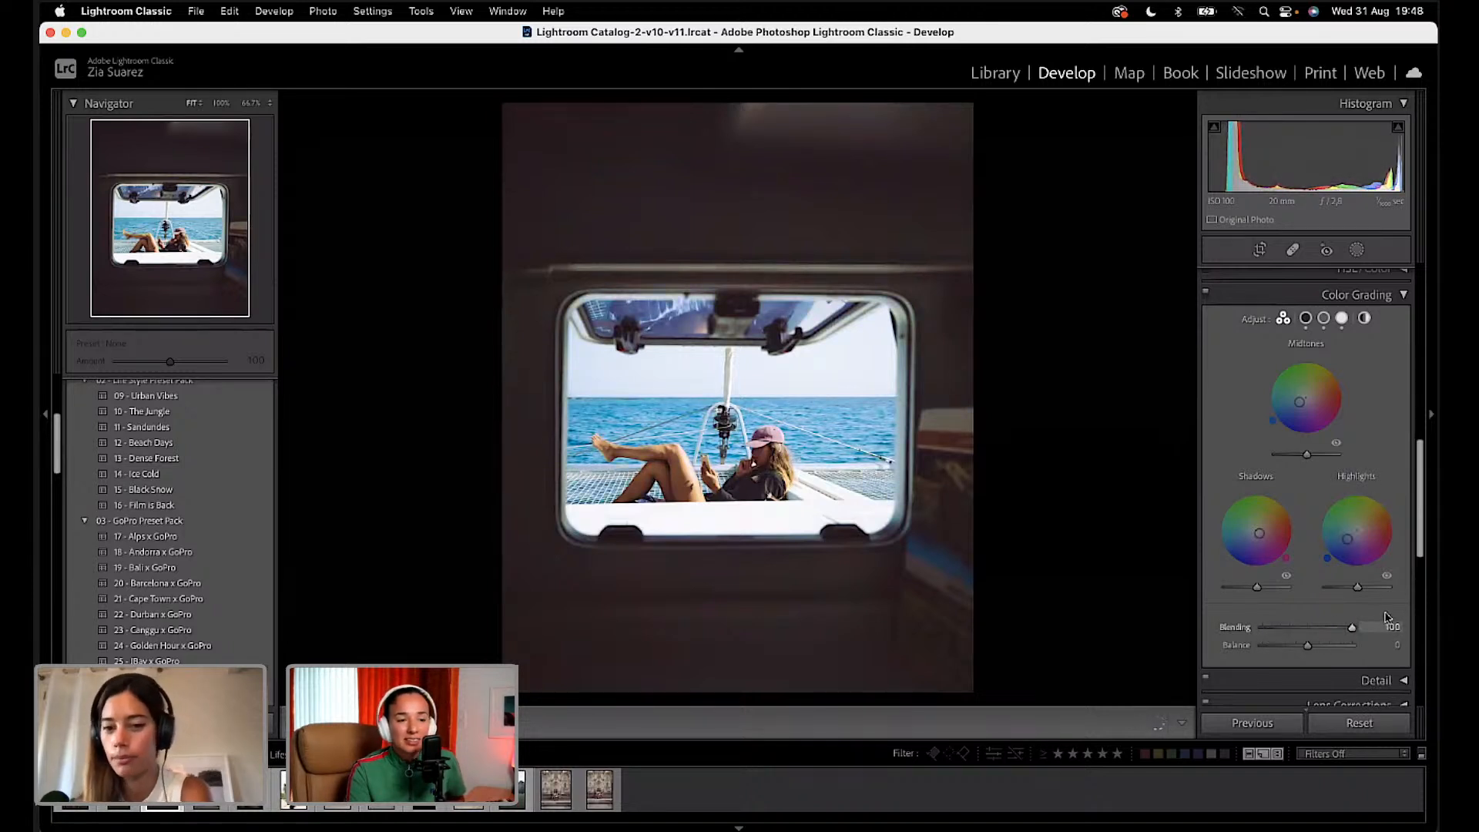
{"action": "left_click_drag", "start_coordinate": [1352, 628], "coordinate": [1310, 634]}
Step: Add film grain to the boat-window photo in Effects with an amount of 38
{"action": "scroll", "coordinate": [1345, 573], "scroll_direction": "down", "scroll_amount": 2}
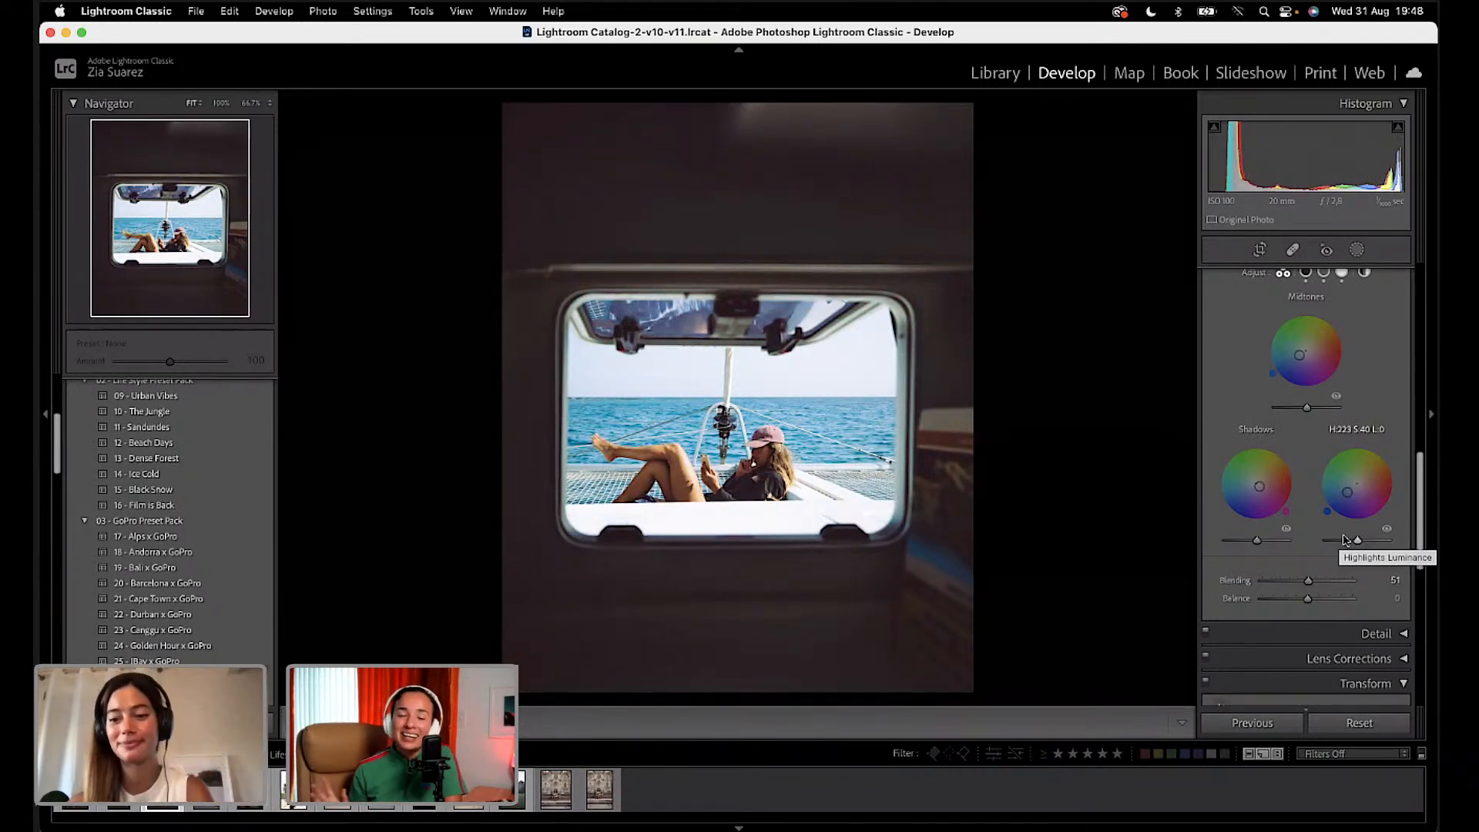
{"action": "scroll", "coordinate": [1345, 539], "scroll_direction": "down", "scroll_amount": 5}
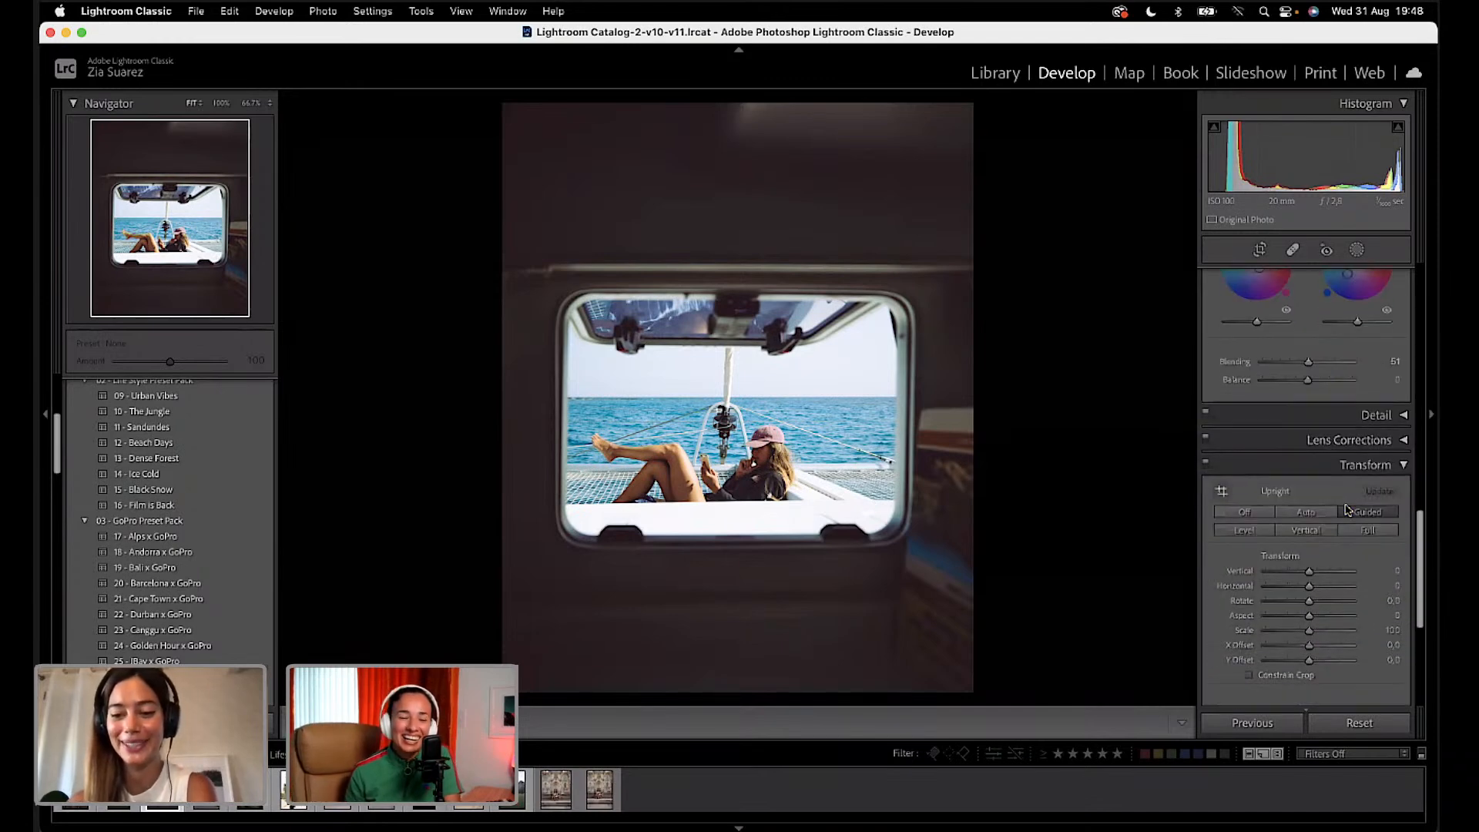
{"action": "scroll", "coordinate": [1345, 510], "scroll_direction": "down", "scroll_amount": 6}
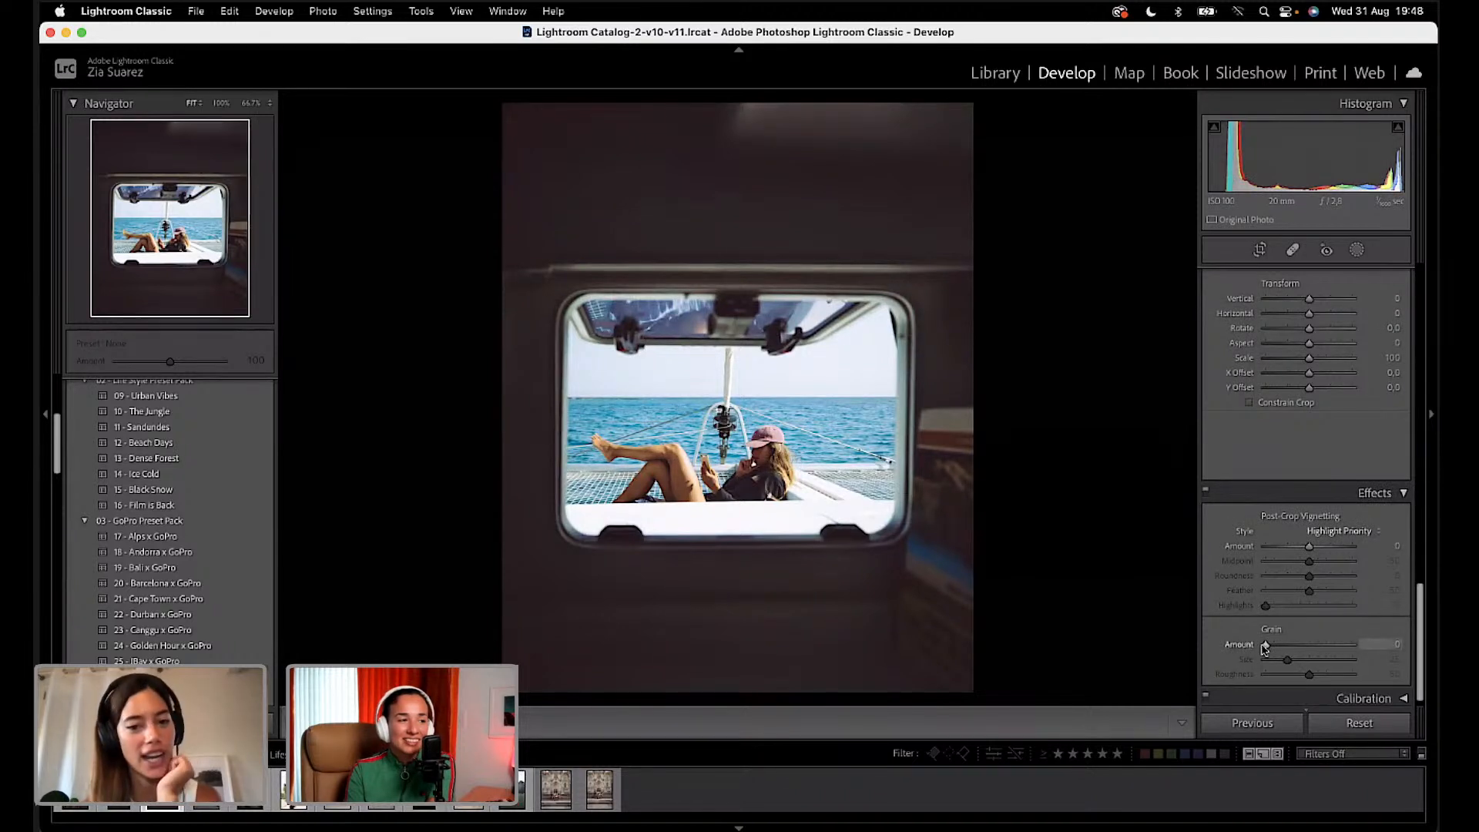
{"action": "left_click_drag", "start_coordinate": [1267, 650], "coordinate": [1301, 652]}
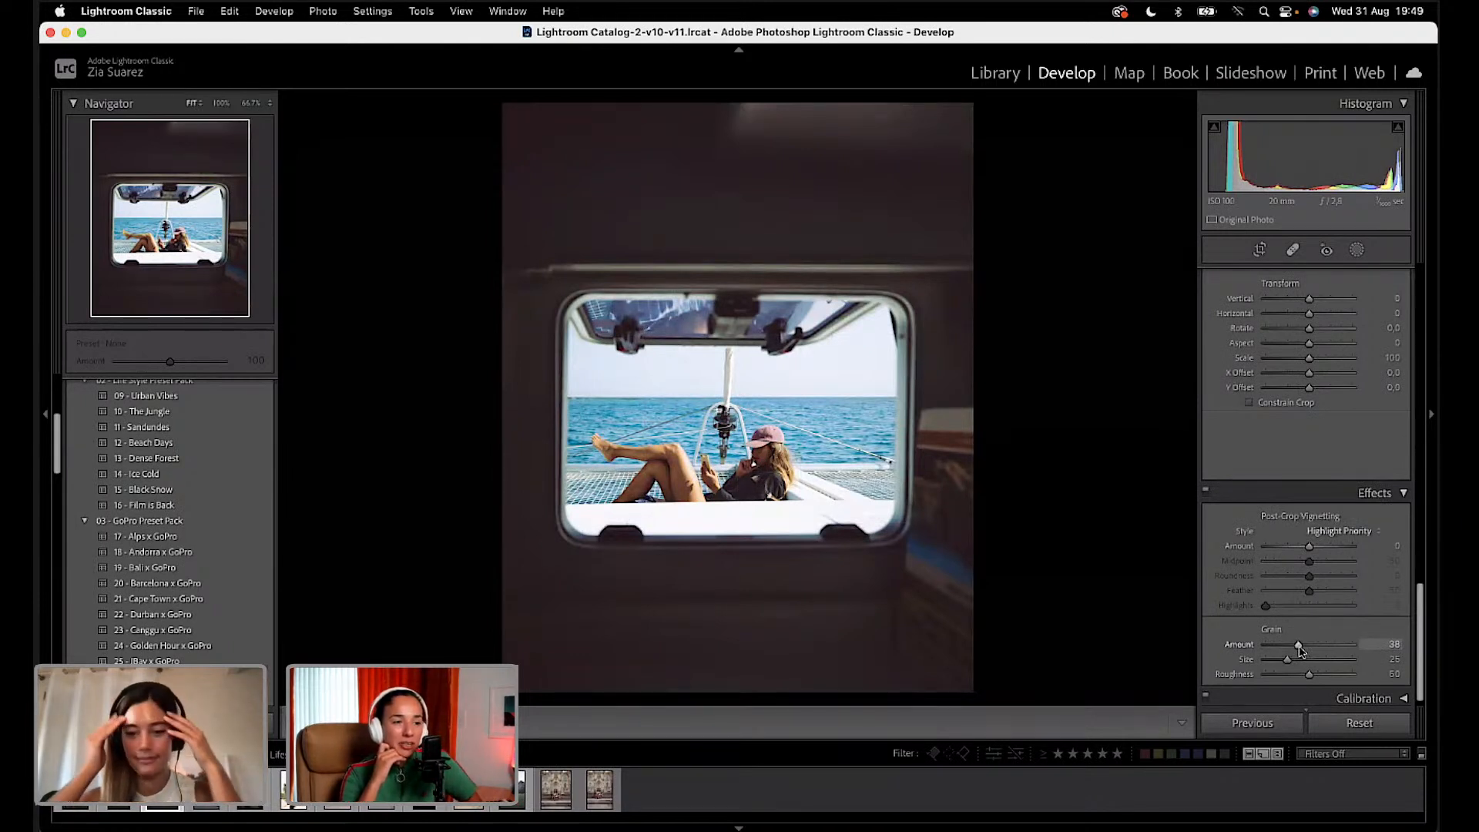
{"action": "left_click_drag", "start_coordinate": [1301, 651], "coordinate": [1300, 651]}
Step: Check the grain at 100% around the woman, sea and window frame, and set the grain amount to 40 and size to 27
{"action": "left_click", "coordinate": [856, 331]}
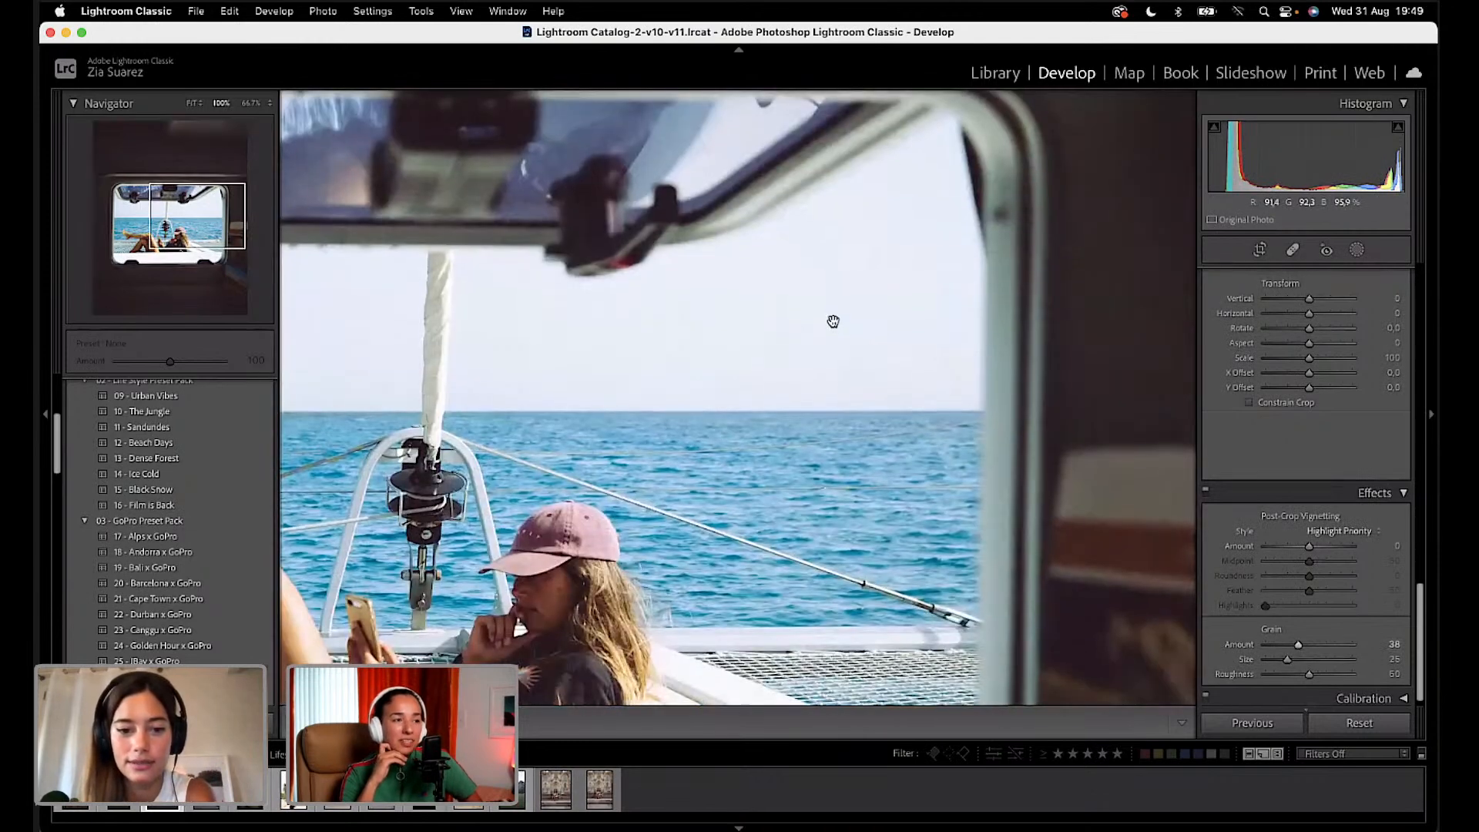
{"action": "left_click_drag", "start_coordinate": [762, 446], "coordinate": [902, 192]}
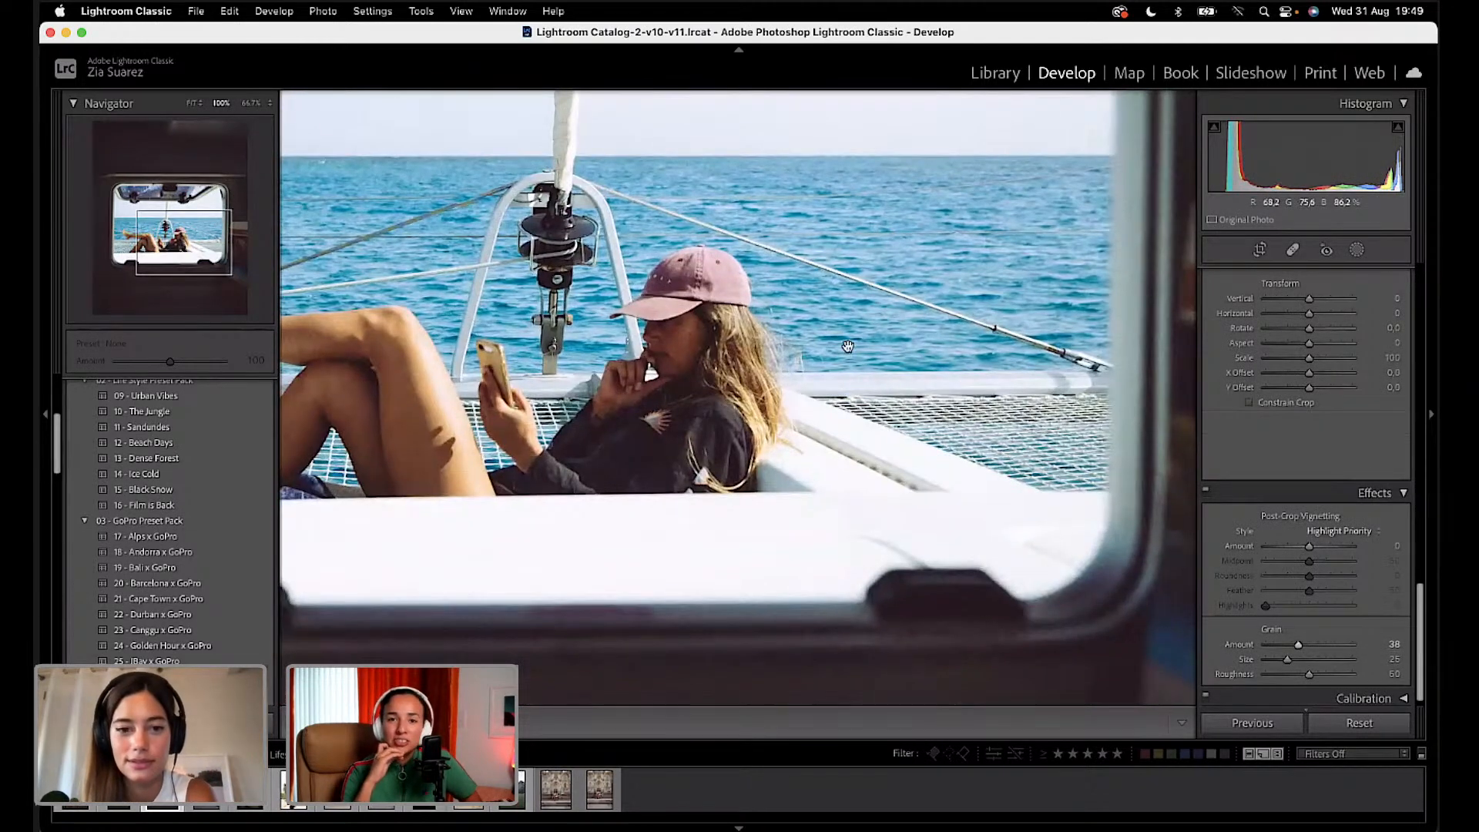
{"action": "mouse_move", "coordinate": [855, 347]}
{"action": "left_mouse_down"}
{"action": "mouse_move", "coordinate": [940, 590]}
{"action": "mouse_move", "coordinate": [983, 640]}
{"action": "left_mouse_up"}
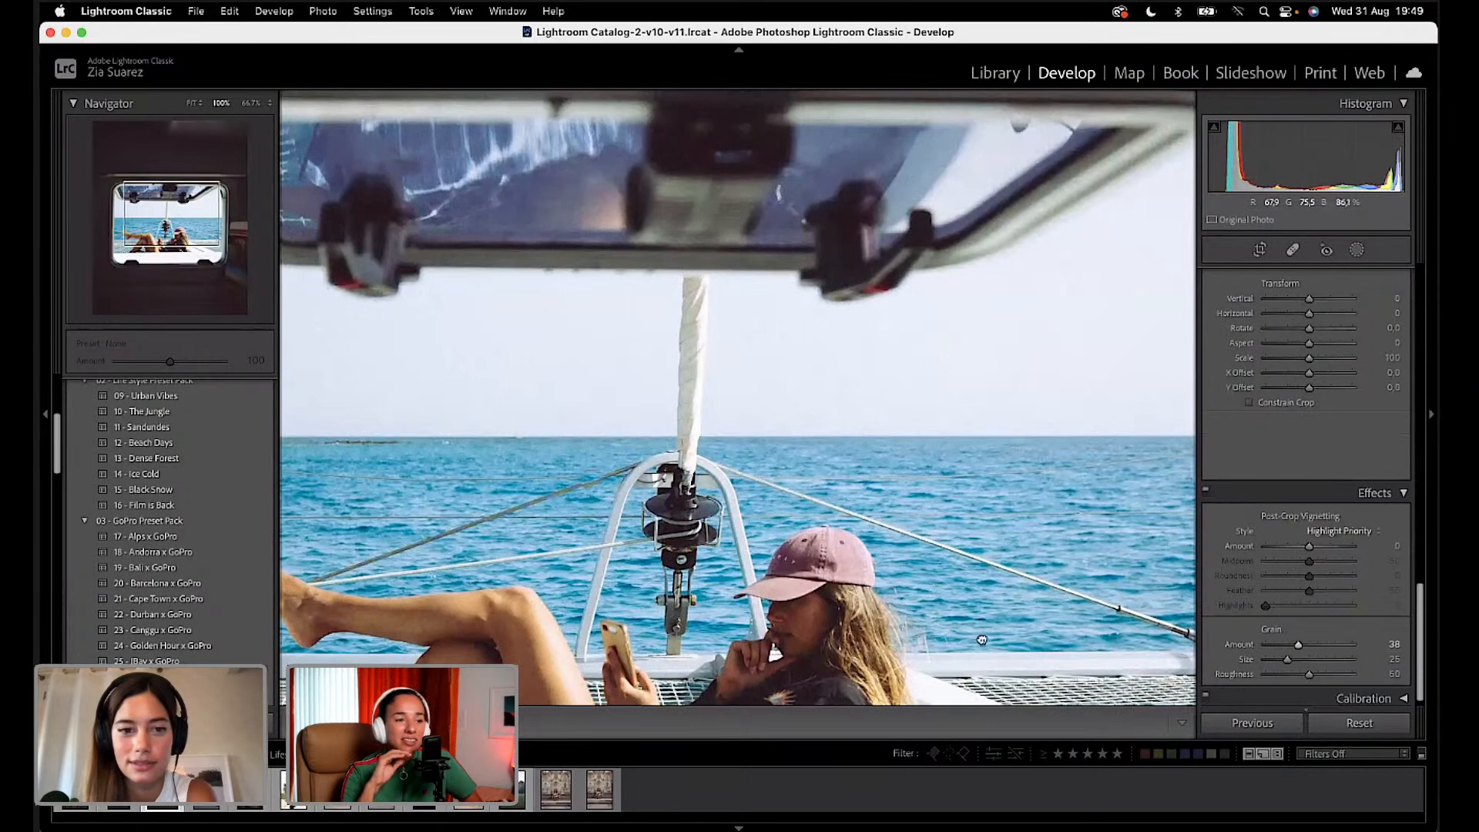
{"action": "mouse_move", "coordinate": [901, 429]}
{"action": "left_mouse_down"}
{"action": "mouse_move", "coordinate": [904, 543]}
{"action": "mouse_move", "coordinate": [912, 492]}
{"action": "left_mouse_up"}
{"action": "left_click", "coordinate": [911, 492]}
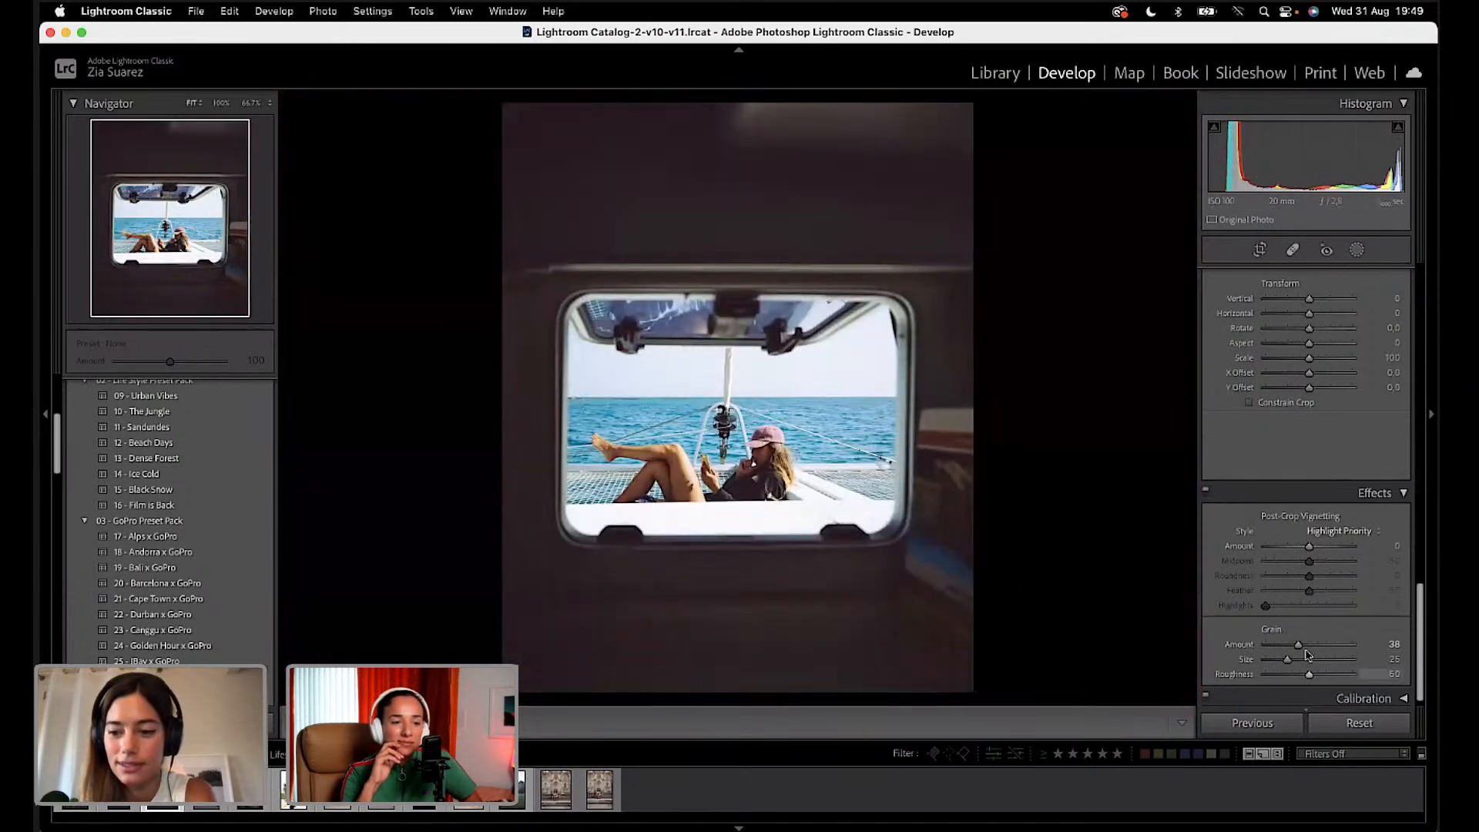
{"action": "left_click_drag", "start_coordinate": [1300, 648], "coordinate": [1293, 664]}
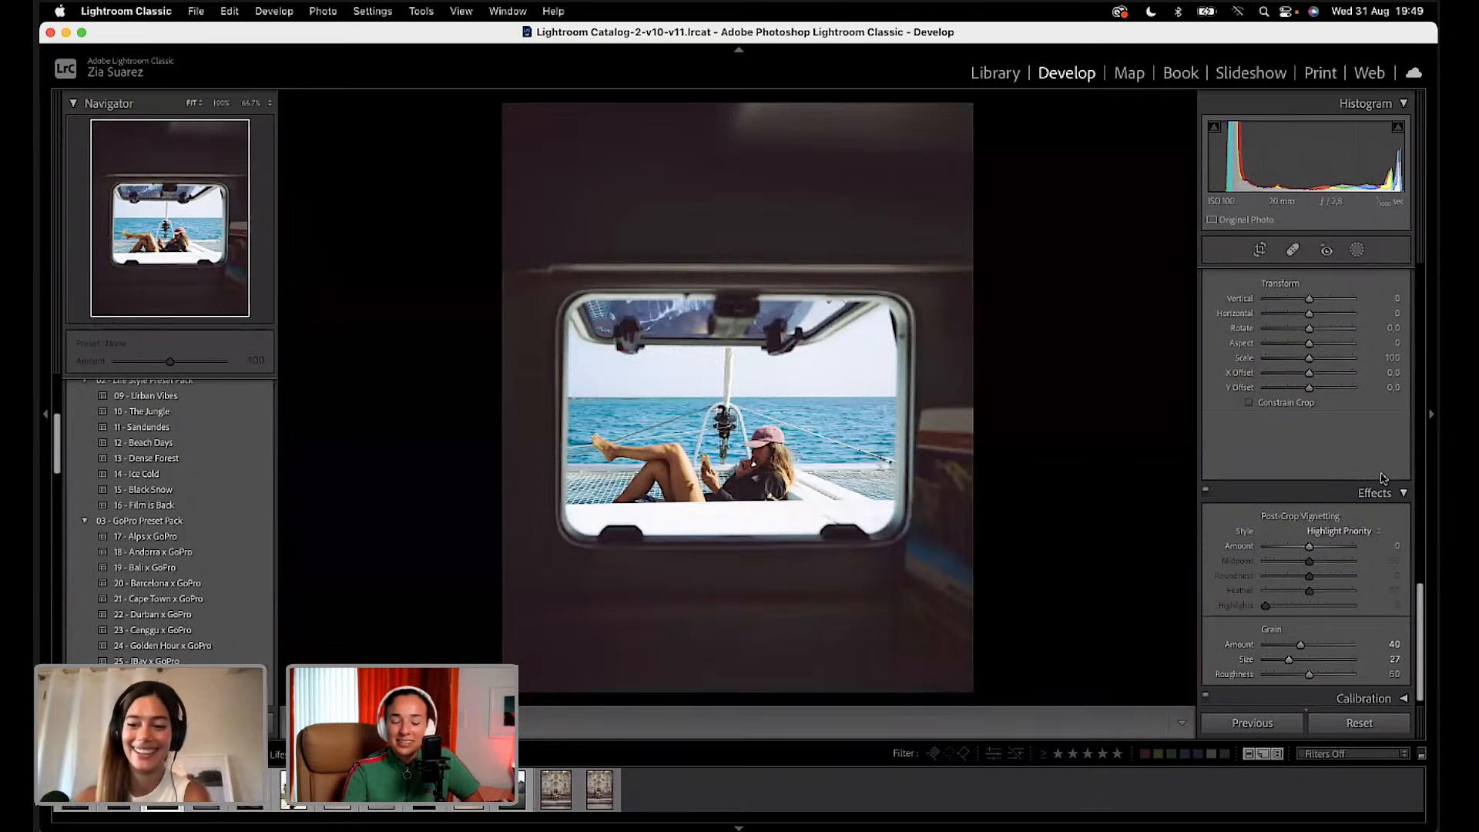
Step: Compare the edited photo side by side with the original, trying a white balance temperature of 5,737 and undoing it
{"action": "scroll", "coordinate": [1309, 570], "scroll_direction": "down", "scroll_amount": 1}
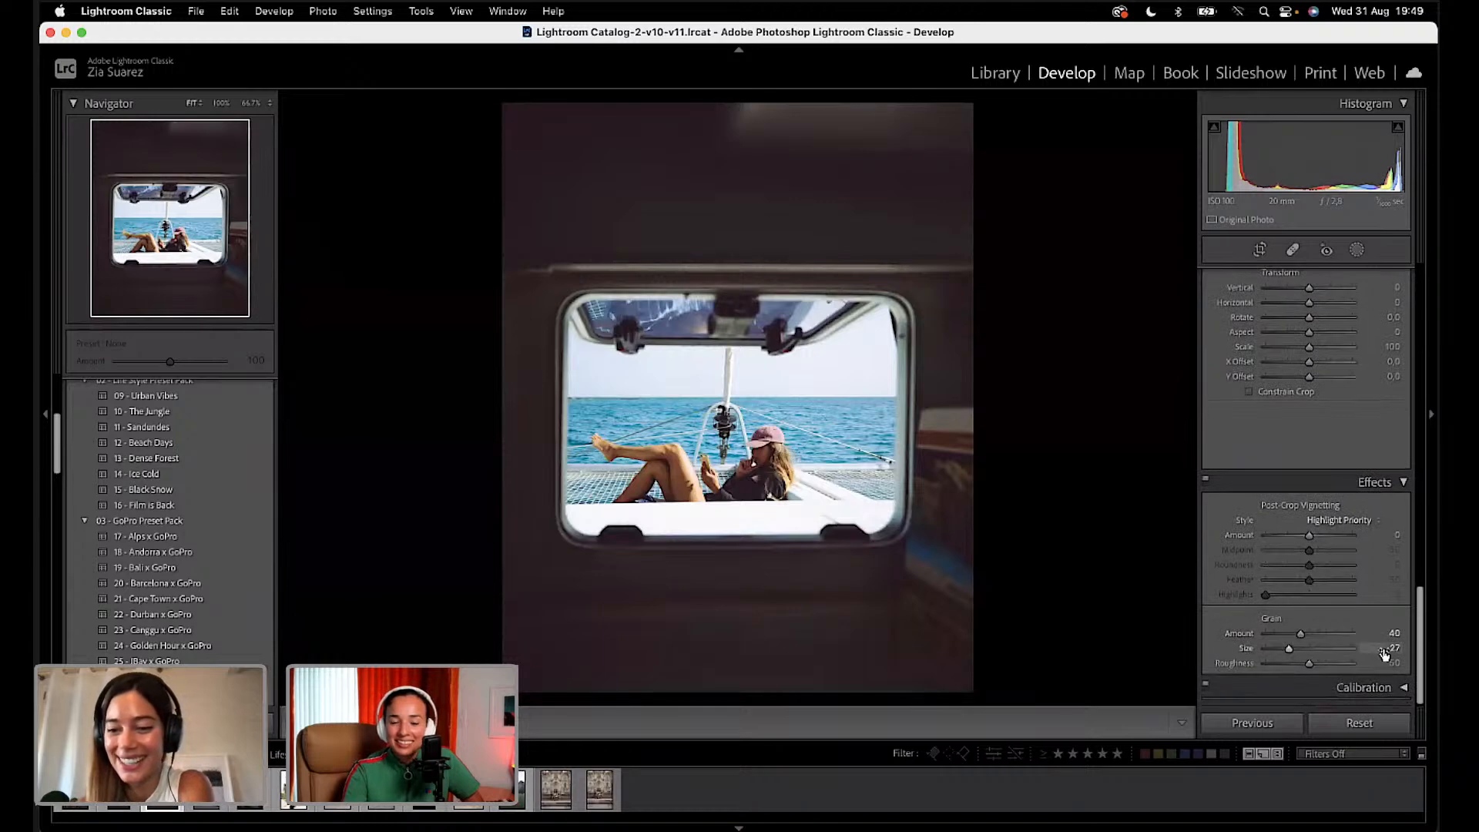
{"action": "scroll", "coordinate": [1371, 574], "scroll_direction": "up", "scroll_amount": 5}
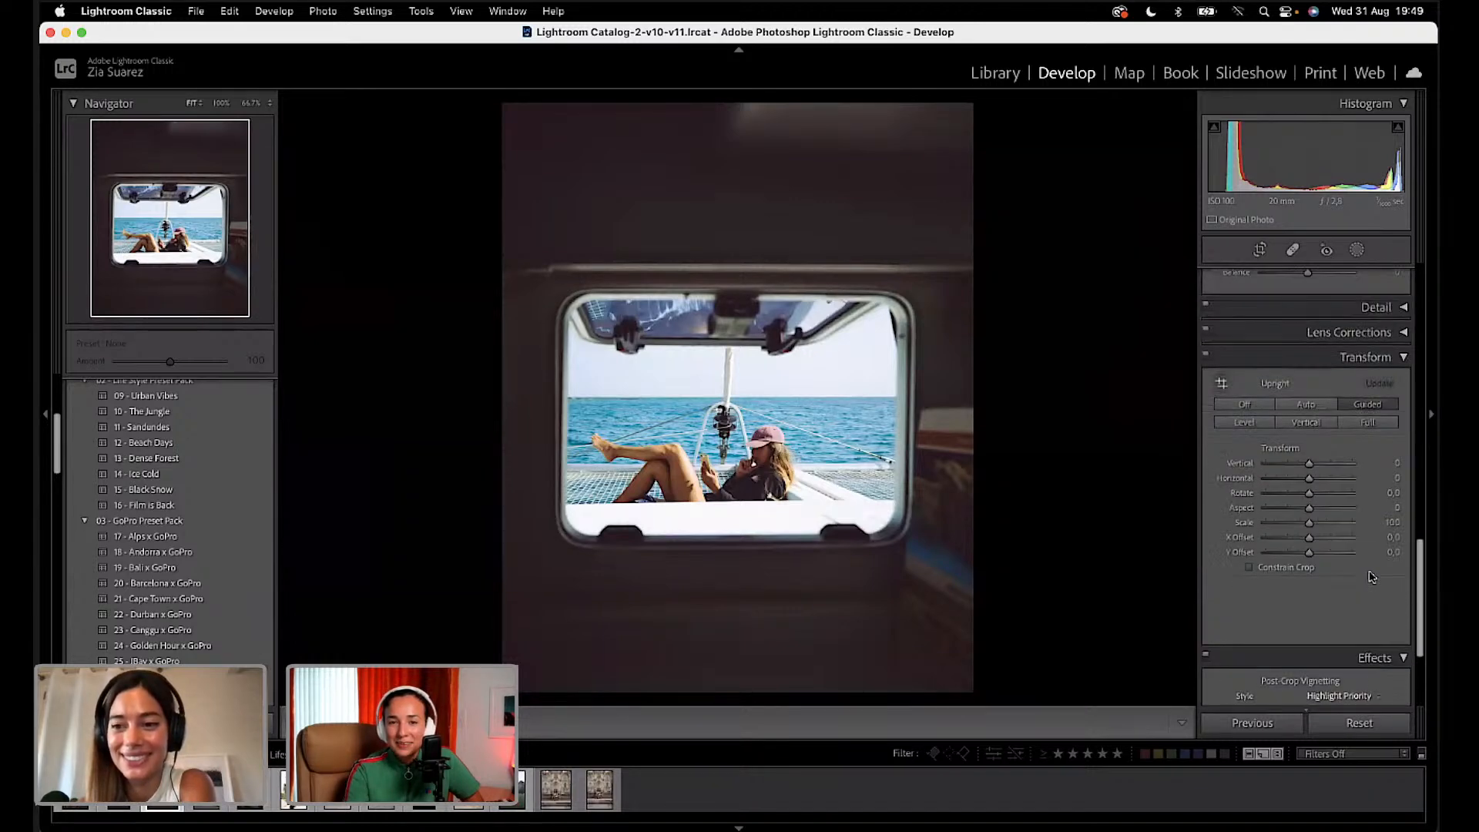
{"action": "scroll", "coordinate": [1371, 574], "scroll_direction": "up", "scroll_amount": 8}
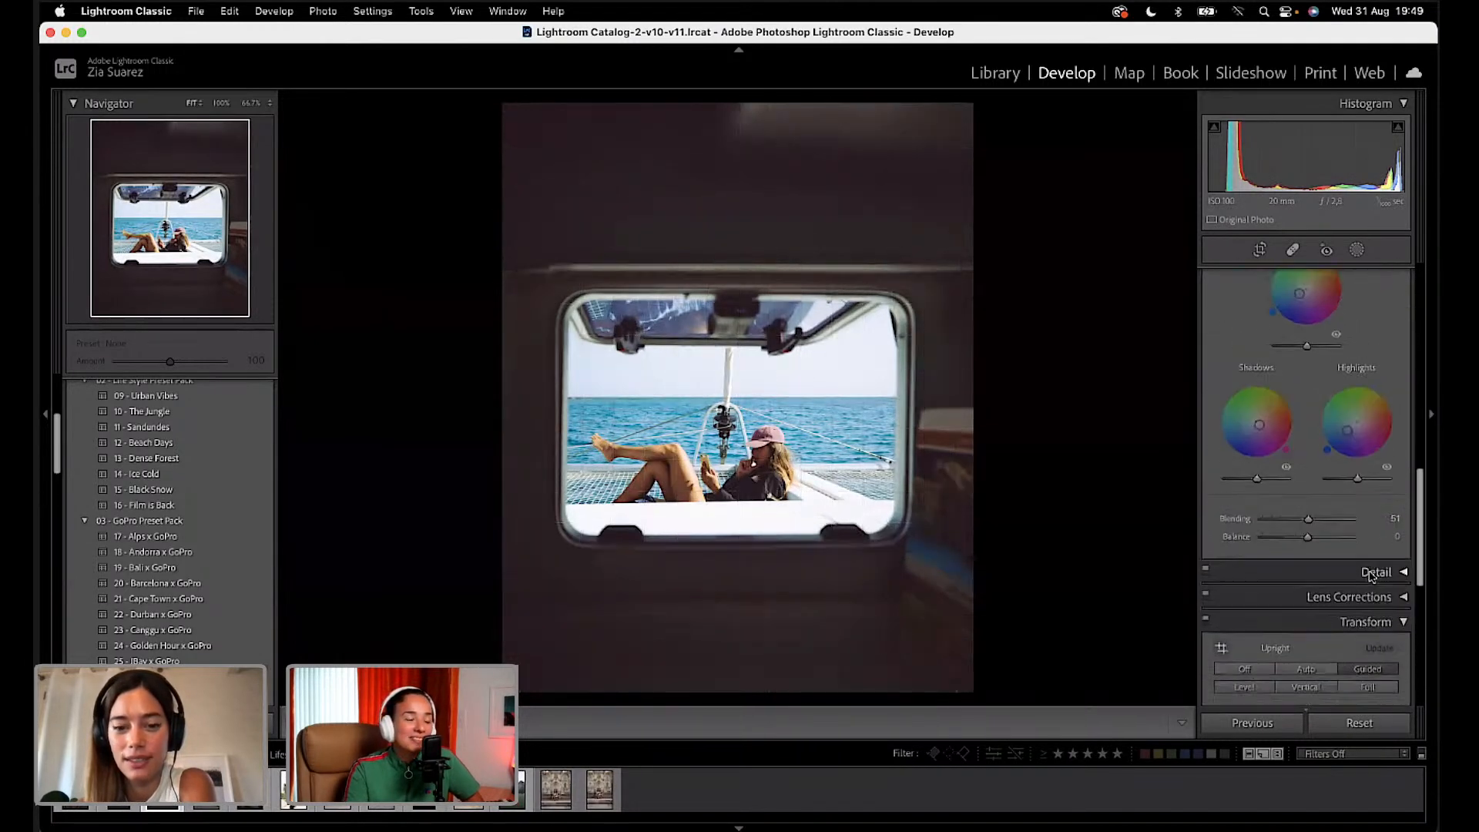
{"action": "scroll", "coordinate": [1371, 574], "scroll_direction": "up", "scroll_amount": 10}
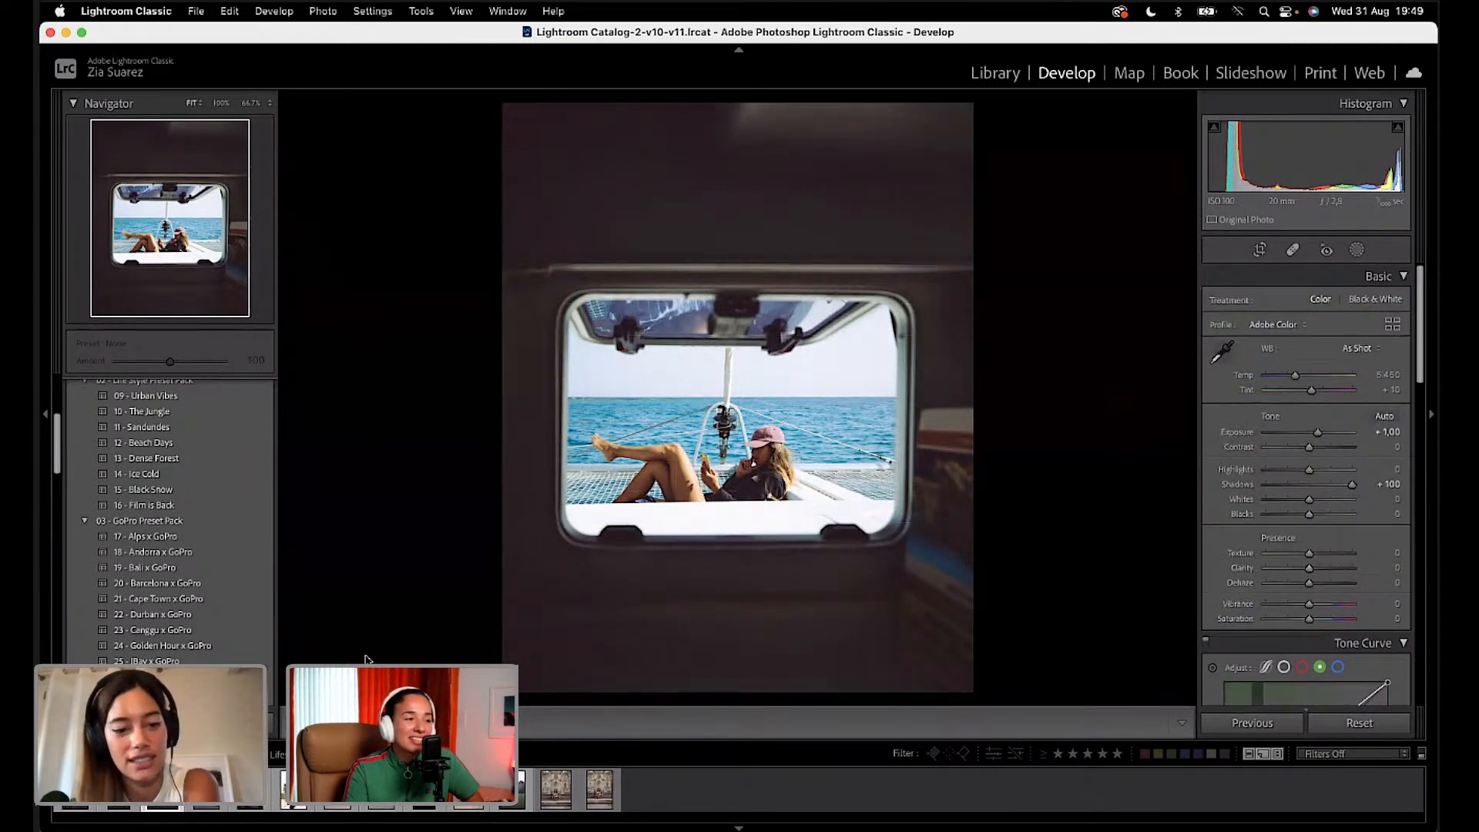
{"action": "key", "text": "y"}
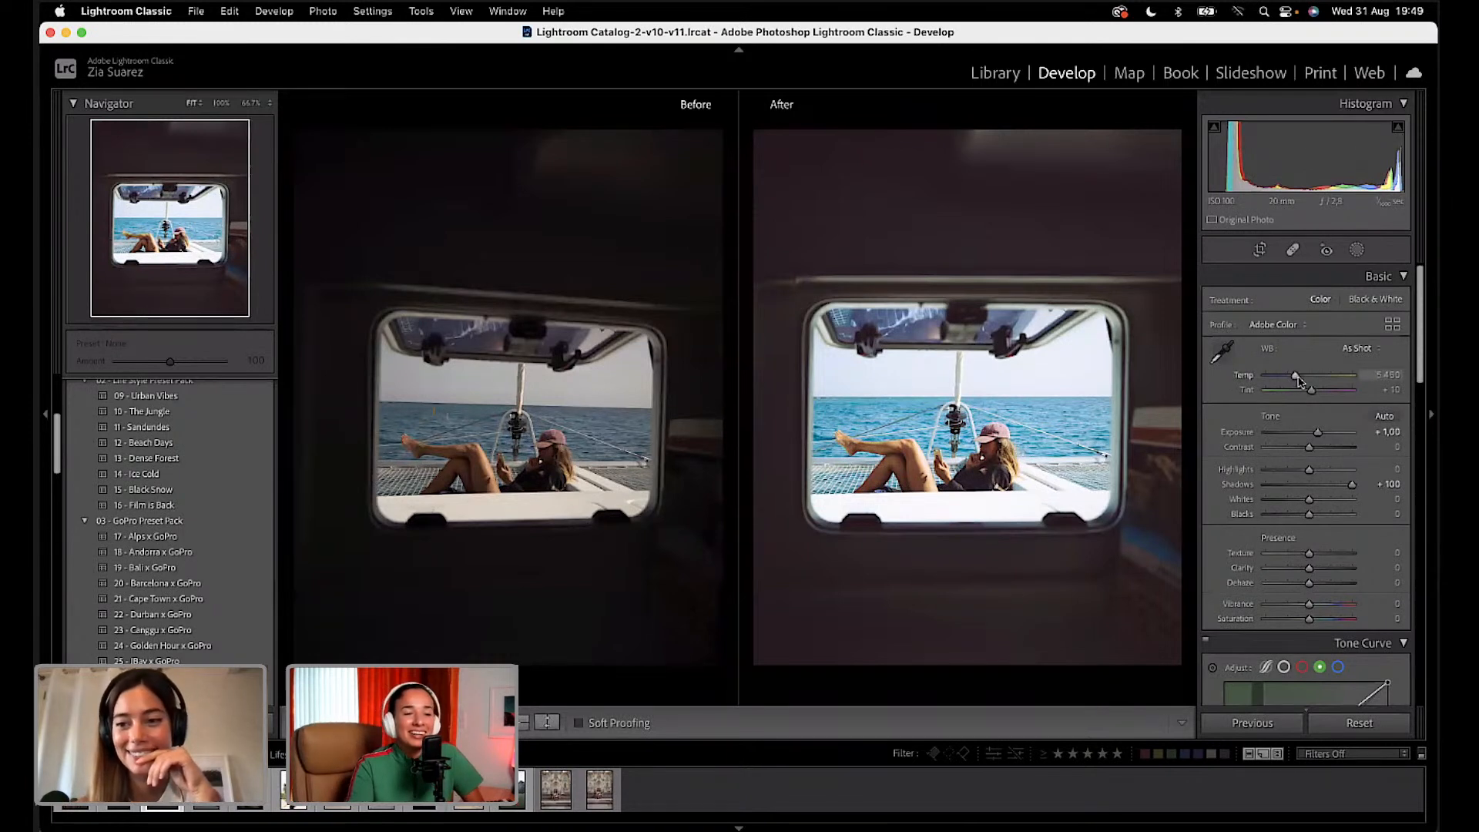
{"action": "left_click_drag", "start_coordinate": [1295, 376], "coordinate": [1299, 377]}
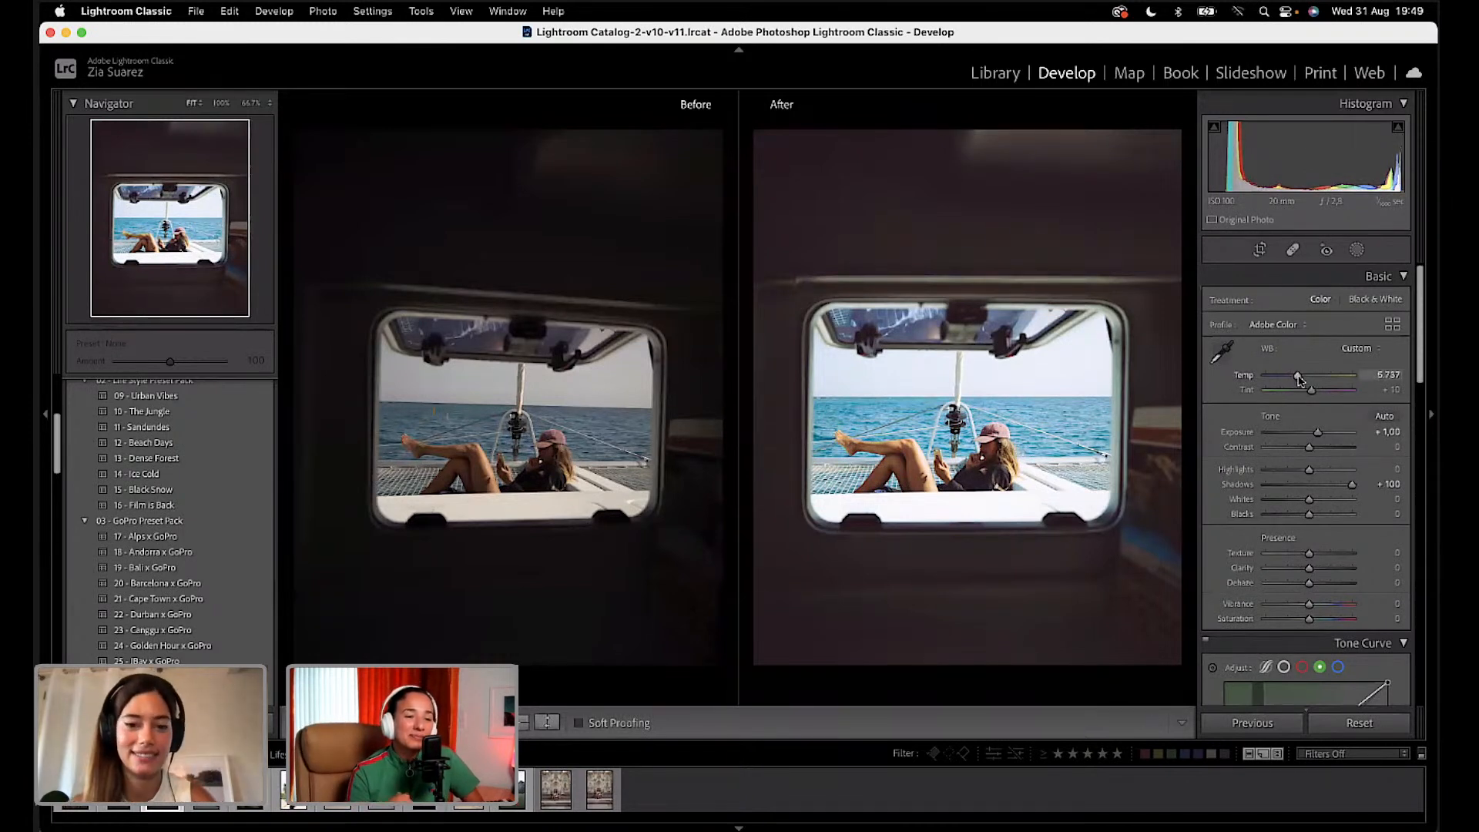
{"action": "key", "text": "super+z"}
{"action": "key", "text": "y"}
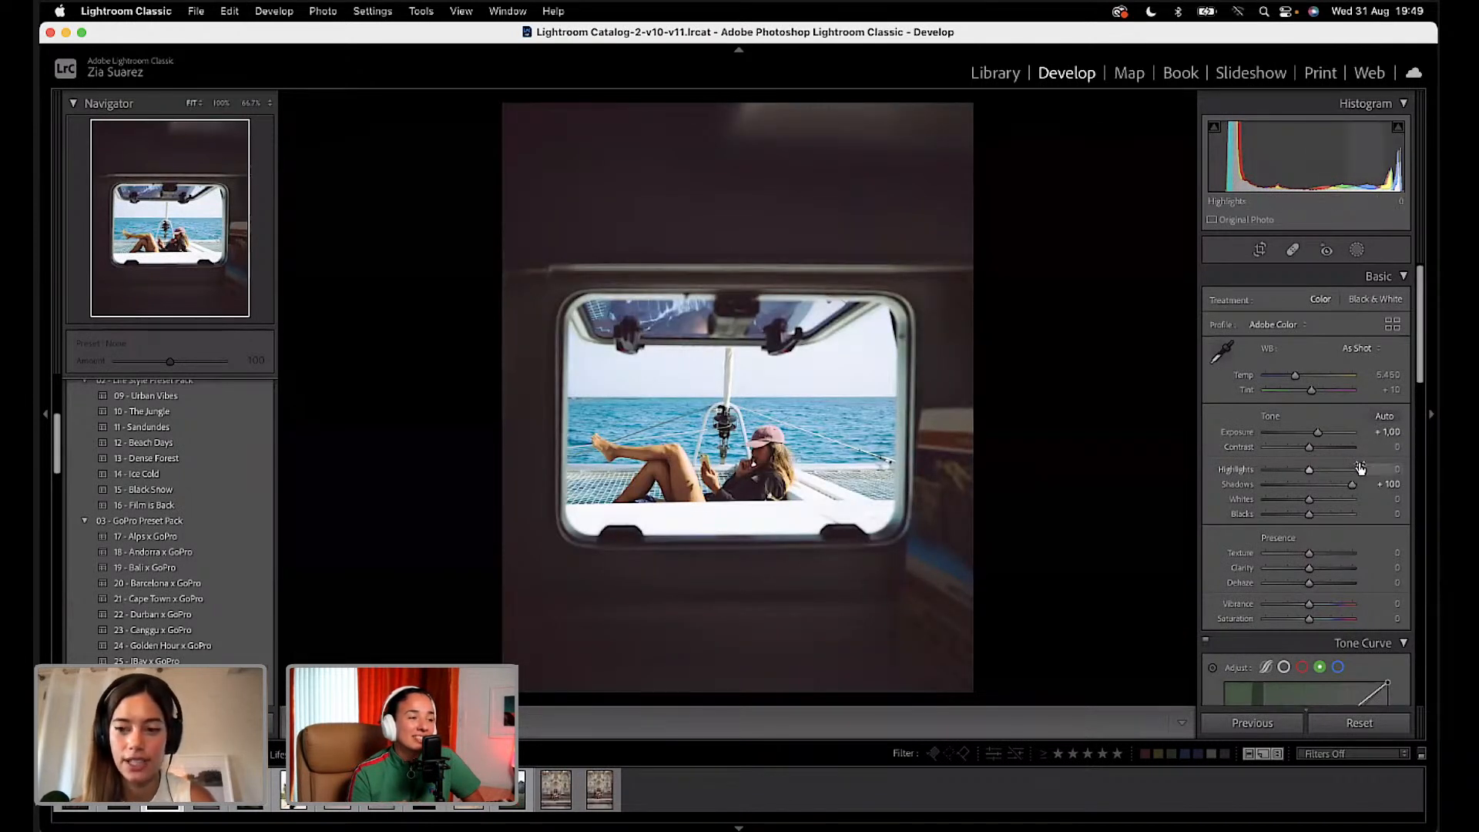
Step: Set the Basic tone values to Shadows +87 and Highlights -14
{"action": "left_click_drag", "start_coordinate": [1352, 485], "coordinate": [1308, 474]}
{"action": "scroll", "coordinate": [1314, 539], "scroll_direction": "down", "scroll_amount": 5}
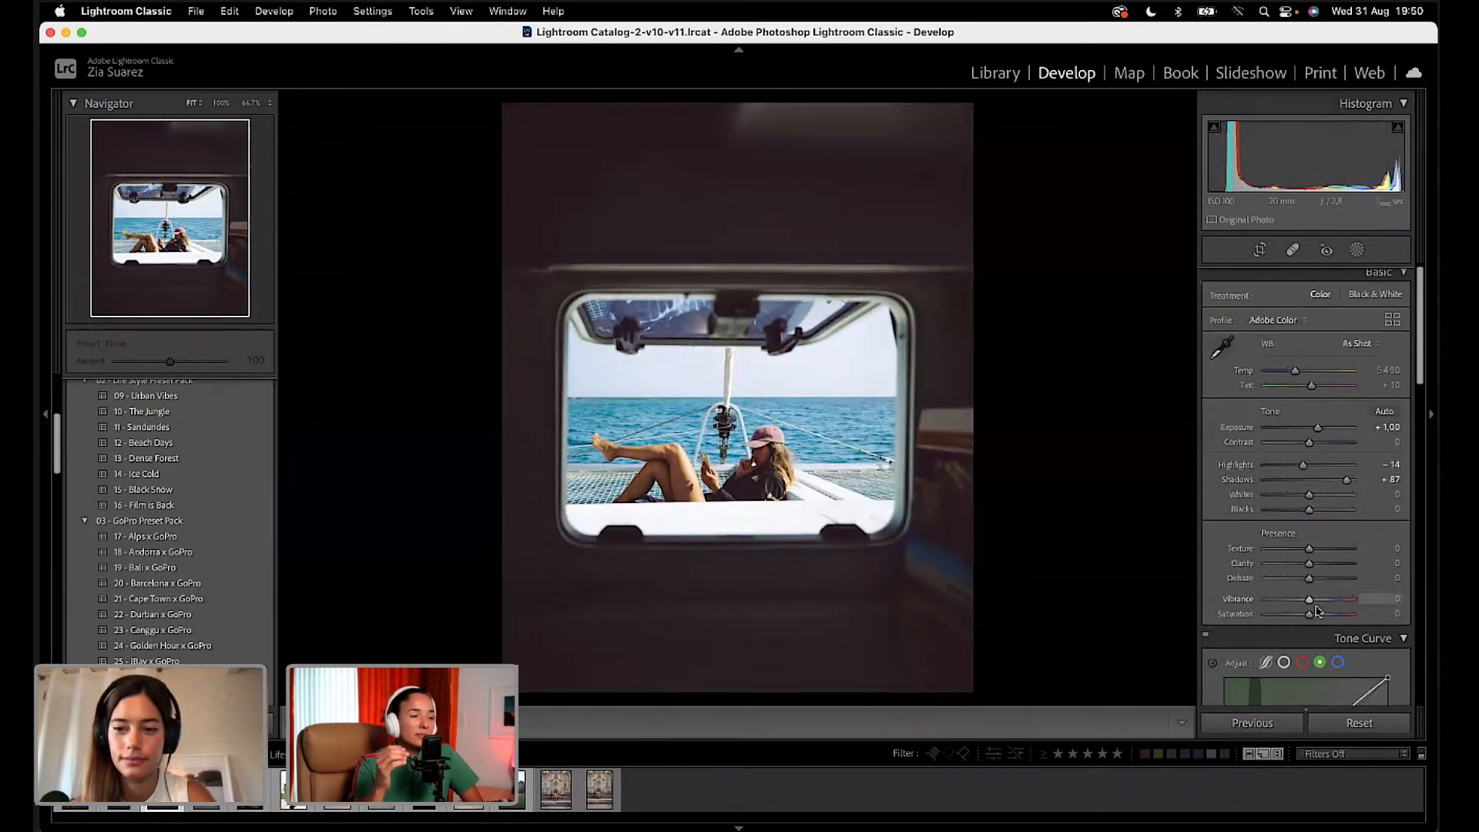
Step: Mute the sea's color with HSL saturation, setting Aqua to -37 and Blue to -21
{"action": "scroll", "coordinate": [1315, 608], "scroll_direction": "down", "scroll_amount": 8}
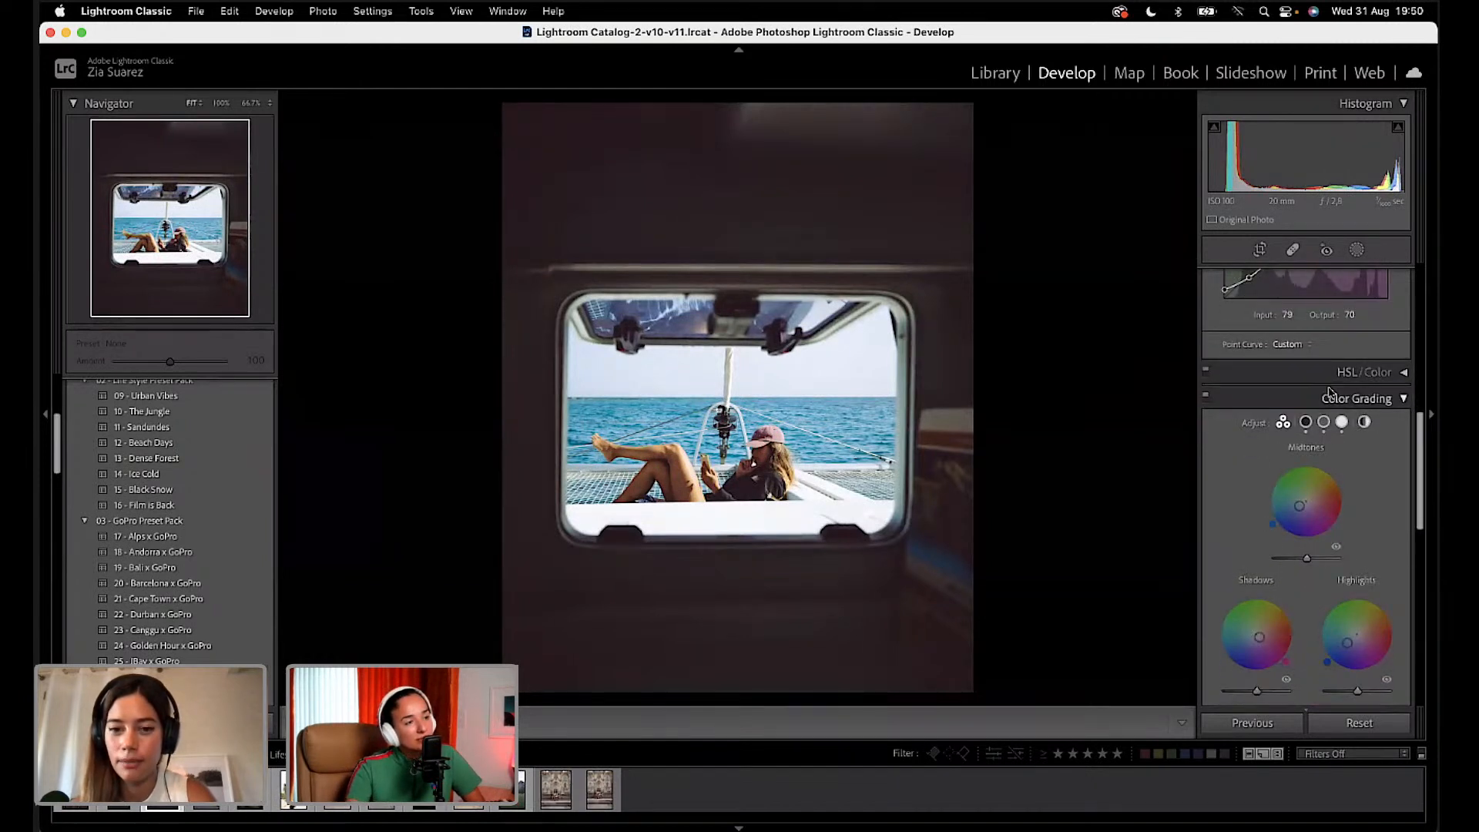
{"action": "left_click", "coordinate": [1404, 371]}
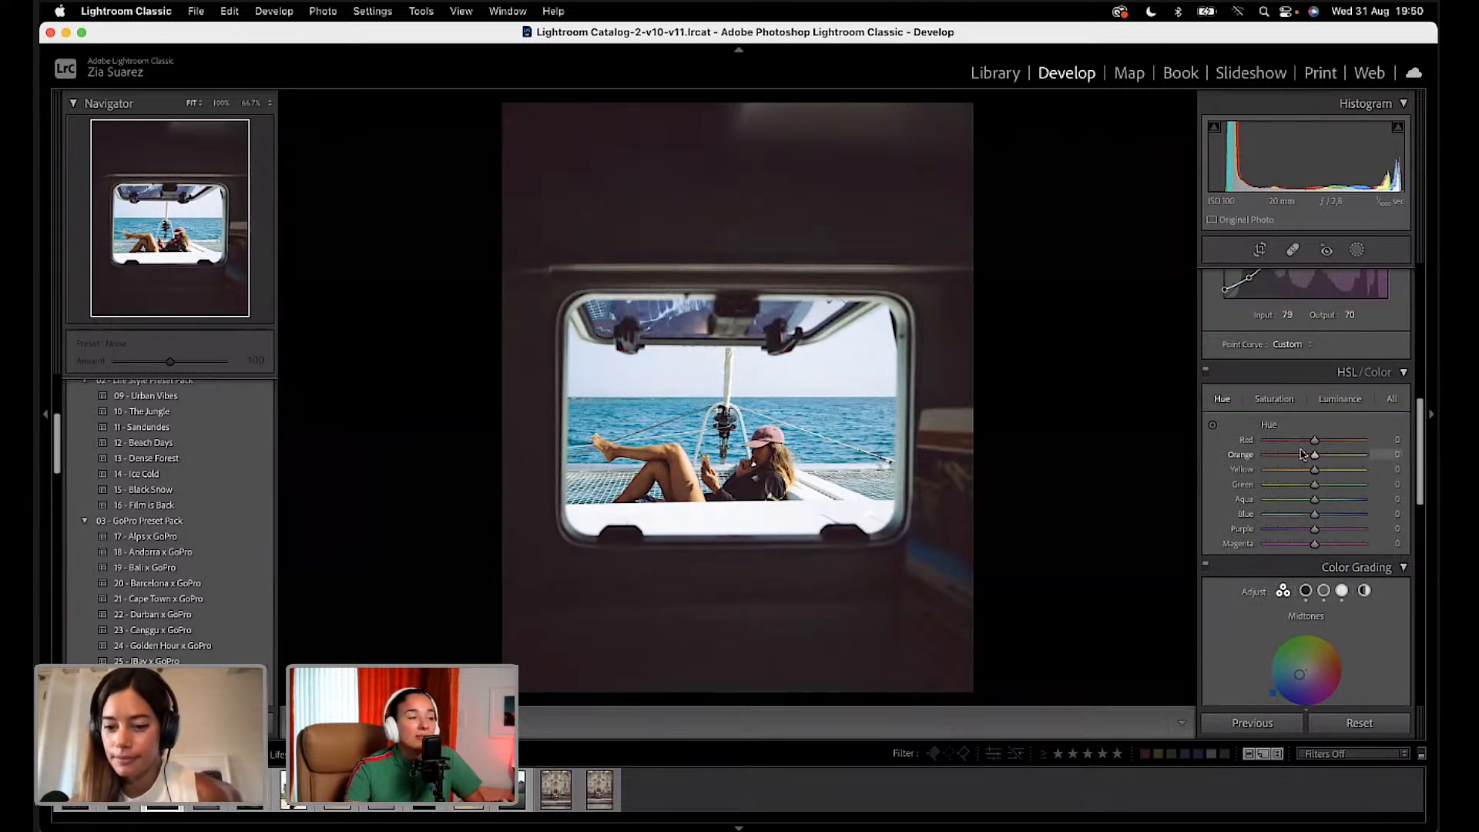
{"action": "left_click", "coordinate": [1275, 399]}
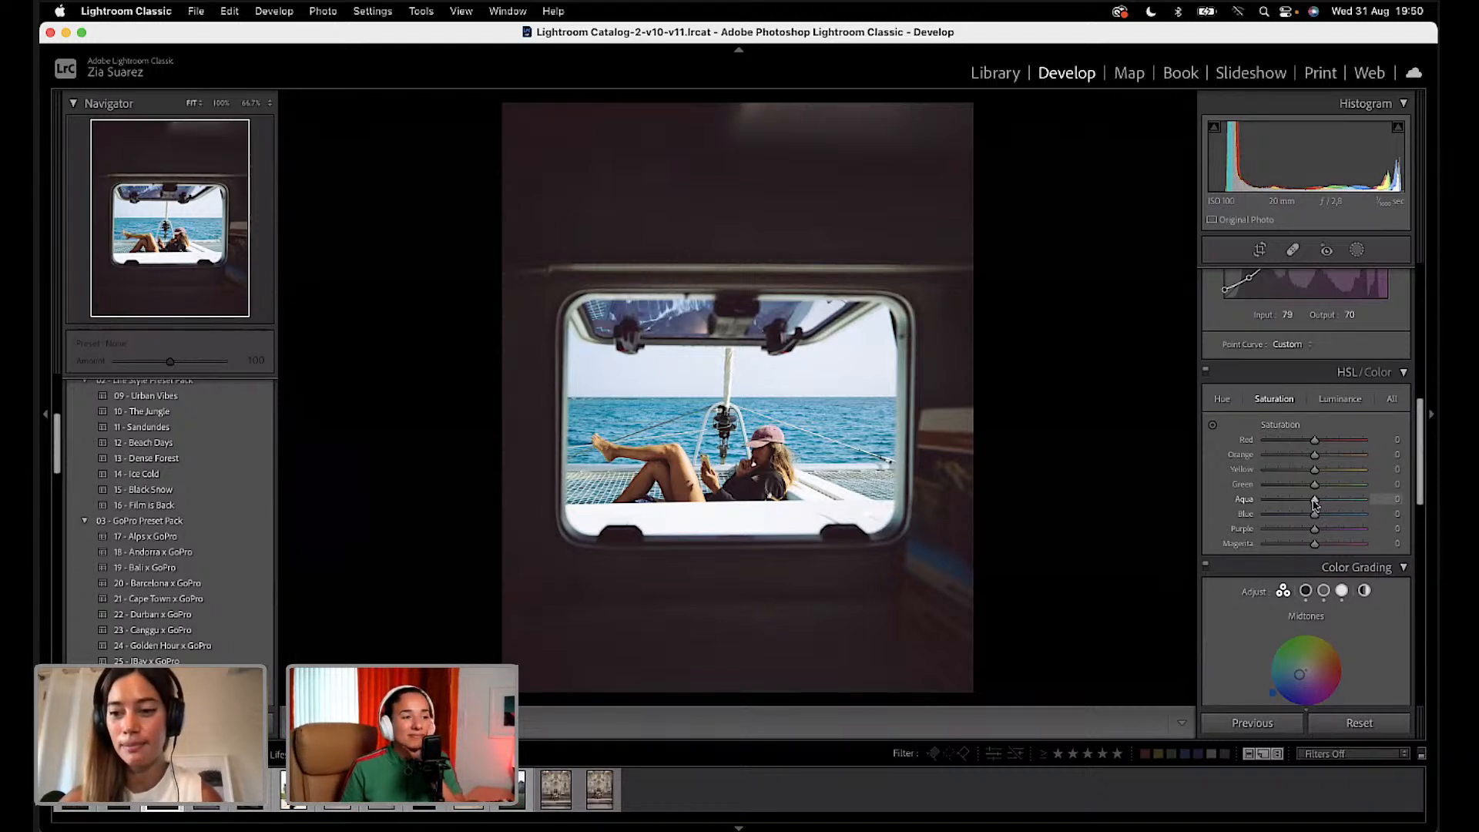
{"action": "mouse_move", "coordinate": [1315, 505]}
{"action": "left_mouse_down"}
{"action": "mouse_move", "coordinate": [1267, 506]}
{"action": "mouse_move", "coordinate": [1303, 509]}
{"action": "mouse_move", "coordinate": [1269, 507]}
{"action": "mouse_move", "coordinate": [1305, 524]}
{"action": "mouse_move", "coordinate": [1267, 531]}
{"action": "mouse_move", "coordinate": [1296, 528]}
{"action": "mouse_move", "coordinate": [1286, 502]}
{"action": "mouse_move", "coordinate": [1264, 502]}
{"action": "mouse_move", "coordinate": [1298, 502]}
{"action": "mouse_move", "coordinate": [1301, 521]}
{"action": "left_mouse_up"}
{"action": "double_click", "coordinate": [1293, 515]}
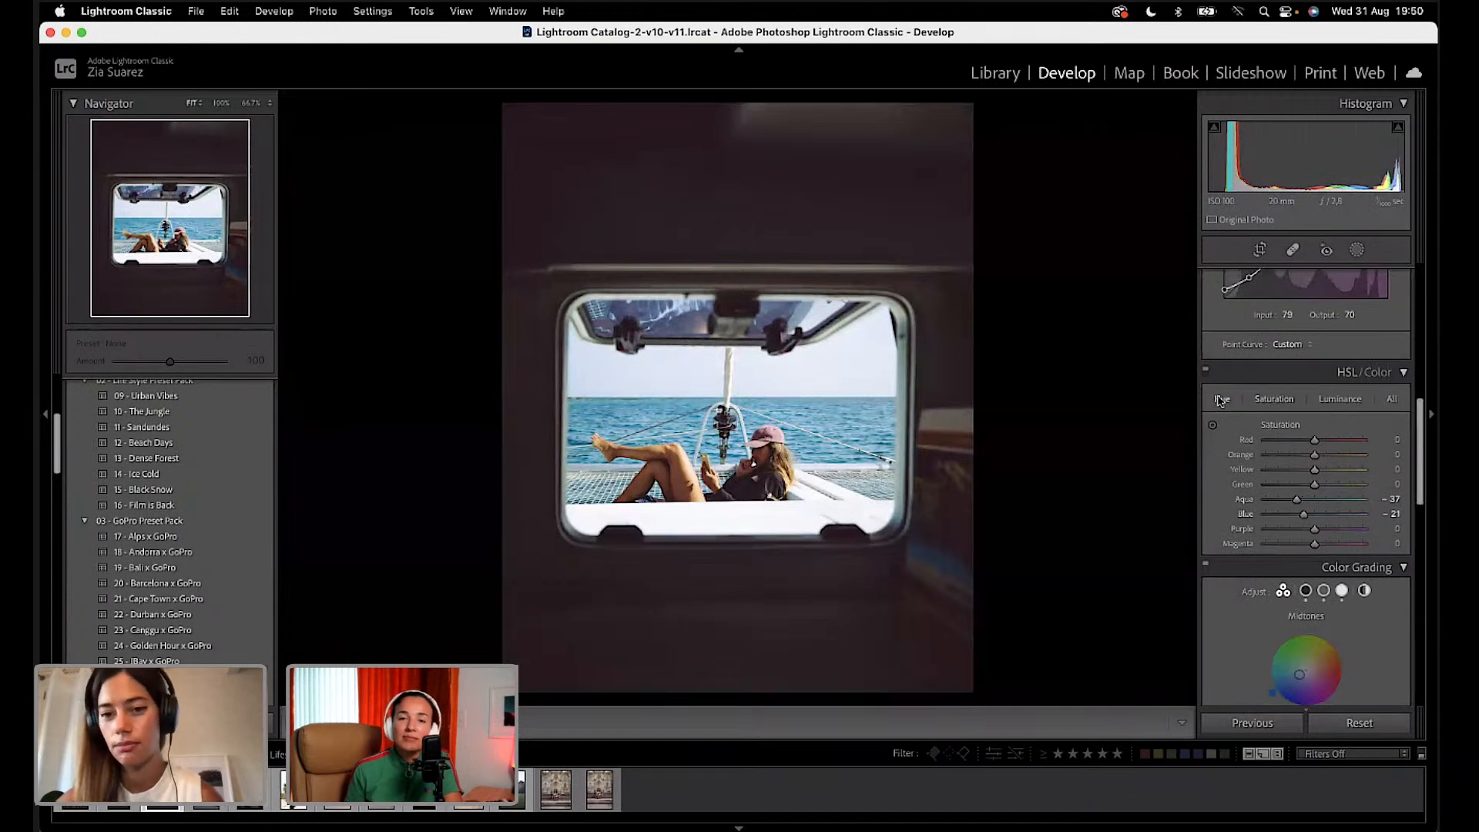
Step: In HSL Hue, try a targeted adjustment on the sea and undo it, and set Aqua to -46 and Blue to -22
{"action": "left_click", "coordinate": [1222, 400]}
{"action": "left_click", "coordinate": [1213, 424]}
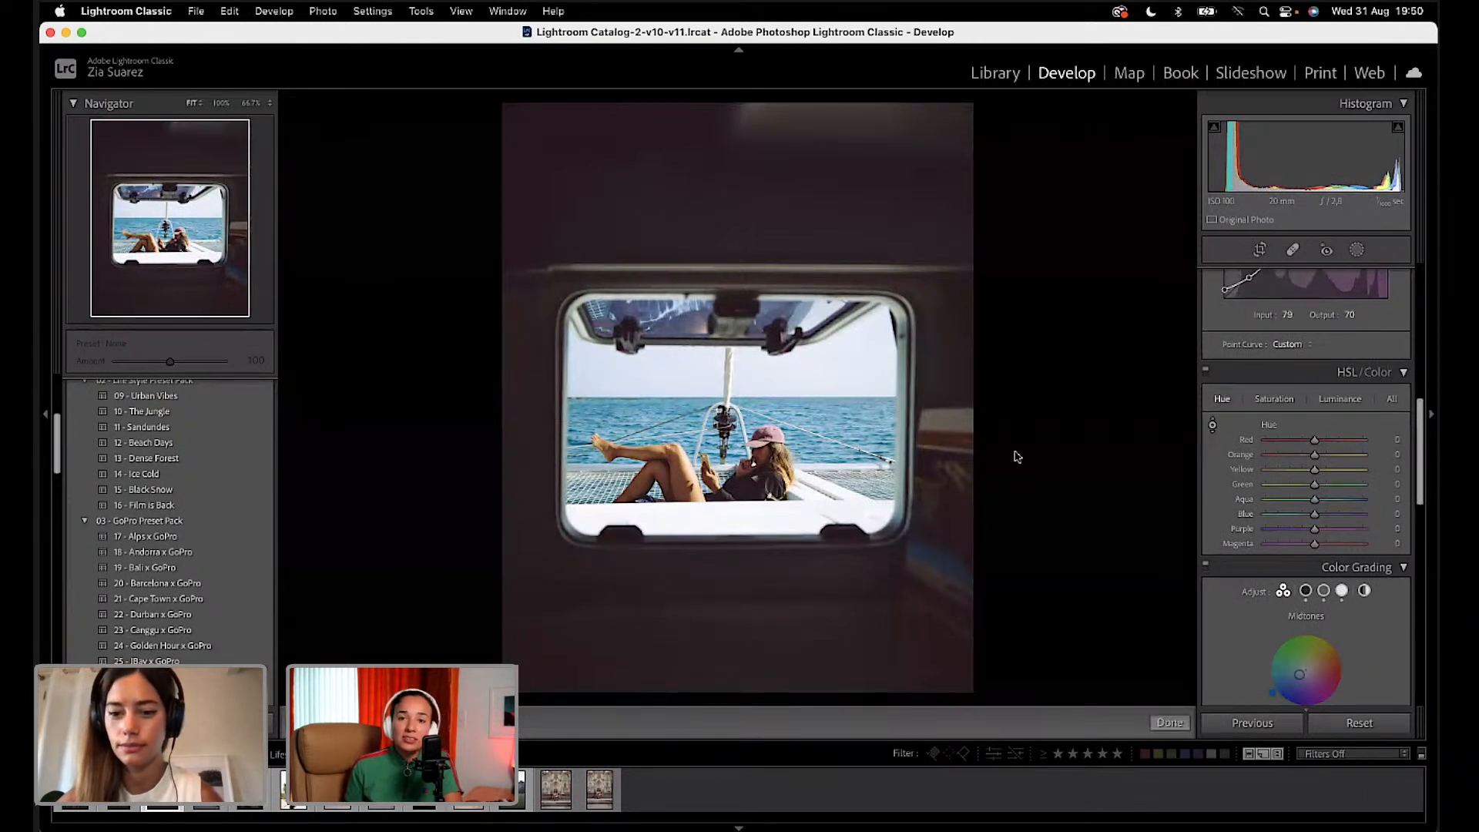
{"action": "mouse_move", "coordinate": [866, 433]}
{"action": "left_mouse_down"}
{"action": "mouse_move", "coordinate": [865, 448]}
{"action": "mouse_move", "coordinate": [860, 427]}
{"action": "left_mouse_up"}
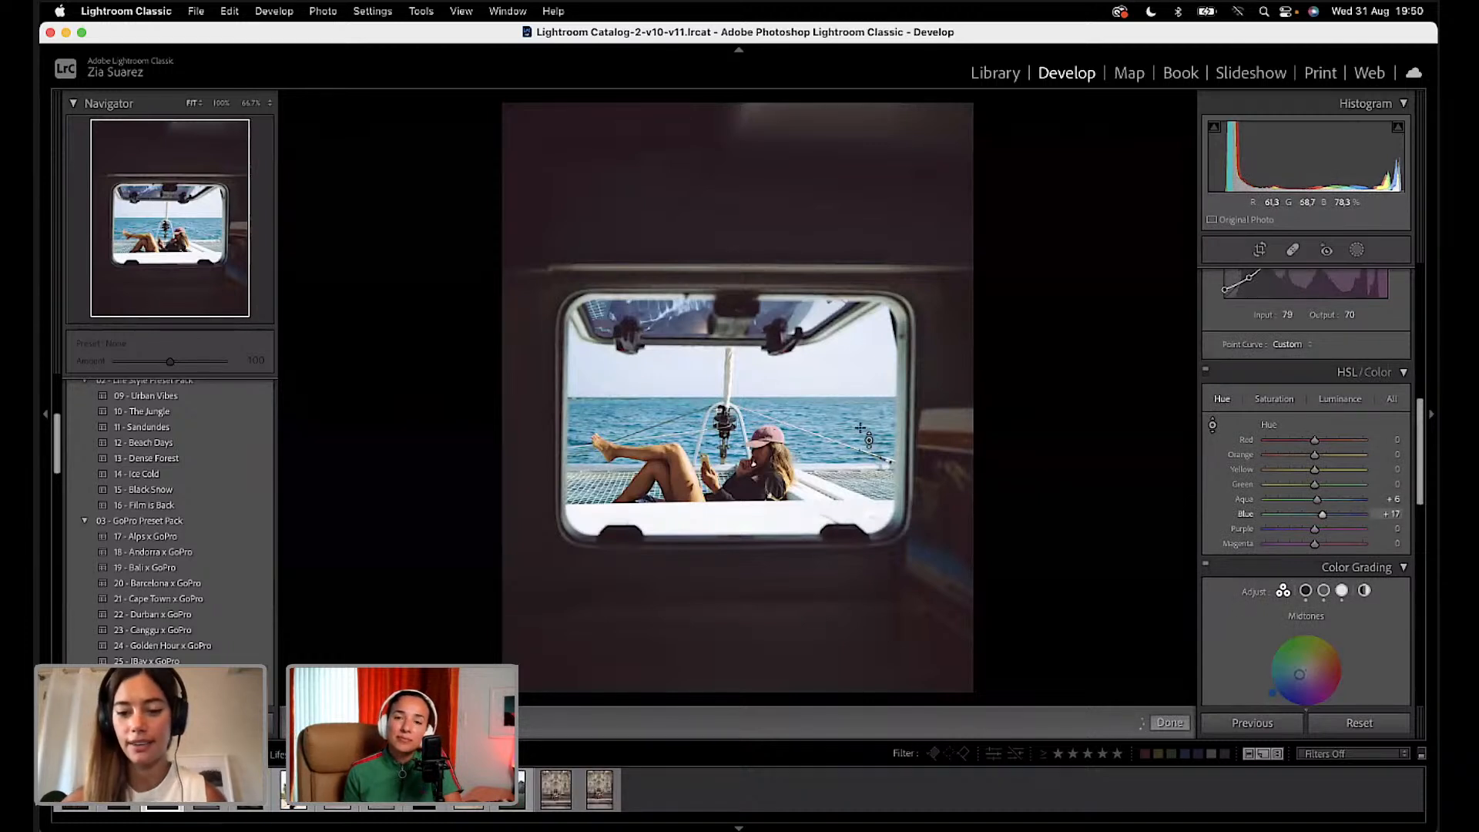
{"action": "key", "text": "super+z"}
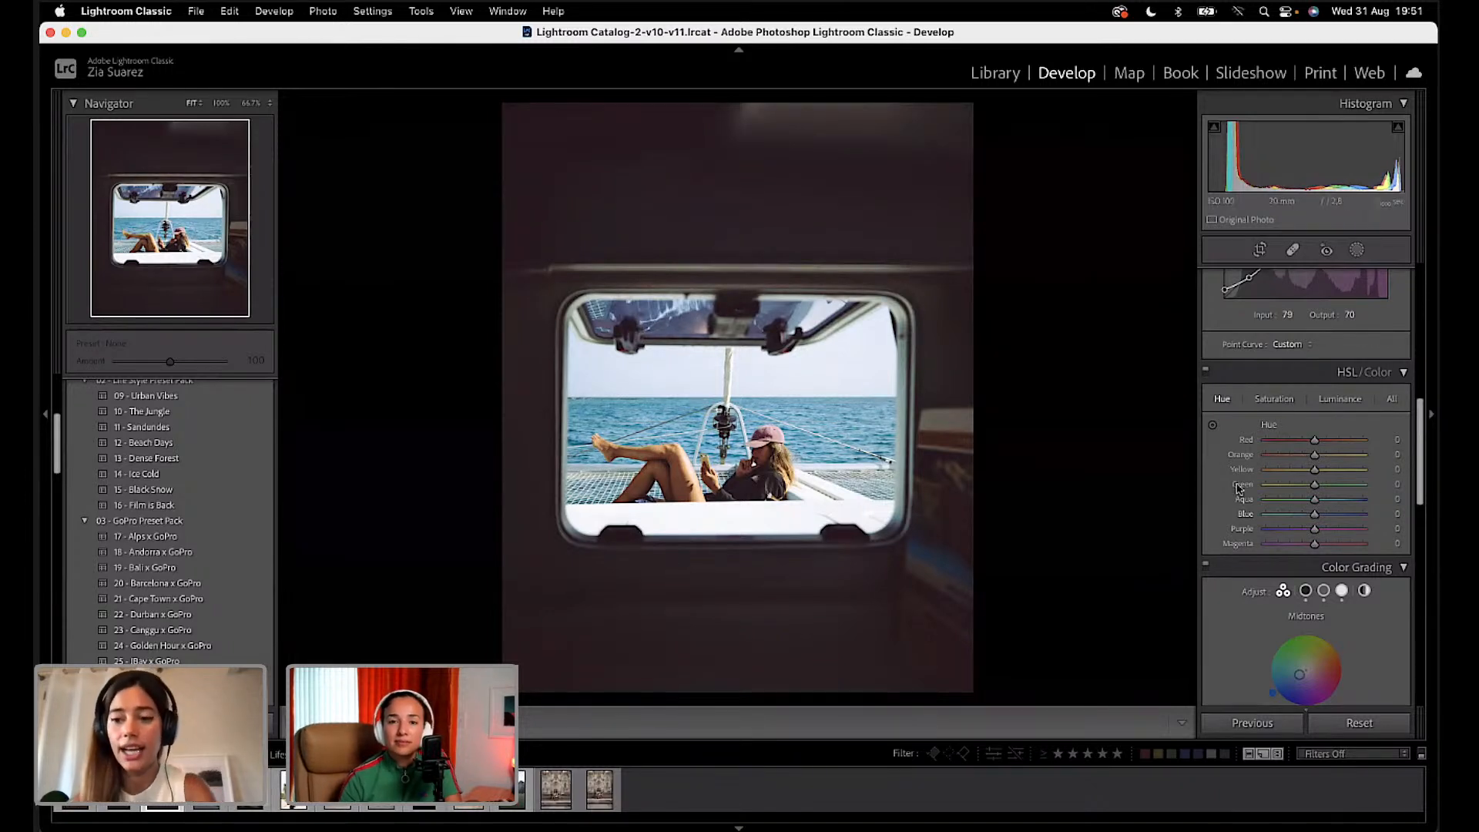
{"action": "mouse_move", "coordinate": [1315, 501]}
{"action": "left_mouse_down"}
{"action": "mouse_move", "coordinate": [1270, 514]}
{"action": "mouse_move", "coordinate": [1304, 516]}
{"action": "left_mouse_up"}
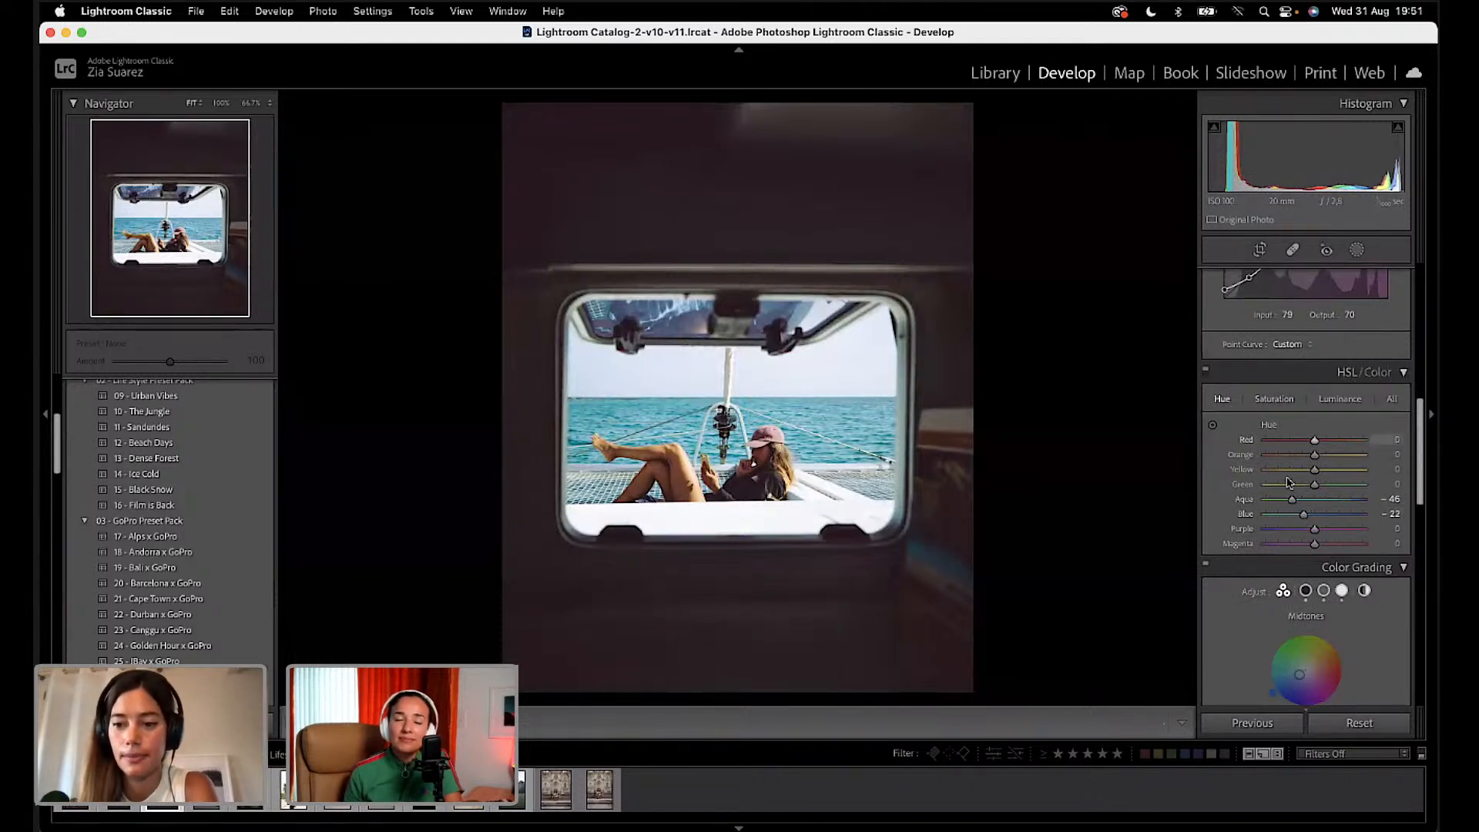
Step: Set the HSL Blue hue to -14, and the saturation of Aqua to -58 and Blue to -34
{"action": "left_click_drag", "start_coordinate": [1304, 515], "coordinate": [1308, 516]}
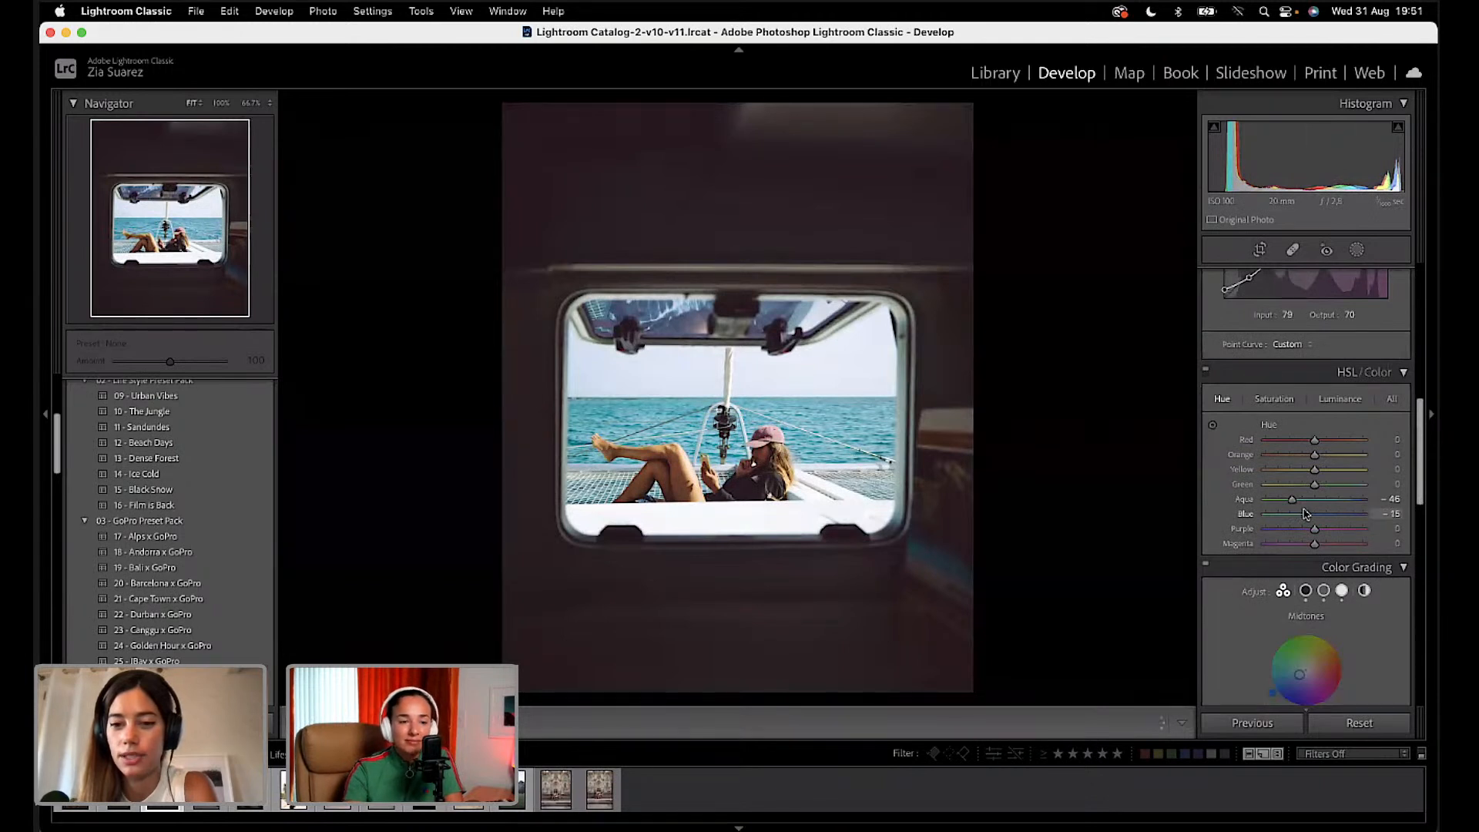
{"action": "left_click", "coordinate": [1288, 401]}
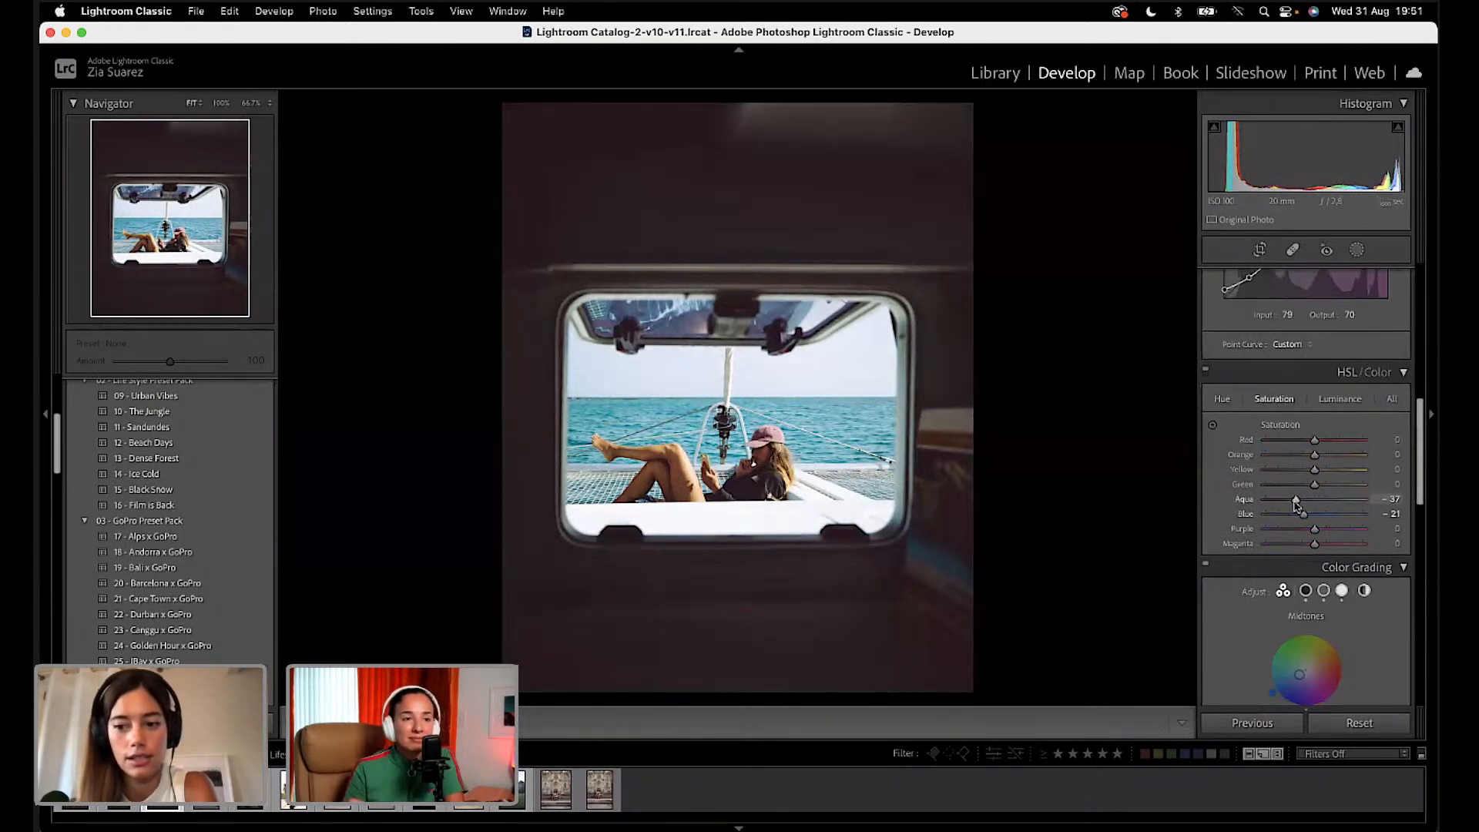
{"action": "left_click_drag", "start_coordinate": [1261, 502], "coordinate": [1297, 515]}
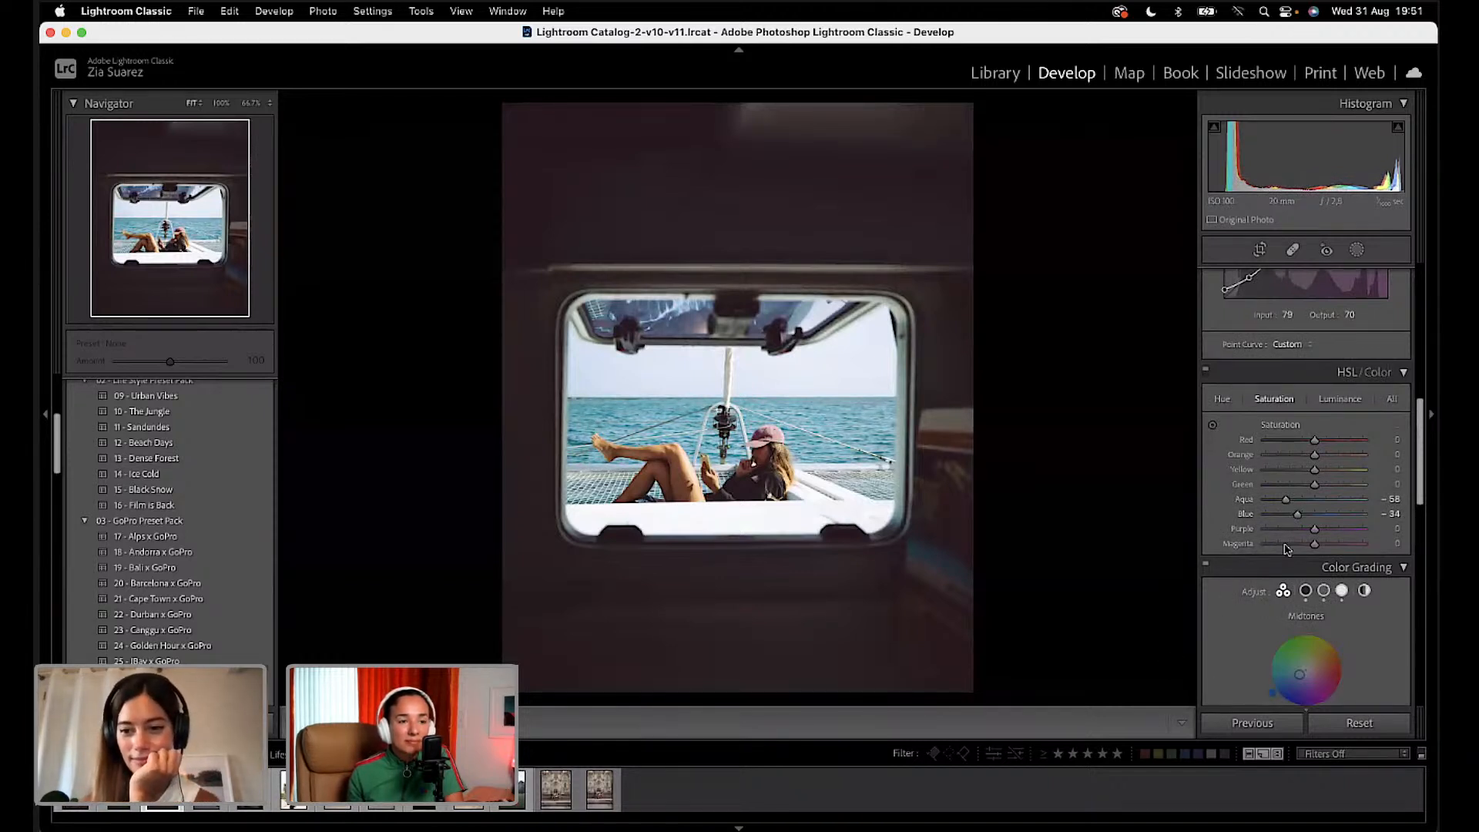
Step: Review the boat photo's tone curve and basic adjustments, and display its HSL hue settings
{"action": "scroll", "coordinate": [1275, 537], "scroll_direction": "up", "scroll_amount": 3}
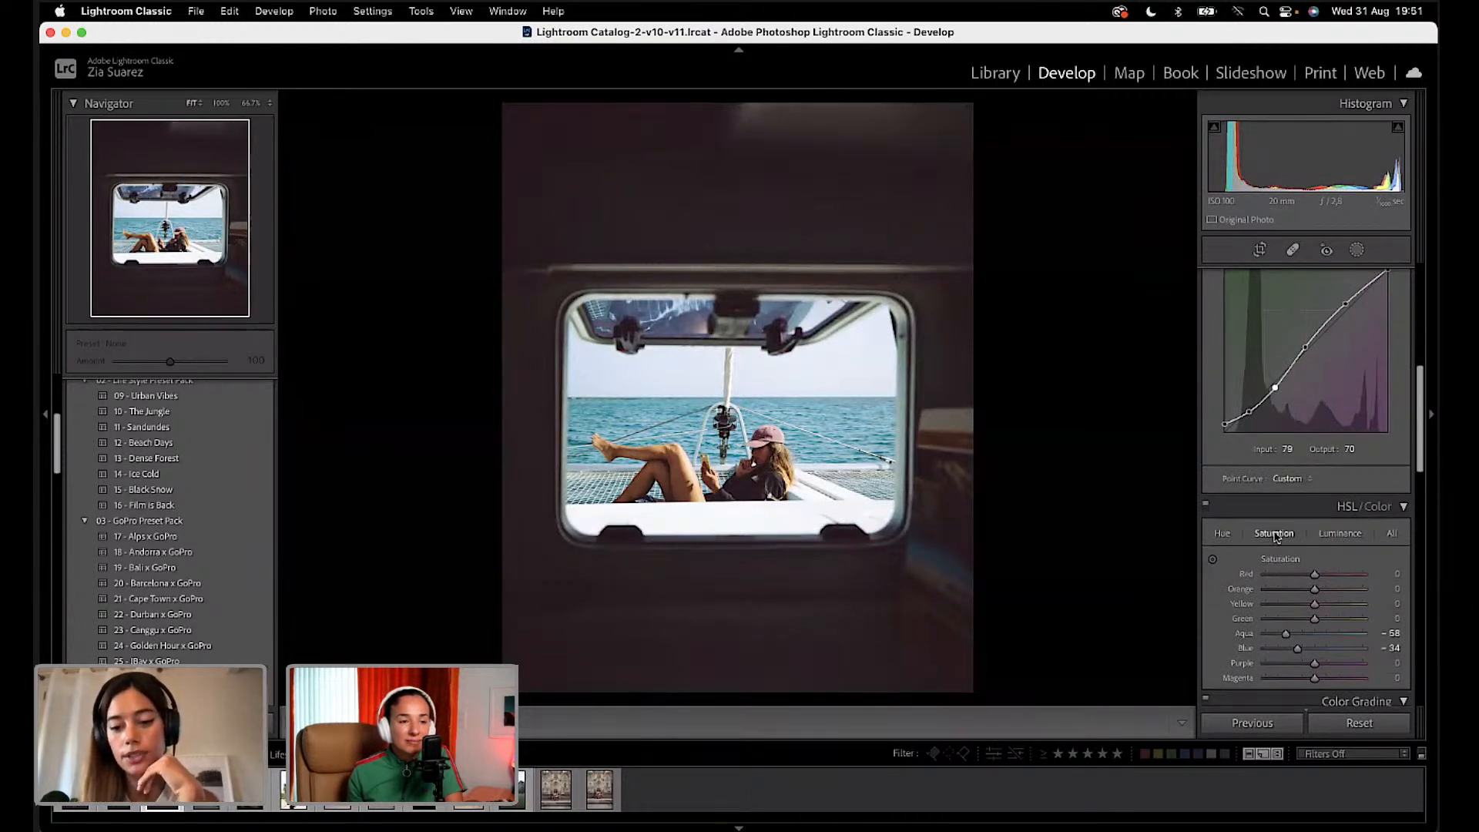
{"action": "scroll", "coordinate": [1302, 547], "scroll_direction": "up", "scroll_amount": 1}
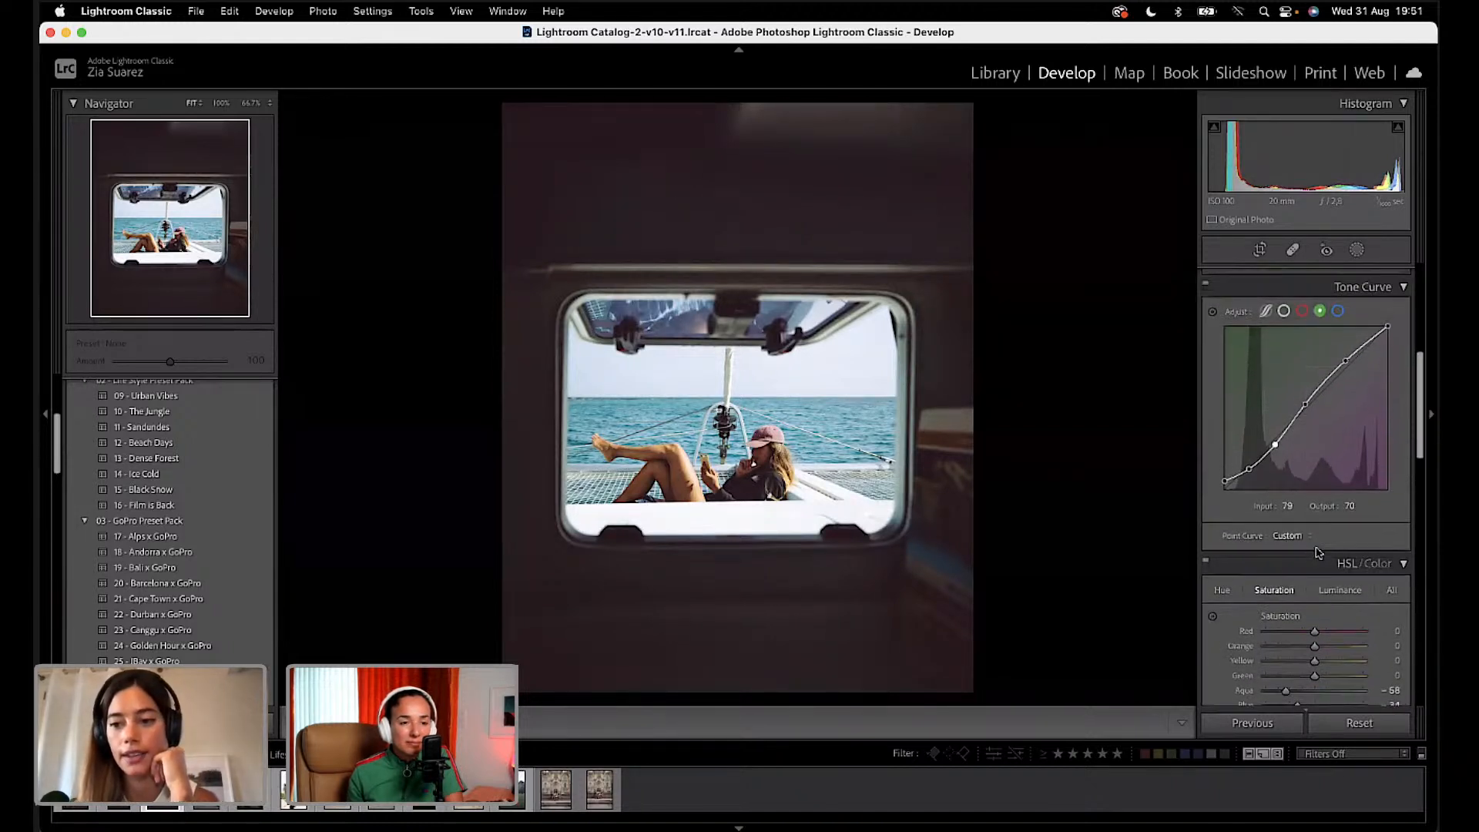
{"action": "scroll", "coordinate": [1318, 552], "scroll_direction": "up", "scroll_amount": 3}
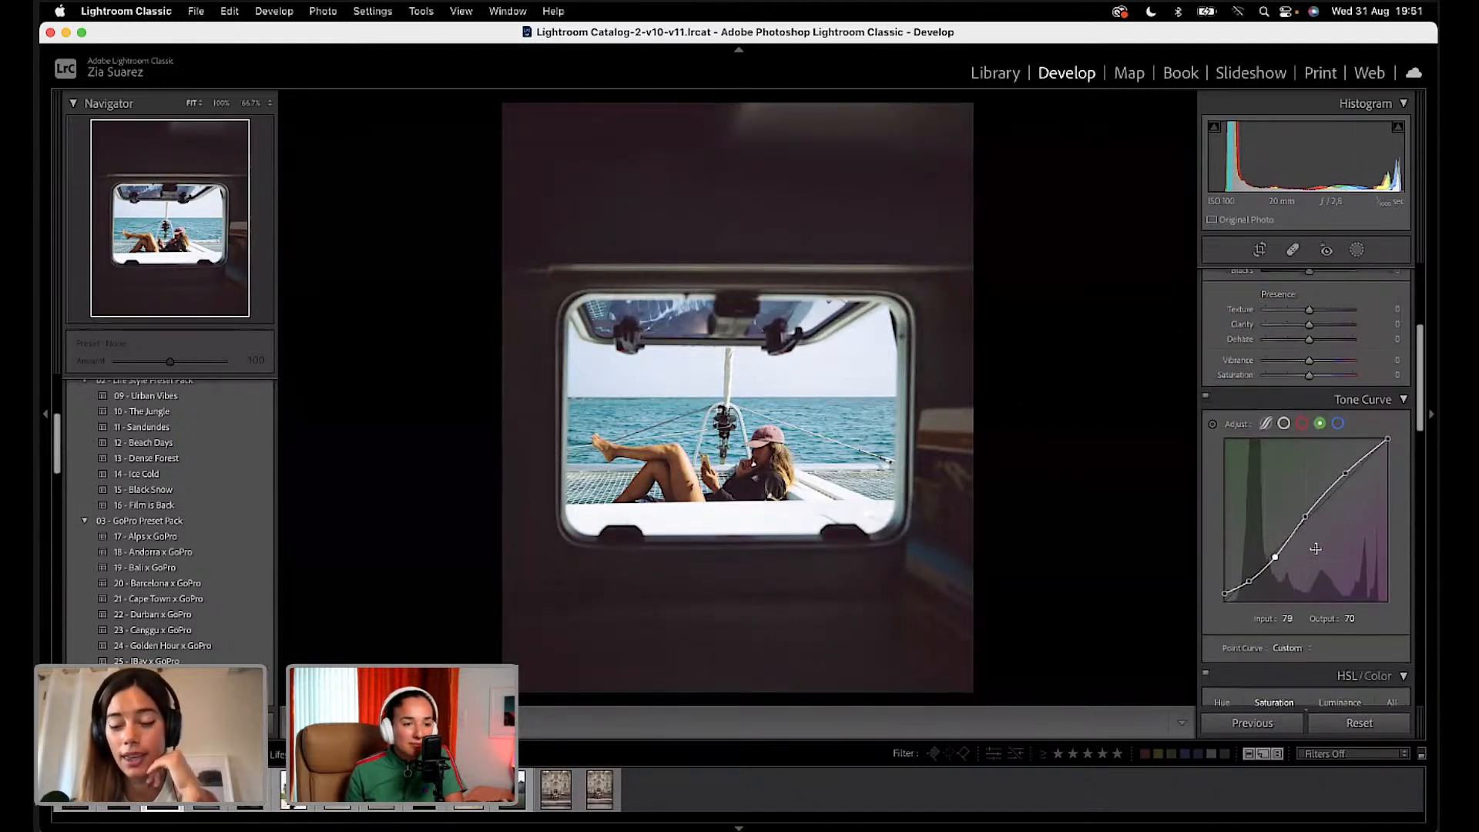
{"action": "scroll", "coordinate": [1316, 549], "scroll_direction": "up", "scroll_amount": 1}
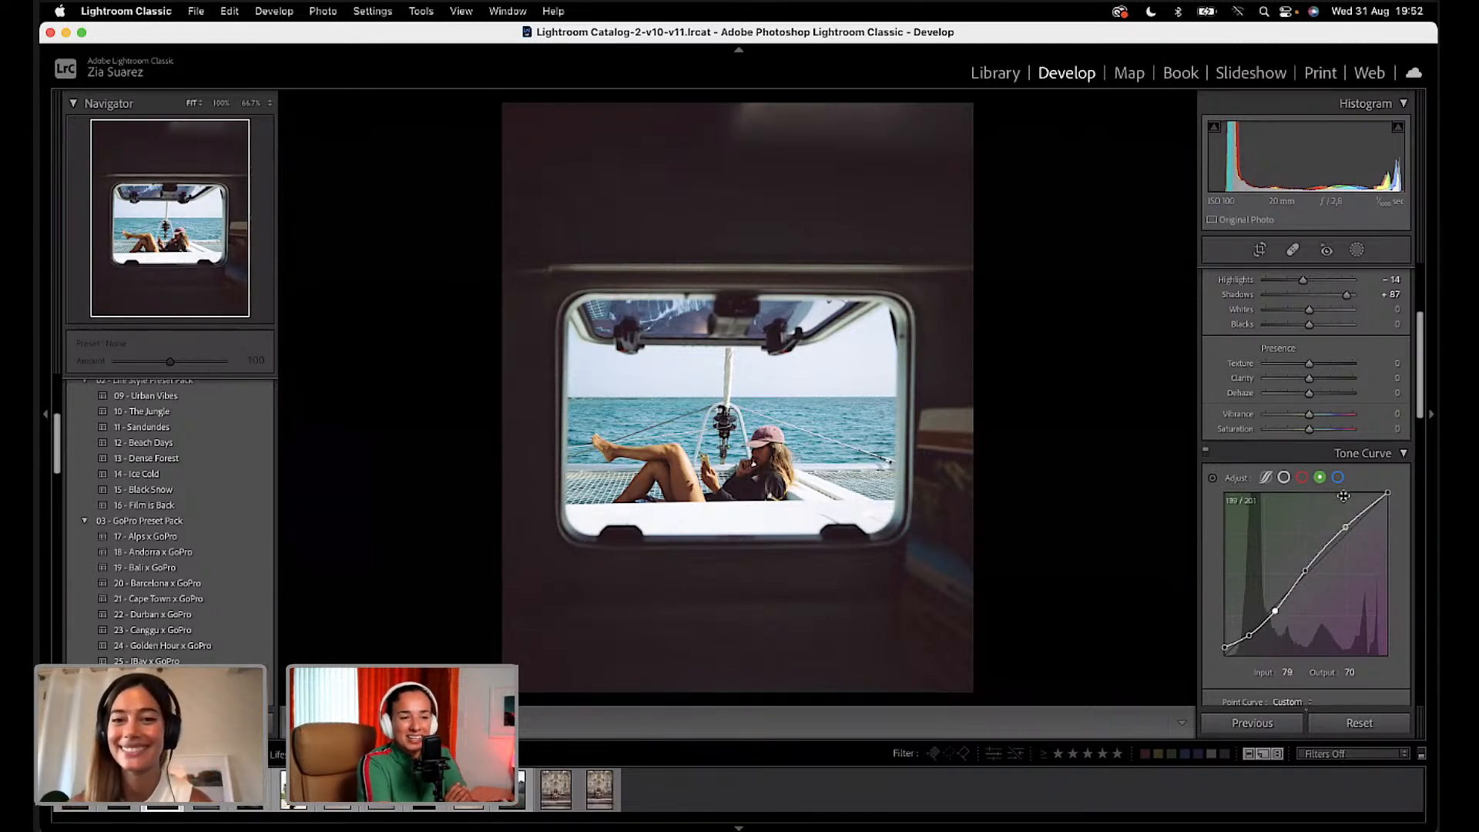
{"action": "scroll", "coordinate": [1343, 496], "scroll_direction": "up", "scroll_amount": 5}
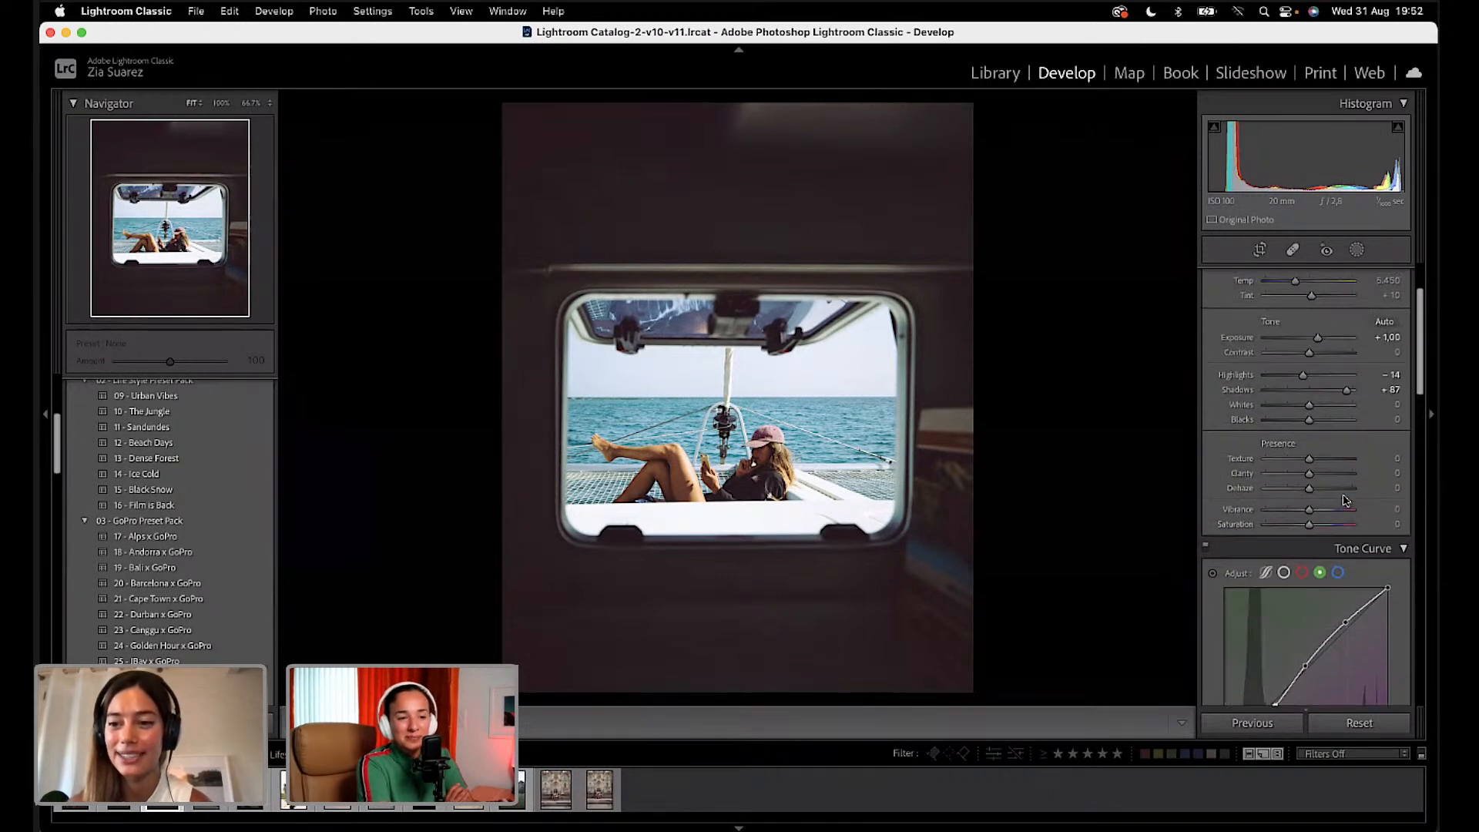
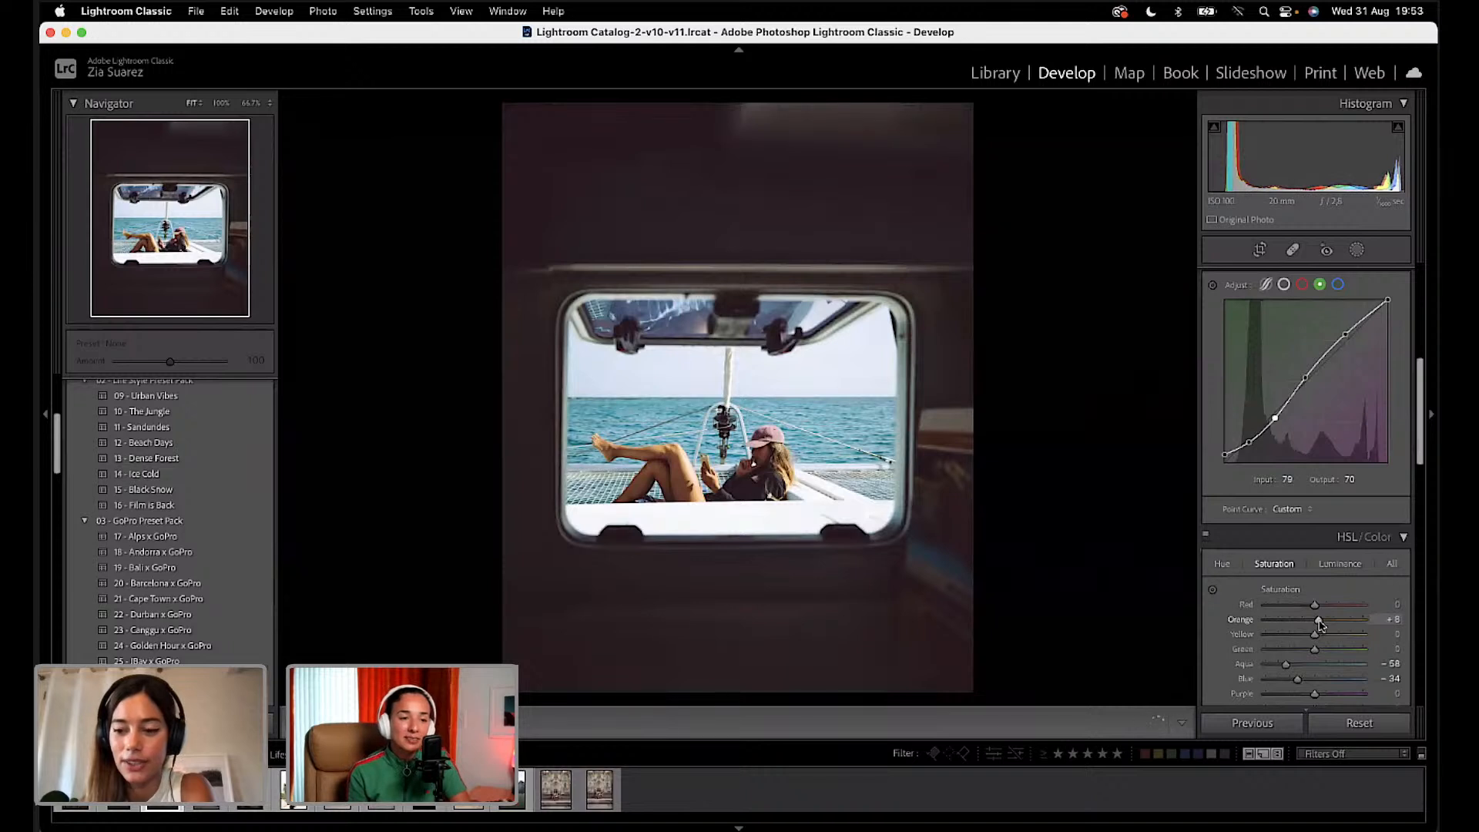
{"action": "left_click", "coordinate": [1222, 563]}
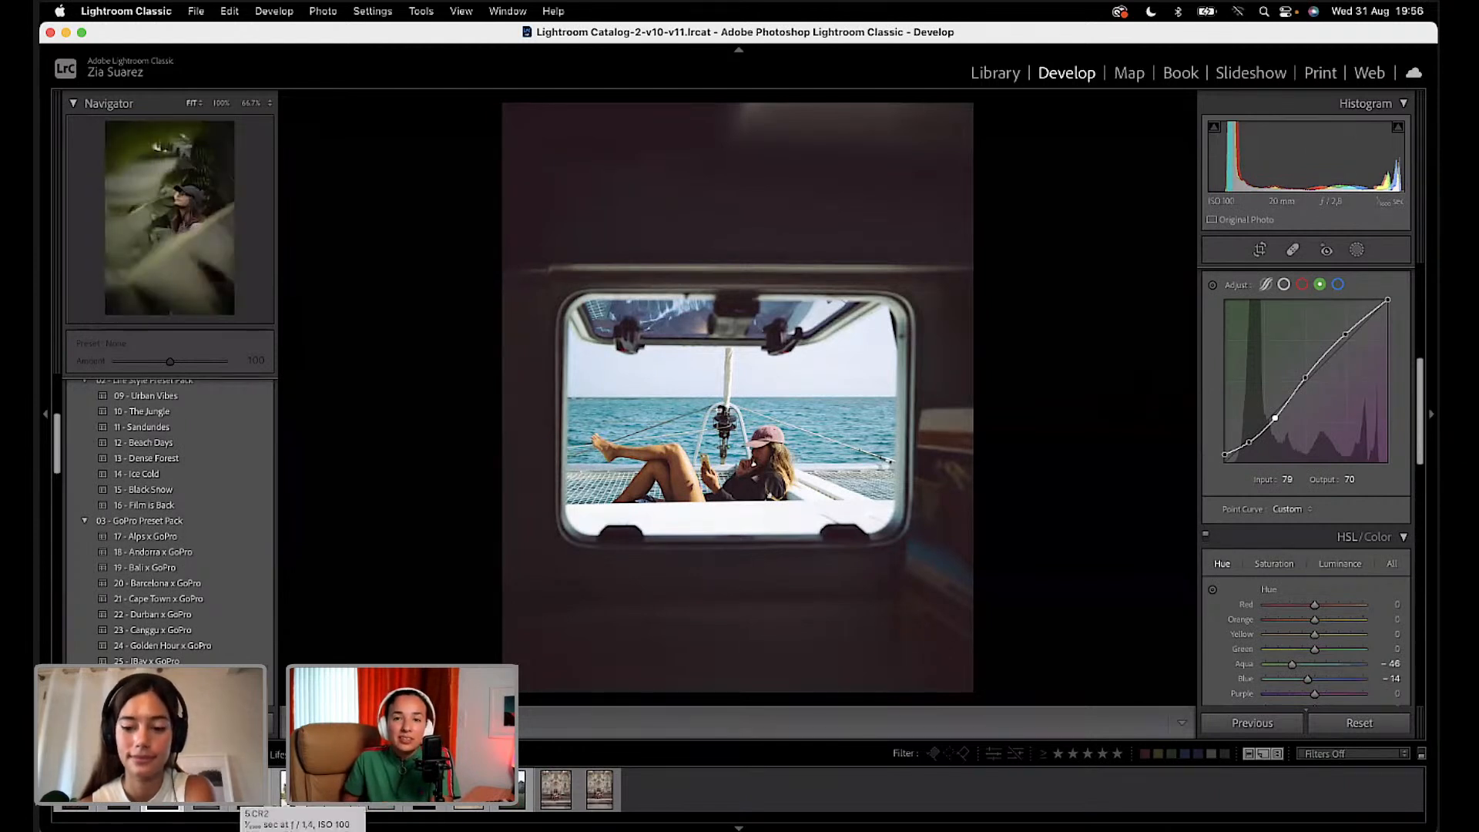
Step: Open the photo of the woman in a cap among banana leaves and bring up its basic adjustments
{"action": "left_click", "coordinate": [254, 790]}
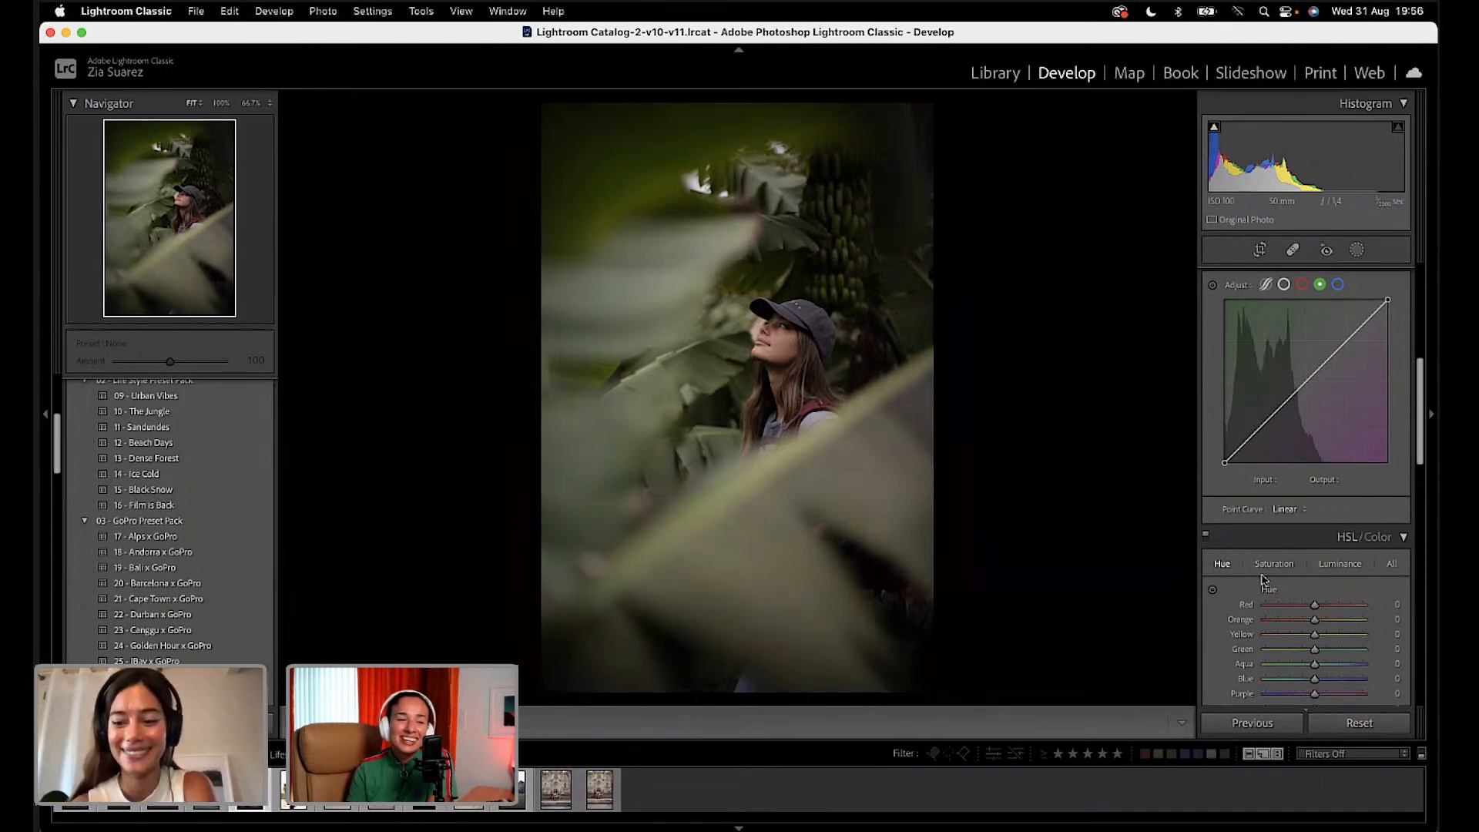
{"action": "scroll", "coordinate": [1322, 391], "scroll_direction": "up", "scroll_amount": 1}
{"action": "scroll", "coordinate": [1322, 392], "scroll_direction": "up", "scroll_amount": 10}
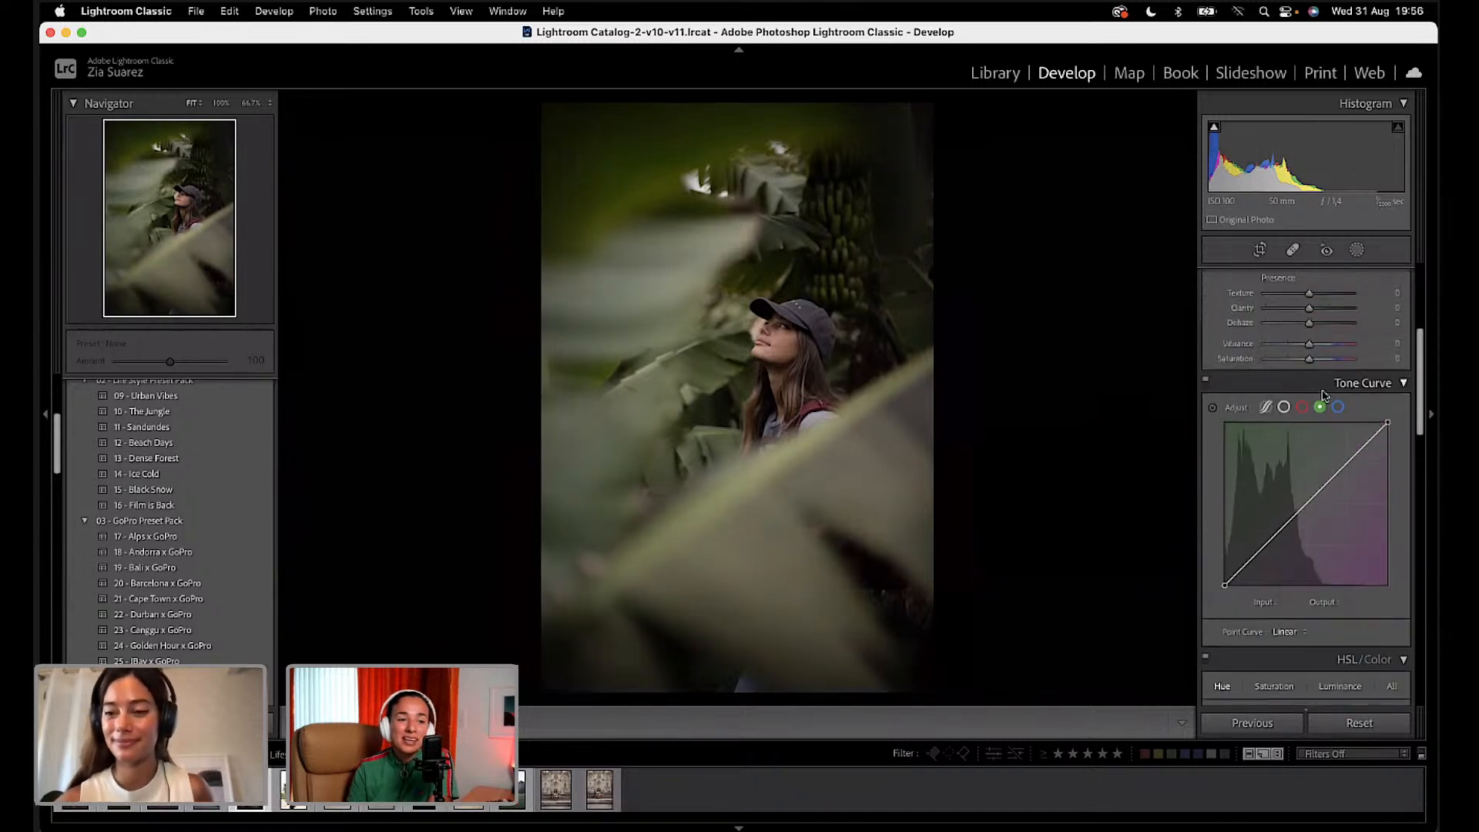
{"action": "scroll", "coordinate": [1343, 561], "scroll_direction": "down", "scroll_amount": 5}
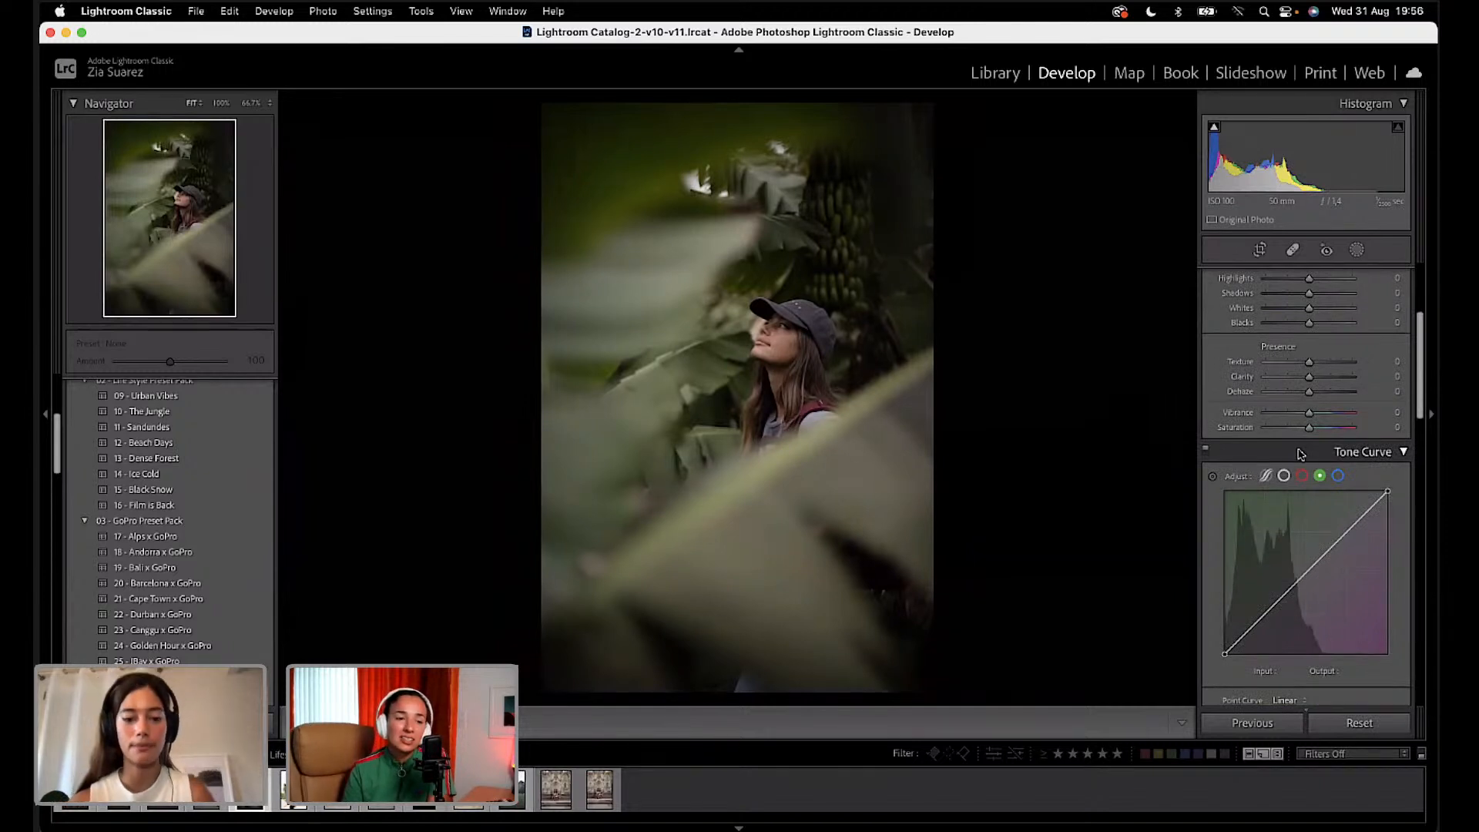
{"action": "scroll", "coordinate": [1299, 455], "scroll_direction": "up", "scroll_amount": 5}
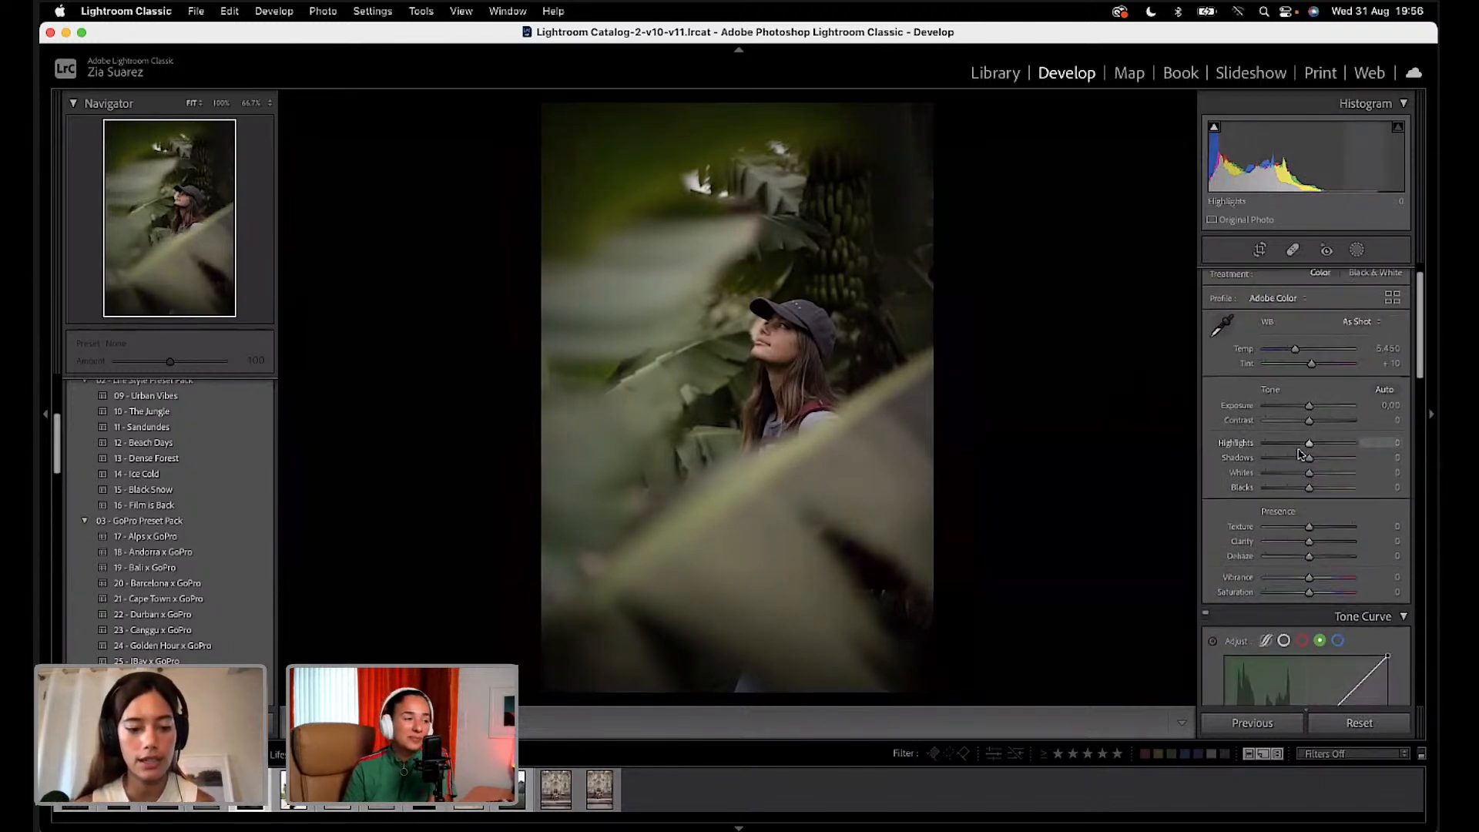
{"action": "scroll", "coordinate": [1300, 454], "scroll_direction": "up", "scroll_amount": 1}
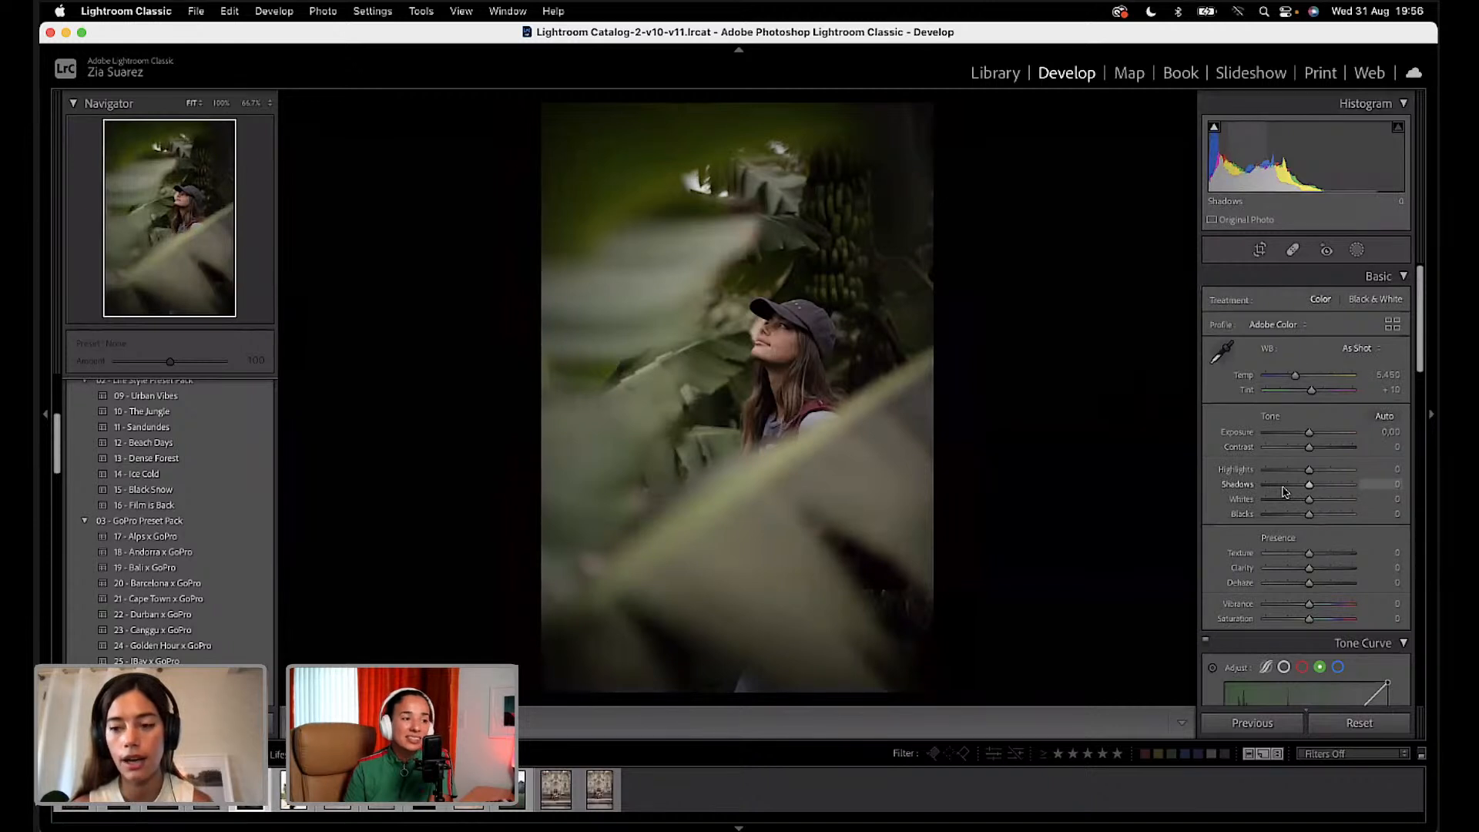
Step: Shape a slight S-curve with three points on the combined RGB tone curve, raising the highlights and moving the shadow point to about input 65, output 62
{"action": "scroll", "coordinate": [1310, 463], "scroll_direction": "down", "scroll_amount": 3}
{"action": "scroll", "coordinate": [1312, 459], "scroll_direction": "down", "scroll_amount": 5}
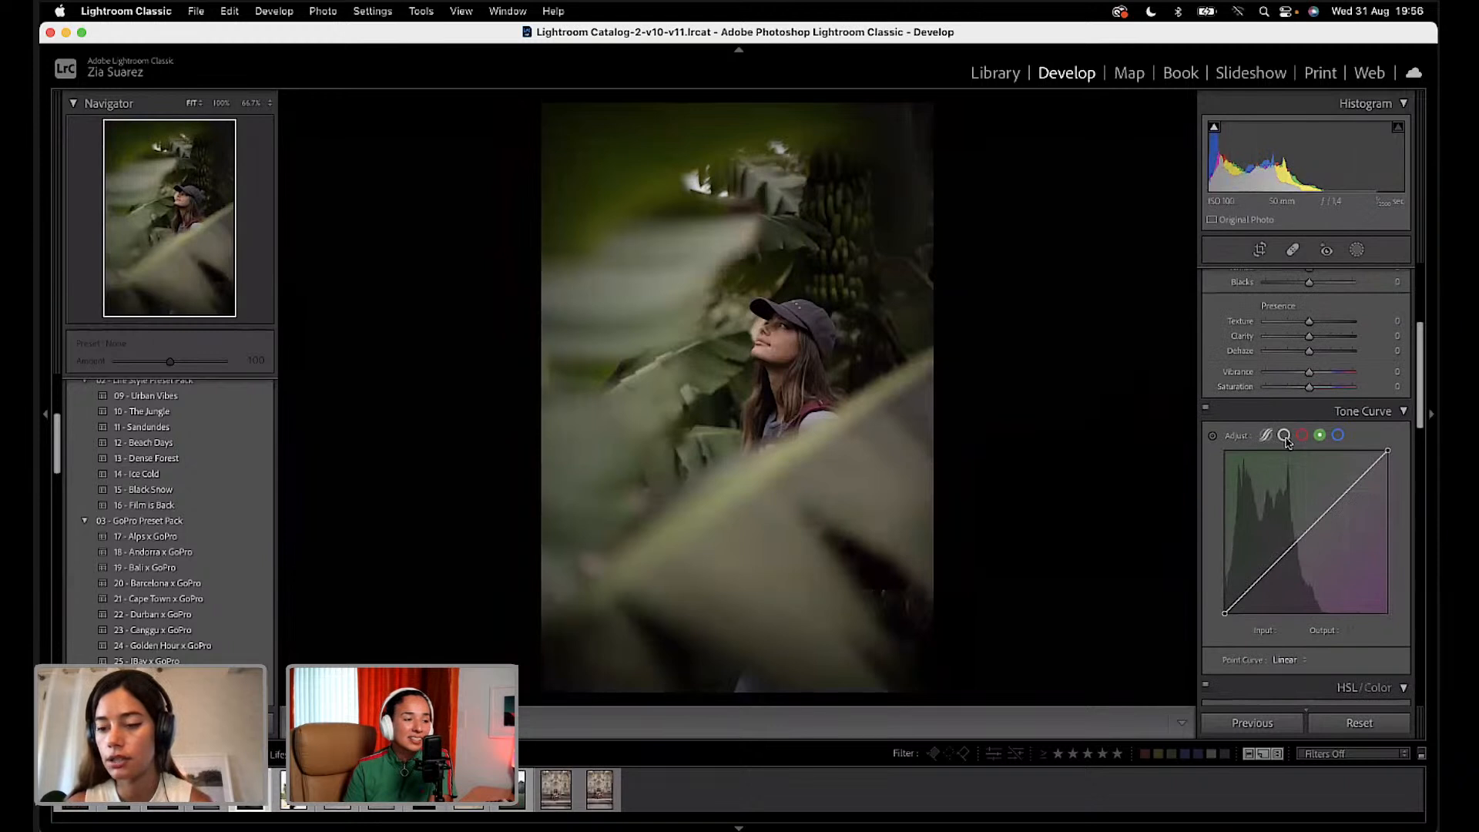
{"action": "left_click", "coordinate": [1284, 436]}
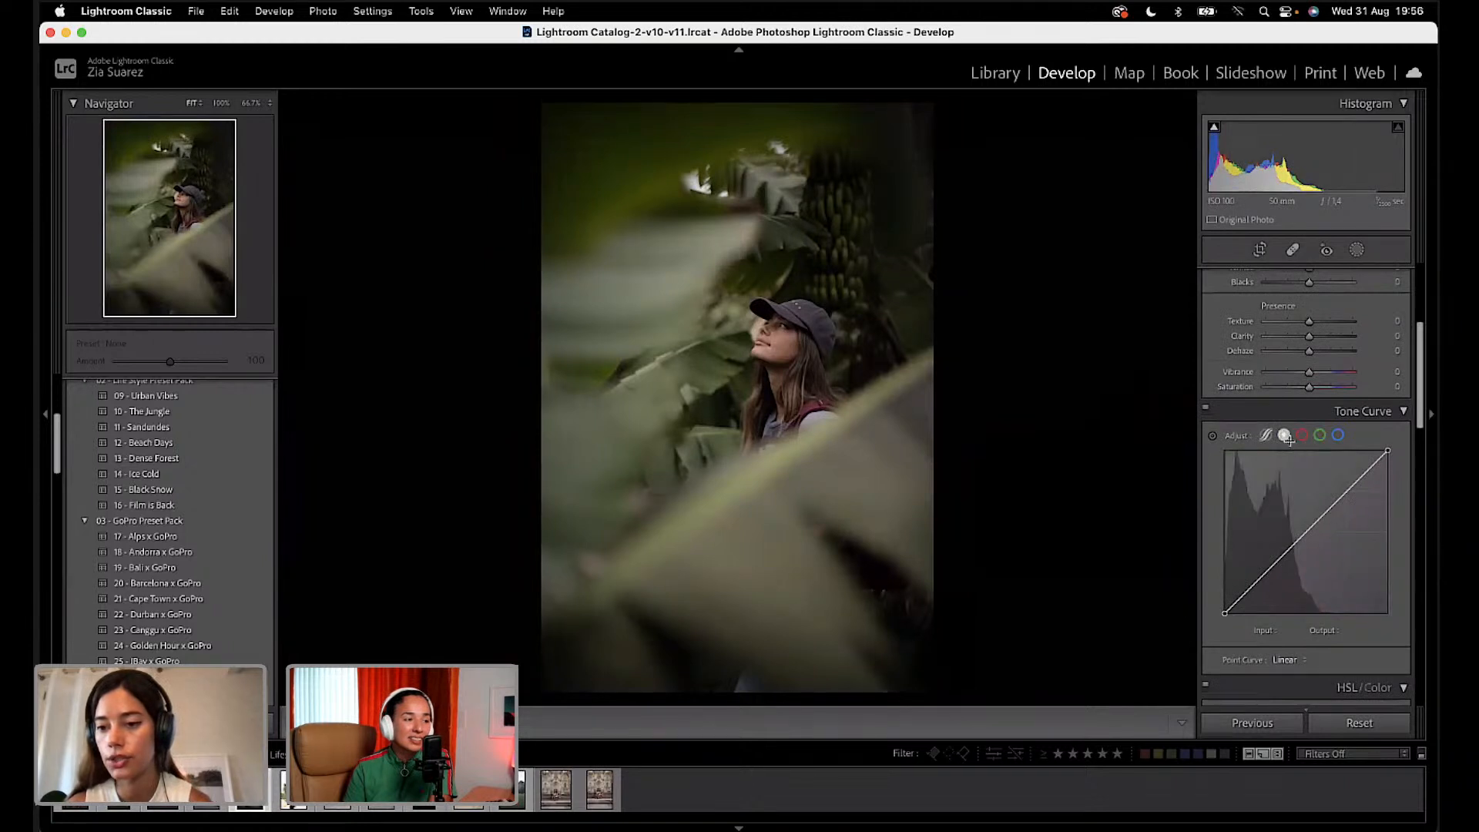
{"action": "left_click", "coordinate": [1307, 533]}
{"action": "left_click", "coordinate": [1347, 491]}
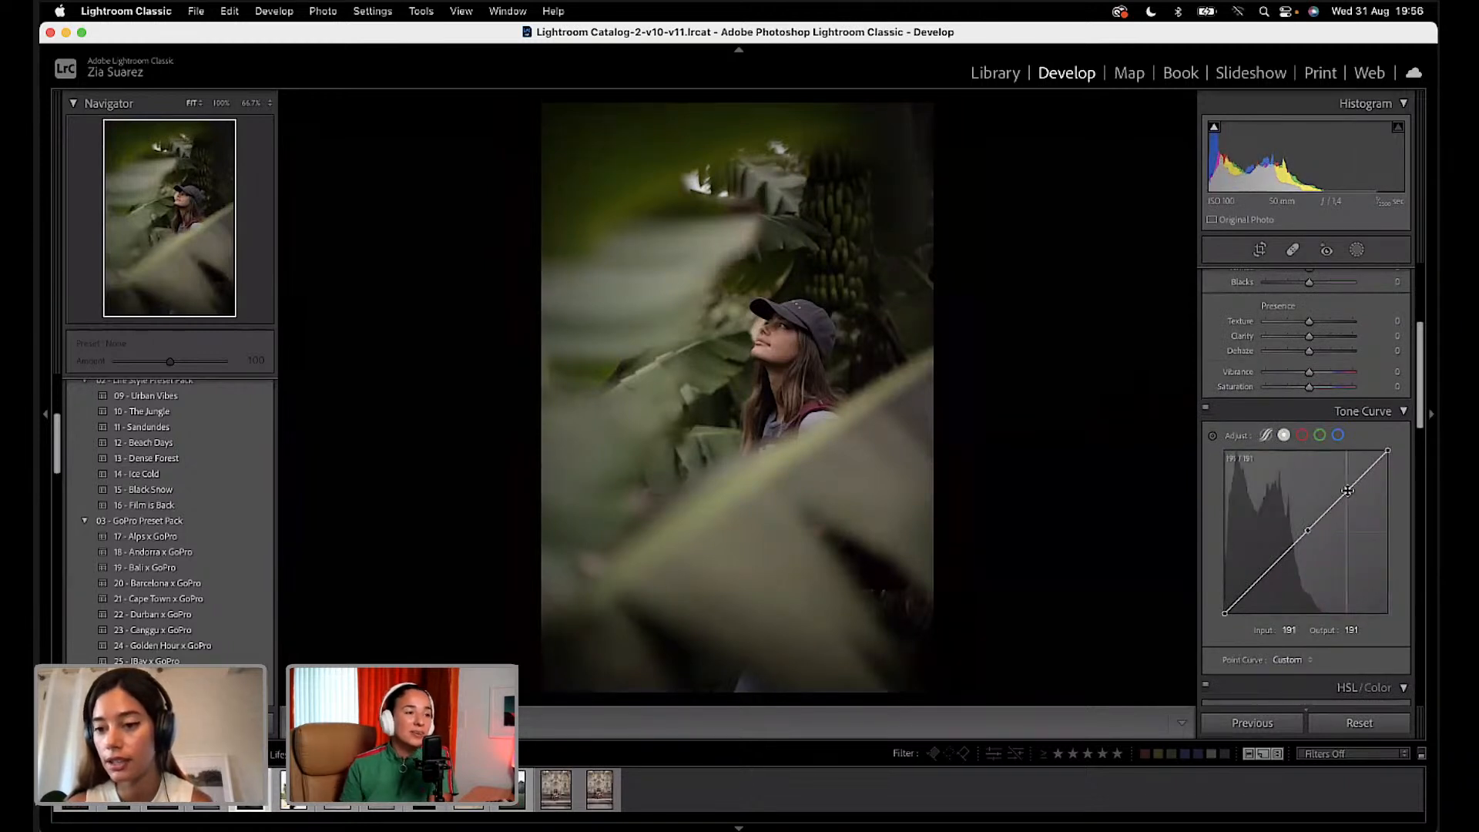
{"action": "left_click", "coordinate": [1265, 573]}
{"action": "left_click_drag", "start_coordinate": [1347, 491], "coordinate": [1346, 487]}
{"action": "left_click_drag", "start_coordinate": [1265, 573], "coordinate": [1267, 578]}
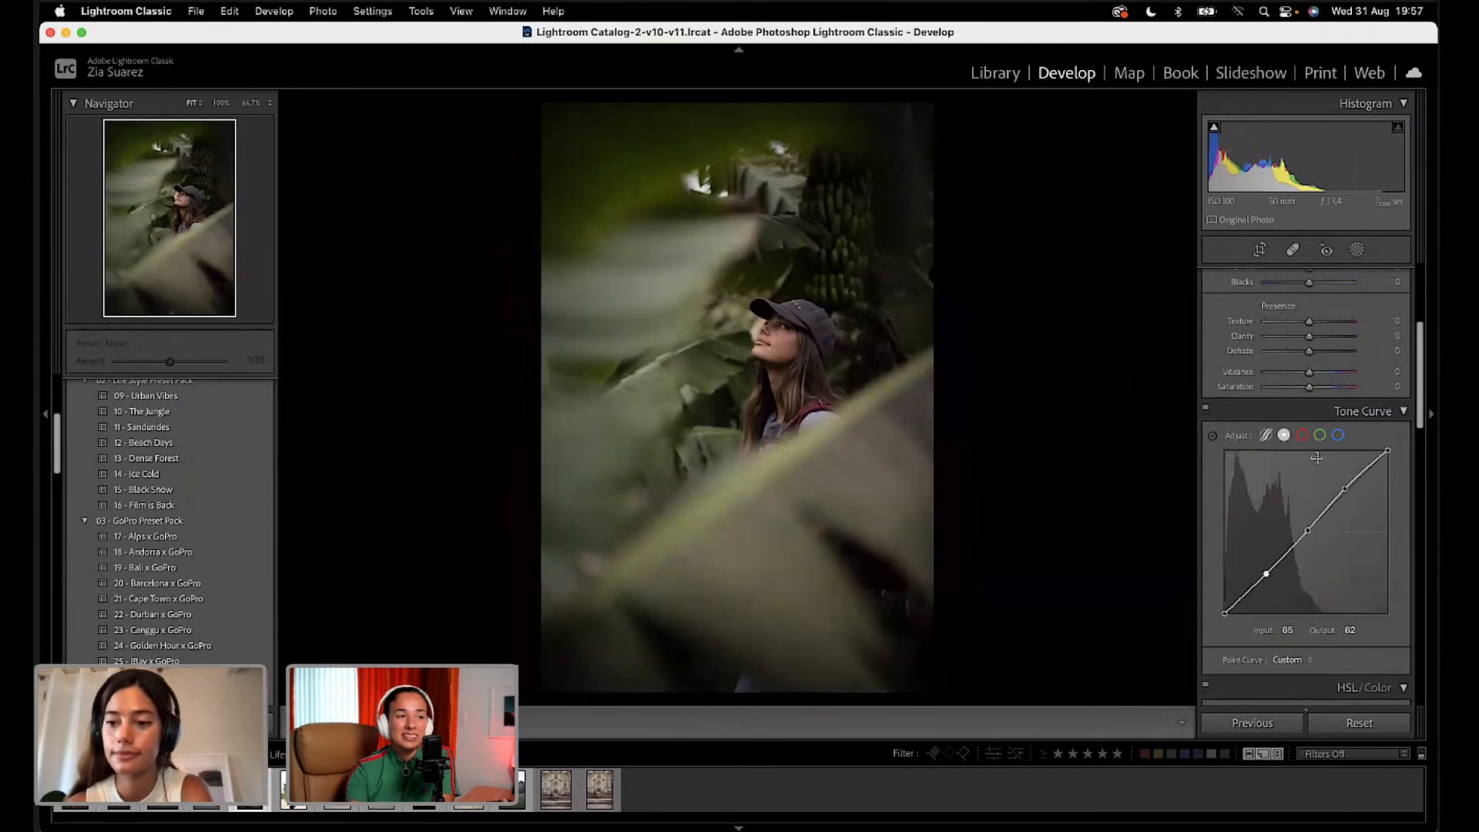
Step: Add three points to the red tone curve, moving the highlight point to about 191/196 and the shadow point to about 69/63
{"action": "left_click", "coordinate": [1302, 436]}
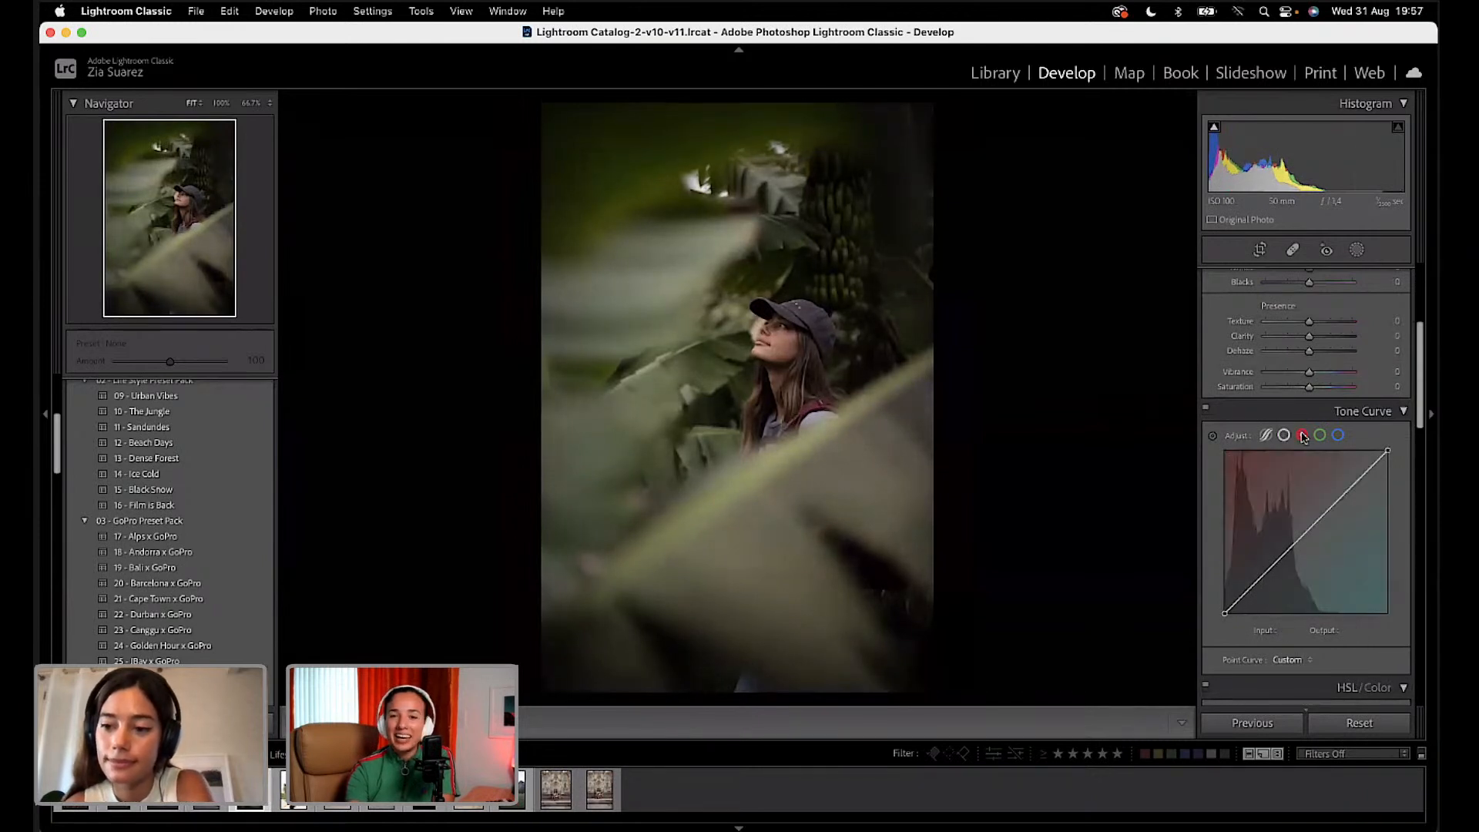
{"action": "left_click", "coordinate": [1348, 490]}
{"action": "left_click", "coordinate": [1307, 530]}
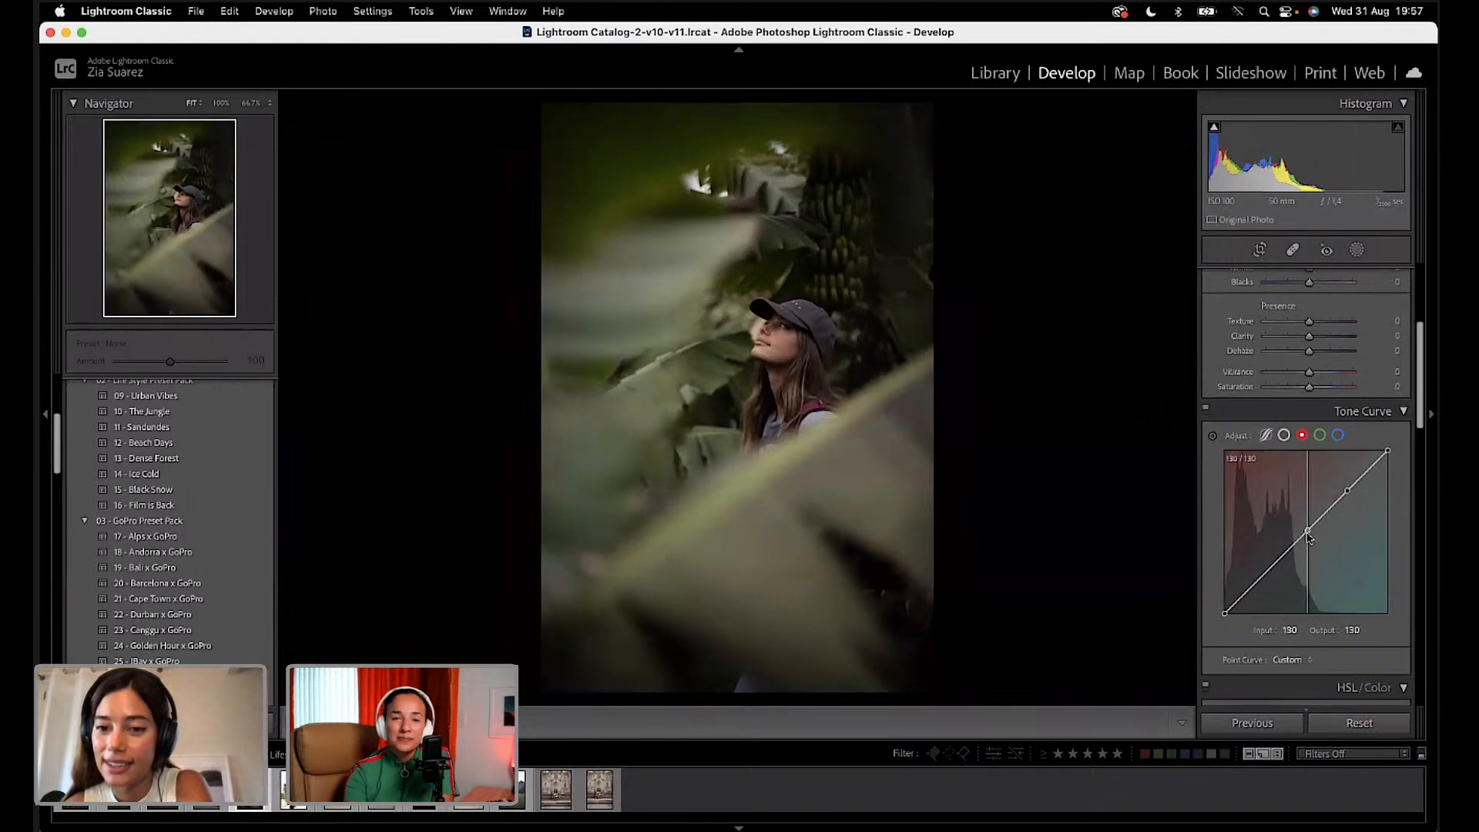
{"action": "left_click", "coordinate": [1267, 574]}
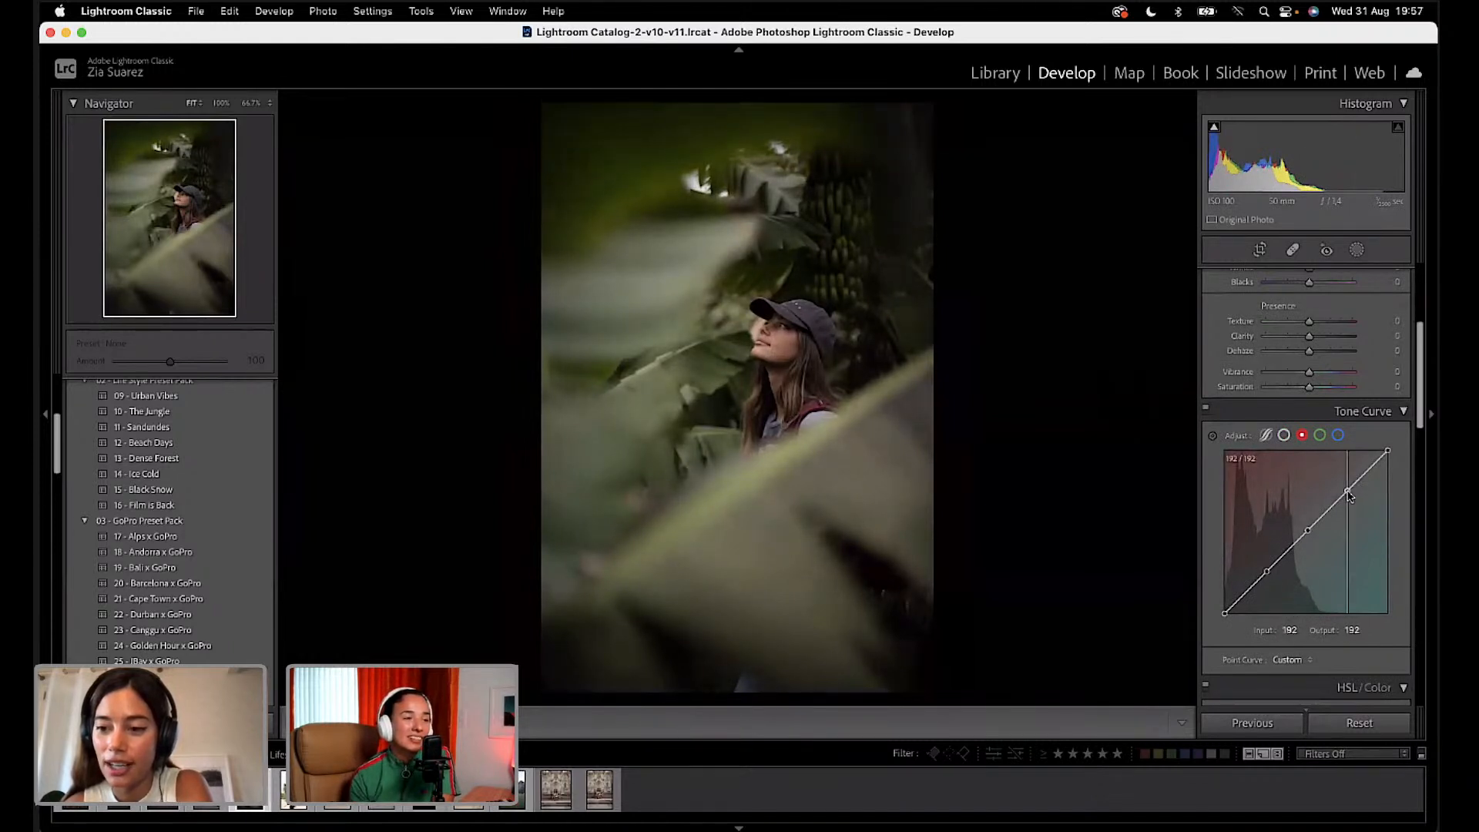
{"action": "left_click_drag", "start_coordinate": [1348, 495], "coordinate": [1347, 493]}
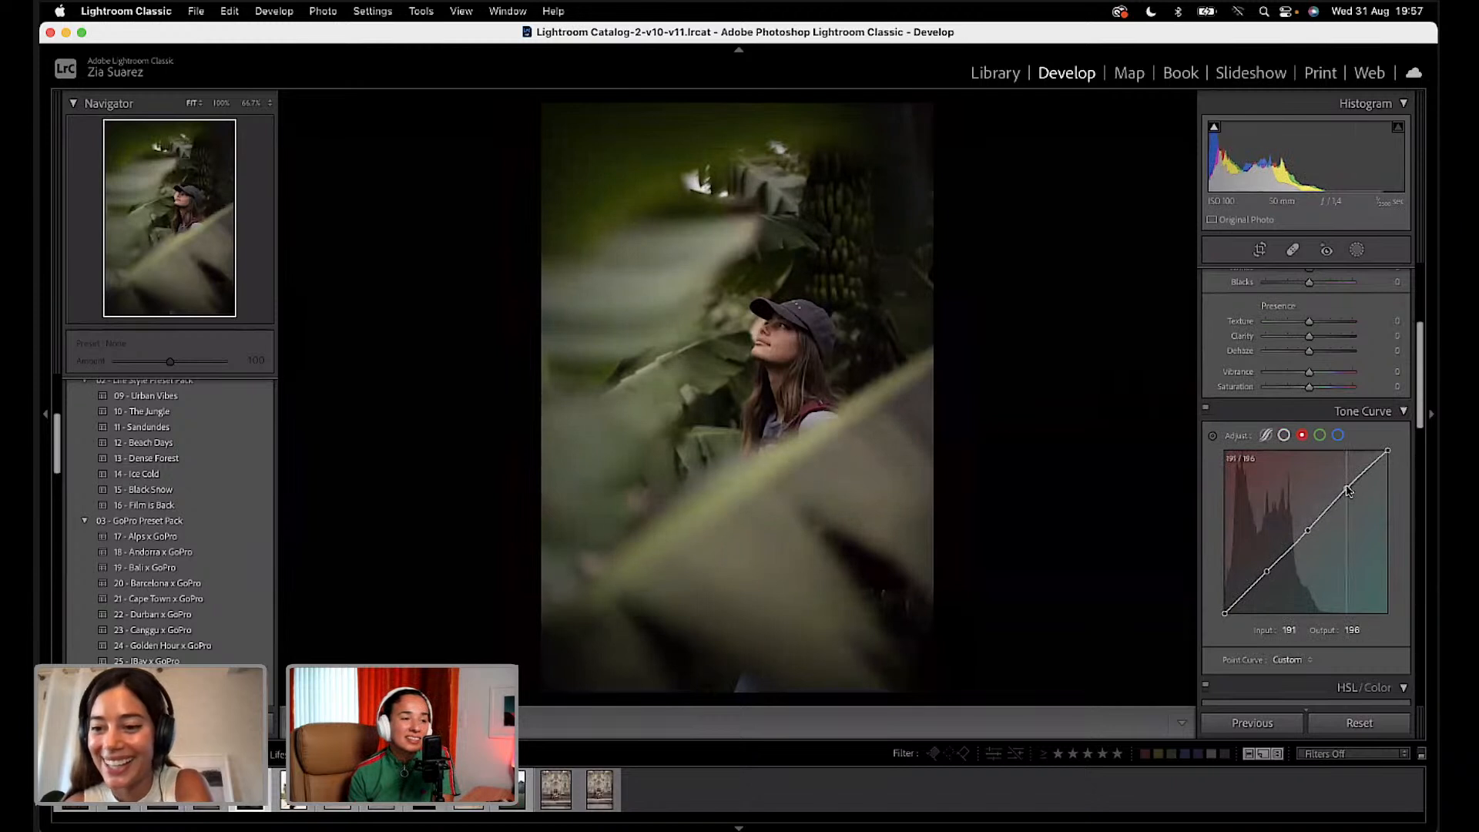
{"action": "left_click_drag", "start_coordinate": [1269, 576], "coordinate": [1270, 578]}
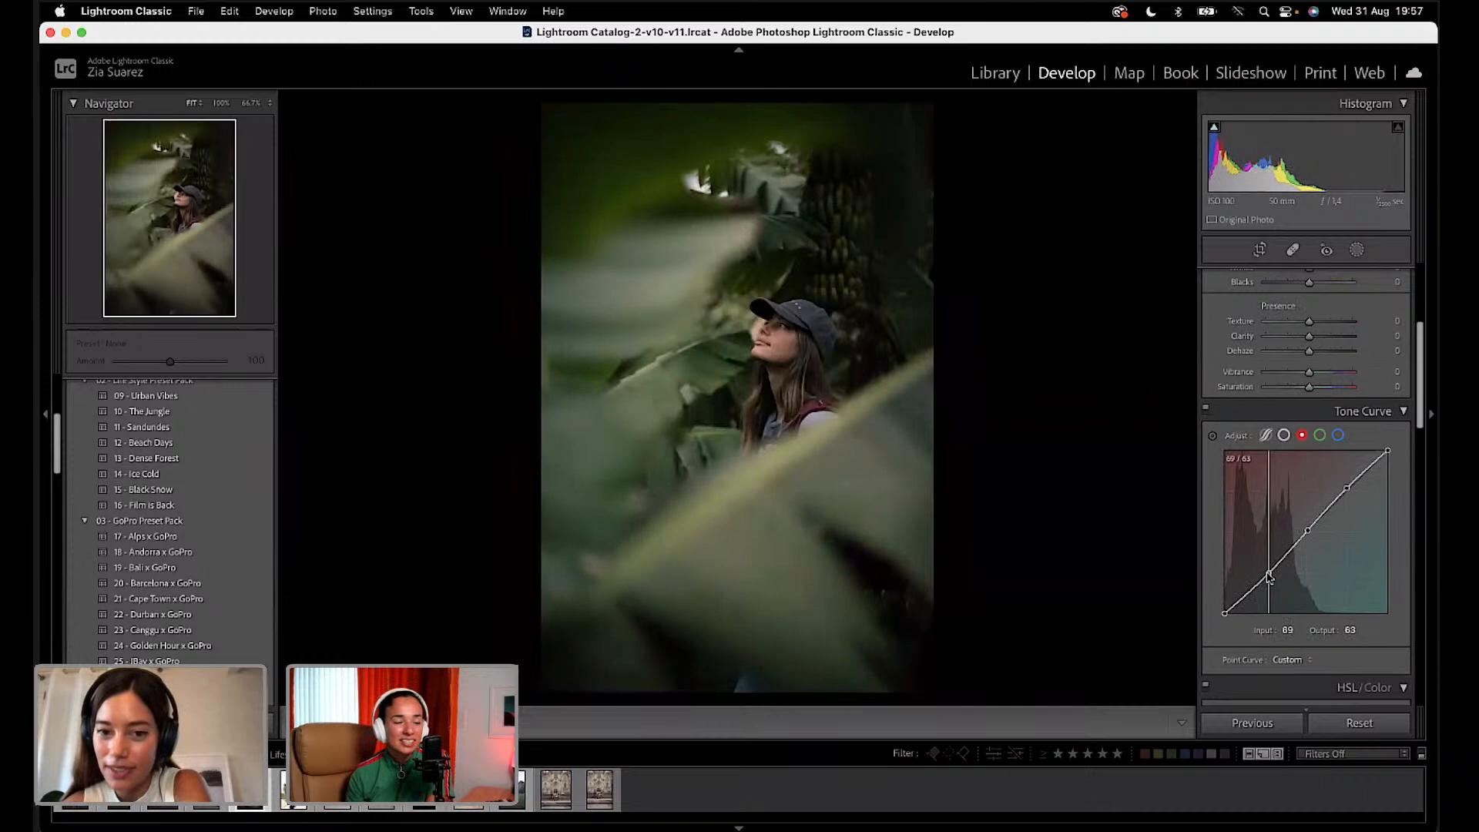
Step: Add three points to the green tone curve, moving the highlight point to about 188/198 and the shadow point to about 64/60
{"action": "left_click", "coordinate": [1321, 436]}
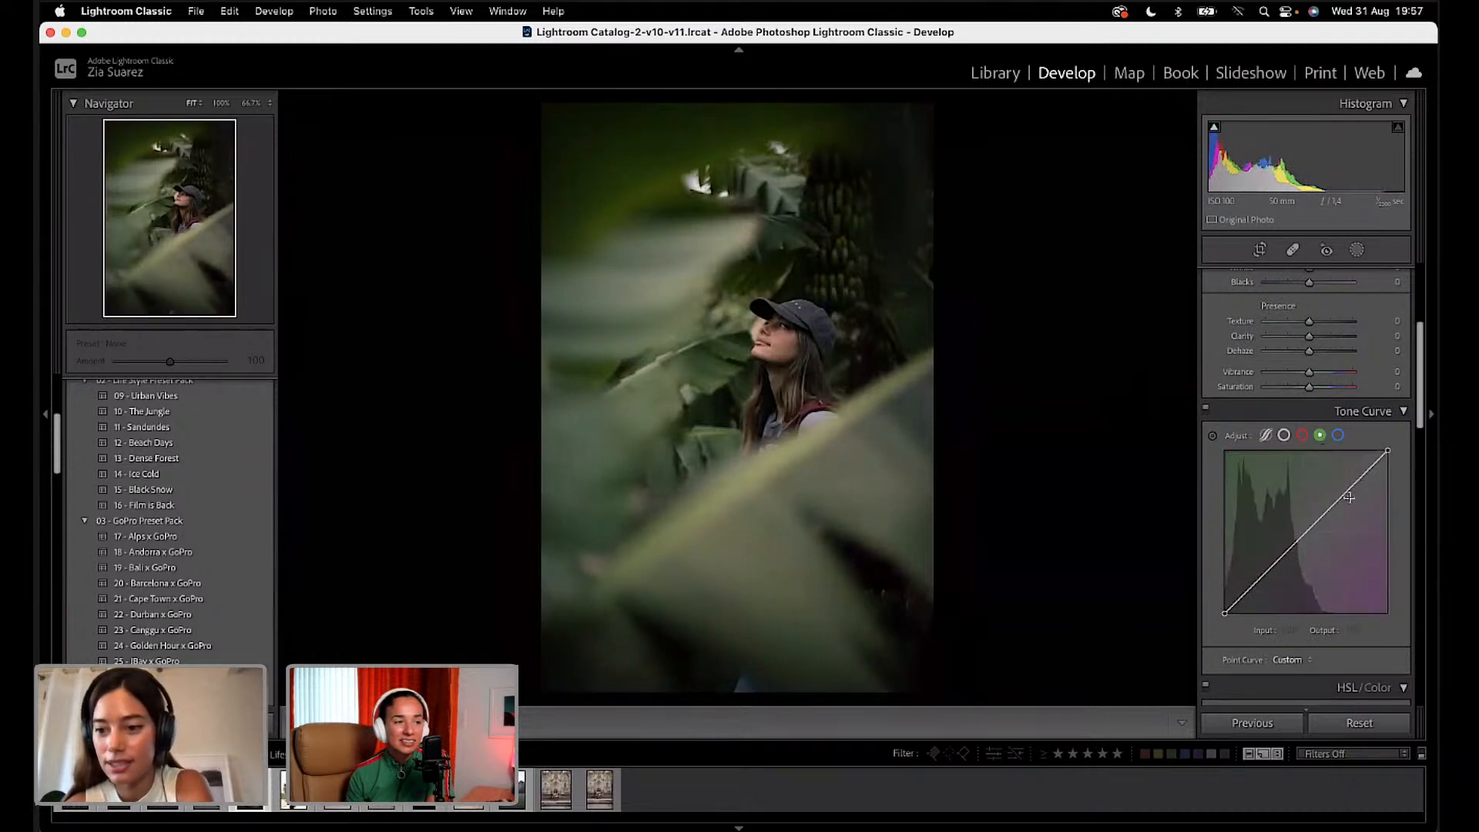
{"action": "left_click", "coordinate": [1348, 491]}
{"action": "left_click", "coordinate": [1306, 530]}
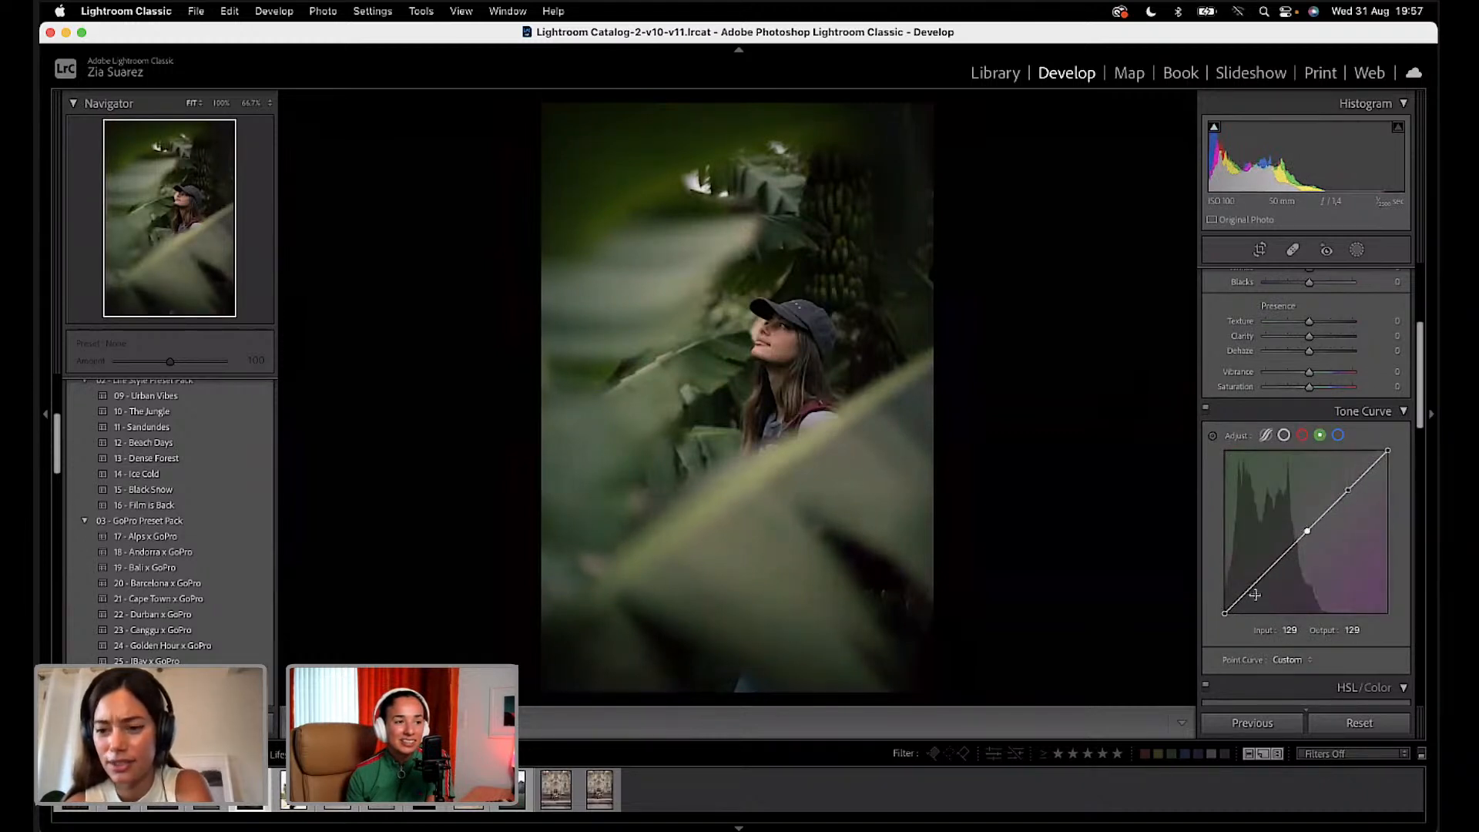
{"action": "left_click", "coordinate": [1266, 576]}
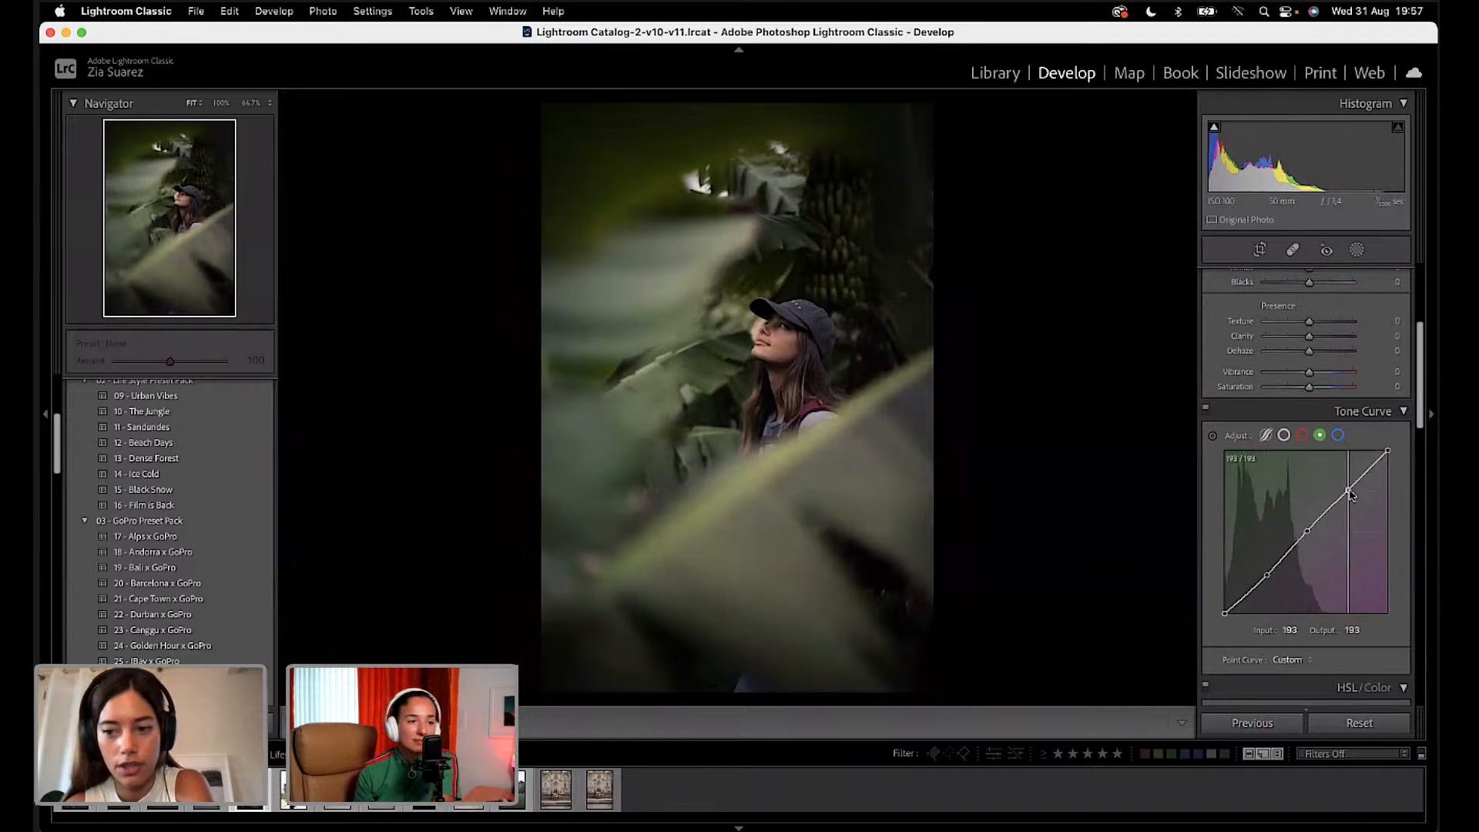
{"action": "left_click_drag", "start_coordinate": [1348, 490], "coordinate": [1346, 488]}
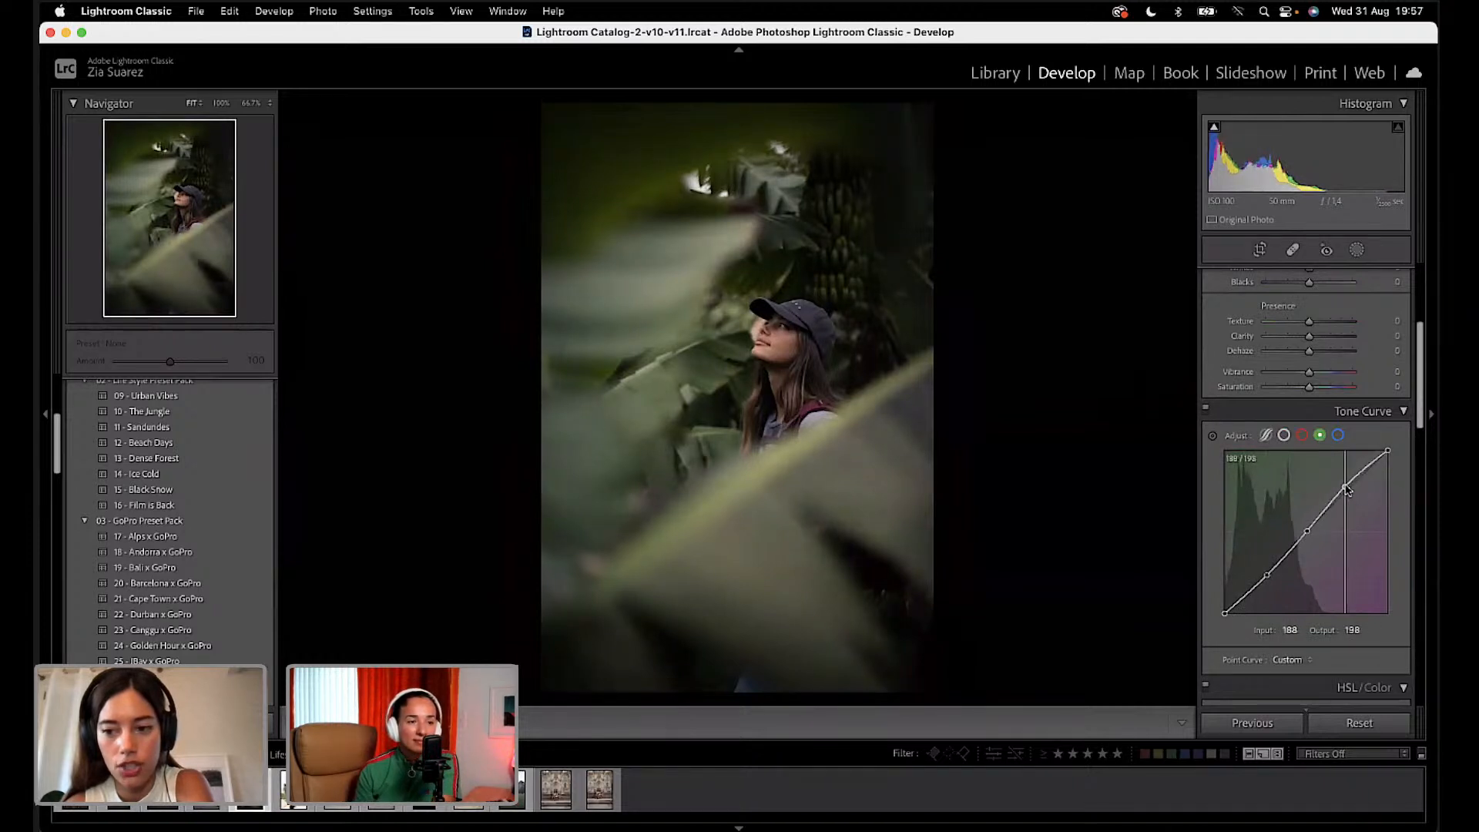
{"action": "left_click", "coordinate": [1267, 576]}
{"action": "left_click_drag", "start_coordinate": [1270, 581], "coordinate": [1265, 579]}
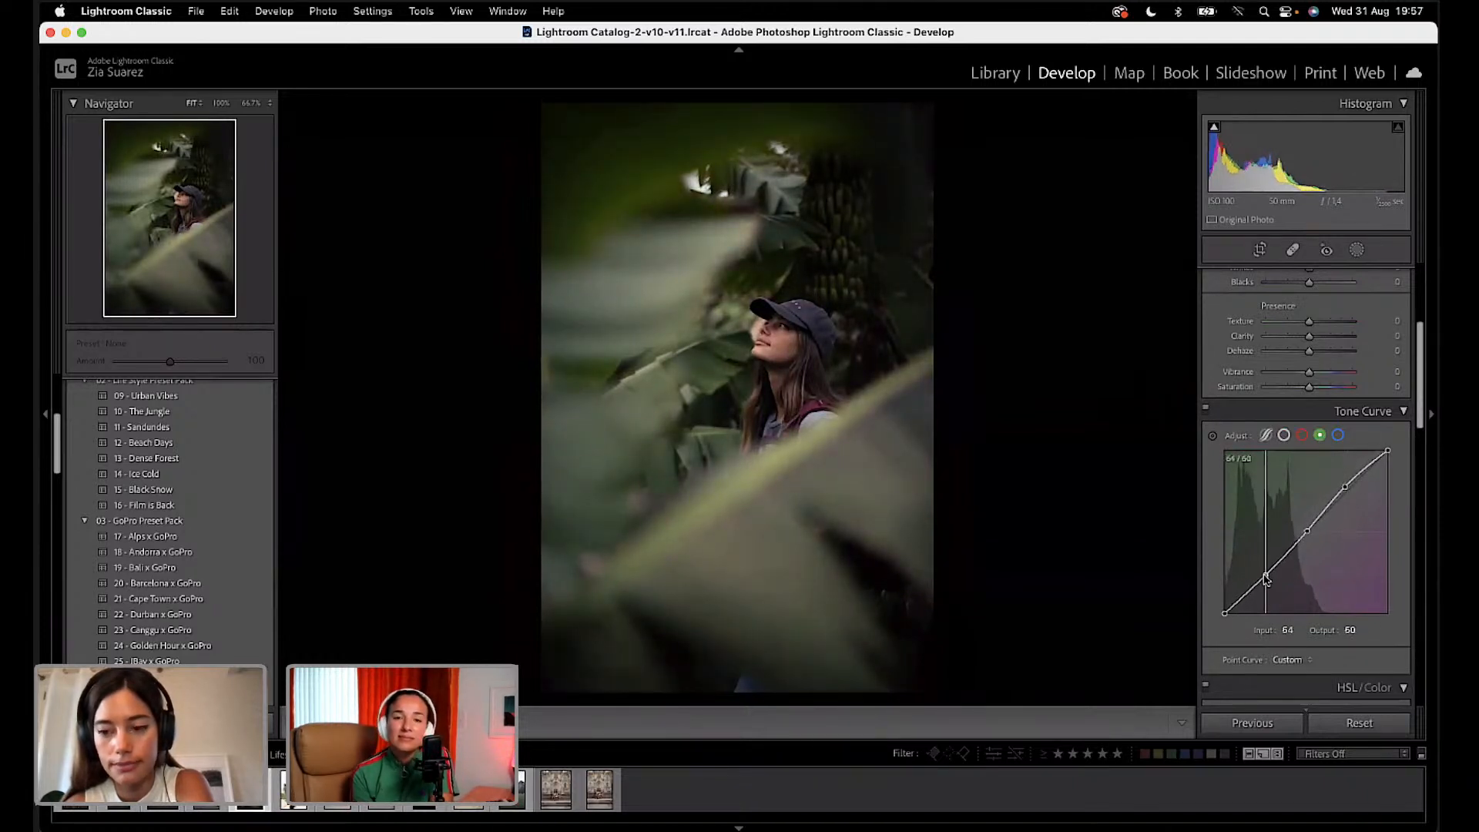
Step: Add three points to the blue tone curve, moving the highlight point to about 186/192 and the shadow point to about 65/60
{"action": "left_click", "coordinate": [1339, 436]}
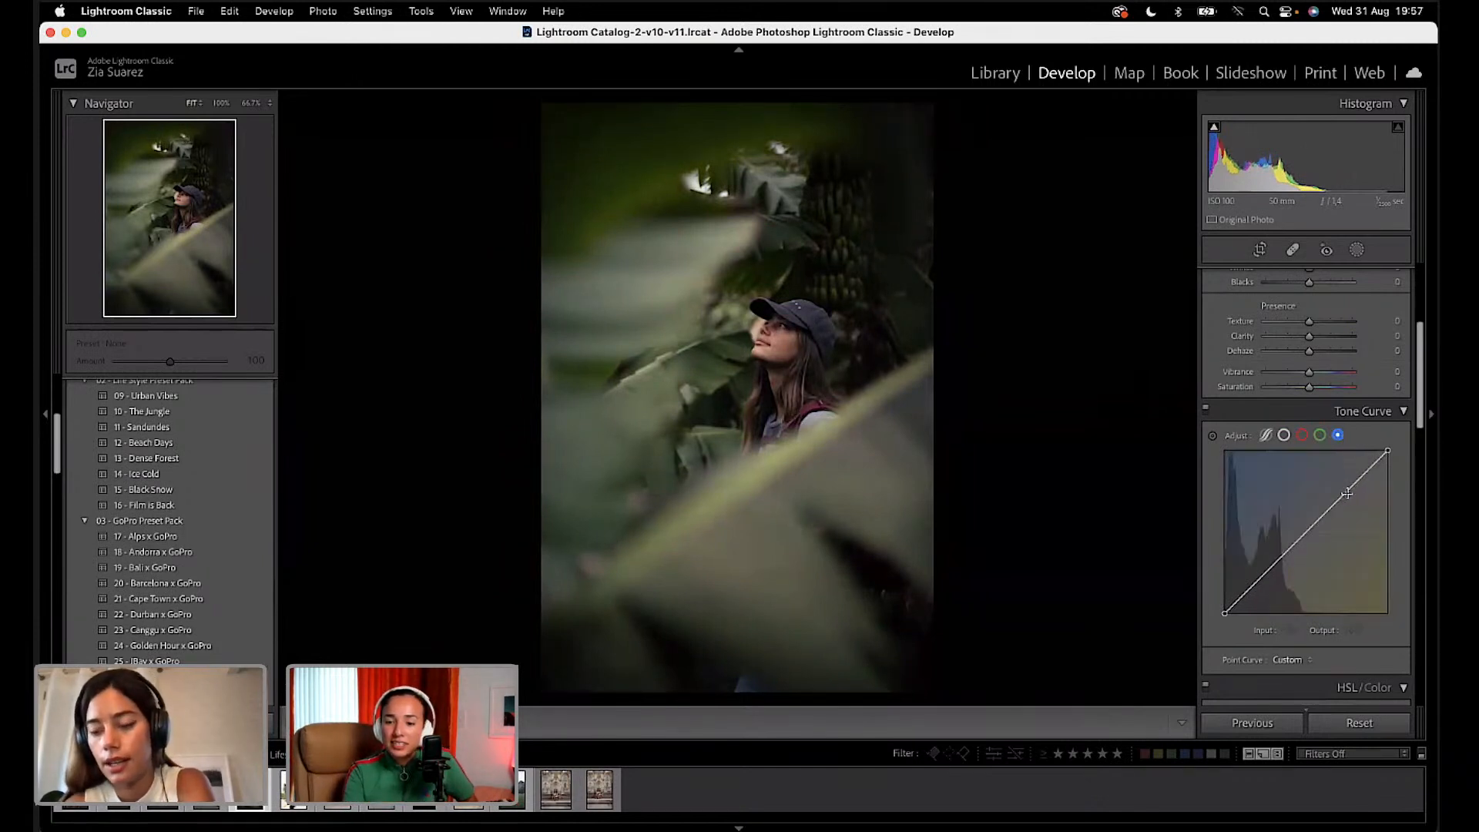
{"action": "left_click", "coordinate": [1347, 493]}
{"action": "left_click", "coordinate": [1307, 531]}
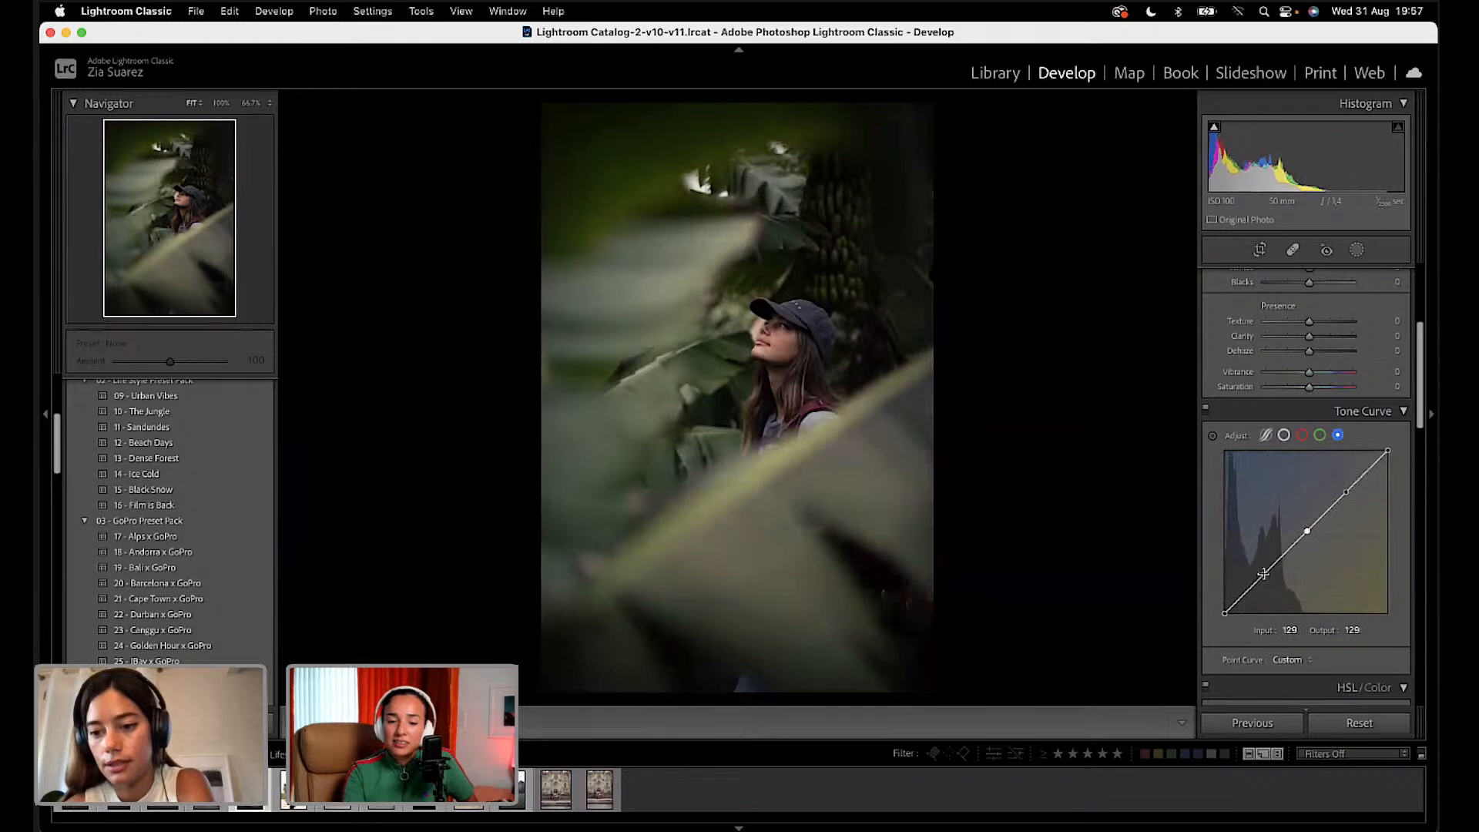
{"action": "left_click", "coordinate": [1264, 574]}
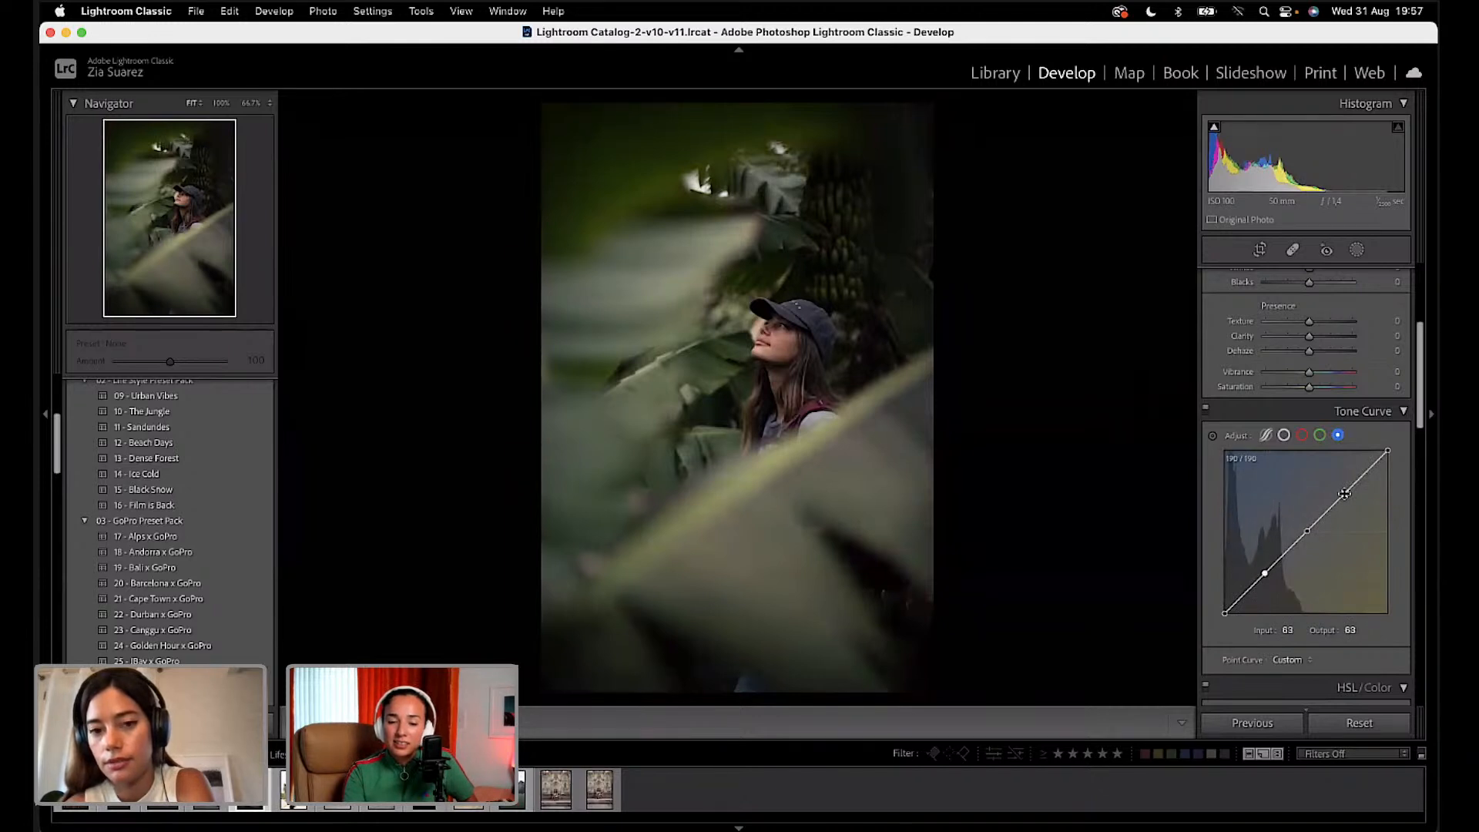
{"action": "left_click", "coordinate": [1344, 494]}
{"action": "left_click_drag", "start_coordinate": [1346, 493], "coordinate": [1344, 491]}
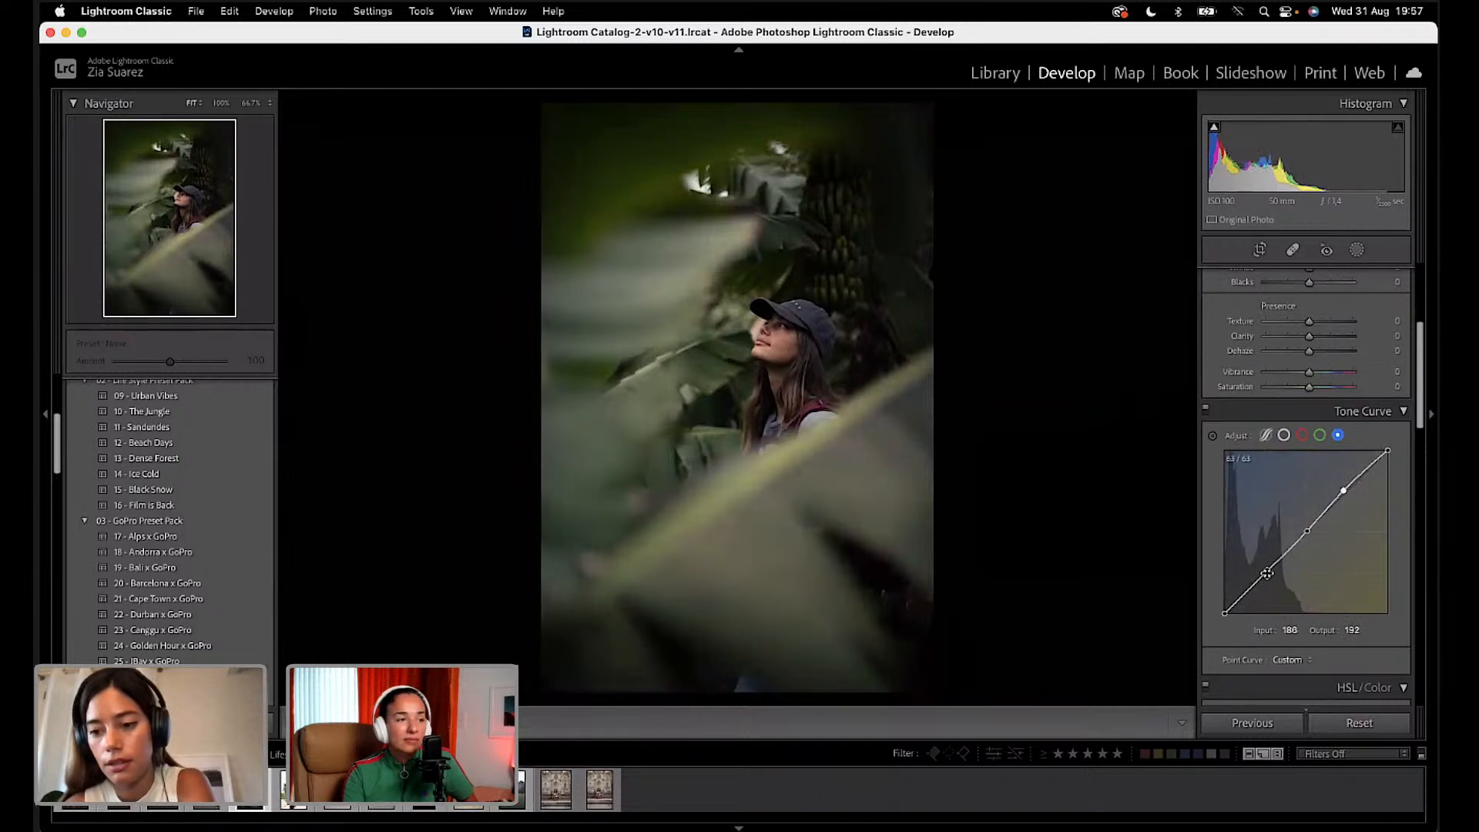
{"action": "left_click_drag", "start_coordinate": [1265, 574], "coordinate": [1266, 576]}
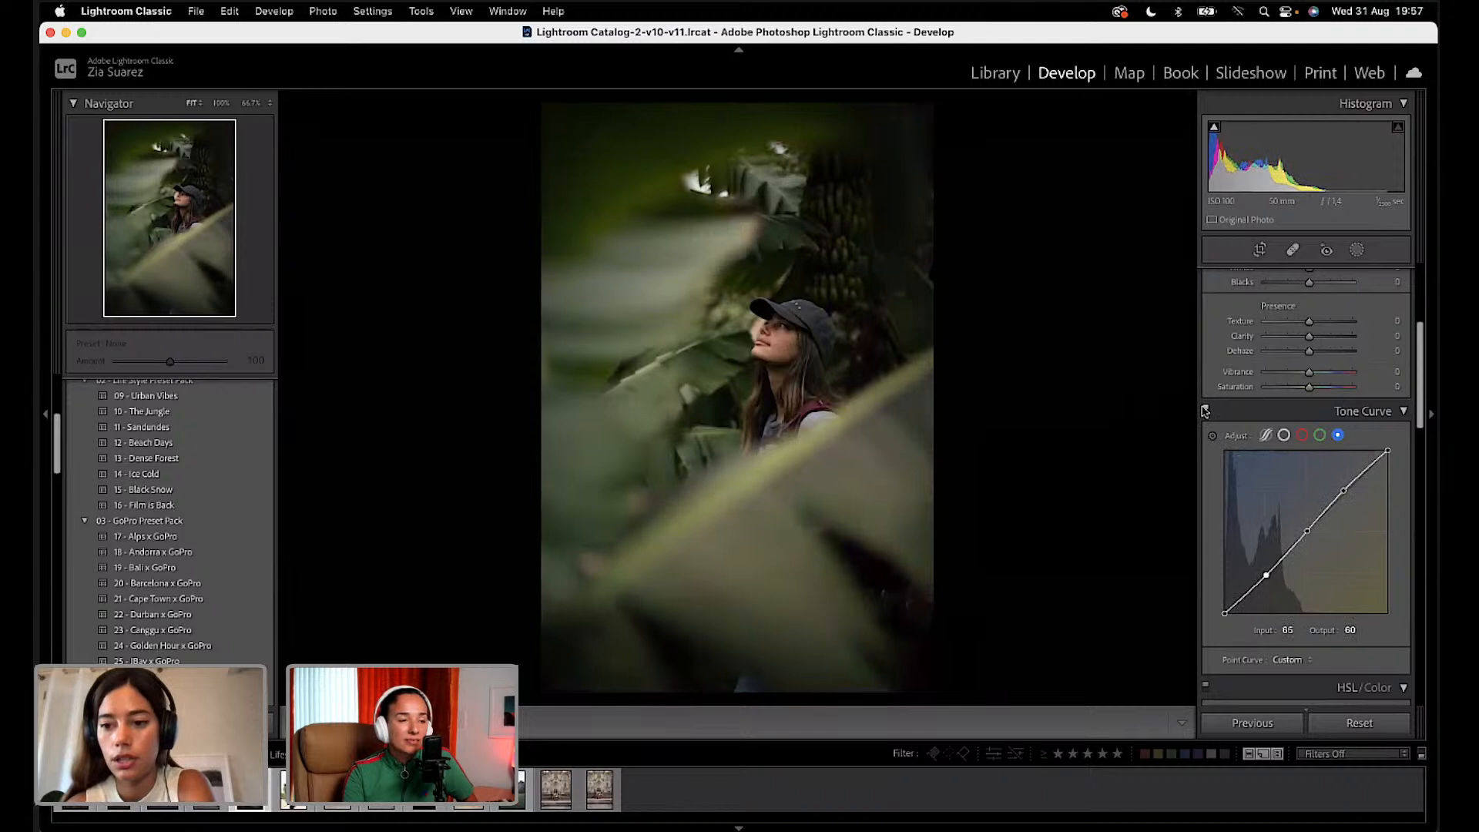
Step: Compare the banana-leaf photo with and without the tone curve adjustments, leaving them enabled
{"action": "left_click", "coordinate": [1206, 410]}
{"action": "left_click", "coordinate": [1206, 411]}
{"action": "left_click", "coordinate": [1206, 411]}
{"action": "left_click", "coordinate": [1206, 411]}
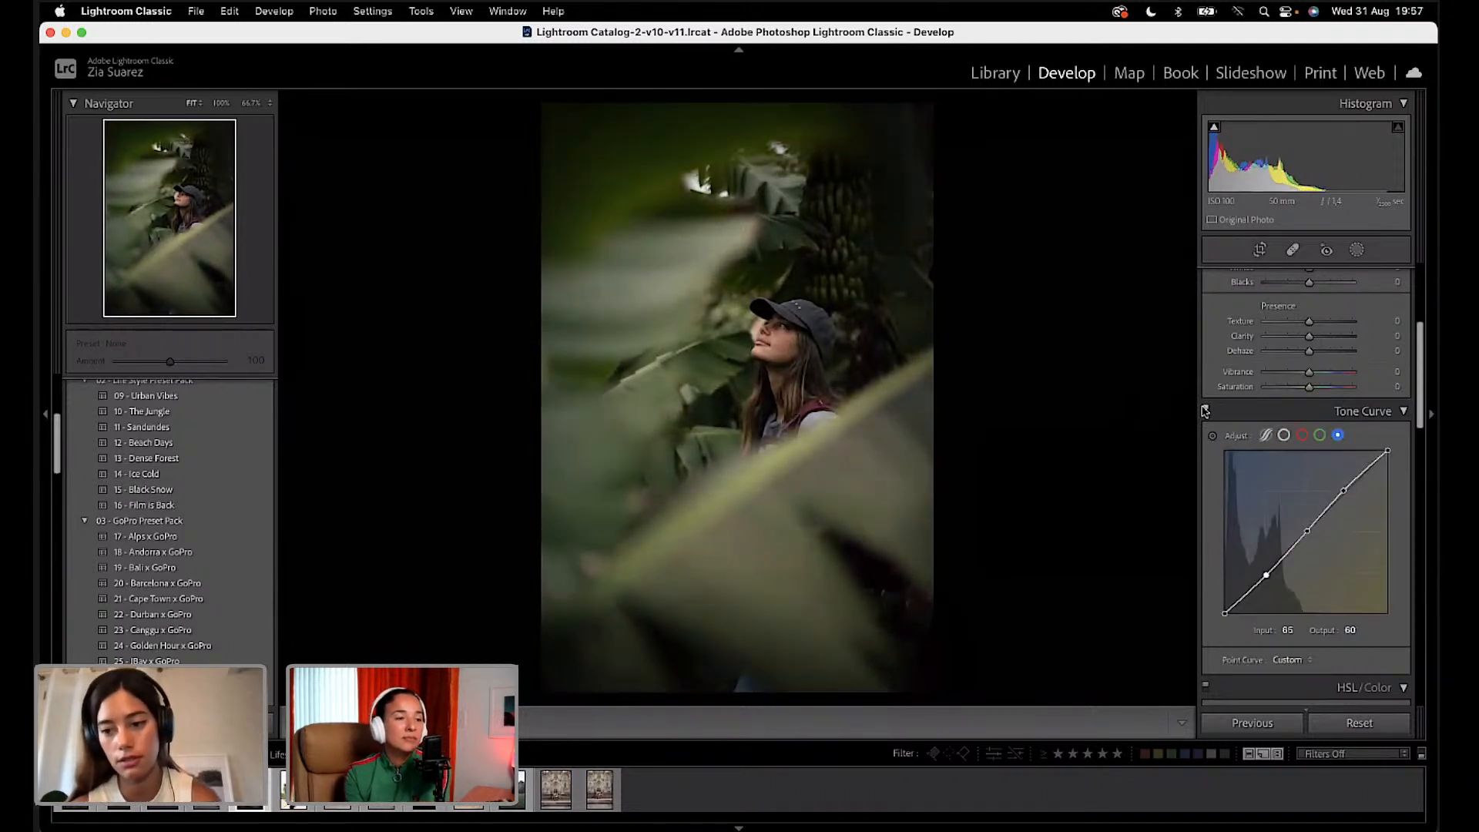
Step: Switch the tone curve off and on repeatedly to judge its contrast effect on the portrait, finishing with it enabled
{"action": "left_click", "coordinate": [1206, 411]}
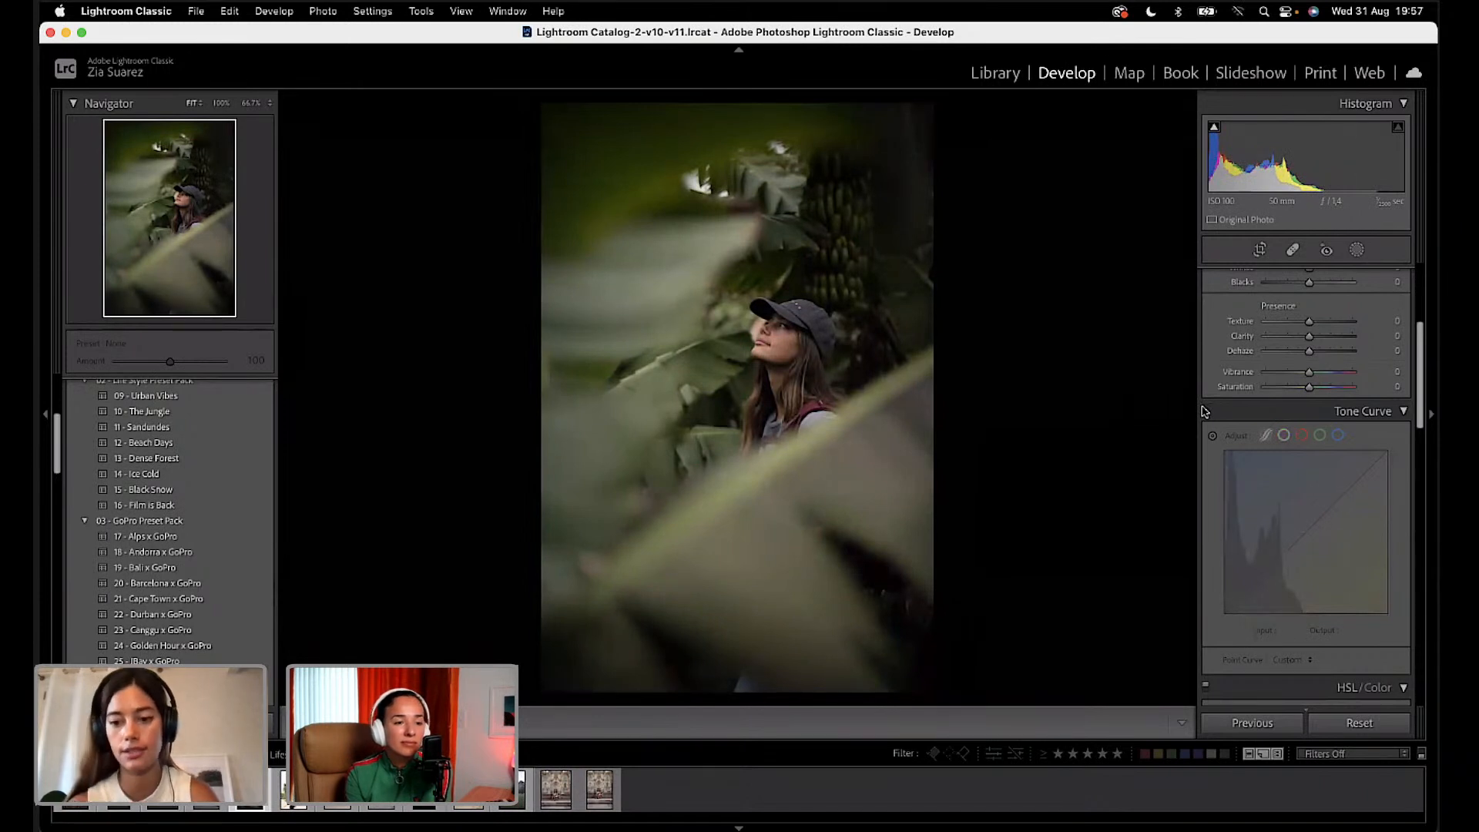
{"action": "left_click", "coordinate": [1205, 411]}
{"action": "left_click", "coordinate": [1205, 410]}
{"action": "left_click", "coordinate": [1206, 410]}
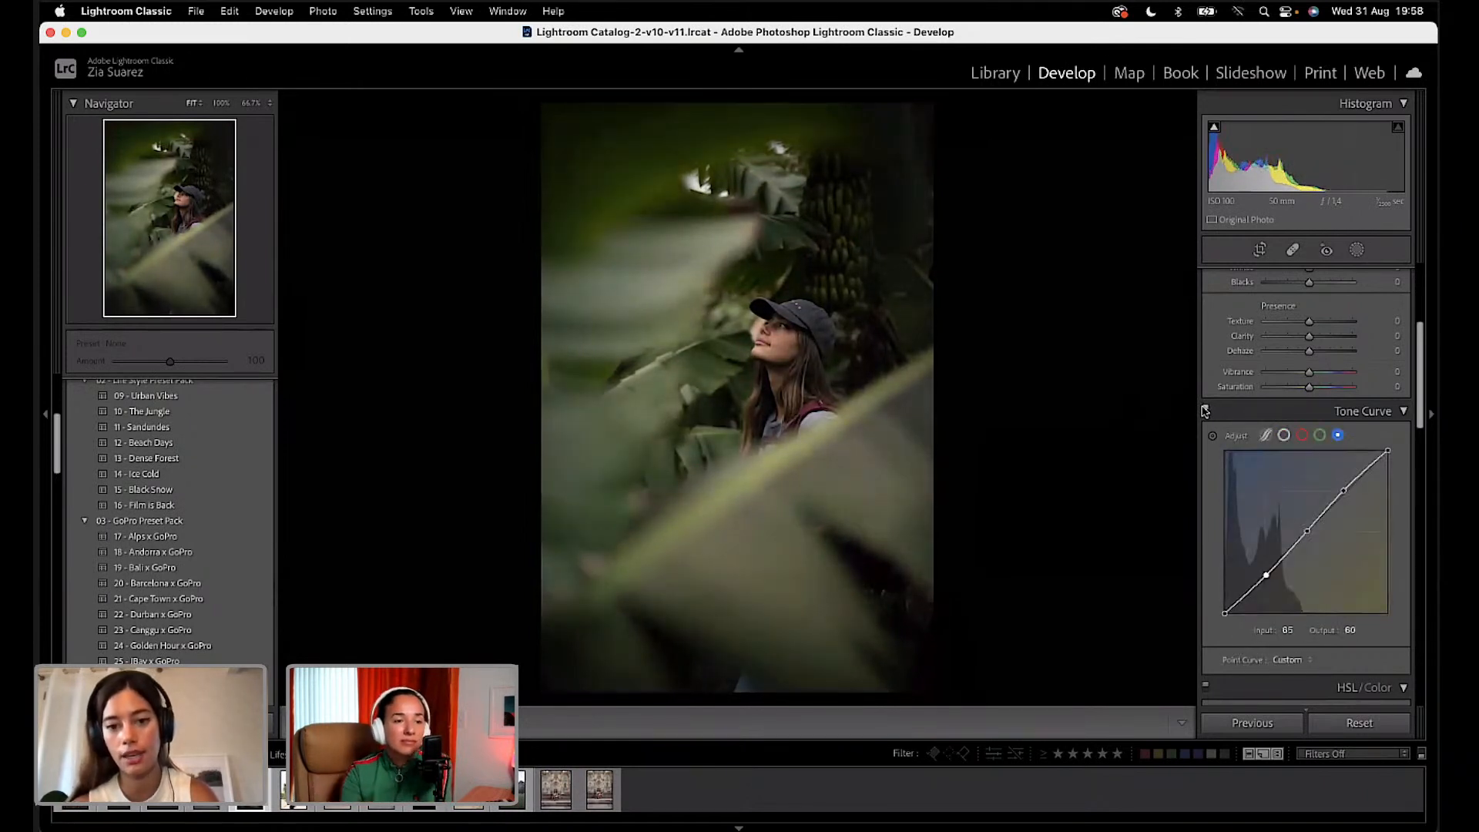
{"action": "left_click", "coordinate": [1206, 411]}
{"action": "left_click", "coordinate": [1206, 410]}
Step: Try a targeted hue adjustment on the foreground banana leaf, shifting yellow hue to -52, and undo it
{"action": "scroll", "coordinate": [1266, 503], "scroll_direction": "down", "scroll_amount": 1}
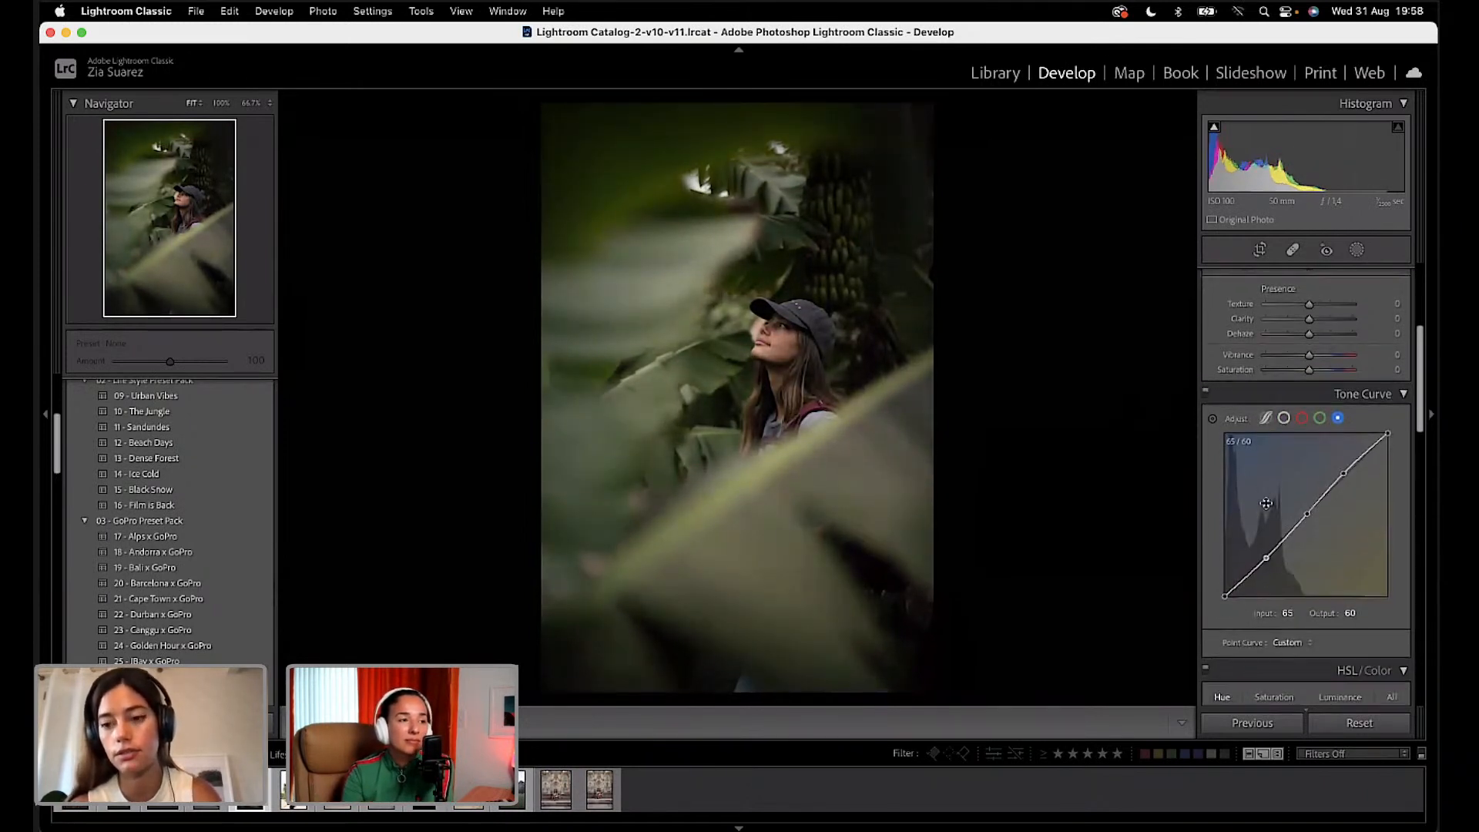
{"action": "scroll", "coordinate": [1265, 503], "scroll_direction": "down", "scroll_amount": 5}
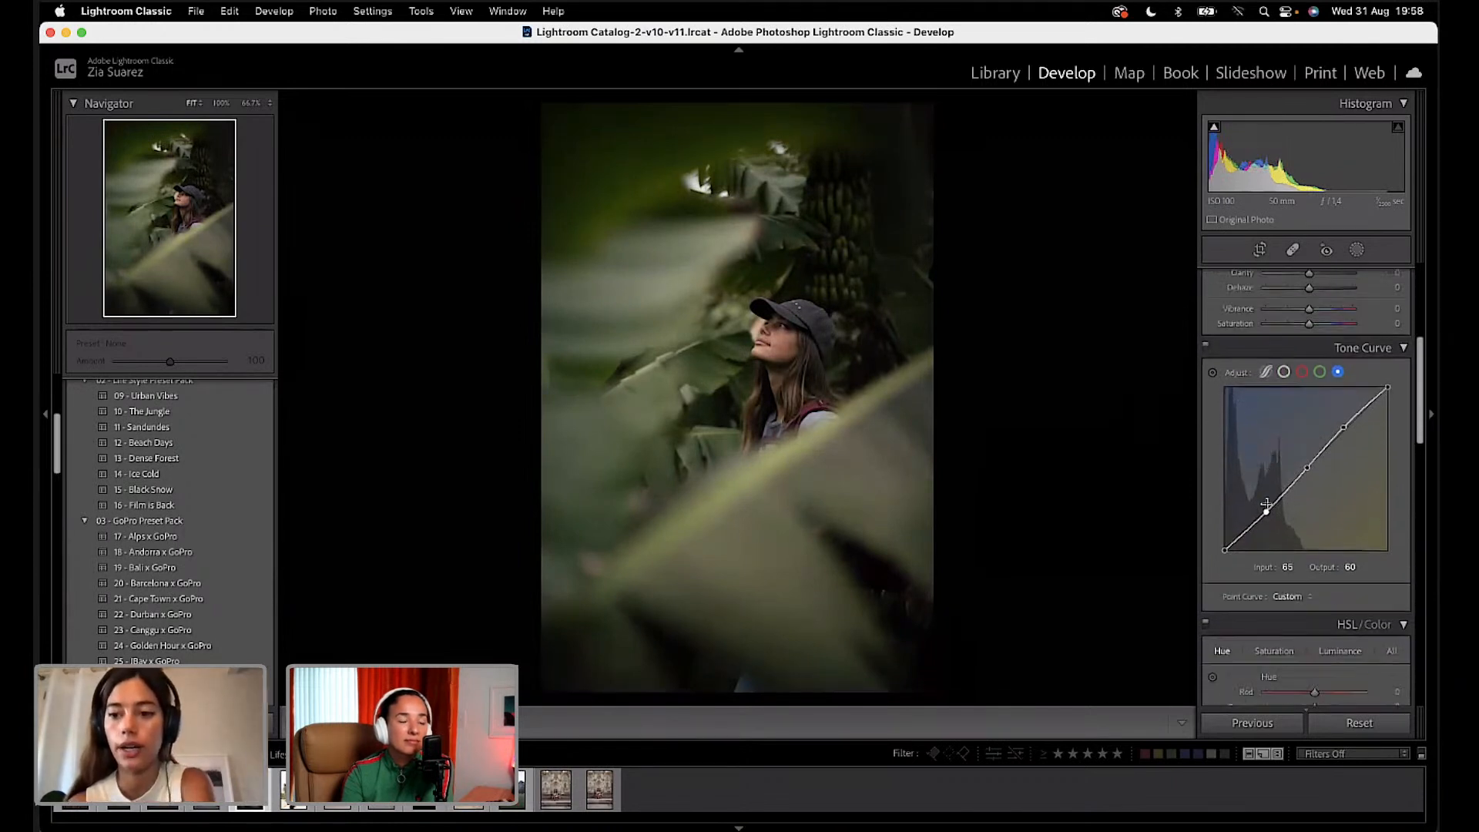
{"action": "scroll", "coordinate": [1298, 482], "scroll_direction": "down", "scroll_amount": 2}
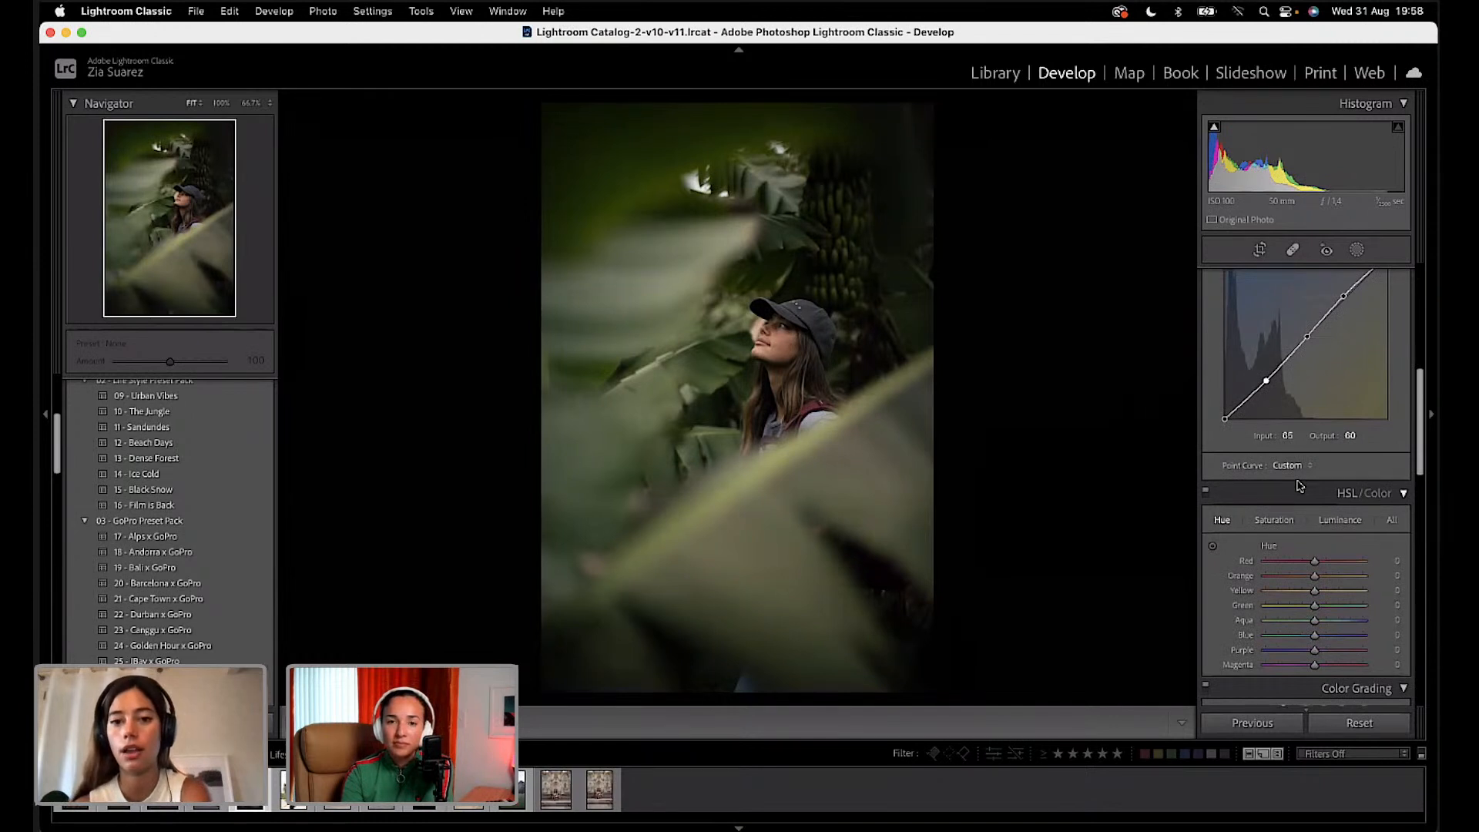
{"action": "scroll", "coordinate": [1331, 413], "scroll_direction": "up", "scroll_amount": 2}
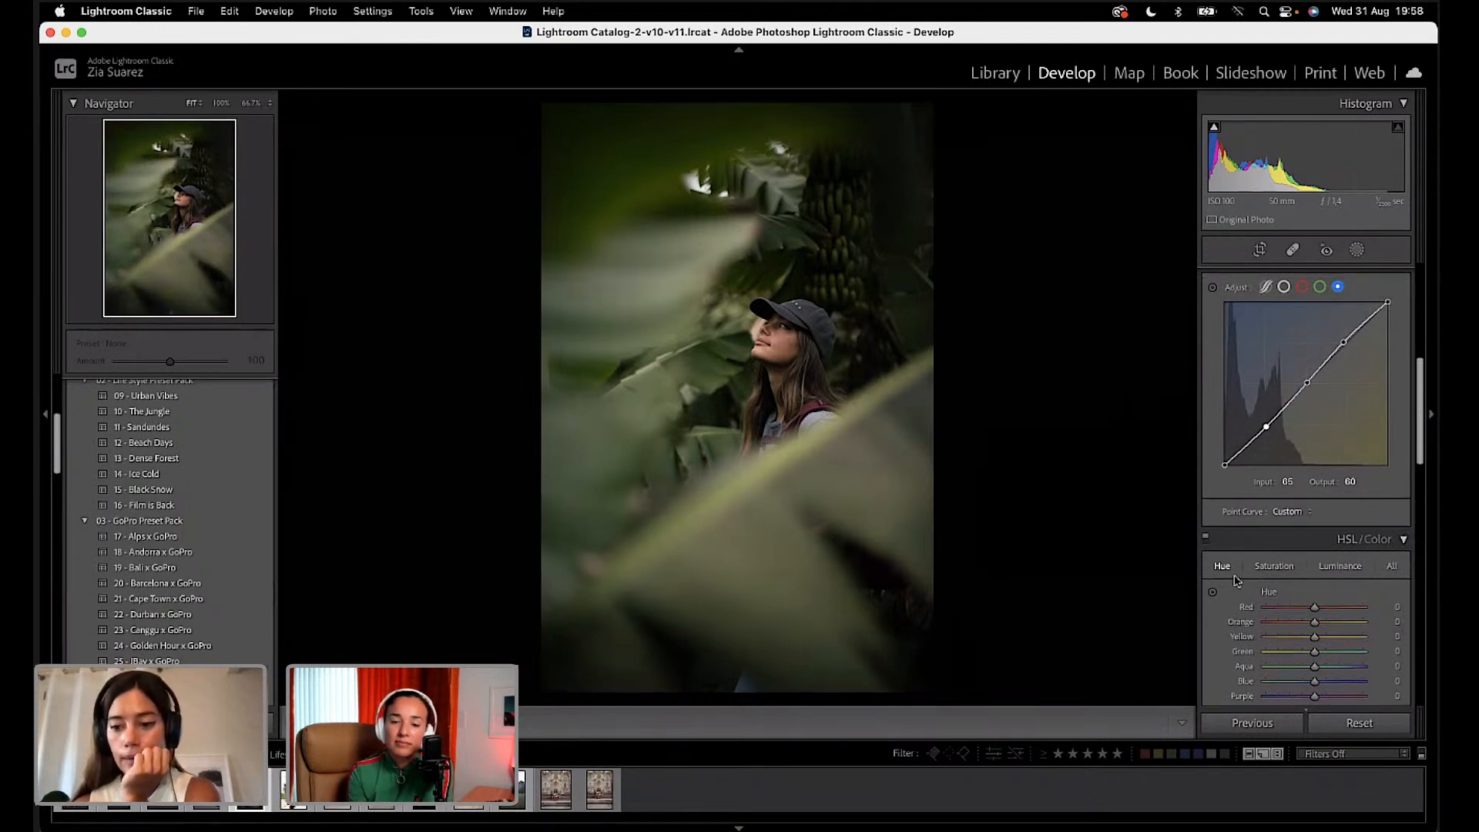
{"action": "scroll", "coordinate": [1217, 582], "scroll_direction": "down", "scroll_amount": 2}
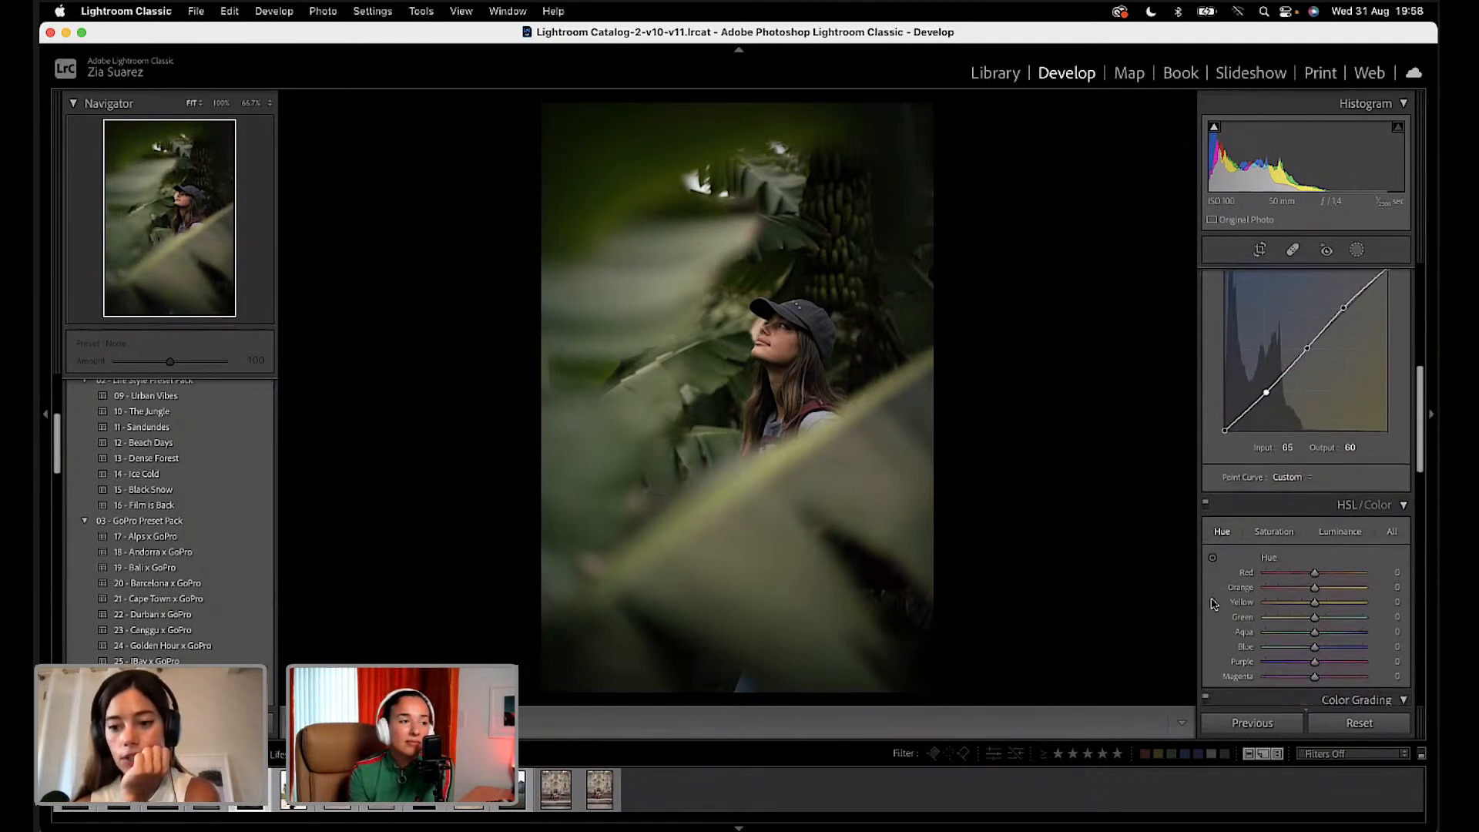
{"action": "left_click", "coordinate": [1213, 558]}
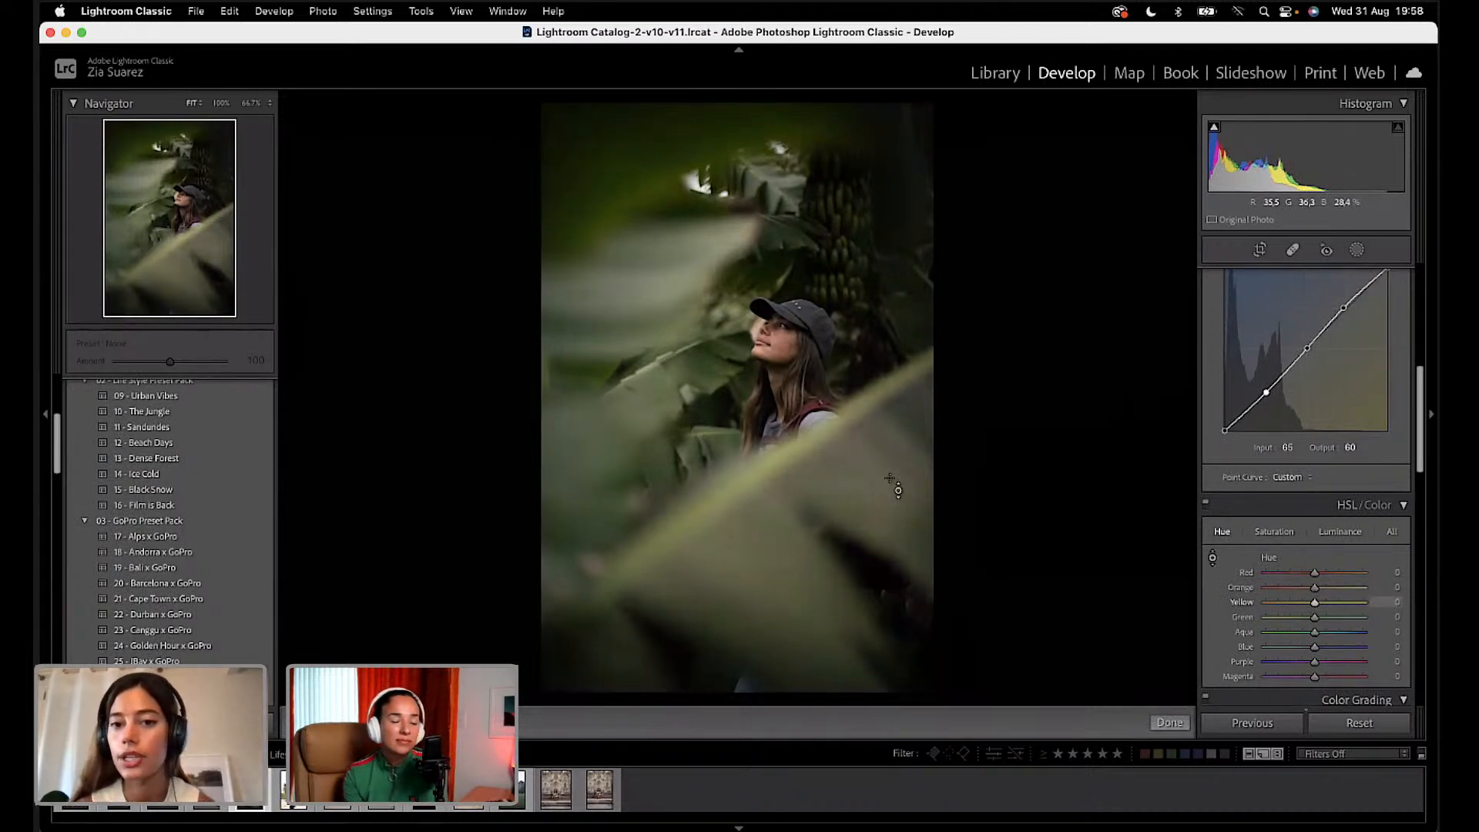
{"action": "mouse_move", "coordinate": [890, 478]}
{"action": "left_mouse_down"}
{"action": "mouse_move", "coordinate": [890, 532]}
{"action": "mouse_move", "coordinate": [890, 407]}
{"action": "mouse_move", "coordinate": [890, 560]}
{"action": "mouse_move", "coordinate": [890, 478]}
{"action": "left_mouse_up"}
{"action": "key", "text": "super+z"}
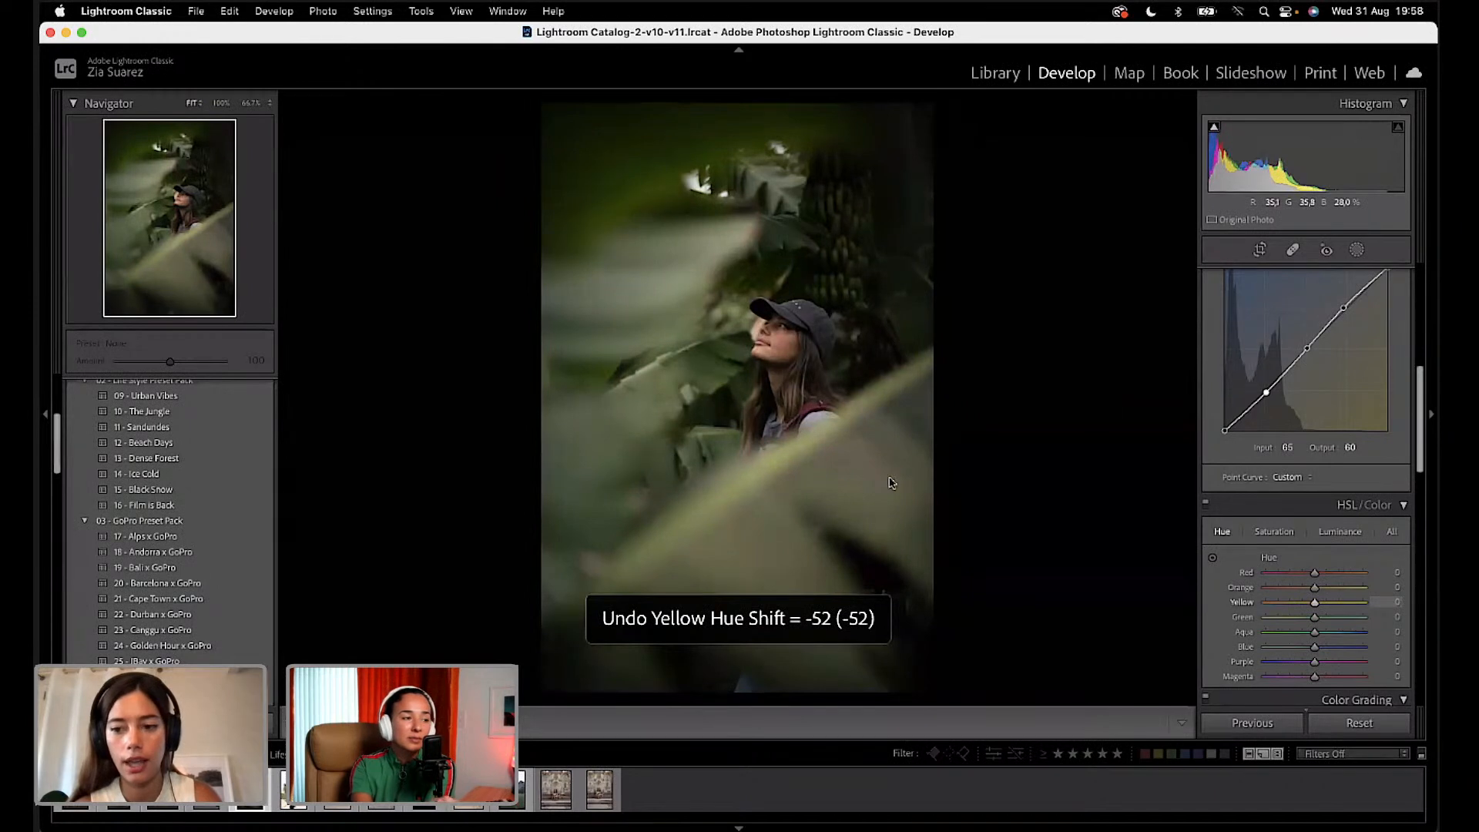
Step: Try a targeted saturation adjustment on the foreground leaf, testing yellow down to -100 and back to -26, and undo it
{"action": "left_click", "coordinate": [1283, 534]}
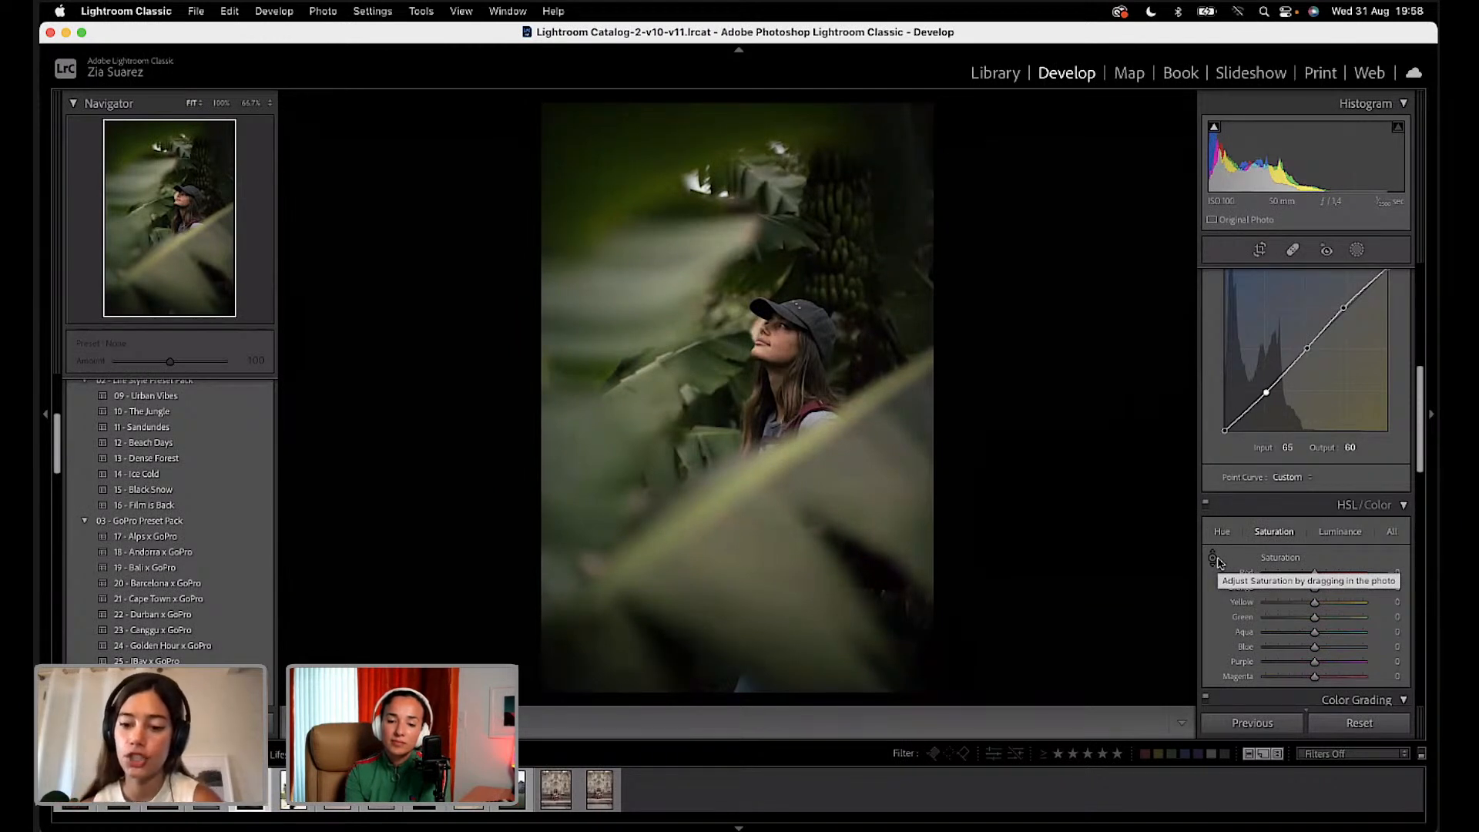
{"action": "left_click", "coordinate": [1214, 560]}
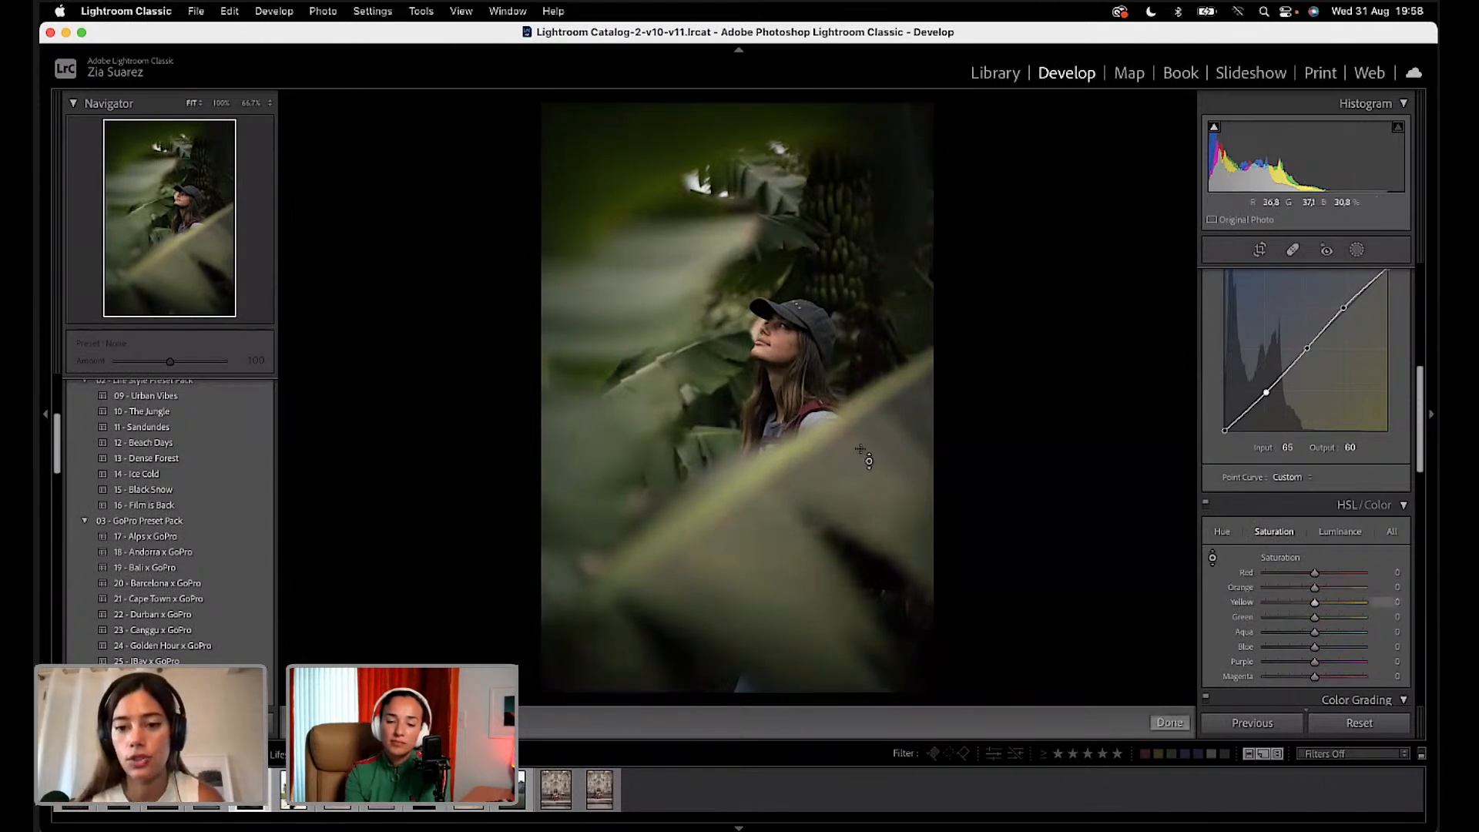
{"action": "left_click_drag", "start_coordinate": [775, 532], "coordinate": [775, 608]}
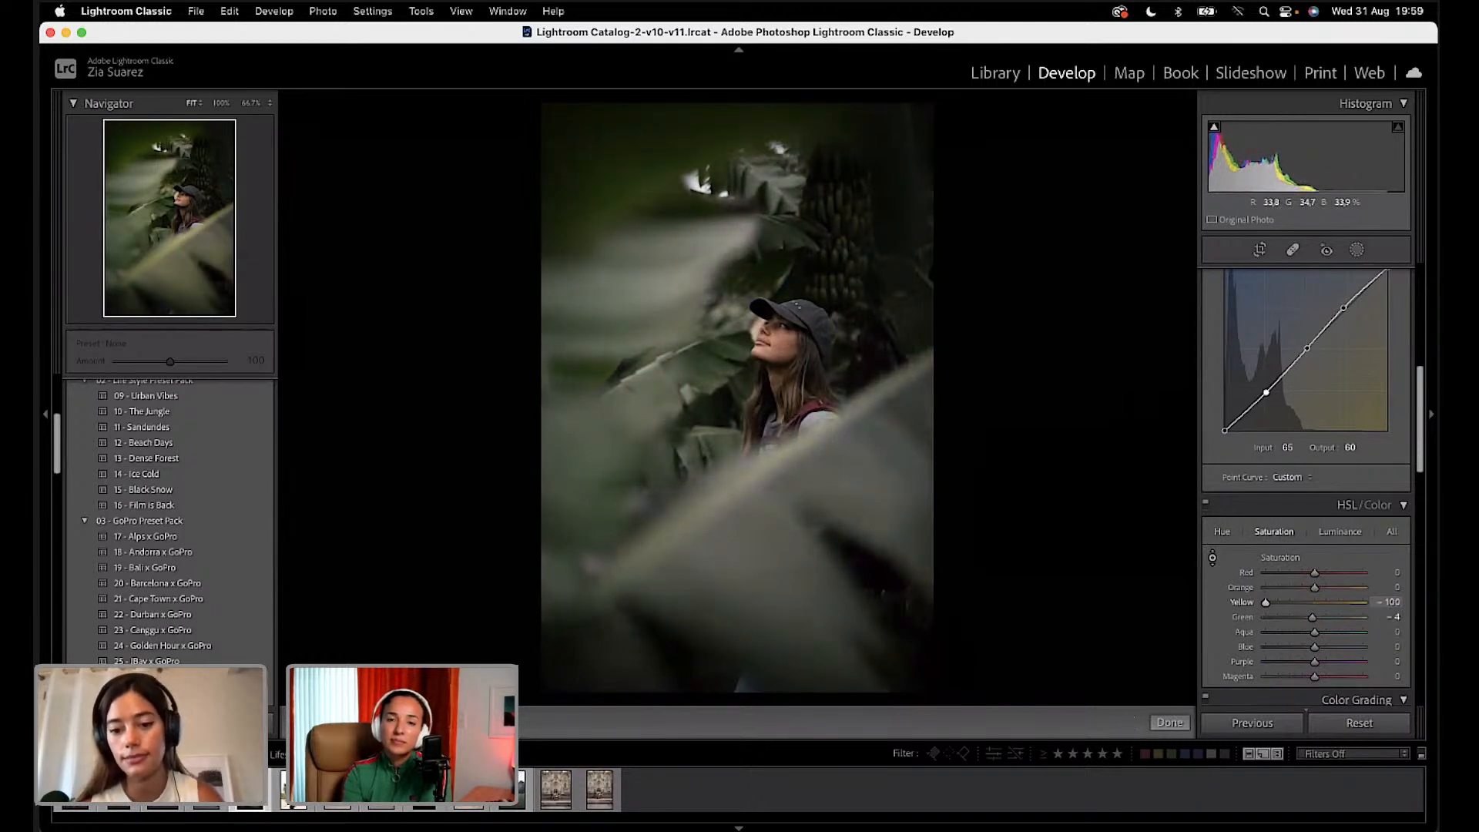
{"action": "left_click_drag", "start_coordinate": [775, 608], "coordinate": [774, 552]}
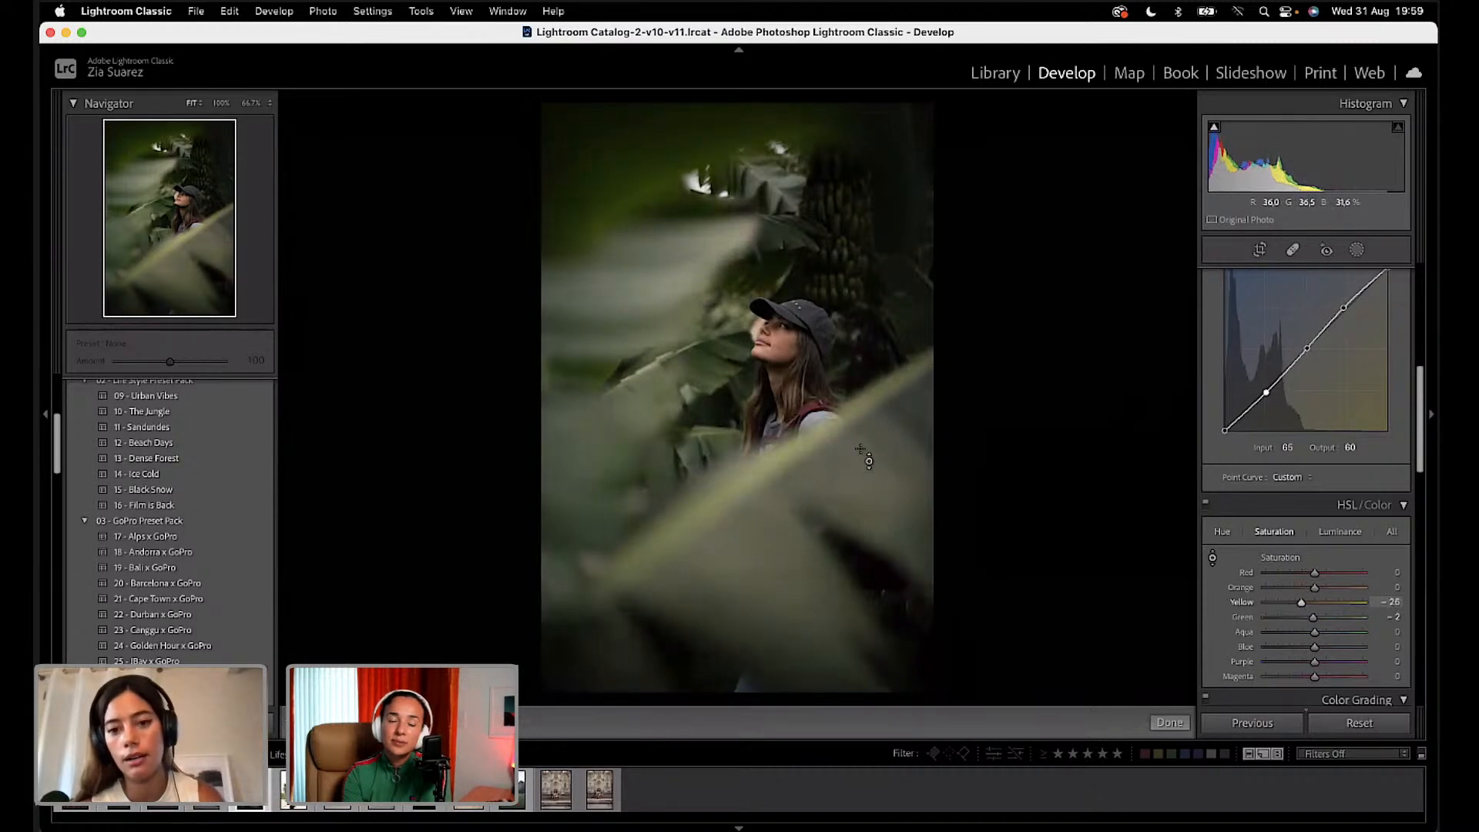
{"action": "key", "text": "super+z"}
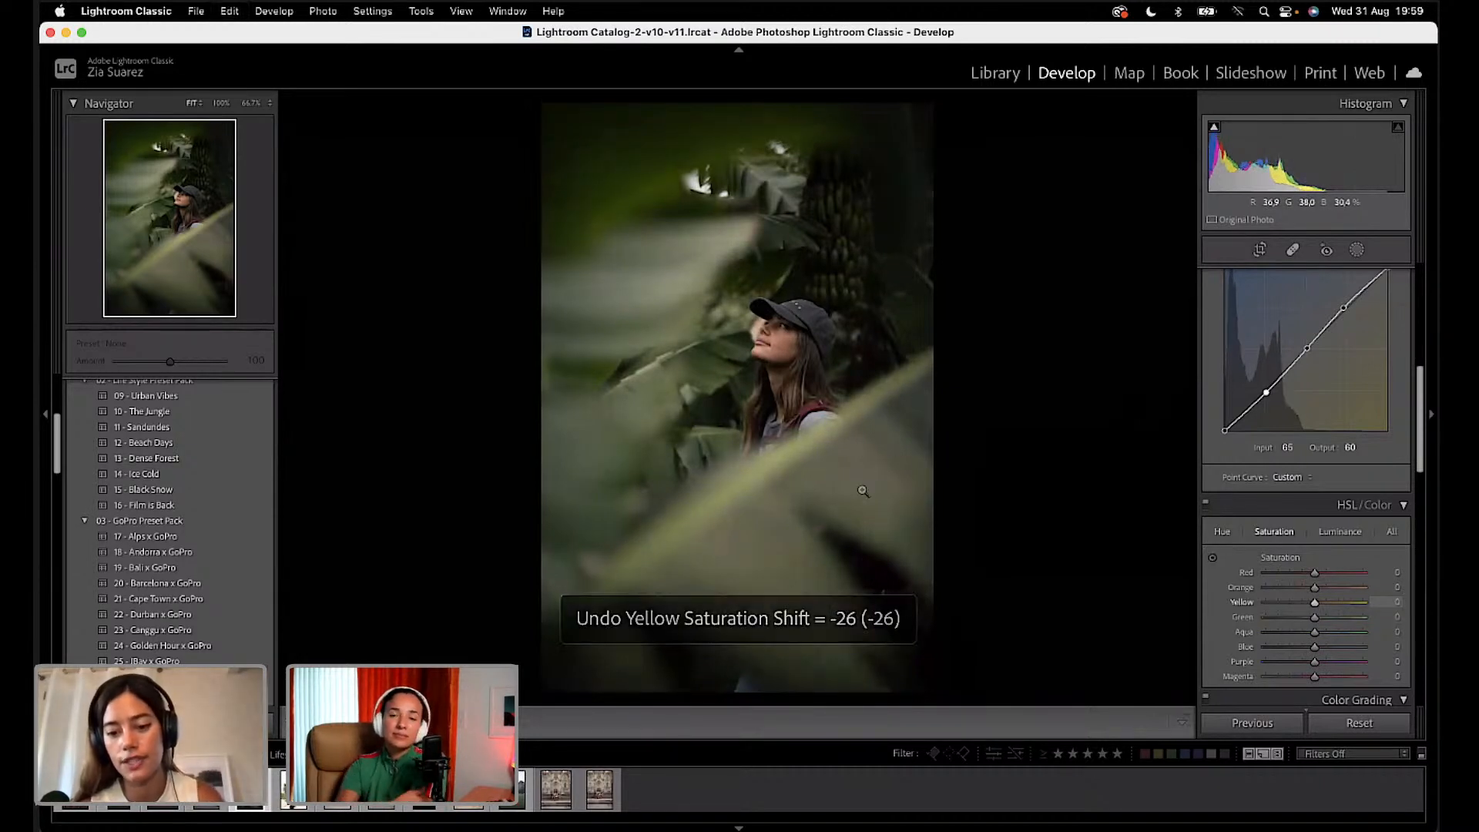
Step: Use targeted saturation adjustment on the leaves behind the woman to set green to -12, with yellow at 0
{"action": "left_click", "coordinate": [1213, 557]}
{"action": "left_click_drag", "start_coordinate": [698, 376], "coordinate": [699, 407]}
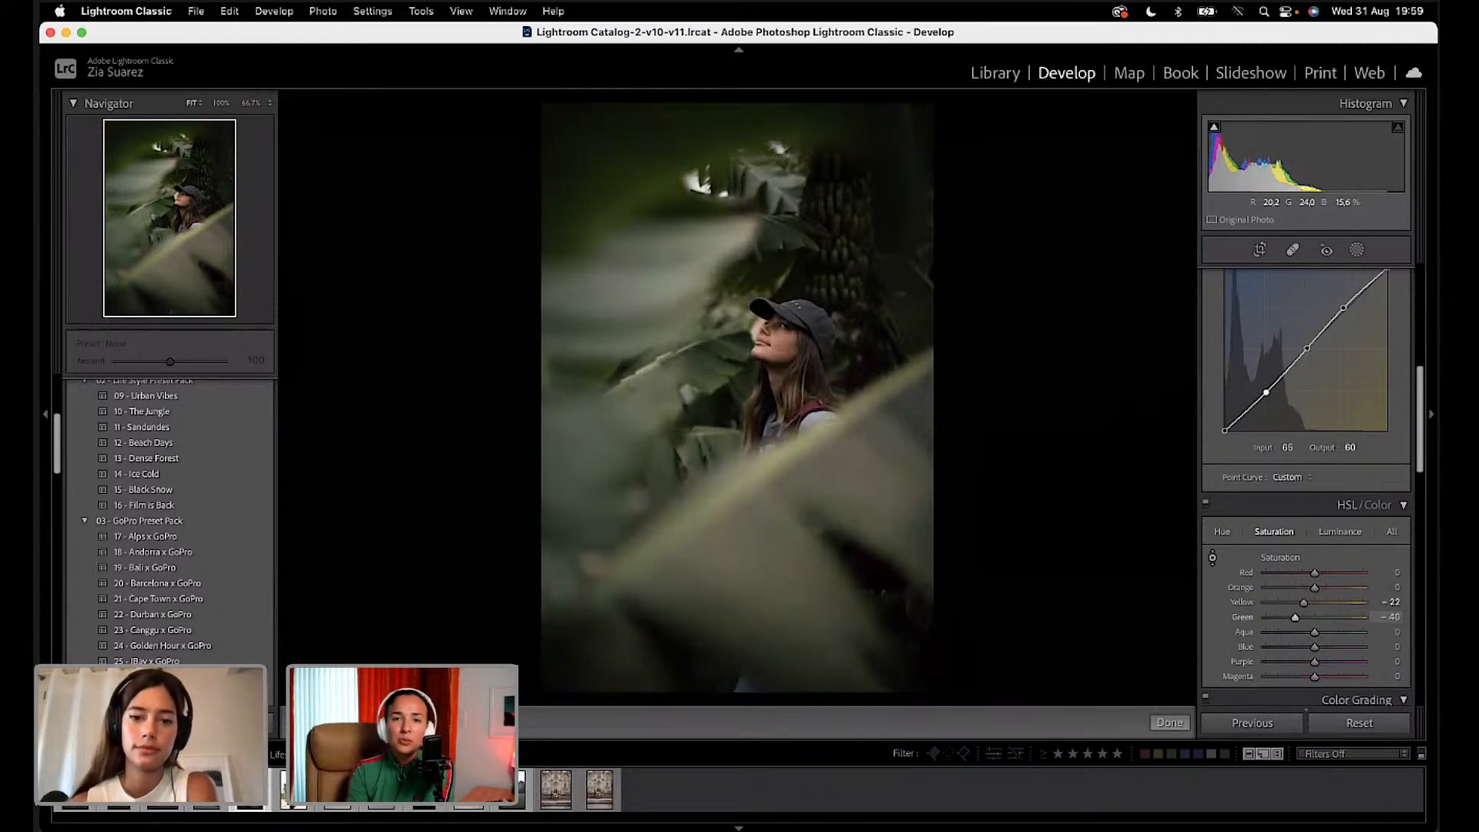
{"action": "left_click_drag", "start_coordinate": [699, 399], "coordinate": [699, 403]}
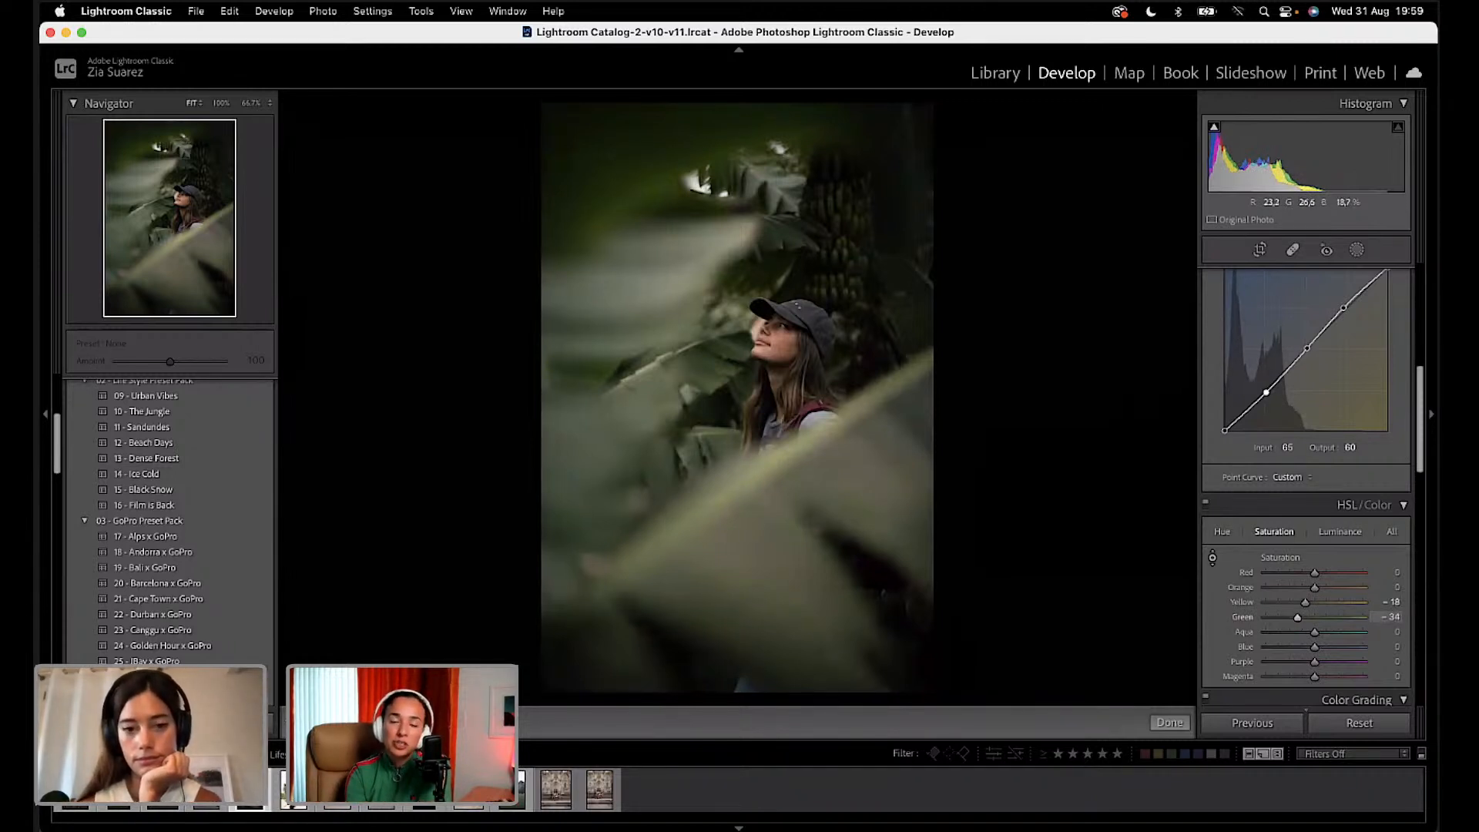
{"action": "mouse_move", "coordinate": [694, 378]}
{"action": "left_mouse_down"}
{"action": "mouse_move", "coordinate": [694, 349]}
{"action": "mouse_move", "coordinate": [699, 379]}
{"action": "left_mouse_up"}
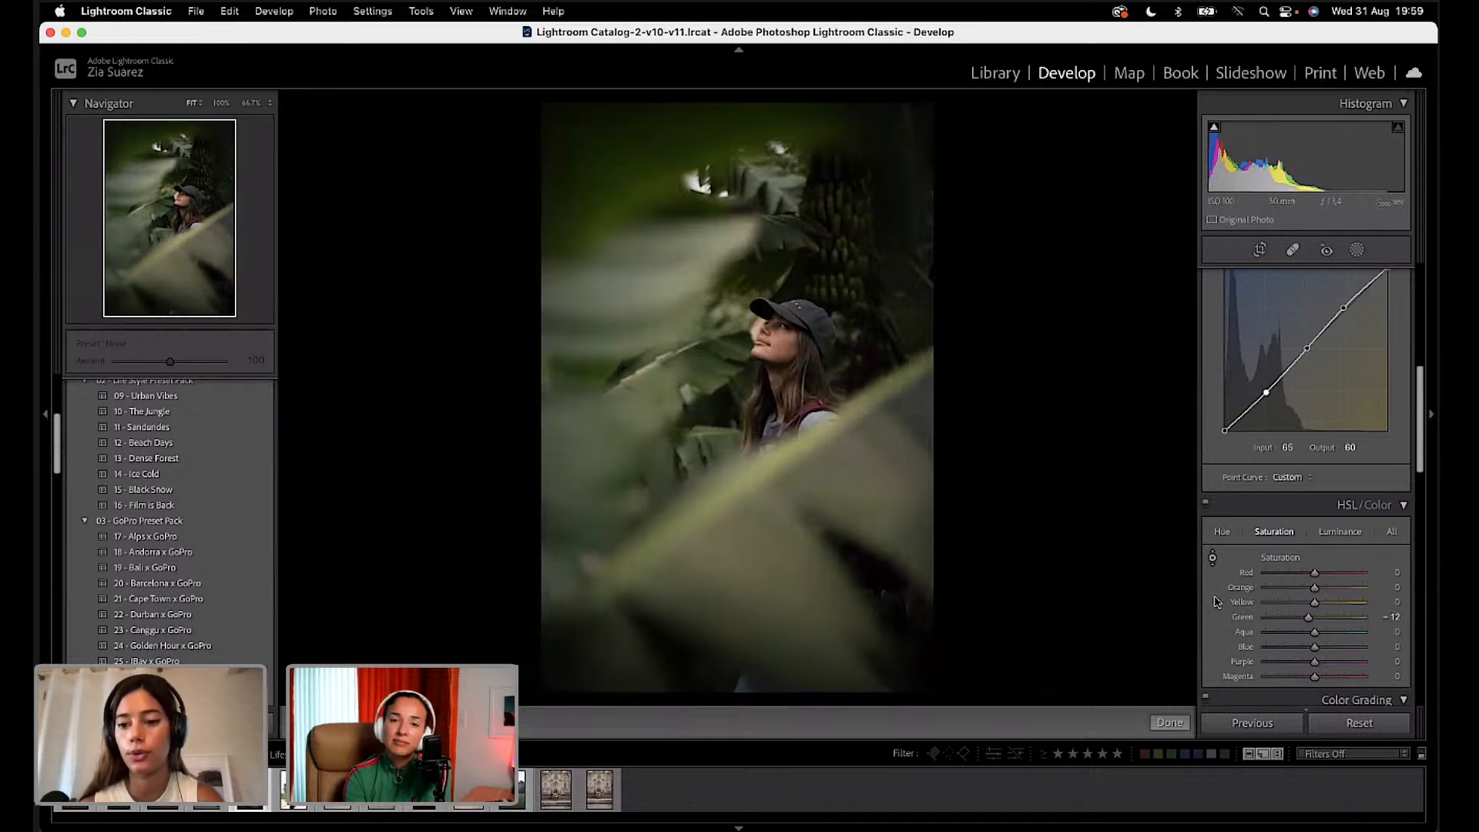
Step: Tint the midtones warm orange in Color Grading at saturation 11, undoing the last hue shift to 14
{"action": "scroll", "coordinate": [1216, 601], "scroll_direction": "down", "scroll_amount": 5}
{"action": "scroll", "coordinate": [1215, 602], "scroll_direction": "down", "scroll_amount": 3}
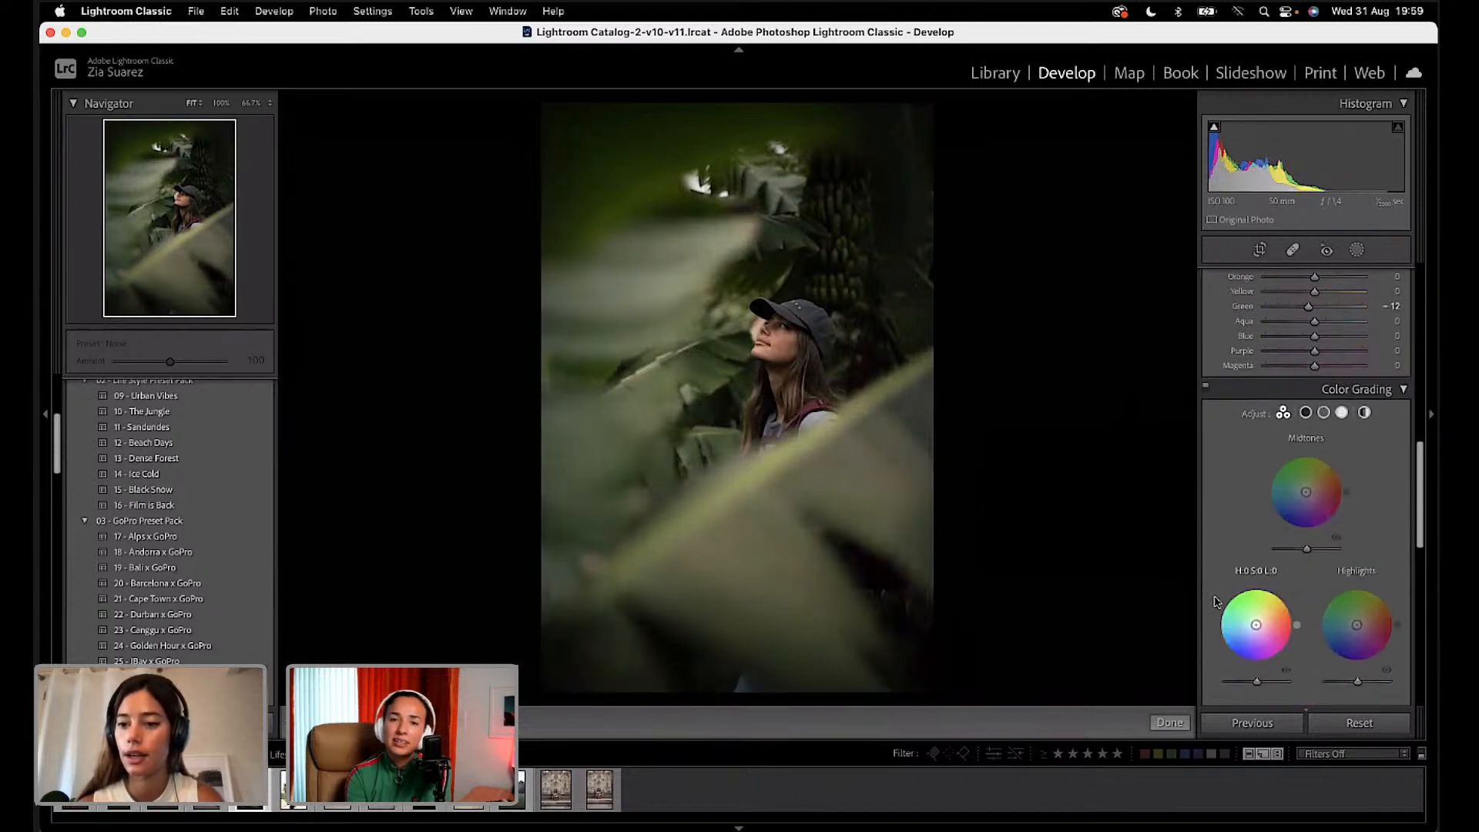
{"action": "scroll", "coordinate": [1216, 603], "scroll_direction": "up", "scroll_amount": 3}
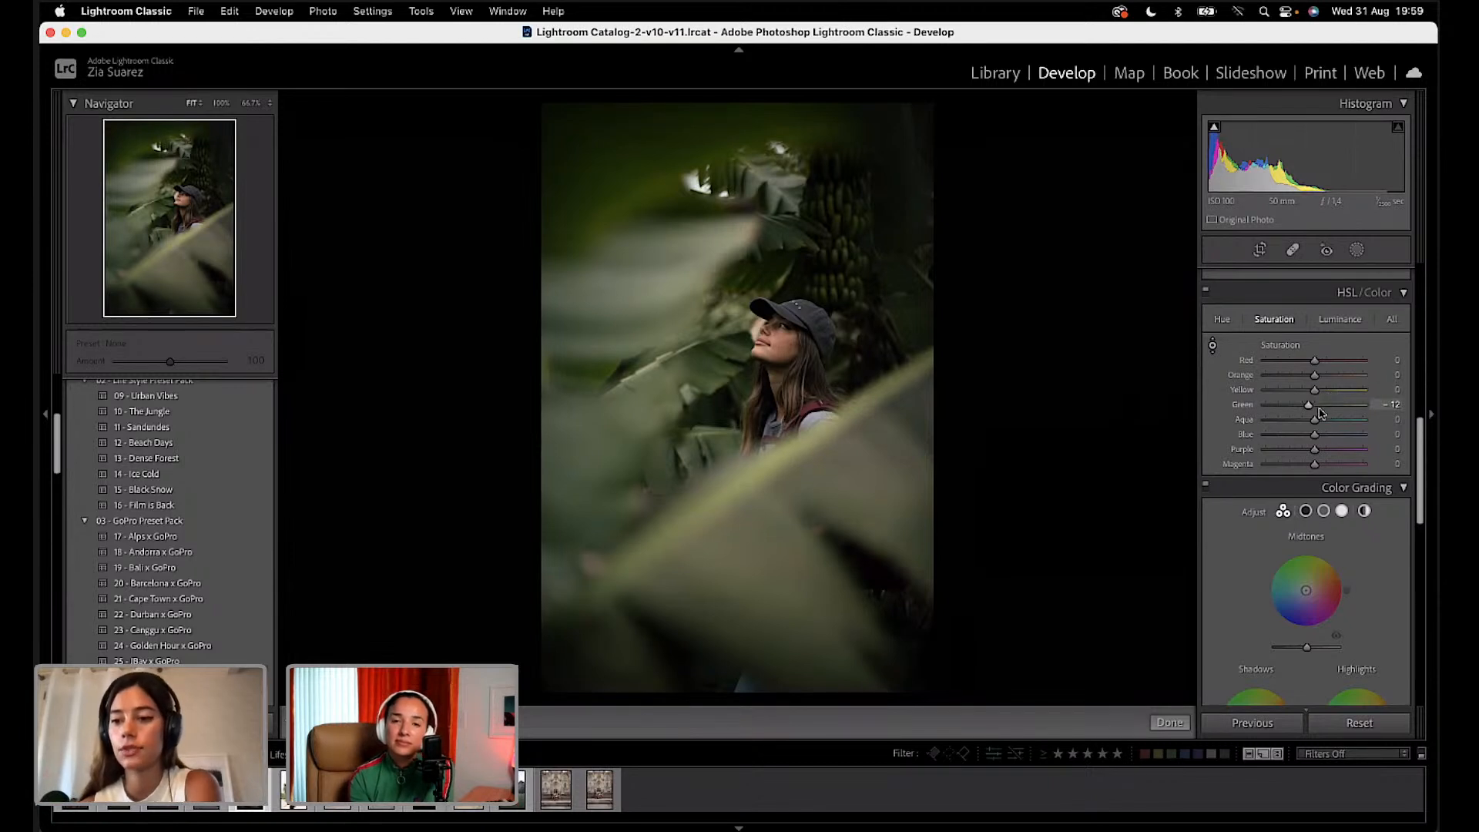
{"action": "scroll", "coordinate": [1310, 422], "scroll_direction": "down", "scroll_amount": 2}
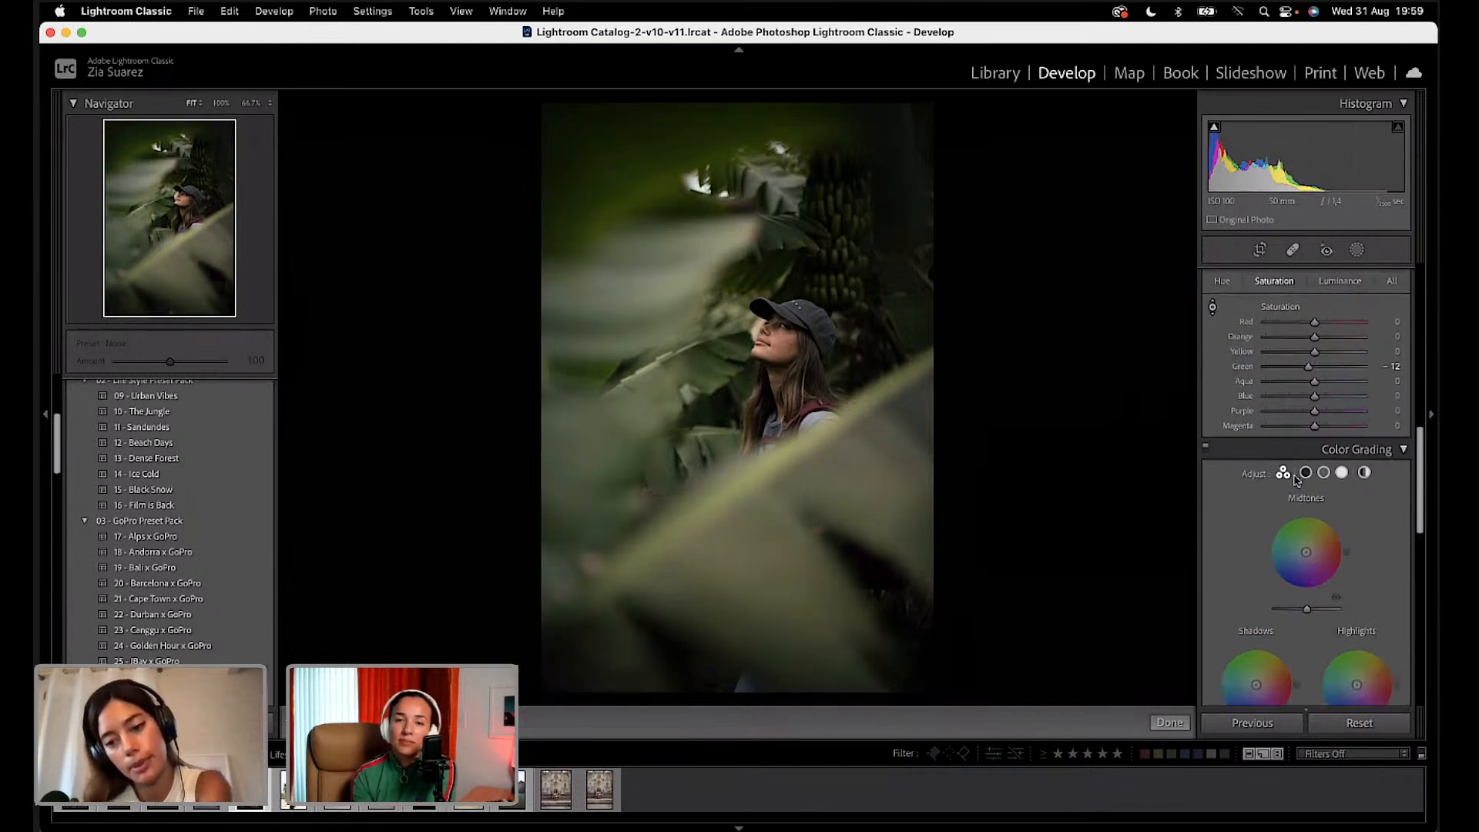
{"action": "left_click", "coordinate": [1307, 552]}
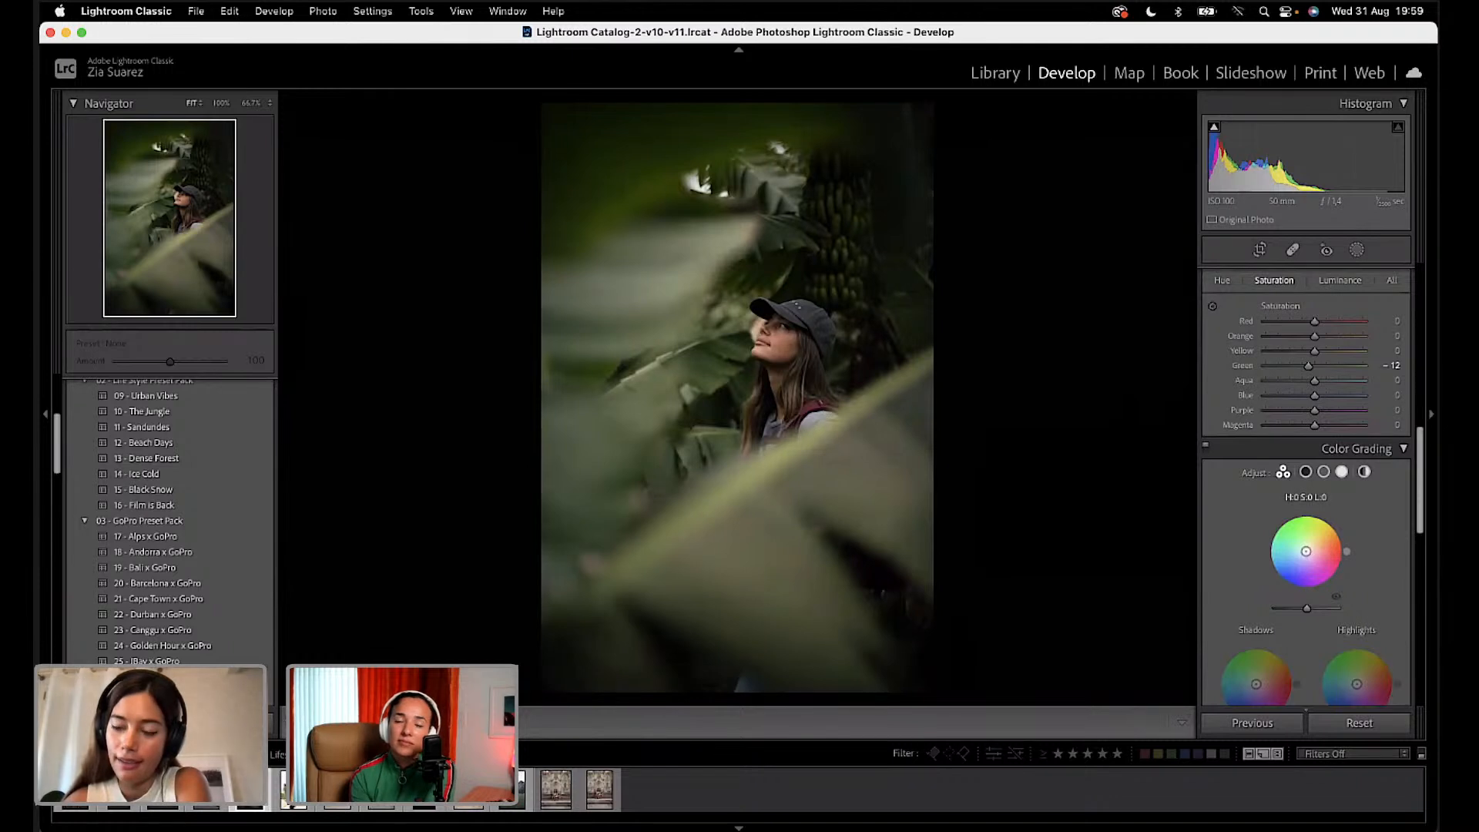
{"action": "left_click_drag", "start_coordinate": [1307, 552], "coordinate": [1345, 565]}
{"action": "key", "text": "super+z"}
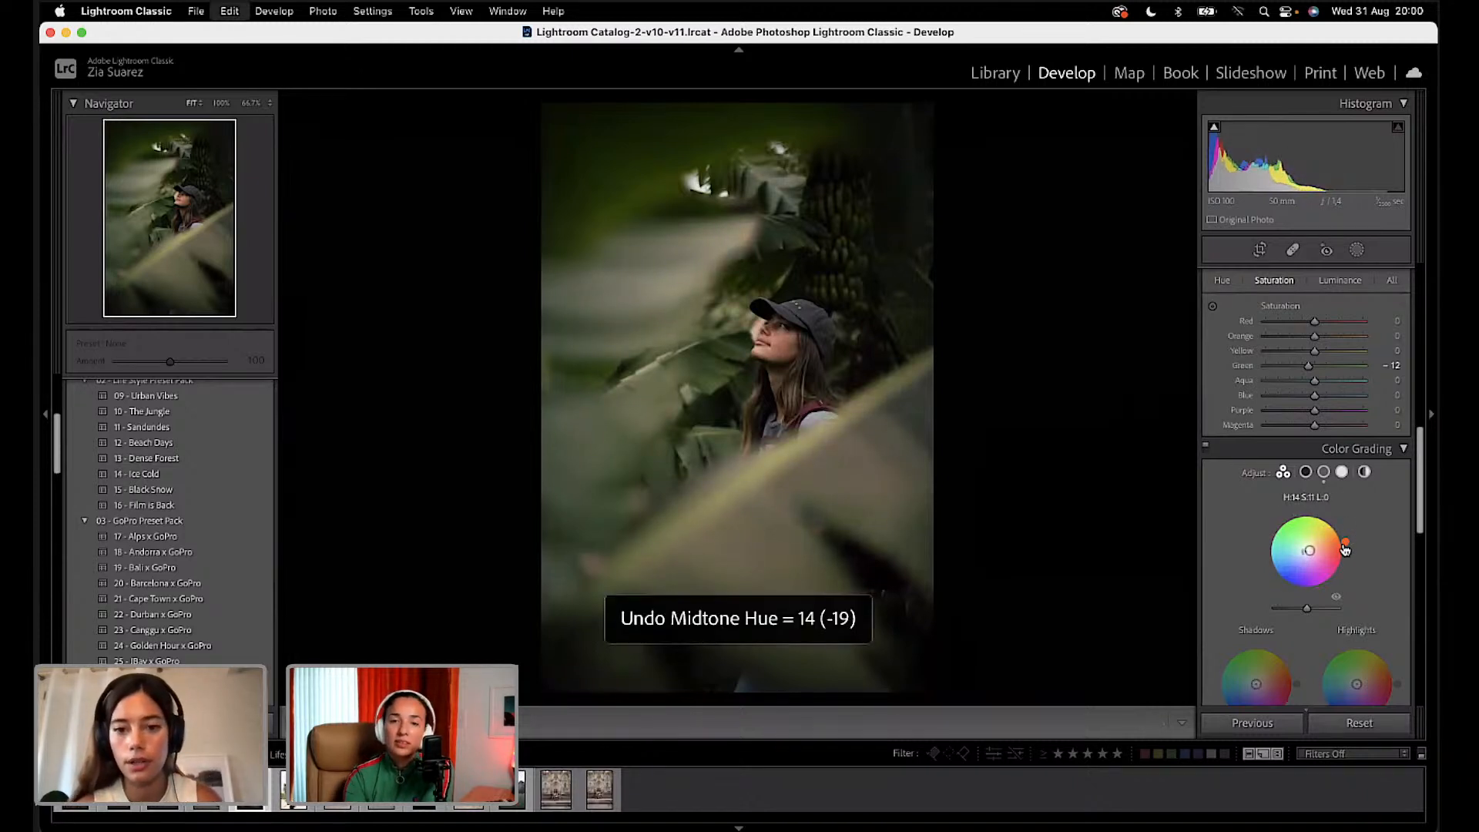
Step: Tint the shadows yellow at hue 51 and saturation 9, undoing the shift to hue 42, and collapse the Color Grading controls
{"action": "scroll", "coordinate": [1378, 560], "scroll_direction": "down", "scroll_amount": 2}
{"action": "scroll", "coordinate": [1378, 560], "scroll_direction": "down", "scroll_amount": 3}
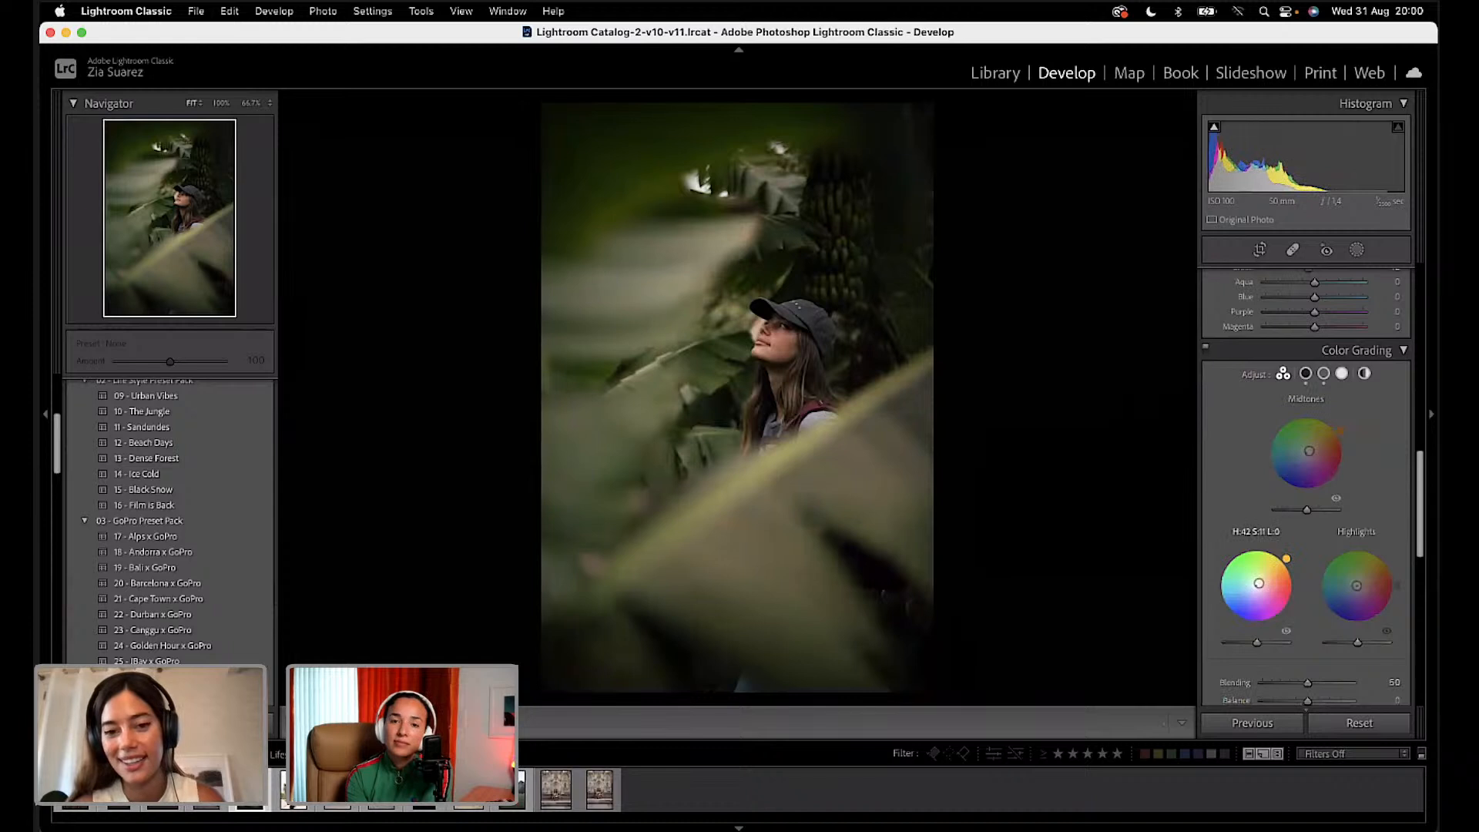
{"action": "left_click_drag", "start_coordinate": [1259, 580], "coordinate": [1290, 564]}
{"action": "key", "text": "super+z"}
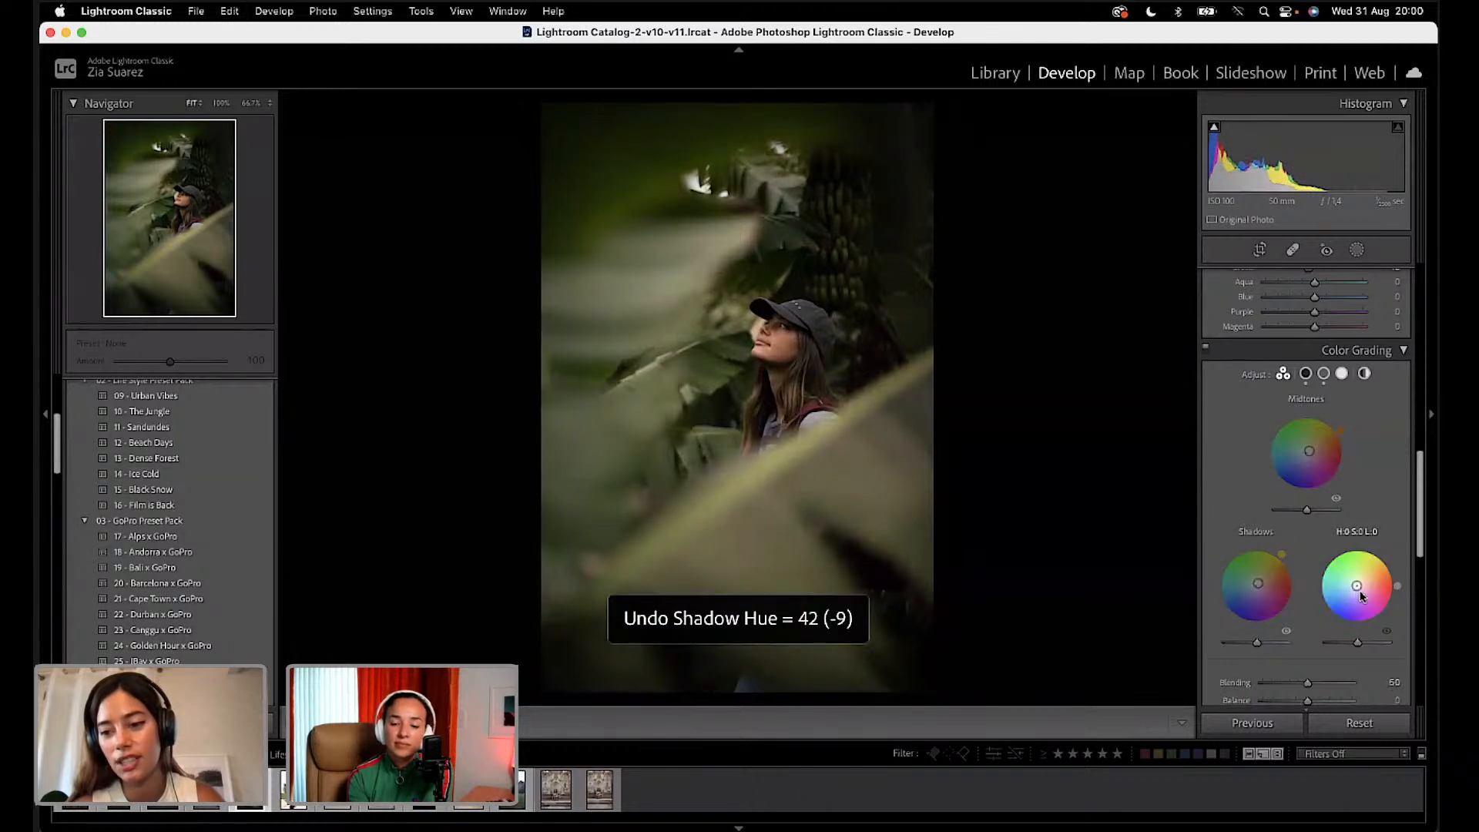
{"action": "scroll", "coordinate": [1268, 636], "scroll_direction": "down", "scroll_amount": 1}
{"action": "scroll", "coordinate": [1268, 637], "scroll_direction": "down", "scroll_amount": 3}
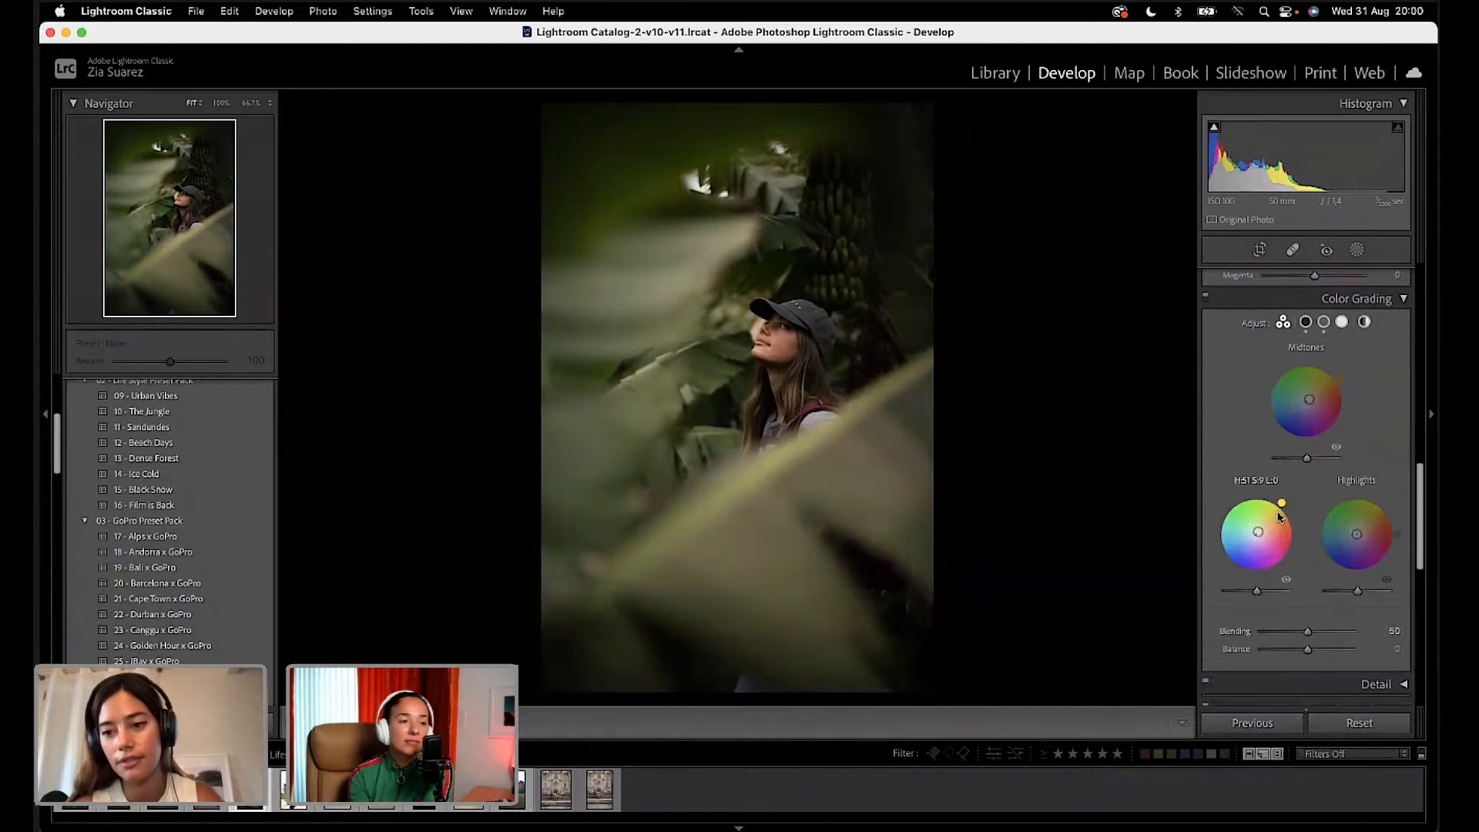
{"action": "scroll", "coordinate": [1278, 510], "scroll_direction": "up", "scroll_amount": 4}
{"action": "left_click", "coordinate": [1406, 365]}
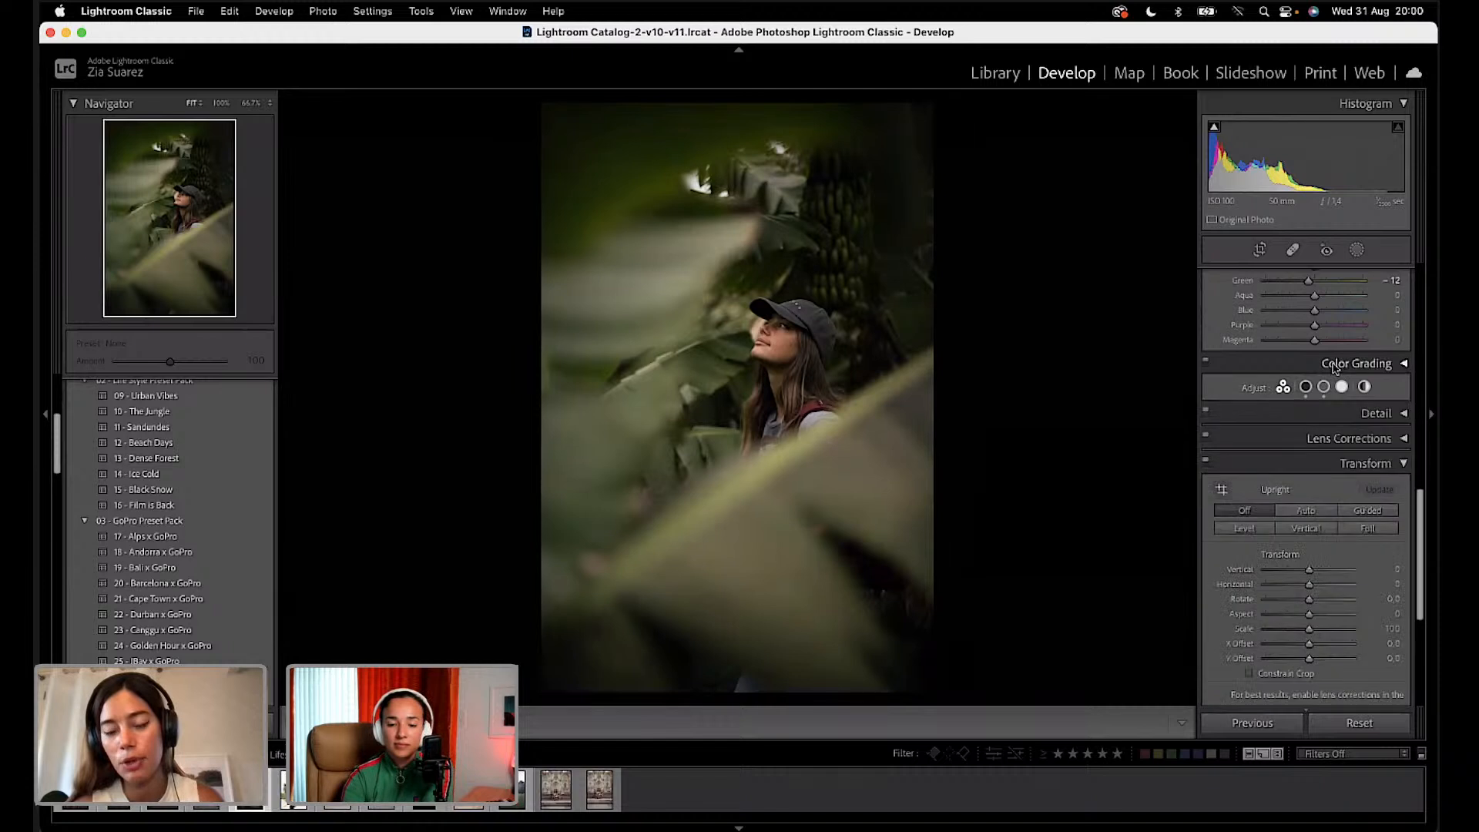
Step: Create a new brush mask for the portrait and set the brush size to 7.0
{"action": "scroll", "coordinate": [1335, 369], "scroll_direction": "up", "scroll_amount": 10}
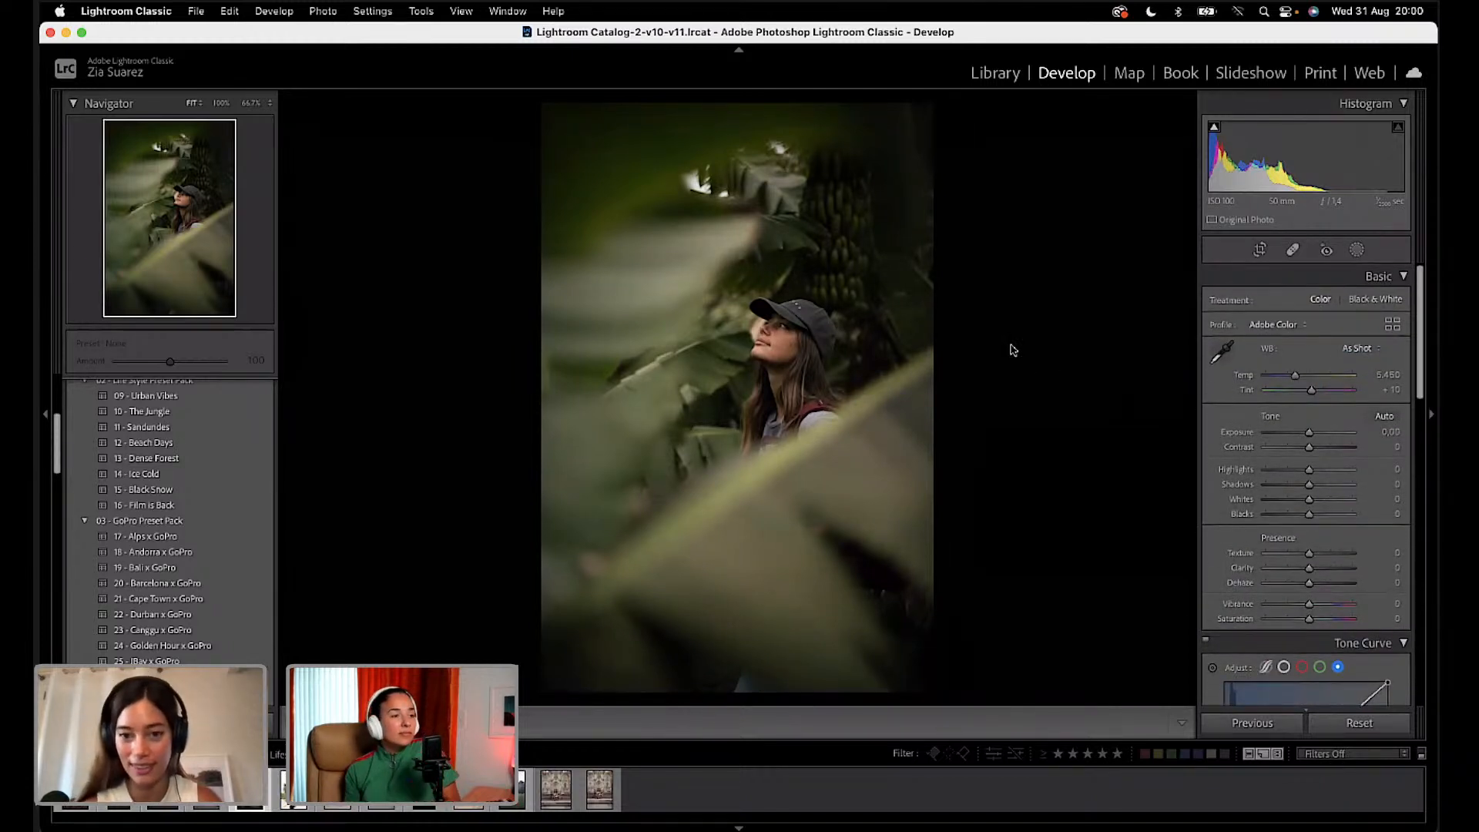
{"action": "left_click", "coordinate": [1358, 250]}
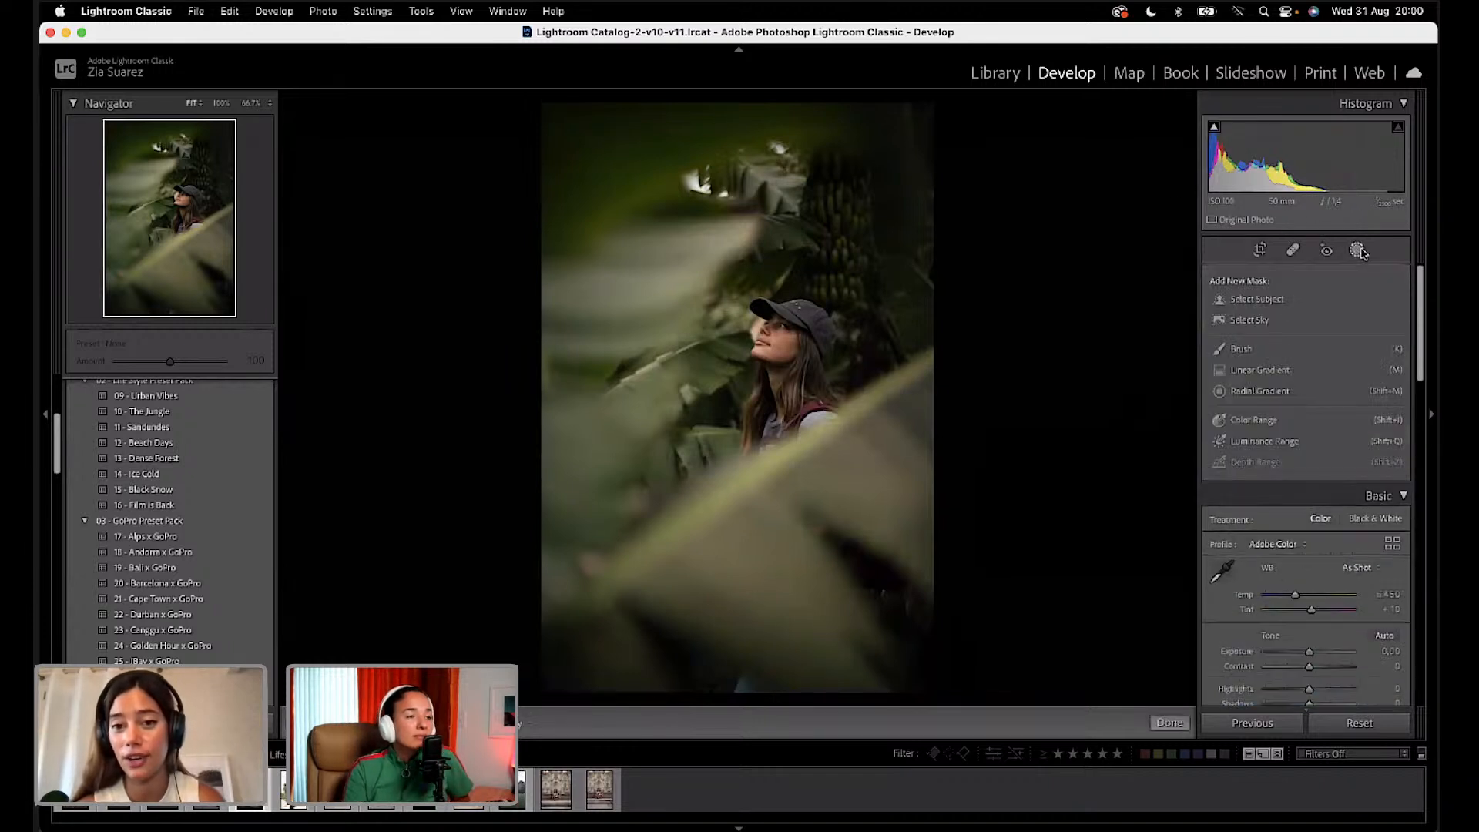
{"action": "left_click", "coordinate": [1270, 353]}
{"action": "left_click", "coordinate": [1055, 123]}
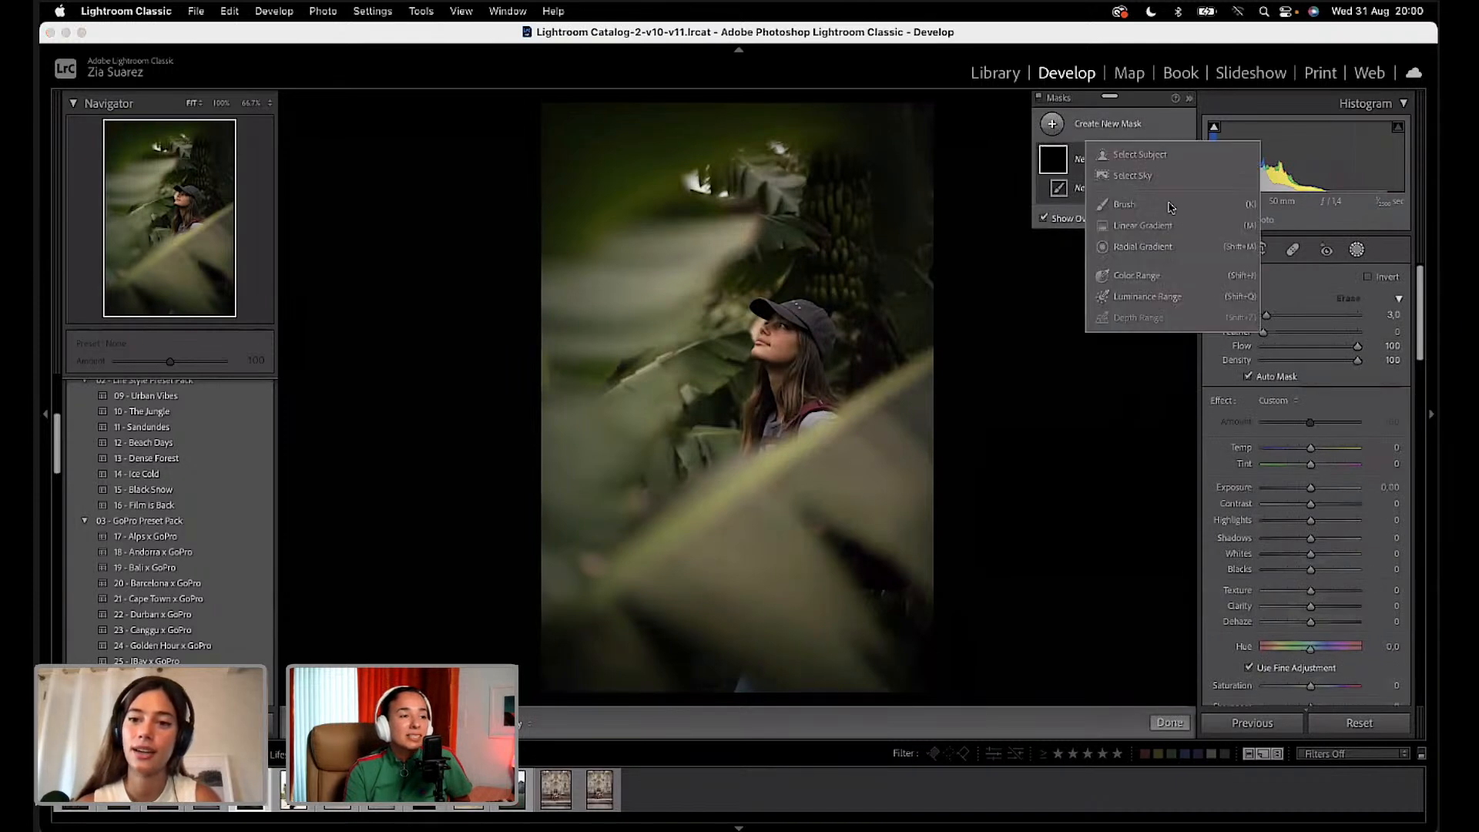
{"action": "left_click", "coordinate": [1137, 208]}
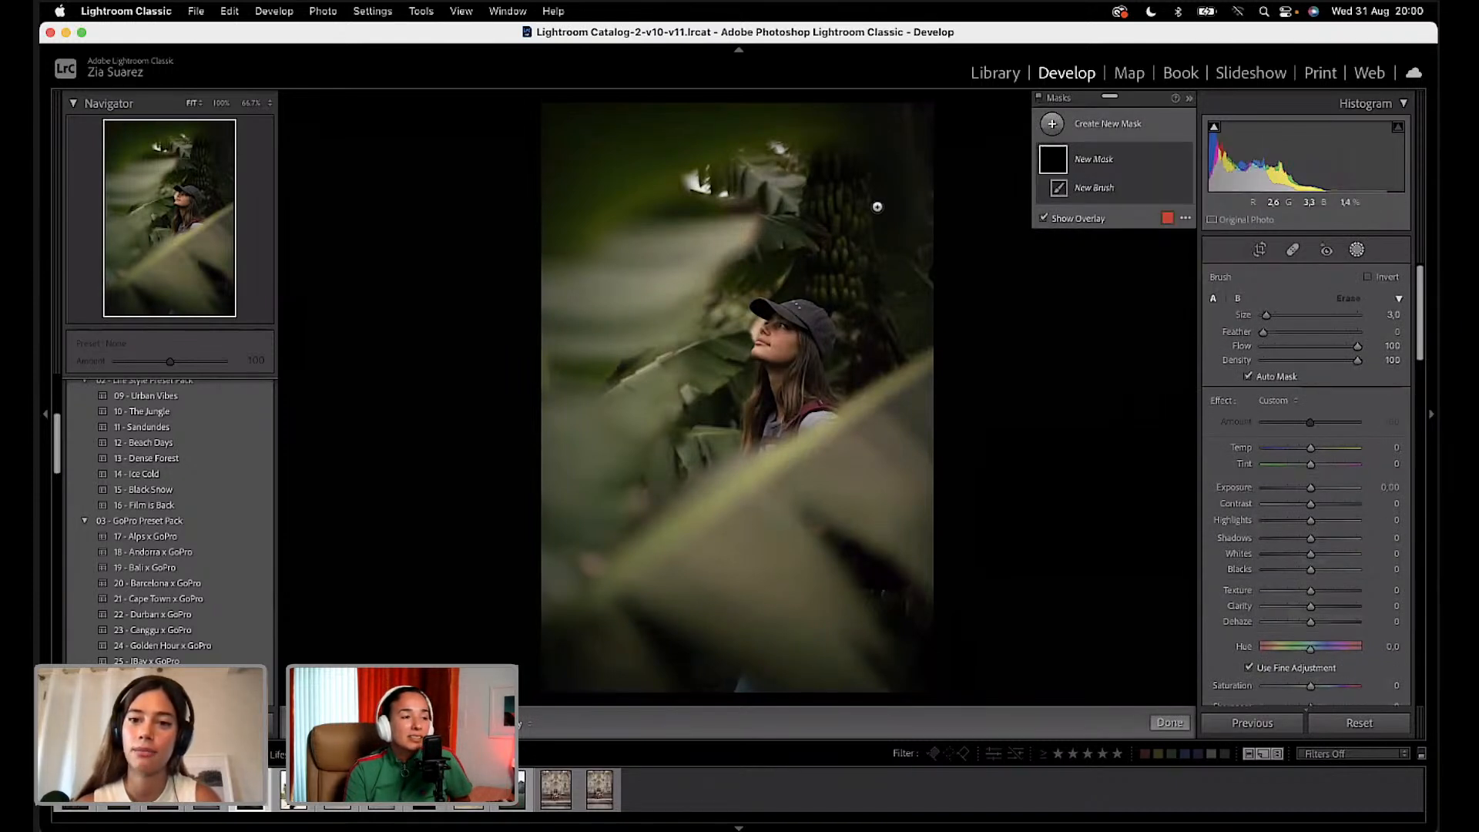
{"action": "scroll", "coordinate": [877, 206], "scroll_direction": "up", "scroll_amount": 4}
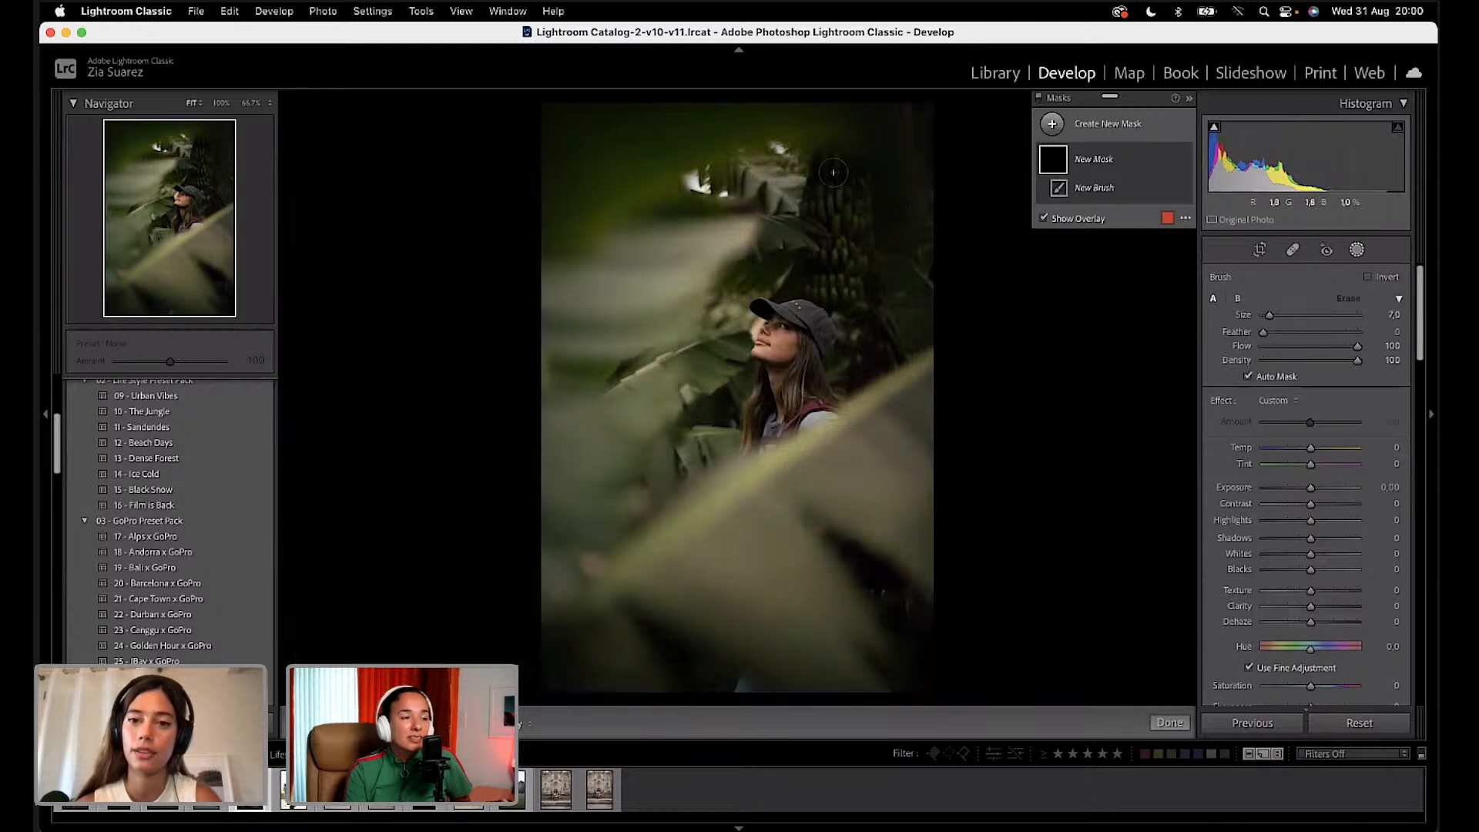
Step: Paint a test stroke over the top of the banana bunch, undo it, and set the brush feather to about 59
{"action": "left_click_drag", "start_coordinate": [832, 171], "coordinate": [838, 161]}
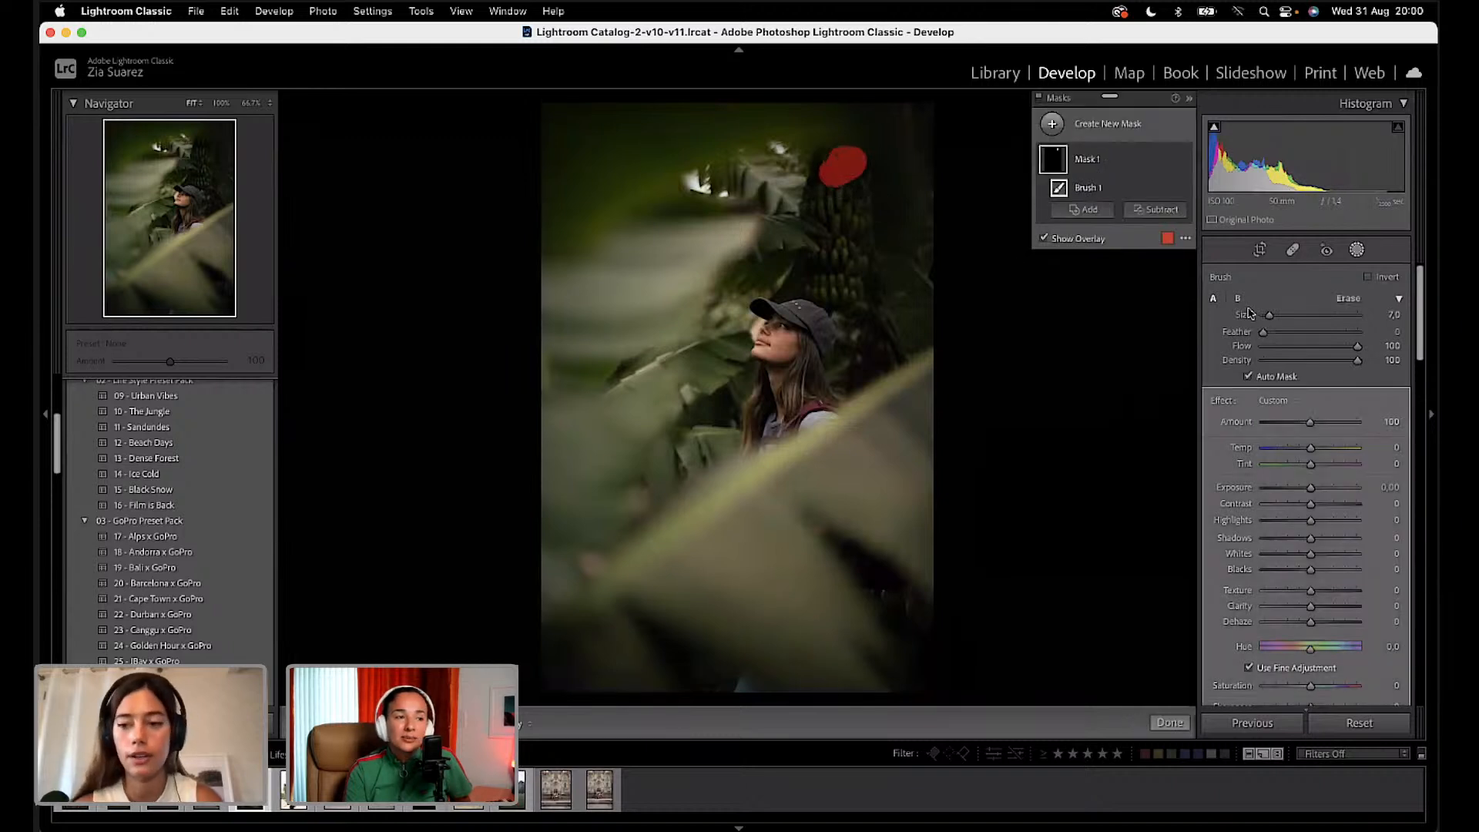
{"action": "key", "text": "super+z"}
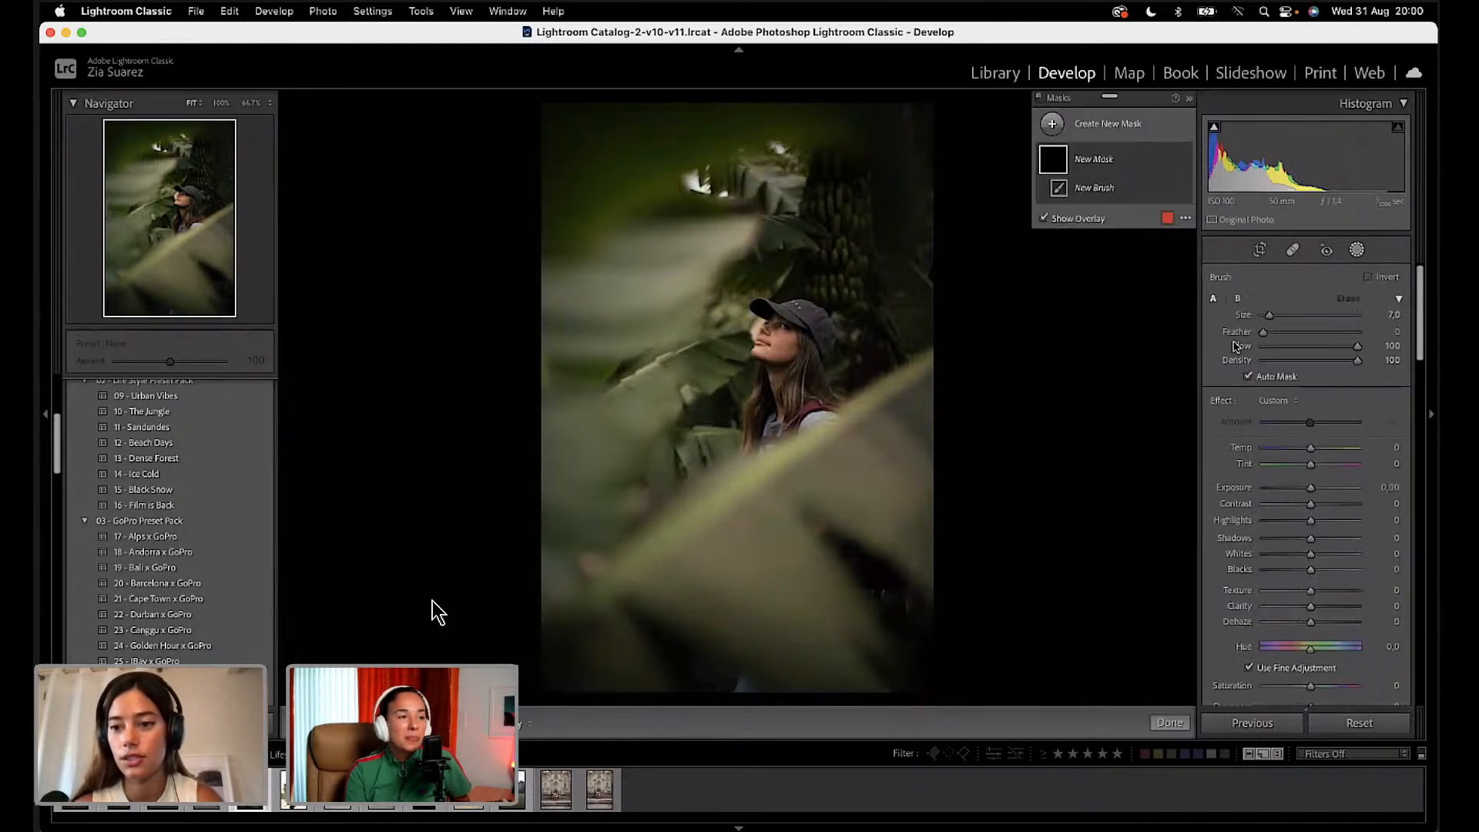
{"action": "left_click_drag", "start_coordinate": [1263, 332], "coordinate": [1295, 334]}
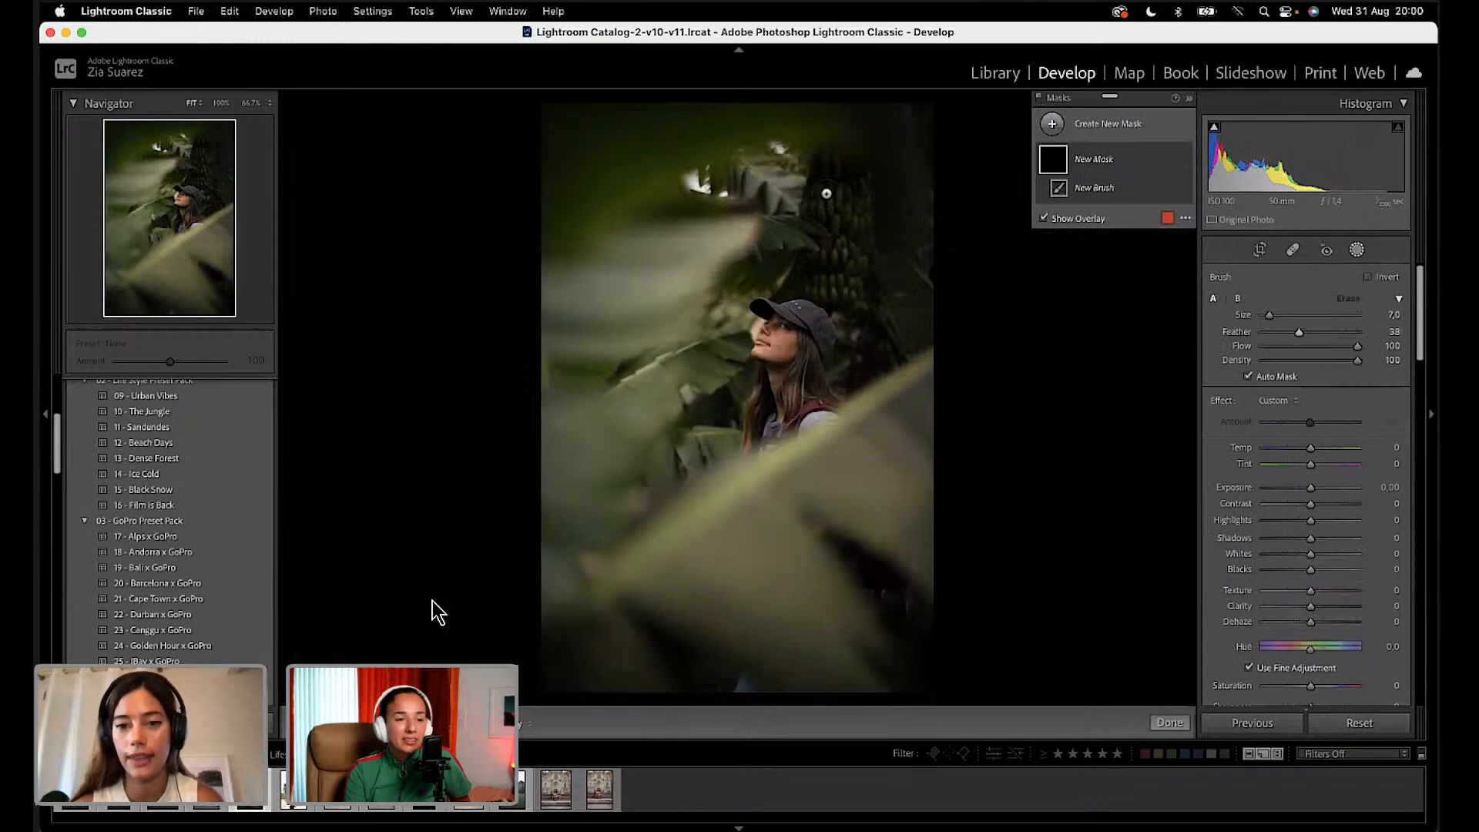
{"action": "left_click_drag", "start_coordinate": [1300, 333], "coordinate": [1319, 333]}
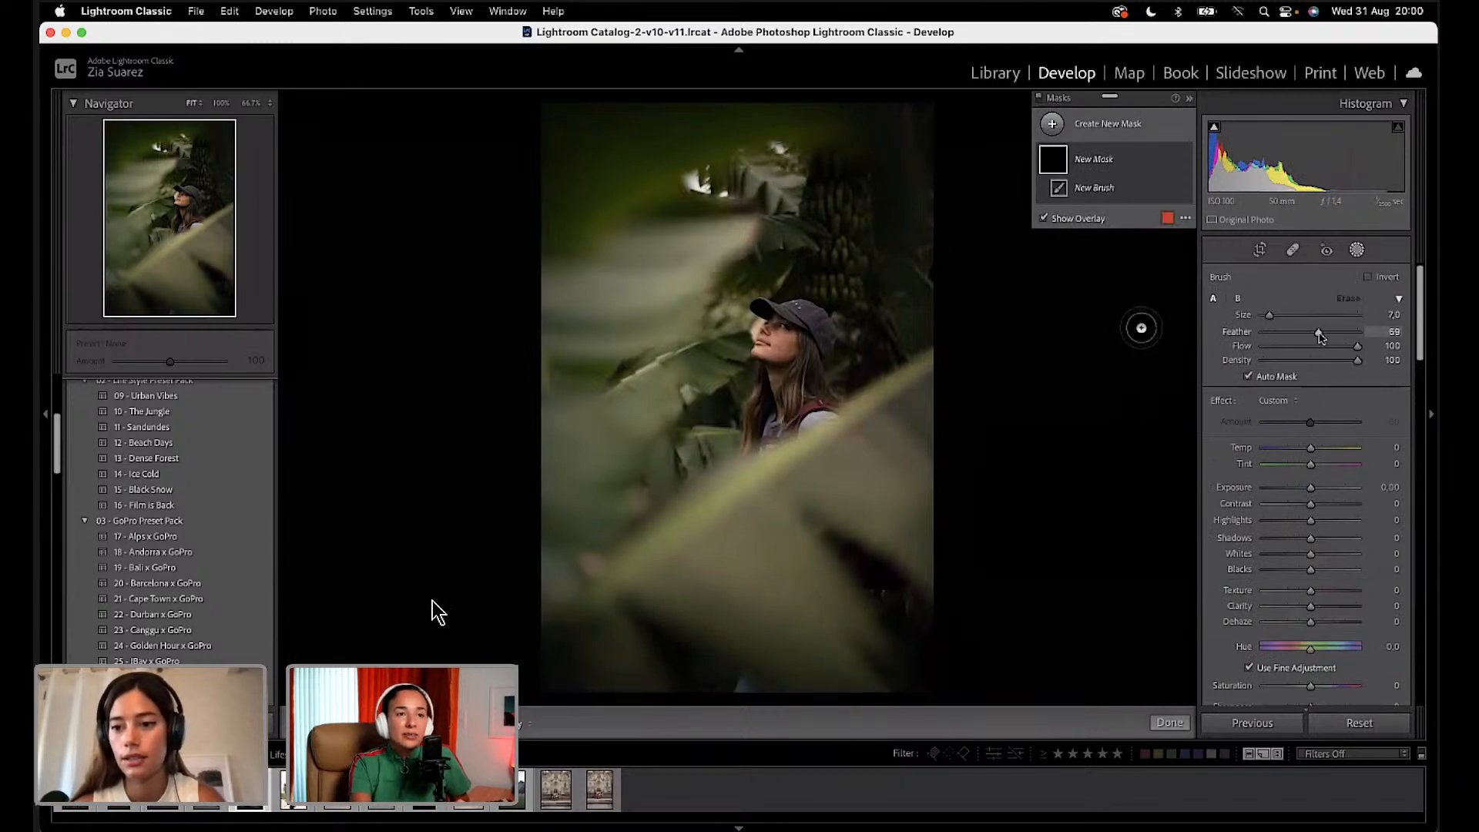
Step: Paint the brush mask over the hanging banana bunch from its top down to the cap, using brush size 3.0
{"action": "left_click_drag", "start_coordinate": [844, 154], "coordinate": [842, 218]}
{"action": "scroll", "coordinate": [842, 219], "scroll_direction": "down", "scroll_amount": 3}
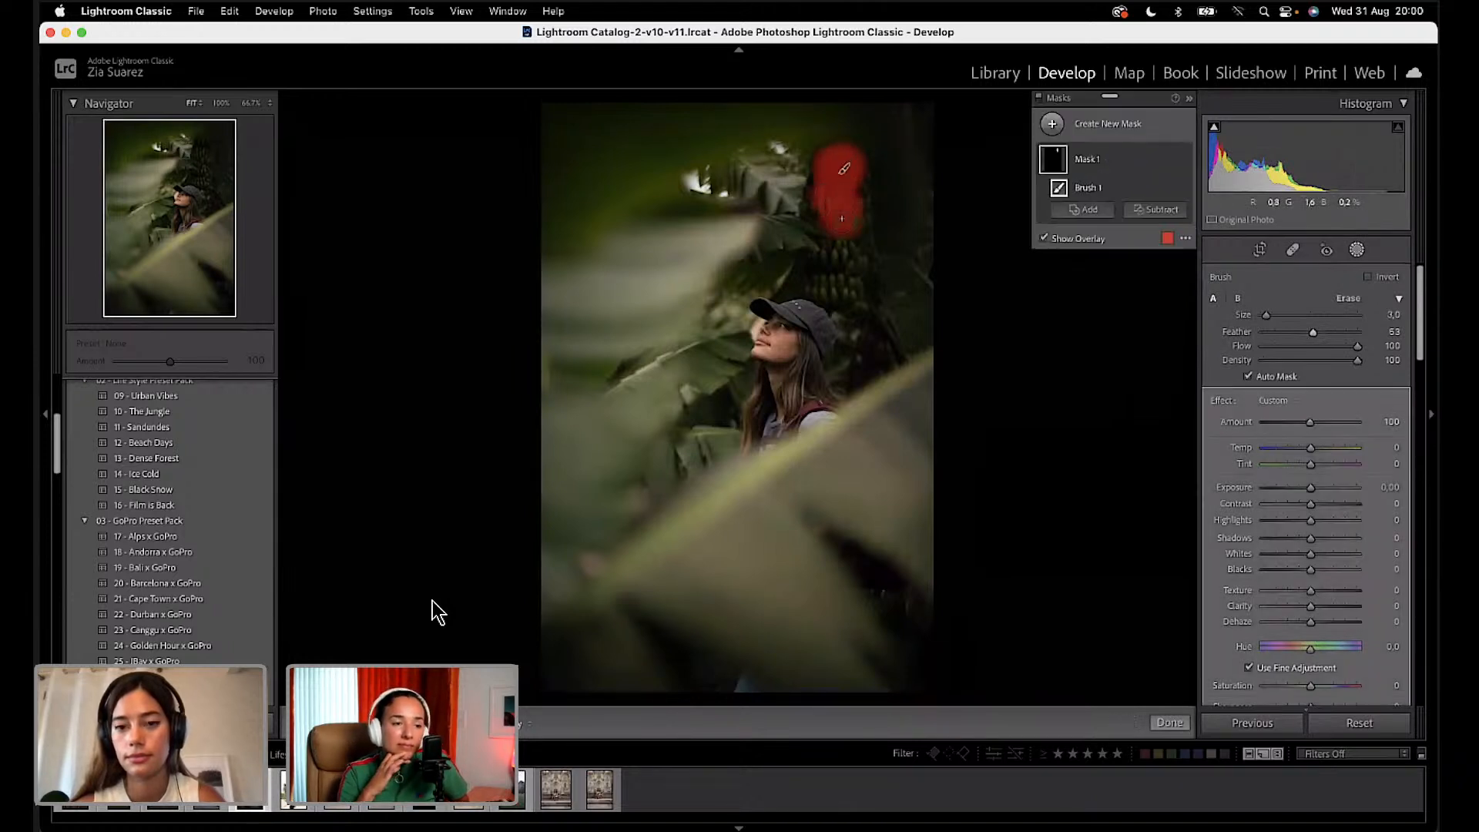
{"action": "mouse_move", "coordinate": [845, 168]}
{"action": "left_mouse_down"}
{"action": "mouse_move", "coordinate": [840, 245]}
{"action": "mouse_move", "coordinate": [817, 259]}
{"action": "mouse_move", "coordinate": [844, 262]}
{"action": "mouse_move", "coordinate": [833, 221]}
{"action": "mouse_move", "coordinate": [860, 187]}
{"action": "mouse_move", "coordinate": [856, 266]}
{"action": "mouse_move", "coordinate": [848, 293]}
{"action": "mouse_move", "coordinate": [815, 287]}
{"action": "mouse_move", "coordinate": [840, 292]}
{"action": "left_mouse_up"}
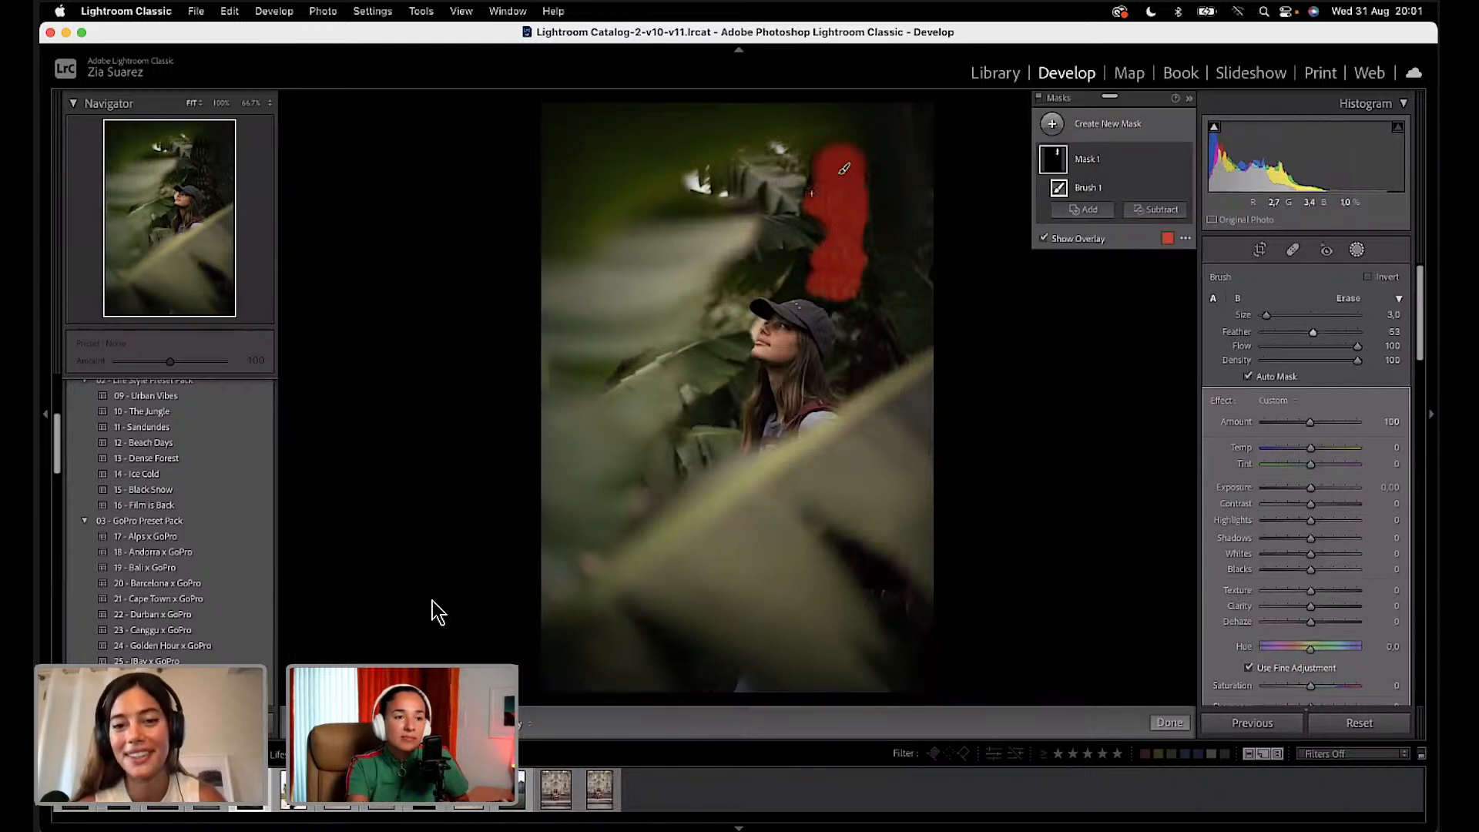
{"action": "mouse_move", "coordinate": [811, 192]}
{"action": "left_mouse_down"}
{"action": "mouse_move", "coordinate": [831, 144]}
{"action": "mouse_move", "coordinate": [854, 151]}
{"action": "mouse_move", "coordinate": [851, 304]}
{"action": "mouse_move", "coordinate": [815, 288]}
{"action": "mouse_move", "coordinate": [858, 287]}
{"action": "mouse_move", "coordinate": [843, 245]}
{"action": "left_mouse_up"}
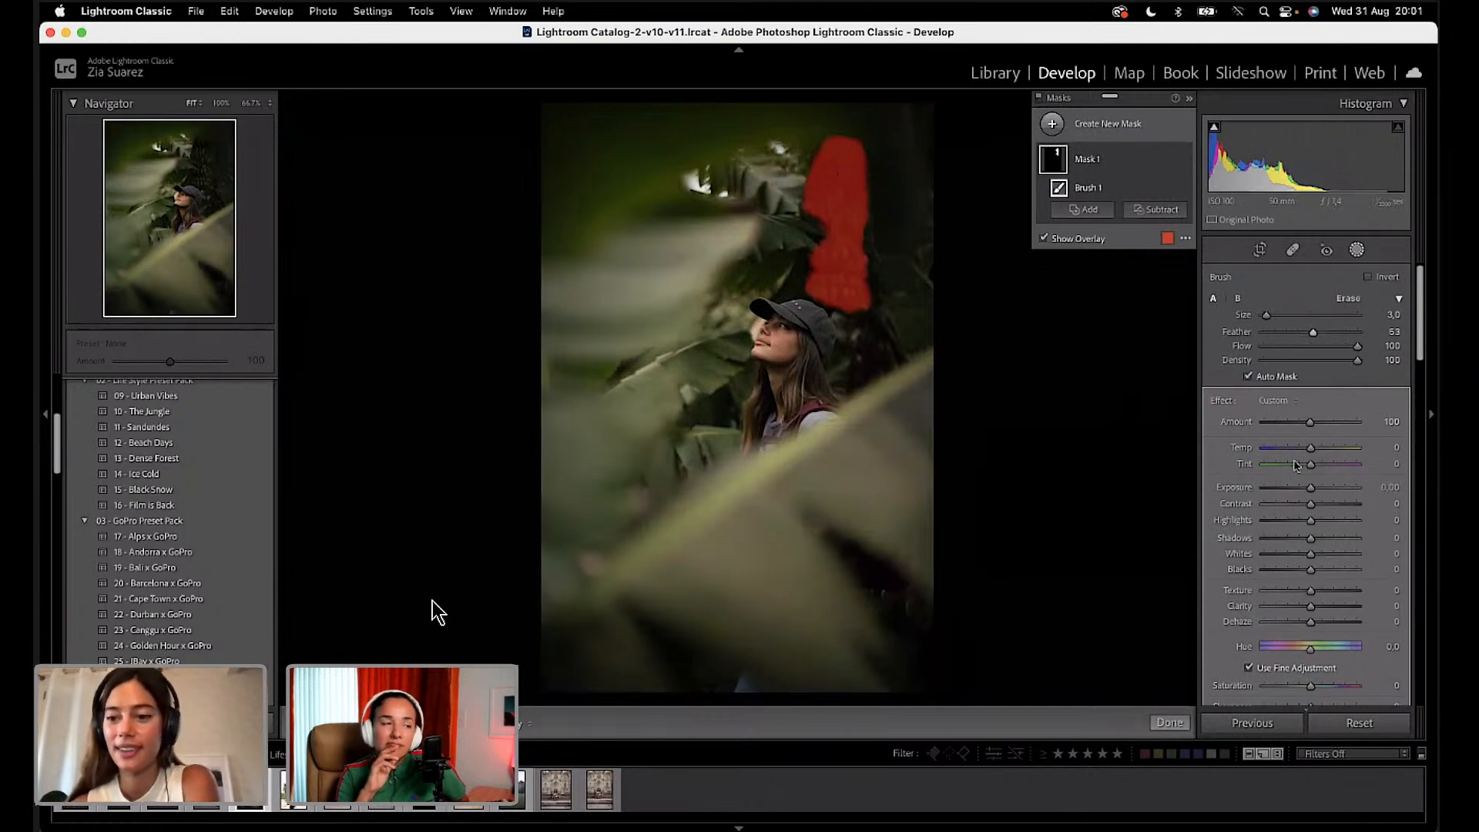
Step: Warm the banana mask to Temp 88 and brush in the remaining areas along the bunch's upper part and edge
{"action": "mouse_move", "coordinate": [1312, 450]}
{"action": "left_mouse_down"}
{"action": "mouse_move", "coordinate": [1371, 451]}
{"action": "mouse_move", "coordinate": [1350, 451]}
{"action": "left_mouse_up"}
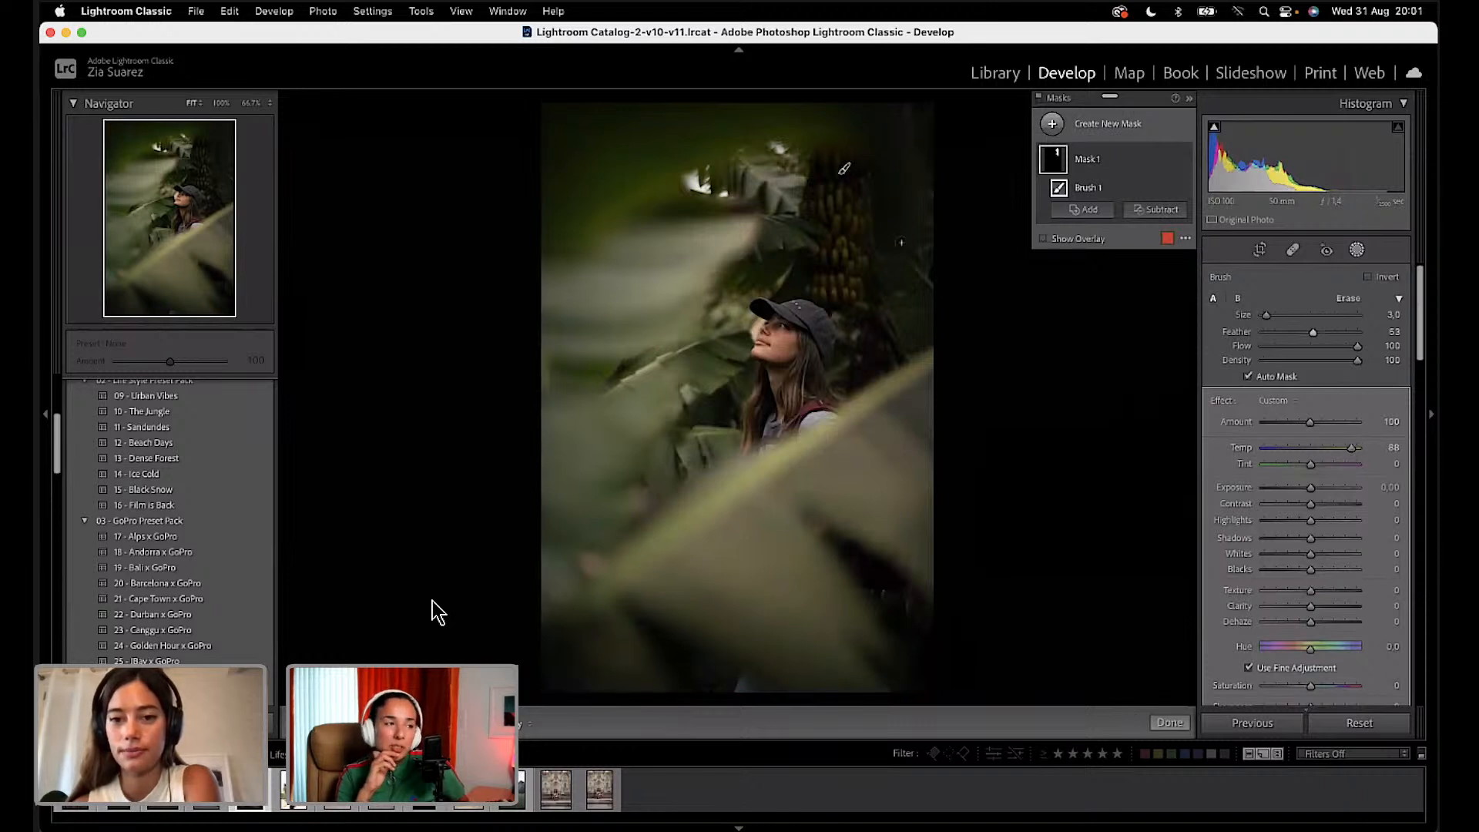
{"action": "mouse_move", "coordinate": [860, 202]}
{"action": "left_mouse_down"}
{"action": "mouse_move", "coordinate": [864, 154]}
{"action": "mouse_move", "coordinate": [856, 306]}
{"action": "mouse_move", "coordinate": [801, 281]}
{"action": "mouse_move", "coordinate": [821, 161]}
{"action": "mouse_move", "coordinate": [852, 154]}
{"action": "left_mouse_up"}
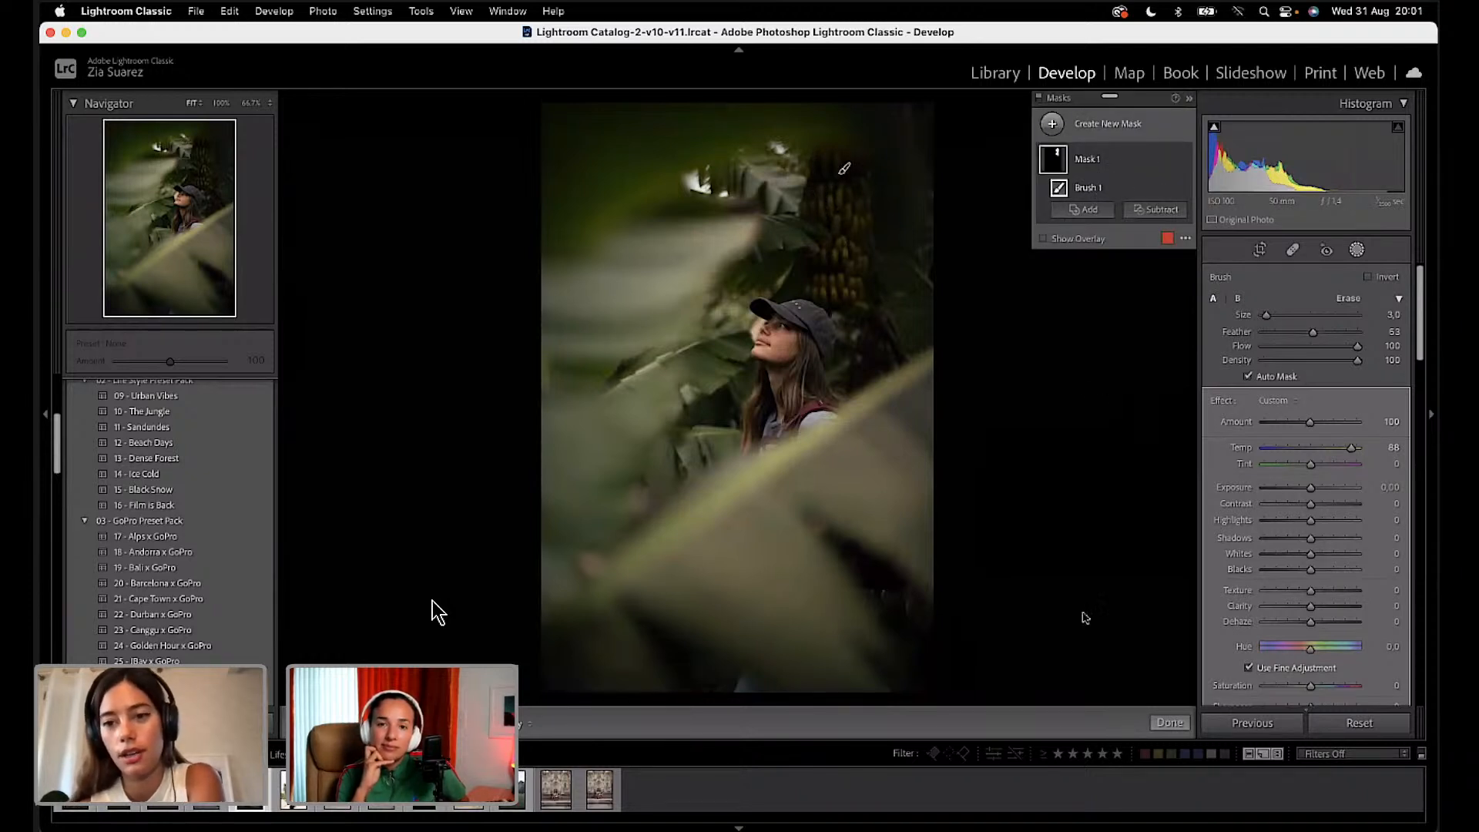
{"action": "mouse_move", "coordinate": [844, 216]}
{"action": "left_mouse_down"}
{"action": "mouse_move", "coordinate": [838, 291]}
{"action": "mouse_move", "coordinate": [813, 291]}
{"action": "mouse_move", "coordinate": [863, 310]}
{"action": "mouse_move", "coordinate": [857, 221]}
{"action": "left_mouse_up"}
{"action": "left_click_drag", "start_coordinate": [845, 164], "coordinate": [843, 163]}
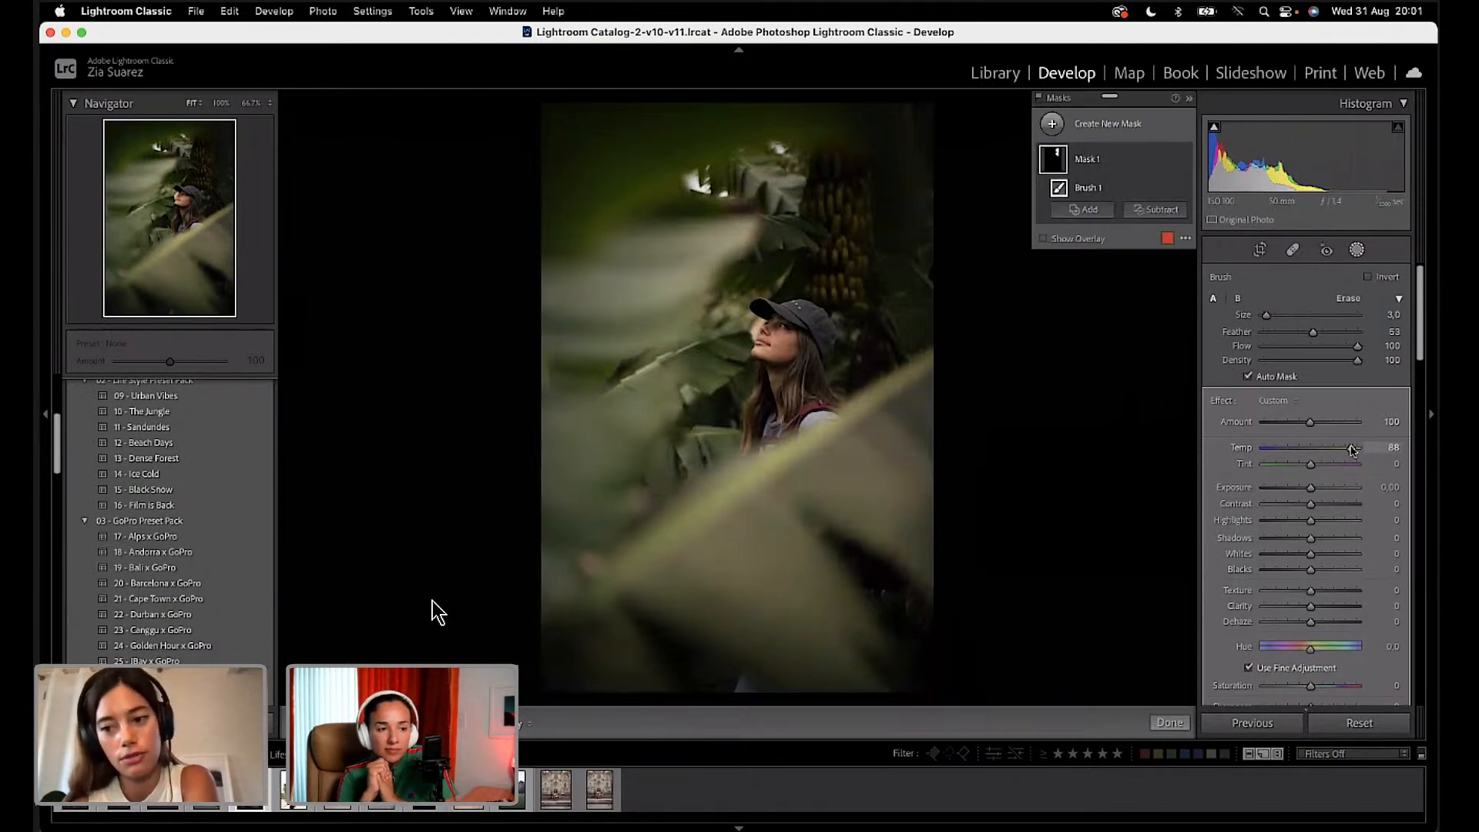
Step: Set the banana mask's Tint to 25 and Temp to 84, undoing a trial saturation increase
{"action": "left_click_drag", "start_coordinate": [1351, 446], "coordinate": [1354, 448]}
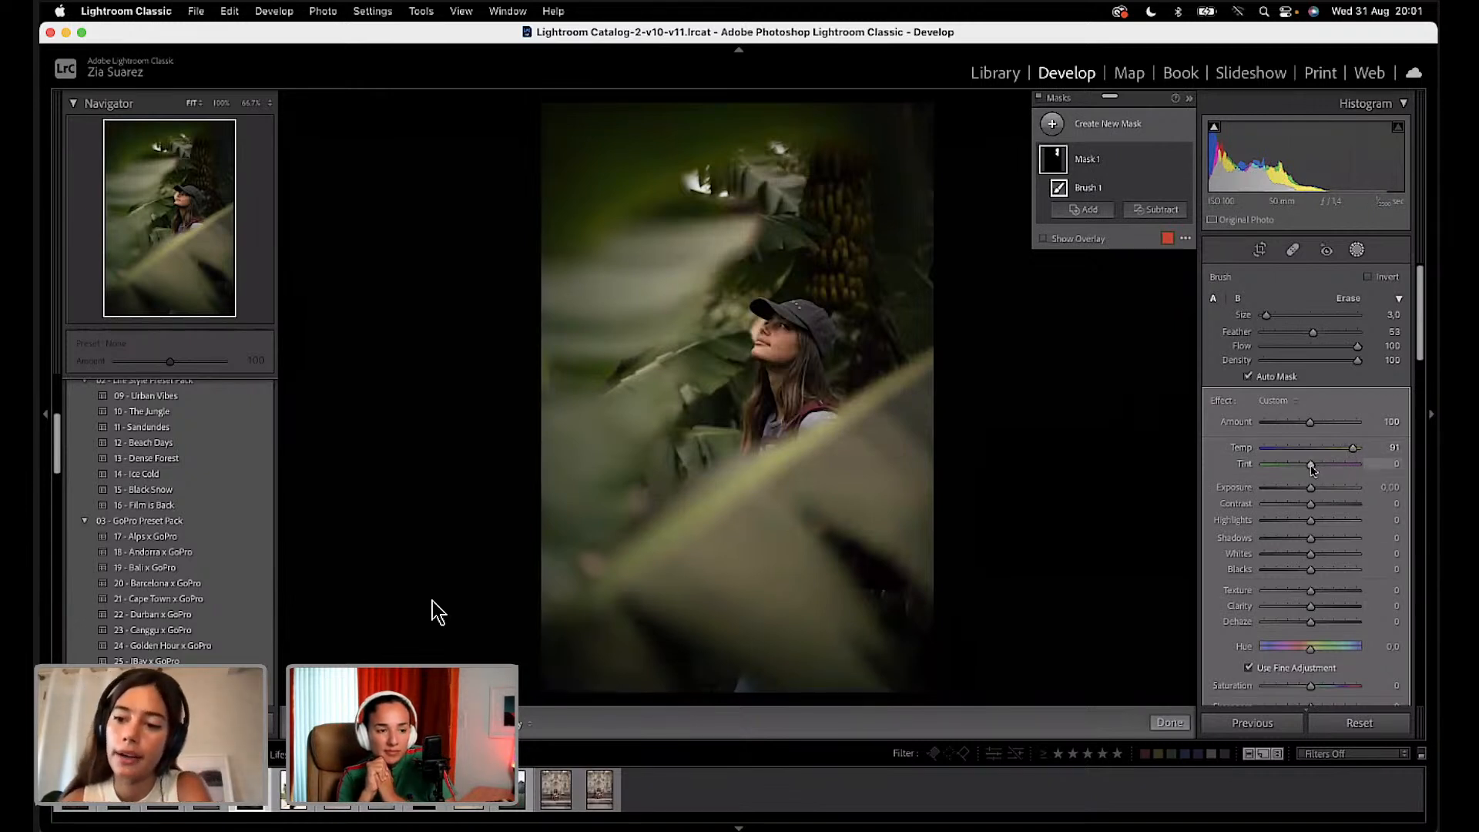
{"action": "left_click_drag", "start_coordinate": [1311, 466], "coordinate": [1325, 466]}
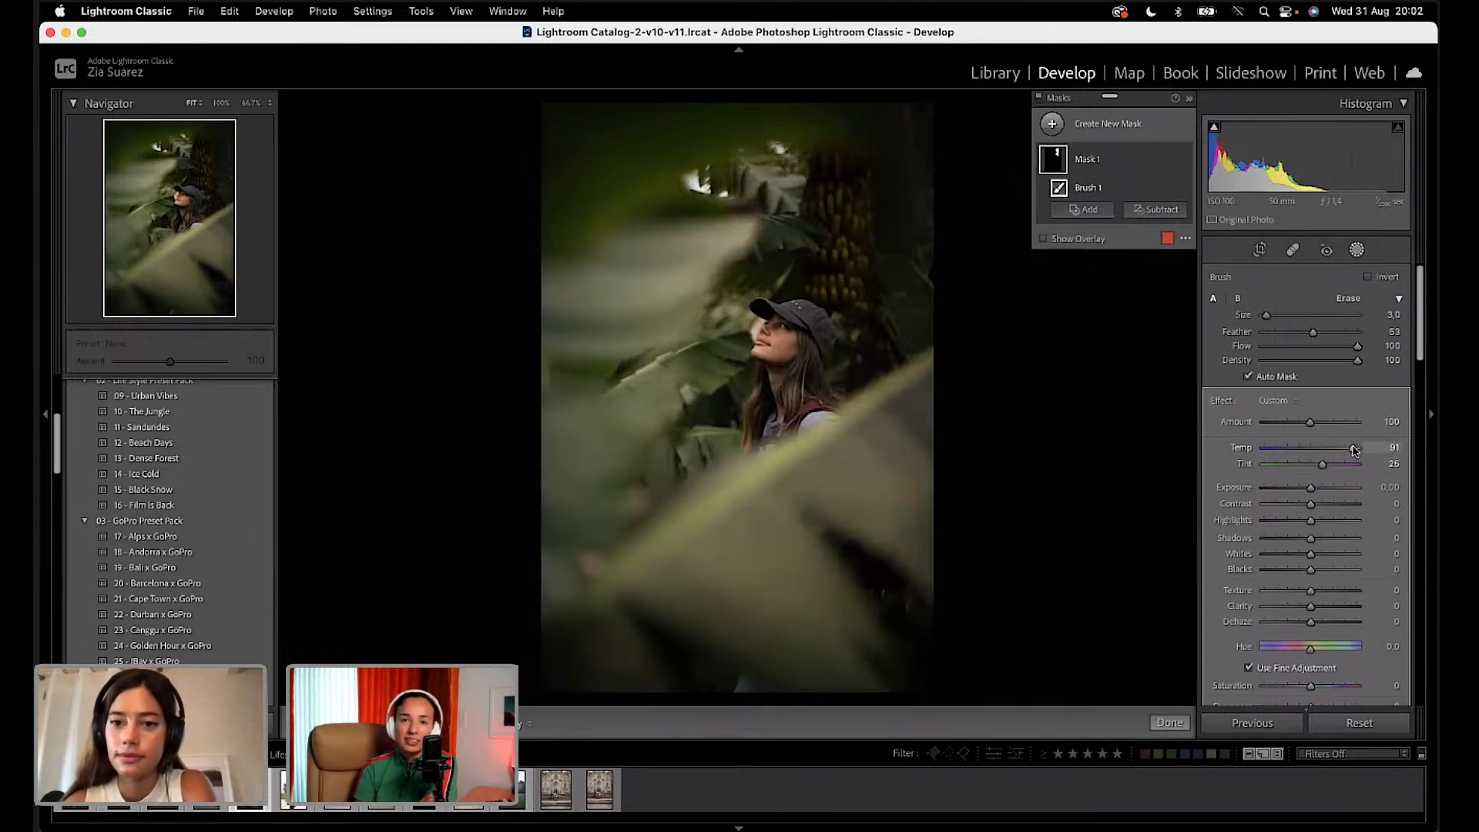
{"action": "scroll", "coordinate": [1337, 508], "scroll_direction": "down", "scroll_amount": 3}
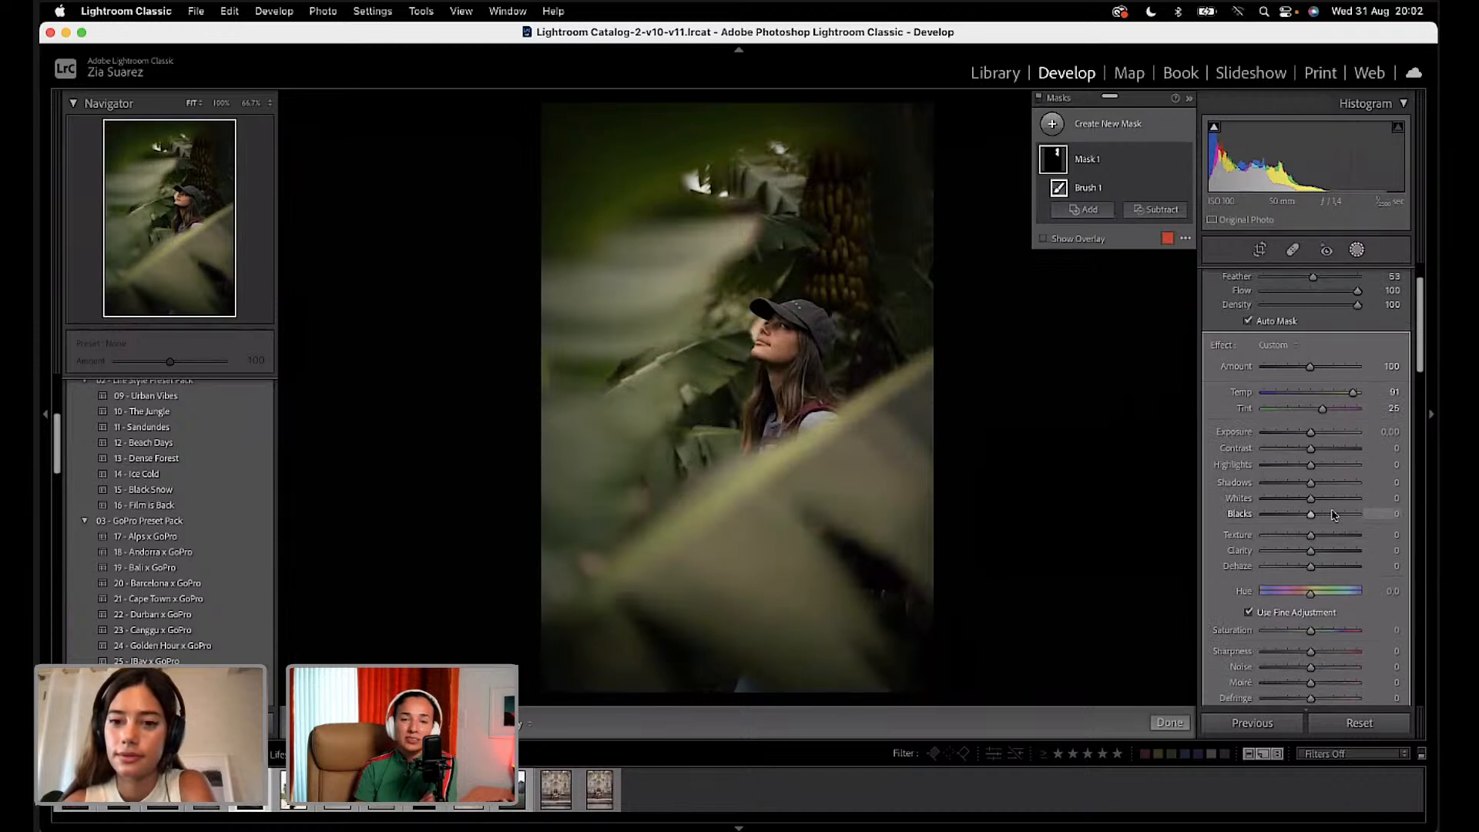
{"action": "mouse_move", "coordinate": [1315, 632]}
{"action": "left_mouse_down"}
{"action": "mouse_move", "coordinate": [1352, 632]}
{"action": "mouse_move", "coordinate": [1330, 631]}
{"action": "left_mouse_up"}
{"action": "key", "text": "super+z"}
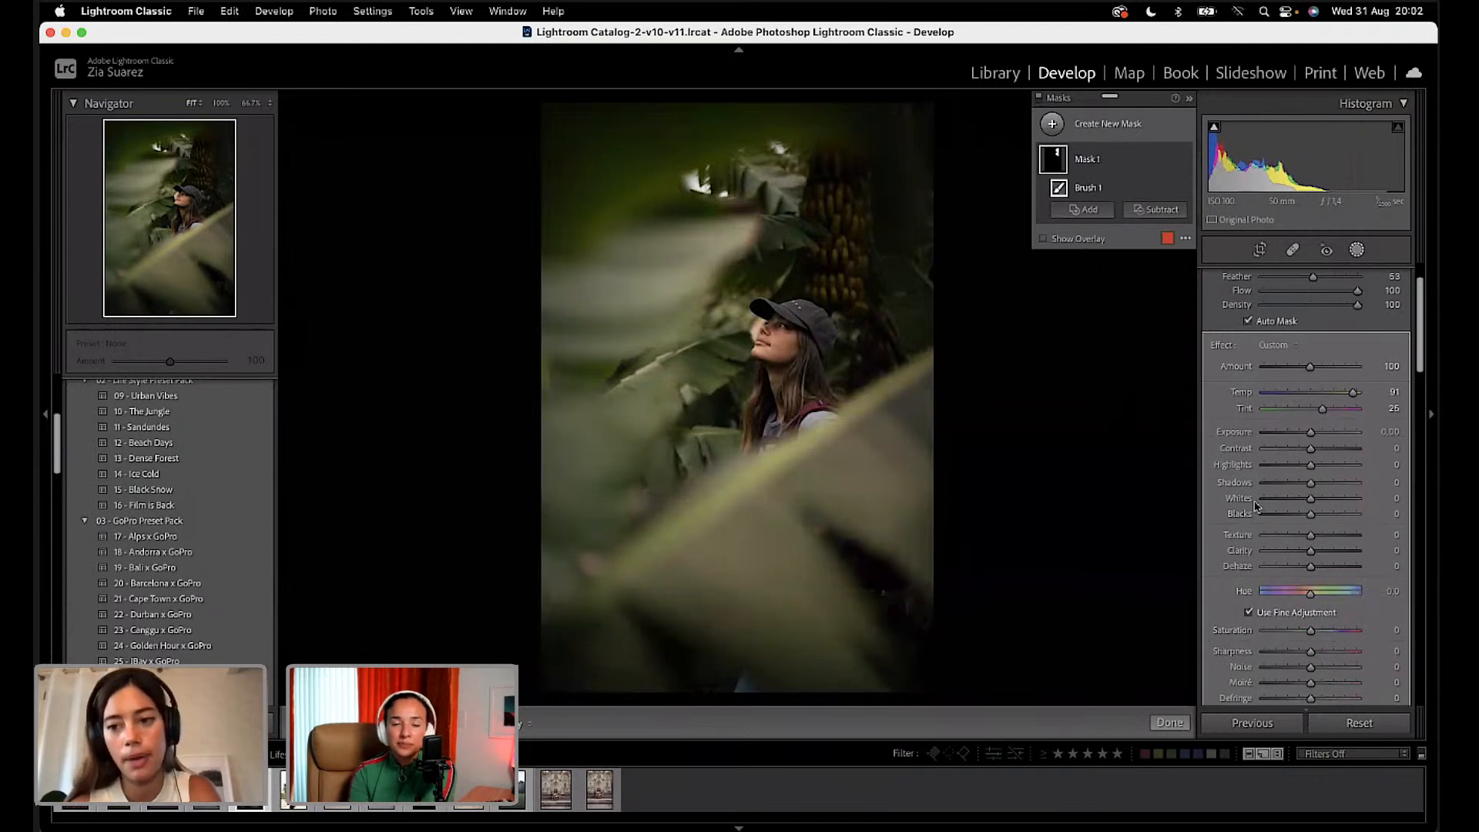
{"action": "scroll", "coordinate": [1310, 469], "scroll_direction": "up", "scroll_amount": 1}
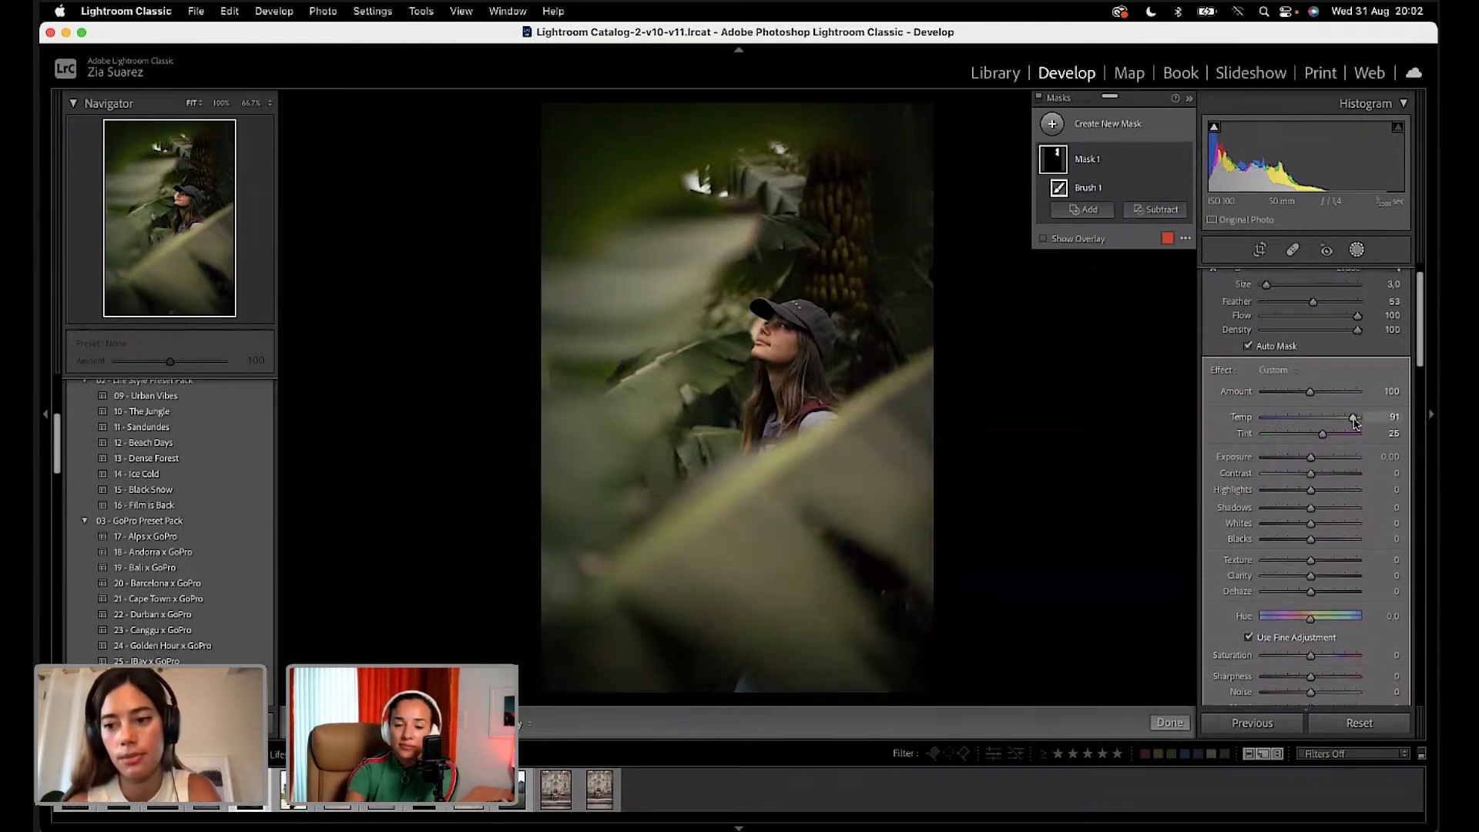
{"action": "left_click_drag", "start_coordinate": [1356, 418], "coordinate": [1353, 421]}
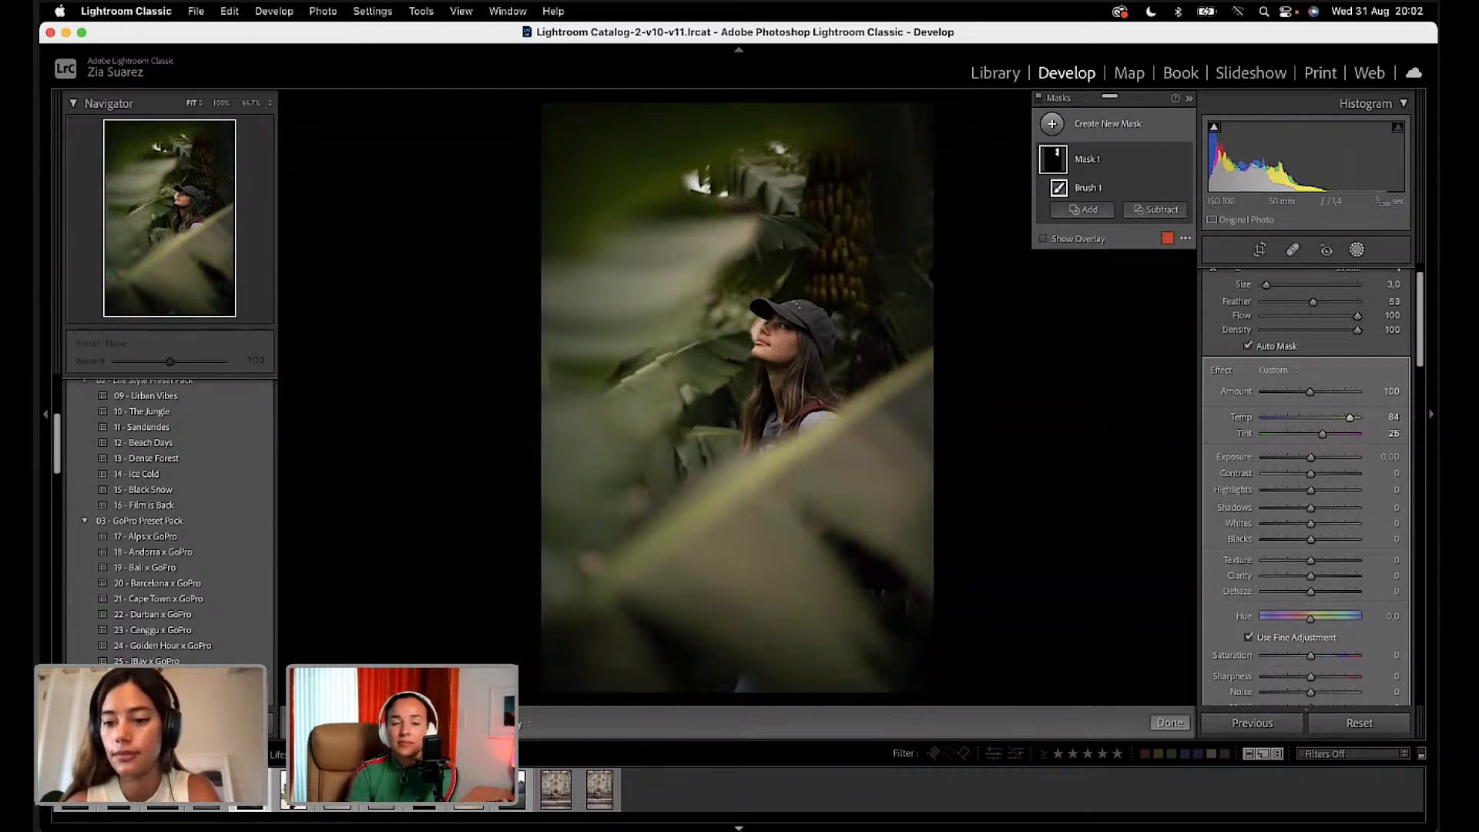
Step: Test the banana mask's Amount at 200 and 1, set it to 101, and finish masking
{"action": "left_click_drag", "start_coordinate": [1310, 391], "coordinate": [1437, 391]}
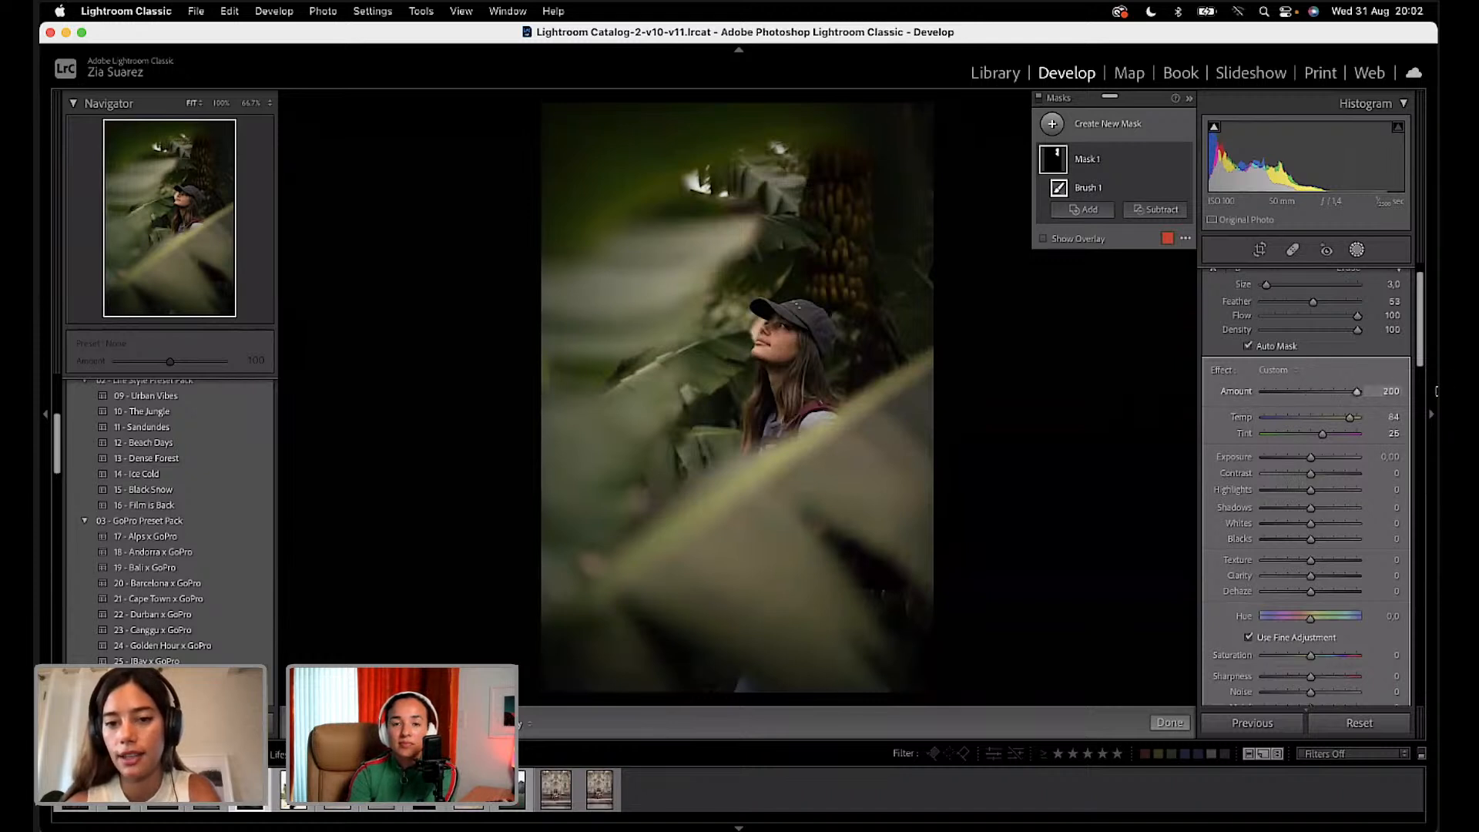
{"action": "left_click_drag", "start_coordinate": [1337, 393], "coordinate": [1241, 416]}
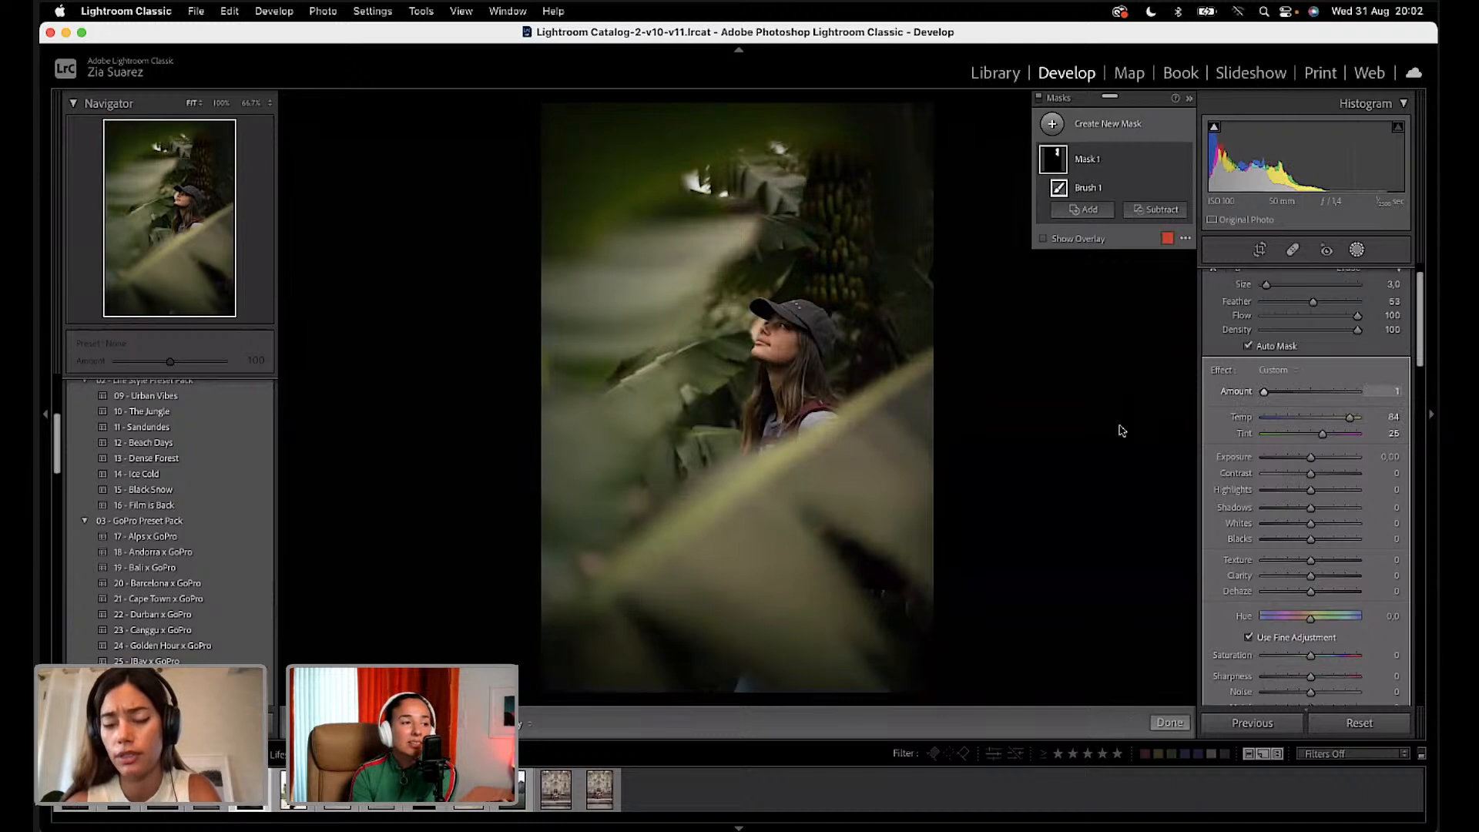
{"action": "left_click_drag", "start_coordinate": [1265, 392], "coordinate": [1311, 403]}
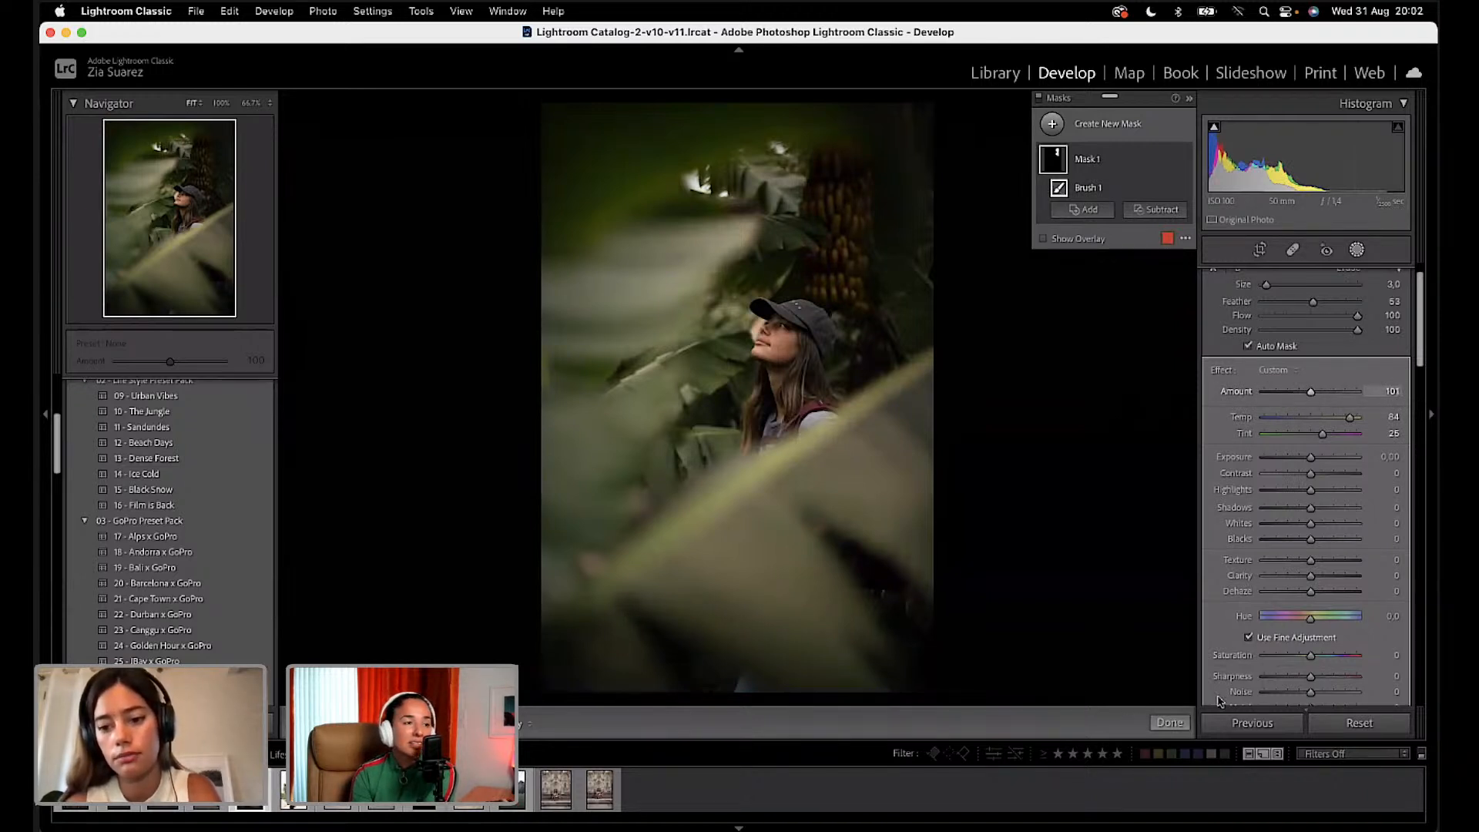
{"action": "left_click", "coordinate": [1169, 723]}
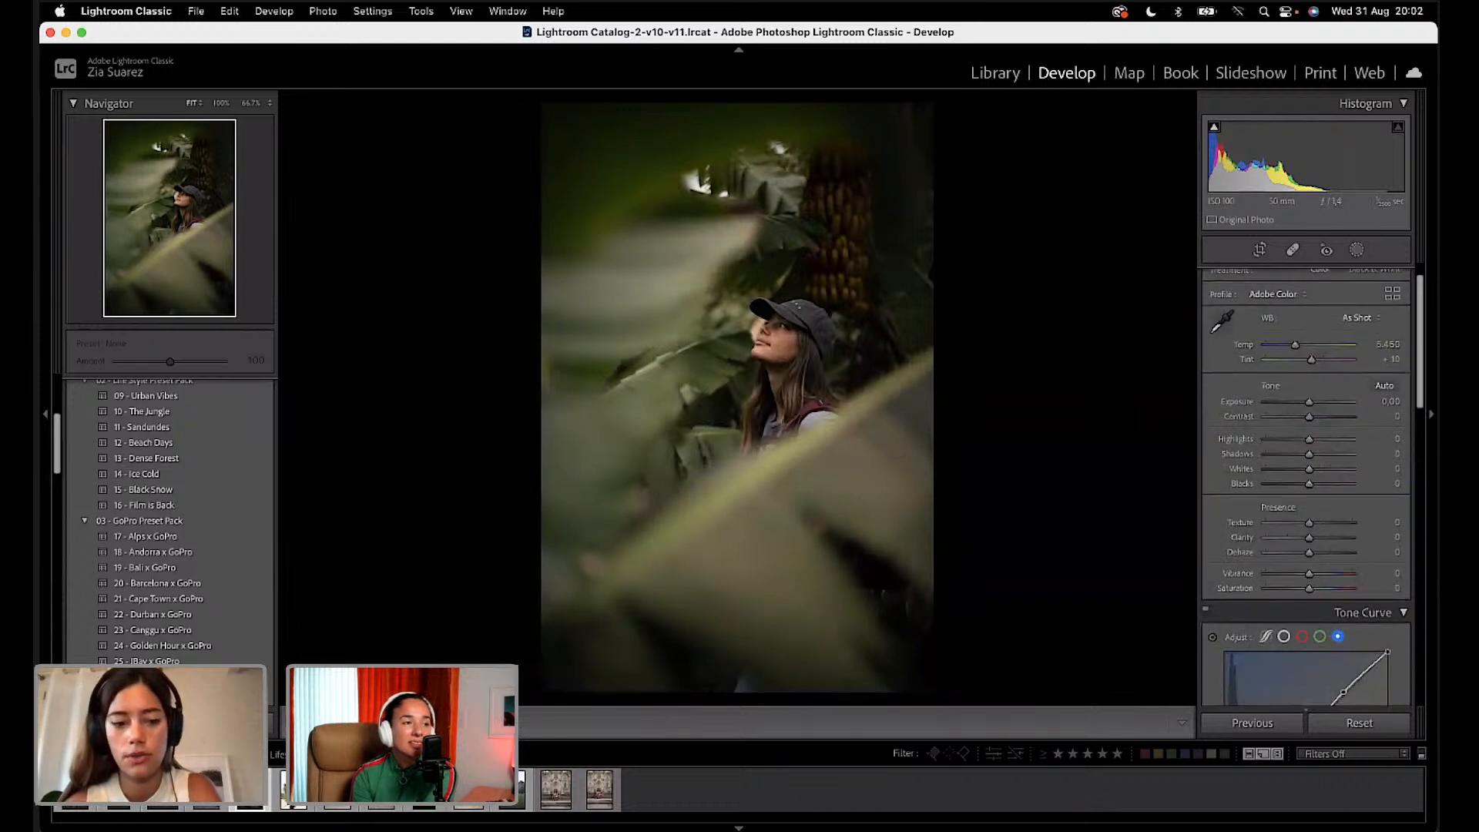
Step: Compare the portrait before and after side by side, and review its Basic, Tone Curve and HSL saturation settings
{"action": "key", "text": "y"}
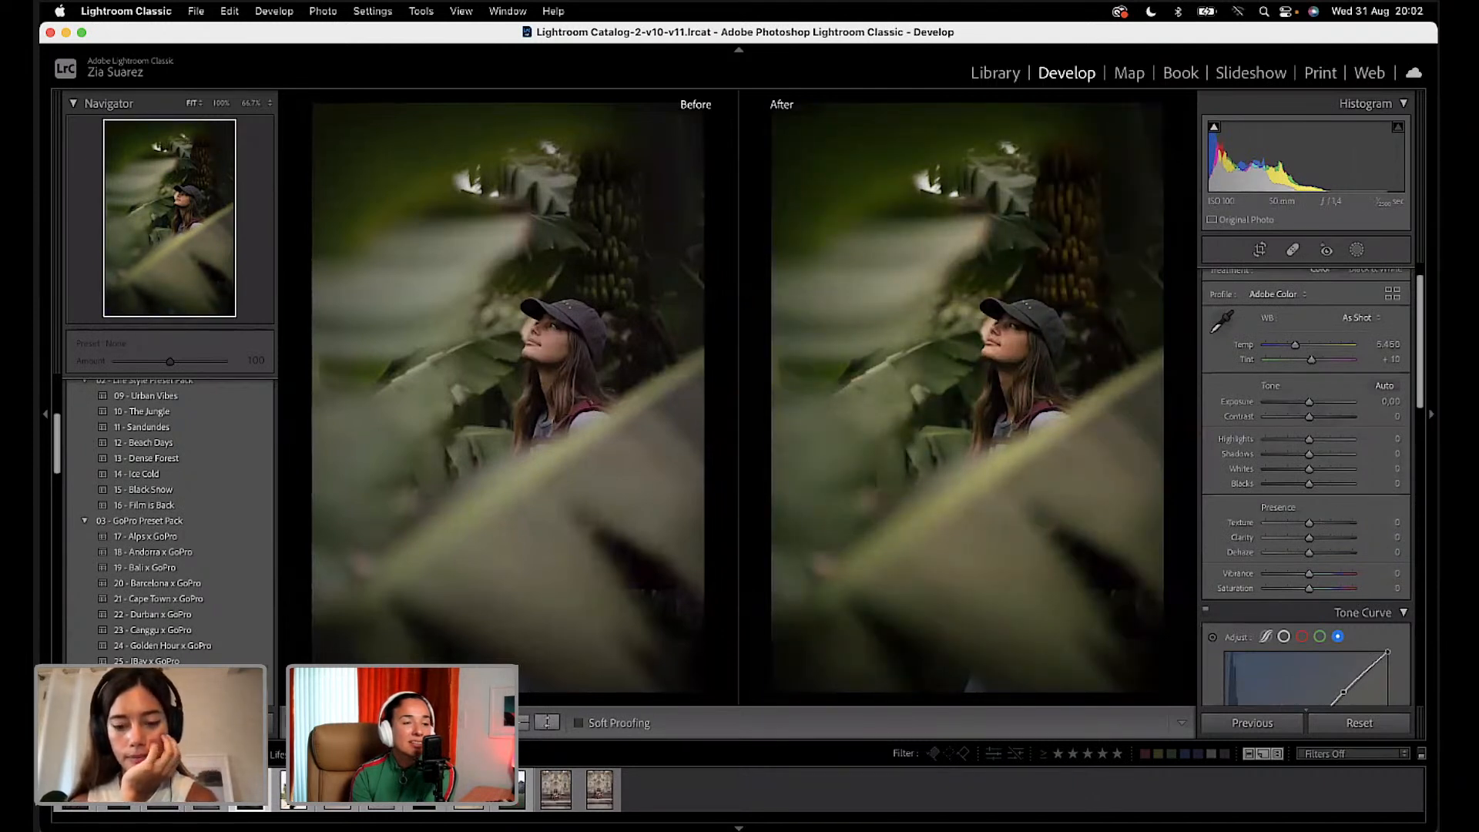
{"action": "key", "text": "y"}
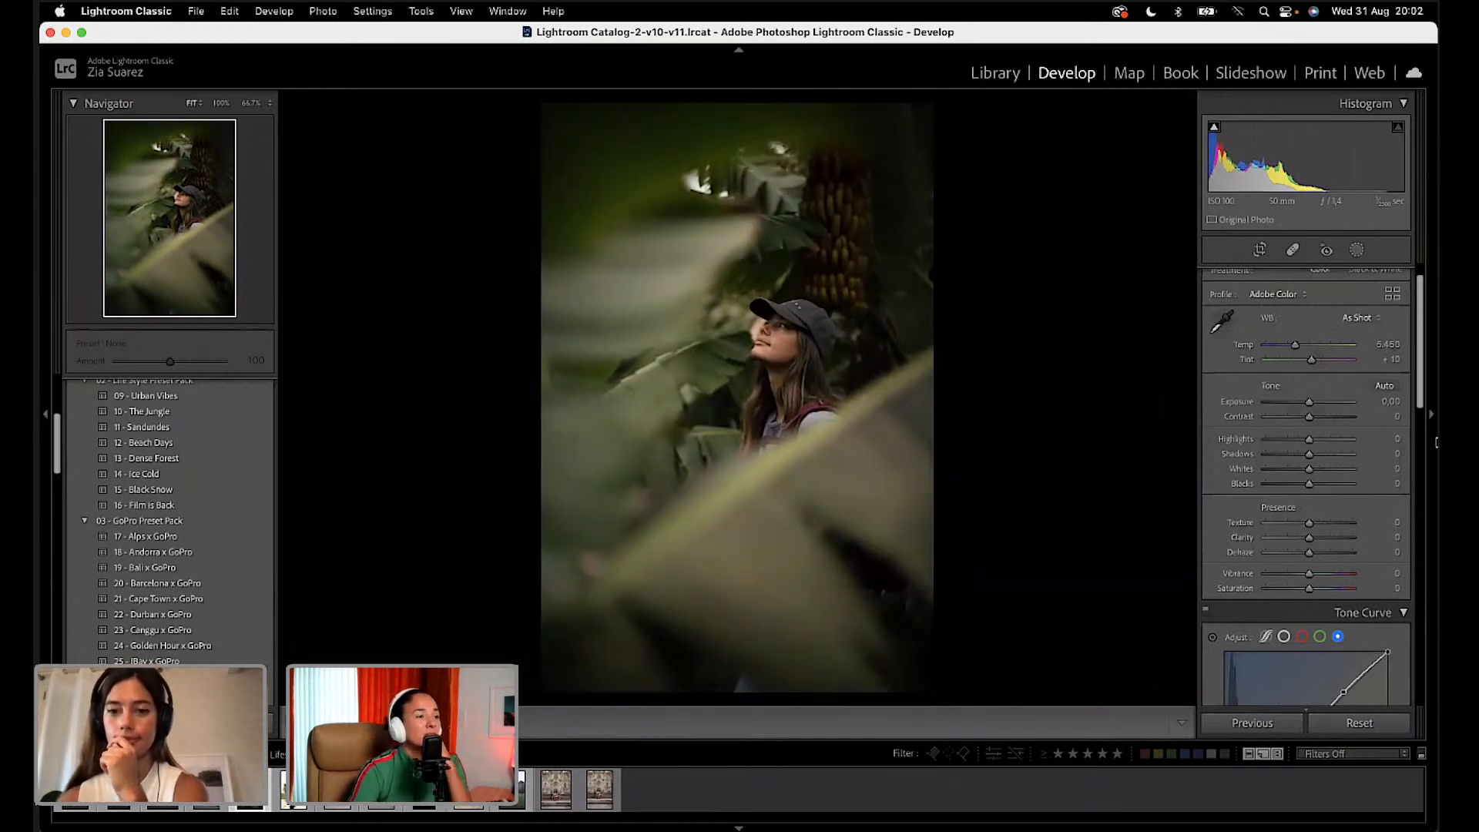
{"action": "scroll", "coordinate": [1371, 455], "scroll_direction": "down", "scroll_amount": 5}
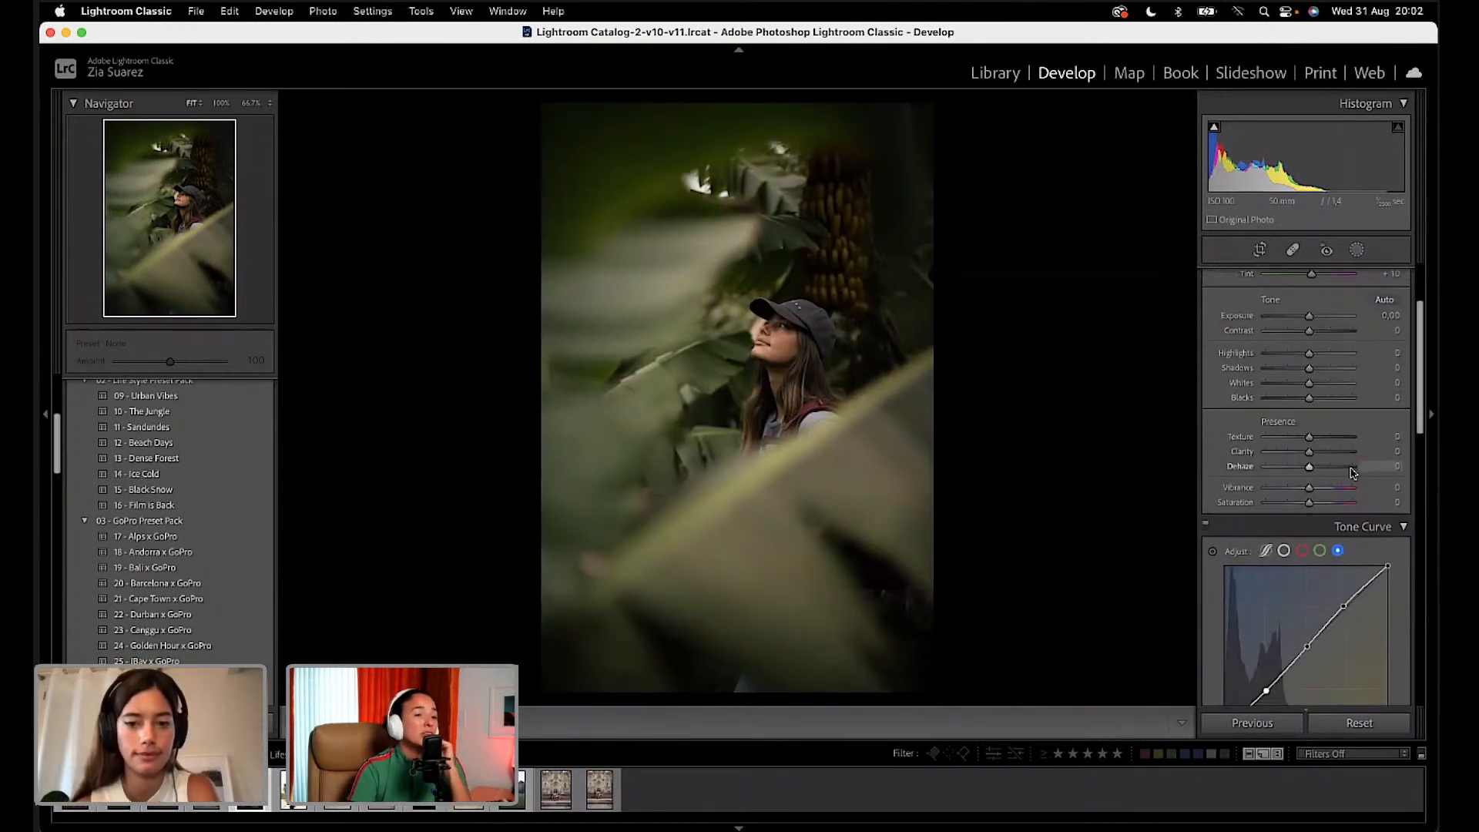
{"action": "scroll", "coordinate": [1354, 473], "scroll_direction": "down", "scroll_amount": 5}
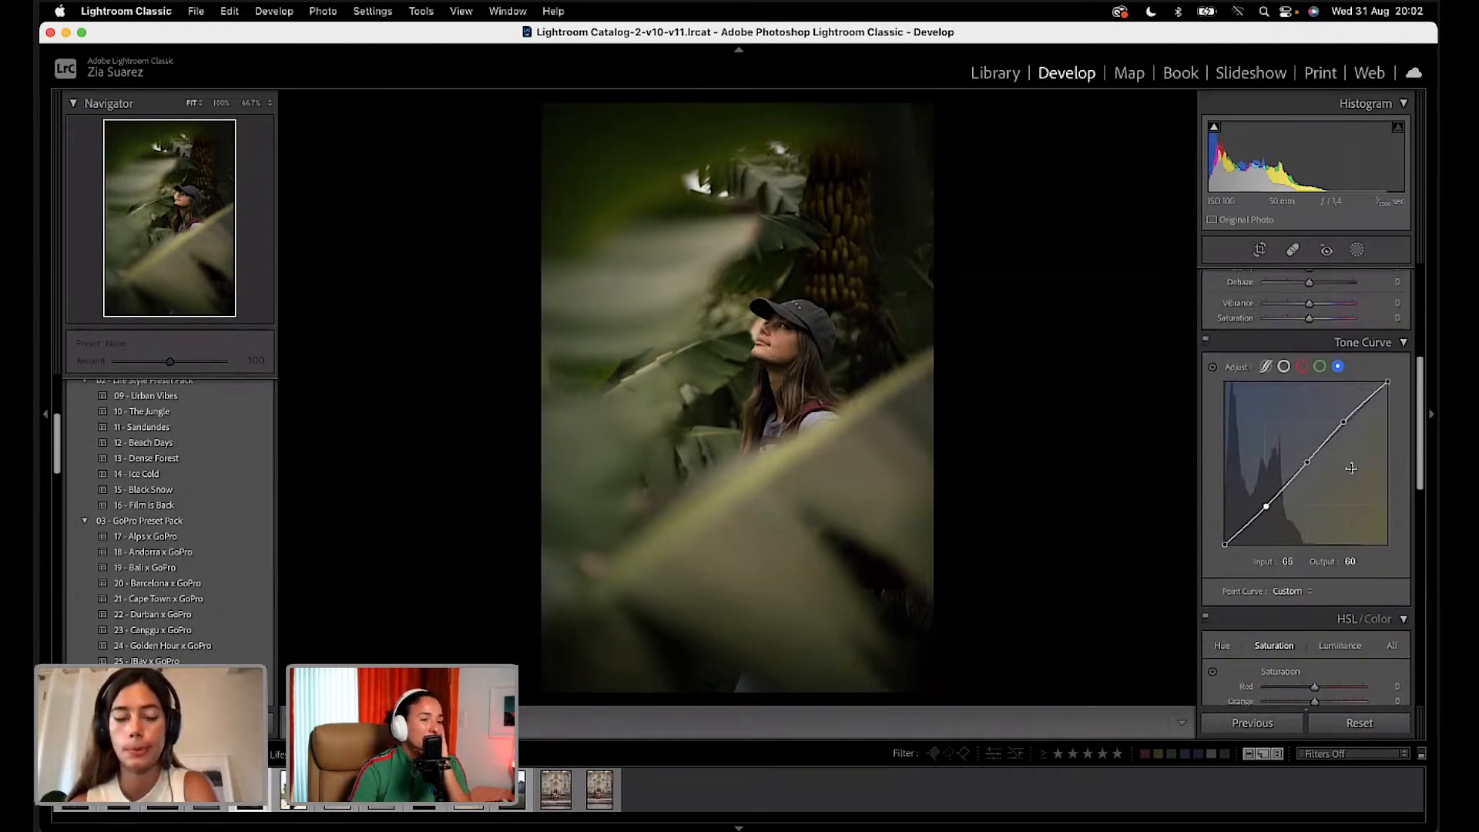
{"action": "scroll", "coordinate": [1352, 467], "scroll_direction": "down", "scroll_amount": 1}
{"action": "scroll", "coordinate": [1351, 468], "scroll_direction": "down", "scroll_amount": 3}
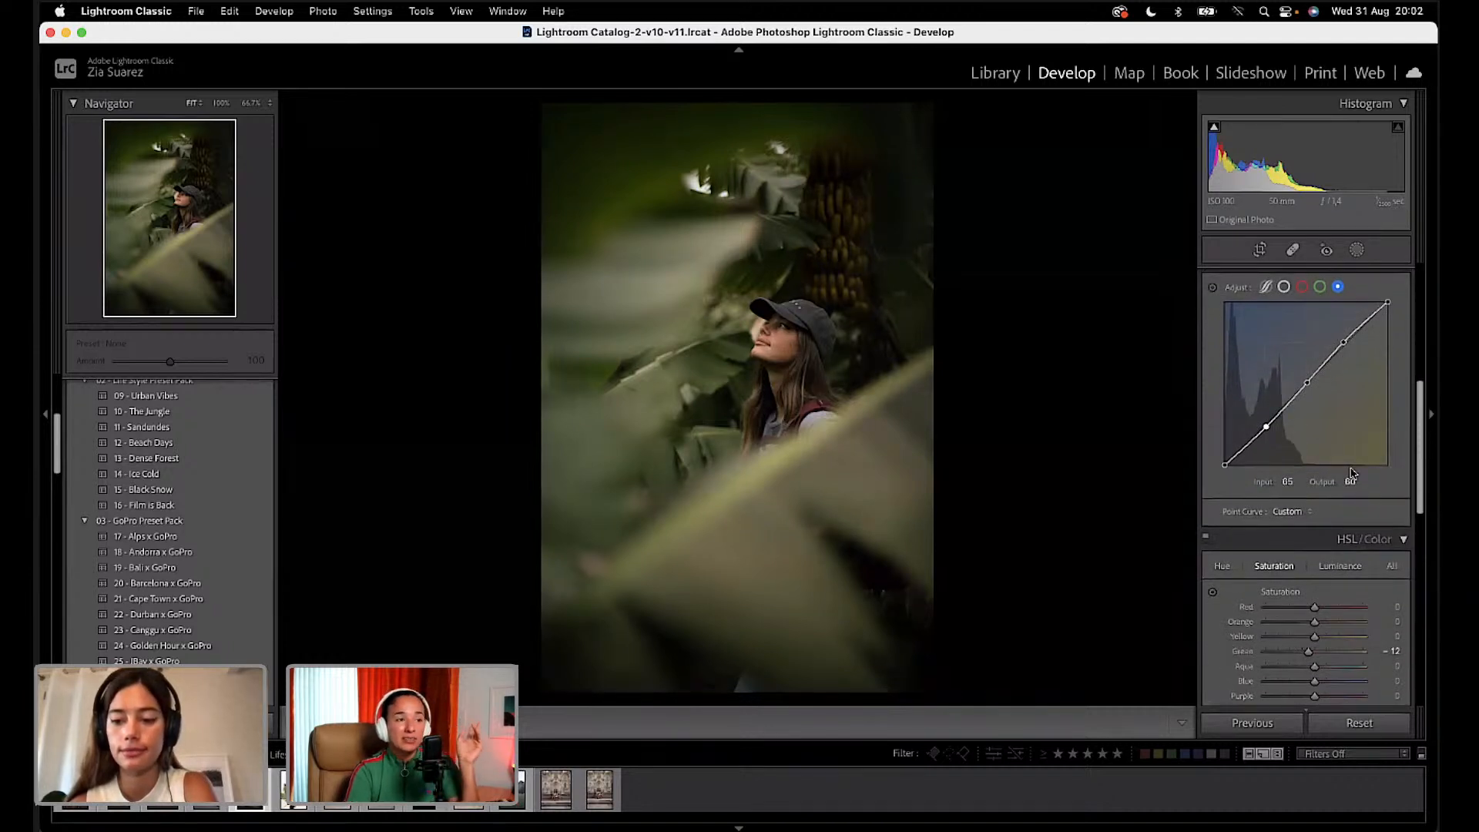
{"action": "scroll", "coordinate": [1353, 473], "scroll_direction": "up", "scroll_amount": 15}
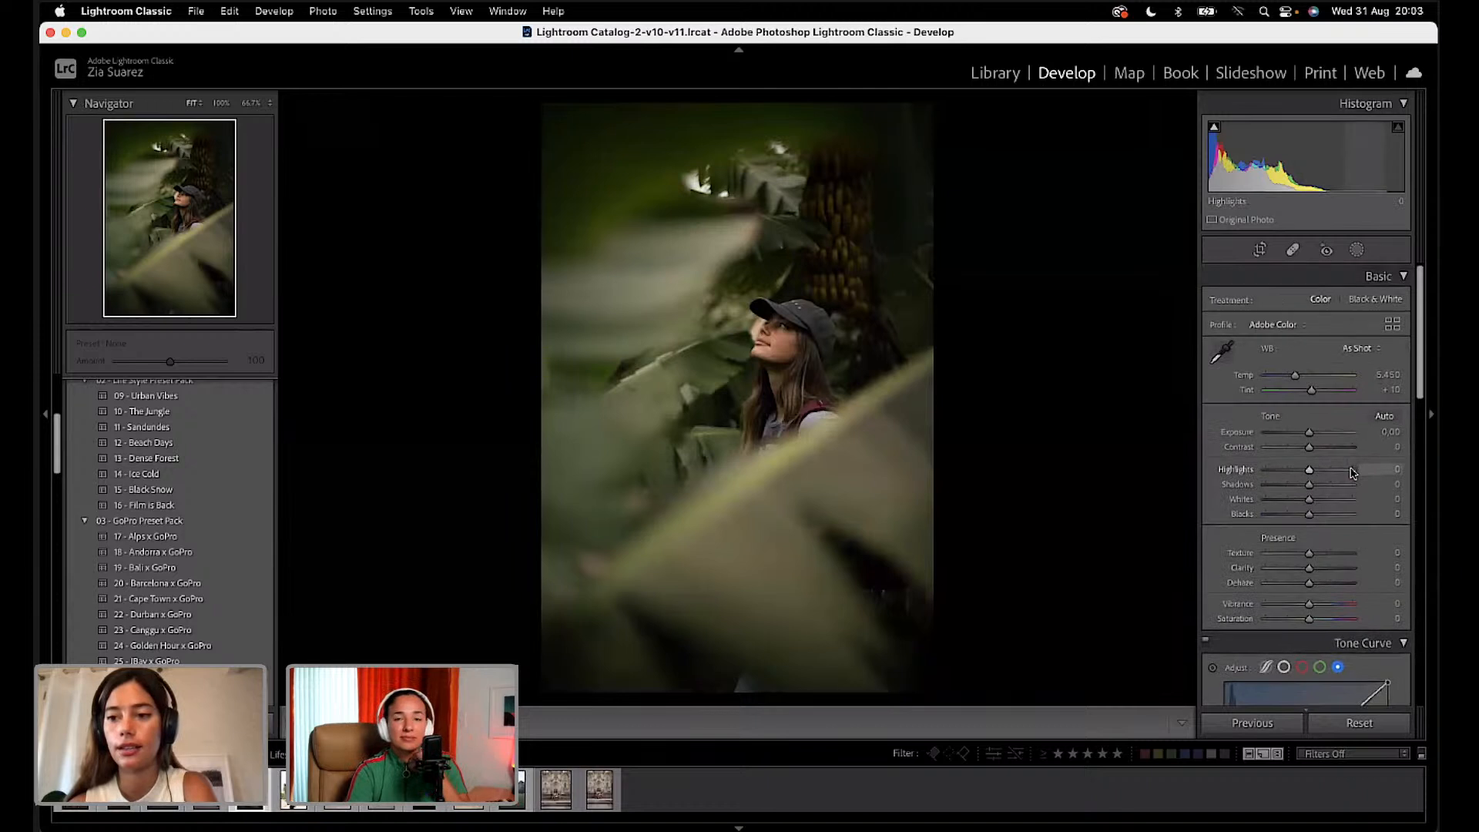
Step: Reopen masking and examine the mask sliders, blue tone curve, HSL saturation and expanded Color Grading wheels
{"action": "left_click", "coordinate": [1361, 249]}
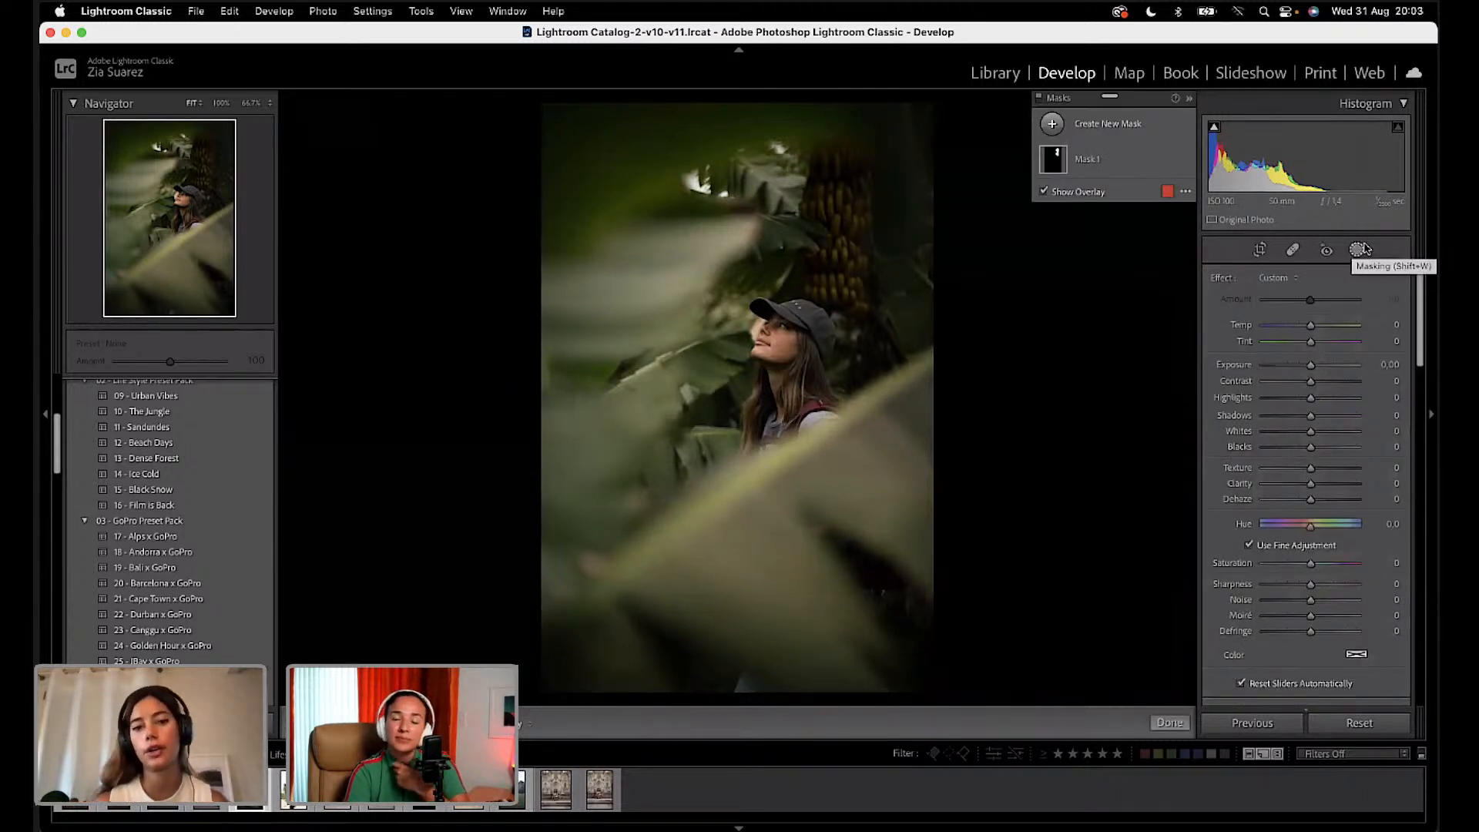
{"action": "scroll", "coordinate": [1324, 653], "scroll_direction": "down", "scroll_amount": 10}
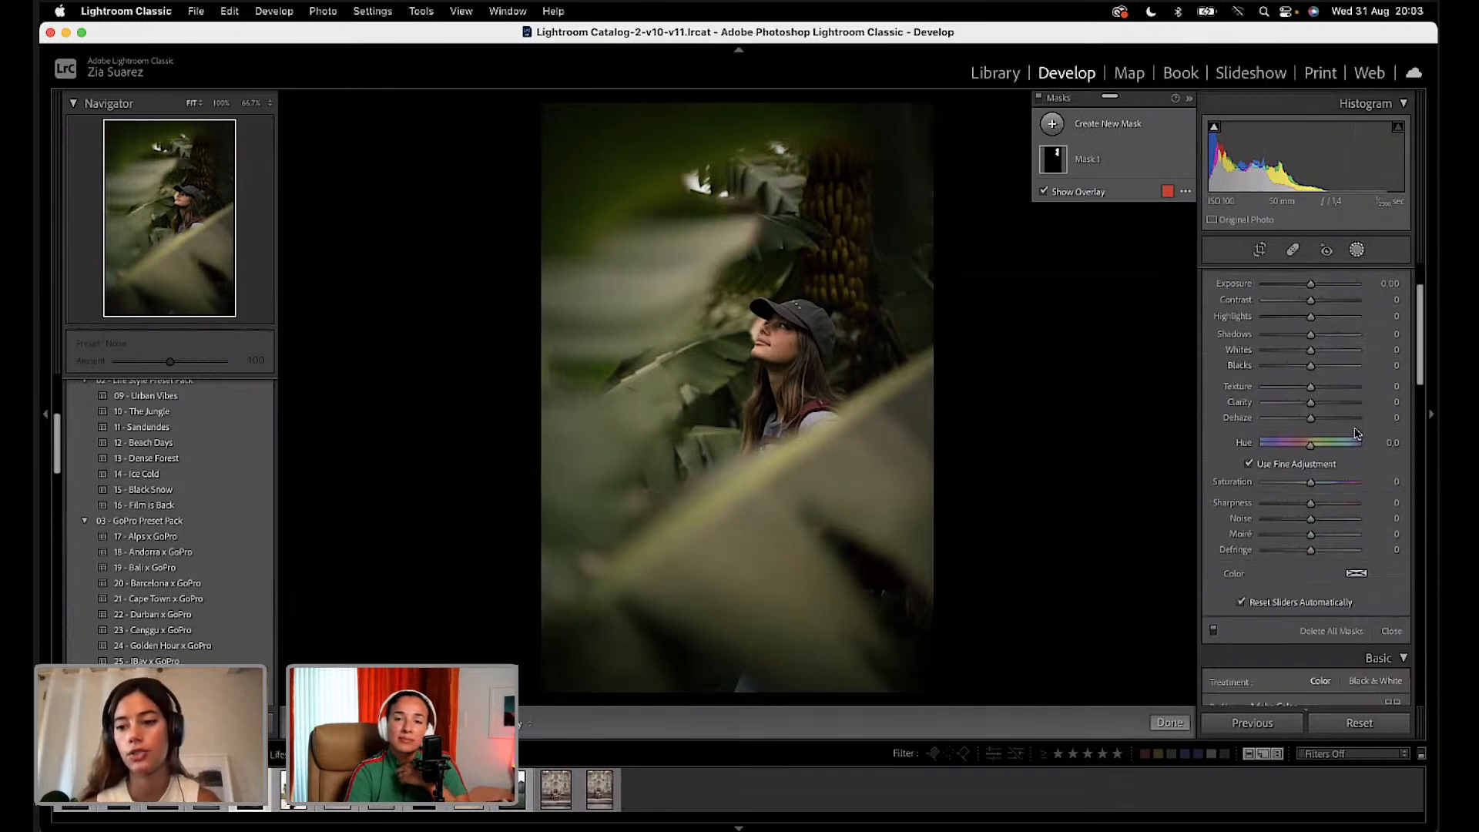
{"action": "scroll", "coordinate": [1324, 653], "scroll_direction": "down", "scroll_amount": 7}
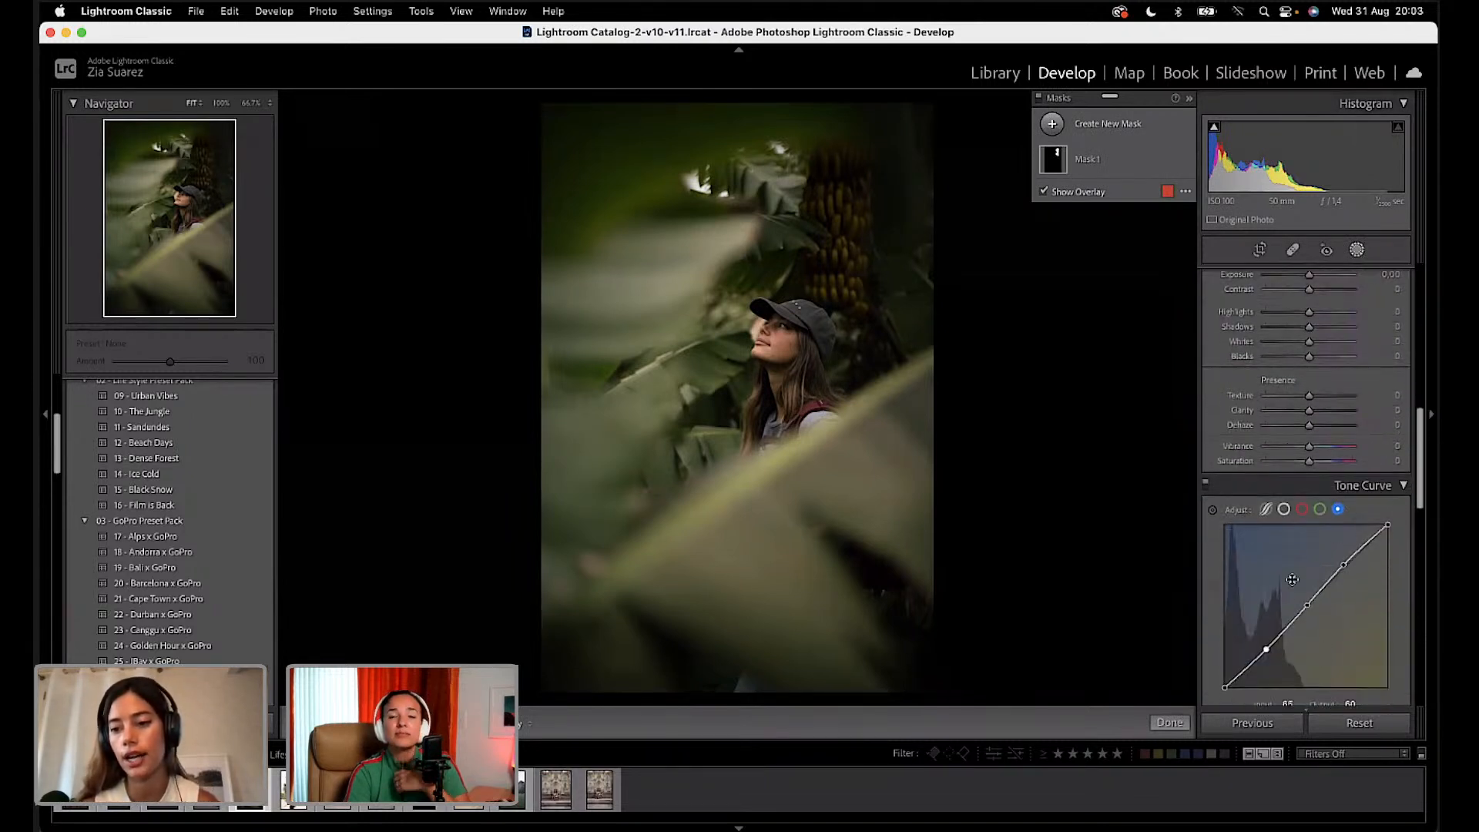
{"action": "scroll", "coordinate": [1337, 615], "scroll_direction": "down", "scroll_amount": 1}
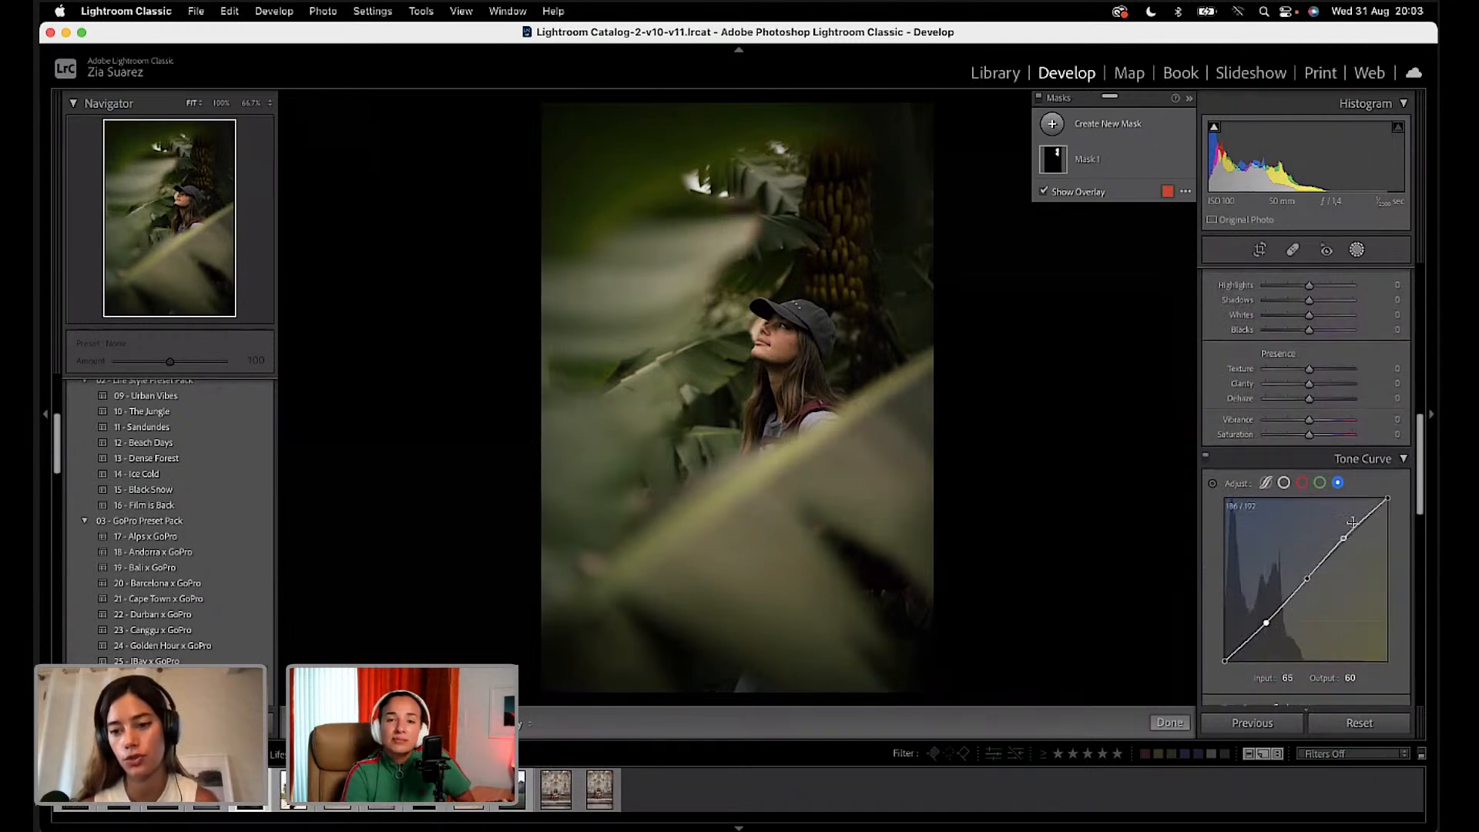
{"action": "scroll", "coordinate": [1316, 596], "scroll_direction": "down", "scroll_amount": 6}
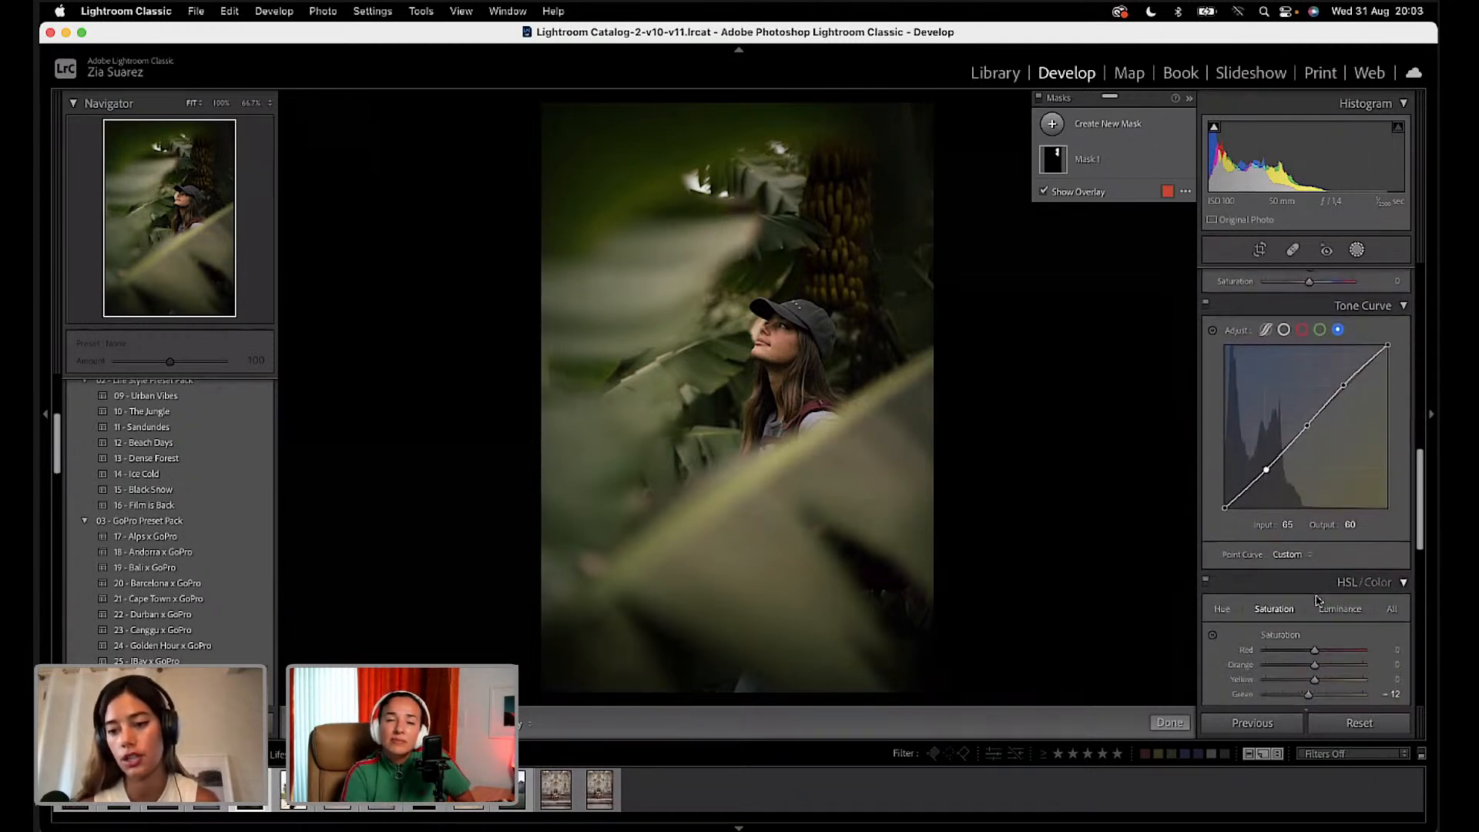
{"action": "scroll", "coordinate": [1316, 595], "scroll_direction": "down", "scroll_amount": 15}
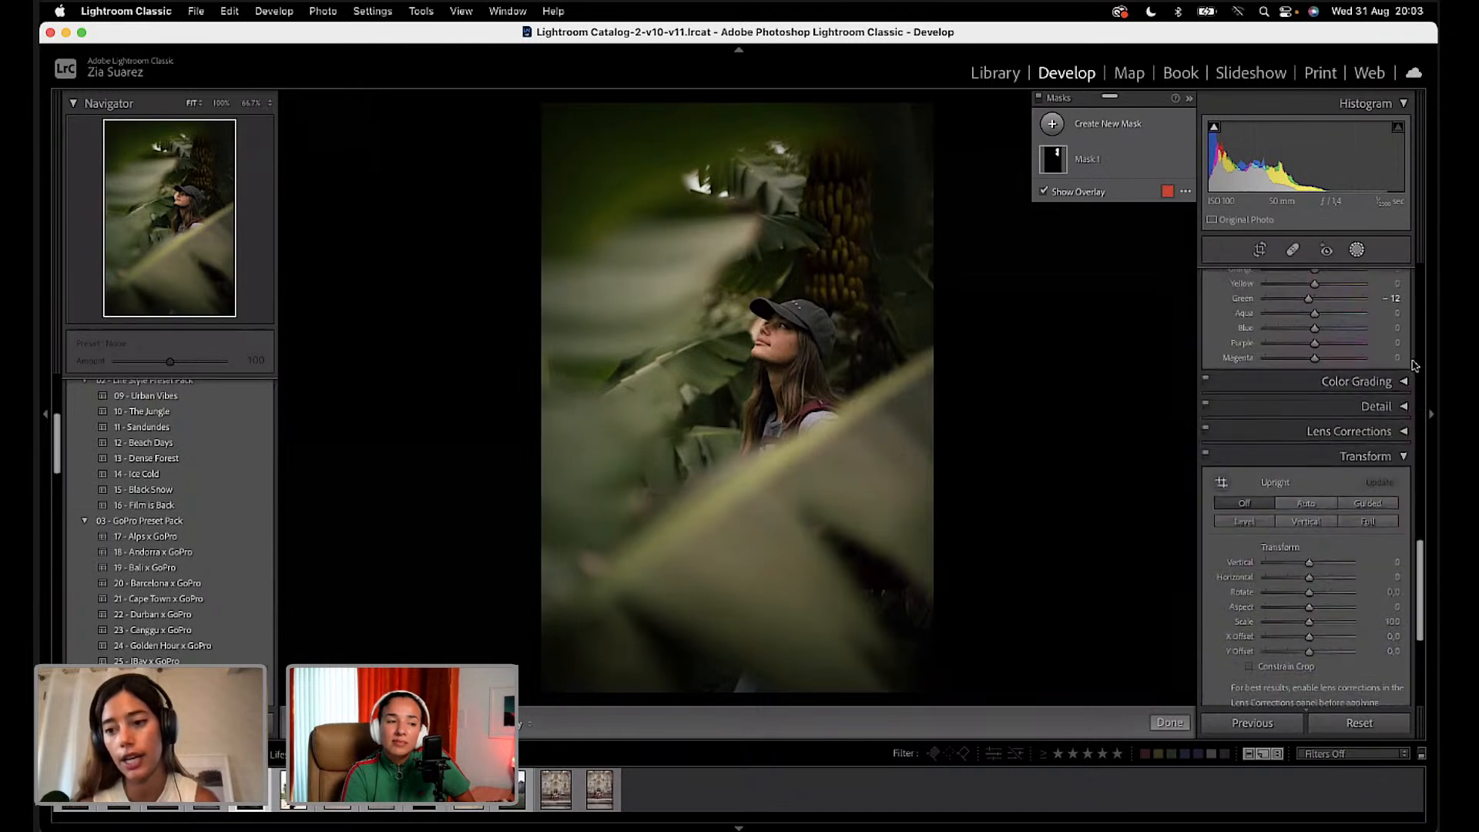
{"action": "left_click", "coordinate": [1403, 381]}
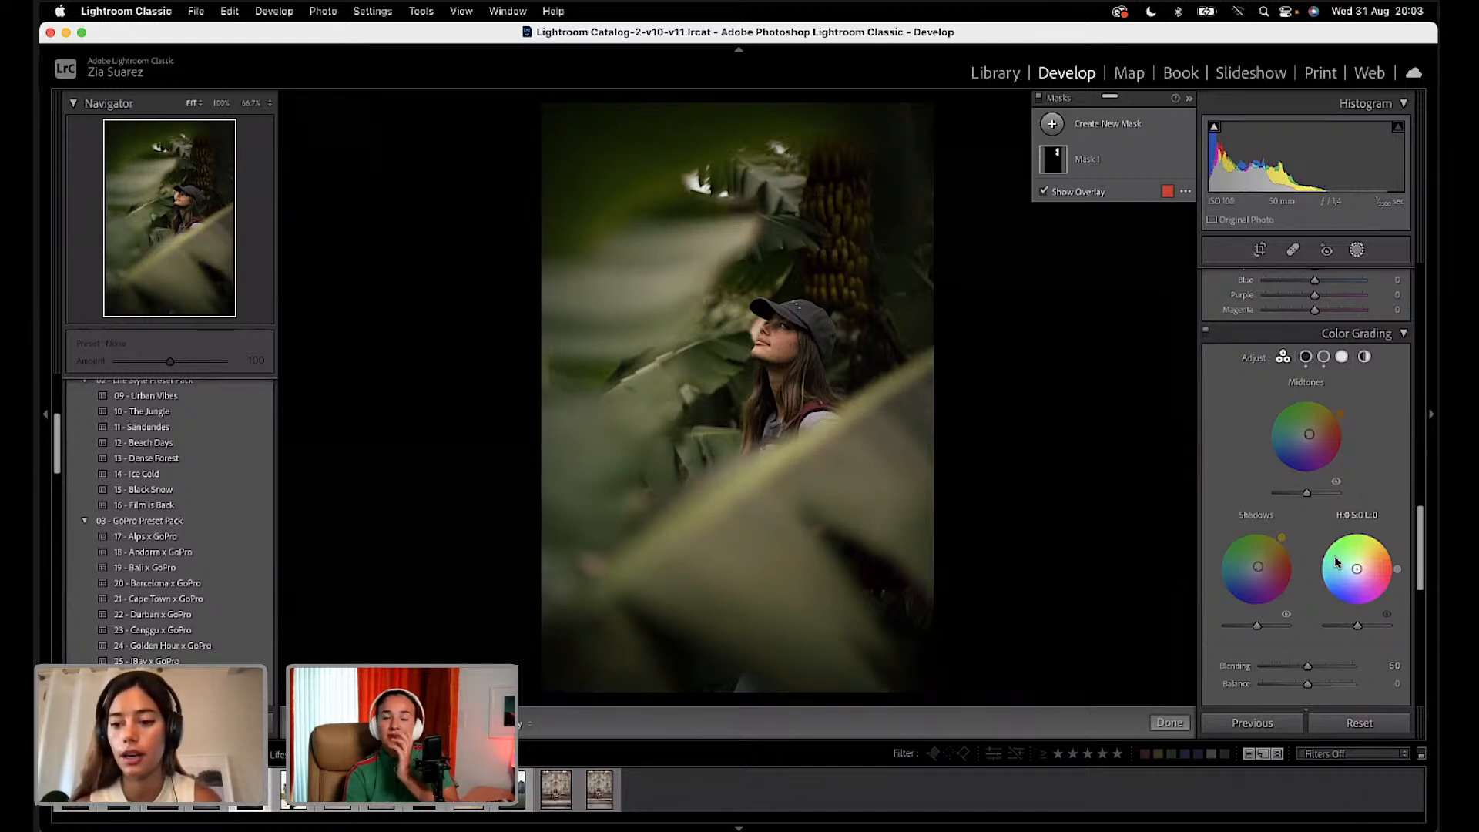
{"action": "scroll", "coordinate": [1387, 410], "scroll_direction": "up", "scroll_amount": 10}
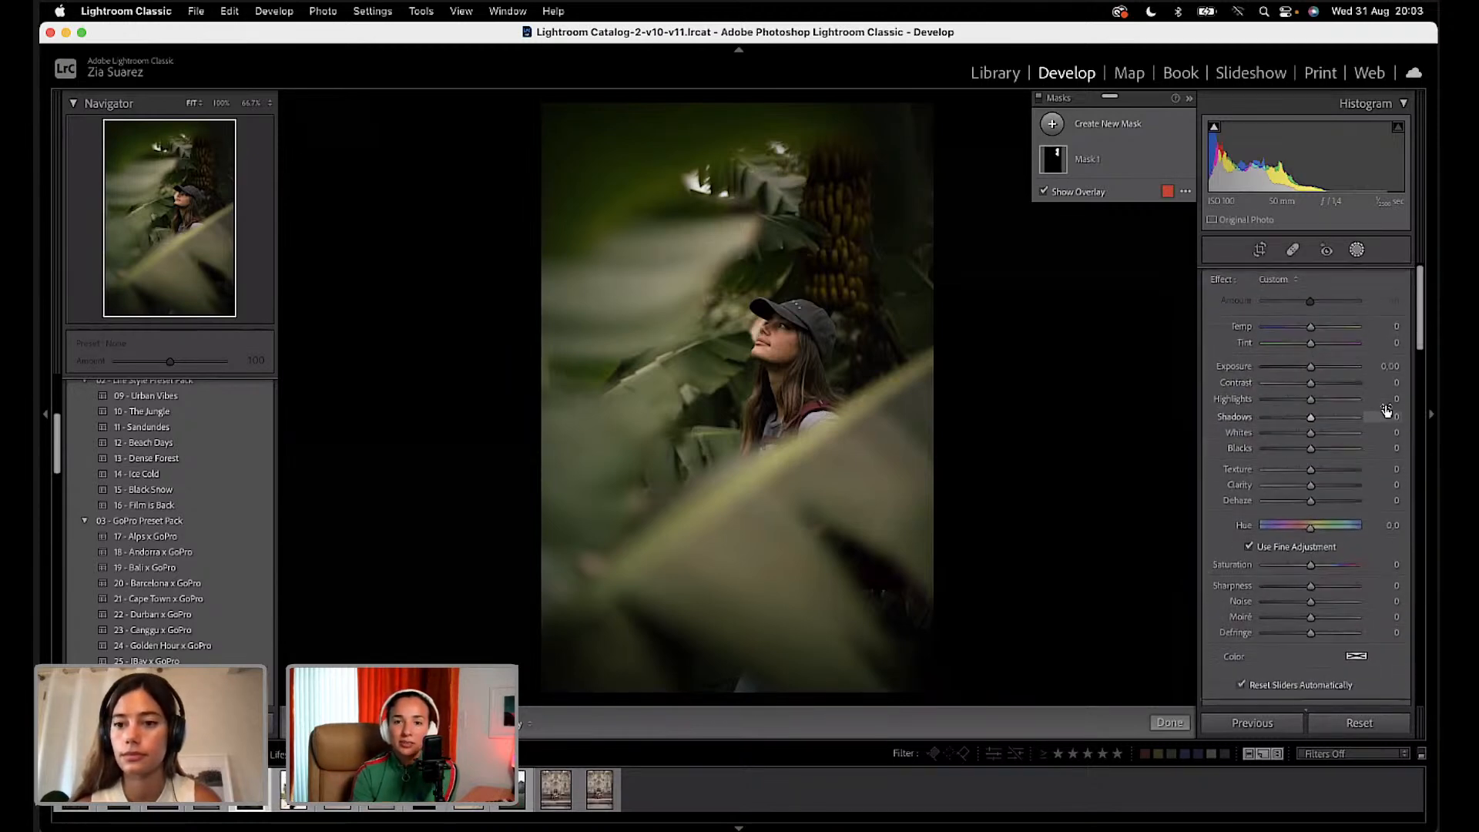
{"action": "scroll", "coordinate": [1371, 454], "scroll_direction": "down", "scroll_amount": 8}
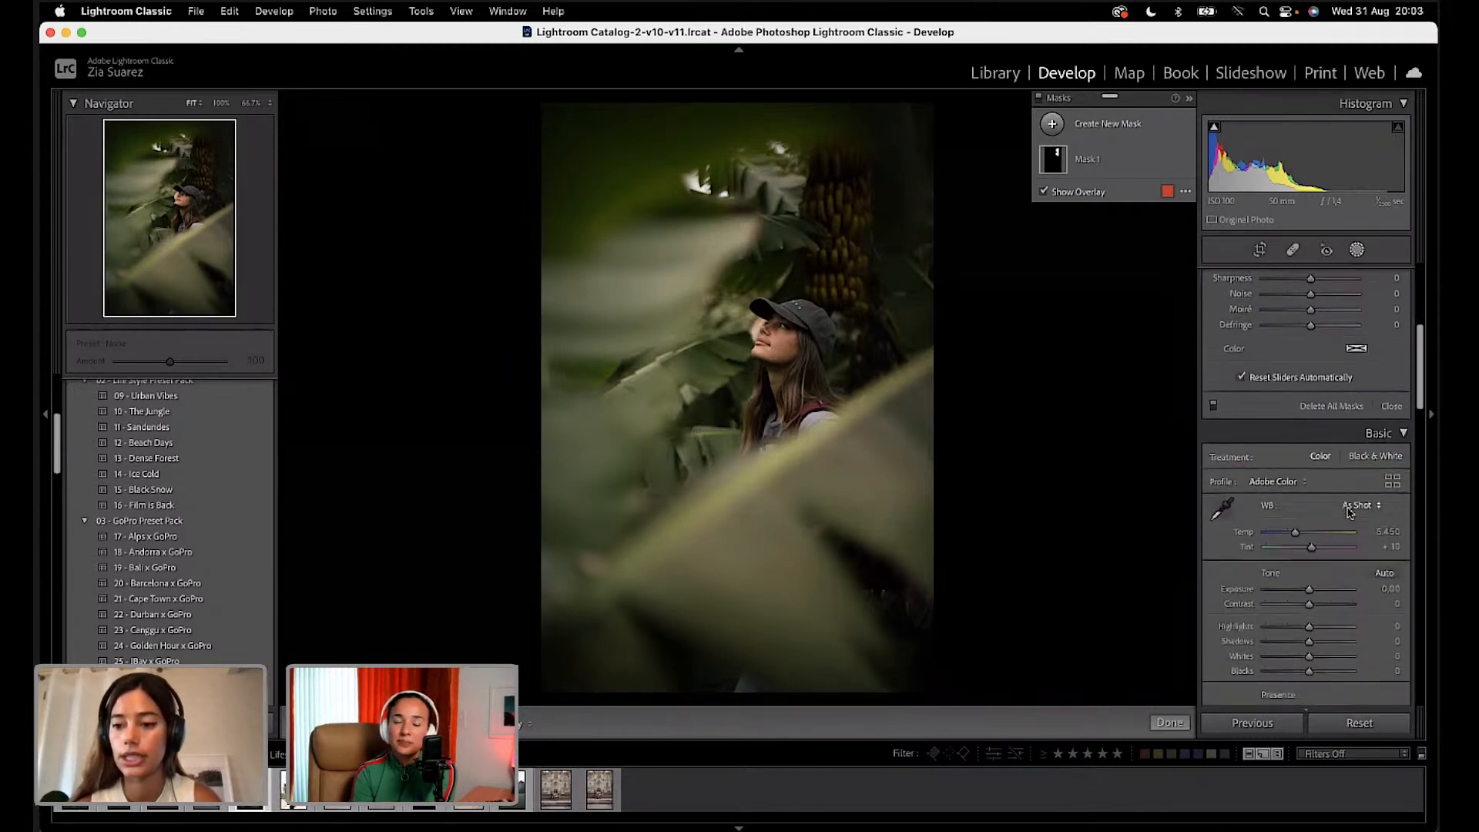
{"action": "scroll", "coordinate": [1350, 512], "scroll_direction": "down", "scroll_amount": 10}
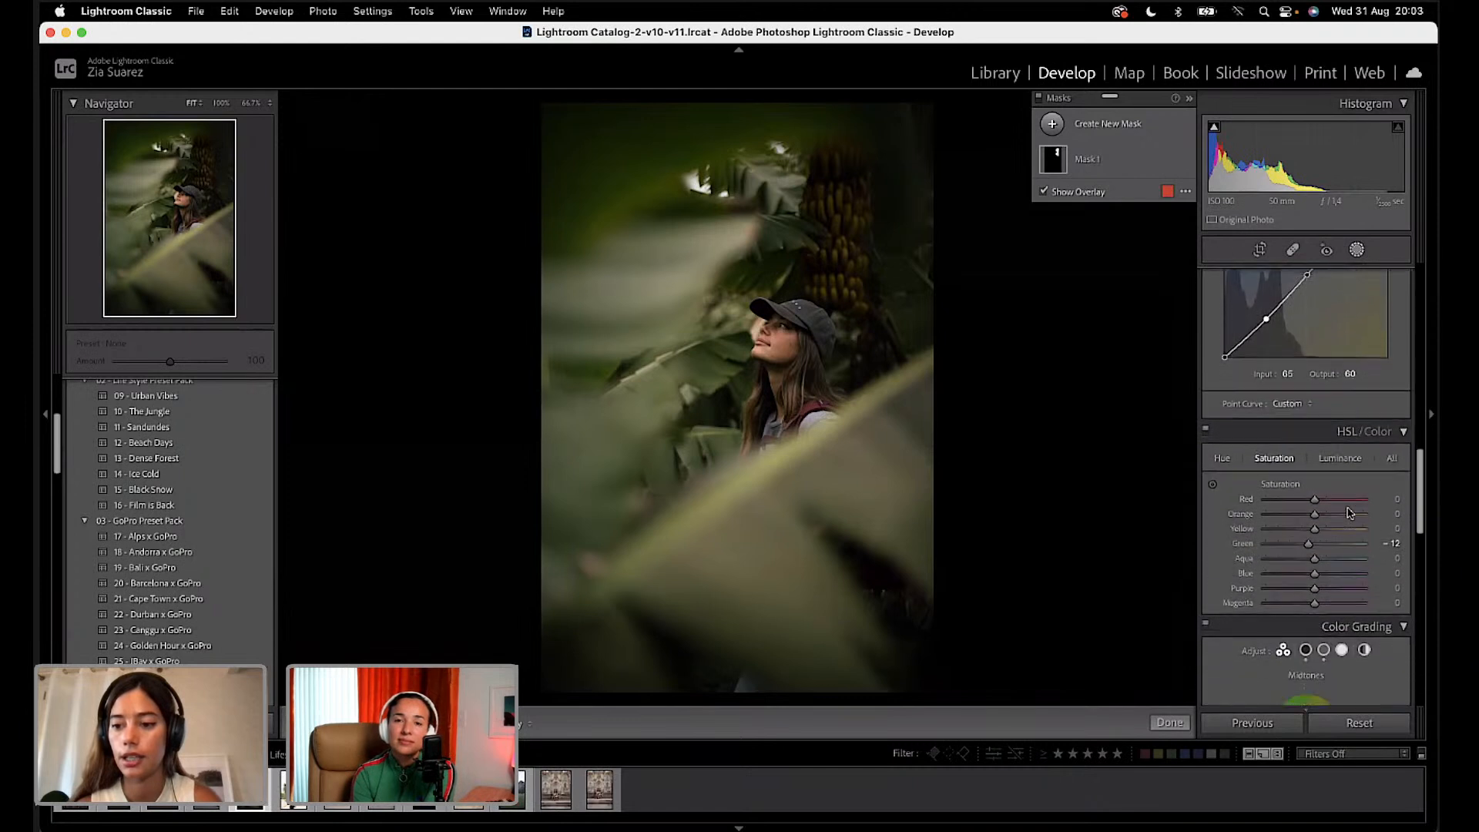
{"action": "scroll", "coordinate": [1350, 512], "scroll_direction": "down", "scroll_amount": 3}
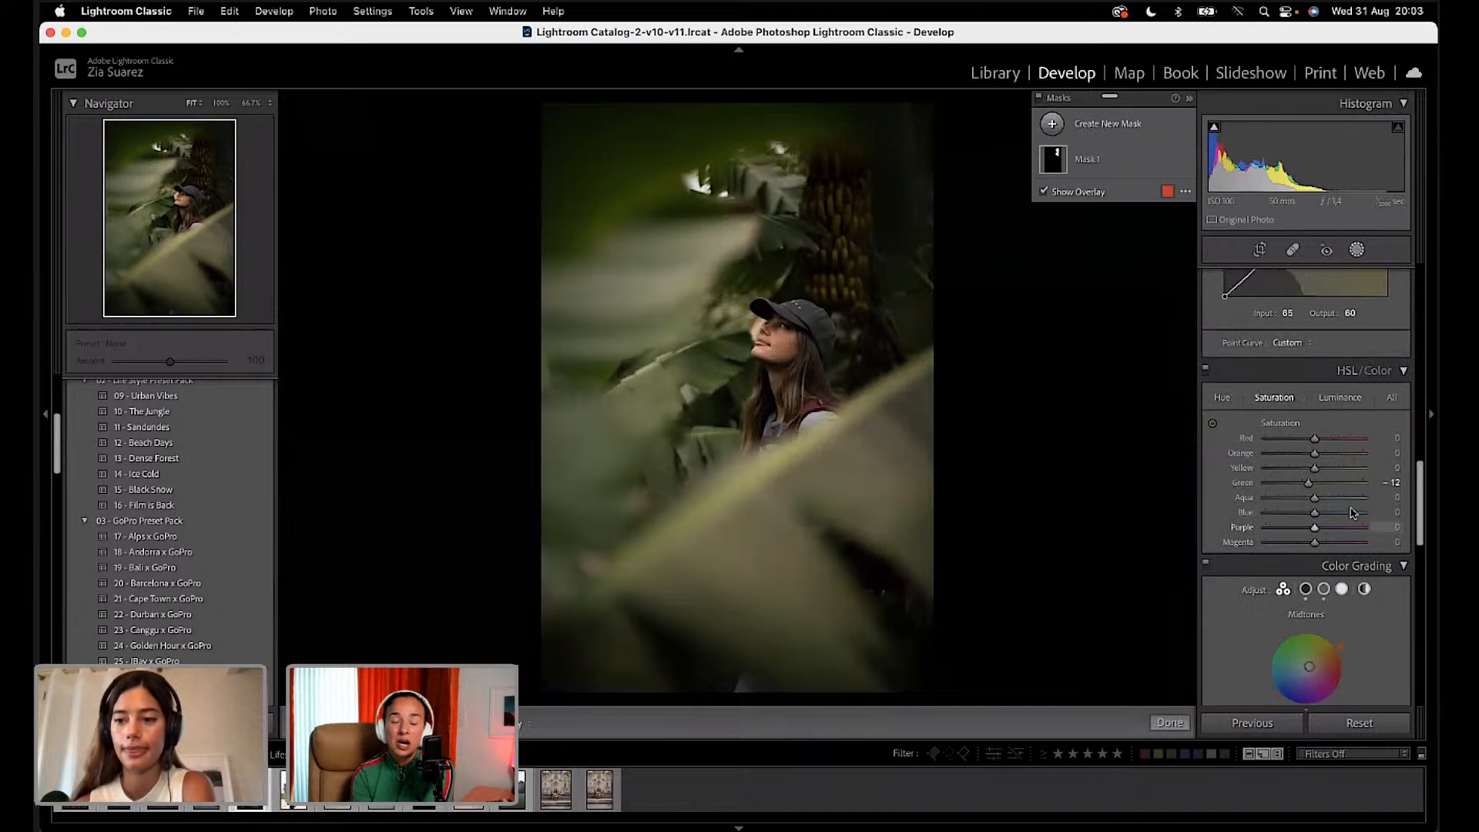
Step: Try darkening the woman's skin with targeted luminance adjustment to Orange -28 and Red -4, and undo the change
{"action": "left_click", "coordinate": [1349, 399]}
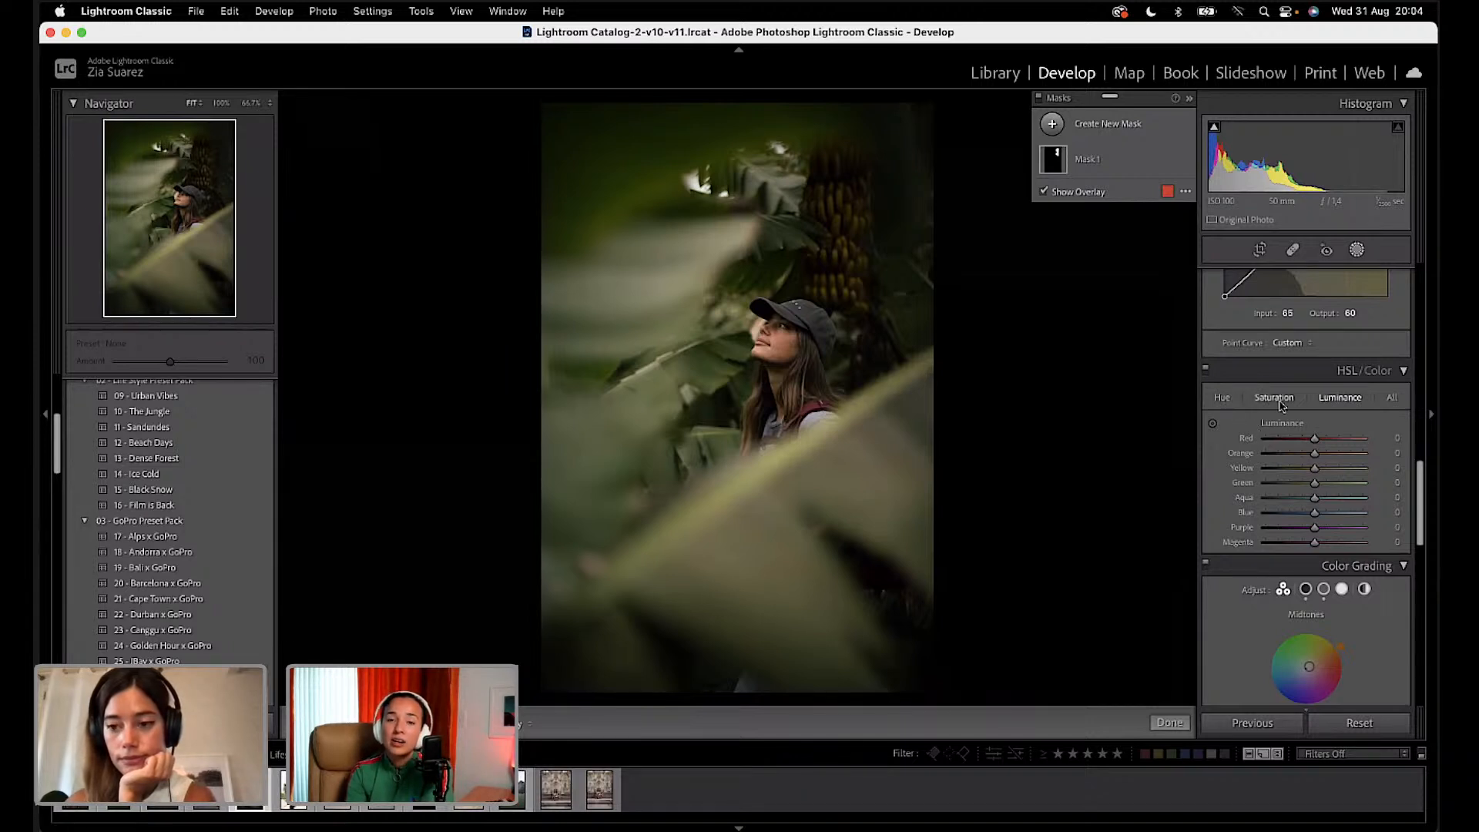
{"action": "left_click", "coordinate": [1213, 425]}
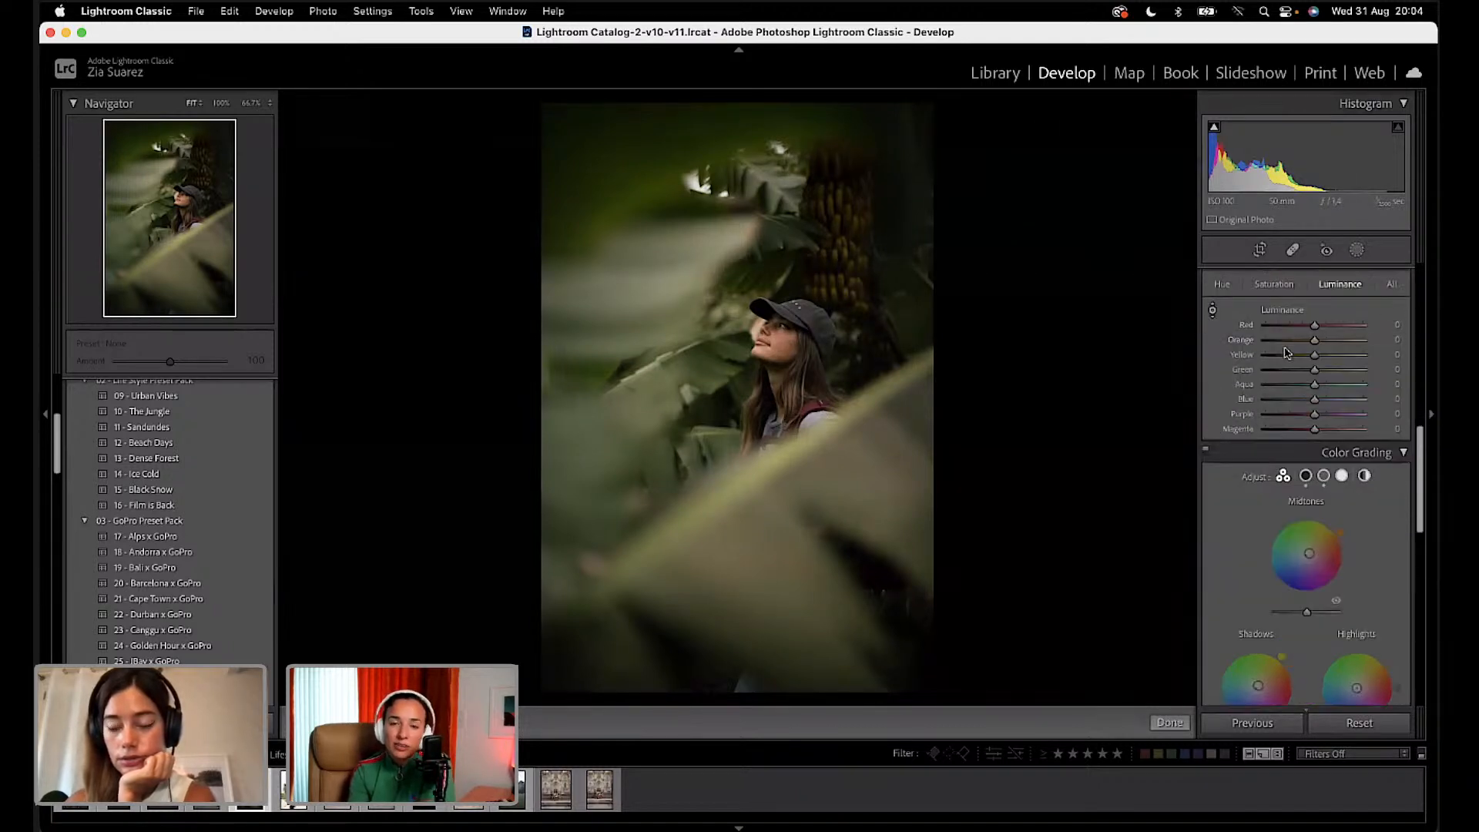
{"action": "scroll", "coordinate": [1284, 352], "scroll_direction": "up", "scroll_amount": 2}
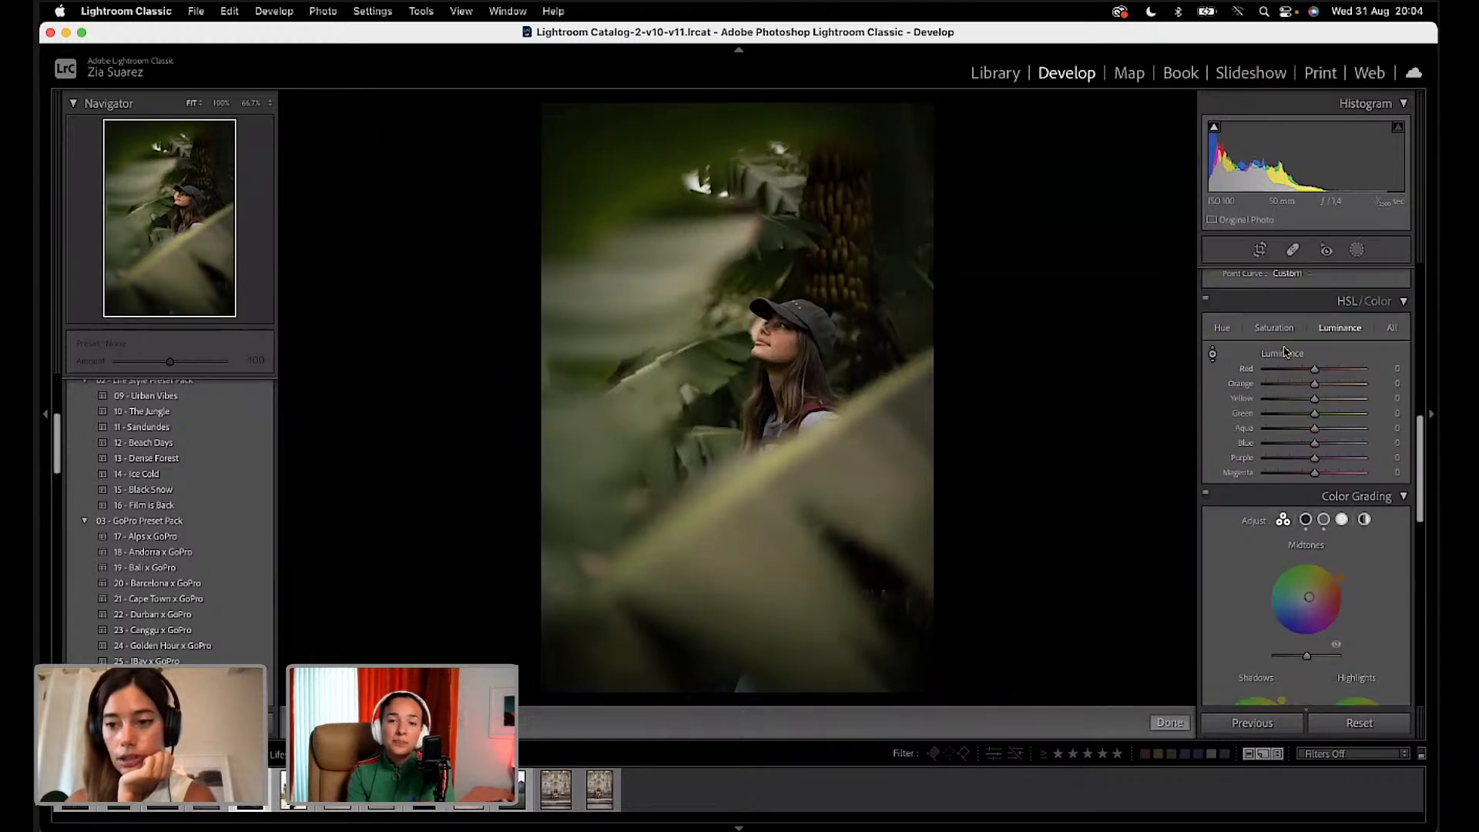
{"action": "left_click", "coordinate": [1212, 353]}
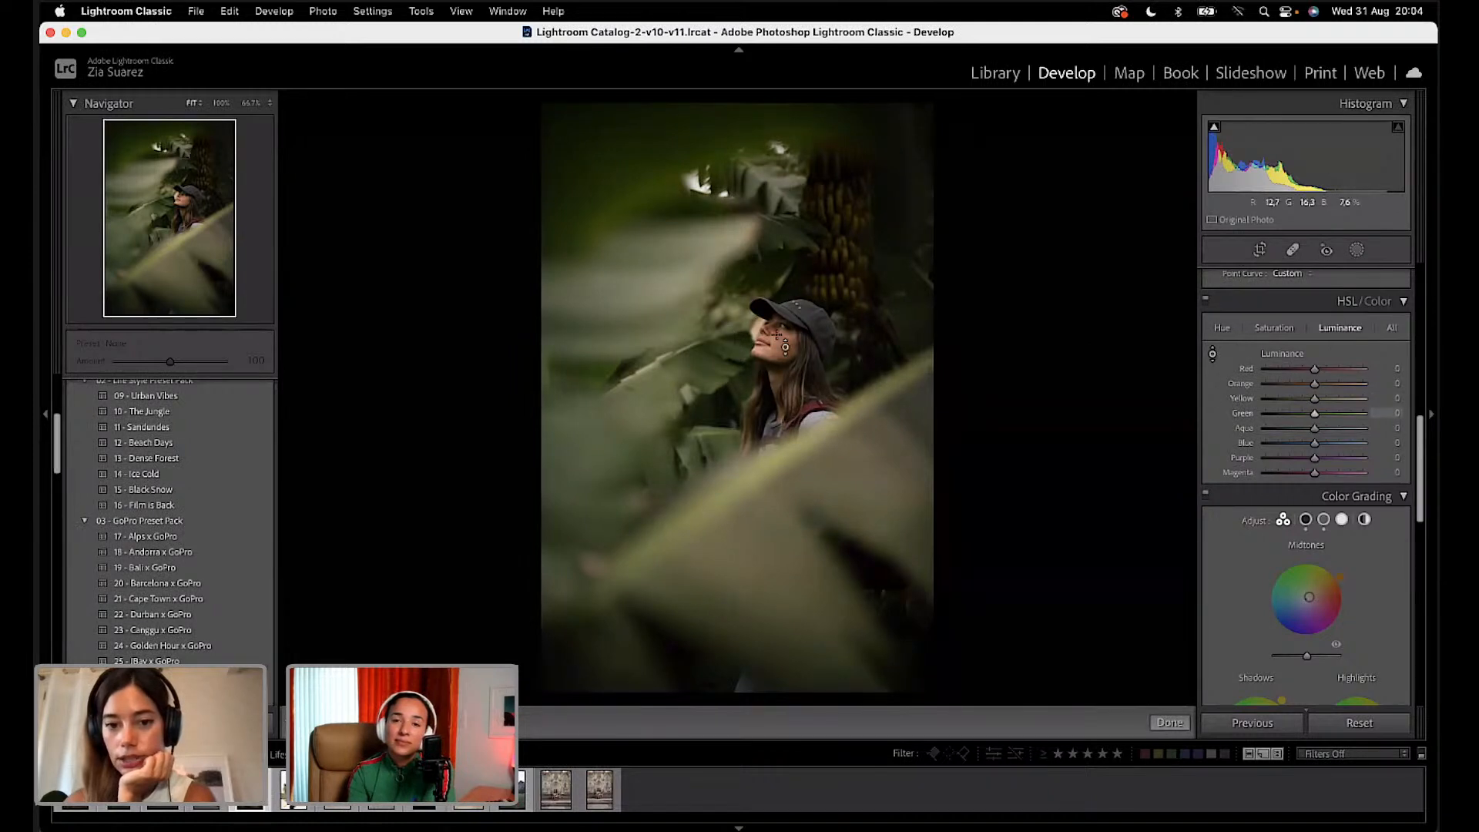
{"action": "left_click_drag", "start_coordinate": [785, 348], "coordinate": [785, 410]}
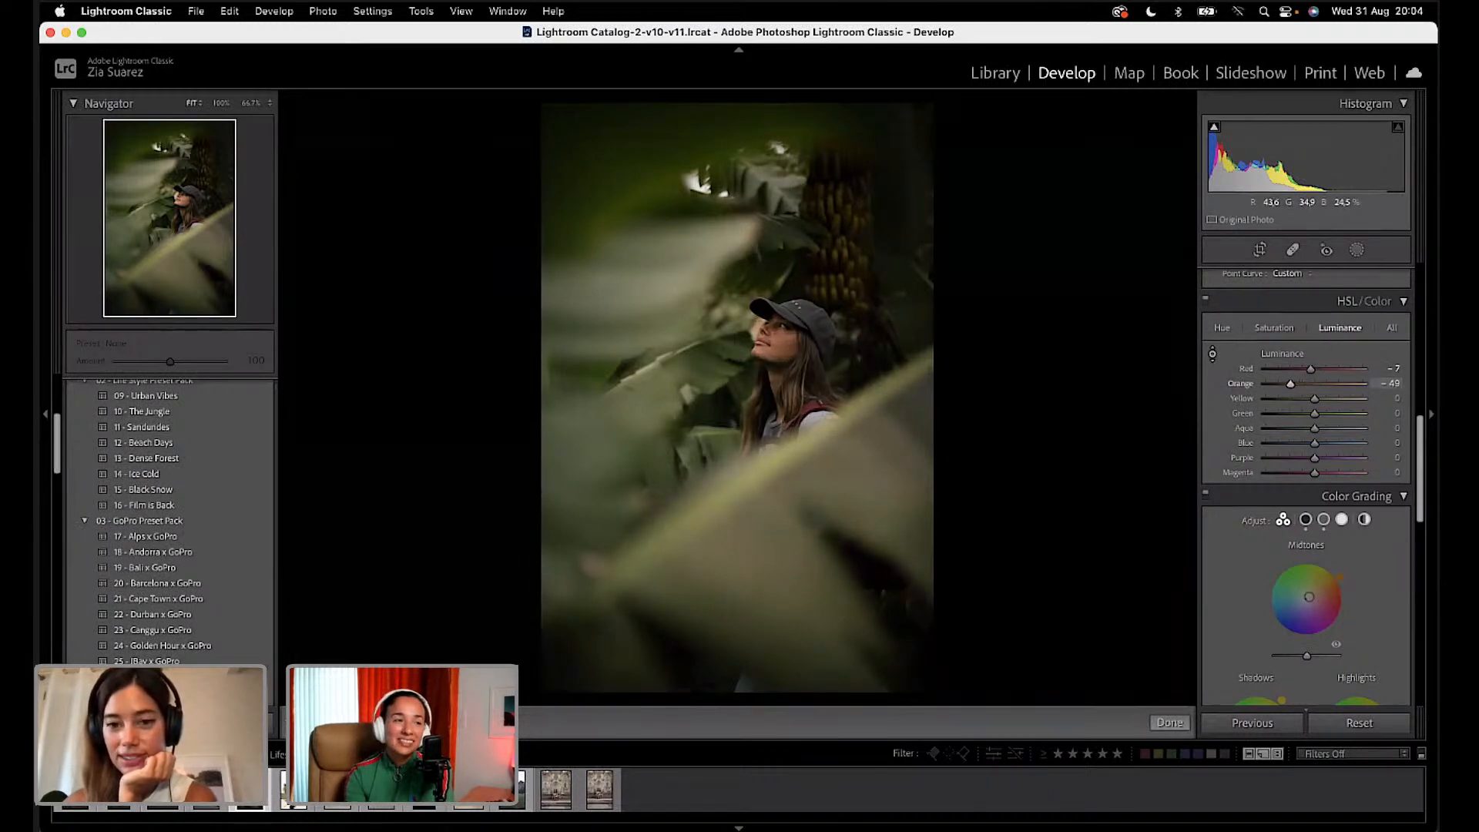
{"action": "left_click_drag", "start_coordinate": [784, 410], "coordinate": [785, 394]}
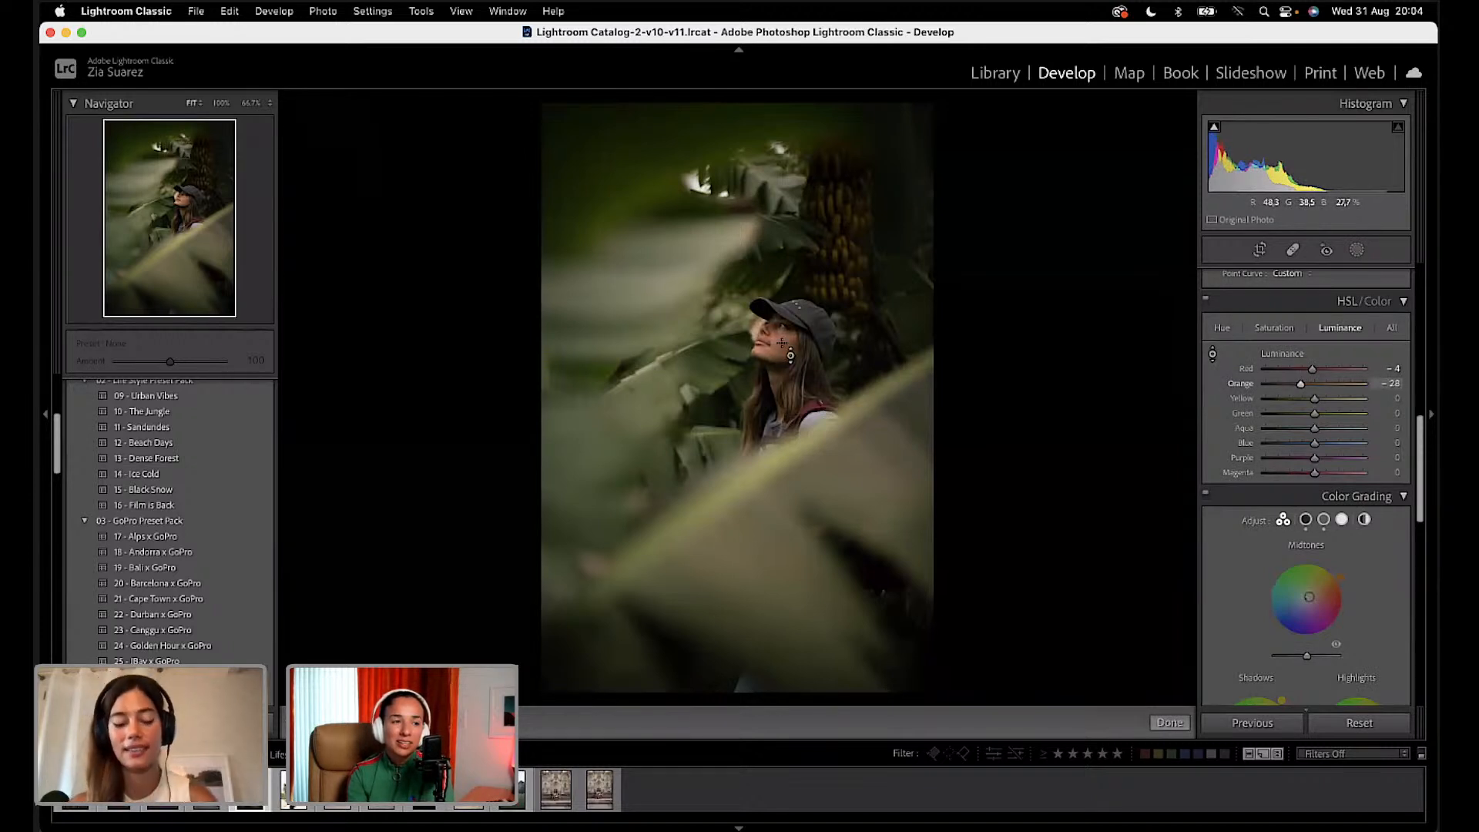
{"action": "key", "text": "super+z"}
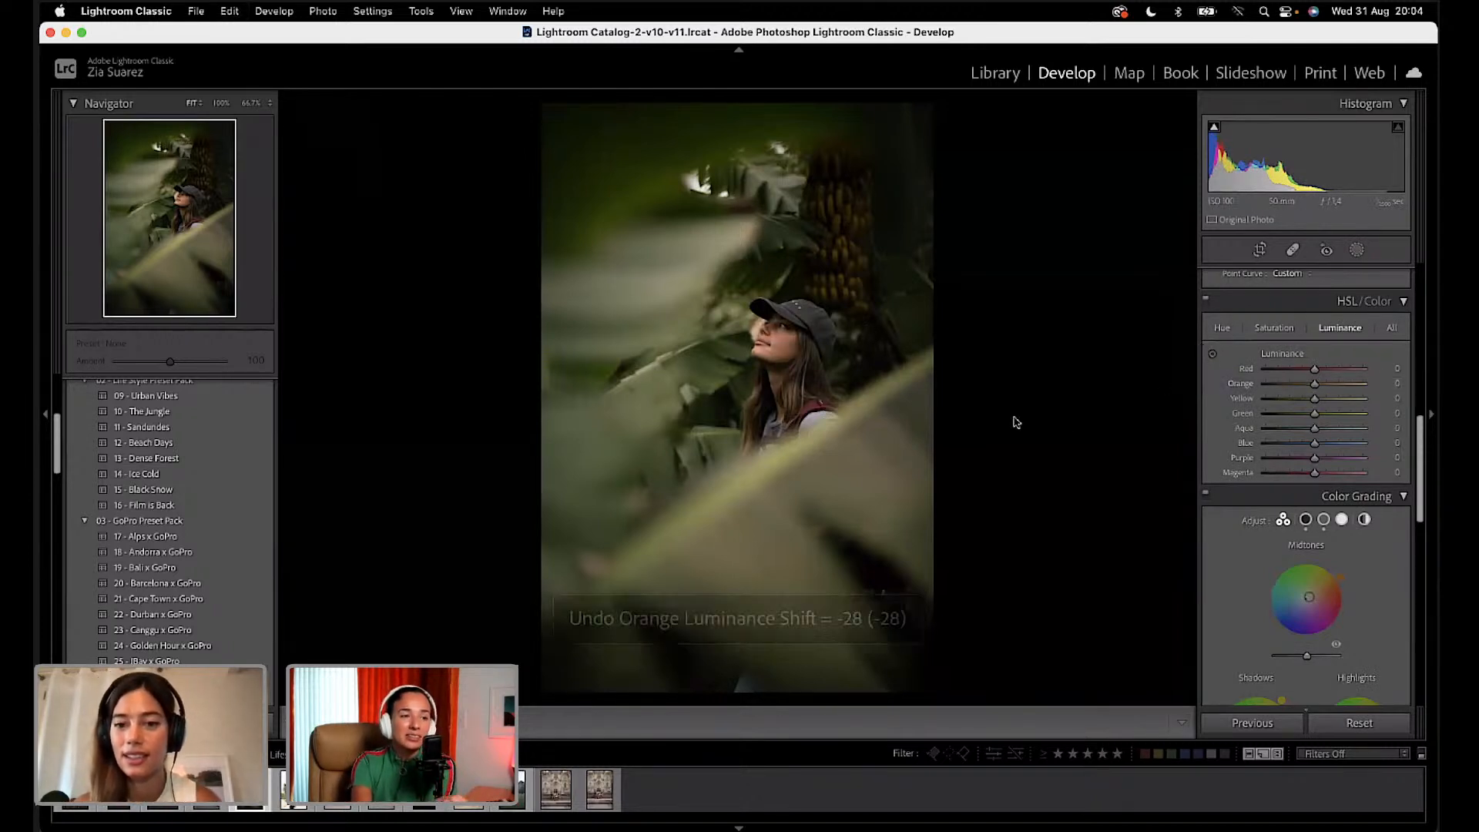
Step: Darken the woman's skin with targeted luminance adjustment to Orange -32 and Red -5, undoing a further trial to Orange -40
{"action": "left_click", "coordinate": [1213, 354]}
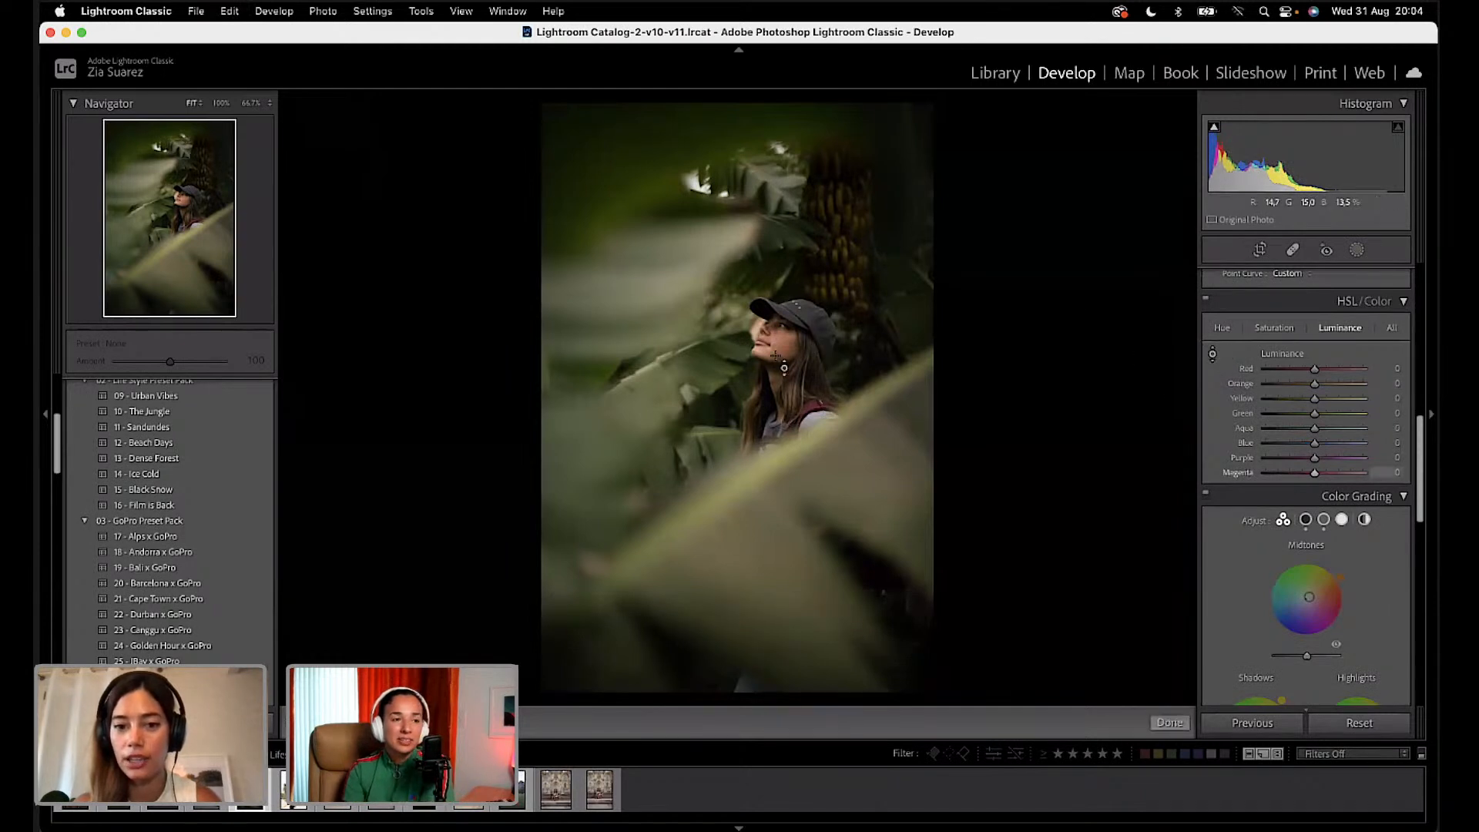
{"action": "left_click_drag", "start_coordinate": [779, 352], "coordinate": [779, 372]}
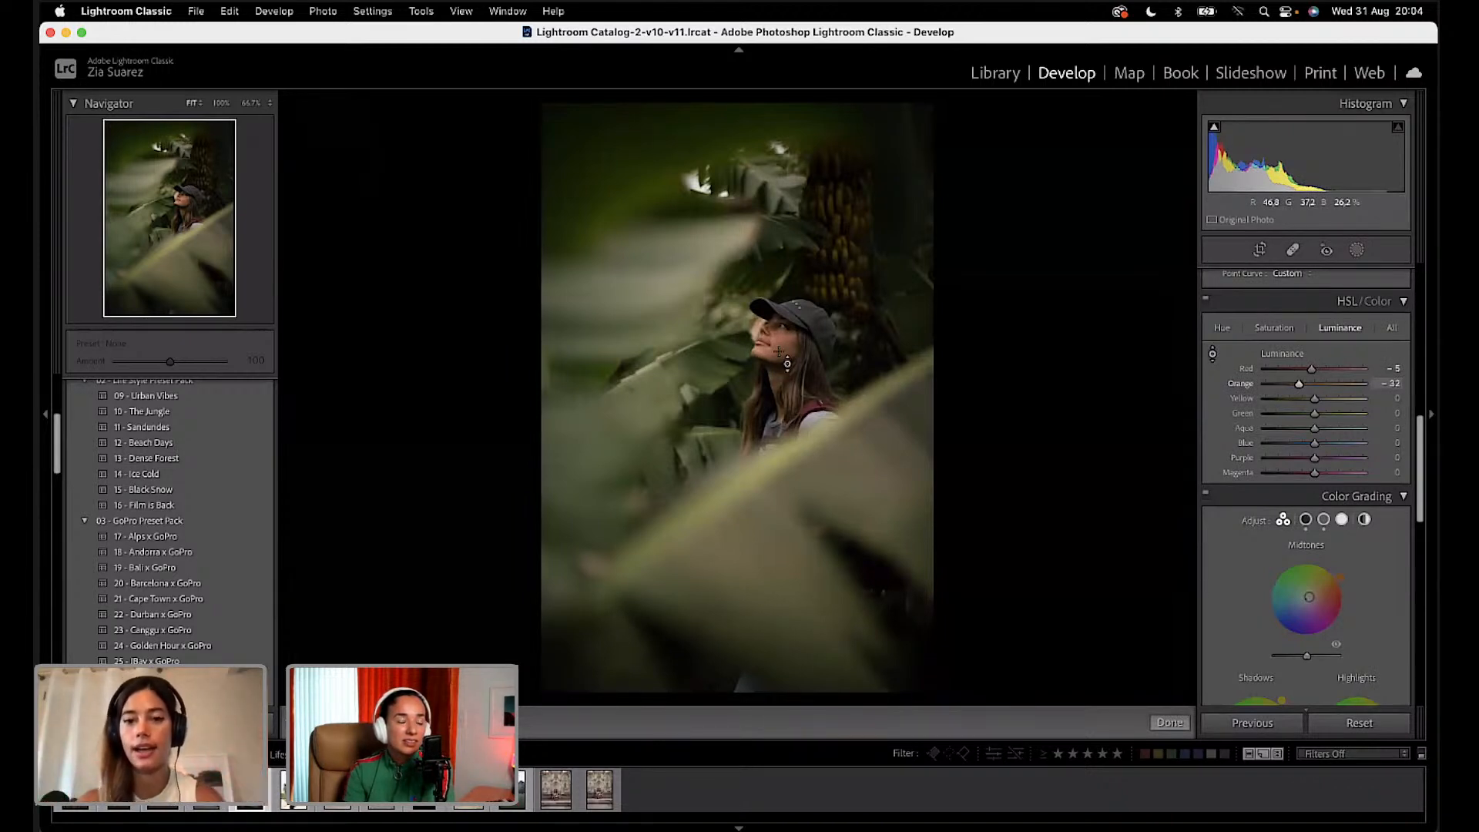
{"action": "left_click_drag", "start_coordinate": [776, 352], "coordinate": [777, 358]}
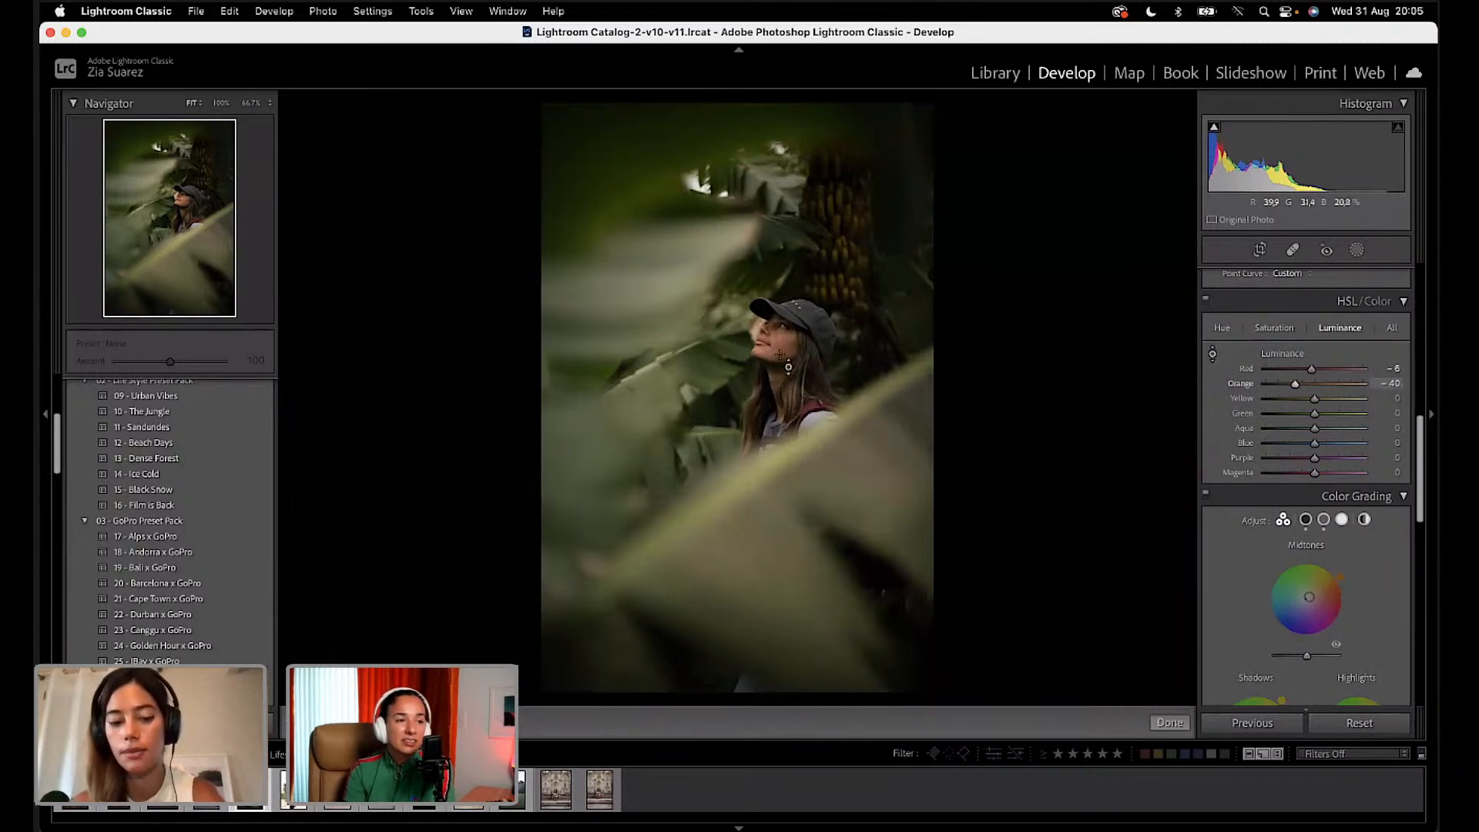
{"action": "key", "text": "super+z"}
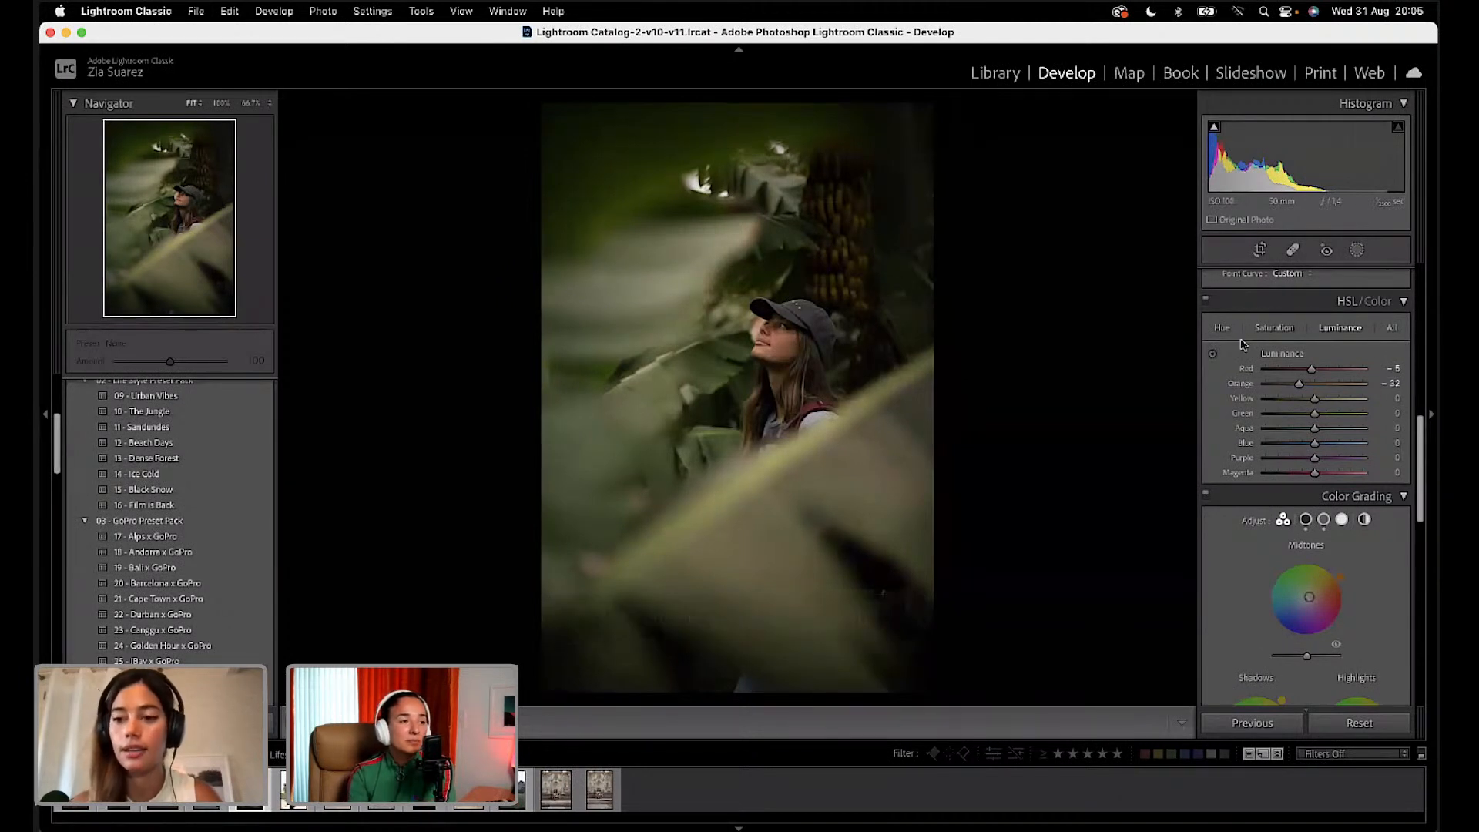
Step: Darken the foreground leaf with targeted luminance adjustment to Yellow -82 and Green -37, and finish the targeted adjustment
{"action": "left_click", "coordinate": [1275, 328]}
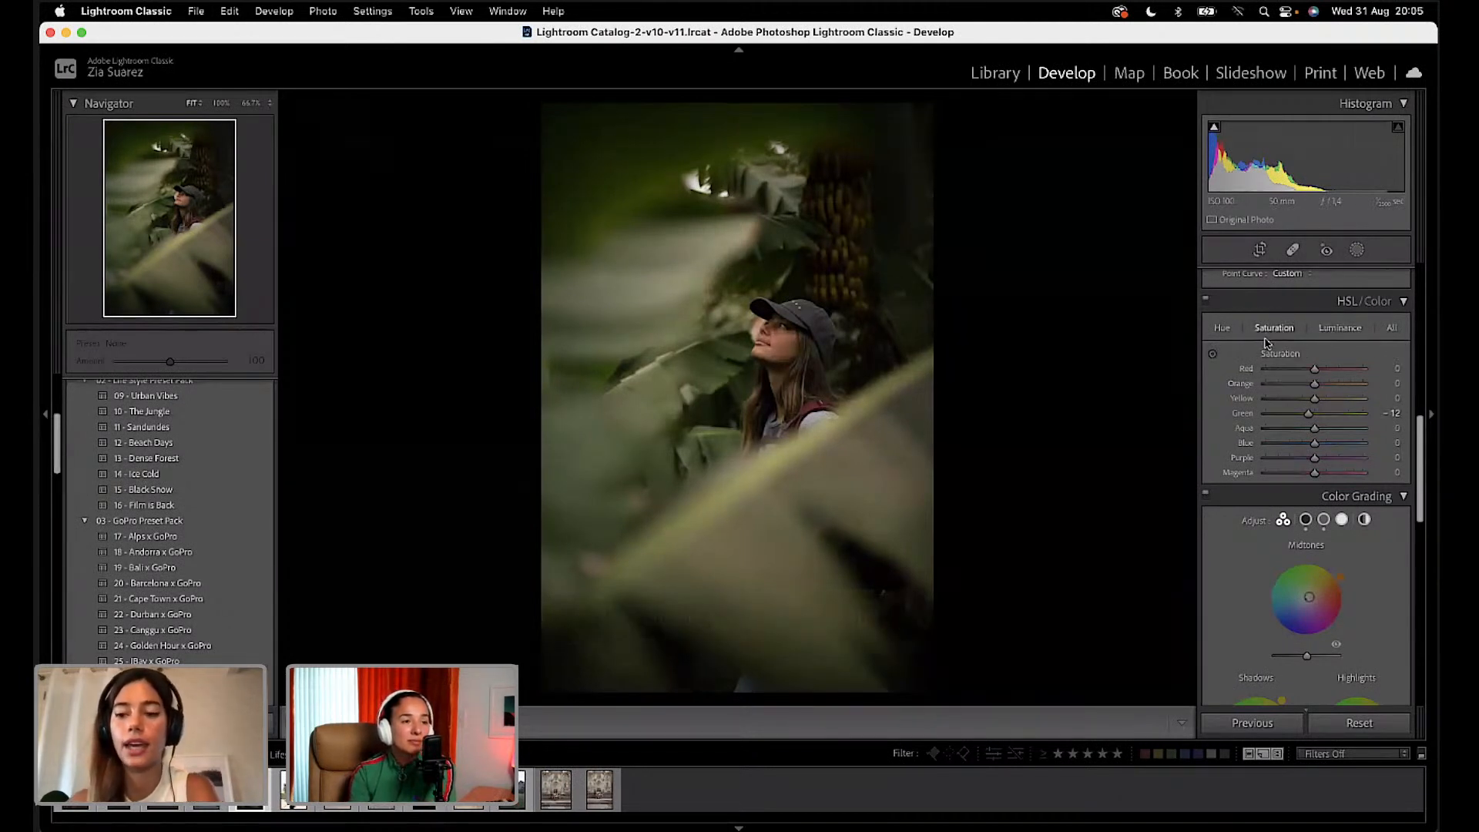
{"action": "left_click", "coordinate": [1213, 355]}
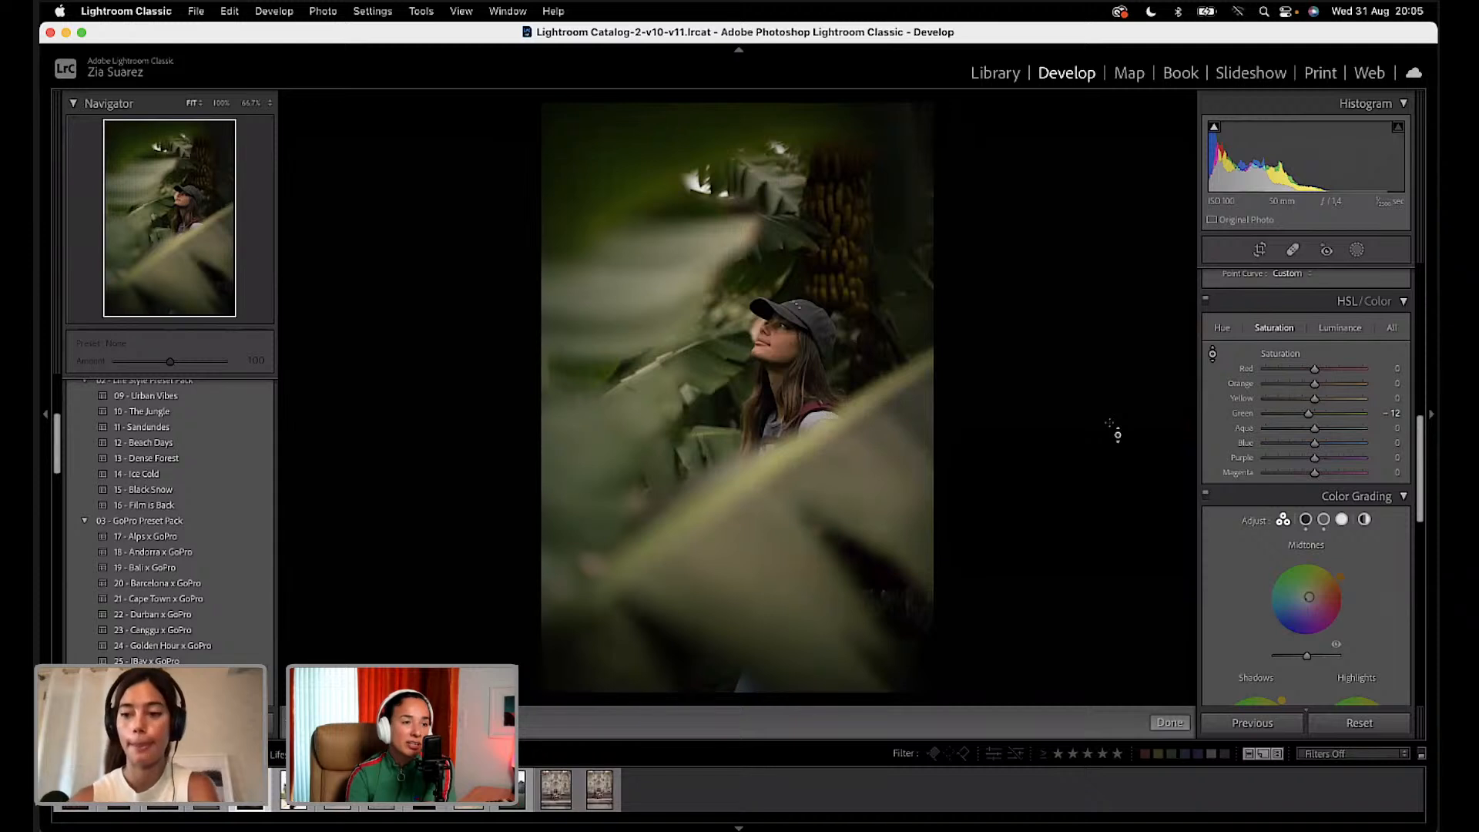
{"action": "left_click", "coordinate": [1341, 327]}
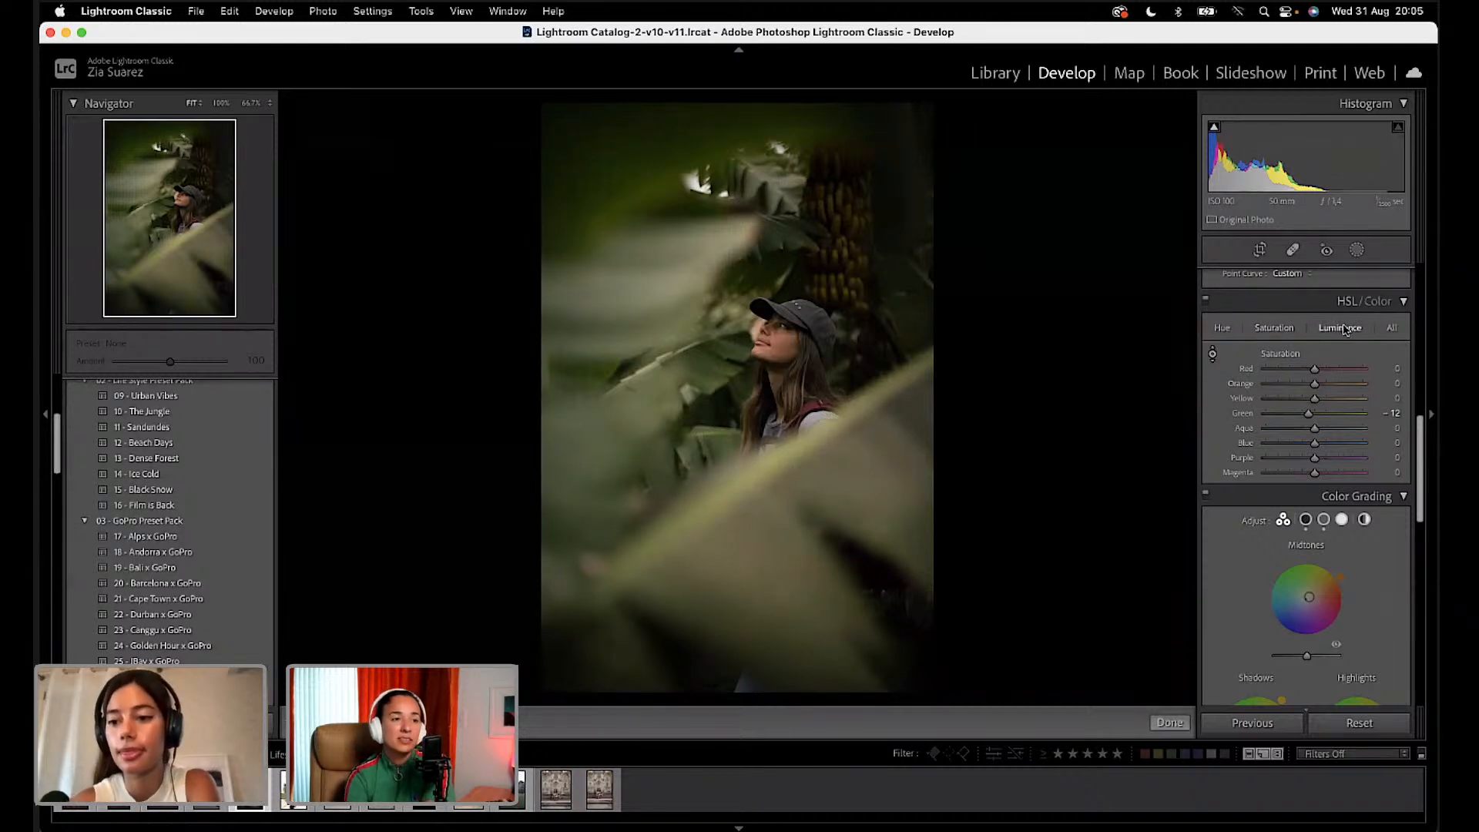
{"action": "left_click", "coordinate": [1214, 357]}
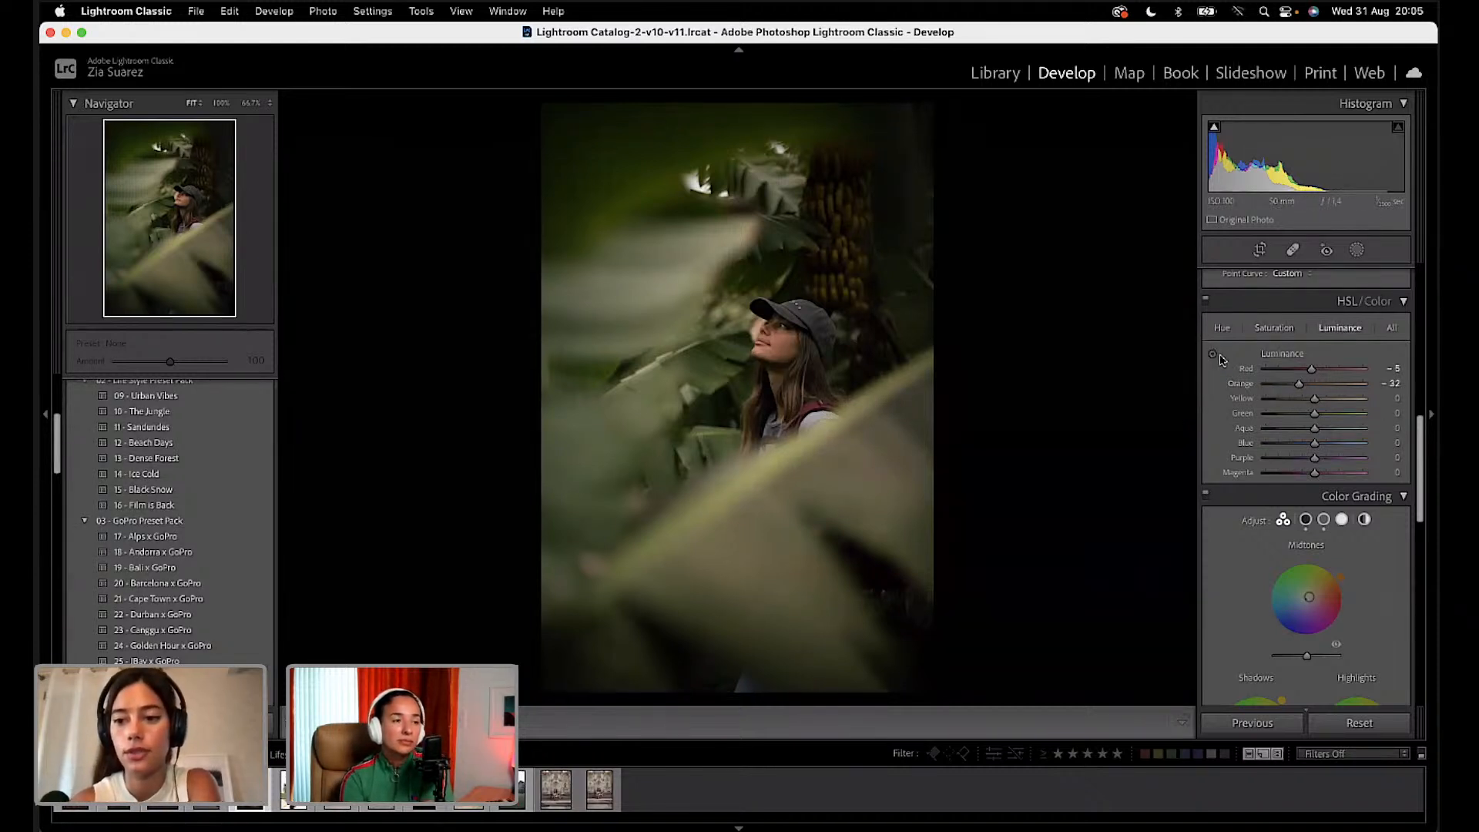
{"action": "left_click", "coordinate": [1213, 354]}
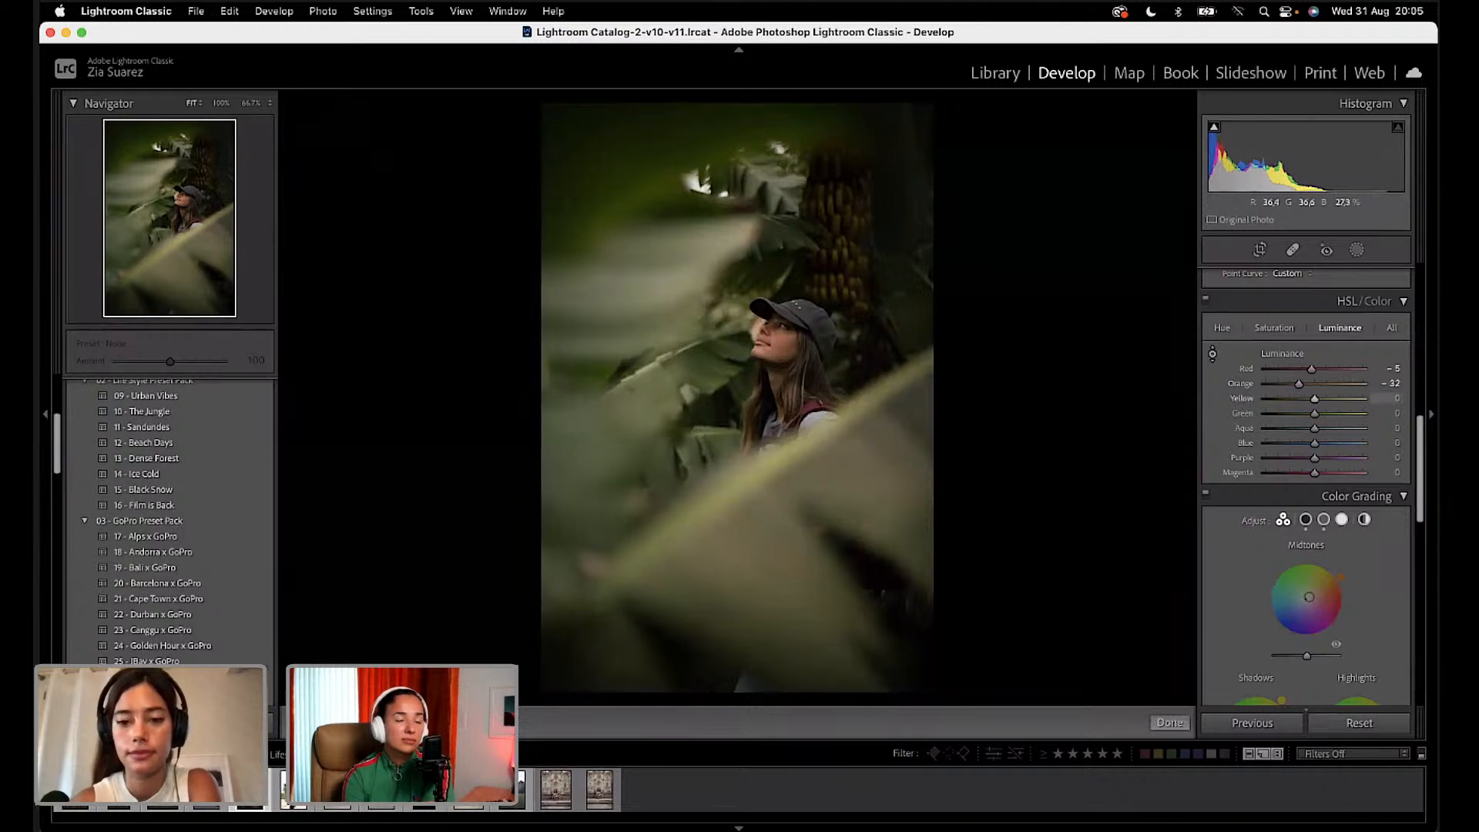
{"action": "left_click_drag", "start_coordinate": [770, 509], "coordinate": [770, 576]}
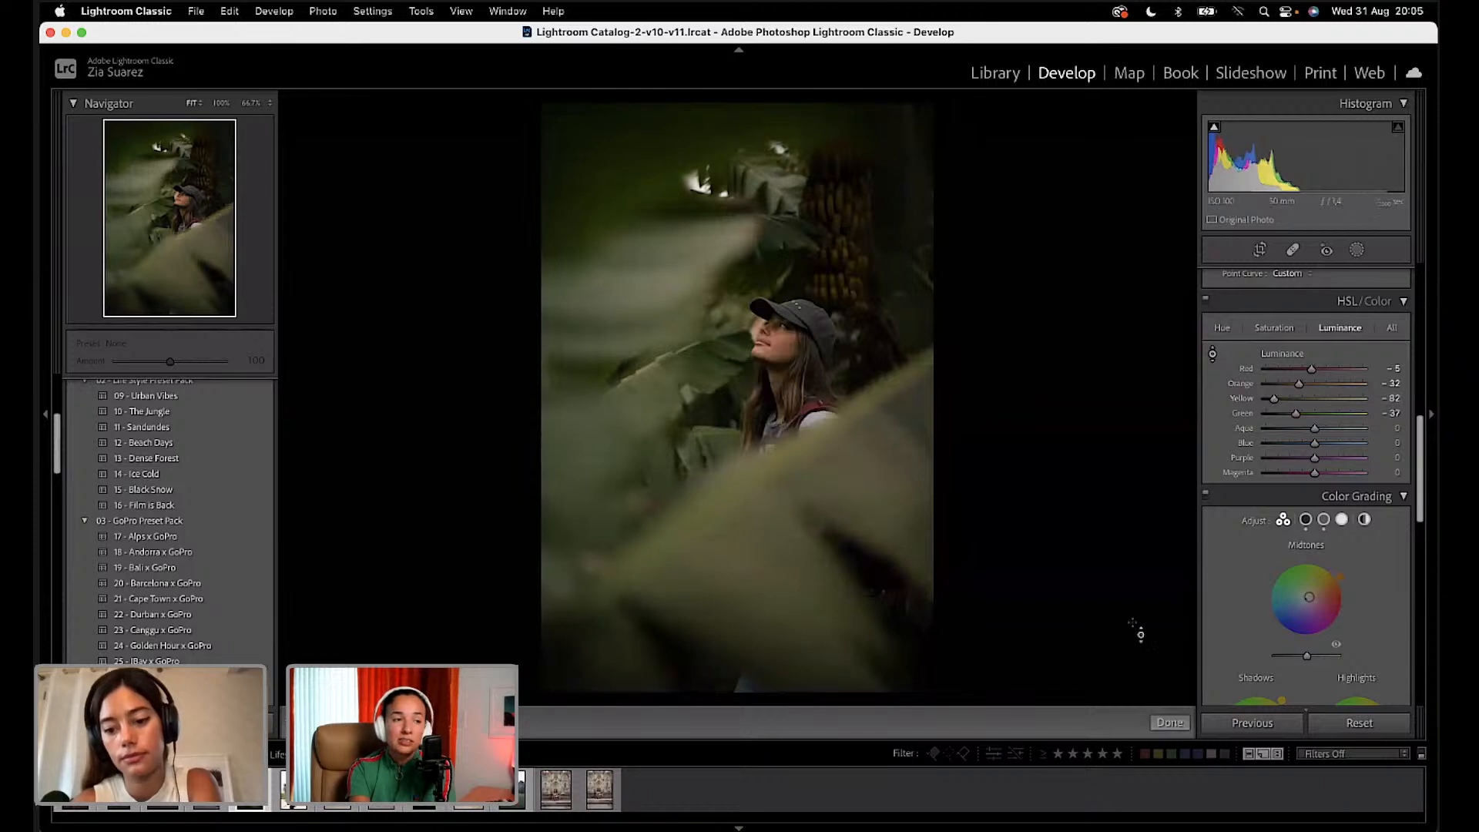
{"action": "left_click", "coordinate": [1170, 721]}
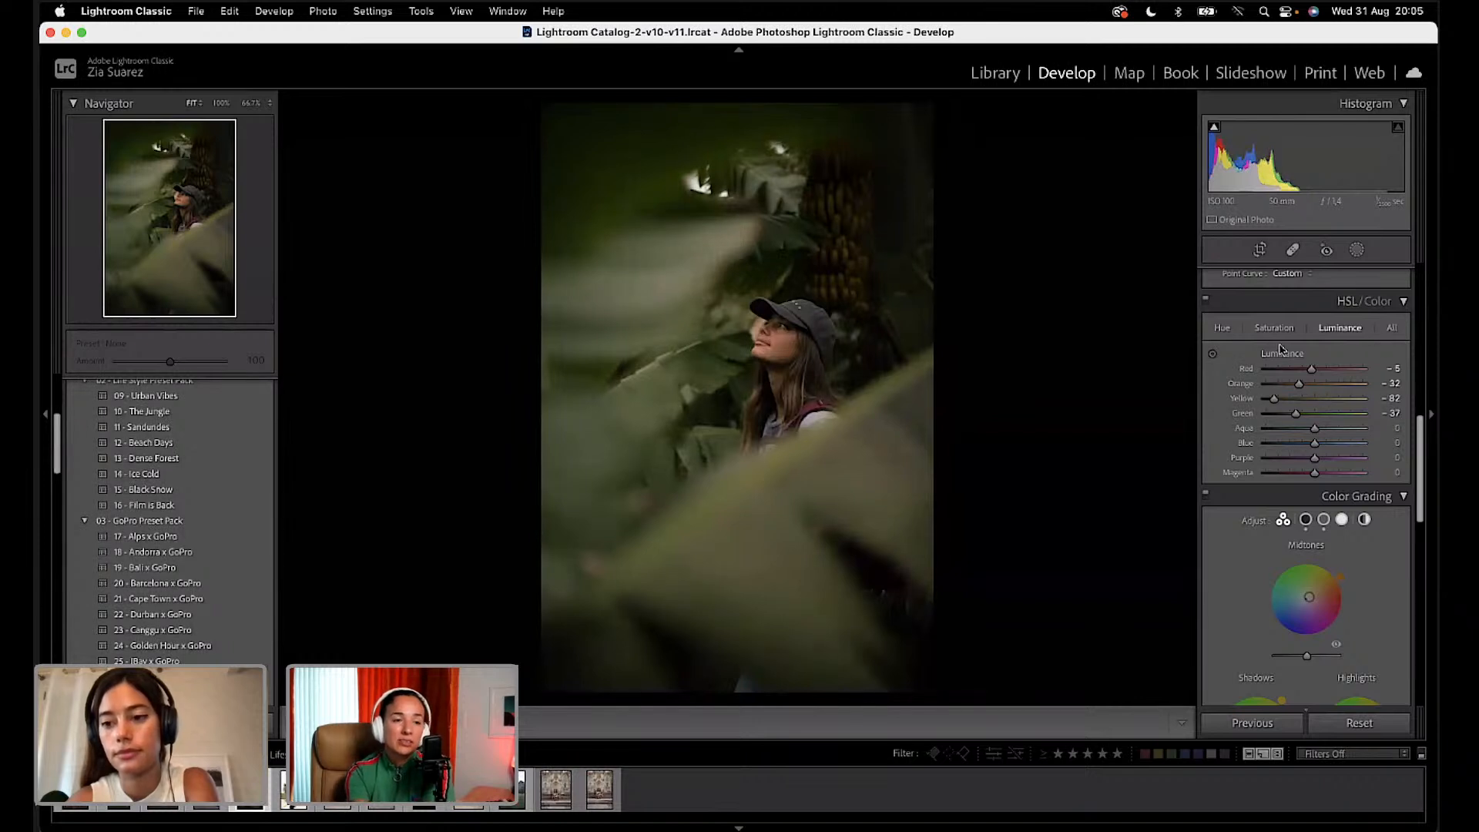
Step: Try shifting the skin's hue with targeted adjustment to Orange -15 and Red -1, and undo the shift
{"action": "left_click", "coordinate": [1220, 329]}
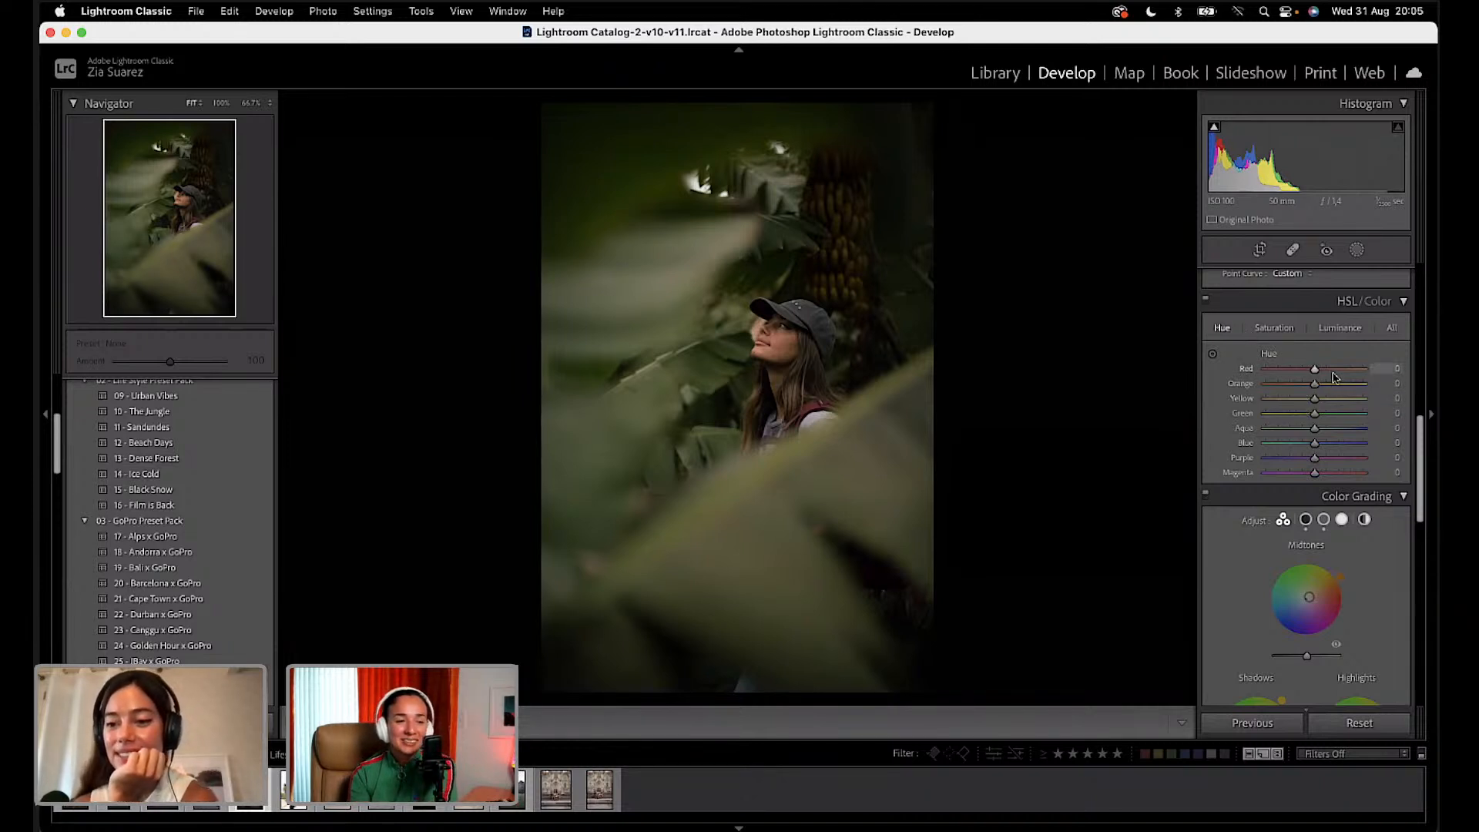
{"action": "left_click", "coordinate": [1213, 353]}
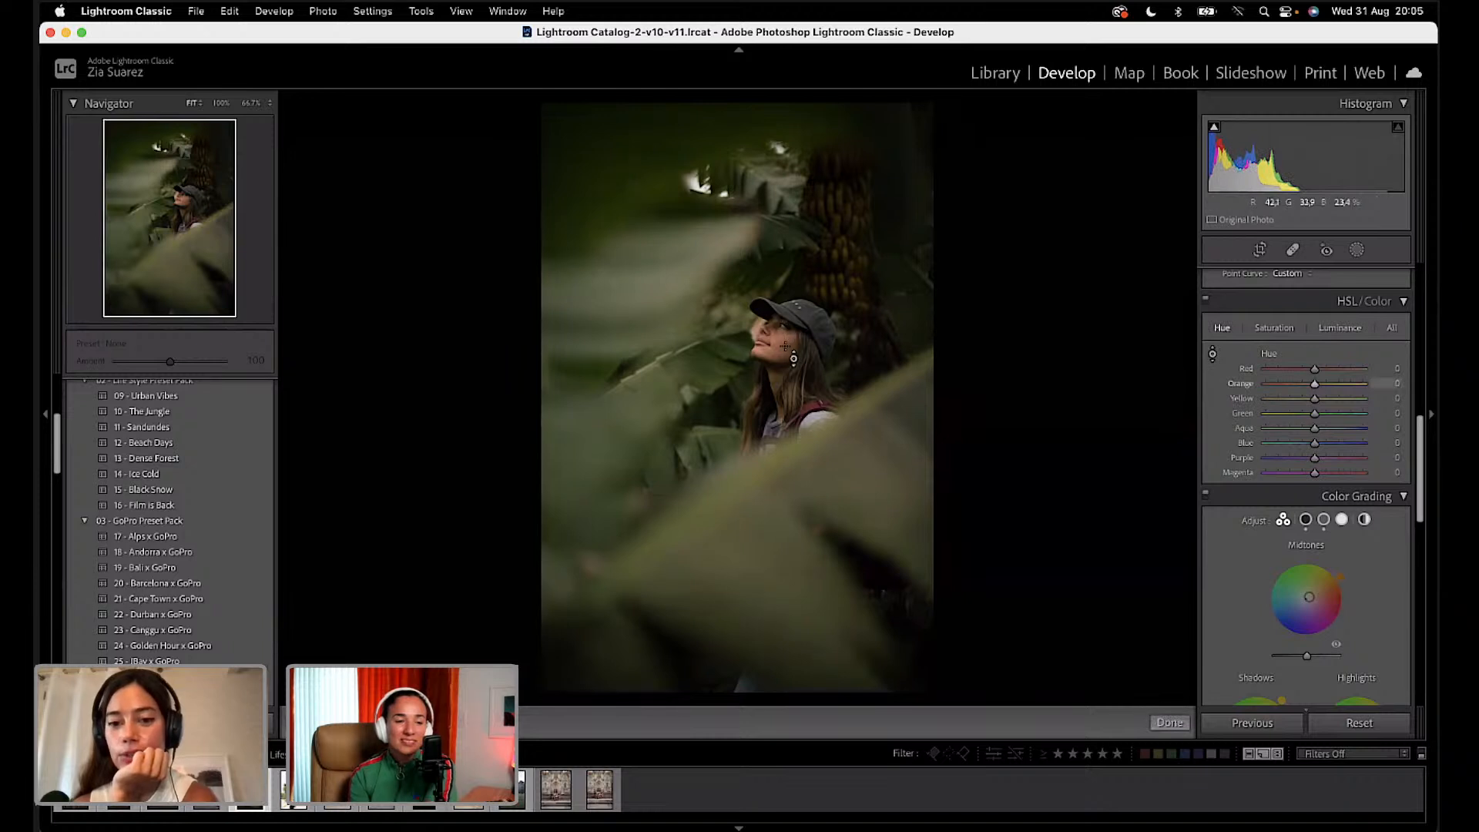
{"action": "left_click_drag", "start_coordinate": [790, 353], "coordinate": [790, 366]}
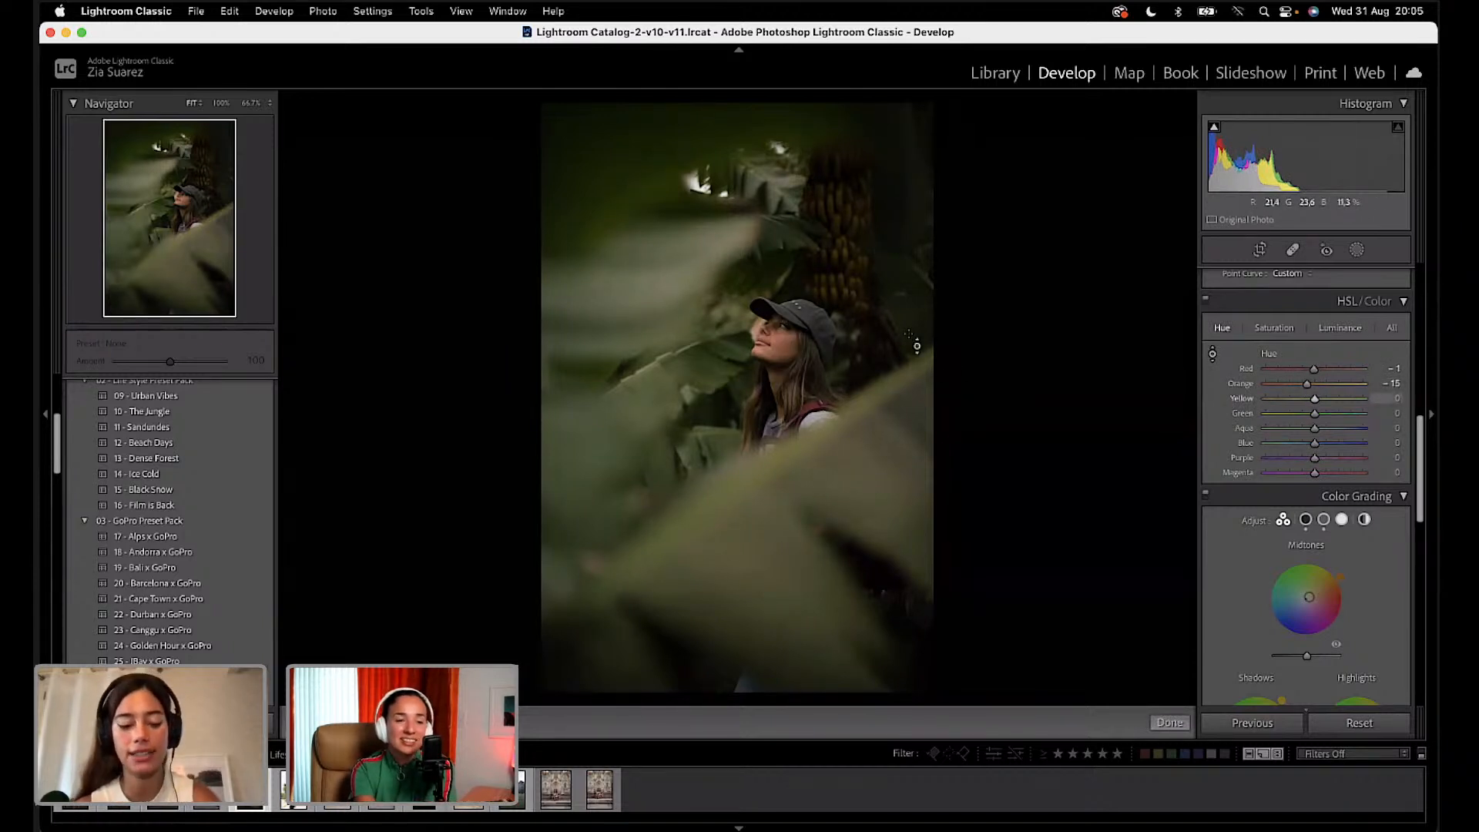
{"action": "key", "text": "super+z"}
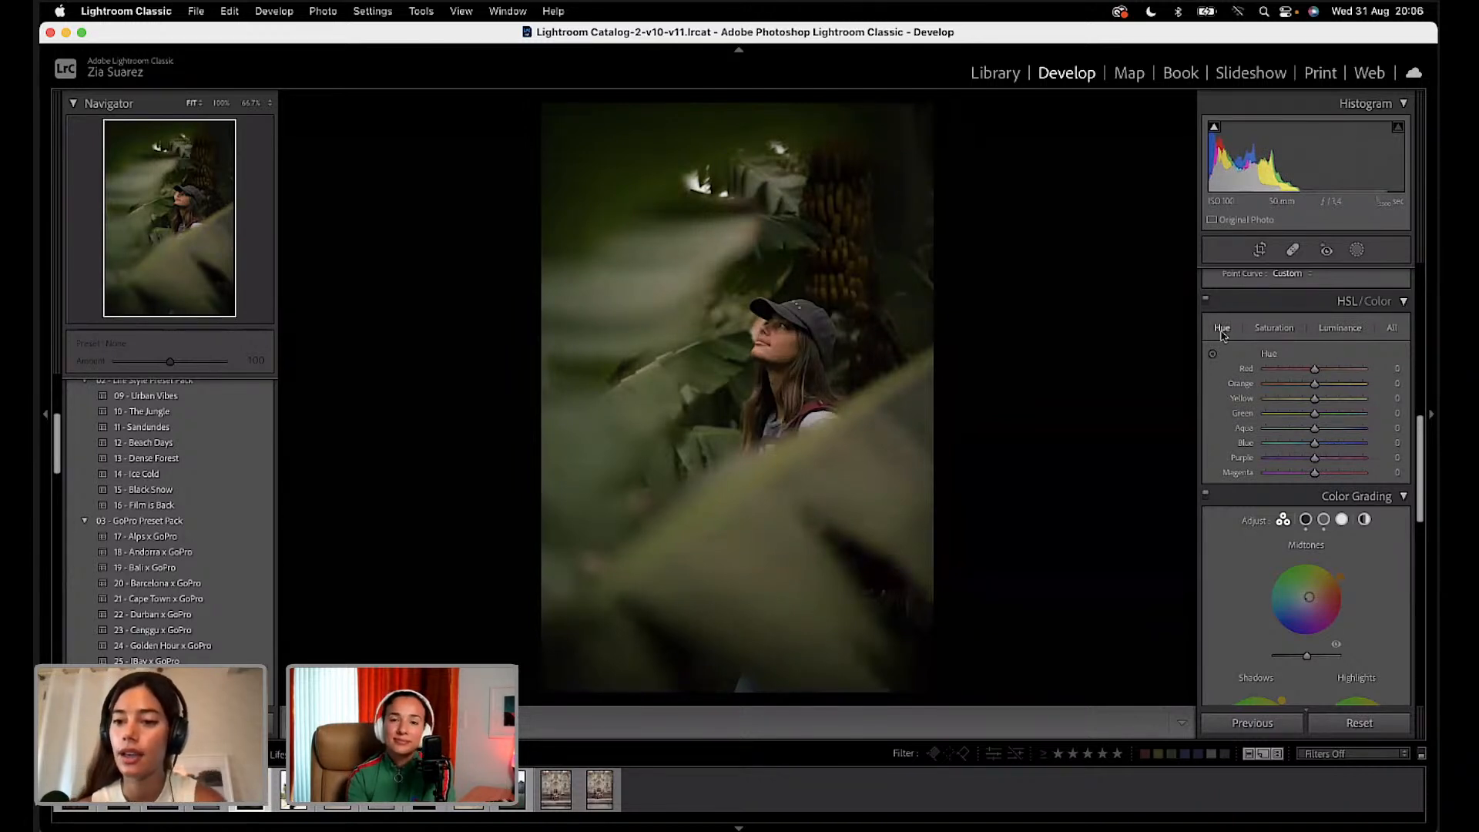
Step: Reduce the skin's saturation with targeted adjustment to Orange -3, recheck the luminance values, and finish the targeted adjustment
{"action": "left_click", "coordinate": [1276, 330]}
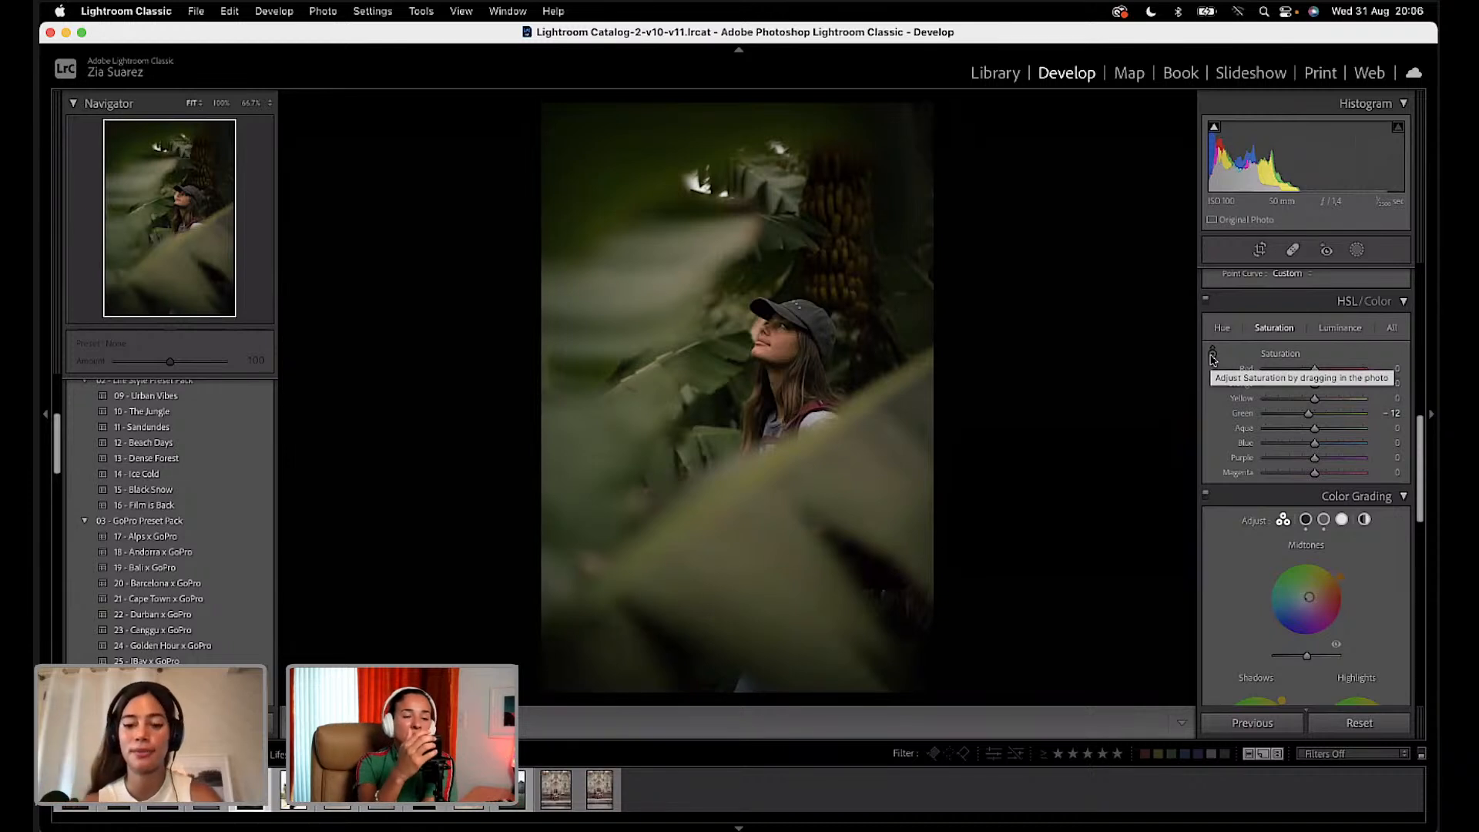
{"action": "left_click", "coordinate": [1212, 356]}
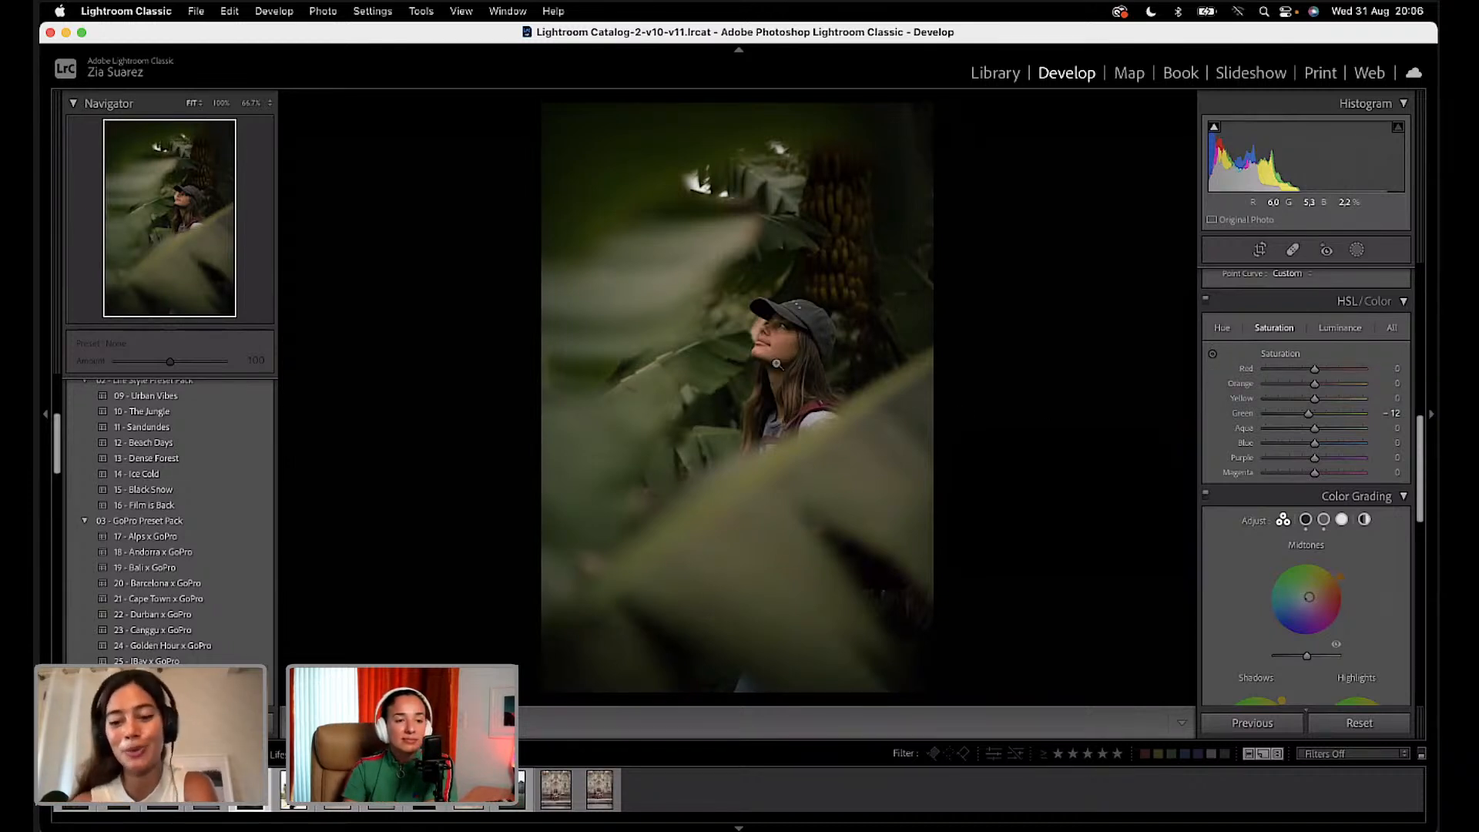
{"action": "left_click", "coordinate": [1213, 359]}
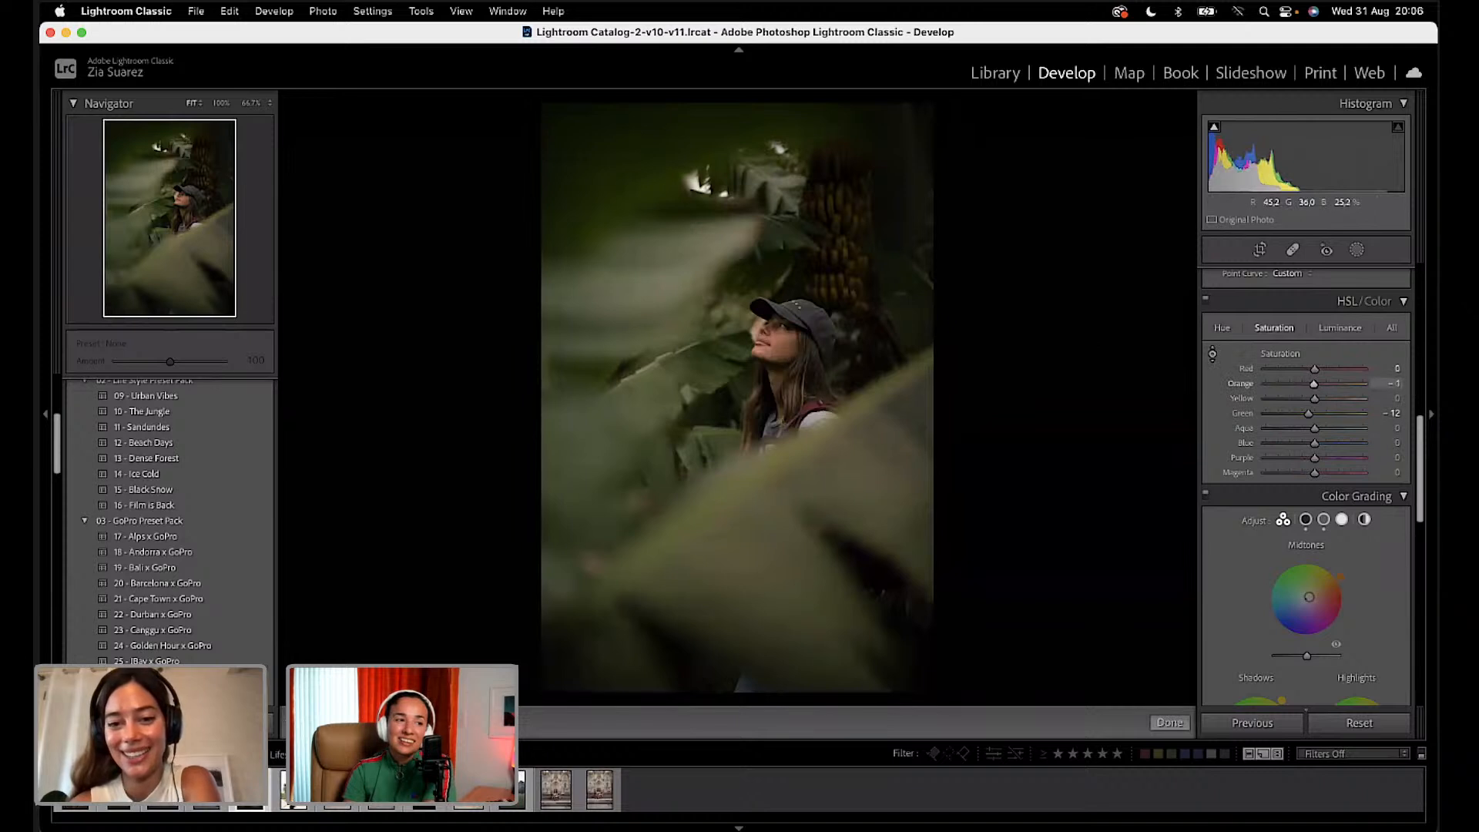
{"action": "mouse_move", "coordinate": [775, 345]}
{"action": "left_mouse_down"}
{"action": "mouse_move", "coordinate": [775, 365]}
{"action": "mouse_move", "coordinate": [775, 318]}
{"action": "mouse_move", "coordinate": [782, 346]}
{"action": "left_mouse_up"}
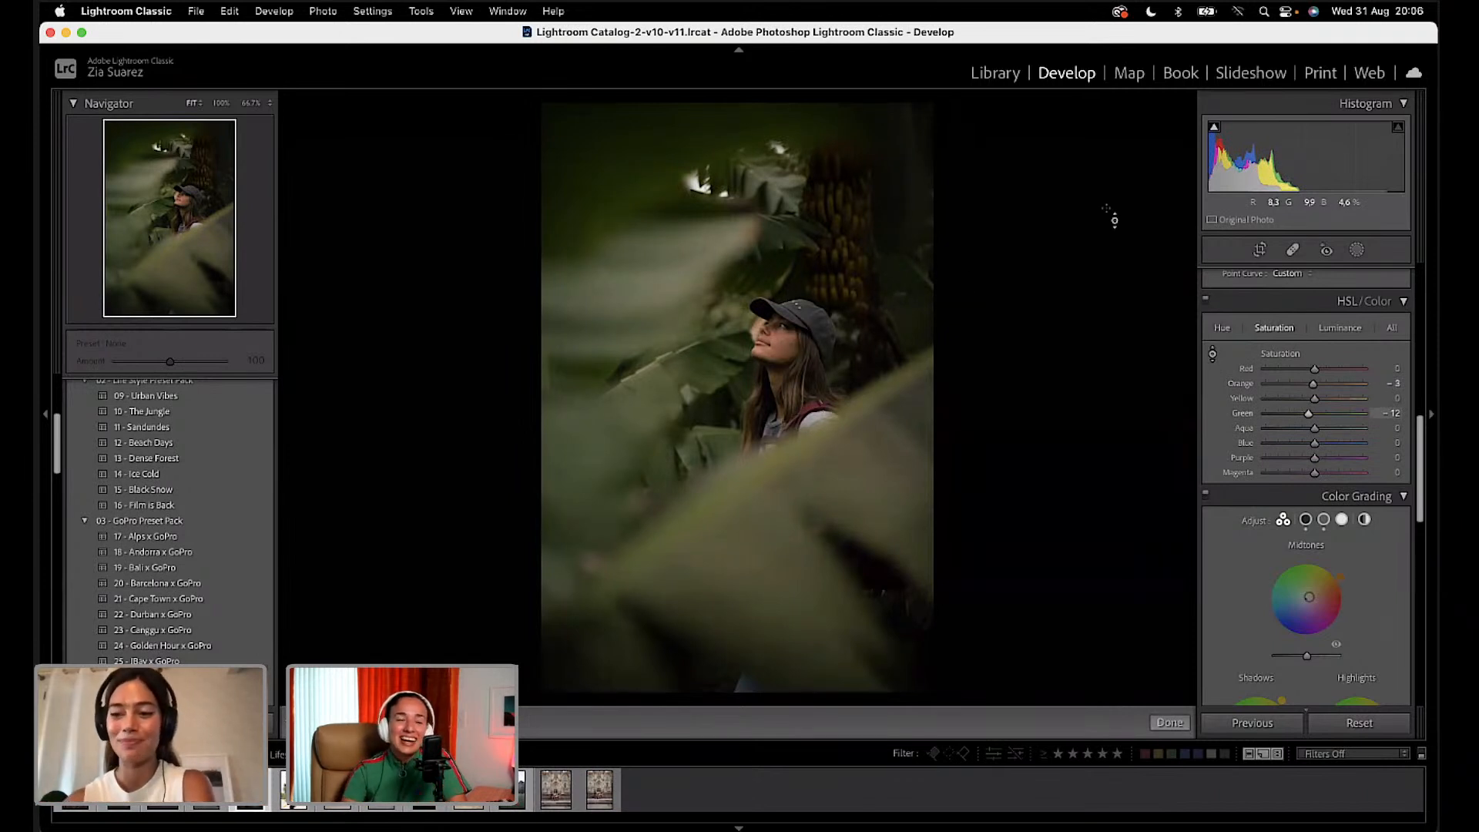
{"action": "left_click", "coordinate": [1342, 331]}
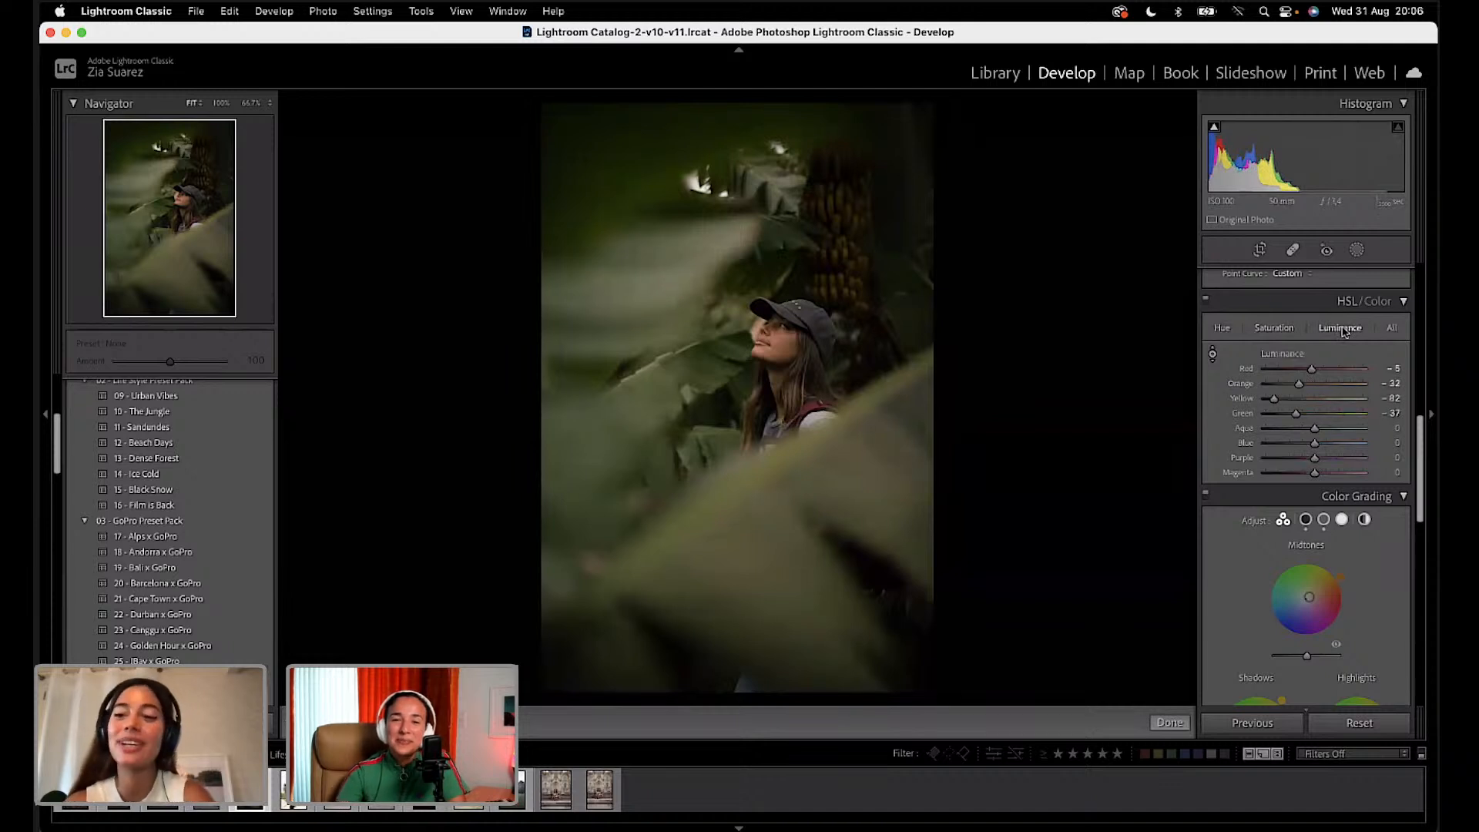
{"action": "left_click", "coordinate": [1275, 331]}
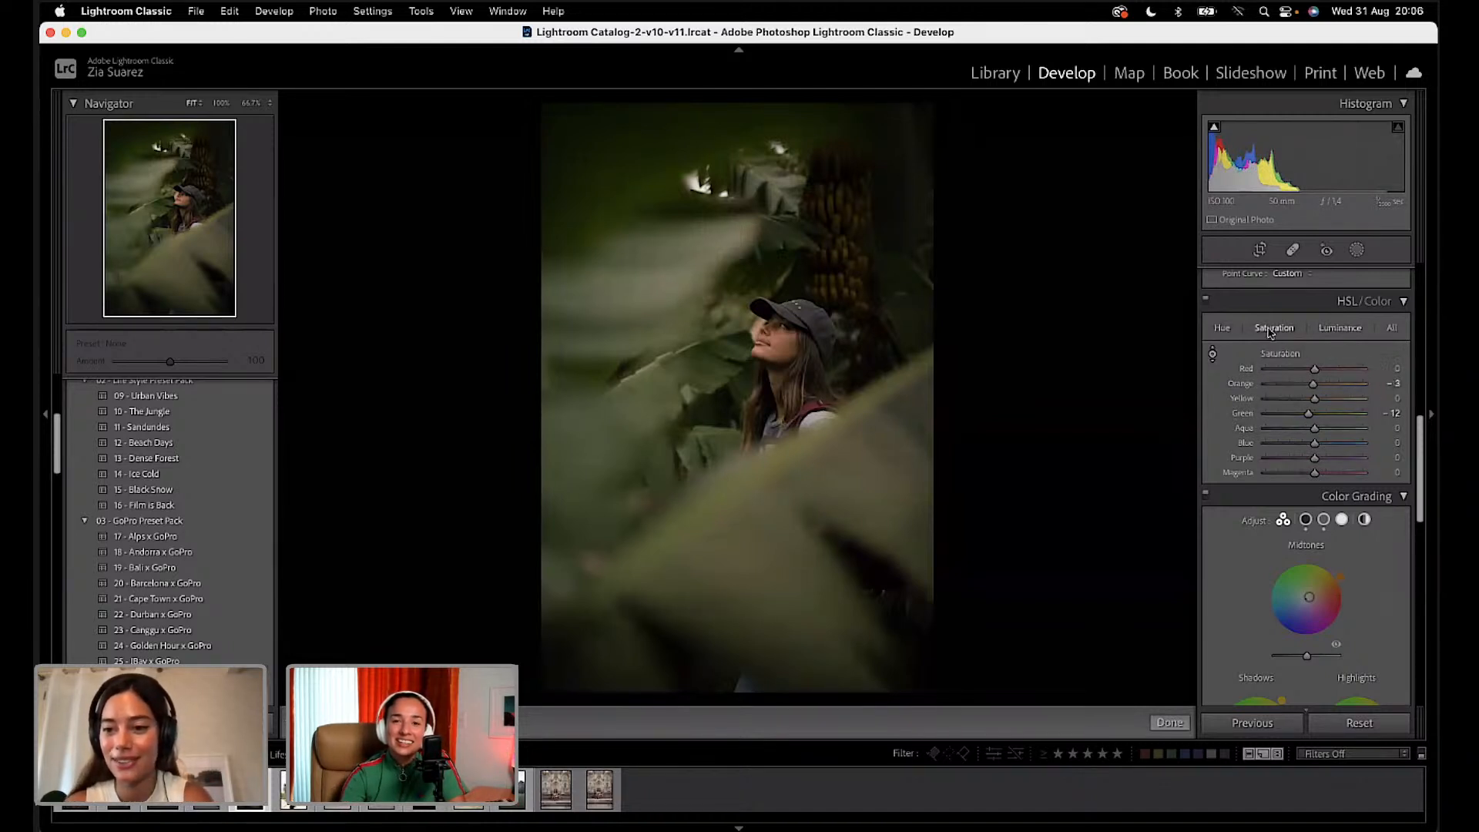
{"action": "left_click", "coordinate": [1213, 354]}
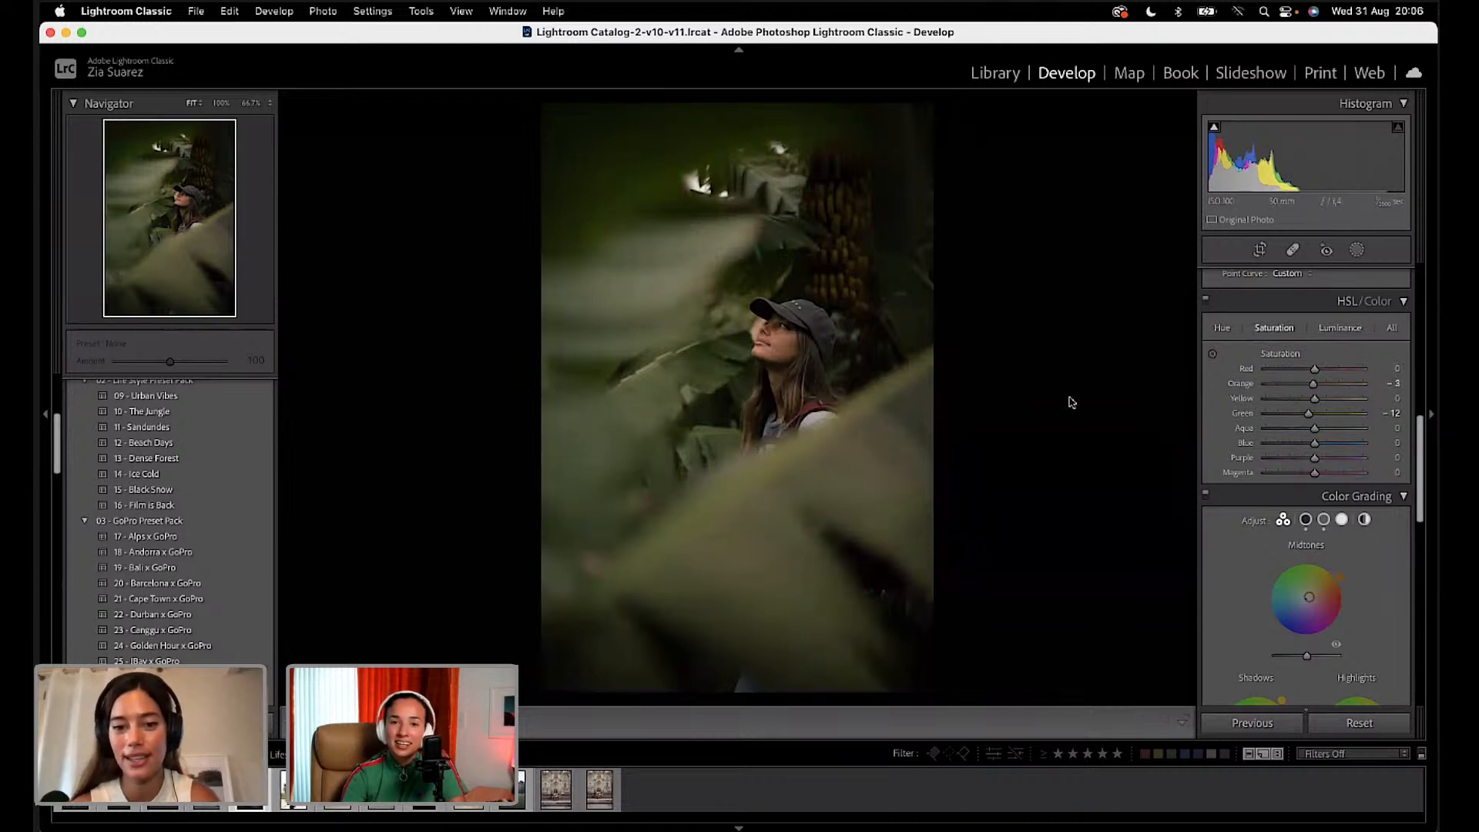
Step: Lower the blue tone curve's shadow point to output 58 at input 65 and slightly raise its highlight point
{"action": "scroll", "coordinate": [1297, 434], "scroll_direction": "up", "scroll_amount": 2}
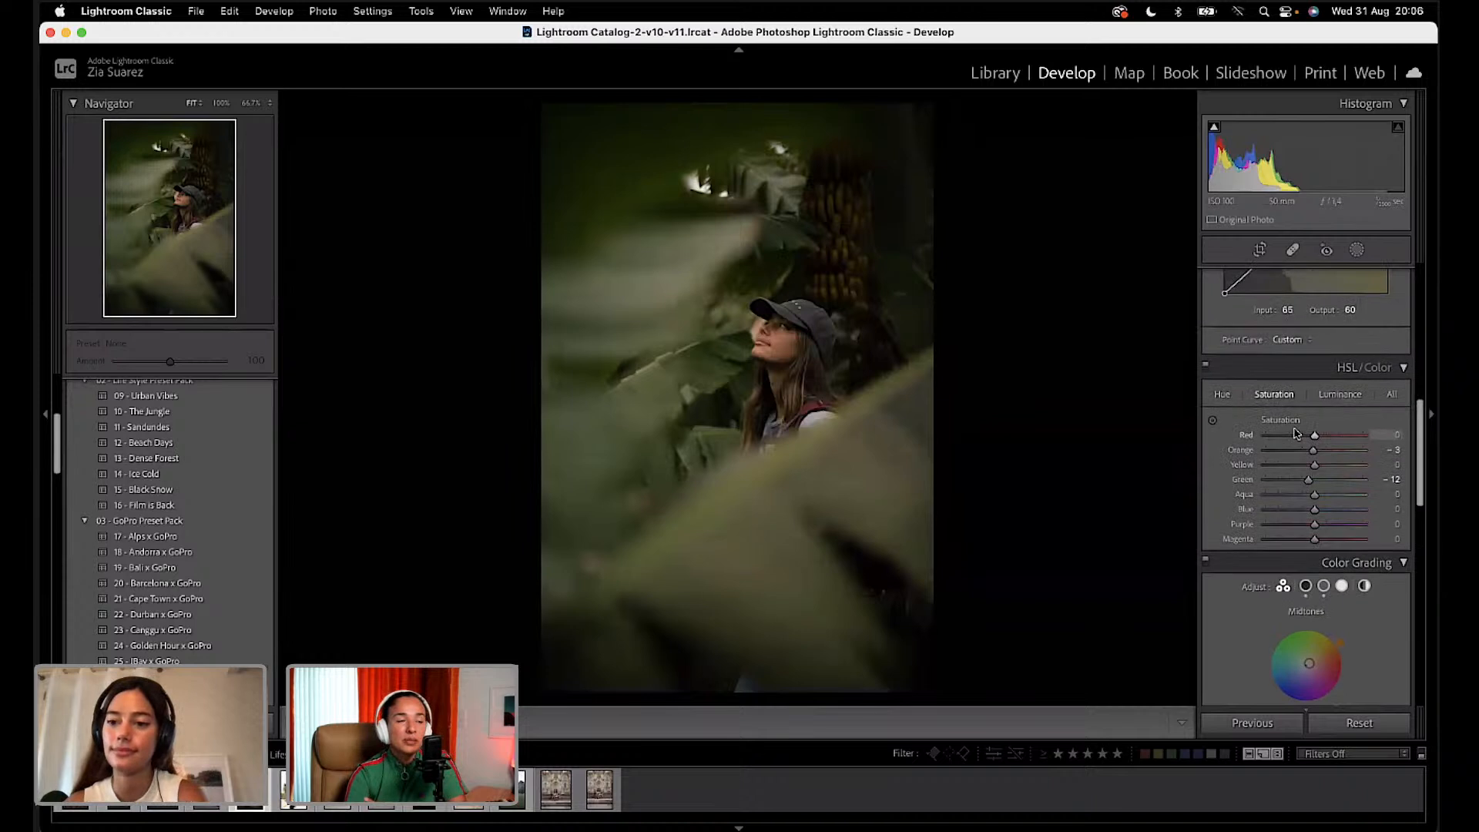
{"action": "scroll", "coordinate": [1297, 434], "scroll_direction": "up", "scroll_amount": 3}
{"action": "scroll", "coordinate": [1298, 434], "scroll_direction": "up", "scroll_amount": 3}
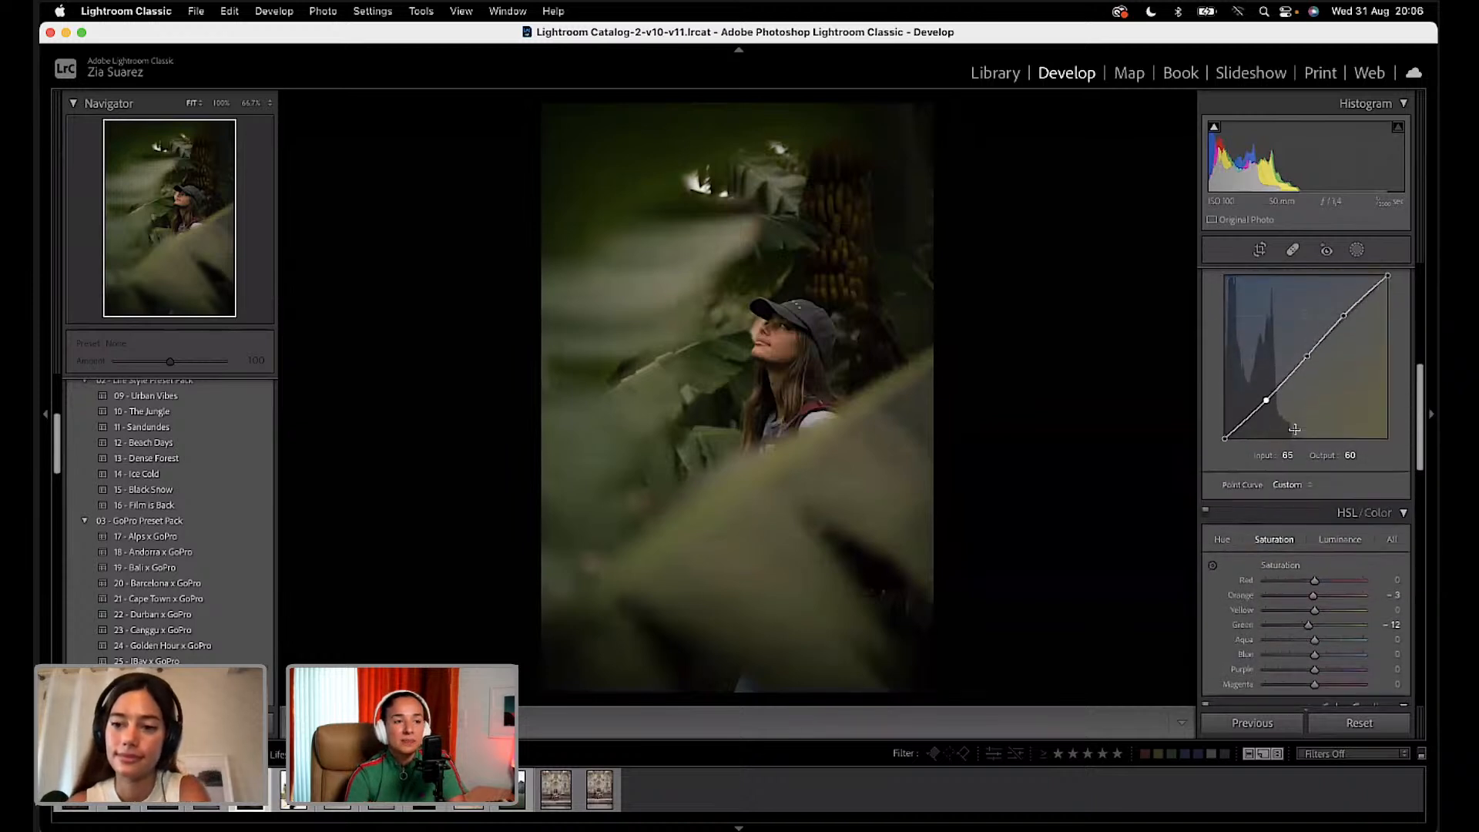
{"action": "left_click_drag", "start_coordinate": [1265, 421], "coordinate": [1266, 425]}
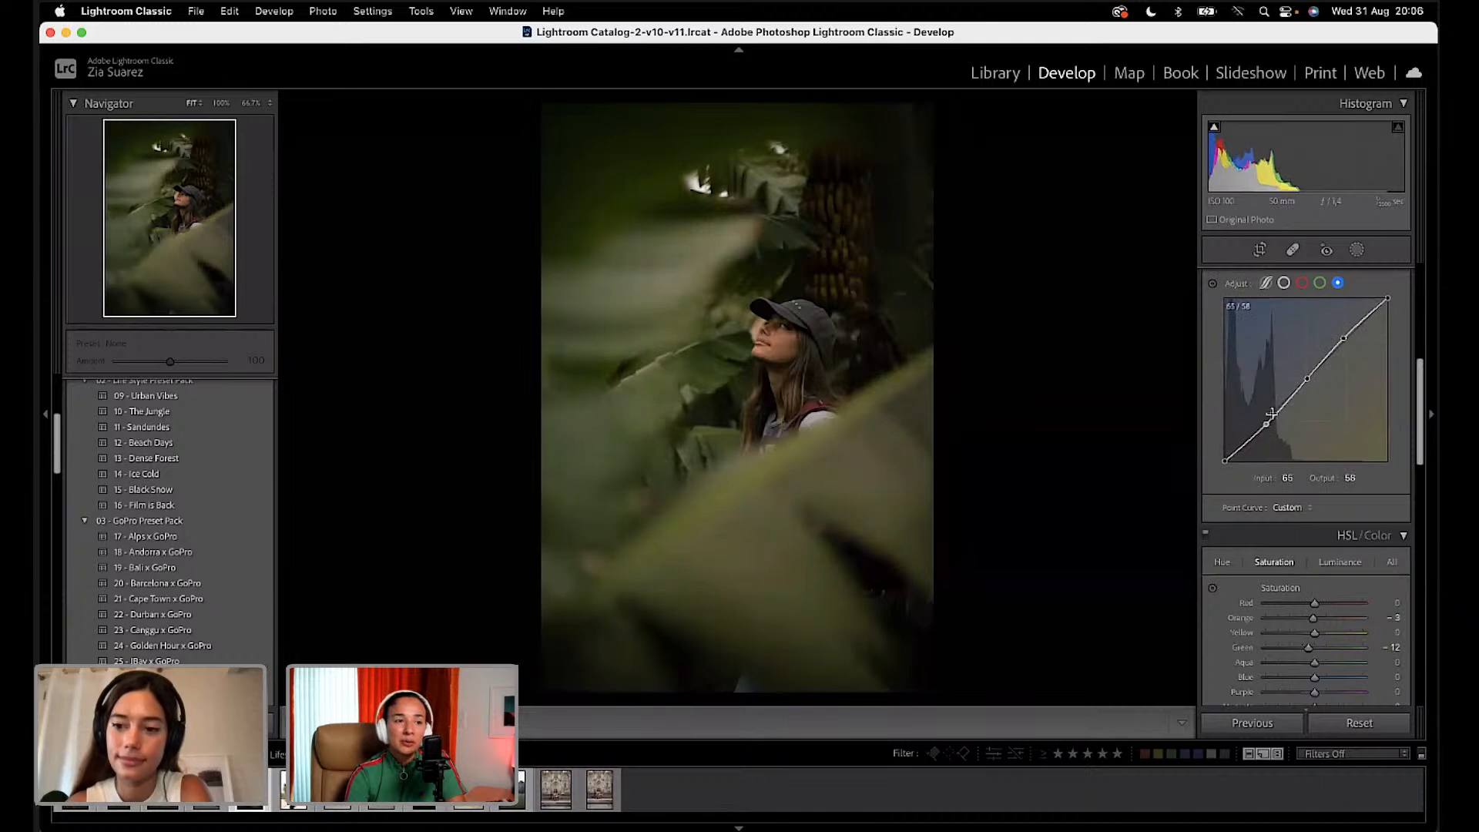
{"action": "left_click_drag", "start_coordinate": [1341, 341], "coordinate": [1342, 335]}
Step: Adjust the green tone curve's highlight point to input 187, output 197 and its shadow point to input 66, output 61
{"action": "left_click", "coordinate": [1320, 284]}
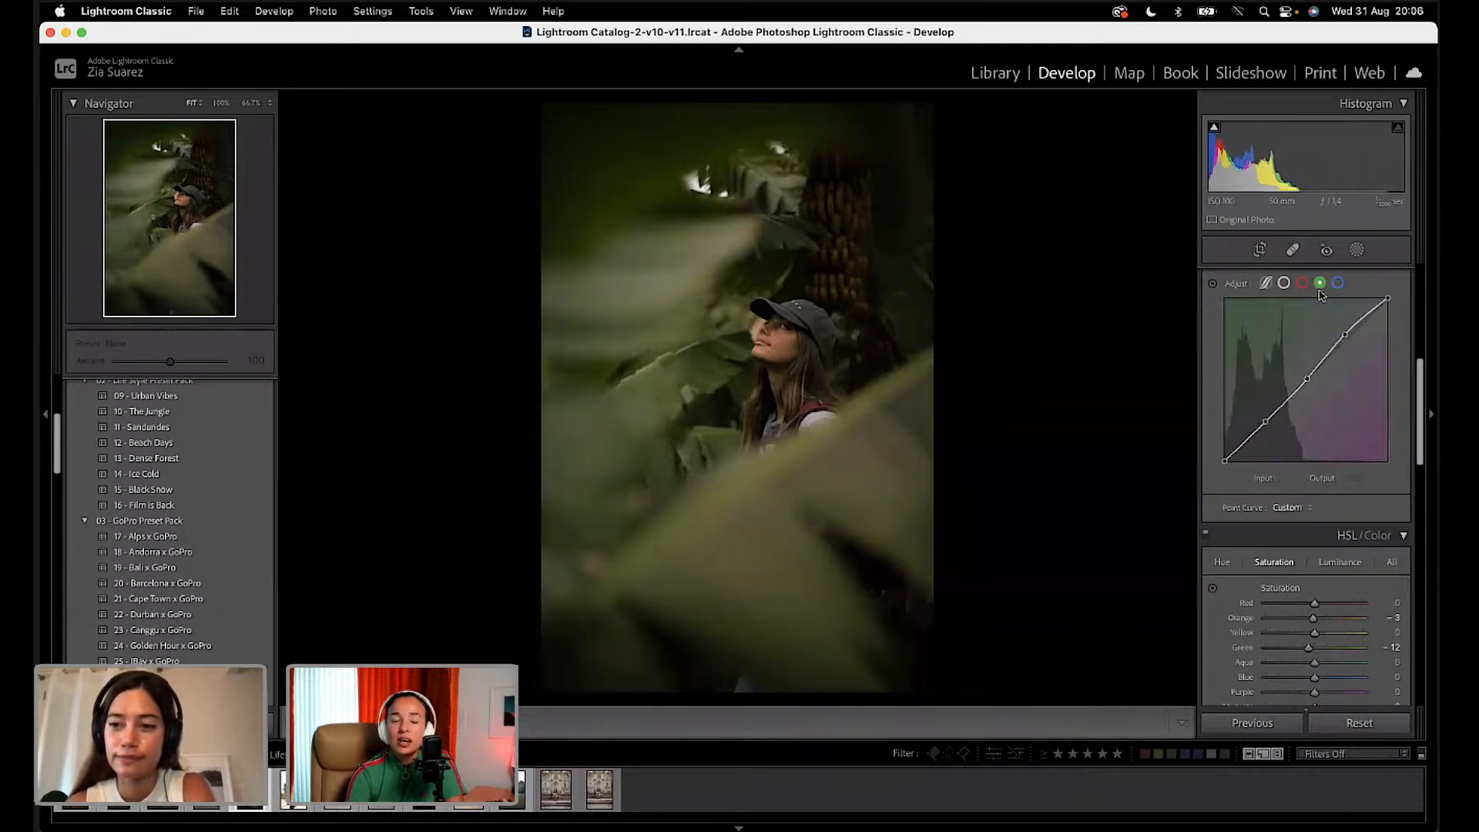
{"action": "left_click", "coordinate": [1346, 340]}
{"action": "left_click_drag", "start_coordinate": [1346, 340], "coordinate": [1344, 337]}
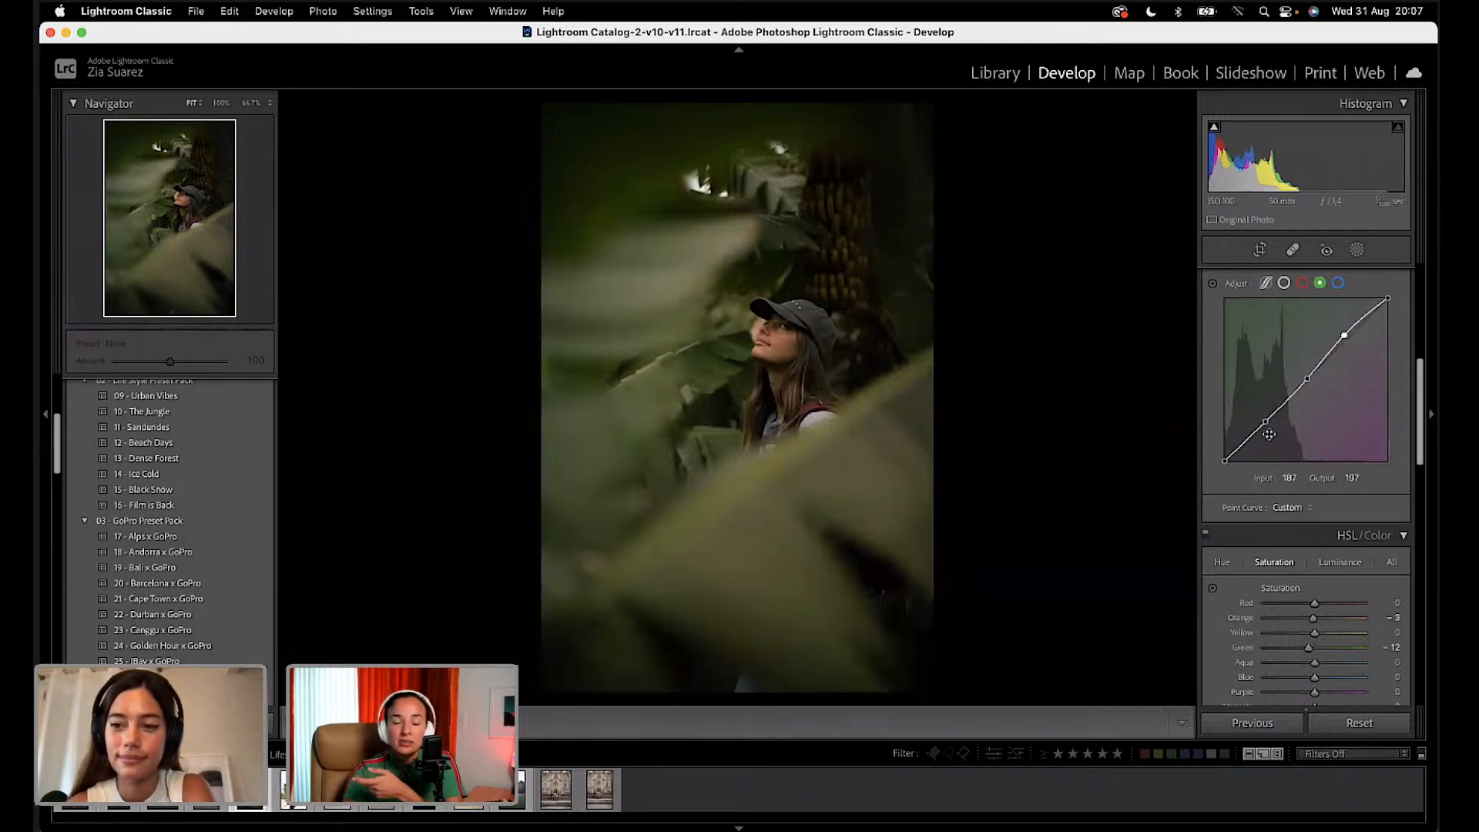
{"action": "left_click_drag", "start_coordinate": [1265, 422], "coordinate": [1268, 427]}
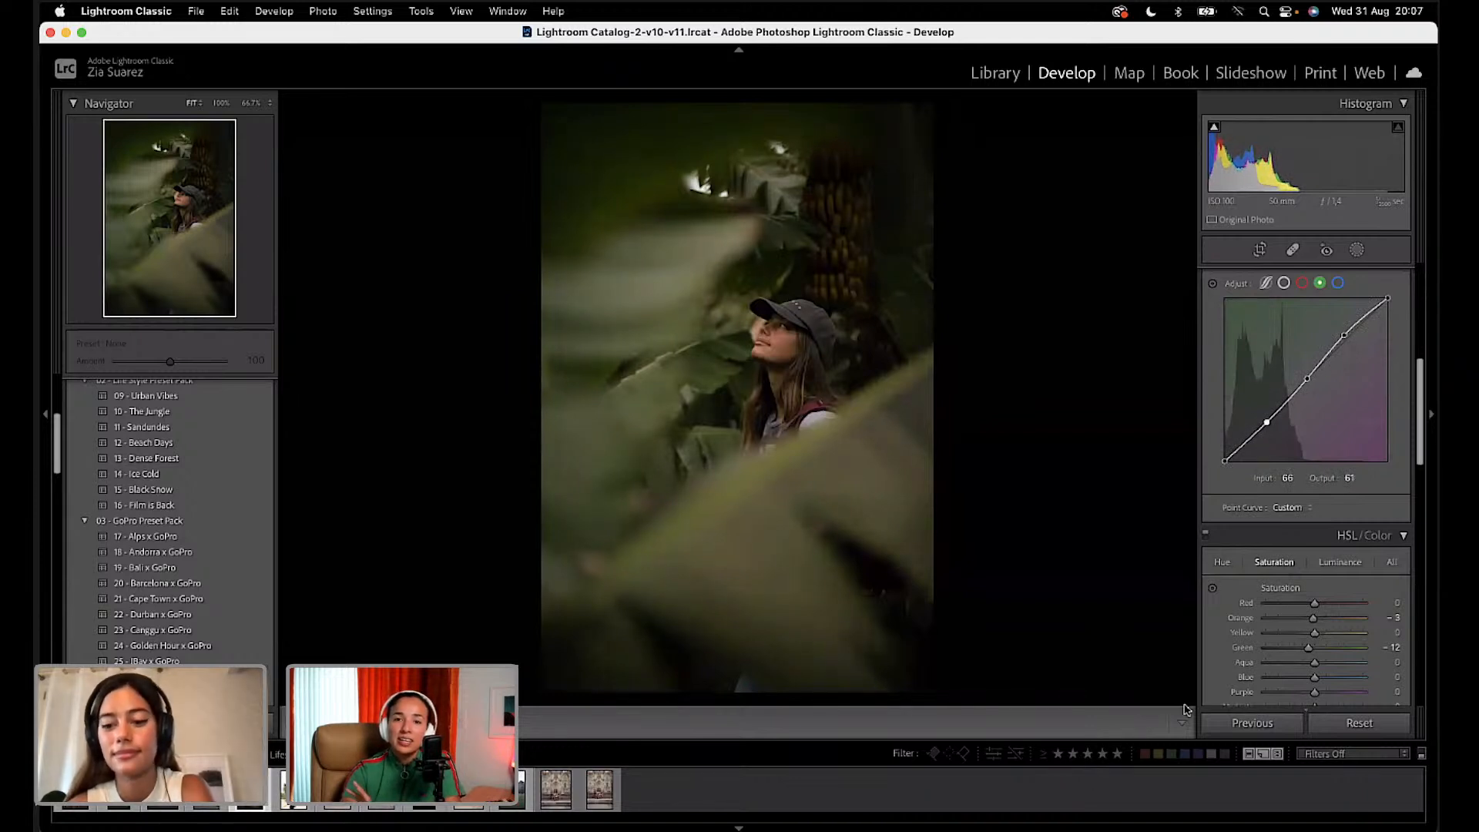
Step: Compare the before and after versions of the banana-leaf portrait side by side and review its HSL and color grading settings
{"action": "key", "text": "y"}
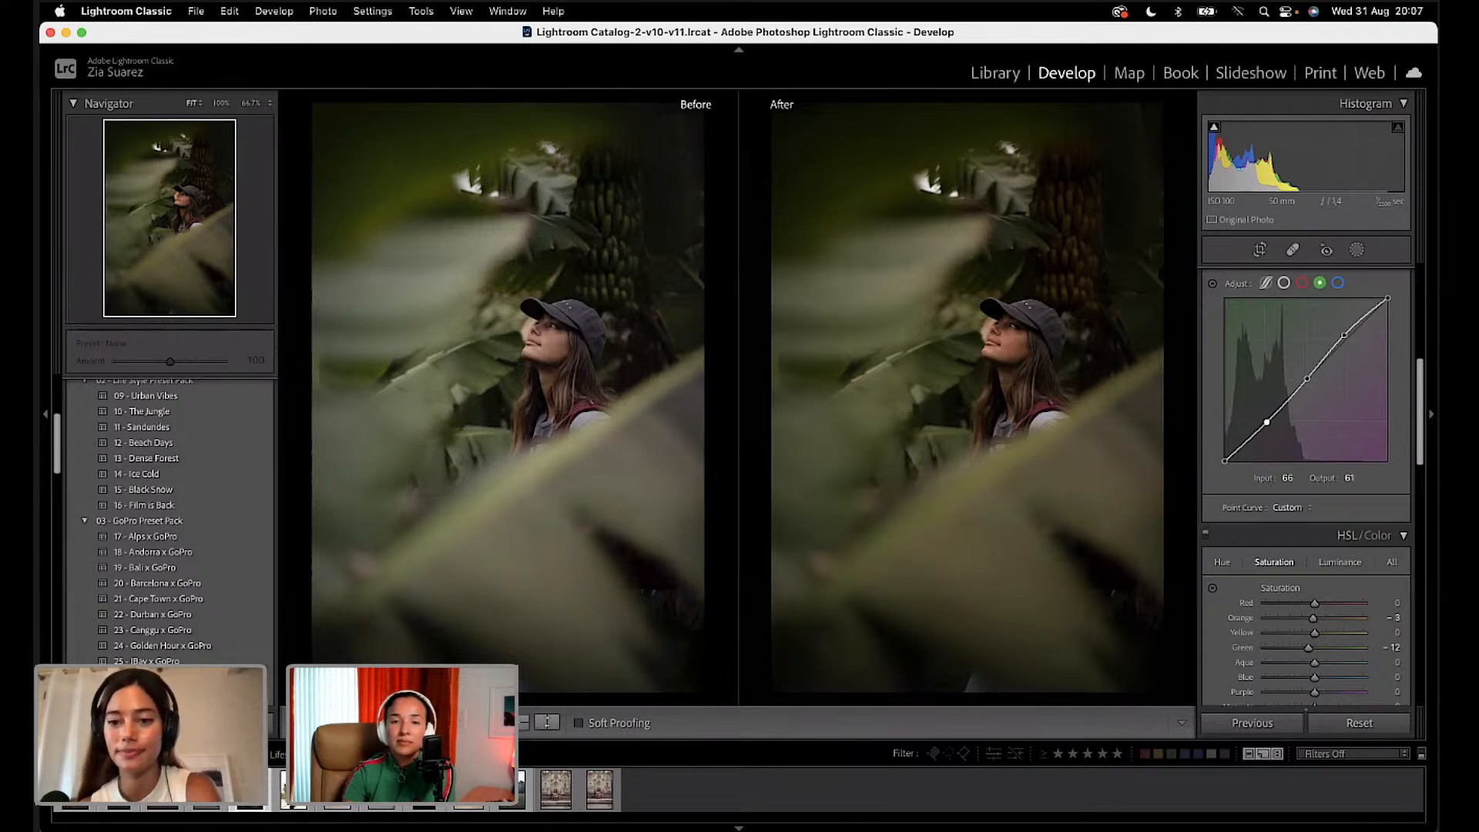
{"action": "scroll", "coordinate": [1310, 655], "scroll_direction": "down", "scroll_amount": 2}
{"action": "scroll", "coordinate": [1310, 655], "scroll_direction": "down", "scroll_amount": 8}
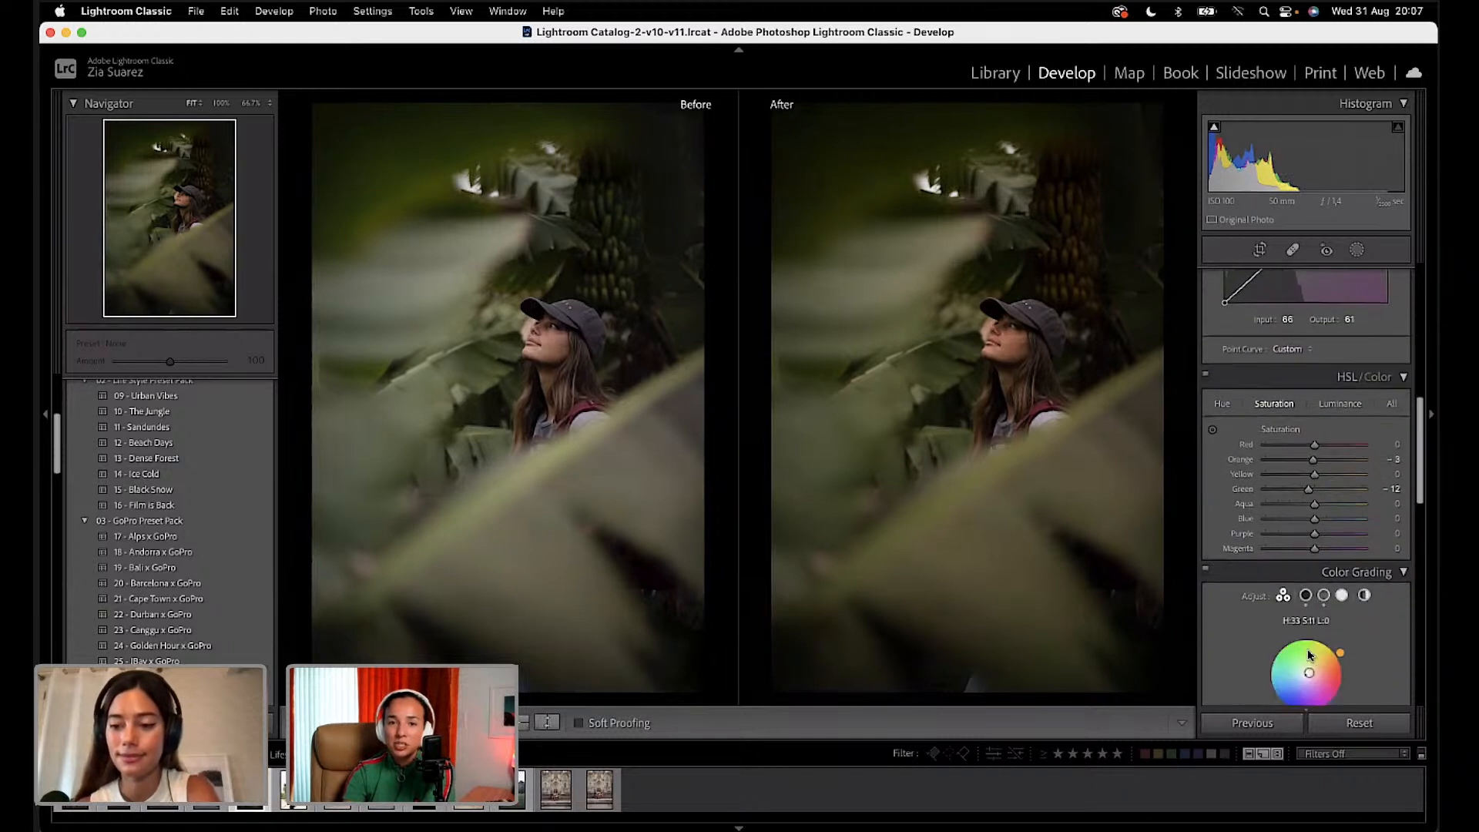
{"action": "scroll", "coordinate": [1309, 655], "scroll_direction": "down", "scroll_amount": 1}
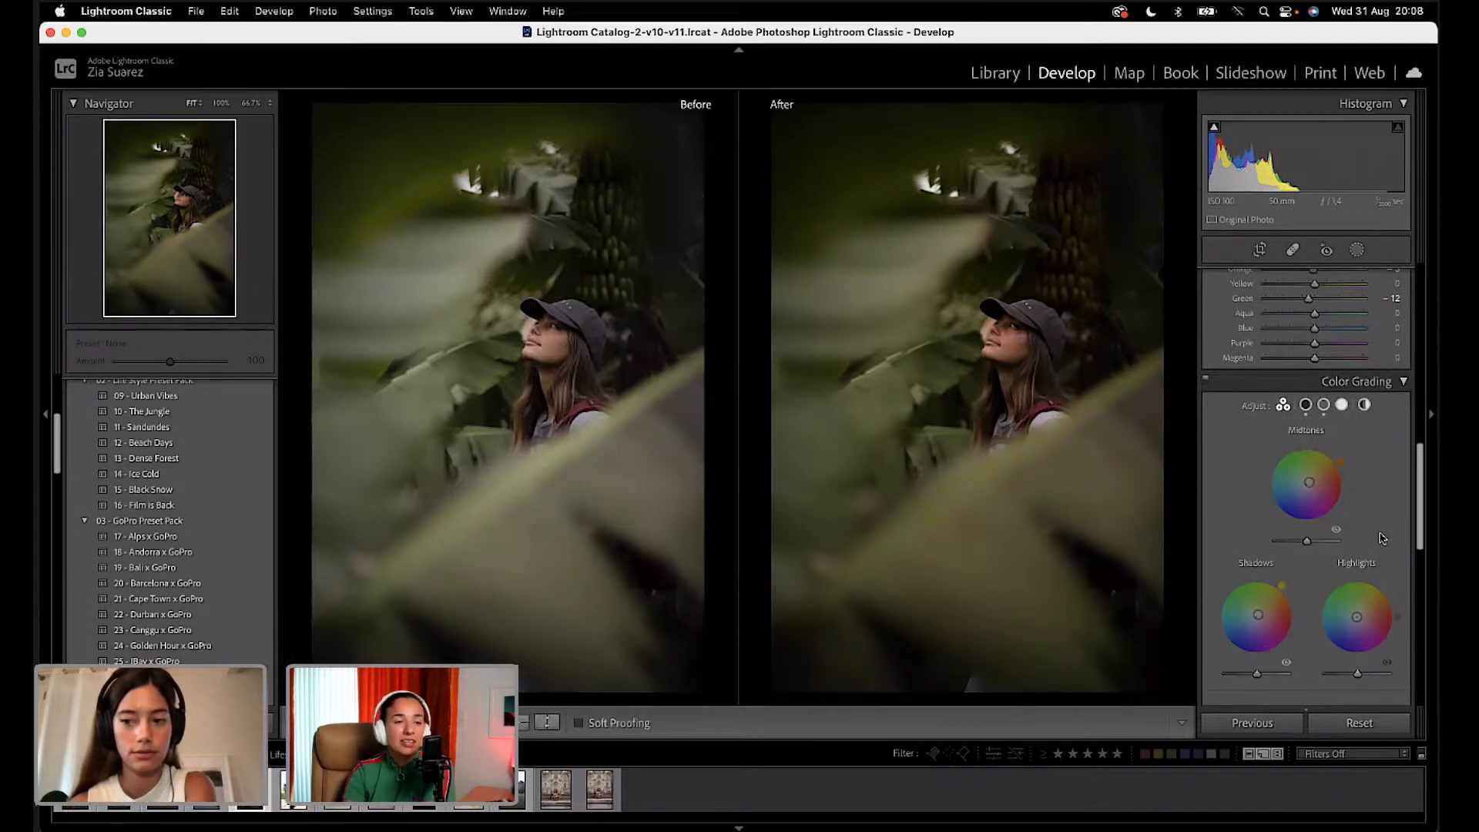
{"action": "scroll", "coordinate": [1382, 538], "scroll_direction": "up", "scroll_amount": 3}
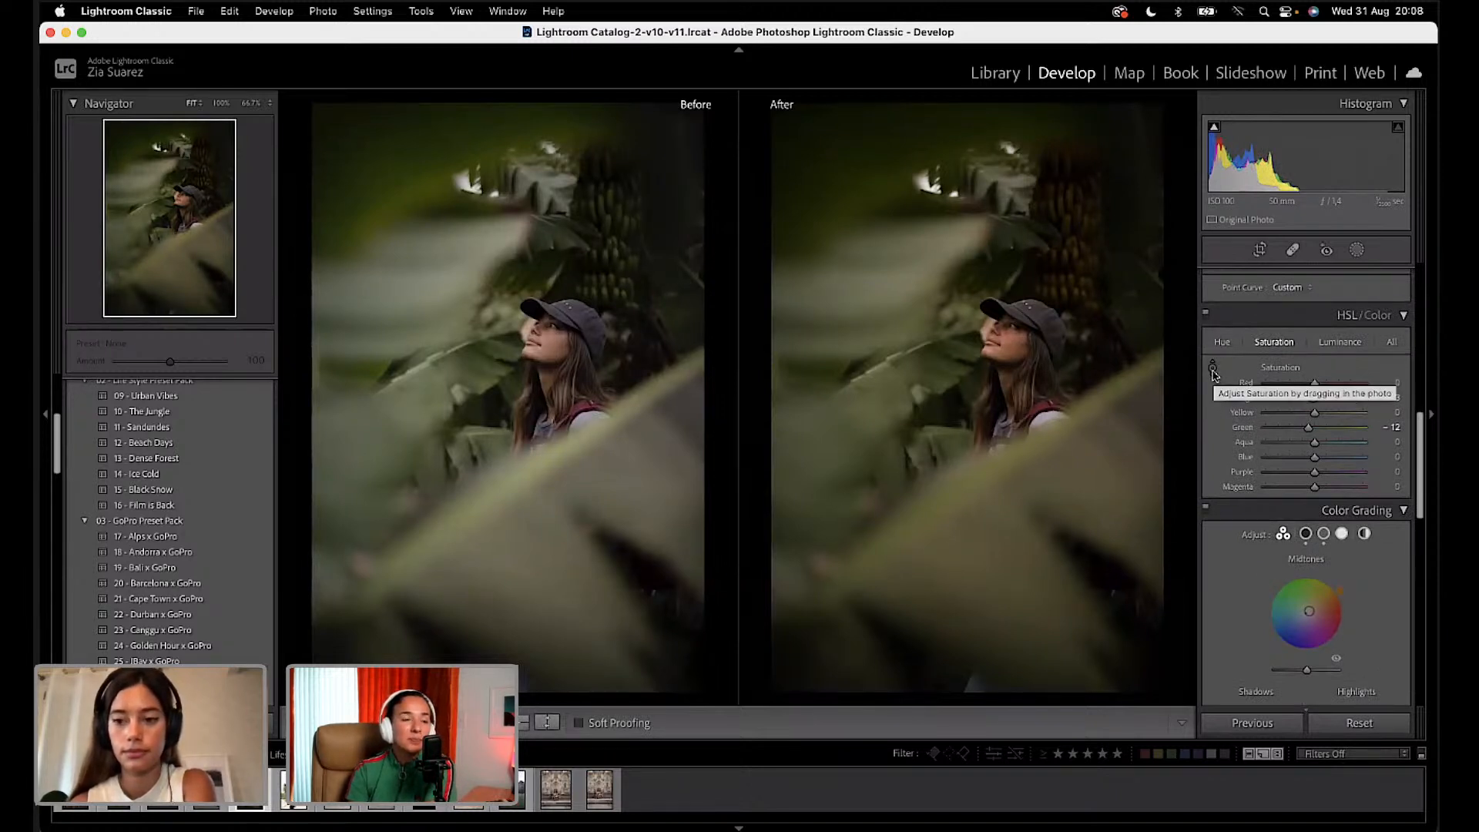
Step: Try shifting the foreground leaf's hue with targeted adjustment to Yellow +59, and undo the shift
{"action": "left_click", "coordinate": [1222, 342]}
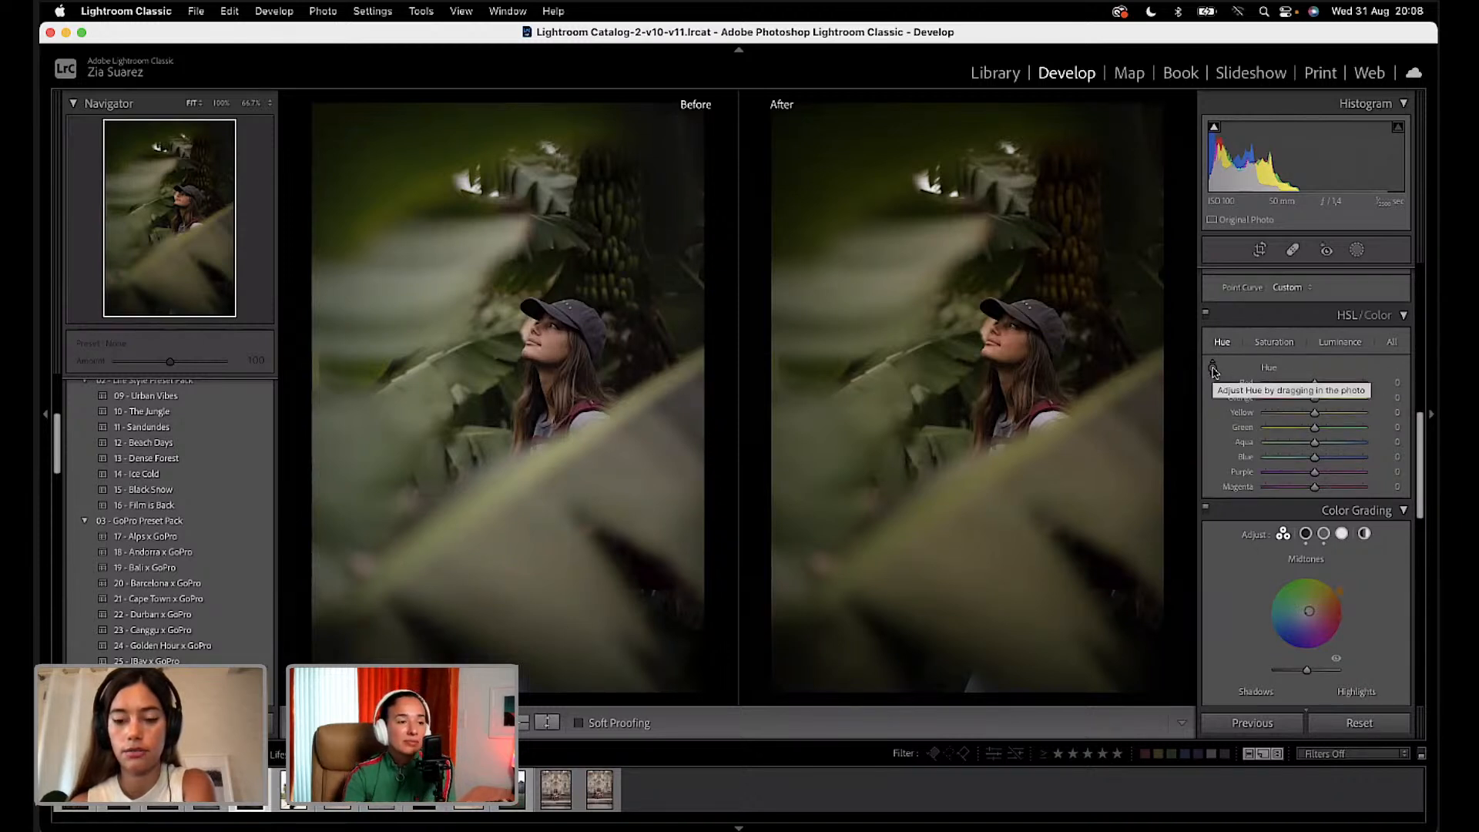
{"action": "scroll", "coordinate": [1218, 378], "scroll_direction": "up", "scroll_amount": 3}
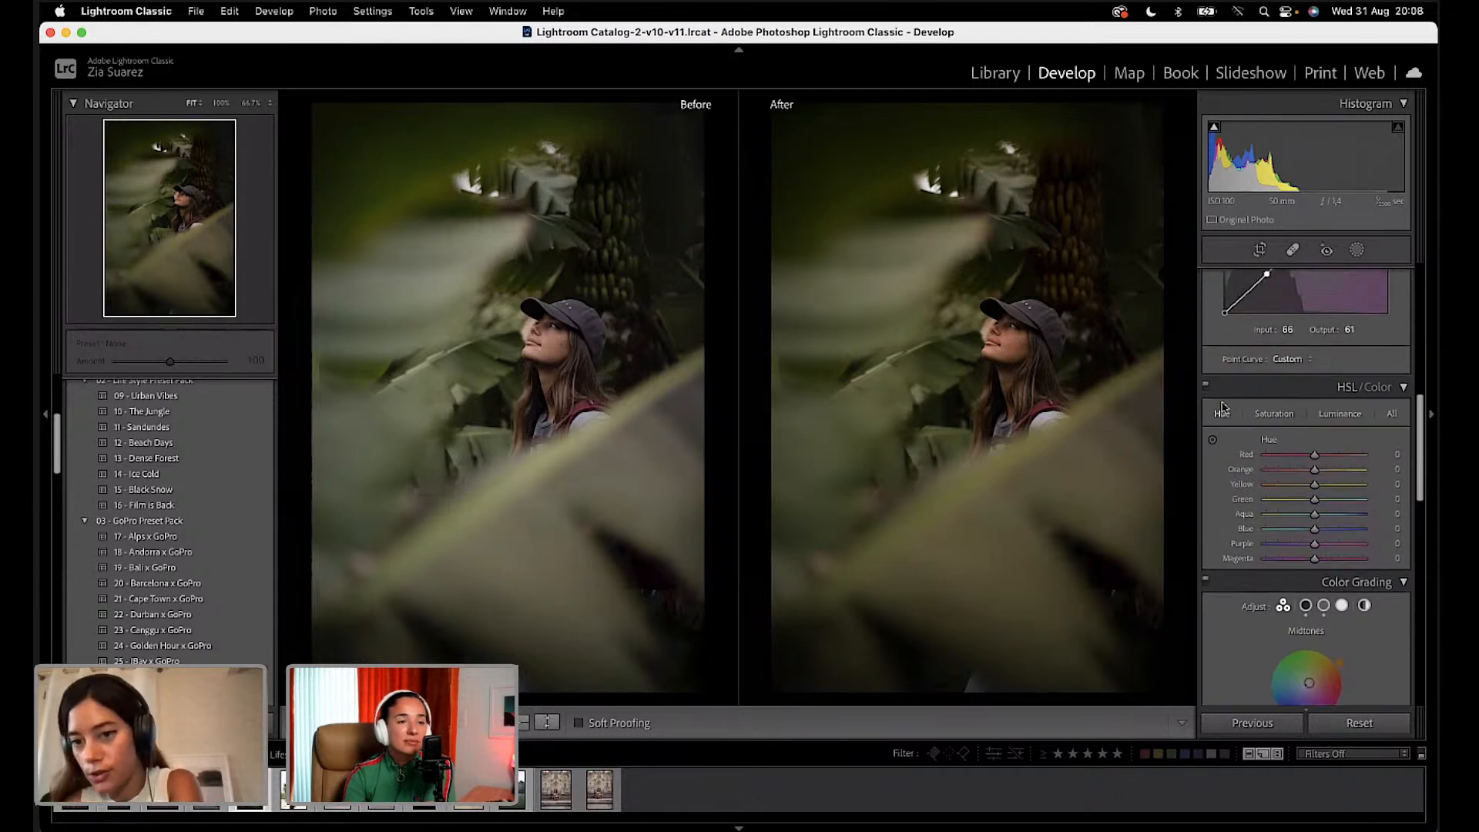
{"action": "scroll", "coordinate": [1225, 408], "scroll_direction": "down", "scroll_amount": 1}
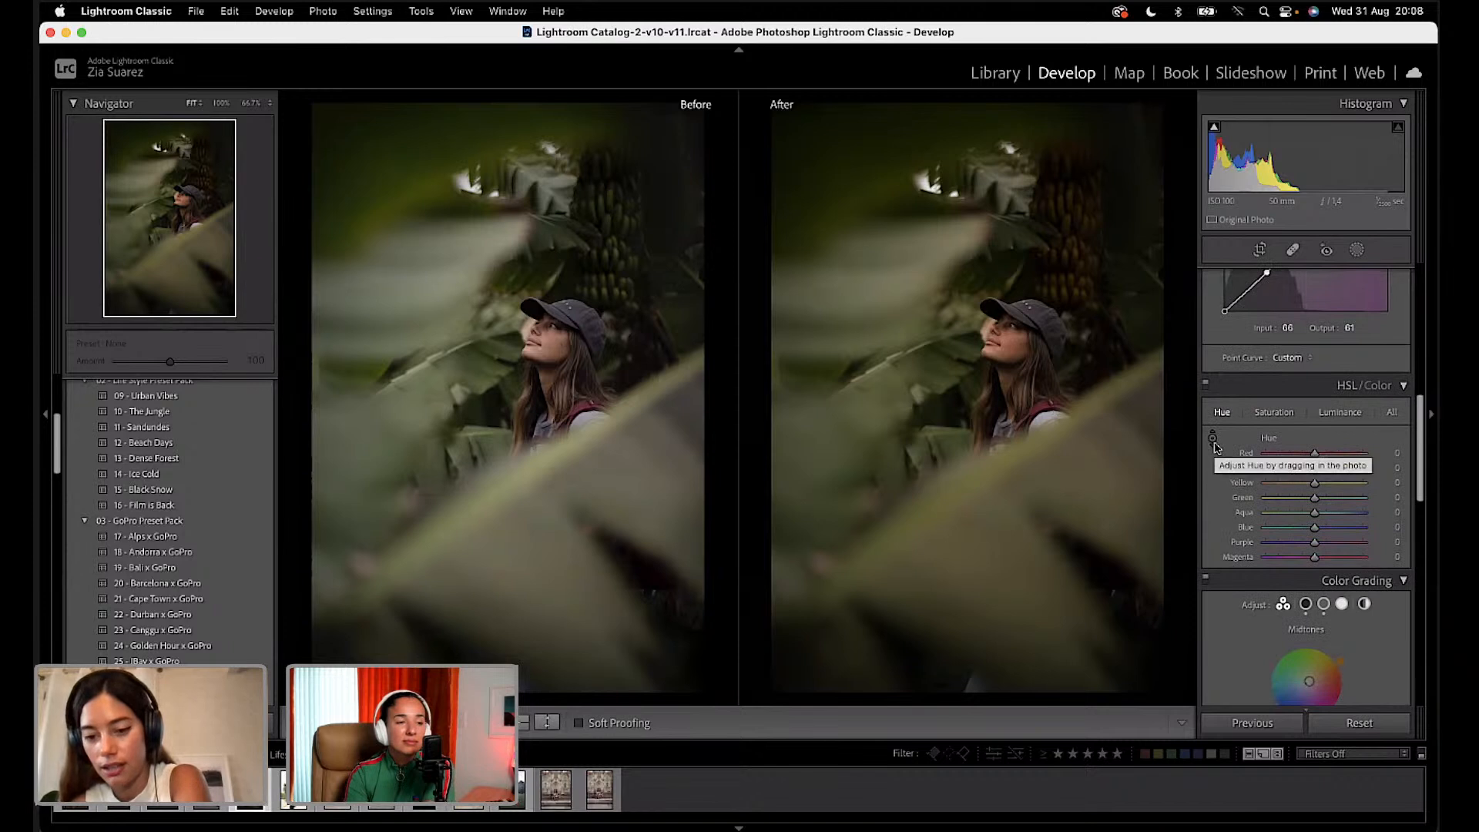
{"action": "scroll", "coordinate": [1215, 447], "scroll_direction": "down", "scroll_amount": 1}
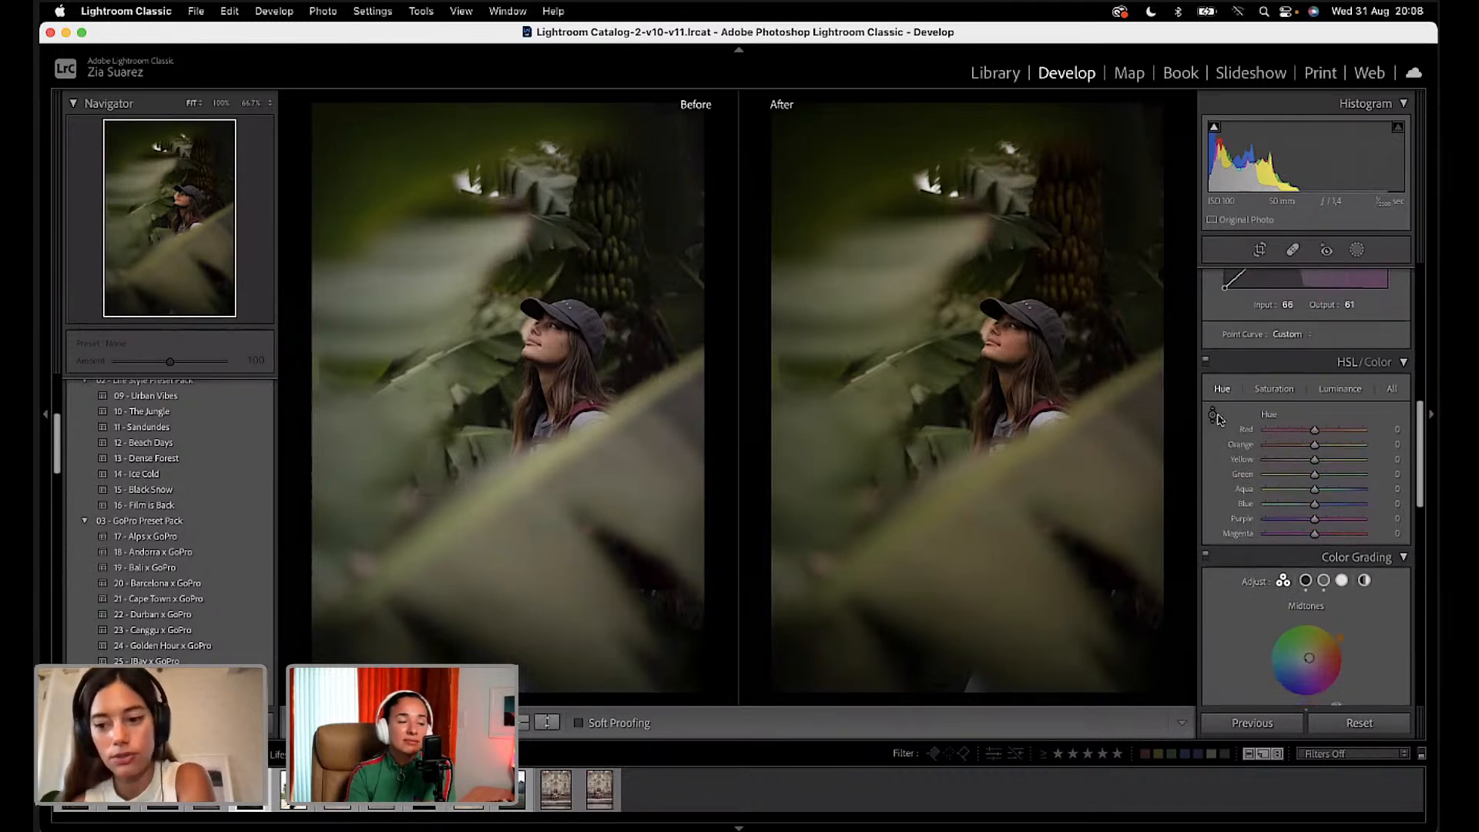
{"action": "scroll", "coordinate": [1219, 419], "scroll_direction": "down", "scroll_amount": 2}
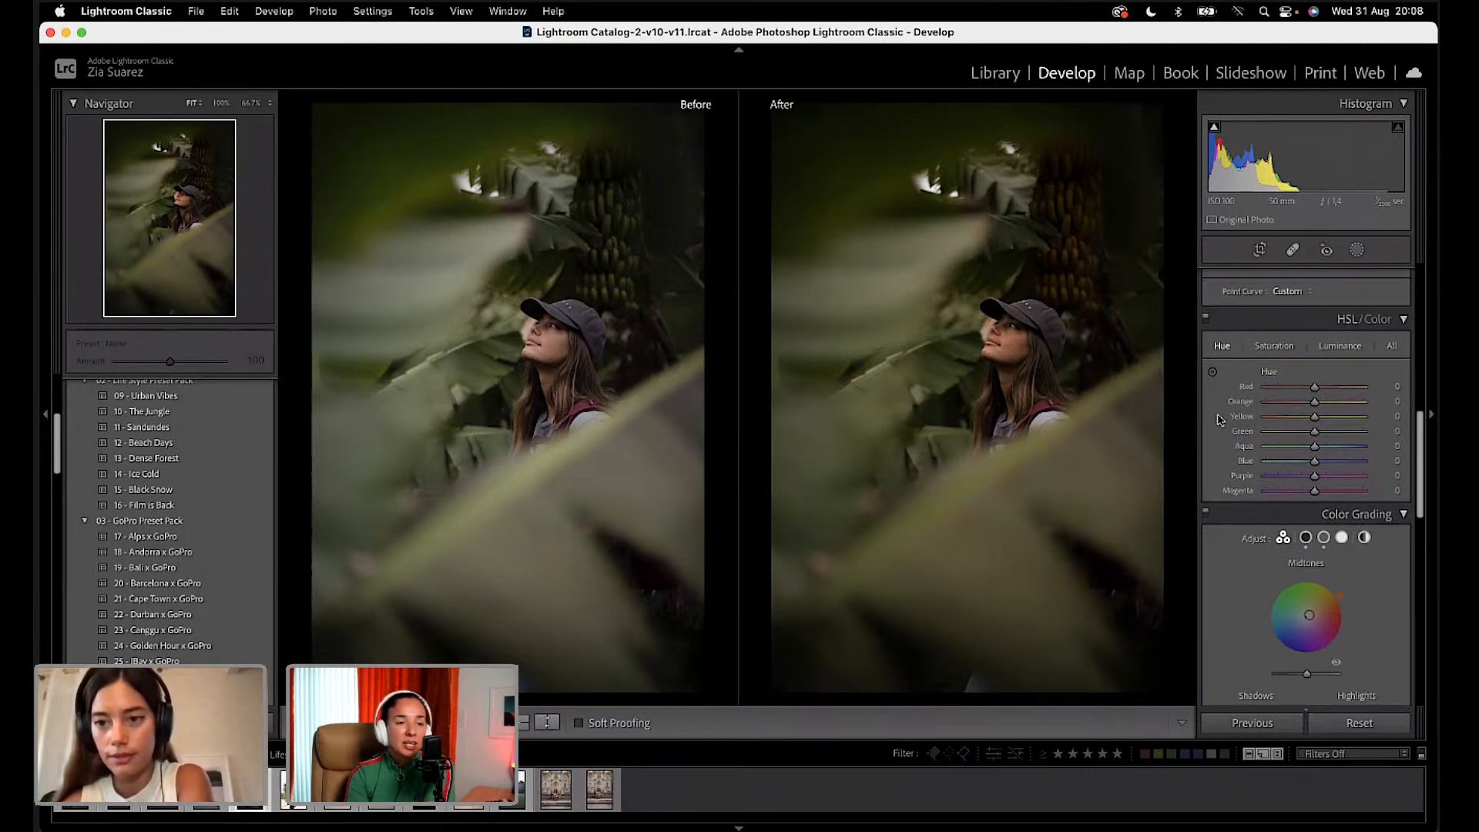
{"action": "left_click", "coordinate": [1213, 372]}
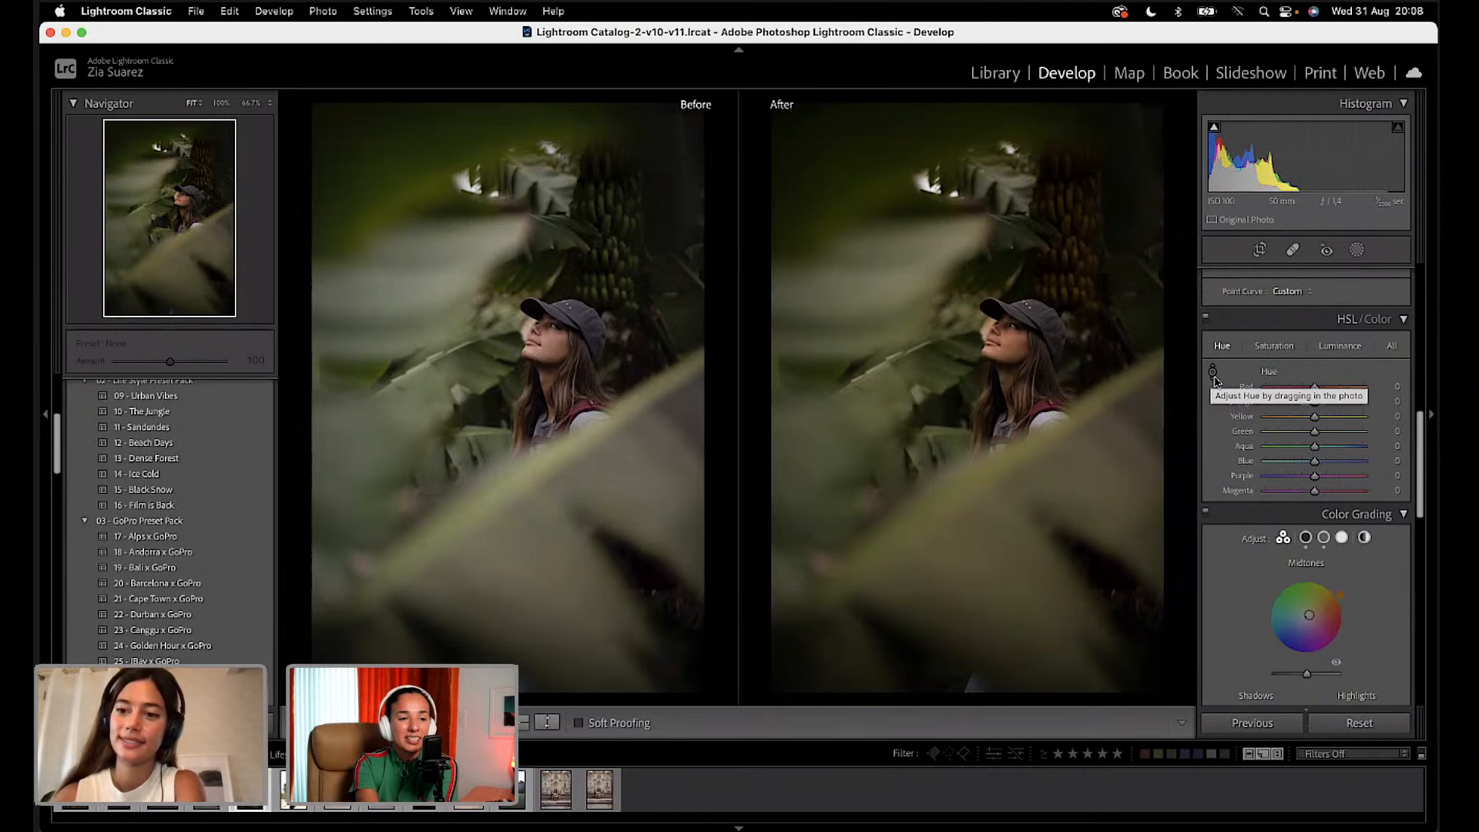
{"action": "left_click", "coordinate": [1213, 373]}
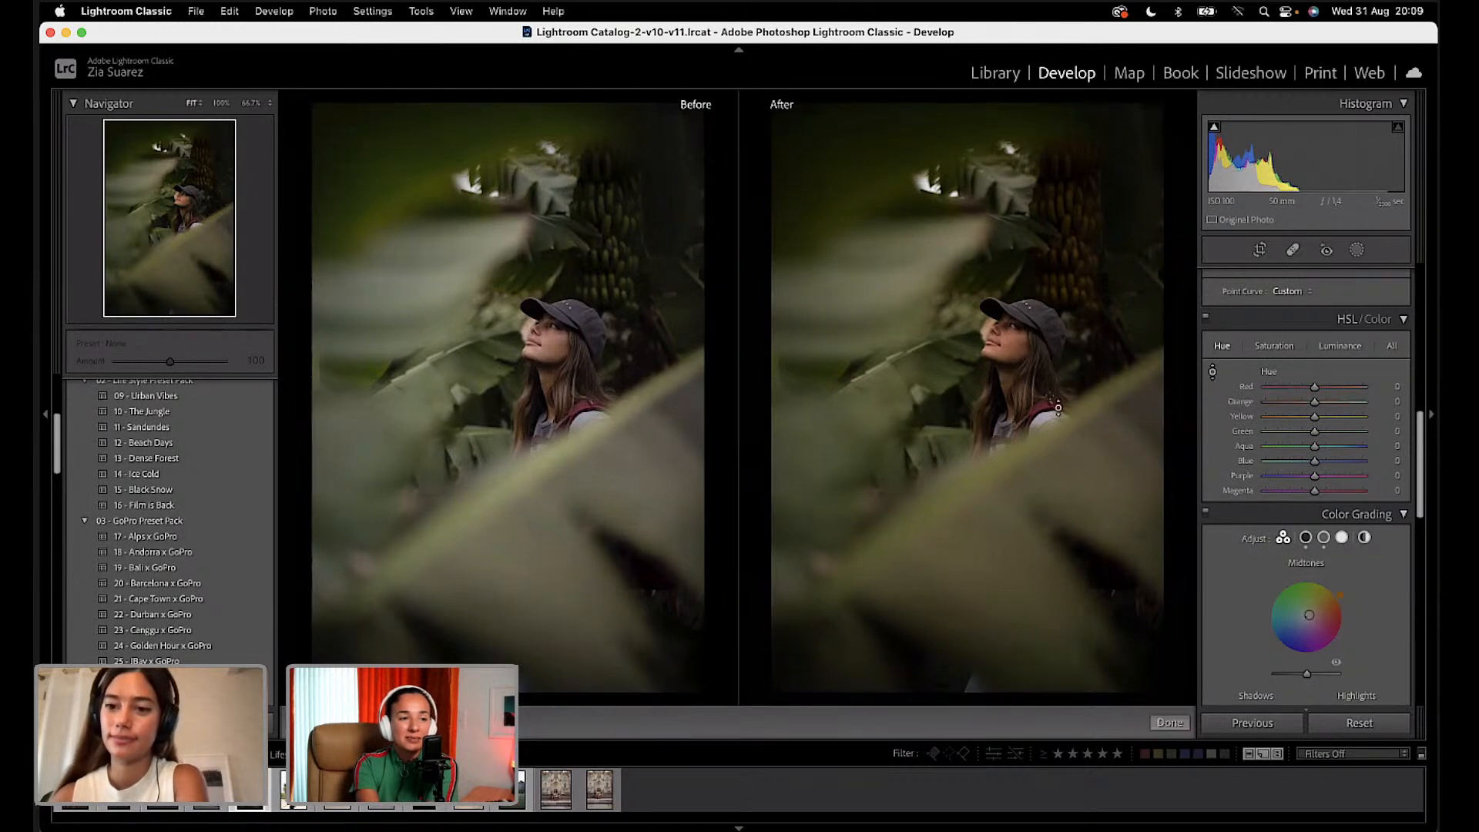
{"action": "mouse_move", "coordinate": [1093, 431]}
{"action": "left_mouse_down"}
{"action": "mouse_move", "coordinate": [1093, 505]}
{"action": "mouse_move", "coordinate": [1093, 364]}
{"action": "mouse_move", "coordinate": [1089, 429]}
{"action": "left_mouse_up"}
{"action": "key", "text": "super+z"}
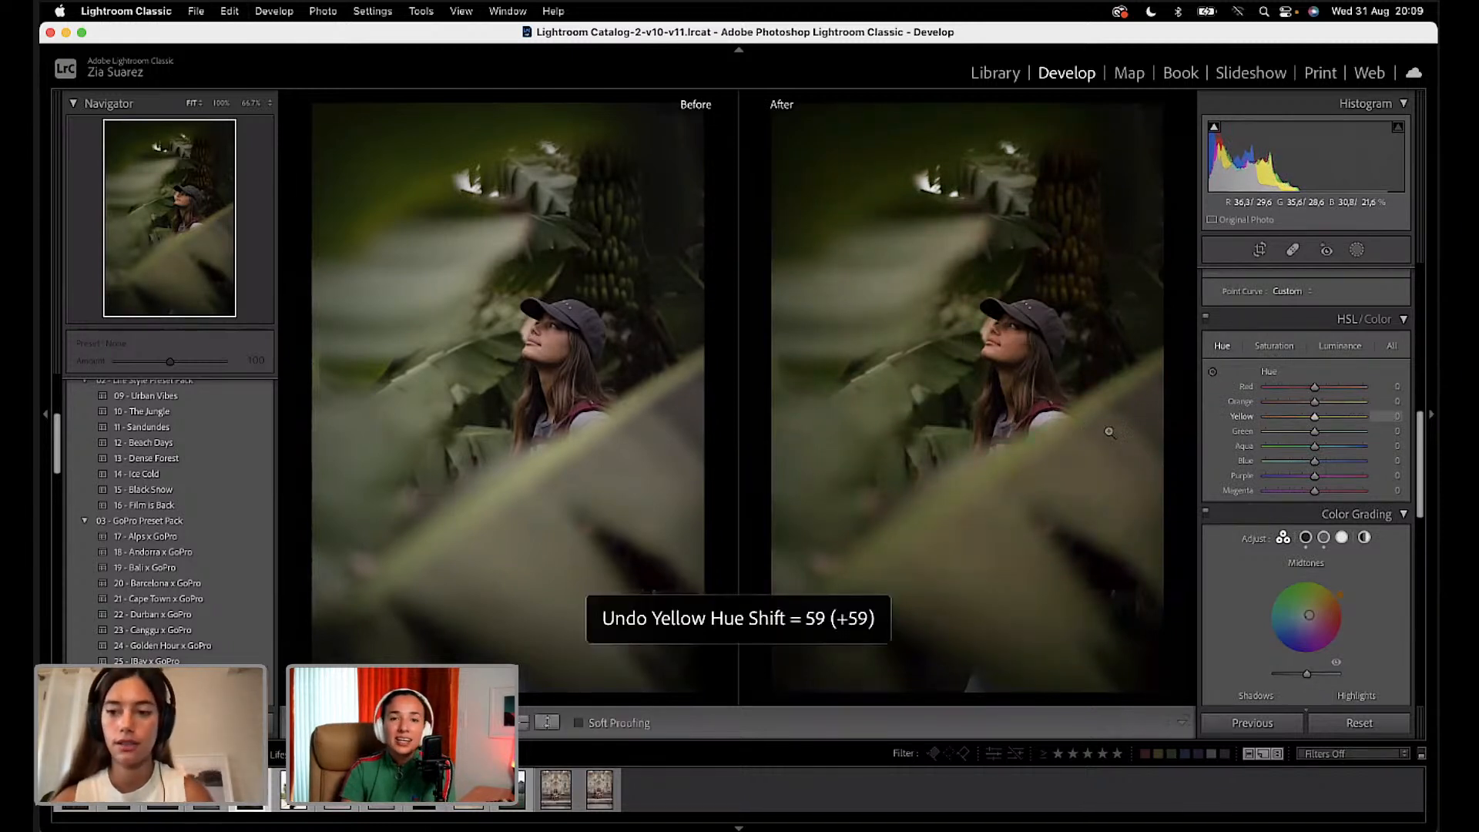
Step: Review the portrait's remaining develop settings, from color grading through transform and effects, and return to the basic adjustments
{"action": "scroll", "coordinate": [1243, 600], "scroll_direction": "down", "scroll_amount": 2}
{"action": "scroll", "coordinate": [1243, 599], "scroll_direction": "up", "scroll_amount": 1}
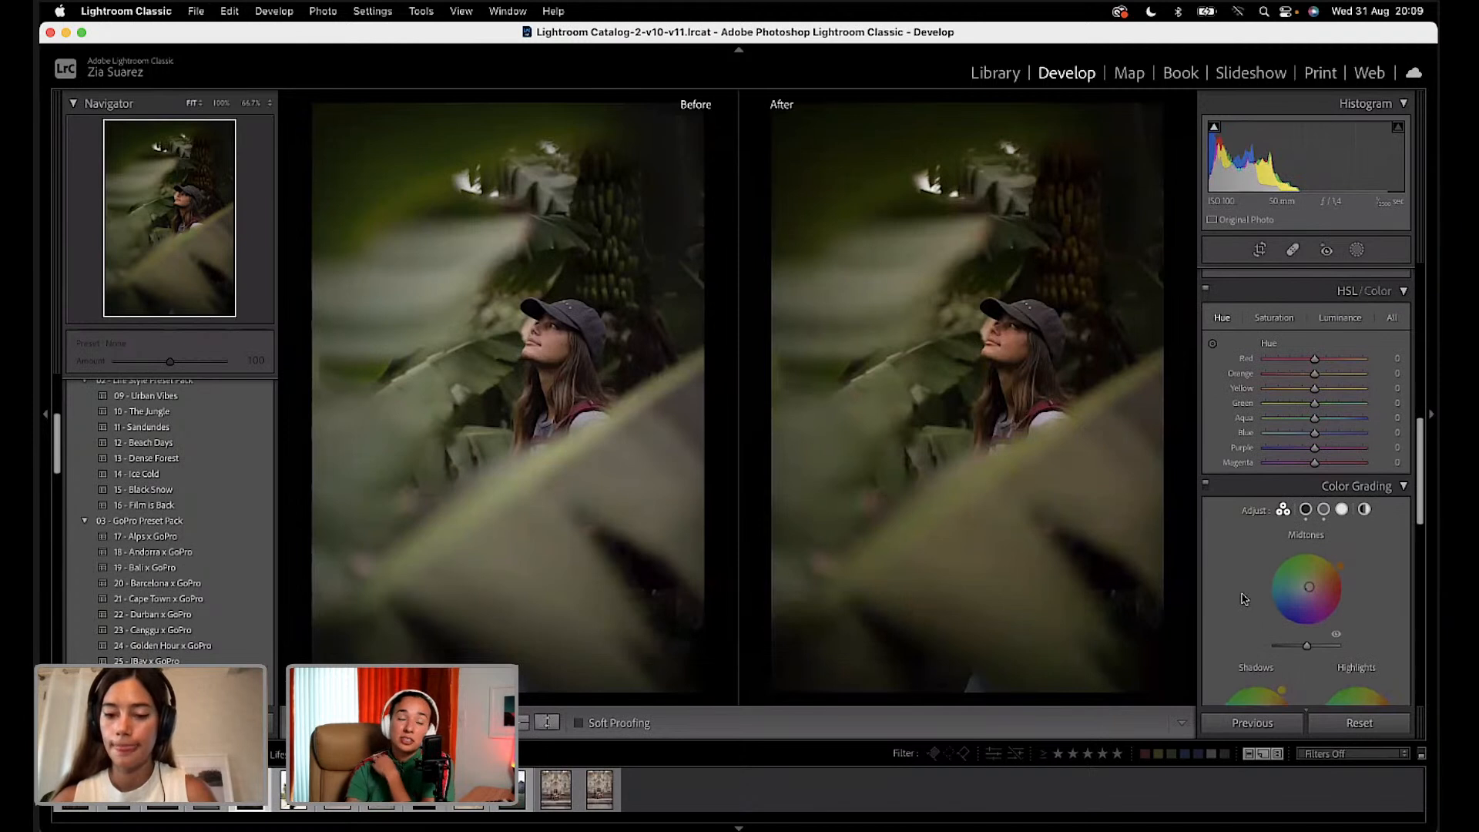
{"action": "scroll", "coordinate": [1242, 598], "scroll_direction": "down", "scroll_amount": 5}
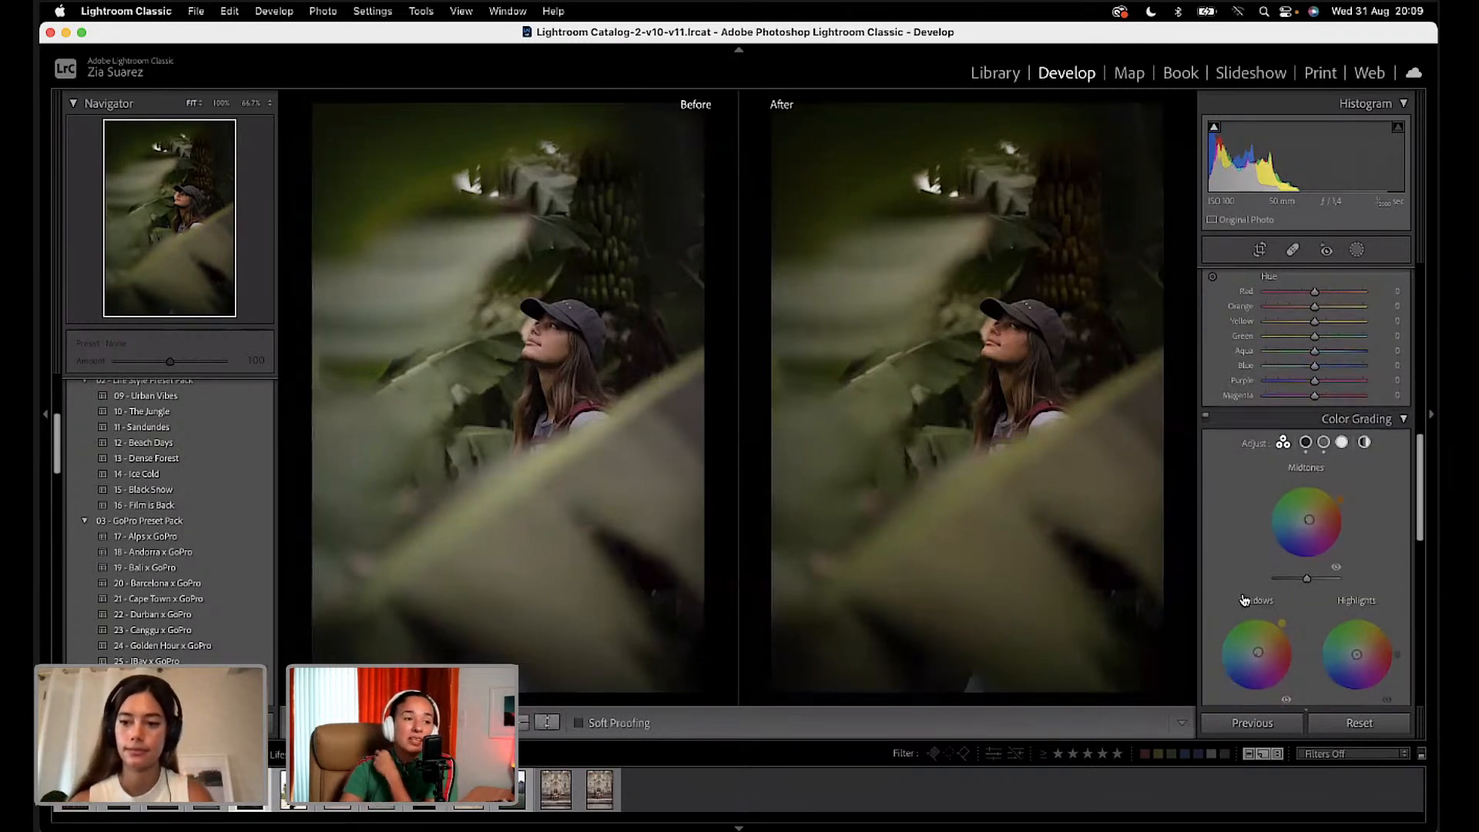
{"action": "scroll", "coordinate": [1243, 598], "scroll_direction": "down", "scroll_amount": 6}
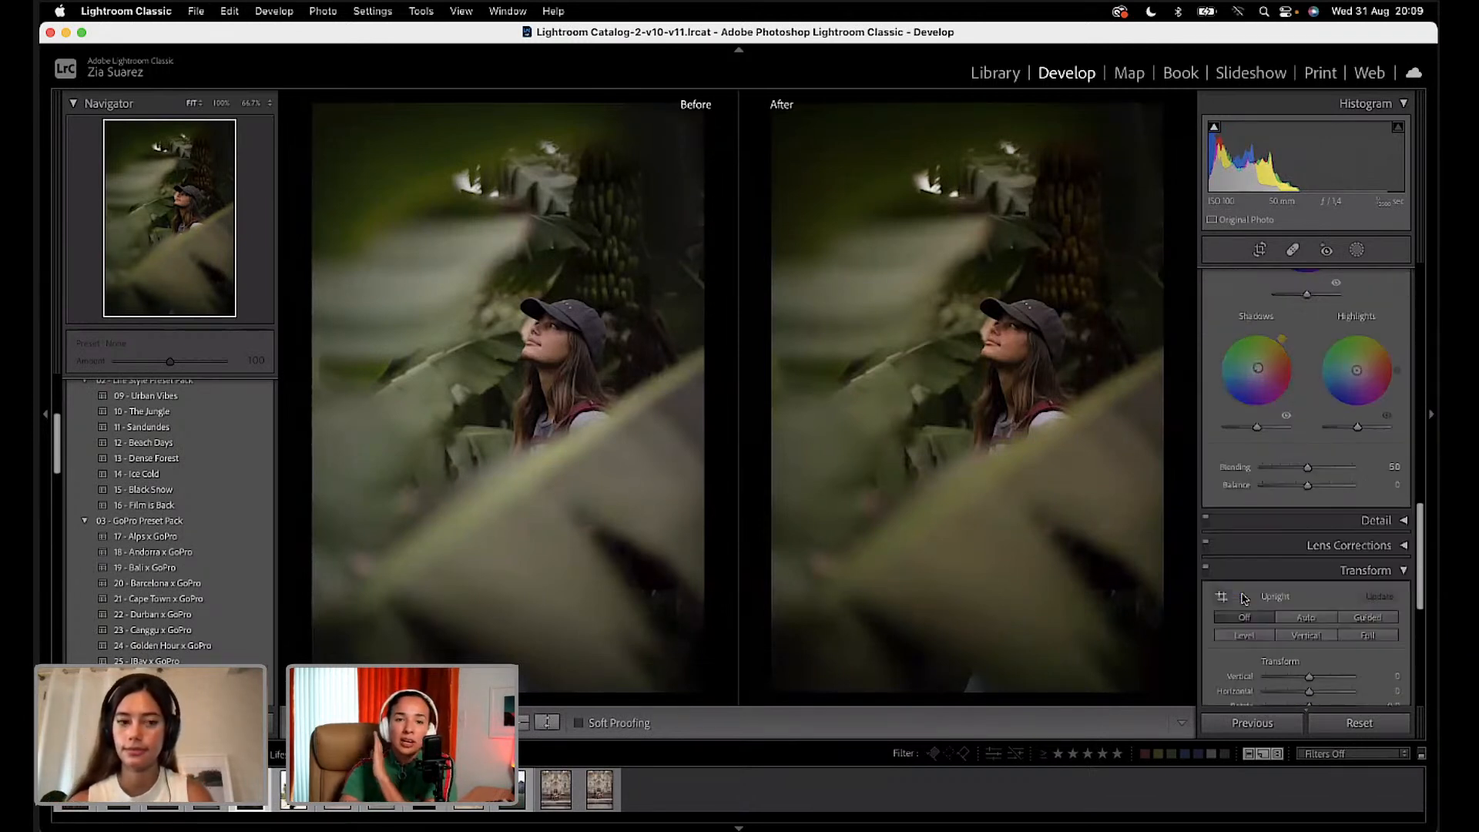
{"action": "scroll", "coordinate": [1244, 599], "scroll_direction": "down", "scroll_amount": 9}
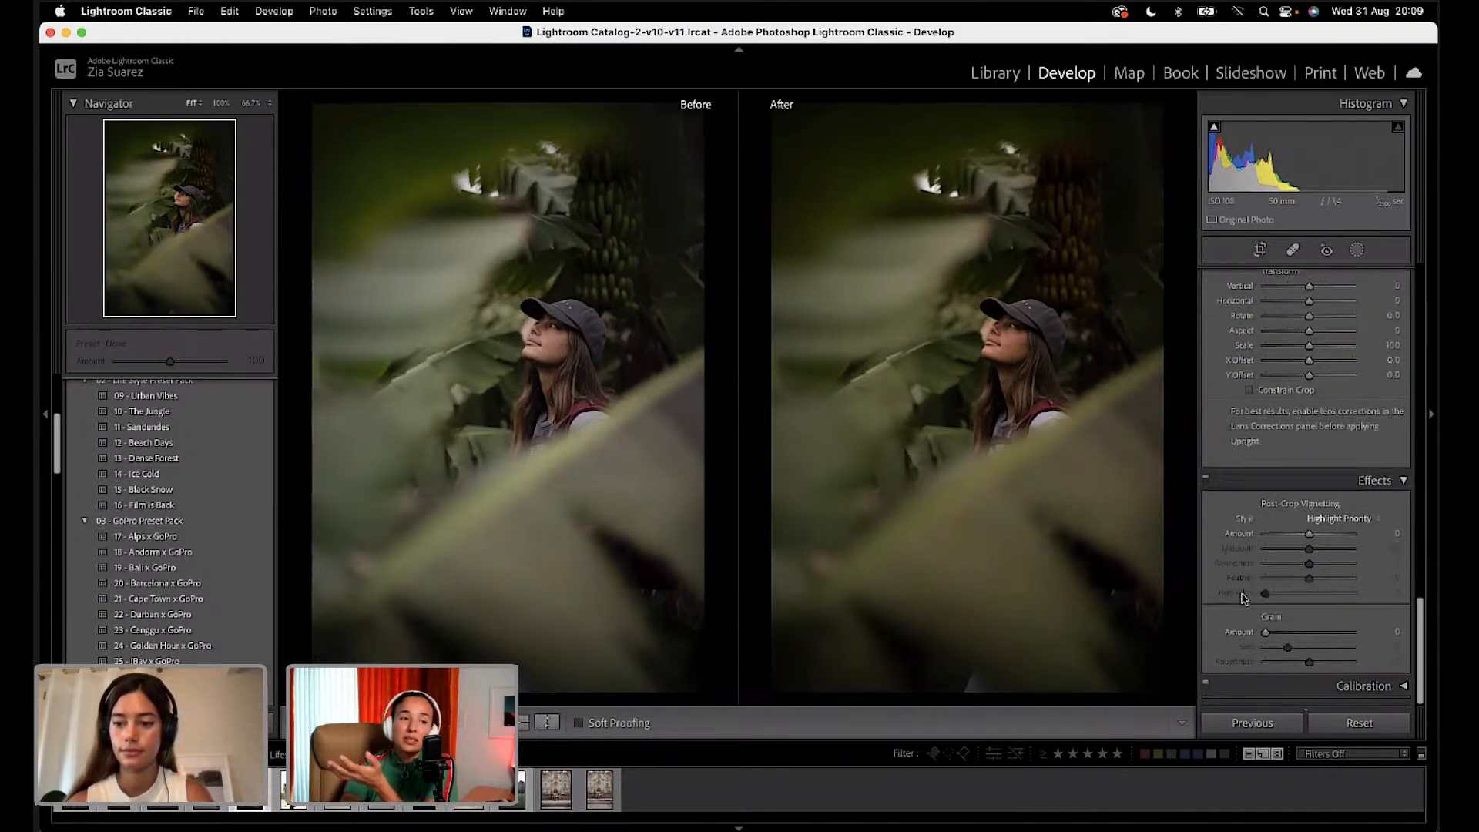
{"action": "scroll", "coordinate": [1242, 598], "scroll_direction": "up", "scroll_amount": 20}
{"action": "scroll", "coordinate": [1242, 599], "scroll_direction": "down", "scroll_amount": 1}
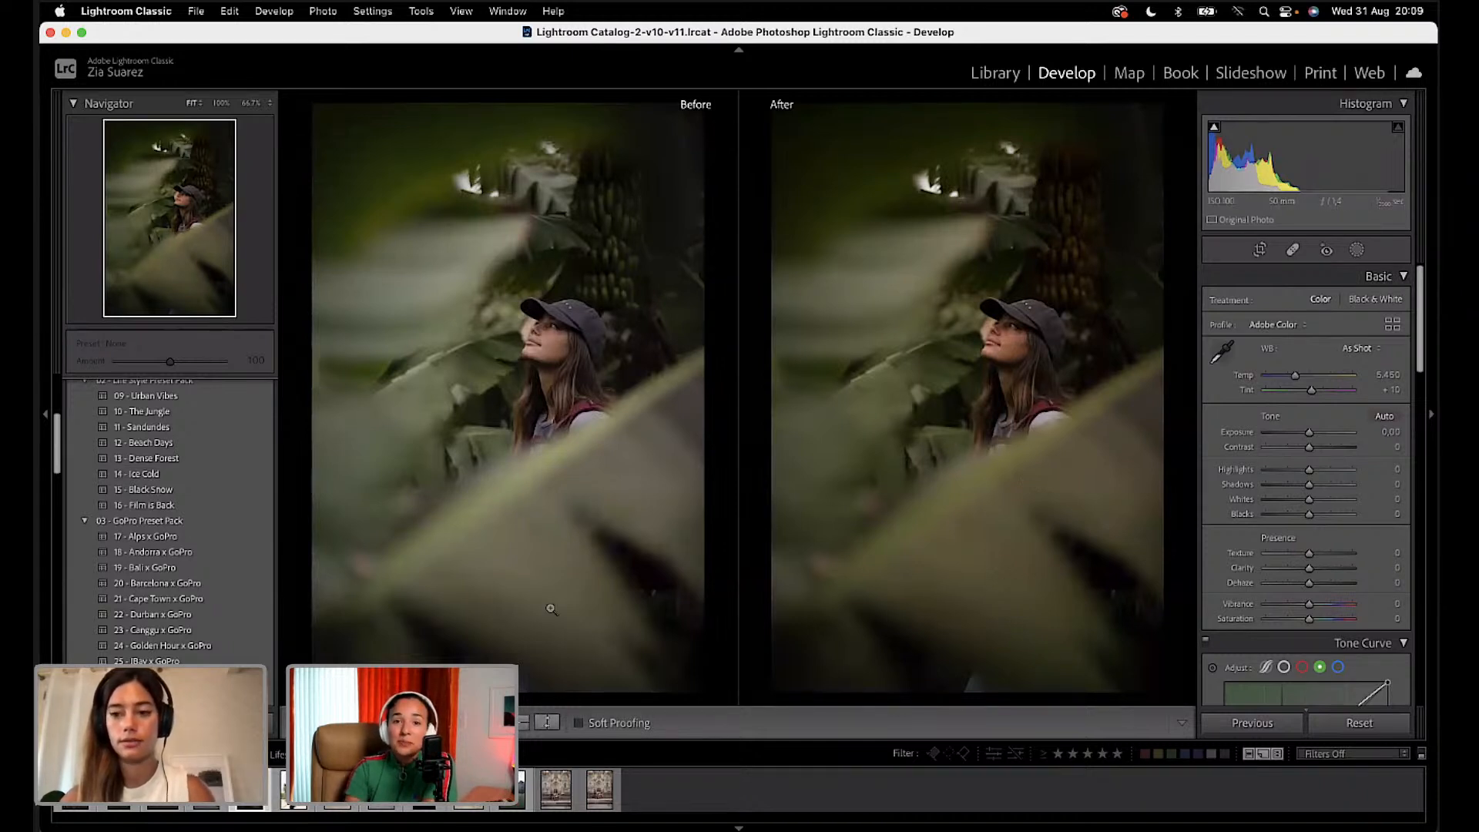
{"action": "scroll", "coordinate": [1354, 428], "scroll_direction": "up", "scroll_amount": 1}
{"action": "scroll", "coordinate": [1355, 428], "scroll_direction": "down", "scroll_amount": 1}
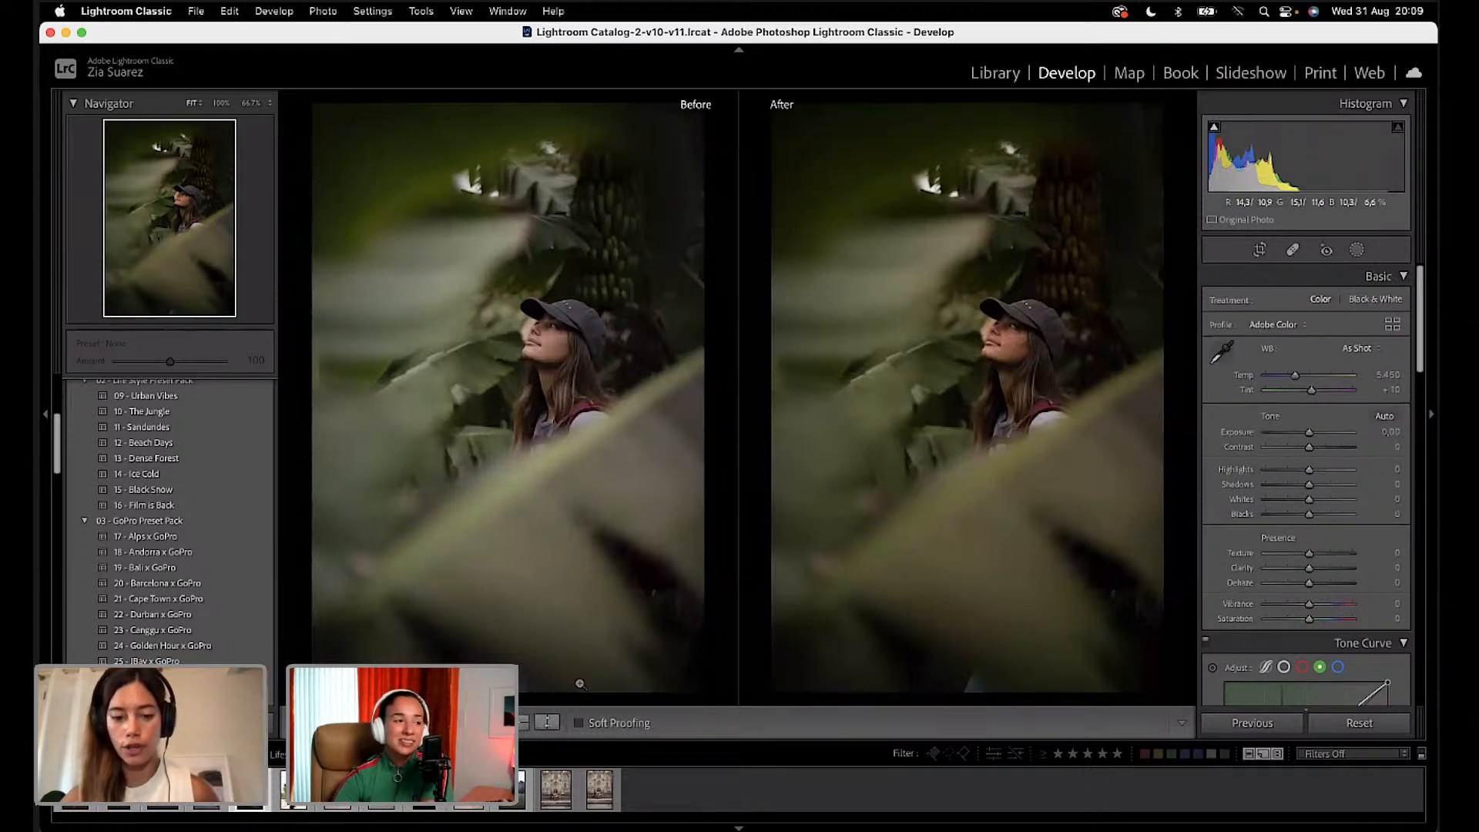
Step: Open the photo of the group on the cathedral steps and examine its Effects, Guided Upright transform and basic settings
{"action": "left_click", "coordinate": [600, 794]}
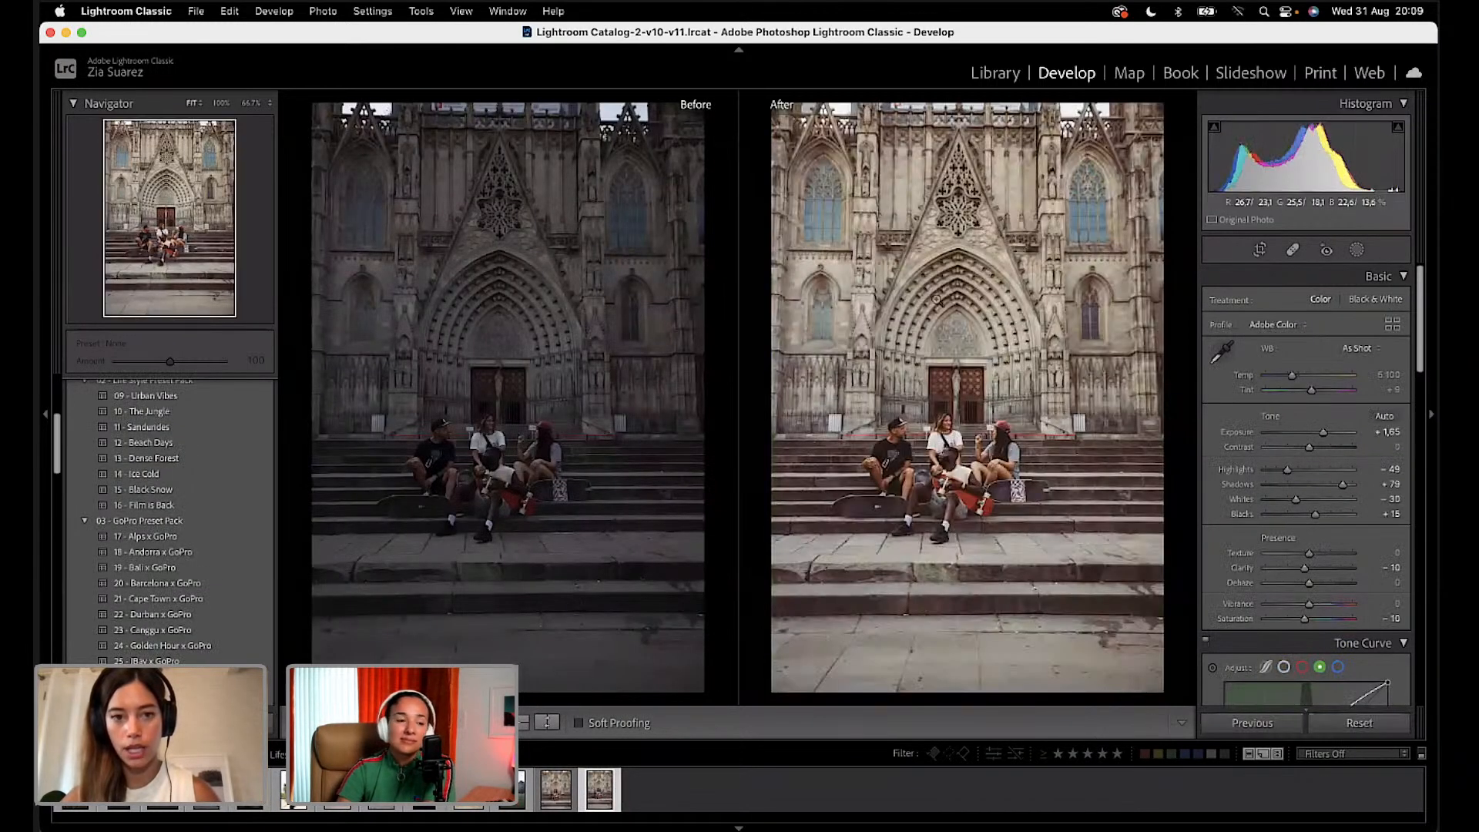
{"action": "scroll", "coordinate": [1355, 462], "scroll_direction": "down", "scroll_amount": 15}
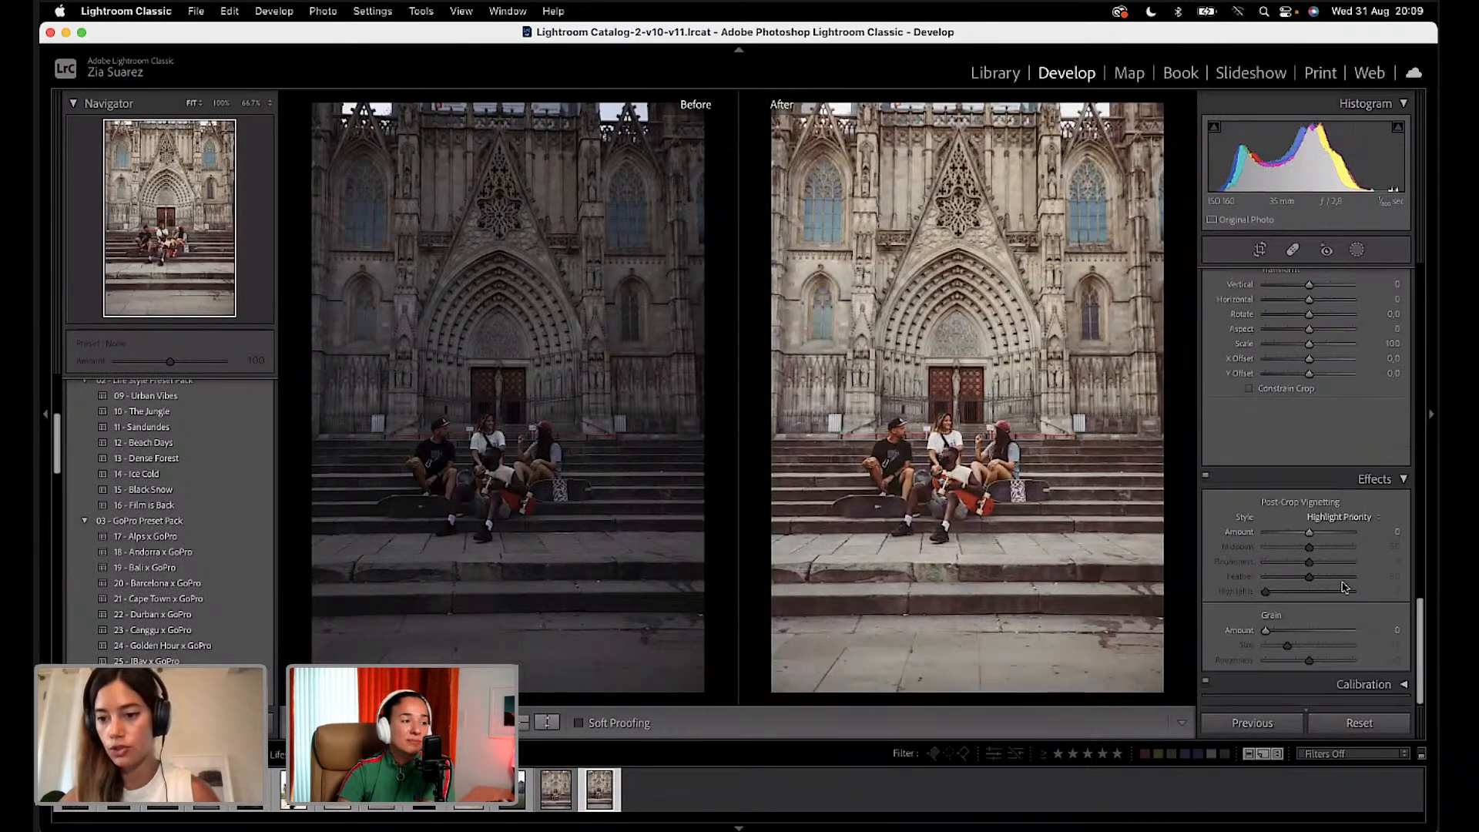
{"action": "scroll", "coordinate": [1355, 462], "scroll_direction": "up", "scroll_amount": 5}
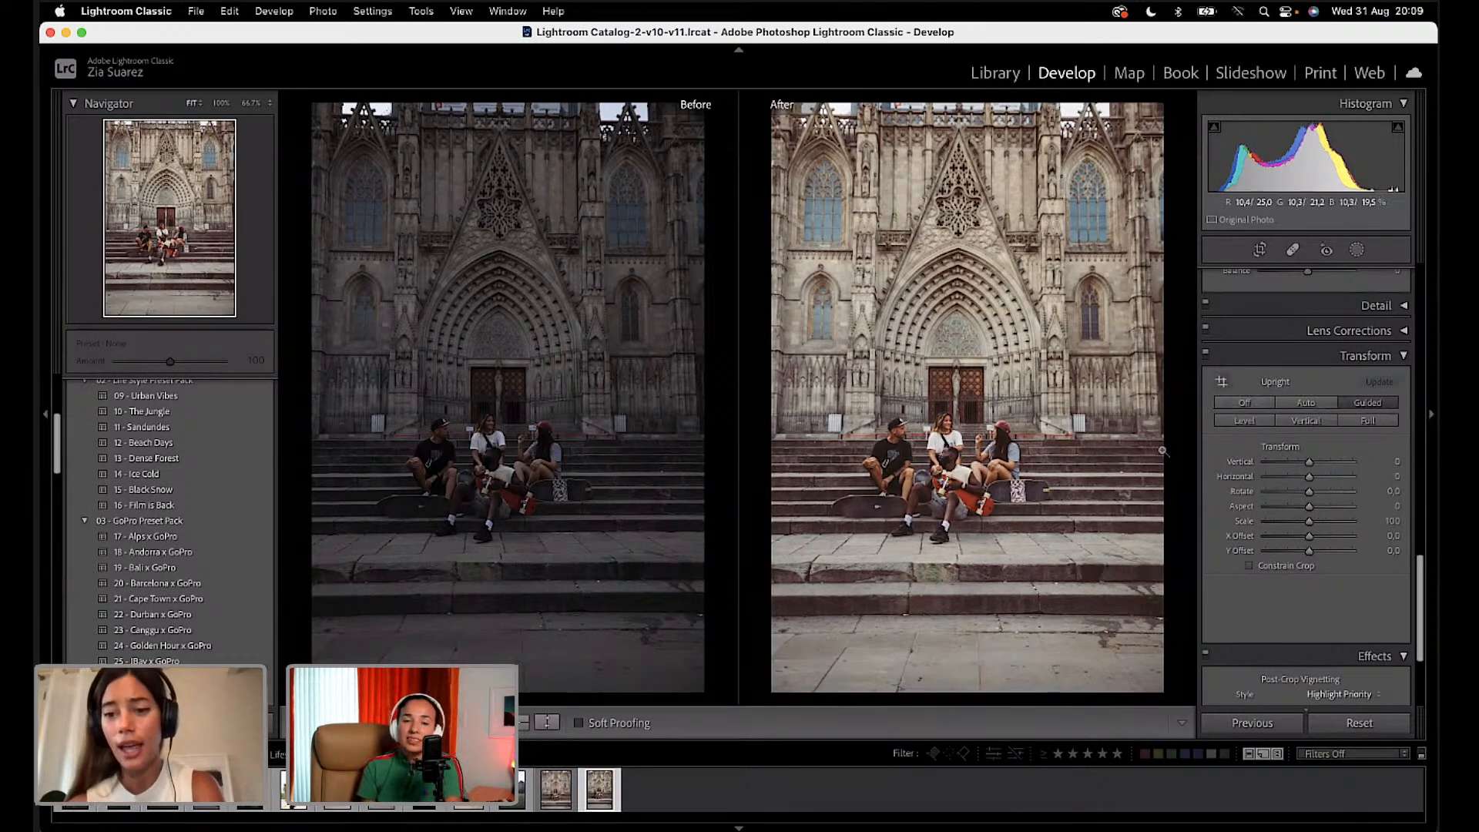
{"action": "left_click", "coordinate": [1222, 380]}
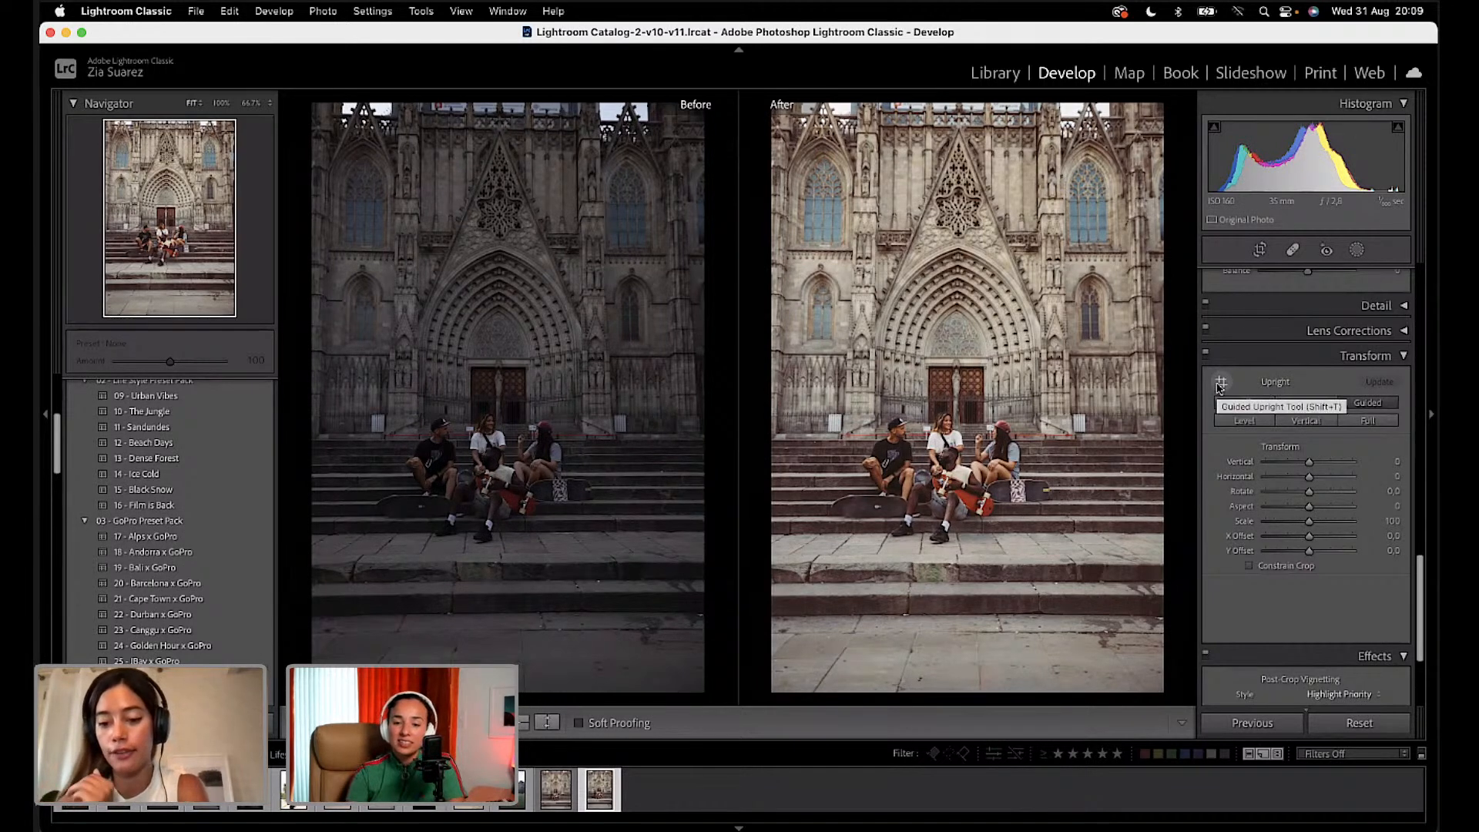
{"action": "scroll", "coordinate": [1231, 396], "scroll_direction": "up", "scroll_amount": 4}
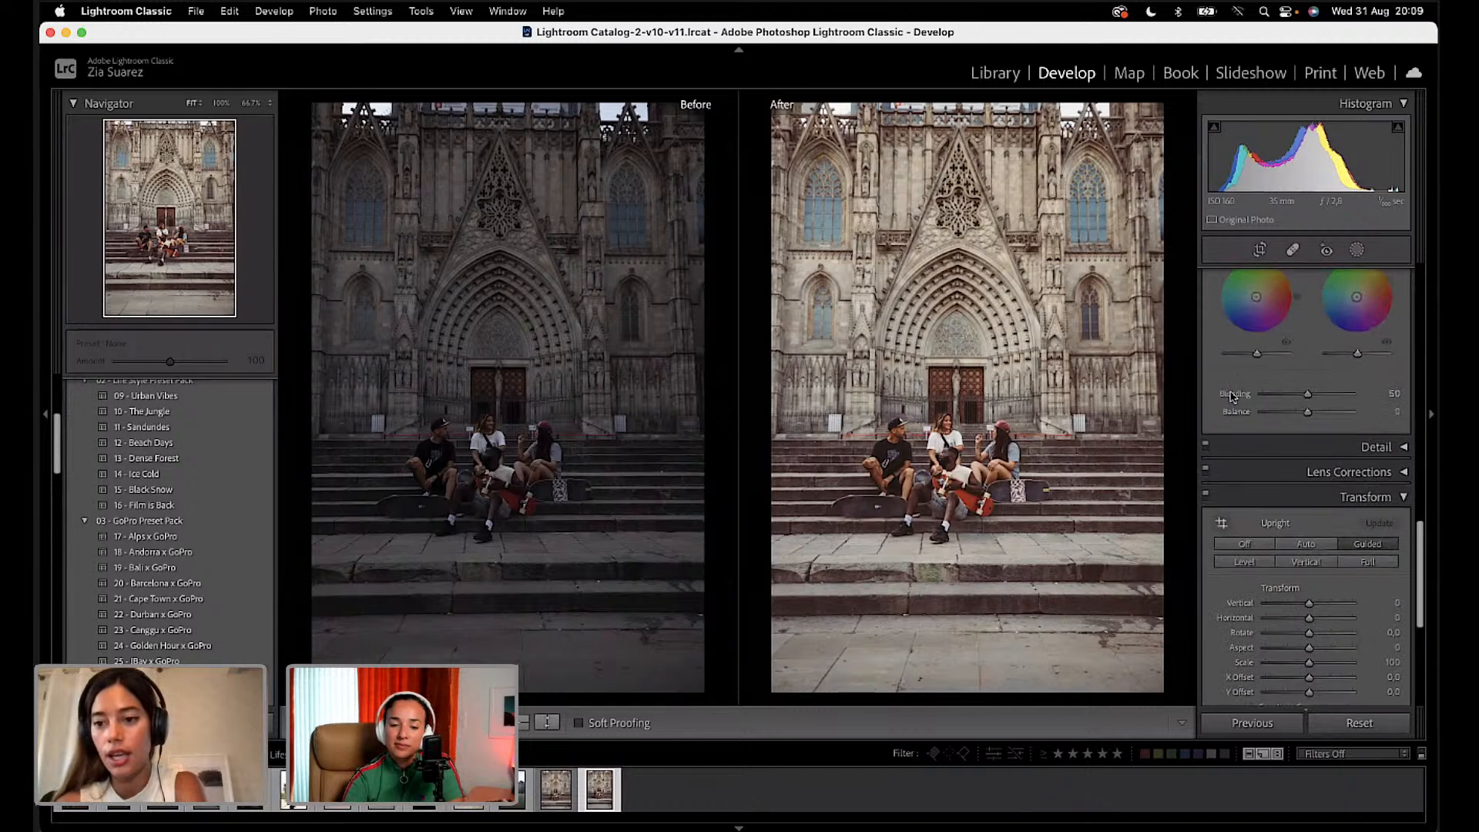
{"action": "scroll", "coordinate": [1230, 395], "scroll_direction": "up", "scroll_amount": 15}
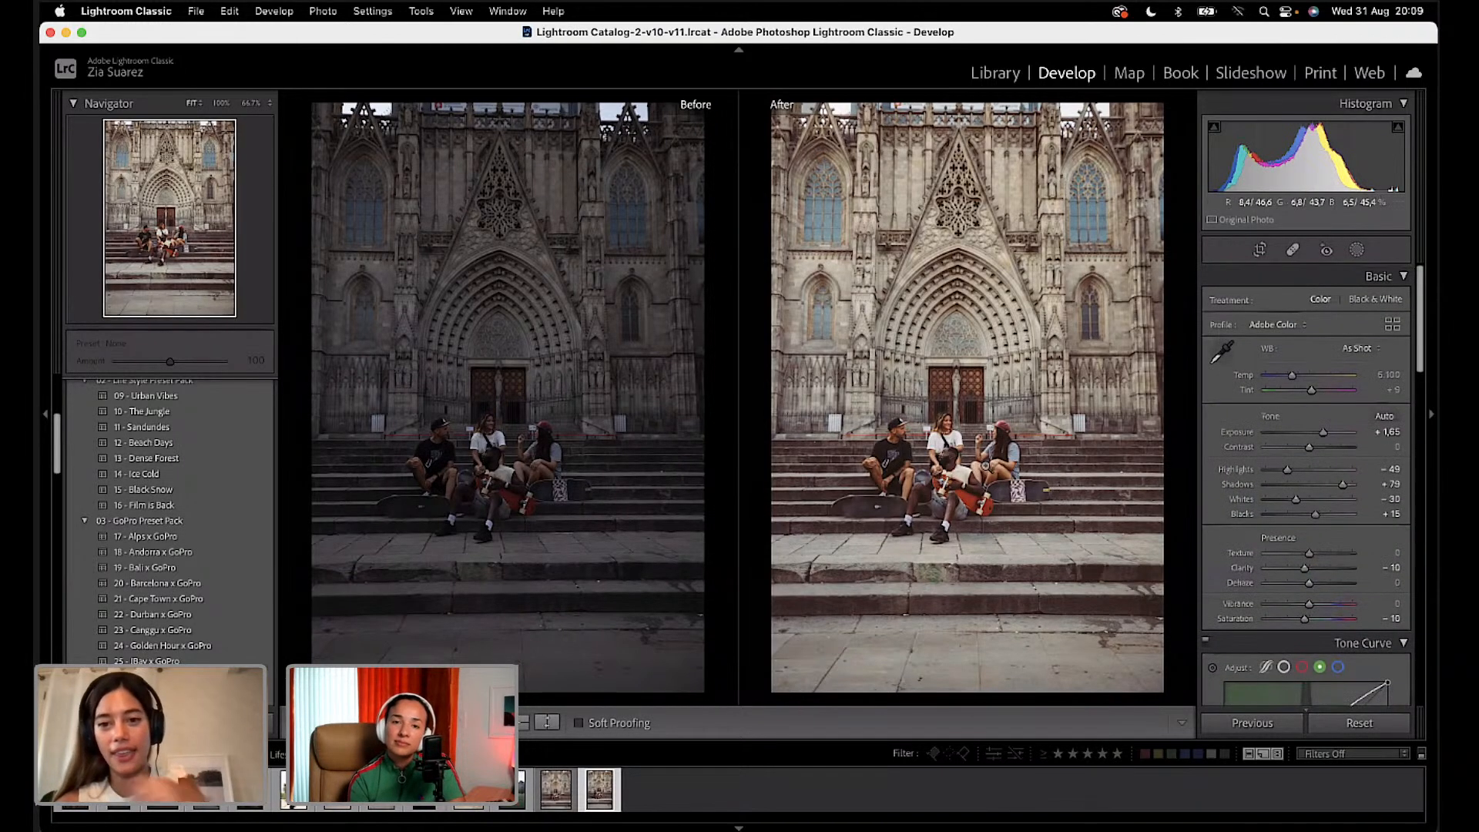
Step: Compare the before and after versions of the alley group portrait and the cathedral steps photo
{"action": "left_click", "coordinate": [75, 789]}
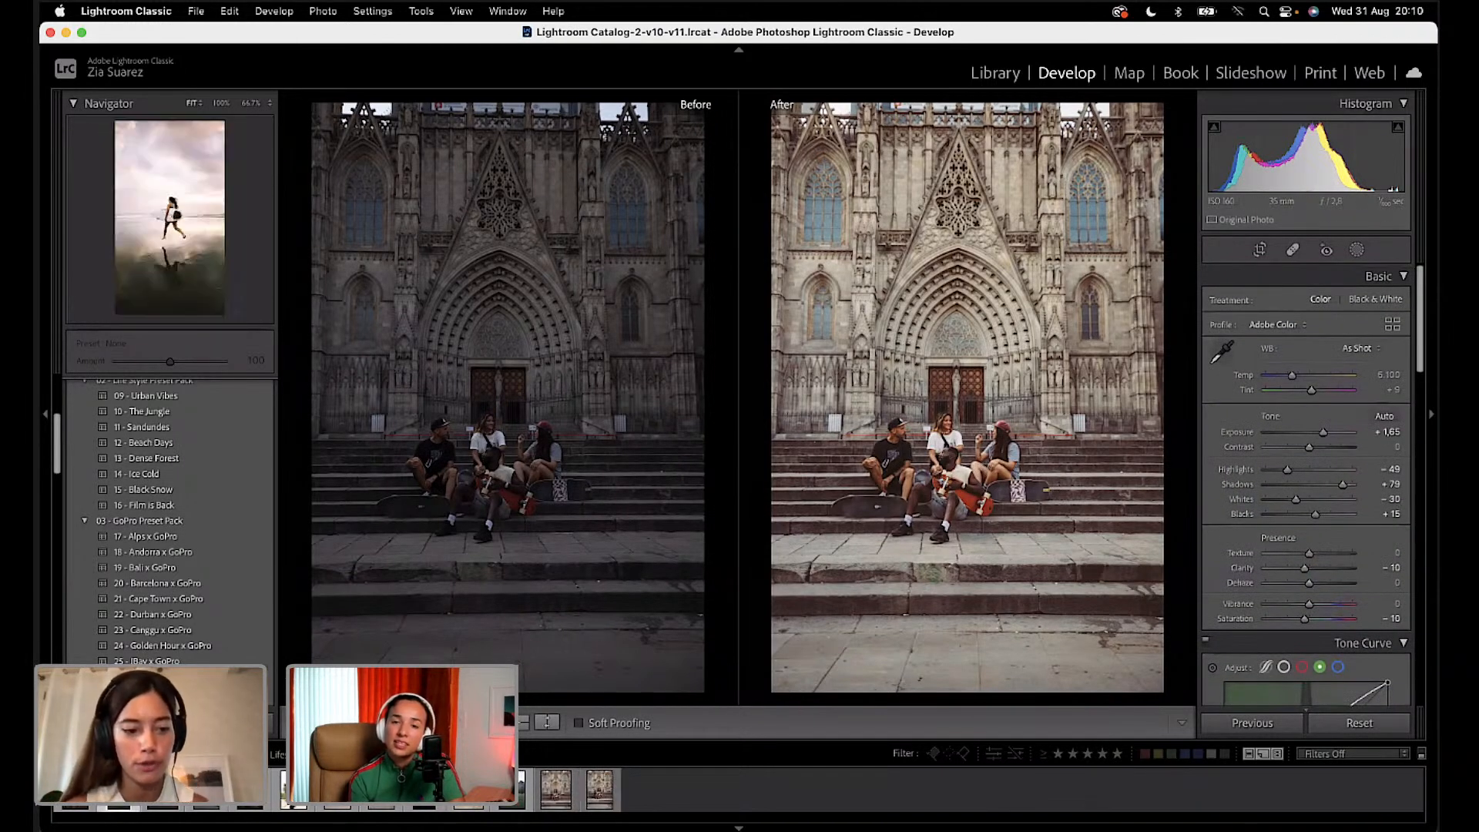
{"action": "key", "text": "Right"}
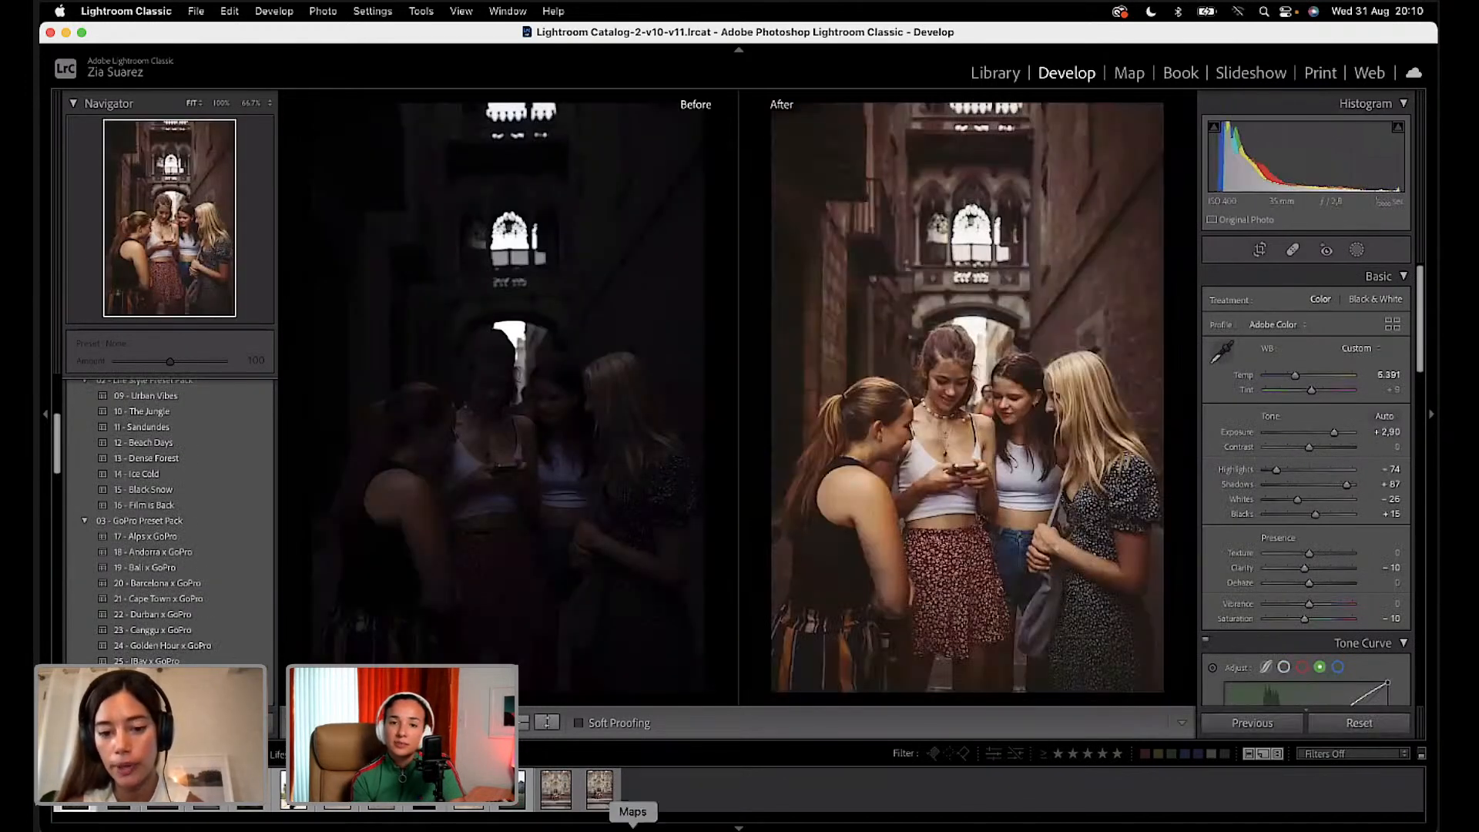
{"action": "left_click", "coordinate": [604, 793]}
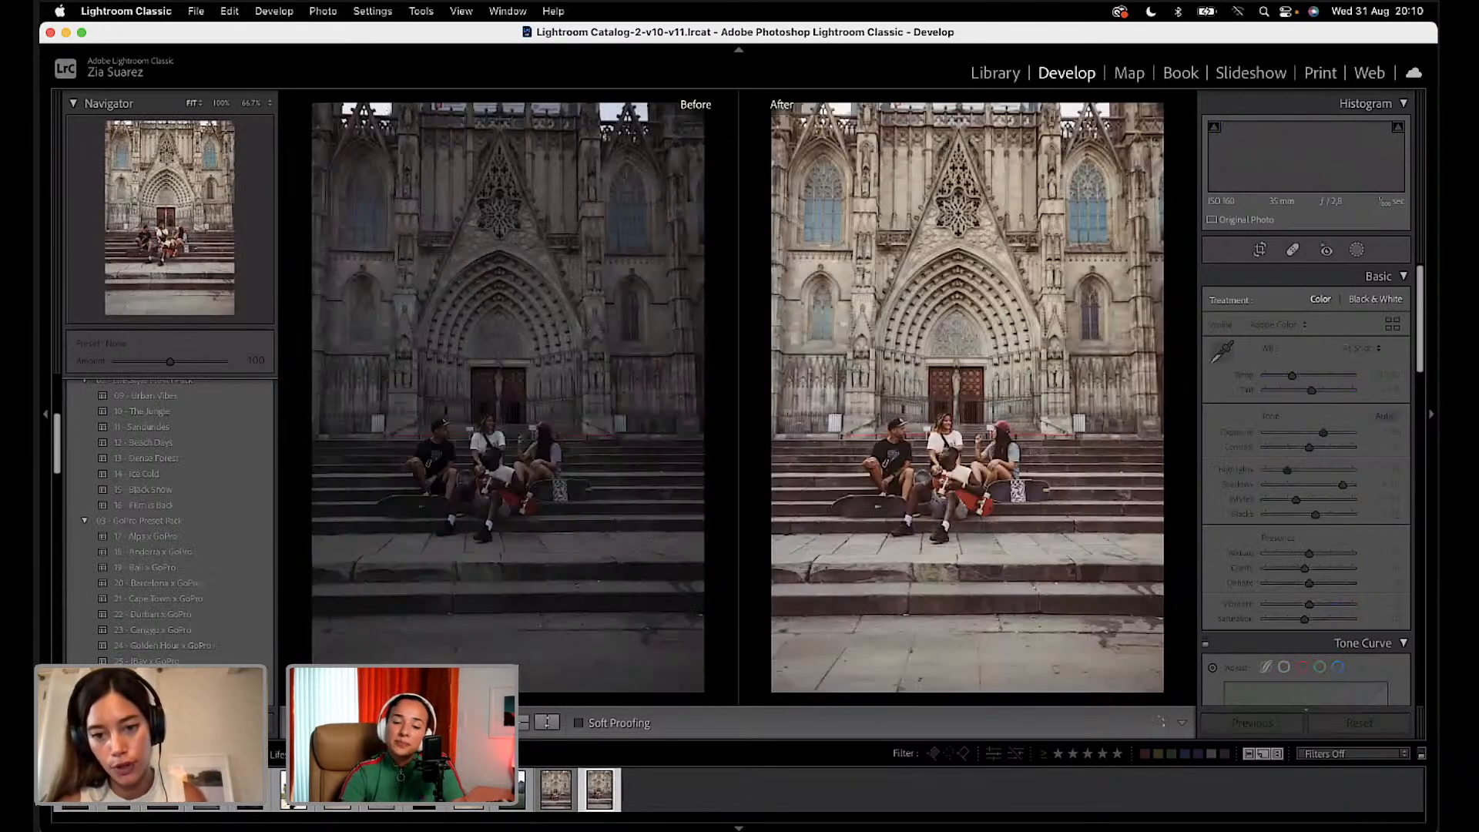
{"action": "left_click", "coordinate": [424, 793]}
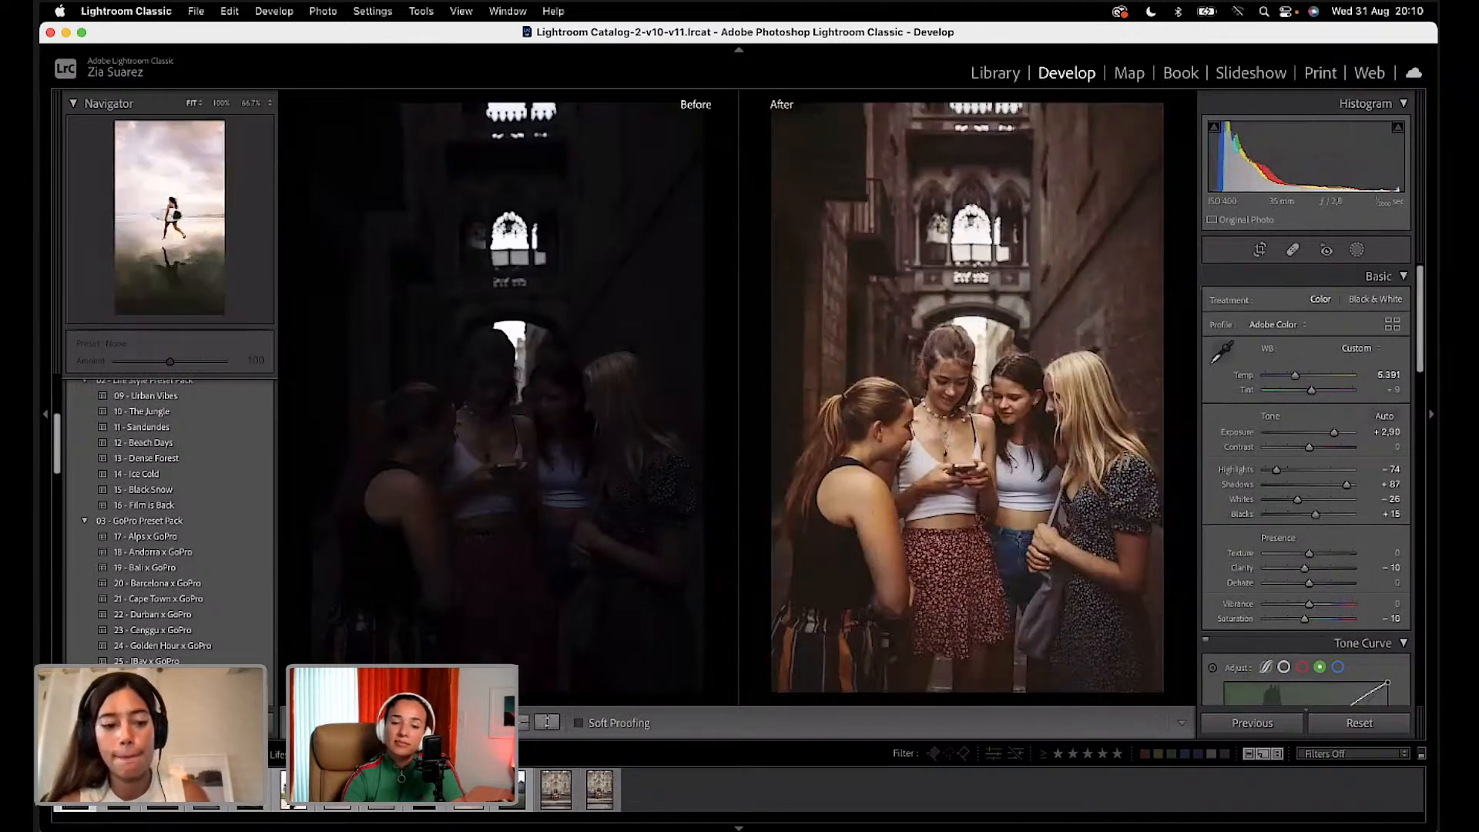
Step: Open the beach surfer photo, inspect its existing mask, and close the masking tools
{"action": "left_click", "coordinate": [382, 794]}
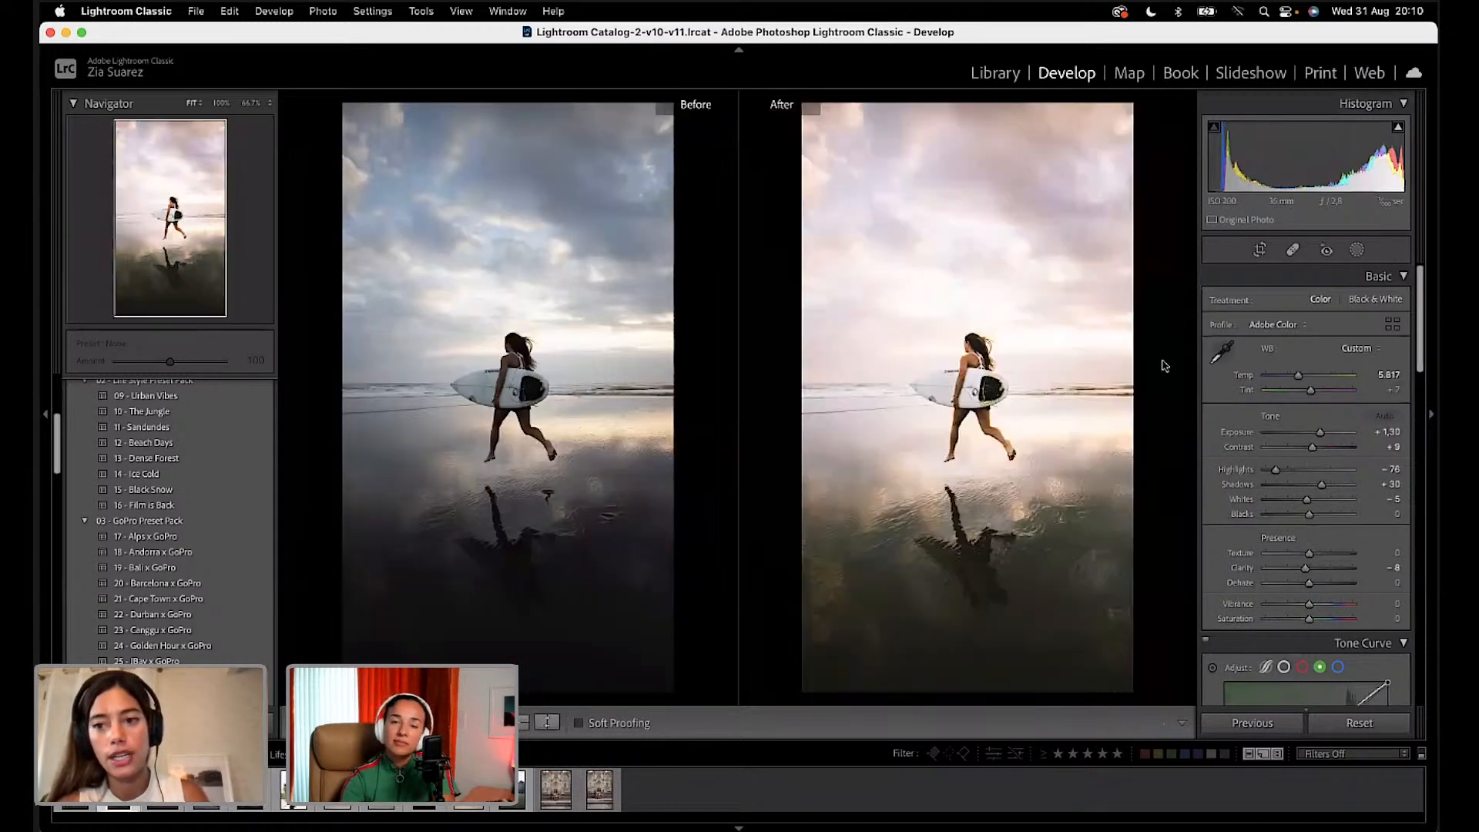
{"action": "left_click", "coordinate": [1360, 250]}
{"action": "mouse_move", "coordinate": [1061, 159]}
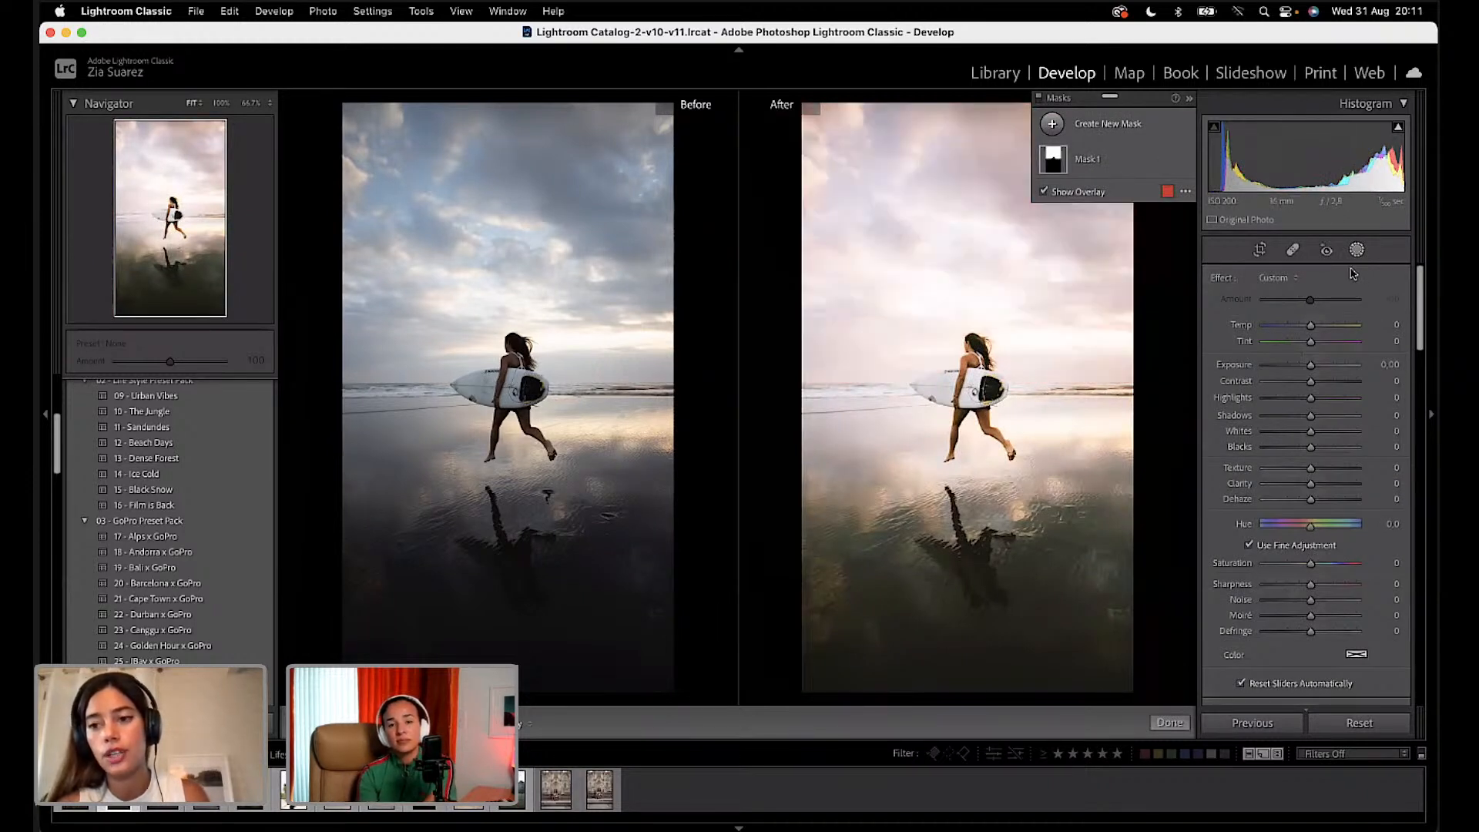
{"action": "left_click", "coordinate": [1357, 252]}
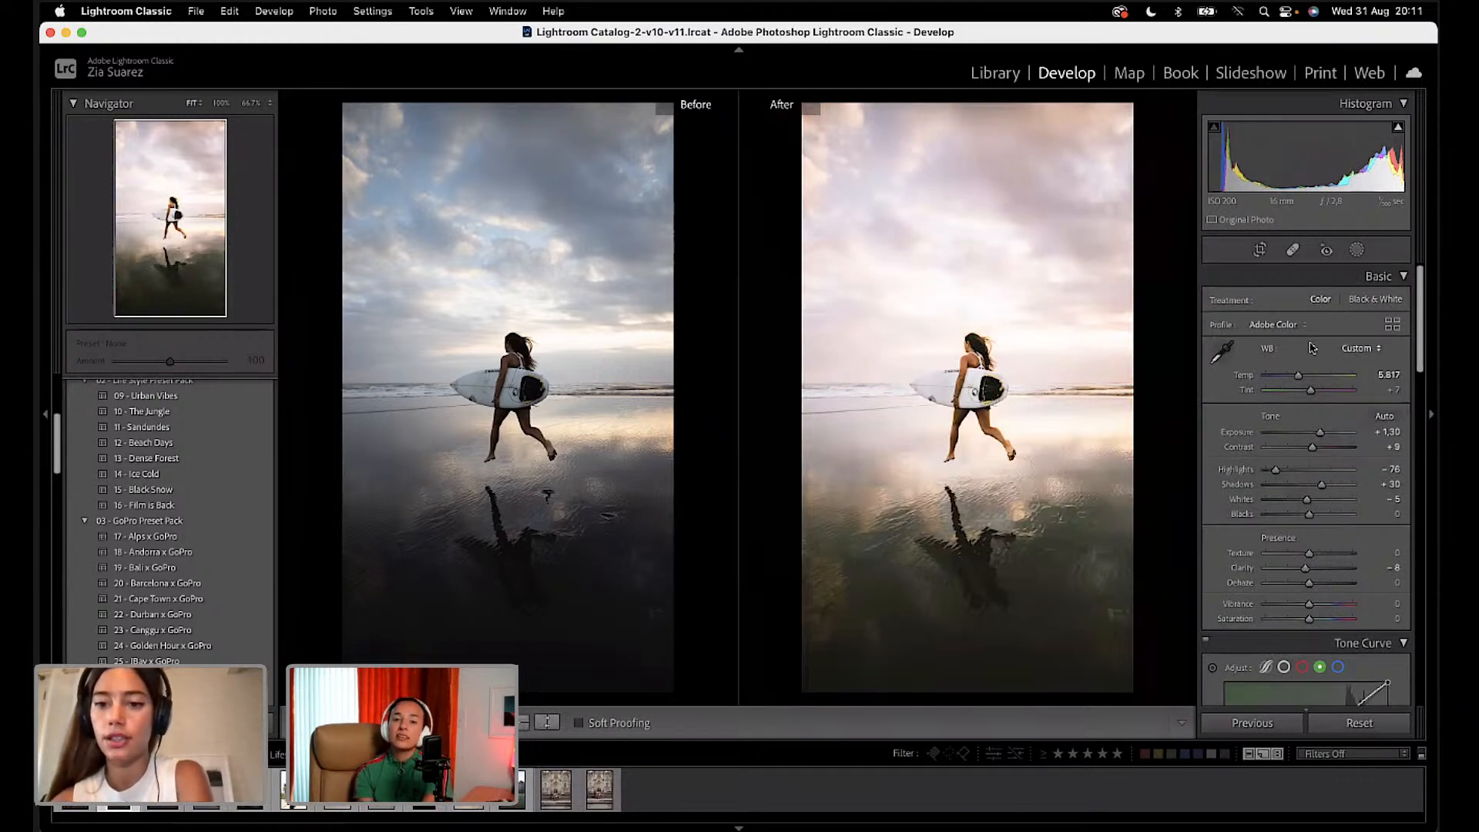
Step: Open the boat window photo and set its green tone curve's black point to input 0, output 17
{"action": "left_click", "coordinate": [162, 806]}
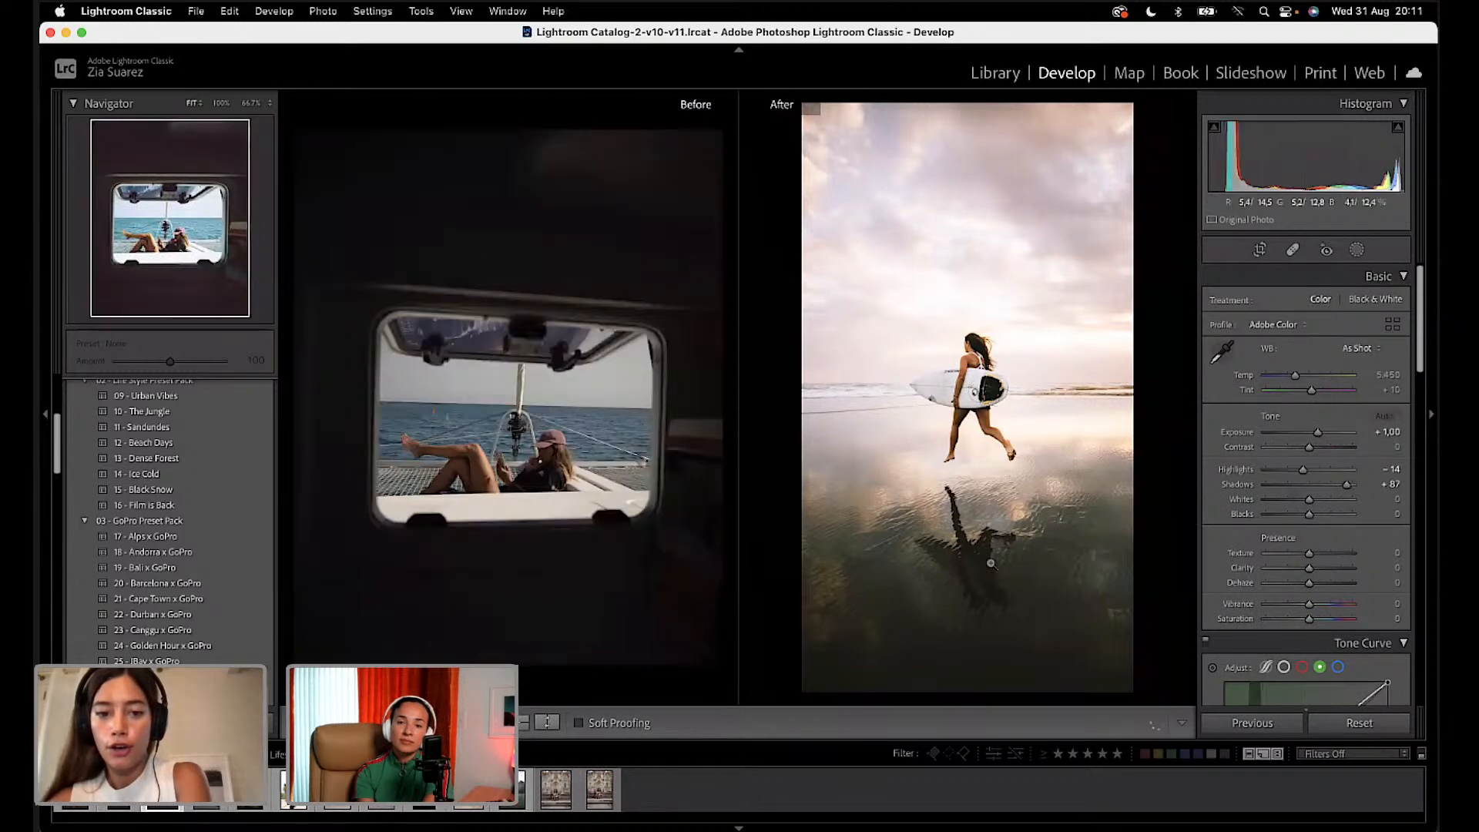
{"action": "scroll", "coordinate": [1233, 477], "scroll_direction": "down", "scroll_amount": 5}
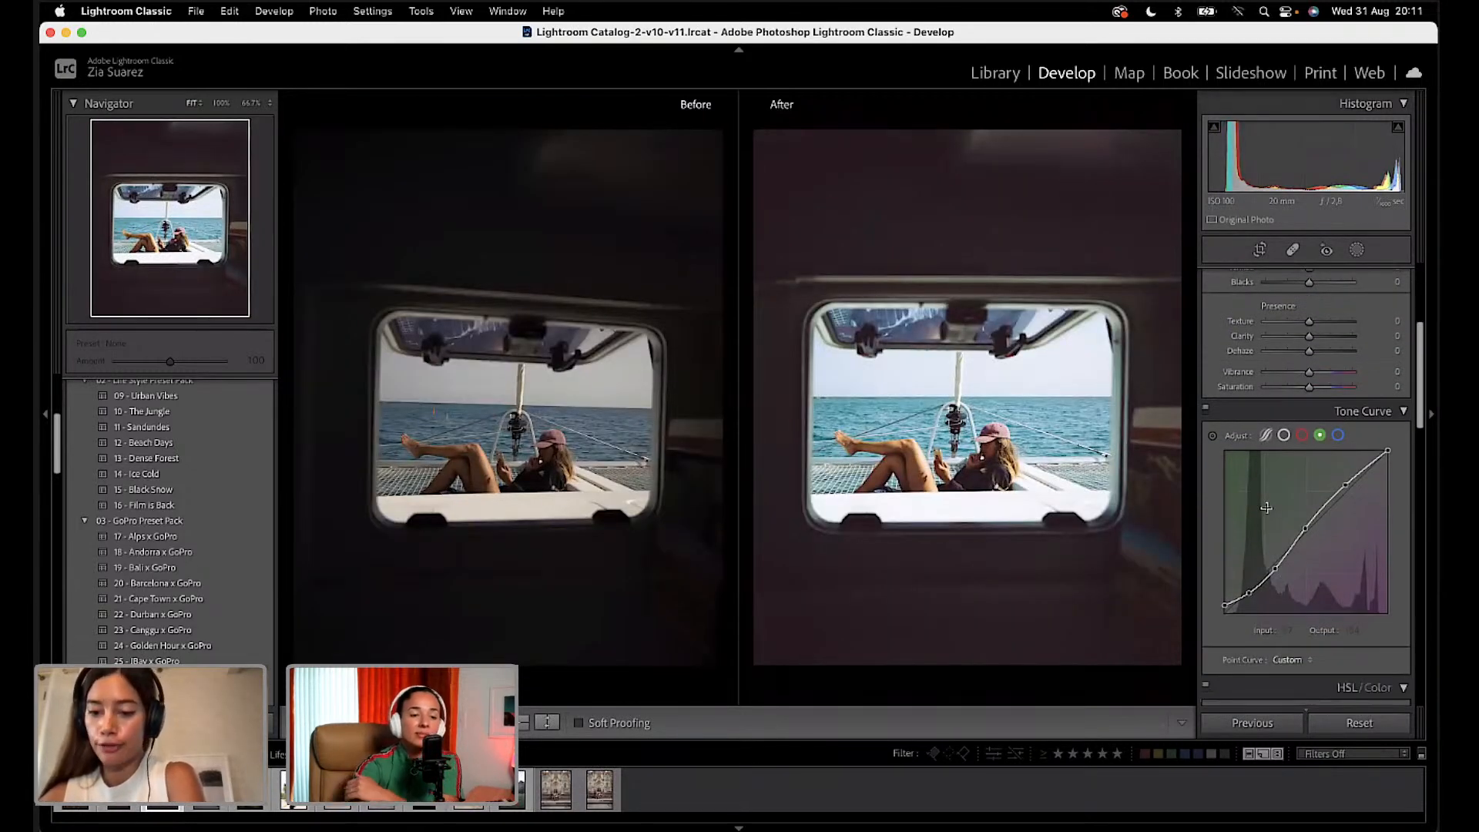
{"action": "scroll", "coordinate": [1267, 508], "scroll_direction": "down", "scroll_amount": 1}
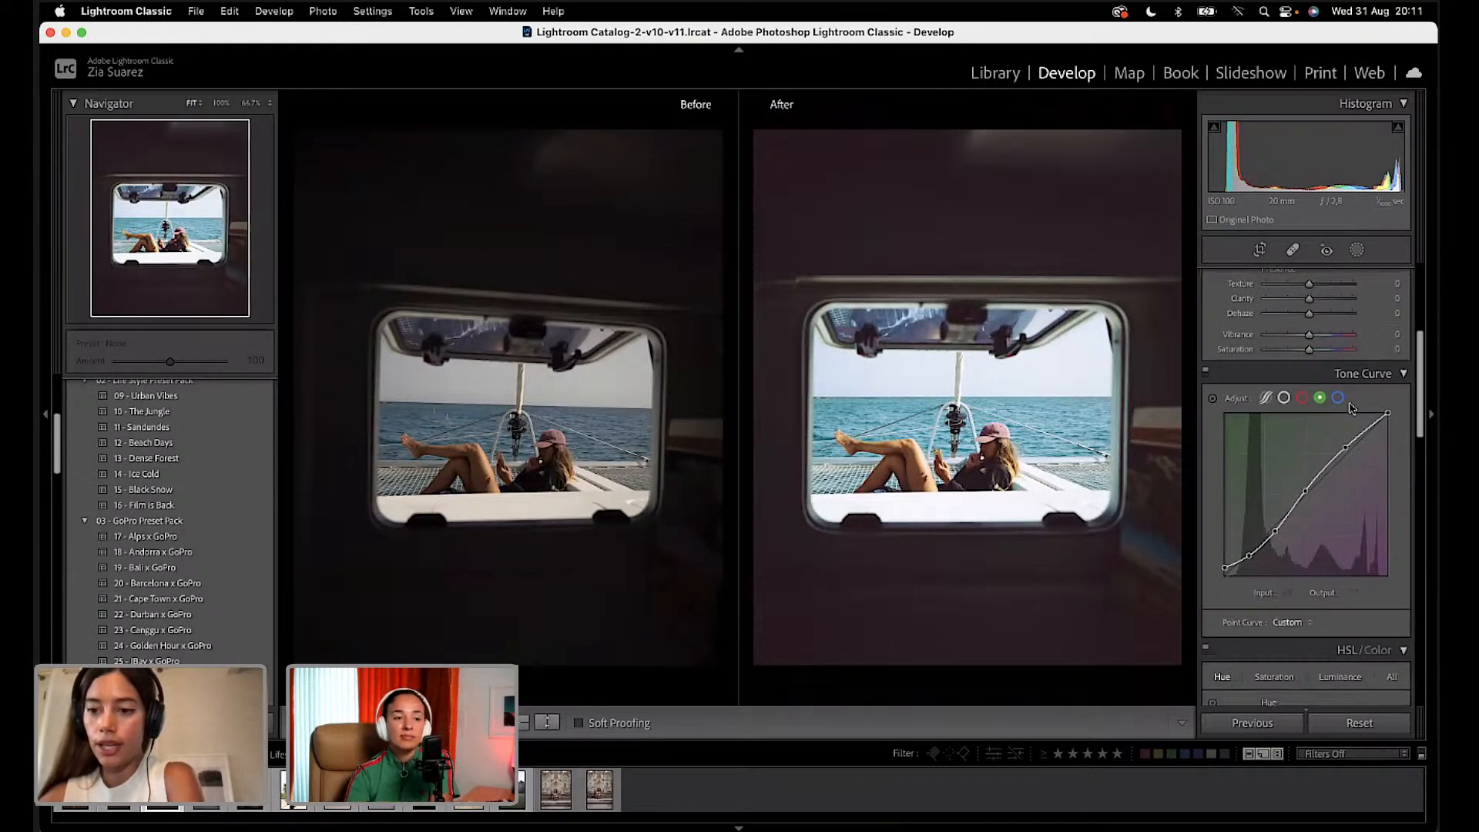
{"action": "left_click_drag", "start_coordinate": [1228, 567], "coordinate": [1225, 567]}
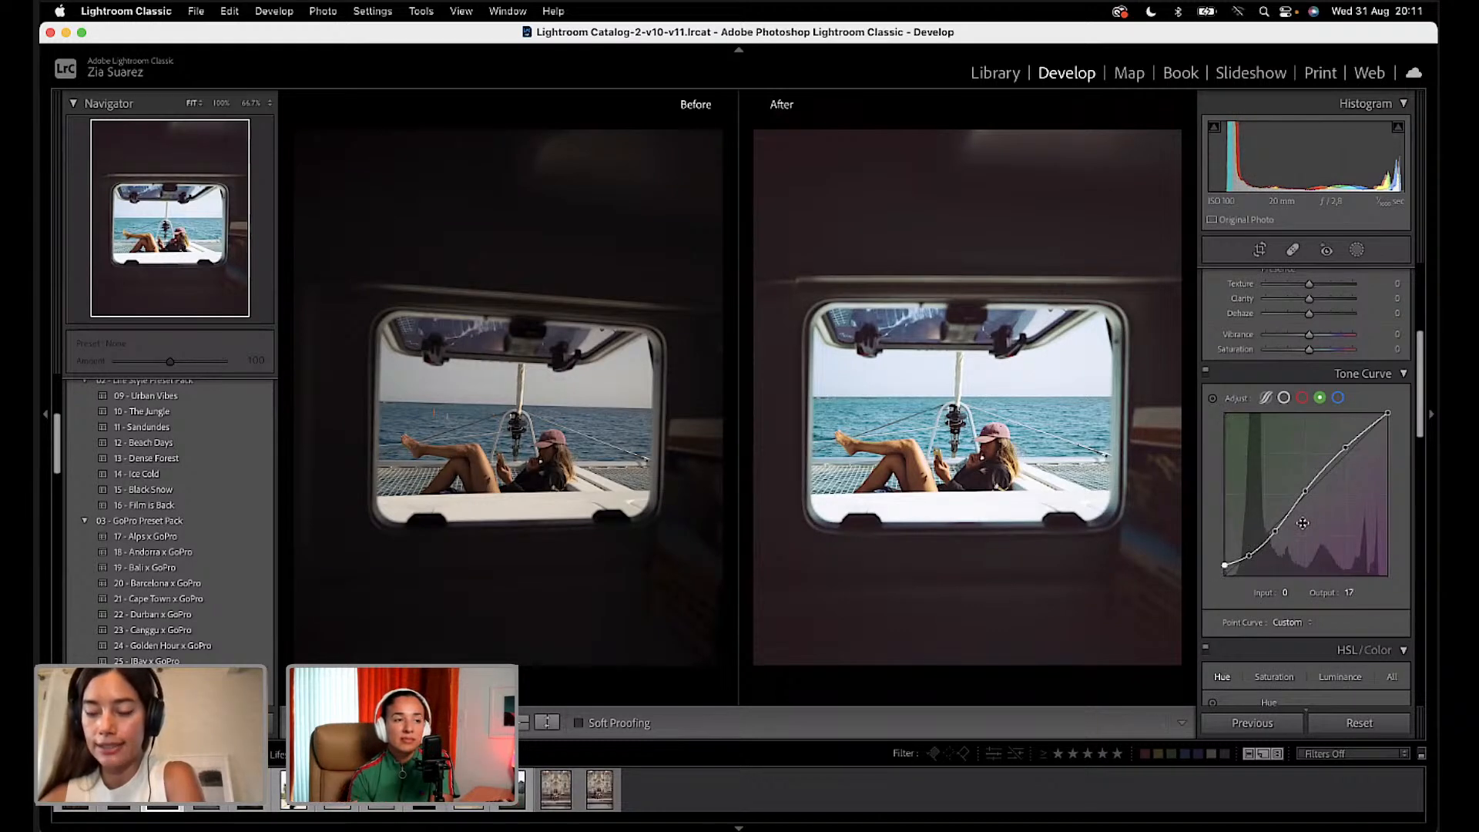
Step: Review the boat window photo's color channel curves and set the RGB point curve's black point to input 0, output 24
{"action": "left_click", "coordinate": [1284, 398]}
{"action": "left_click", "coordinate": [1302, 397]}
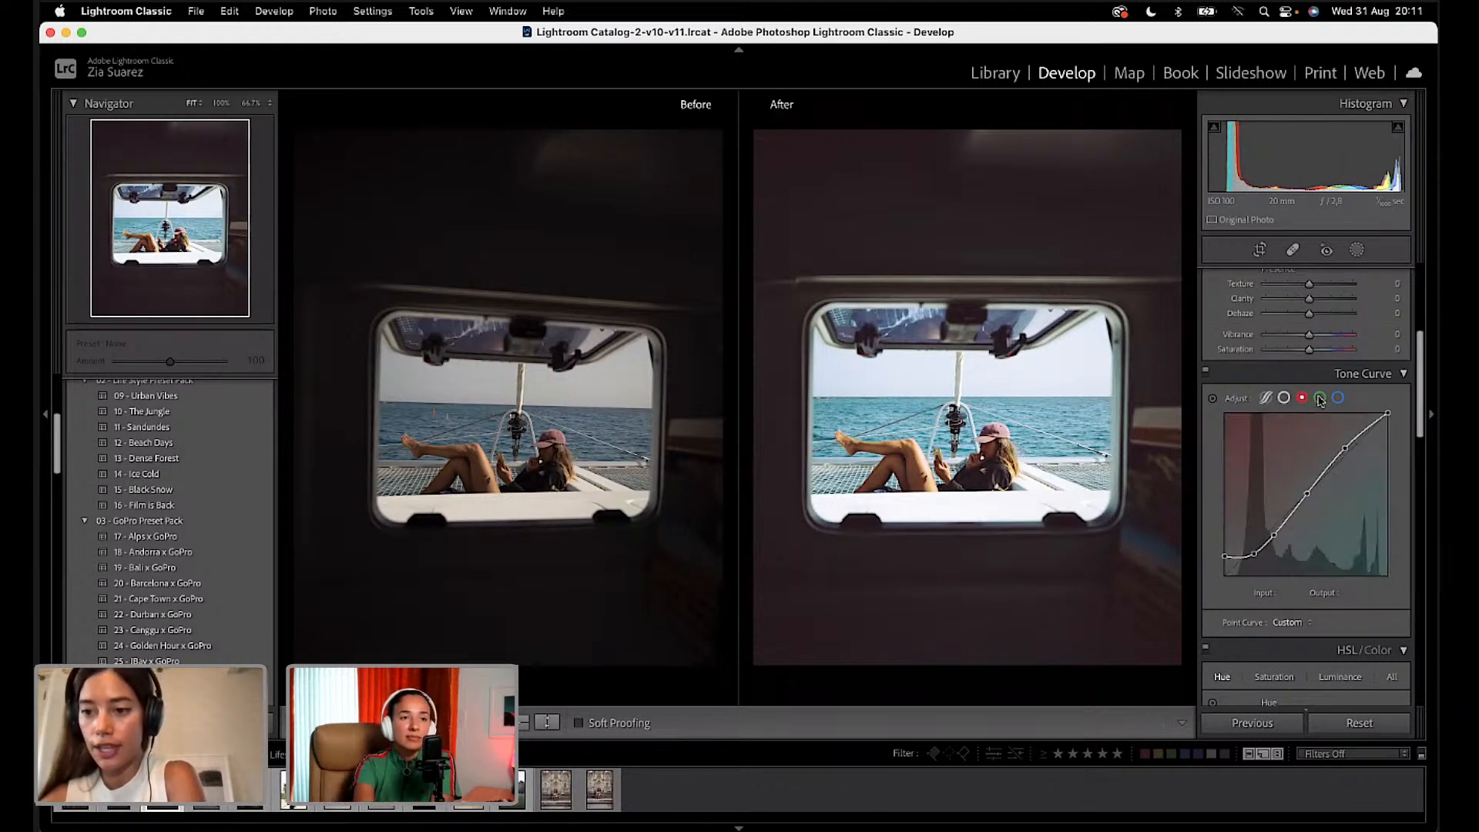
{"action": "left_click", "coordinate": [1320, 398]}
{"action": "left_click", "coordinate": [1338, 397]}
{"action": "left_click", "coordinate": [1283, 397]}
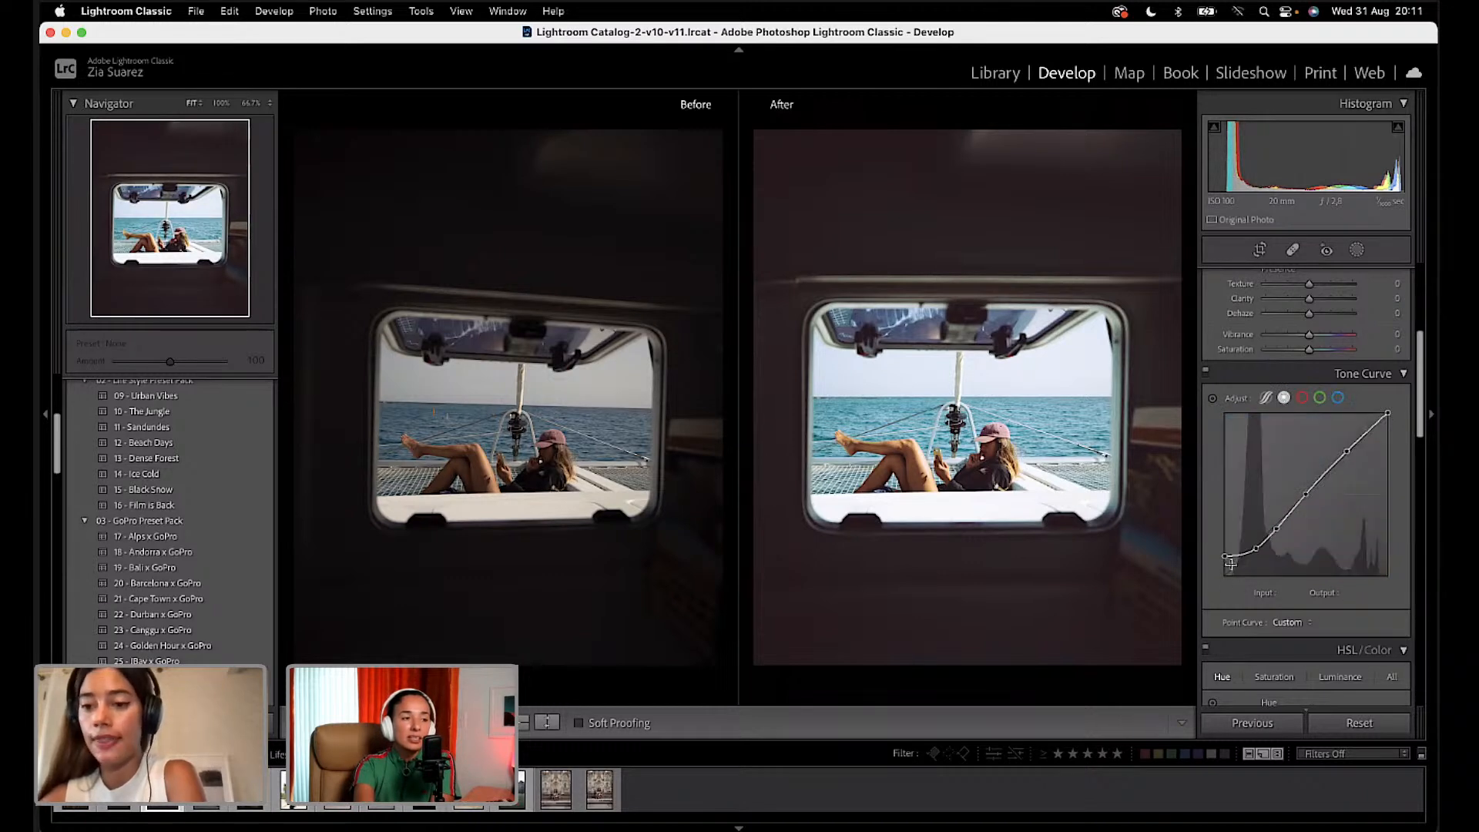
{"action": "left_click_drag", "start_coordinate": [1223, 555], "coordinate": [1221, 566]}
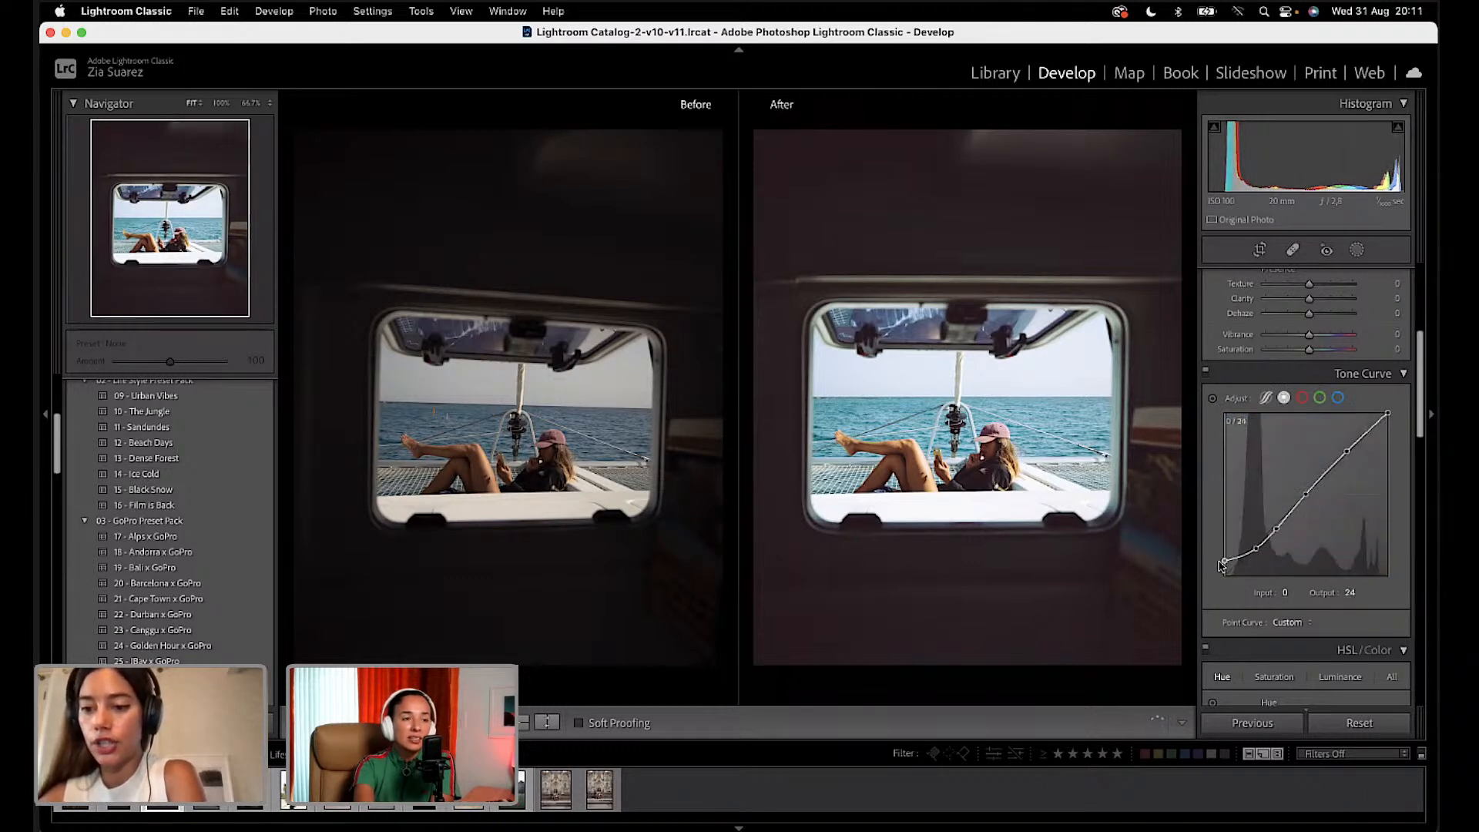
Step: Examine the red, green and blue curves of the boat window photo and compare the image with the tone curve off and on
{"action": "left_click", "coordinate": [1302, 398]}
{"action": "left_click", "coordinate": [1320, 398]}
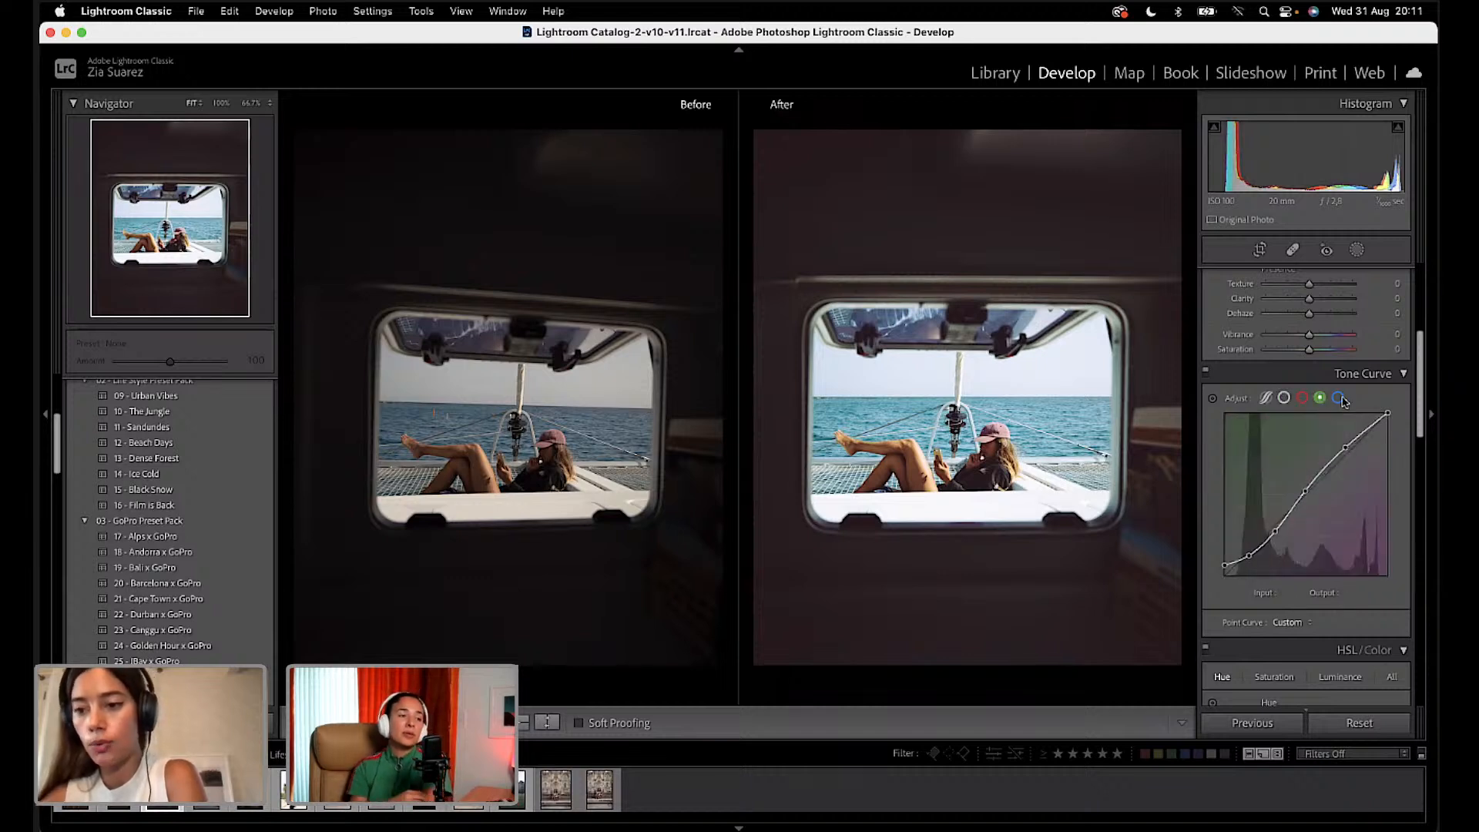
{"action": "left_click", "coordinate": [1338, 397]}
{"action": "left_click", "coordinate": [1211, 380]}
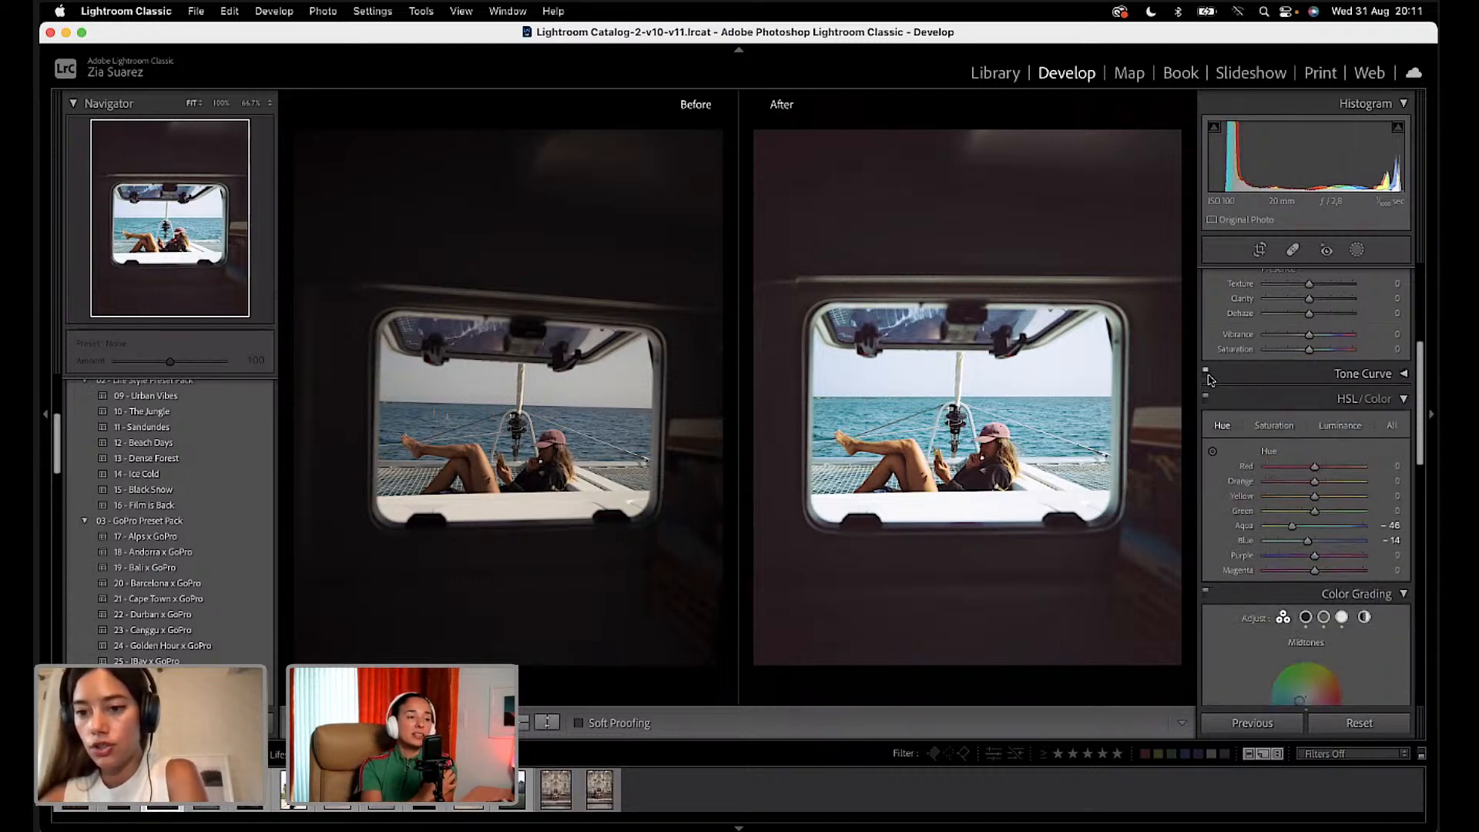
{"action": "left_click", "coordinate": [1207, 377]}
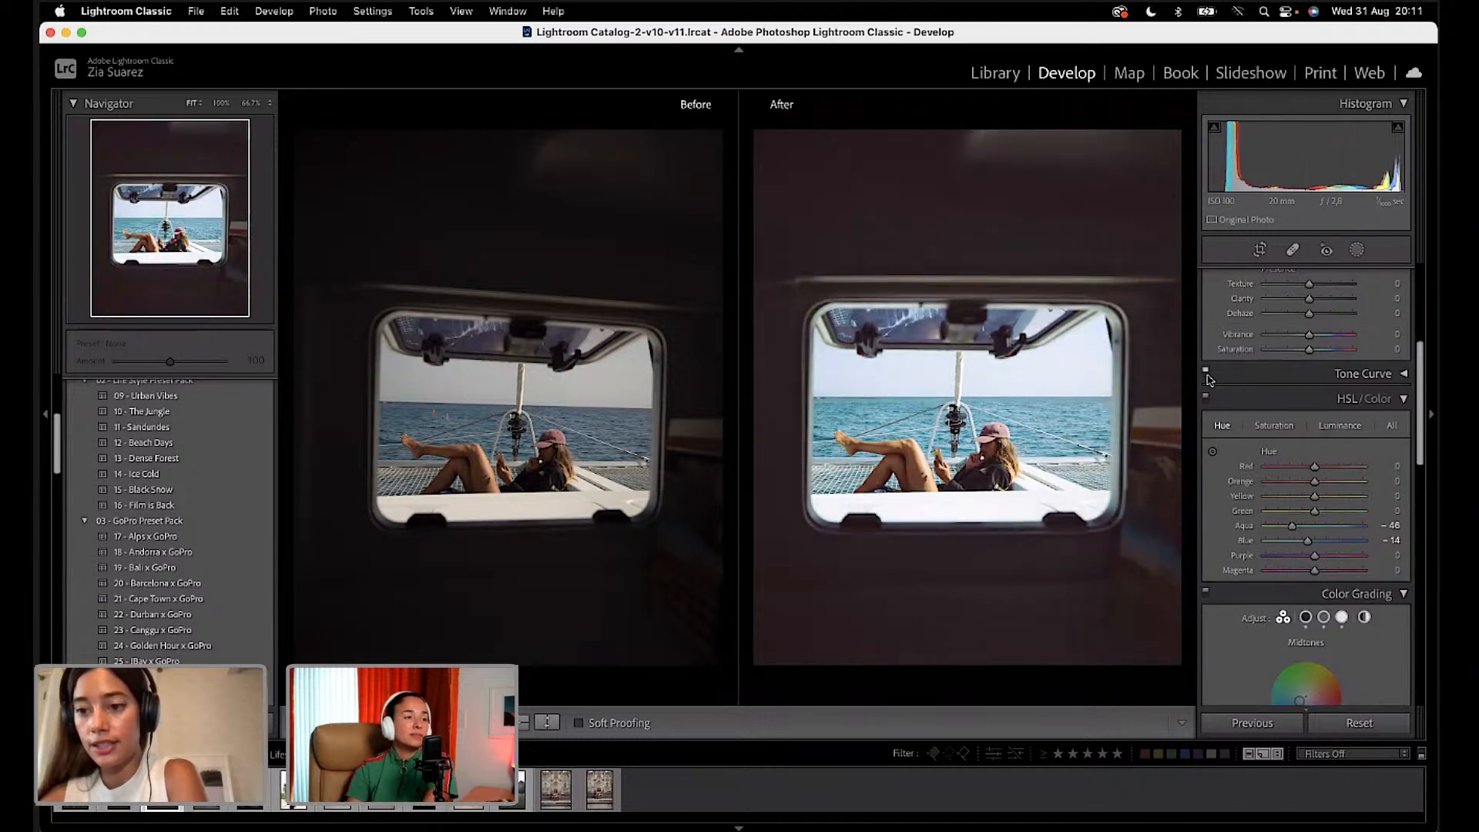
{"action": "left_click", "coordinate": [1207, 377]}
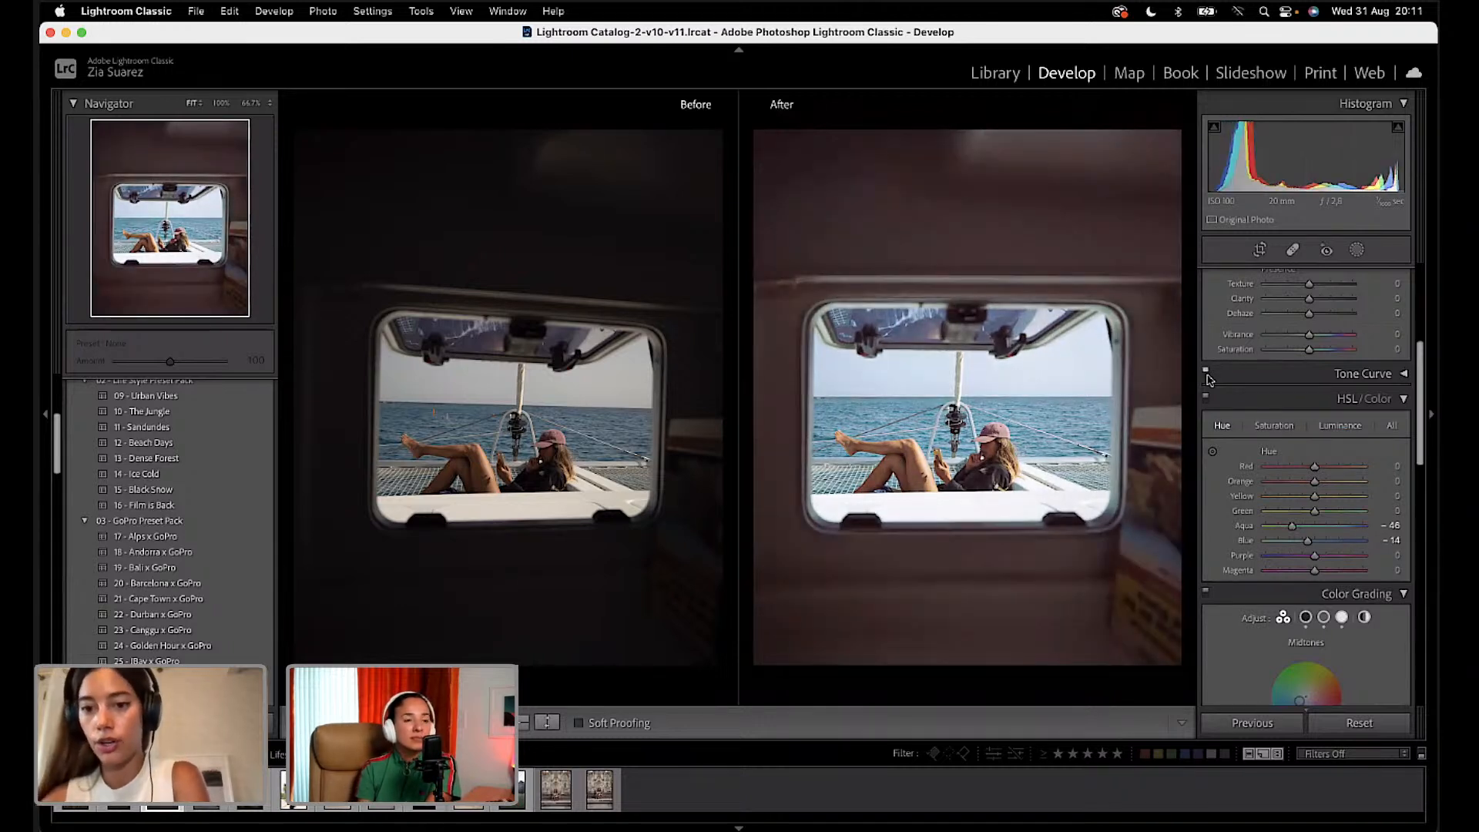
{"action": "left_click", "coordinate": [1207, 377]}
{"action": "left_click", "coordinate": [1207, 377]}
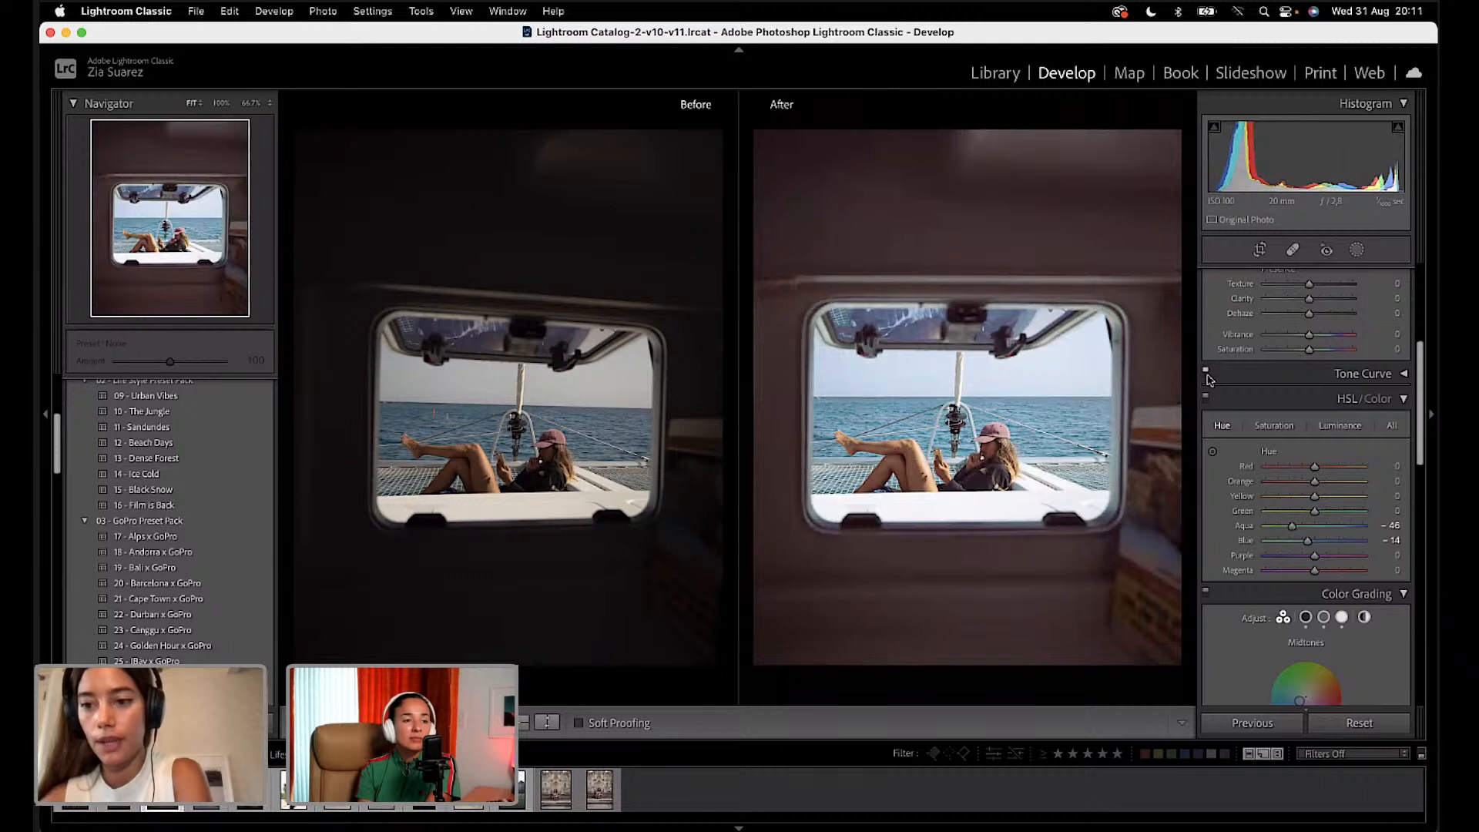
{"action": "left_click", "coordinate": [1207, 377]}
{"action": "left_click", "coordinate": [1402, 374]}
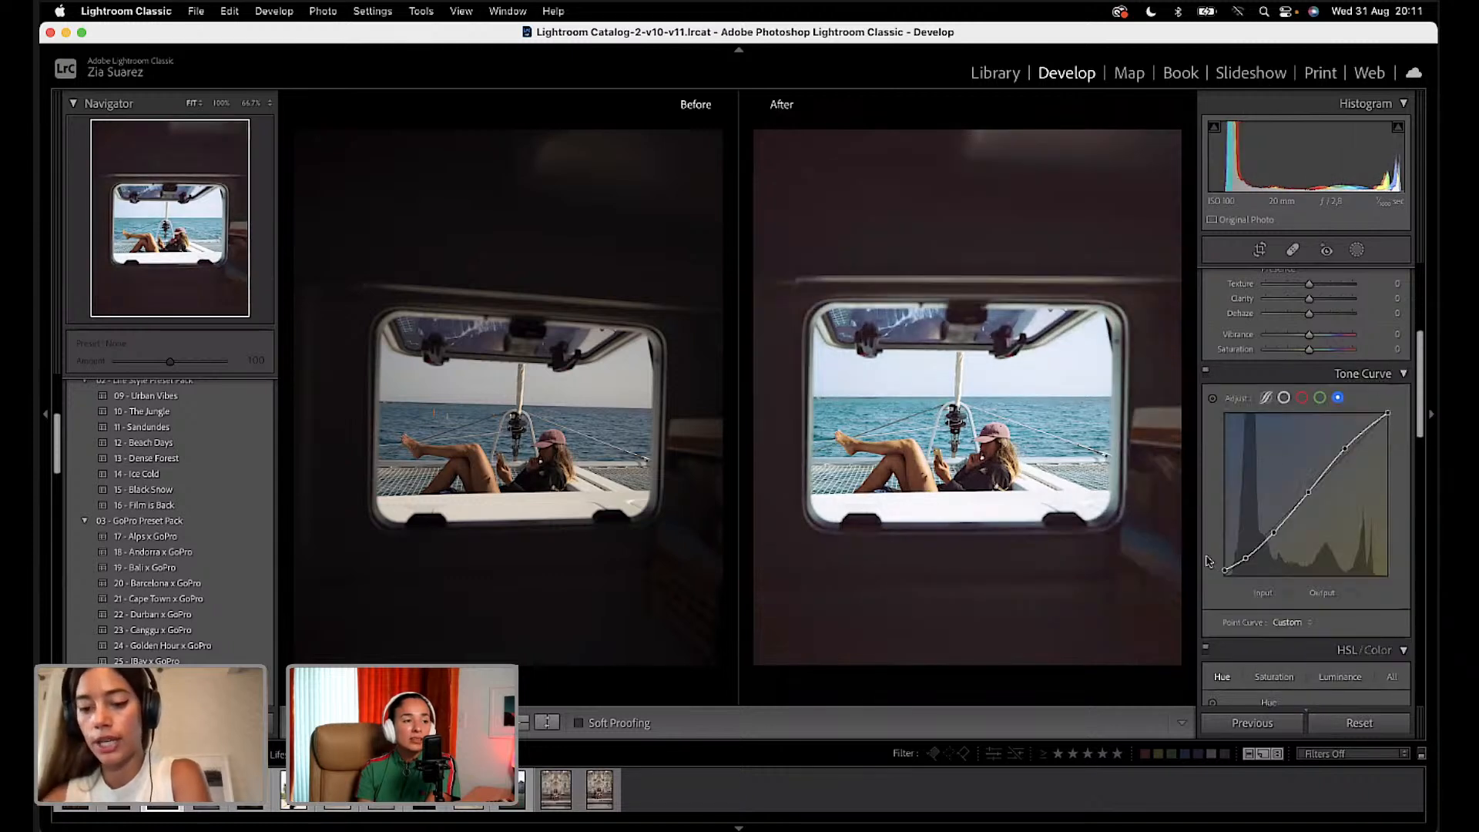
Step: Review the boat window photo's HSL, Color Grading and Basic settings, and recheck the tone curve's effect by disabling and re-enabling it
{"action": "scroll", "coordinate": [1245, 558], "scroll_direction": "down", "scroll_amount": 10}
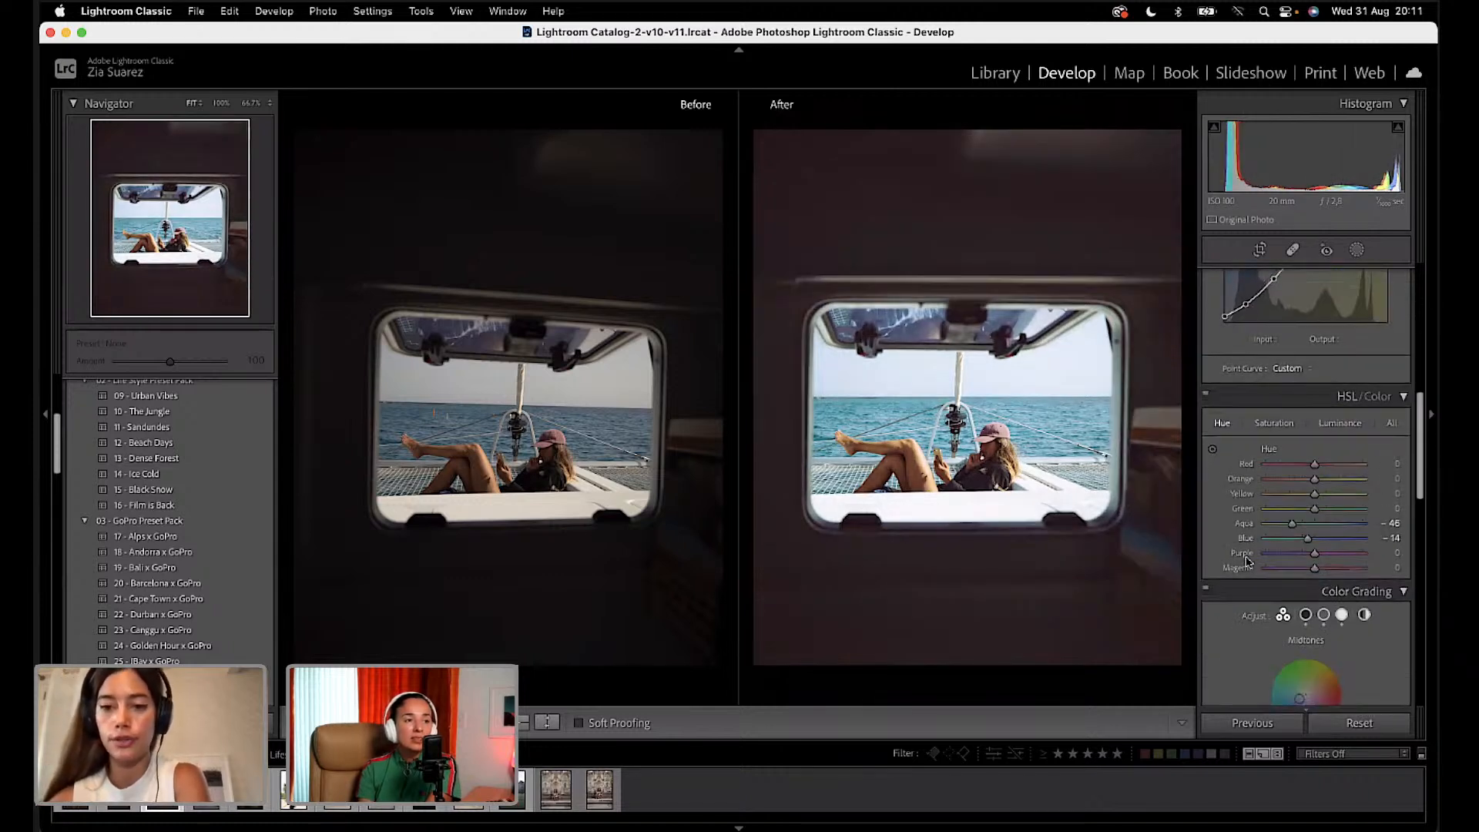
{"action": "scroll", "coordinate": [1248, 561], "scroll_direction": "down", "scroll_amount": 2}
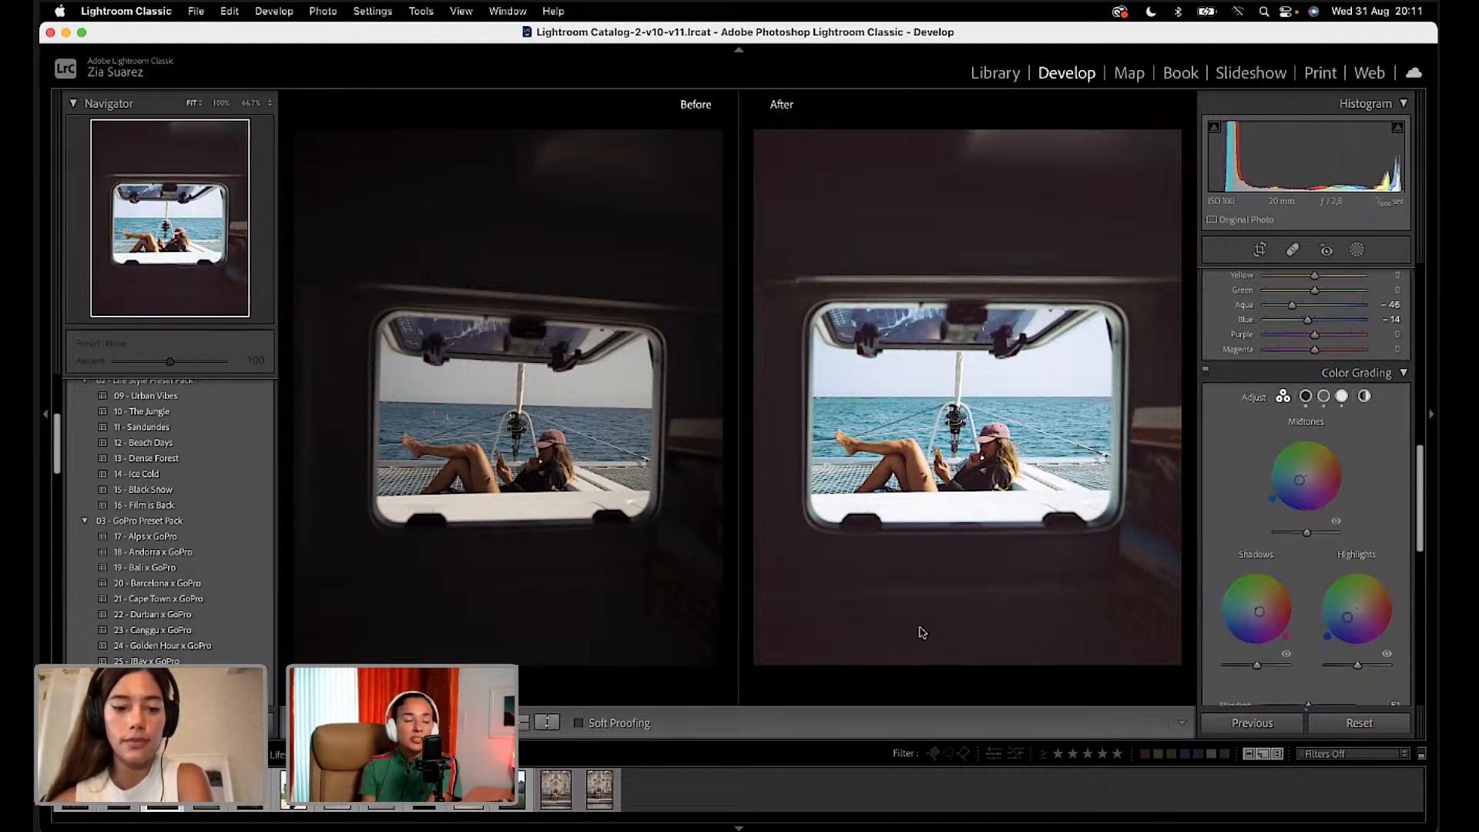
{"action": "scroll", "coordinate": [1220, 377], "scroll_direction": "up", "scroll_amount": 7}
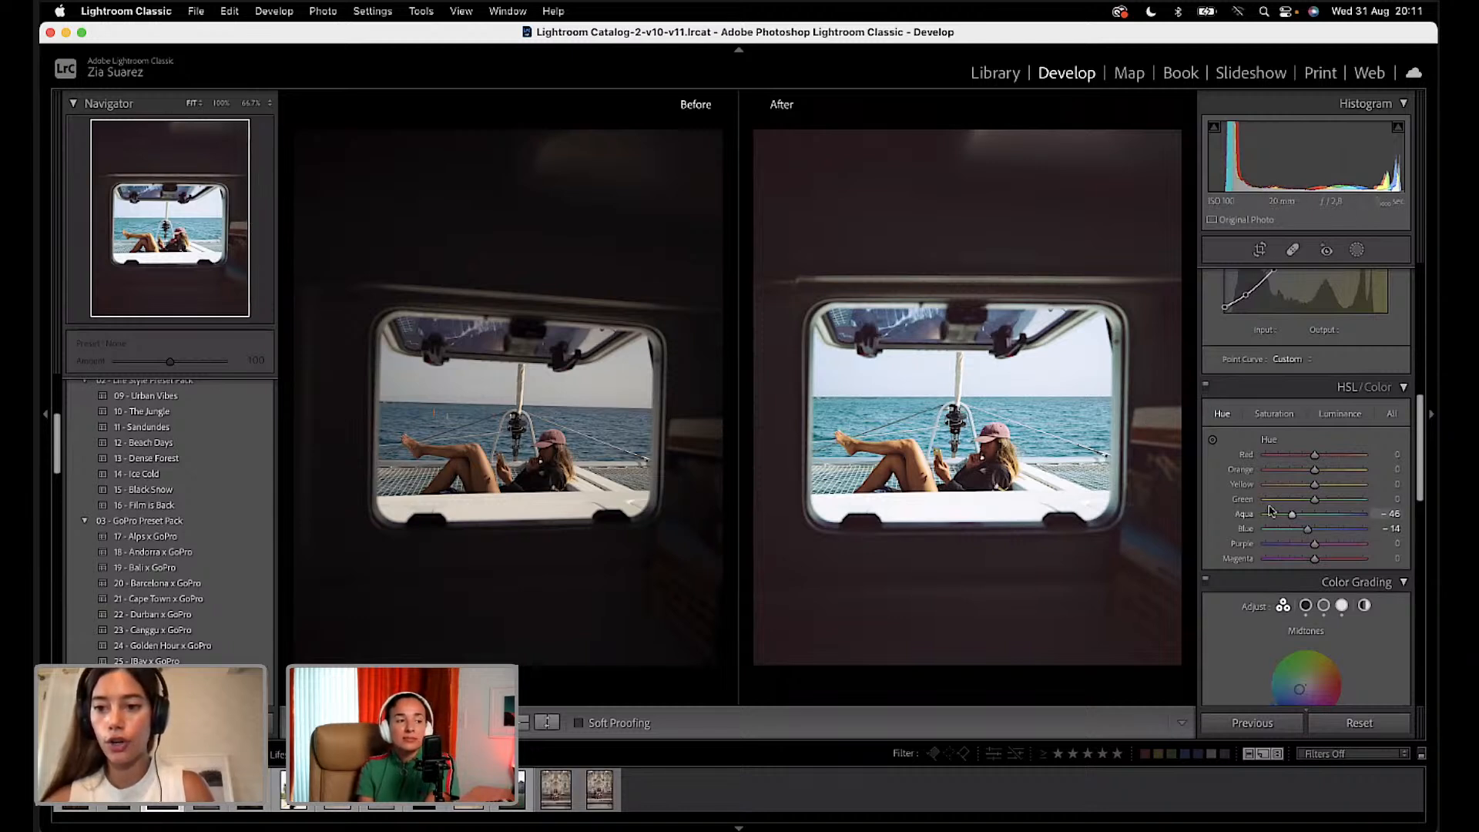
{"action": "scroll", "coordinate": [1365, 279], "scroll_direction": "up", "scroll_amount": 9}
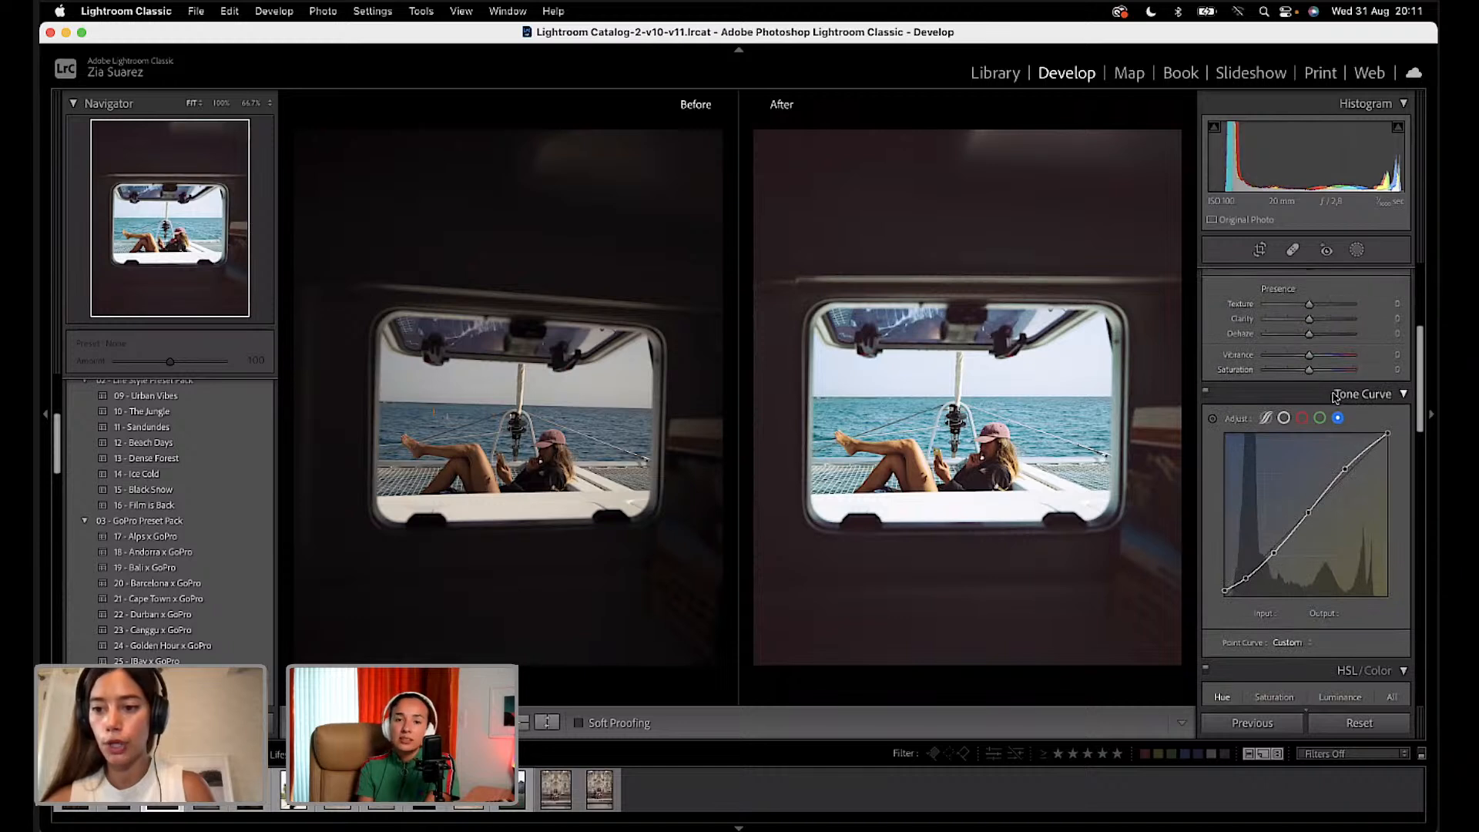
{"action": "scroll", "coordinate": [1377, 395], "scroll_direction": "up", "scroll_amount": 8}
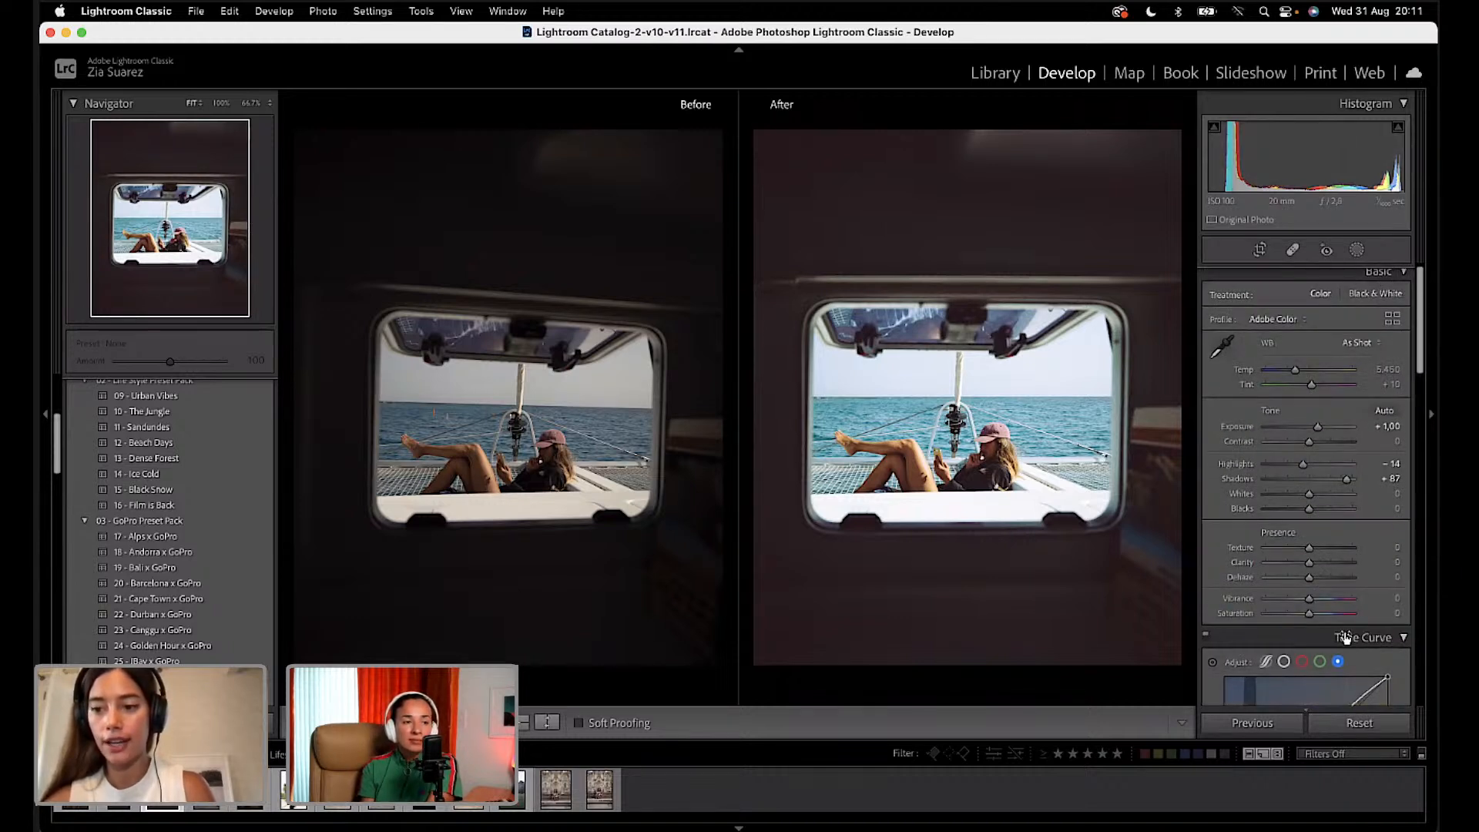
{"action": "scroll", "coordinate": [1348, 661], "scroll_direction": "down", "scroll_amount": 4}
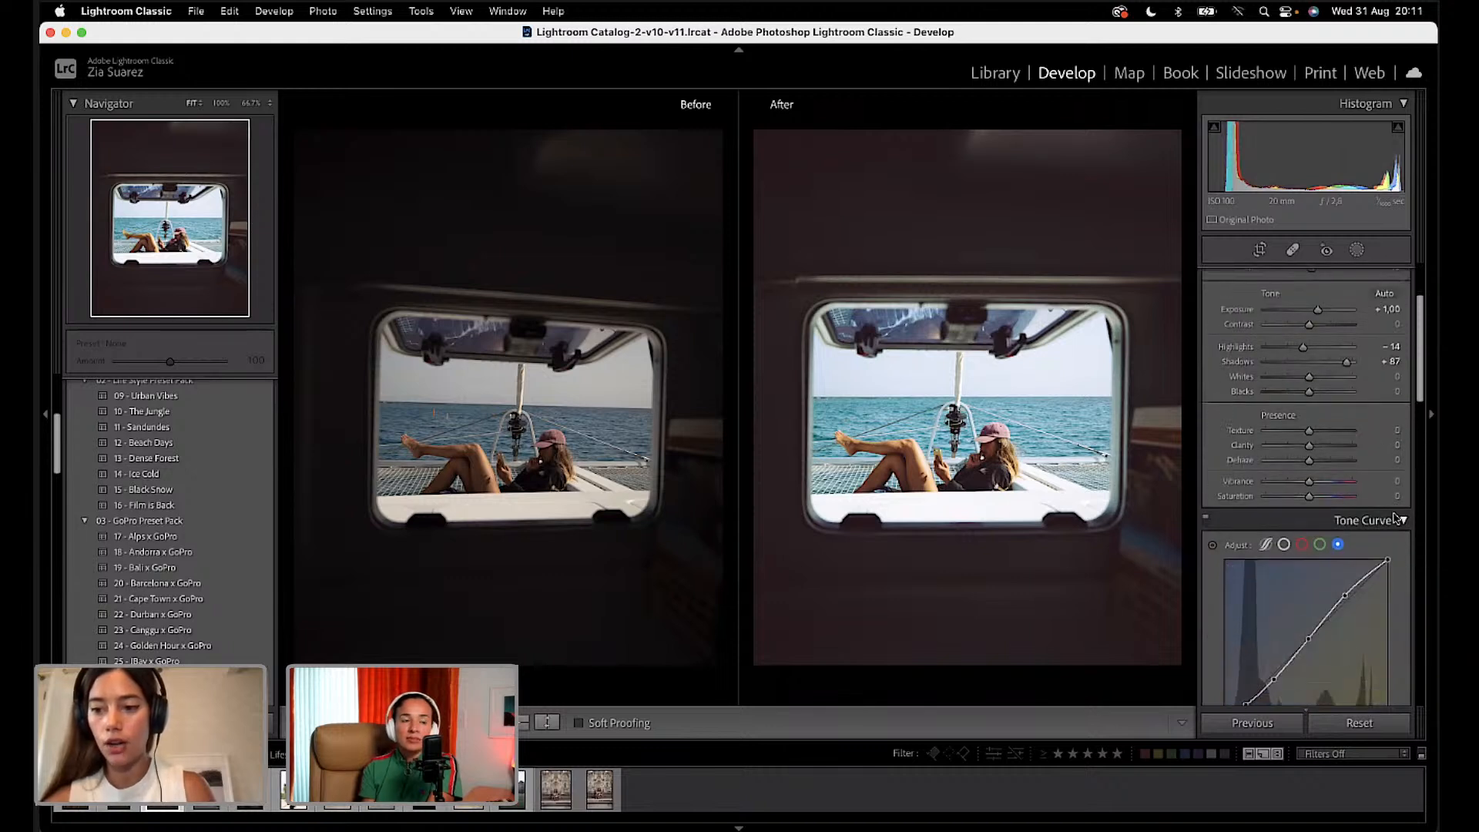
{"action": "left_click", "coordinate": [1207, 522]}
{"action": "left_click", "coordinate": [1206, 522]}
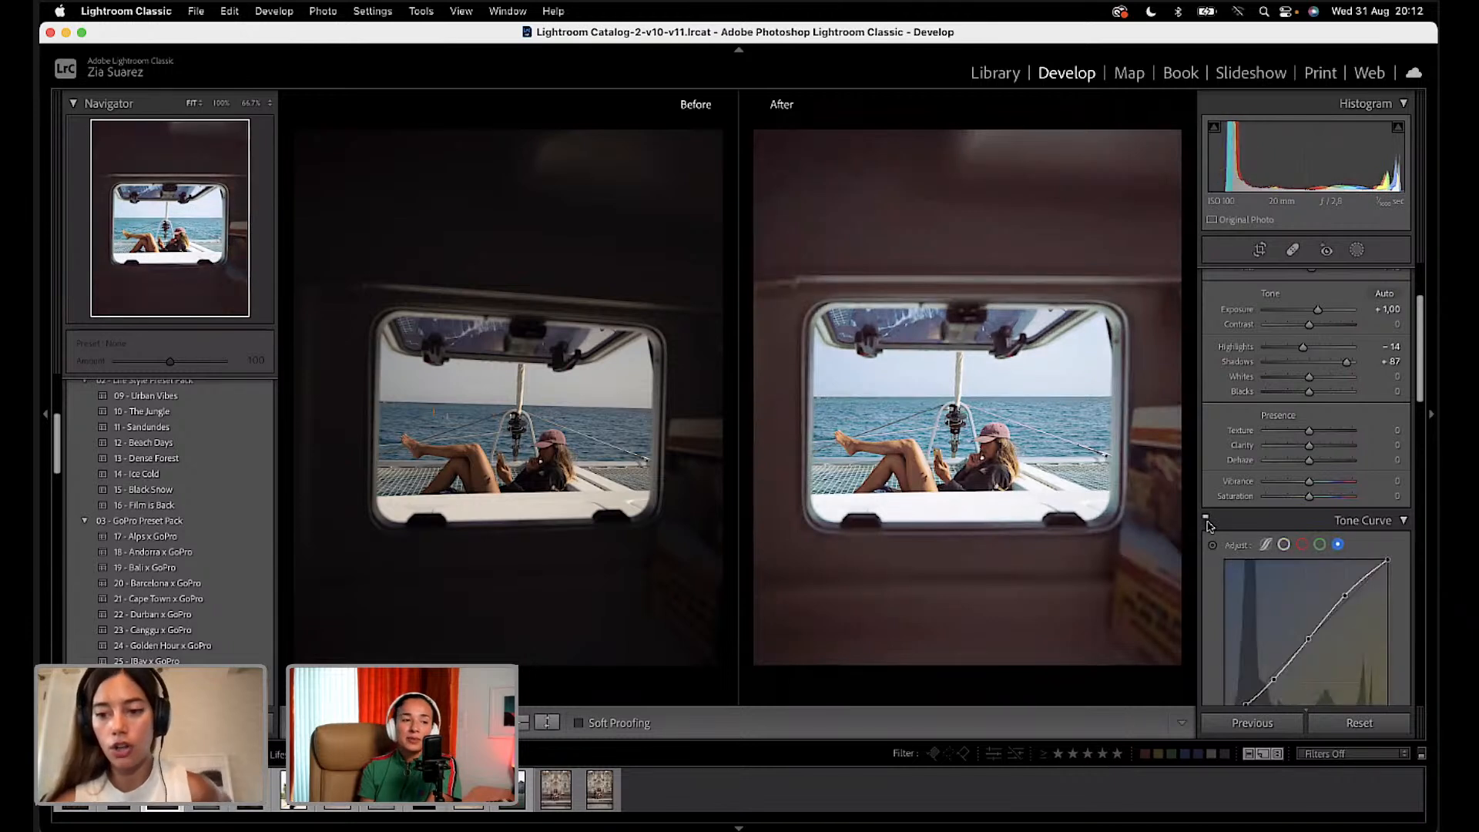
{"action": "left_click", "coordinate": [1207, 523]}
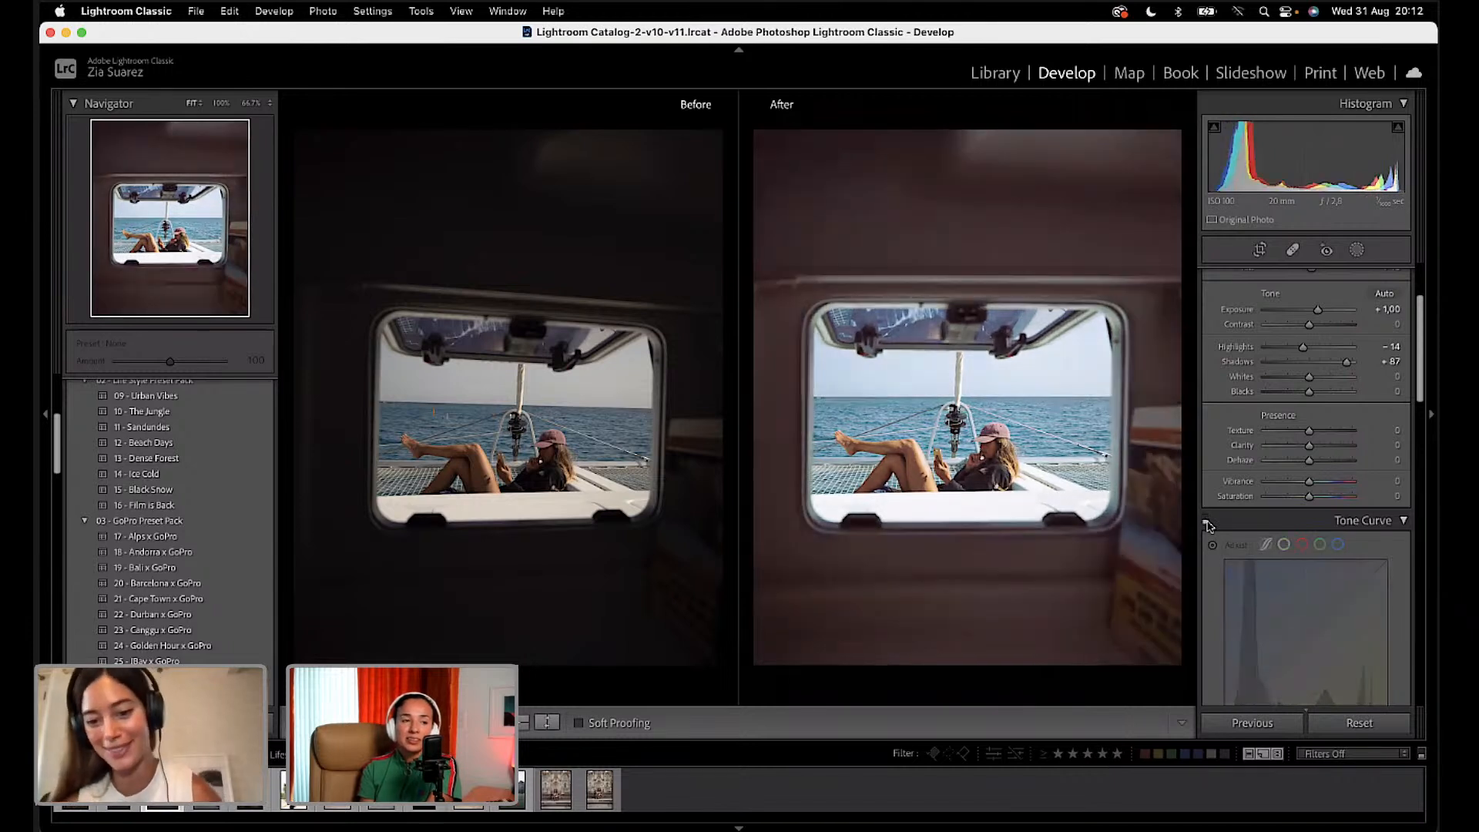
{"action": "left_click", "coordinate": [1207, 523]}
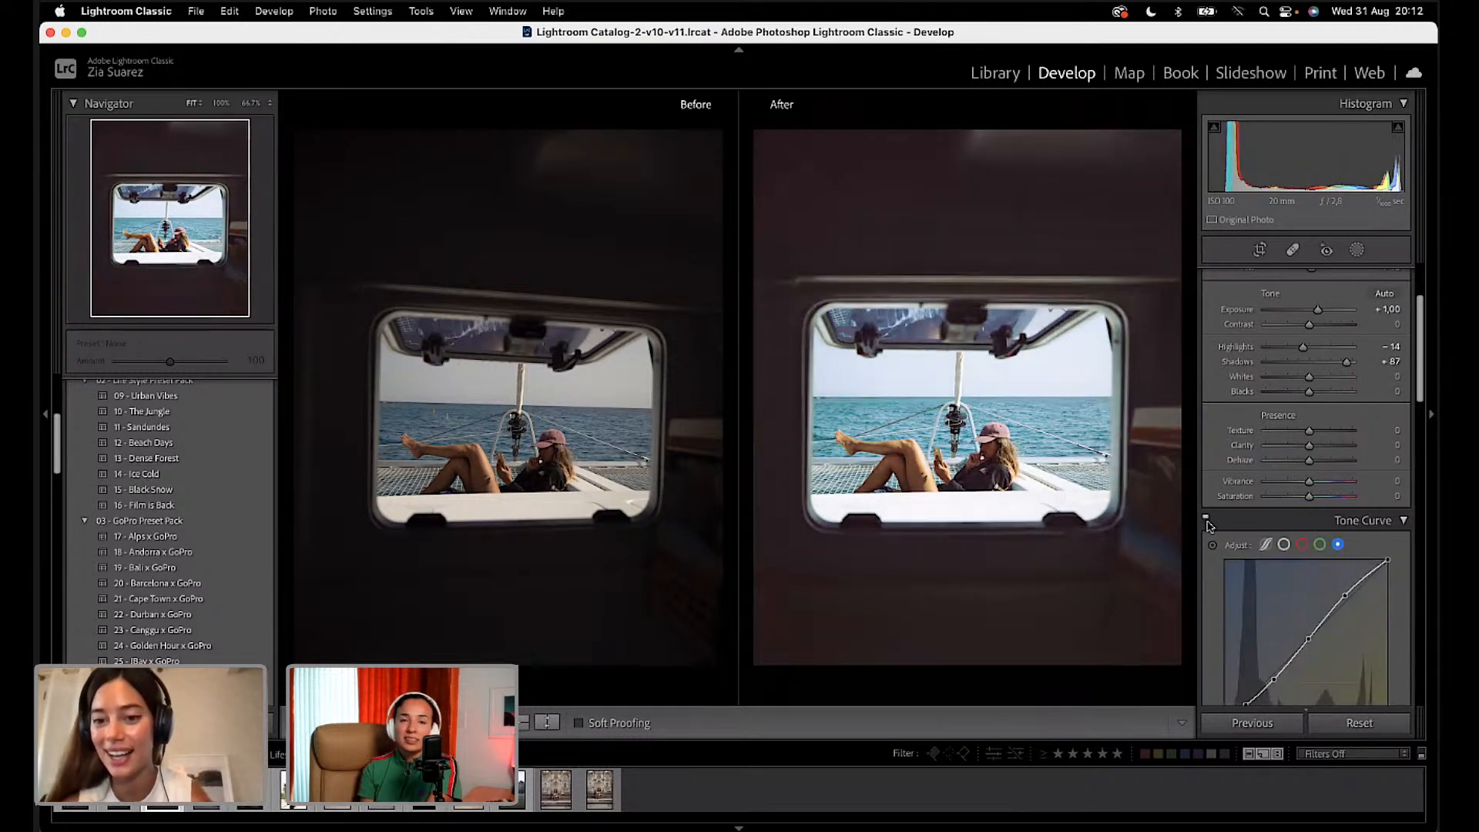
{"action": "left_click", "coordinate": [1206, 523]}
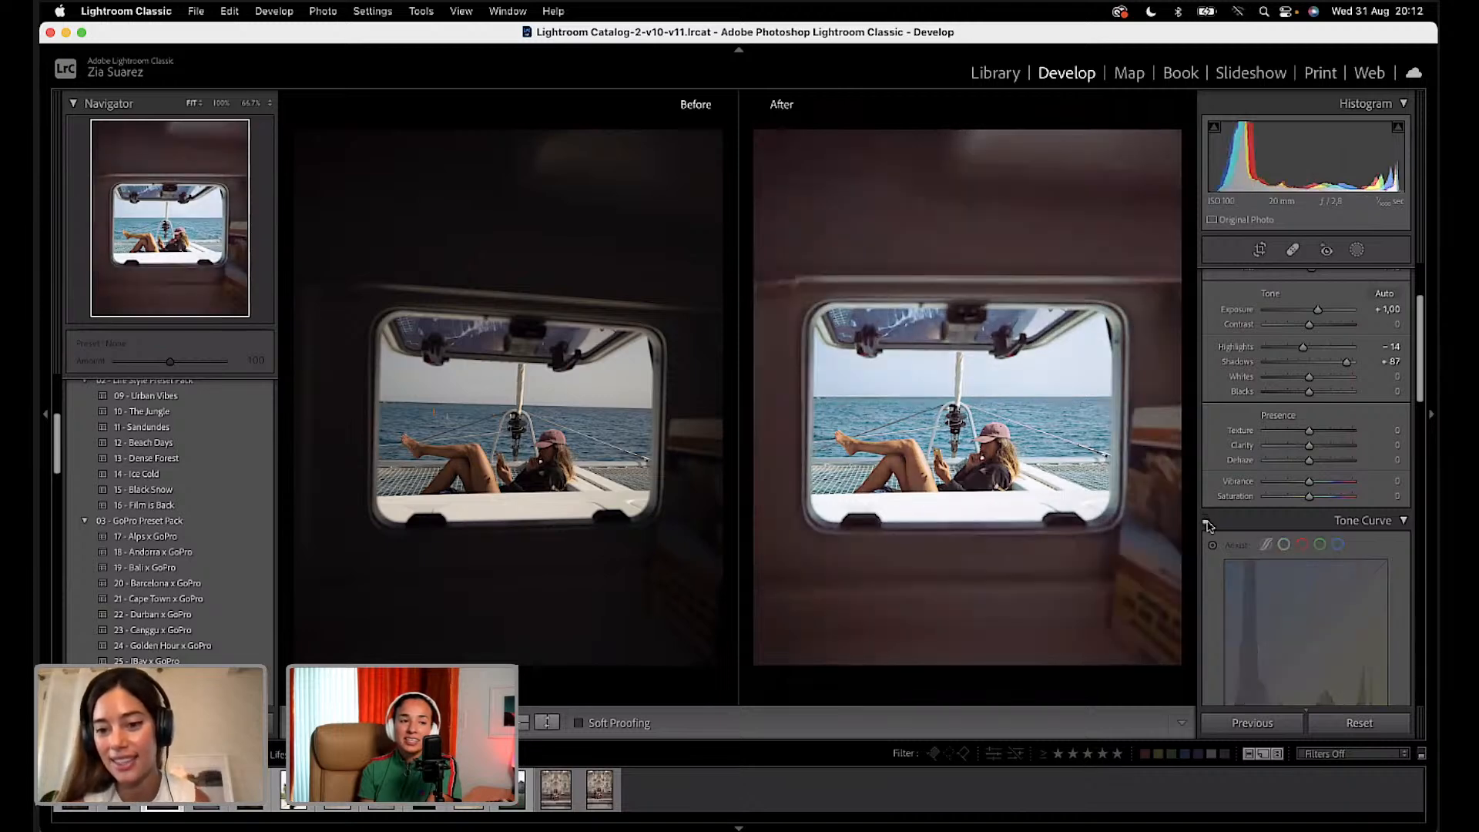
{"action": "left_click", "coordinate": [1206, 522]}
Step: Compare the boat window photo with its Color Grading adjustments disabled and enabled
{"action": "scroll", "coordinate": [1206, 525], "scroll_direction": "down", "scroll_amount": 10}
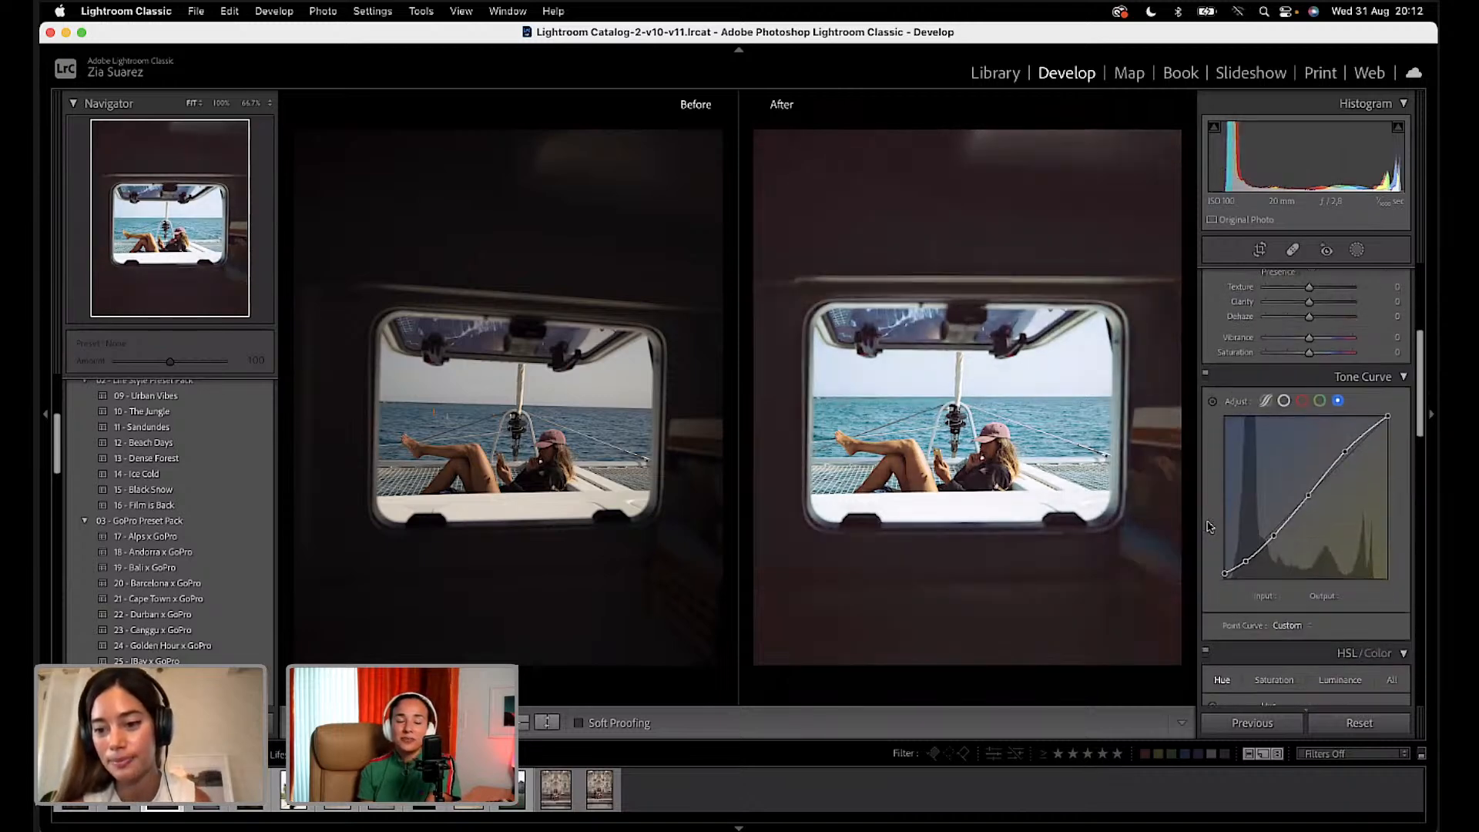
{"action": "left_click", "coordinate": [1207, 445]}
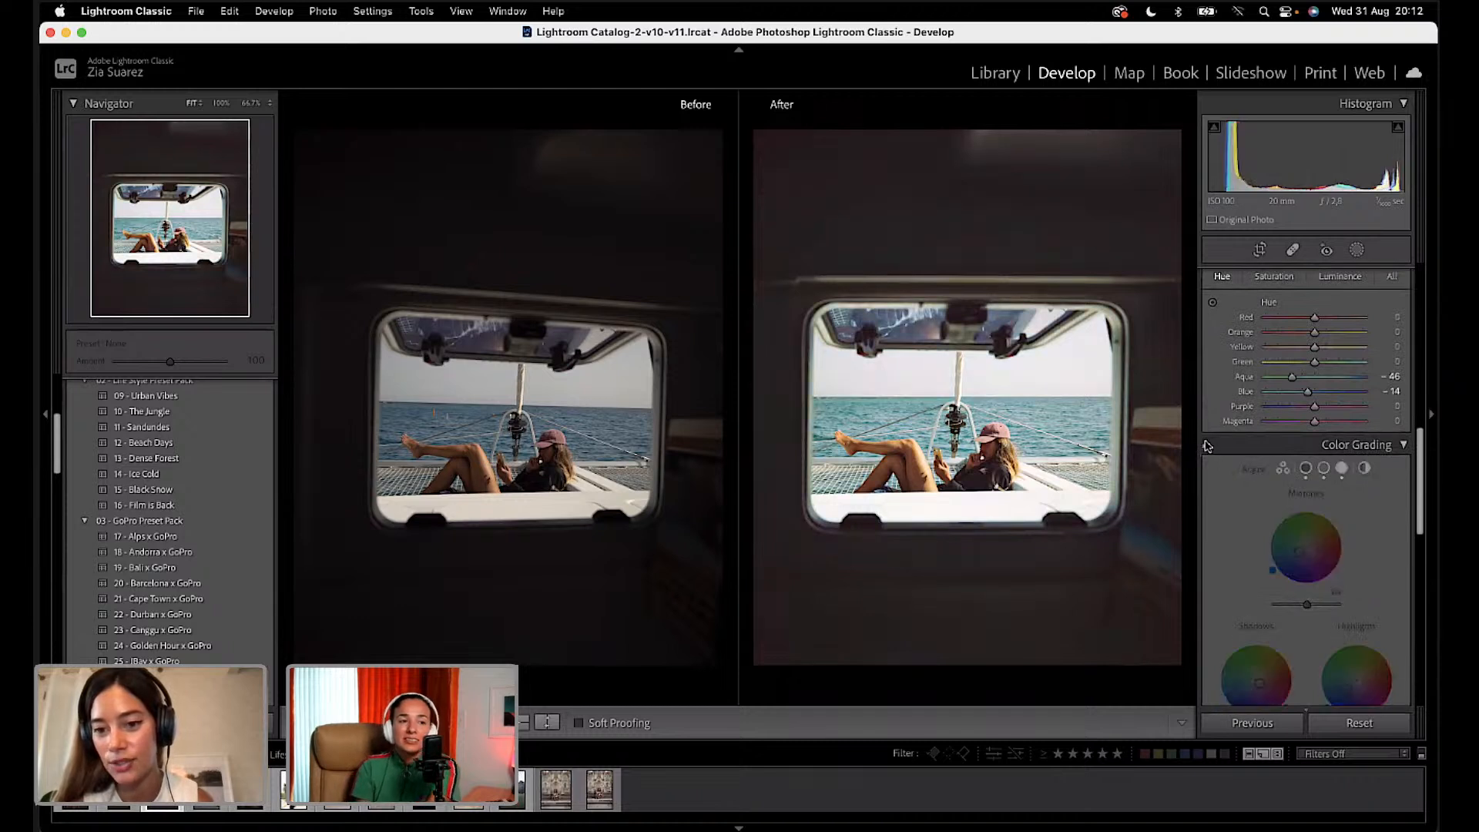
{"action": "left_click", "coordinate": [1207, 446]}
{"action": "left_click", "coordinate": [1206, 445]}
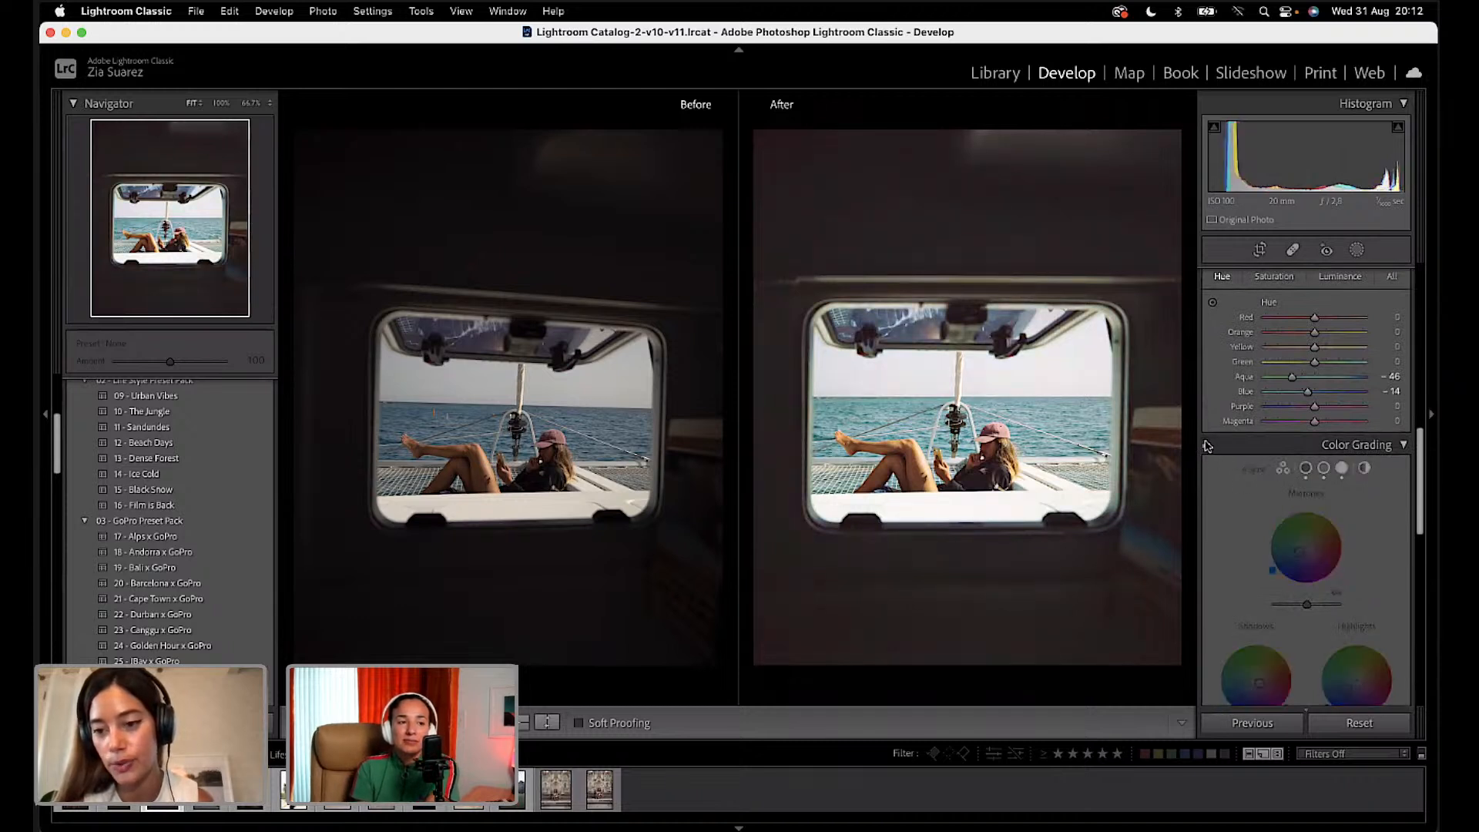
{"action": "left_click", "coordinate": [1206, 445]}
{"action": "left_click", "coordinate": [1207, 445]}
{"action": "left_click", "coordinate": [1206, 445]}
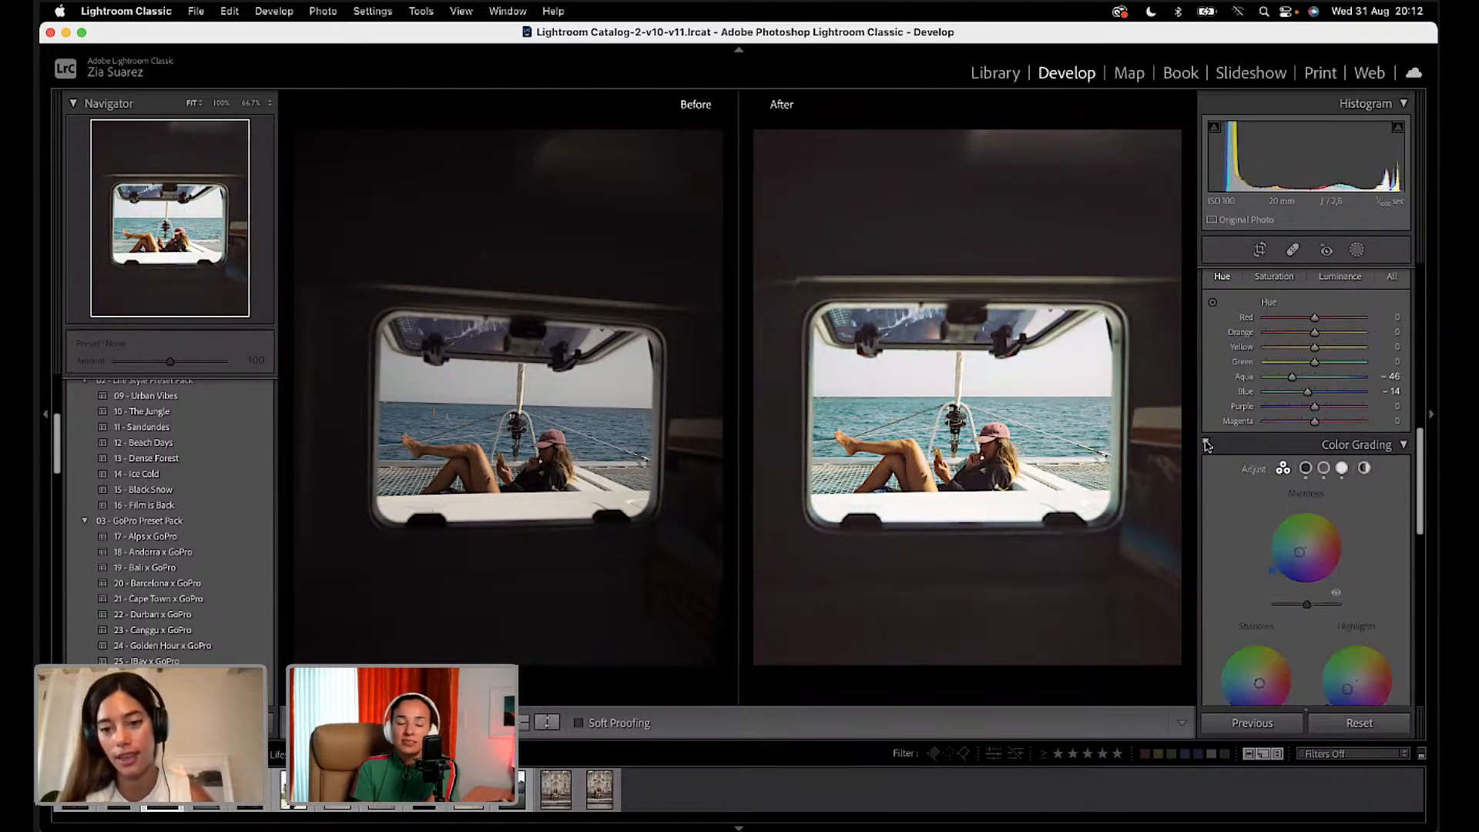
{"action": "left_click", "coordinate": [1206, 445]}
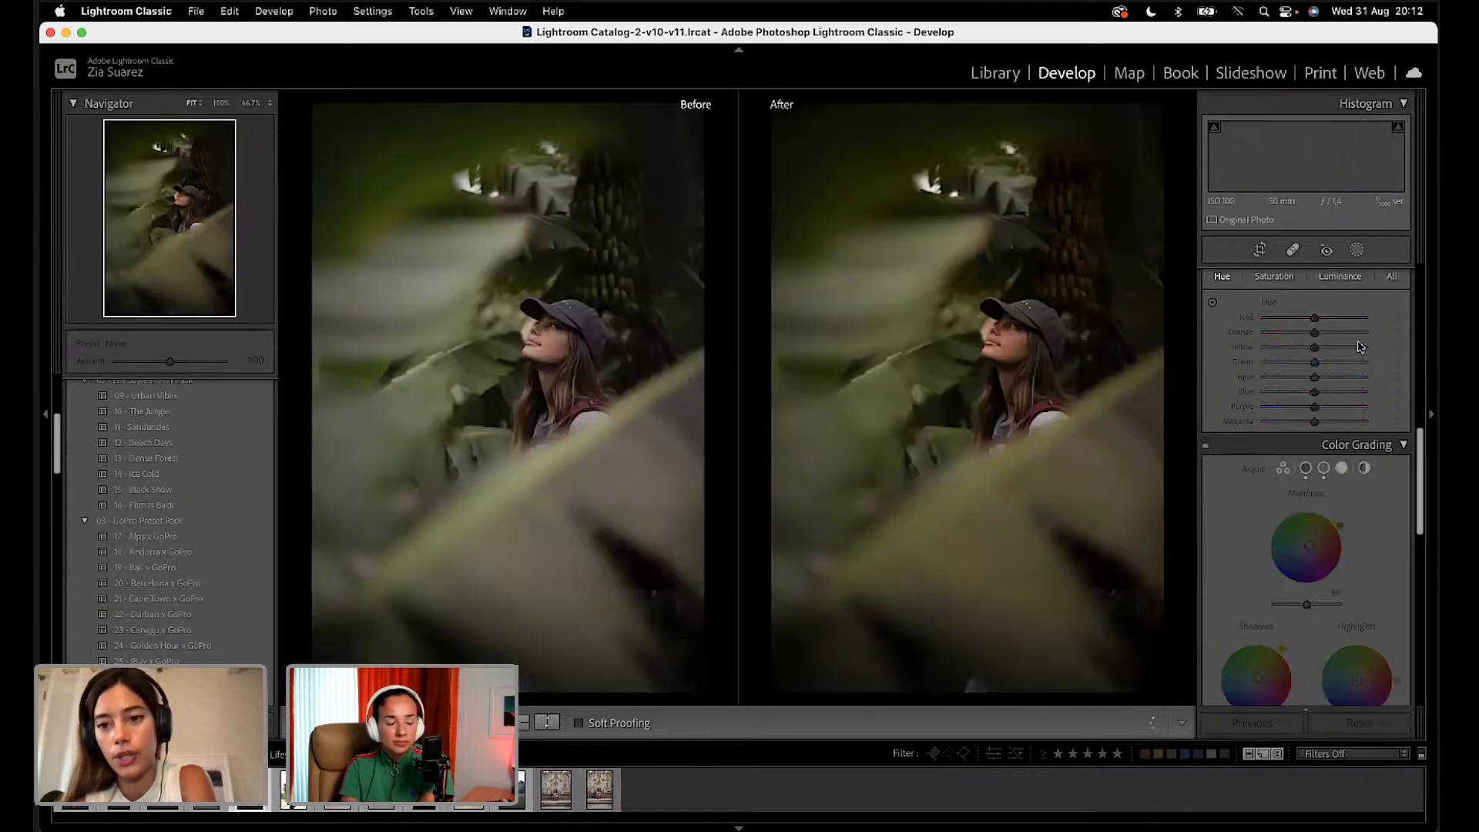
Step: Review the basic settings of the portrait among the banana leaves and compare it with the HSL adjustments off and on
{"action": "scroll", "coordinate": [1359, 343], "scroll_direction": "up", "scroll_amount": 10}
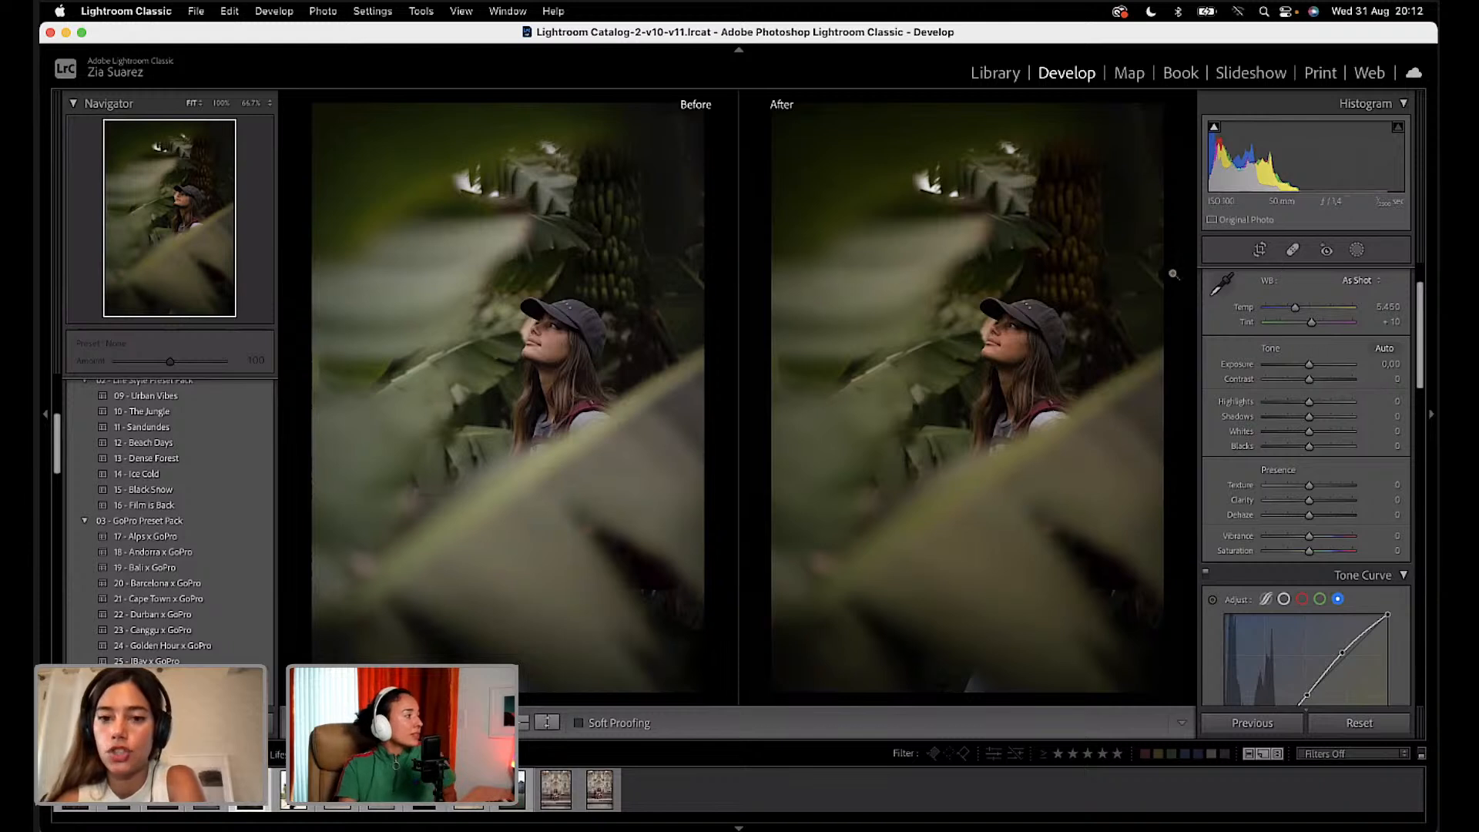
{"action": "scroll", "coordinate": [1214, 446], "scroll_direction": "down", "scroll_amount": 6}
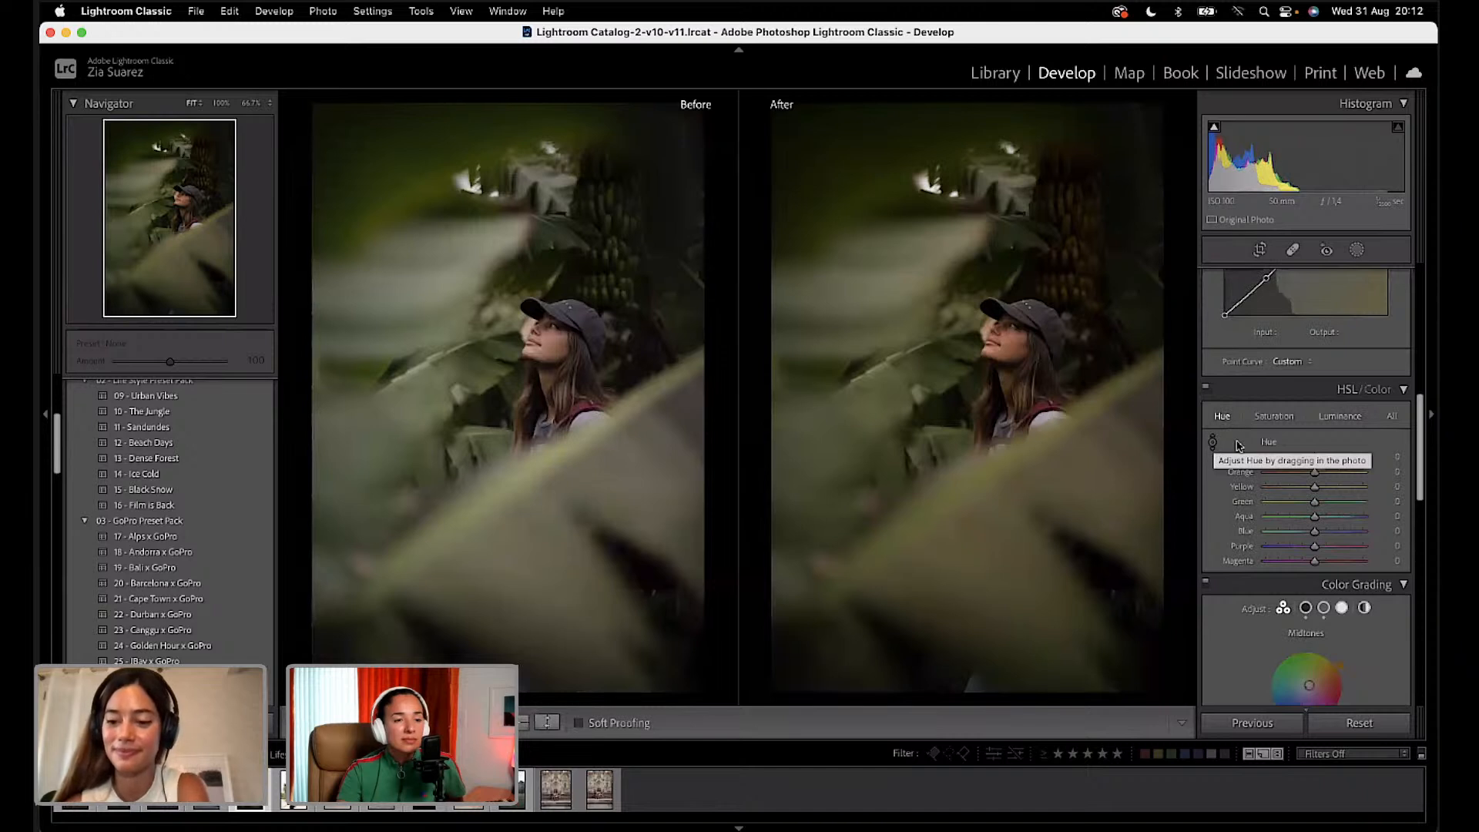
{"action": "left_click", "coordinate": [1206, 389]}
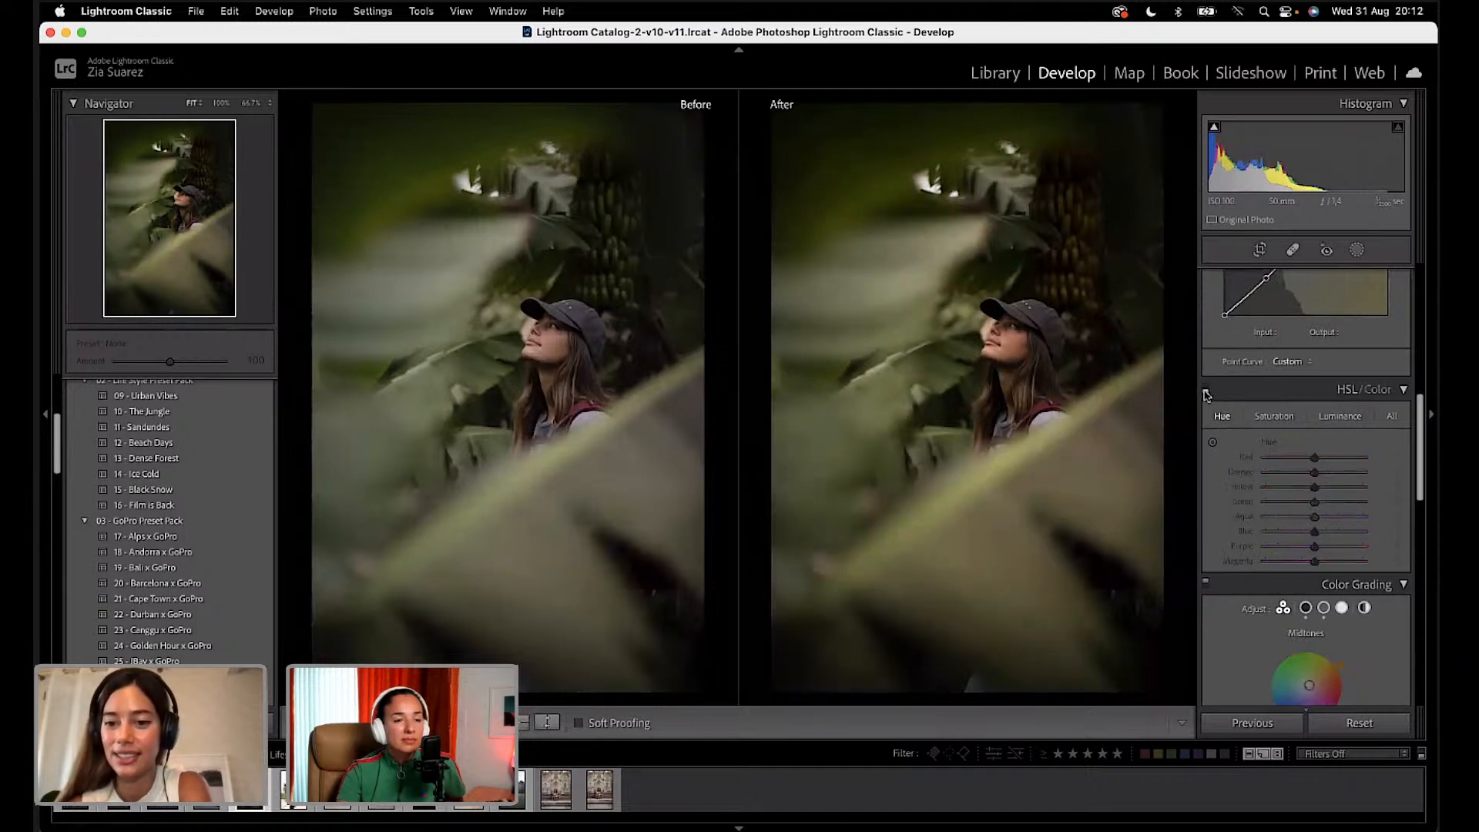
{"action": "left_click", "coordinate": [1206, 389]}
{"action": "left_click", "coordinate": [1206, 389]}
{"action": "left_click", "coordinate": [1206, 389]}
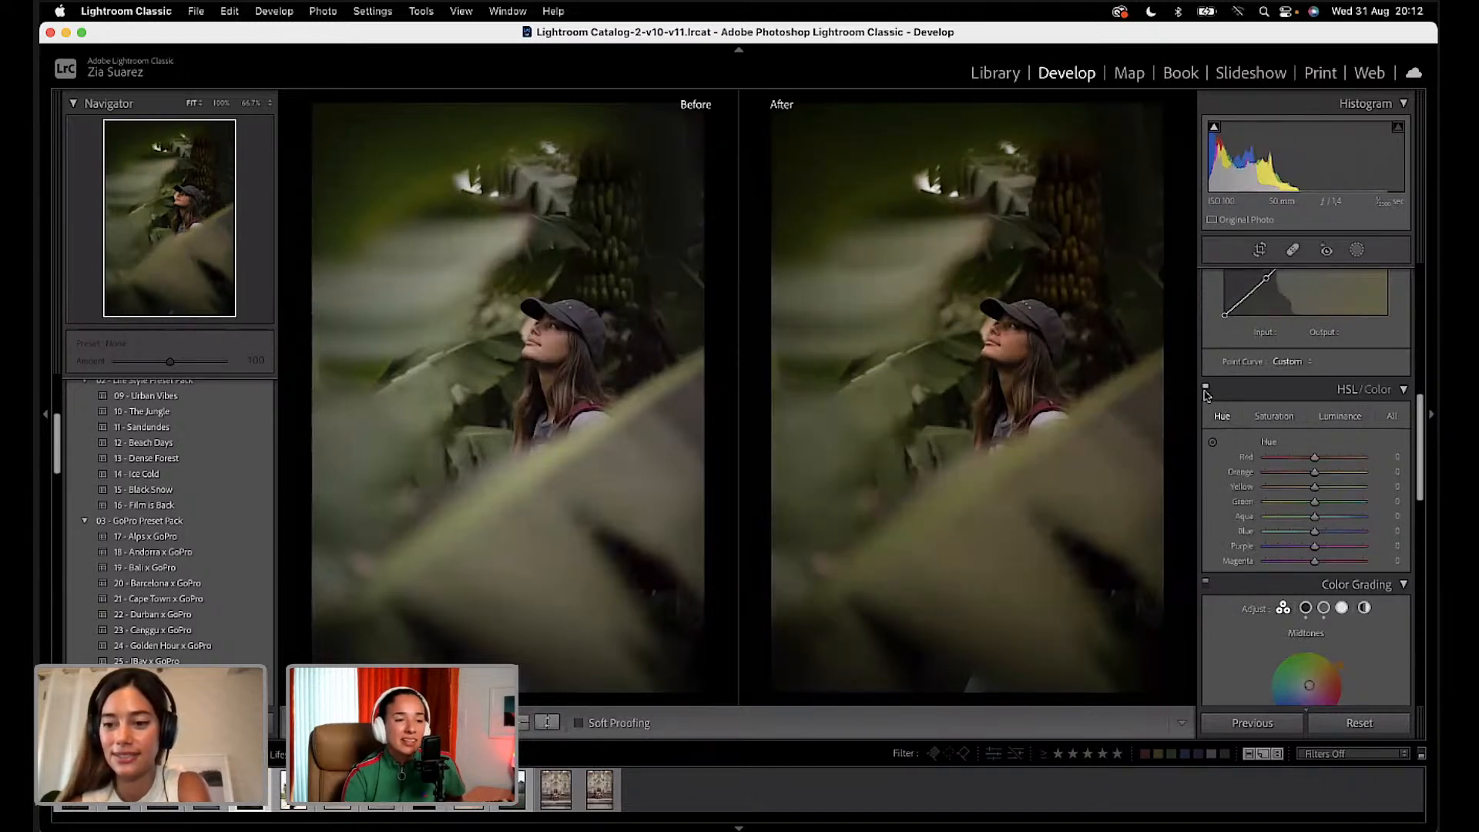
{"action": "left_click", "coordinate": [1206, 389]}
{"action": "left_click", "coordinate": [1205, 389]}
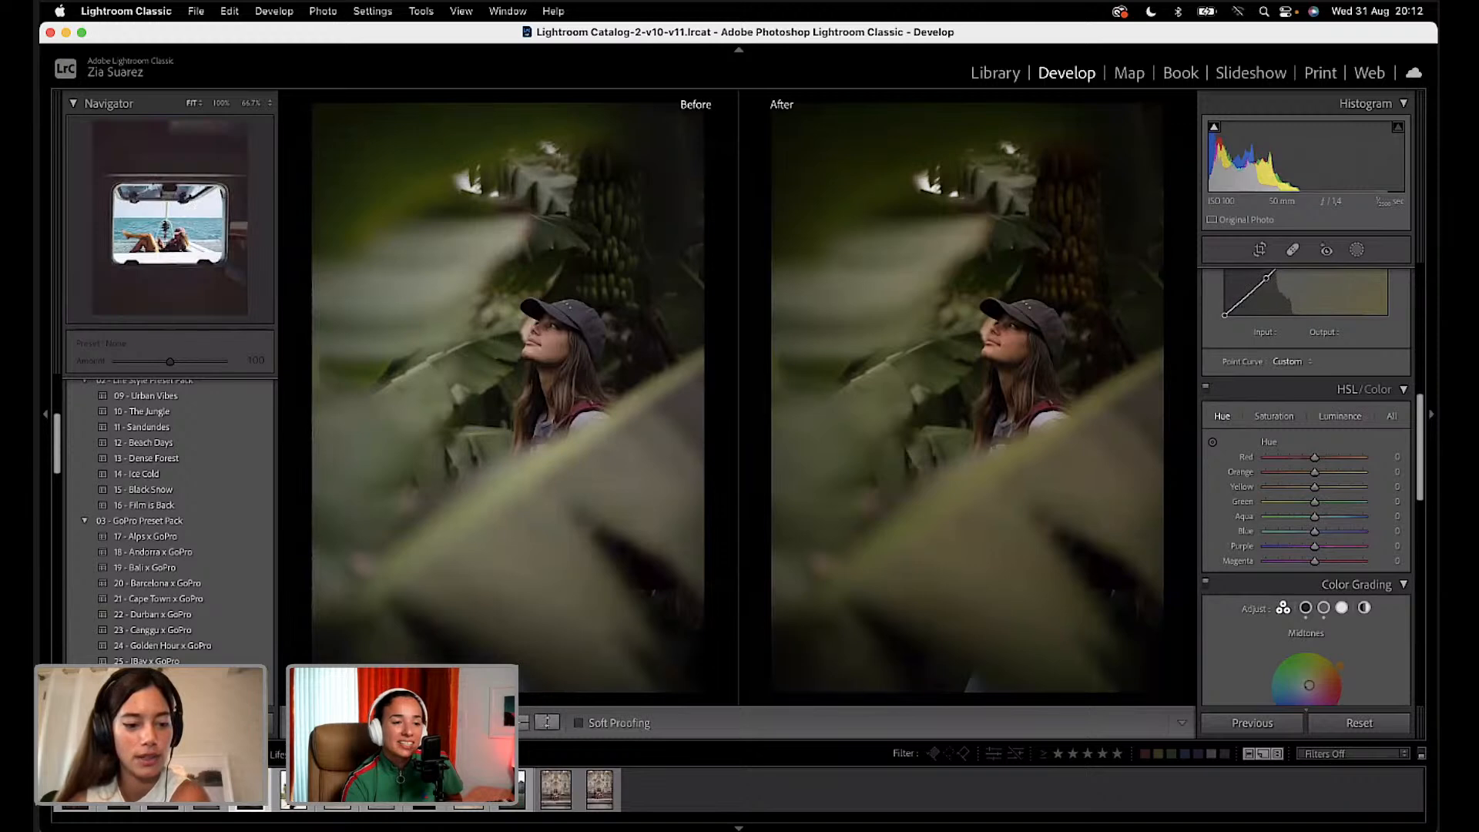
Step: Reopen the boat window photo and examine its Effects settings, including vignetting and grain
{"action": "left_click", "coordinate": [163, 792]}
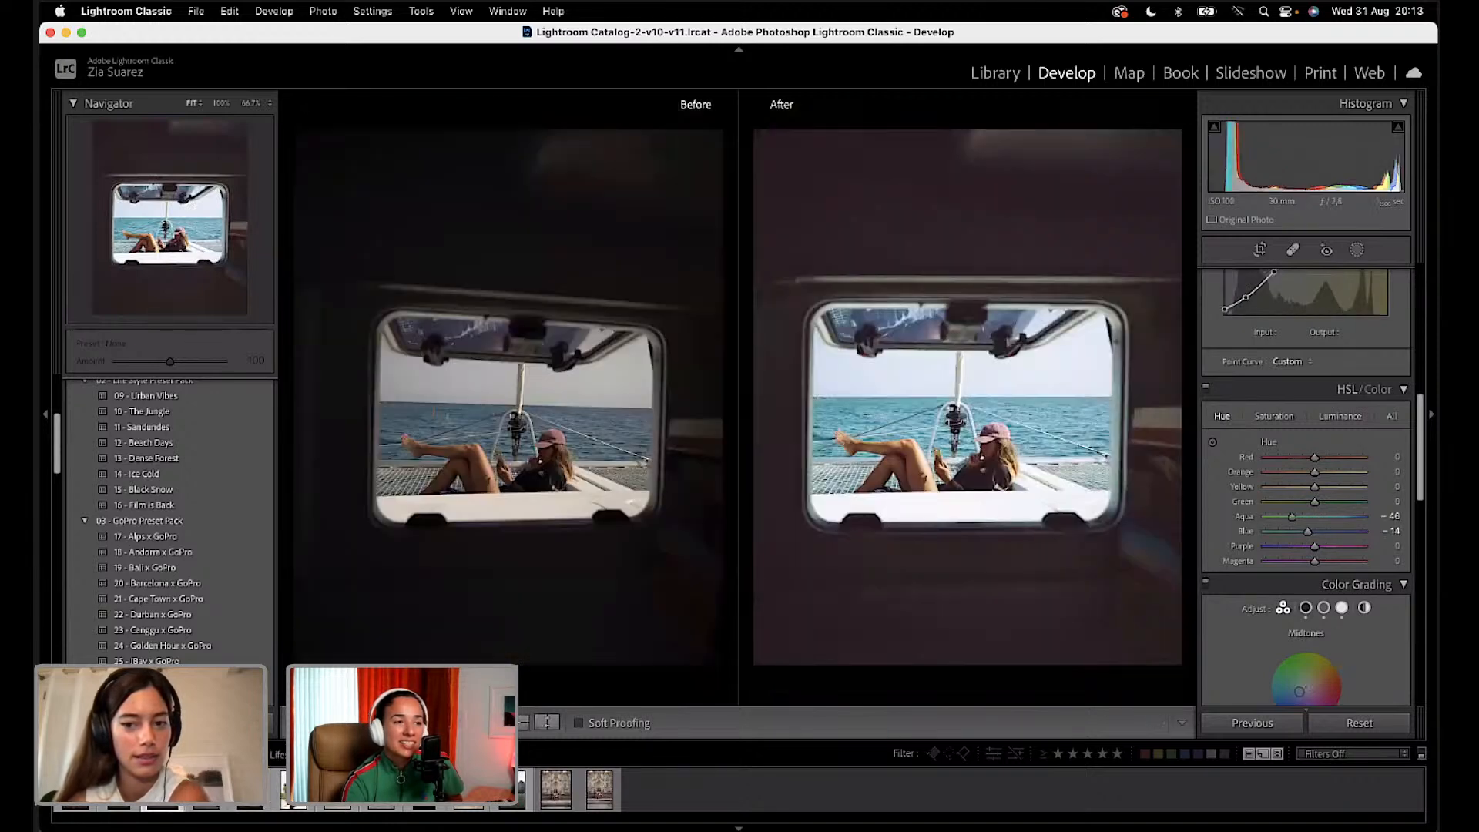
{"action": "scroll", "coordinate": [1345, 571], "scroll_direction": "down", "scroll_amount": 10}
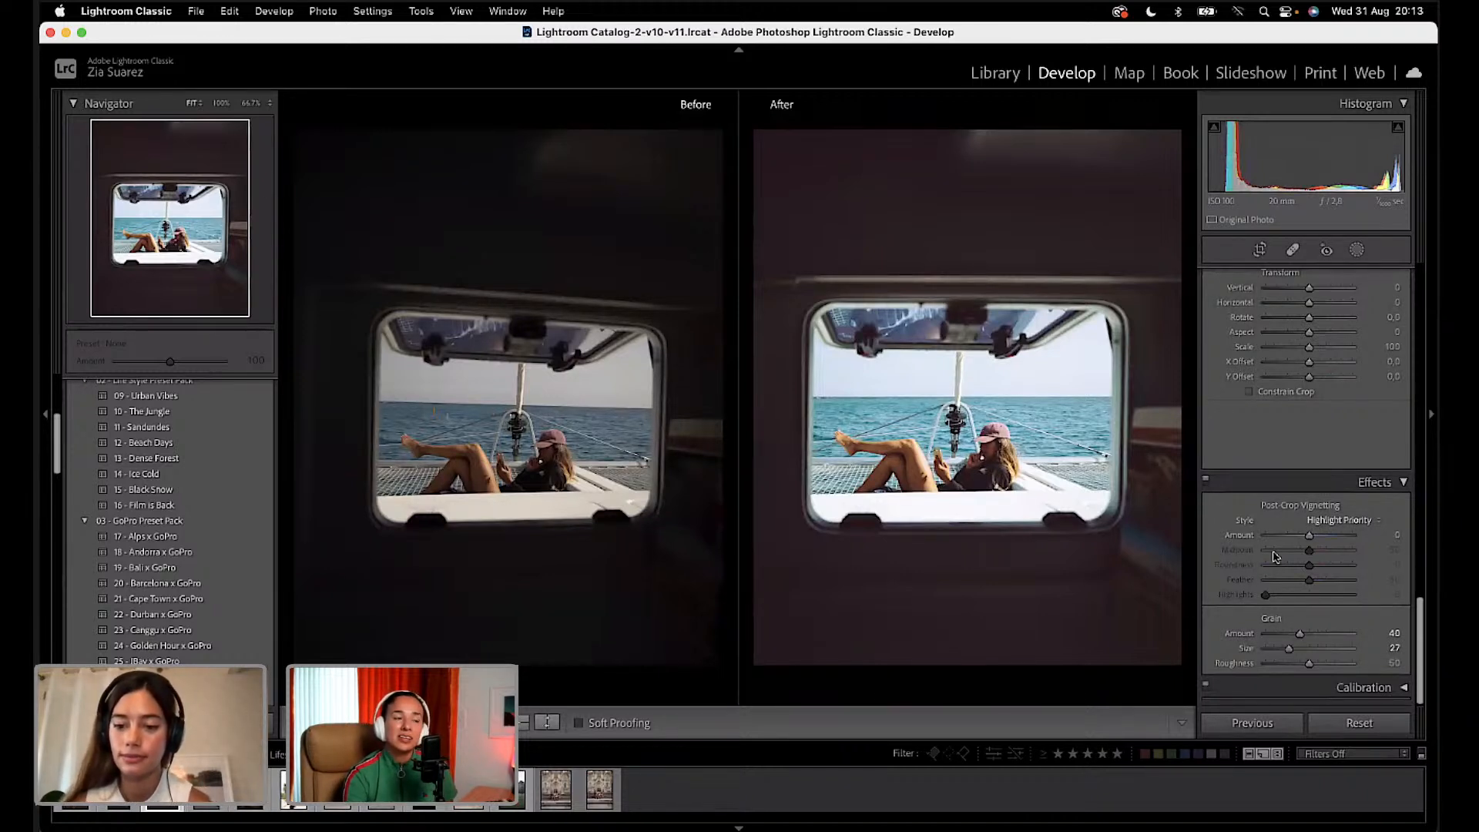
{"action": "scroll", "coordinate": [1274, 556], "scroll_direction": "up", "scroll_amount": 1}
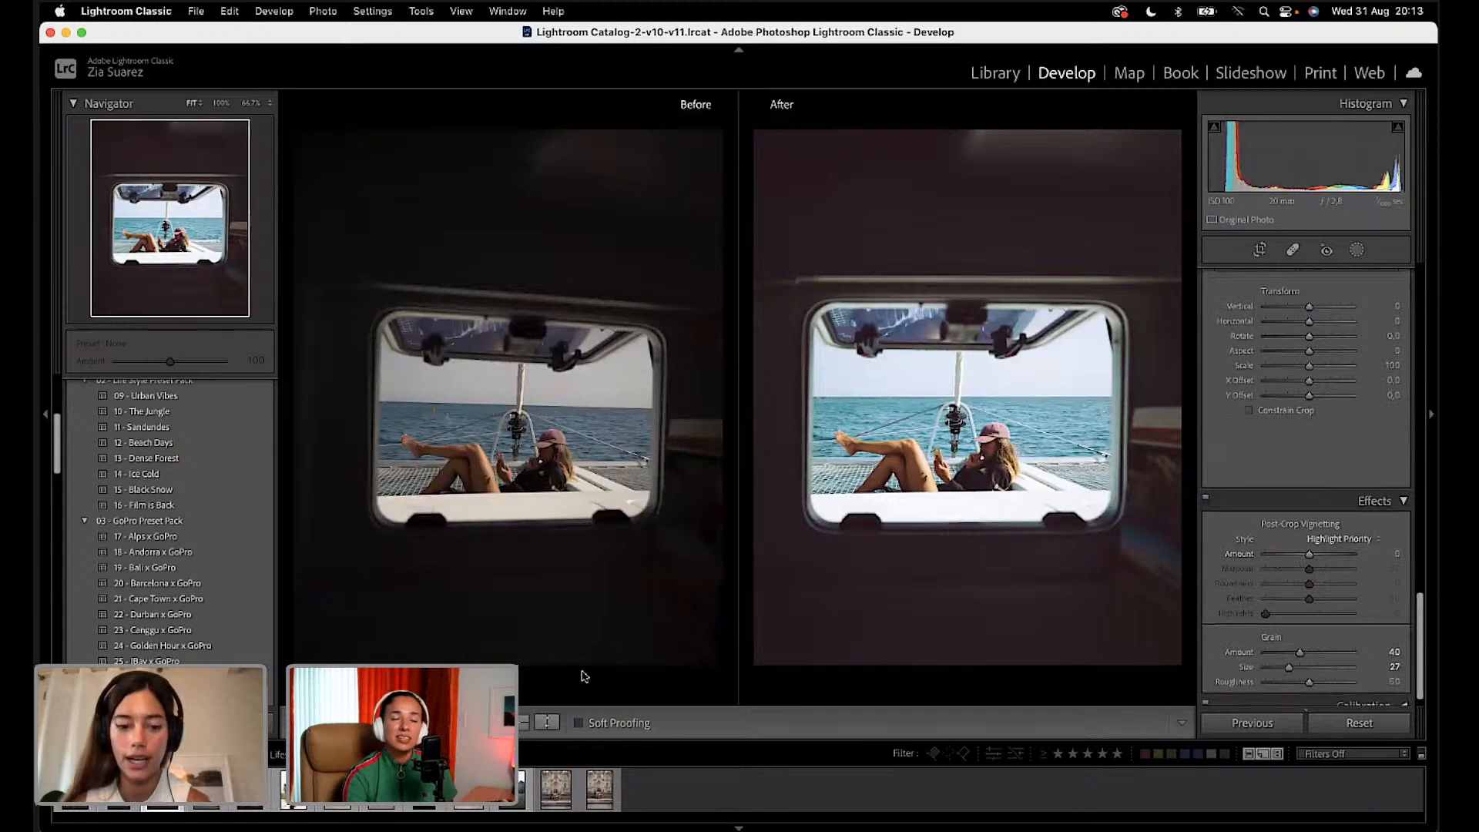
Step: Recrop the surfer photo to a 4 x 5 / 8 x 10 aspect ratio and apply the crop
{"action": "left_click", "coordinate": [119, 792]}
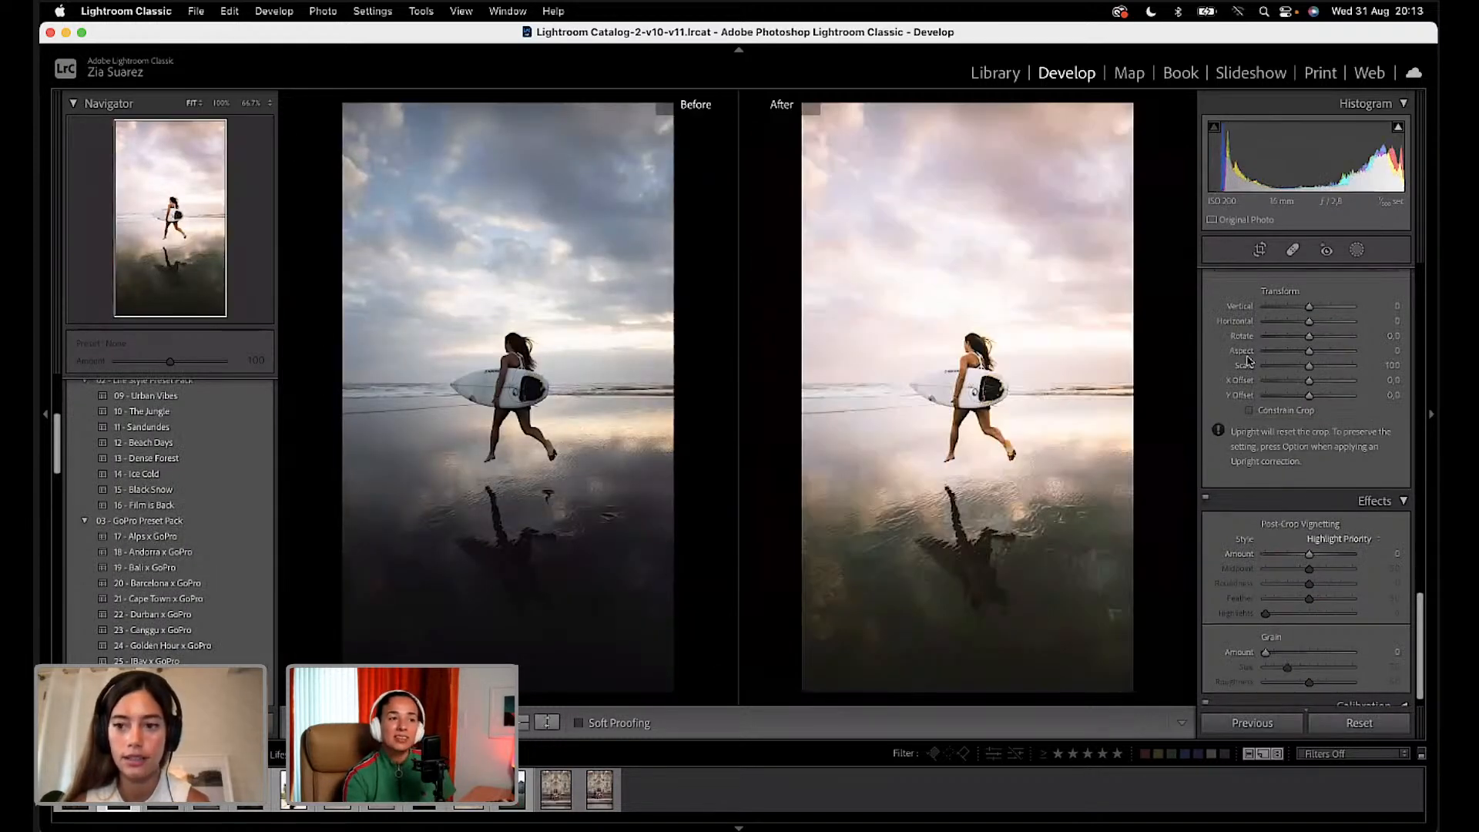
{"action": "left_click", "coordinate": [1259, 250]}
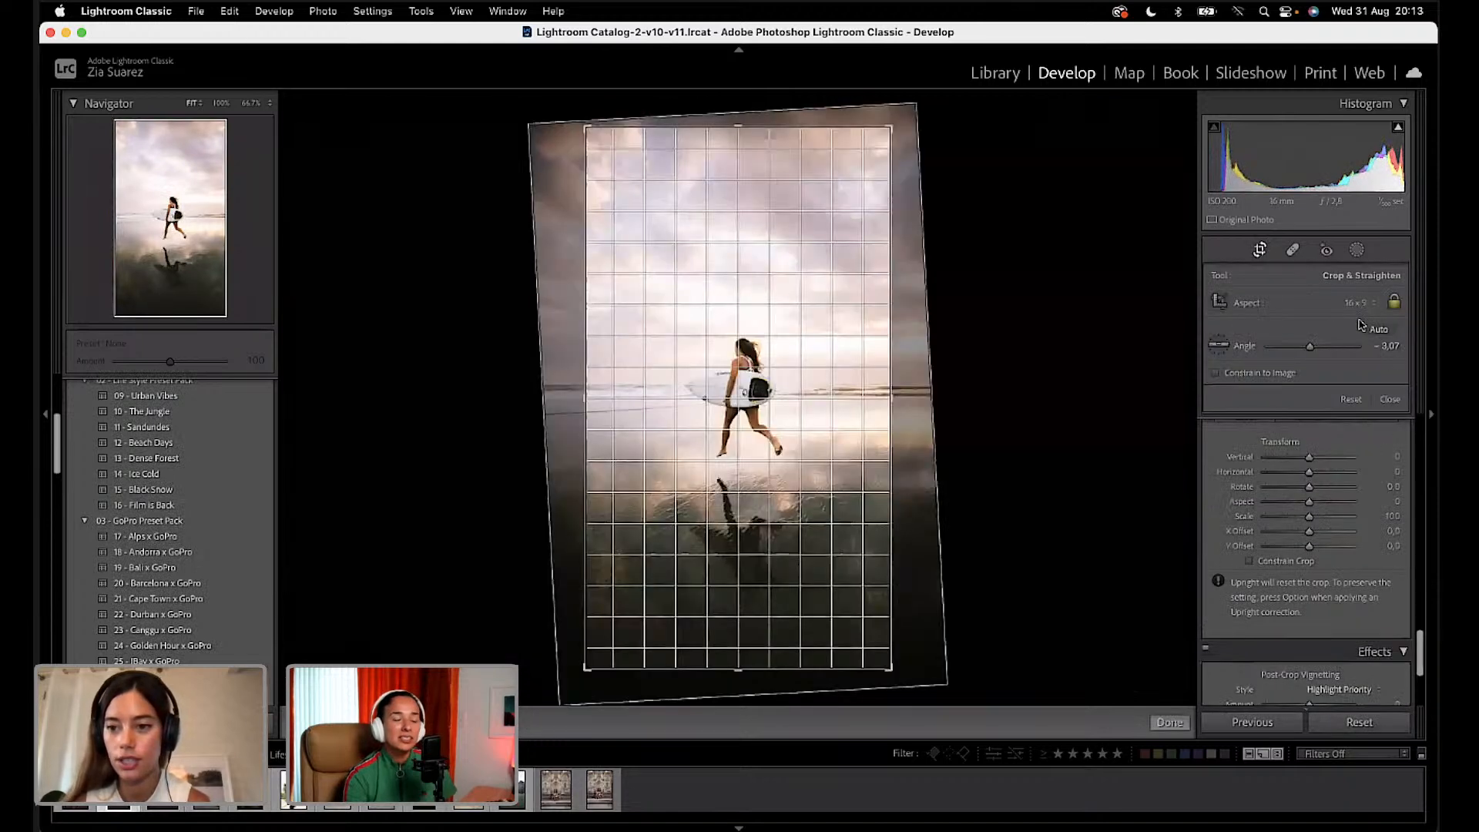
{"action": "left_click", "coordinate": [1359, 304]}
{"action": "left_click", "coordinate": [1008, 370]}
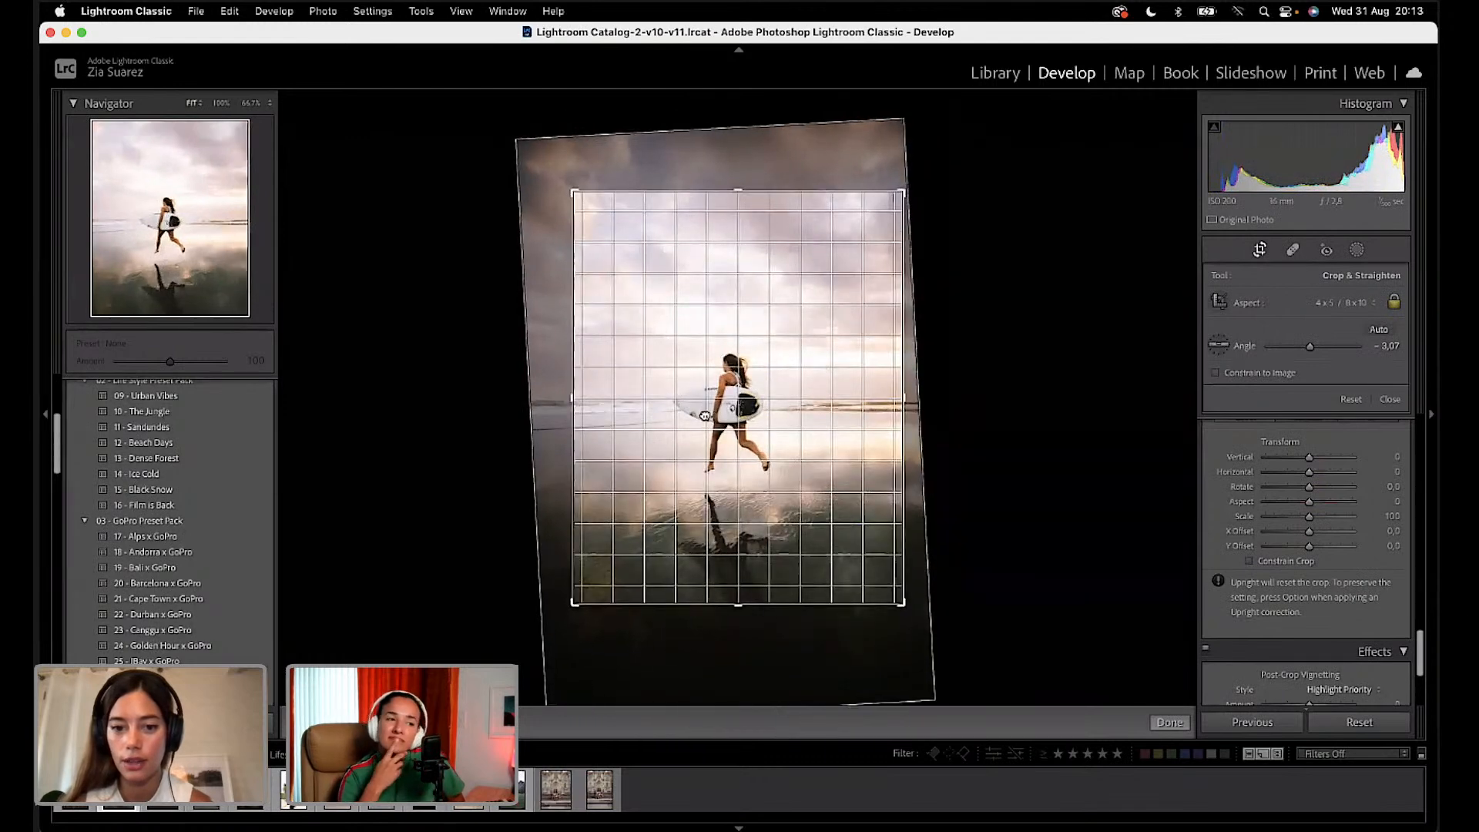
{"action": "left_click", "coordinate": [1170, 723]}
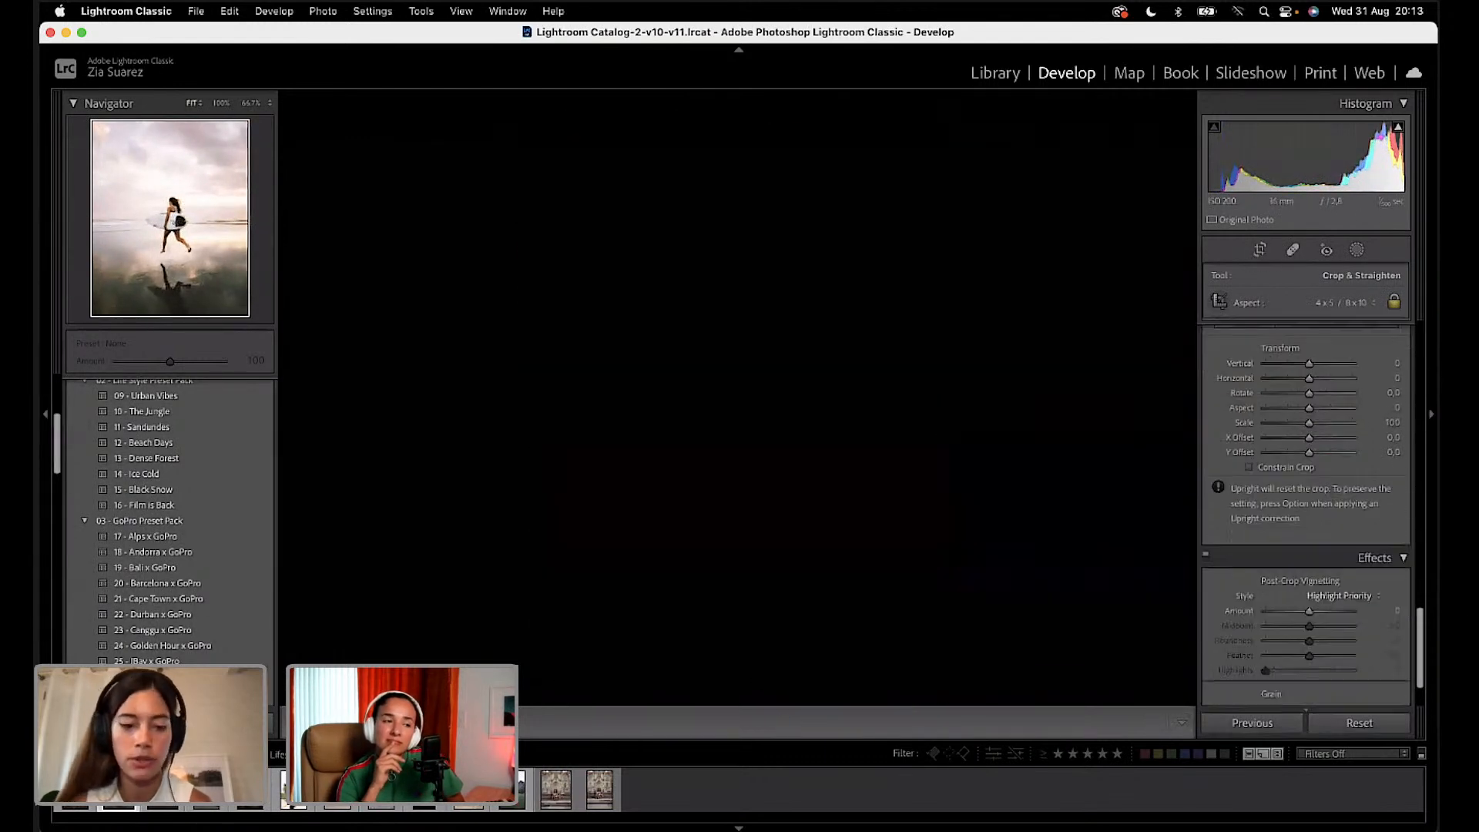
Step: Add a sky mask to the boat window photo, hide its overlay and lower the mask's Highlights to -68
{"action": "left_click", "coordinate": [160, 807]}
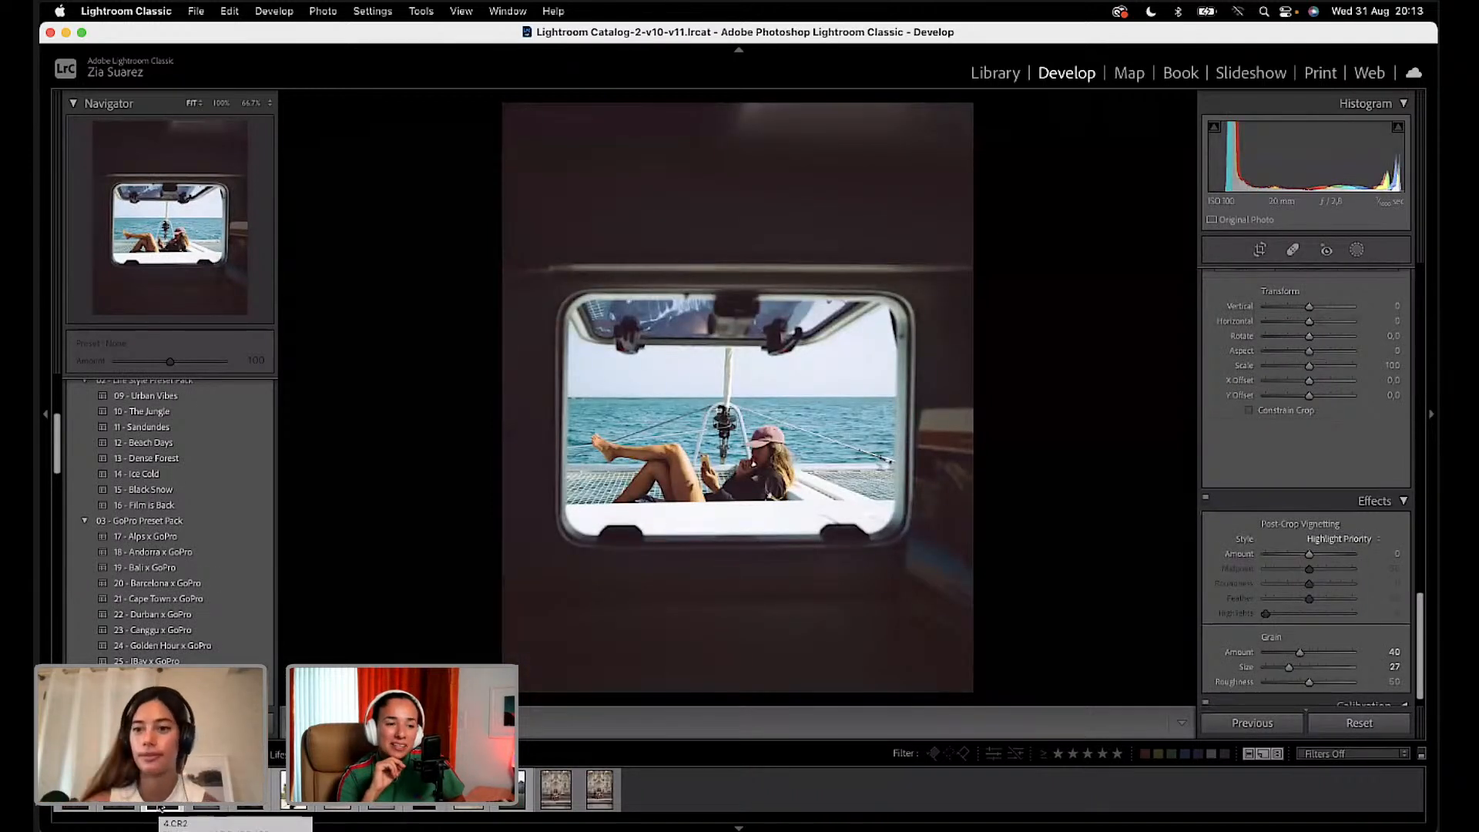
{"action": "key", "text": "shift+w"}
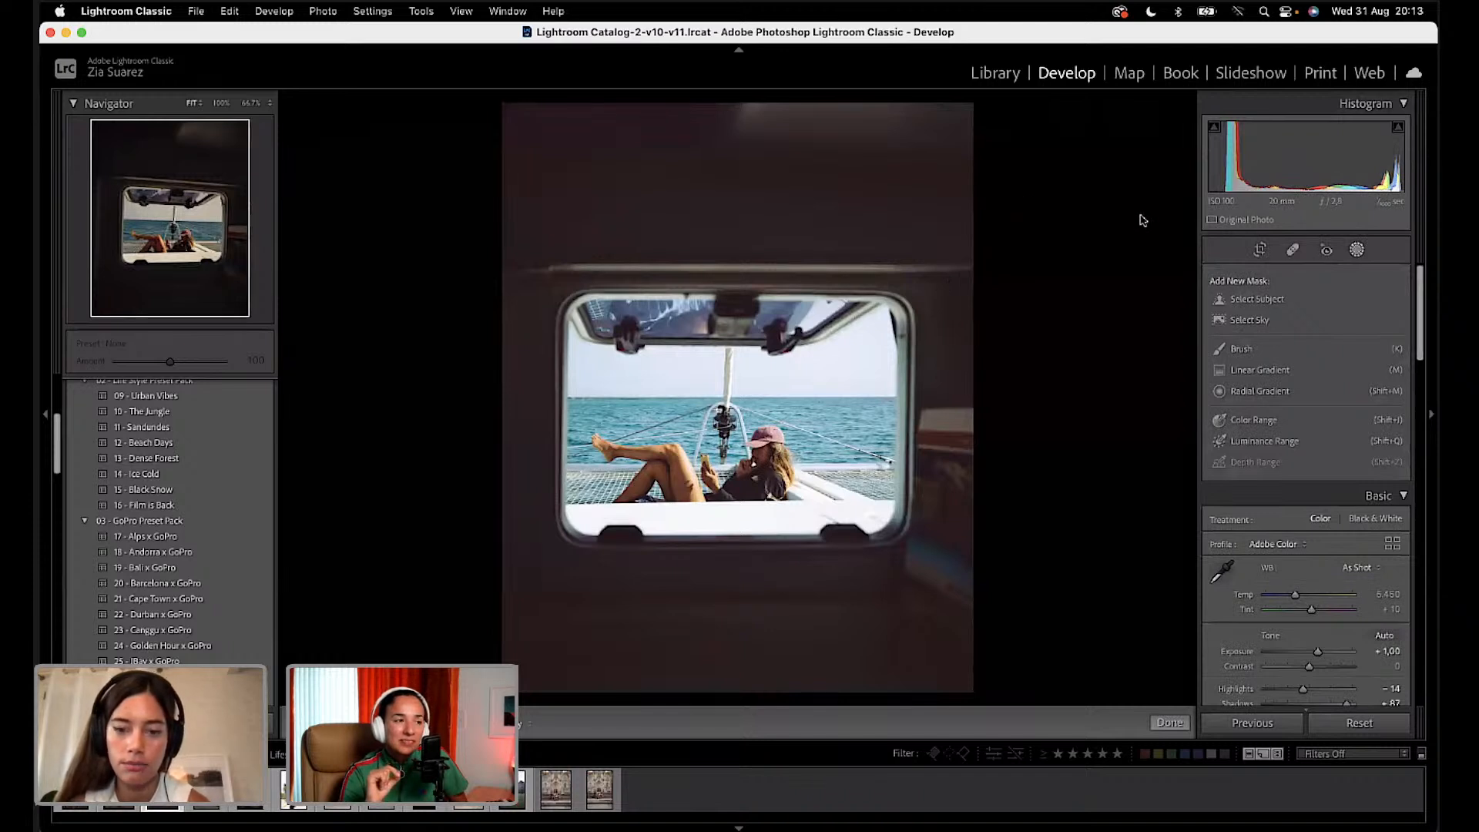
{"action": "left_click", "coordinate": [1270, 321]}
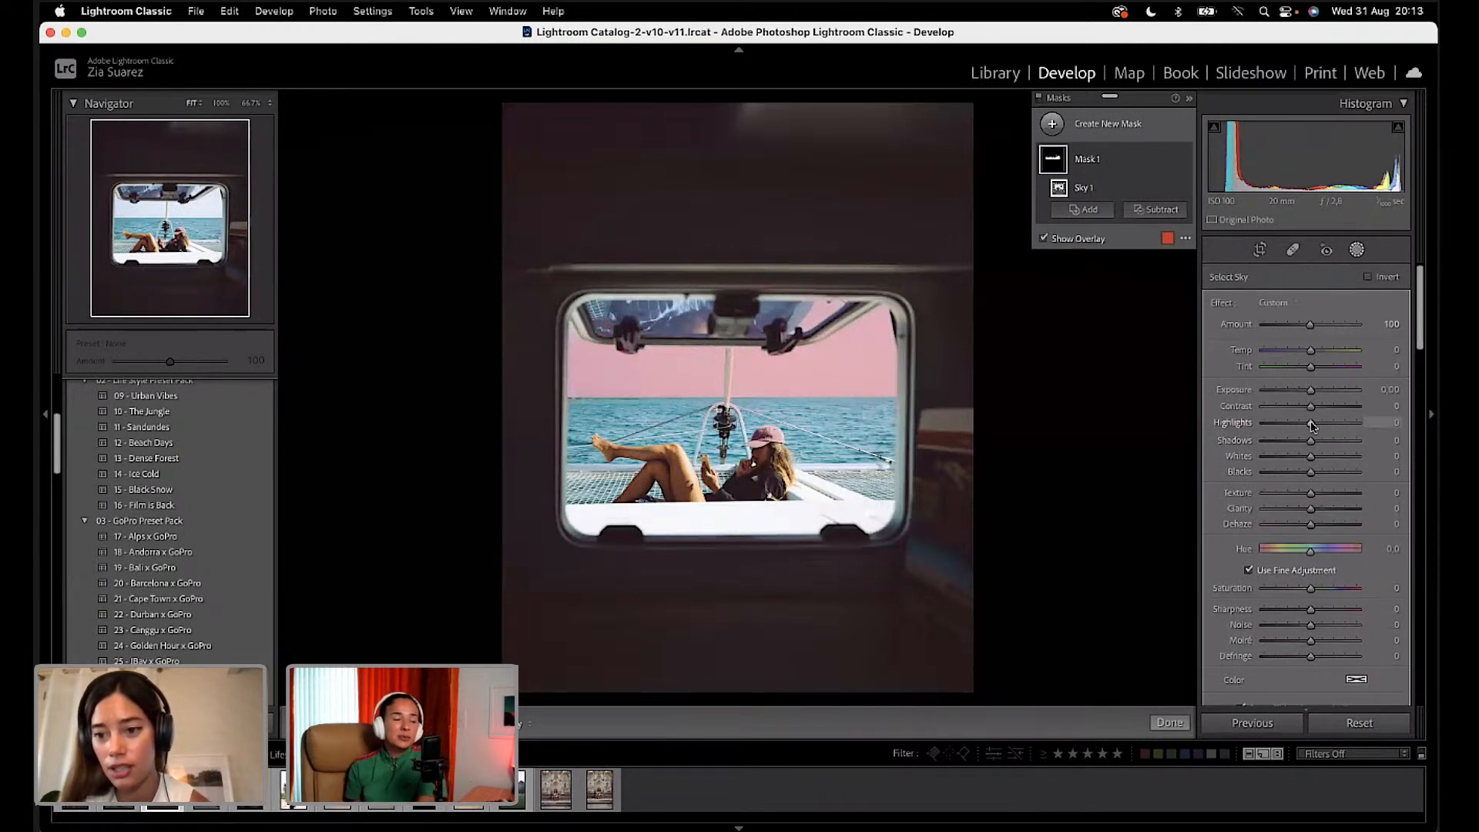
{"action": "key", "text": "o"}
{"action": "left_click_drag", "start_coordinate": [1312, 425], "coordinate": [1281, 422]}
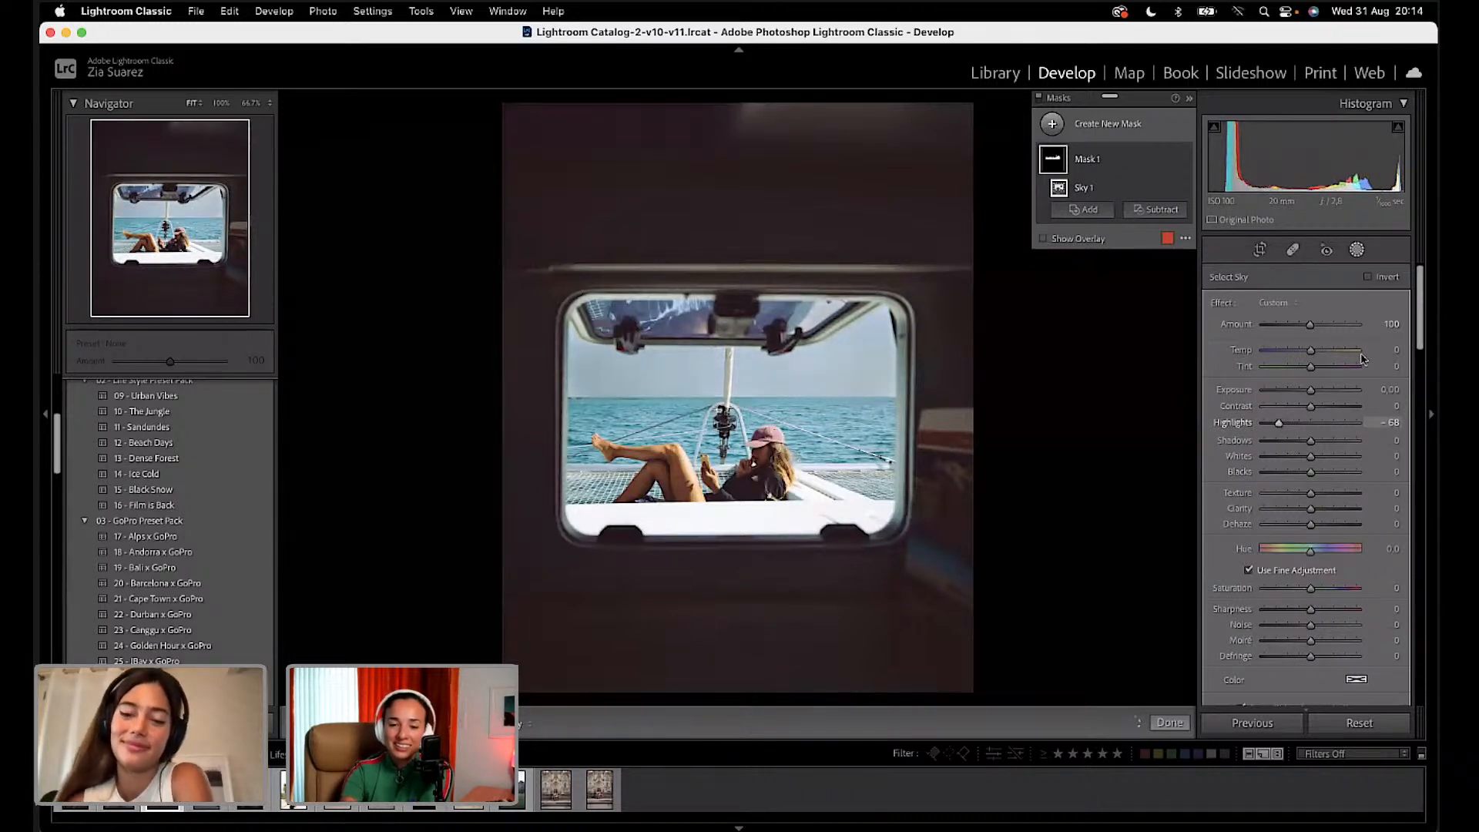
Step: Warm the sky mask slightly with Temp 8 and set its Tint to 20
{"action": "left_click_drag", "start_coordinate": [1310, 350], "coordinate": [1318, 352]}
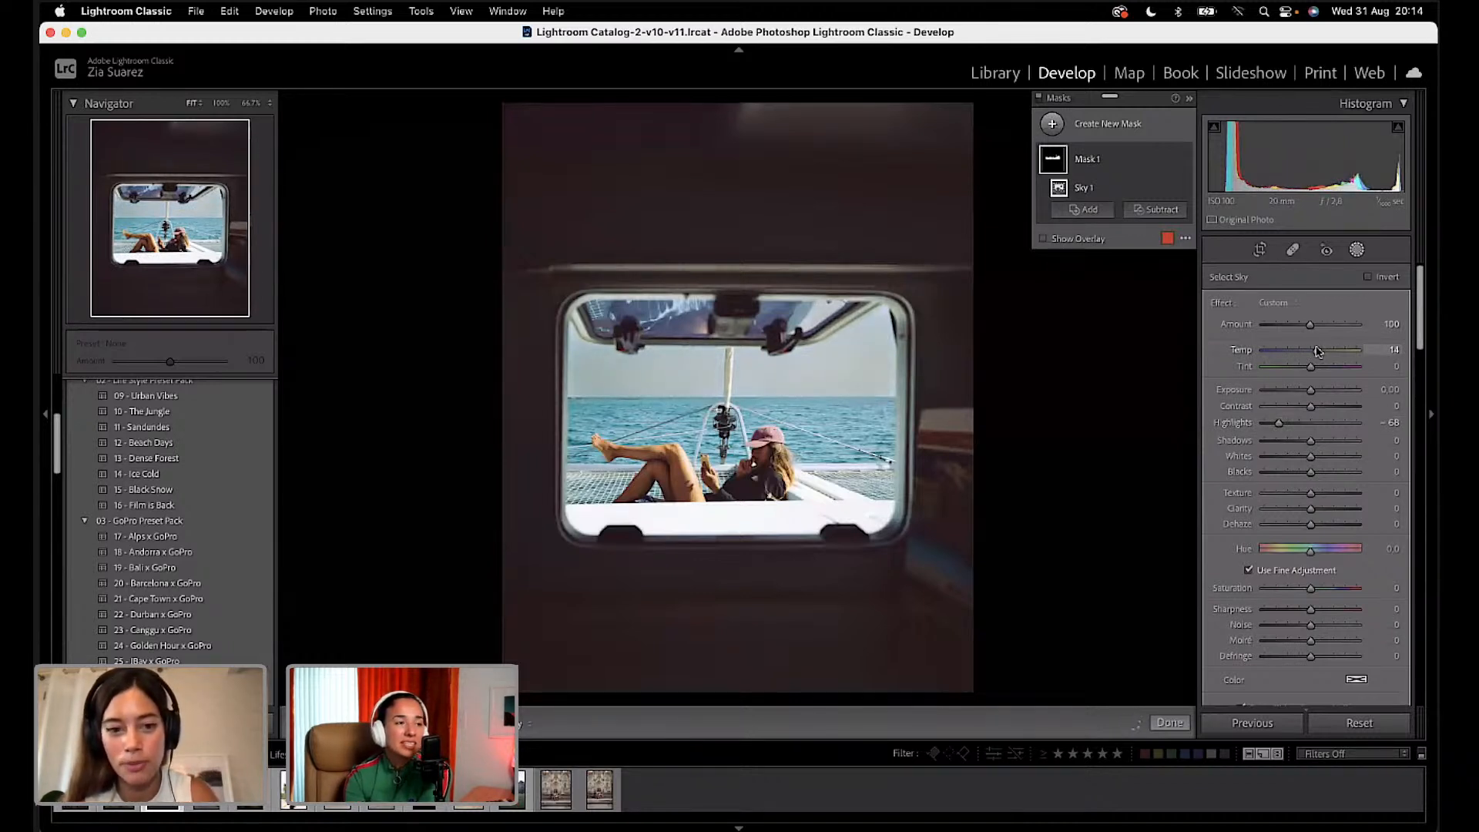
{"action": "key", "text": "super+z"}
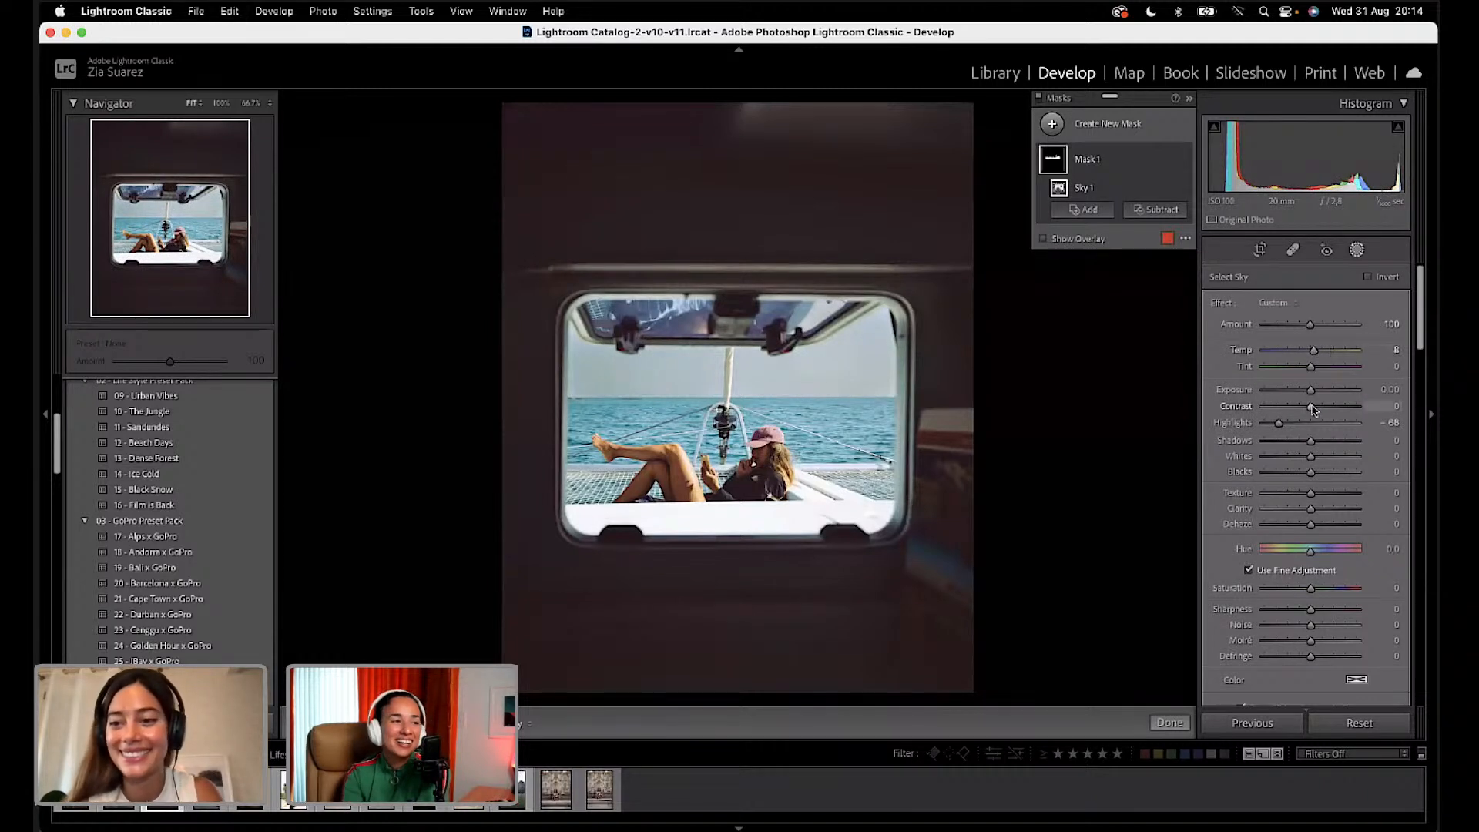
{"action": "left_click_drag", "start_coordinate": [1312, 367], "coordinate": [1320, 370]}
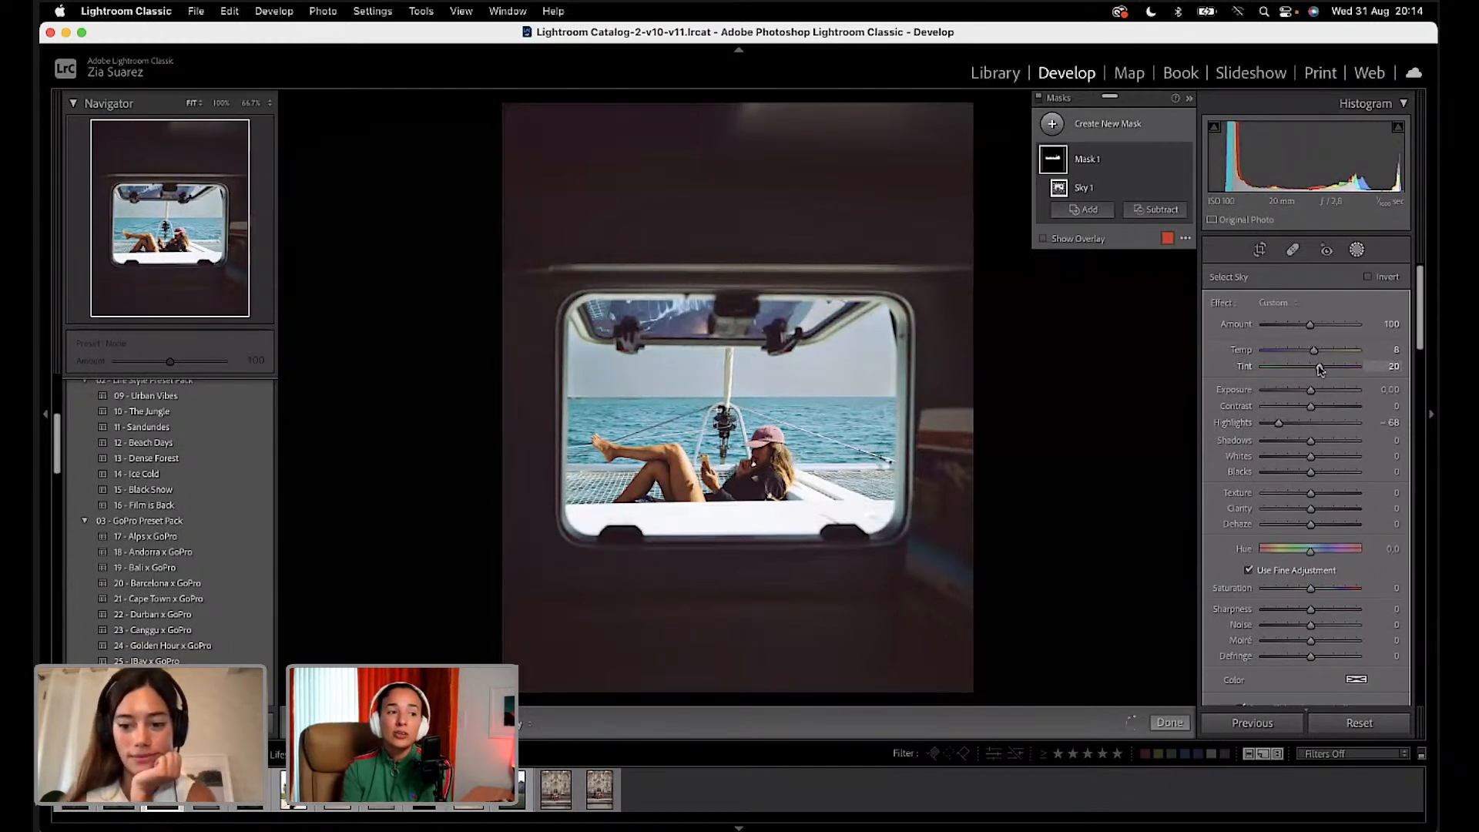
{"action": "left_click", "coordinate": [1170, 724]}
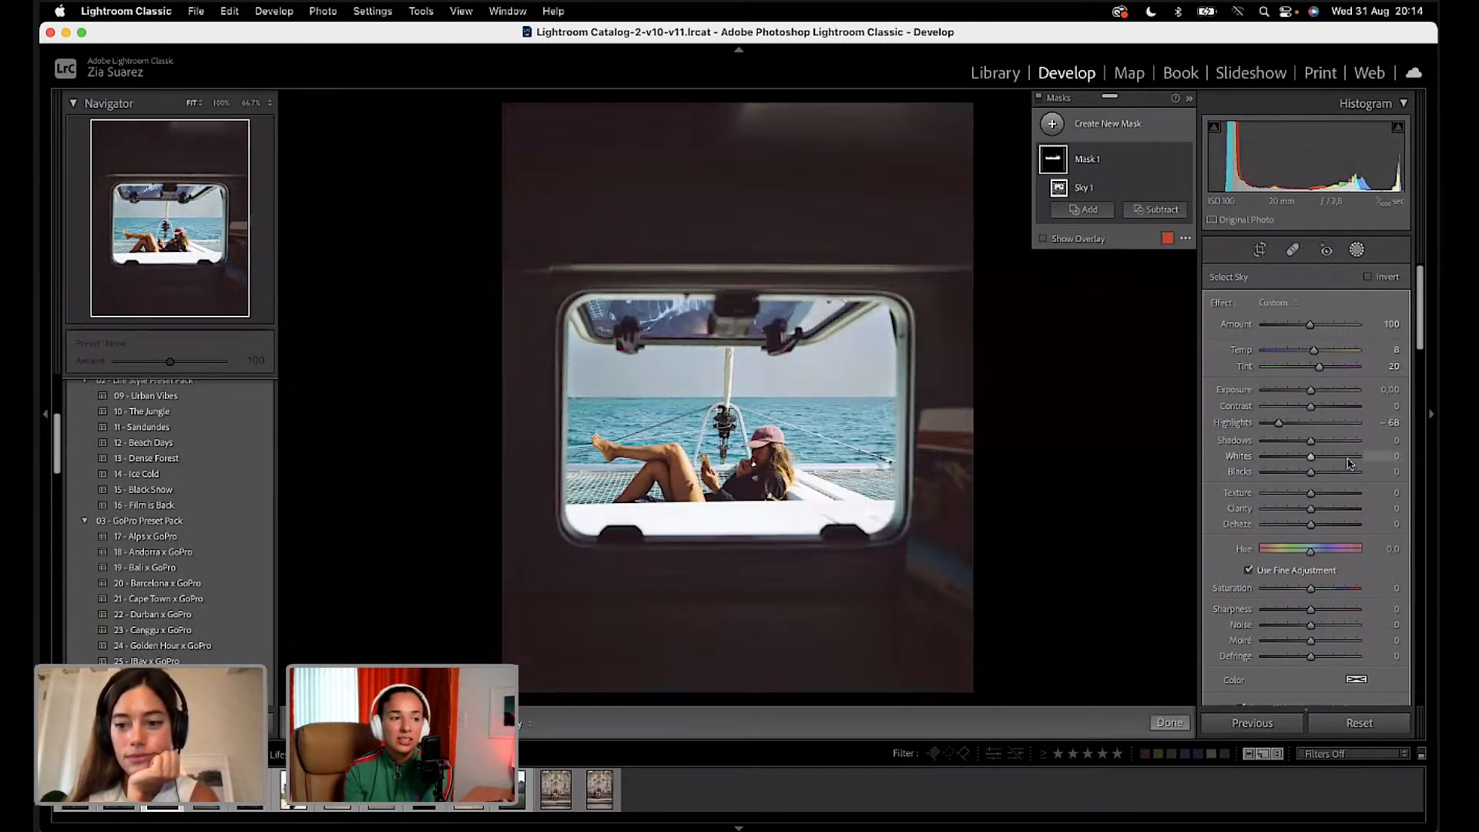
Step: Try lowering the boat window photo's red luminance to -36 in HSL and undo the change
{"action": "scroll", "coordinate": [1321, 545], "scroll_direction": "down", "scroll_amount": 5}
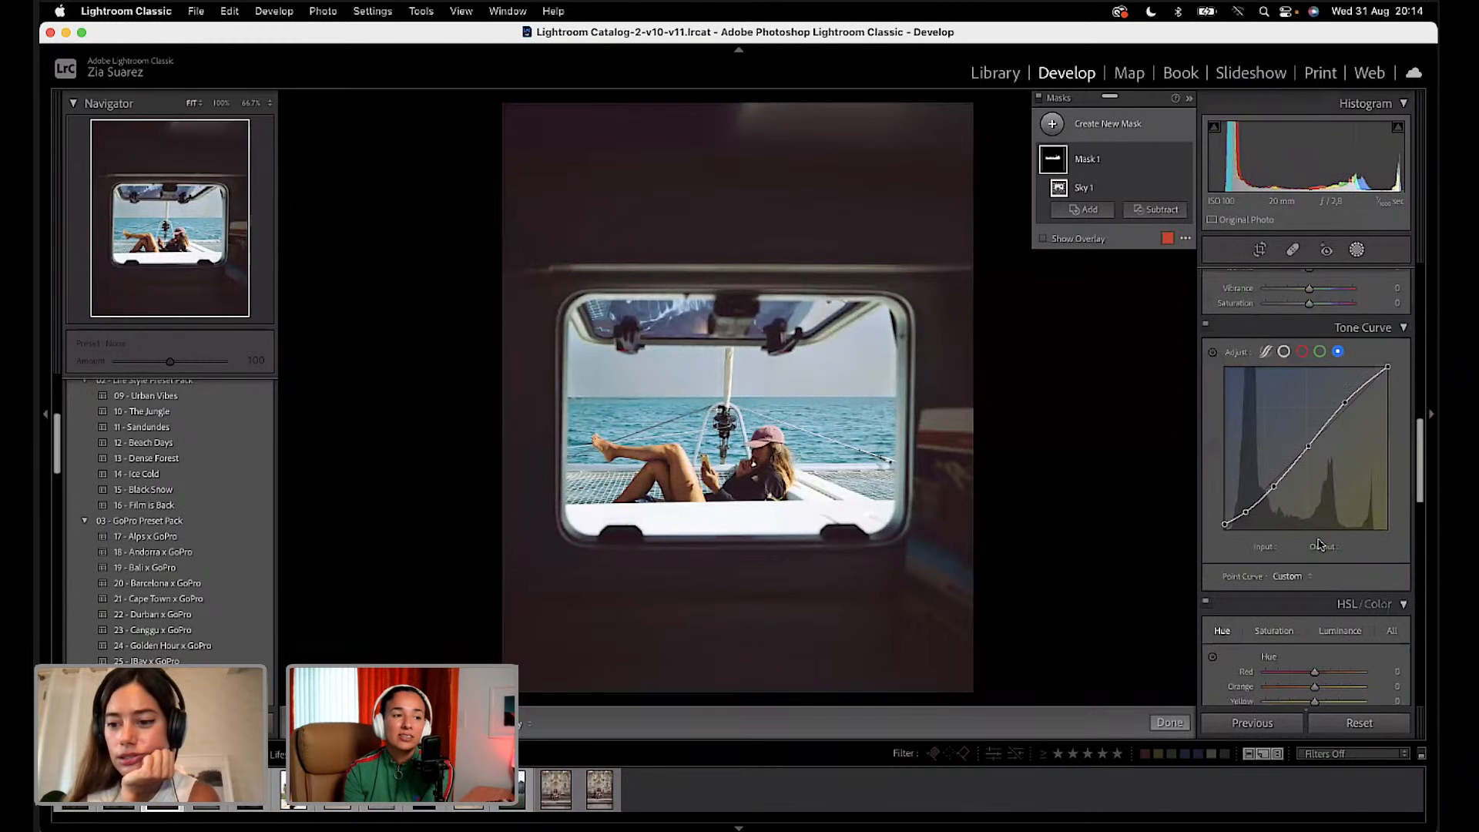
{"action": "scroll", "coordinate": [1320, 545], "scroll_direction": "down", "scroll_amount": 3}
{"action": "left_click", "coordinate": [1341, 495]}
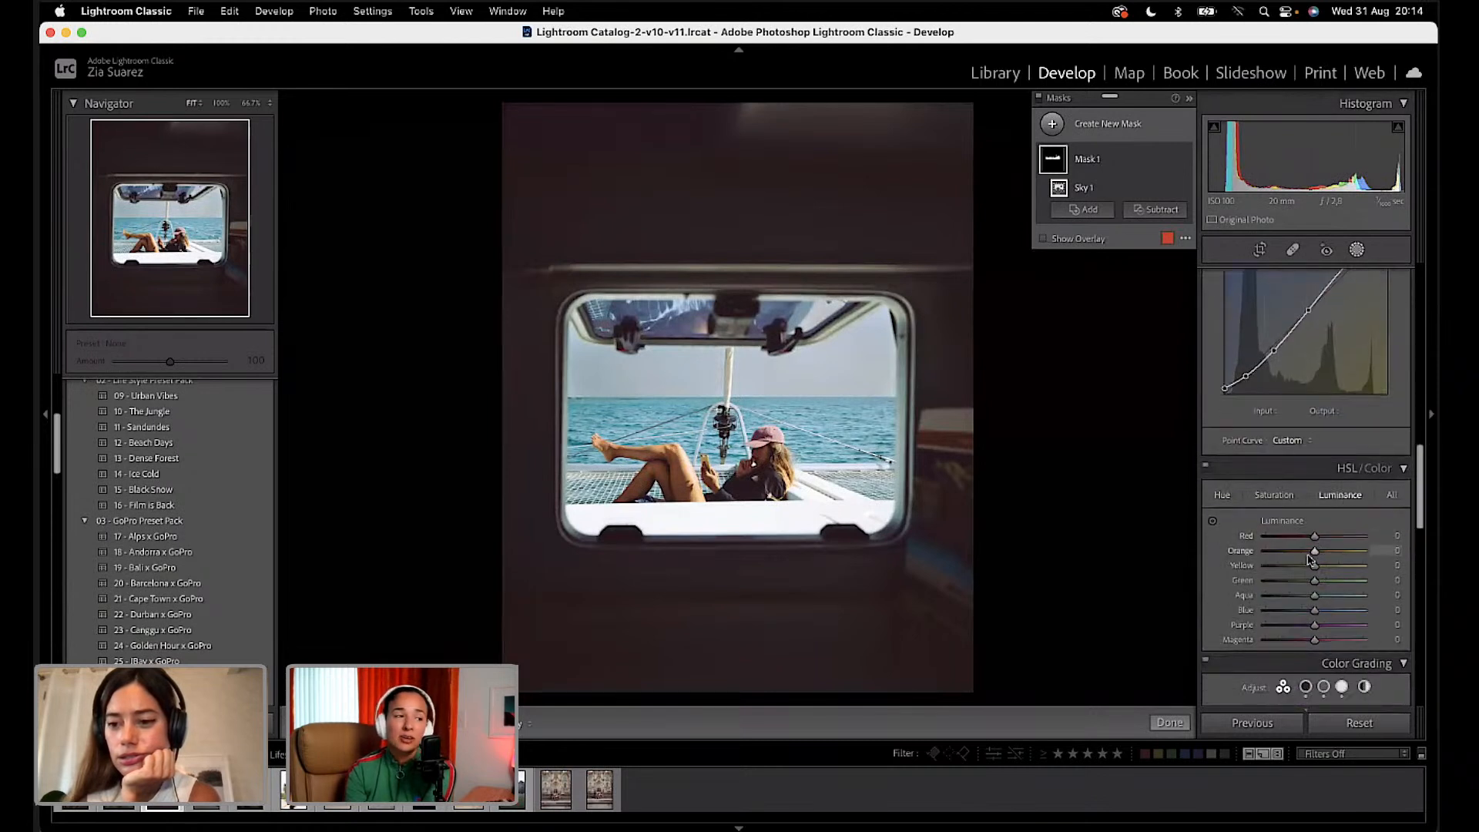
{"action": "left_click_drag", "start_coordinate": [1314, 535], "coordinate": [1298, 540]}
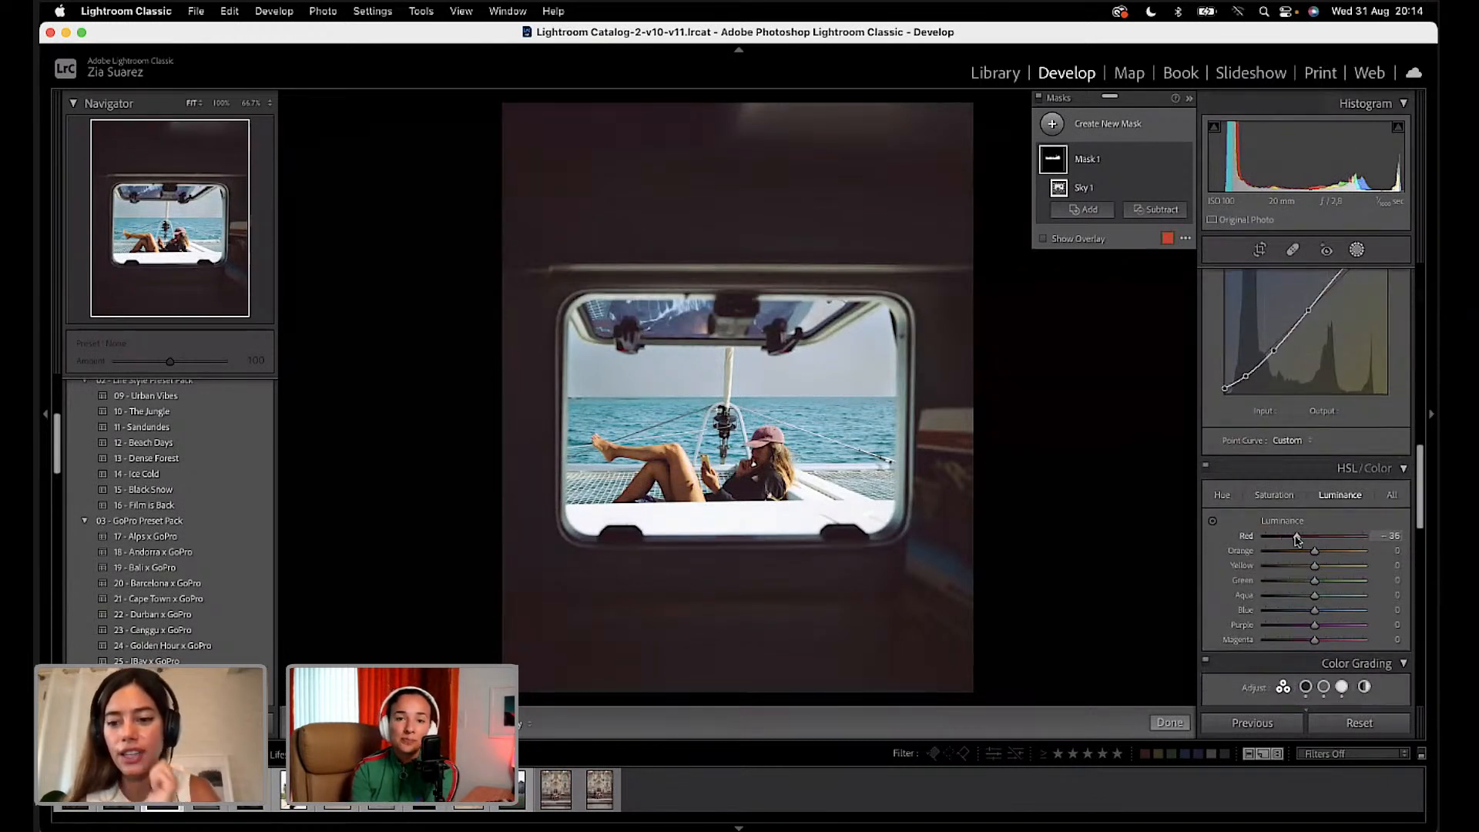
{"action": "key", "text": "super+z"}
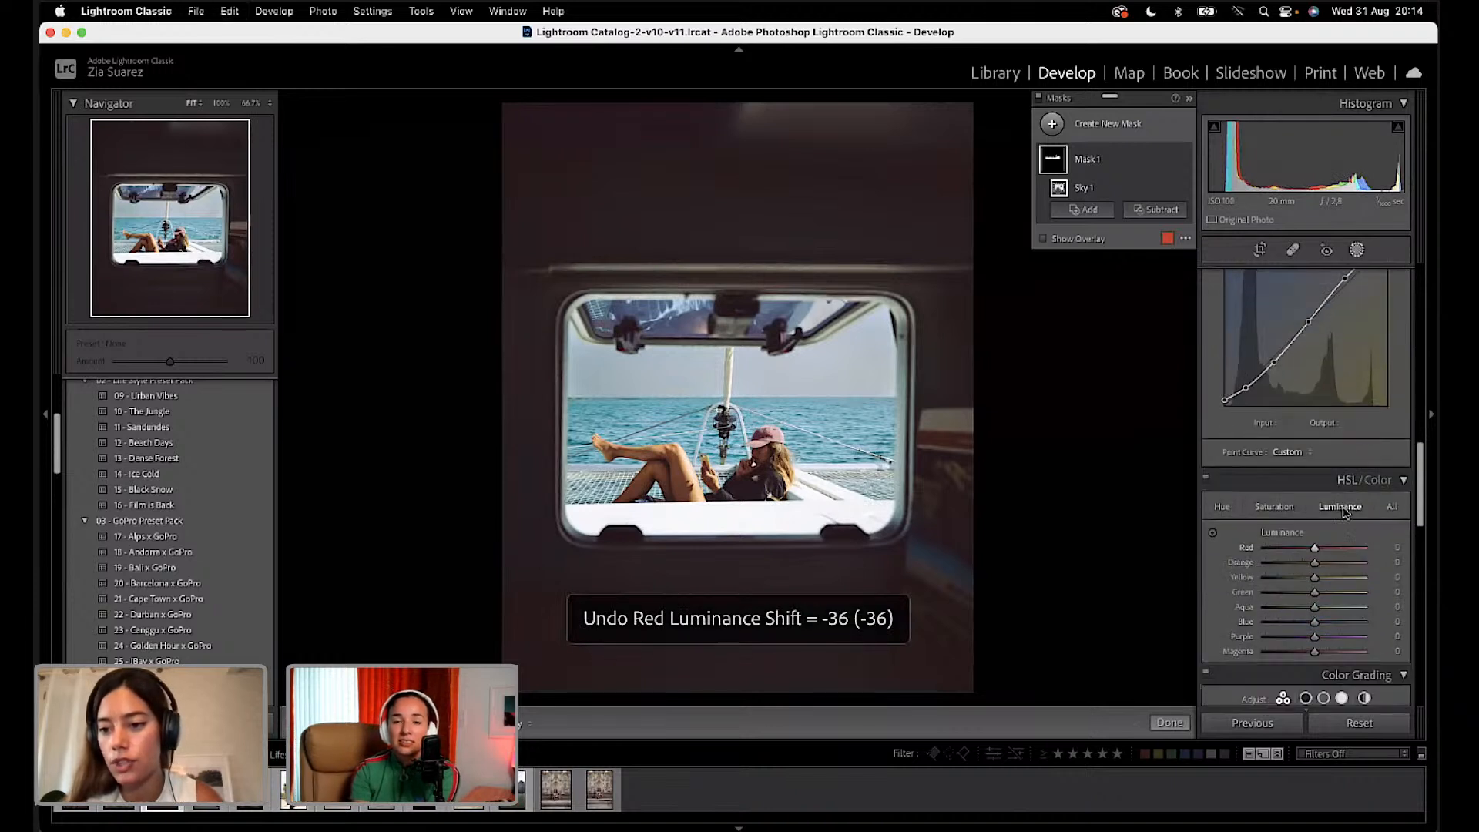
{"action": "scroll", "coordinate": [1321, 510], "scroll_direction": "down", "scroll_amount": 1}
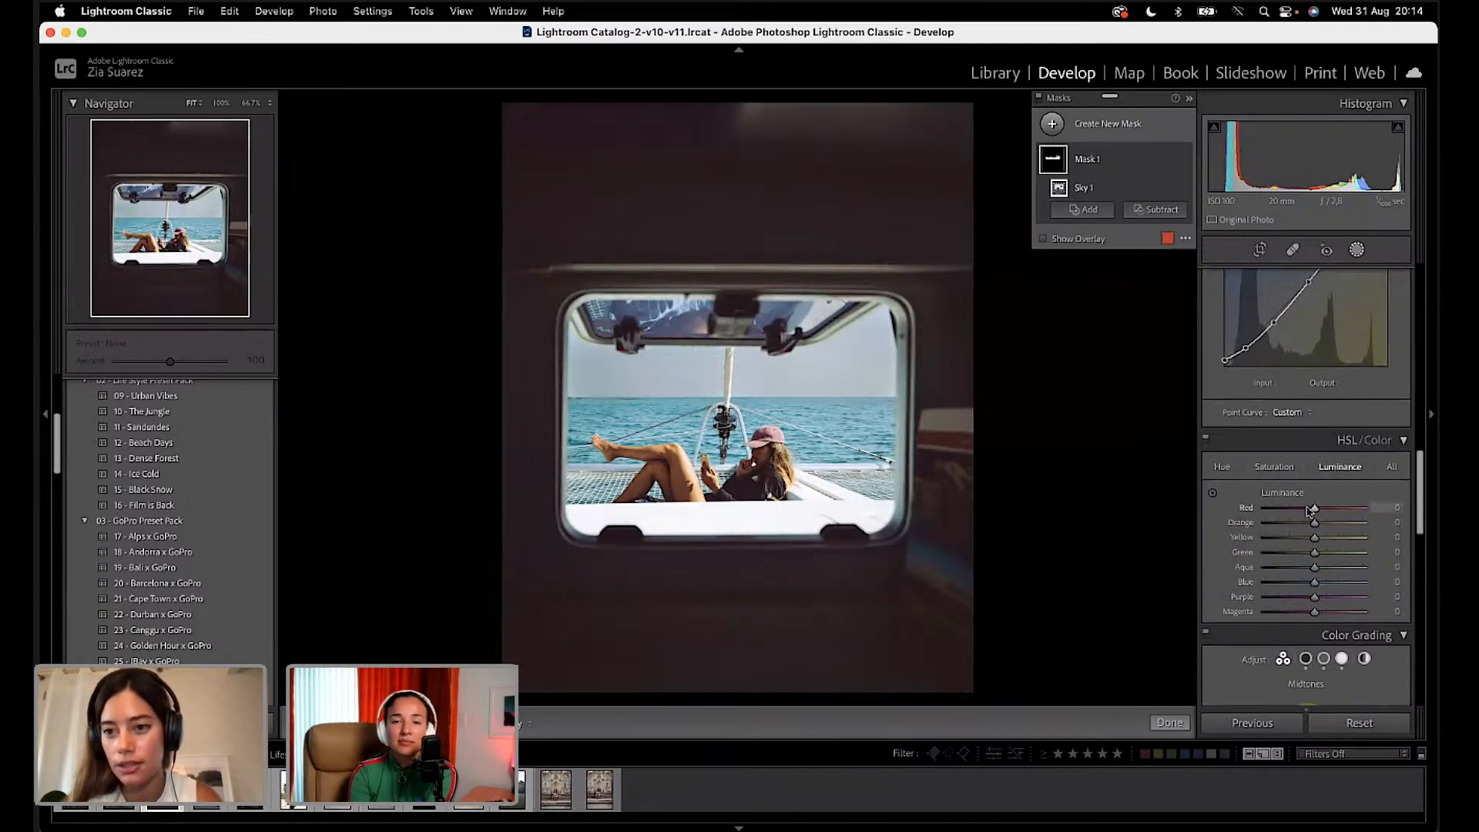
{"action": "mouse_move", "coordinate": [1309, 510]}
{"action": "left_mouse_down"}
{"action": "mouse_move", "coordinate": [1283, 511]}
{"action": "mouse_move", "coordinate": [1339, 513]}
{"action": "mouse_move", "coordinate": [1302, 514]}
{"action": "left_mouse_up"}
{"action": "key", "text": "super+z"}
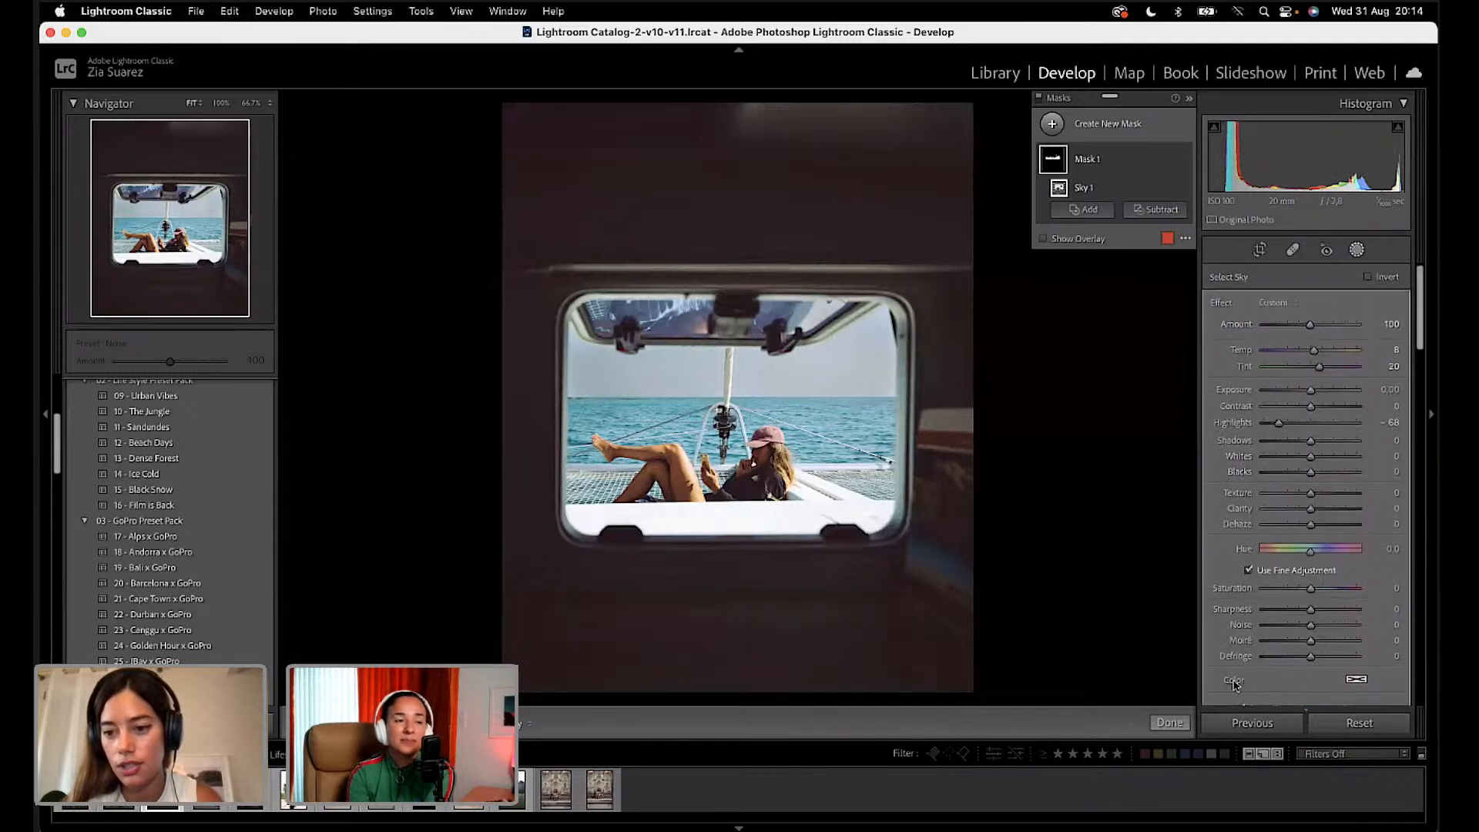
Step: Set the sky mask's Dehaze to 26 on the boat window photo
{"action": "scroll", "coordinate": [1248, 674], "scroll_direction": "down", "scroll_amount": 2}
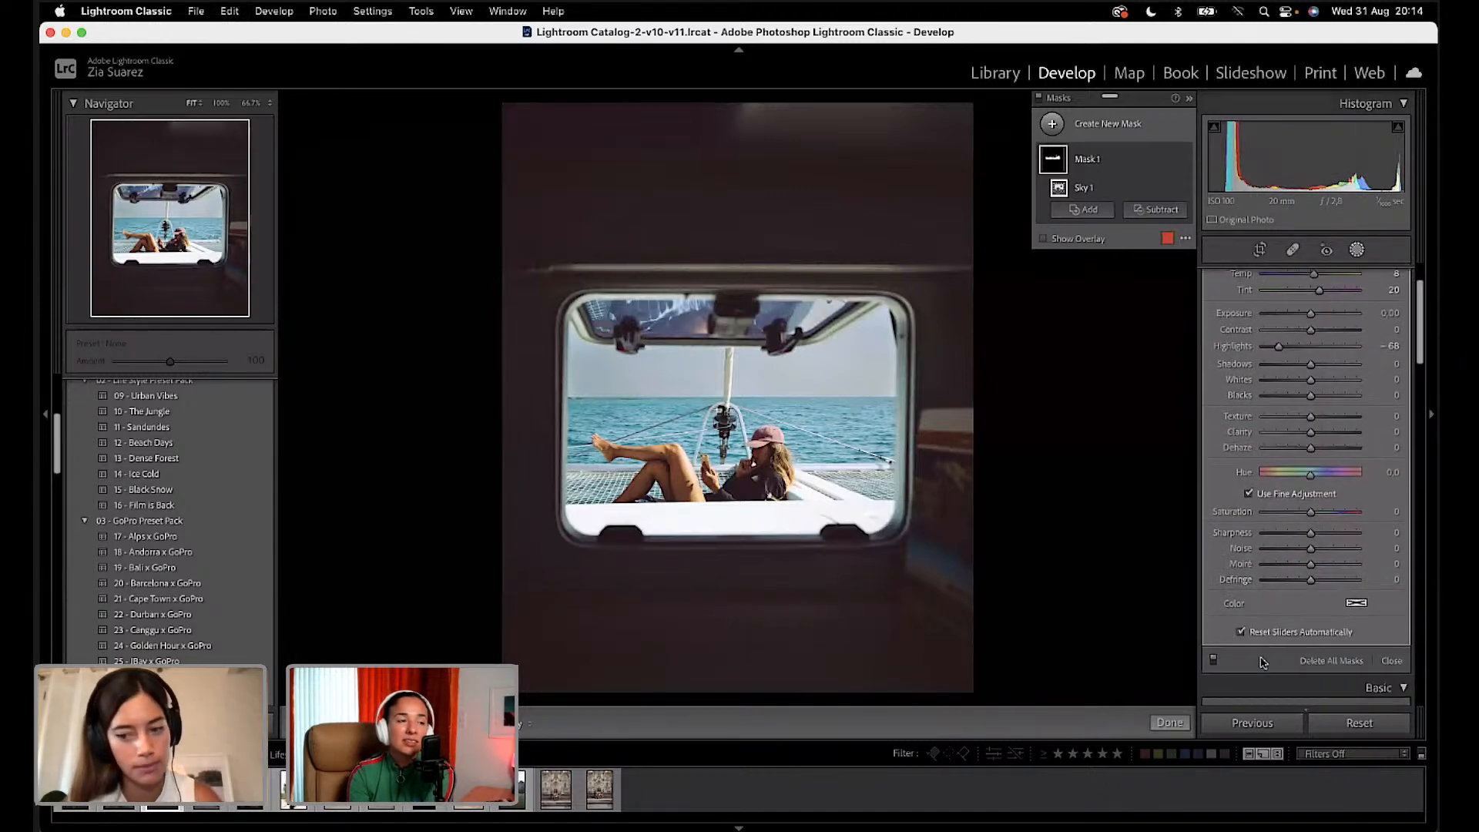
{"action": "scroll", "coordinate": [1264, 661], "scroll_direction": "down", "scroll_amount": 1}
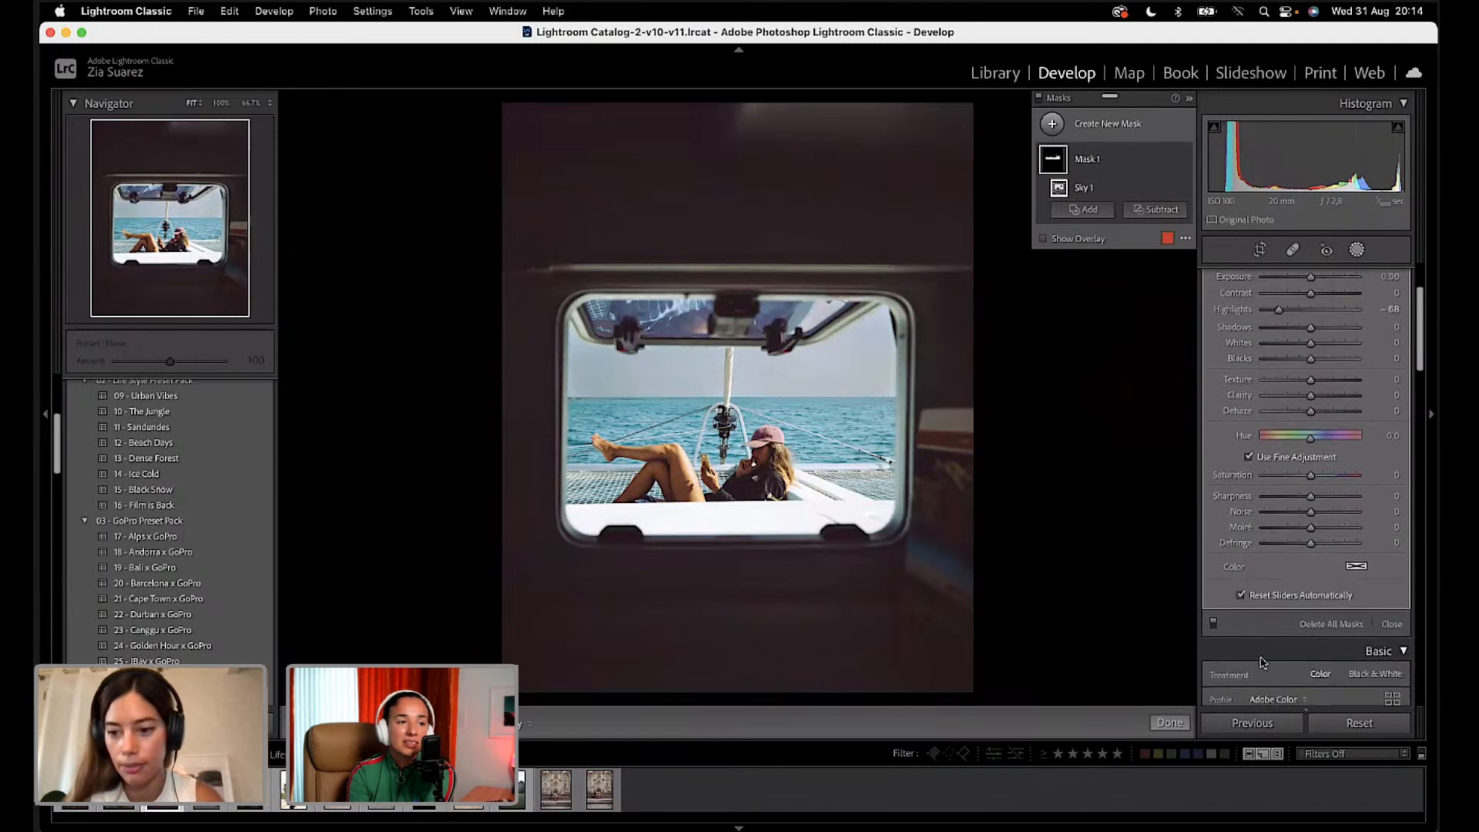
{"action": "scroll", "coordinate": [1356, 614], "scroll_direction": "down", "scroll_amount": 1}
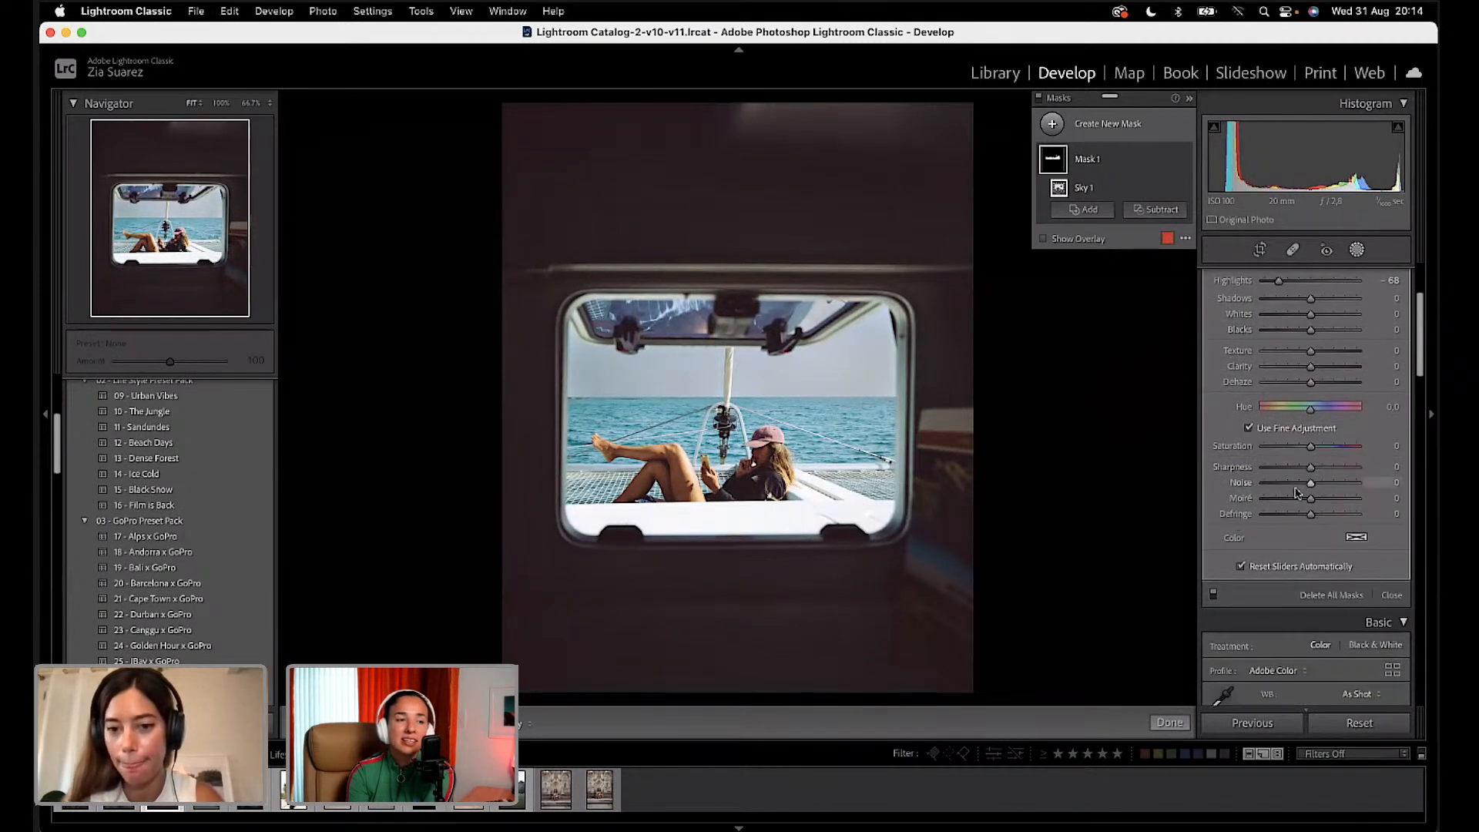
{"action": "scroll", "coordinate": [1329, 424], "scroll_direction": "down", "scroll_amount": 1}
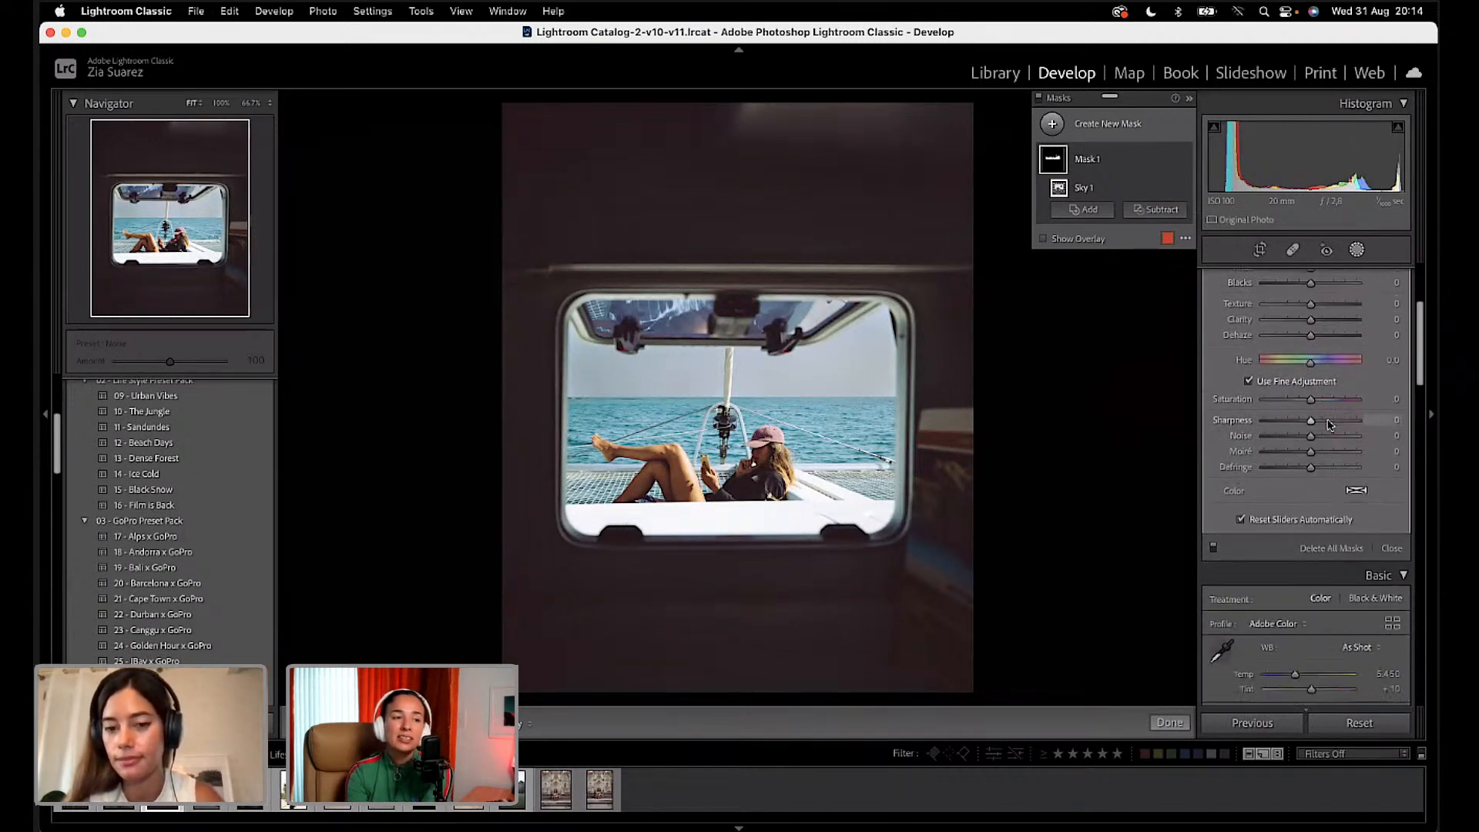
{"action": "scroll", "coordinate": [1320, 422], "scroll_direction": "up", "scroll_amount": 2}
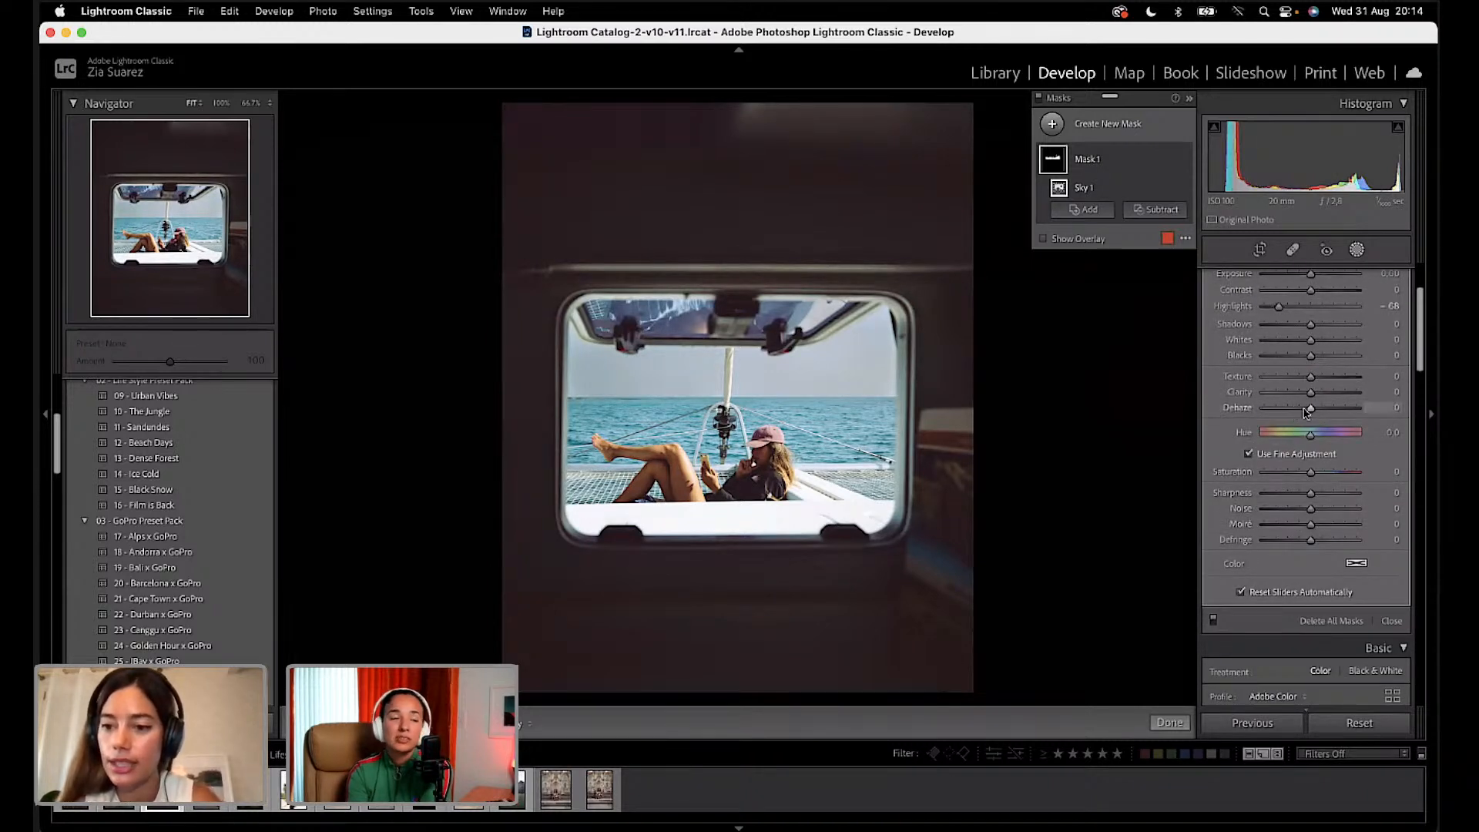
{"action": "mouse_move", "coordinate": [1309, 412]}
{"action": "left_mouse_down"}
{"action": "mouse_move", "coordinate": [1273, 415]}
{"action": "mouse_move", "coordinate": [1339, 410]}
{"action": "mouse_move", "coordinate": [1261, 425]}
{"action": "mouse_move", "coordinate": [1336, 428]}
{"action": "mouse_move", "coordinate": [1322, 409]}
{"action": "left_mouse_up"}
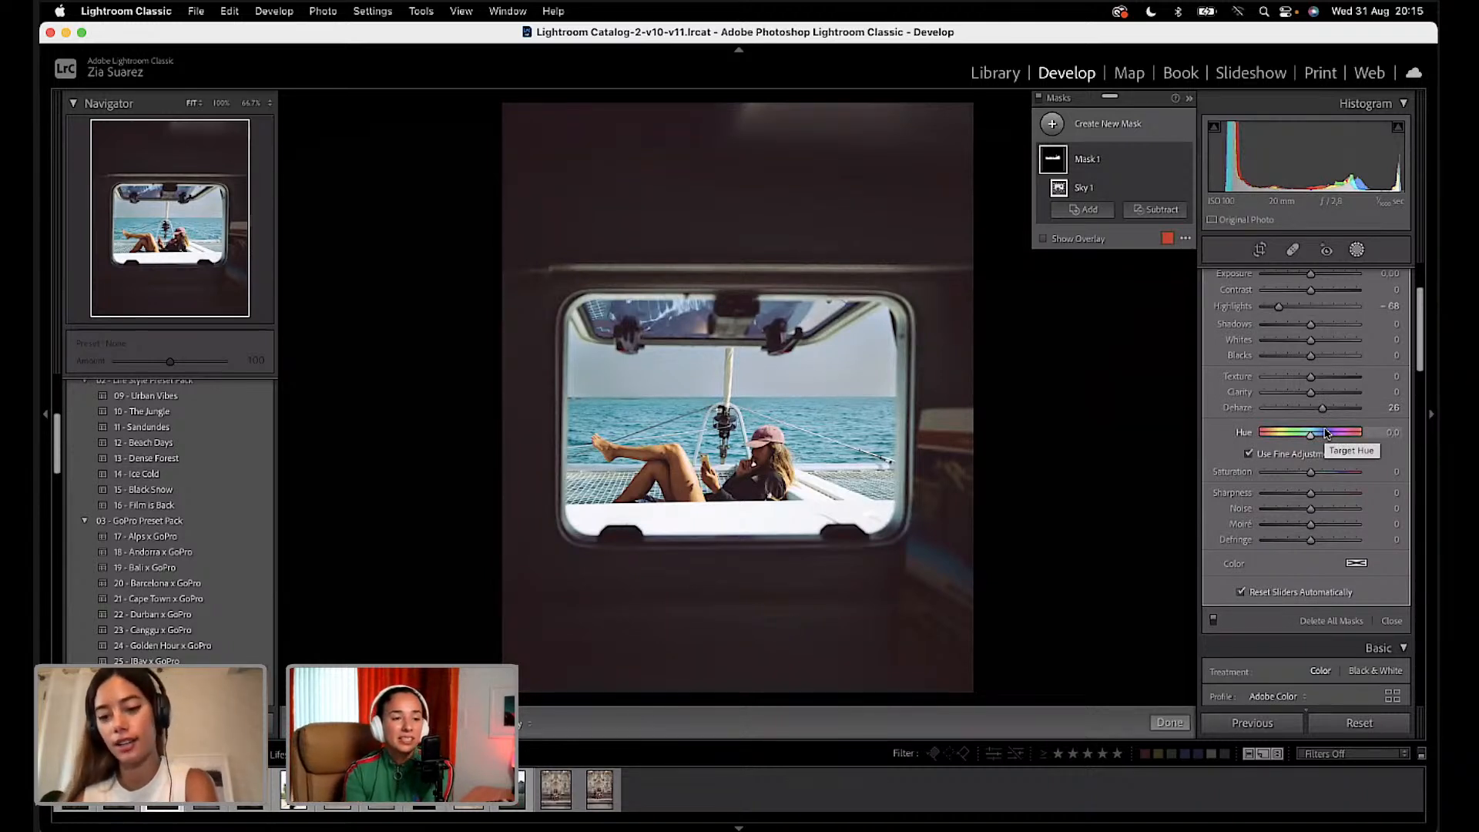
{"action": "key", "text": "super+z"}
{"action": "key", "text": "super+z"}
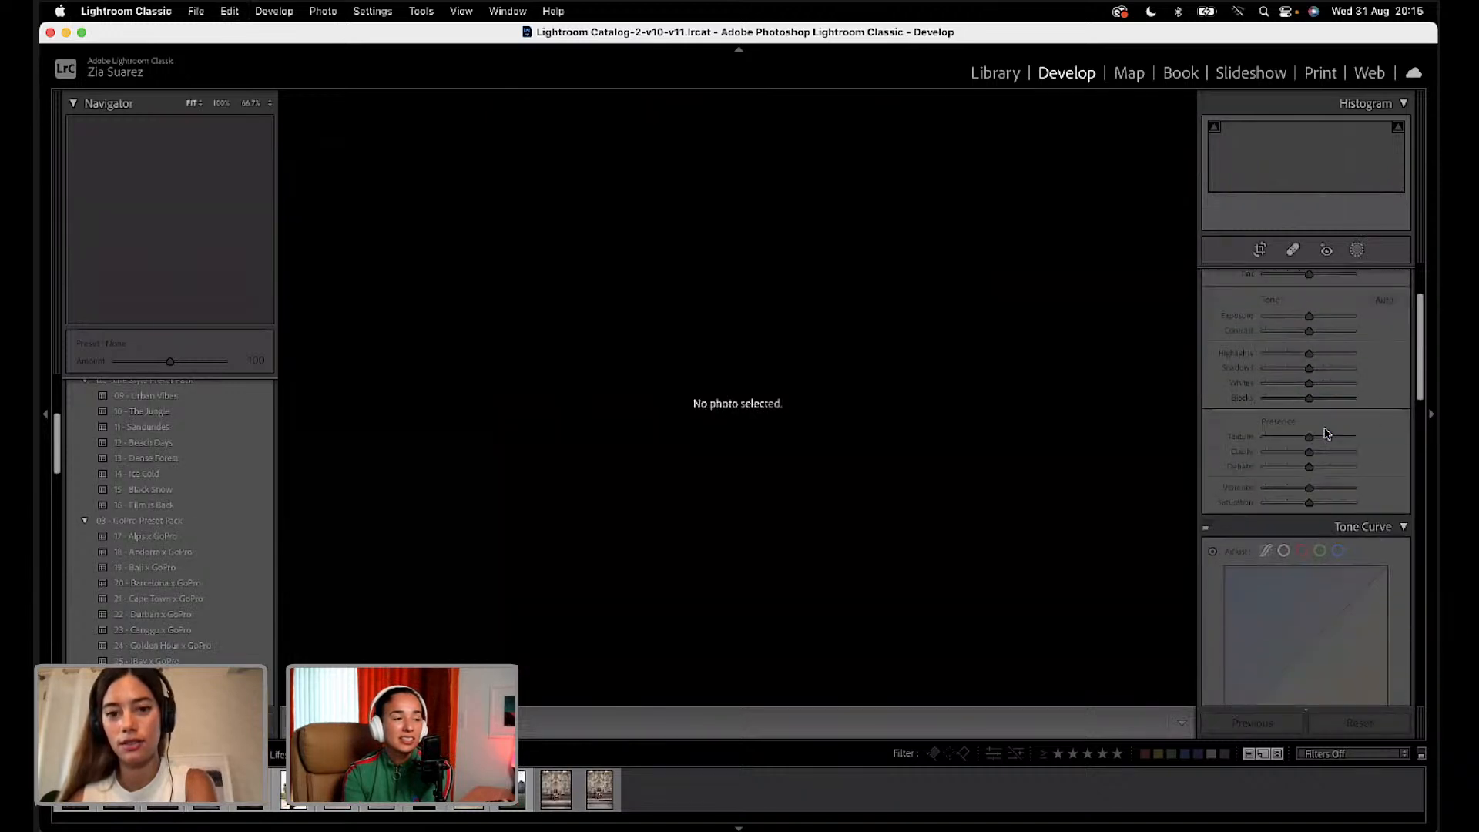
Step: Reopen the boat window photo and compare its original and edited versions, both alternately and side by side
{"action": "left_click", "coordinate": [161, 802]}
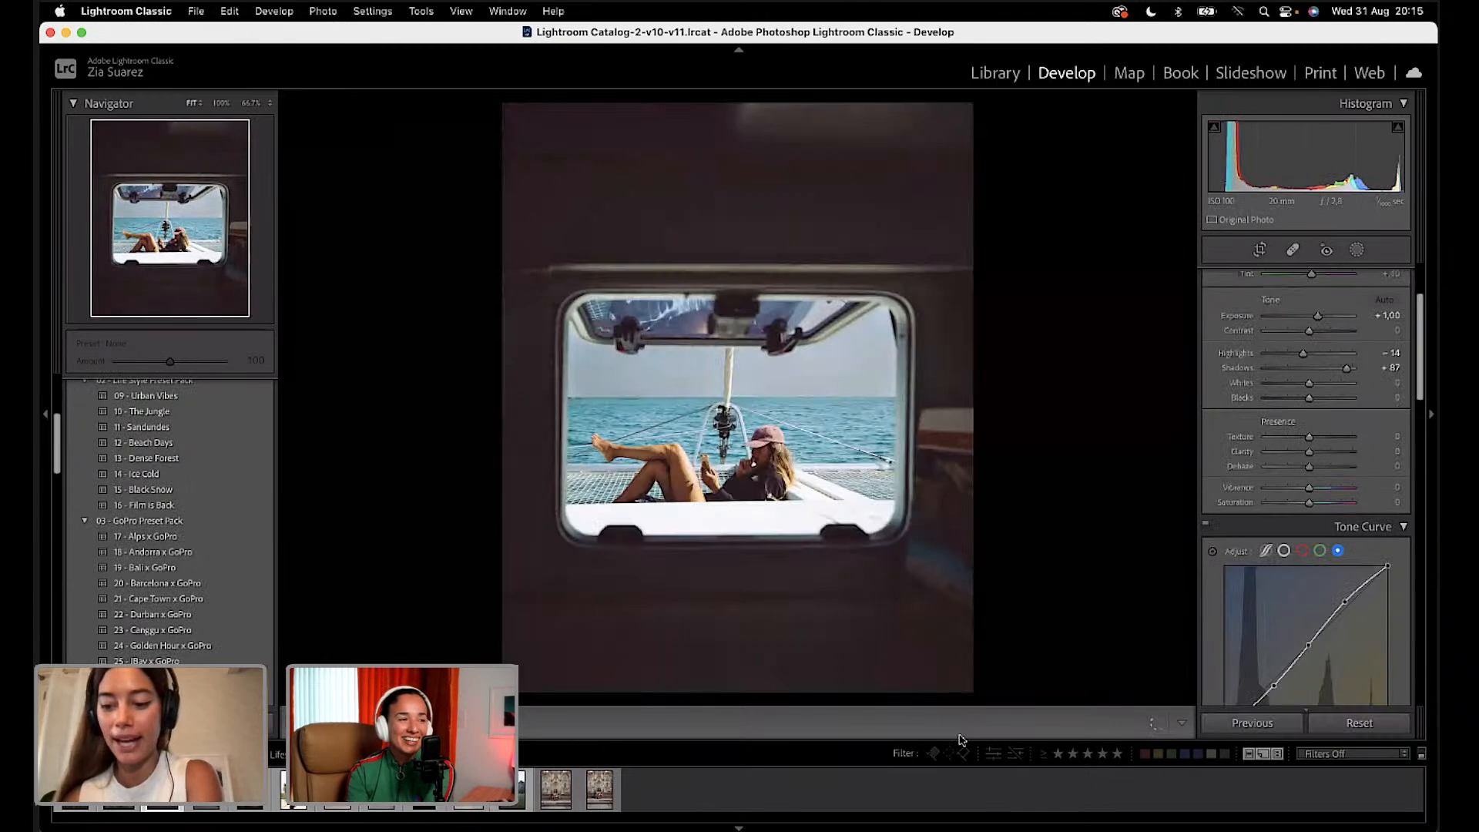
{"action": "key", "text": "backslash"}
{"action": "key", "text": "backslash"}
{"action": "key", "text": "backslash"}
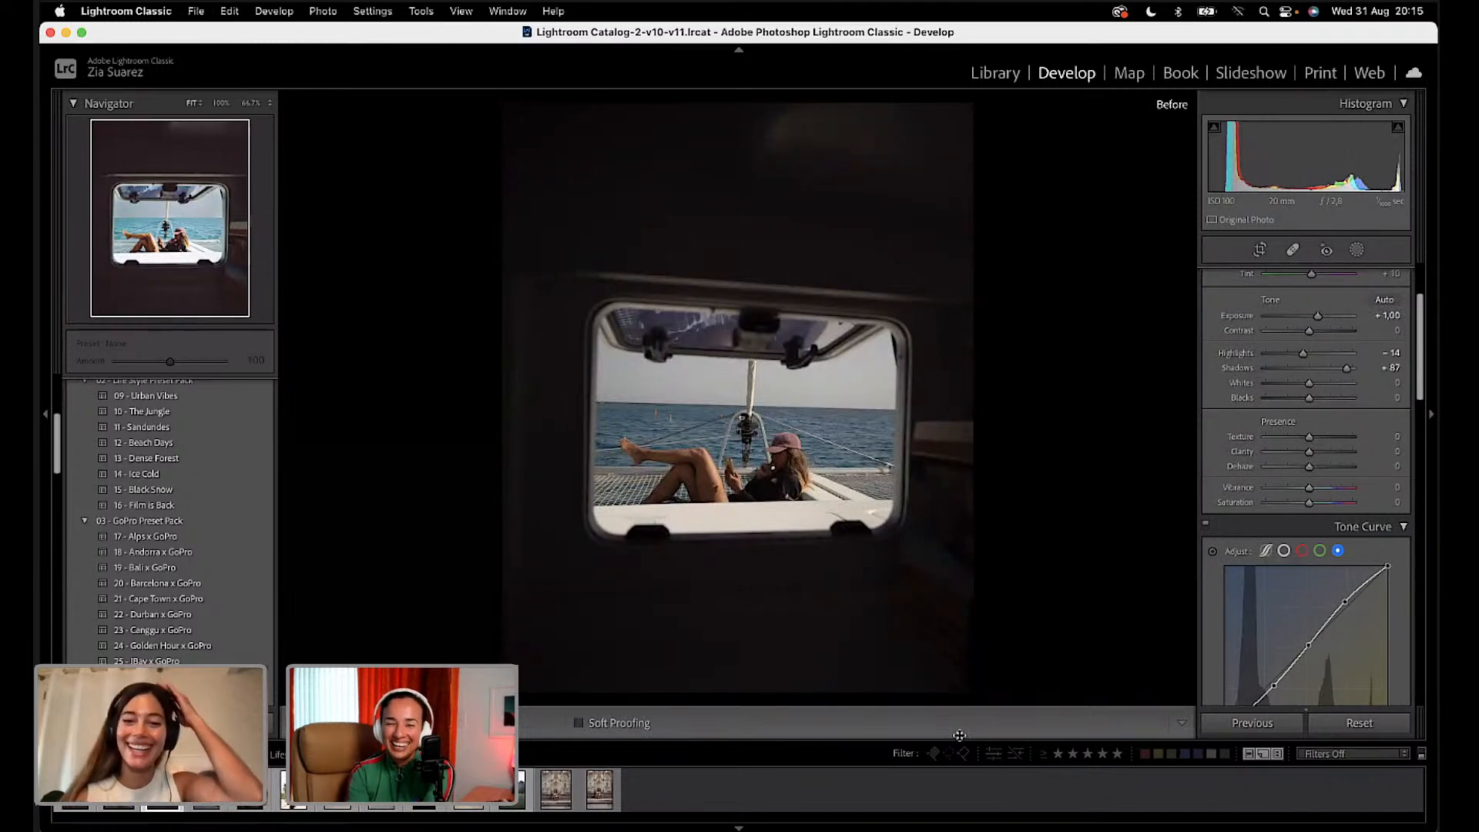
{"action": "key", "text": "backslash"}
{"action": "key", "text": "backslash"}
{"action": "key", "text": "backslash"}
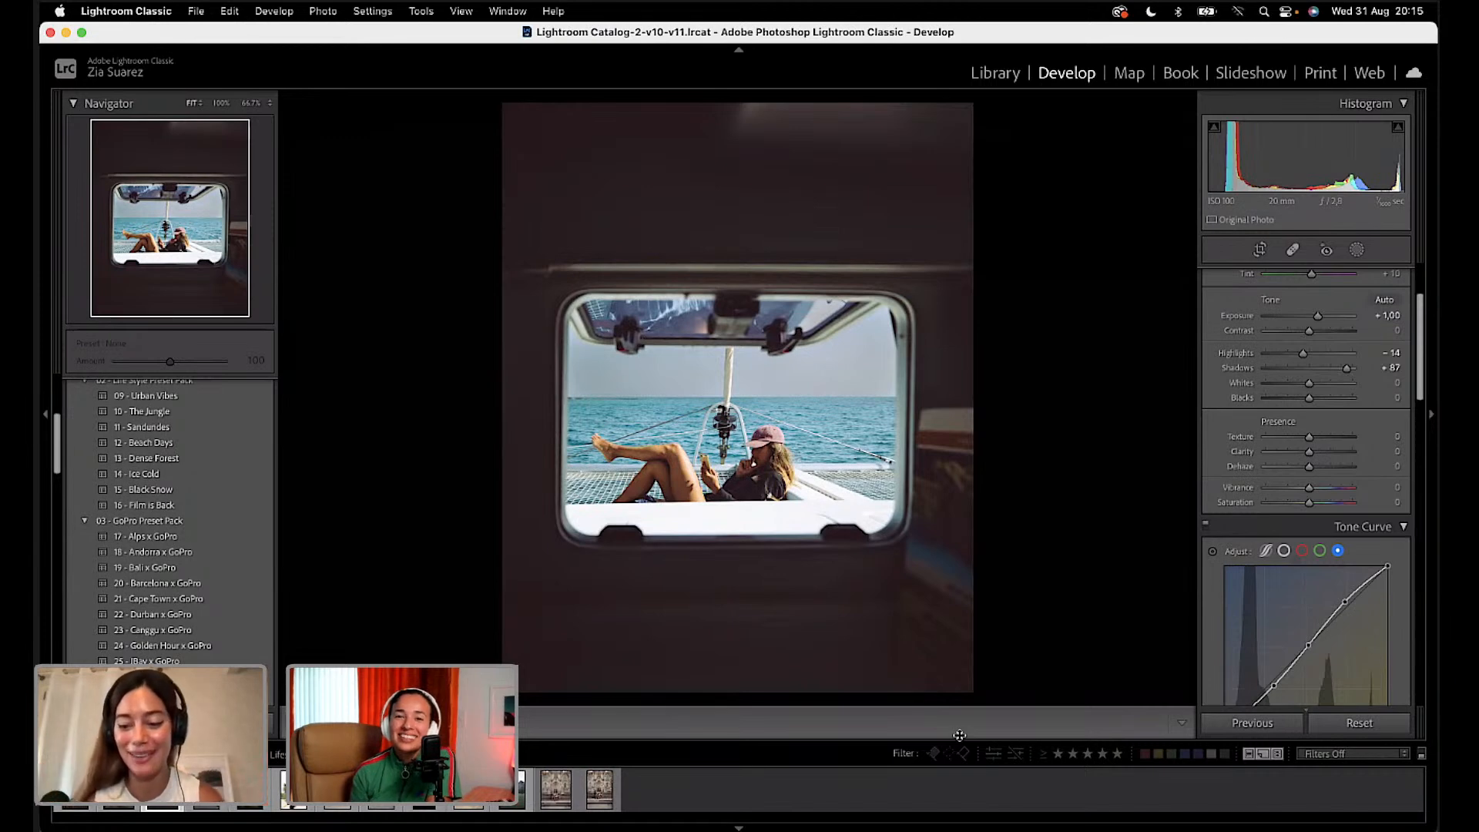
{"action": "key", "text": "backslash"}
{"action": "key", "text": "backslash"}
{"action": "key", "text": "backslash"}
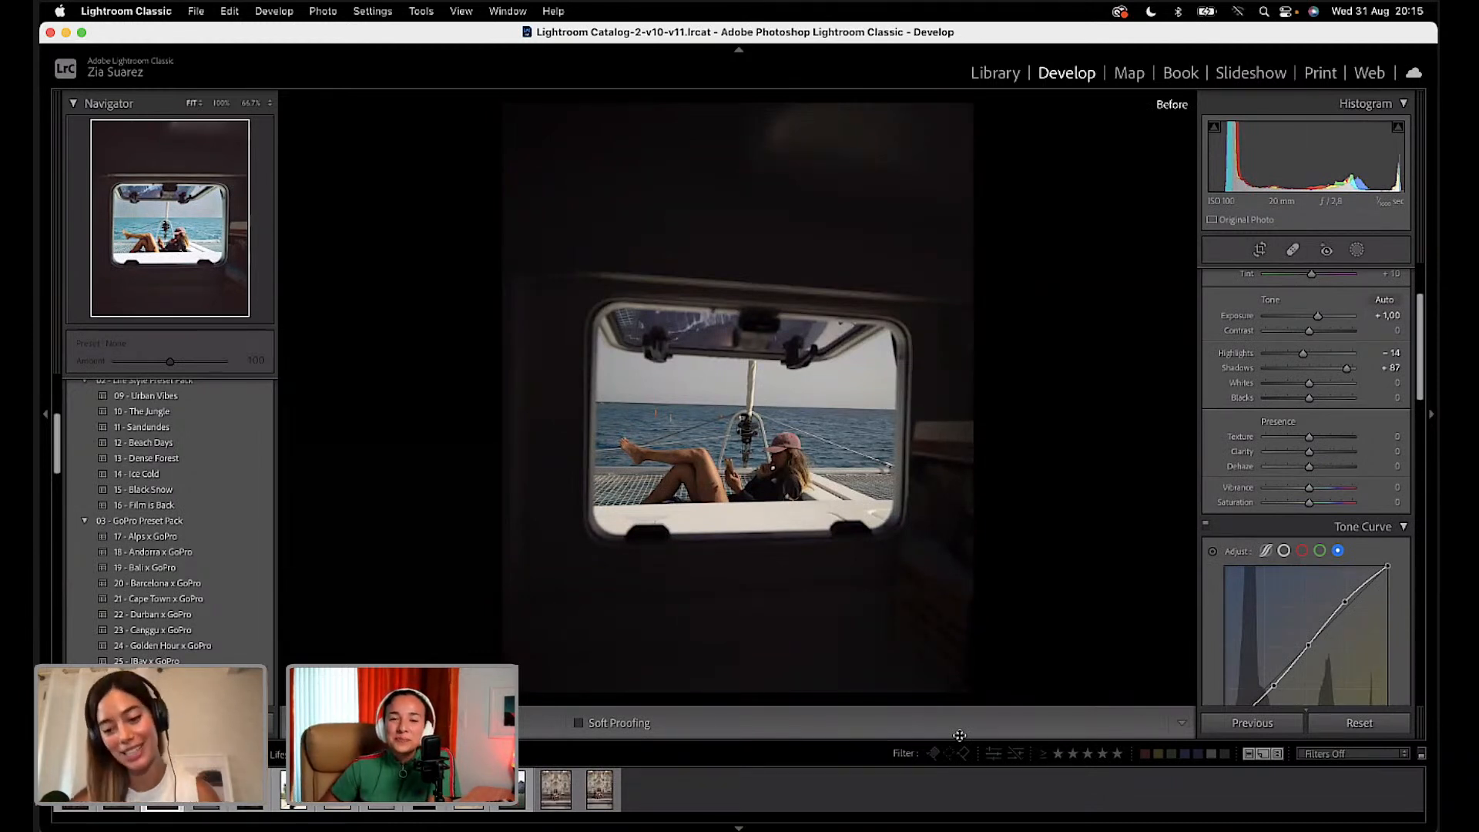
{"action": "key", "text": "backslash"}
{"action": "key", "text": "backslash"}
{"action": "key", "text": "backslash"}
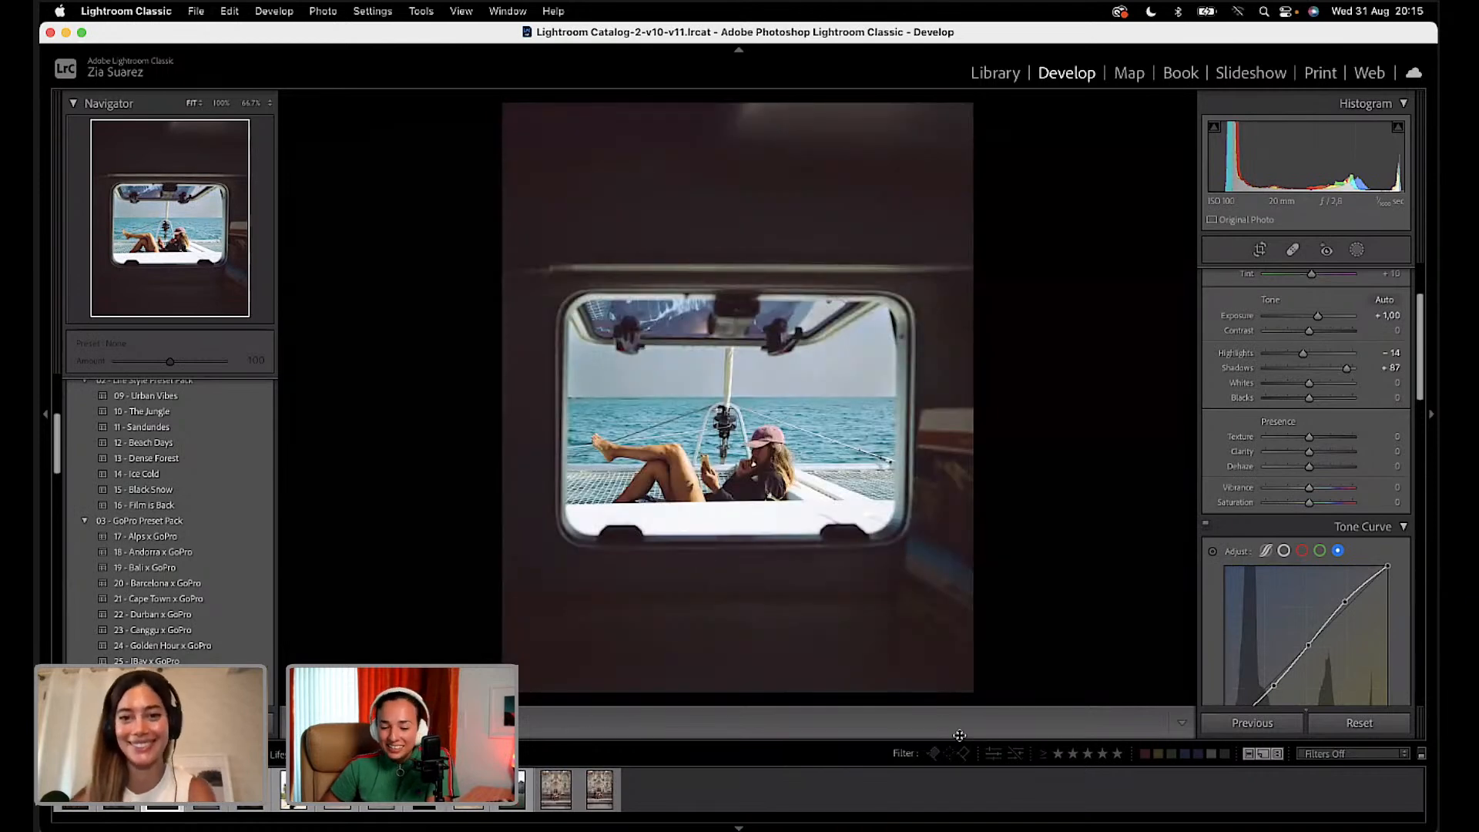
{"action": "key", "text": "backslash"}
{"action": "key", "text": "backslash"}
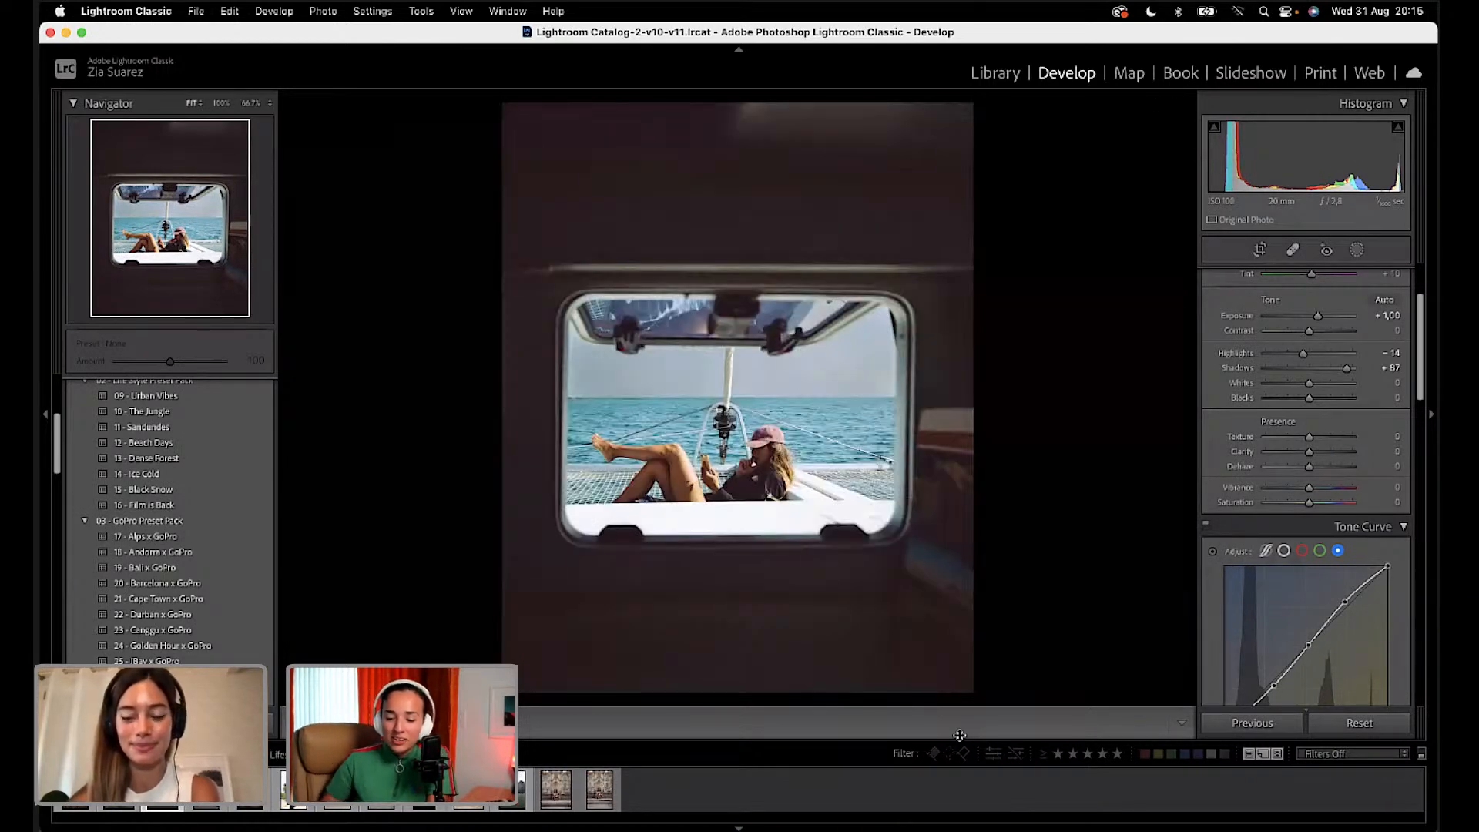
{"action": "key", "text": "backslash"}
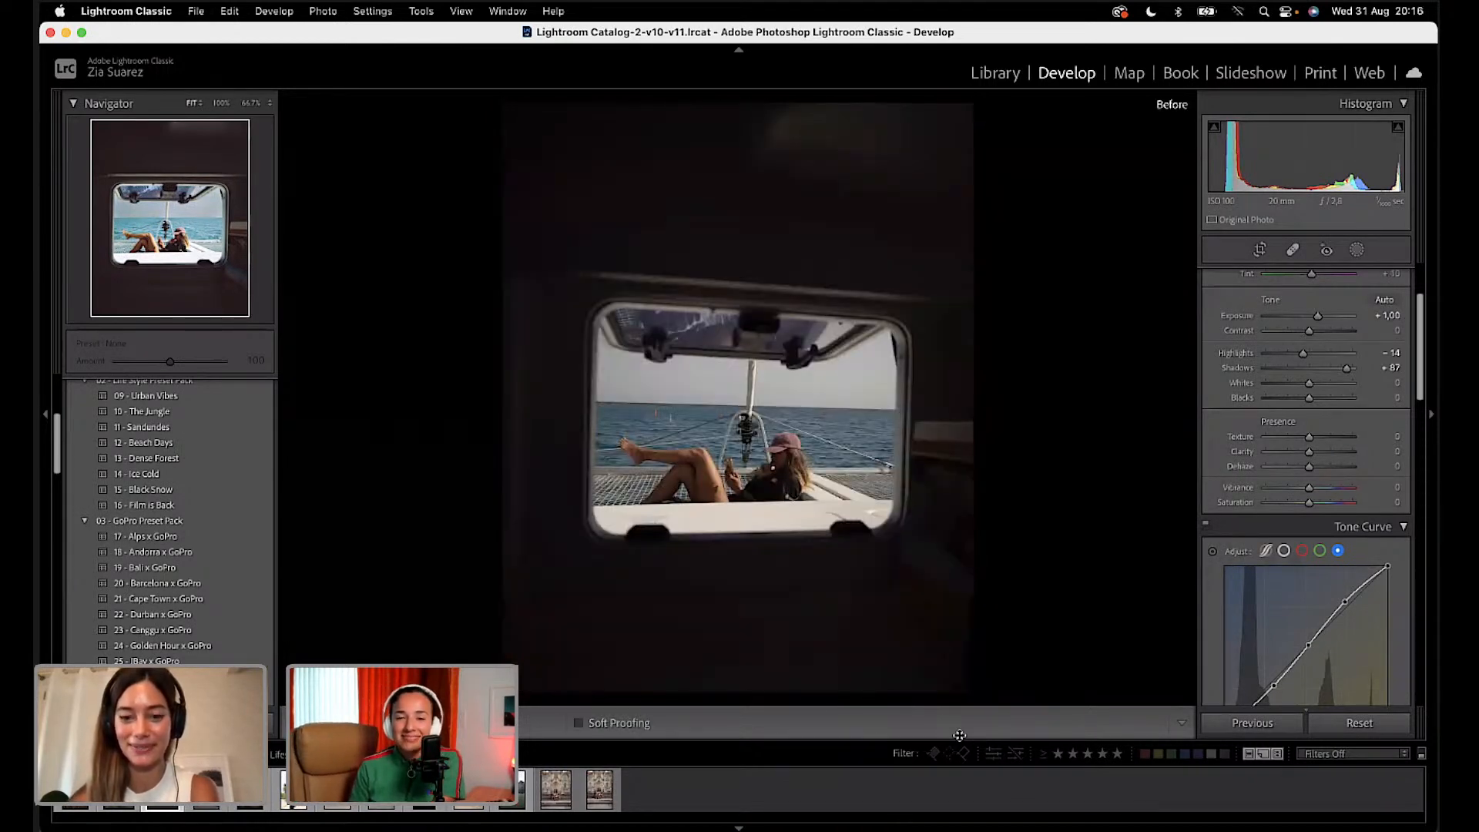
{"action": "key", "text": "backslash"}
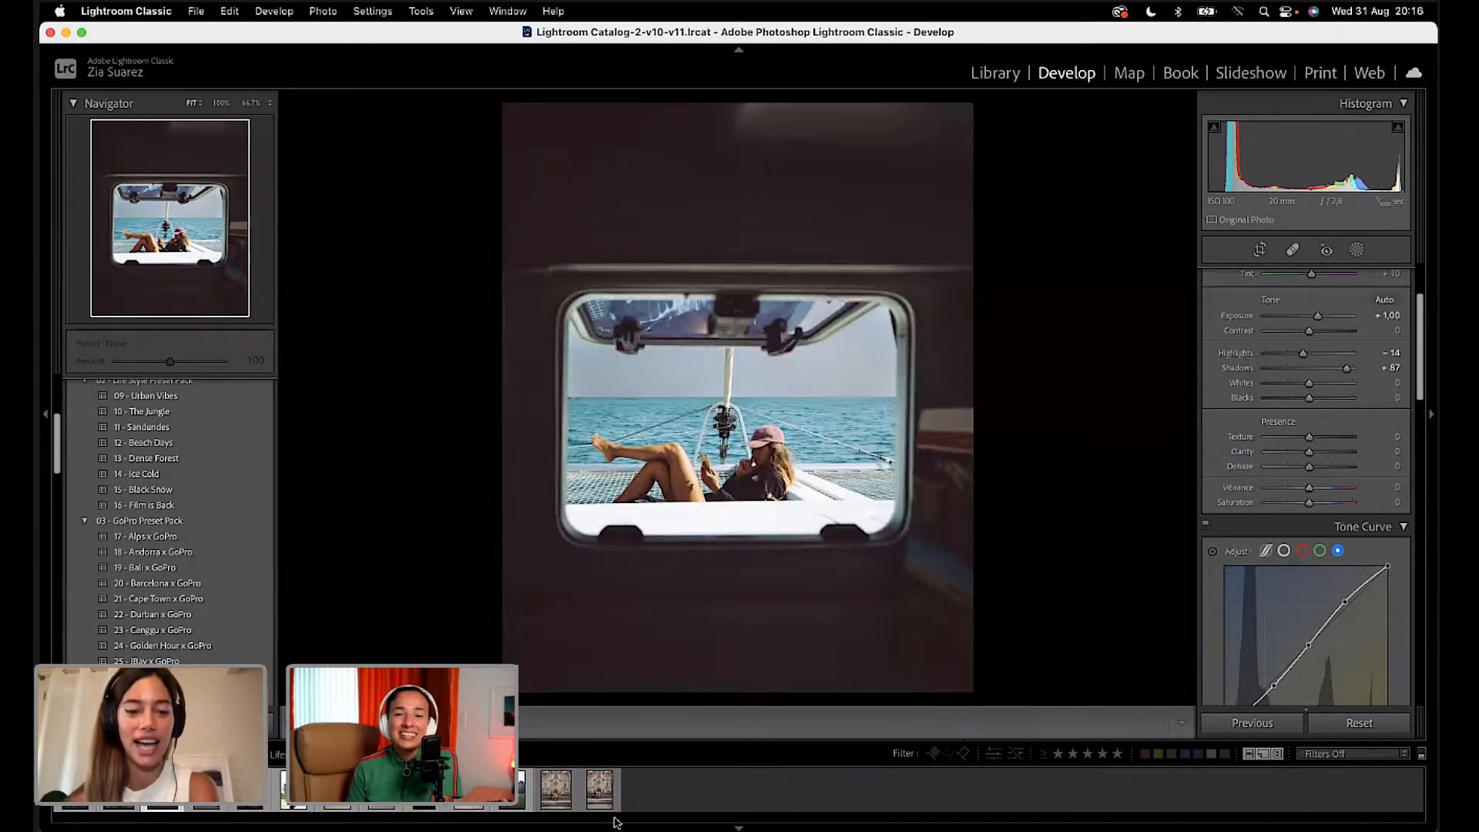
{"action": "key", "text": "y"}
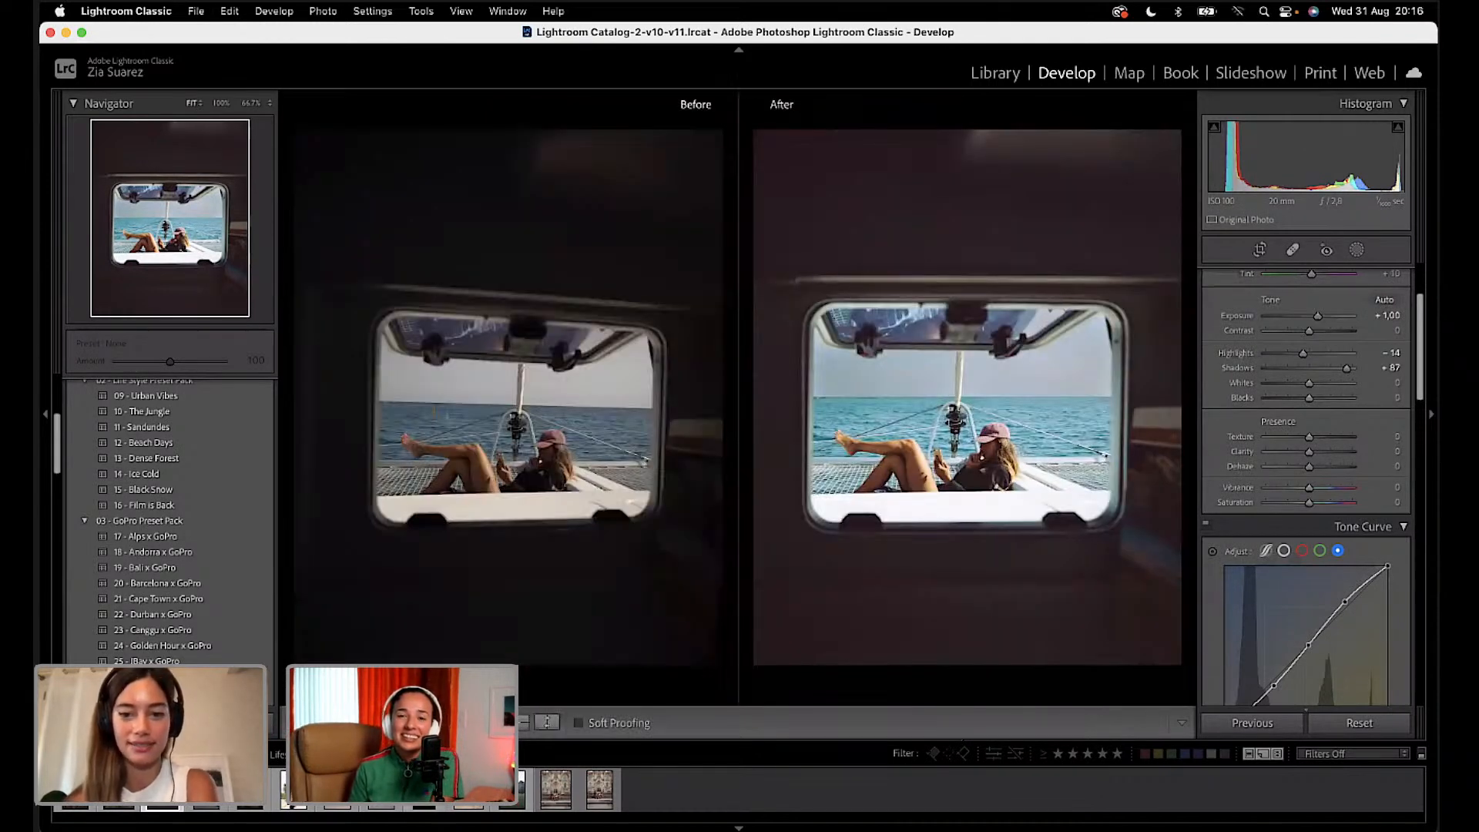
{"action": "key", "text": "y"}
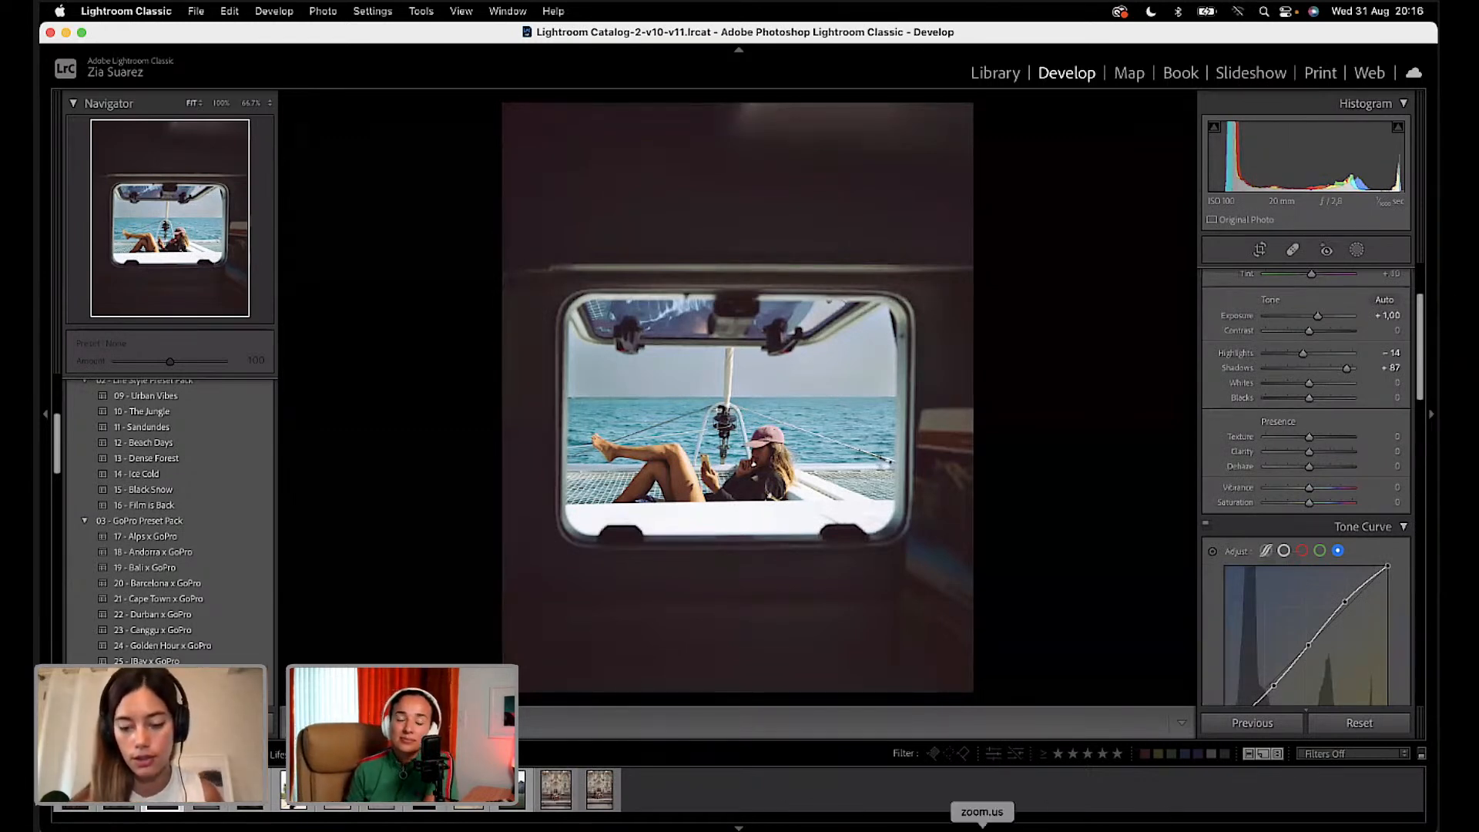
Step: Switch to Photoshop and display the edit history of the cathedral steps photo
{"action": "left_click", "coordinate": [954, 824]}
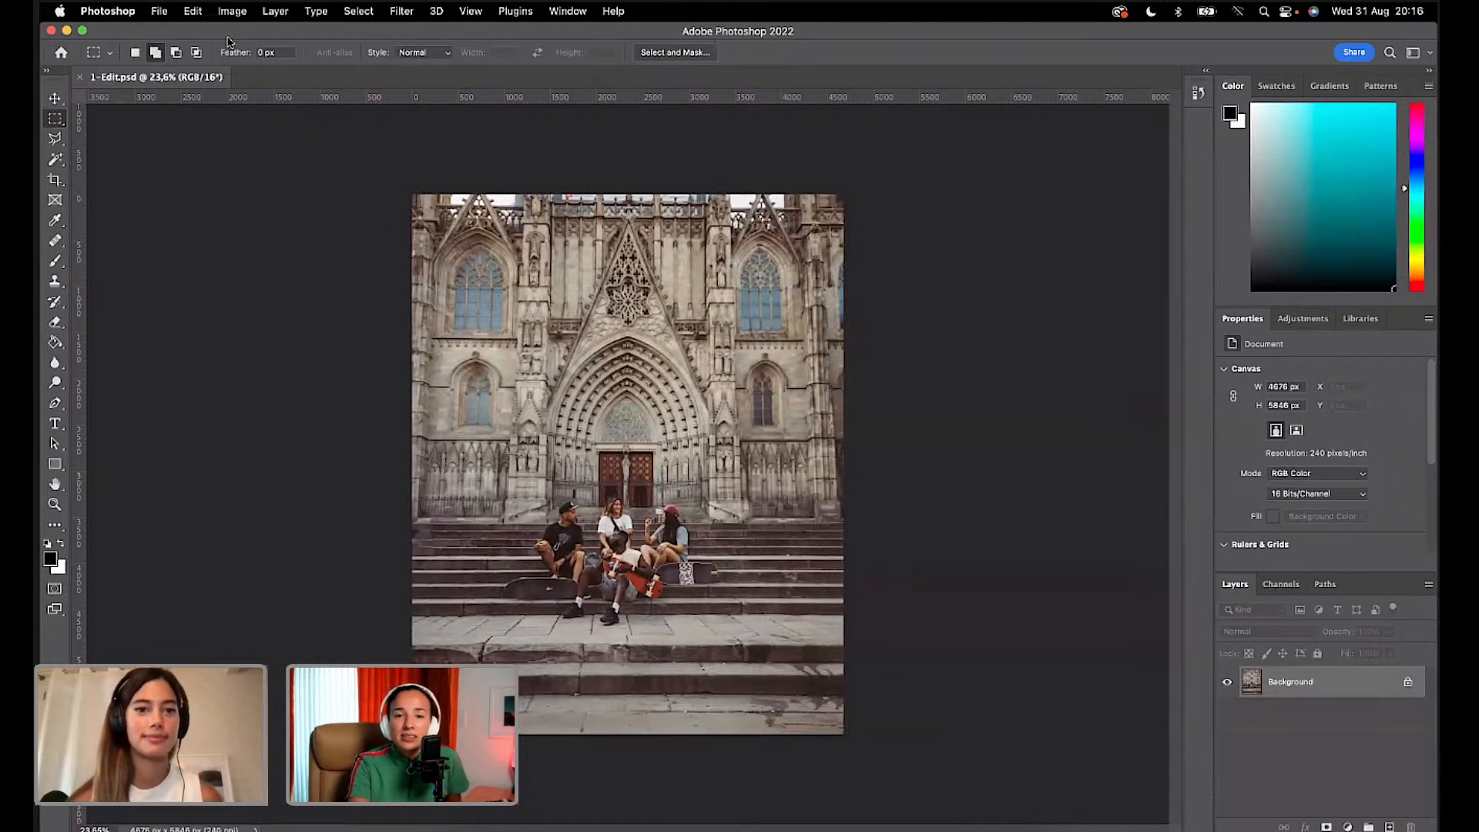
{"action": "left_click", "coordinate": [158, 12]}
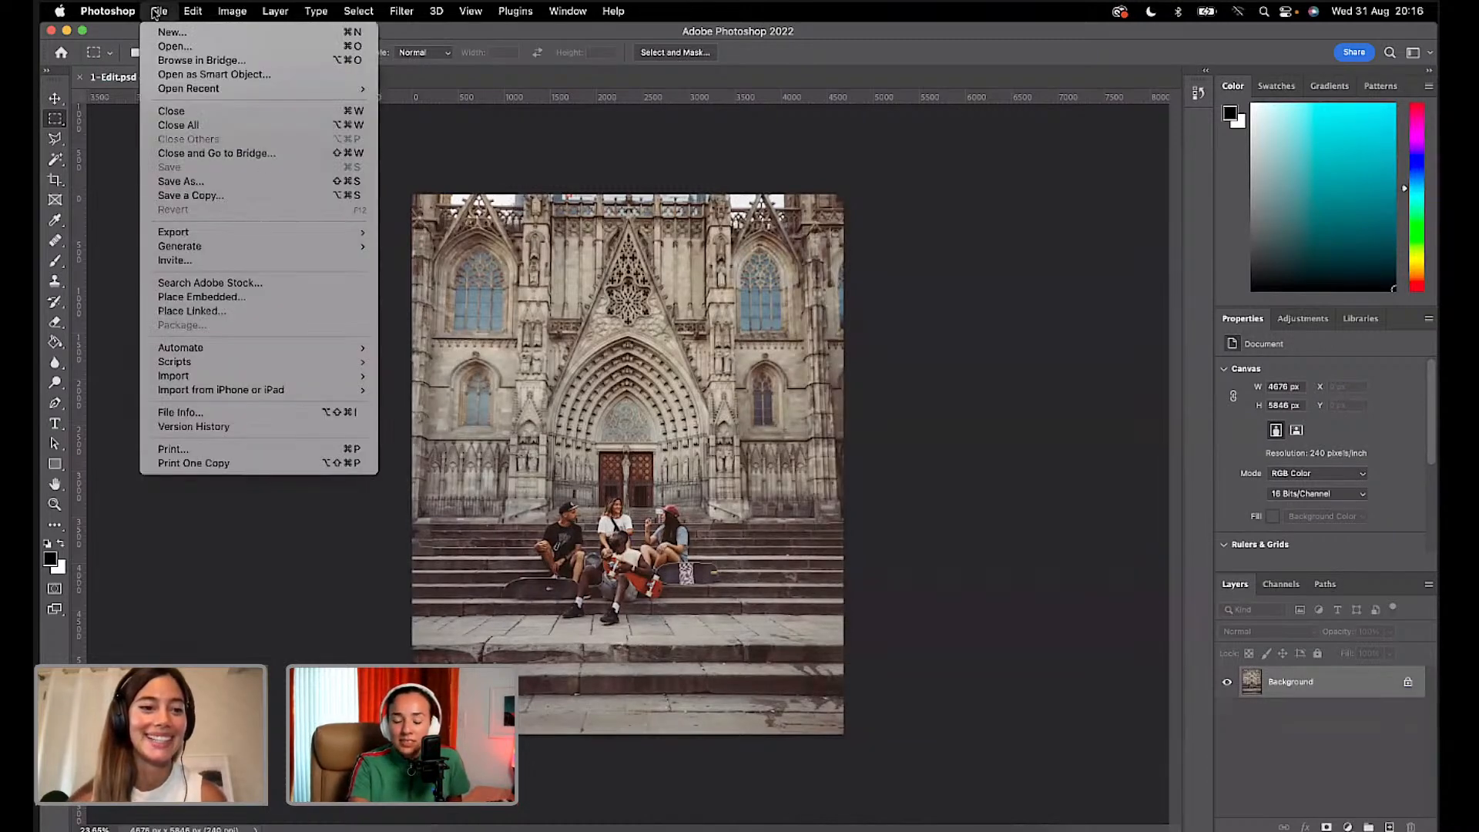
{"action": "mouse_move", "coordinate": [189, 19]}
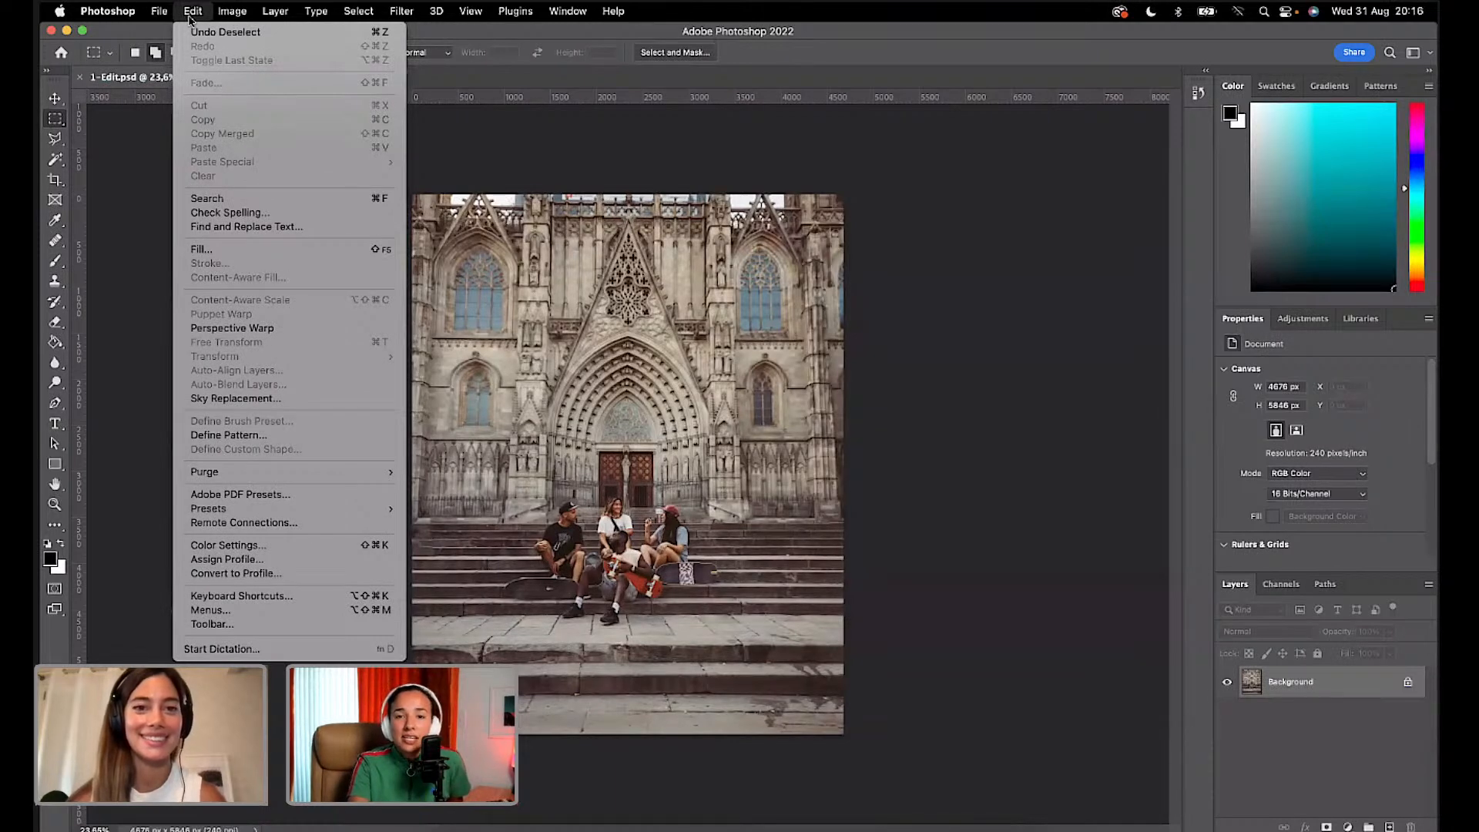
{"action": "left_click", "coordinate": [1121, 192]}
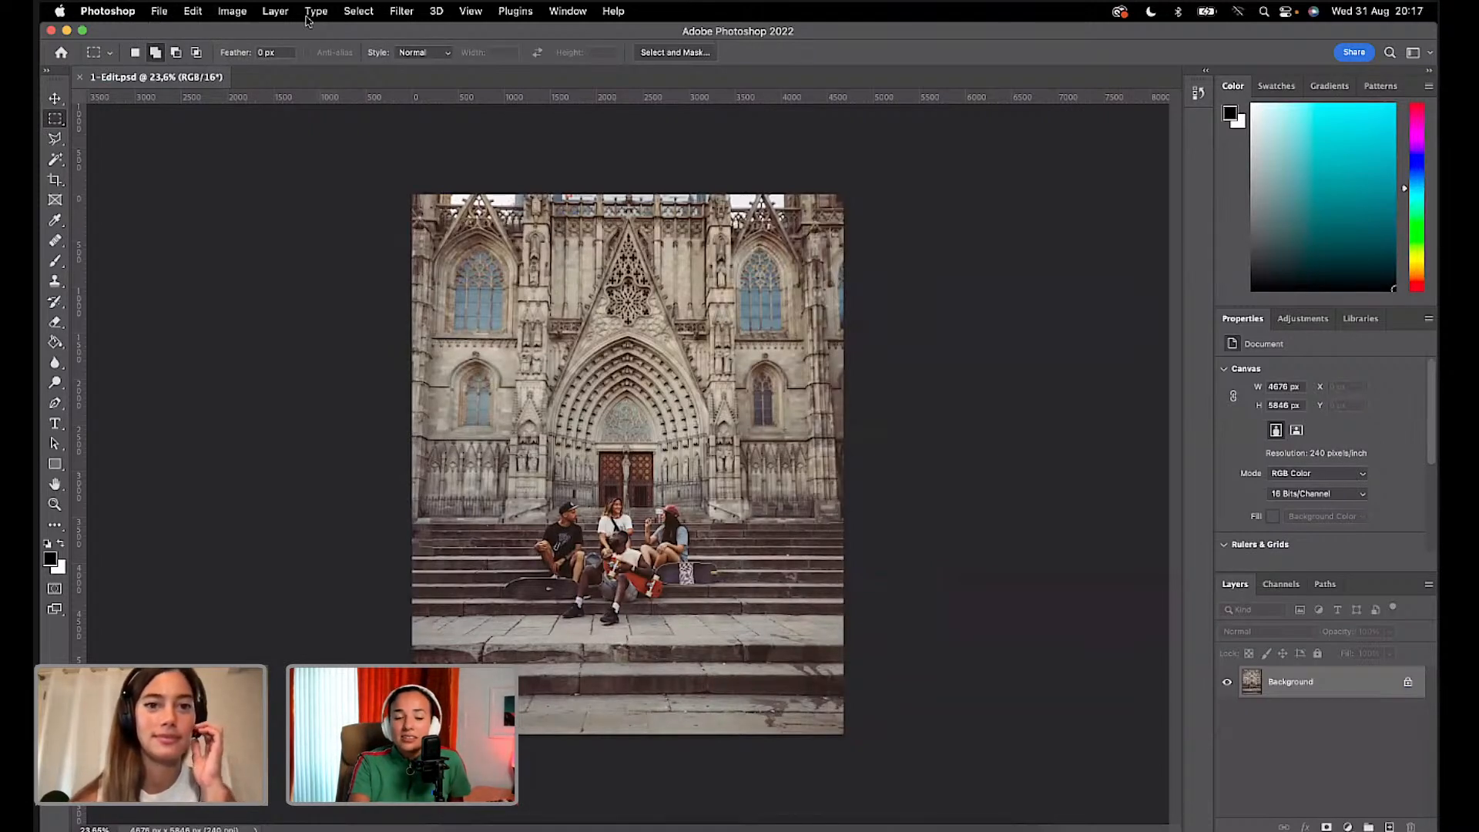
{"action": "left_click", "coordinate": [578, 13]}
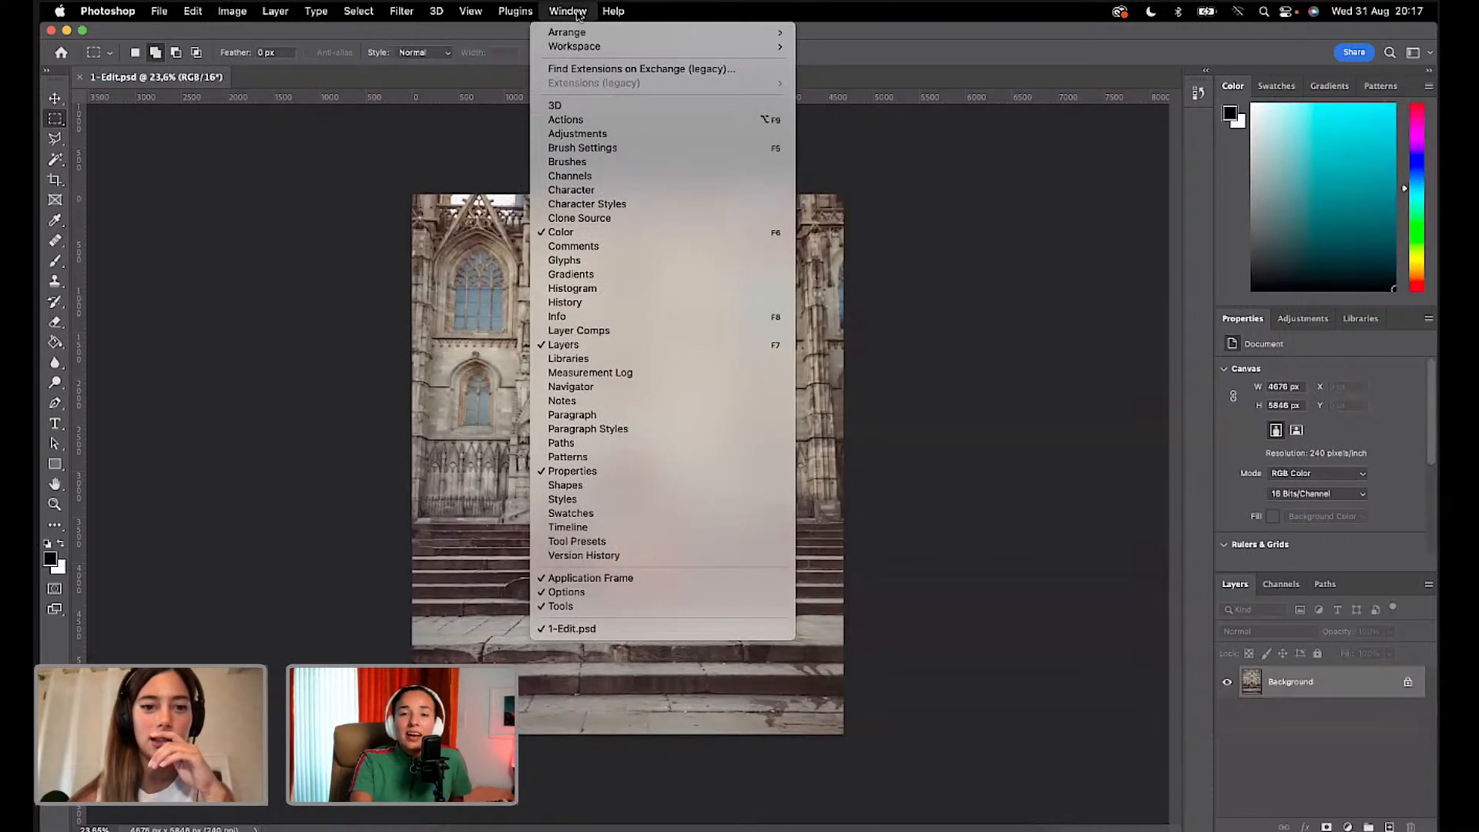
{"action": "left_click", "coordinate": [574, 302]}
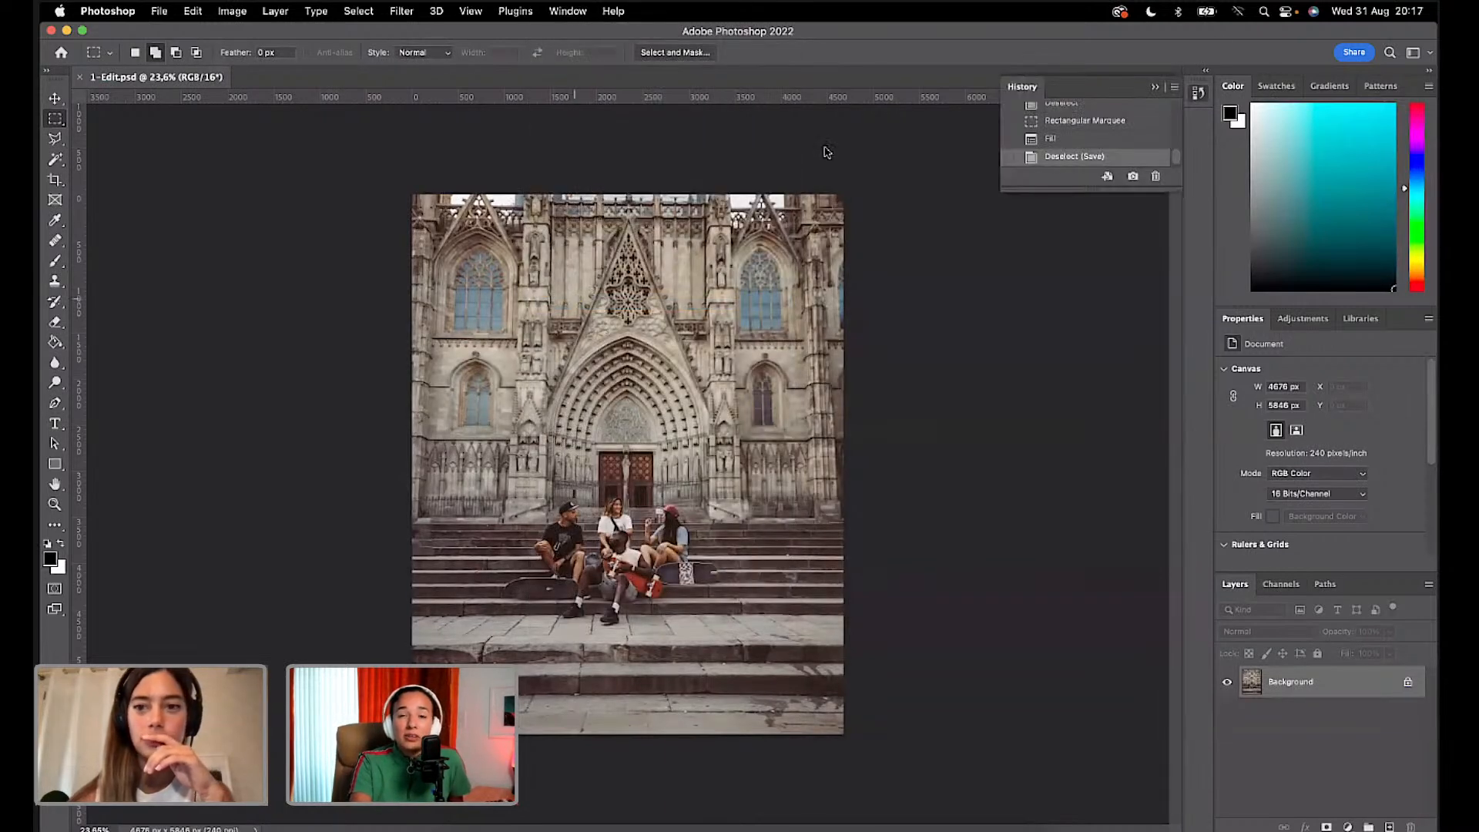
Step: Place the edit history beside the cathedral photo, enlarge it and review its entries back to the opening state
{"action": "left_click_drag", "start_coordinate": [1118, 93], "coordinate": [299, 378]}
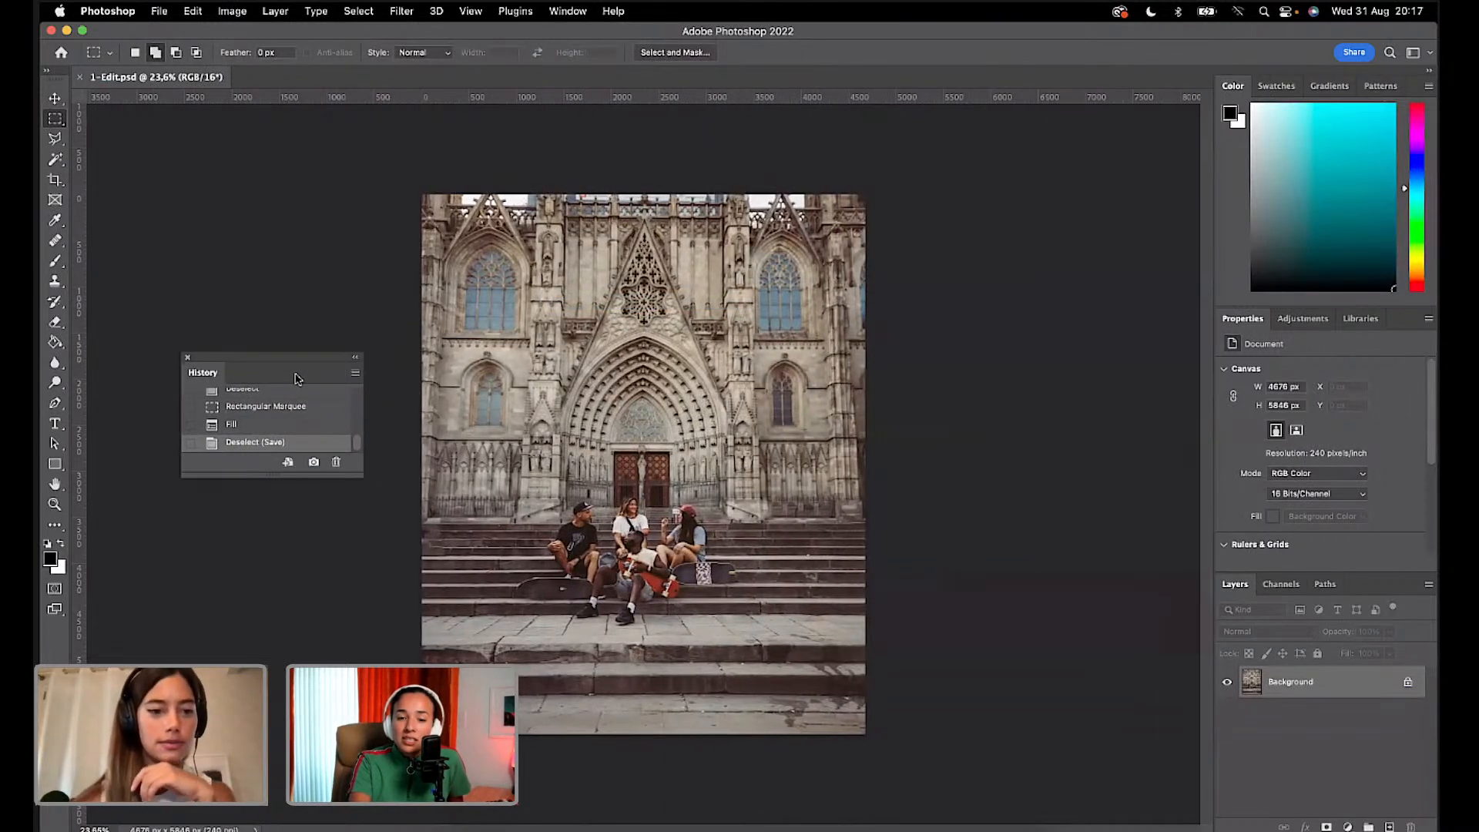
{"action": "left_click_drag", "start_coordinate": [357, 444], "coordinate": [357, 406]}
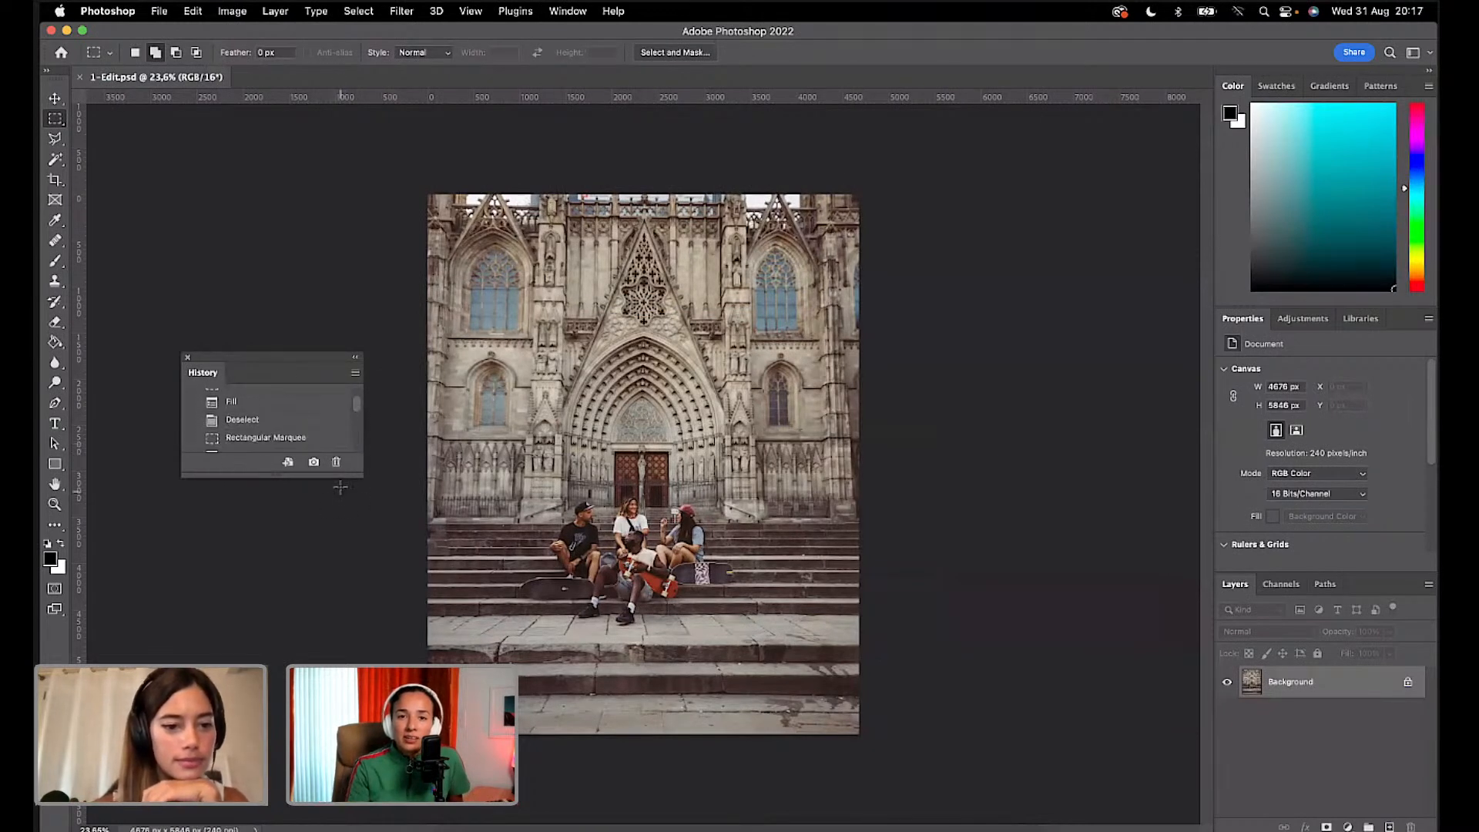
{"action": "left_click_drag", "start_coordinate": [340, 487], "coordinate": [277, 731]}
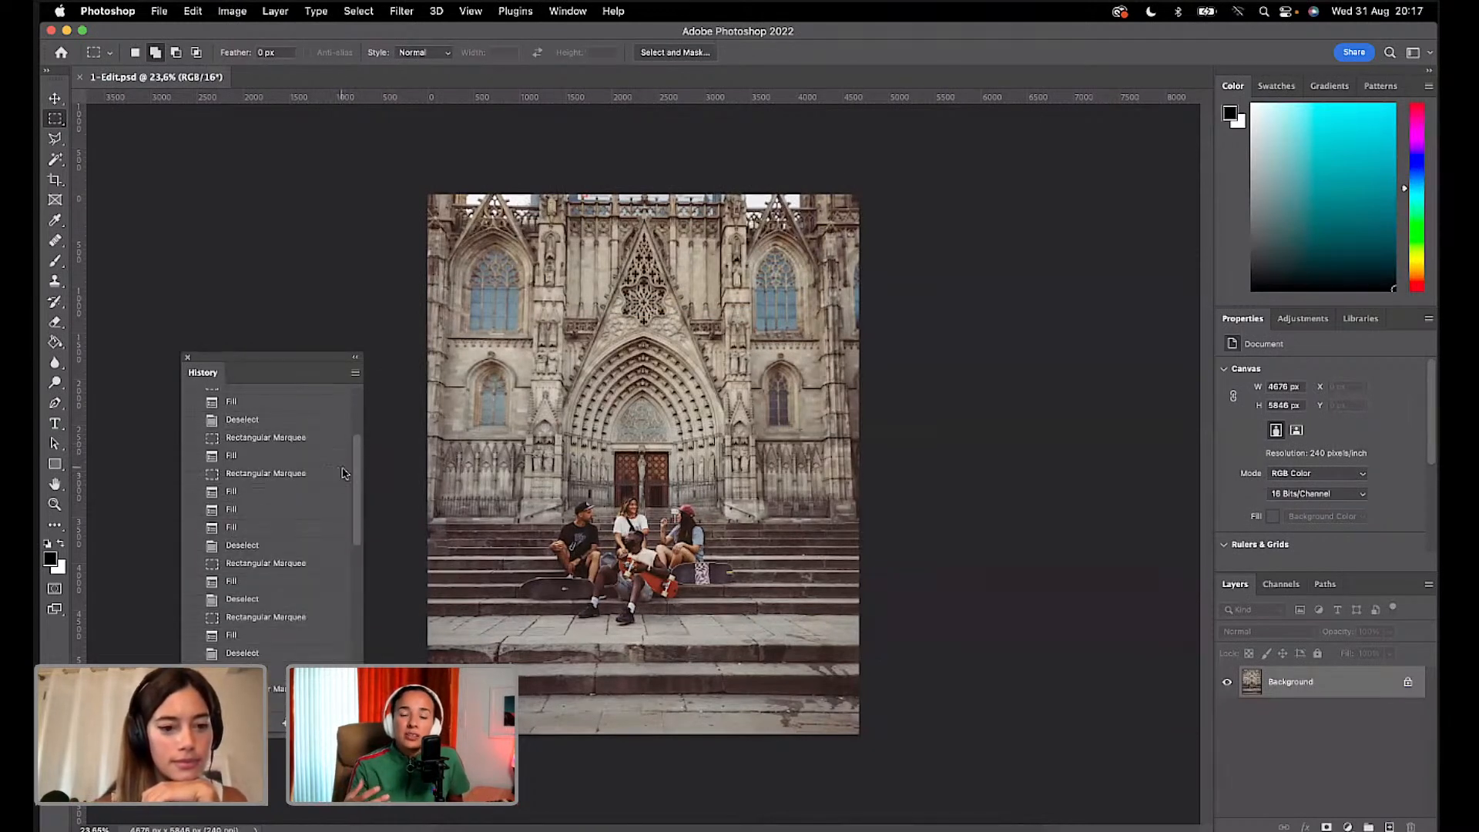
{"action": "left_click_drag", "start_coordinate": [358, 478], "coordinate": [347, 429]}
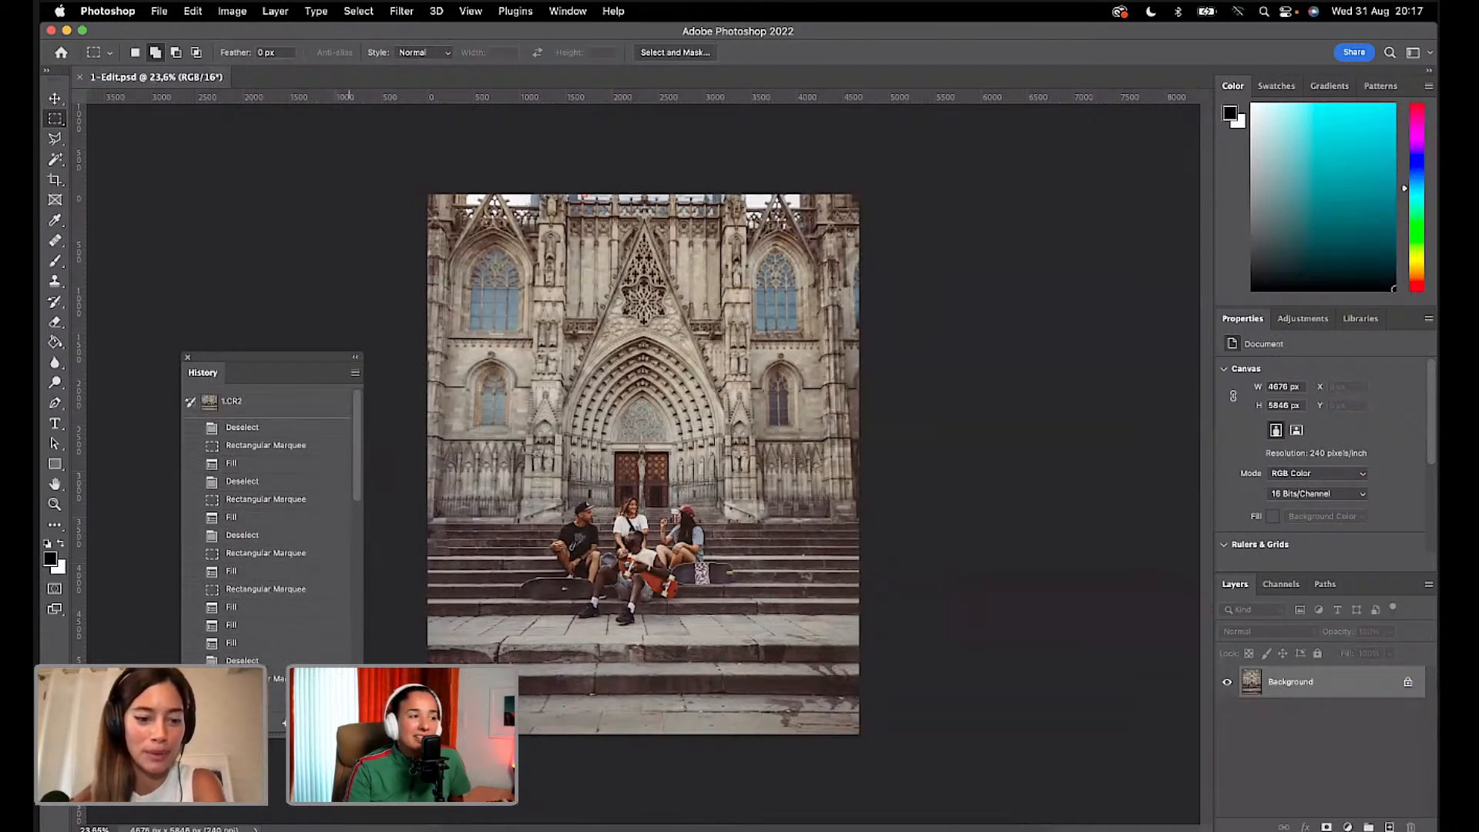
{"action": "left_click_drag", "start_coordinate": [342, 737], "coordinate": [342, 771]}
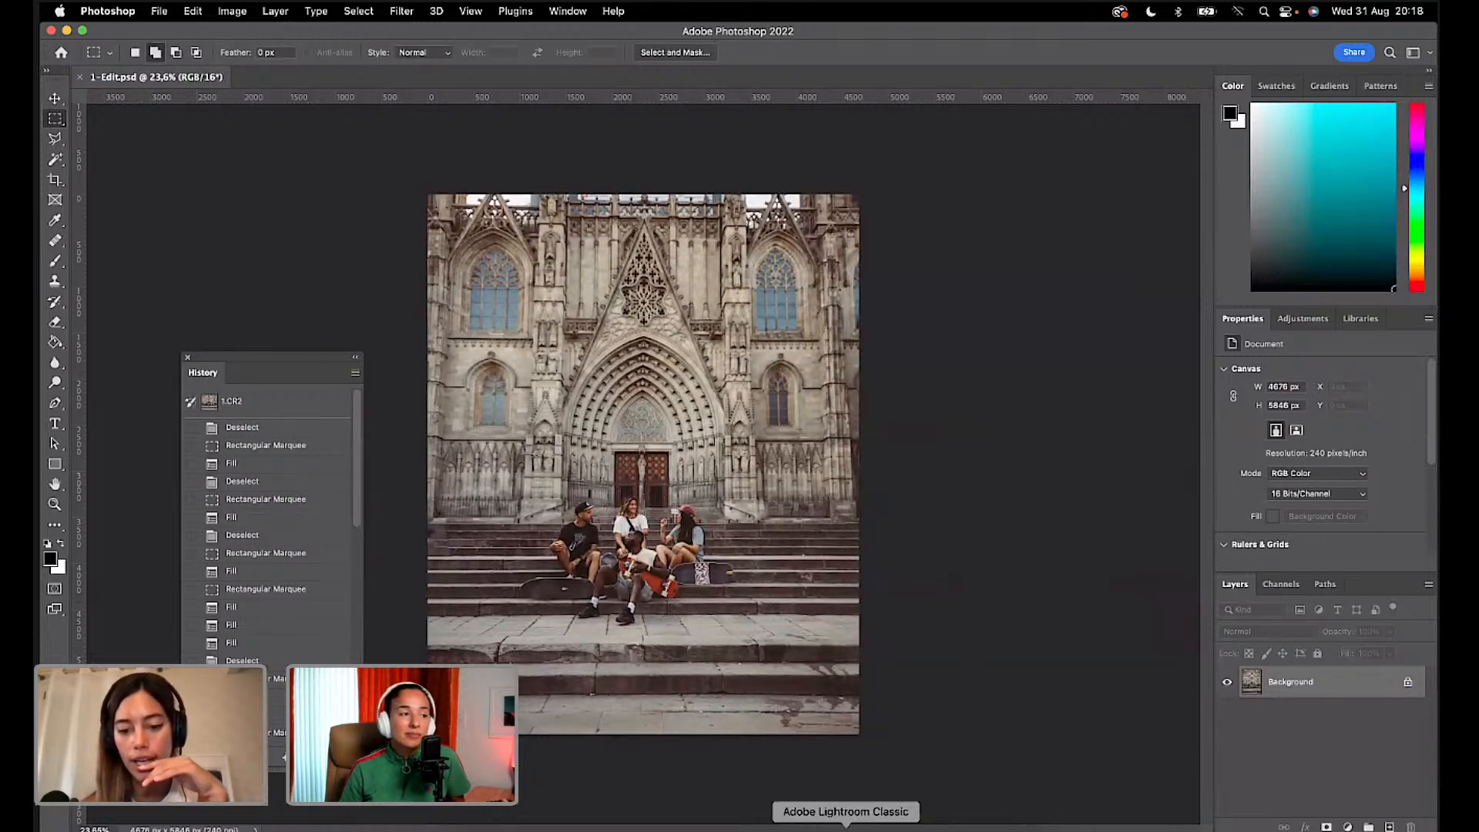
Step: Switch to Lightroom Classic and compare the framing of the original cathedral photo with its edited copy in crop view
{"action": "left_click", "coordinate": [845, 829]}
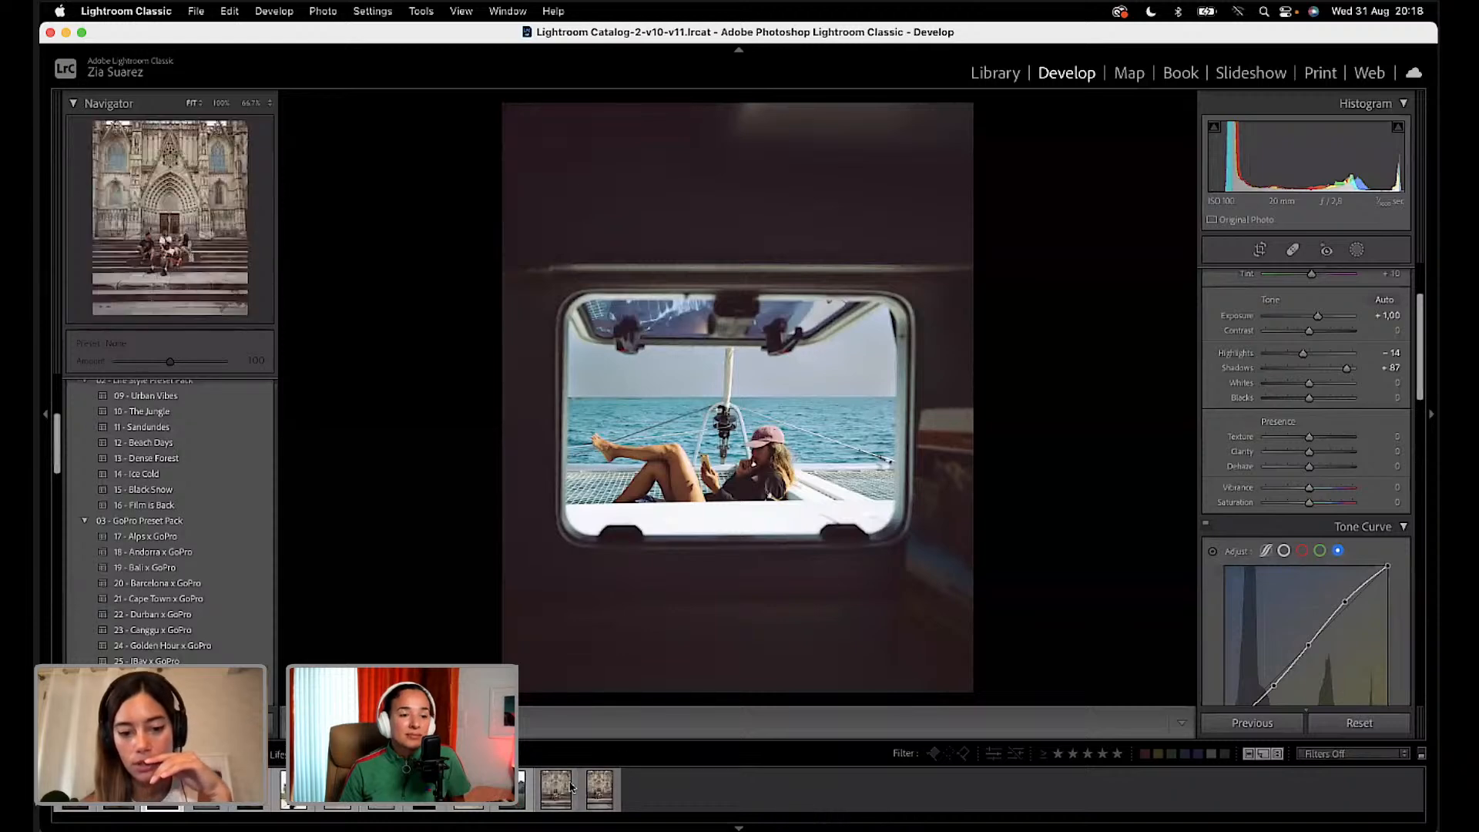
{"action": "left_click", "coordinate": [595, 790]}
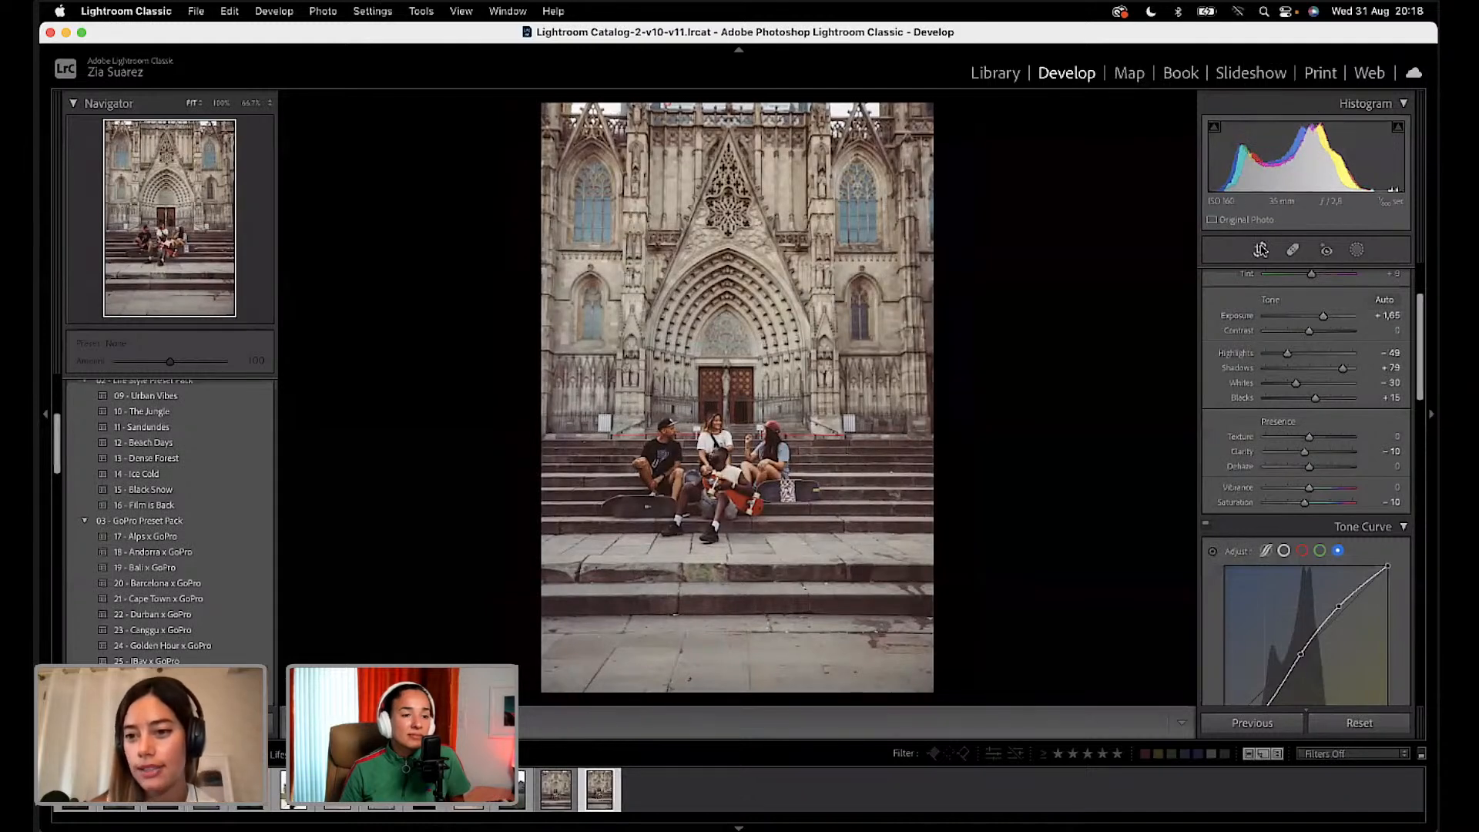
{"action": "left_click", "coordinate": [1261, 250]}
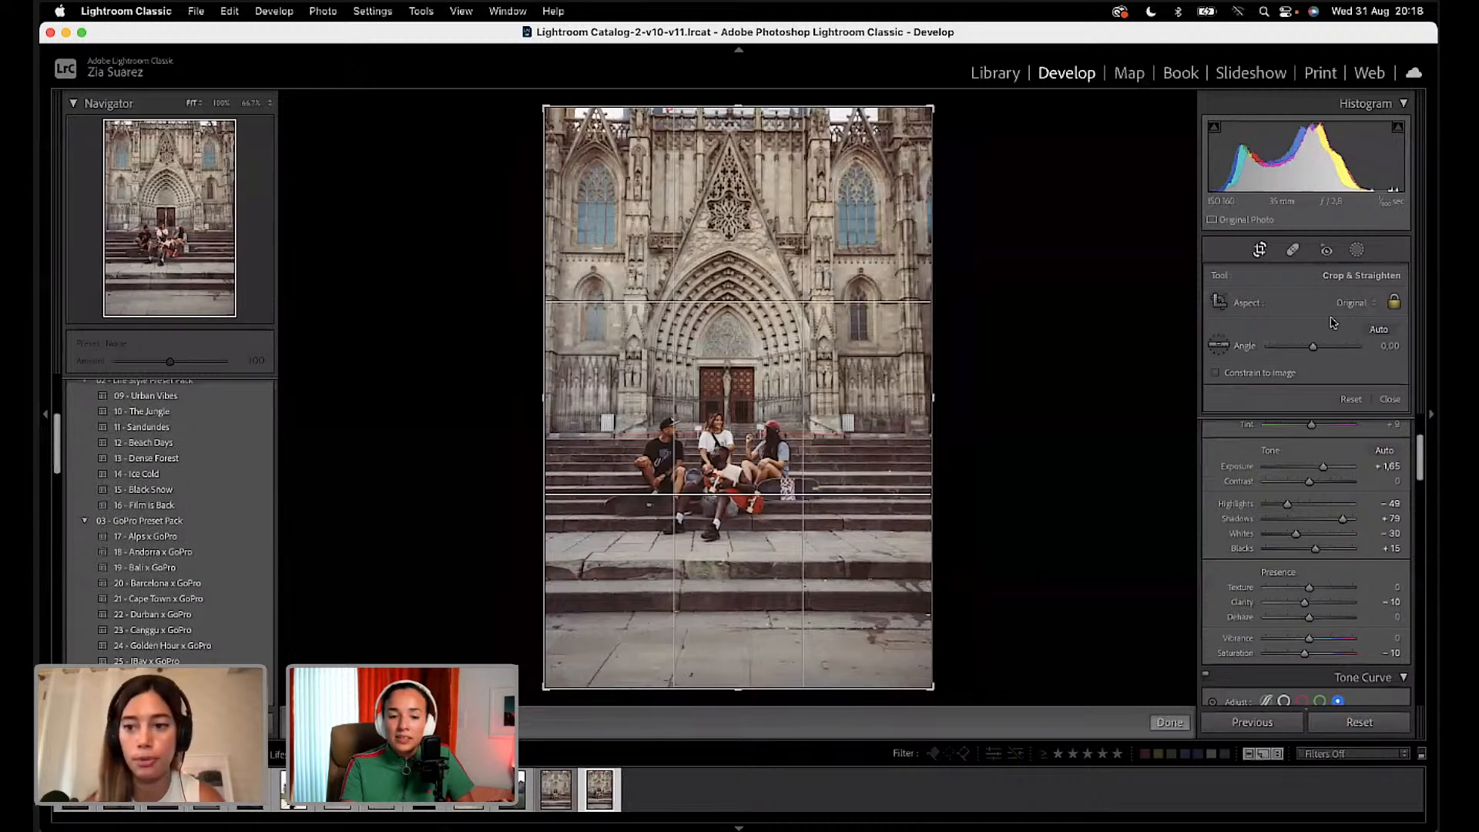
{"action": "left_click", "coordinate": [567, 787]}
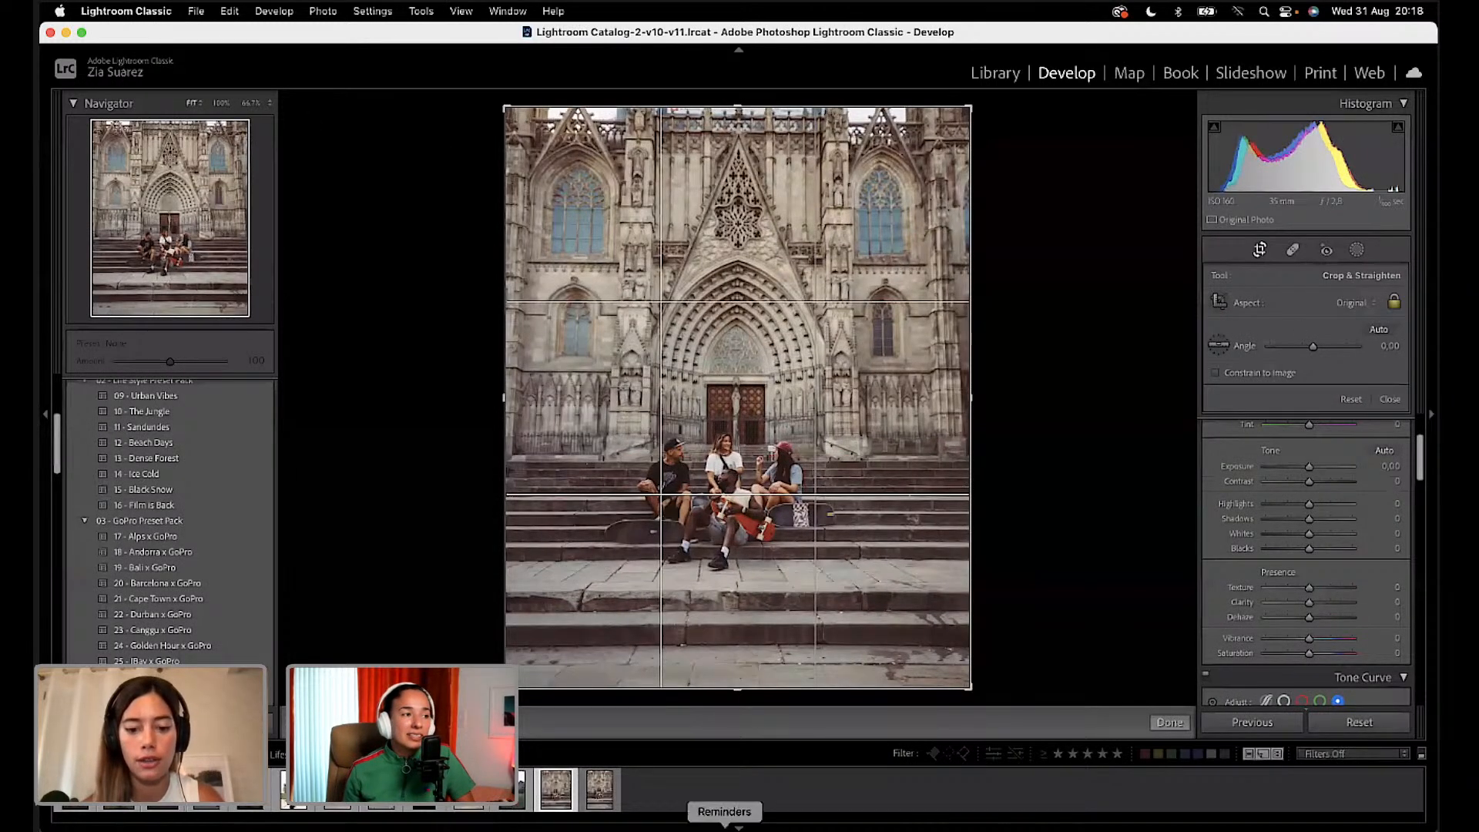
Step: Switch to Photoshop and frame a tighter 4:5 crop of the cathedral photo, excluding the rooftop sky and centering the main doorway
{"action": "left_click", "coordinate": [950, 826]}
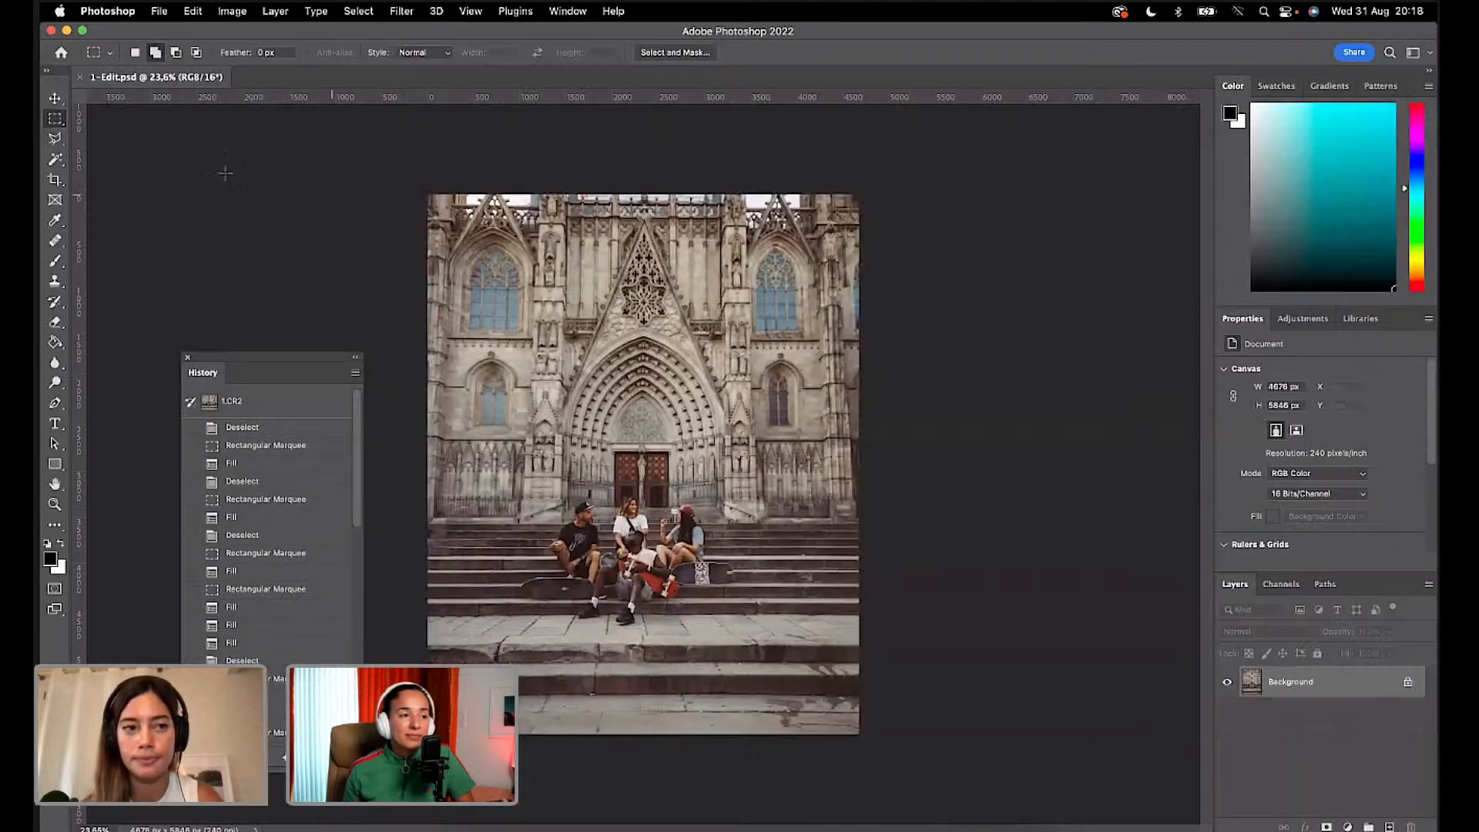
{"action": "left_click", "coordinate": [54, 180]}
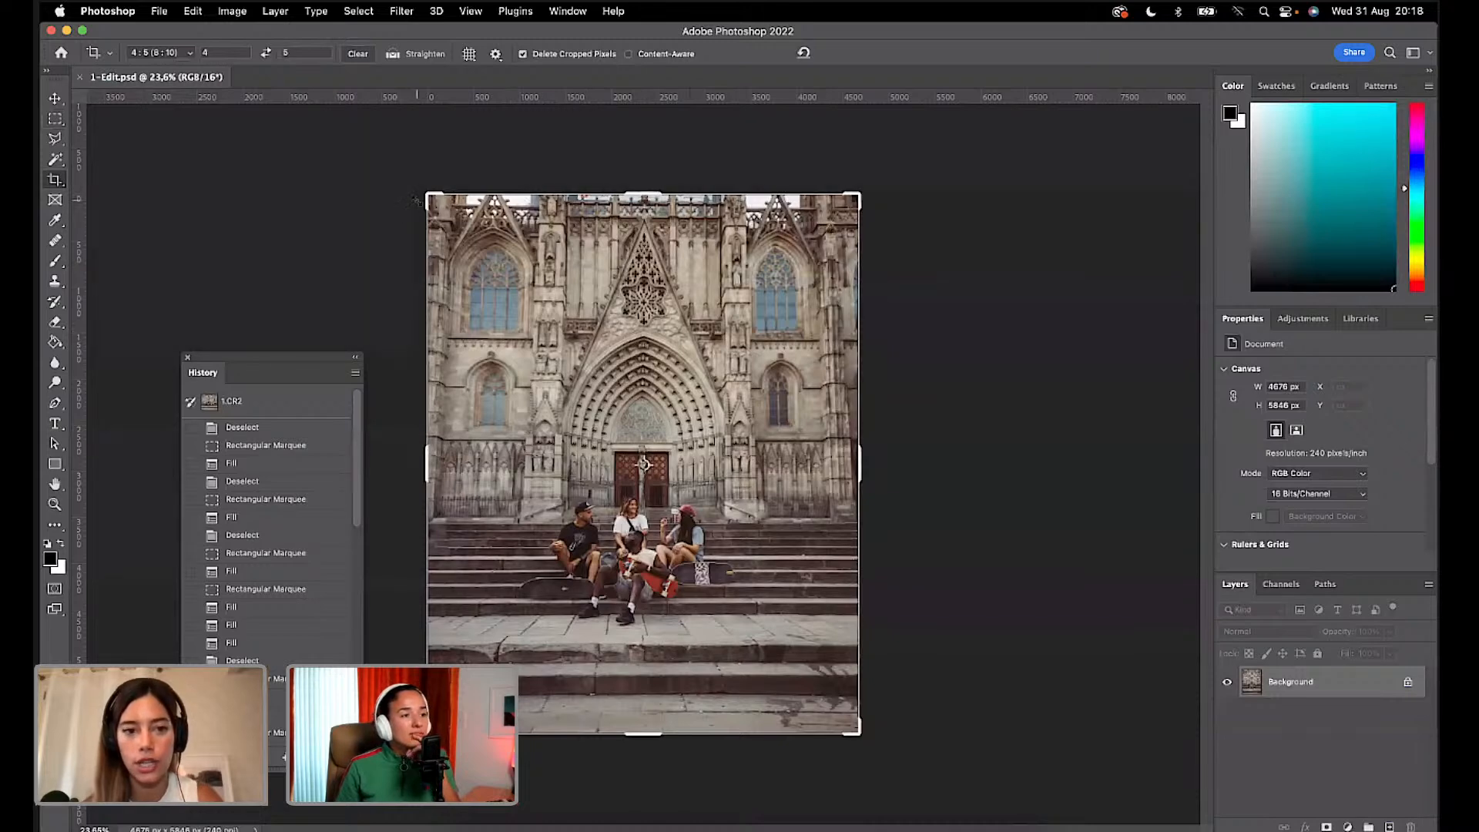
{"action": "left_click_drag", "start_coordinate": [430, 195], "coordinate": [443, 214]}
{"action": "left_click_drag", "start_coordinate": [671, 355], "coordinate": [696, 368]}
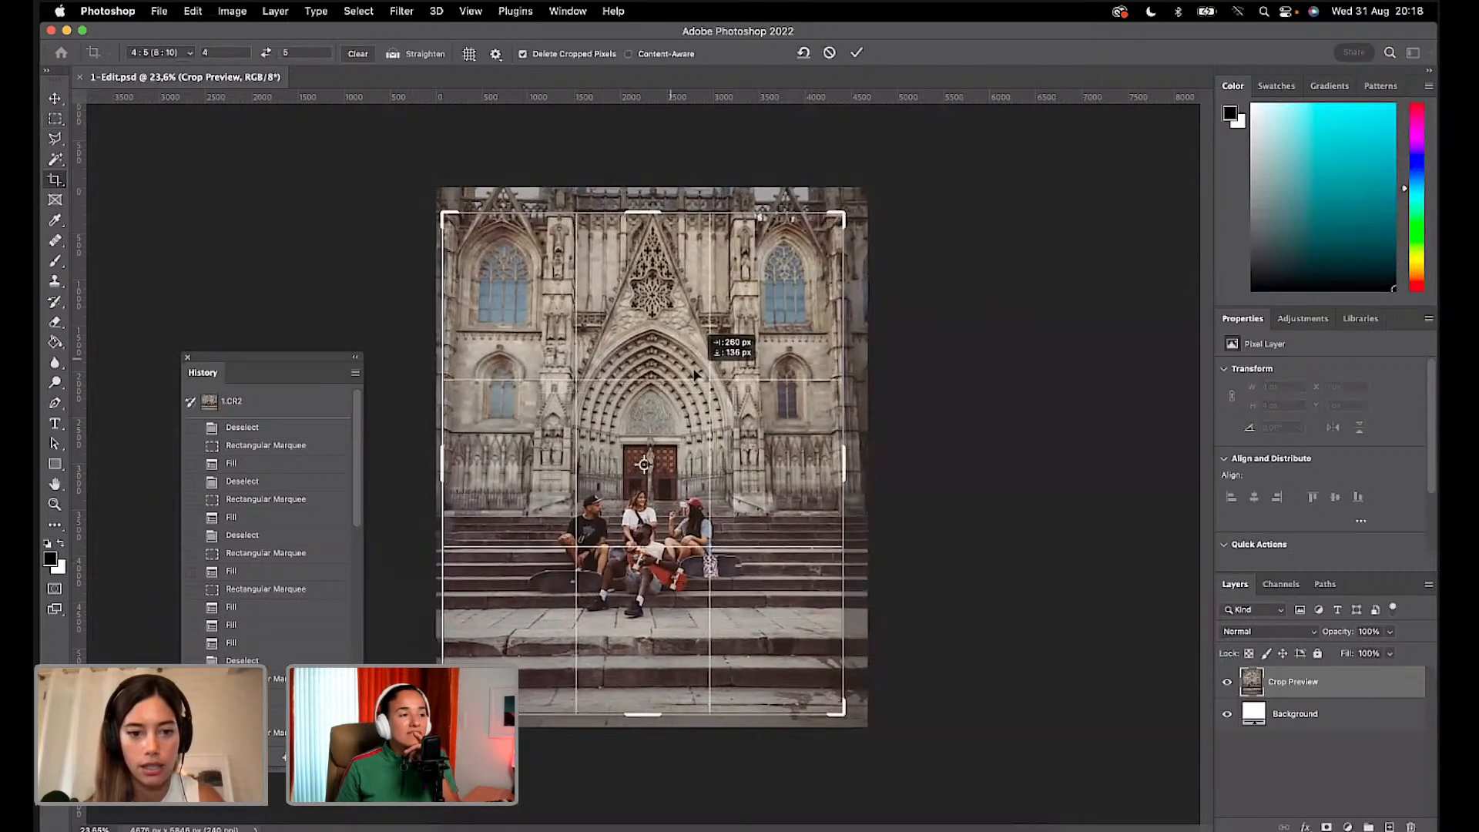
{"action": "left_click_drag", "start_coordinate": [839, 216], "coordinate": [827, 225]}
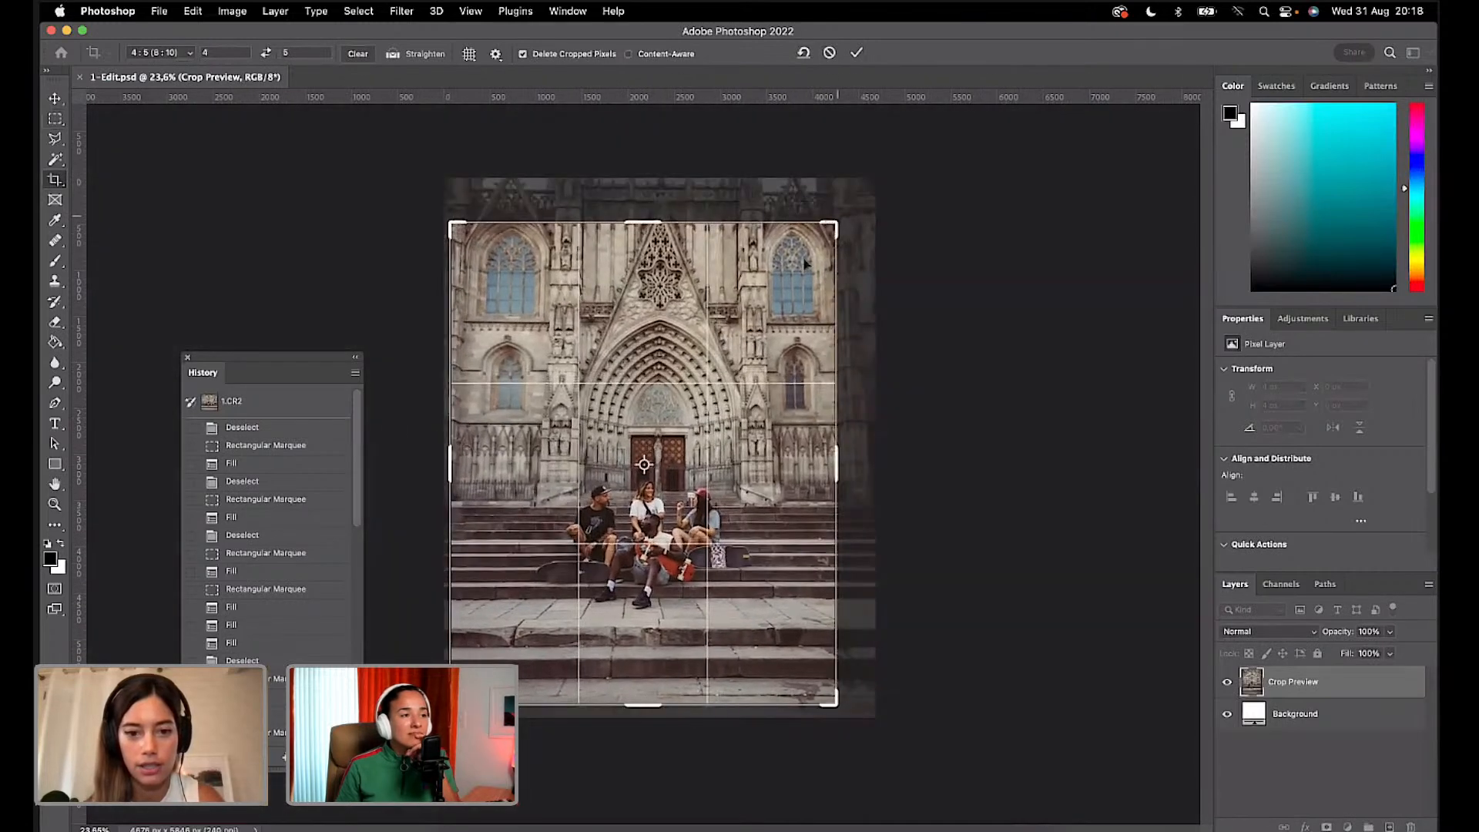
{"action": "left_click_drag", "start_coordinate": [739, 352], "coordinate": [726, 360]}
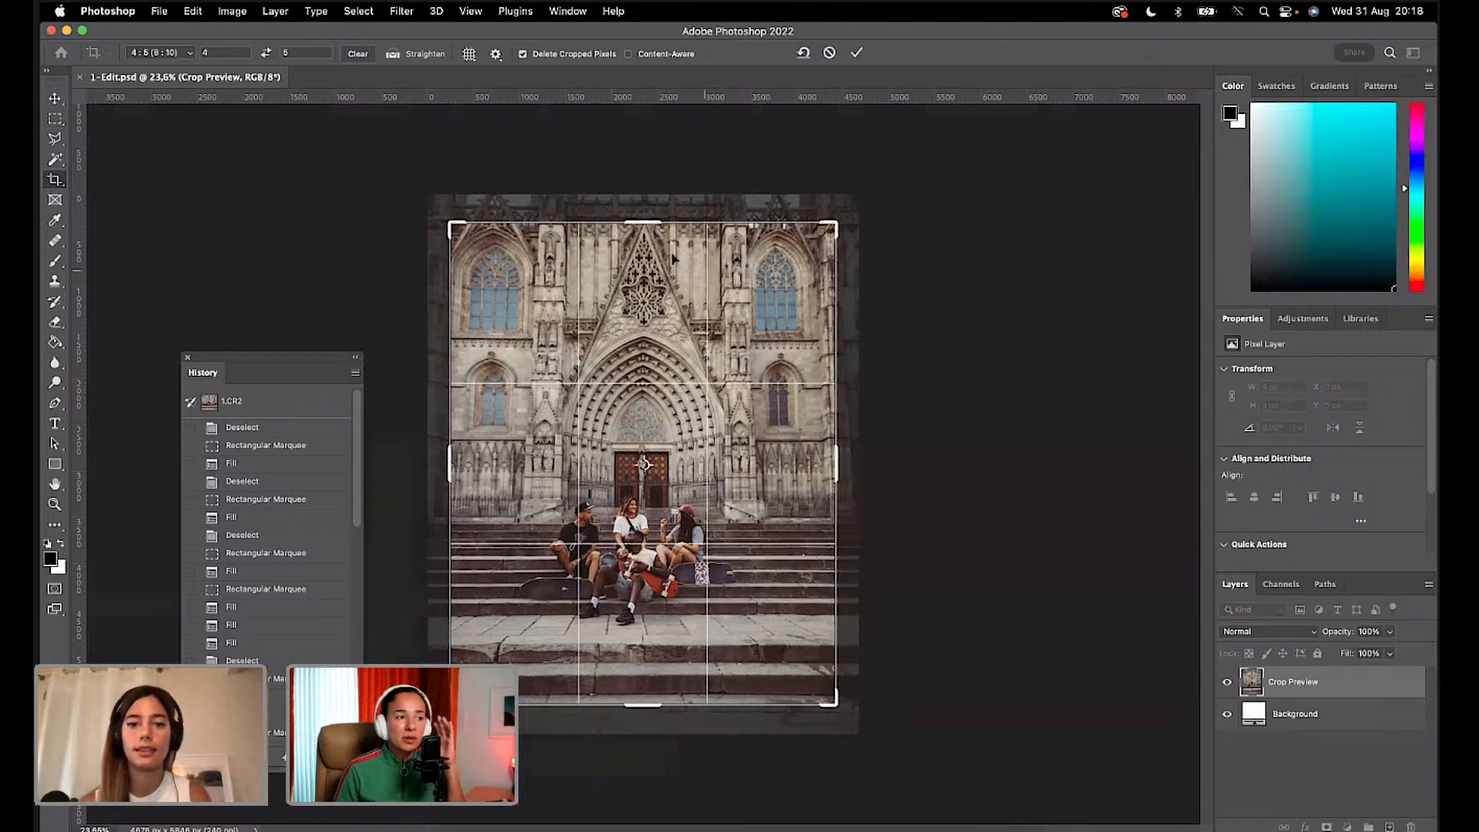
{"action": "mouse_move", "coordinate": [642, 223]}
{"action": "left_mouse_down"}
{"action": "mouse_move", "coordinate": [641, 204]}
{"action": "mouse_move", "coordinate": [643, 228]}
{"action": "left_mouse_up"}
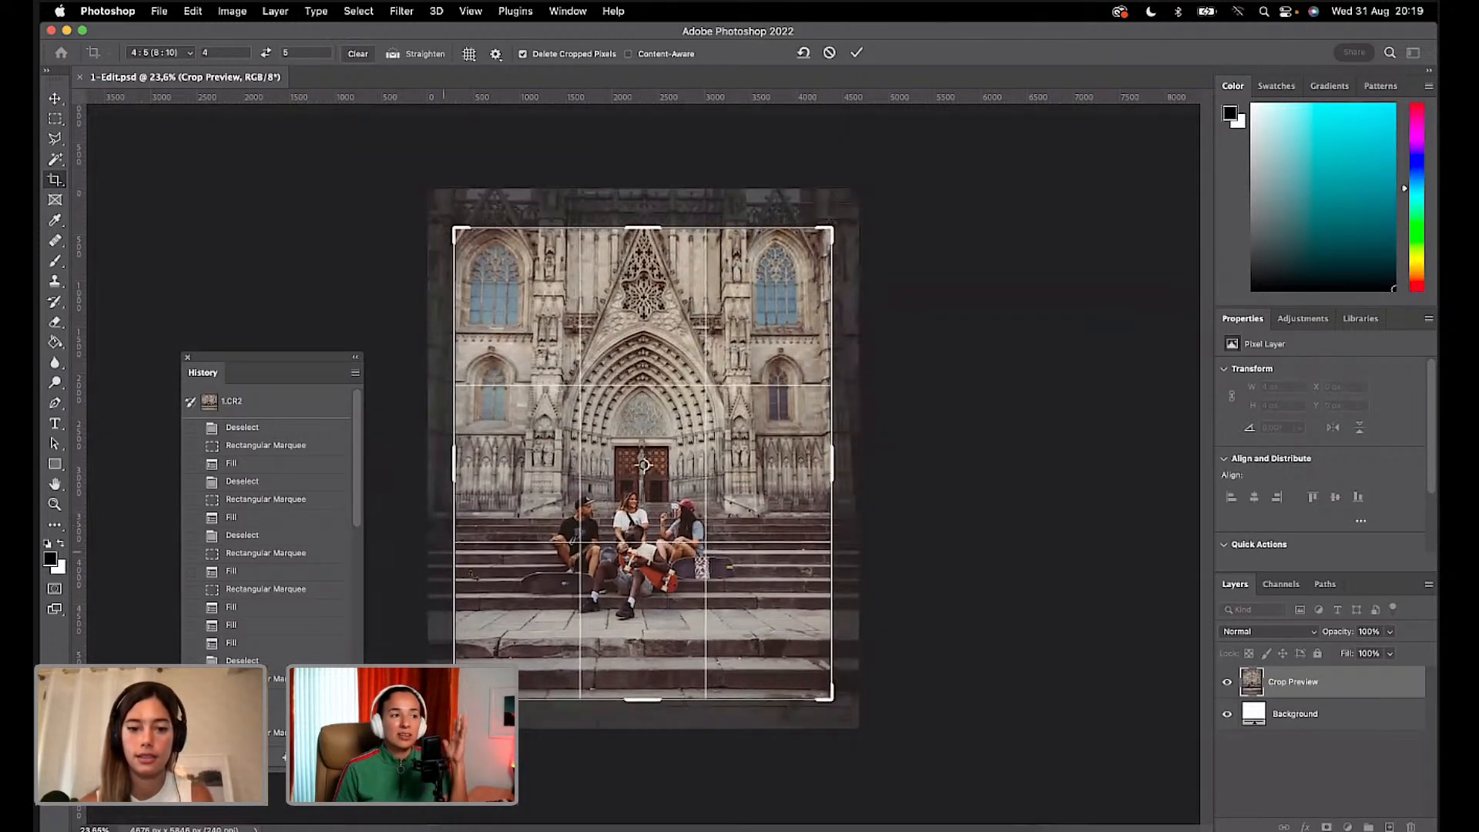
{"action": "left_click_drag", "start_coordinate": [634, 570], "coordinate": [636, 577]}
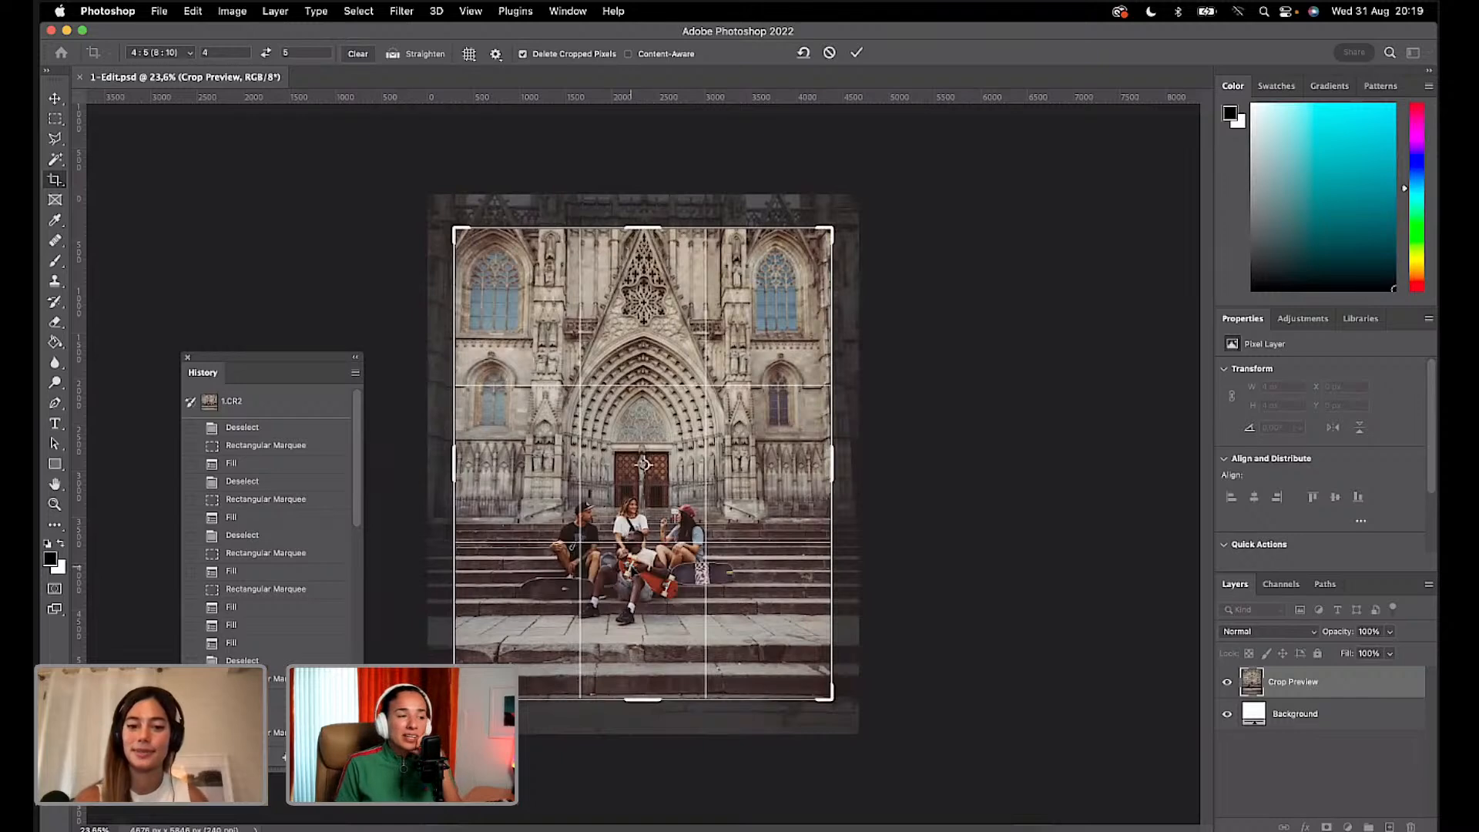
Step: Try a looser, shifted crop that includes the cathedral's rooftop, and return to the tighter centered framing
{"action": "left_click_drag", "start_coordinate": [670, 533], "coordinate": [679, 531]}
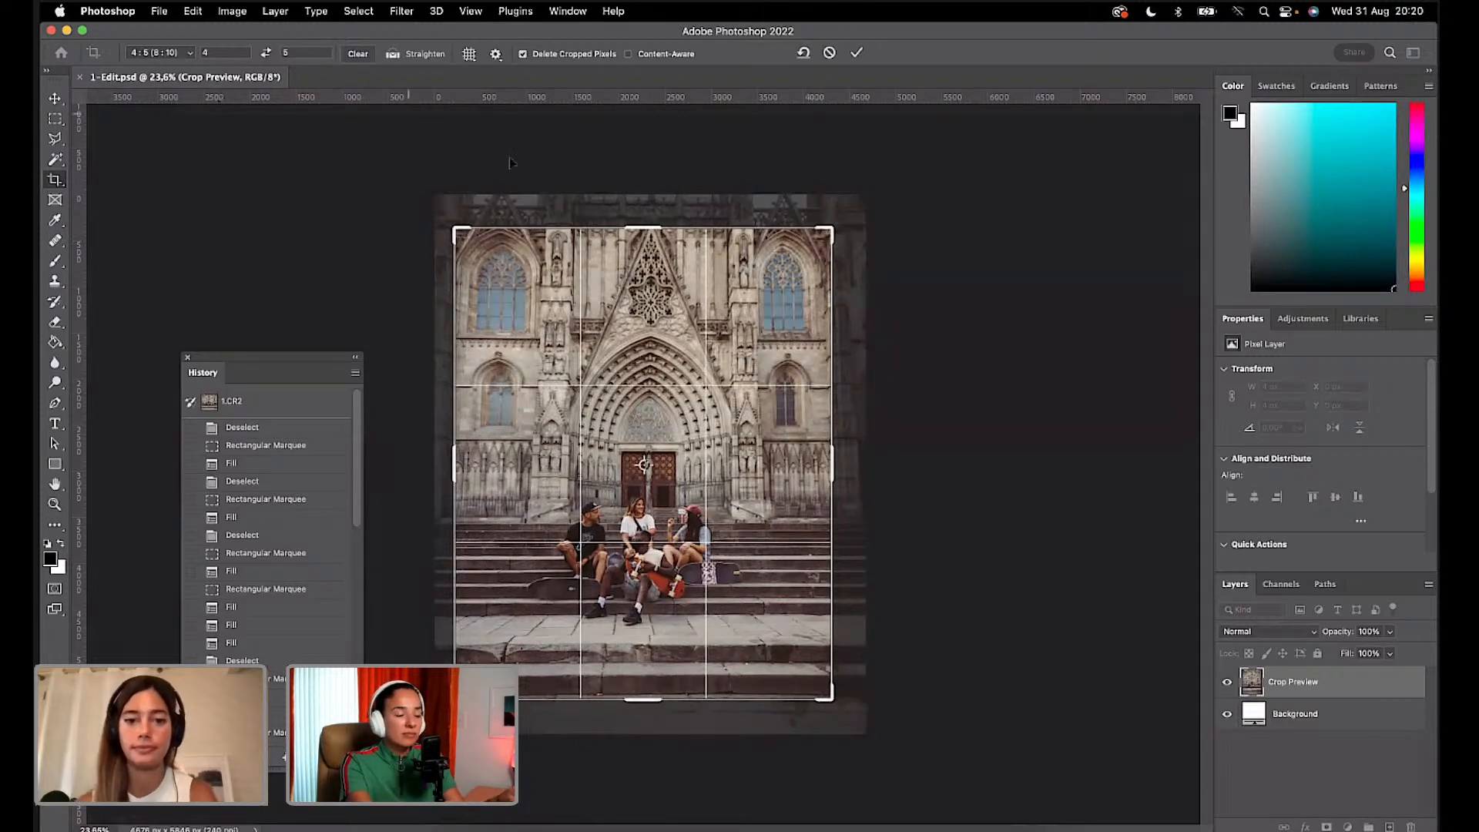
{"action": "left_click_drag", "start_coordinate": [657, 228], "coordinate": [658, 207]}
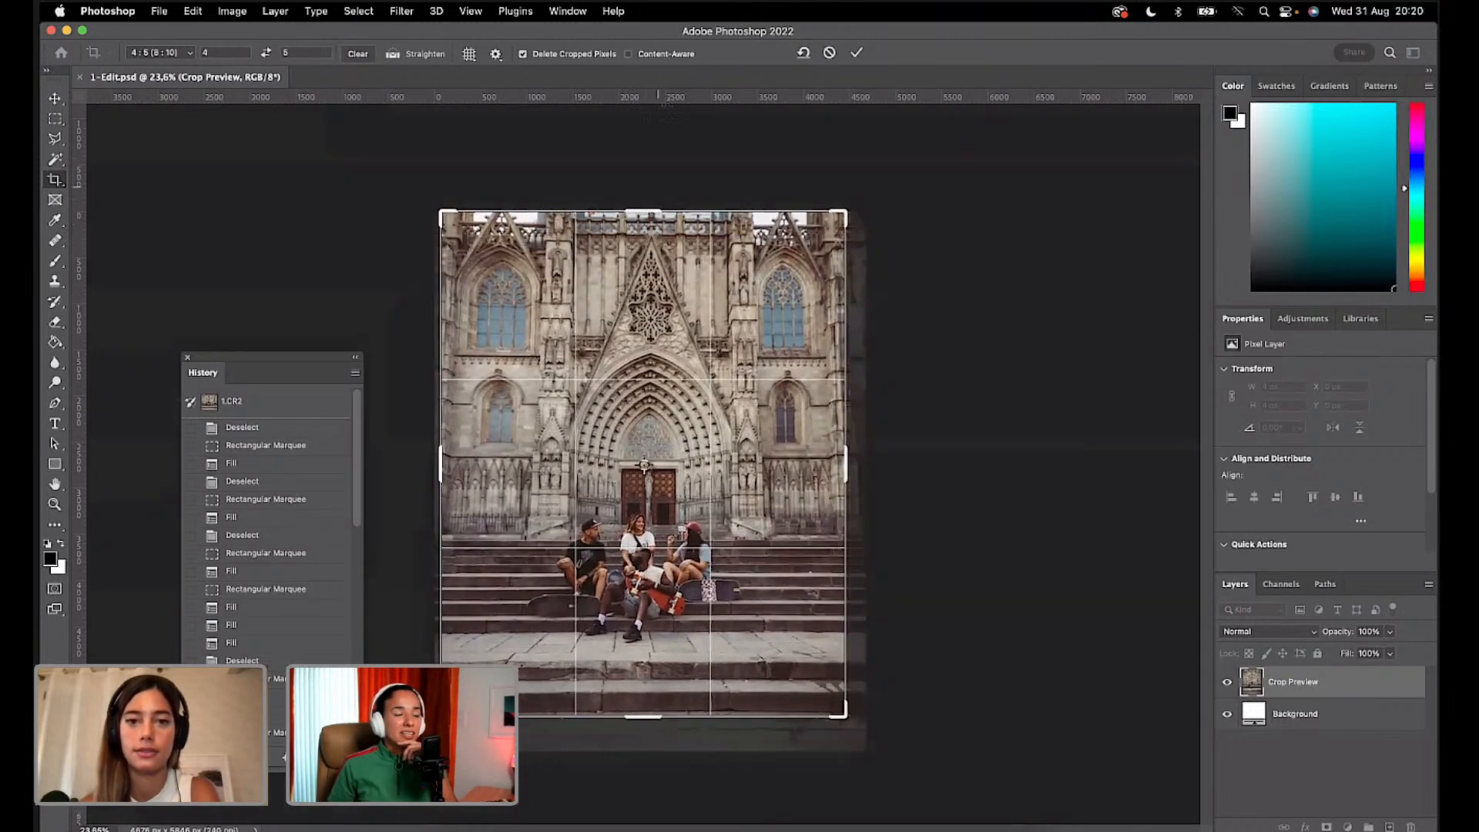
{"action": "left_click_drag", "start_coordinate": [644, 722], "coordinate": [643, 697]}
{"action": "left_click_drag", "start_coordinate": [684, 596], "coordinate": [677, 563]}
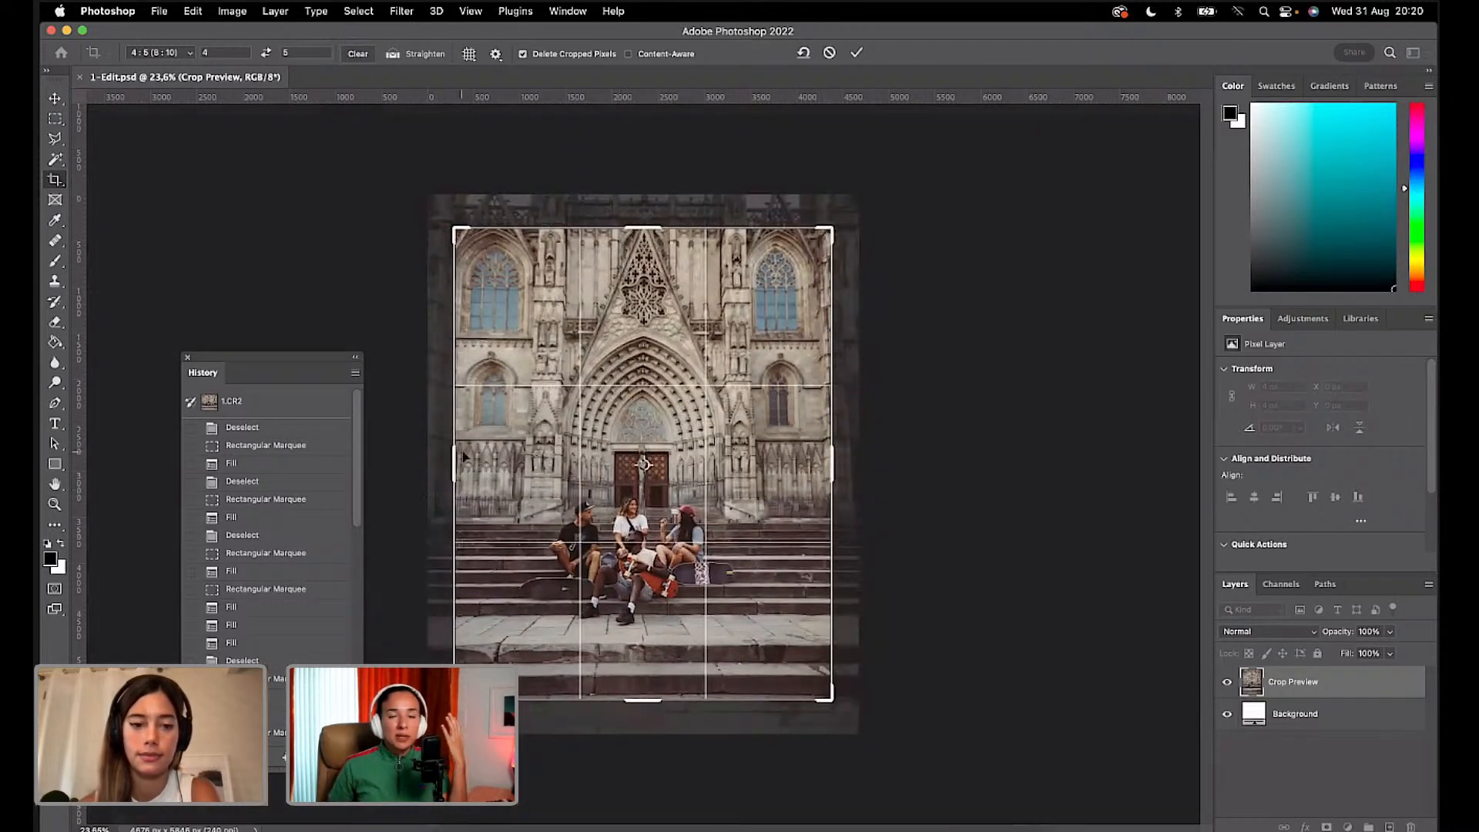
Step: Tighten the crop further around the doorway and seated group, keeping the facade centered, and switch to Lightroom Classic
{"action": "left_click_drag", "start_coordinate": [455, 452], "coordinate": [472, 446]}
{"action": "mouse_move", "coordinate": [620, 467]}
{"action": "left_mouse_down"}
{"action": "mouse_move", "coordinate": [655, 470]}
{"action": "mouse_move", "coordinate": [644, 481]}
{"action": "left_mouse_up"}
{"action": "left_click_drag", "start_coordinate": [632, 476], "coordinate": [633, 466]}
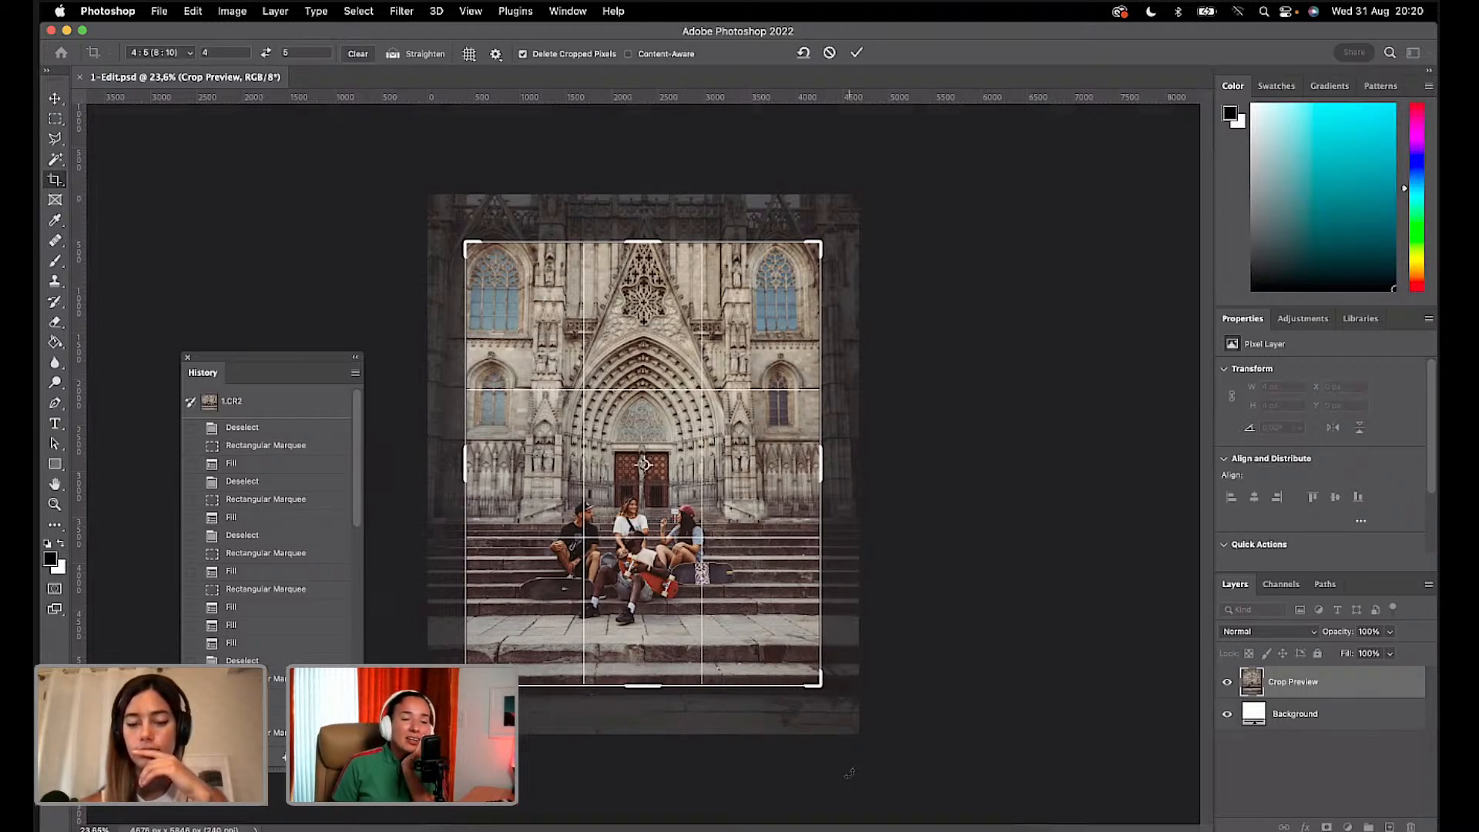
{"action": "left_click", "coordinate": [846, 831]}
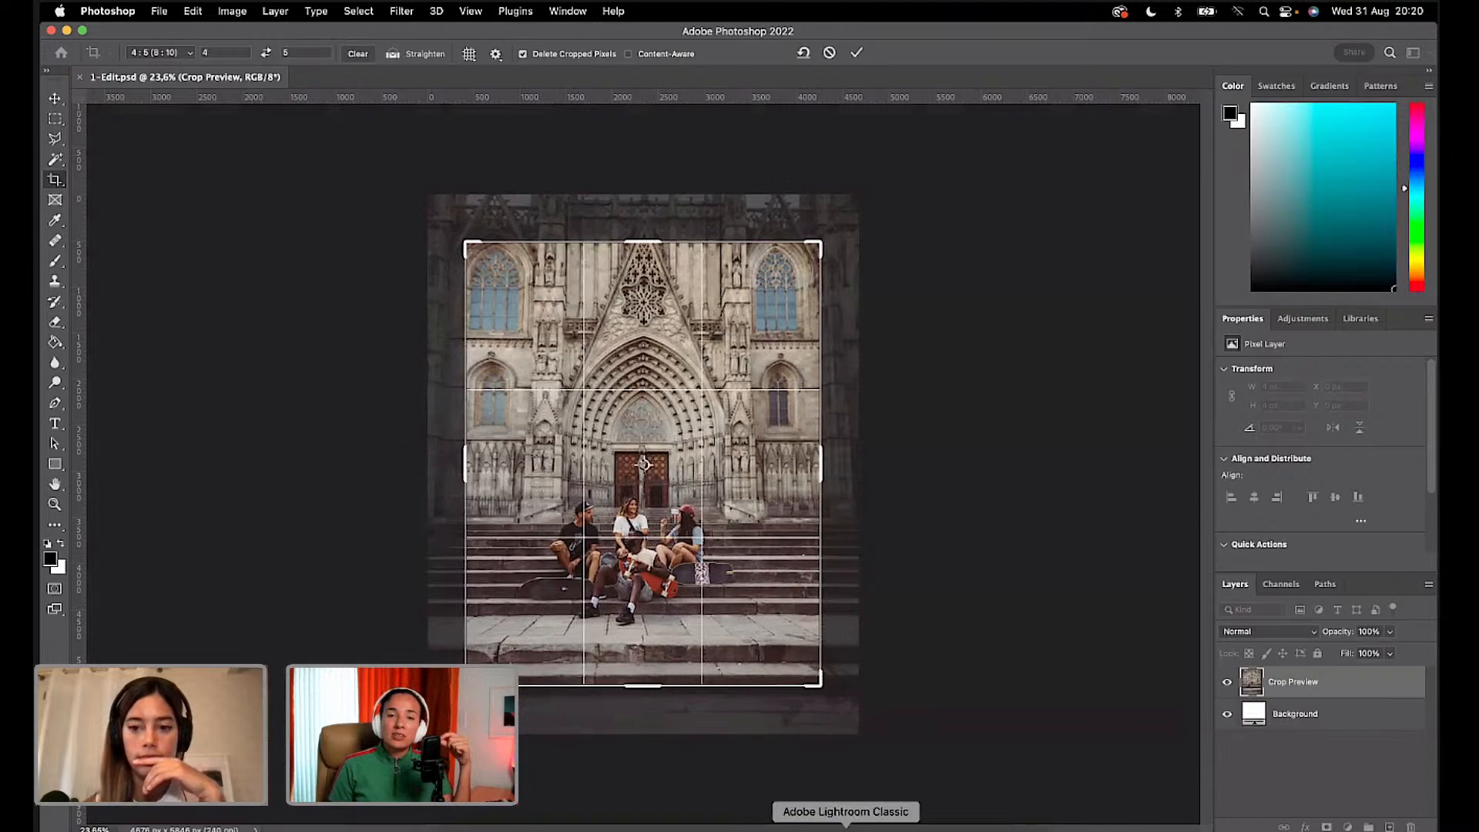